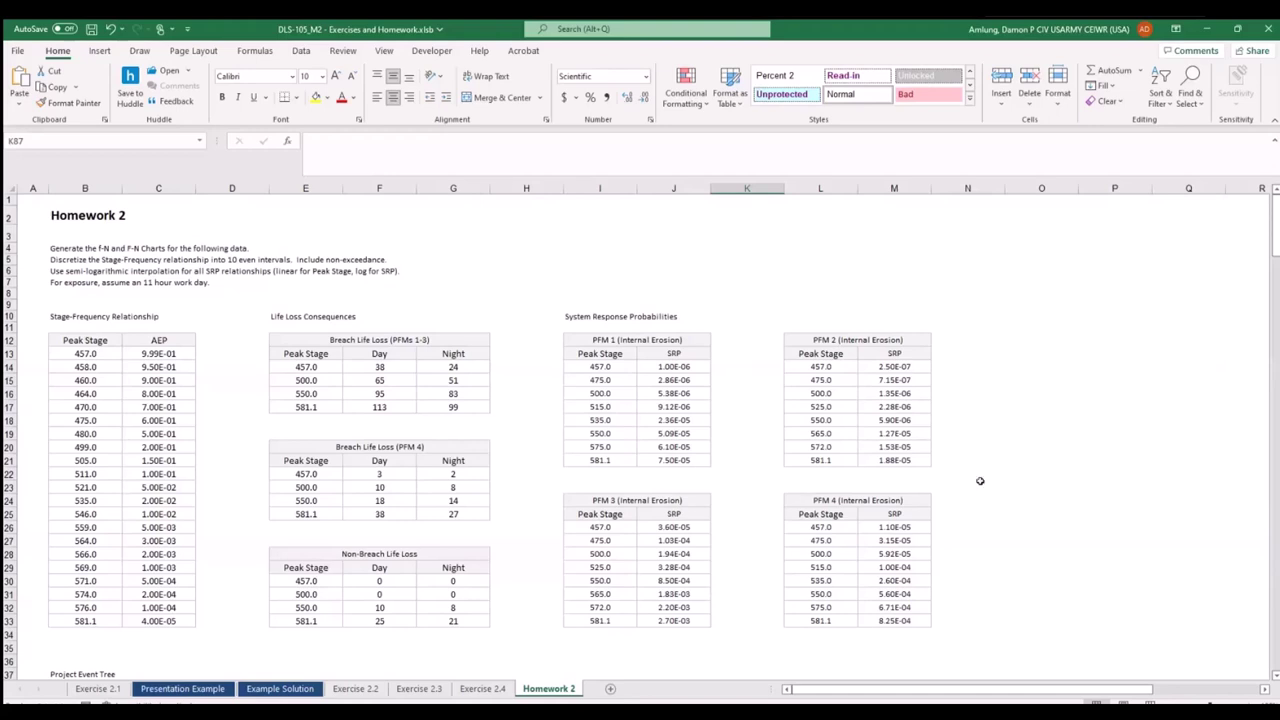
Review the Homework 2 input tables, the project event tree and the empty SRP Adjustments table.
{"action": "scroll", "coordinate": [566, 341], "scroll_direction": "down", "scroll_amount": 8}
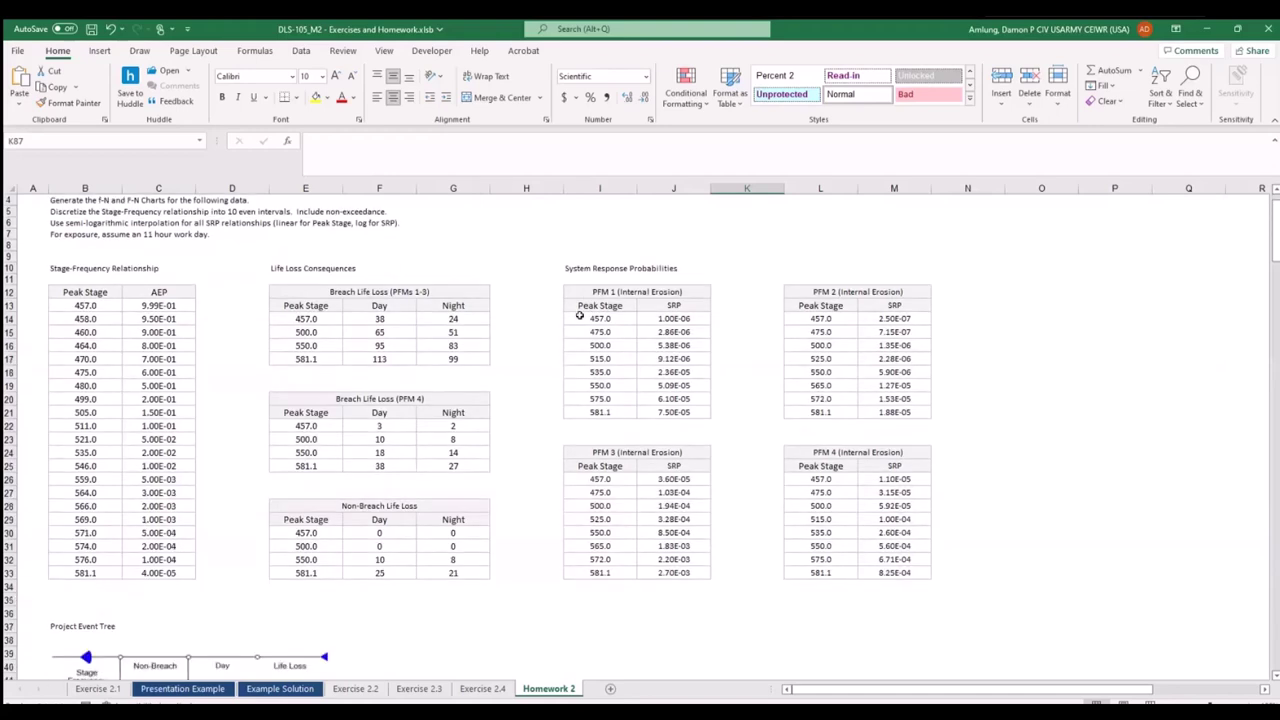
{"action": "scroll", "coordinate": [566, 341], "scroll_direction": "down", "scroll_amount": 1}
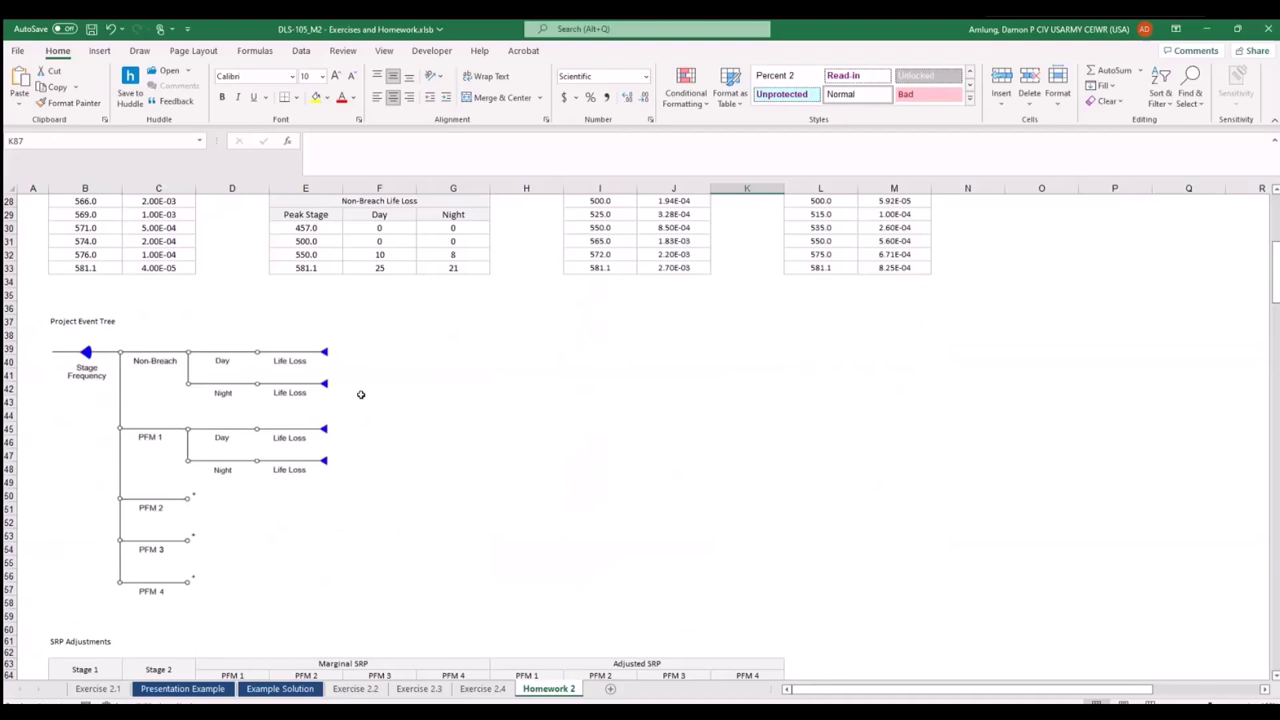
{"action": "scroll", "coordinate": [379, 421], "scroll_direction": "down", "scroll_amount": 5}
{"action": "left_click_drag", "start_coordinate": [68, 490], "coordinate": [775, 578]}
{"action": "left_click_drag", "start_coordinate": [158, 588], "coordinate": [764, 588]}
{"action": "left_click", "coordinate": [887, 505]}
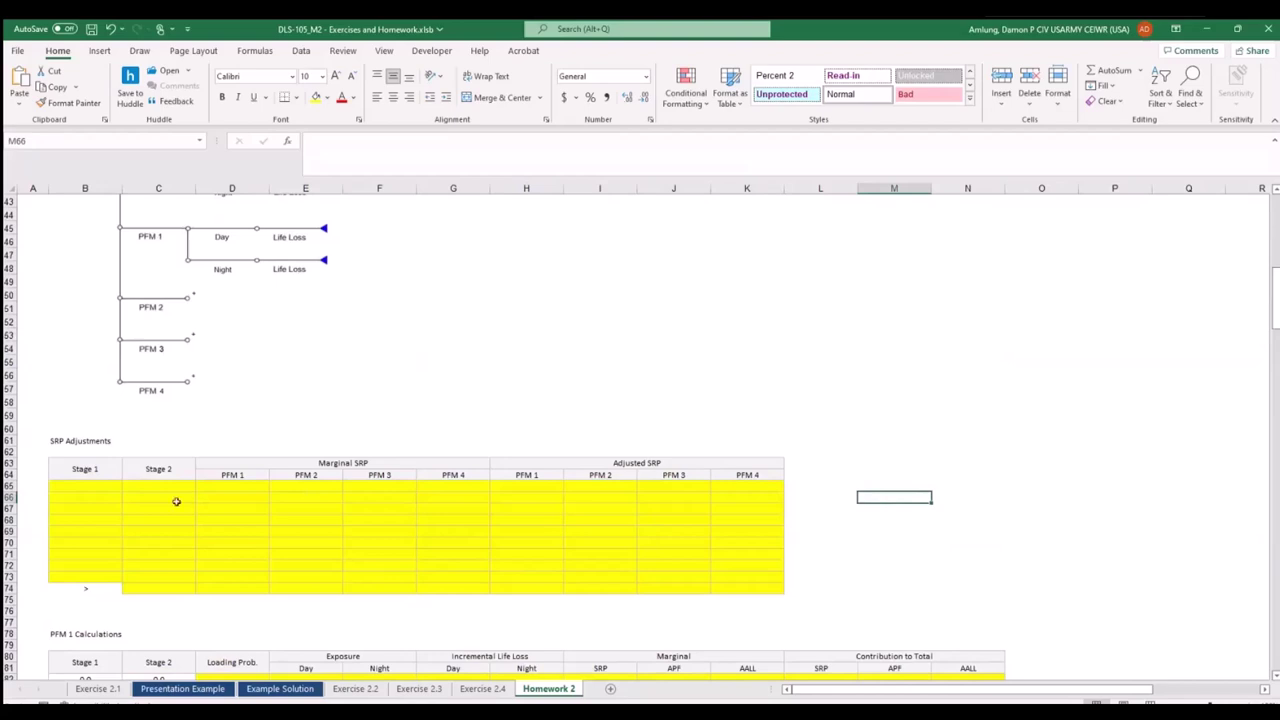
Link the first Stage 1 cell of the SRP Adjustments table (B65) to the lowest peak stage in B13.
{"action": "left_click", "coordinate": [70, 486]}
{"action": "type", "text": "="}
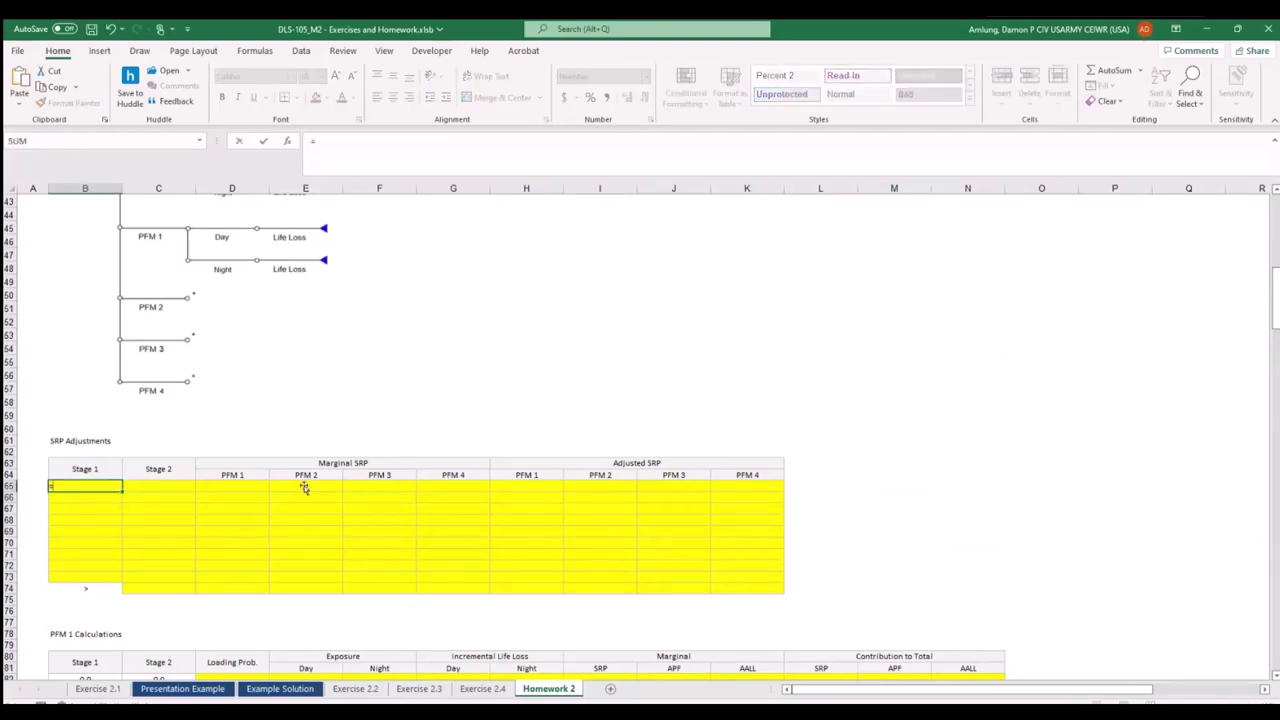
{"action": "scroll", "coordinate": [280, 480], "scroll_direction": "up", "scroll_amount": 14}
{"action": "left_click", "coordinate": [92, 353]}
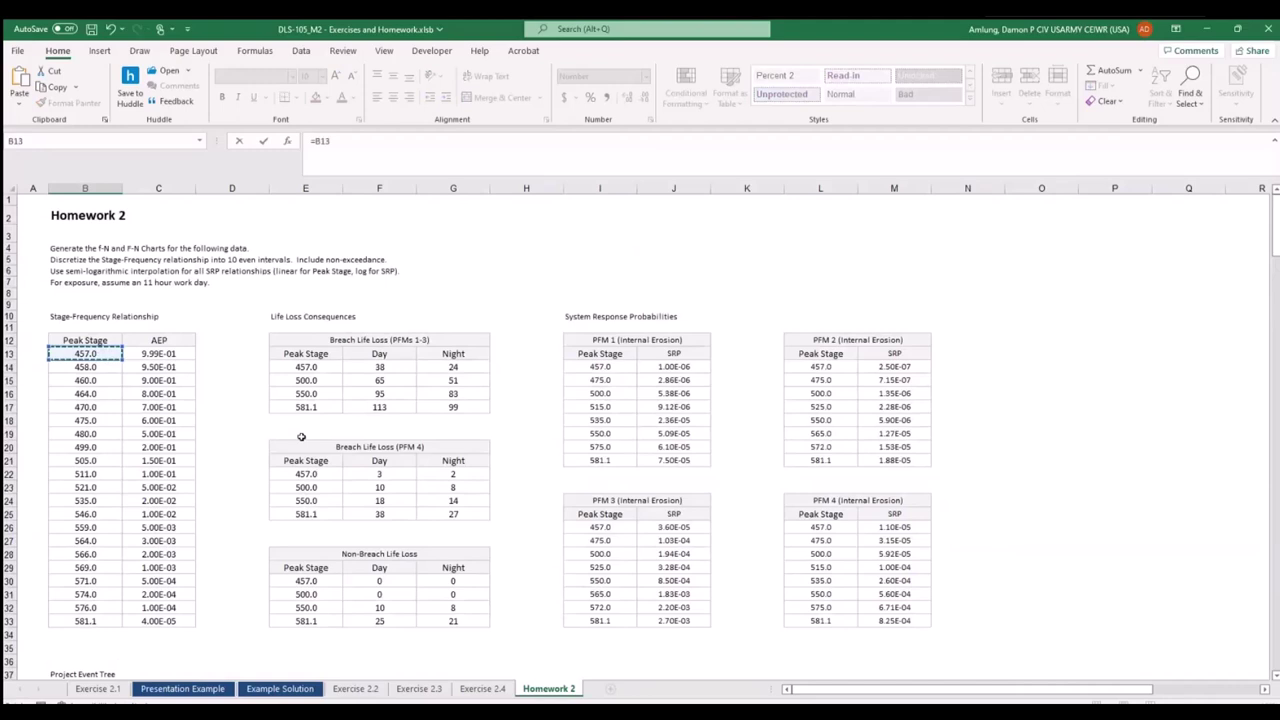
{"action": "key", "text": "Return"}
Link the last Stage 2 cell of the SRP Adjustments table (C74) to the highest peak stage in B33.
{"action": "scroll", "coordinate": [300, 470], "scroll_direction": "down", "scroll_amount": 6}
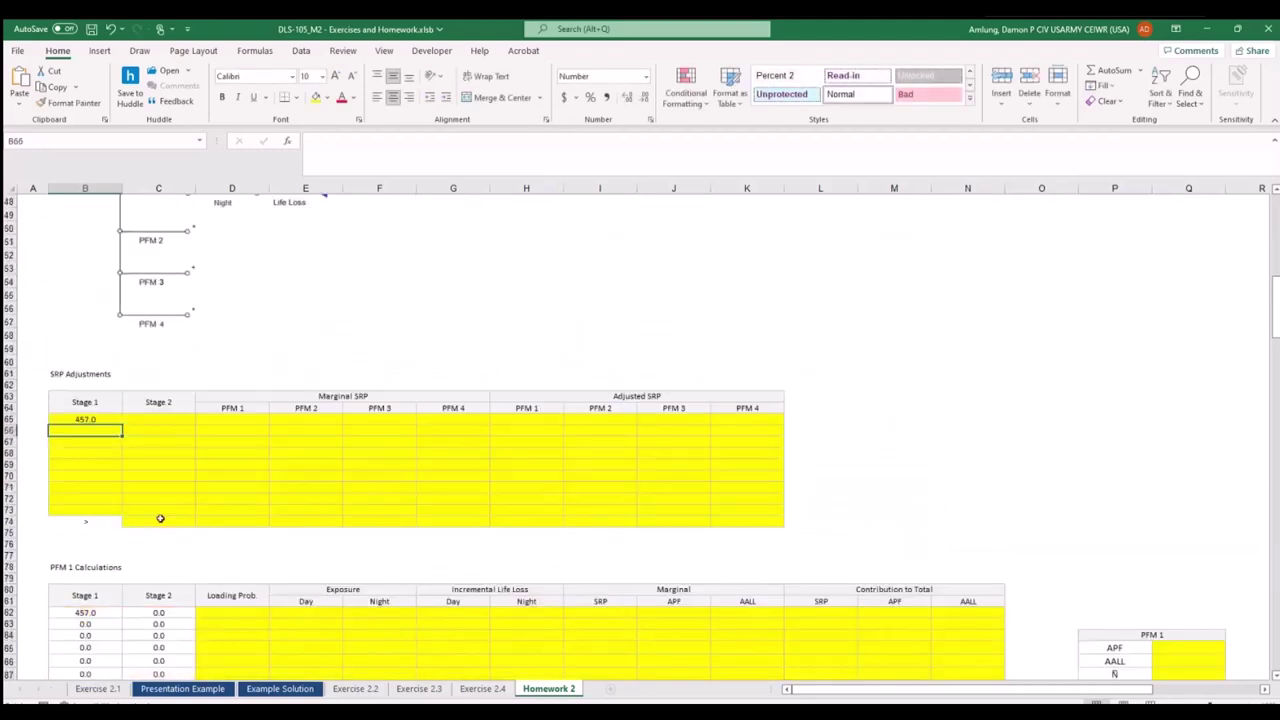
{"action": "left_click", "coordinate": [160, 518]}
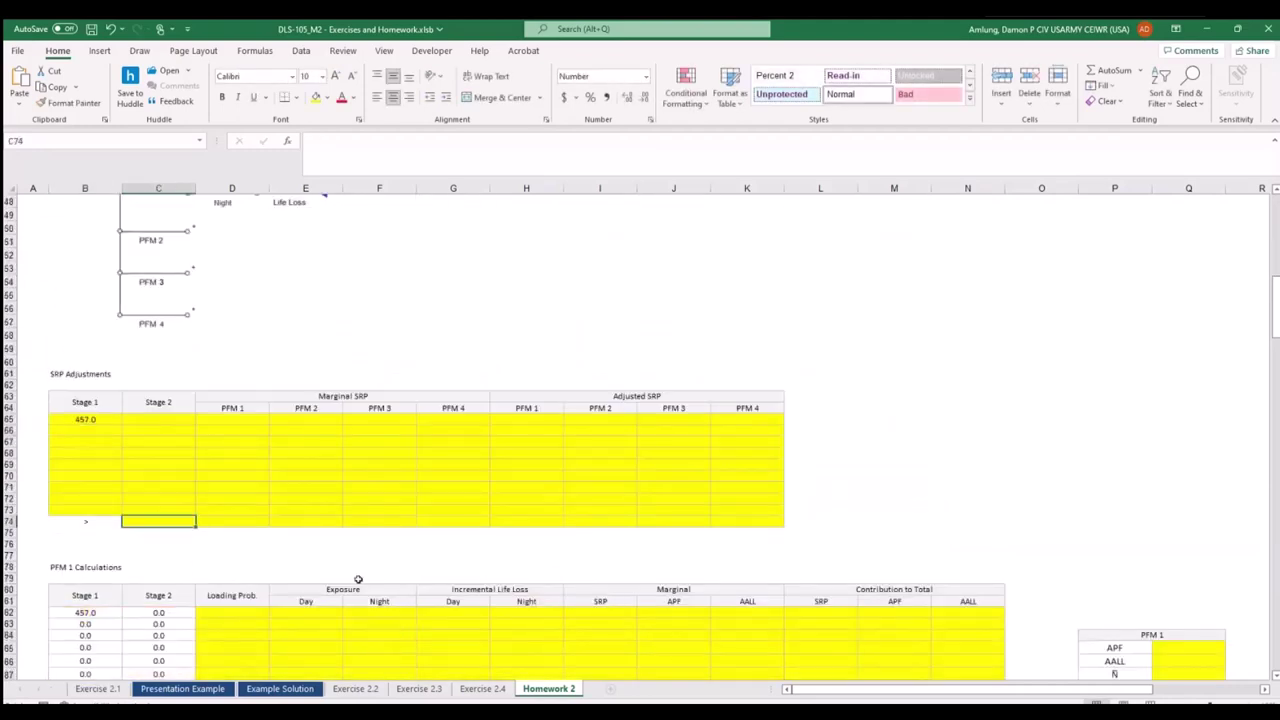
{"action": "type", "text": "="}
{"action": "scroll", "coordinate": [355, 560], "scroll_direction": "up", "scroll_amount": 10}
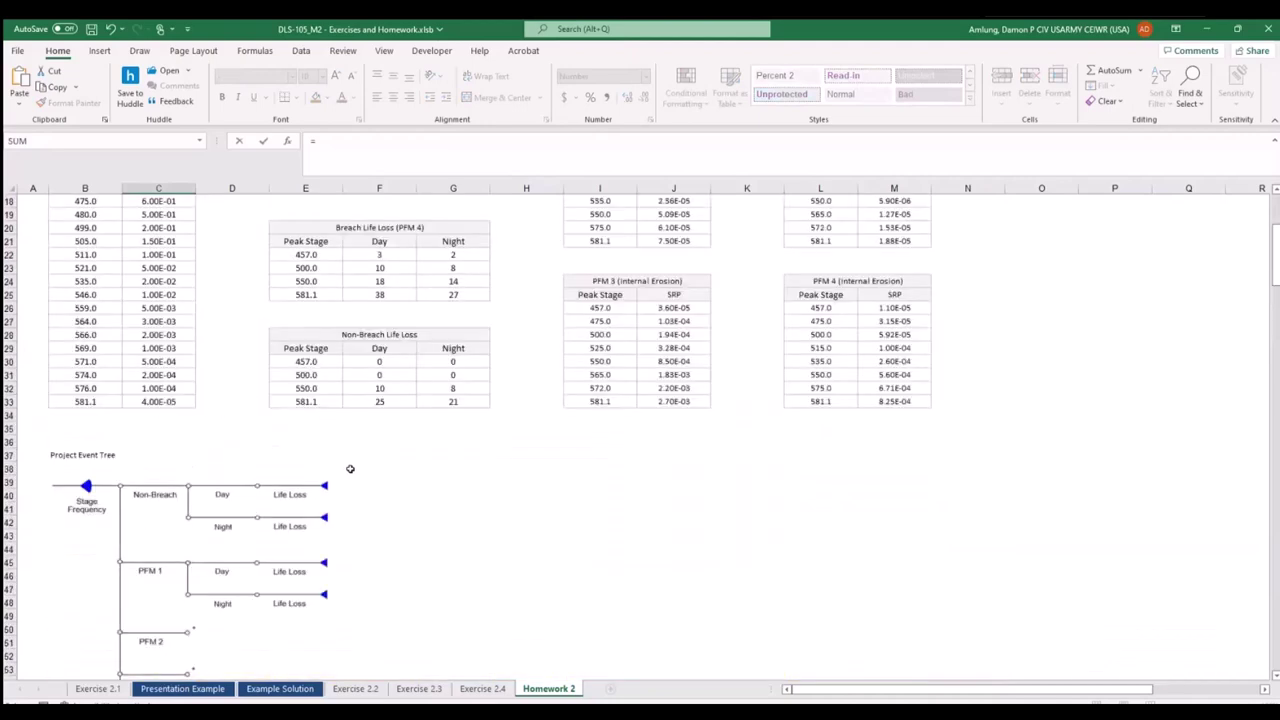
{"action": "left_click", "coordinate": [118, 401]}
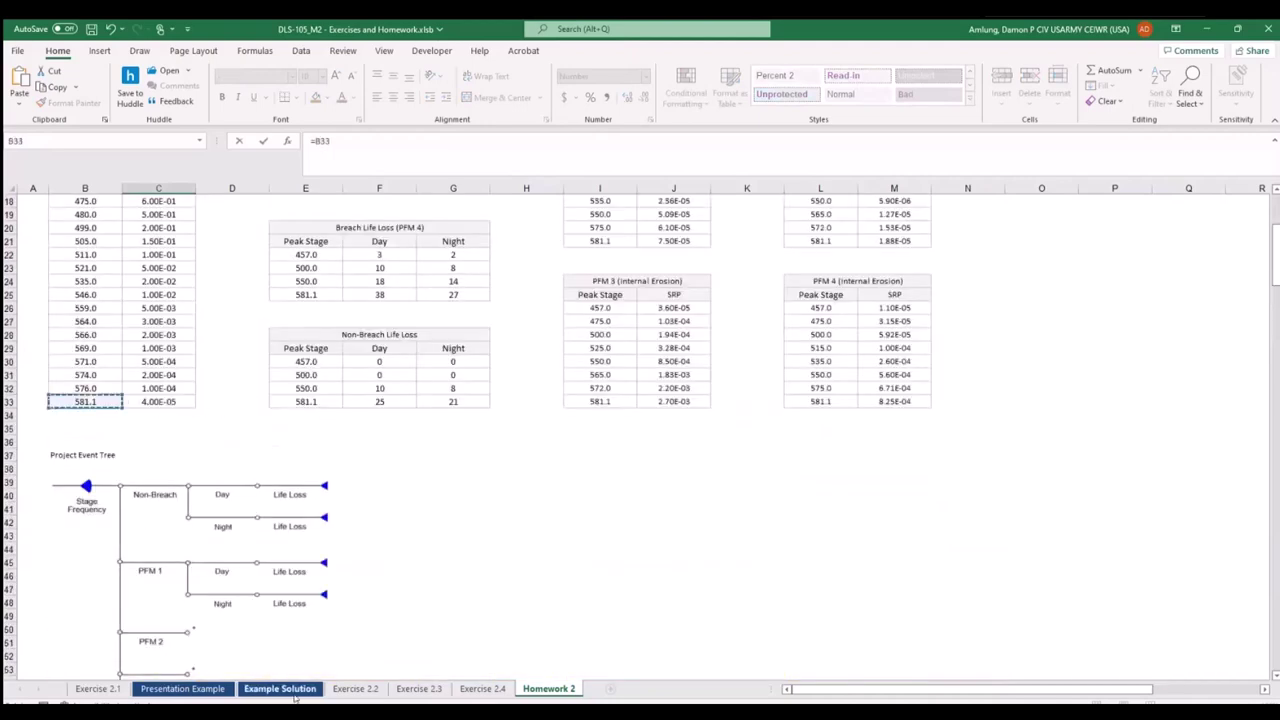
{"action": "key", "text": "Return"}
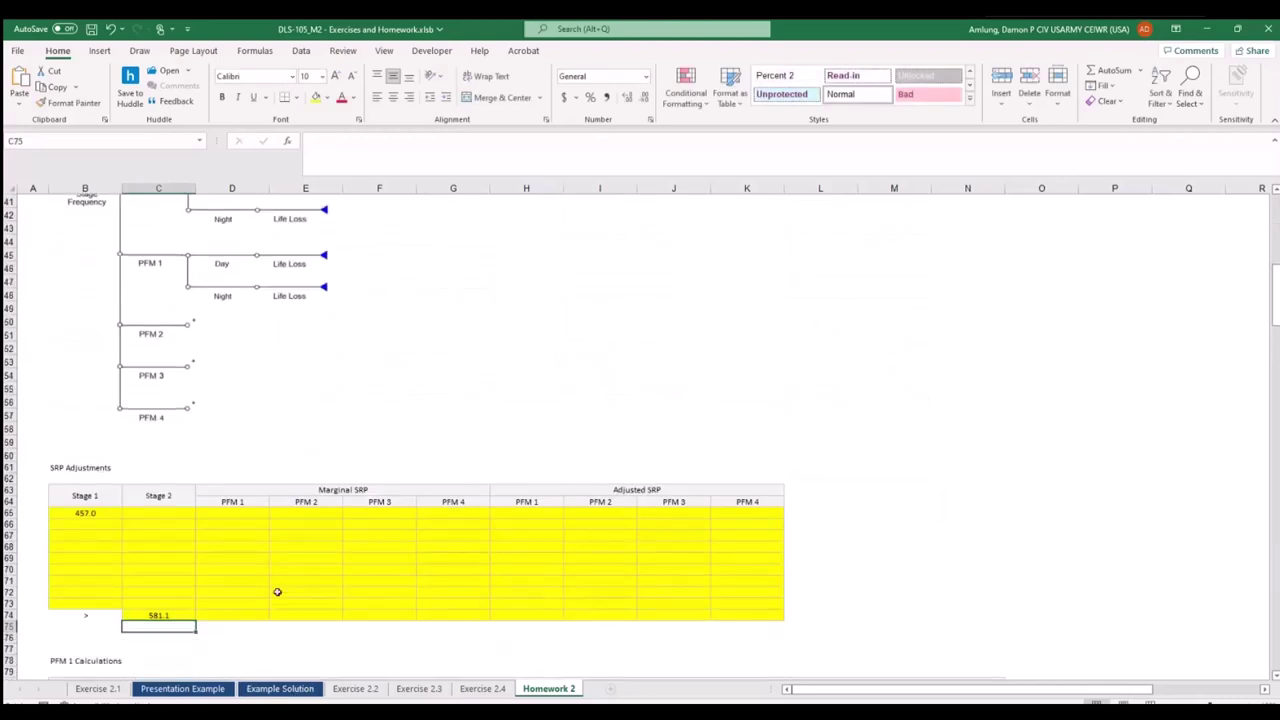
Write the Stage 2 interval formula =B65+(C74-B65)/(10-1) in C65.
{"action": "left_click", "coordinate": [167, 515]}
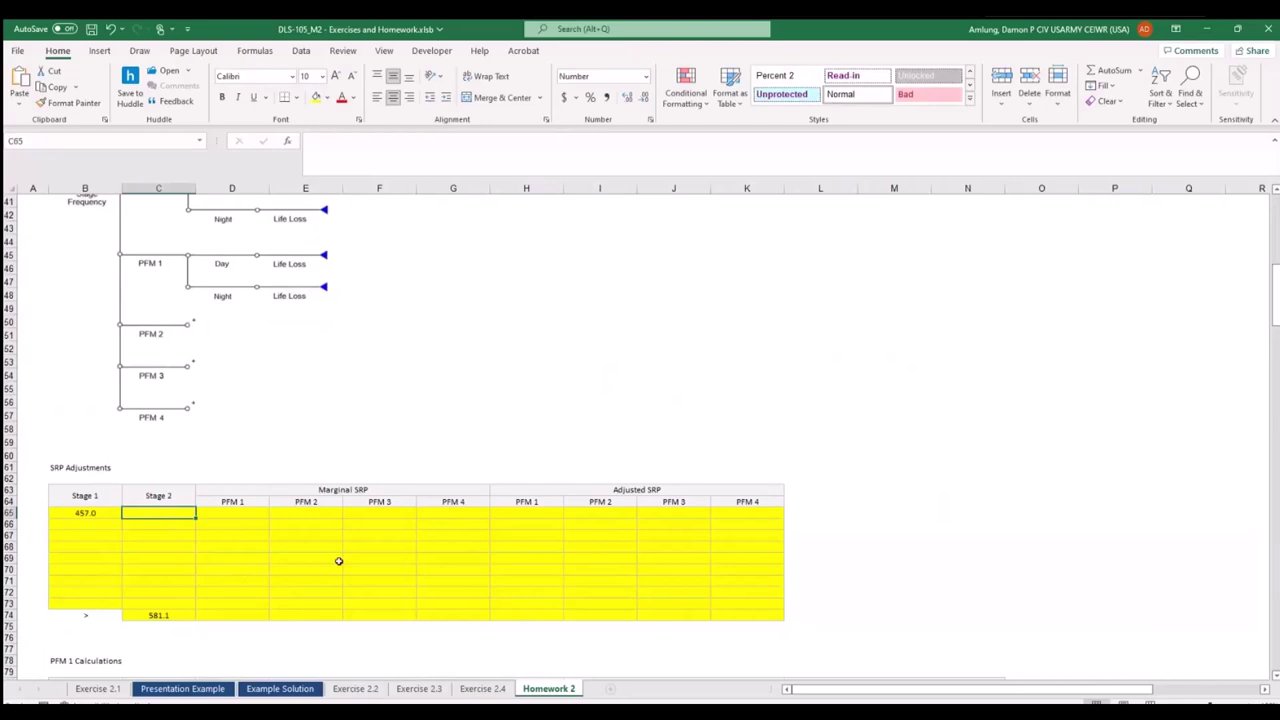
{"action": "type", "text": "="}
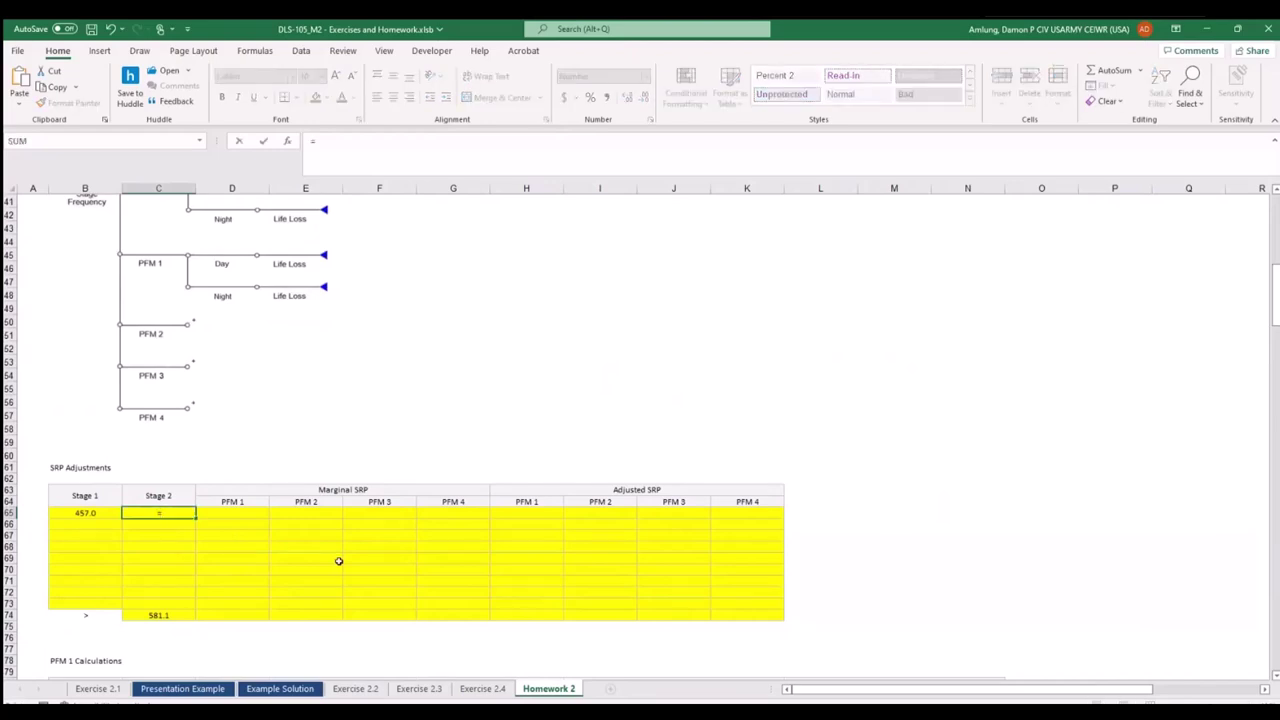
{"action": "key", "text": "Left"}
{"action": "type", "text": "+"}
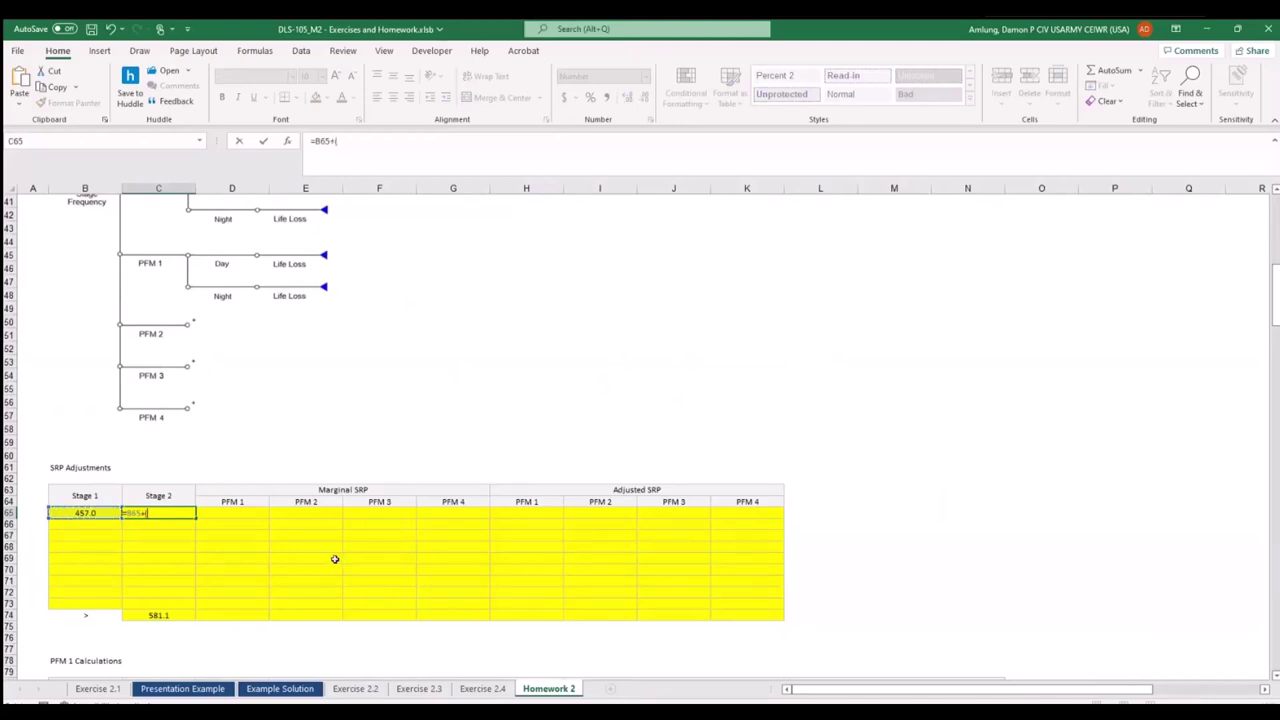
{"action": "left_click", "coordinate": [174, 614]}
{"action": "type", "text": "-"}
{"action": "left_click", "coordinate": [100, 512]}
{"action": "type", "text": ")"}
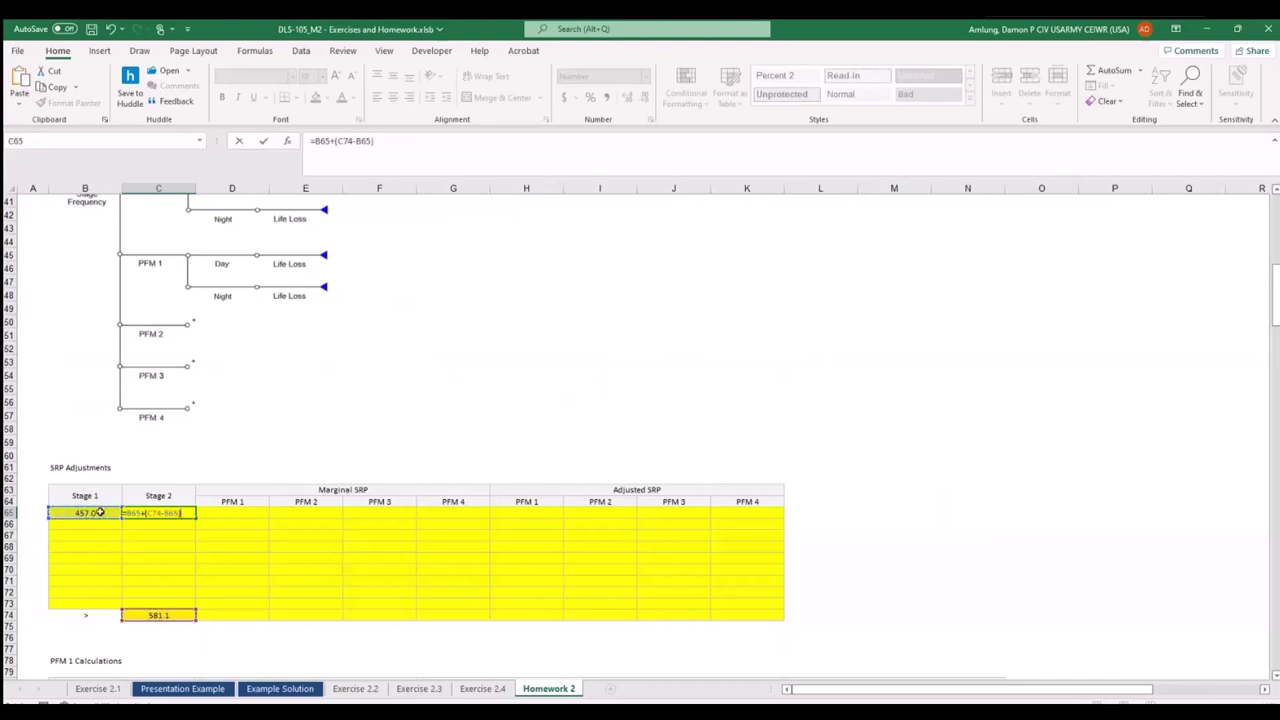
{"action": "type", "text": "/"}
{"action": "type", "text": "(10"}
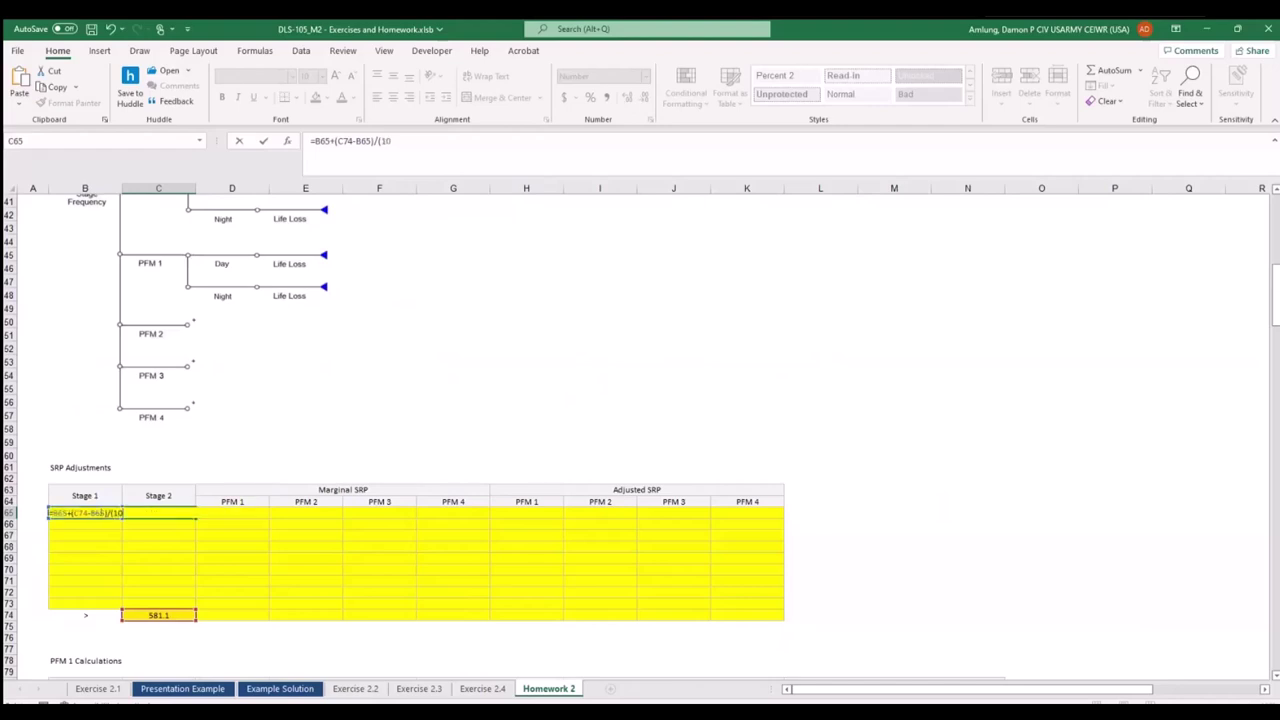
{"action": "type", "text": "-1"}
Make the C74 reference and the B65 reference inside the parentheses absolute in the C65 formula and commit it.
{"action": "left_click", "coordinate": [343, 141]}
{"action": "key", "text": "F4"}
{"action": "key", "text": "Right"}
{"action": "key", "text": "Right"}
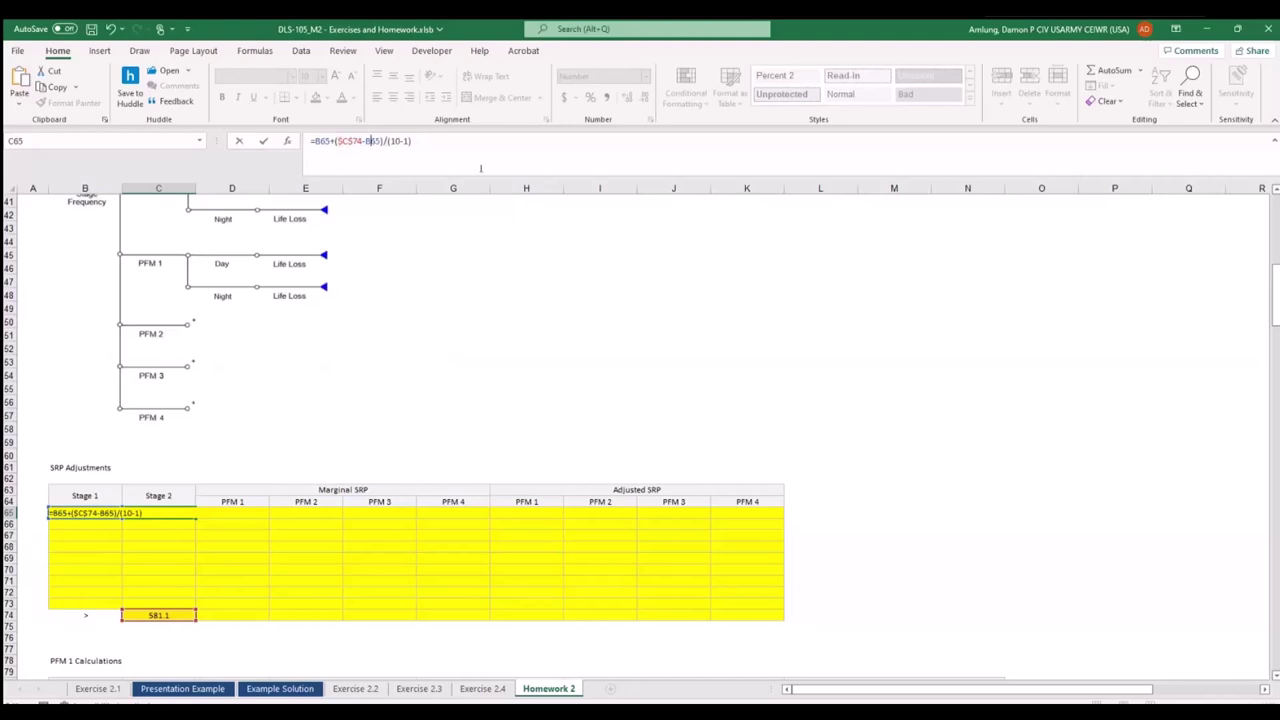
{"action": "key", "text": "F4"}
{"action": "key", "text": "Return"}
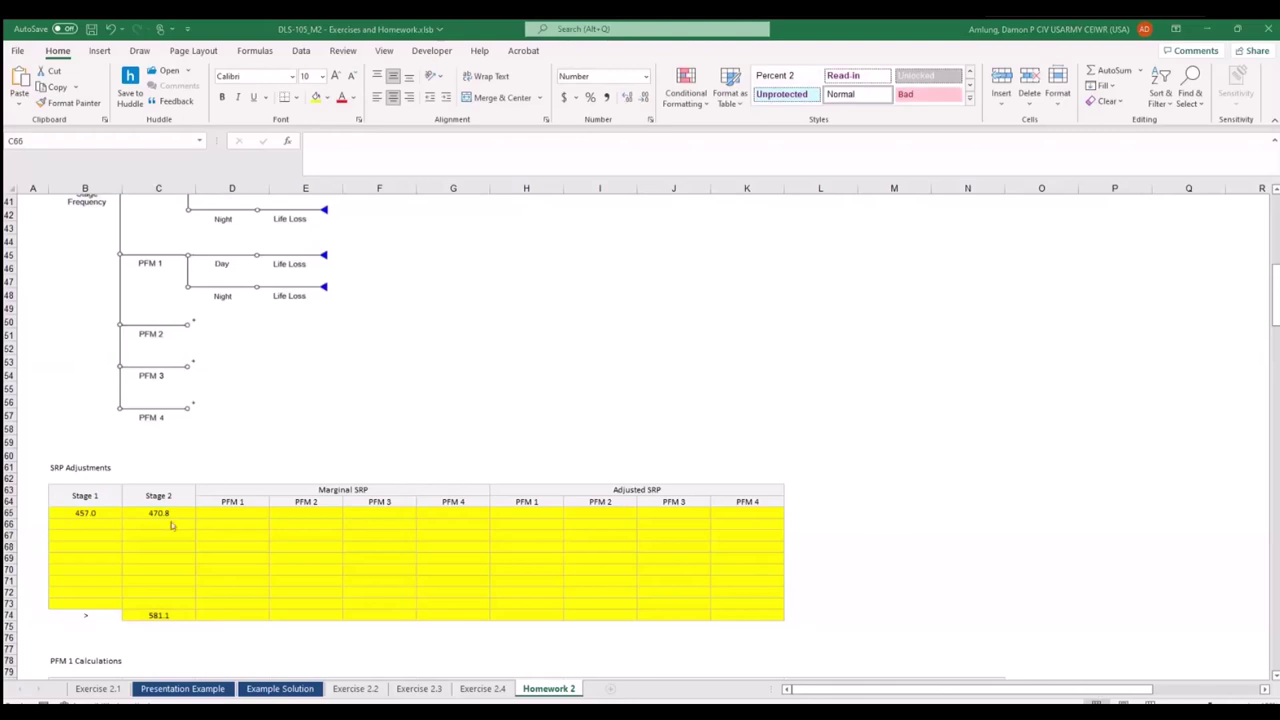
Set the second Stage 1 cell (B66) to equal the previous row's Stage 2 value with =C65.
{"action": "left_click", "coordinate": [138, 526]}
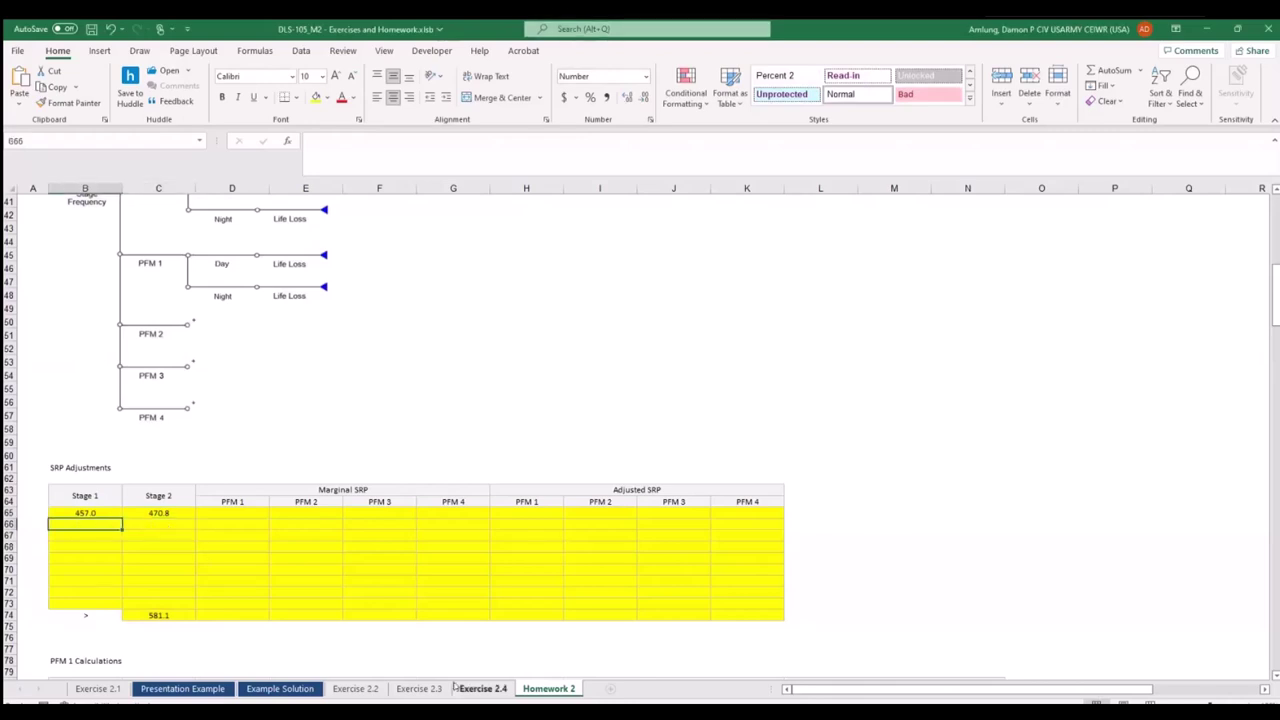
{"action": "type", "text": "="}
{"action": "left_click", "coordinate": [177, 514]}
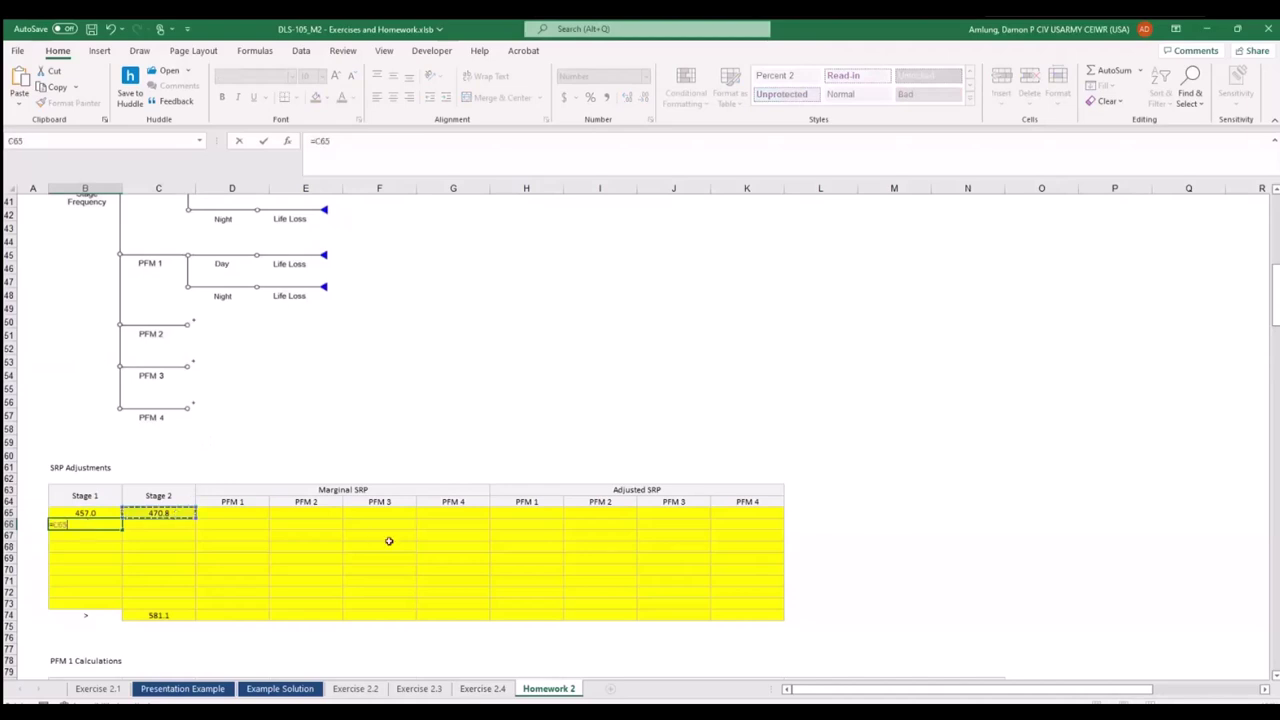
{"action": "key", "text": "Return"}
Copy the Stage 2 formula into C66 and fill both stage formulas of row 66 down through row 73.
{"action": "key", "text": "Up"}
{"action": "key", "text": "Up"}
{"action": "key", "text": "Right"}
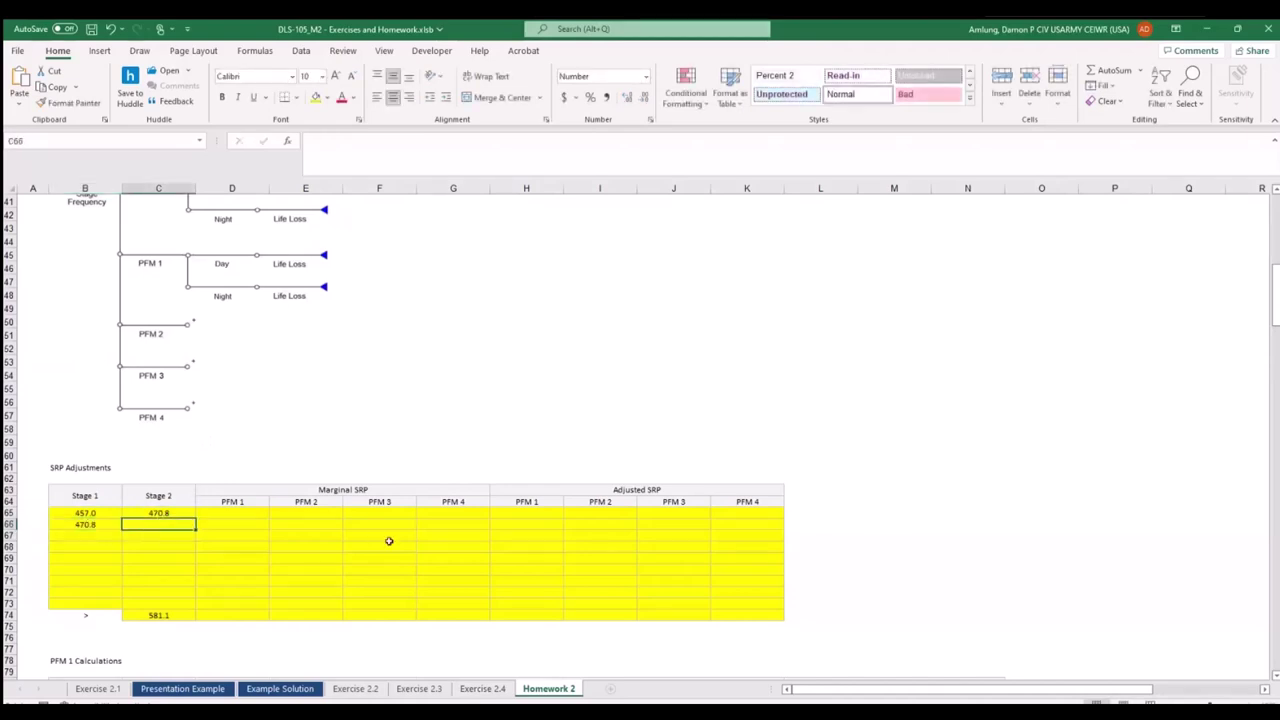
{"action": "left_click_drag", "start_coordinate": [190, 518], "coordinate": [197, 530]}
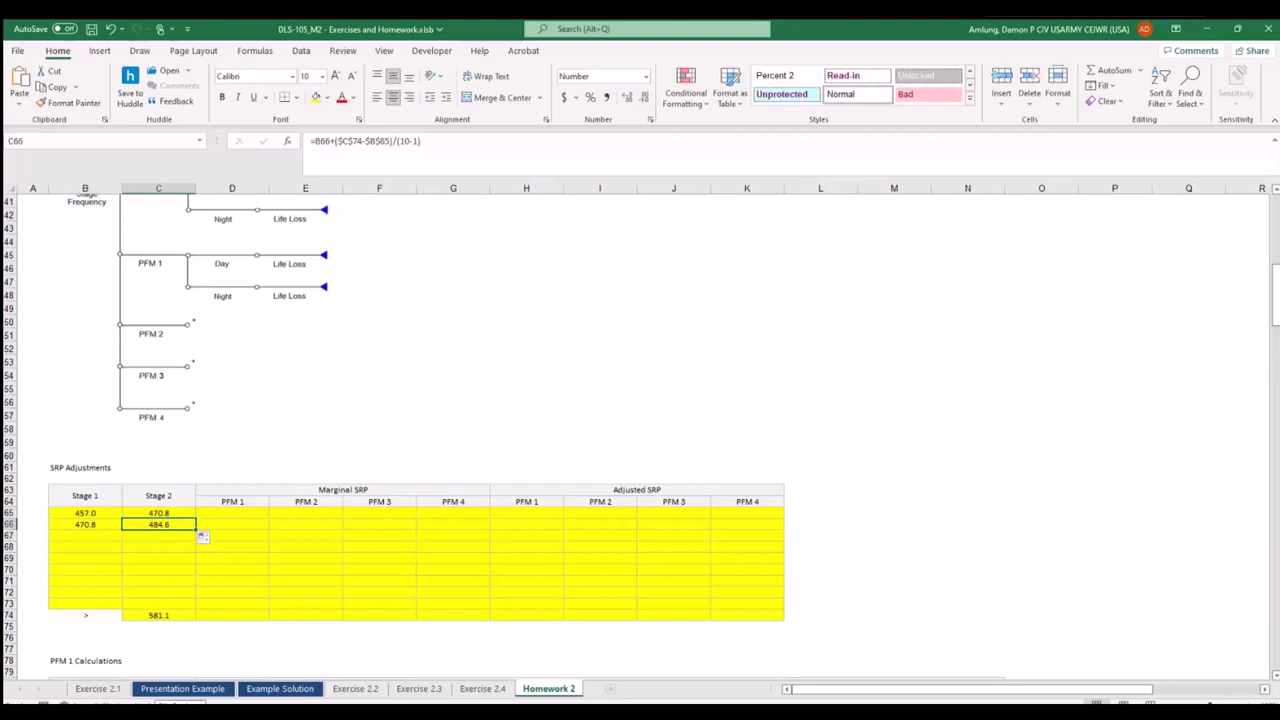
{"action": "left_click_drag", "start_coordinate": [88, 526], "coordinate": [160, 524]}
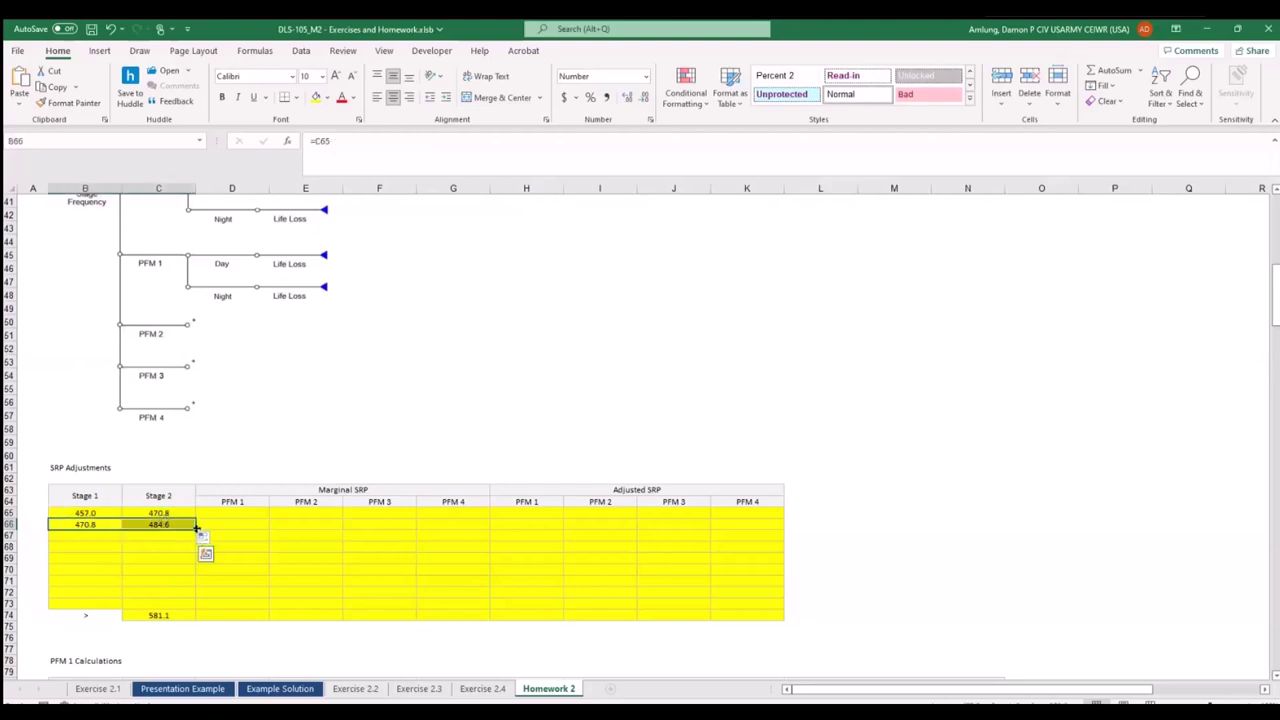
{"action": "left_click_drag", "start_coordinate": [196, 527], "coordinate": [200, 607]}
{"action": "left_click", "coordinate": [305, 649]}
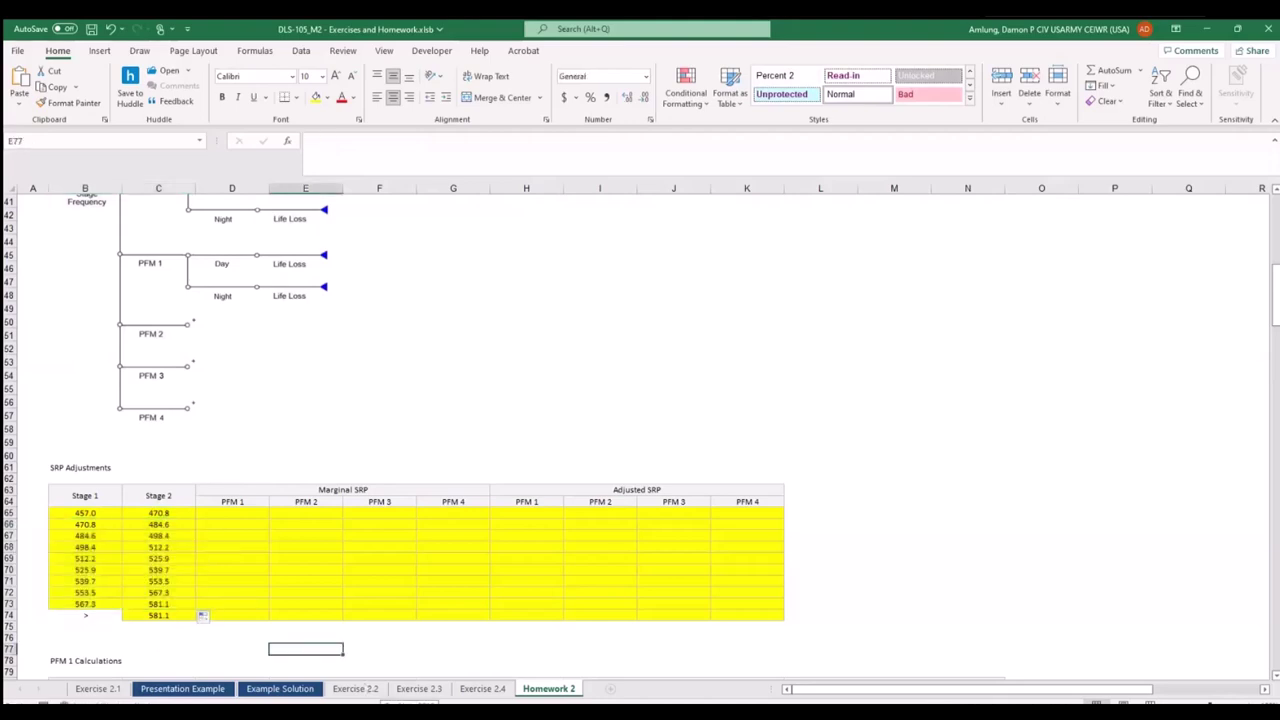
Check the formulas behind the last two Stage 2 cells, C73 and C74.
{"action": "left_click", "coordinate": [175, 603]}
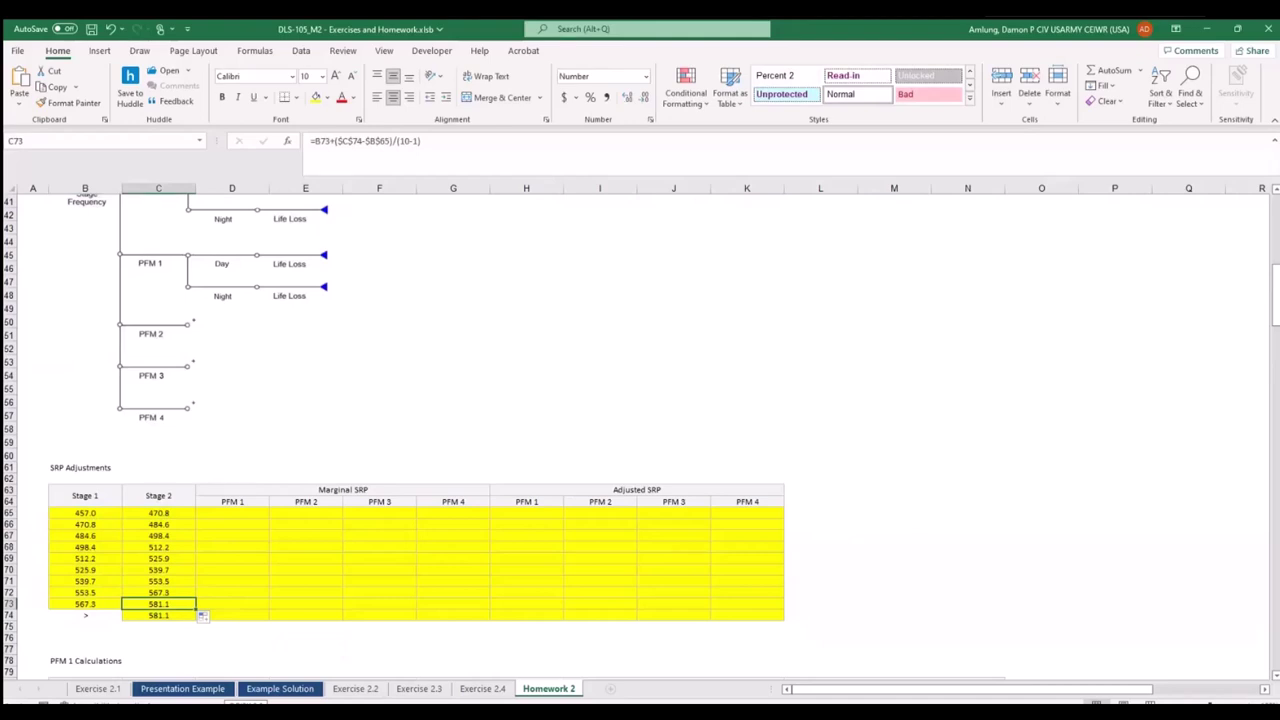
{"action": "left_click", "coordinate": [160, 626]}
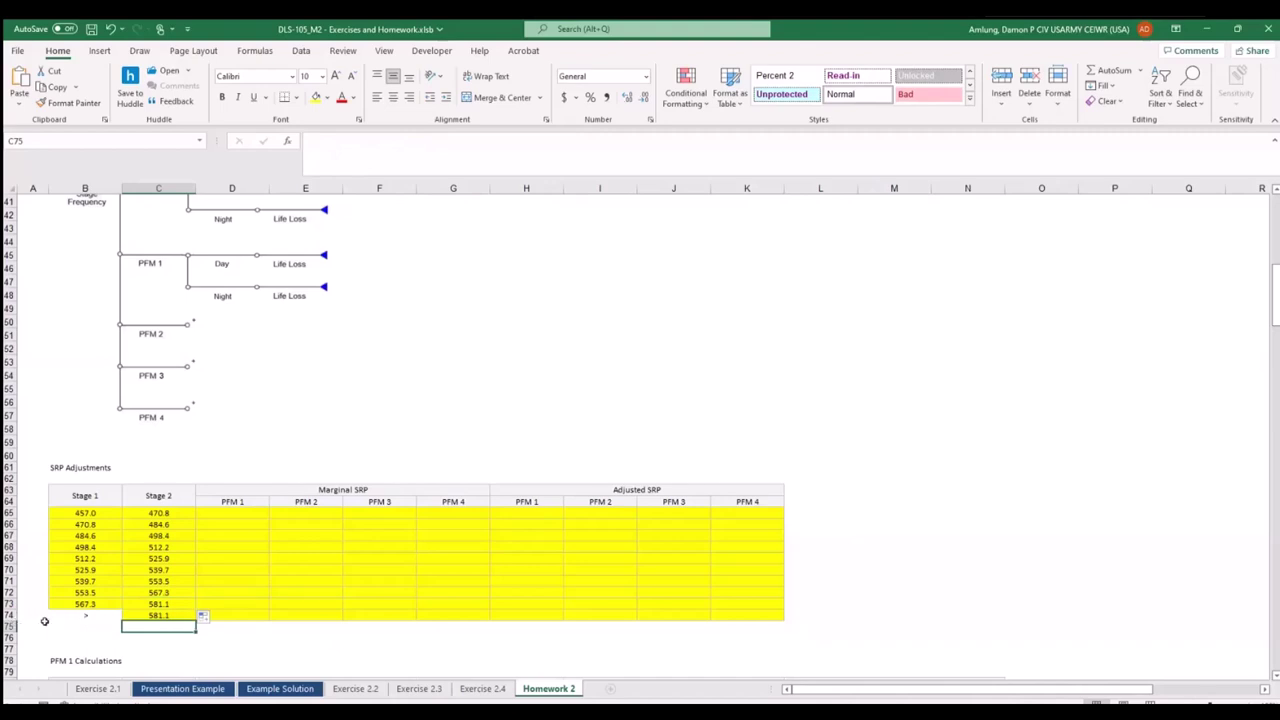
{"action": "left_click", "coordinate": [165, 615]}
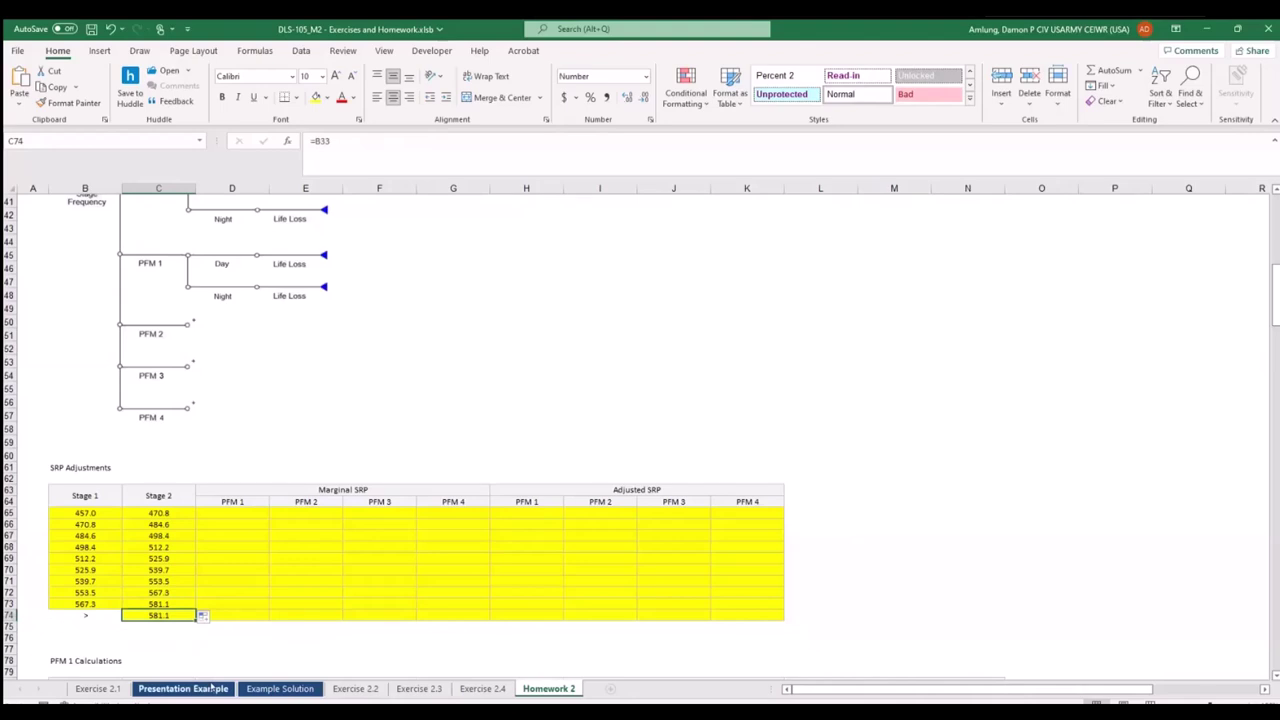
{"action": "left_click", "coordinate": [264, 638]}
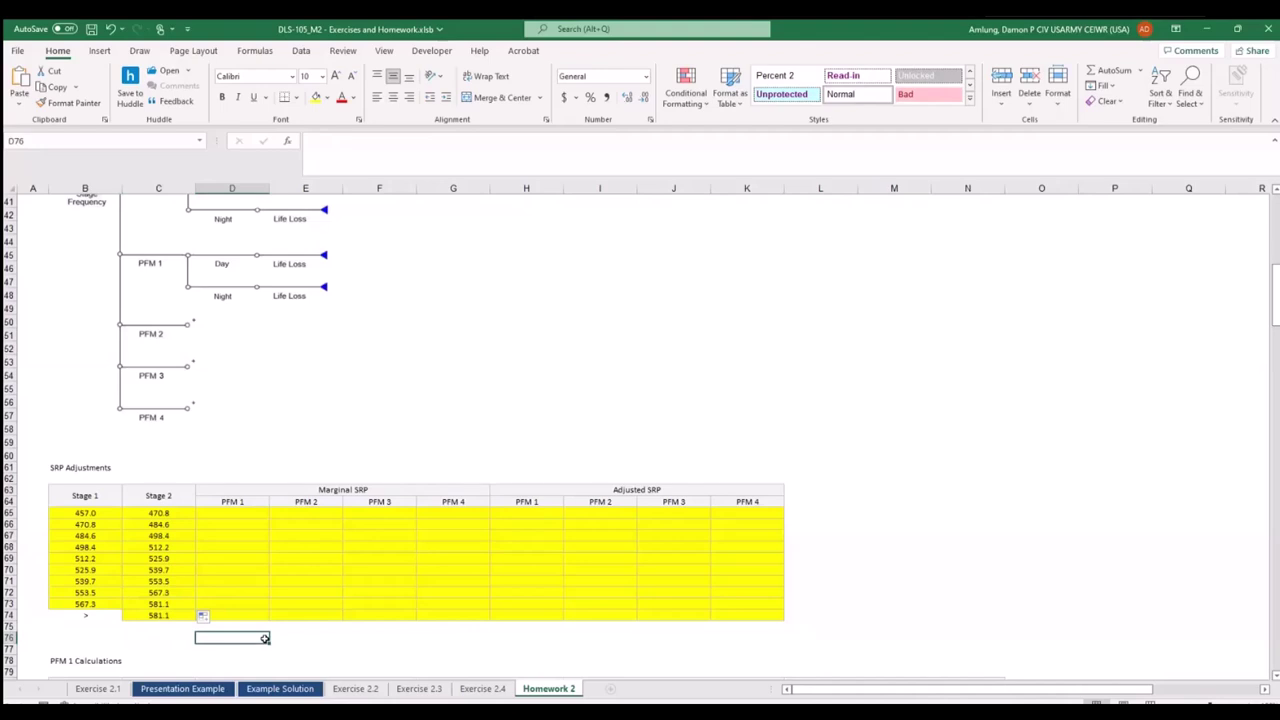
Begin the first PFM 1 marginal SRP formula in D65 with linlogint, using the average of B65:C65 as its first argument.
{"action": "left_click", "coordinate": [226, 514]}
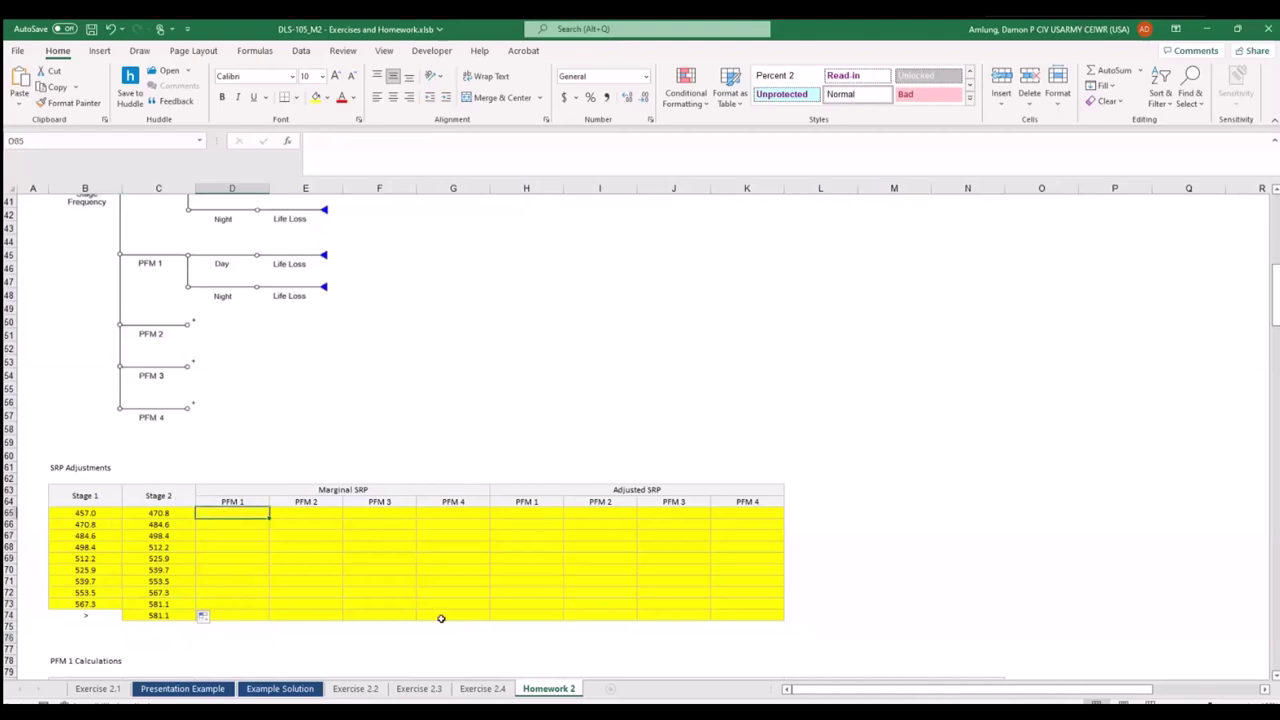
{"action": "type", "text": "="}
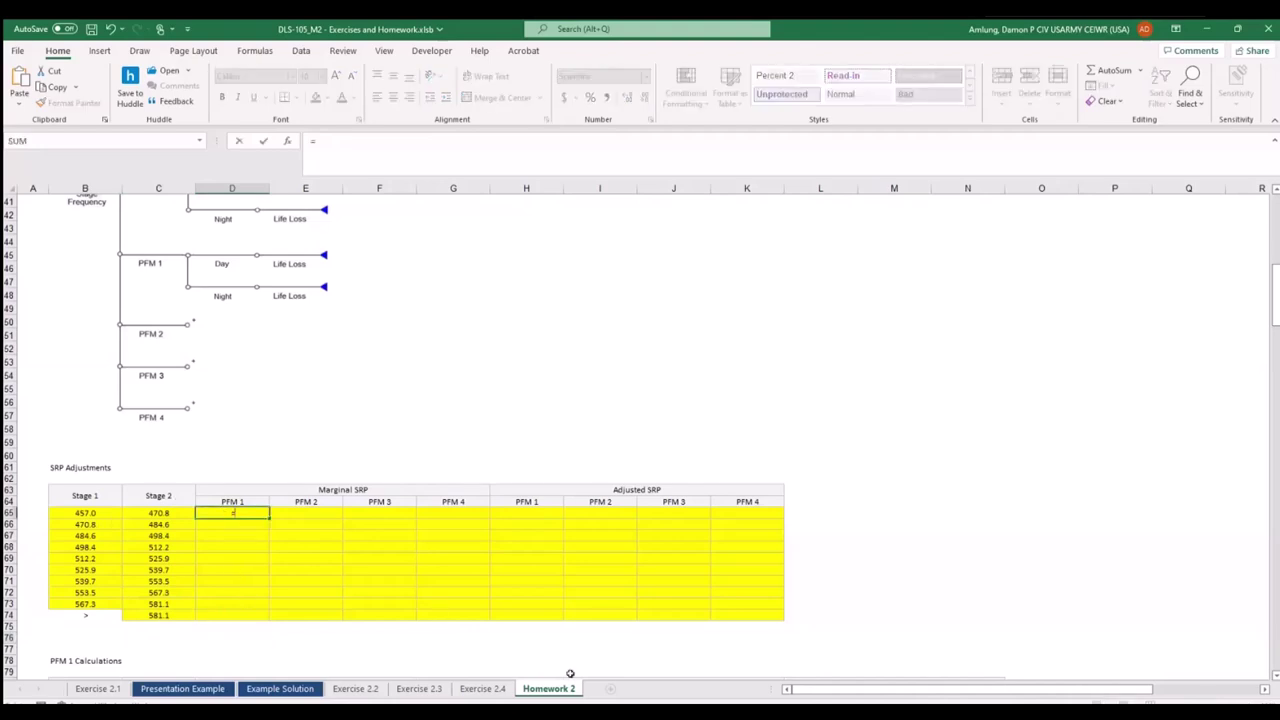
{"action": "scroll", "coordinate": [740, 408], "scroll_direction": "up", "scroll_amount": 13}
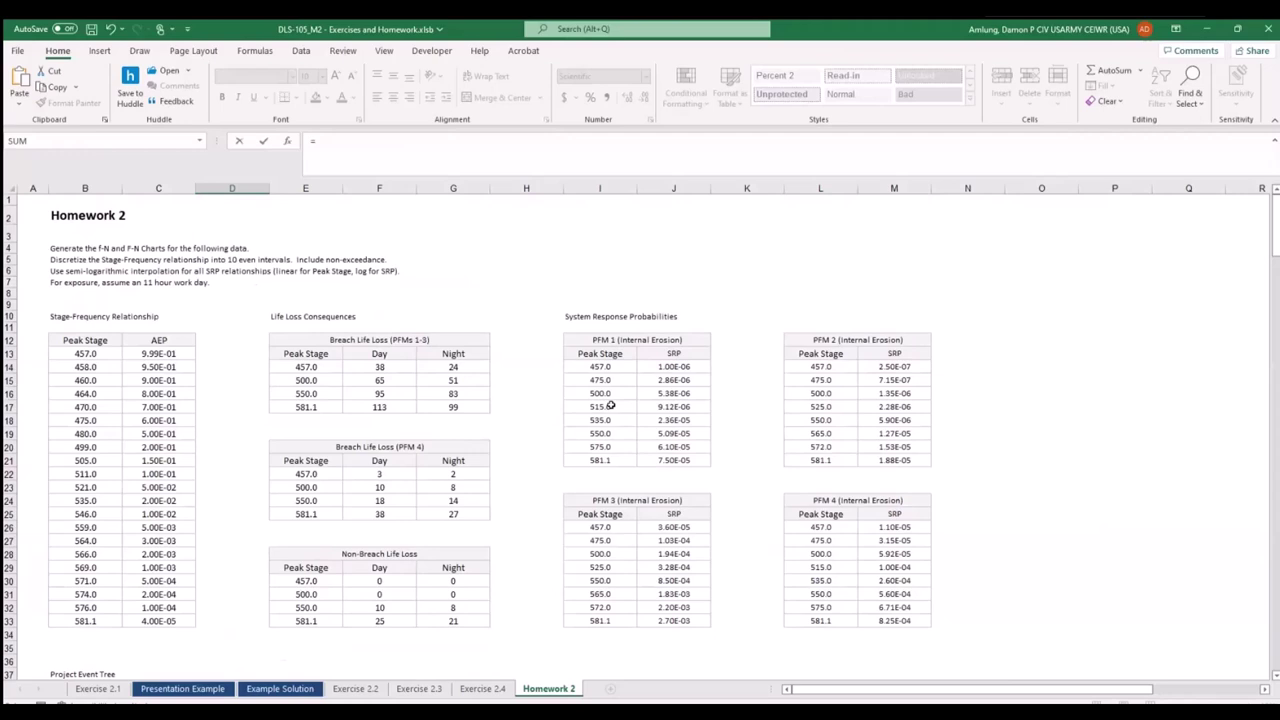
{"action": "scroll", "coordinate": [611, 404], "scroll_direction": "down", "scroll_amount": 10}
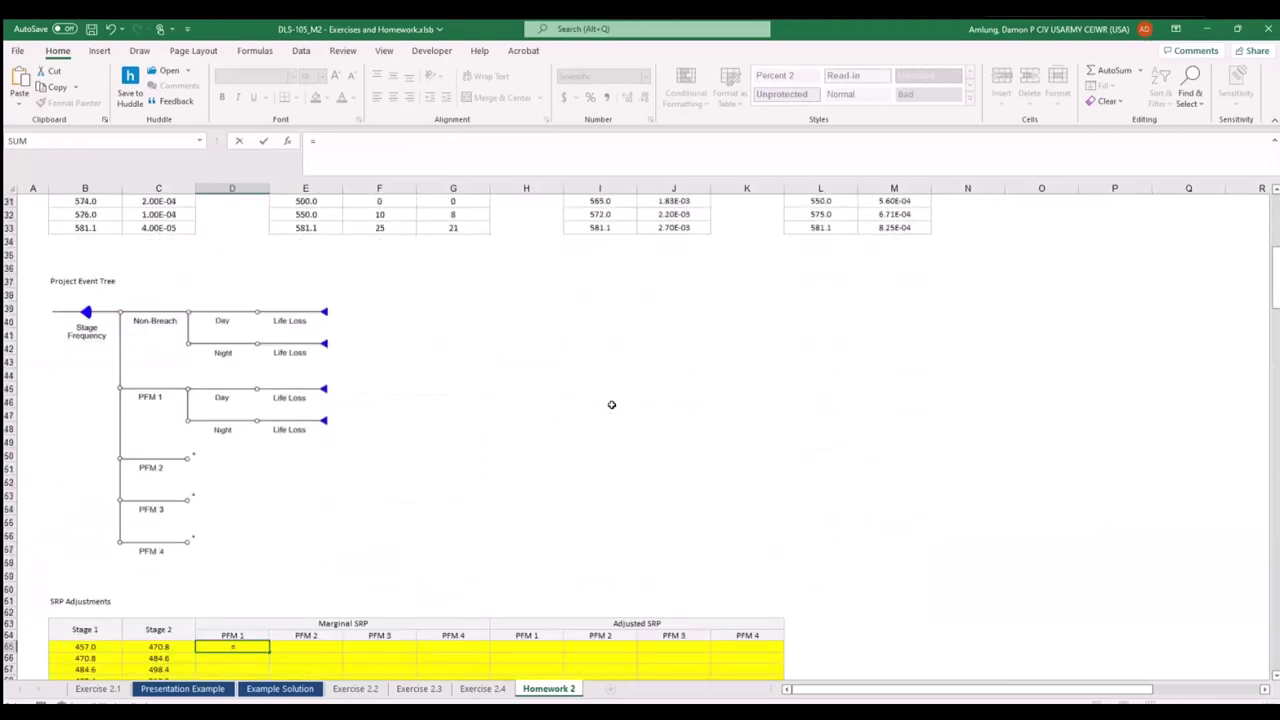
{"action": "type", "text": "lin"}
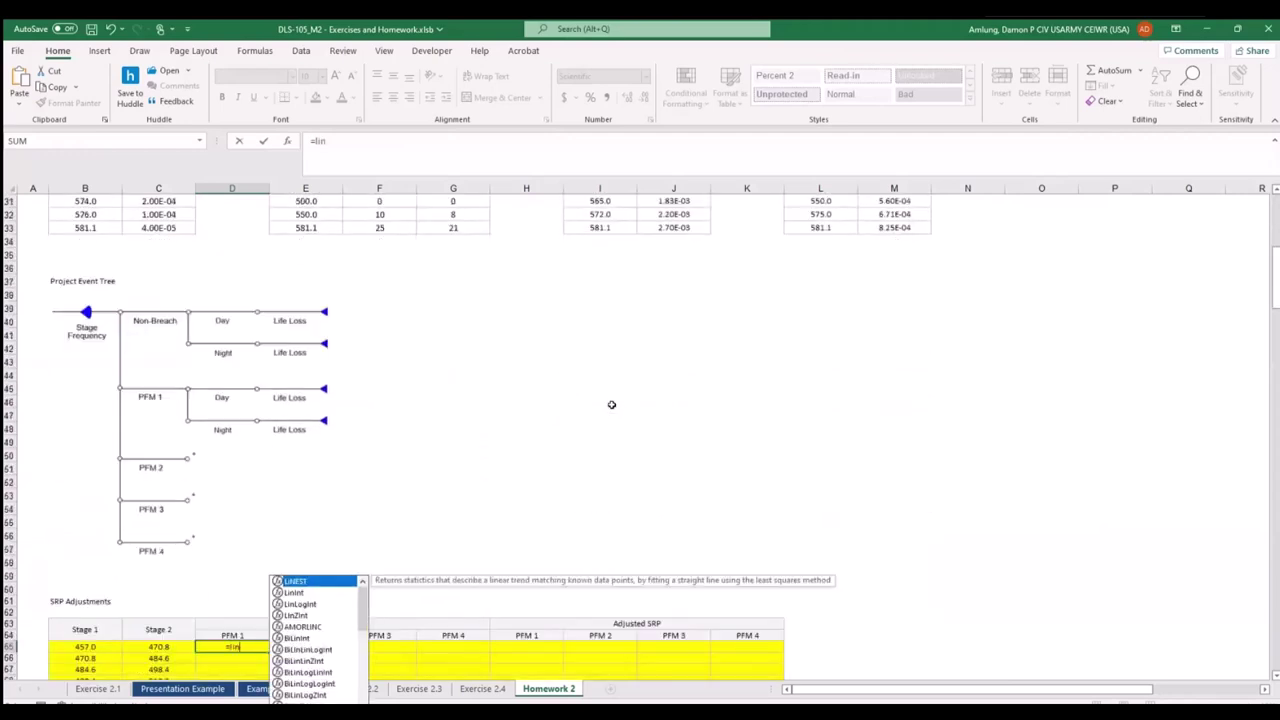
{"action": "type", "text": "log"}
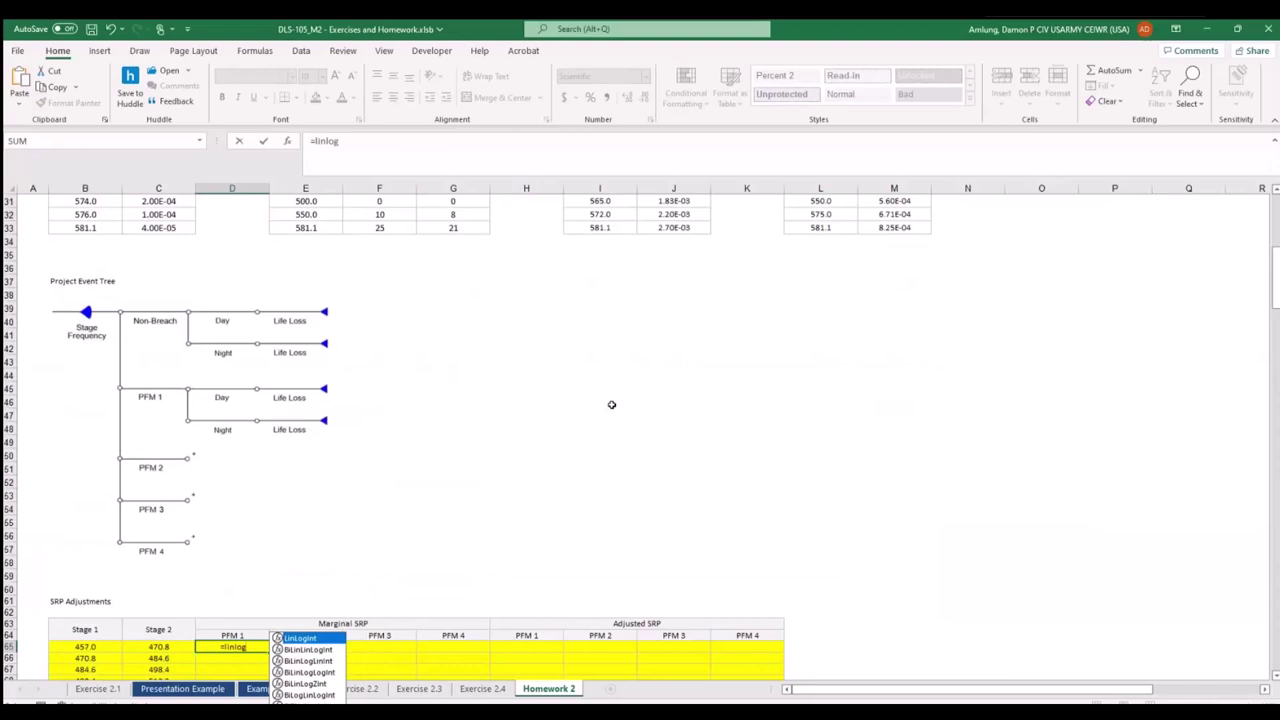
{"action": "type", "text": "int("}
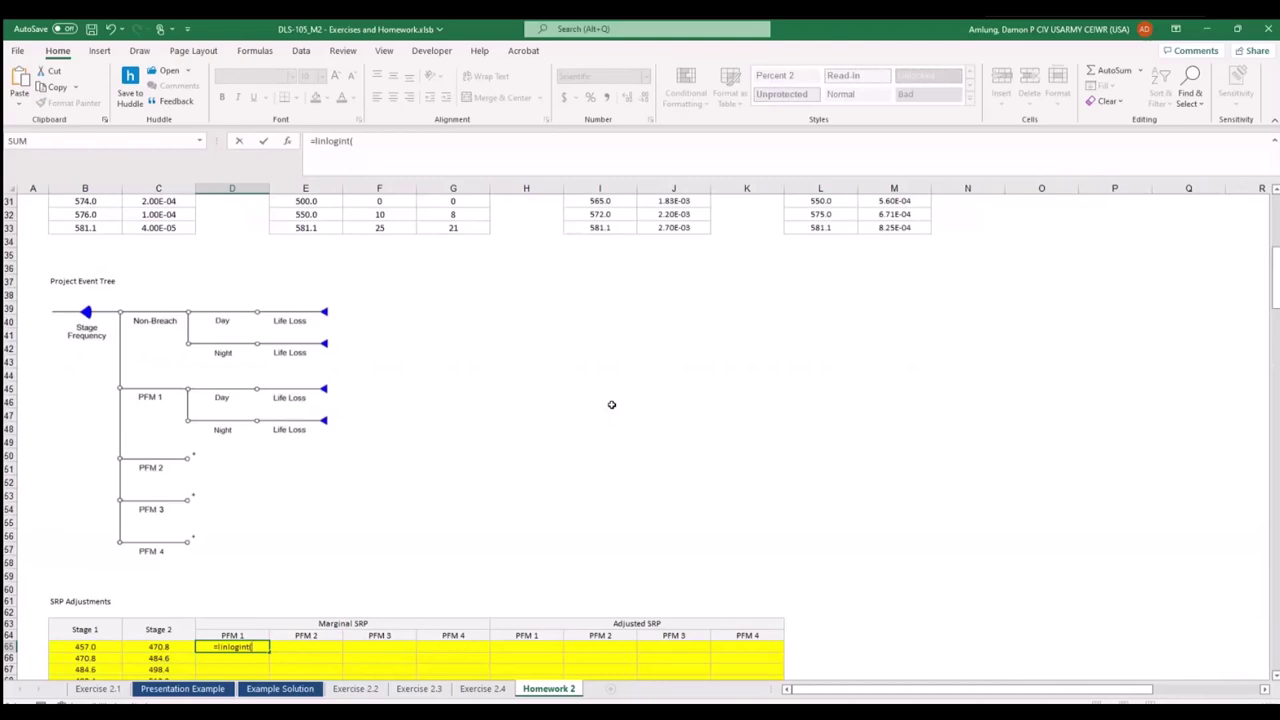
{"action": "type", "text": "average("}
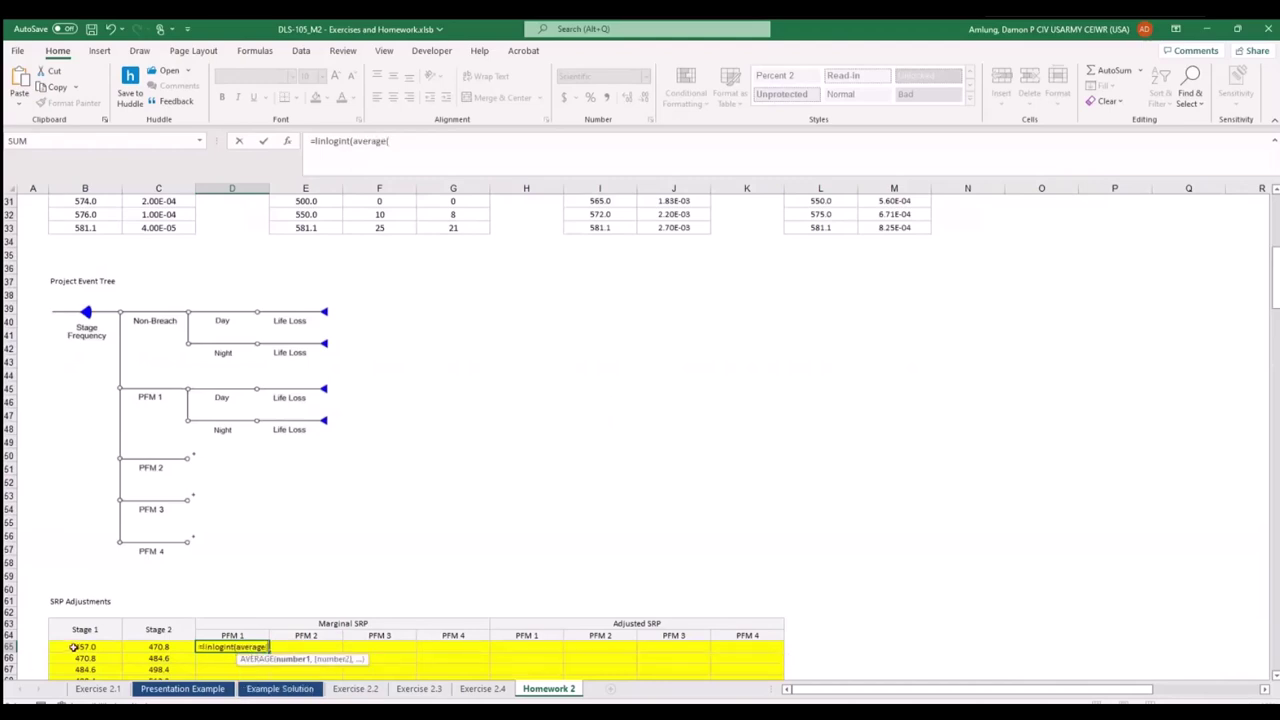
{"action": "left_click_drag", "start_coordinate": [86, 647], "coordinate": [150, 648]}
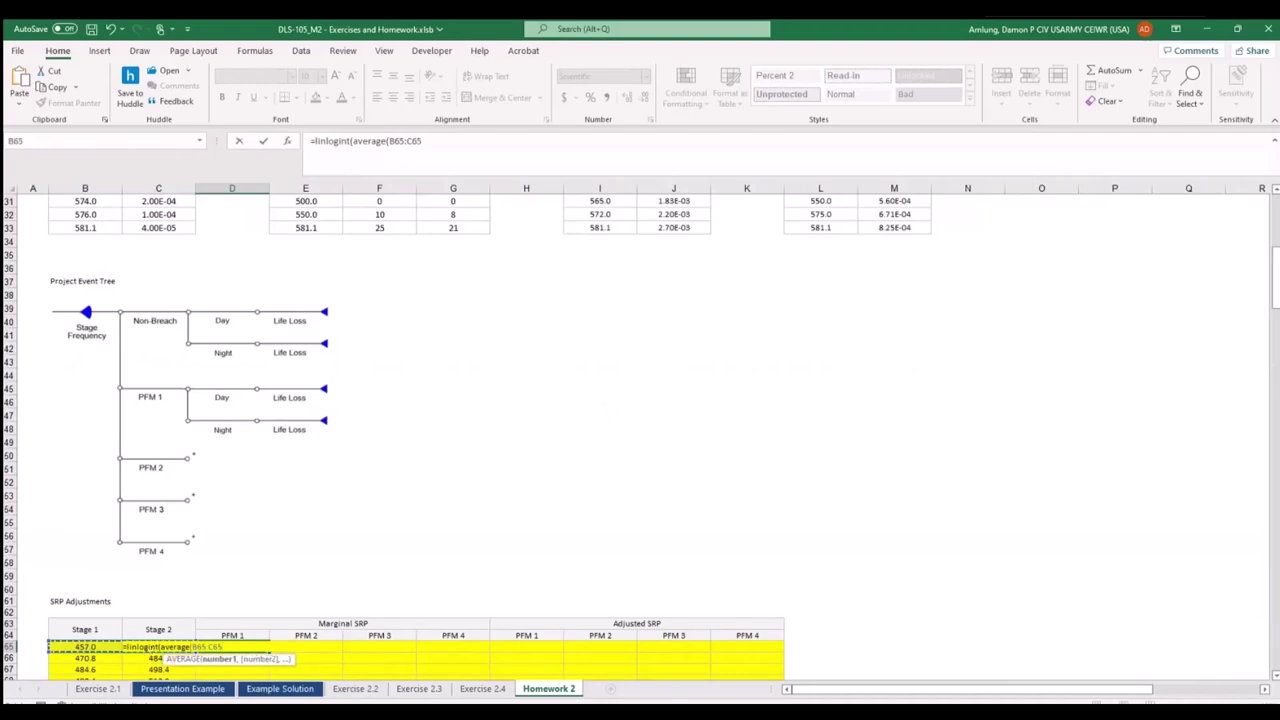
{"action": "type", "text": "),"}
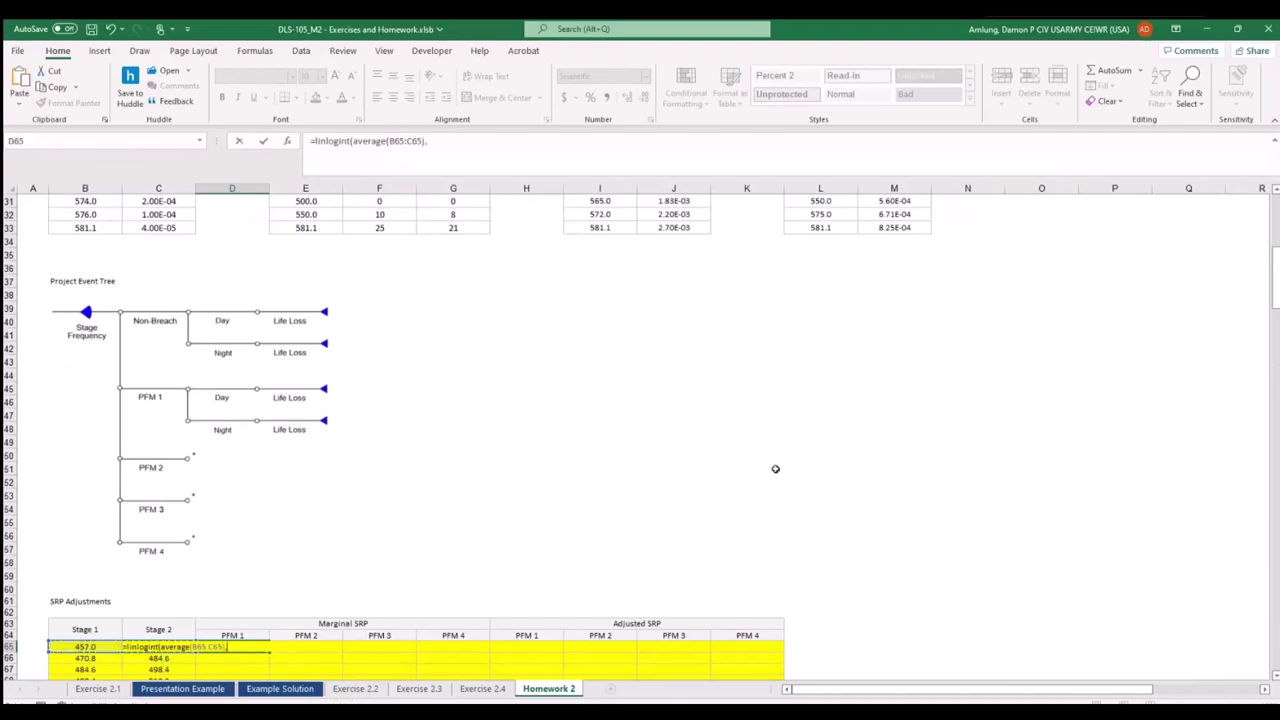
Complete the D65 formula with the absolute PFM 1 ranges $I$14:$I$21 and $J$14:$J$21 and the arguments 1 and 0, and commit it.
{"action": "scroll", "coordinate": [773, 460], "scroll_direction": "up", "scroll_amount": 10}
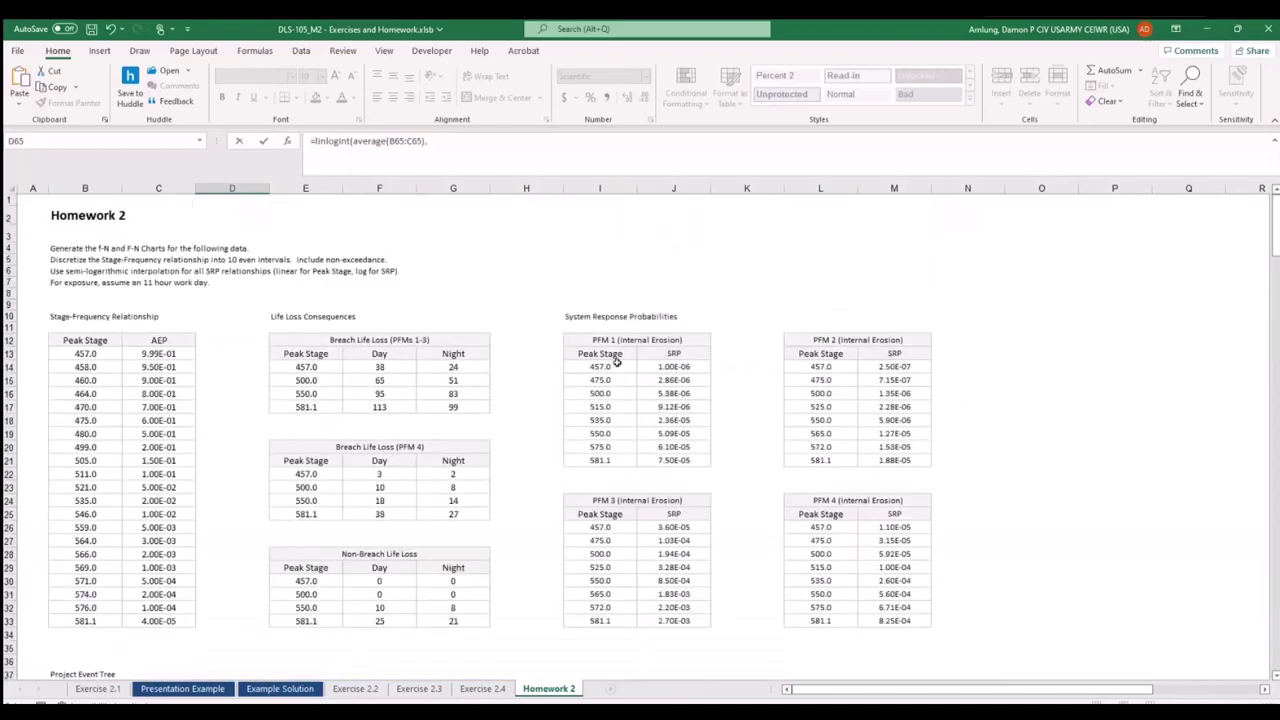
{"action": "left_click_drag", "start_coordinate": [617, 366], "coordinate": [617, 463]}
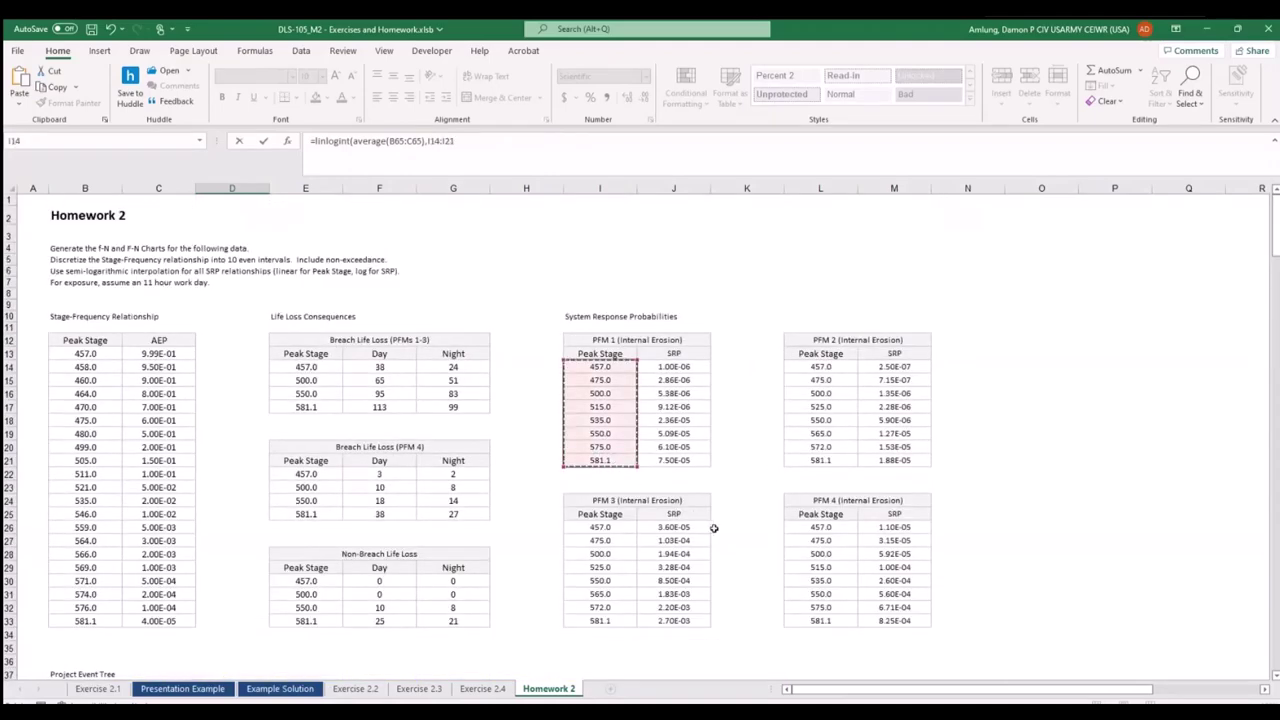
{"action": "key", "text": "F4"}
{"action": "type", "text": ","}
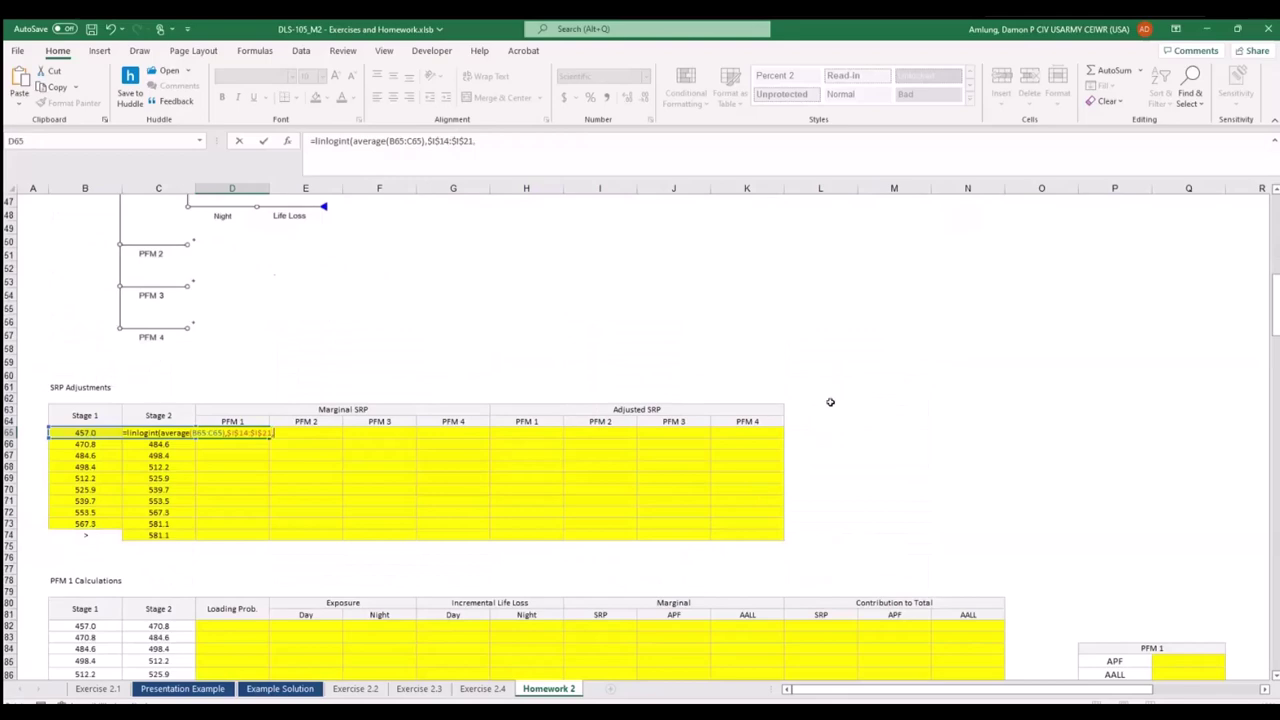
{"action": "scroll", "coordinate": [826, 400], "scroll_direction": "up", "scroll_amount": 15}
{"action": "left_click_drag", "start_coordinate": [680, 356], "coordinate": [703, 449]}
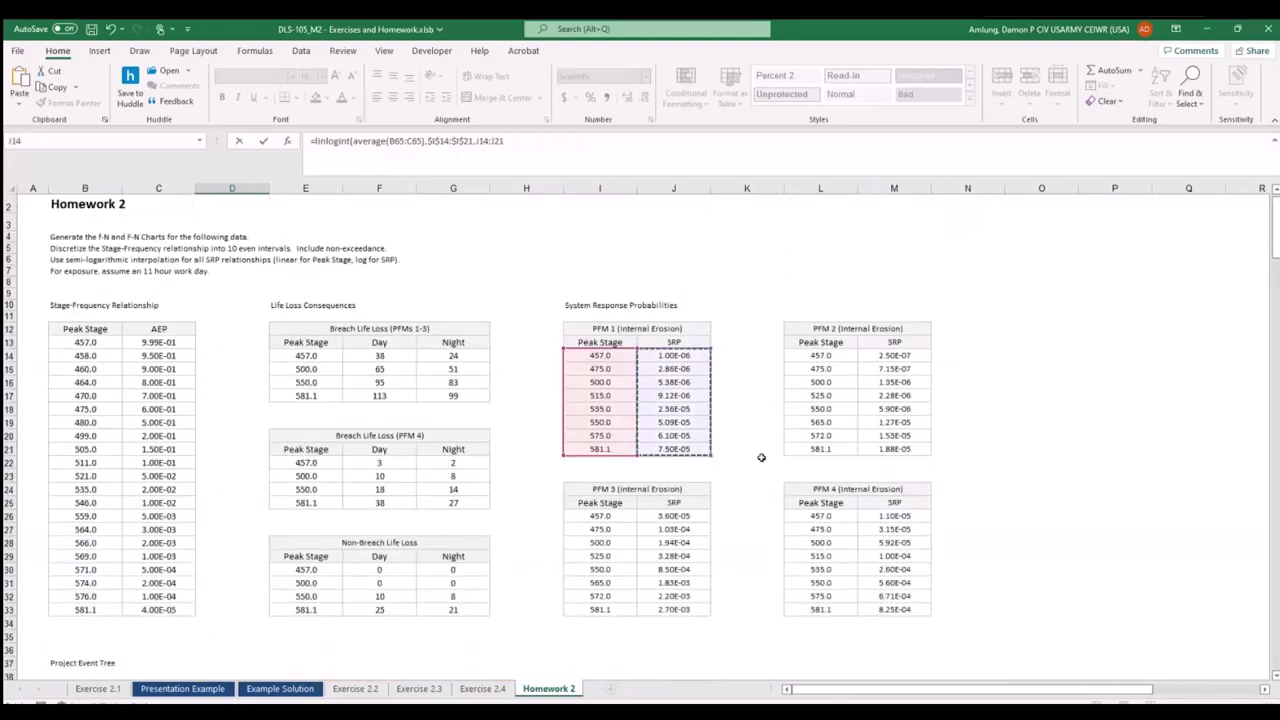
{"action": "key", "text": "F4"}
{"action": "type", "text": ",1,"}
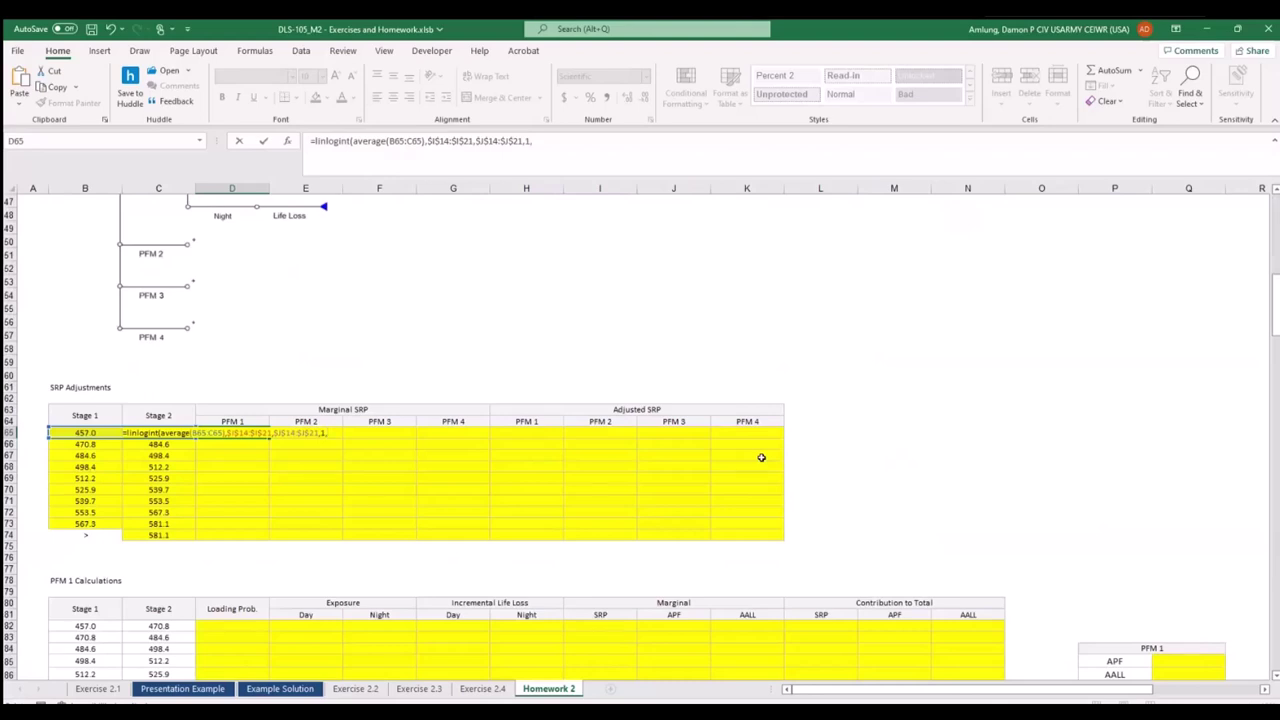
{"action": "type", "text": "0)"}
{"action": "key", "text": "Return"}
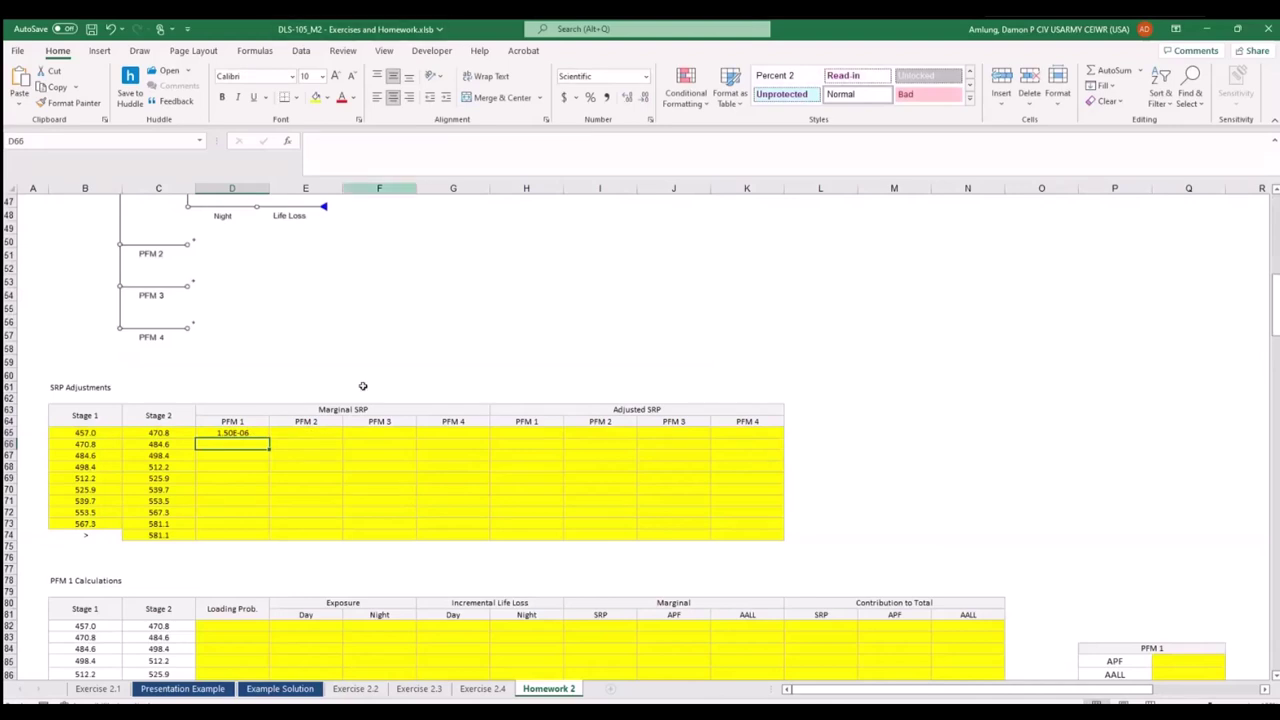
Fill the PFM 1 marginal SRP formula from D65 down through D74.
{"action": "left_click", "coordinate": [252, 424]}
{"action": "left_click", "coordinate": [255, 432]}
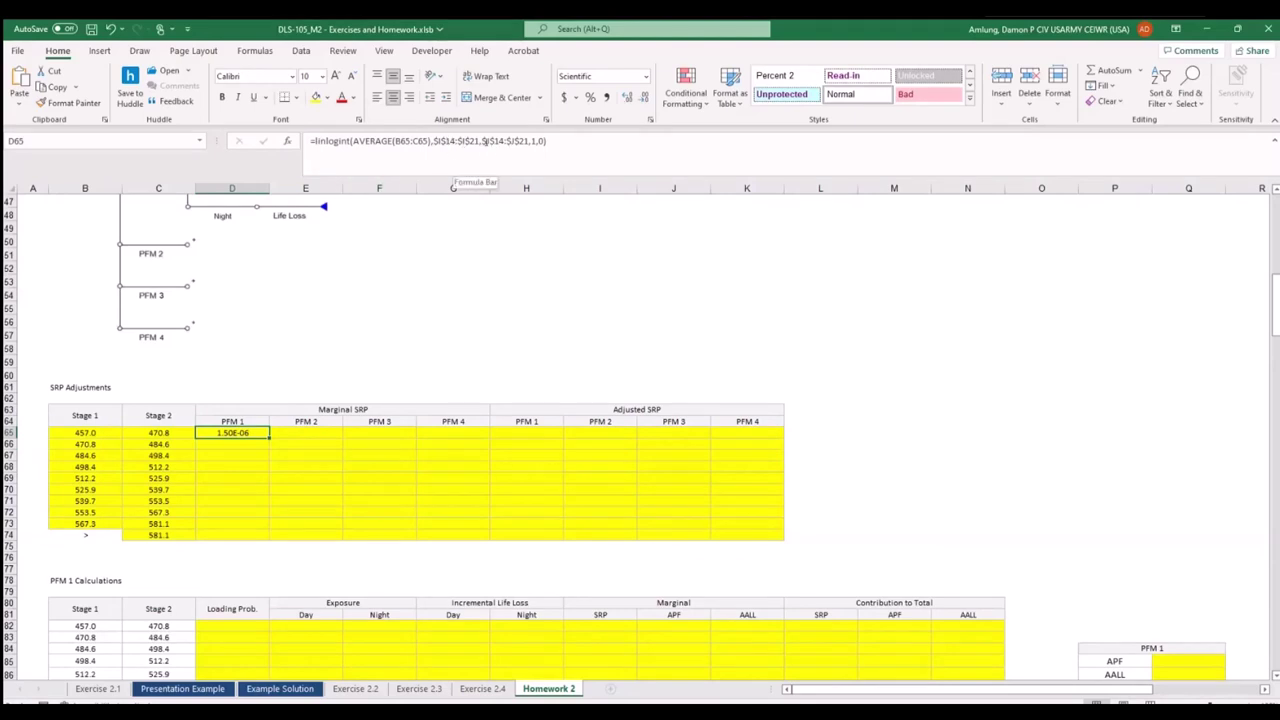
{"action": "left_click_drag", "start_coordinate": [269, 438], "coordinate": [271, 538]}
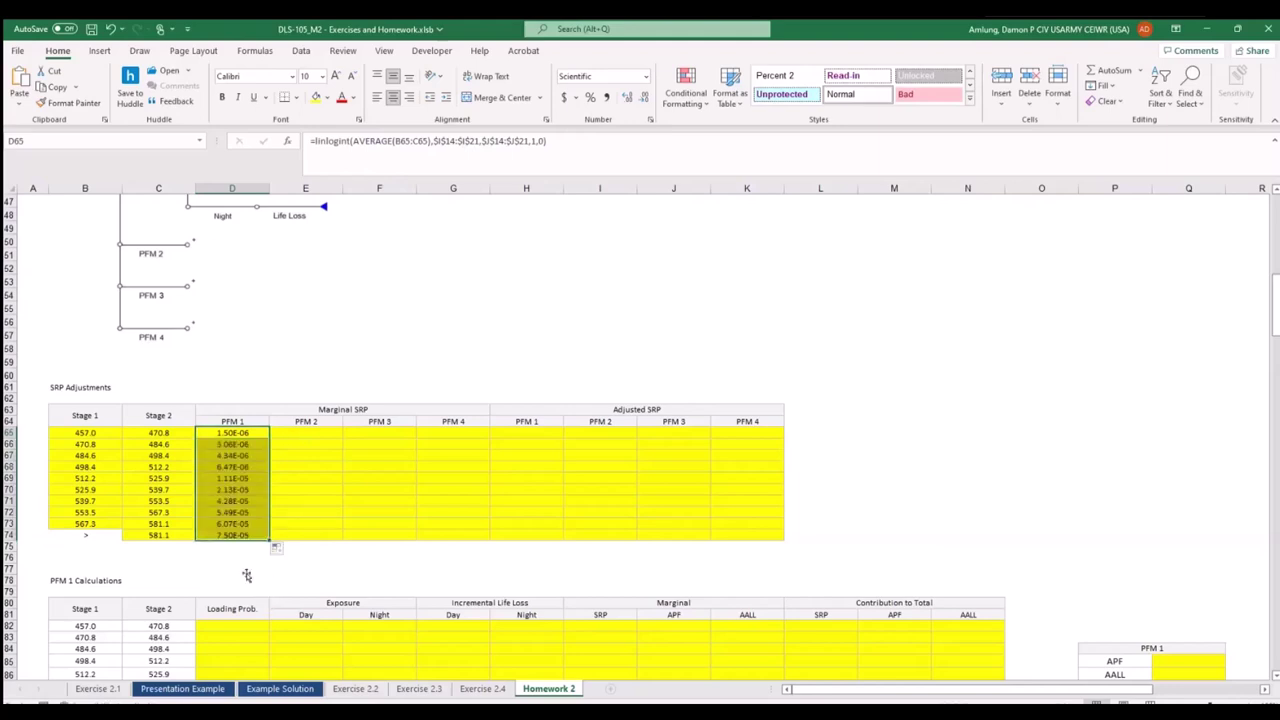
{"action": "left_click", "coordinate": [246, 574]}
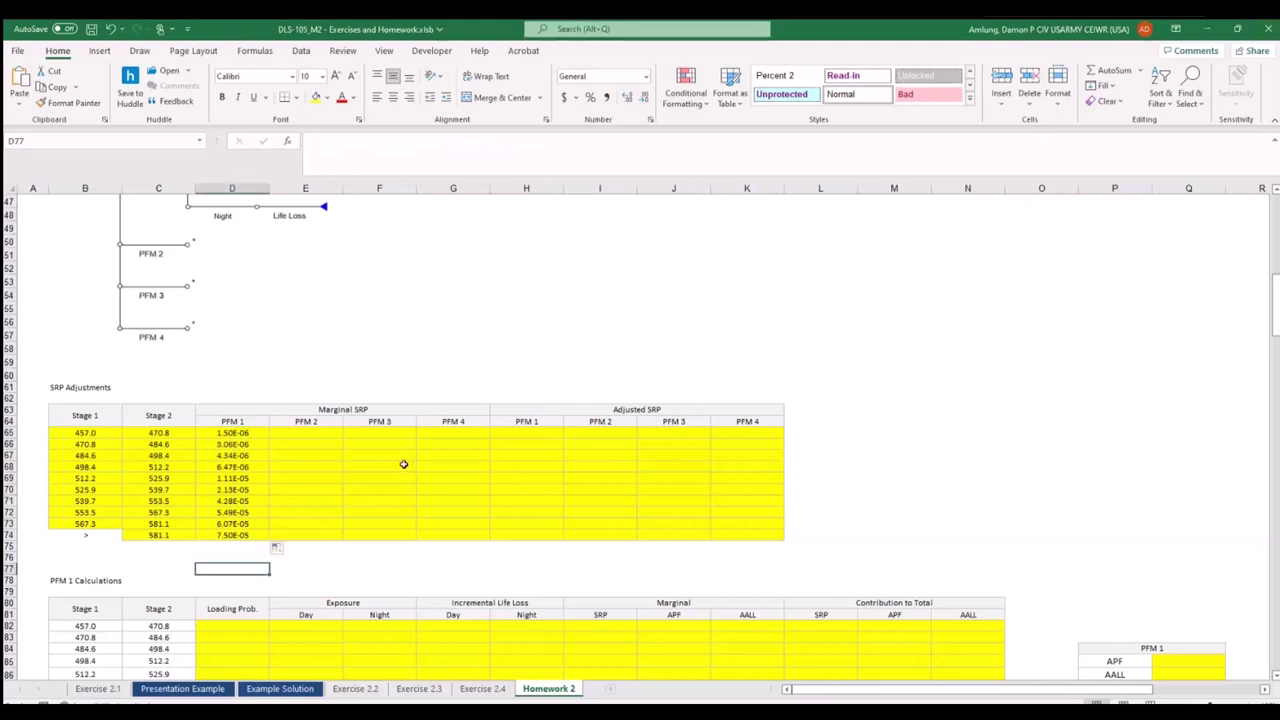
Begin the first PFM 2 marginal SRP formula in E65 with linlogint, using the average of B65:C65 as its first argument.
{"action": "left_click", "coordinate": [289, 434]}
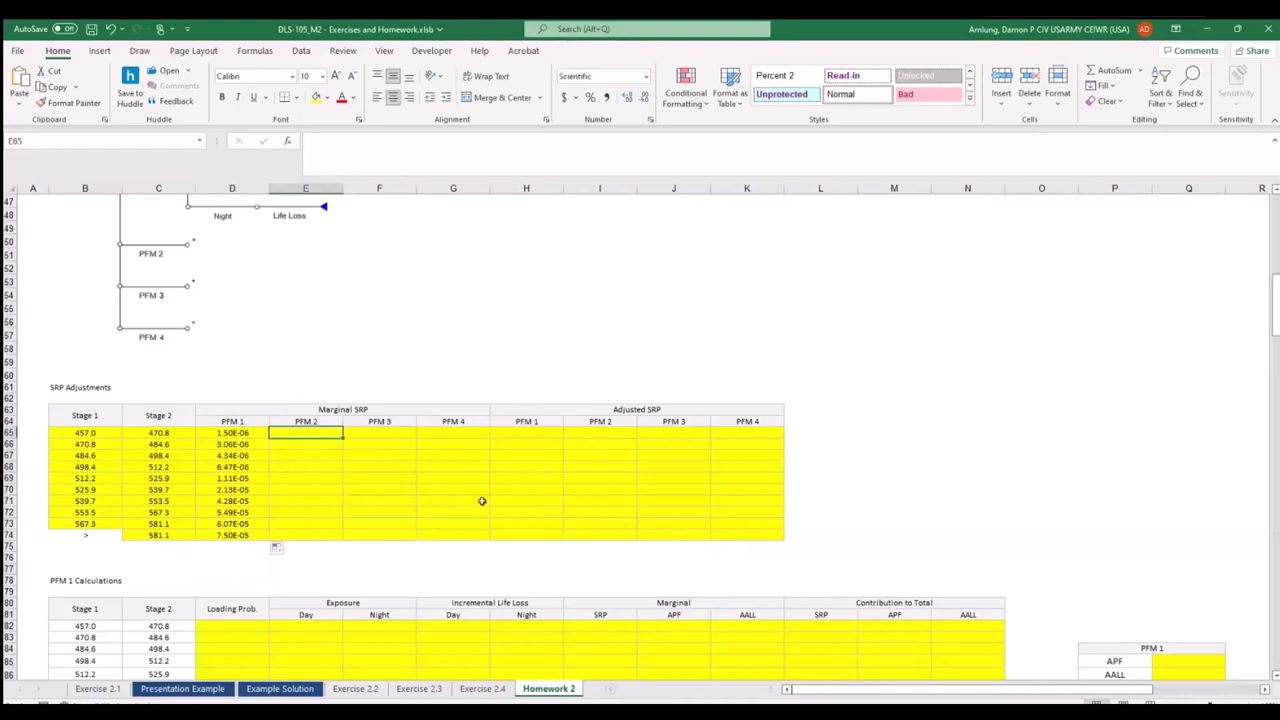
{"action": "type", "text": "=l"}
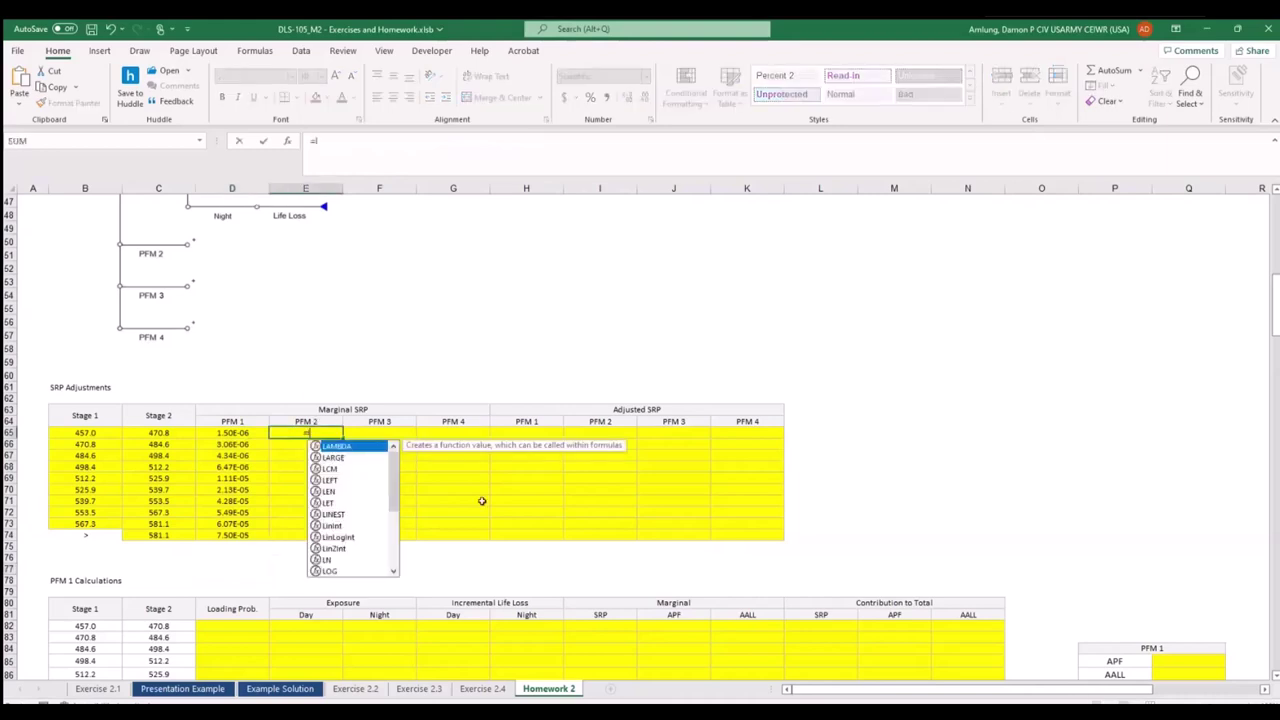
{"action": "type", "text": "inlogint("}
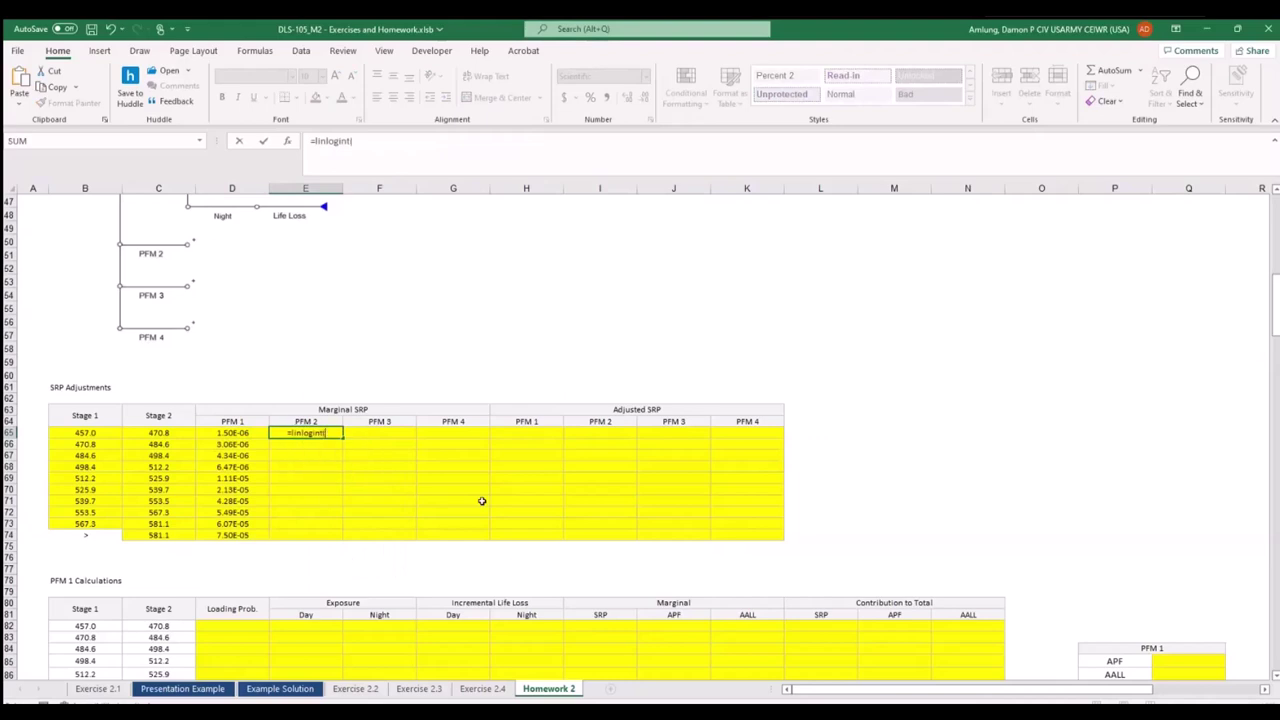
{"action": "type", "text": "average("}
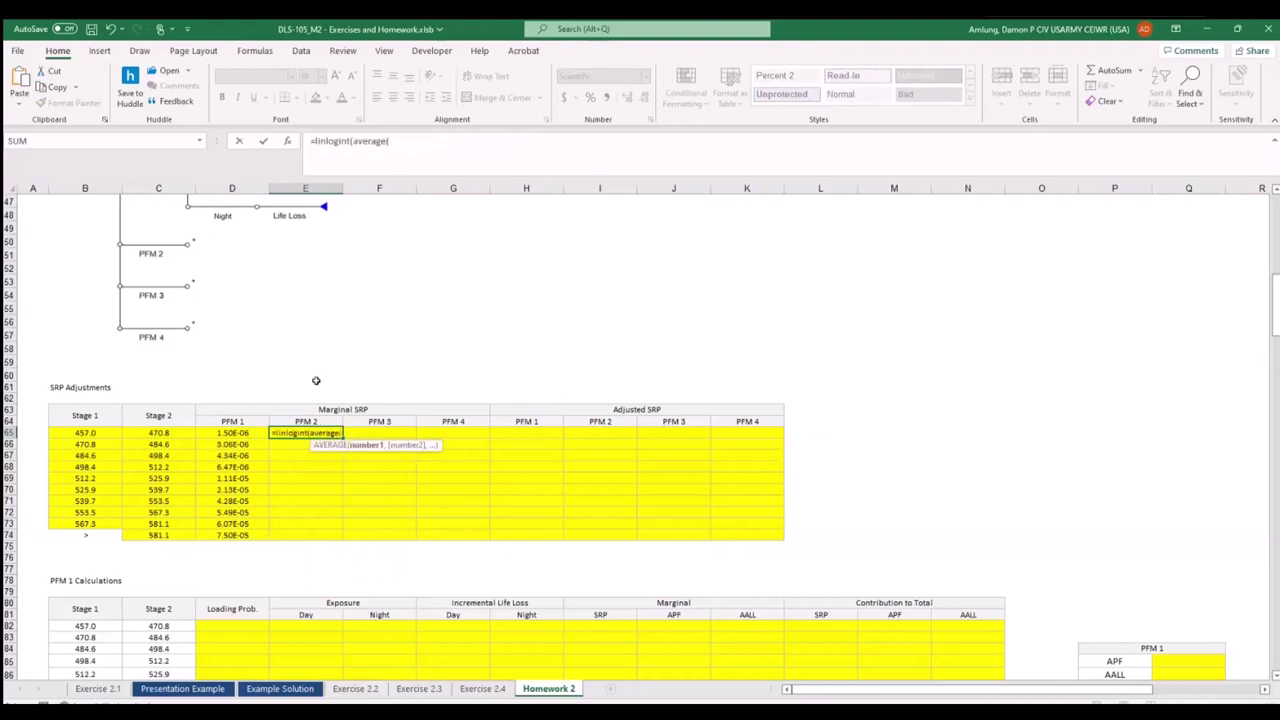
{"action": "left_click_drag", "start_coordinate": [85, 433], "coordinate": [147, 433]}
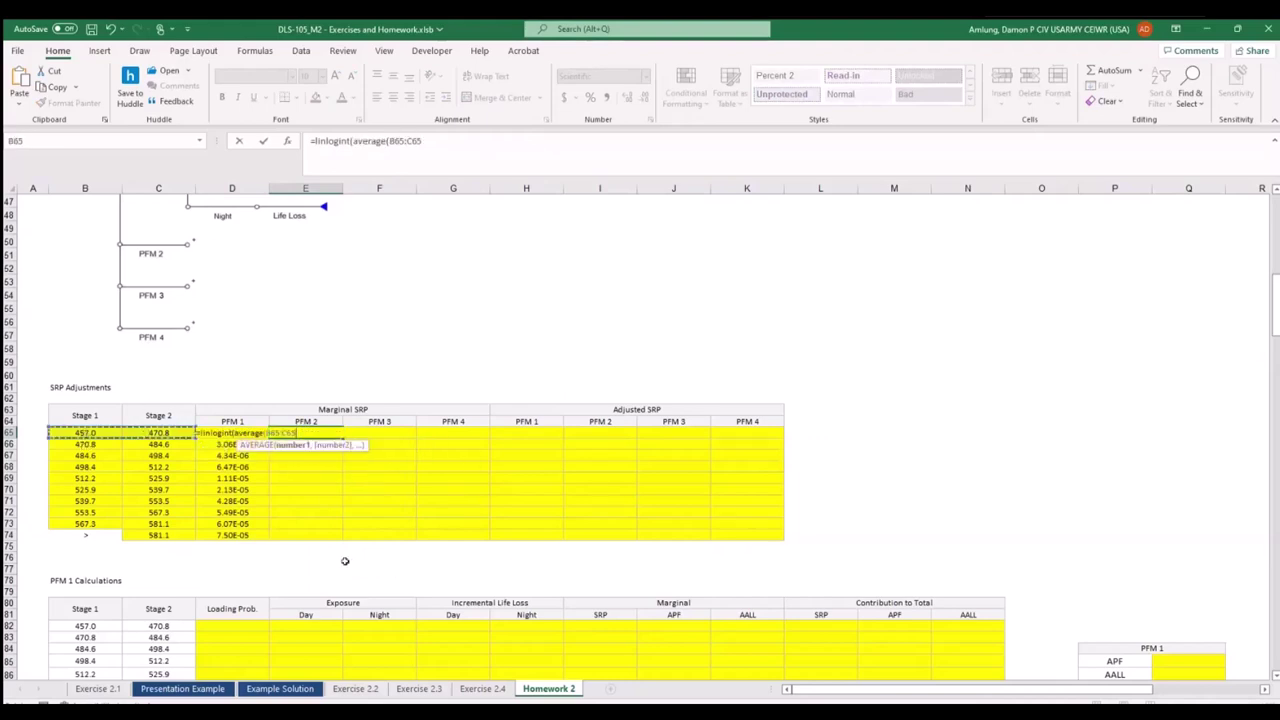
{"action": "type", "text": "),"}
Complete the E65 formula with the absolute PFM 2 ranges $L$14:$L$21 and $M$14:$M$21 and the arguments 1 and 0, and commit it.
{"action": "scroll", "coordinate": [814, 394], "scroll_direction": "up", "scroll_amount": 12}
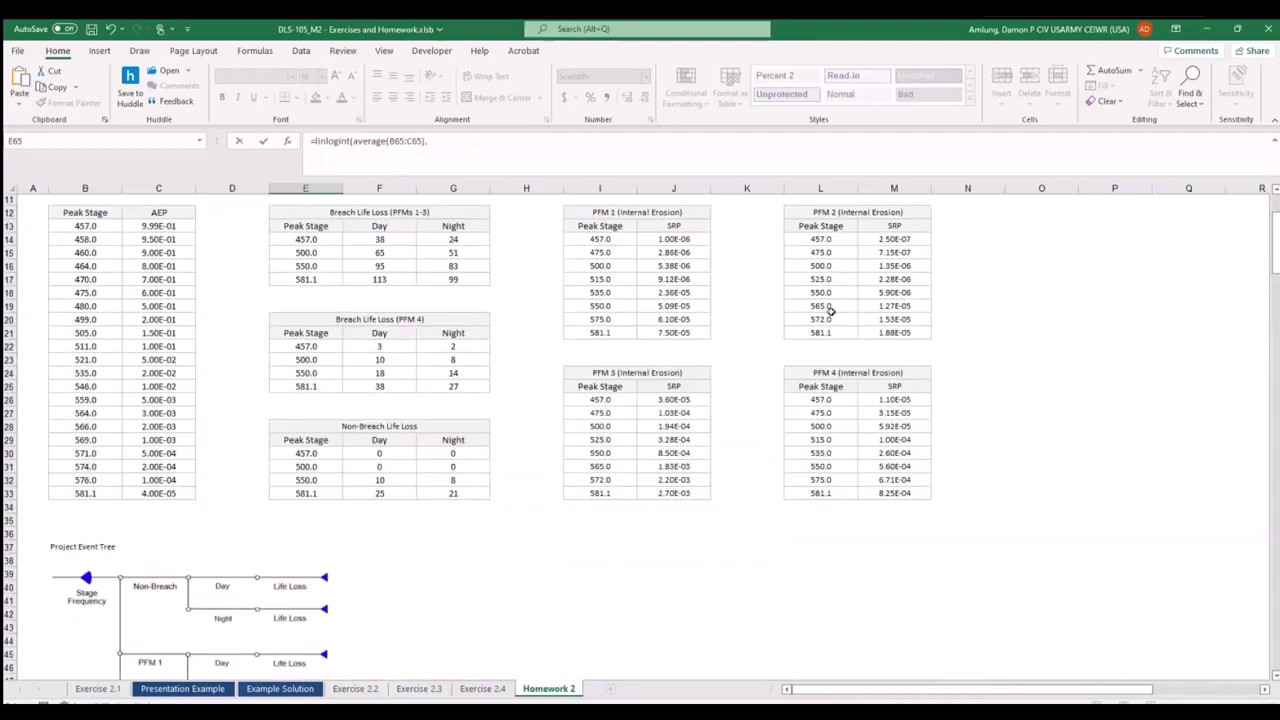
{"action": "left_click_drag", "start_coordinate": [828, 240], "coordinate": [823, 334]}
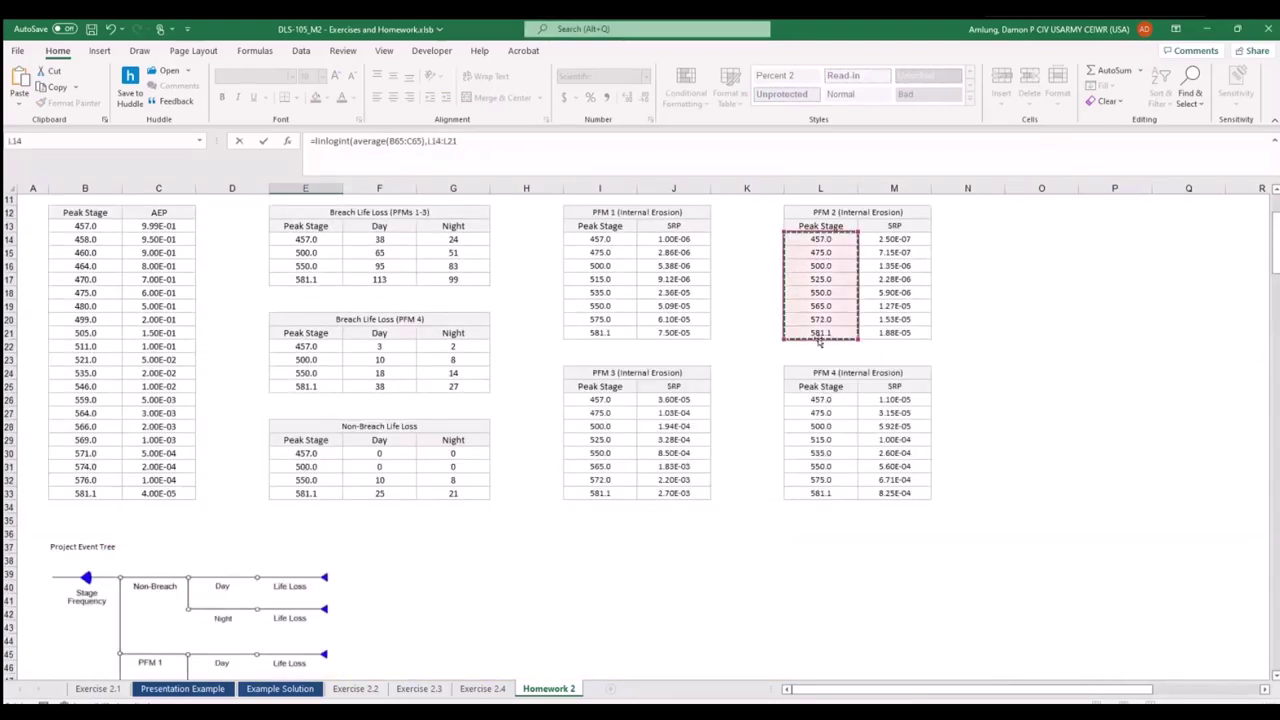
{"action": "key", "text": "F4"}
{"action": "scroll", "coordinate": [848, 364], "scroll_direction": "up", "scroll_amount": 13}
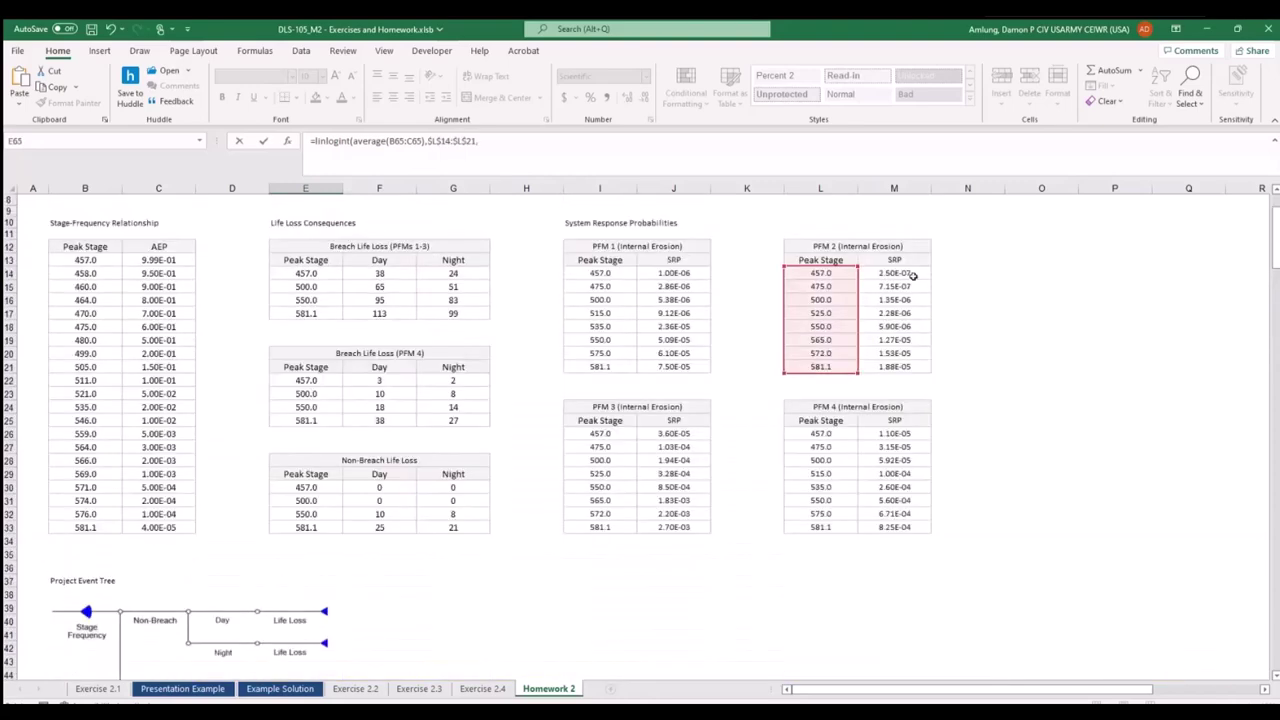
{"action": "type", "text": ","}
{"action": "left_click_drag", "start_coordinate": [912, 274], "coordinate": [906, 366]}
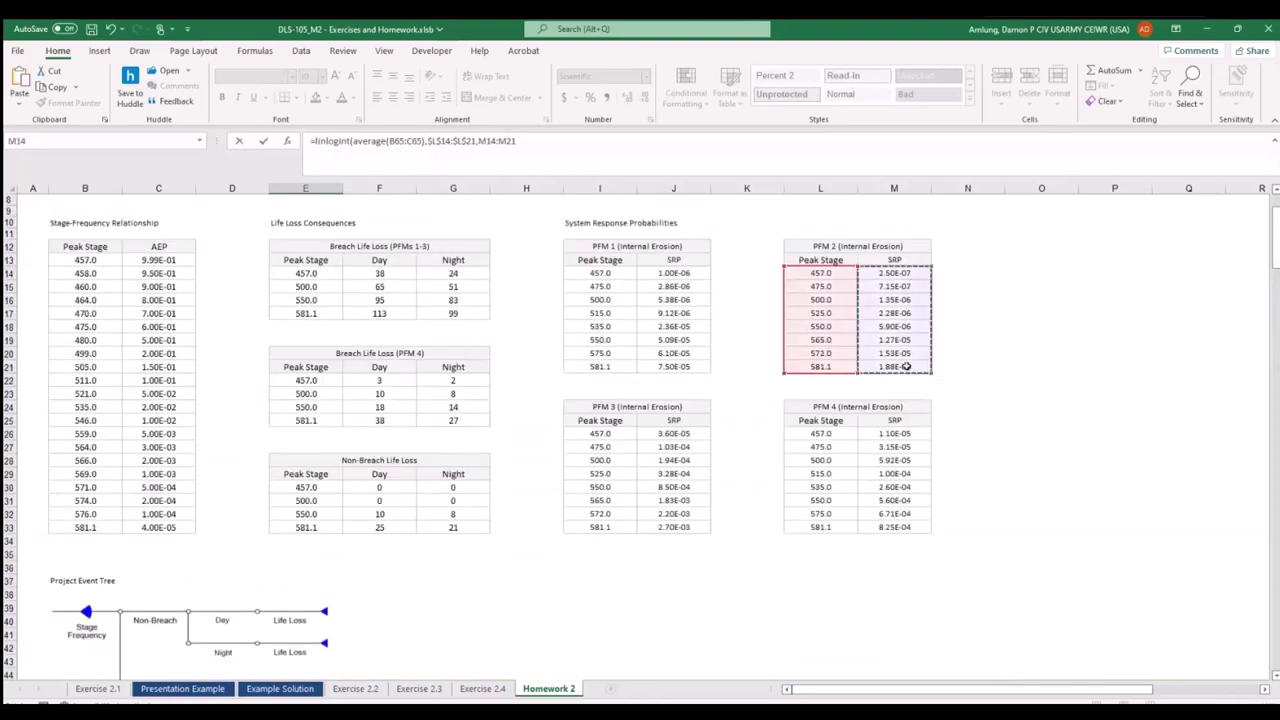
{"action": "key", "text": "F4"}
{"action": "type", "text": ",1,0"}
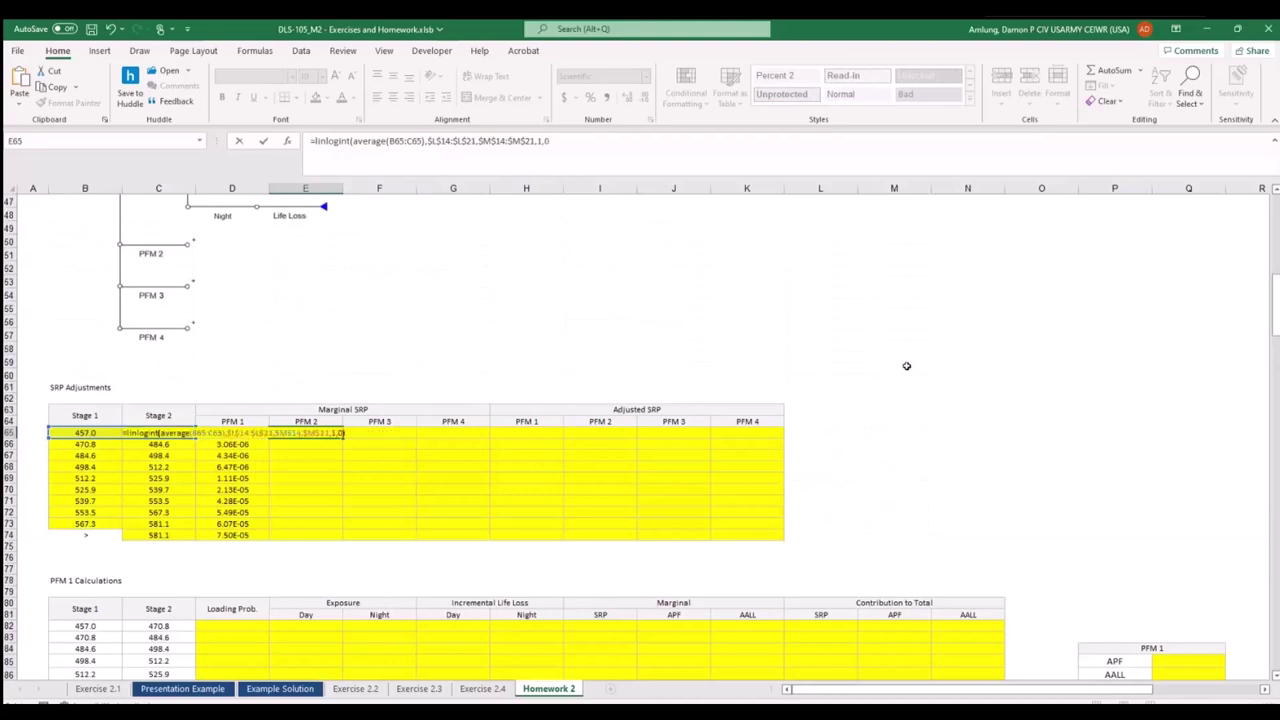
{"action": "key", "text": "Return"}
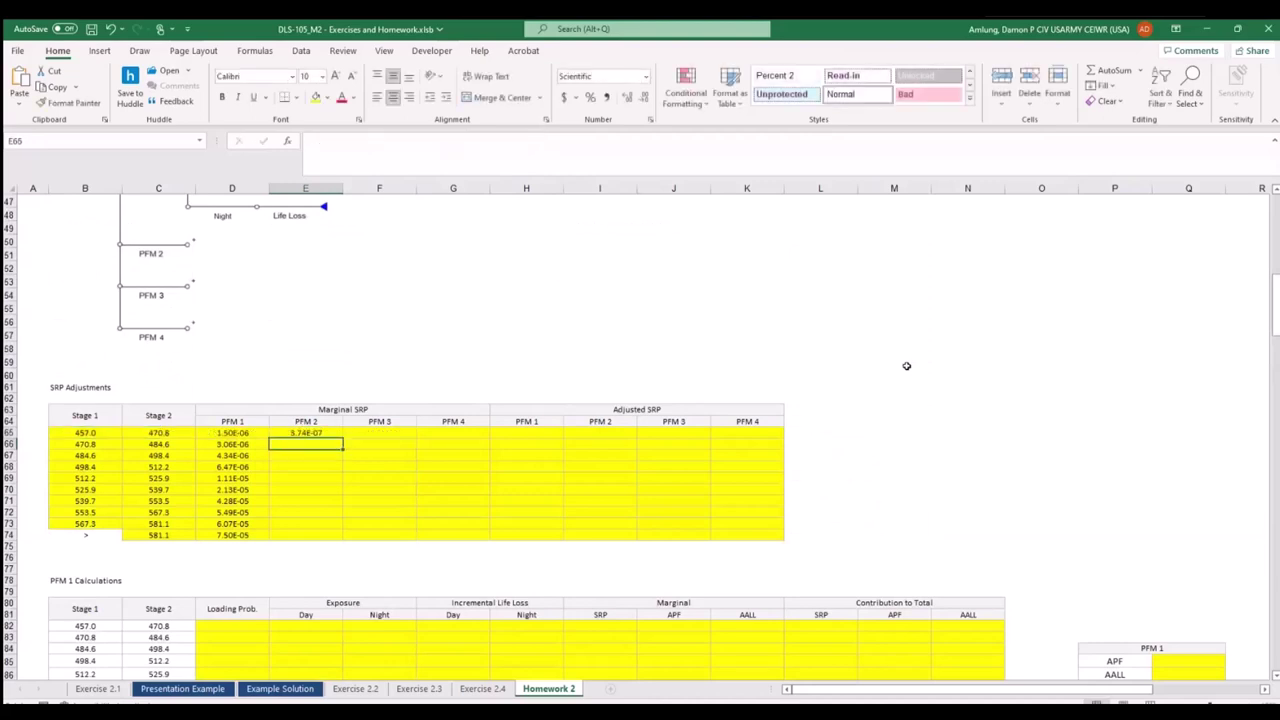
Fill the PFM 2 marginal SRP formula from E65 down through E74.
{"action": "left_click", "coordinate": [306, 433]}
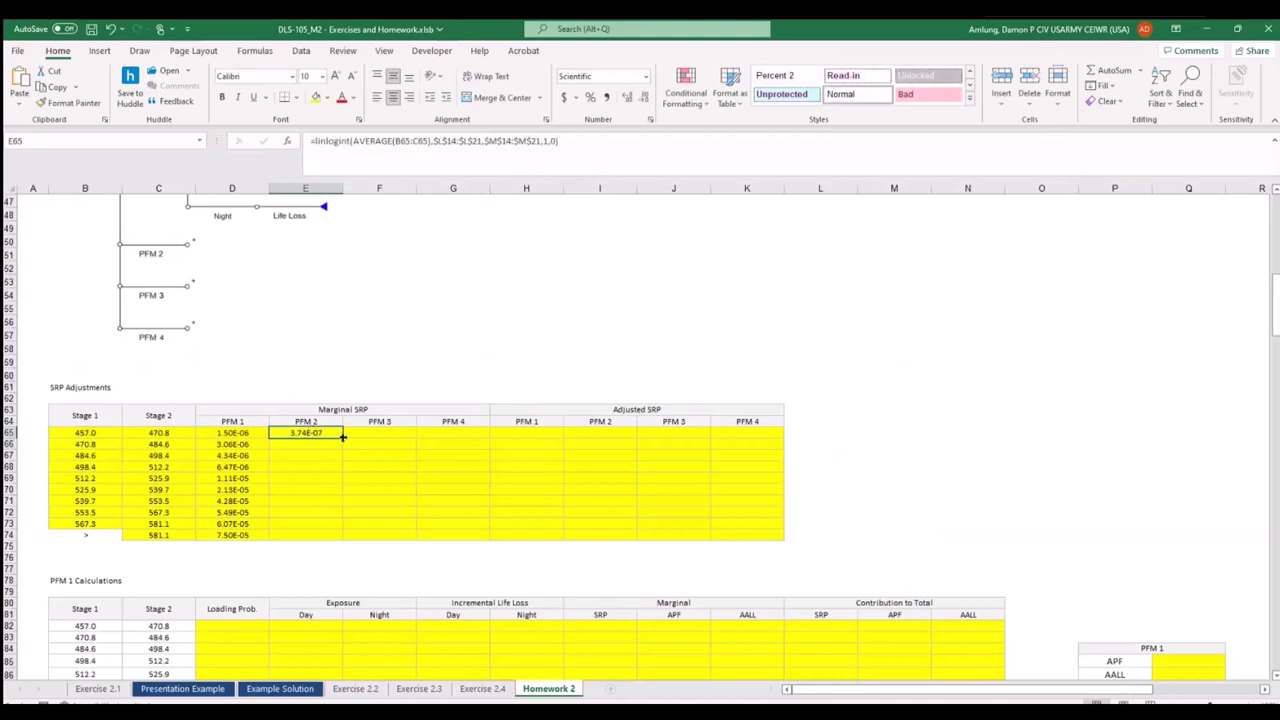
{"action": "double_click", "coordinate": [342, 437]}
{"action": "left_click", "coordinate": [400, 499]}
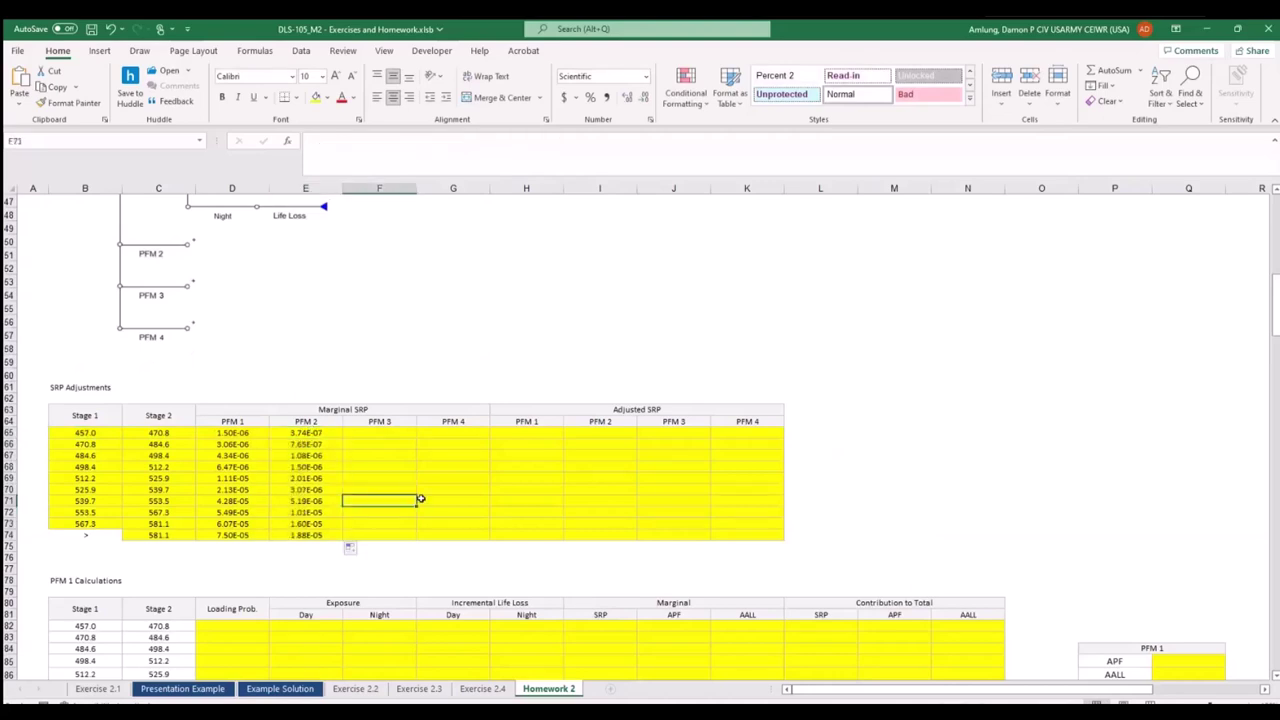
Copy the PFM 2 marginal SRP formula text from E65 unchanged into F65 for PFM 3.
{"action": "left_click", "coordinate": [310, 432]}
{"action": "double_click", "coordinate": [310, 432]}
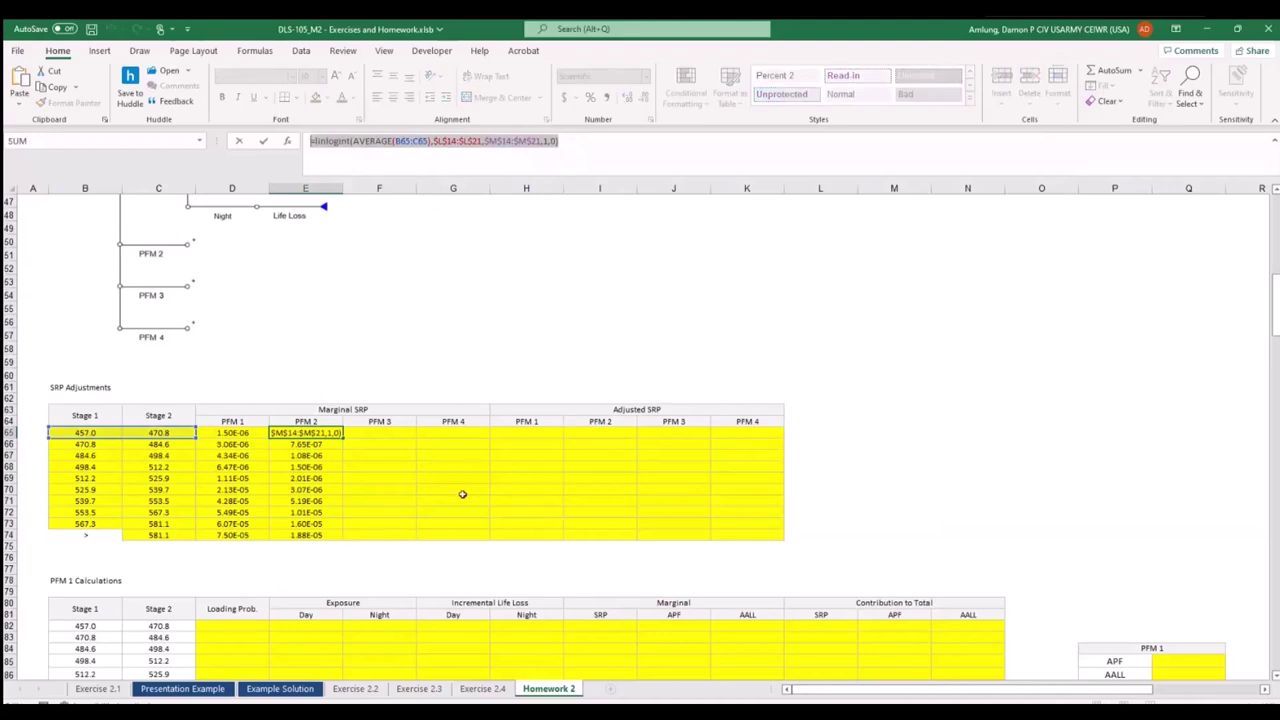
{"action": "left_click", "coordinate": [403, 437]}
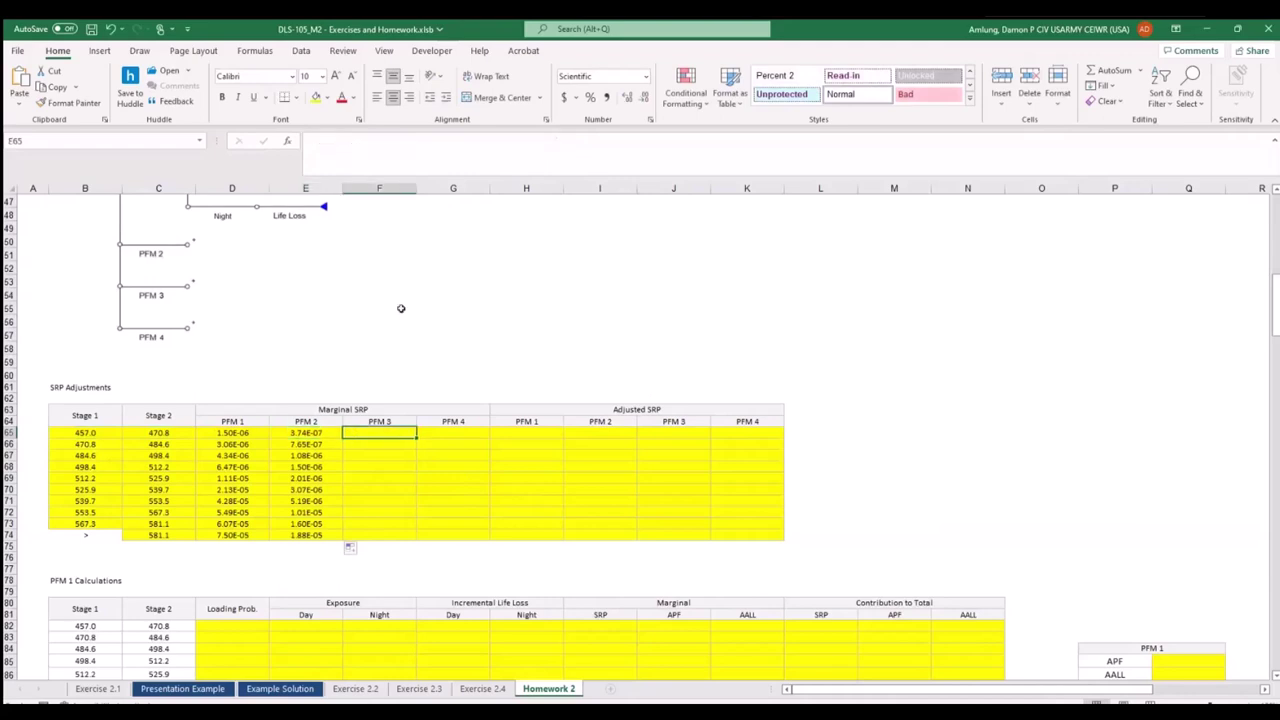
{"action": "type", "text": "=lnlogint(AVERAGE(B65:C65),$L$14:$L$21,$M$14:$M$21,1,0)"}
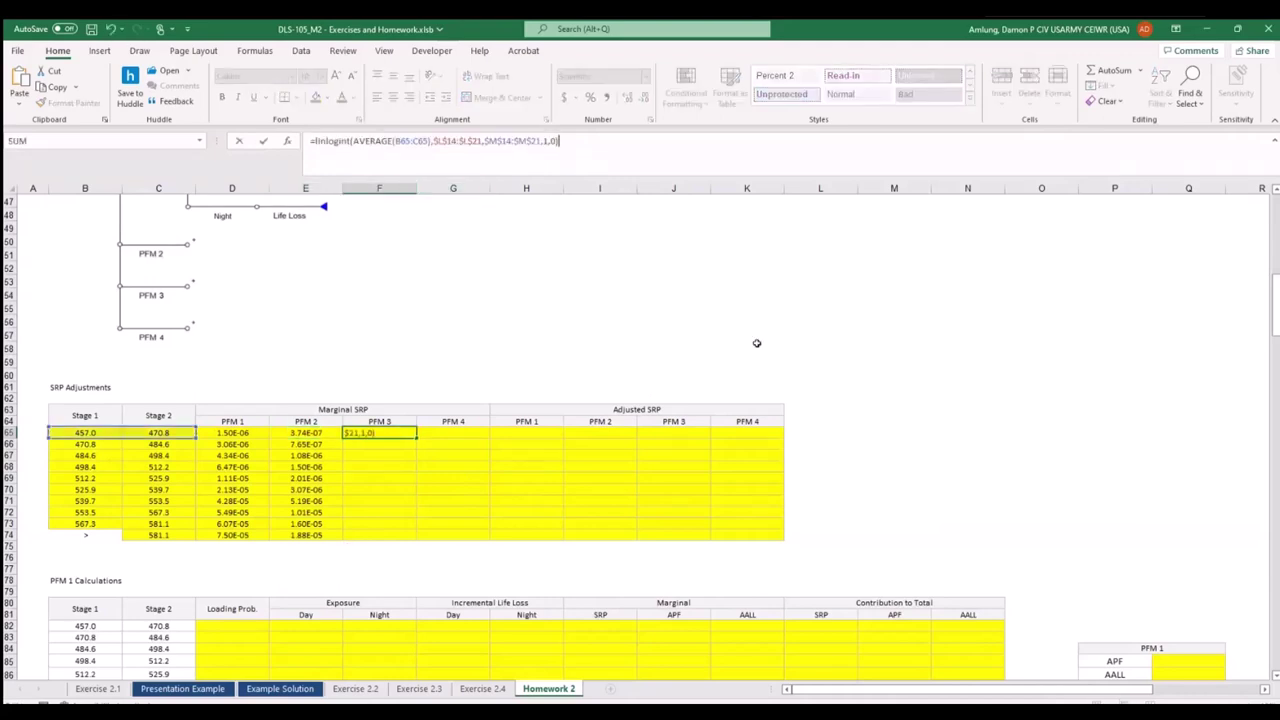
Repoint the F65 formula ranges to the PFM 3 table, $I$26:$I$33 and $J$26:$J$33, and fill it down through F74.
{"action": "scroll", "coordinate": [757, 343], "scroll_direction": "up", "scroll_amount": 13}
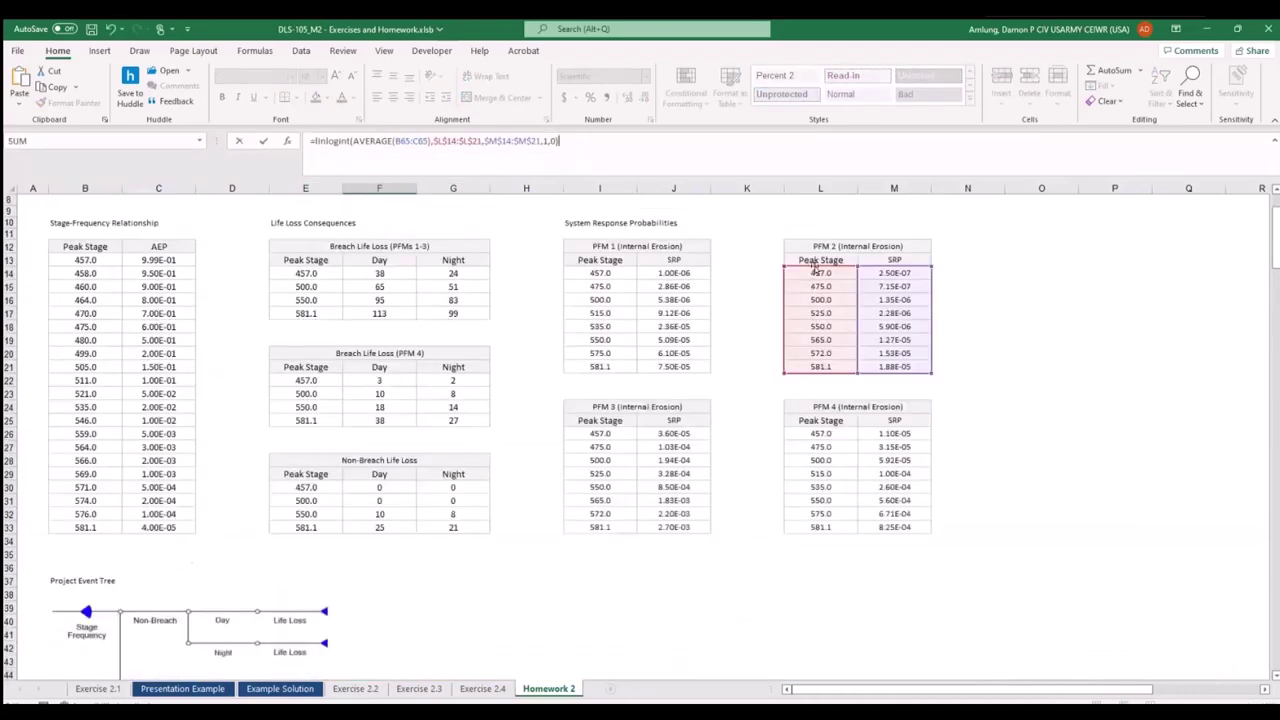
{"action": "left_click_drag", "start_coordinate": [784, 310], "coordinate": [564, 470]}
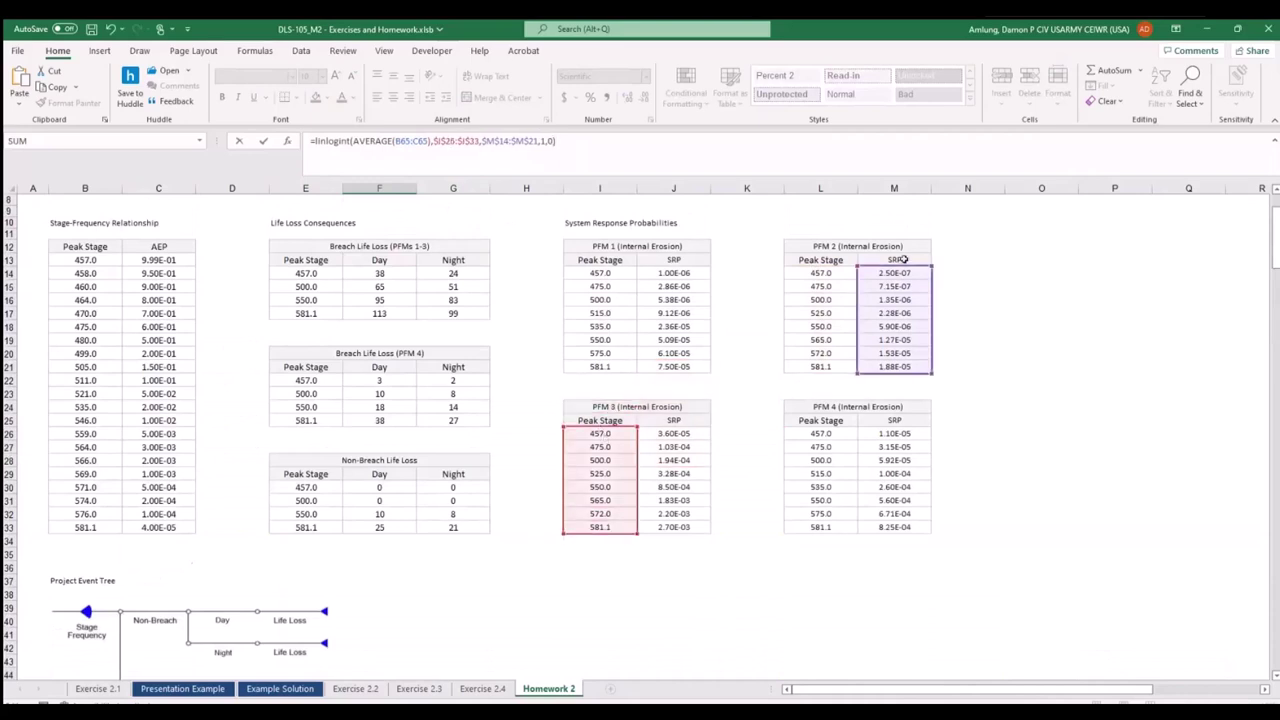
{"action": "left_click_drag", "start_coordinate": [908, 264], "coordinate": [688, 426]}
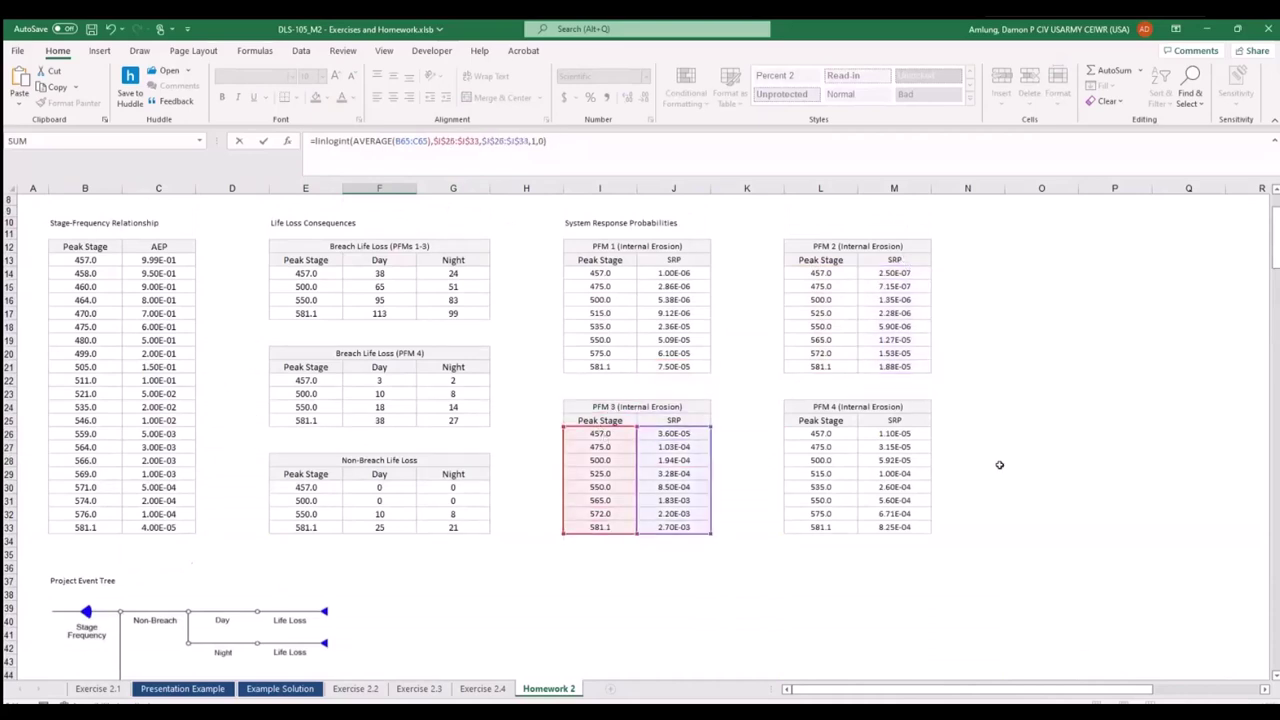
{"action": "scroll", "coordinate": [463, 369], "scroll_direction": "down", "scroll_amount": 12}
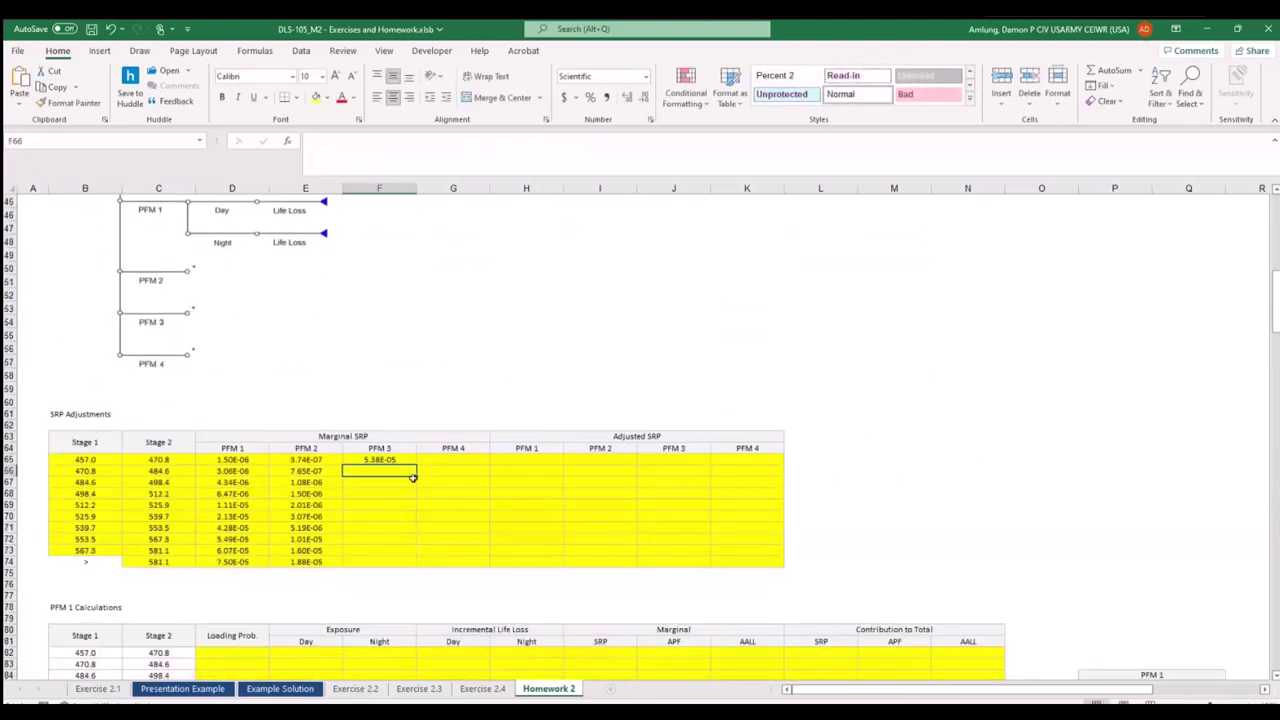
{"action": "key", "text": "Return"}
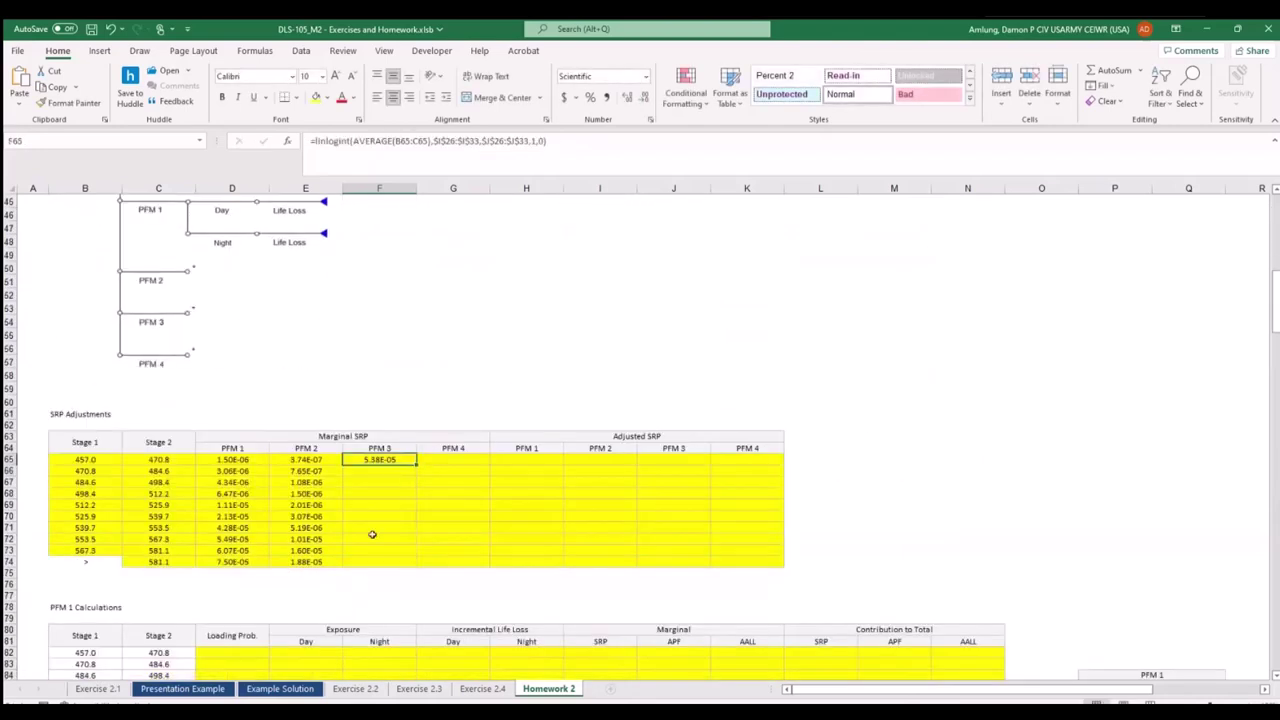
{"action": "double_click", "coordinate": [418, 468]}
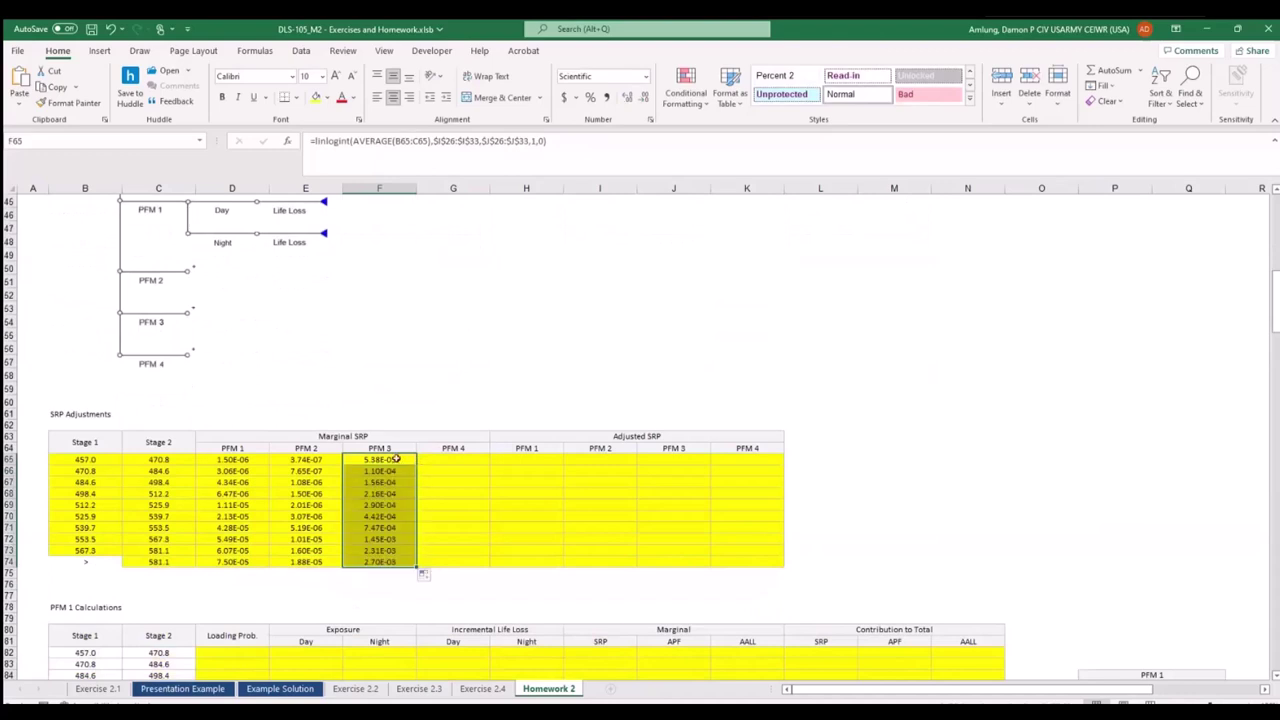
Copy the PFM 3 marginal SRP formula text from F65 unchanged into G65 for PFM 4.
{"action": "left_click", "coordinate": [397, 459]}
{"action": "left_click_drag", "start_coordinate": [579, 143], "coordinate": [178, 143]}
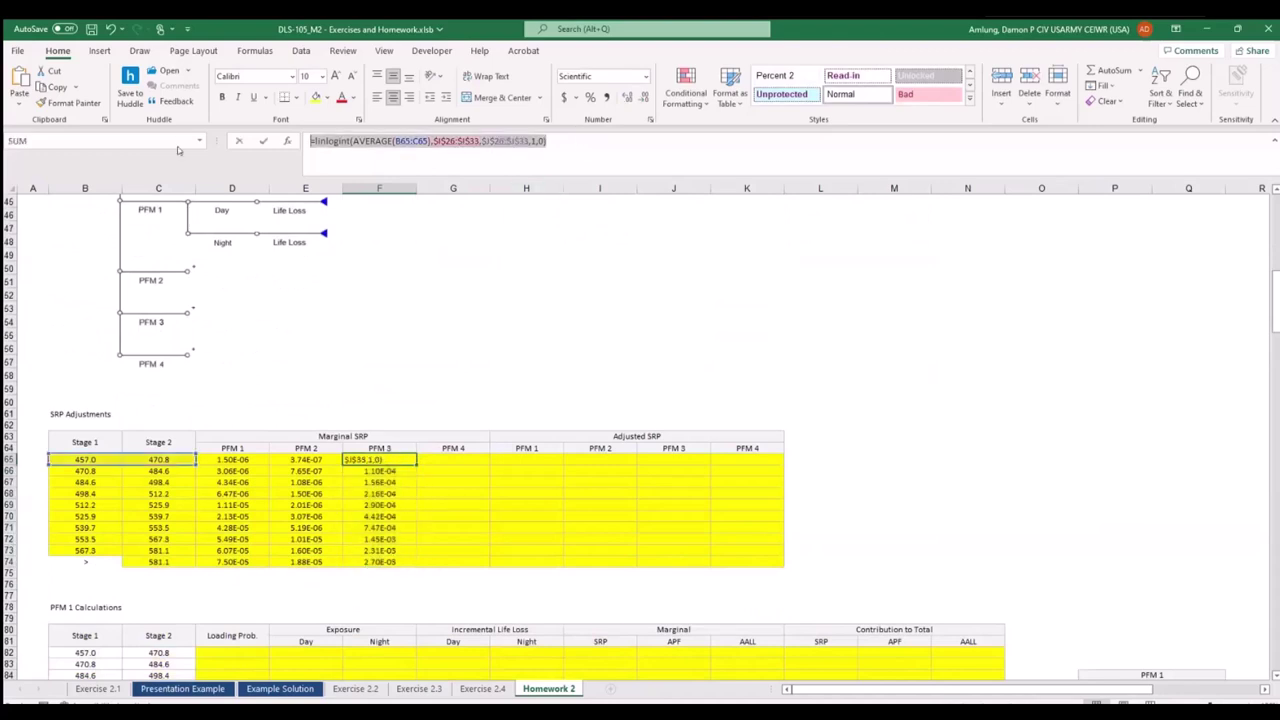
{"action": "key", "text": "Tab"}
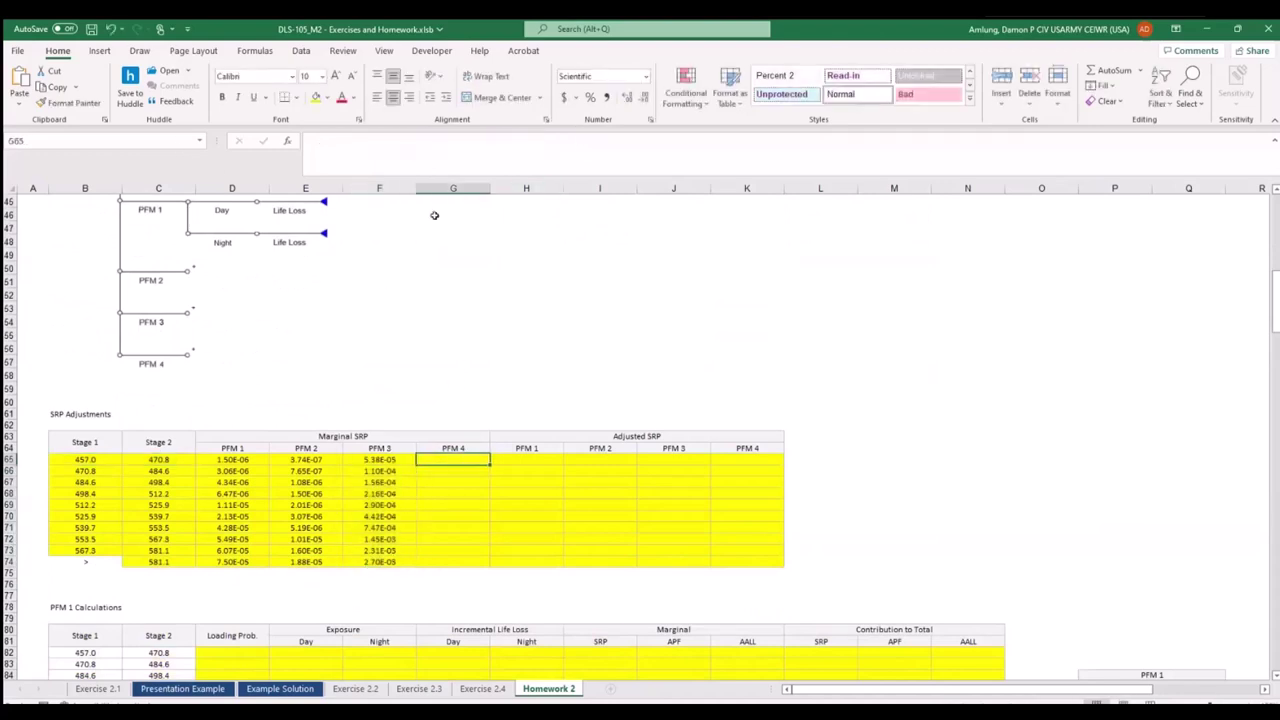
{"action": "type", "text": "=lnlogint(AVERAGE(B65:C65),$I$26:$I$33,$J$26:$J$33,1,0)"}
Repoint the G65 formula ranges to the PFM 4 table, $L$26:$L$33 and $M$26:$M$33, and commit it.
{"action": "scroll", "coordinate": [677, 289], "scroll_direction": "up", "scroll_amount": 11}
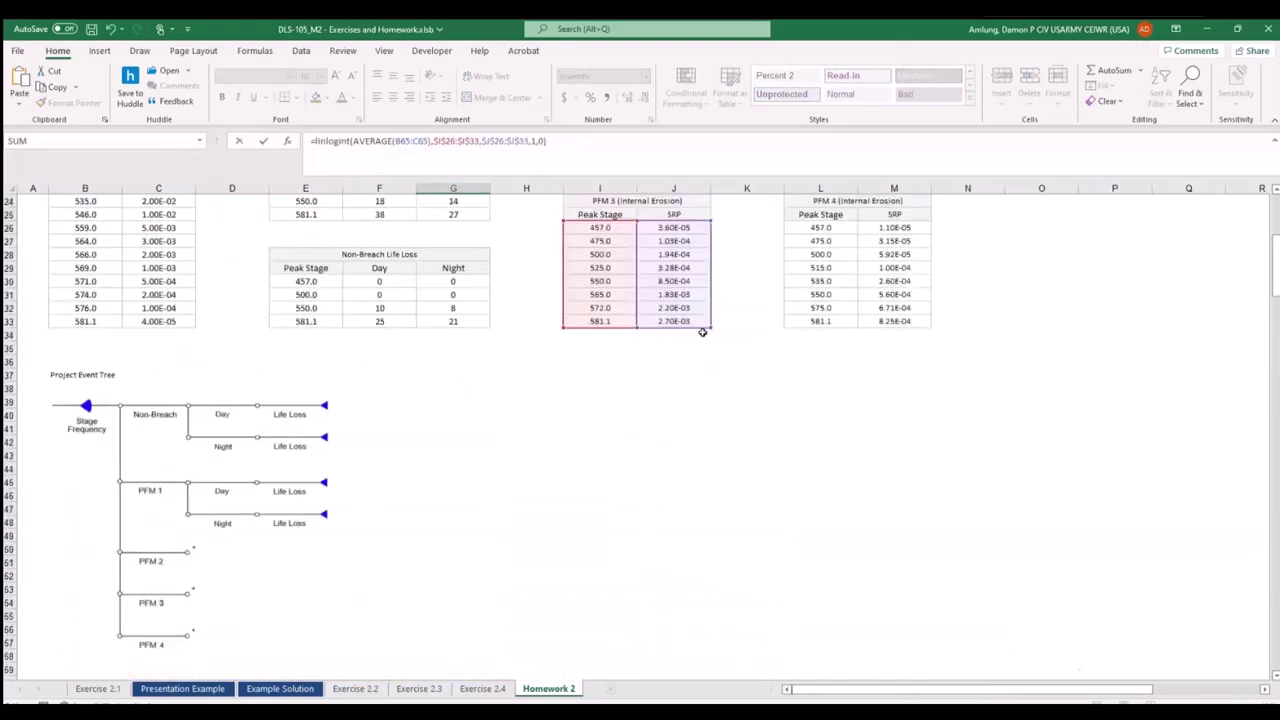
{"action": "left_click_drag", "start_coordinate": [688, 388], "coordinate": [878, 389]}
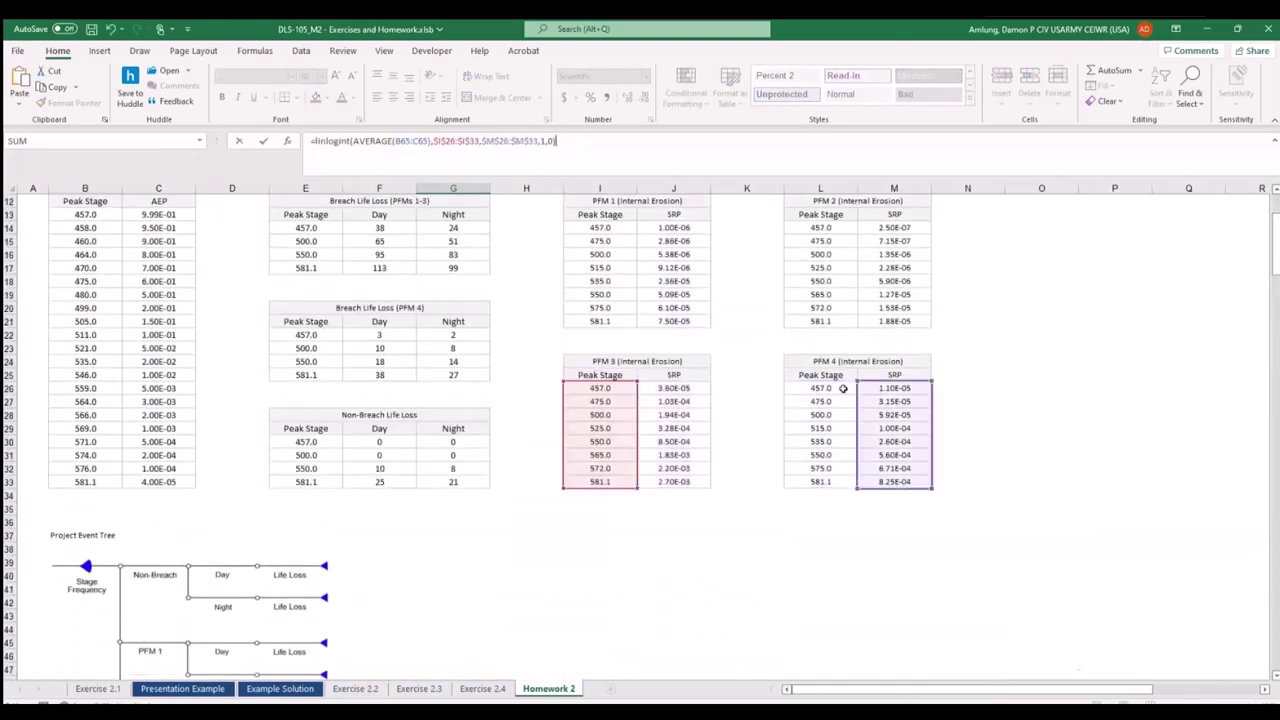
{"action": "left_click_drag", "start_coordinate": [610, 383], "coordinate": [815, 386]}
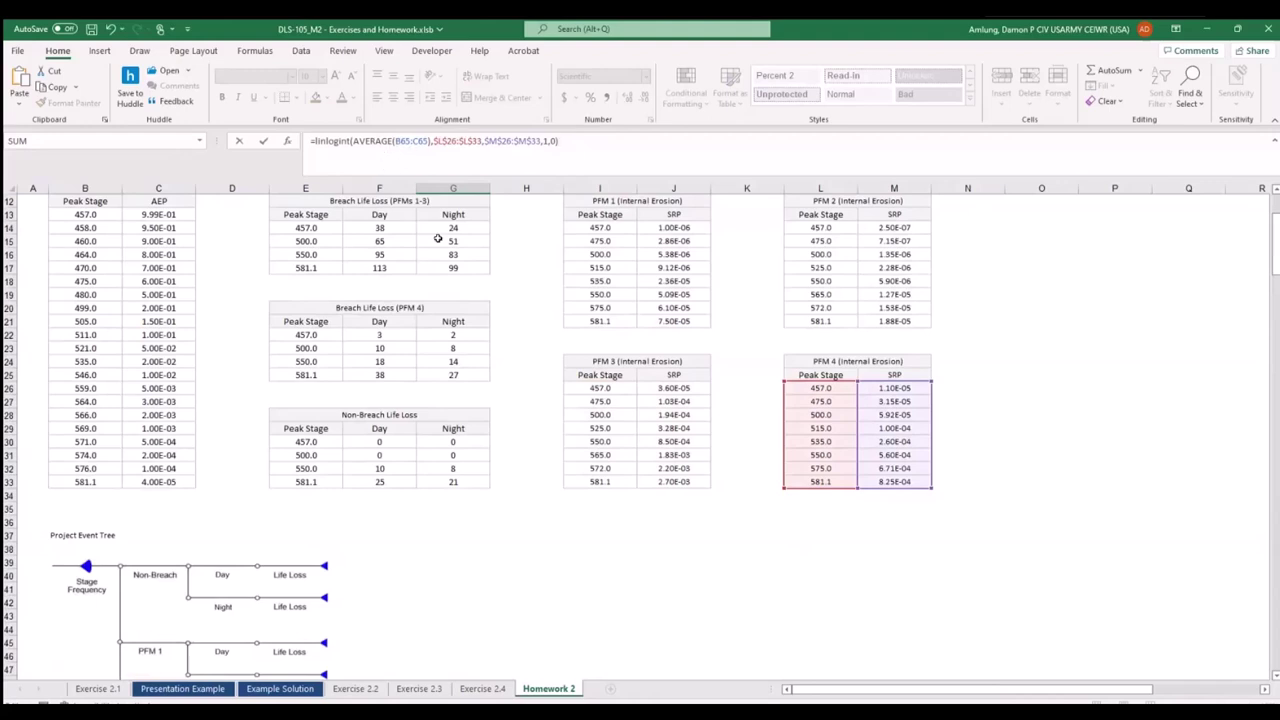
{"action": "scroll", "coordinate": [682, 376], "scroll_direction": "down", "scroll_amount": 13}
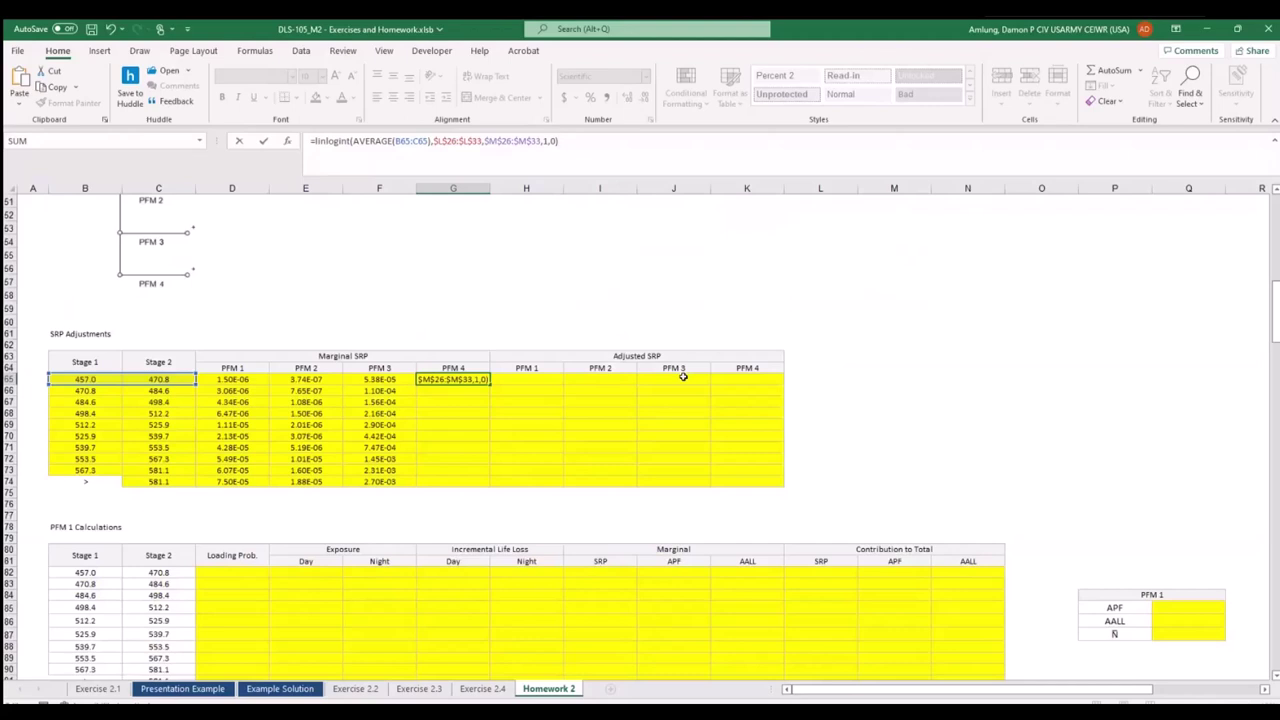
{"action": "key", "text": "Return"}
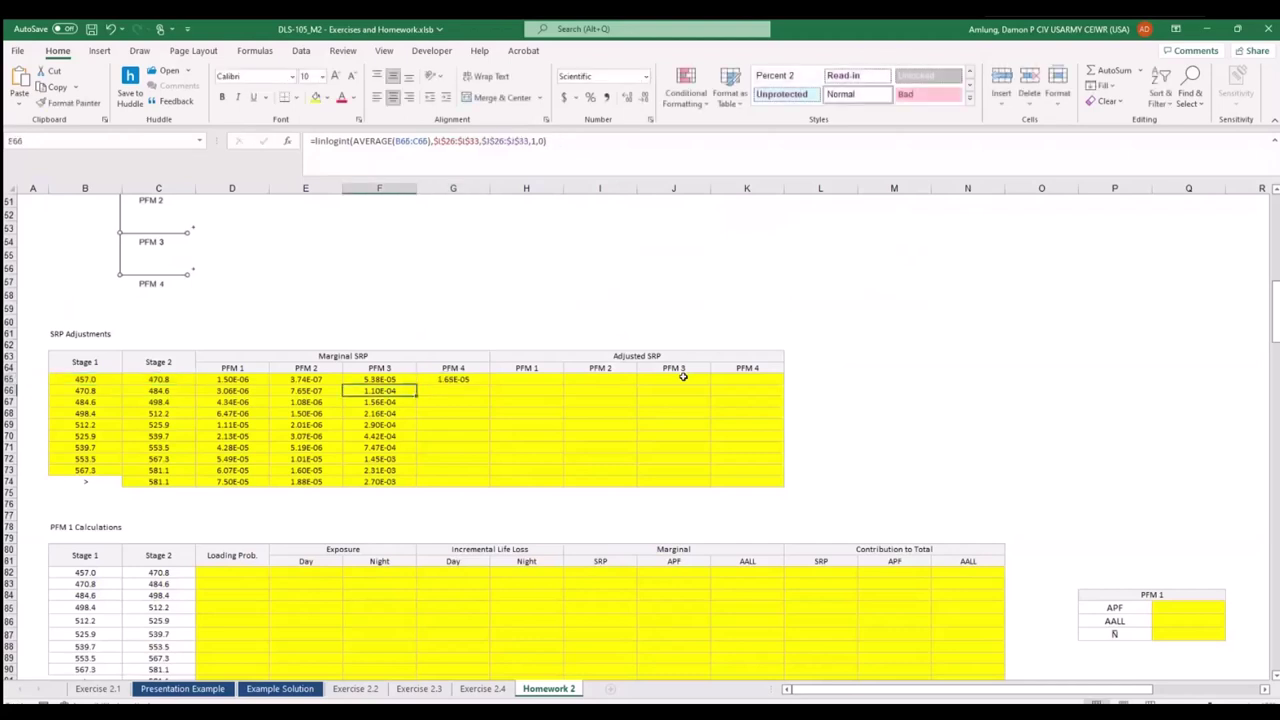
Fill the PFM 4 marginal SRP formula from G65 down through G74.
{"action": "left_click", "coordinate": [481, 382]}
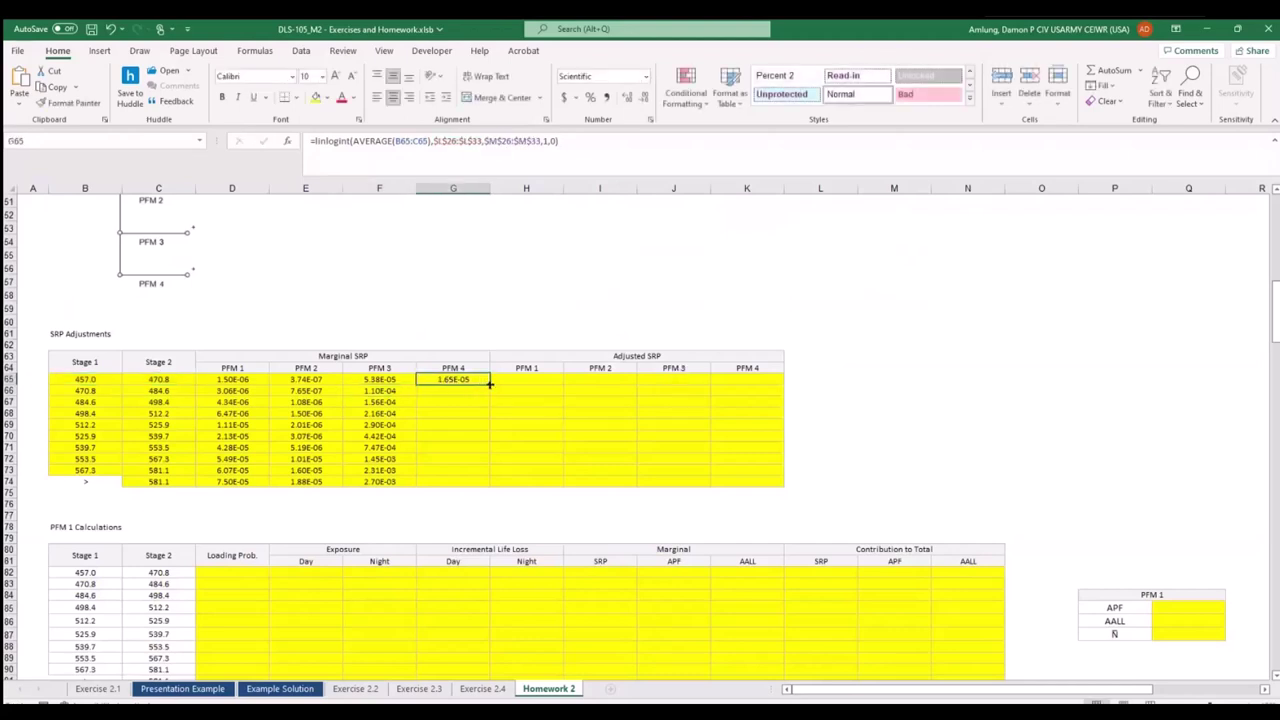
{"action": "double_click", "coordinate": [481, 382]}
{"action": "left_click", "coordinate": [934, 449]}
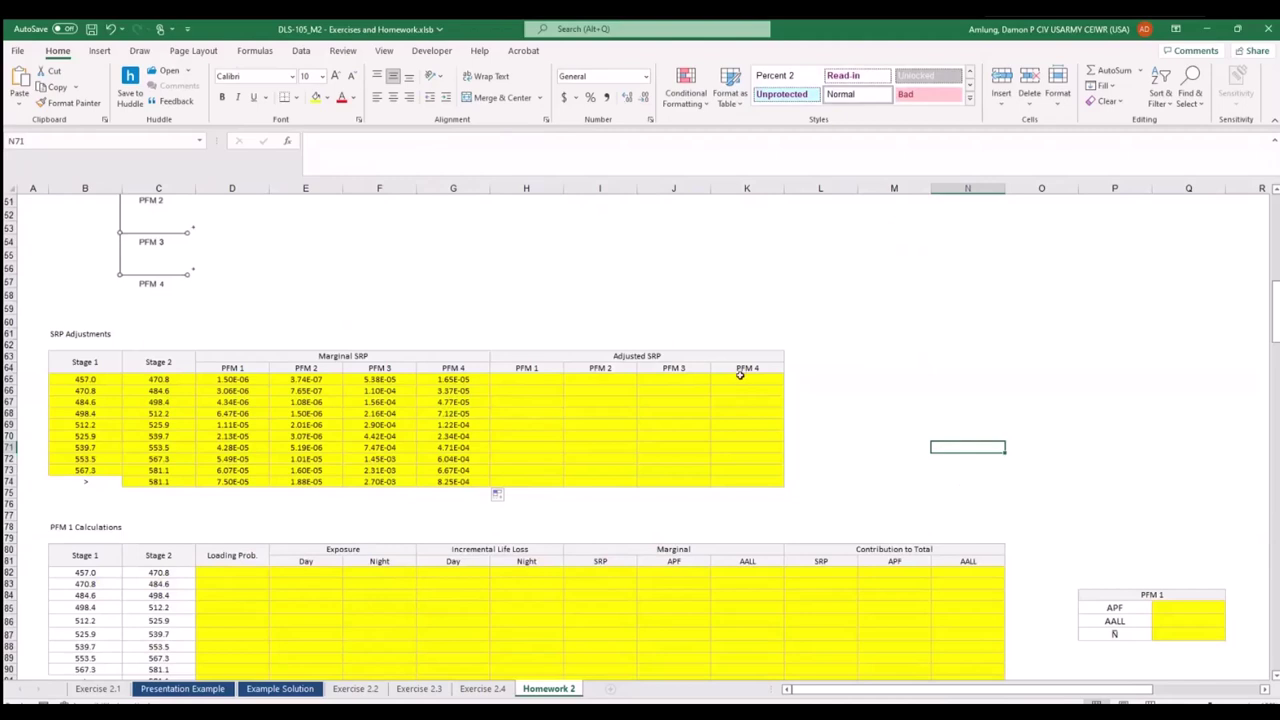
Begin the PFM 1 adjusted SRP formula in H65 with =1-(1-D65)*(1-E65, using the PFM 1 and PFM 2 marginal SRPs.
{"action": "left_click", "coordinate": [512, 383]}
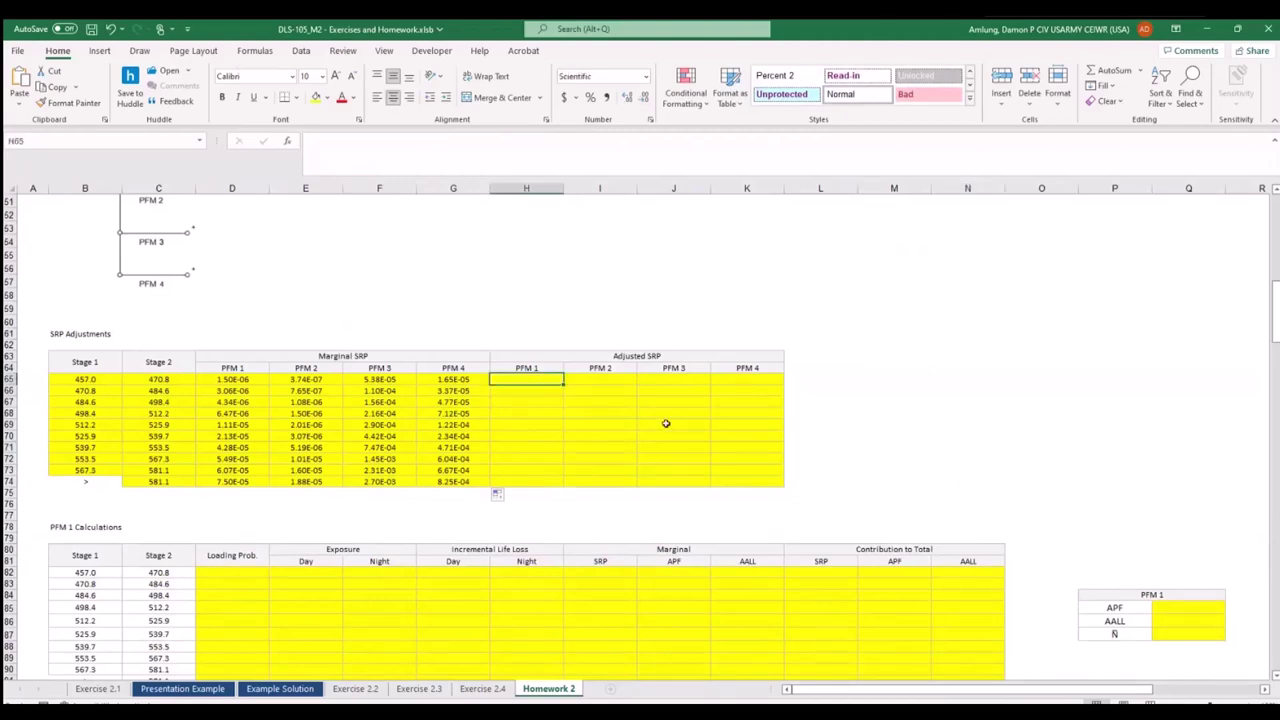
{"action": "type", "text": "="}
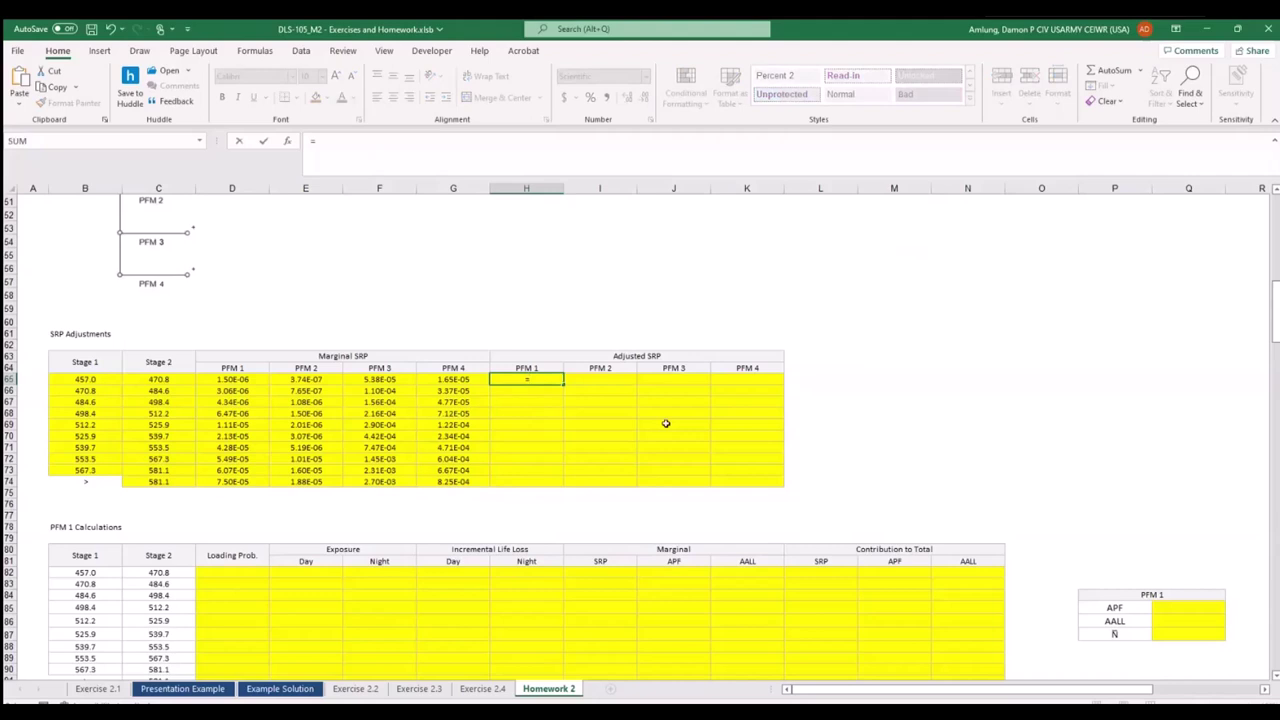
{"action": "type", "text": "1-(1-"}
{"action": "type", "text": ")*(1"}
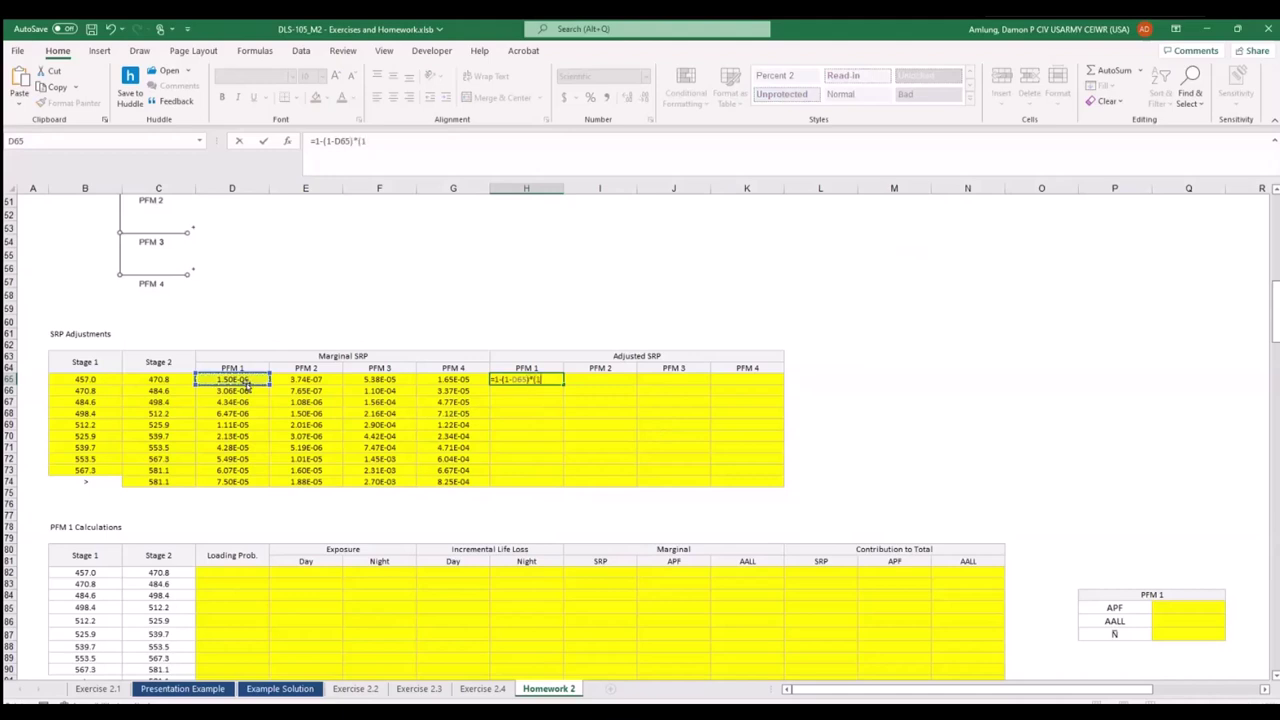
{"action": "type", "text": "-"}
{"action": "left_click", "coordinate": [314, 381]}
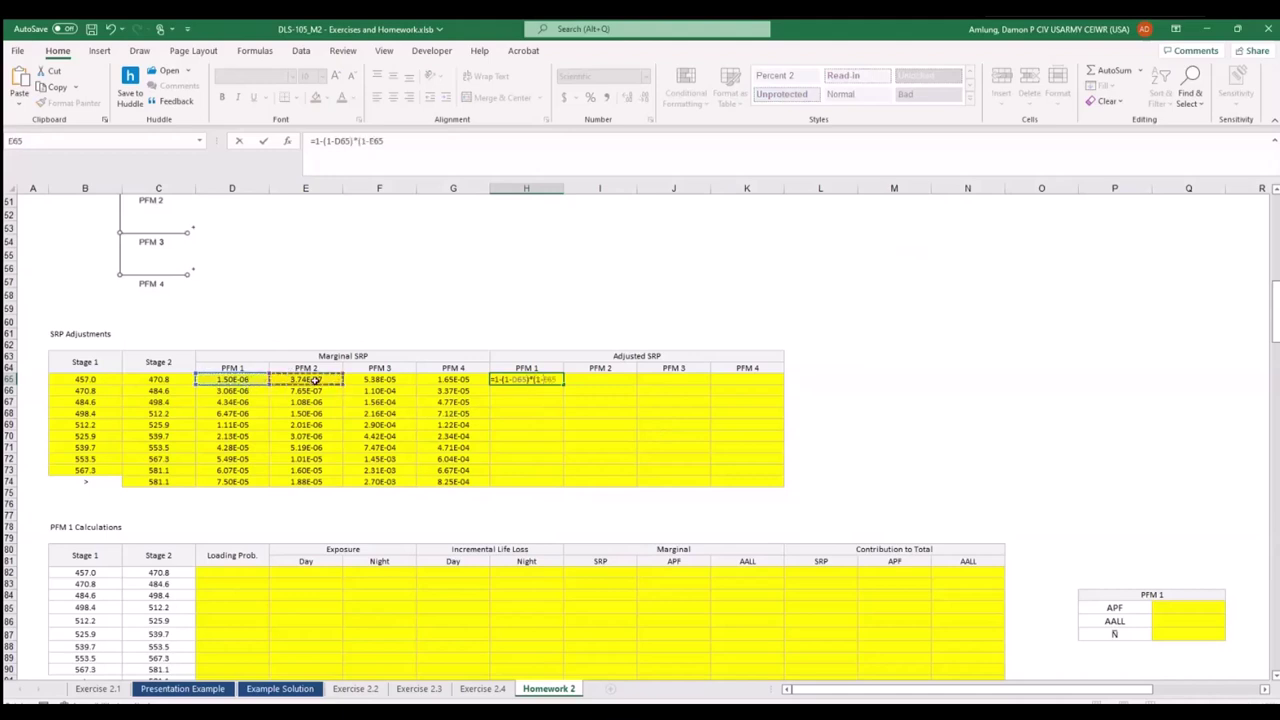
Extend the H65 formula with the PFM 3 and PFM 4 factors so it reads =1-(1-D65)*(1-E65)*(1-F65)*(1-G65).
{"action": "type", "text": ")*("}
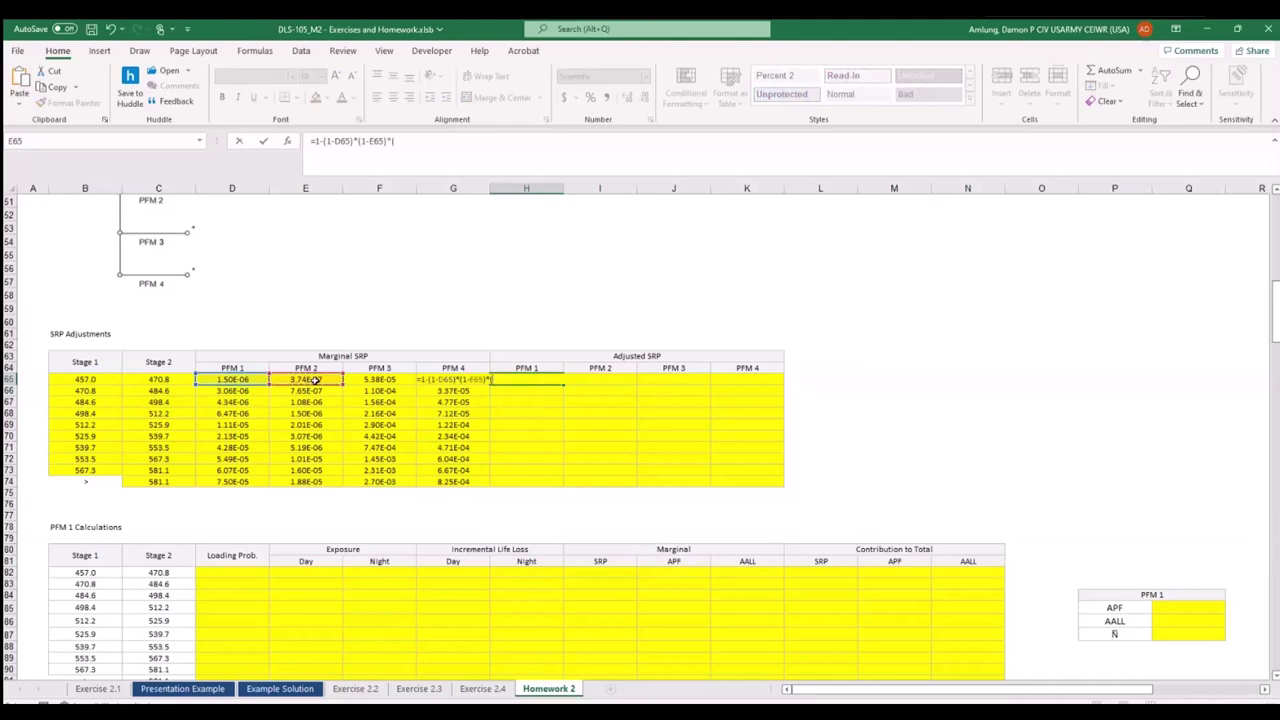
{"action": "type", "text": "1-"}
{"action": "left_click", "coordinate": [381, 383]}
{"action": "type", "text": ")"}
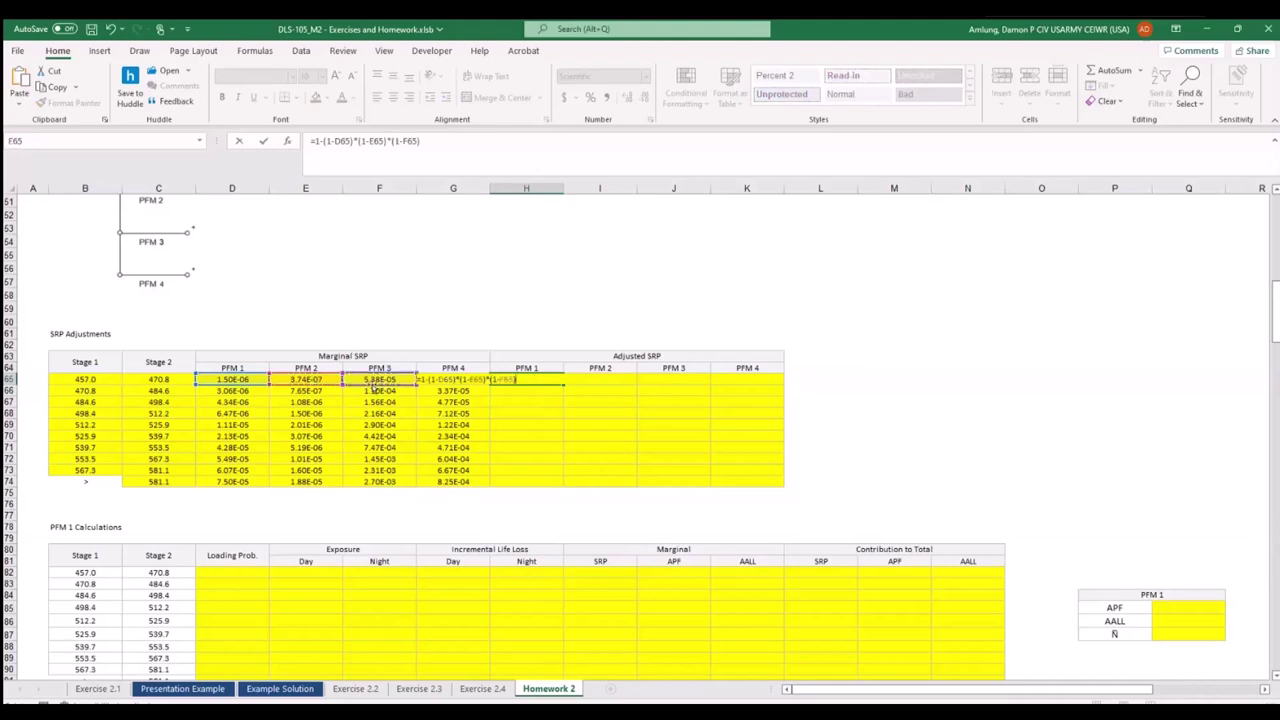
{"action": "type", "text": "*(1-"}
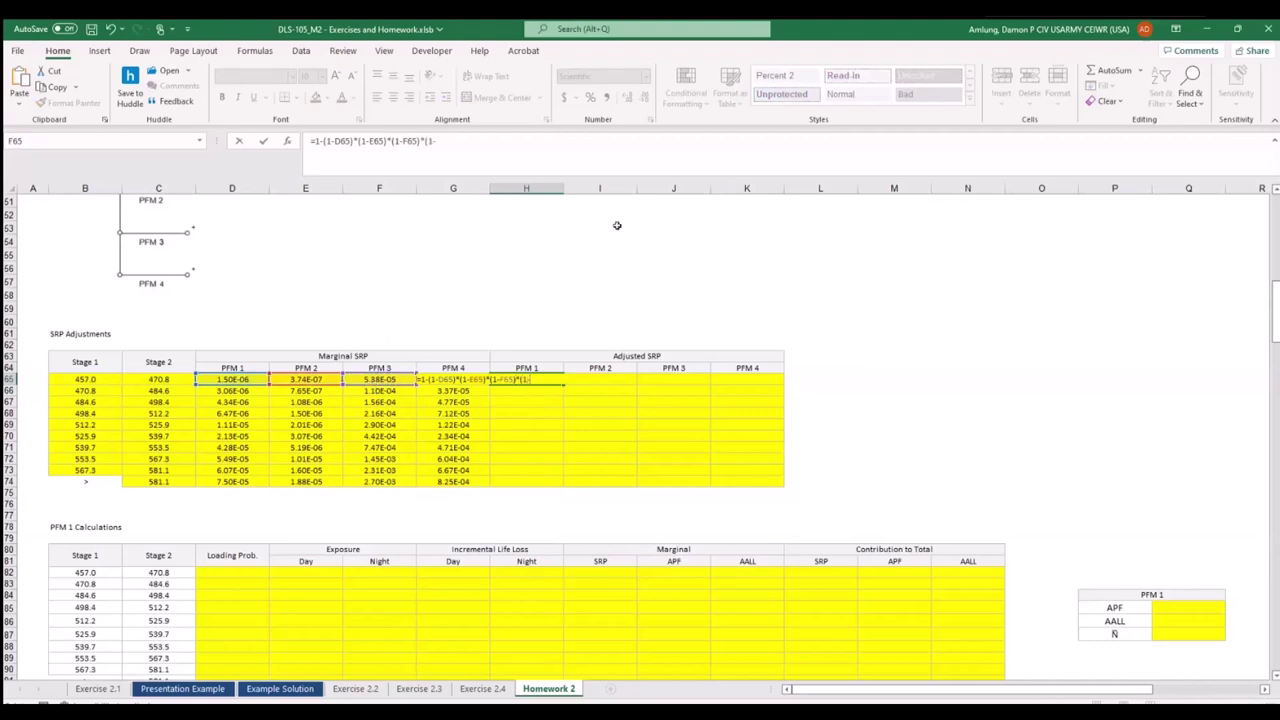
{"action": "left_click", "coordinate": [453, 392]}
{"action": "key", "text": "Up"}
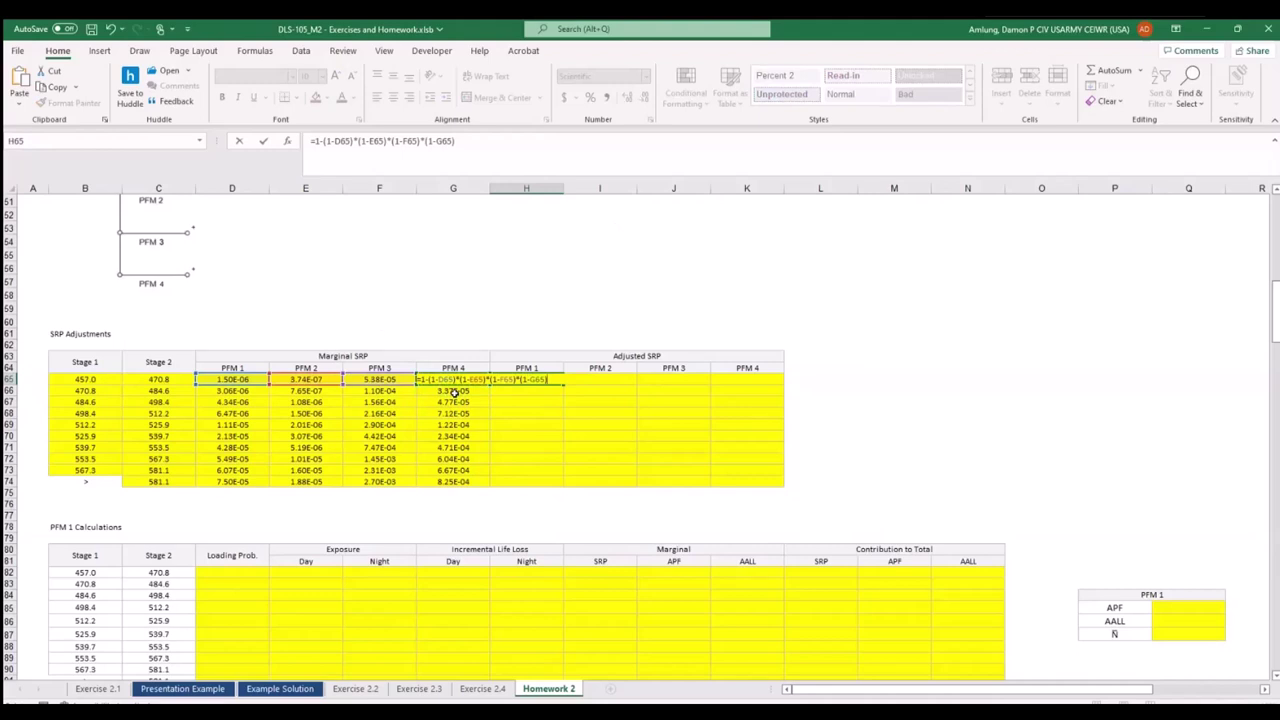
Enclose the existing H65 expression in parentheses and multiply it by (D65/sum(D65:G65)).
{"action": "left_click", "coordinate": [314, 142]}
{"action": "type", "text": "("}
{"action": "key", "text": "End"}
{"action": "type", "text": ")*"}
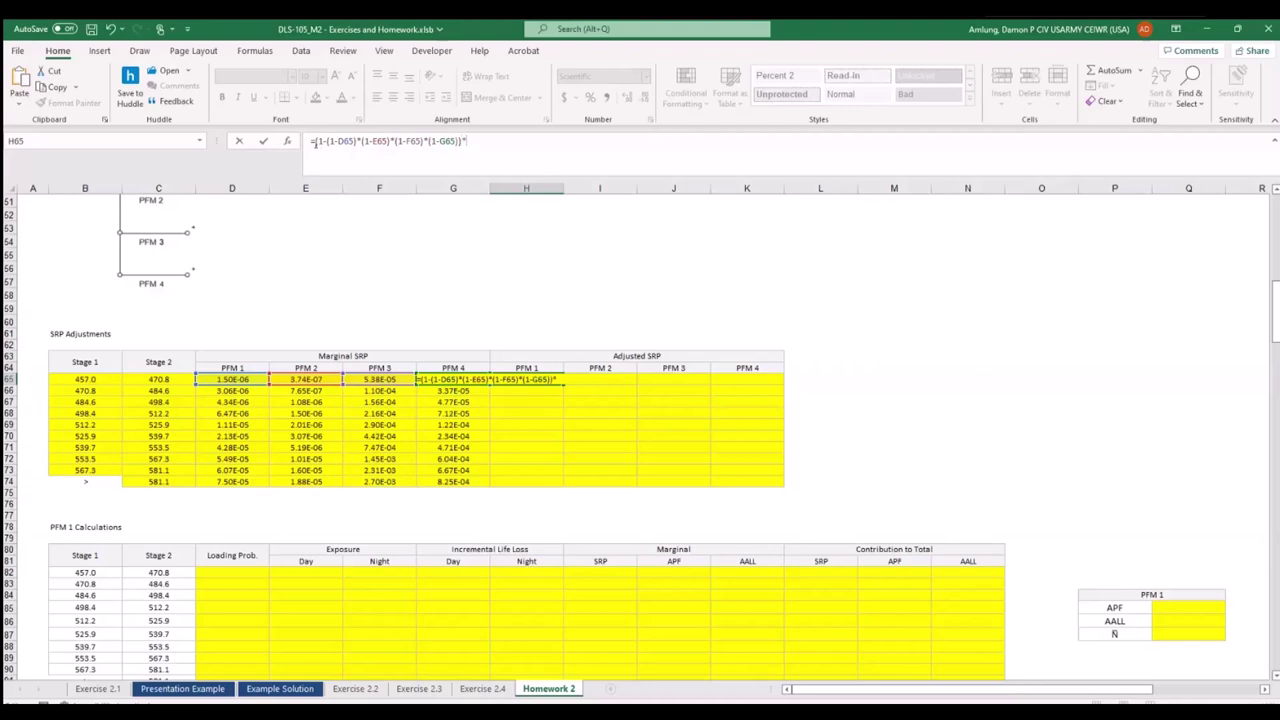
{"action": "type", "text": "("}
{"action": "left_click", "coordinate": [242, 379]}
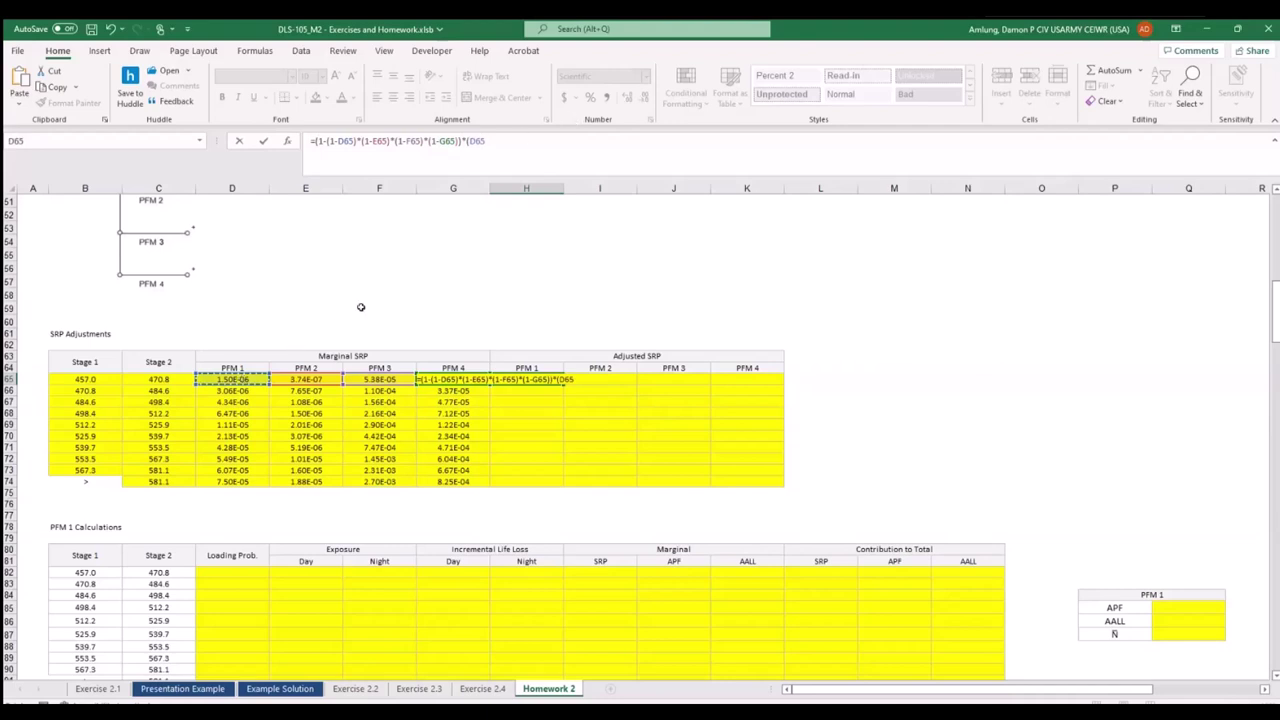
{"action": "type", "text": "/sum("}
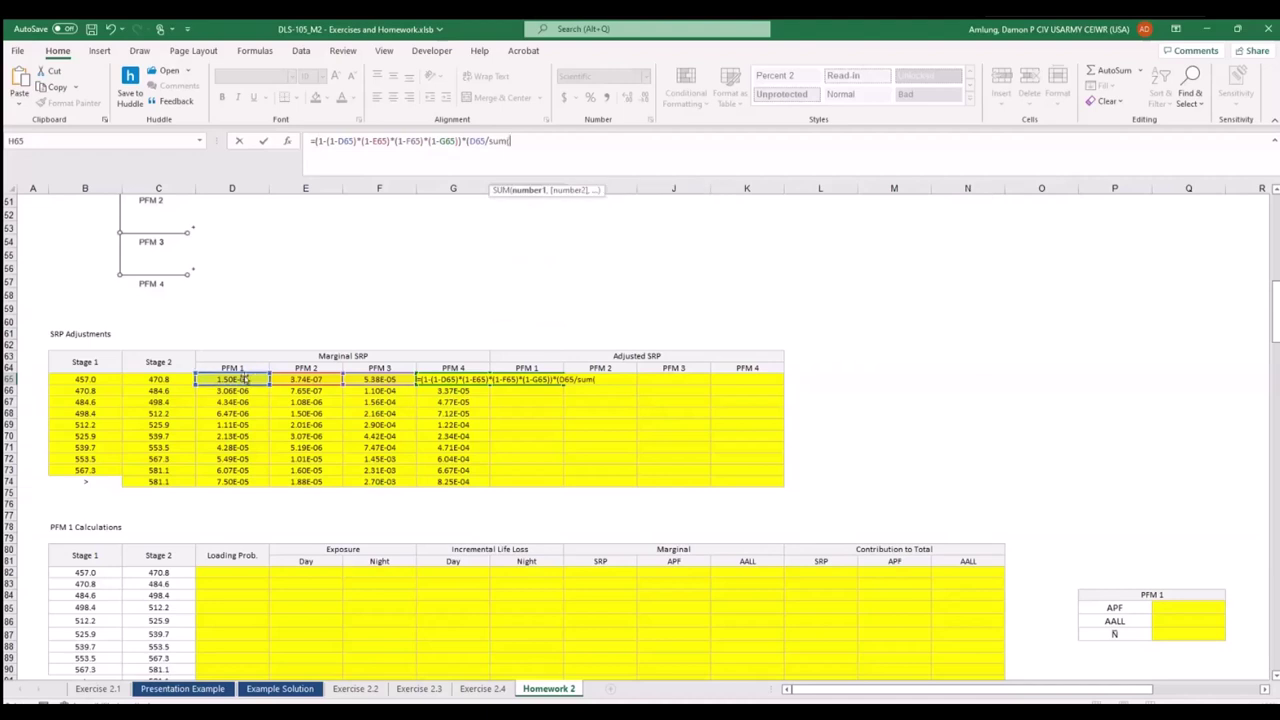
{"action": "left_click_drag", "start_coordinate": [234, 380], "coordinate": [461, 380]}
{"action": "type", "text": ")"}
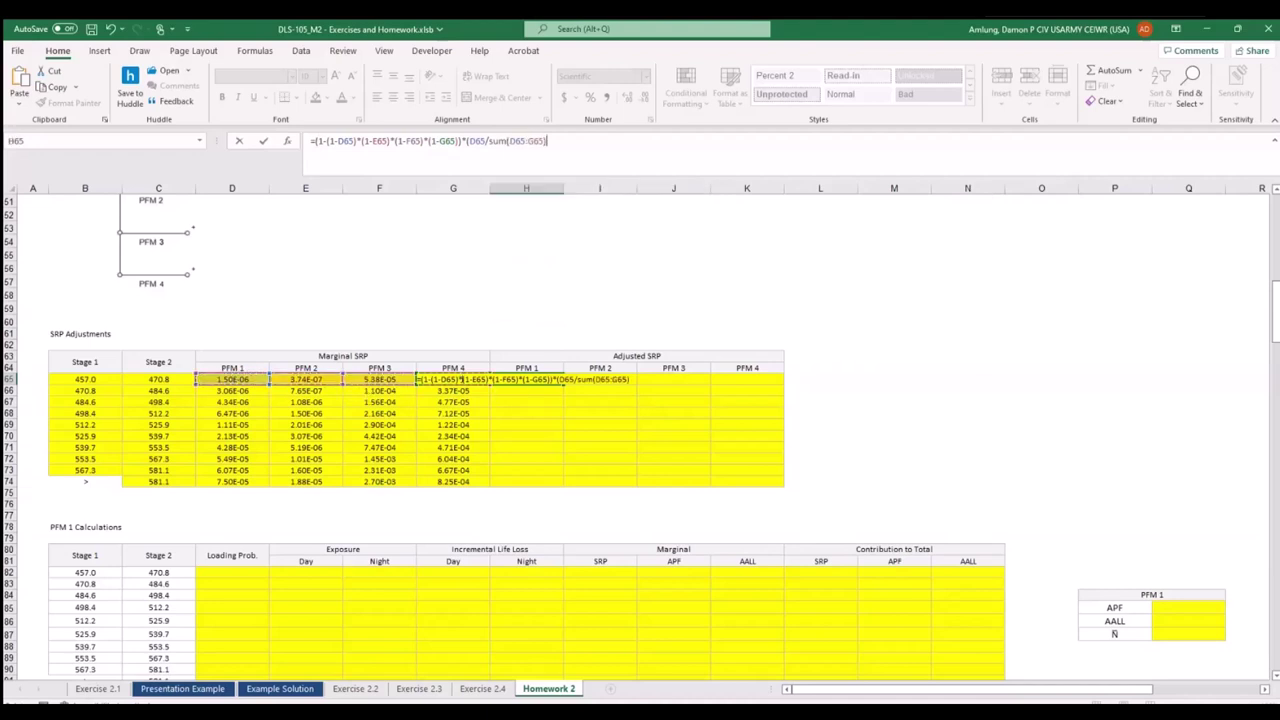
{"action": "type", "text": ")"}
Lock only the columns of the four product-term references in H65, making them $D65, $E65, $F65 and $G65.
{"action": "key", "text": "F4"}
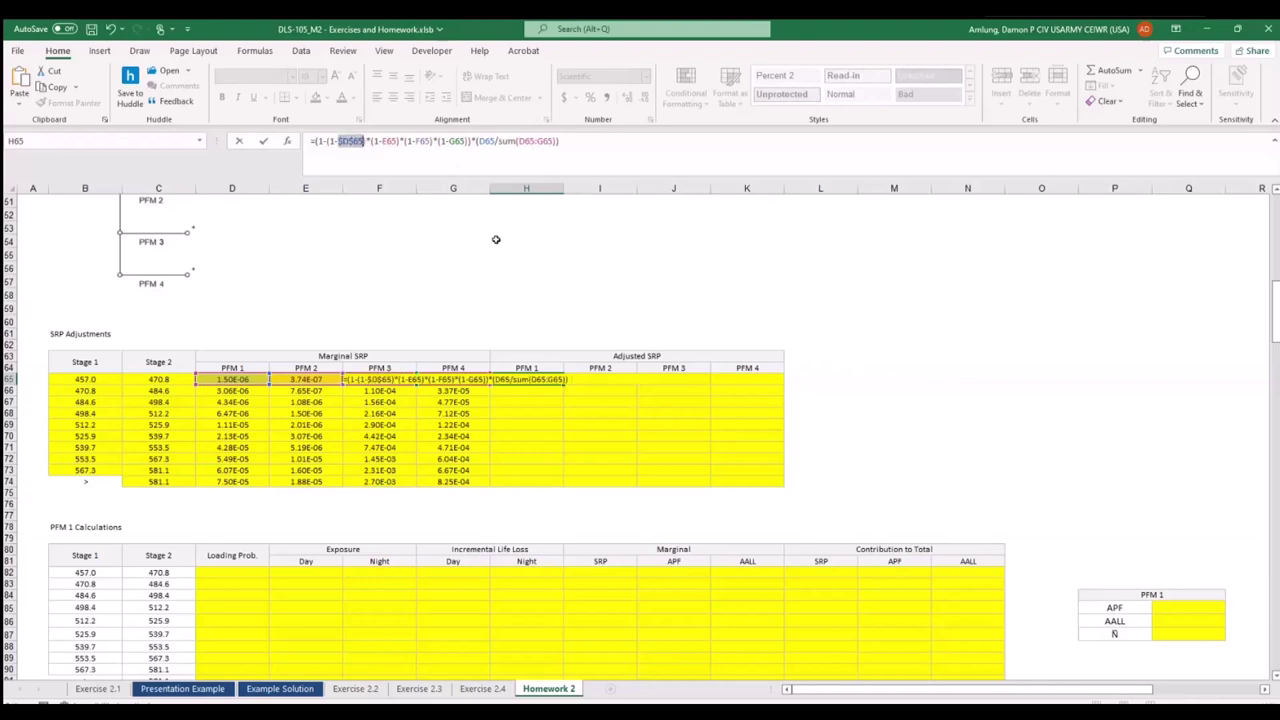
{"action": "key", "text": "F4"}
{"action": "key", "text": "F4"}
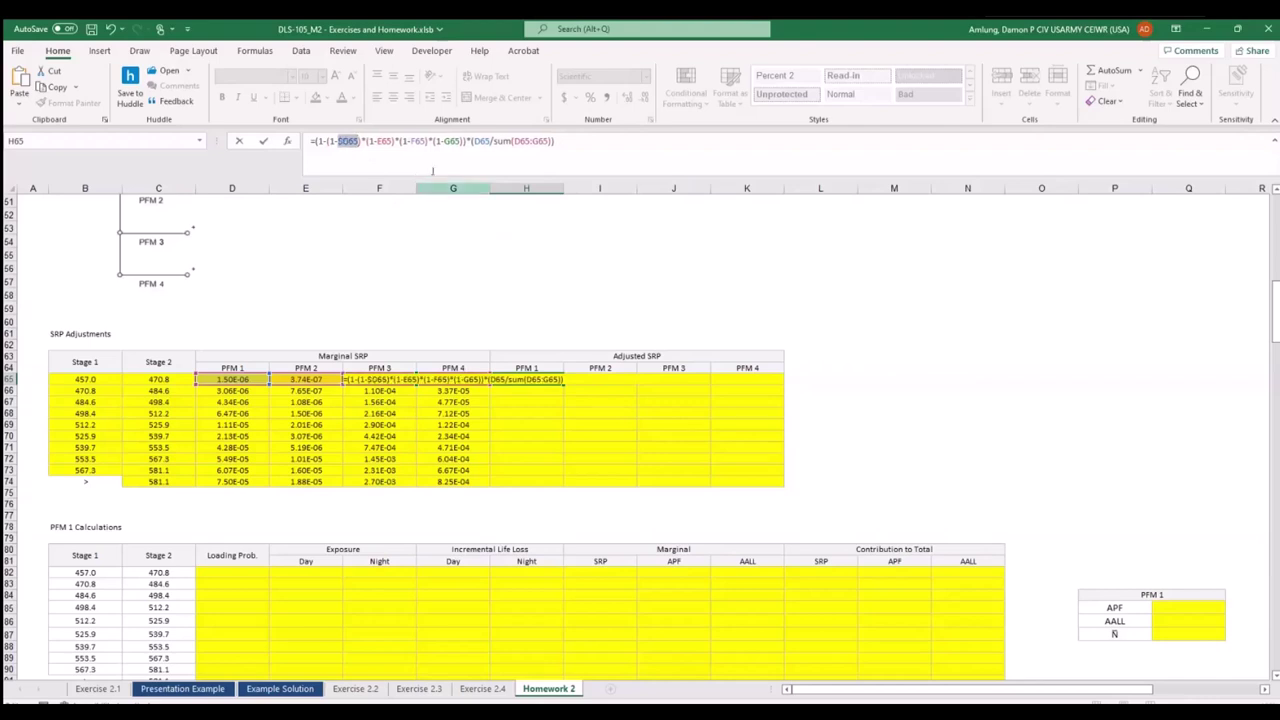
{"action": "left_click", "coordinate": [386, 141]}
{"action": "key", "text": "F4"}
{"action": "key", "text": "F4"}
{"action": "key", "text": "F4"}
{"action": "left_click", "coordinate": [428, 141]}
{"action": "key", "text": "F4"}
{"action": "key", "text": "F4"}
{"action": "key", "text": "F4"}
{"action": "left_click", "coordinate": [462, 141]}
{"action": "key", "text": "F4"}
{"action": "key", "text": "F4"}
{"action": "key", "text": "F4"}
Lock the columns of the sum range in H65 as $D65:$G65 and commit the adjusted SRP formula.
{"action": "left_click", "coordinate": [545, 141]}
{"action": "key", "text": "F4"}
{"action": "key", "text": "F4"}
{"action": "key", "text": "F4"}
{"action": "left_click", "coordinate": [563, 141]}
{"action": "key", "text": "F4"}
{"action": "key", "text": "F4"}
{"action": "key", "text": "F4"}
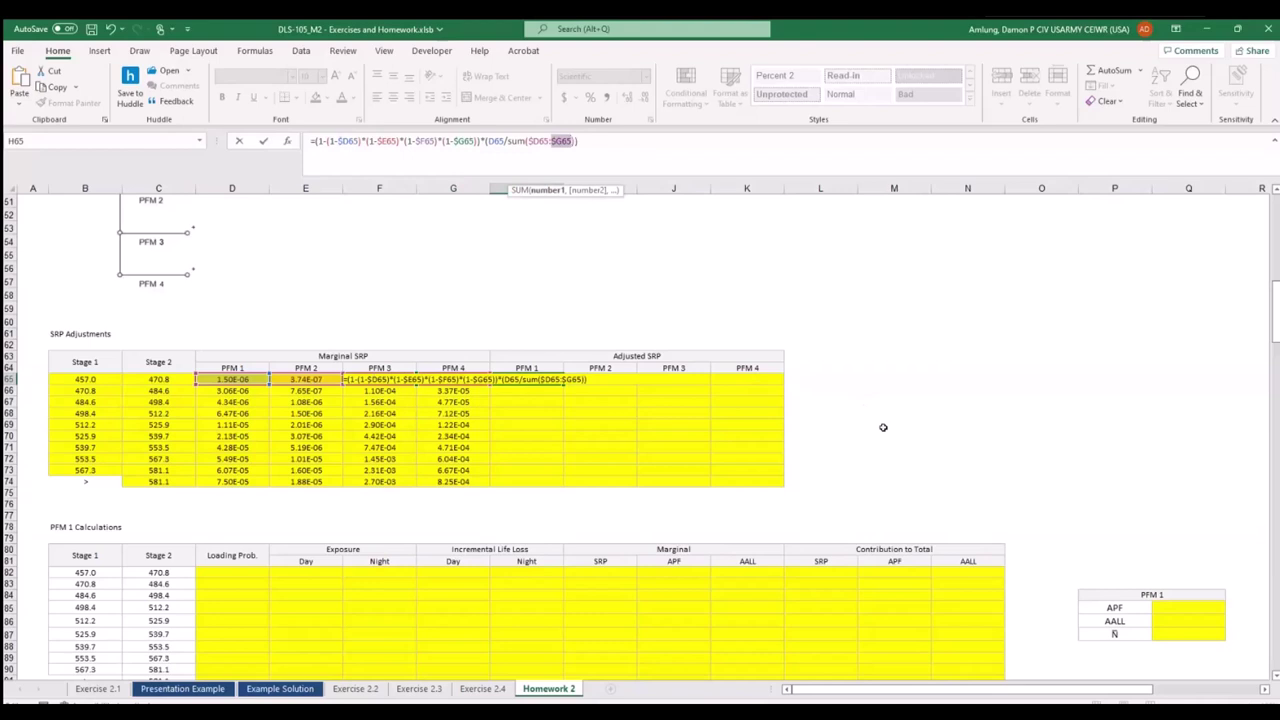
{"action": "key", "text": "Return"}
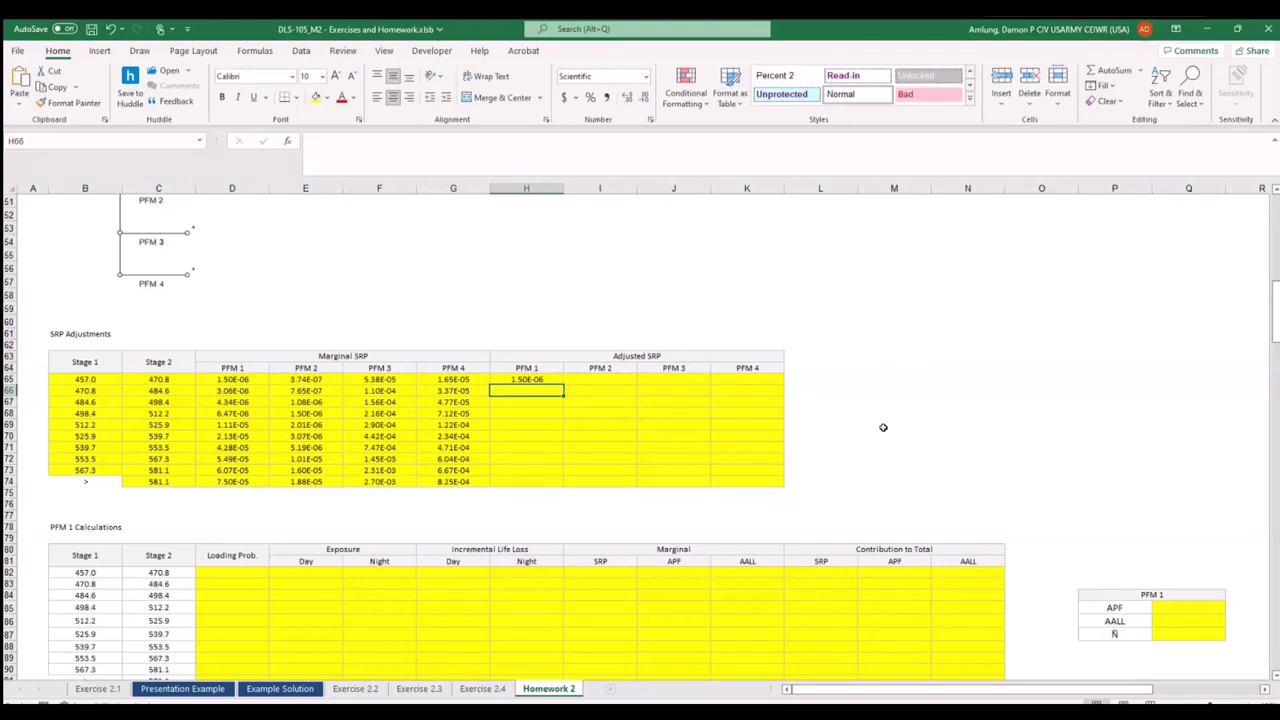
{"action": "left_click", "coordinate": [549, 380]}
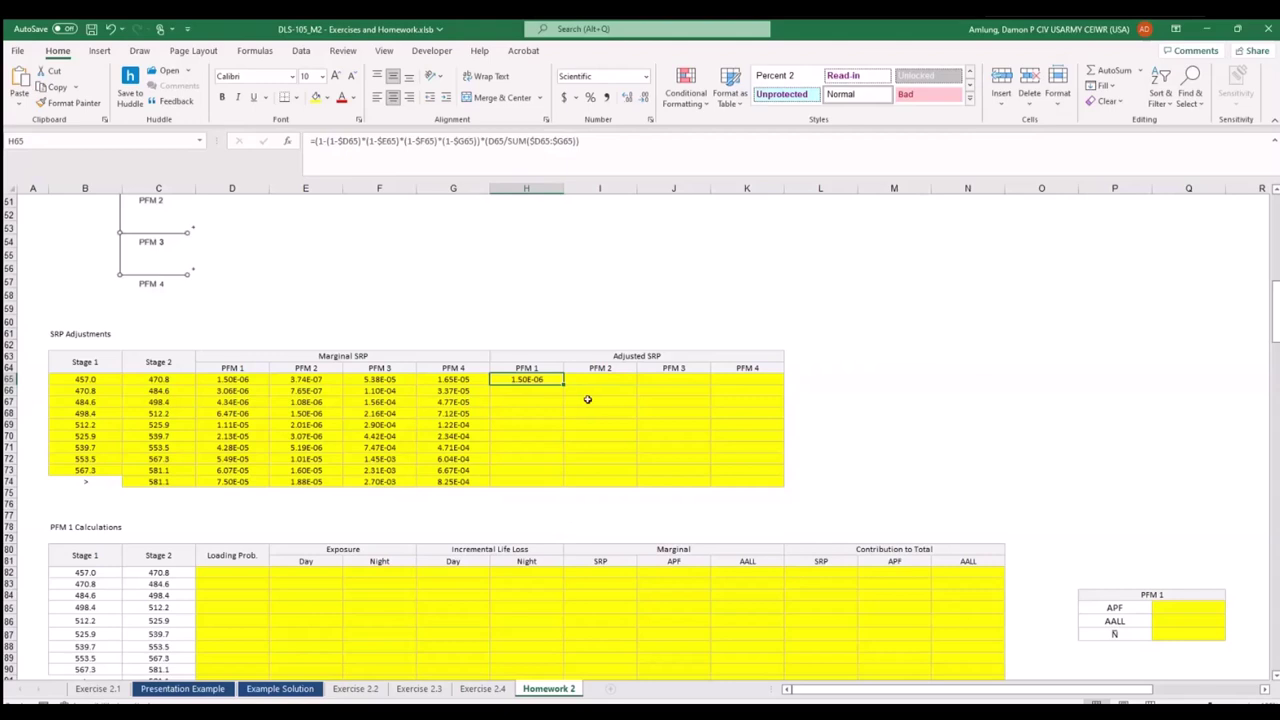
Fill the adjusted SRP formula from H65 across to K65 and check the cell references in K65.
{"action": "left_click_drag", "start_coordinate": [563, 386], "coordinate": [772, 386]}
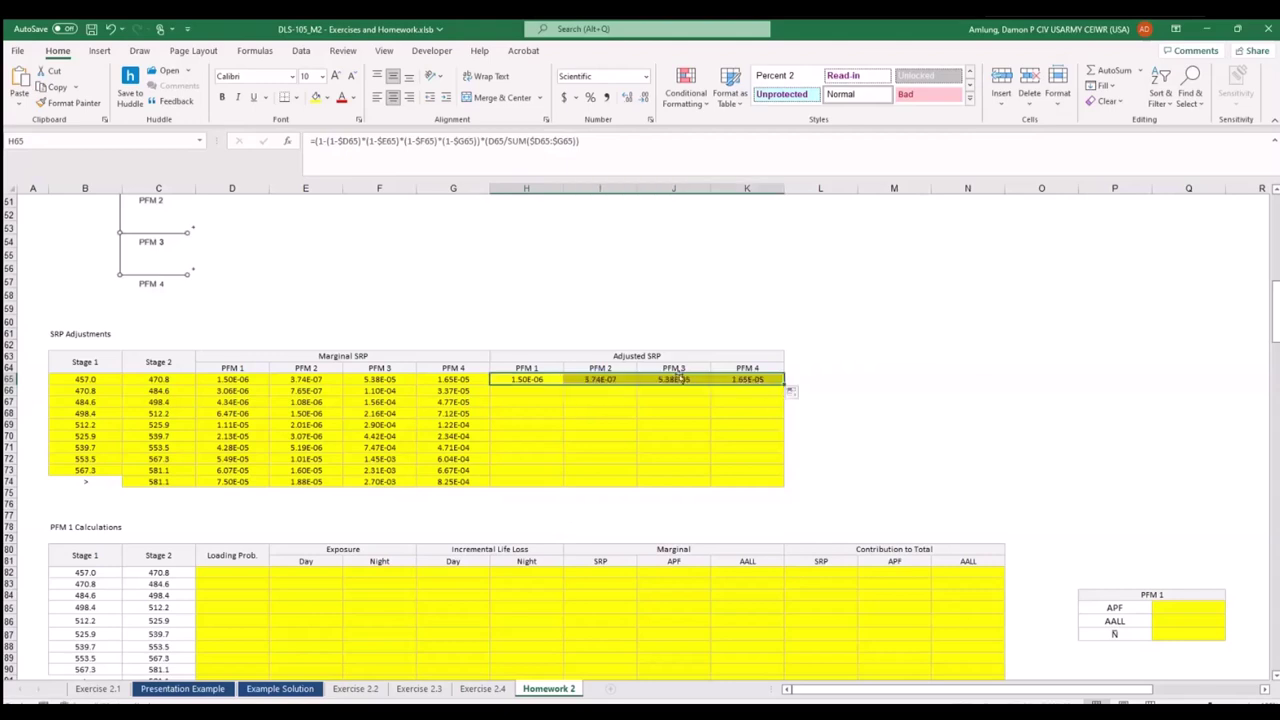
{"action": "left_click", "coordinate": [747, 381]}
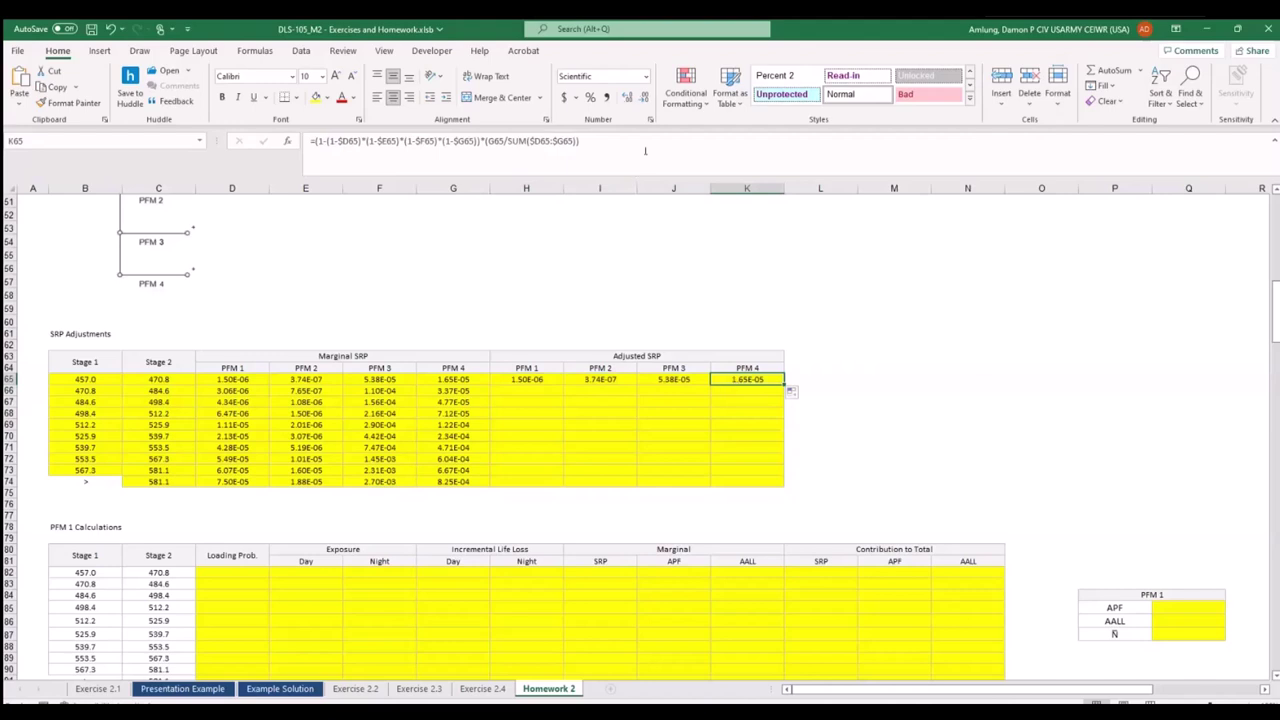
{"action": "left_click", "coordinate": [645, 157]}
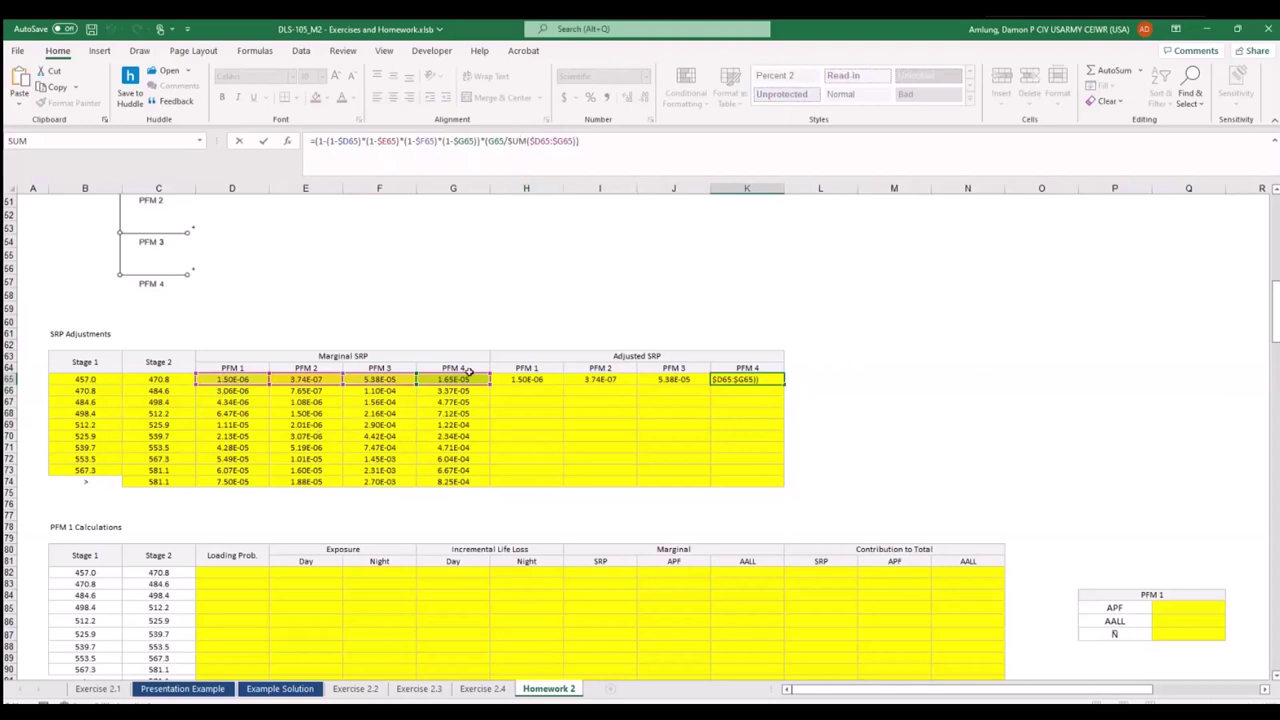
{"action": "key", "text": "Return"}
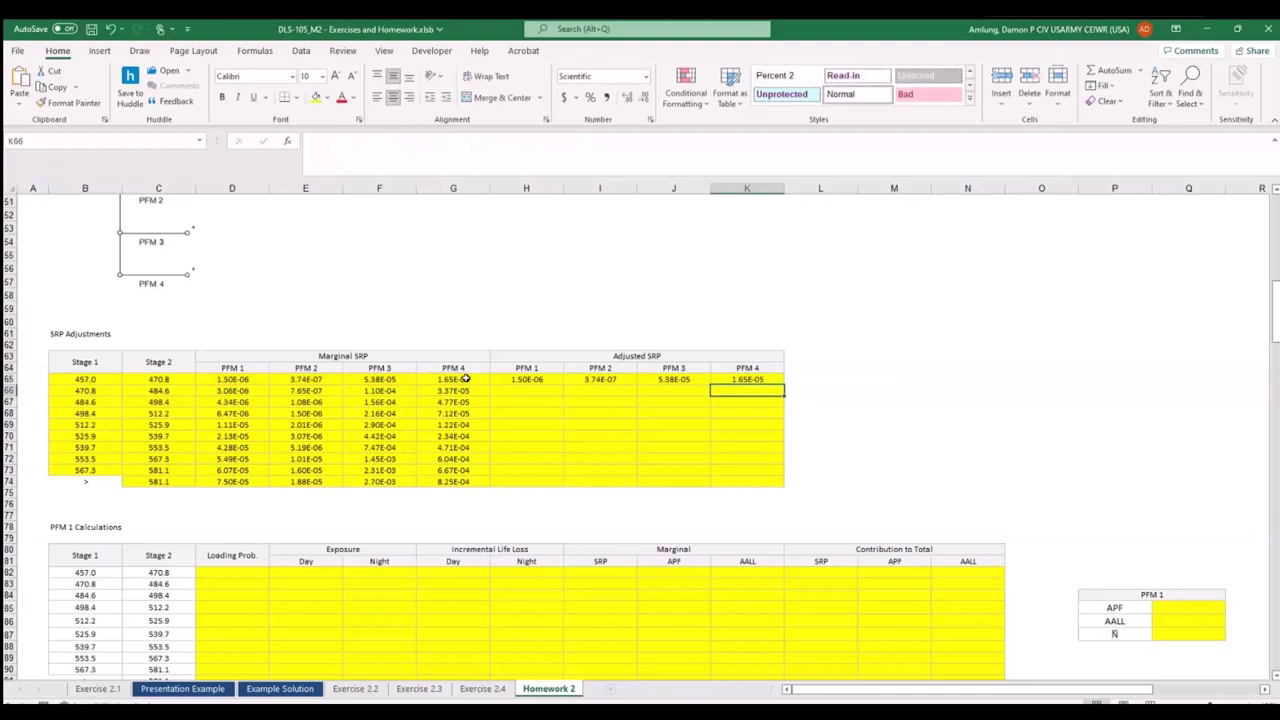
Fill the adjusted SRP formulas in H65:K65 down through row 74 for all four PFMs.
{"action": "left_click_drag", "start_coordinate": [527, 379], "coordinate": [748, 380]}
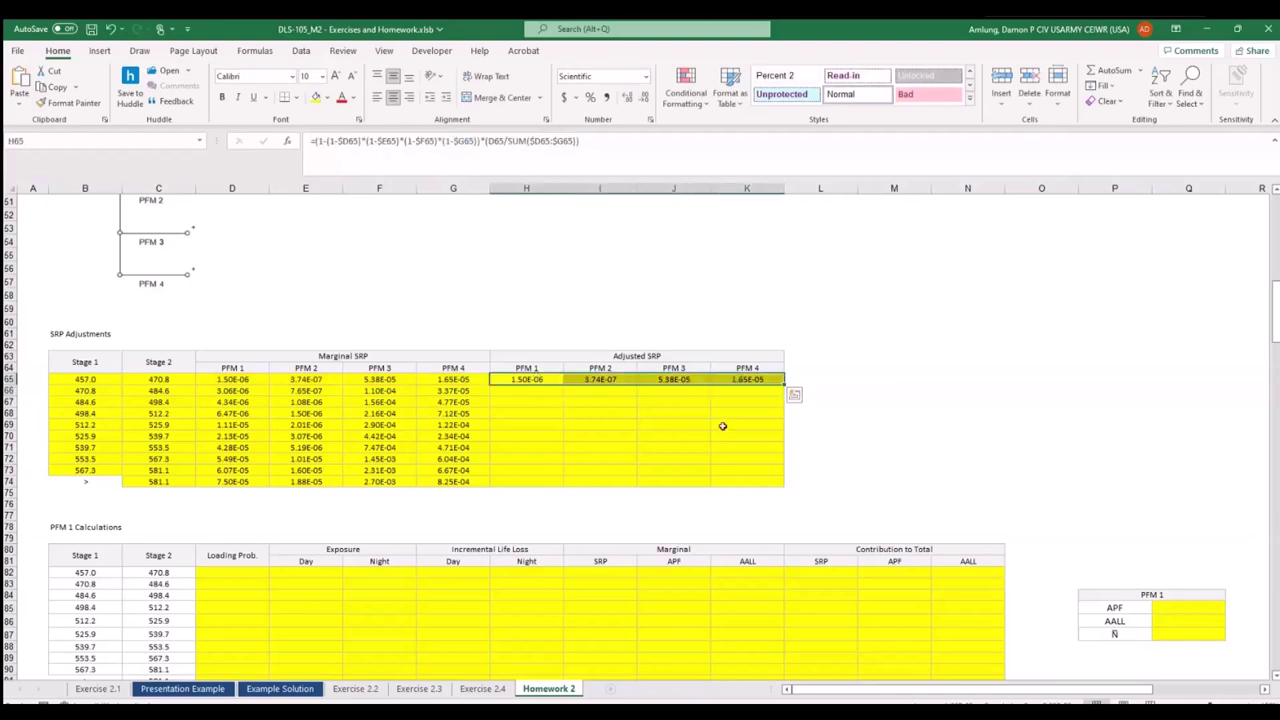
{"action": "left_click_drag", "start_coordinate": [785, 381], "coordinate": [801, 489]}
{"action": "left_click", "coordinate": [993, 458]}
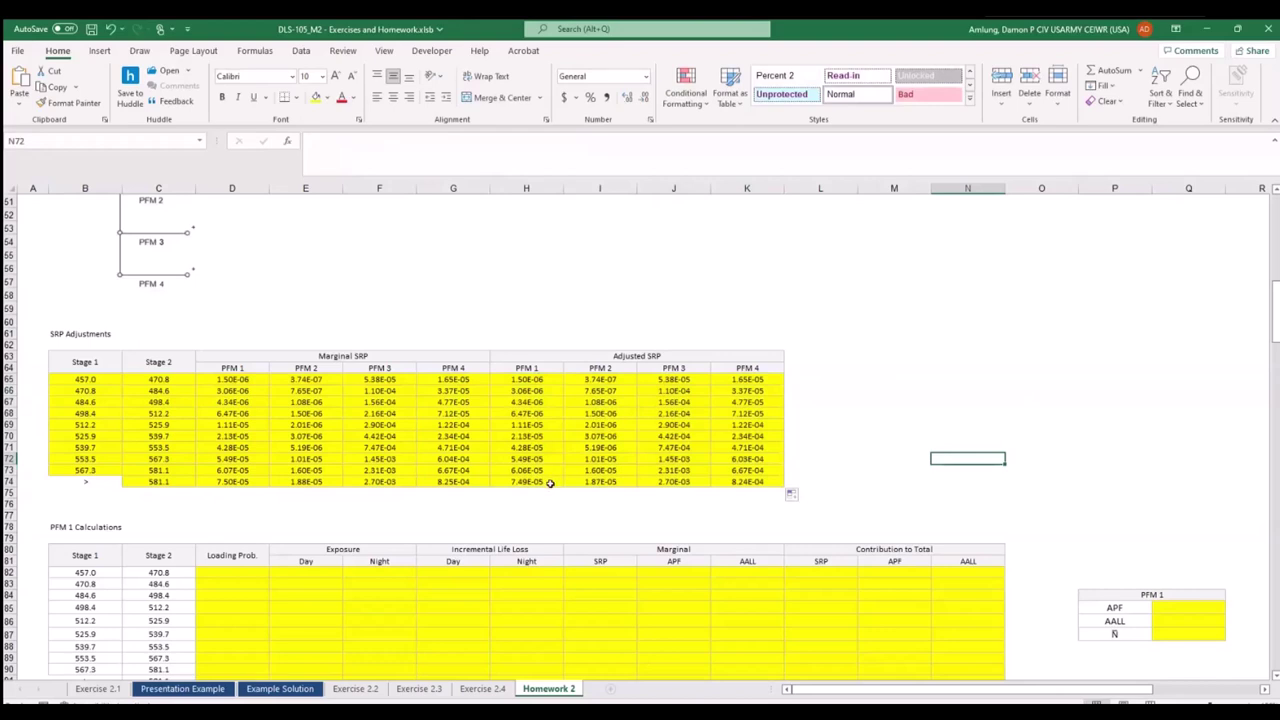
Compare the PFM 1 marginal and adjusted SRPs in row 74, and review the four System Response Probabilities tables.
{"action": "left_click", "coordinate": [240, 485]}
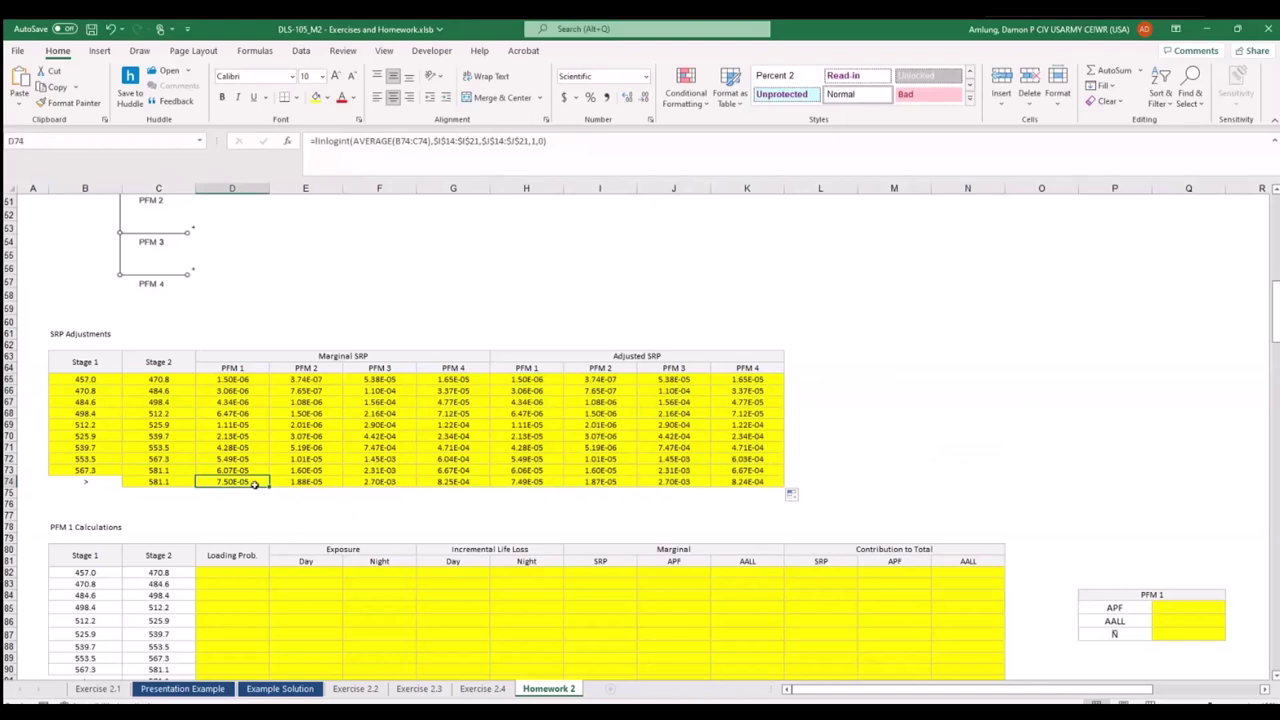
{"action": "left_click", "coordinate": [561, 483]}
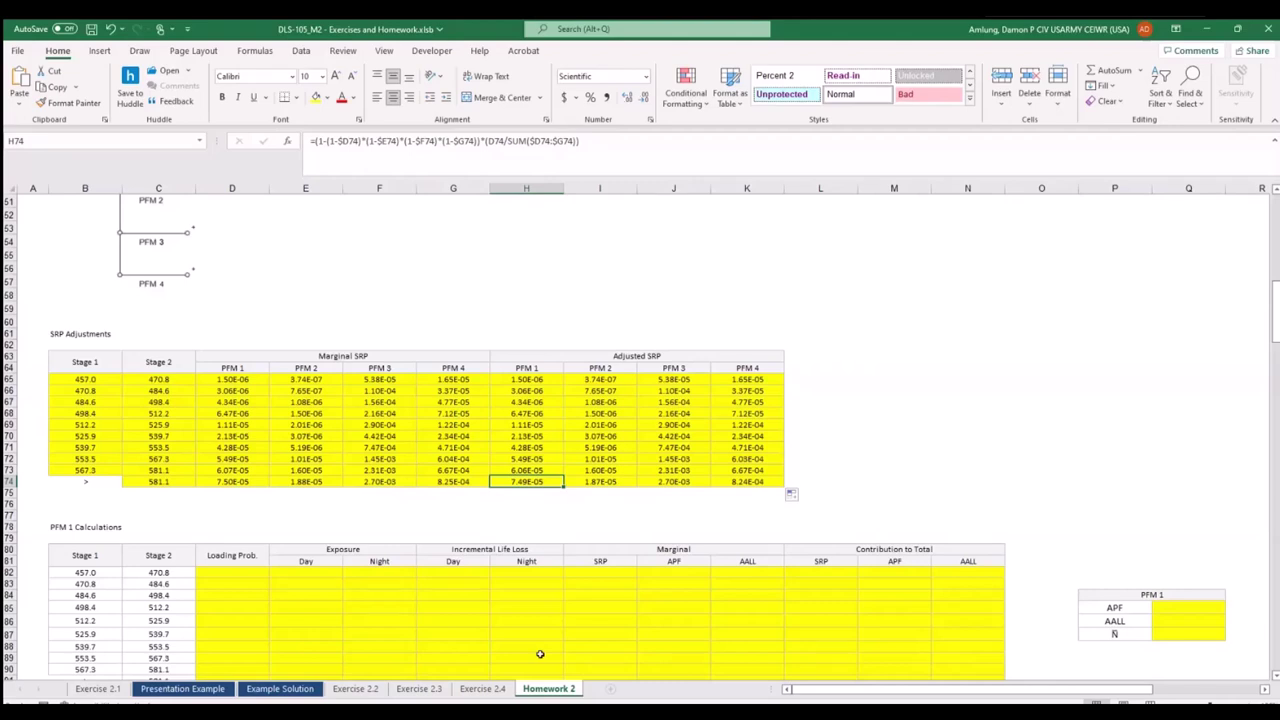
{"action": "scroll", "coordinate": [552, 477], "scroll_direction": "up", "scroll_amount": 15}
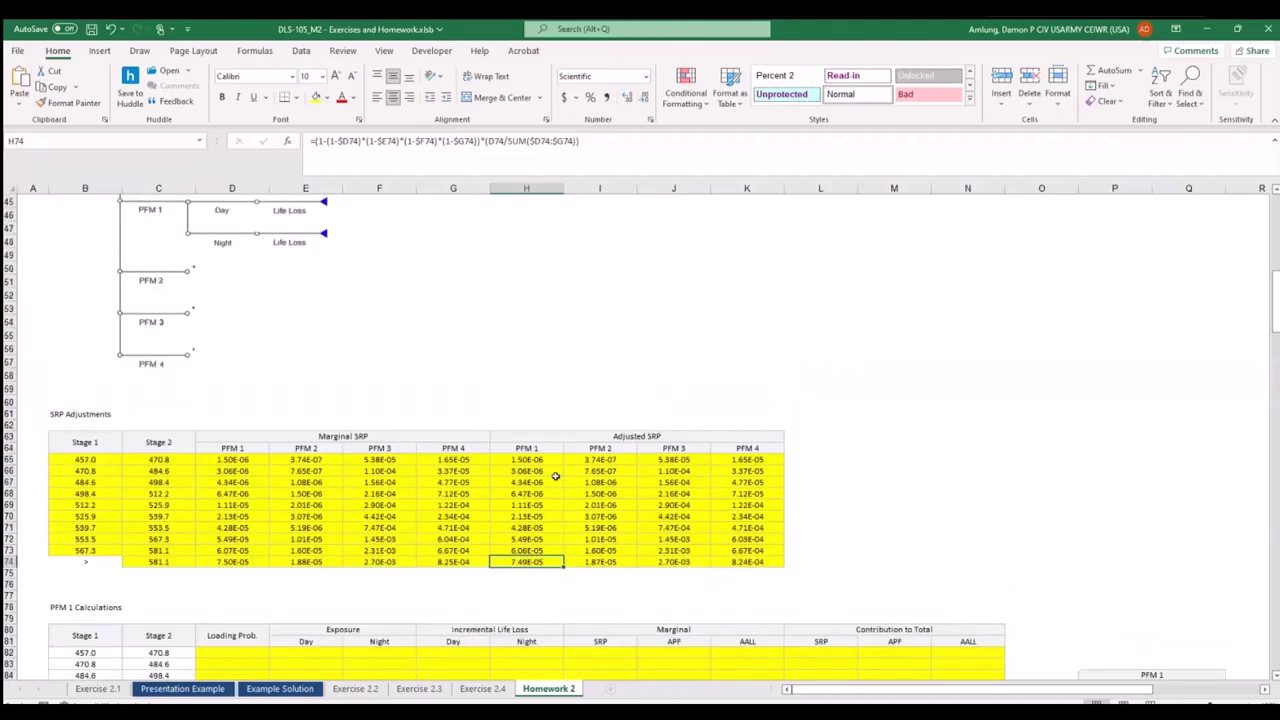
{"action": "scroll", "coordinate": [611, 489], "scroll_direction": "down", "scroll_amount": 1}
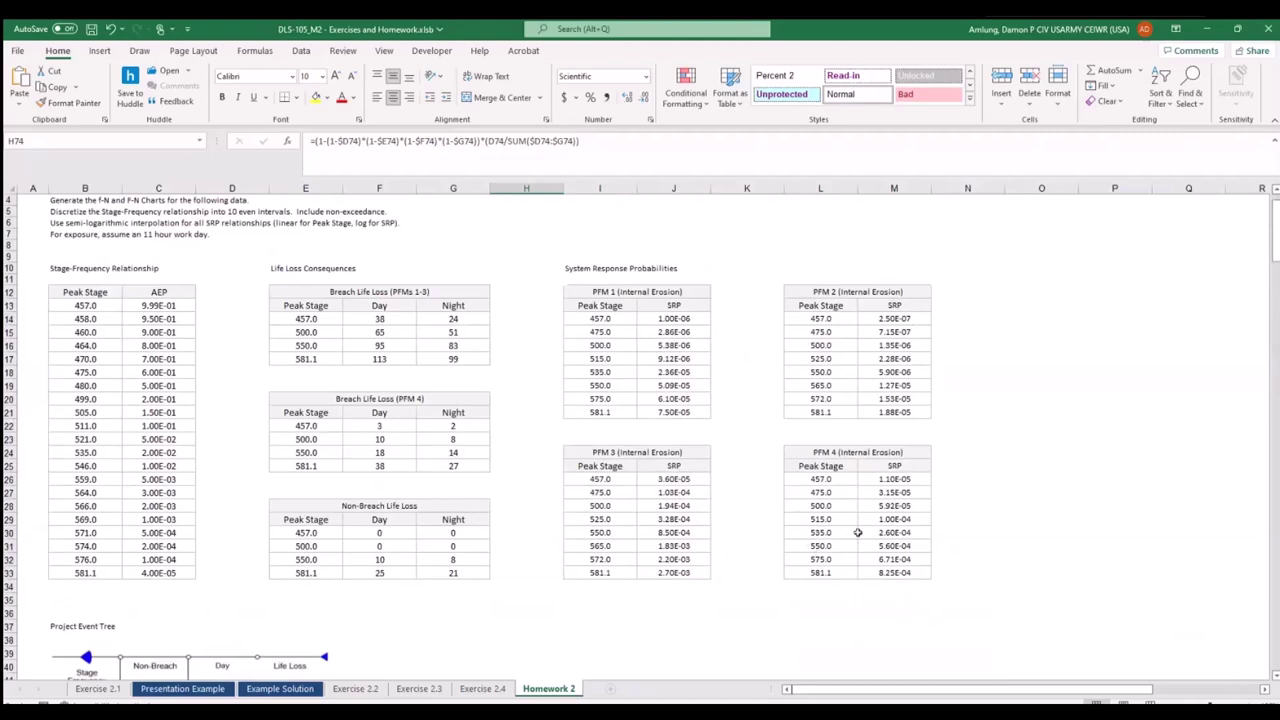
{"action": "left_click", "coordinate": [629, 290]}
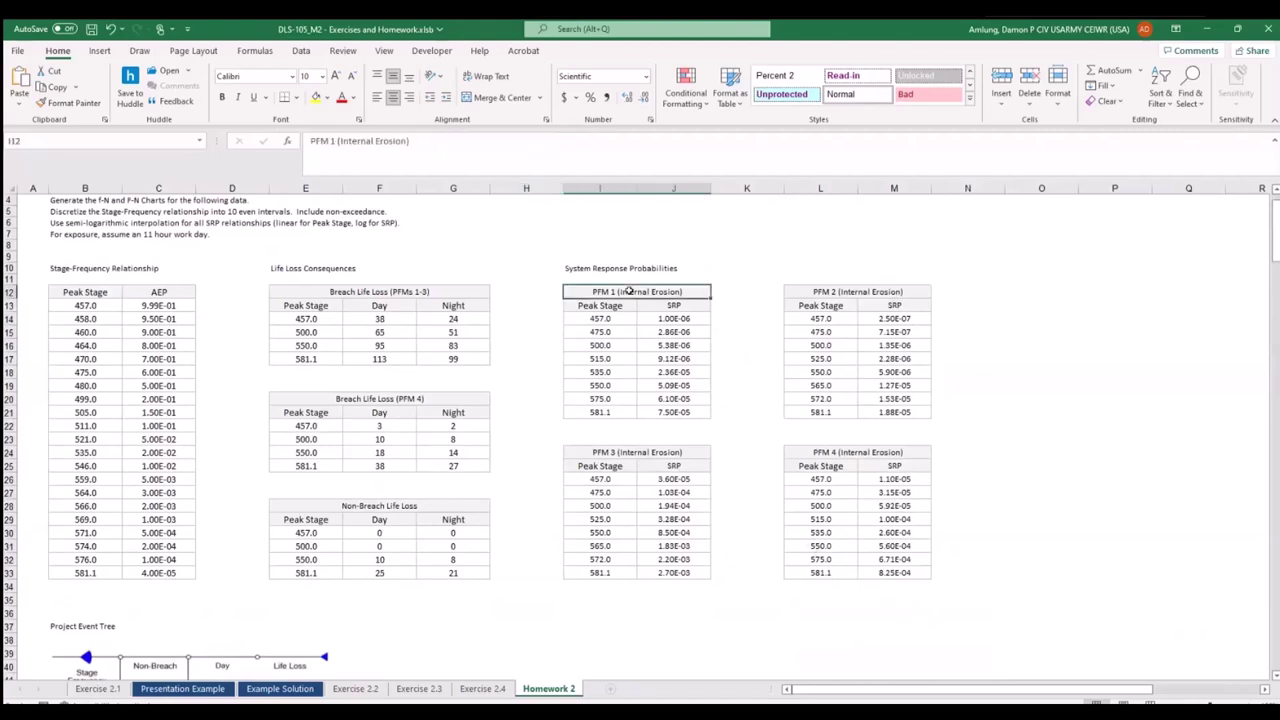
{"action": "left_click", "coordinate": [864, 290]}
{"action": "left_click", "coordinate": [688, 456]}
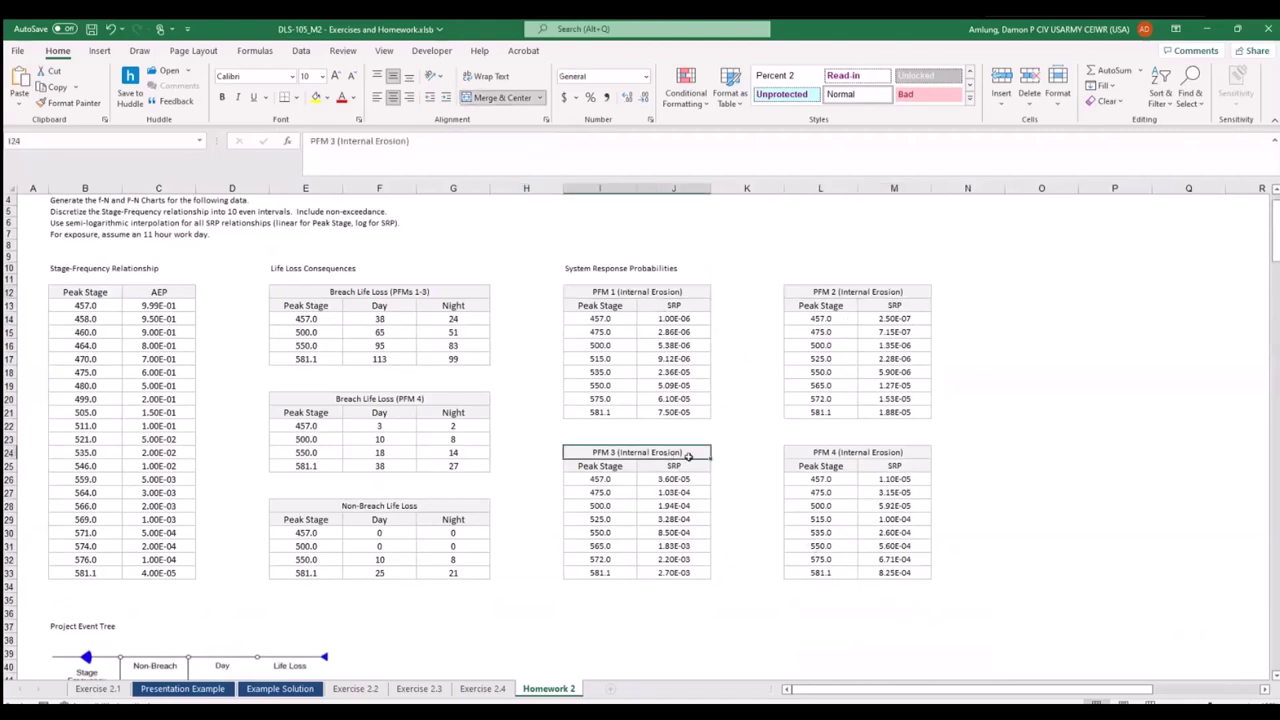
{"action": "left_click", "coordinate": [859, 459]}
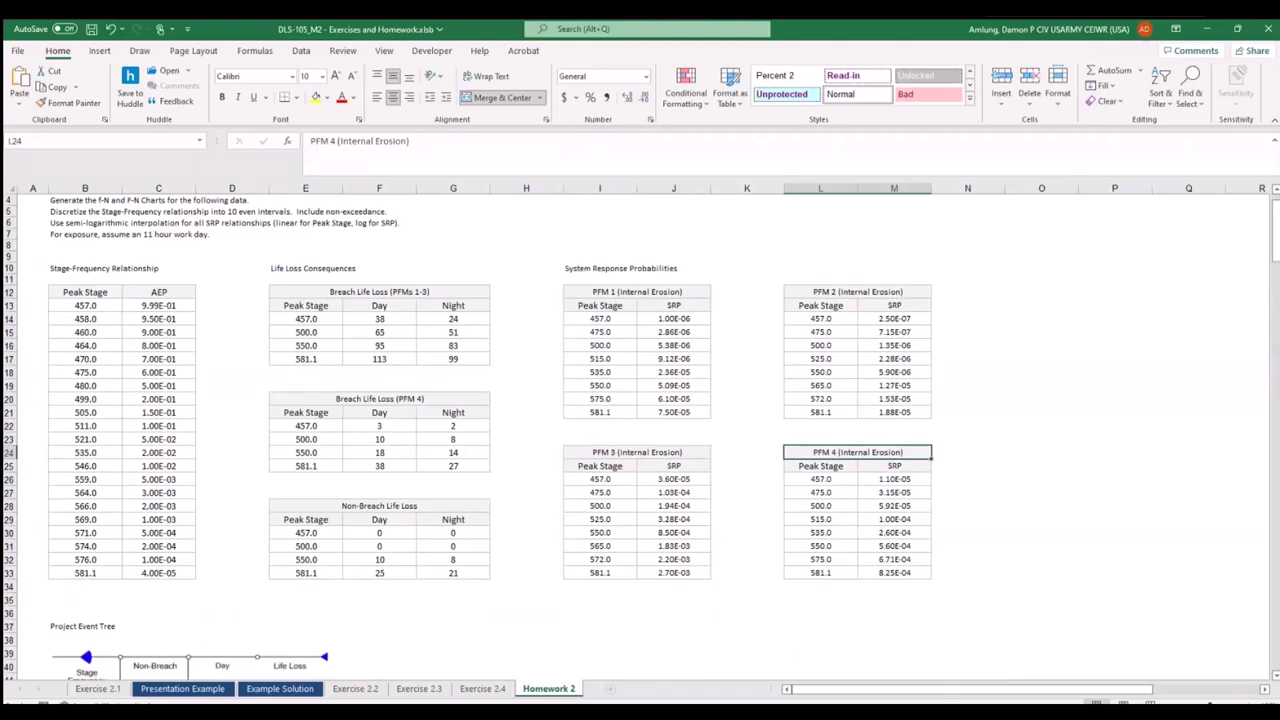
Label the PFM 1 and PFM 2 tables as BEP in cells J11 and M11.
{"action": "left_click", "coordinate": [643, 278]}
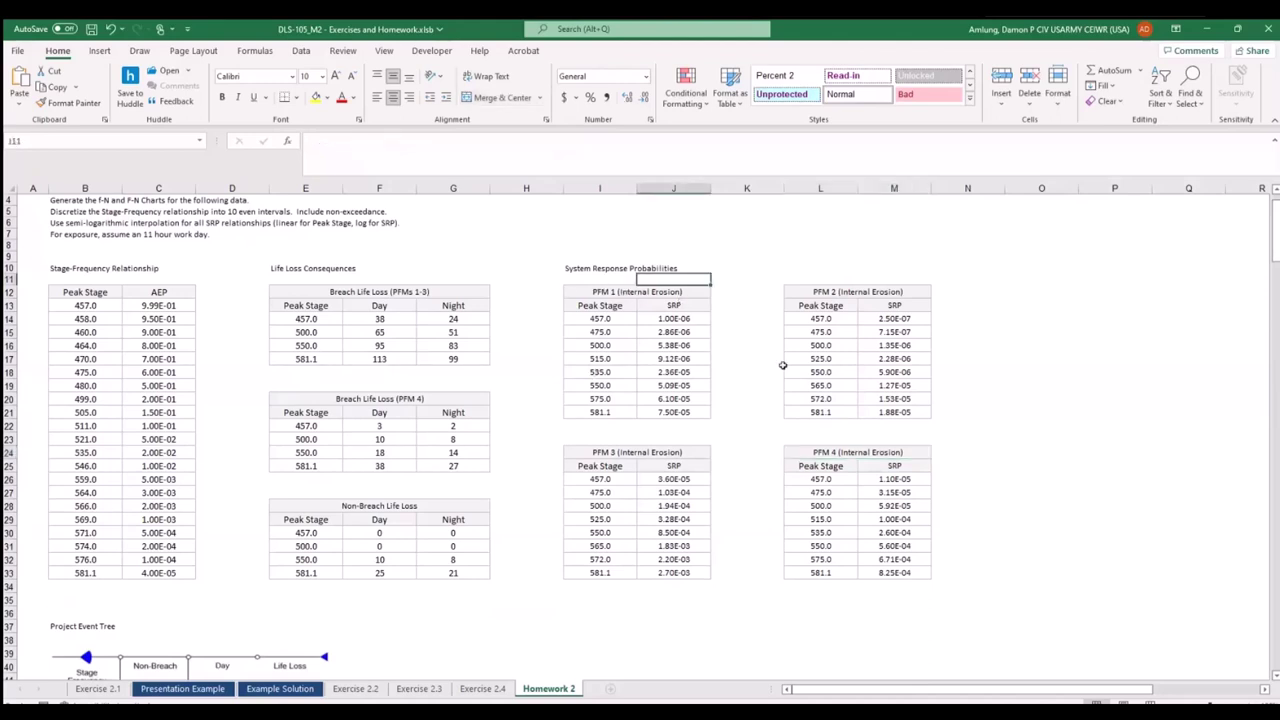
{"action": "type", "text": "BEP"}
{"action": "key", "text": "Right"}
{"action": "key", "text": "Right"}
{"action": "key", "text": "Right"}
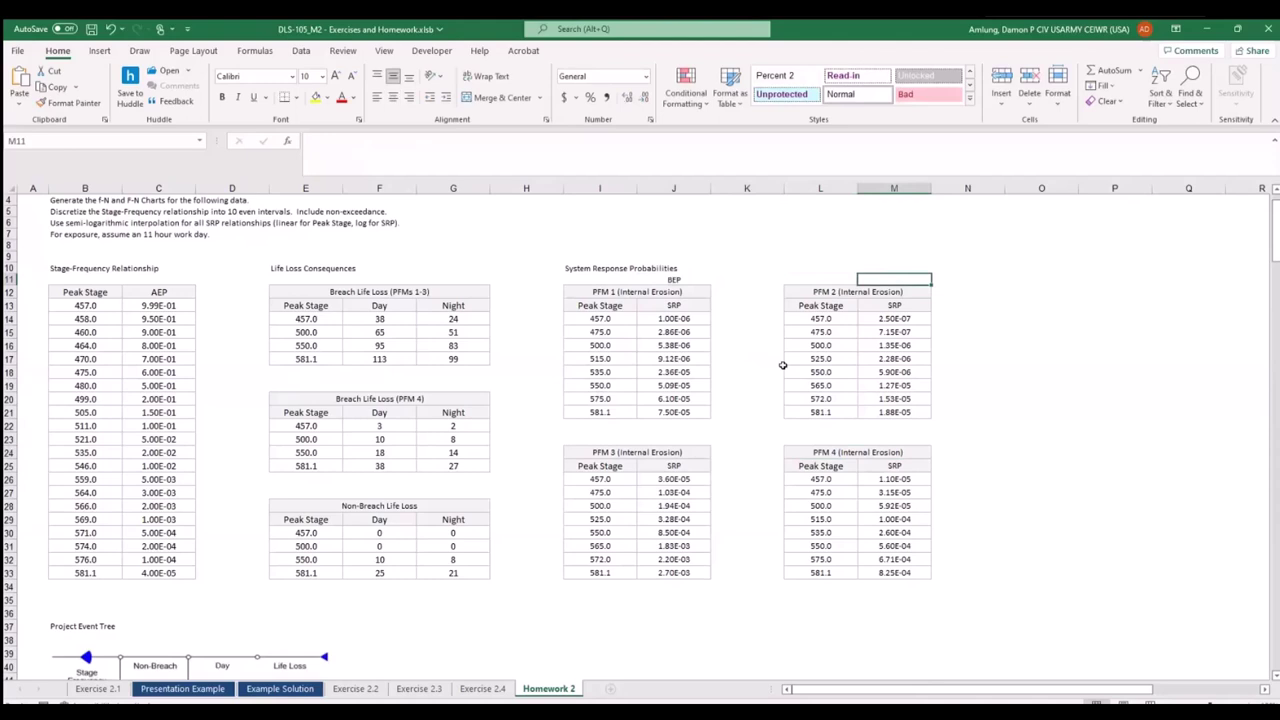
{"action": "type", "text": "BEP"}
{"action": "key", "text": "Return"}
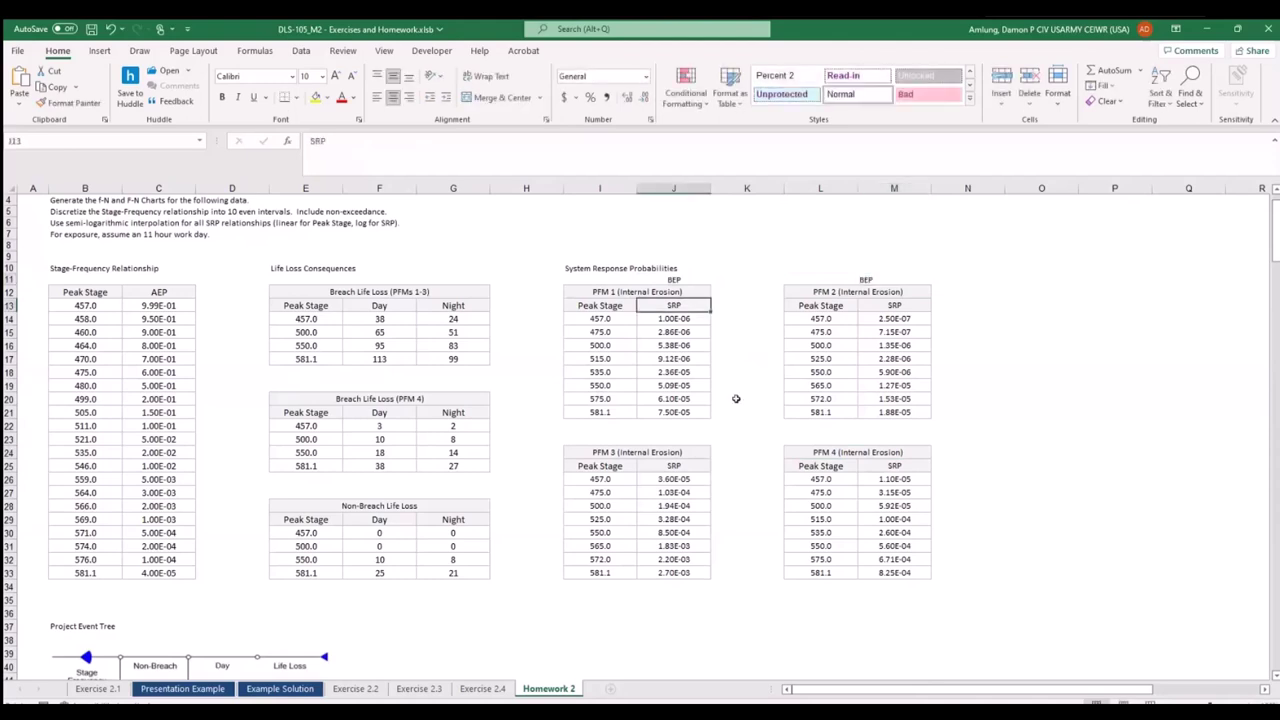
Label the PFM 3 table CLE in J23 and the PFM 4 table Internal Migration in M23.
{"action": "left_click", "coordinate": [681, 437]}
{"action": "type", "text": "CLE"}
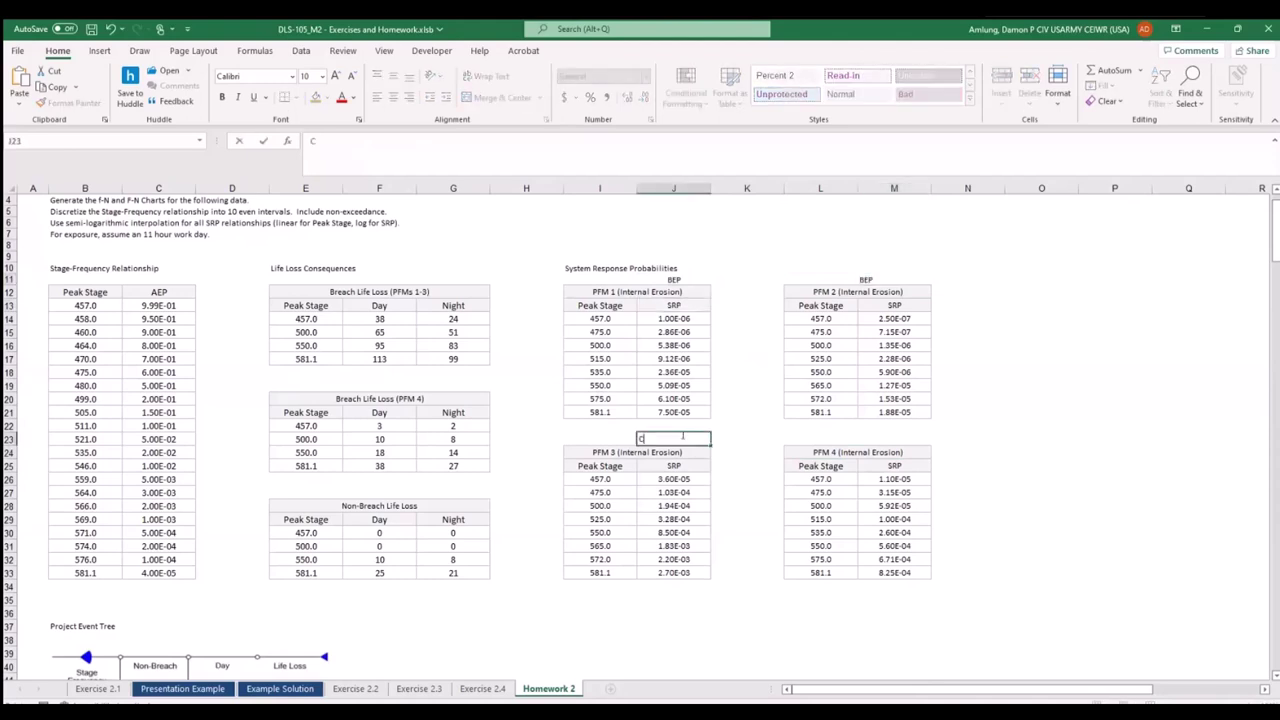
{"action": "key", "text": "Right"}
{"action": "key", "text": "Right"}
{"action": "key", "text": "Right"}
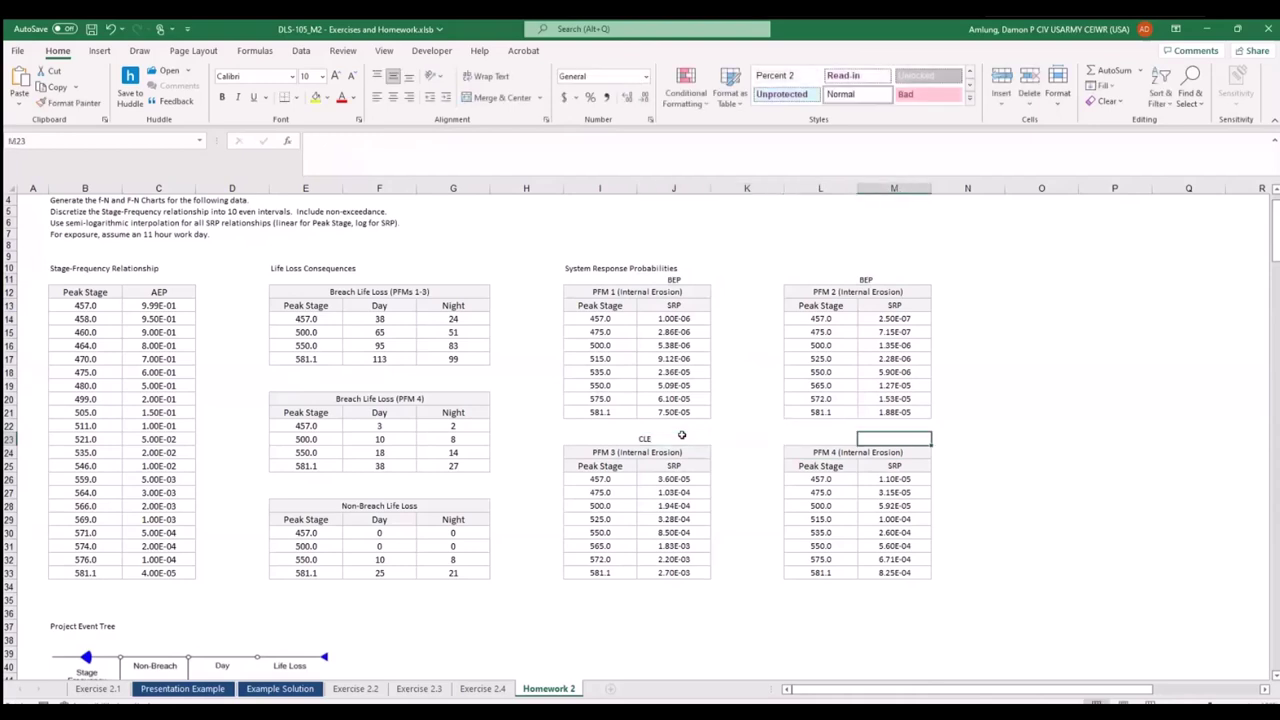
{"action": "type", "text": "Internal Migration"}
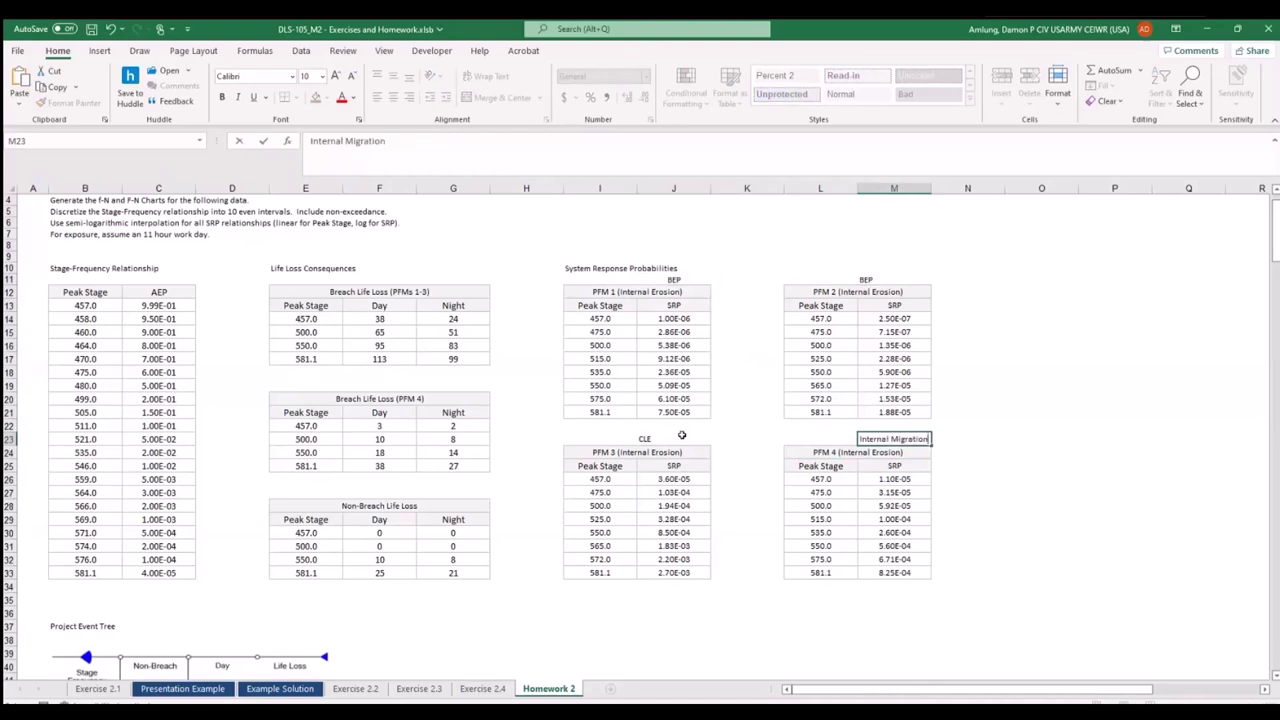
{"action": "left_click", "coordinate": [673, 465]}
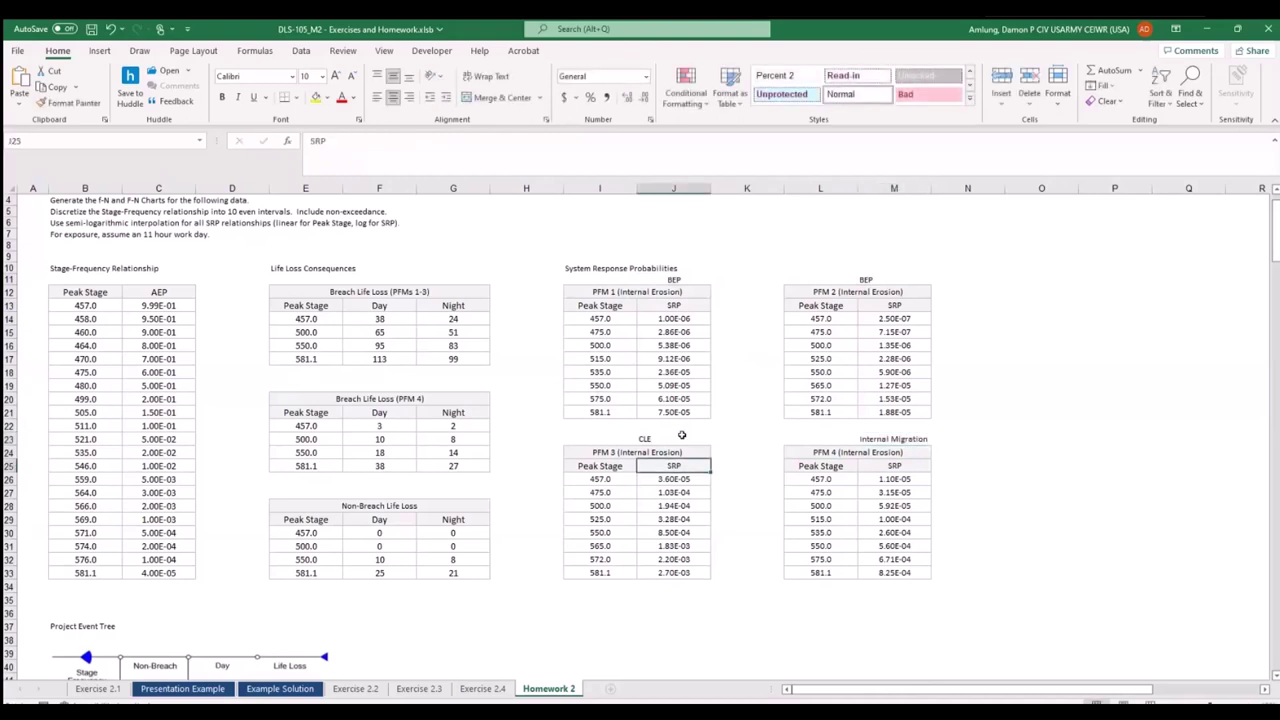
Select the PFM 1 SRPs in J14:J21 together with the PFM 2 SRPs in M14:M21 to compare them.
{"action": "left_click", "coordinate": [686, 320]}
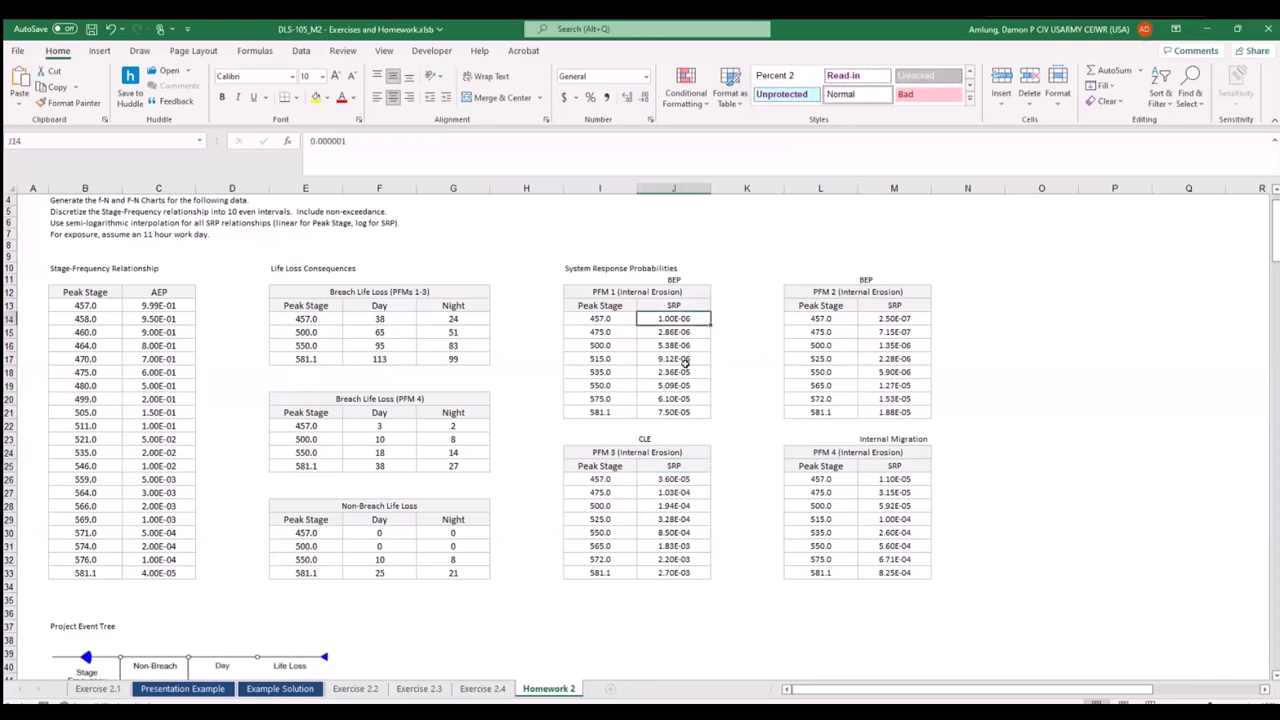
{"action": "left_click_drag", "start_coordinate": [685, 360], "coordinate": [682, 412]}
{"action": "key", "text": "ctrl+q"}
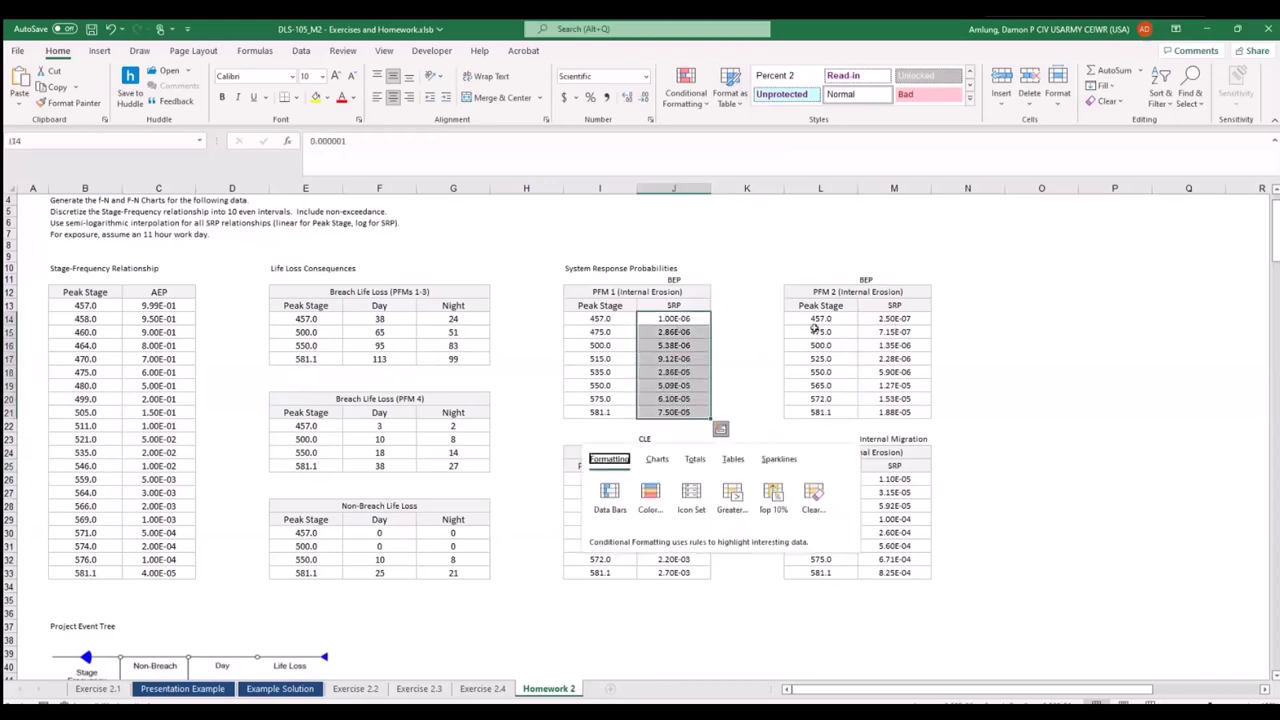
{"action": "left_click", "coordinate": [890, 331]}
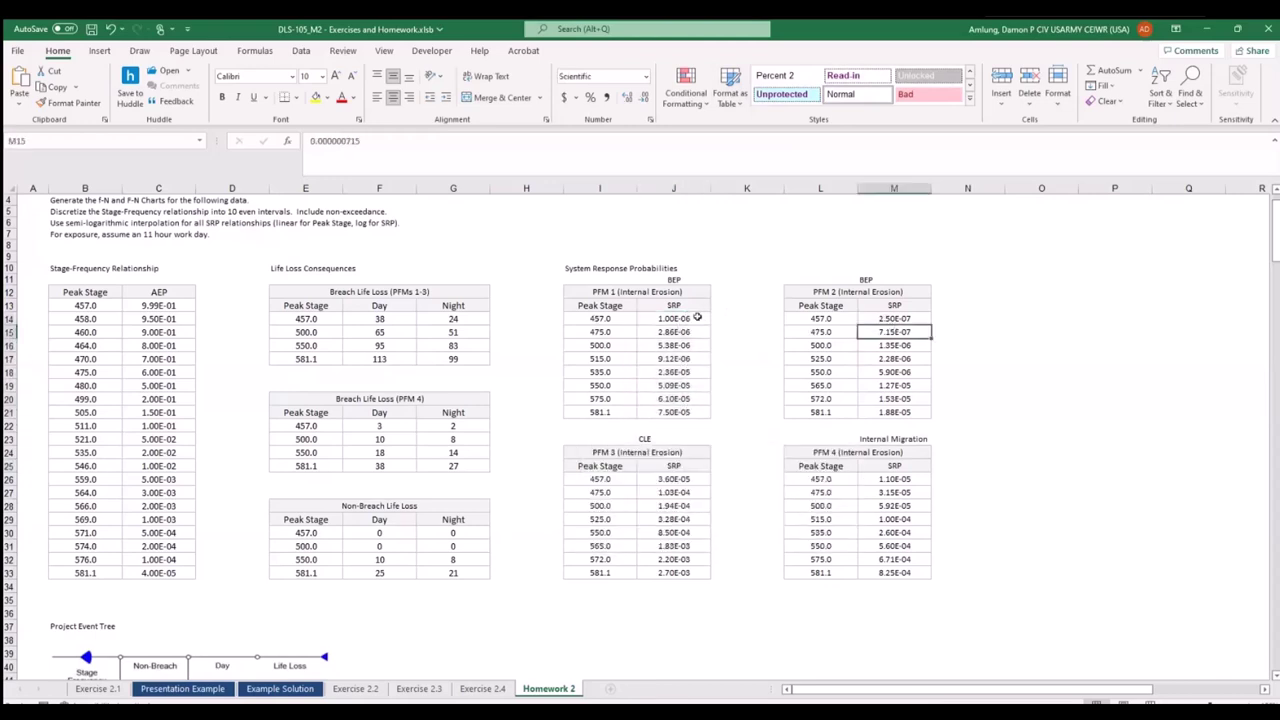
{"action": "left_click_drag", "start_coordinate": [686, 318], "coordinate": [686, 412]}
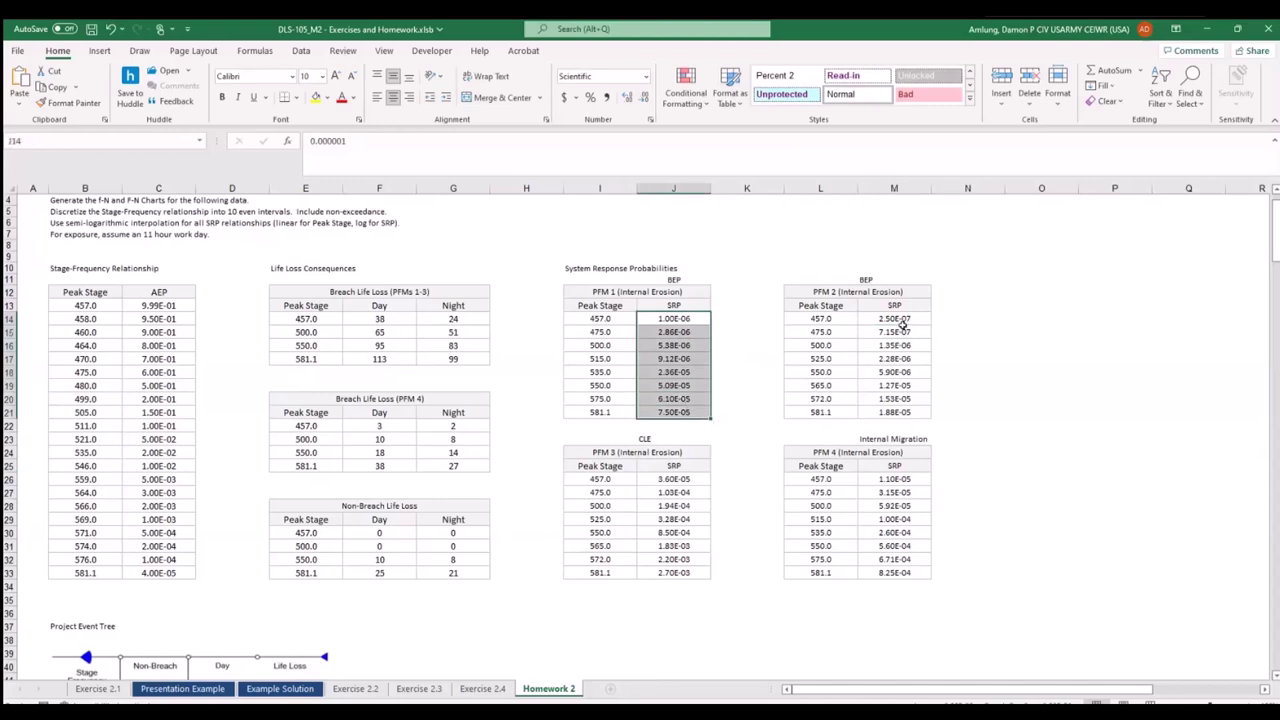
{"action": "left_click_drag", "start_coordinate": [897, 320], "coordinate": [900, 410]}
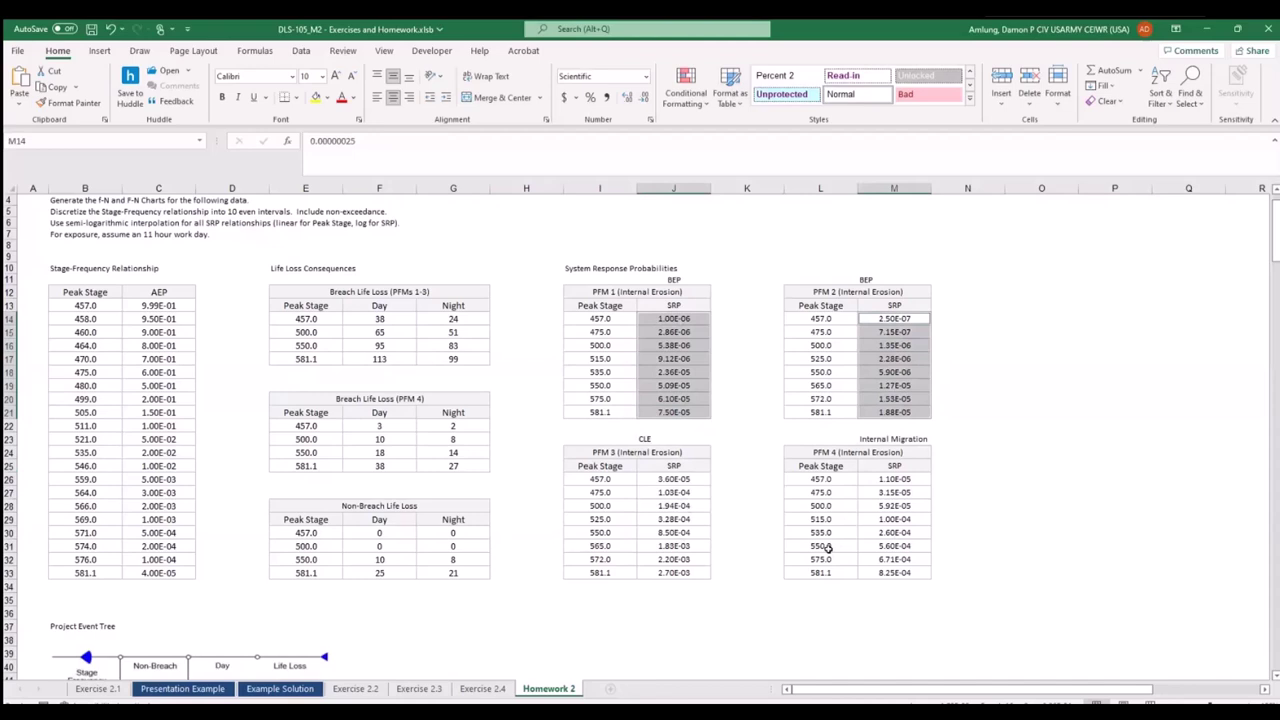
Delete the four failure-mode labels above the PFM 1 to PFM 4 SRP tables.
{"action": "left_click", "coordinate": [703, 439]}
{"action": "left_click", "coordinate": [862, 440]}
{"action": "key", "text": "Delete"}
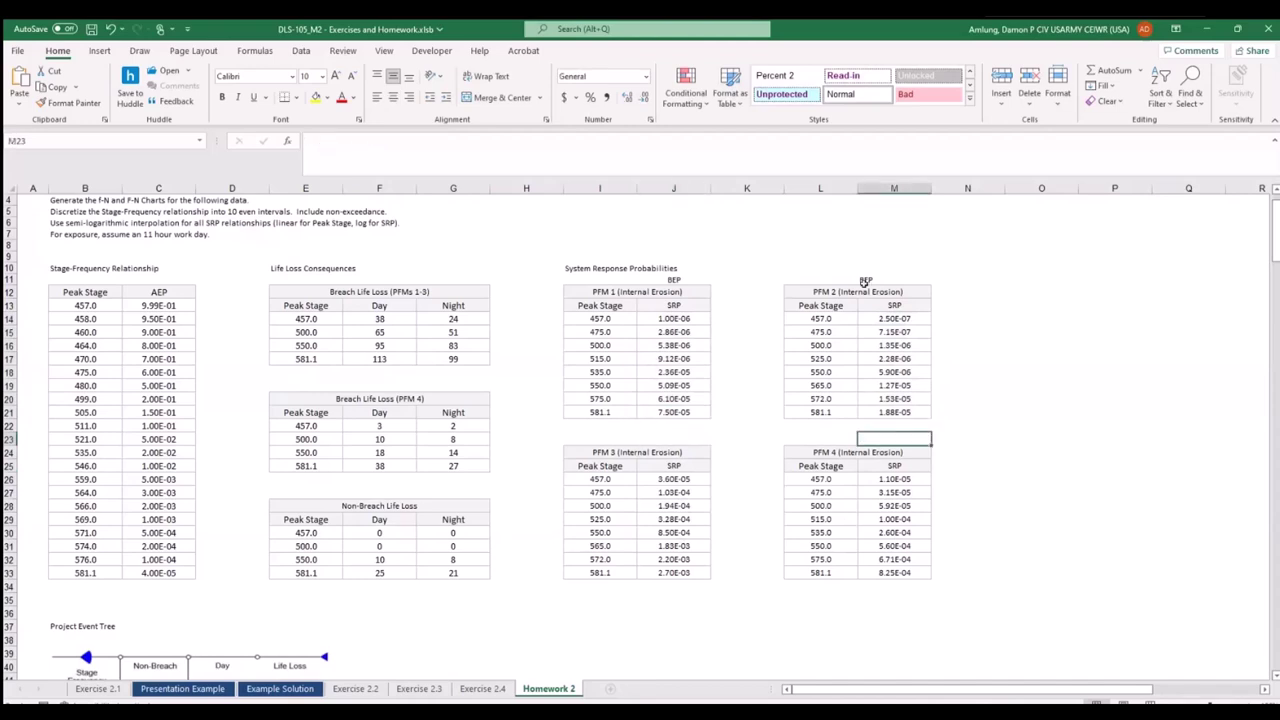
{"action": "left_click", "coordinate": [862, 281]}
{"action": "key", "text": "Delete"}
{"action": "left_click", "coordinate": [673, 279]}
{"action": "key", "text": "Delete"}
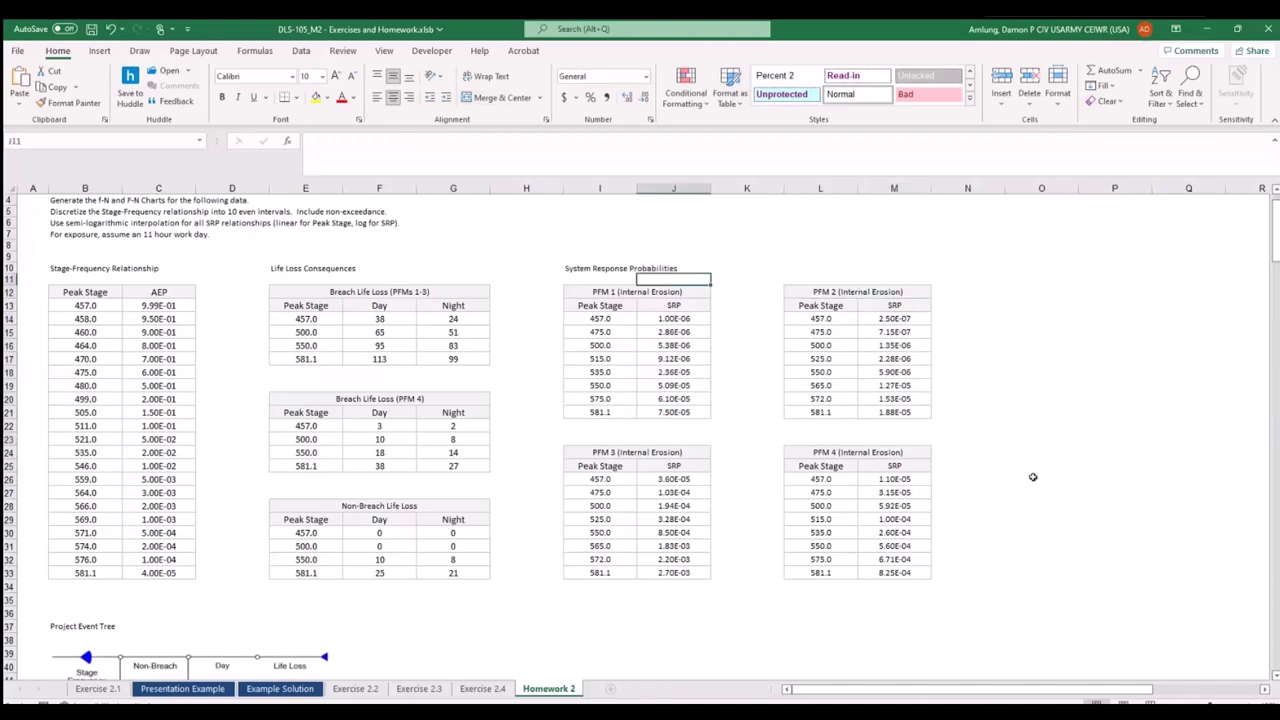
Review the project event tree against the input tables, and examine the SRP Adjustments and PFM 1 Calculations tables.
{"action": "left_click", "coordinate": [1030, 482]}
{"action": "scroll", "coordinate": [977, 483], "scroll_direction": "down", "scroll_amount": 8}
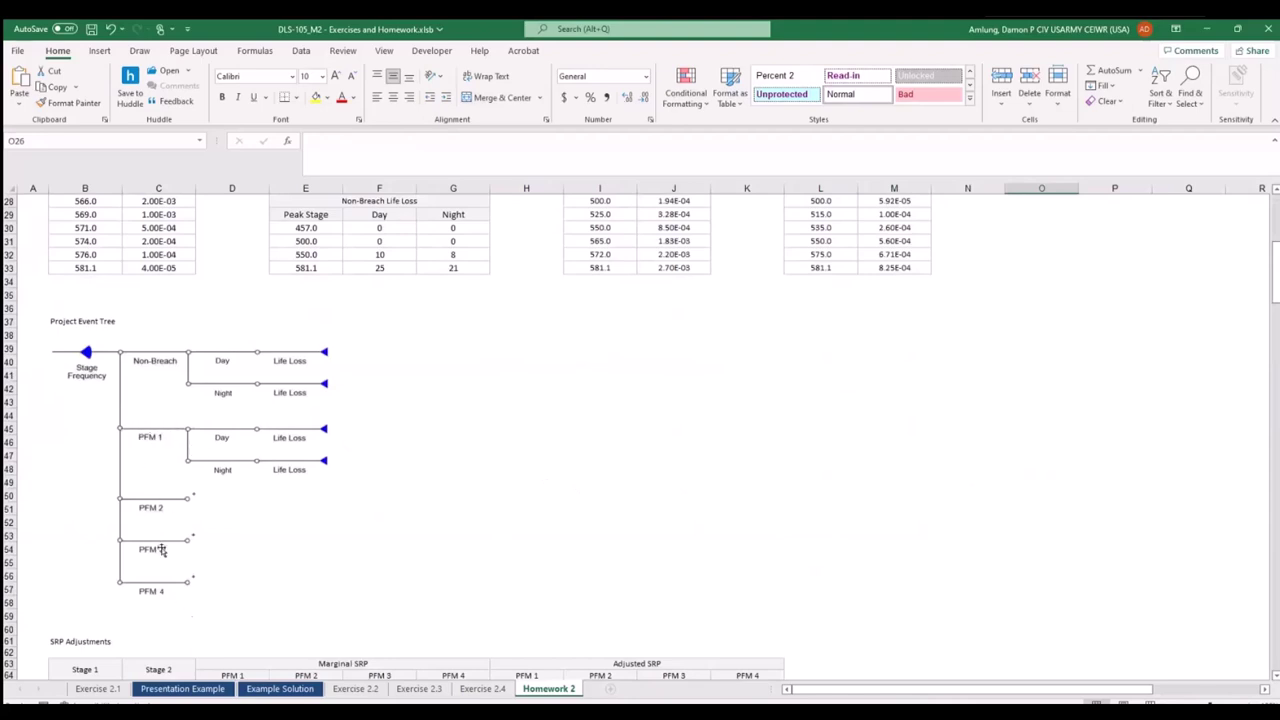
{"action": "scroll", "coordinate": [625, 473], "scroll_direction": "up", "scroll_amount": 8}
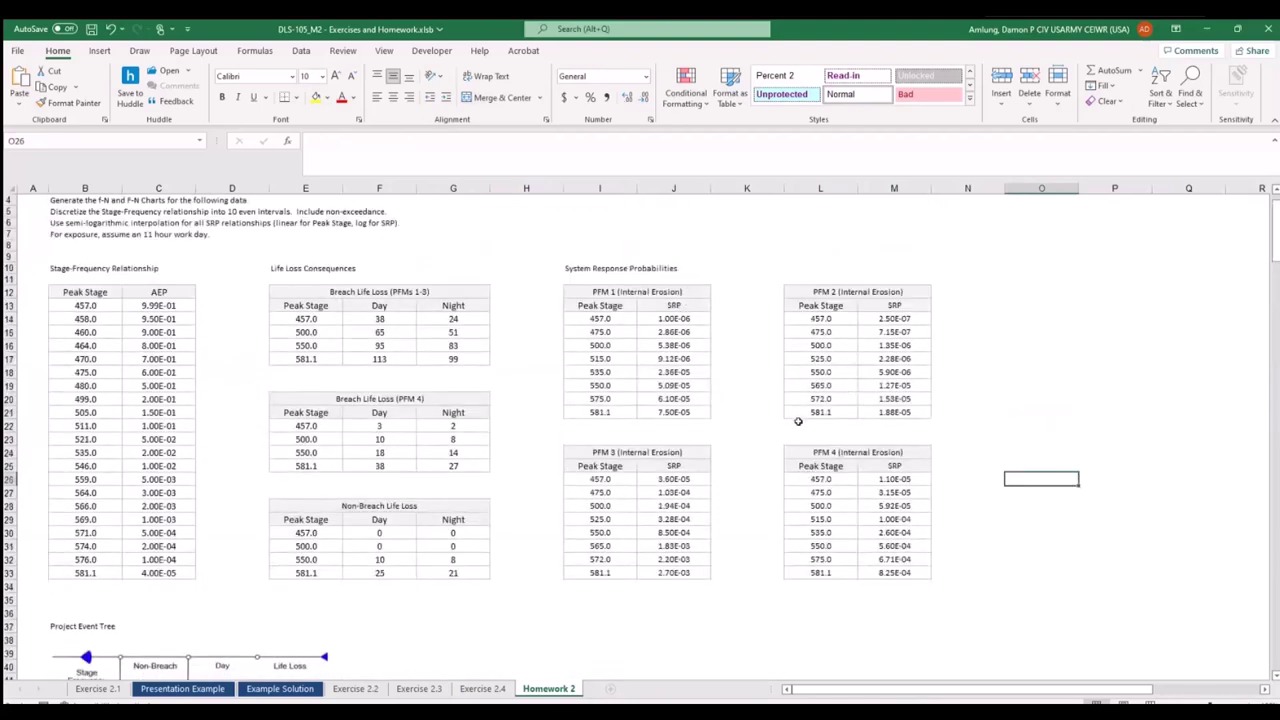
{"action": "scroll", "coordinate": [797, 420], "scroll_direction": "down", "scroll_amount": 1}
{"action": "scroll", "coordinate": [806, 433], "scroll_direction": "down", "scroll_amount": 6}
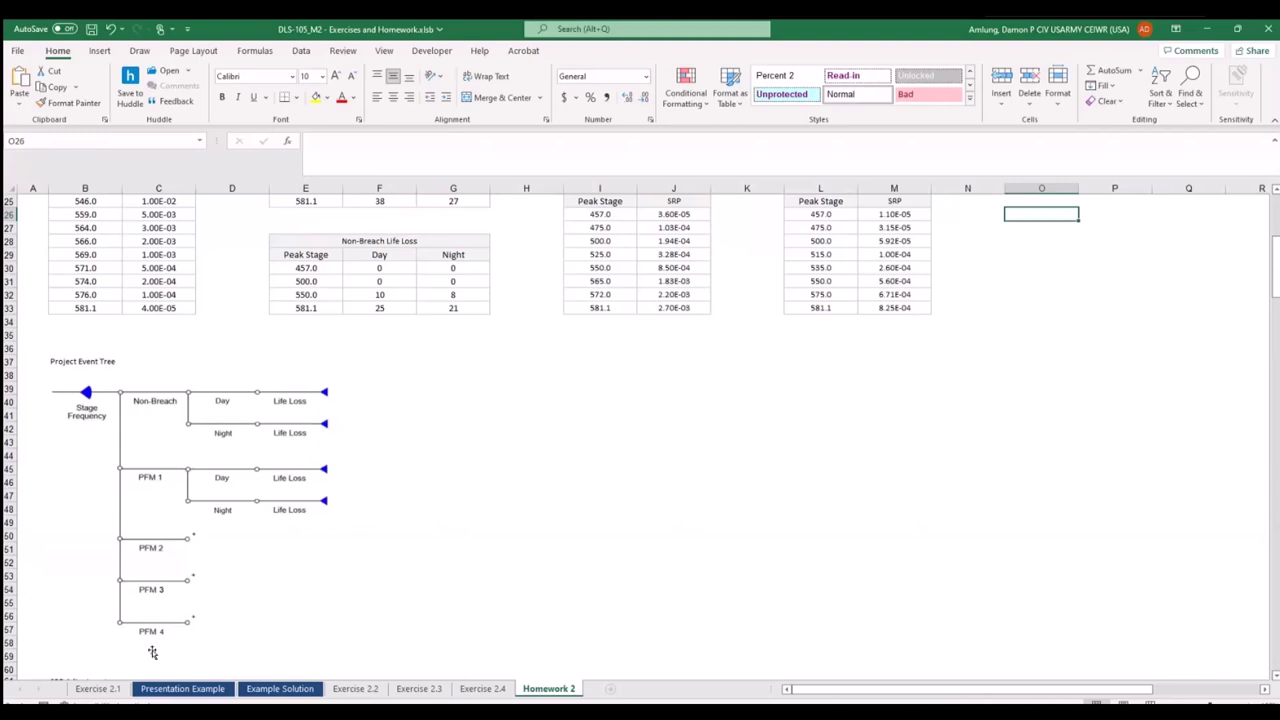
{"action": "scroll", "coordinate": [531, 486], "scroll_direction": "up", "scroll_amount": 5}
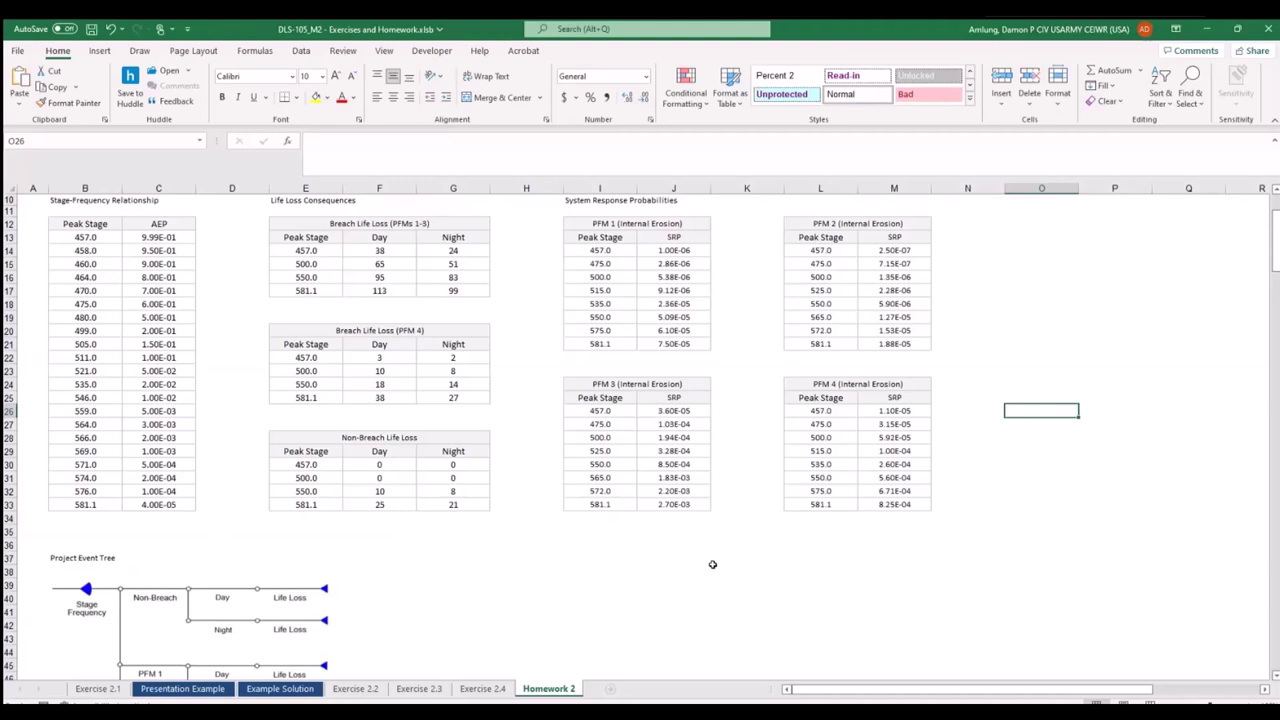
{"action": "scroll", "coordinate": [712, 540], "scroll_direction": "down", "scroll_amount": 14}
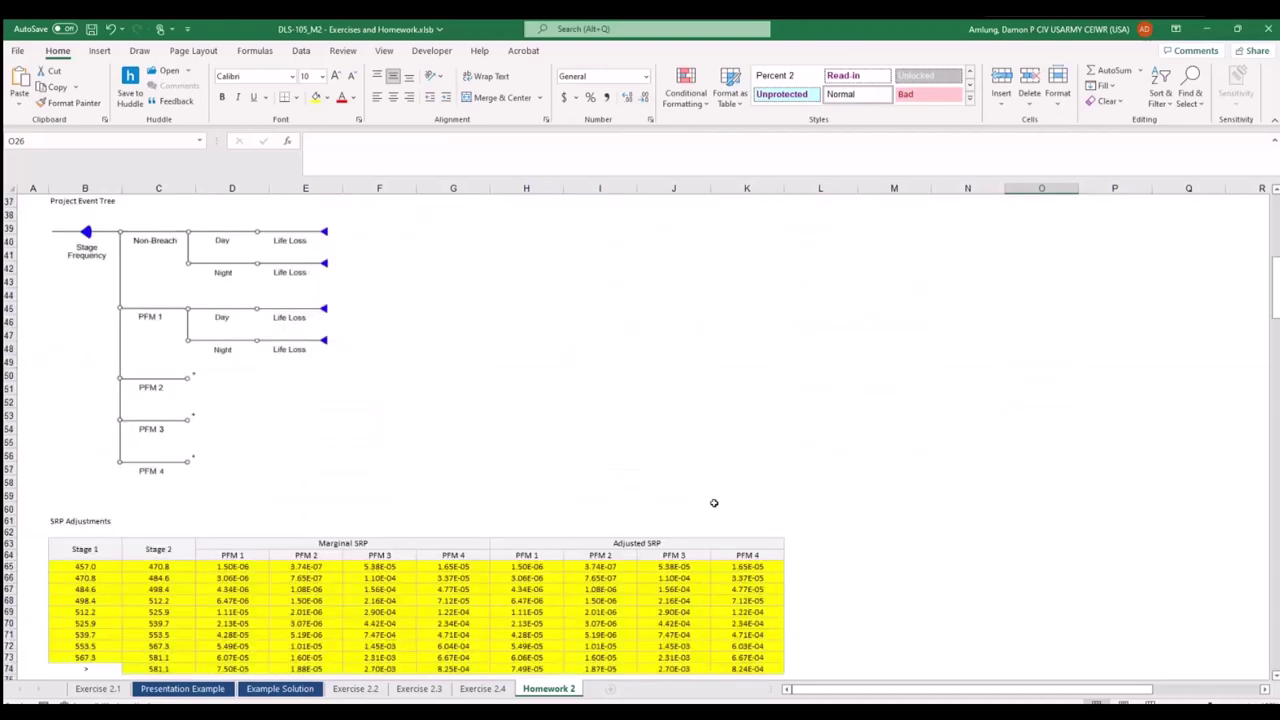
{"action": "scroll", "coordinate": [712, 498], "scroll_direction": "down", "scroll_amount": 2}
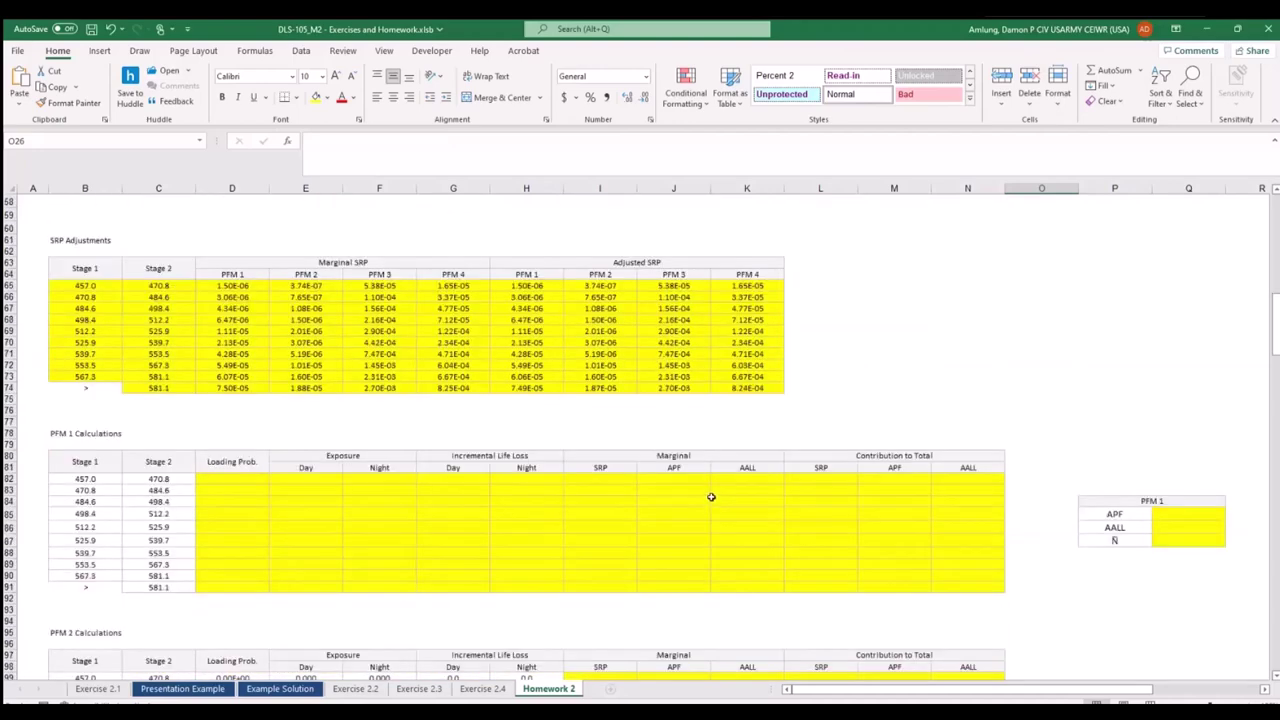
{"action": "scroll", "coordinate": [712, 497], "scroll_direction": "down", "scroll_amount": 2}
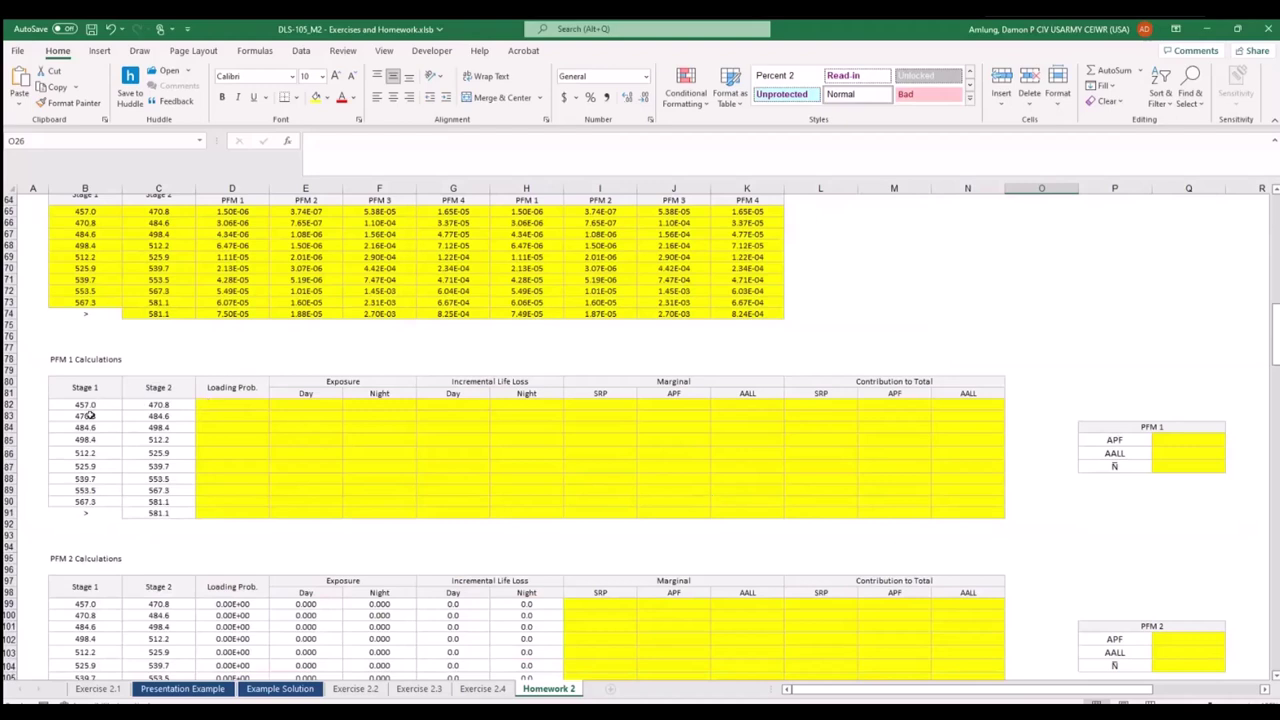
{"action": "scroll", "coordinate": [255, 485], "scroll_direction": "up", "scroll_amount": 1}
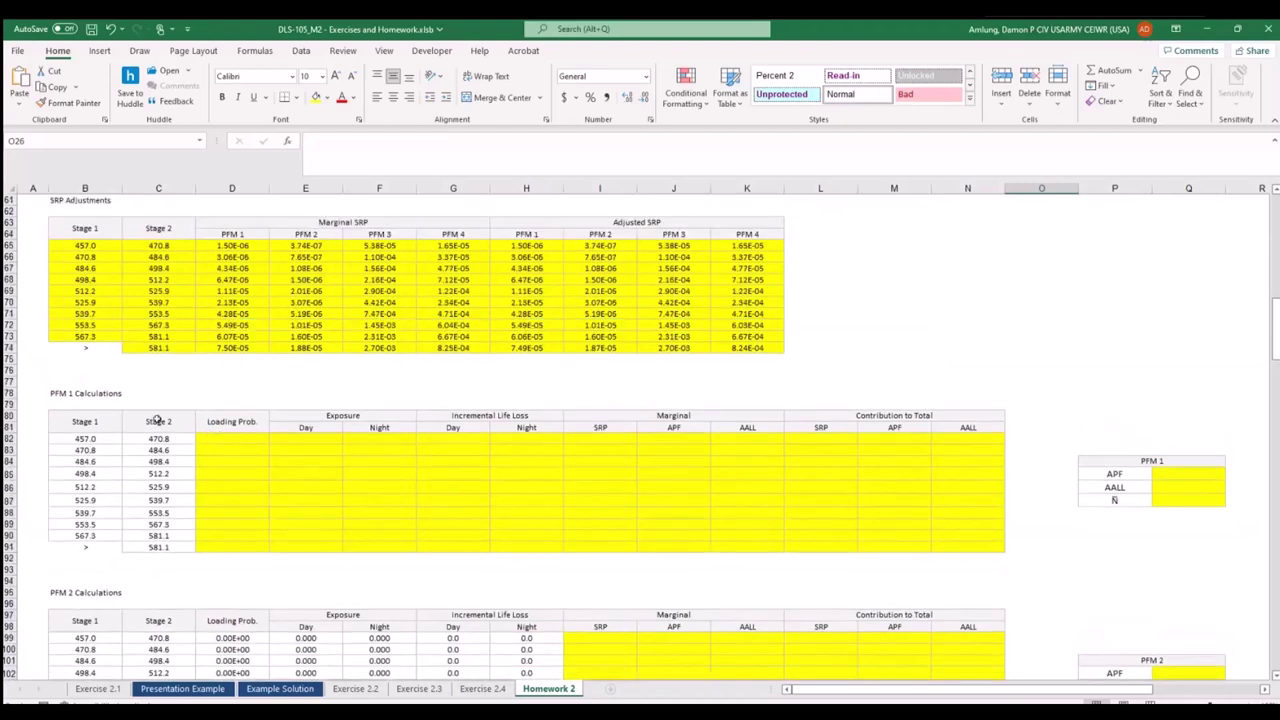
Start the first PFM 1 loading probability formula in D82 as =1-linzint( with stage C82 as the lookup value.
{"action": "scroll", "coordinate": [240, 538], "scroll_direction": "down", "scroll_amount": 1}
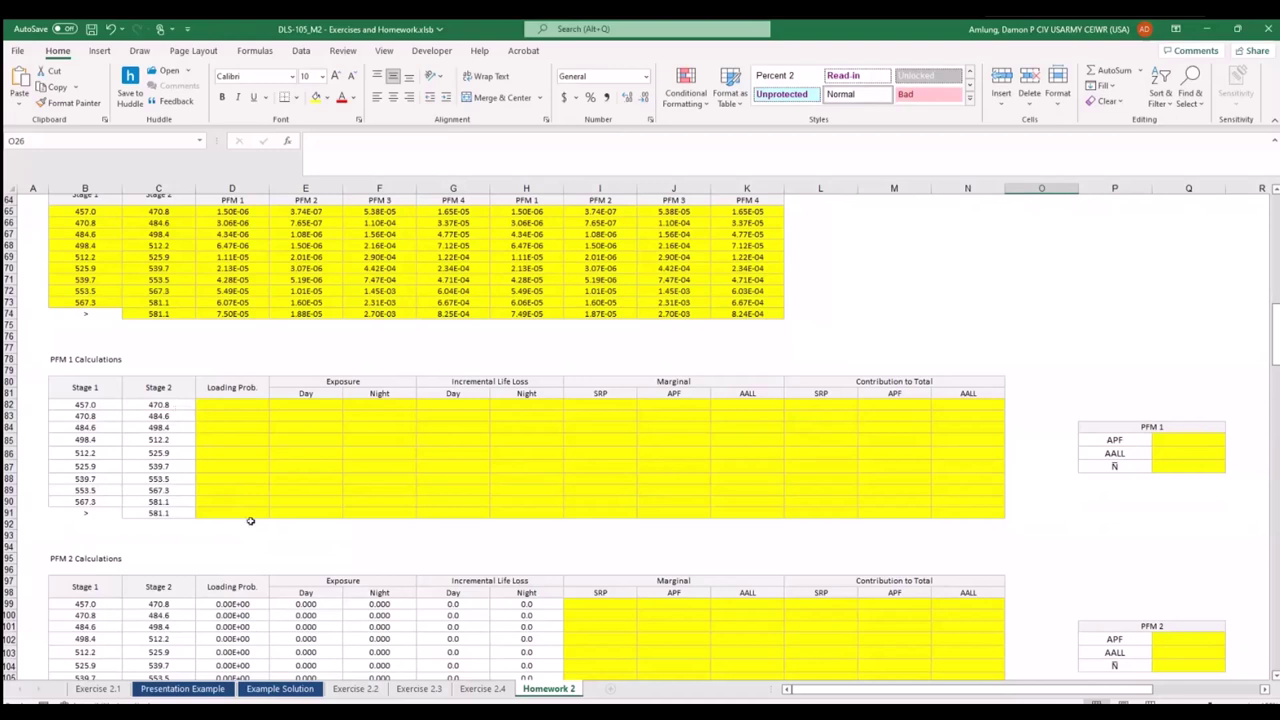
{"action": "left_click", "coordinate": [253, 404]}
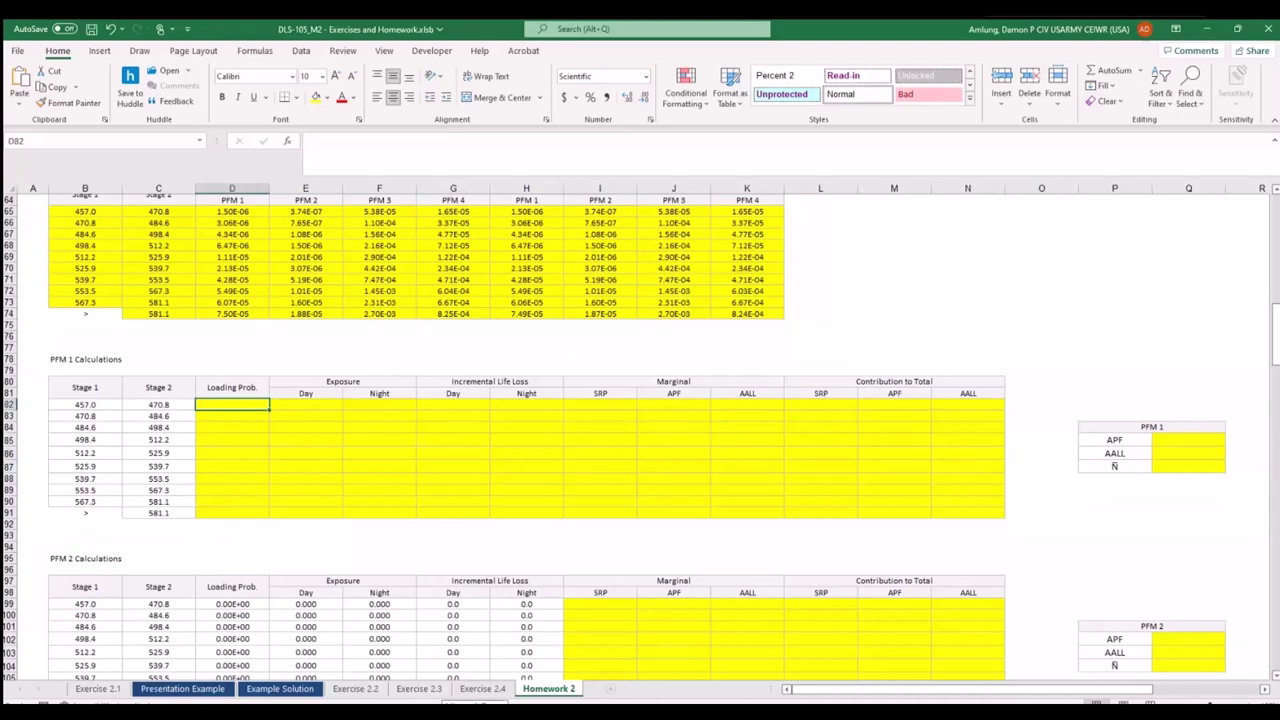
{"action": "left_click", "coordinate": [86, 405]}
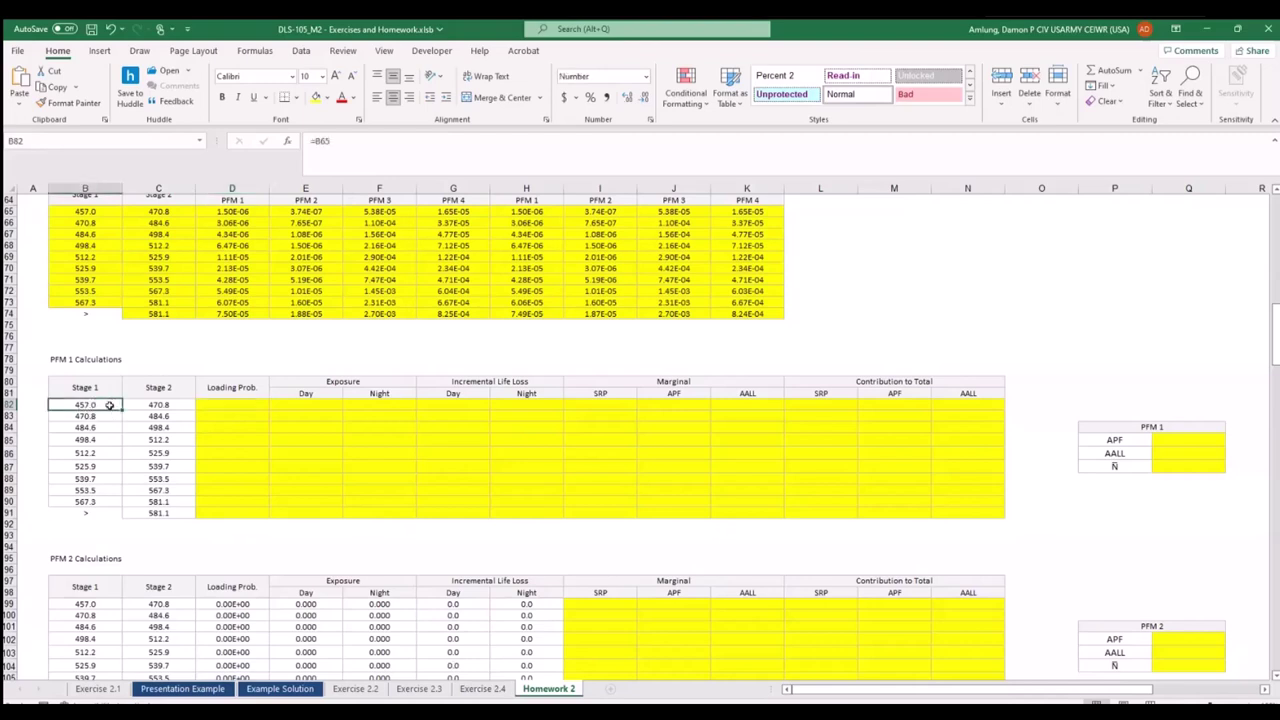
{"action": "left_click", "coordinate": [226, 404]}
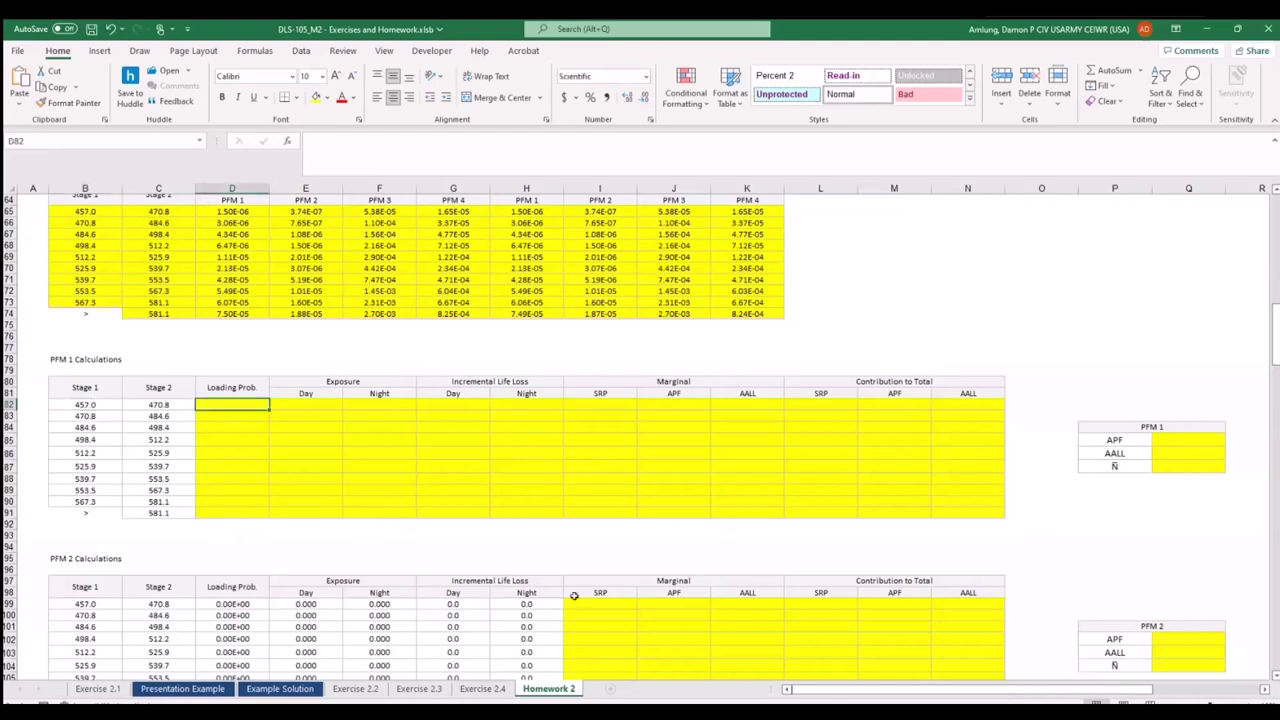
{"action": "type", "text": "=1-"}
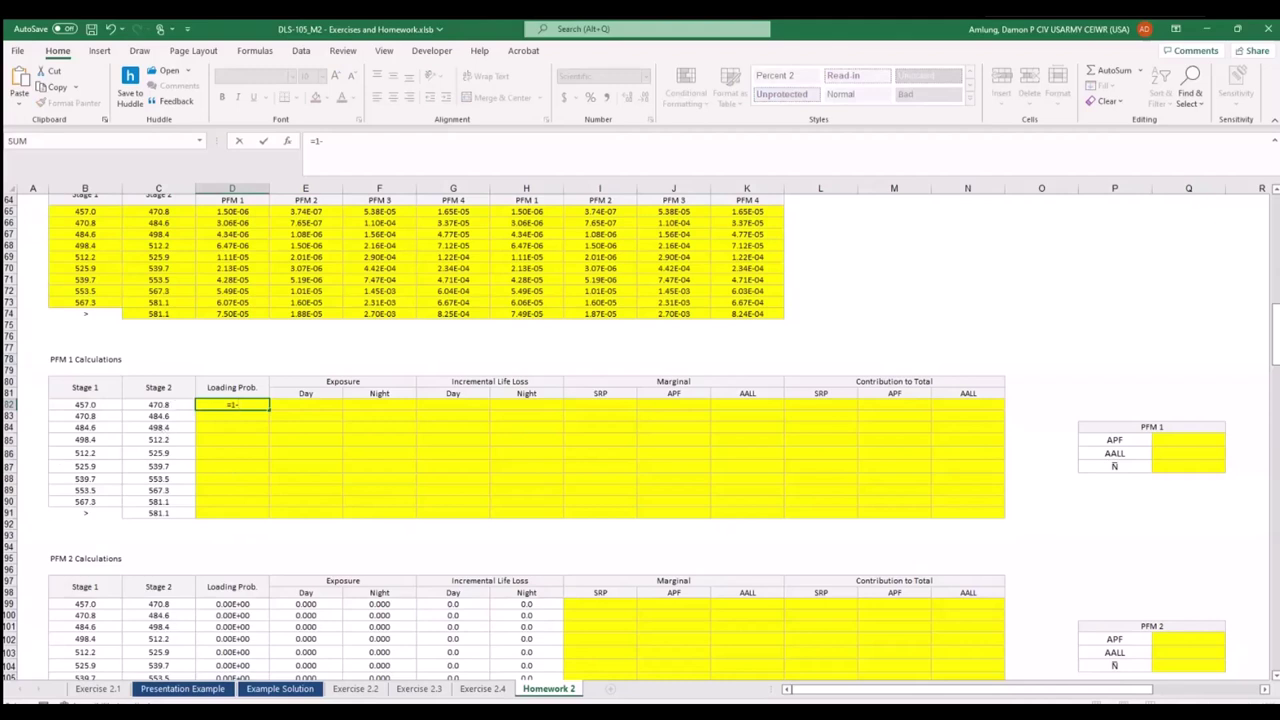
{"action": "type", "text": "l"}
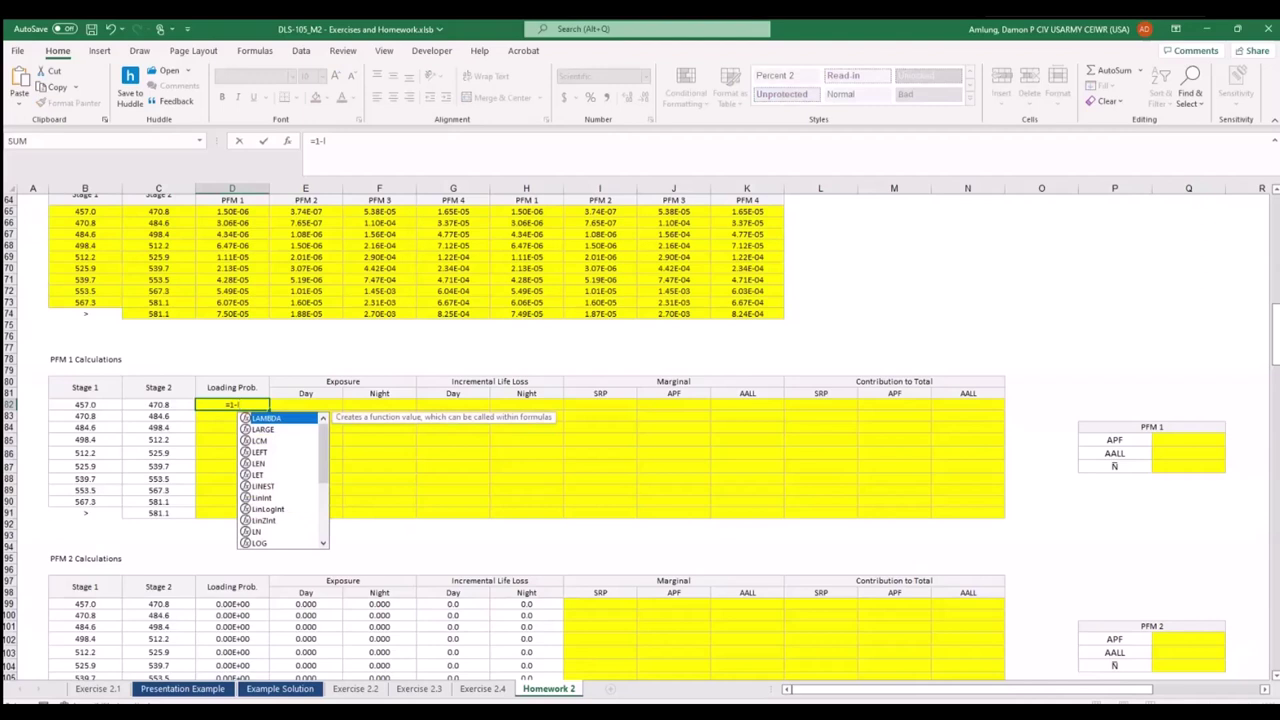
{"action": "type", "text": "inz"}
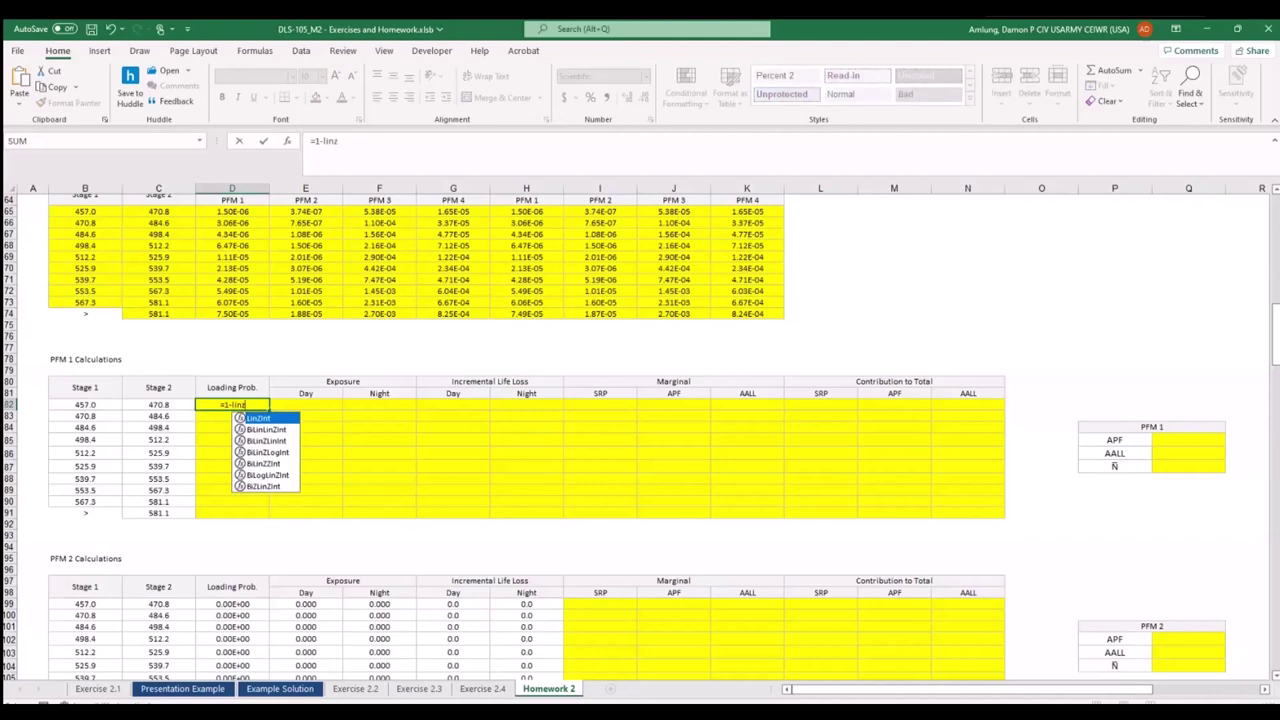
{"action": "type", "text": "int("}
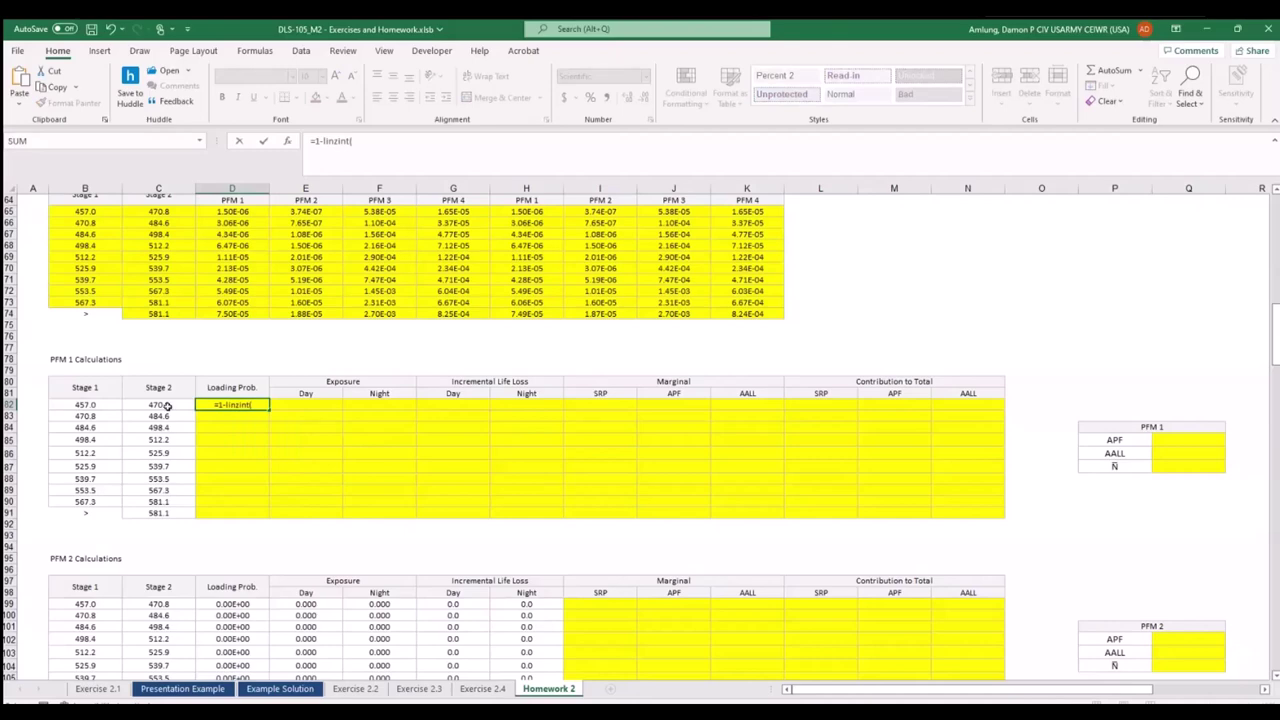
{"action": "left_click", "coordinate": [166, 405]}
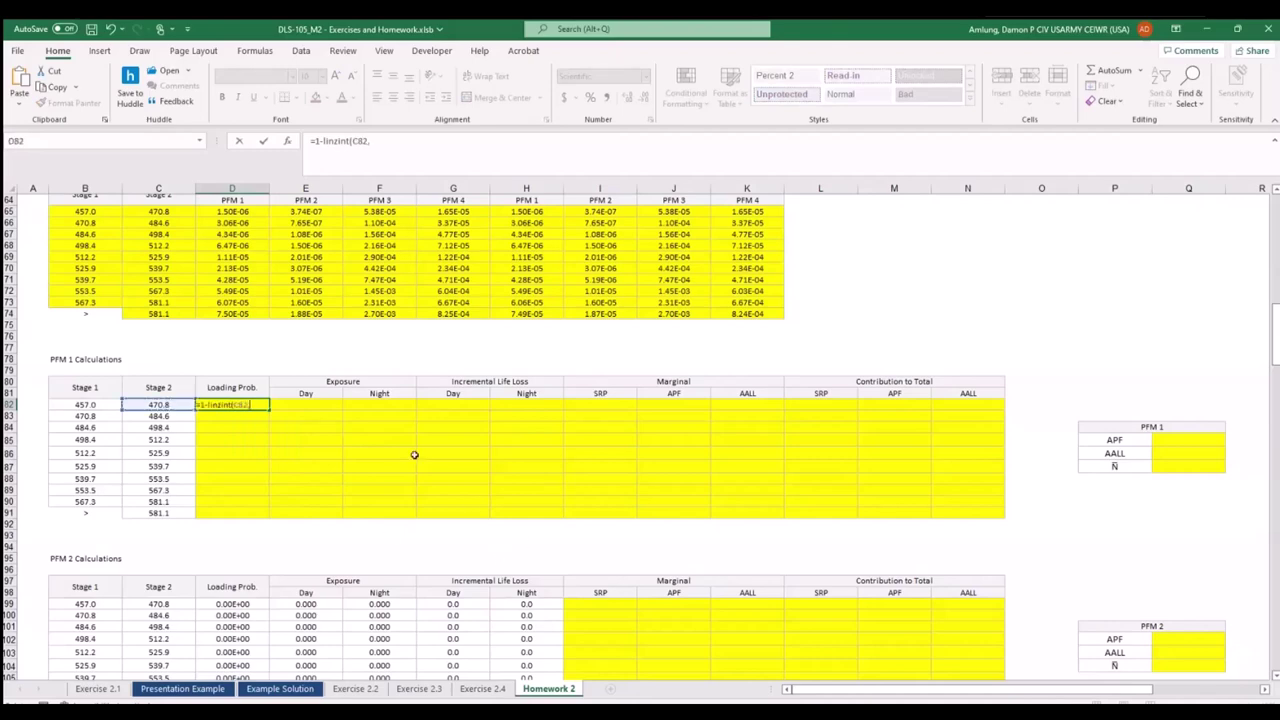
Complete the D82 formula with the peak stages $B$13:$B$33, the AEPs $C$13:$C$33 and the arguments 1,0.
{"action": "type", "text": ","}
{"action": "scroll", "coordinate": [414, 455], "scroll_direction": "up", "scroll_amount": 18}
{"action": "left_click_drag", "start_coordinate": [85, 238], "coordinate": [100, 506]}
{"action": "key", "text": "F4"}
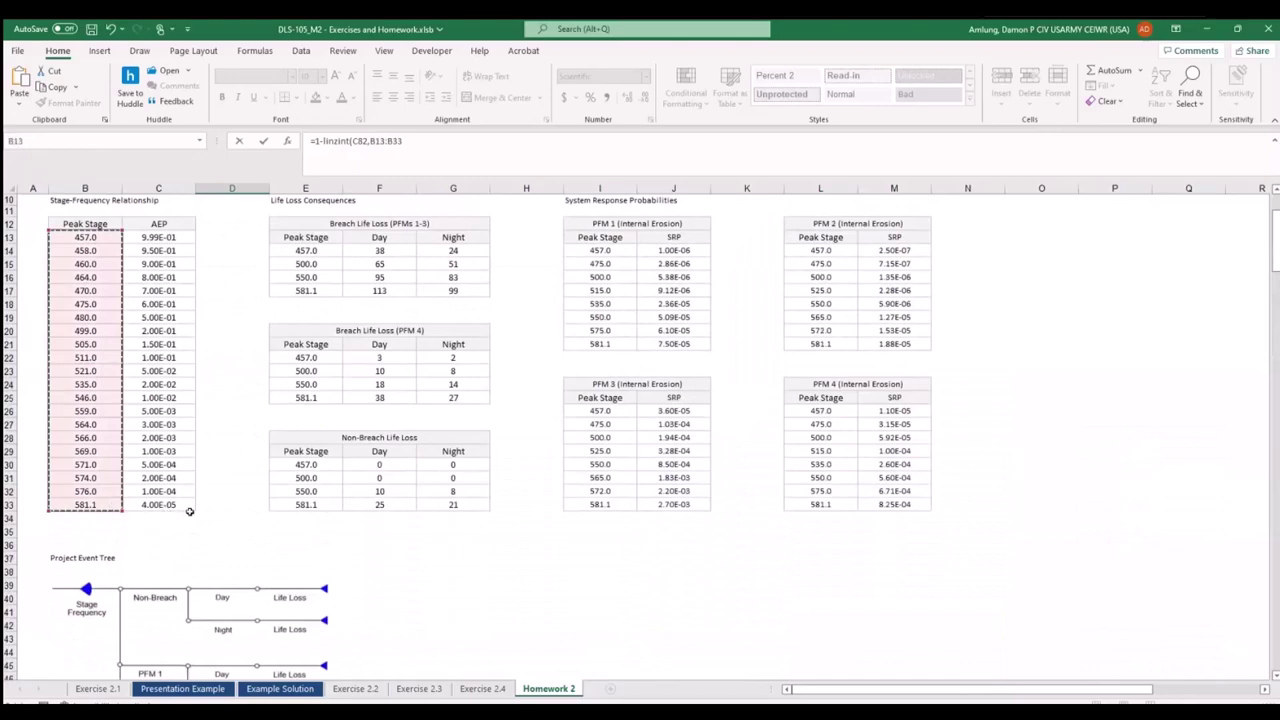
{"action": "scroll", "coordinate": [200, 504], "scroll_direction": "down", "scroll_amount": 17}
{"action": "scroll", "coordinate": [270, 470], "scroll_direction": "up", "scroll_amount": 6}
{"action": "scroll", "coordinate": [270, 470], "scroll_direction": "up", "scroll_amount": 12}
{"action": "type", "text": ","}
{"action": "left_click_drag", "start_coordinate": [163, 271], "coordinate": [184, 532]}
{"action": "key", "text": "F4"}
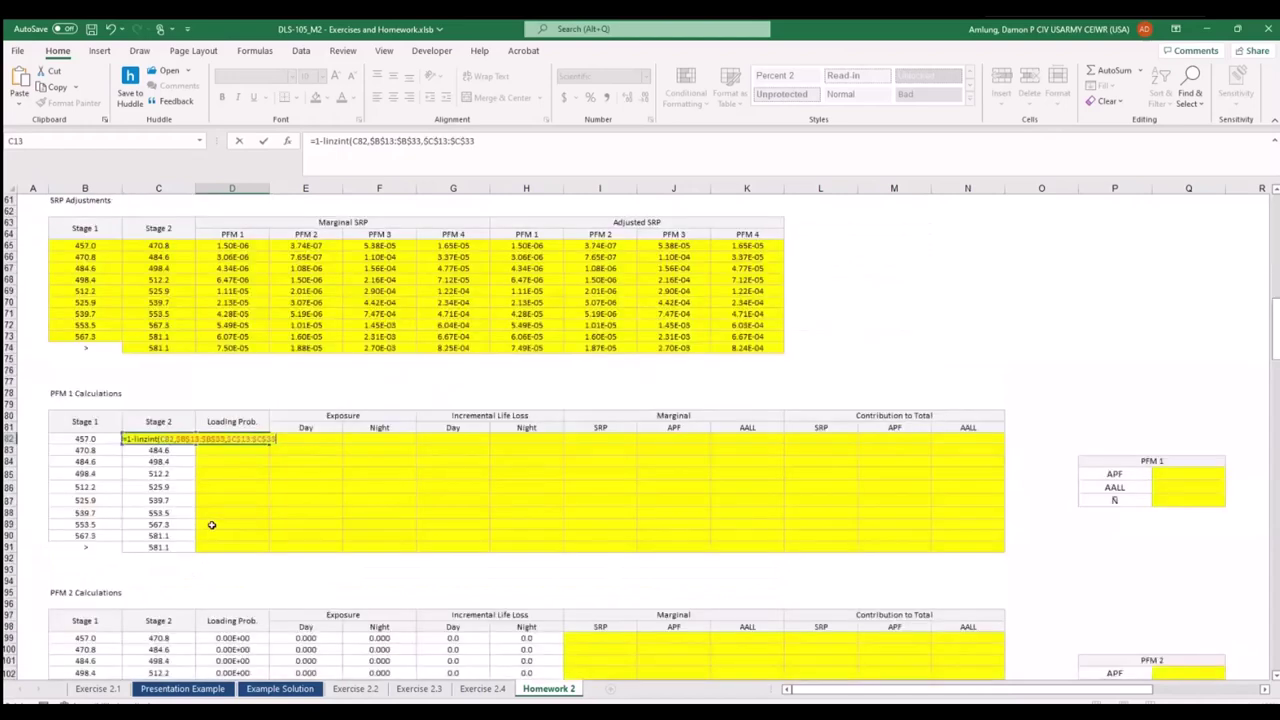
{"action": "type", "text": ",1,0)"}
{"action": "key", "text": "Return"}
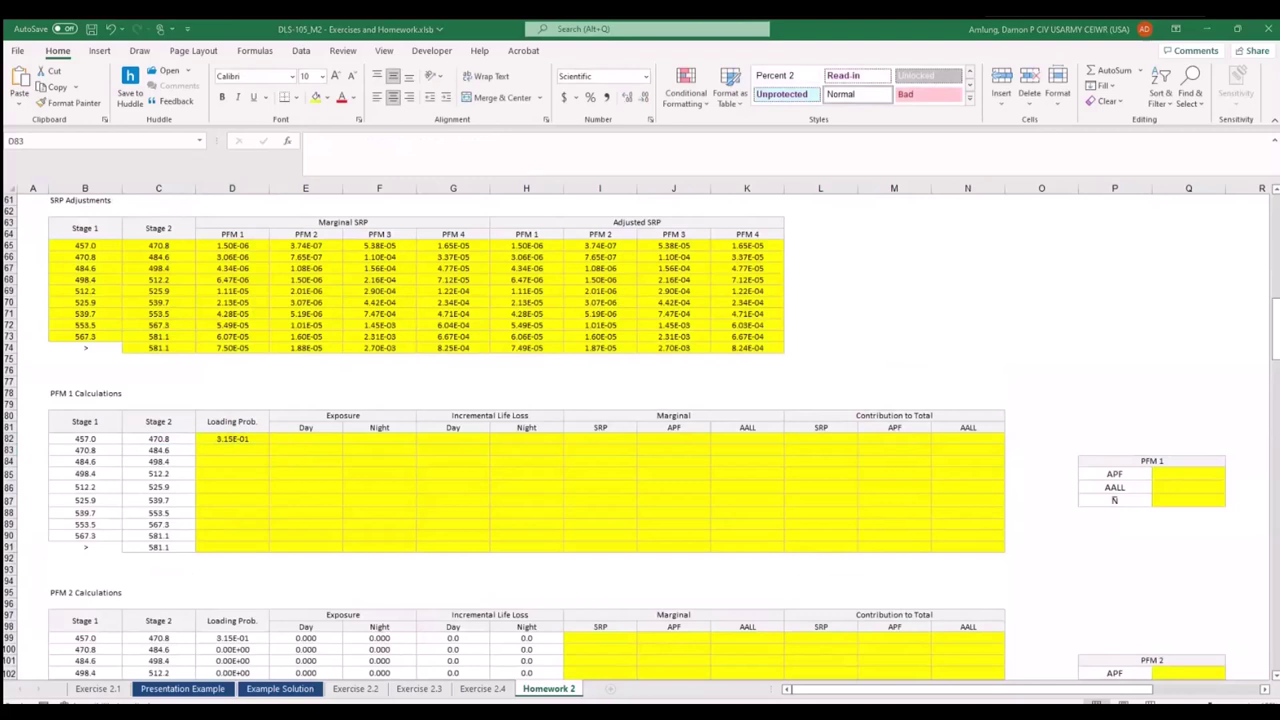
Copy the D82 loading probability formula into D83 so that it looks up stage C83.
{"action": "left_click", "coordinate": [242, 440]}
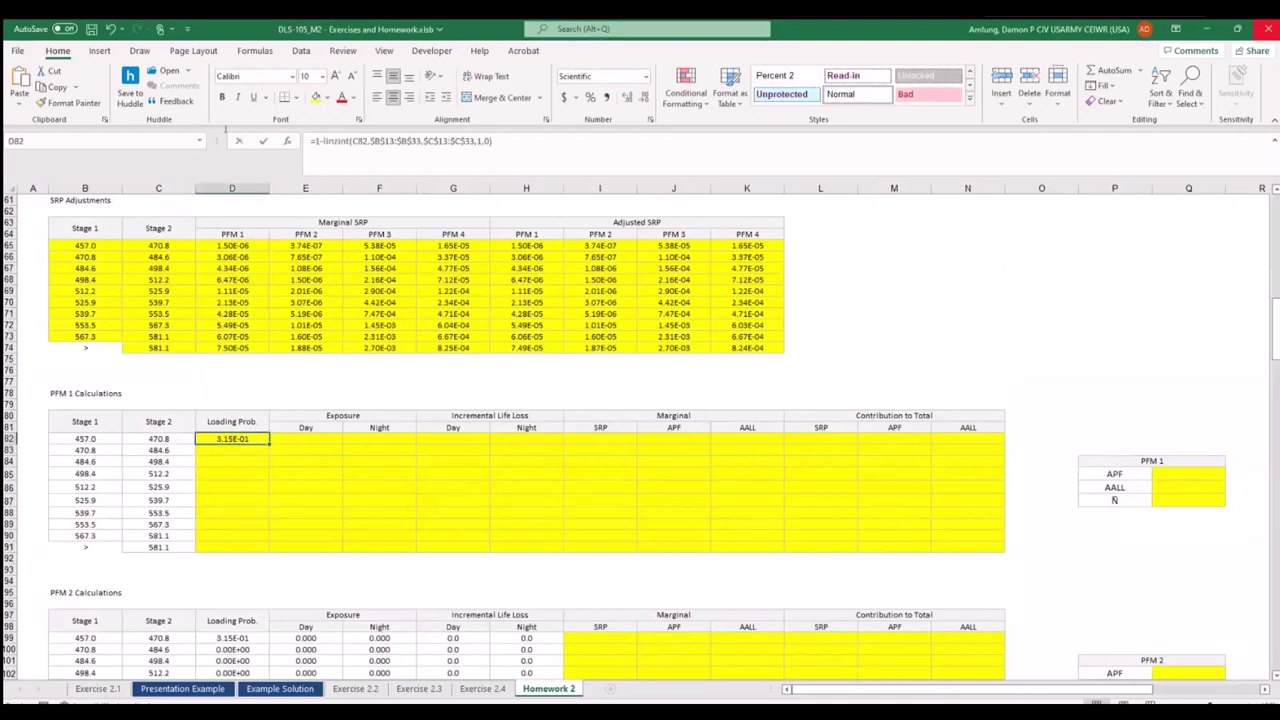
{"action": "key", "text": "F2"}
{"action": "key", "text": "shift+Home"}
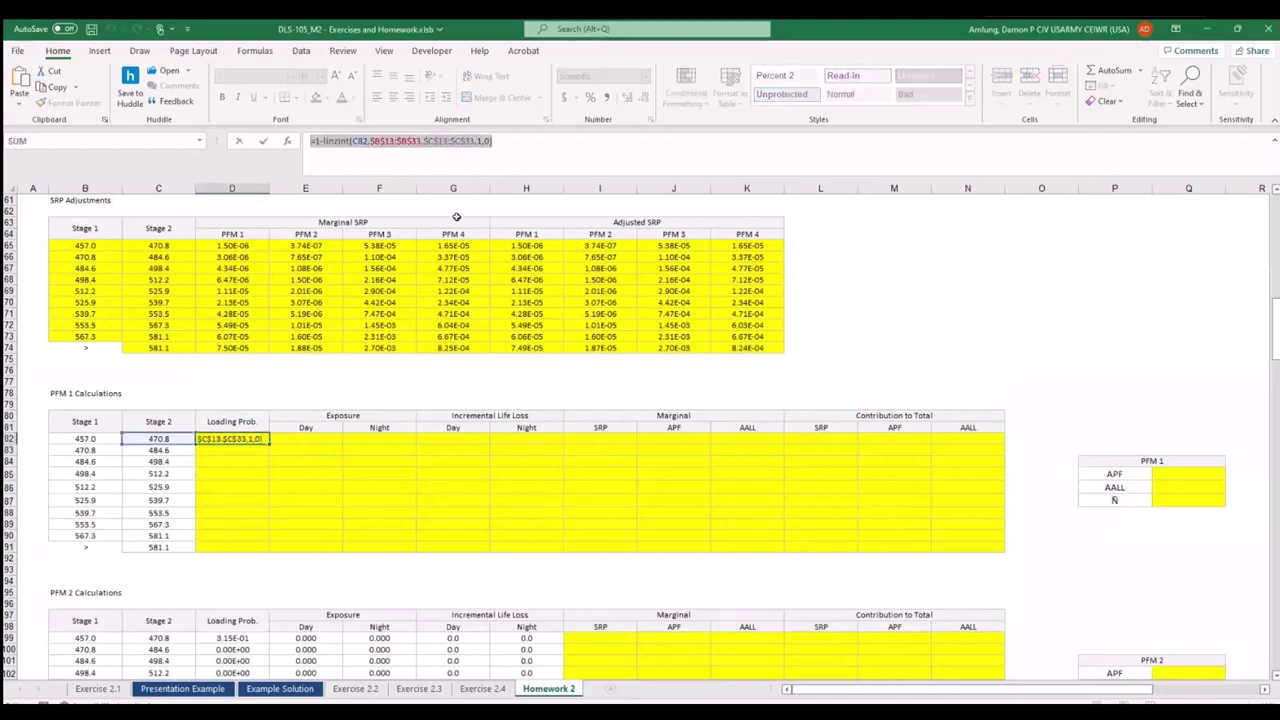
{"action": "key", "text": "Escape"}
{"action": "left_click", "coordinate": [239, 455]}
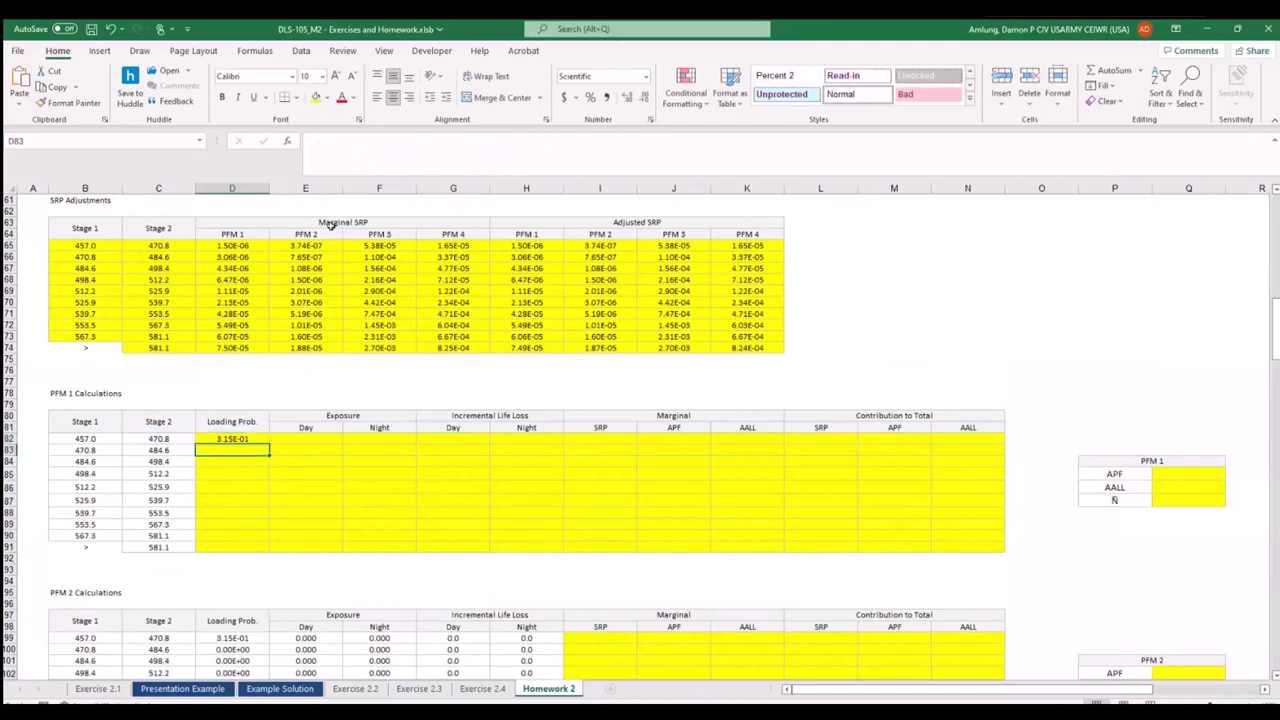
{"action": "key", "text": "F2"}
{"action": "key", "text": "Escape"}
{"action": "type", "text": "=1-linzint(C83,$B$13:$B$33,$C$13:$C$33,1,0)"}
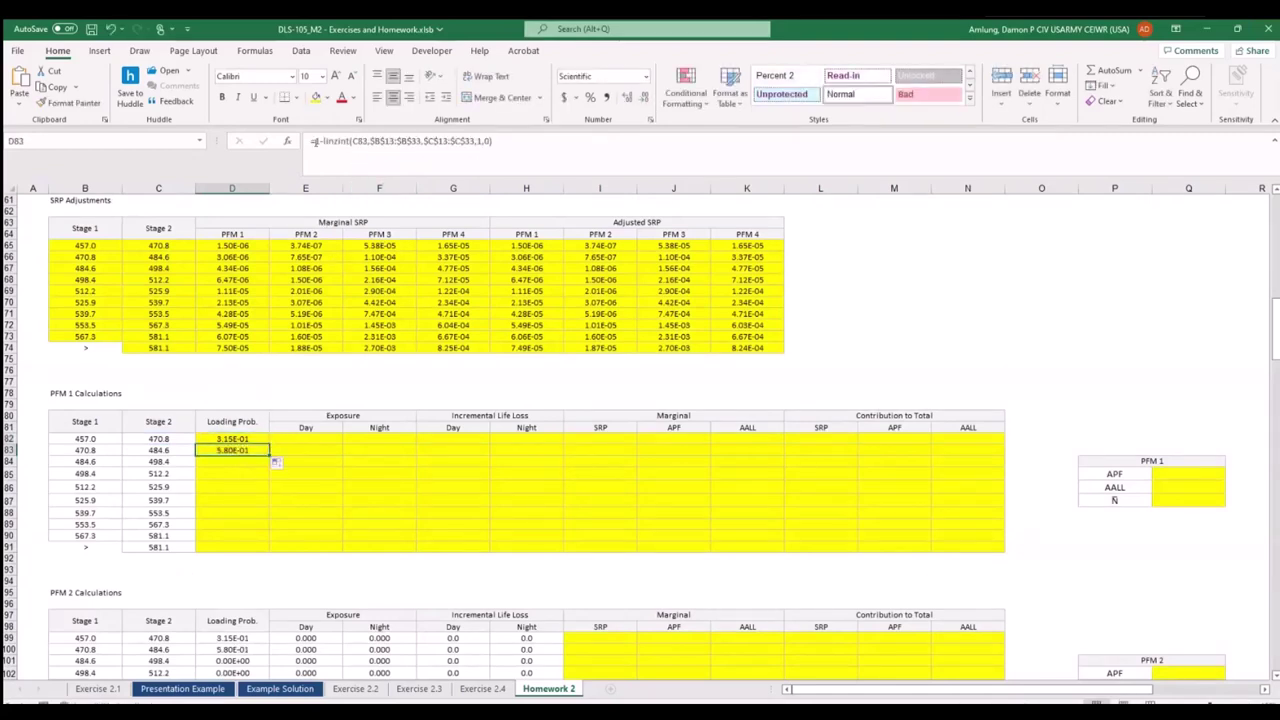
Replace the leading 1 in the D83 formula with a linzint function that looks up Stage 1 in B83.
{"action": "key", "text": "F2"}
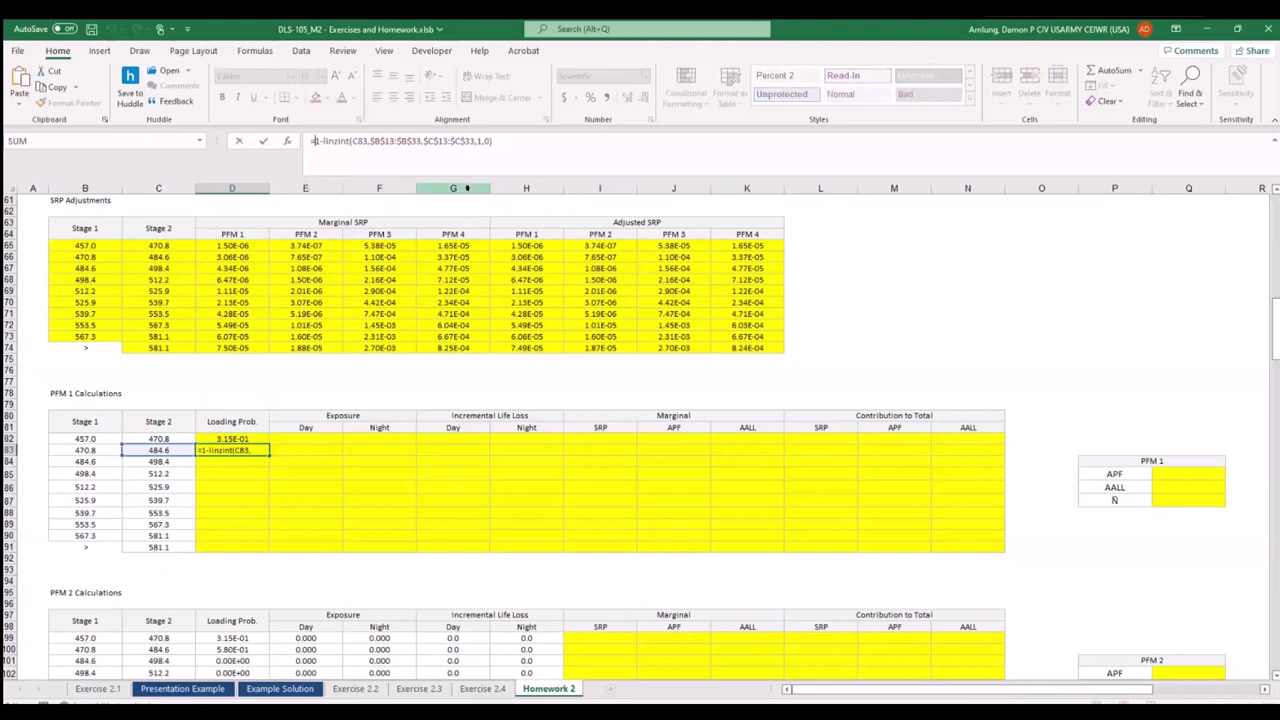
{"action": "key", "text": "Delete"}
{"action": "key", "text": "Delete"}
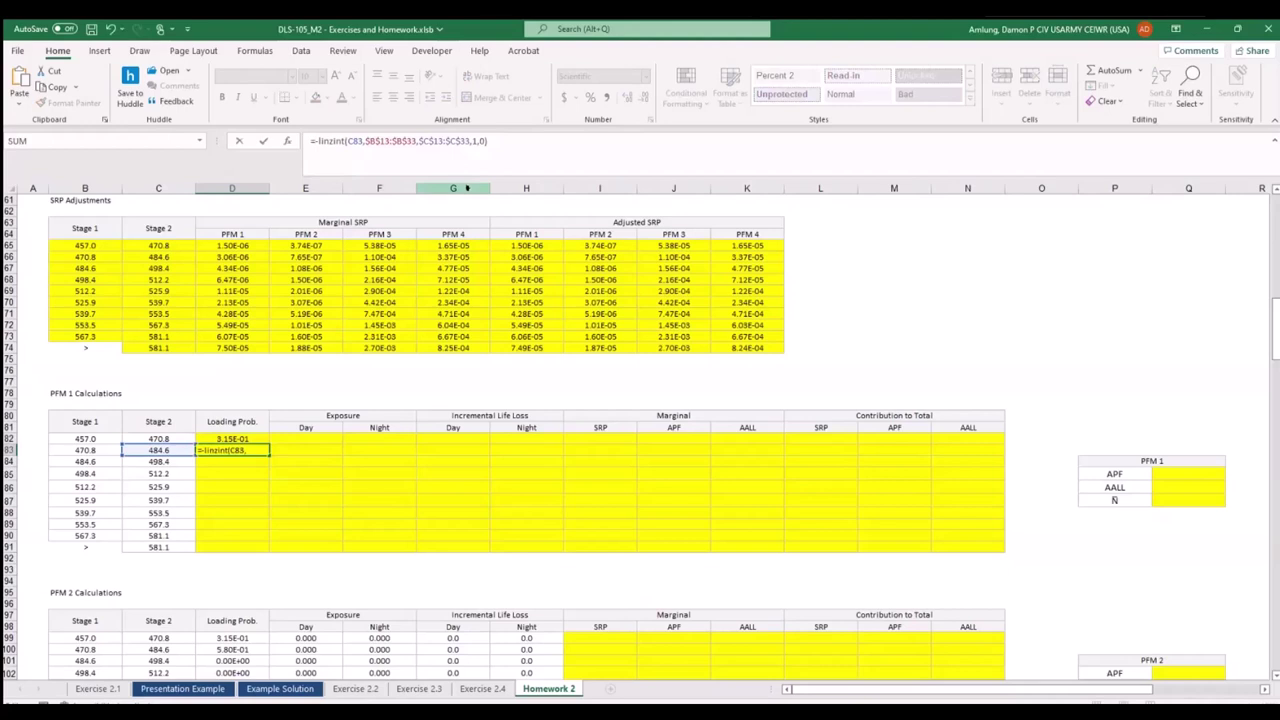
{"action": "type", "text": "linzint("}
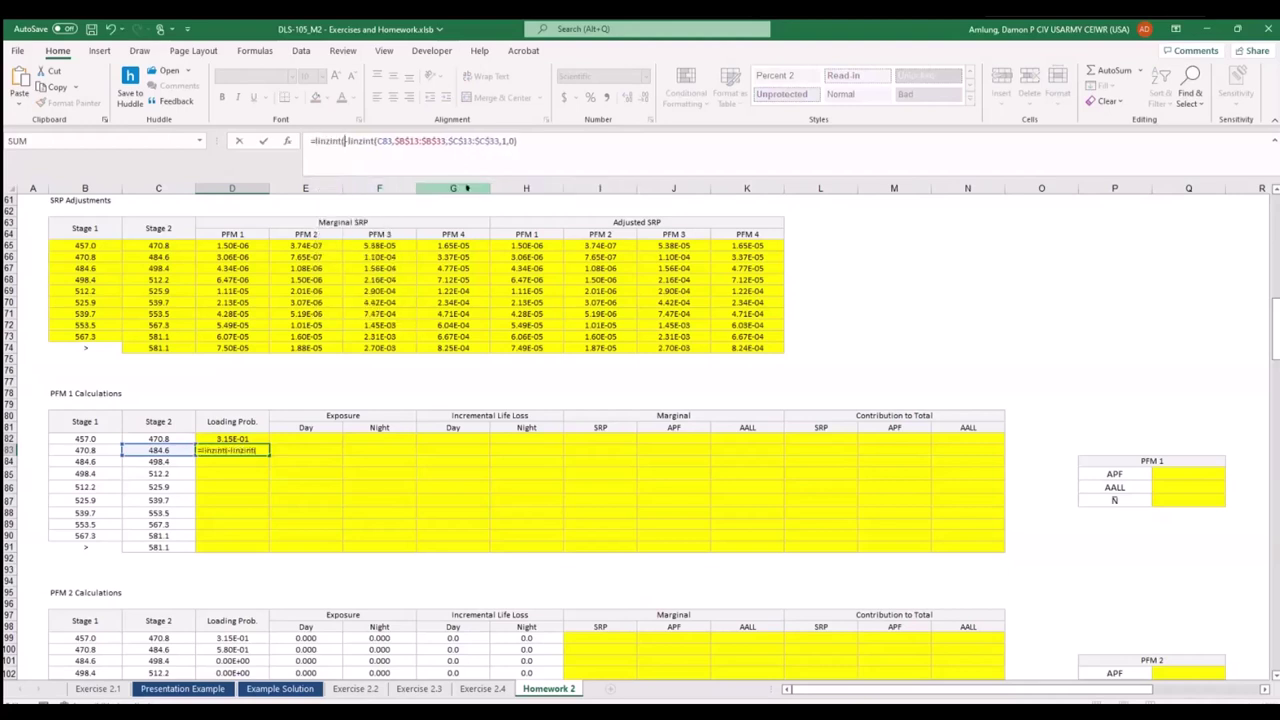
{"action": "left_click", "coordinate": [85, 450]}
{"action": "type", "text": ",-"}
Complete the first linzint in D83 with the ranges $B$13:$B$33 and $C$13:$C$33 and the arguments 1,0.
{"action": "scroll", "coordinate": [280, 366], "scroll_direction": "up", "scroll_amount": 7}
{"action": "scroll", "coordinate": [280, 366], "scroll_direction": "up", "scroll_amount": 13}
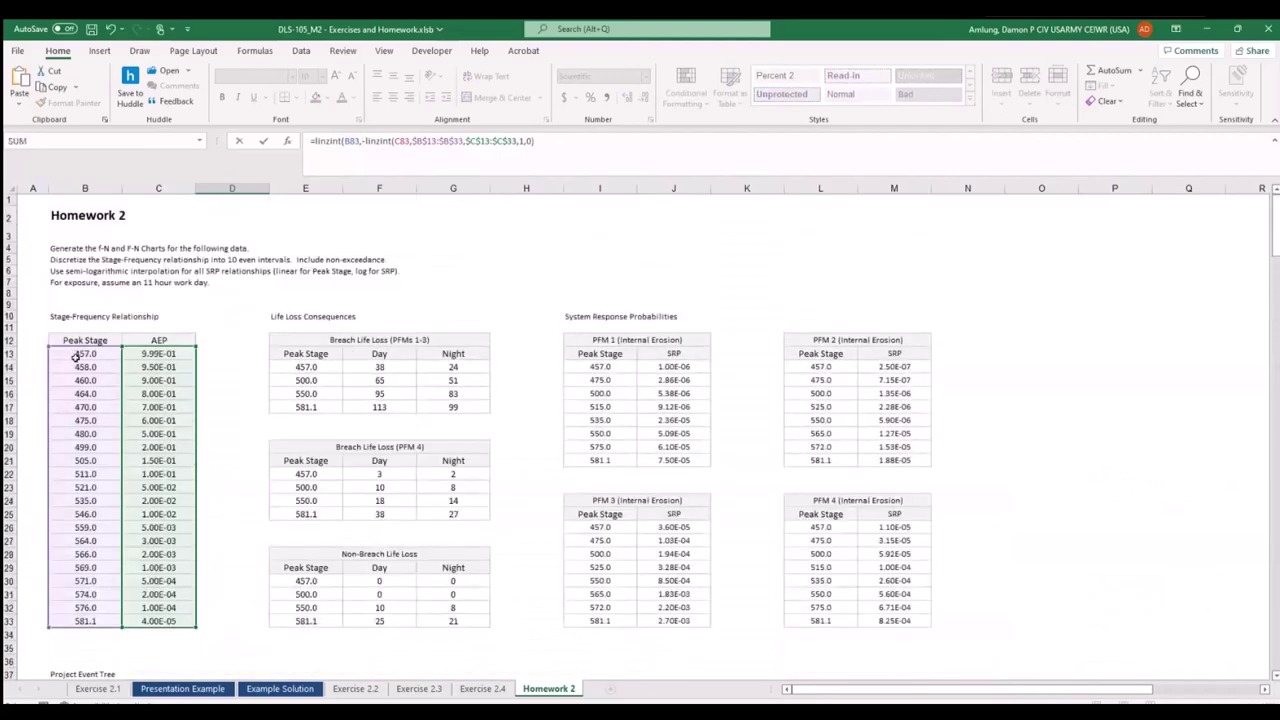
{"action": "left_click_drag", "start_coordinate": [77, 355], "coordinate": [72, 620]}
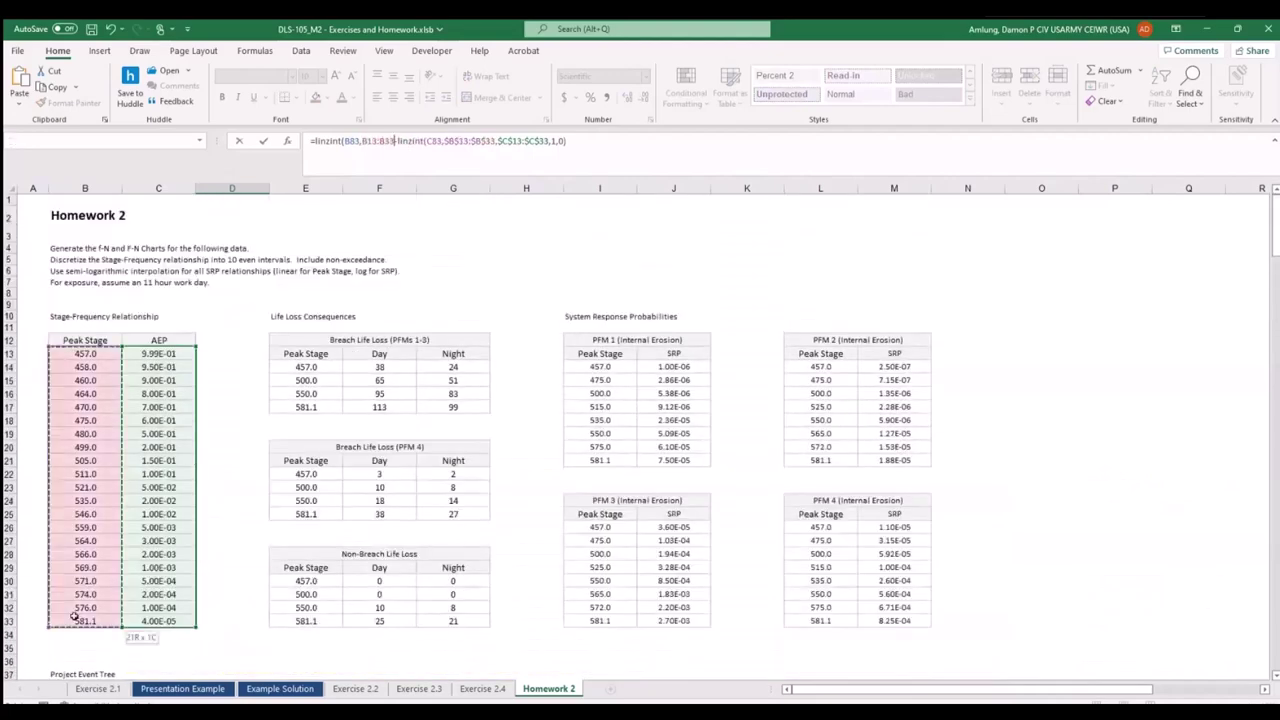
{"action": "key", "text": "F4"}
{"action": "type", "text": ","}
{"action": "scroll", "coordinate": [250, 420], "scroll_direction": "up", "scroll_amount": 17}
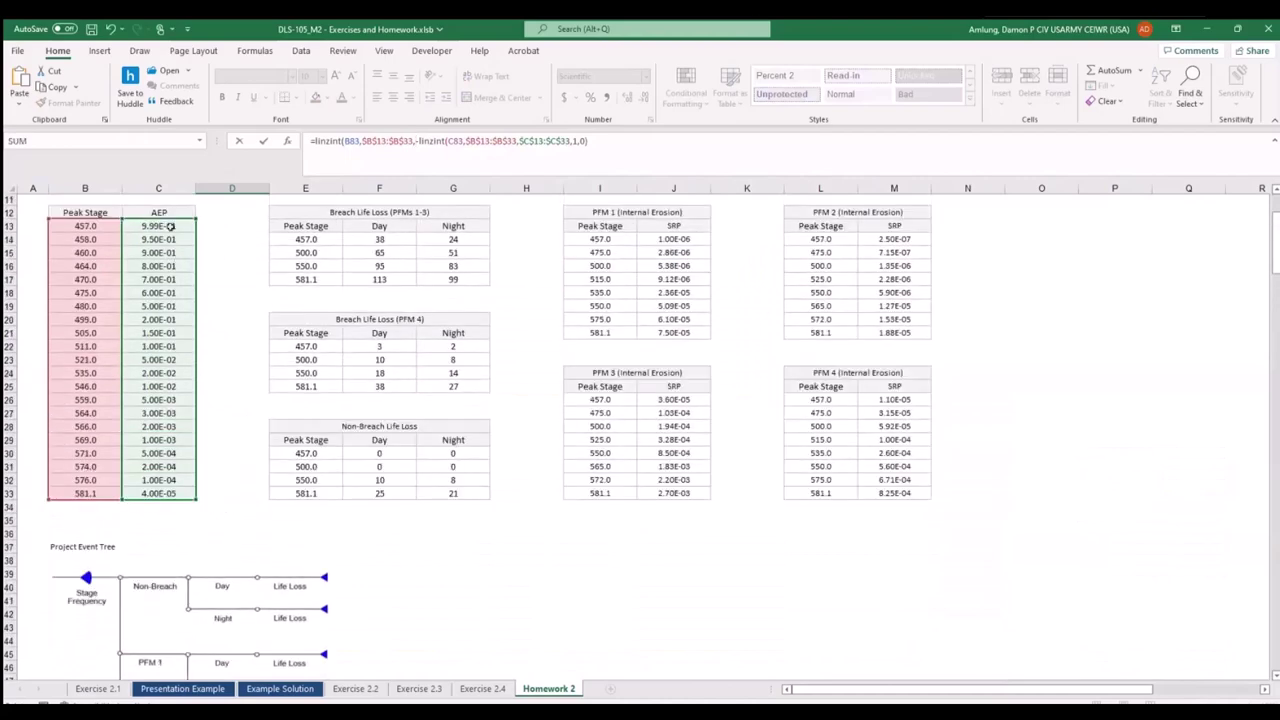
{"action": "left_click_drag", "start_coordinate": [170, 226], "coordinate": [180, 492]}
{"action": "key", "text": "F4"}
{"action": "type", "text": ",1,0)"}
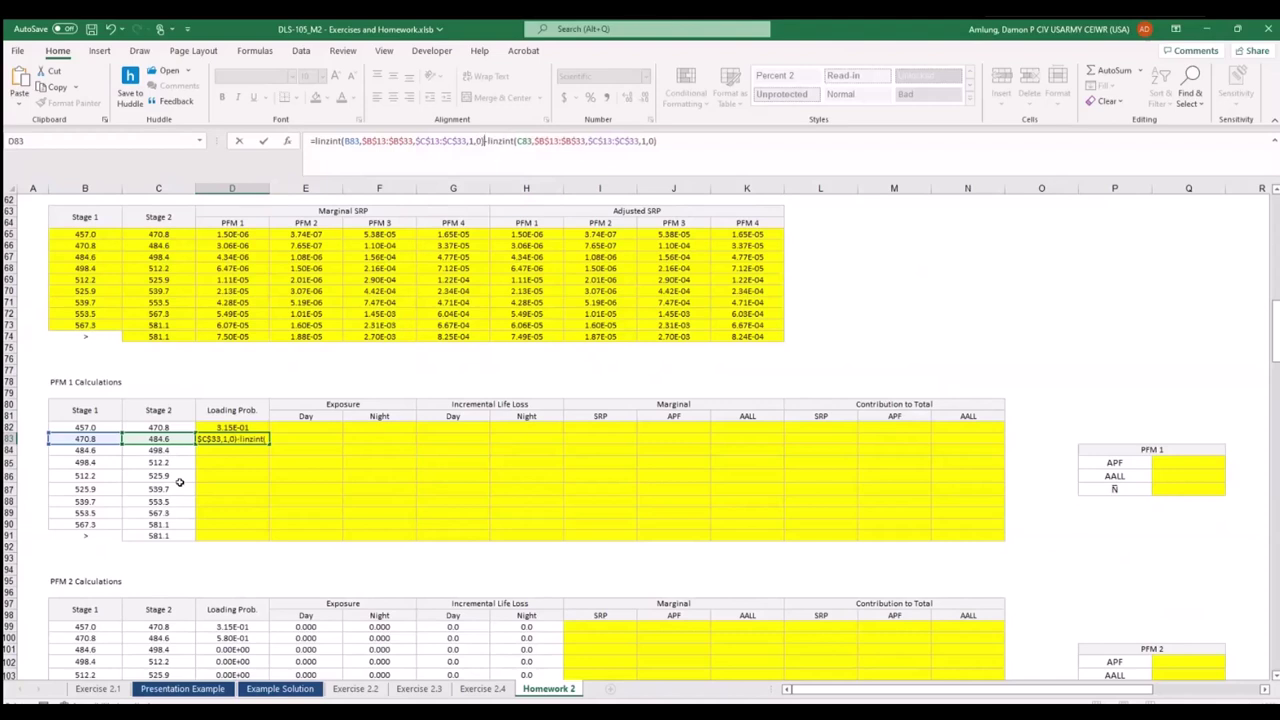
{"action": "key", "text": "Return"}
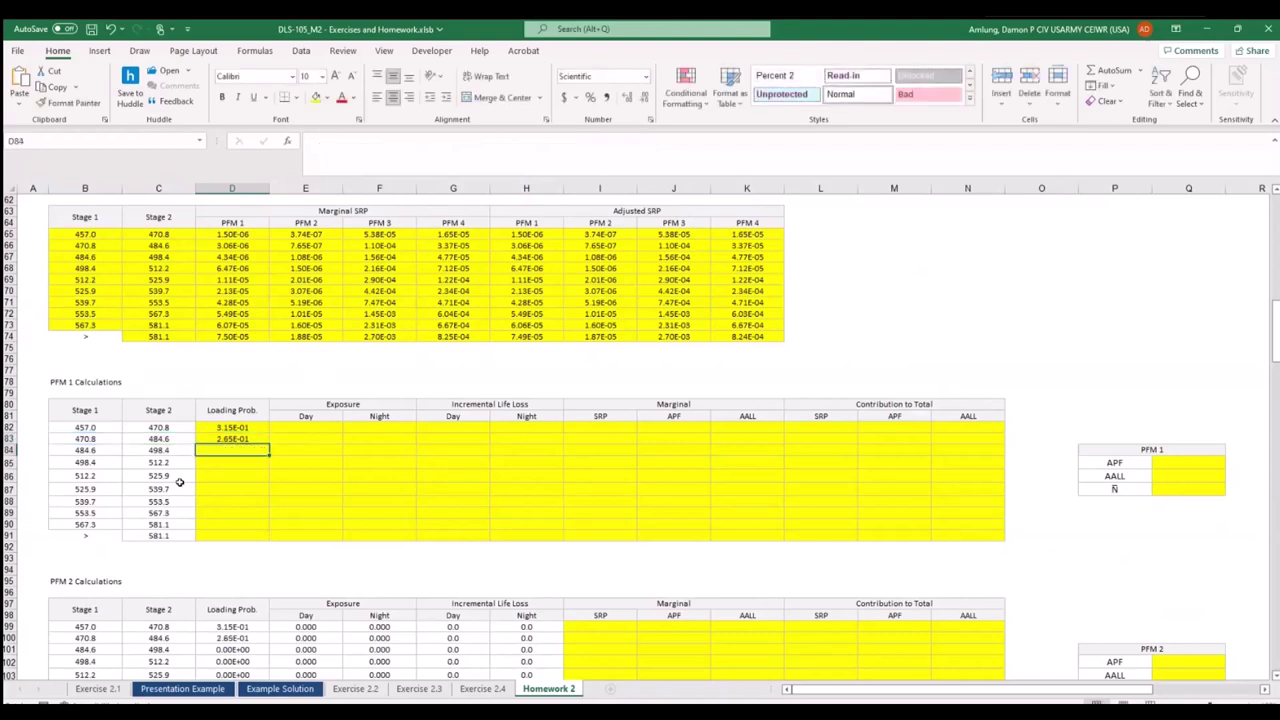
Review the D83 interval formula and fill it down through D90.
{"action": "key", "text": "Up"}
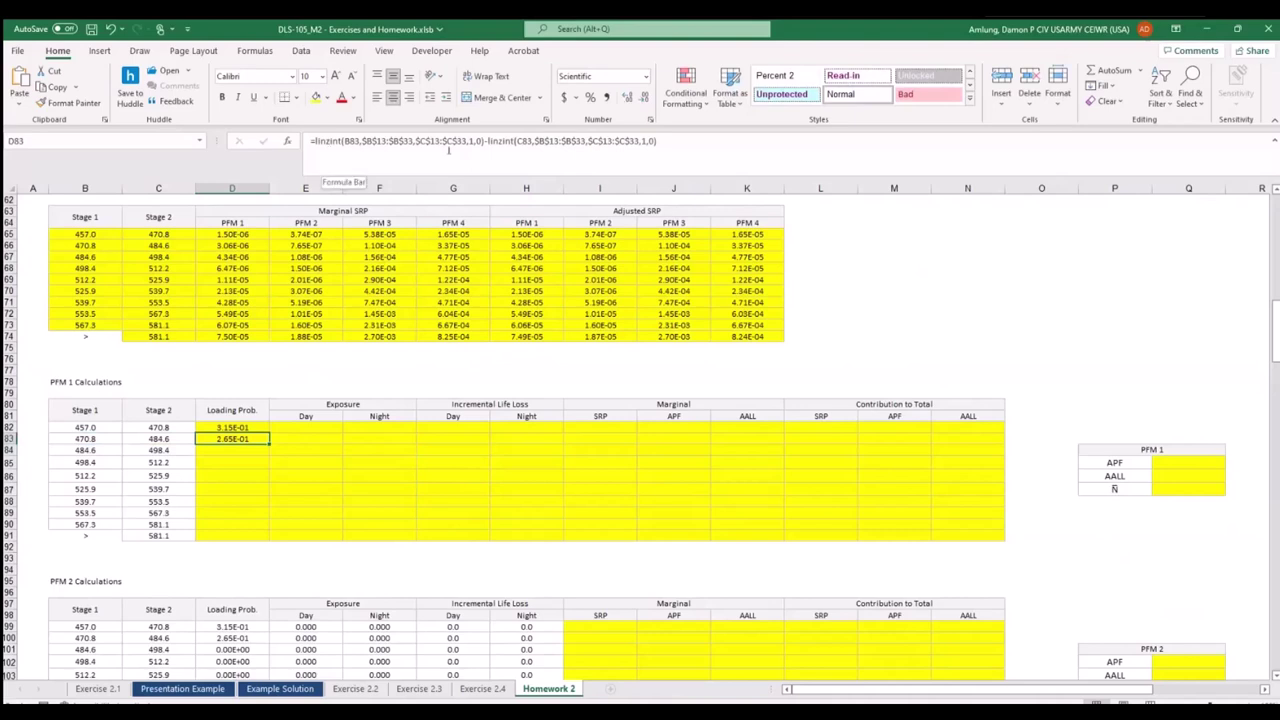
{"action": "left_click", "coordinate": [462, 147]}
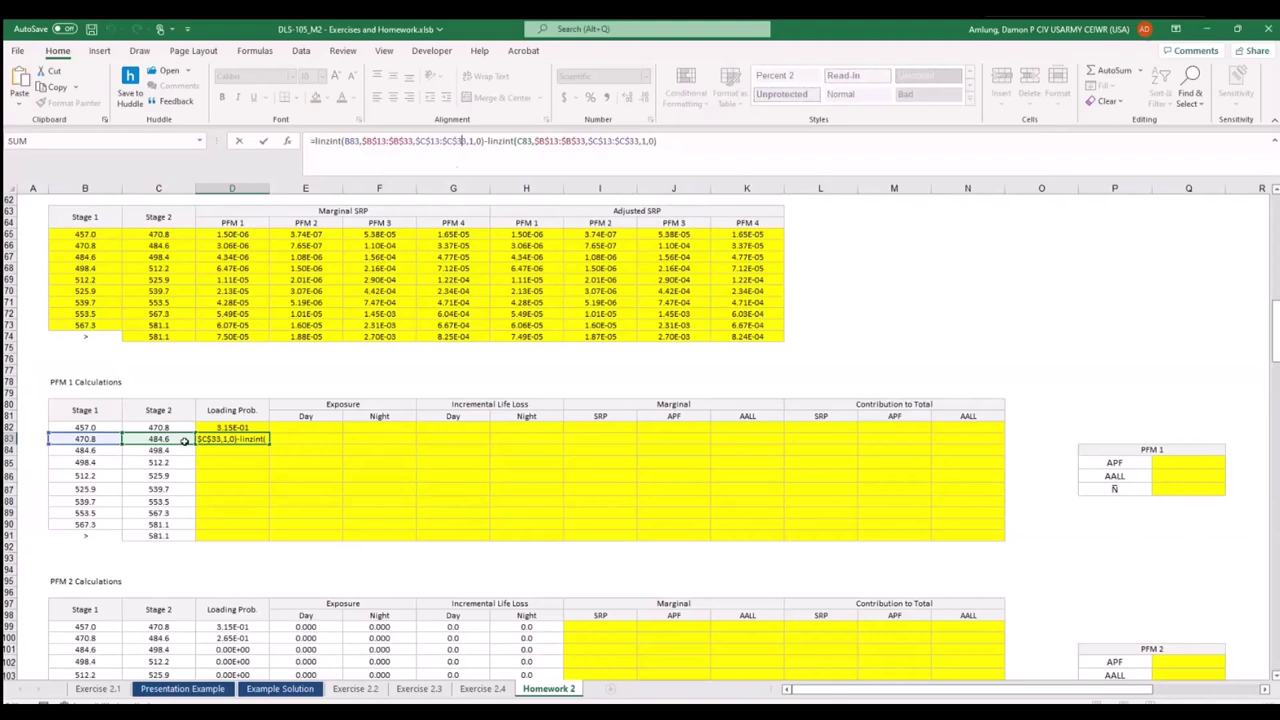
{"action": "key", "text": "ctrl+Return"}
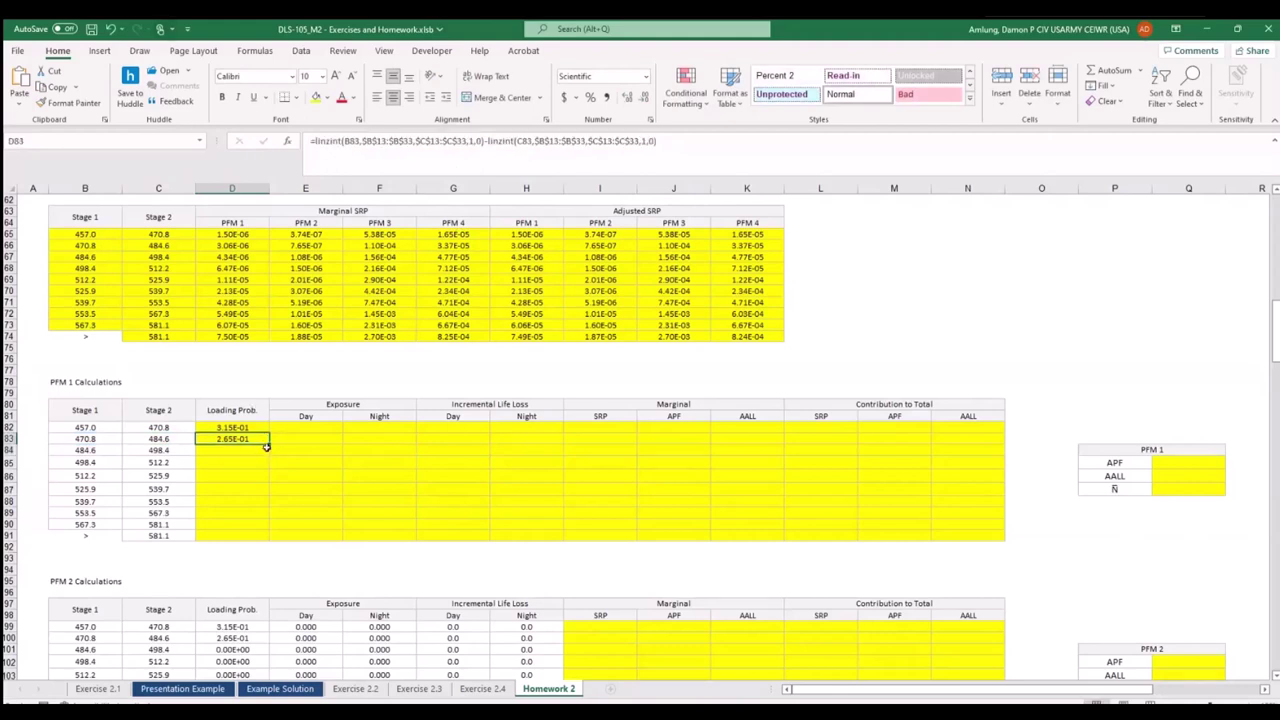
{"action": "left_click_drag", "start_coordinate": [267, 447], "coordinate": [284, 533]}
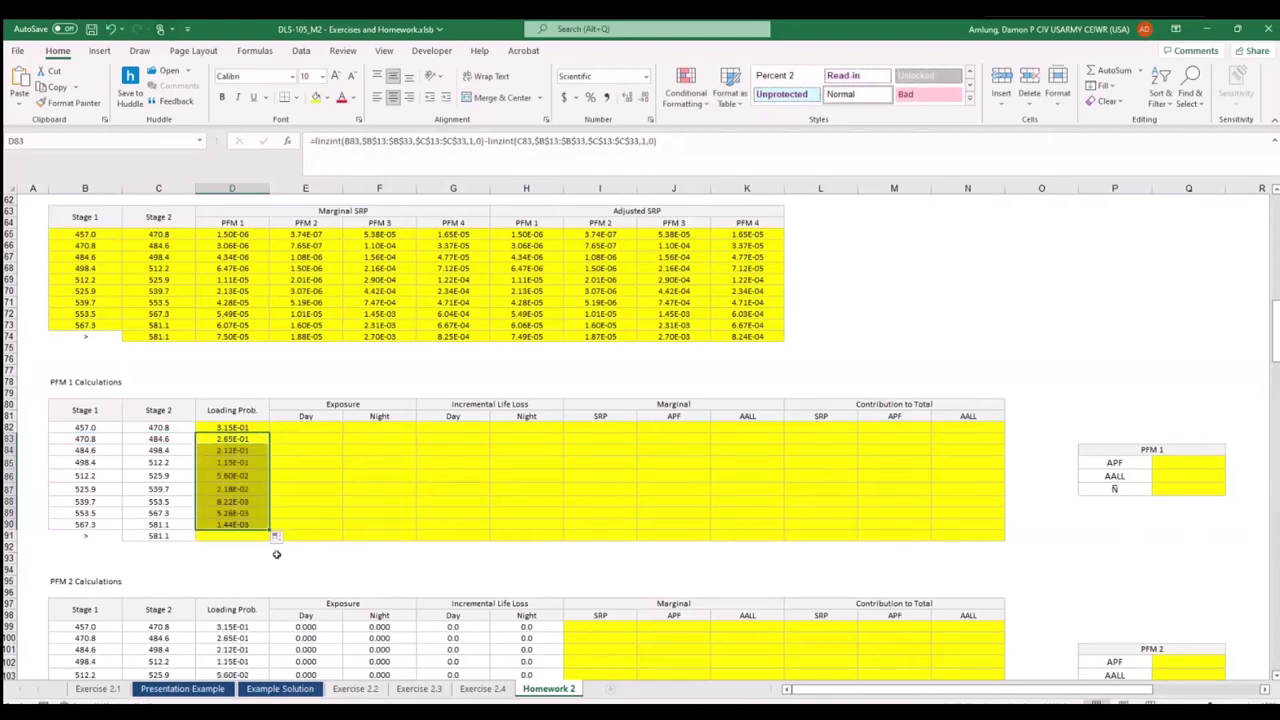
Extend the formula to D91 and remove its first term, leaving =linzint(C91,$B$13:$B$33,$C$13:$C$33,1,0) for the non-exceedance row.
{"action": "left_click", "coordinate": [221, 526]}
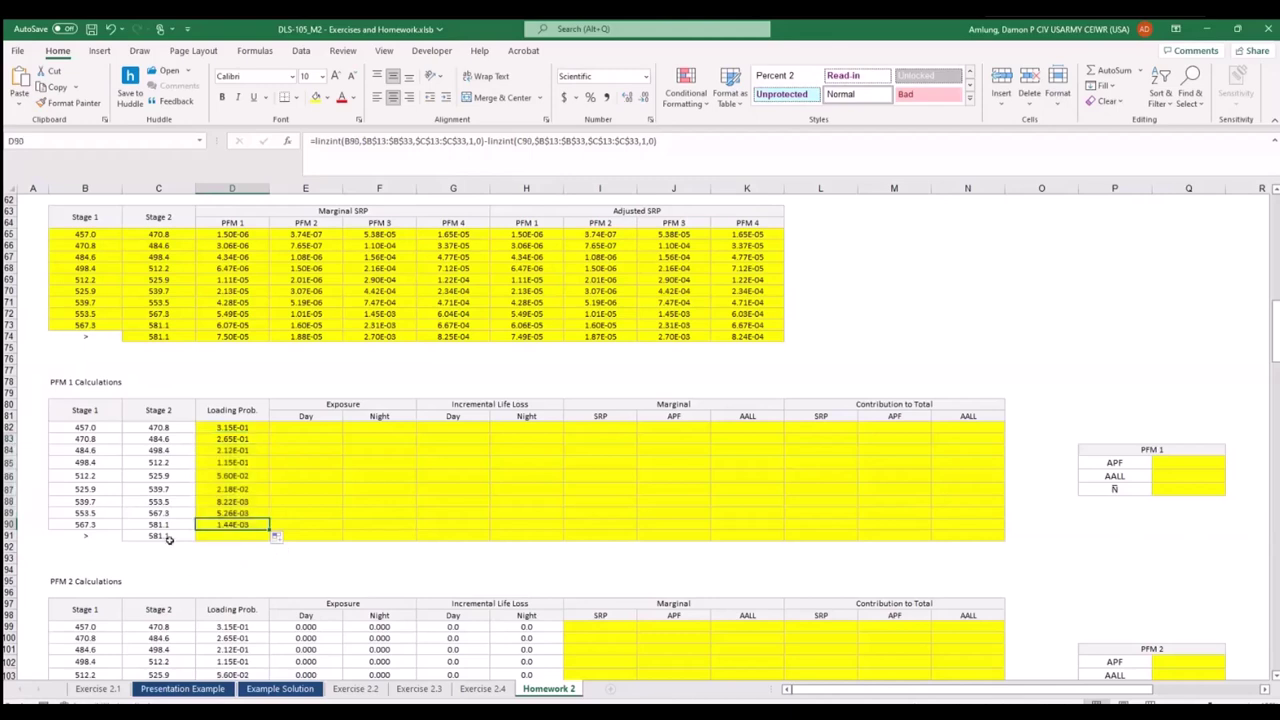
{"action": "left_click", "coordinate": [170, 539]}
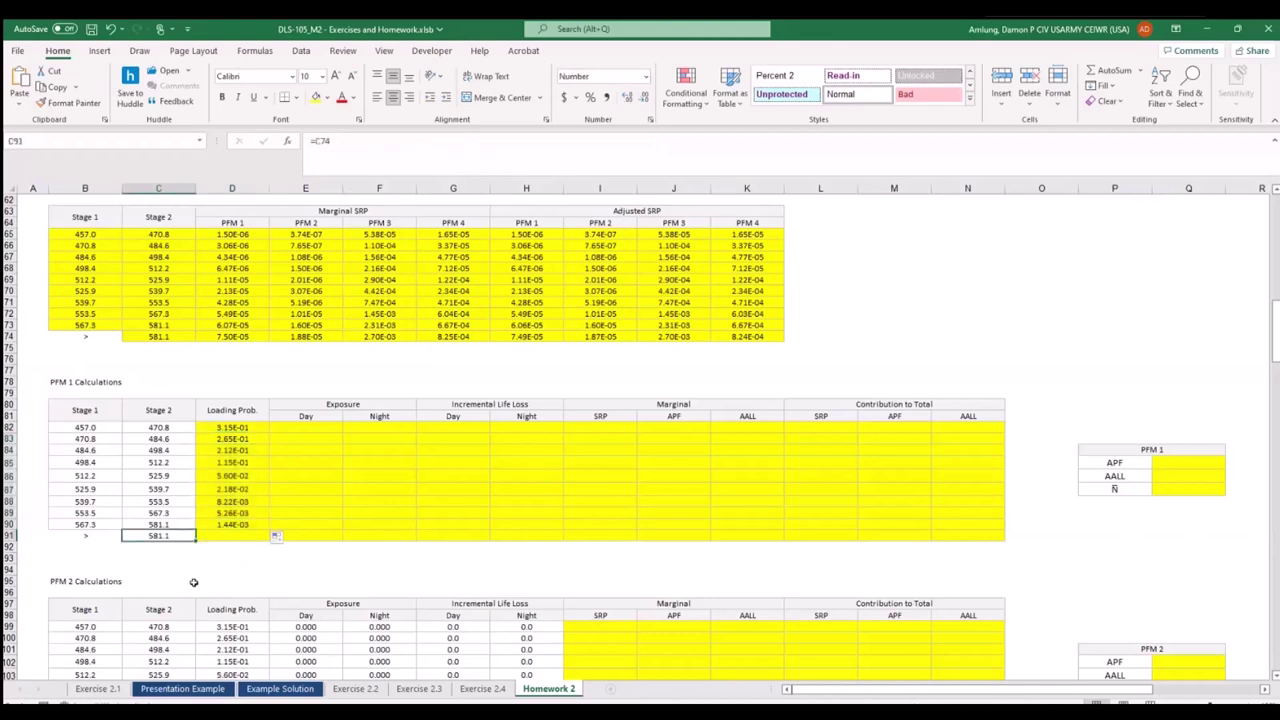
{"action": "left_click", "coordinate": [255, 527]}
{"action": "left_click_drag", "start_coordinate": [267, 530], "coordinate": [259, 537]}
{"action": "left_click", "coordinate": [257, 537]}
{"action": "left_click_drag", "start_coordinate": [488, 141], "coordinate": [313, 141]}
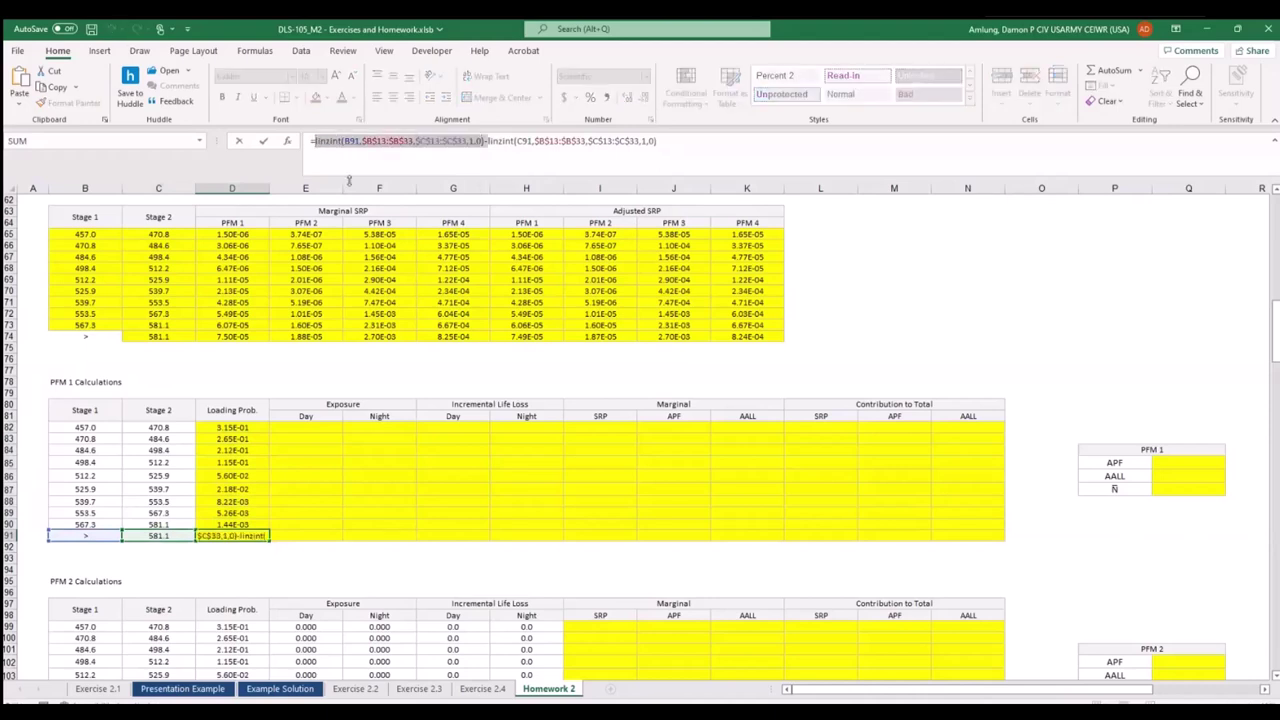
{"action": "type", "text": "1"}
{"action": "key", "text": "Return"}
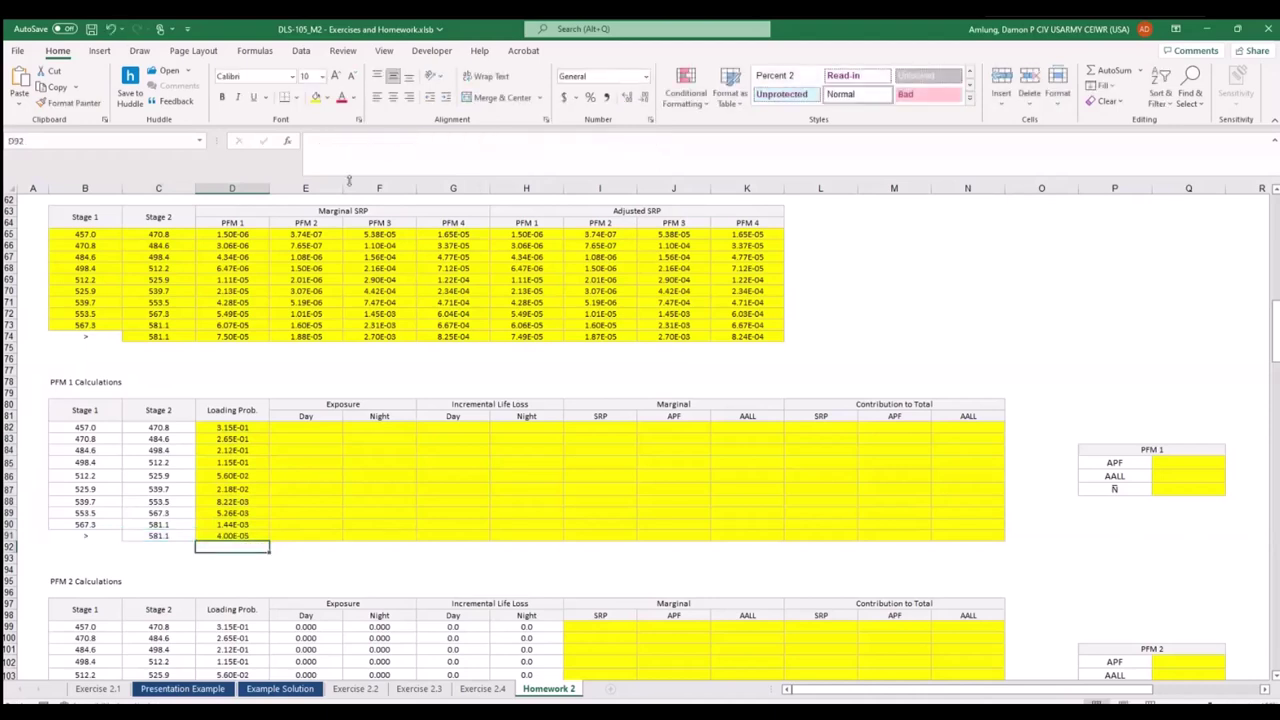
{"action": "key", "text": "Up"}
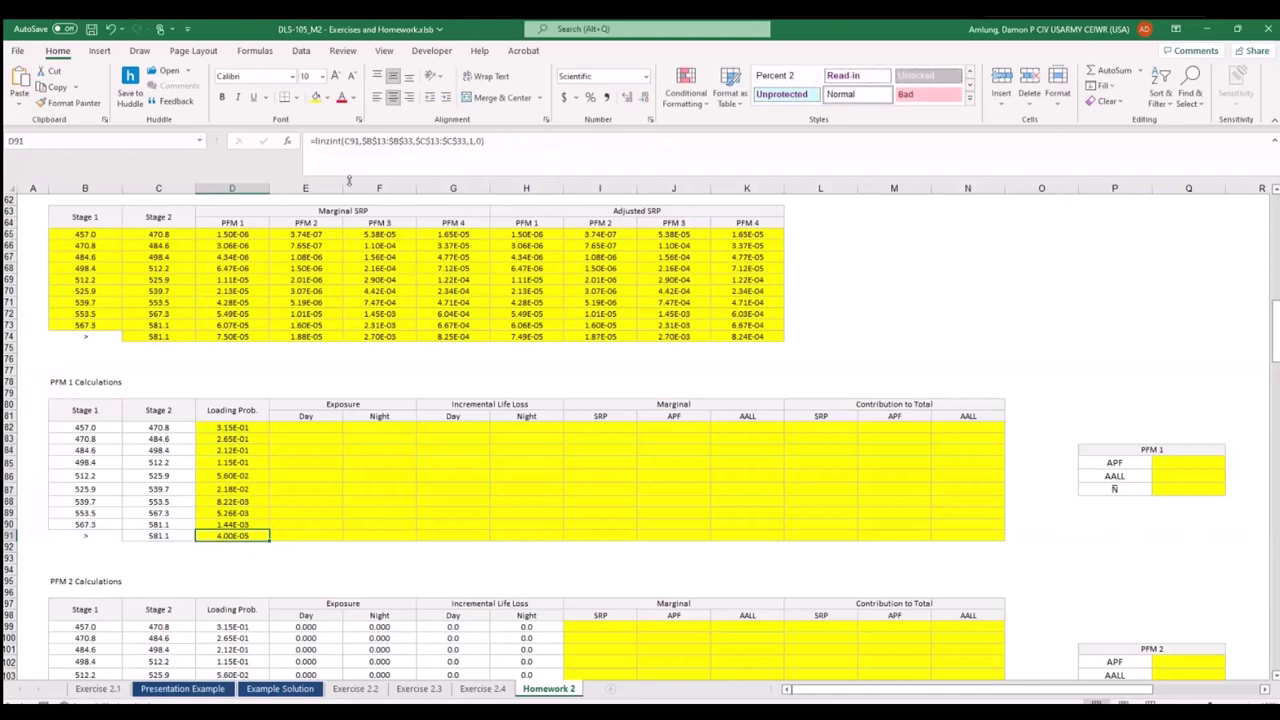
Select the highest peak stage and its AEP in B33:C33 to compare them with the last loading probability.
{"action": "scroll", "coordinate": [296, 361], "scroll_direction": "up", "scroll_amount": 8}
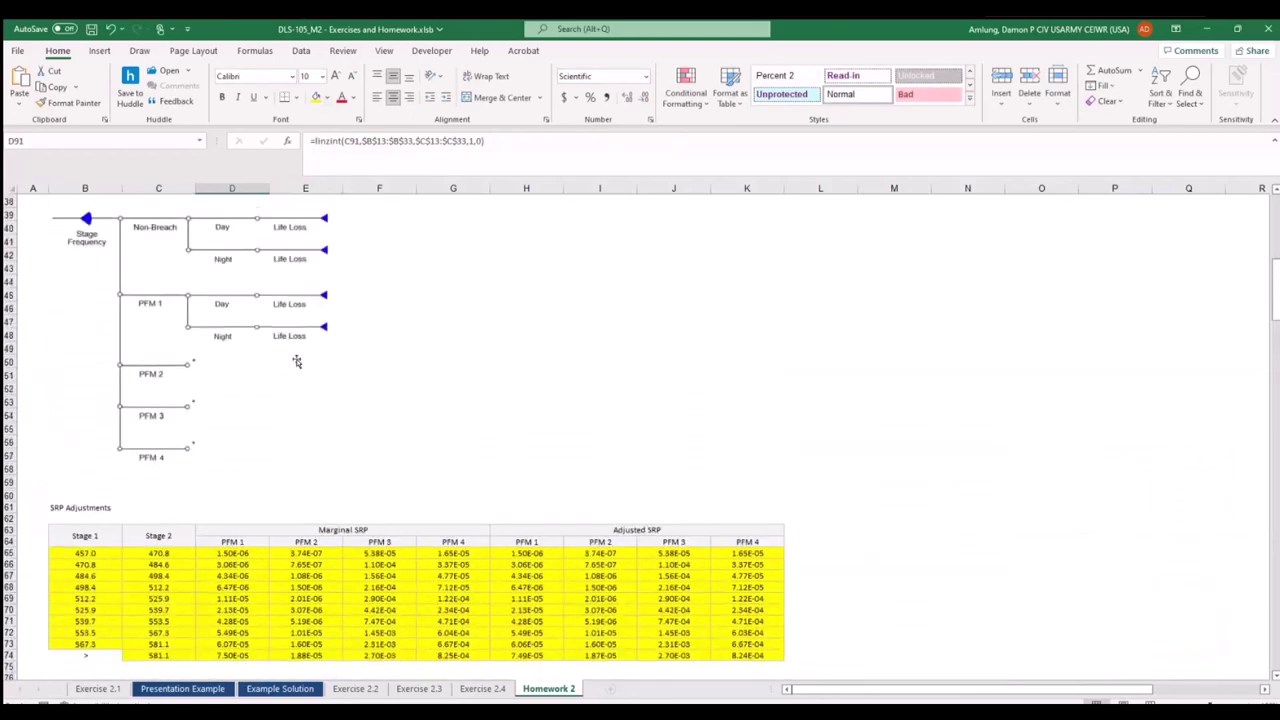
{"action": "scroll", "coordinate": [296, 361], "scroll_direction": "up", "scroll_amount": 5}
{"action": "left_click", "coordinate": [158, 335]}
{"action": "left_click_drag", "start_coordinate": [85, 335], "coordinate": [158, 335]}
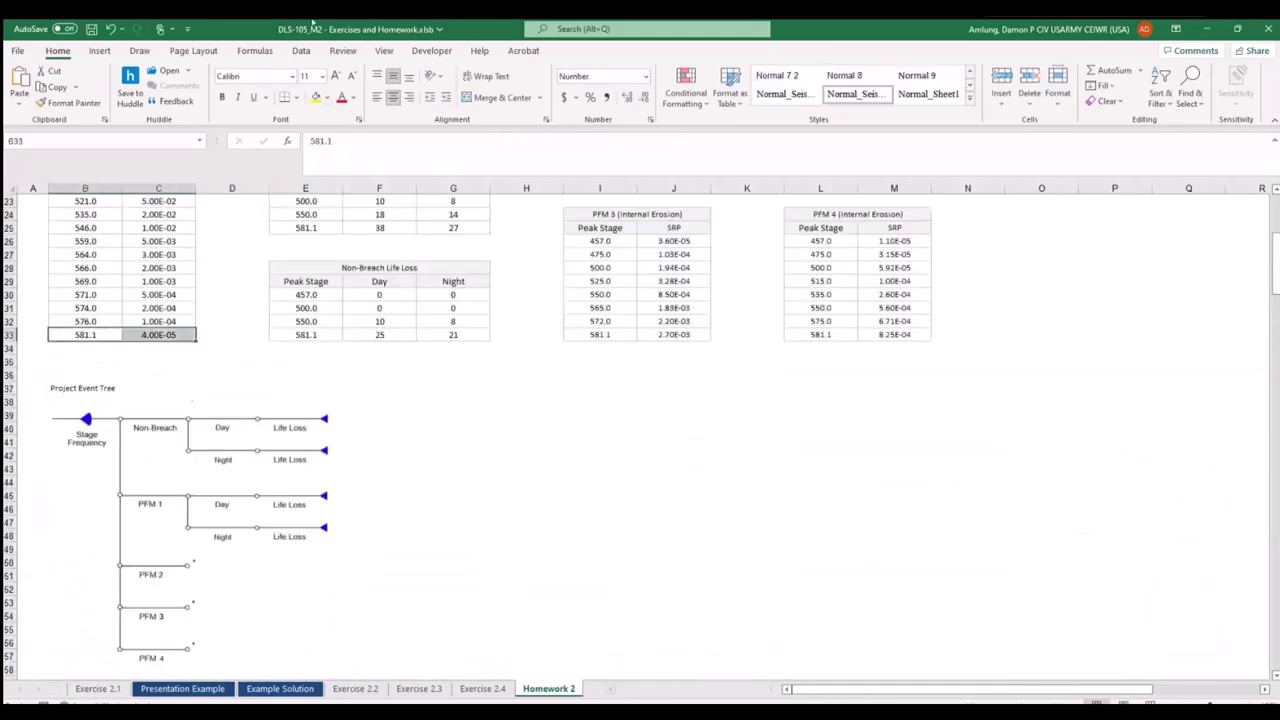
Highlight the highest peak stage and its AEP in B33:C33 in yellow and compare them with the last loading probability in D91.
{"action": "left_click", "coordinate": [316, 97]}
{"action": "left_click", "coordinate": [527, 427]}
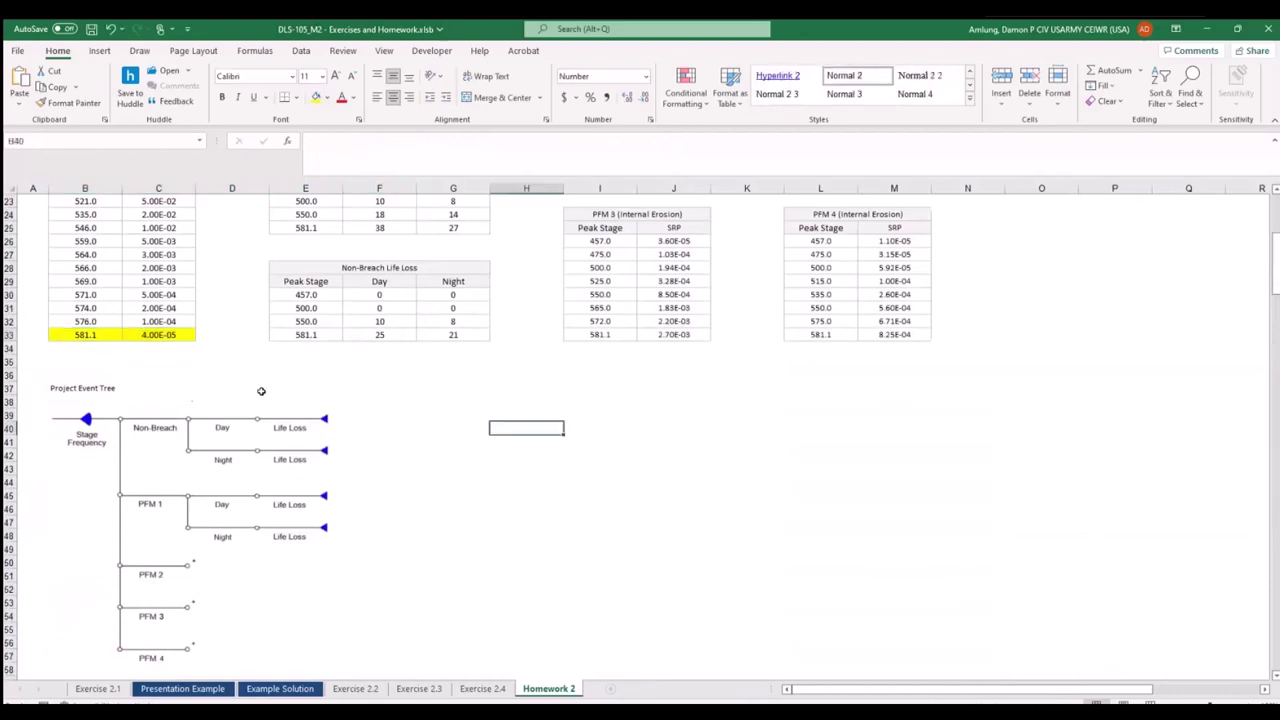
{"action": "left_click", "coordinate": [182, 337]}
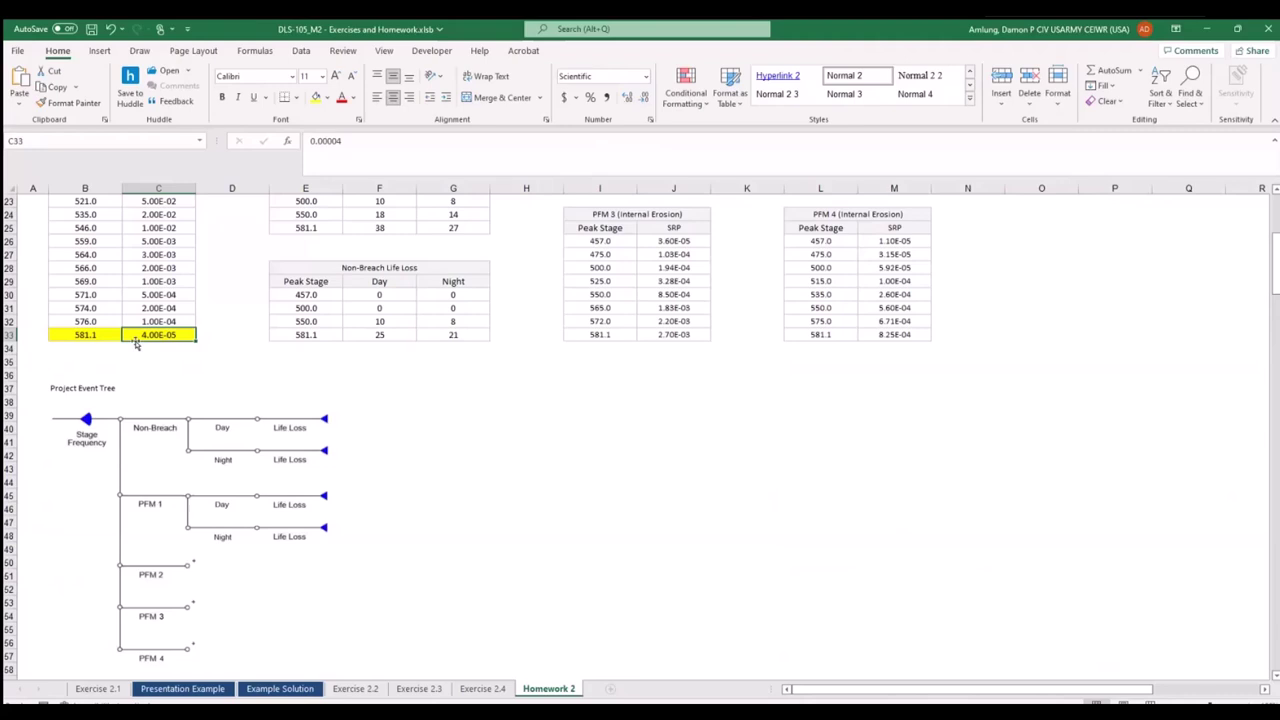
{"action": "scroll", "coordinate": [277, 457], "scroll_direction": "down", "scroll_amount": 10}
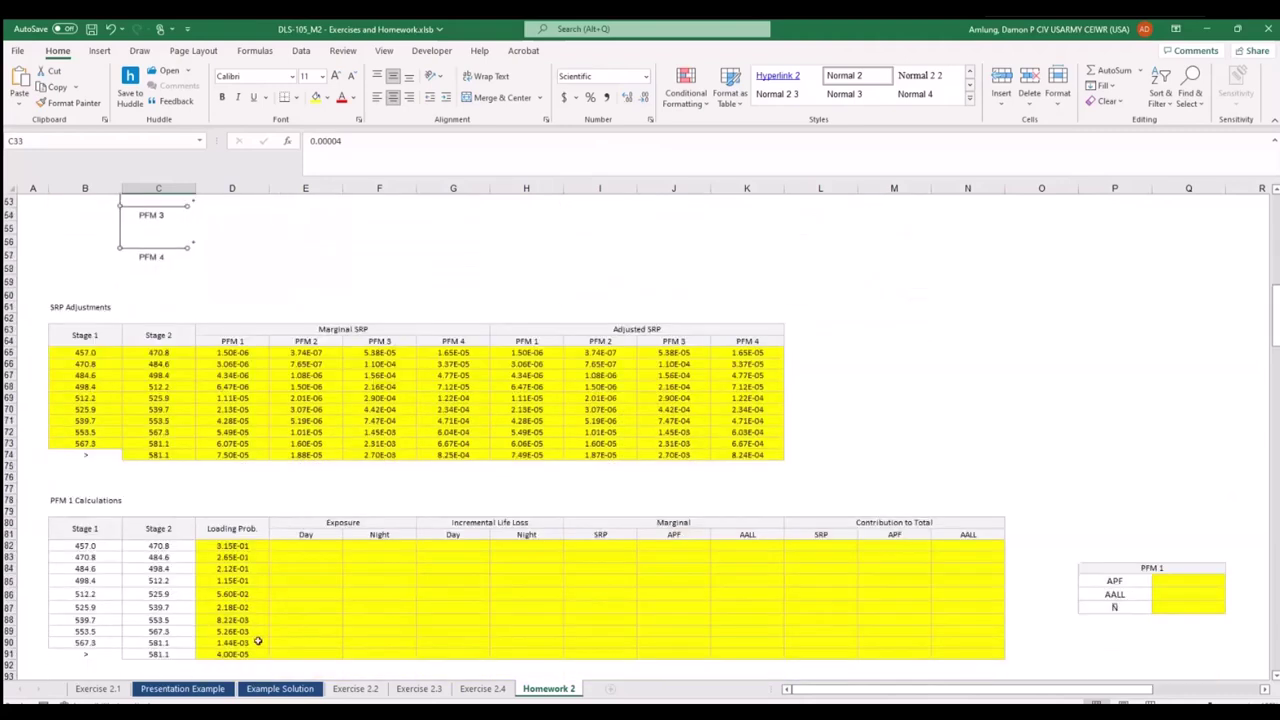
{"action": "left_click", "coordinate": [250, 653]}
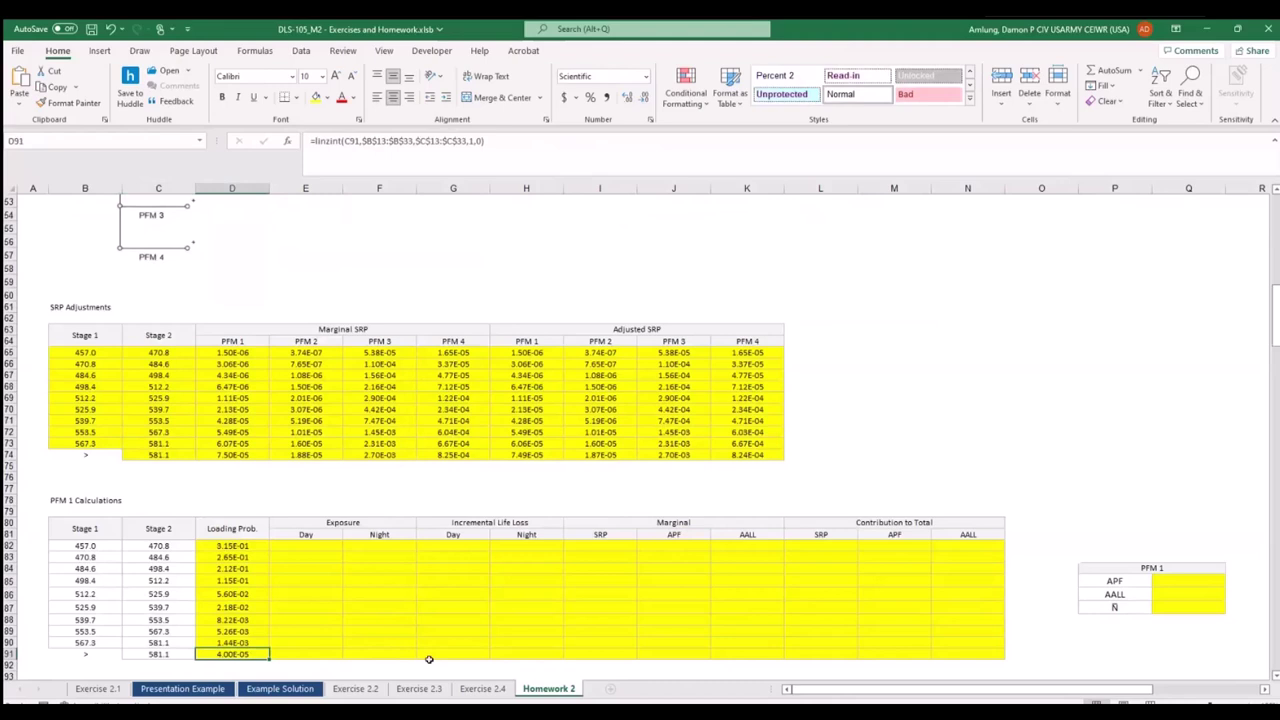
{"action": "left_click", "coordinate": [423, 594]}
{"action": "scroll", "coordinate": [423, 594], "scroll_direction": "down", "scroll_amount": 4}
{"action": "left_click", "coordinate": [250, 522]}
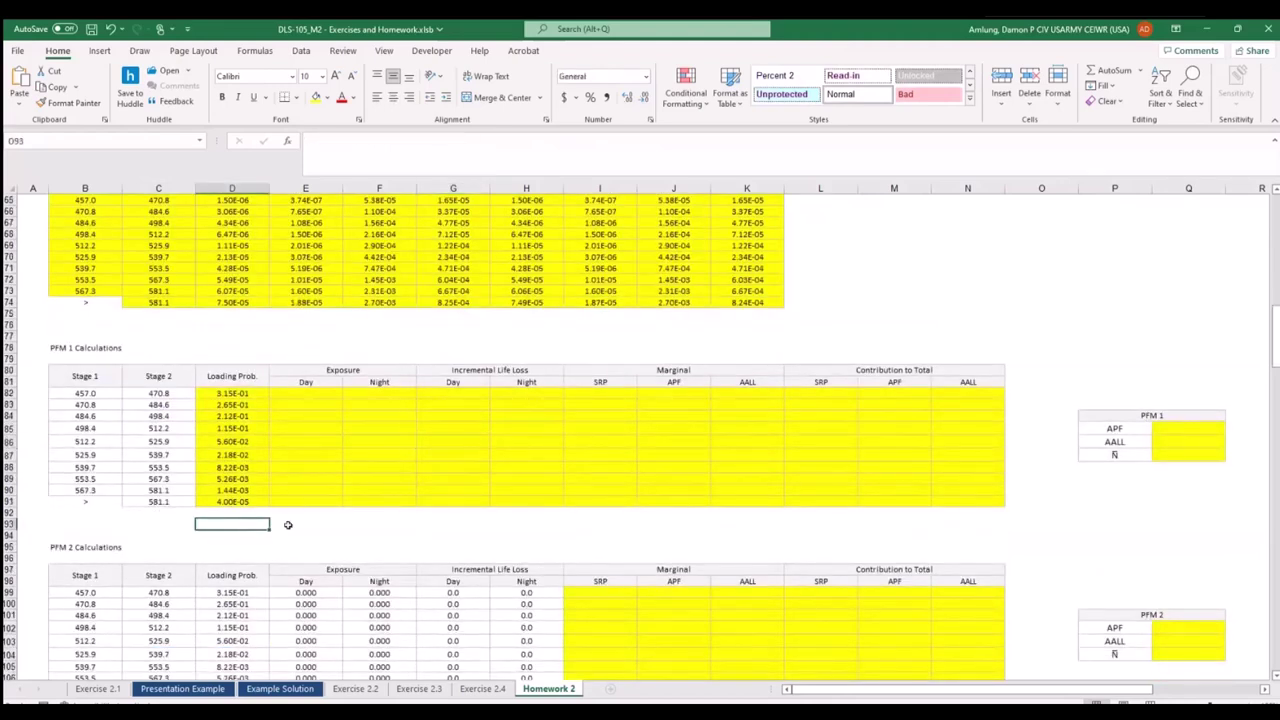
{"action": "type", "text": "sum("}
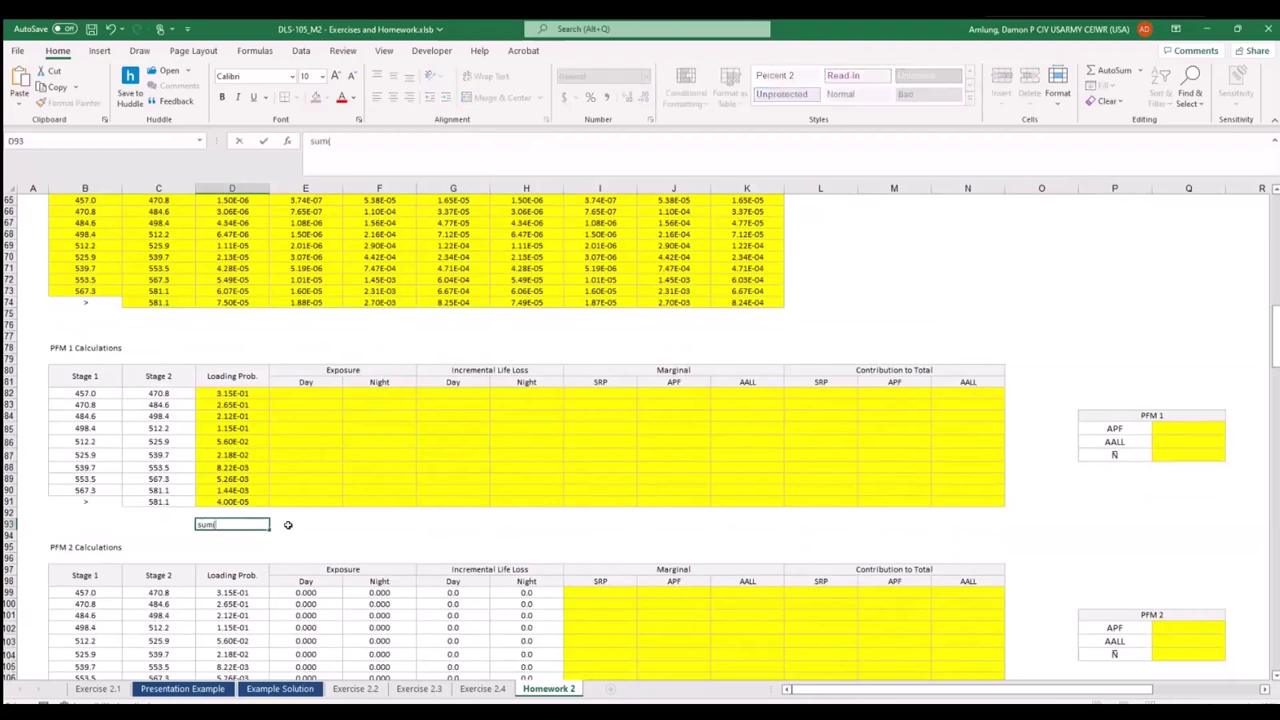
{"action": "left_click_drag", "start_coordinate": [235, 394], "coordinate": [248, 503]}
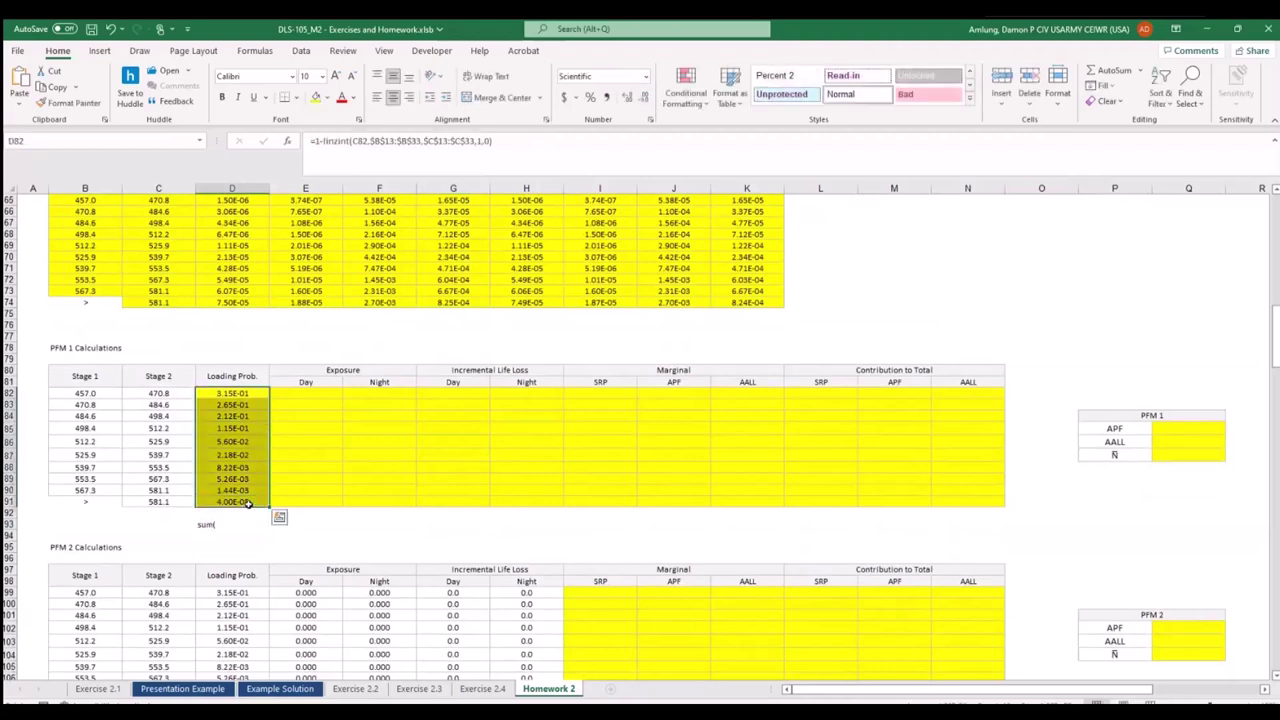
{"action": "left_click", "coordinate": [231, 535]}
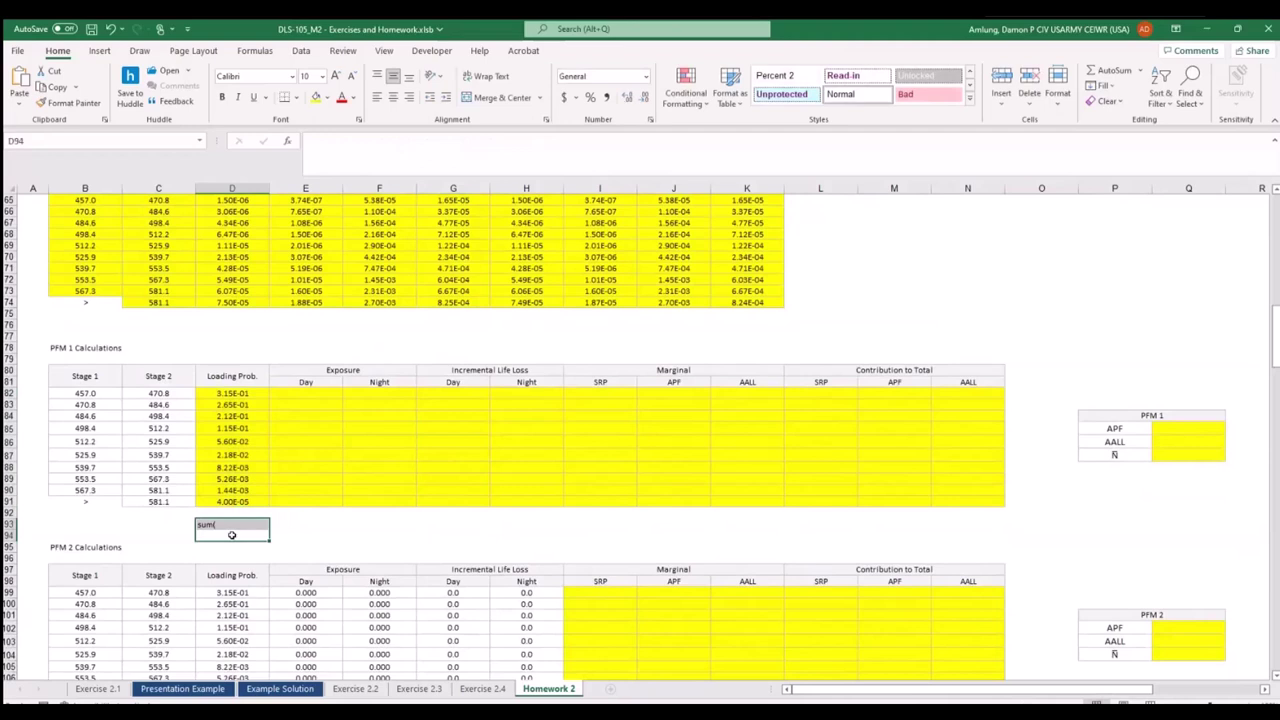
Sum the PFM 1 loading probabilities D82:D91 in D93 as a check.
{"action": "key", "text": "Up"}
{"action": "type", "text": "=sum("}
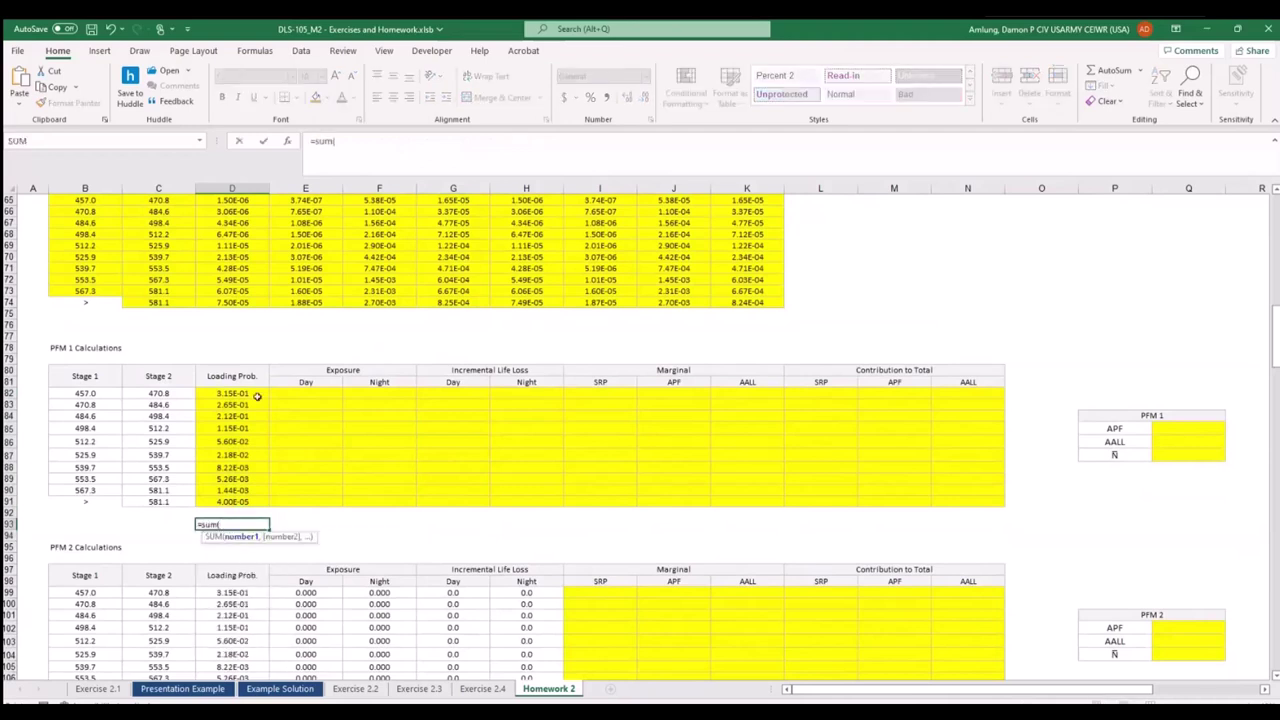
{"action": "left_click_drag", "start_coordinate": [257, 397], "coordinate": [248, 502]}
{"action": "key", "text": "Return"}
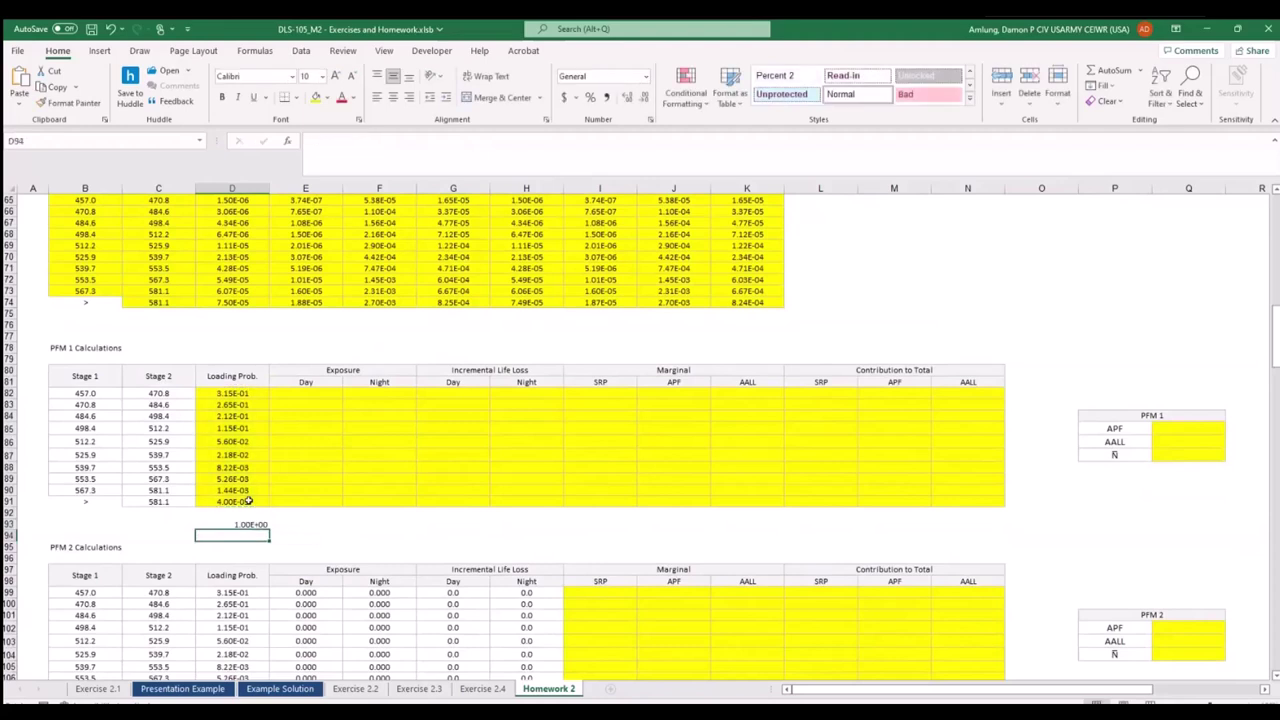
{"action": "key", "text": "Up"}
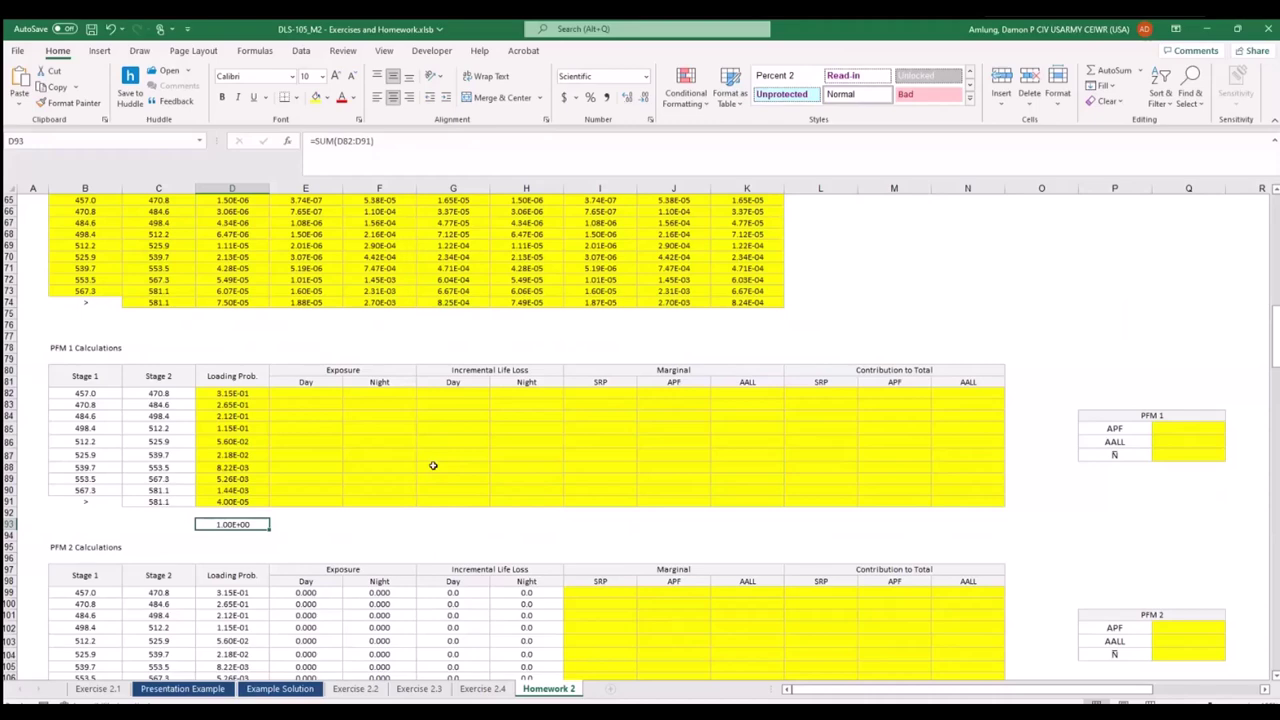
Review the homework's 11 hour work day assumption and enter the first PFM 1 day exposure in E82 as =11/24.
{"action": "scroll", "coordinate": [440, 470], "scroll_direction": "up", "scroll_amount": 13}
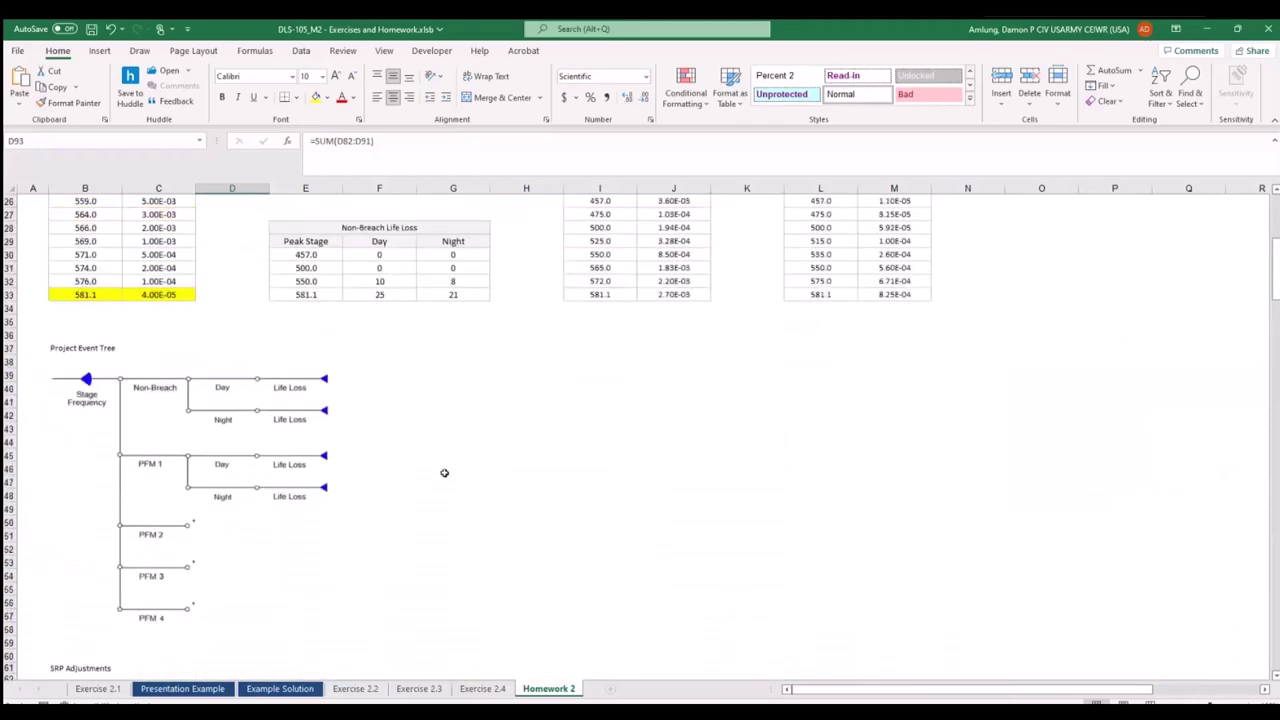
{"action": "scroll", "coordinate": [444, 472], "scroll_direction": "up", "scroll_amount": 8}
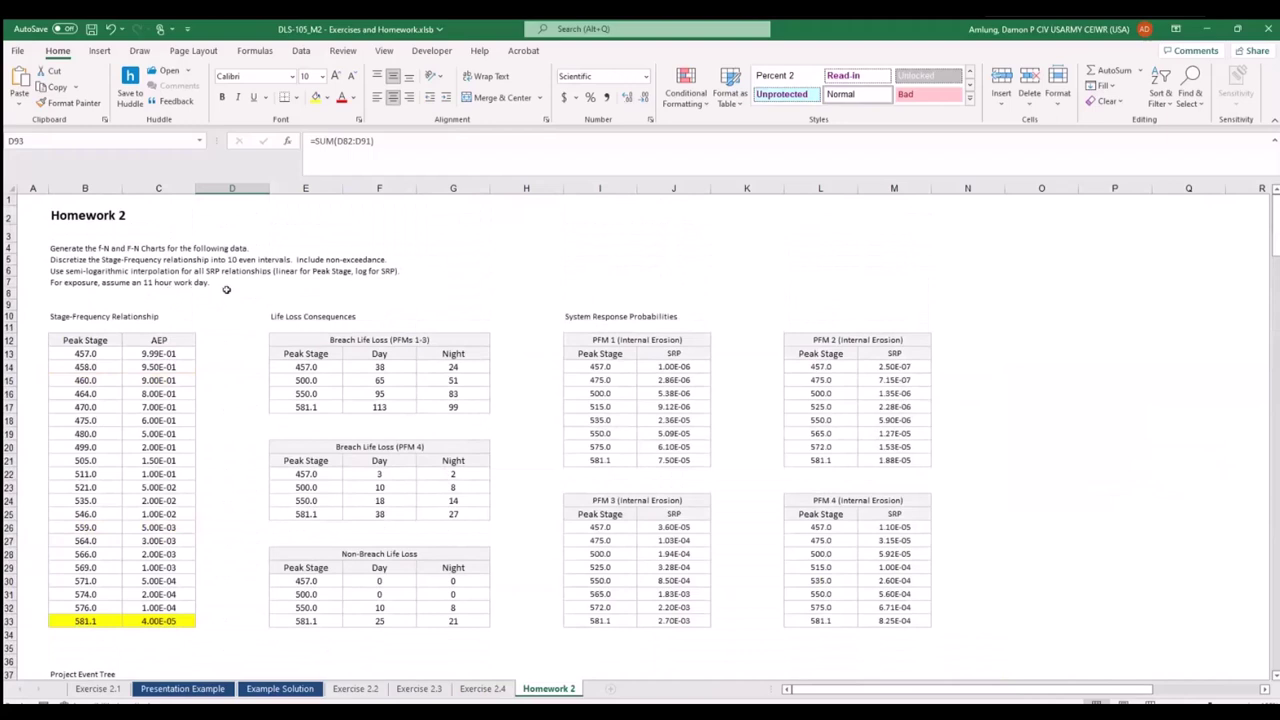
{"action": "scroll", "coordinate": [366, 535], "scroll_direction": "down", "scroll_amount": 18}
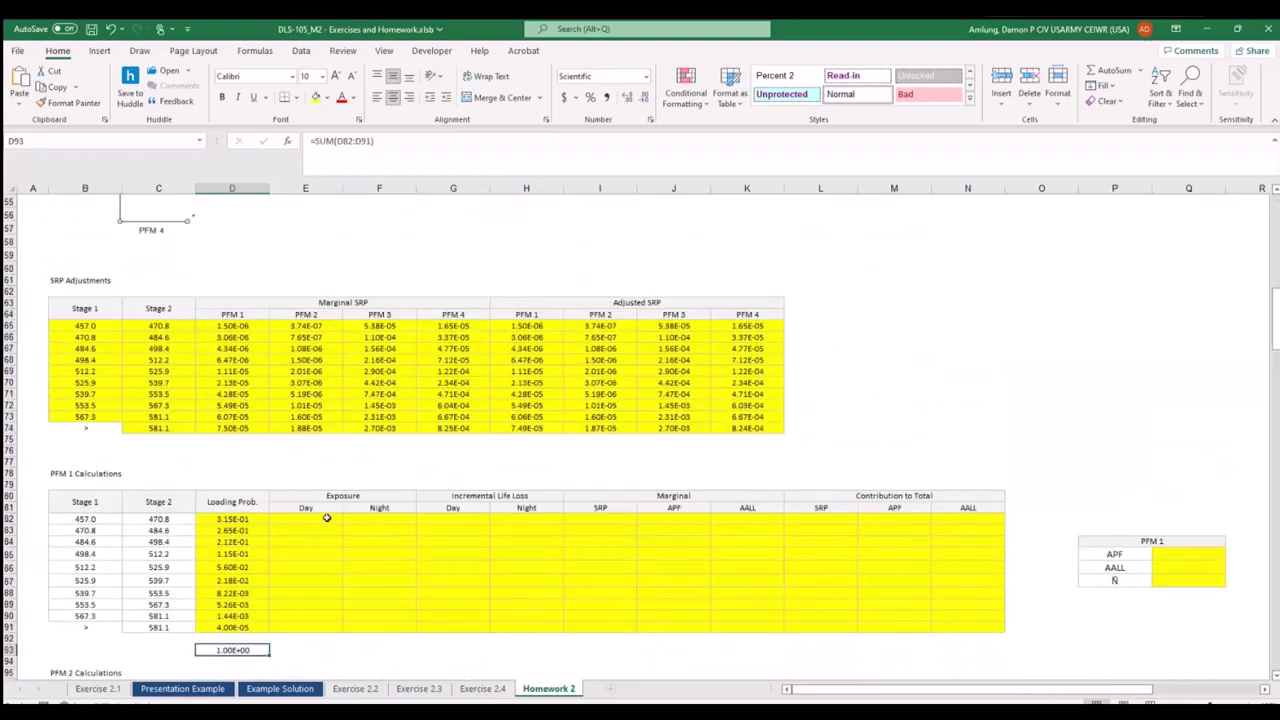
{"action": "left_click", "coordinate": [327, 518]}
{"action": "type", "text": "=11/24"}
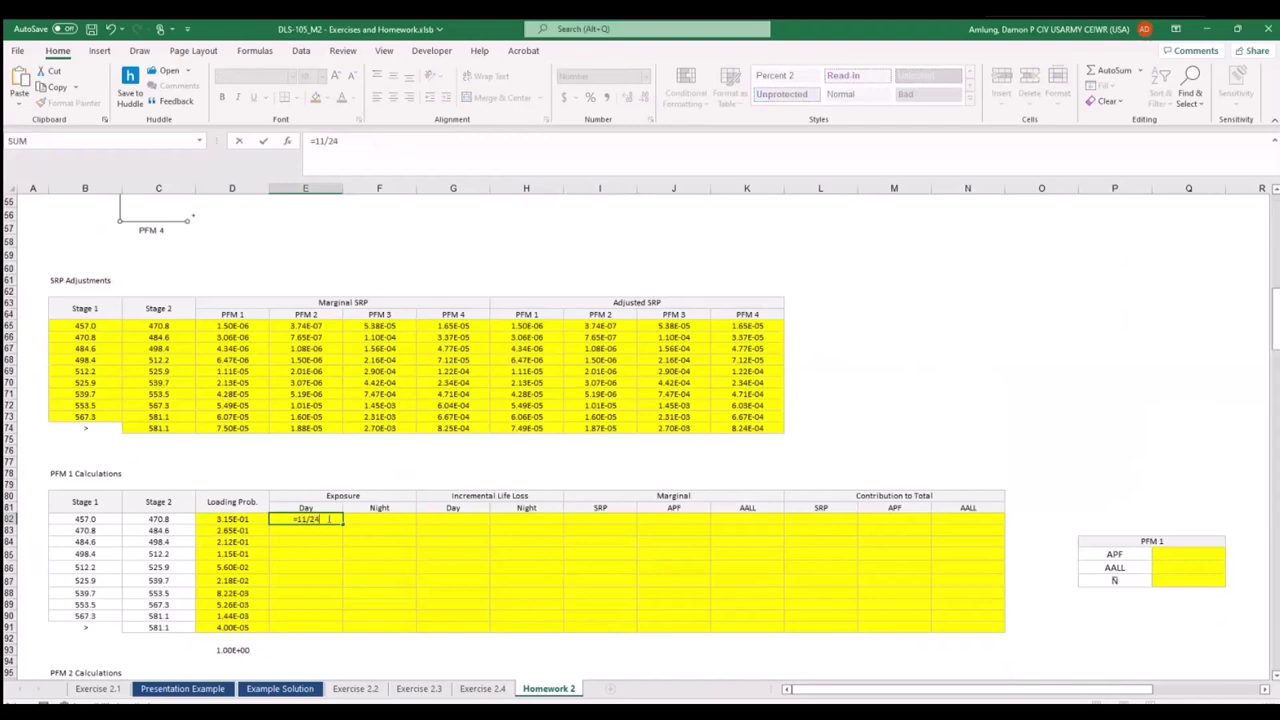
{"action": "key", "text": "Tab"}
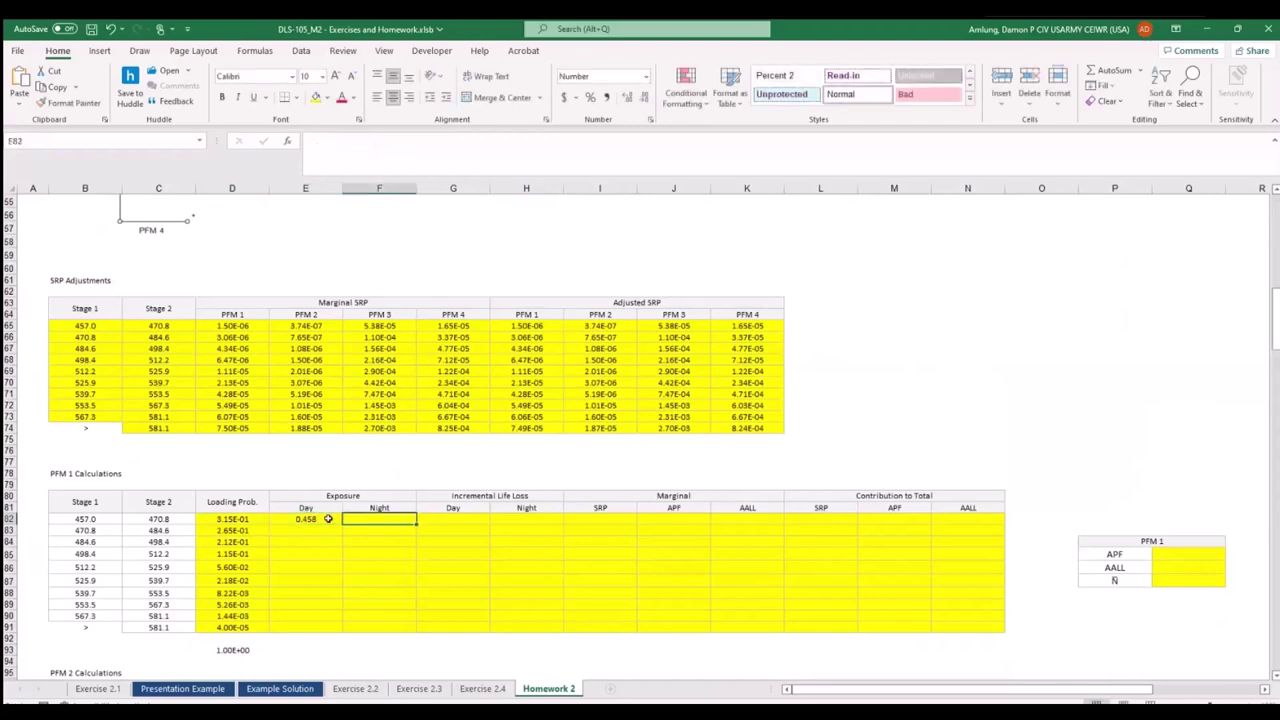
Enter the night exposure in F82 as =1-E82 and fill both exposure columns down through row 91.
{"action": "type", "text": "="}
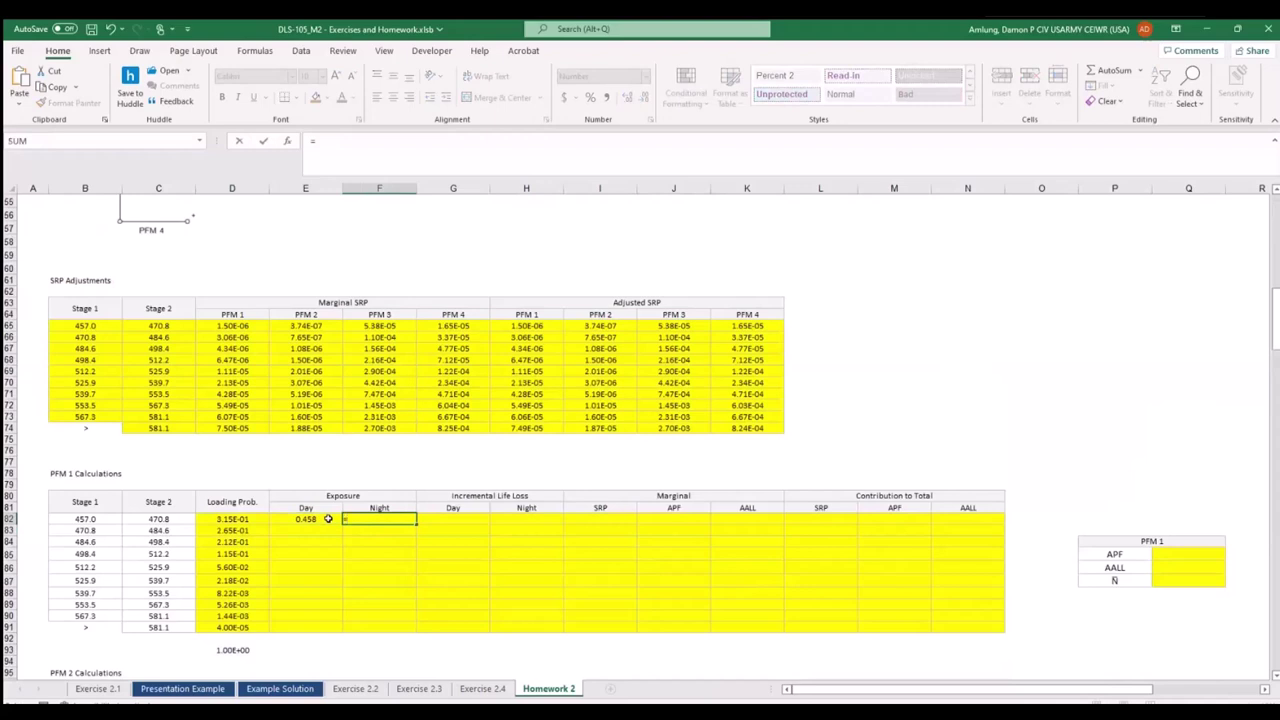
{"action": "type", "text": "-"}
{"action": "key", "text": "BackSpace"}
{"action": "type", "text": "1-"}
{"action": "left_click", "coordinate": [327, 519]}
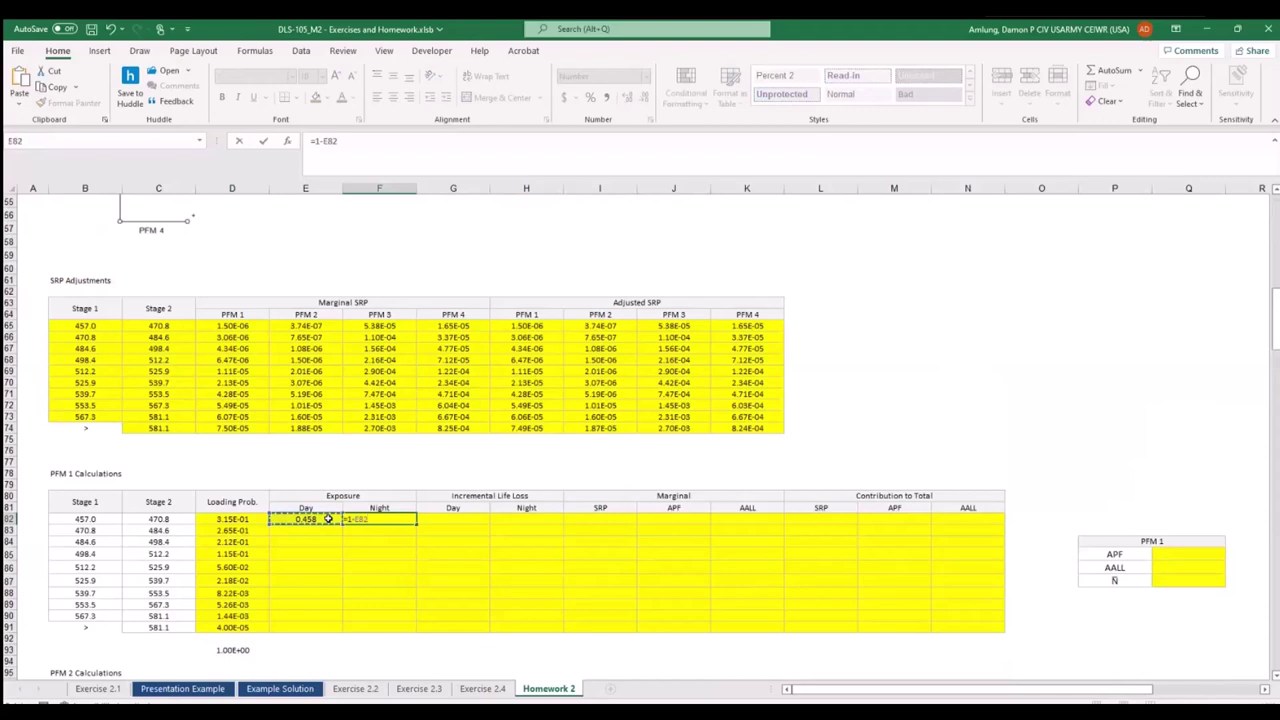
{"action": "key", "text": "Return"}
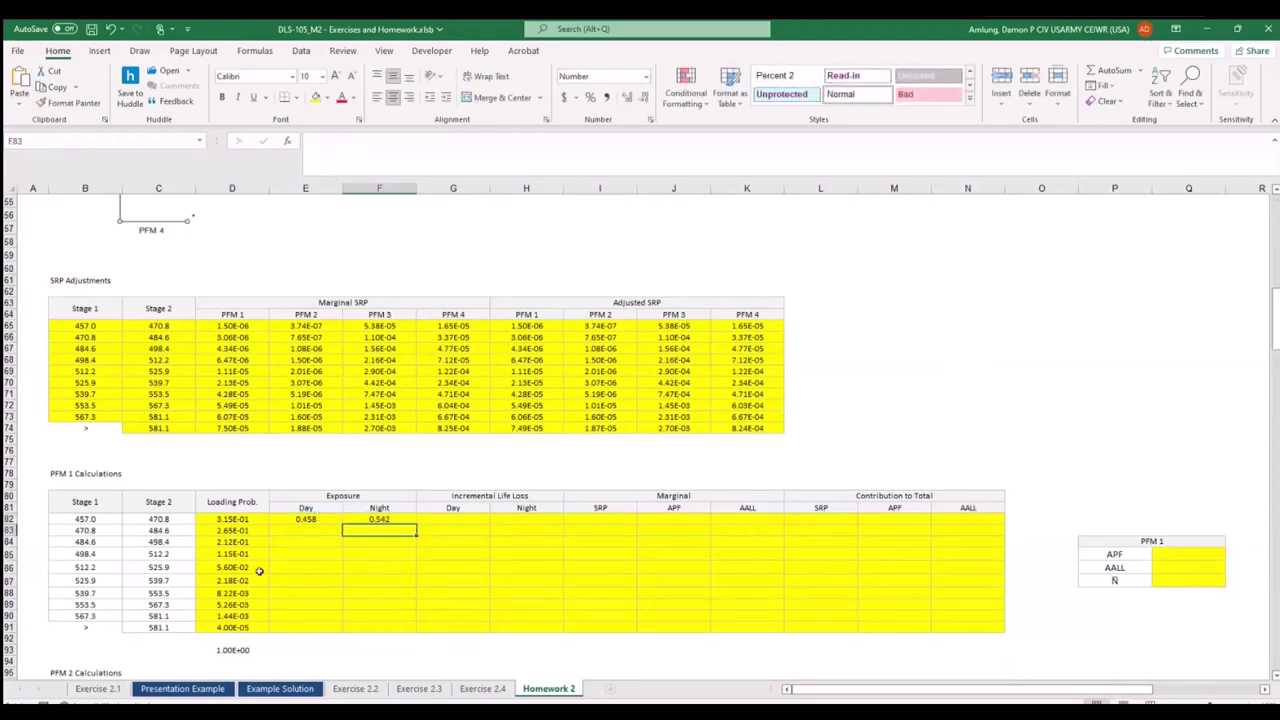
{"action": "left_click_drag", "start_coordinate": [317, 520], "coordinate": [416, 628]}
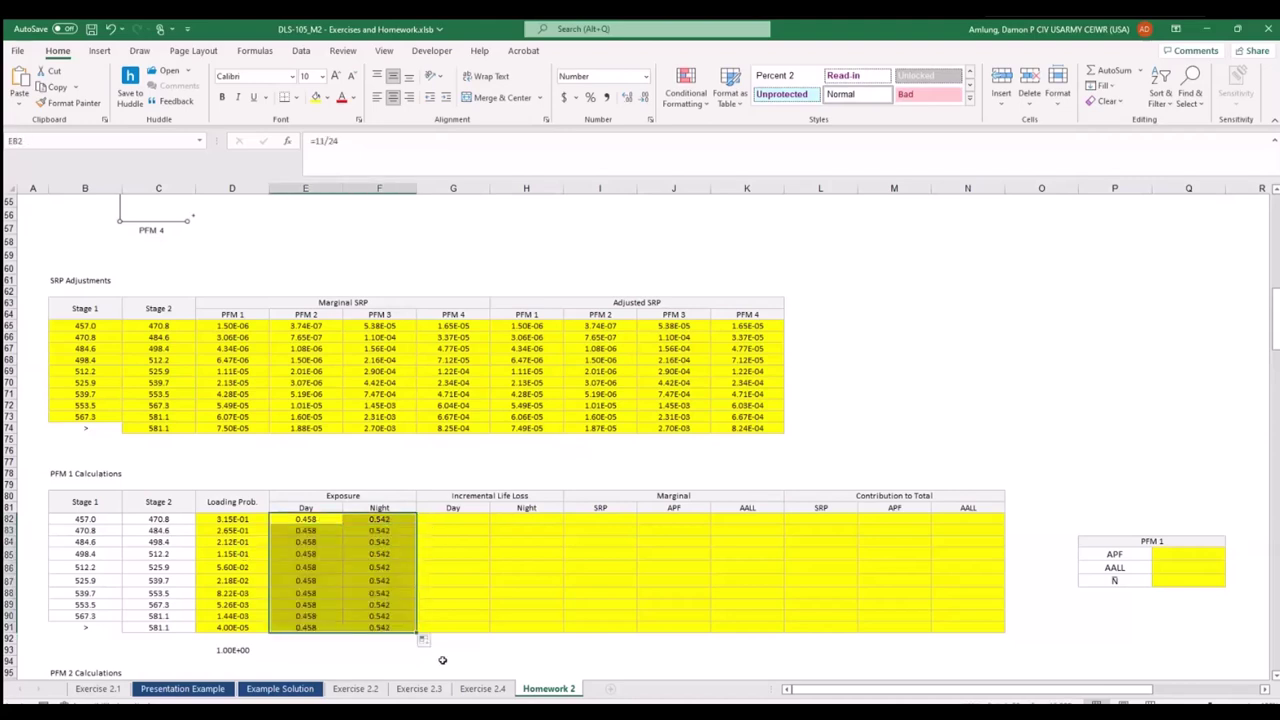
{"action": "left_click", "coordinate": [493, 653]}
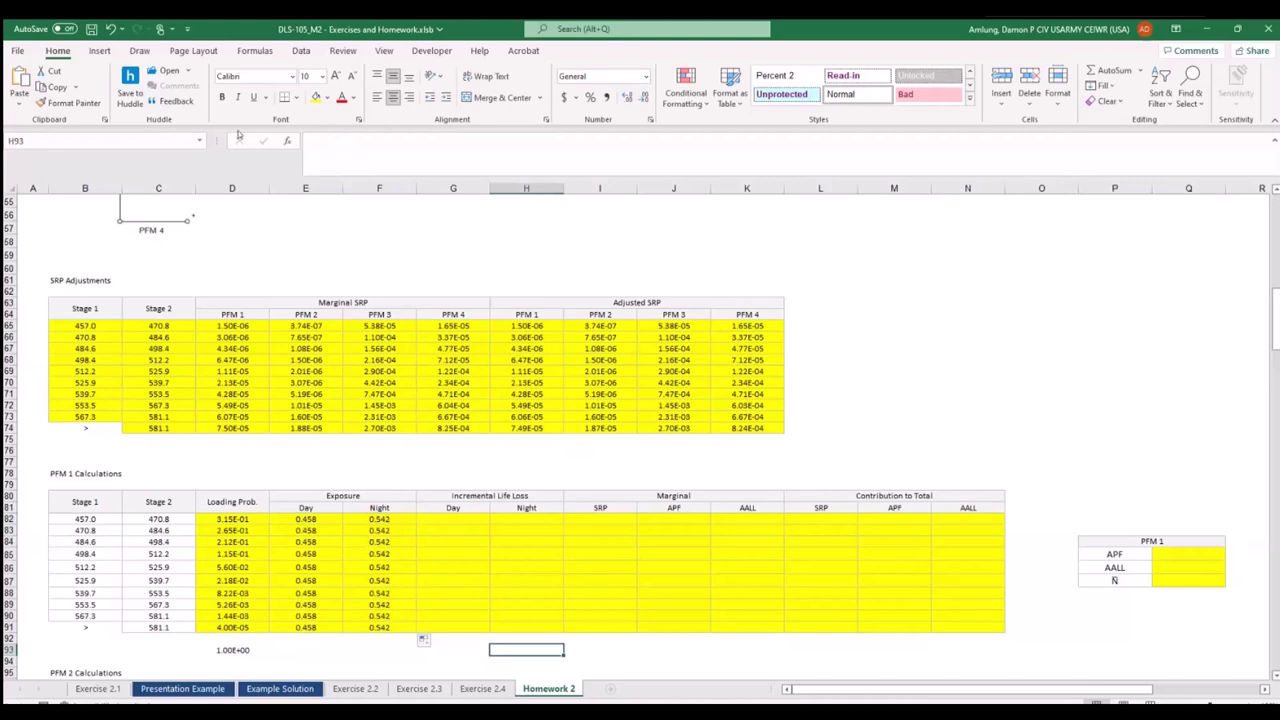
Begin the day incremental life loss formula in G82 with linint of the average of B82:C82.
{"action": "left_click", "coordinate": [482, 520]}
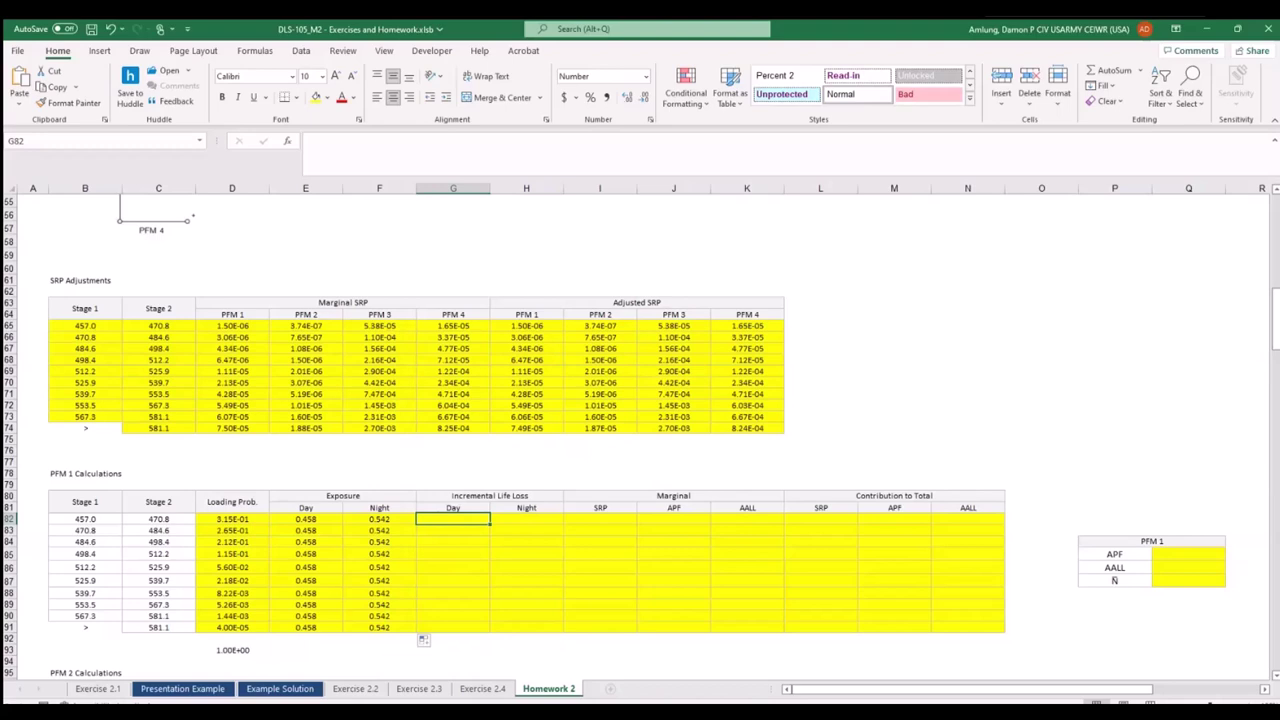
{"action": "type", "text": "="}
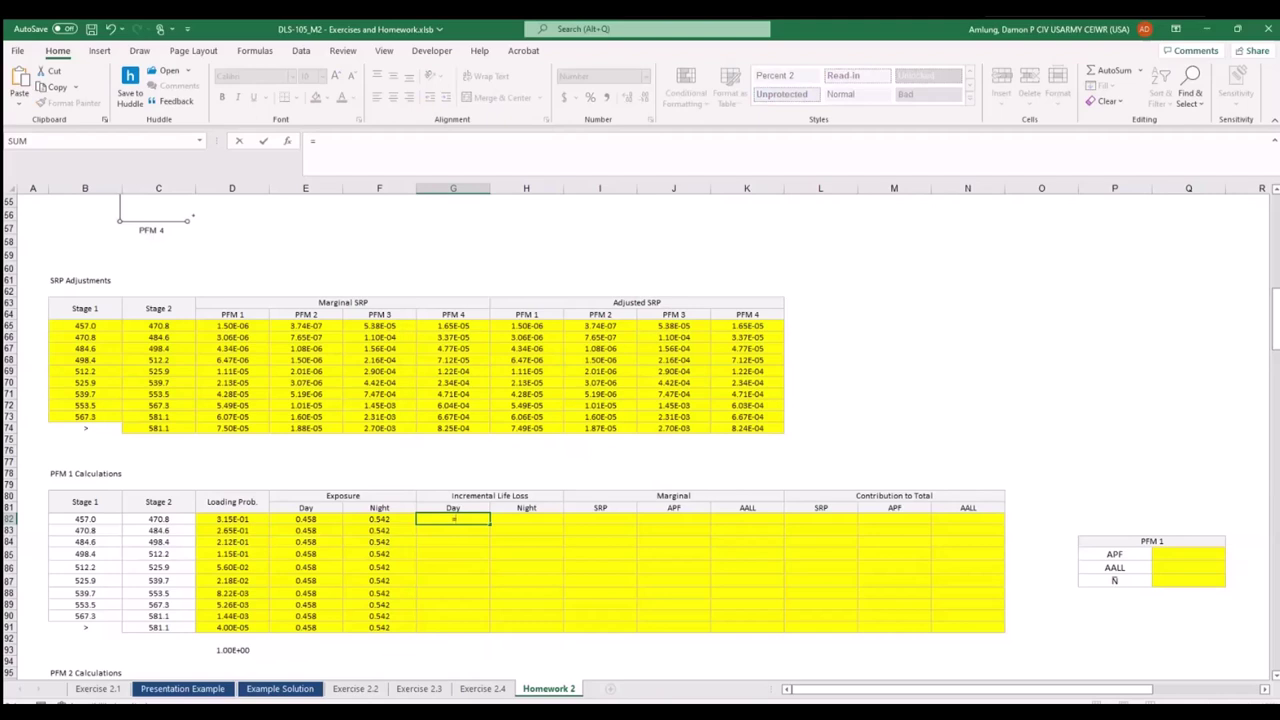
{"action": "type", "text": "linint(average("}
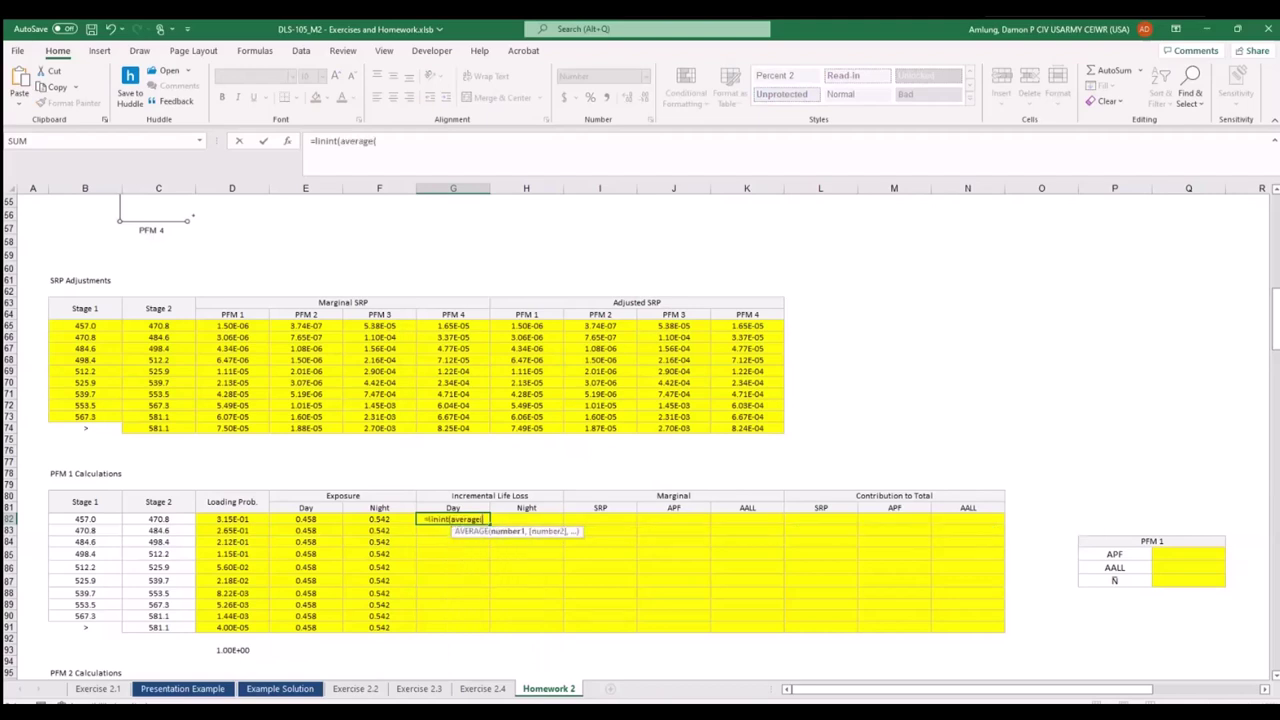
{"action": "left_click_drag", "start_coordinate": [85, 519], "coordinate": [148, 519]}
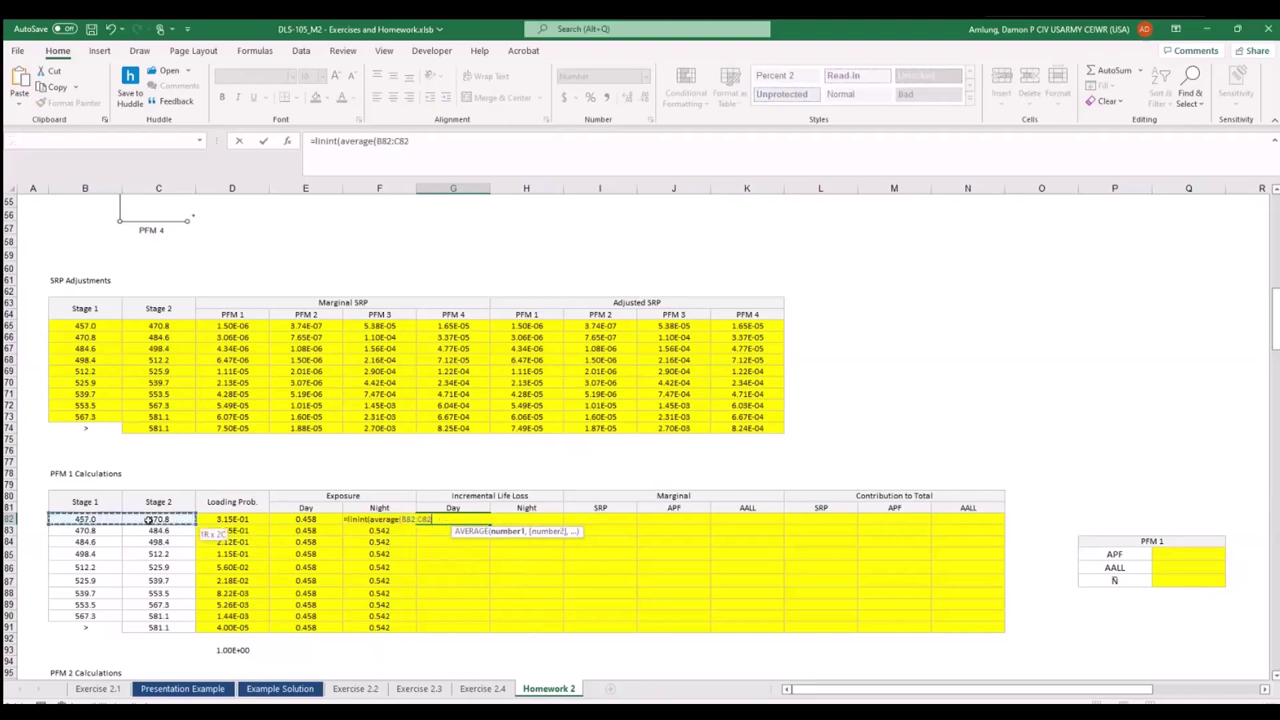
{"action": "mouse_move", "coordinate": [442, 710]}
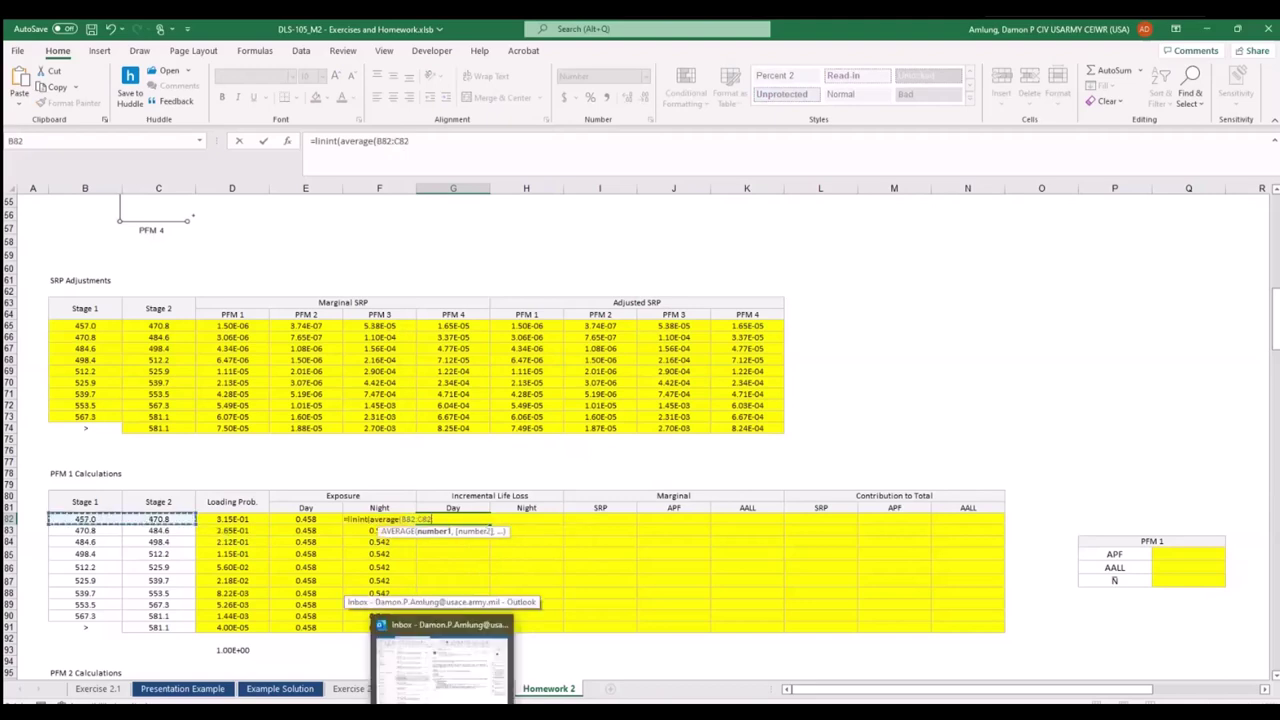
{"action": "type", "text": ")"}
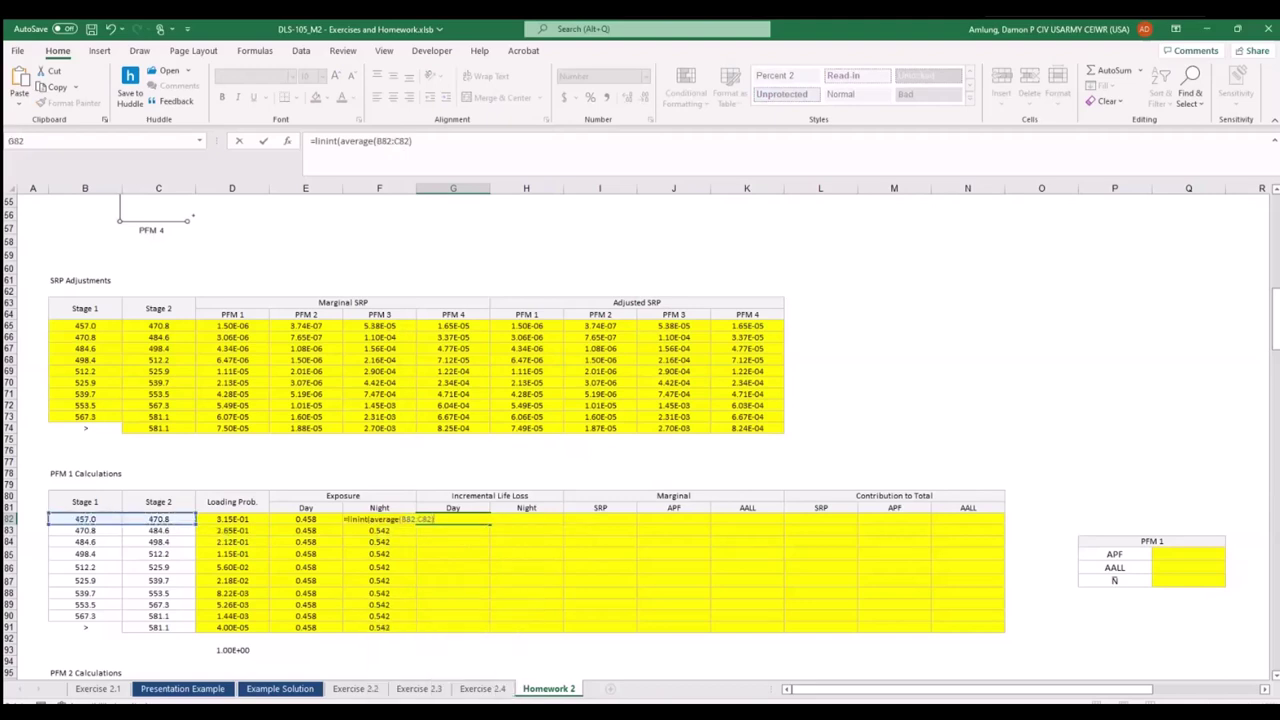
{"action": "type", "text": ","}
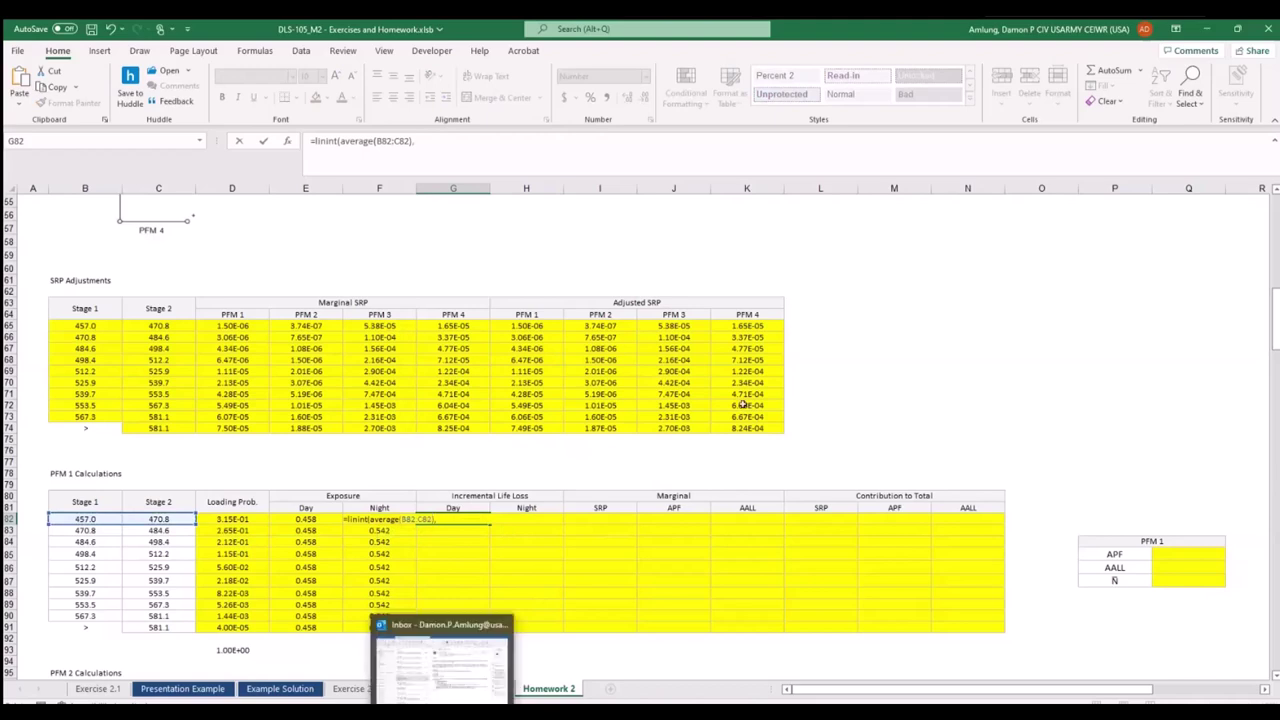
Complete the G82 linint with the breach life loss ranges $E$14:$E$17 and $F$14:$F$17 and the arguments 1,0.
{"action": "scroll", "coordinate": [744, 404], "scroll_direction": "up", "scroll_amount": 16}
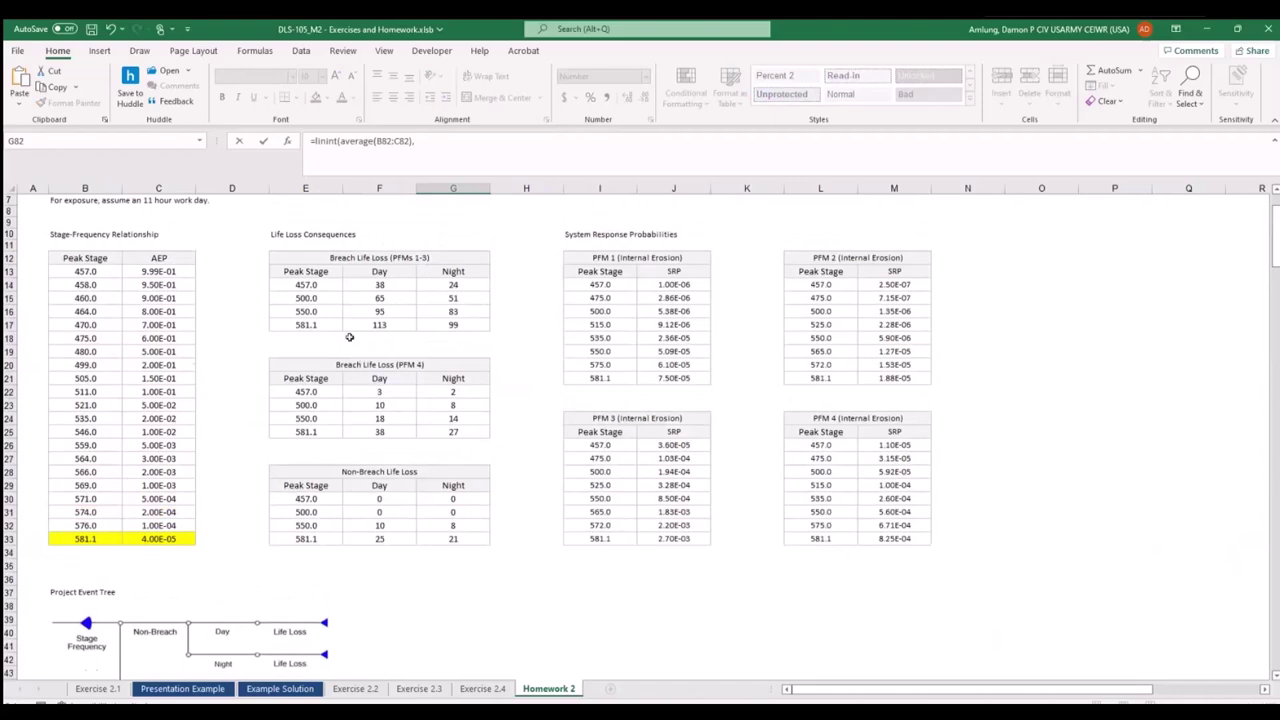
{"action": "left_click_drag", "start_coordinate": [321, 285], "coordinate": [317, 323]}
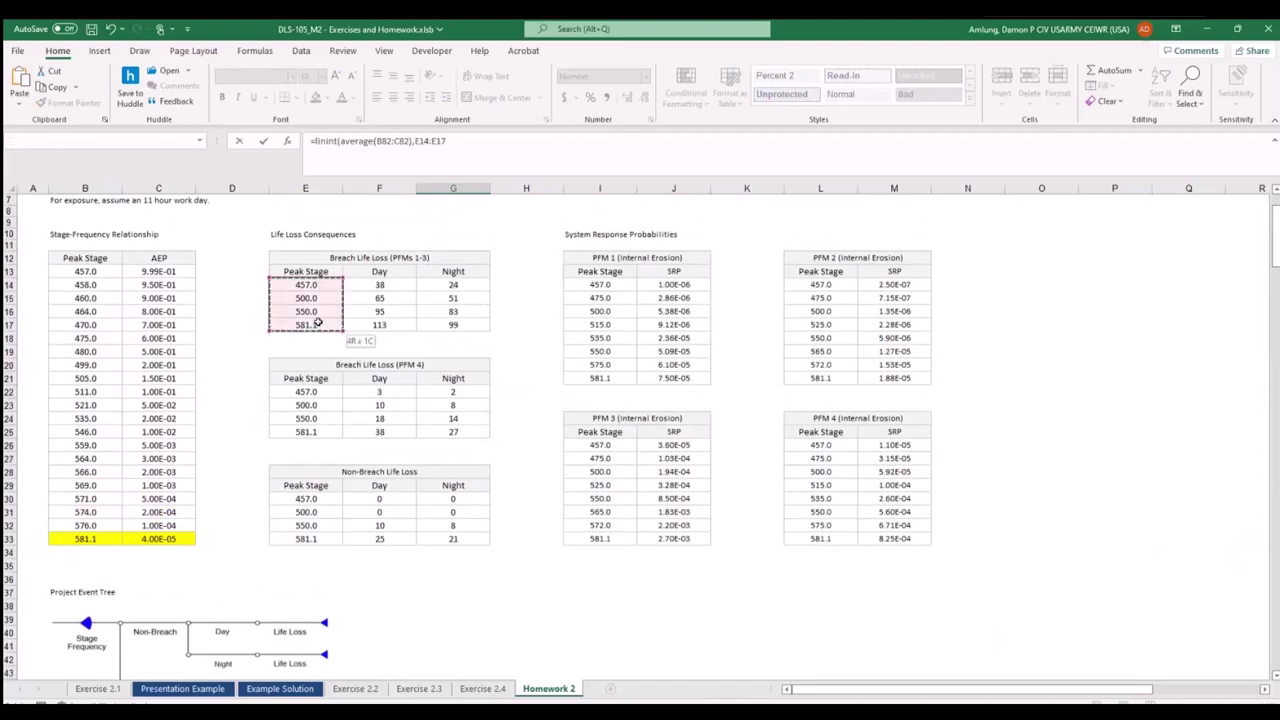
{"action": "key", "text": "F4"}
{"action": "type", "text": ","}
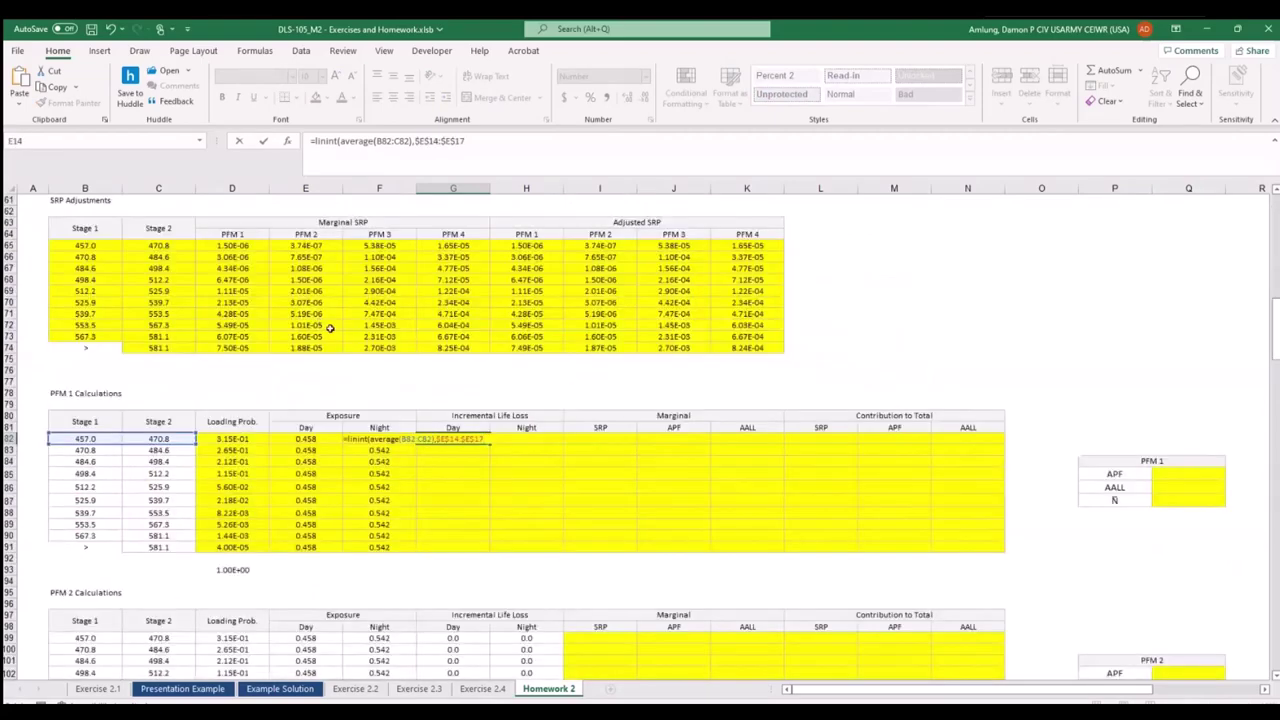
{"action": "scroll", "coordinate": [494, 354], "scroll_direction": "up", "scroll_amount": 20}
{"action": "left_click_drag", "start_coordinate": [403, 366], "coordinate": [409, 418]}
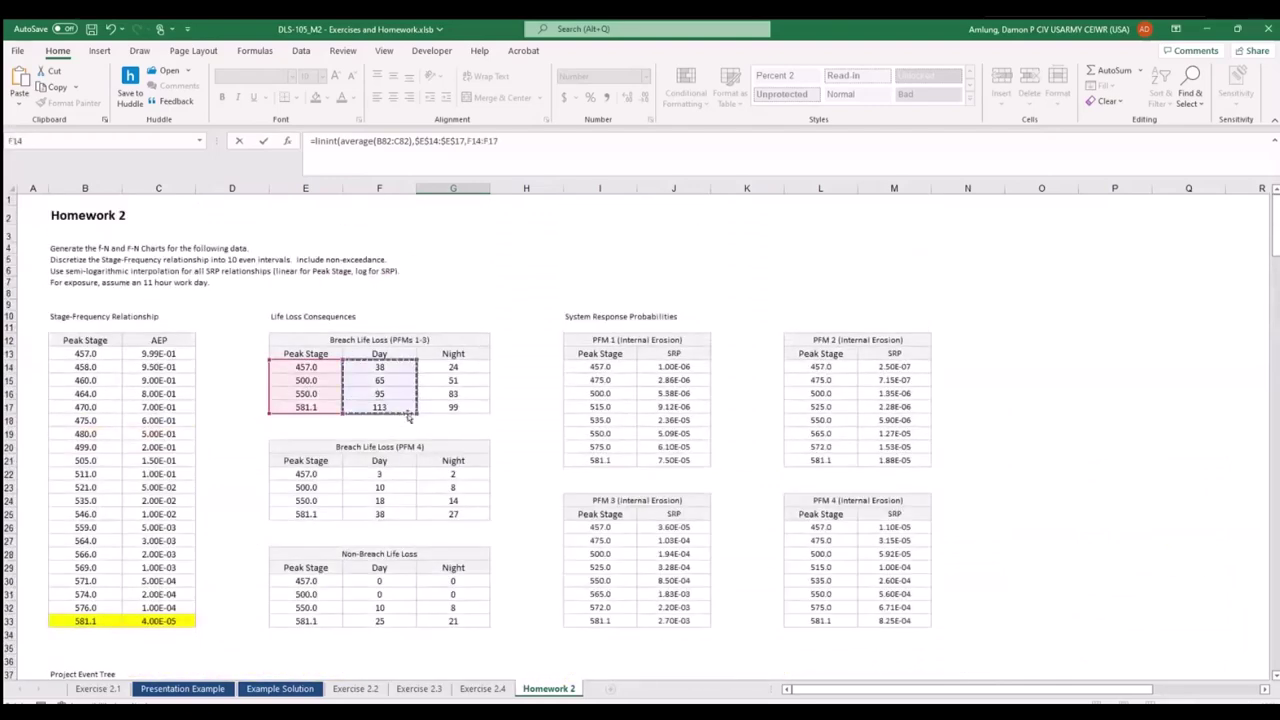
{"action": "key", "text": "F4"}
{"action": "type", "text": ",1,0"}
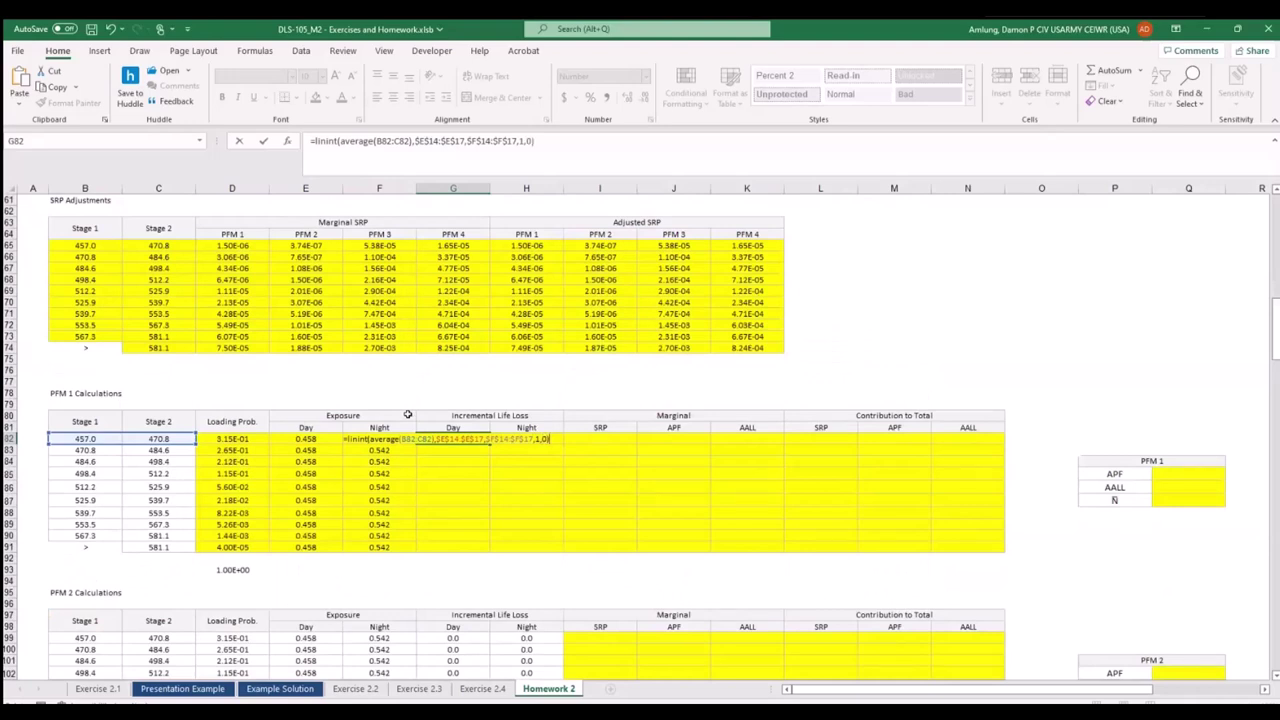
{"action": "type", "text": ")"}
{"action": "key", "text": "Return"}
{"action": "key", "text": "Up"}
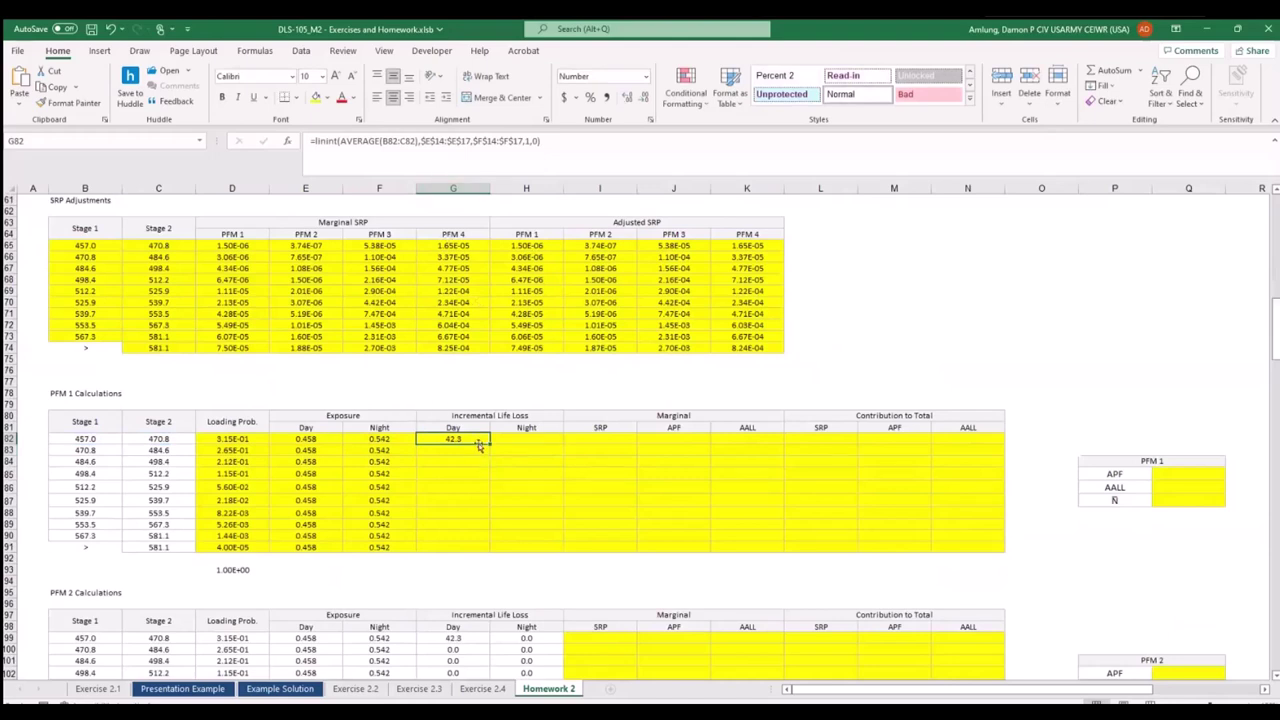
Extend the G82 formula by subtracting a second linint of the average of B82:C82 with the non-breach peak stage range $E$30:$E$33.
{"action": "left_click", "coordinate": [622, 150]}
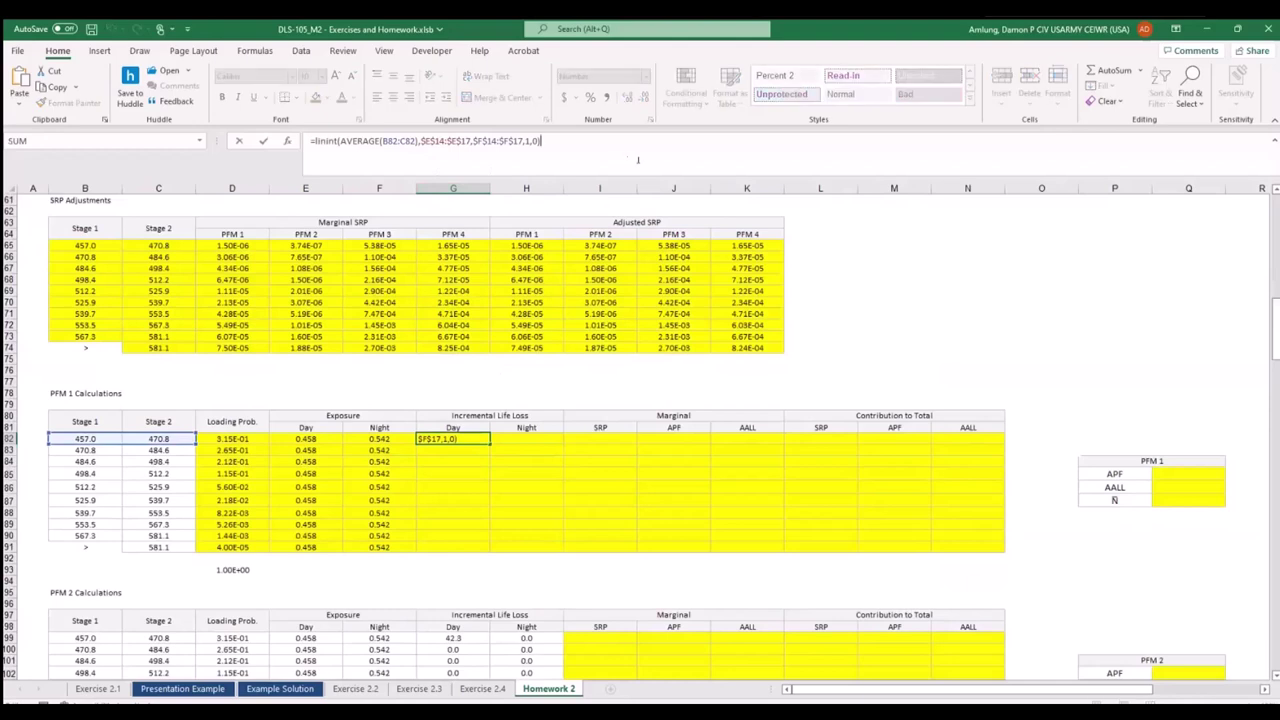
{"action": "type", "text": "-linint(average("}
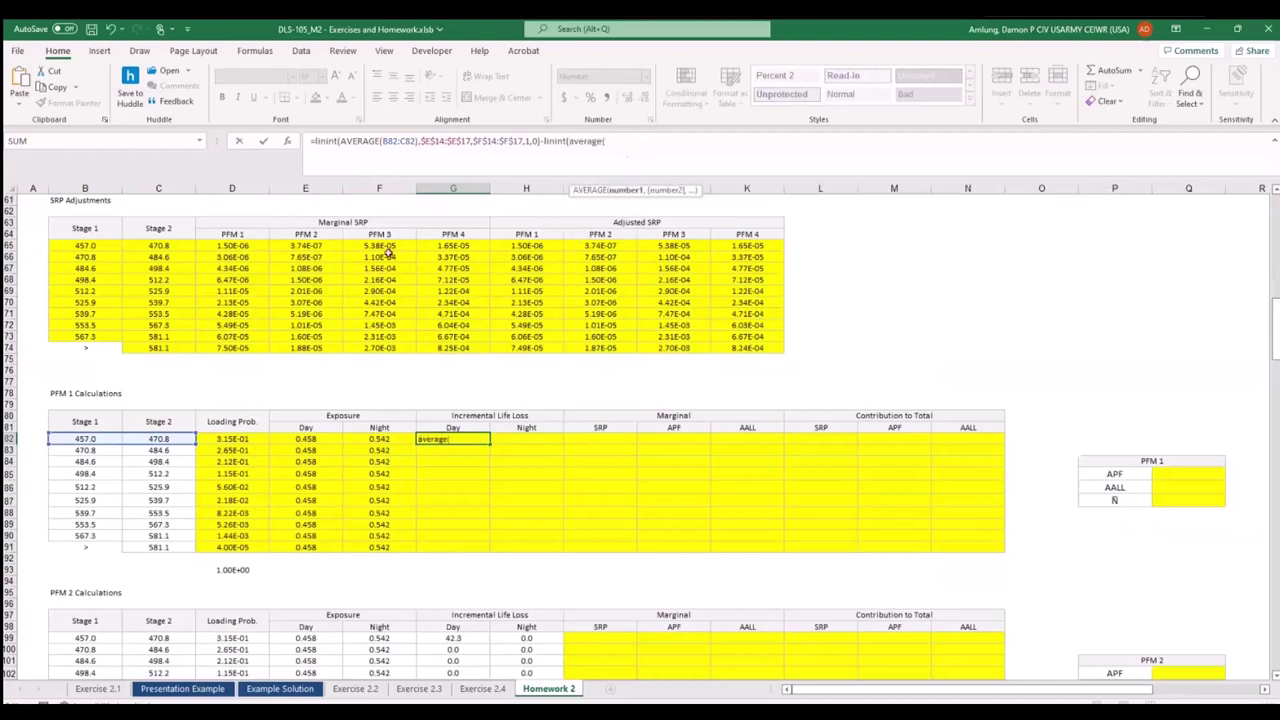
{"action": "left_click_drag", "start_coordinate": [87, 438], "coordinate": [138, 440]}
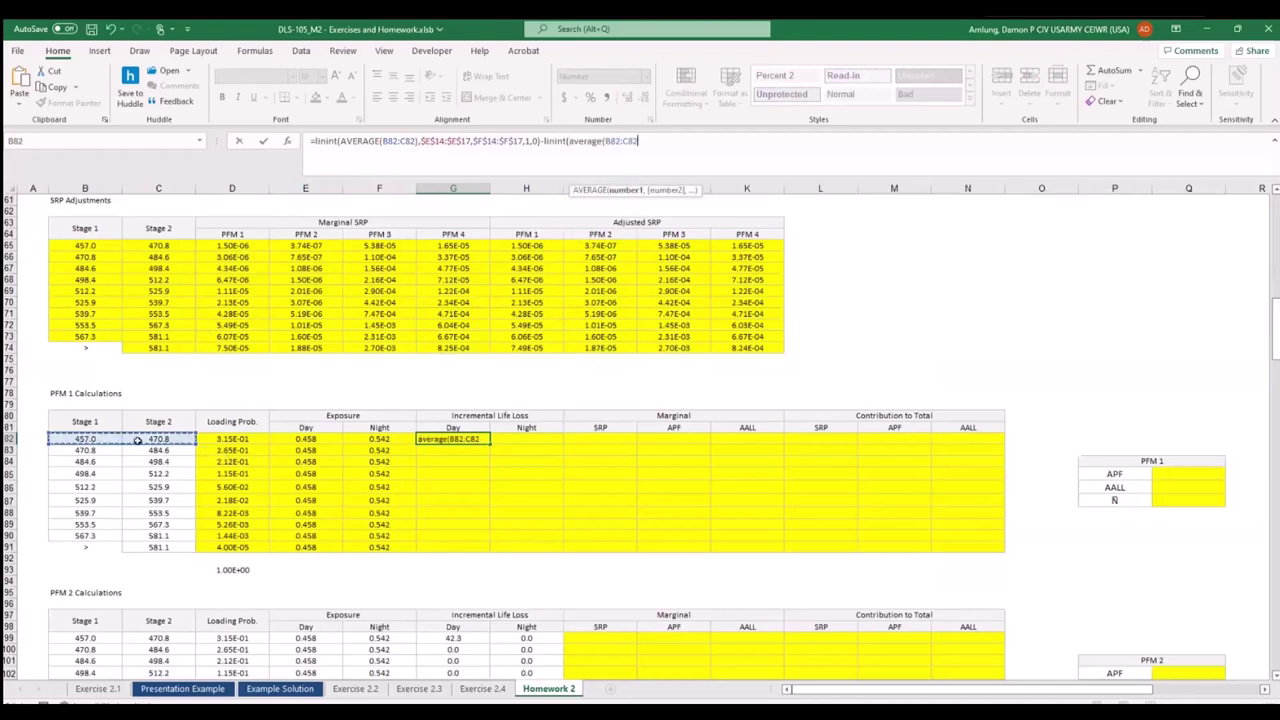
{"action": "type", "text": "),"}
{"action": "scroll", "coordinate": [355, 368], "scroll_direction": "up", "scroll_amount": 7}
{"action": "scroll", "coordinate": [360, 369], "scroll_direction": "up", "scroll_amount": 11}
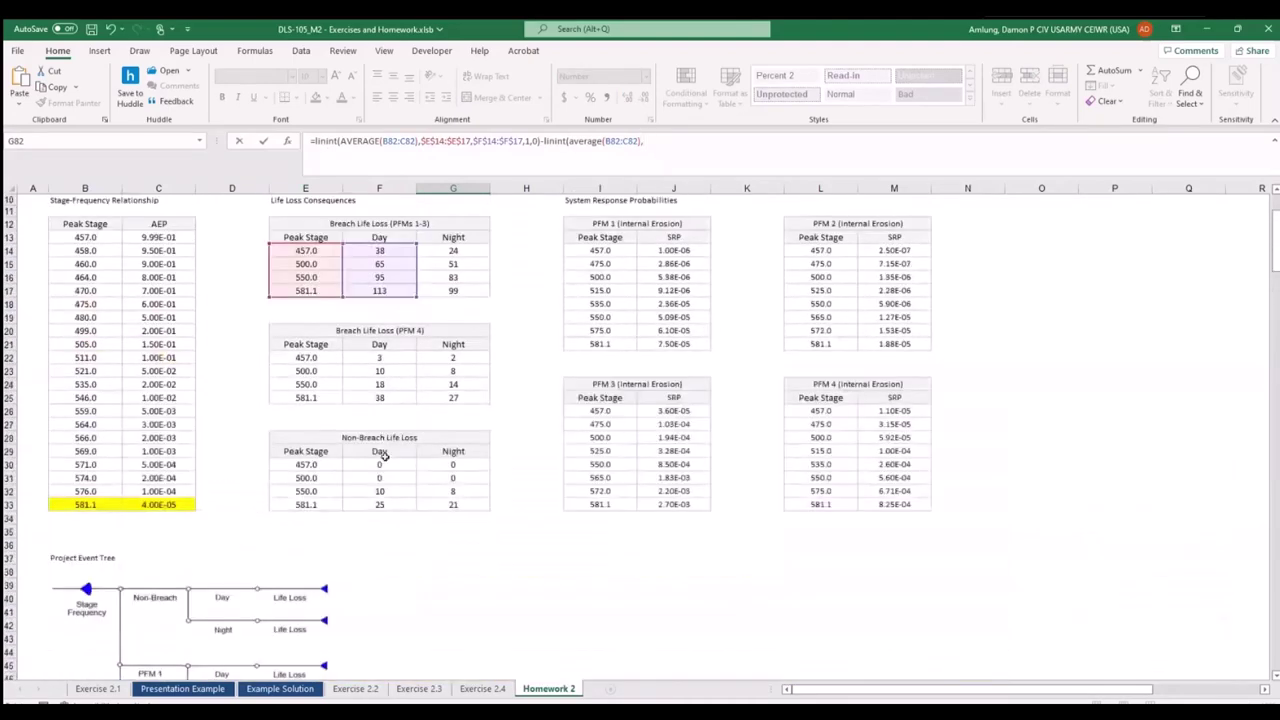
{"action": "left_click_drag", "start_coordinate": [305, 465], "coordinate": [310, 505]}
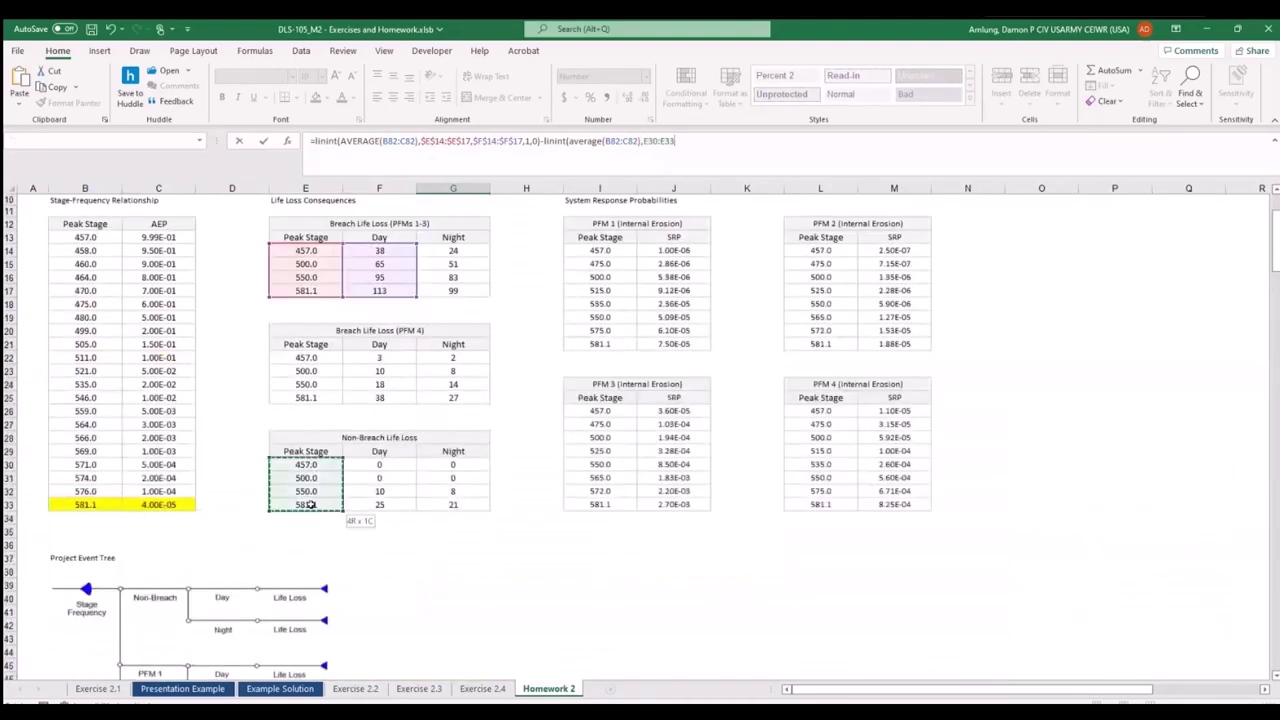
{"action": "key", "text": "F4"}
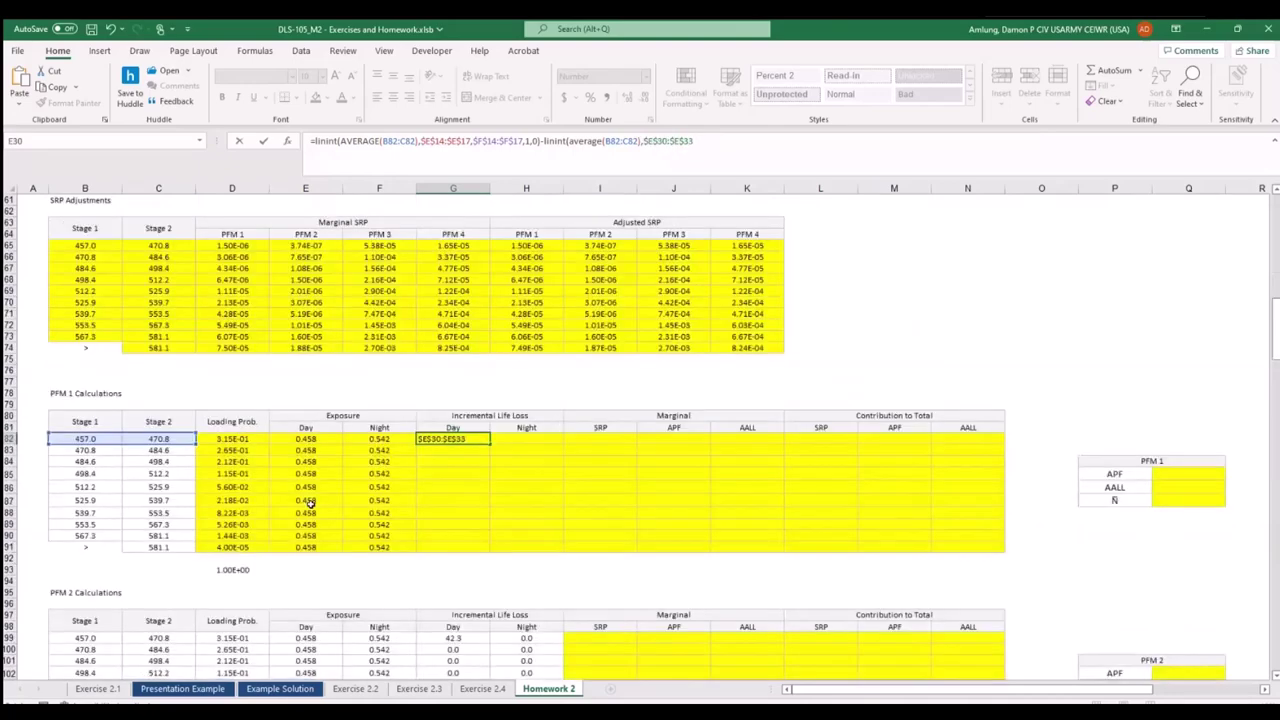
Complete the second linint in G82 with the non-breach day range $F$30:$F$33 and the arguments 1,0.
{"action": "scroll", "coordinate": [414, 491], "scroll_direction": "up", "scroll_amount": 14}
{"action": "type", "text": ","}
{"action": "left_click_drag", "start_coordinate": [400, 347], "coordinate": [396, 389]}
{"action": "key", "text": "F4"}
{"action": "type", "text": ",1,0)"}
{"action": "key", "text": "Return"}
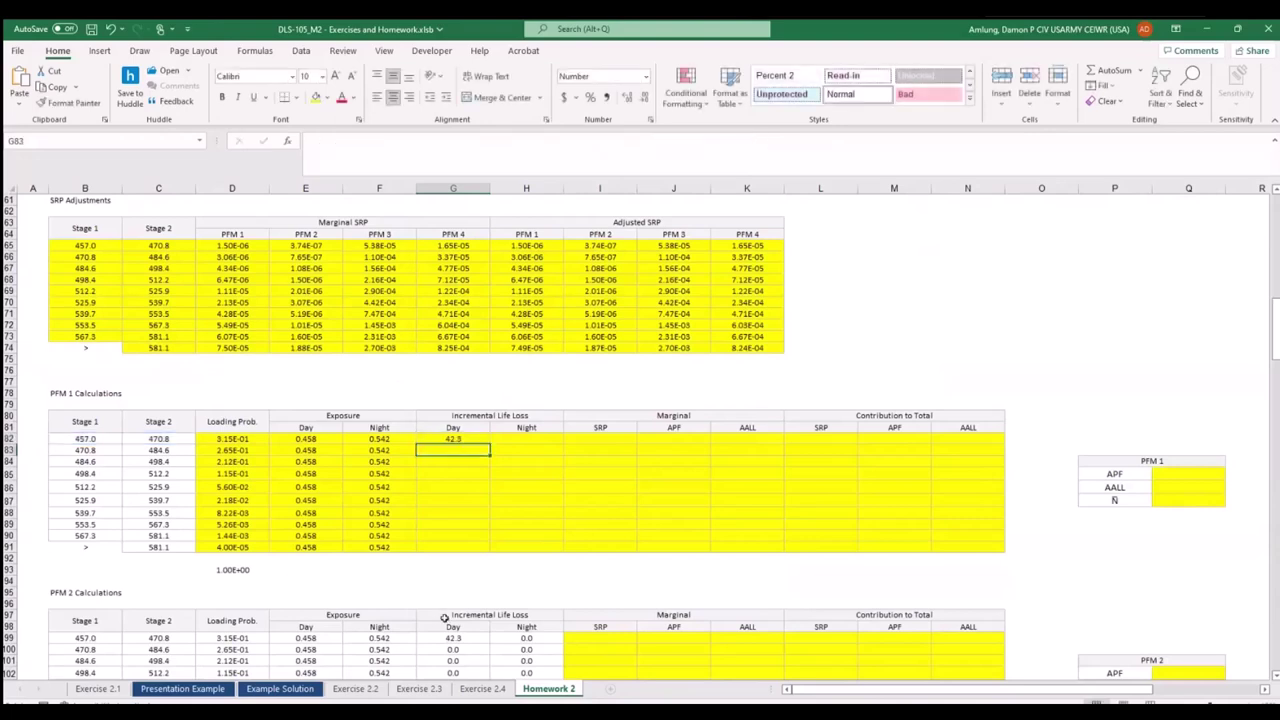
Check G82 against the non-breach life loss table and fill the day incremental life loss formula down through row 91.
{"action": "scroll", "coordinate": [479, 505], "scroll_direction": "up", "scroll_amount": 7}
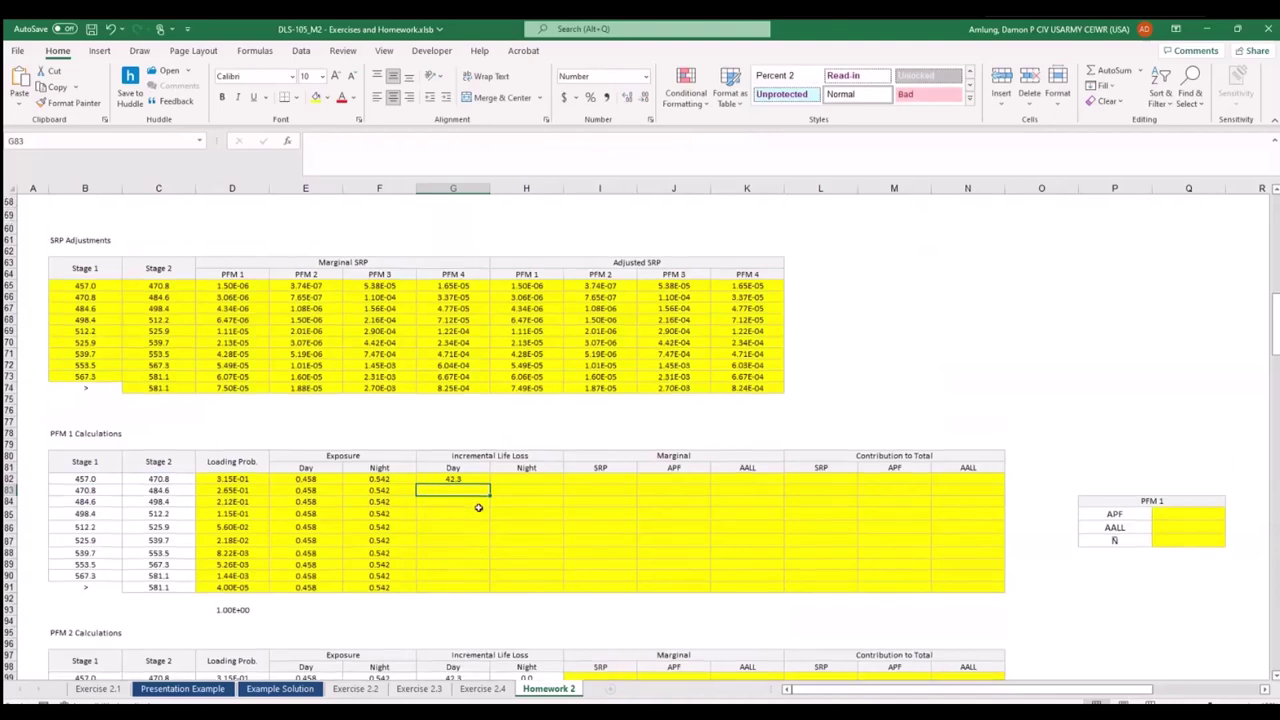
{"action": "scroll", "coordinate": [479, 505], "scroll_direction": "up", "scroll_amount": 6}
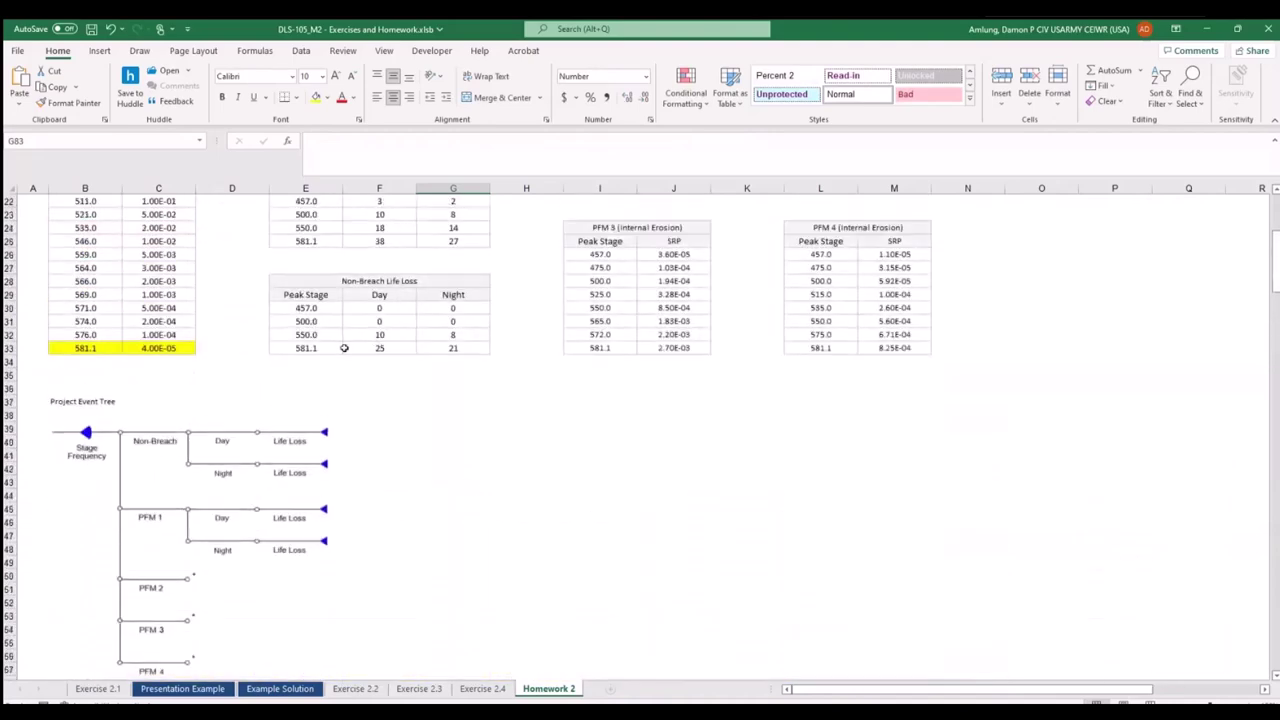
{"action": "scroll", "coordinate": [483, 403], "scroll_direction": "down", "scroll_amount": 12}
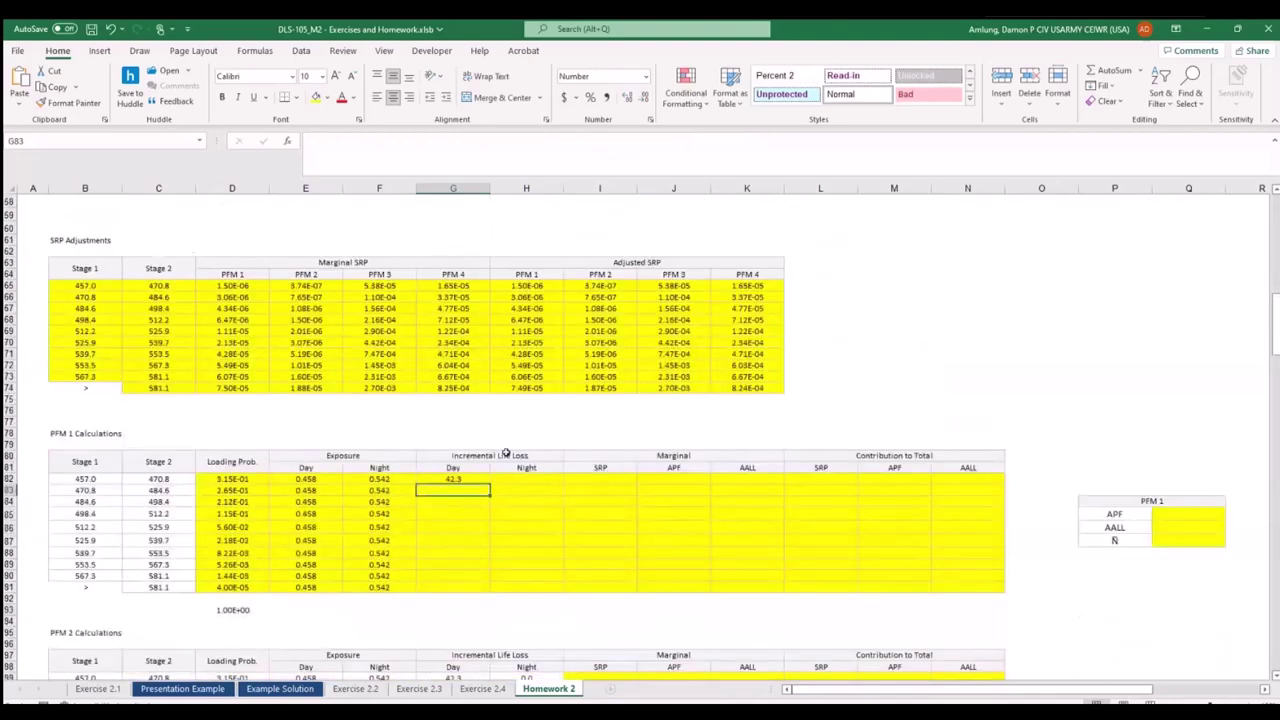
{"action": "left_click", "coordinate": [460, 479]}
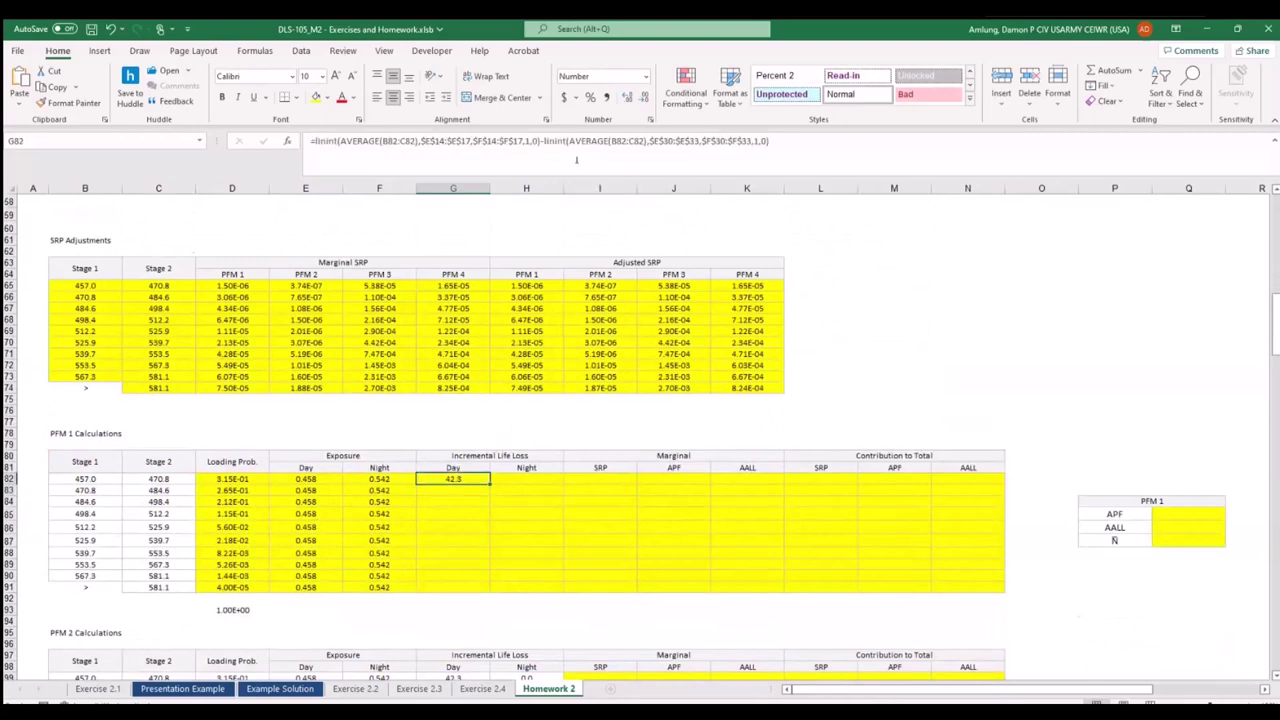
{"action": "left_click_drag", "start_coordinate": [490, 484], "coordinate": [492, 594]}
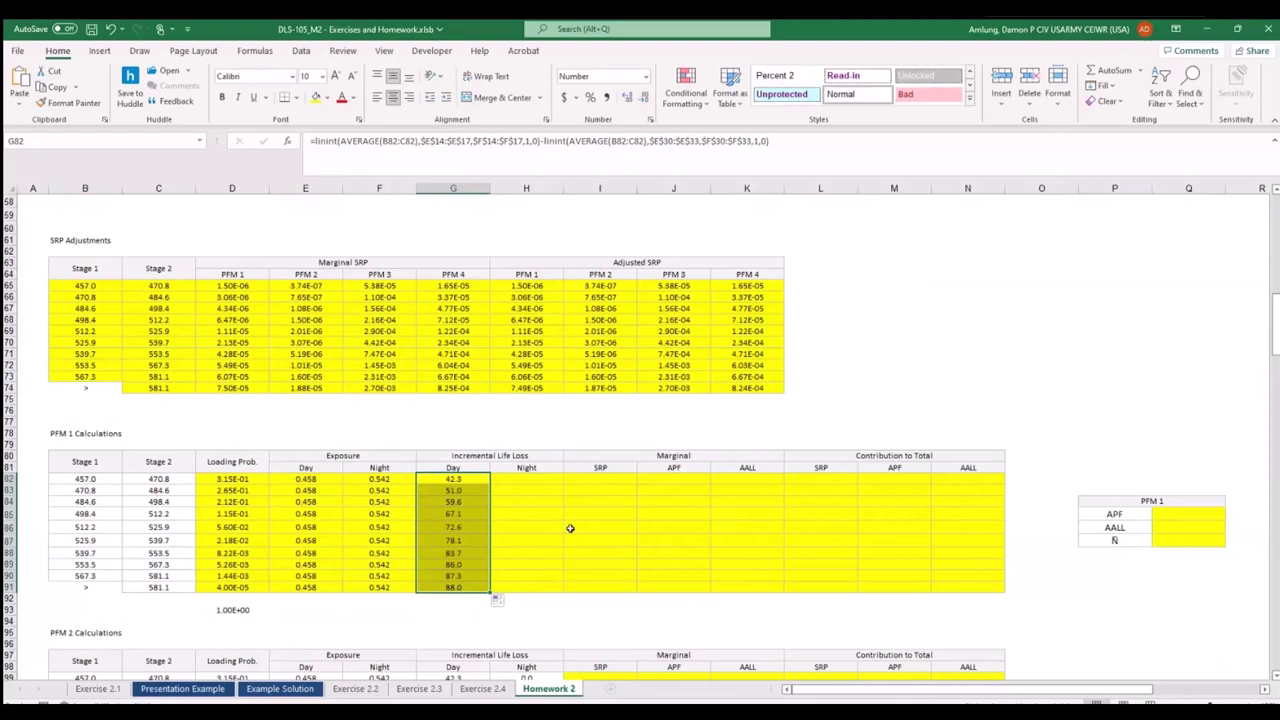
{"action": "left_click", "coordinate": [570, 528]}
Copy the full formula text of G82 into the night incremental life loss cell H82.
{"action": "left_click", "coordinate": [453, 479]}
{"action": "left_click_drag", "start_coordinate": [800, 147], "coordinate": [310, 141]}
{"action": "key", "text": "ctrl+c"}
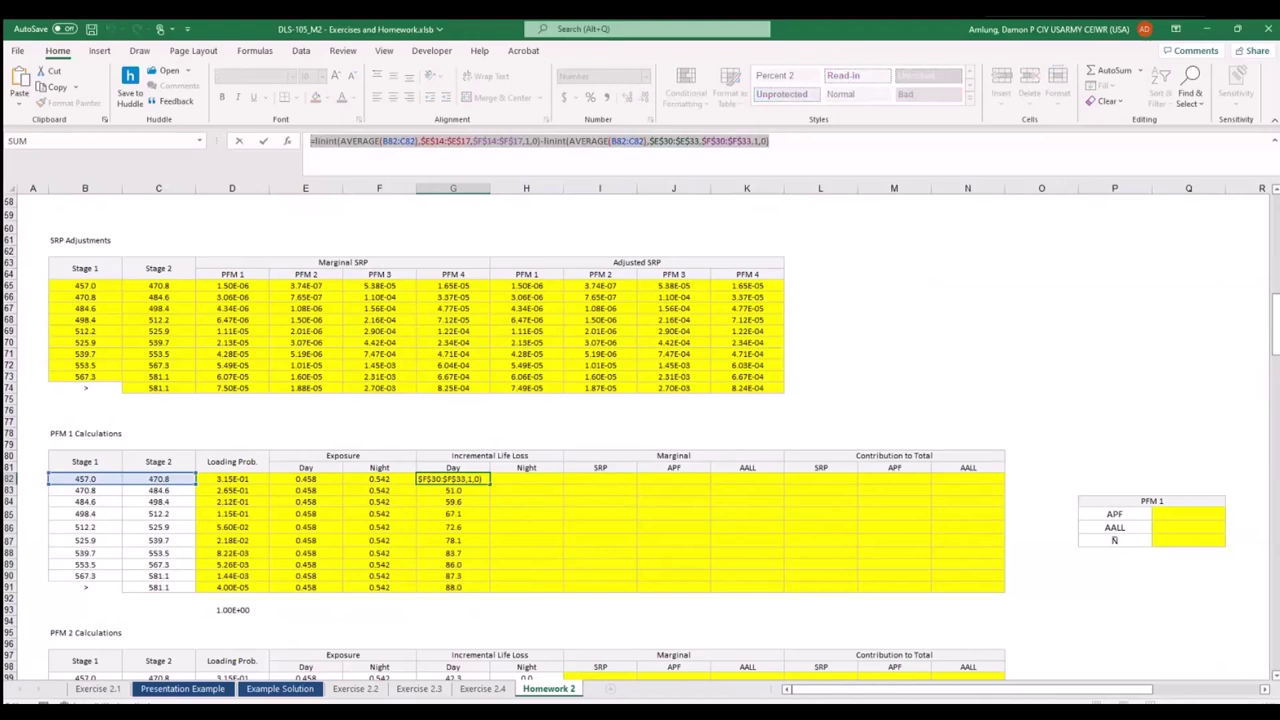
{"action": "key", "text": "Return"}
{"action": "left_click", "coordinate": [540, 479]}
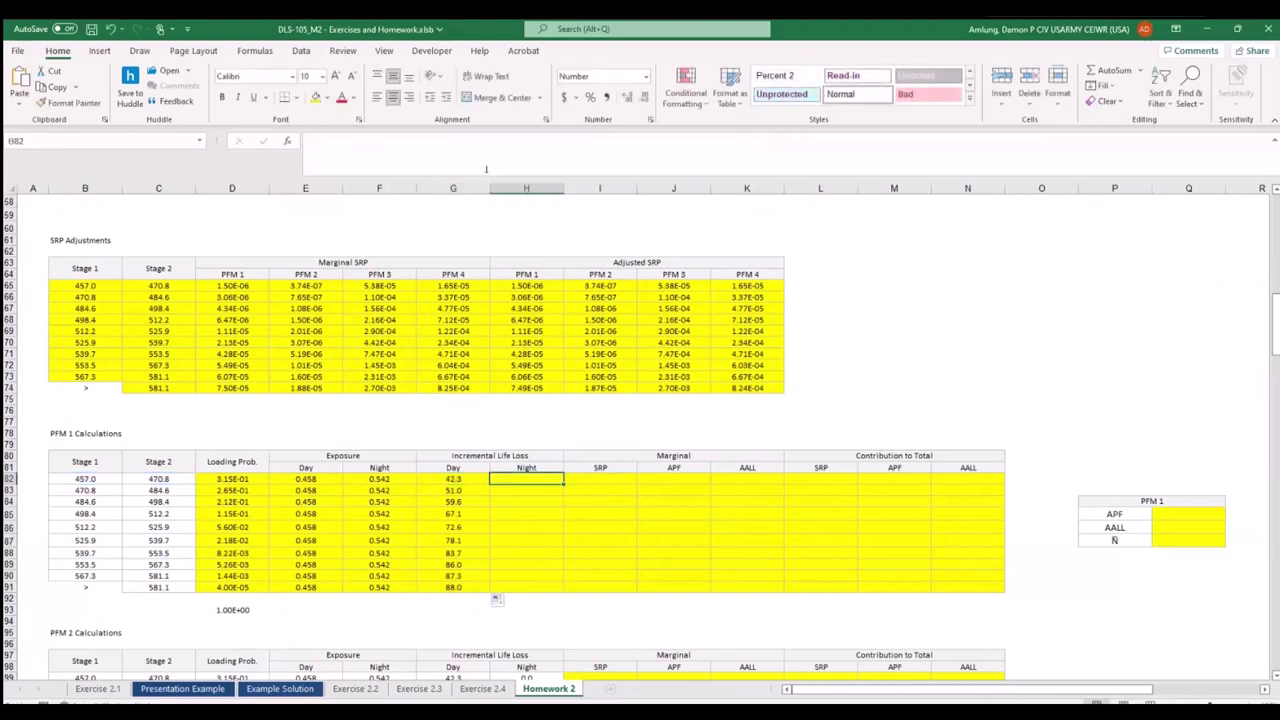
{"action": "left_click", "coordinate": [487, 160]}
{"action": "key", "text": "ctrl+v"}
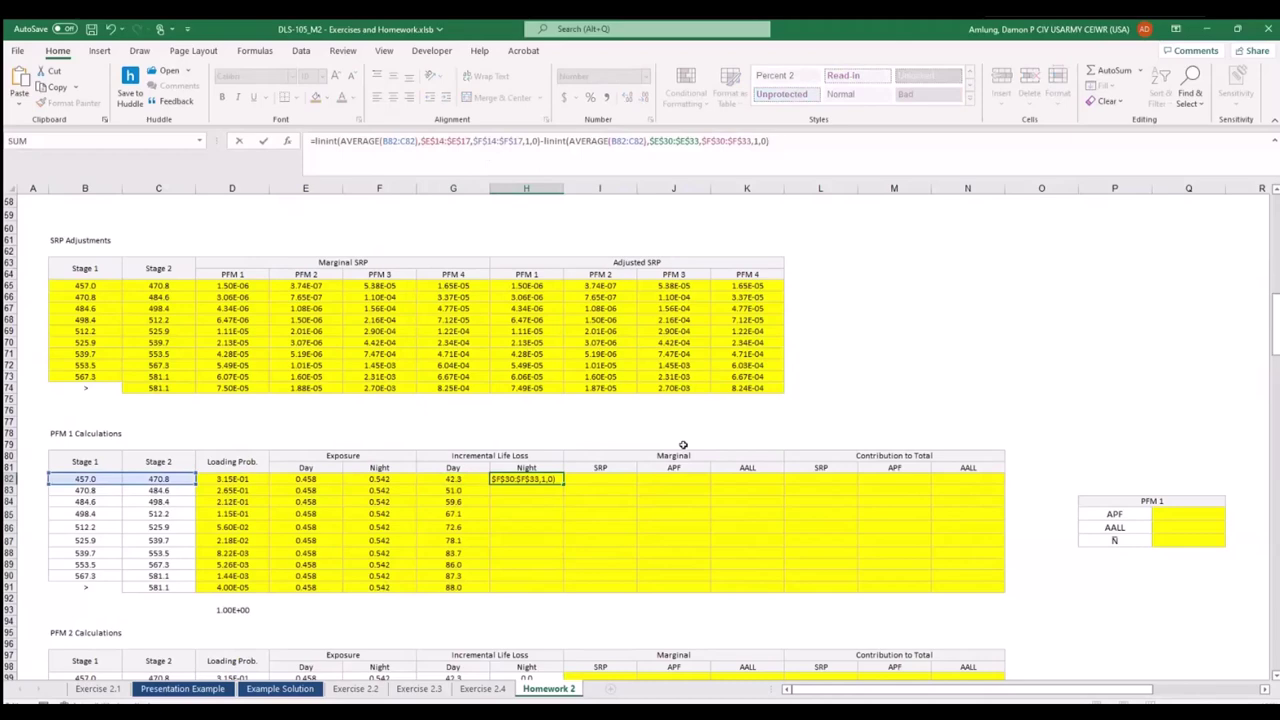
Shift the H82 life loss references to the night columns, $G$14:$G$17 for breach and $G$30:$G$33 for non-breach.
{"action": "scroll", "coordinate": [683, 445], "scroll_direction": "up", "scroll_amount": 3}
{"action": "scroll", "coordinate": [683, 445], "scroll_direction": "up", "scroll_amount": 15}
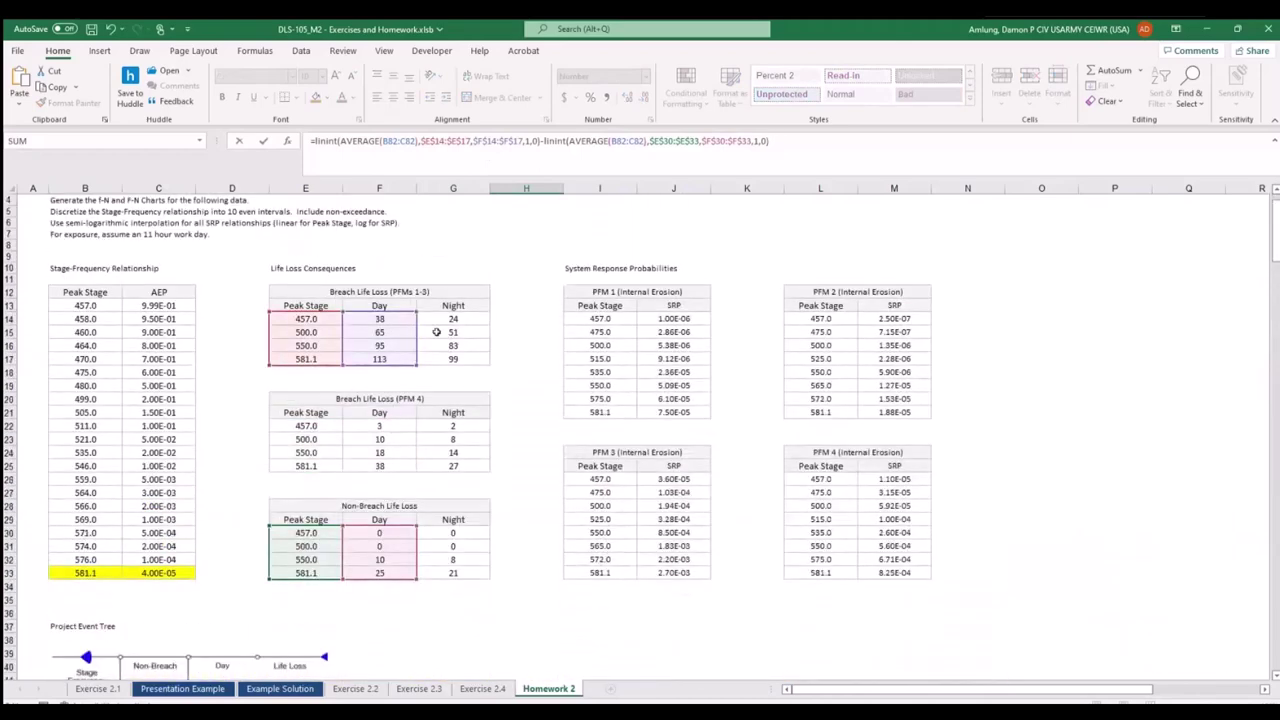
{"action": "left_click_drag", "start_coordinate": [421, 330], "coordinate": [452, 332]}
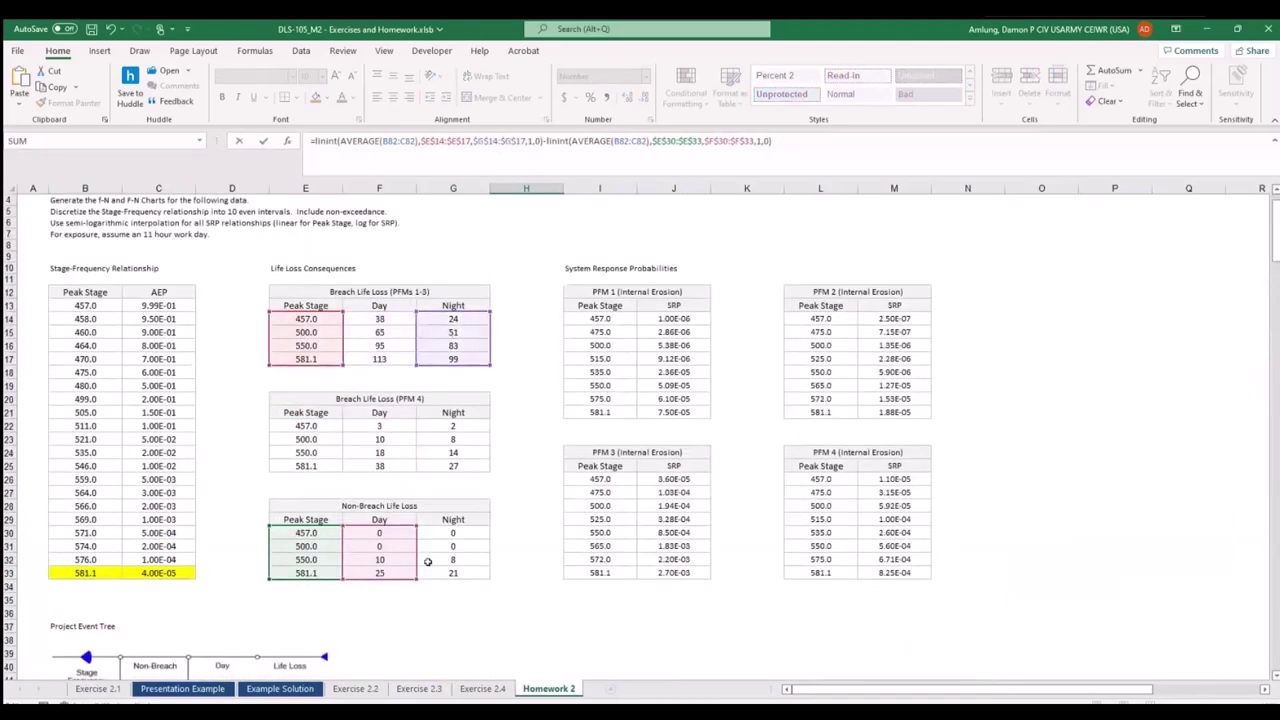
{"action": "left_click_drag", "start_coordinate": [413, 555], "coordinate": [452, 557]}
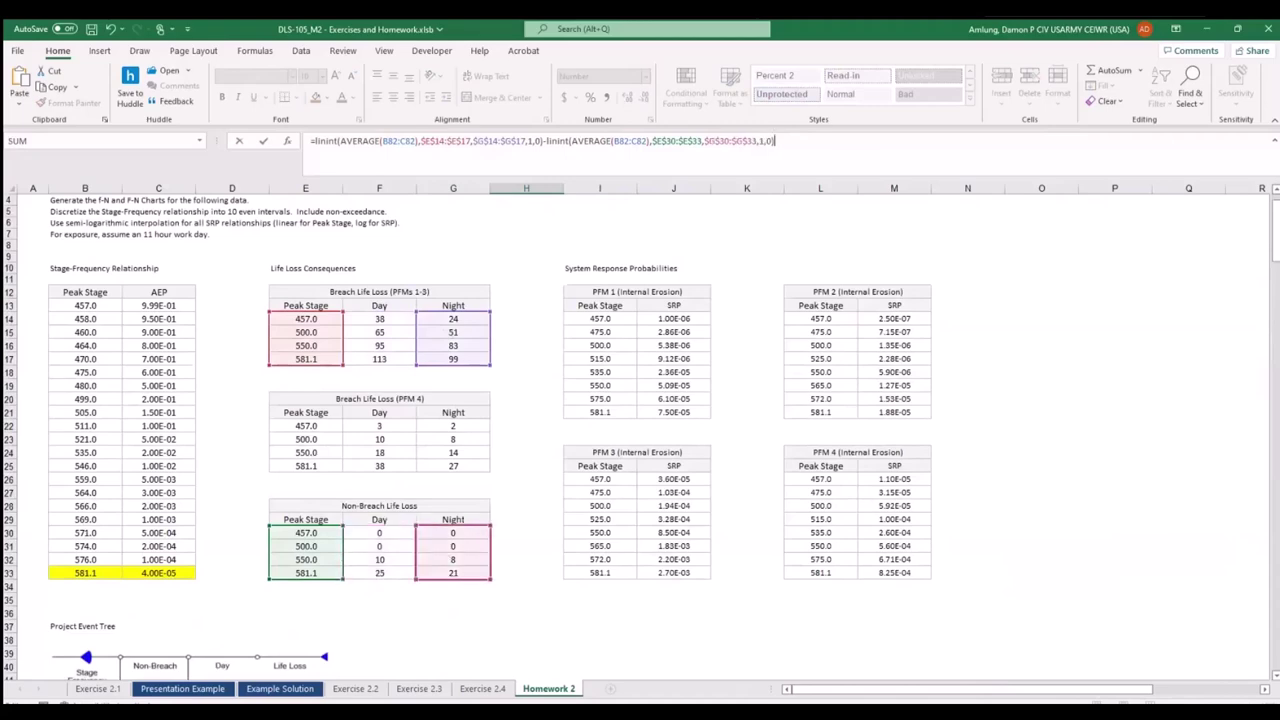
{"action": "key", "text": "Return"}
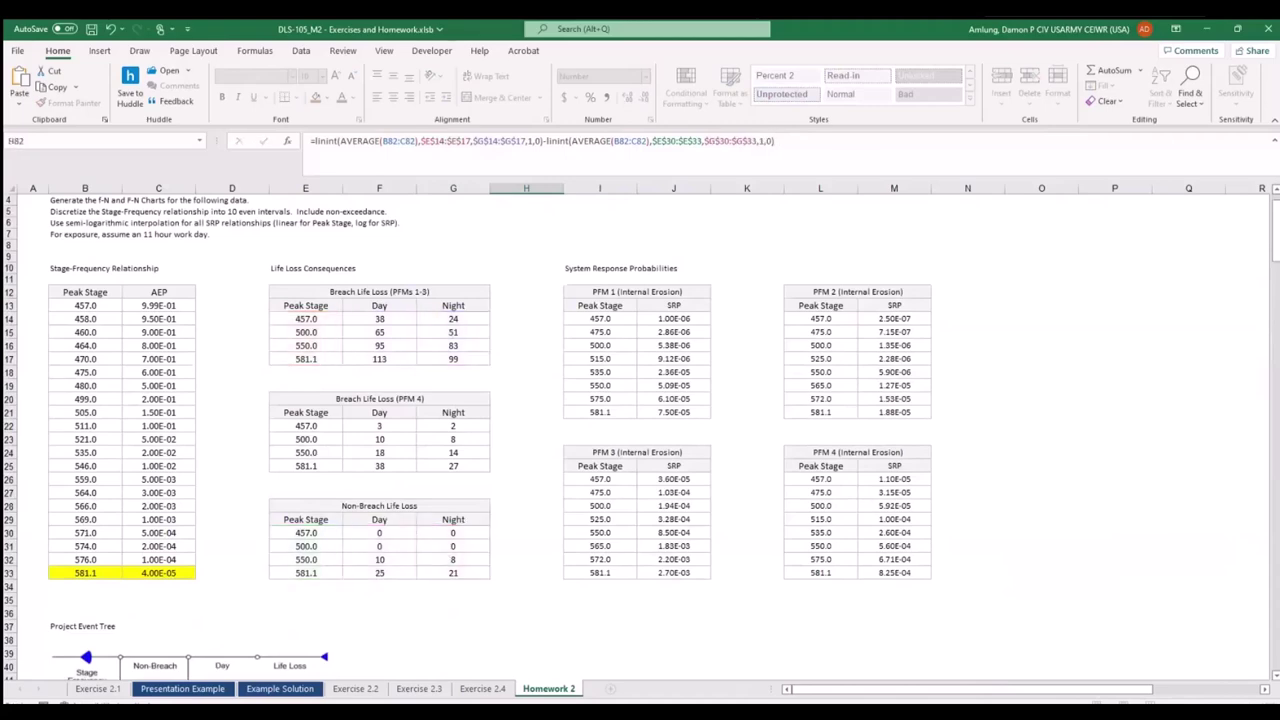
Fill the night incremental life loss formula from H82 down through row 91.
{"action": "scroll", "coordinate": [541, 547], "scroll_direction": "down", "scroll_amount": 3}
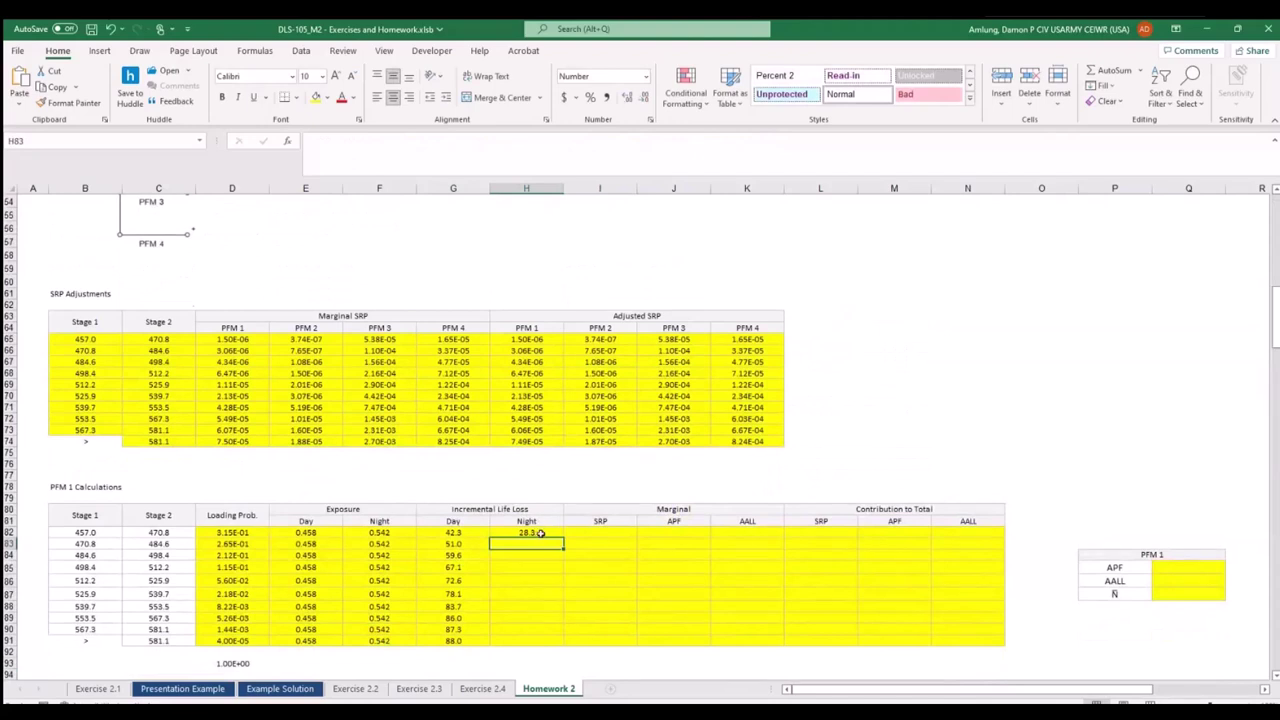
{"action": "left_click", "coordinate": [553, 531]}
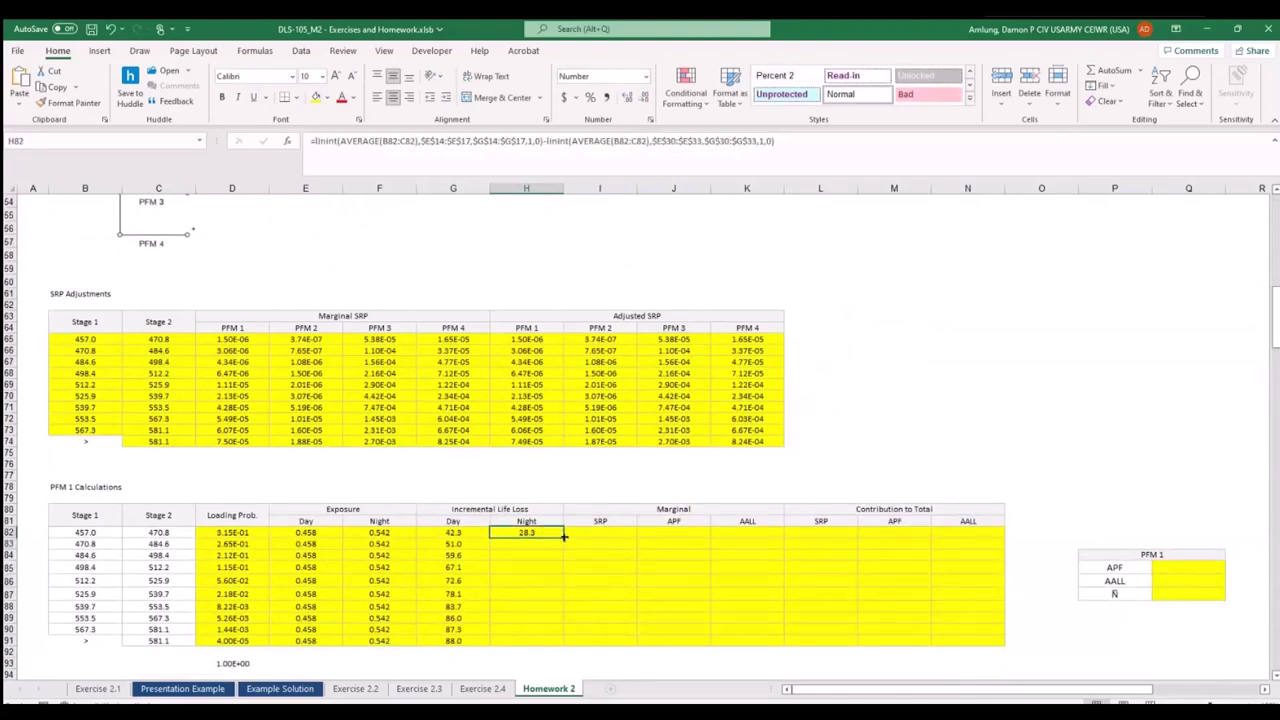
{"action": "double_click", "coordinate": [563, 536]}
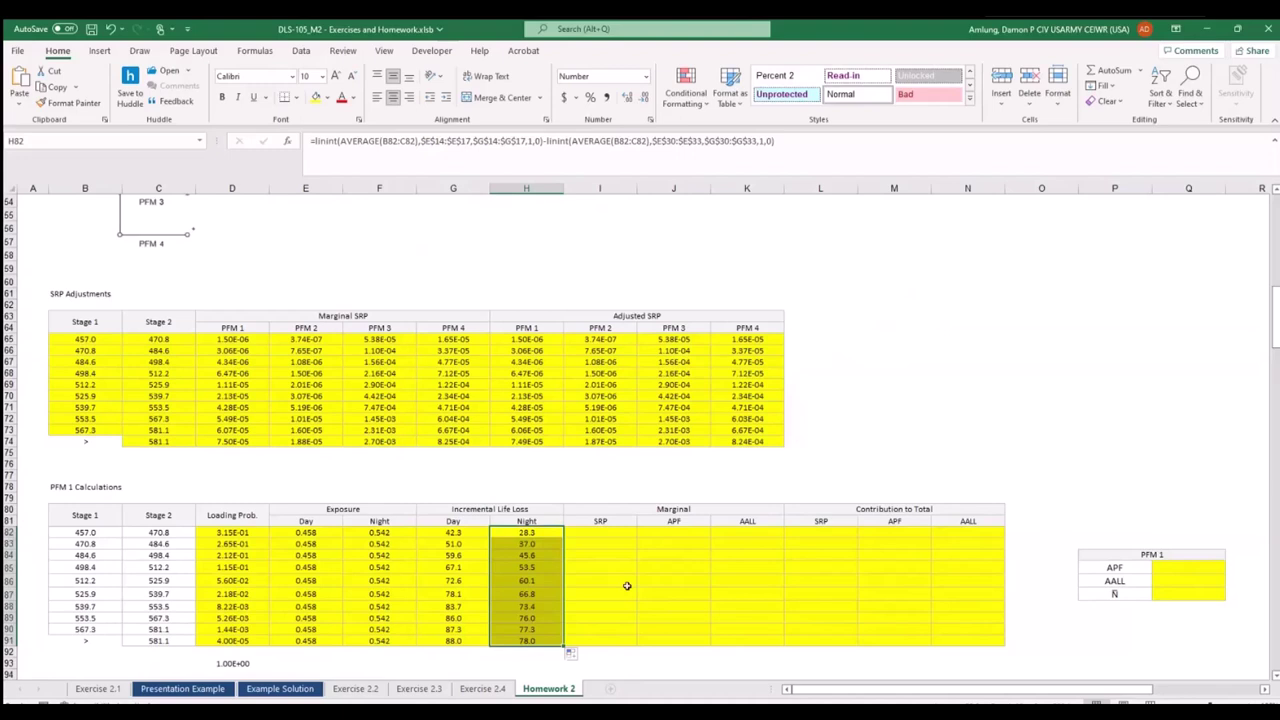
{"action": "scroll", "coordinate": [627, 586], "scroll_direction": "down", "scroll_amount": 1}
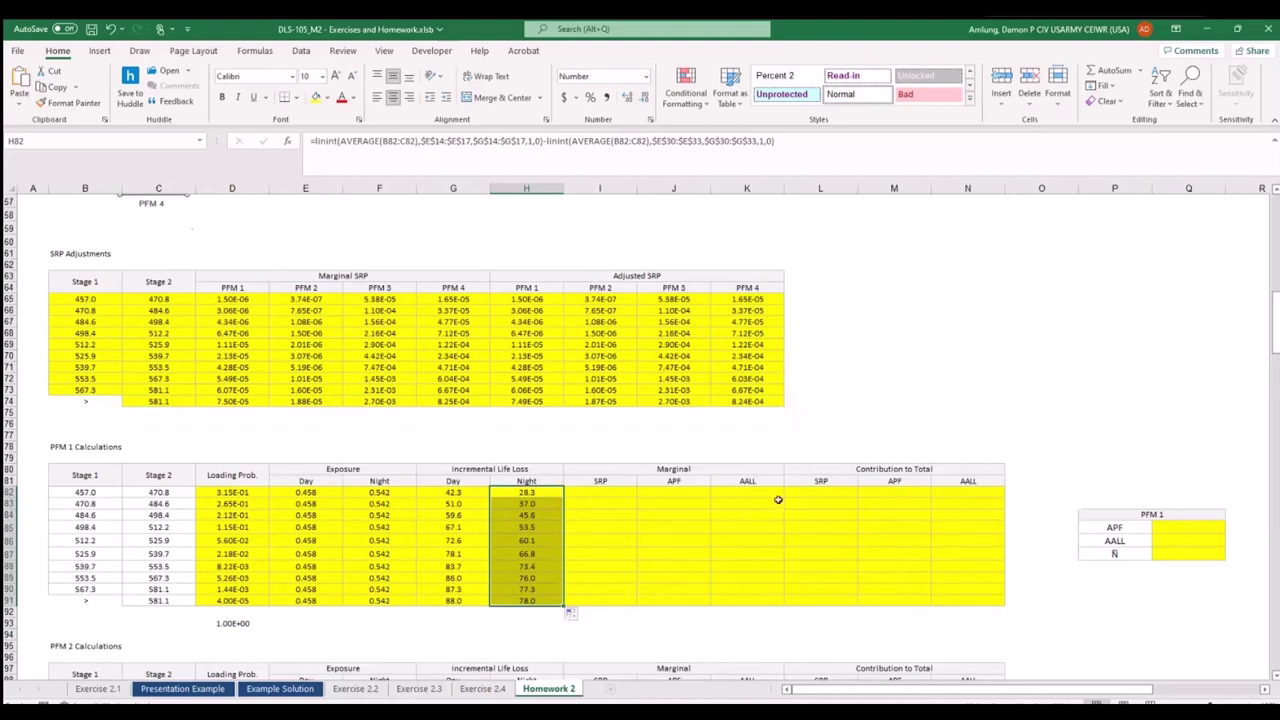
{"action": "scroll", "coordinate": [835, 505], "scroll_direction": "up", "scroll_amount": 1}
{"action": "left_click", "coordinate": [838, 512]}
{"action": "scroll", "coordinate": [838, 515], "scroll_direction": "down", "scroll_amount": 1}
{"action": "left_click", "coordinate": [901, 514]}
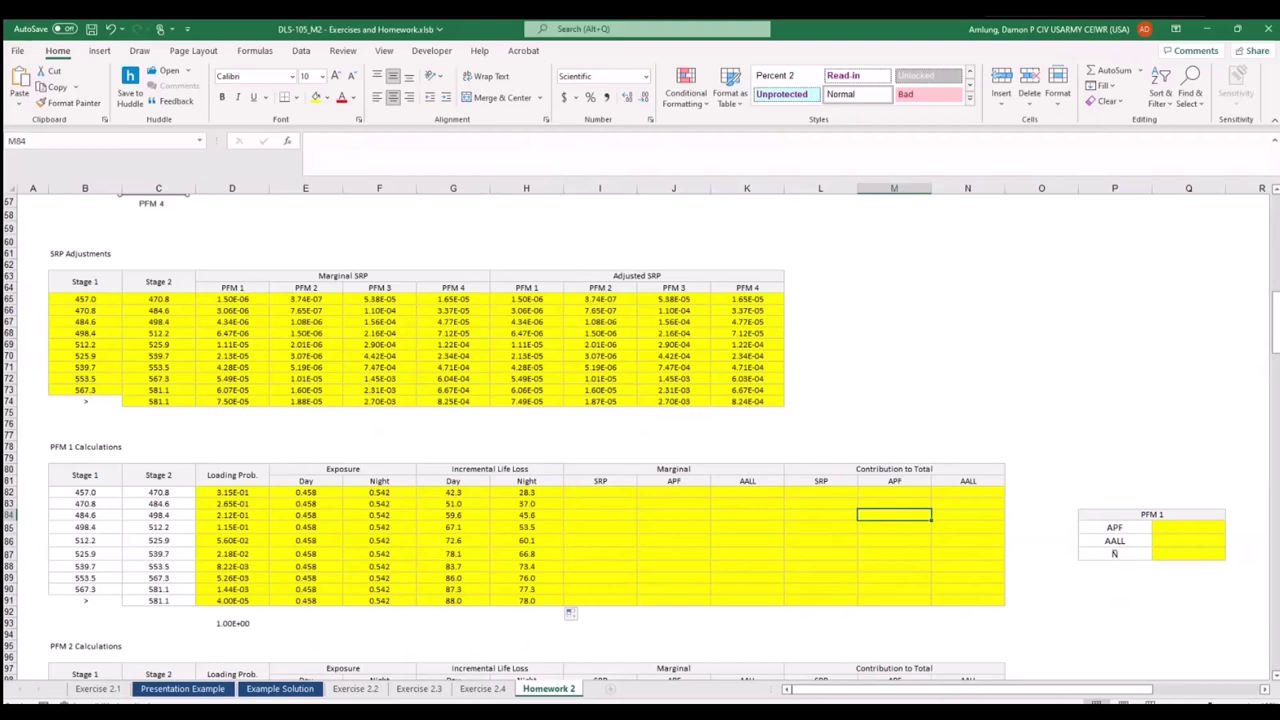
Link the PFM 1 marginal SRP cell I82 to the SRP Adjustments table with =D65 and fill it down through row 91.
{"action": "left_click", "coordinate": [618, 492]}
{"action": "type", "text": "="}
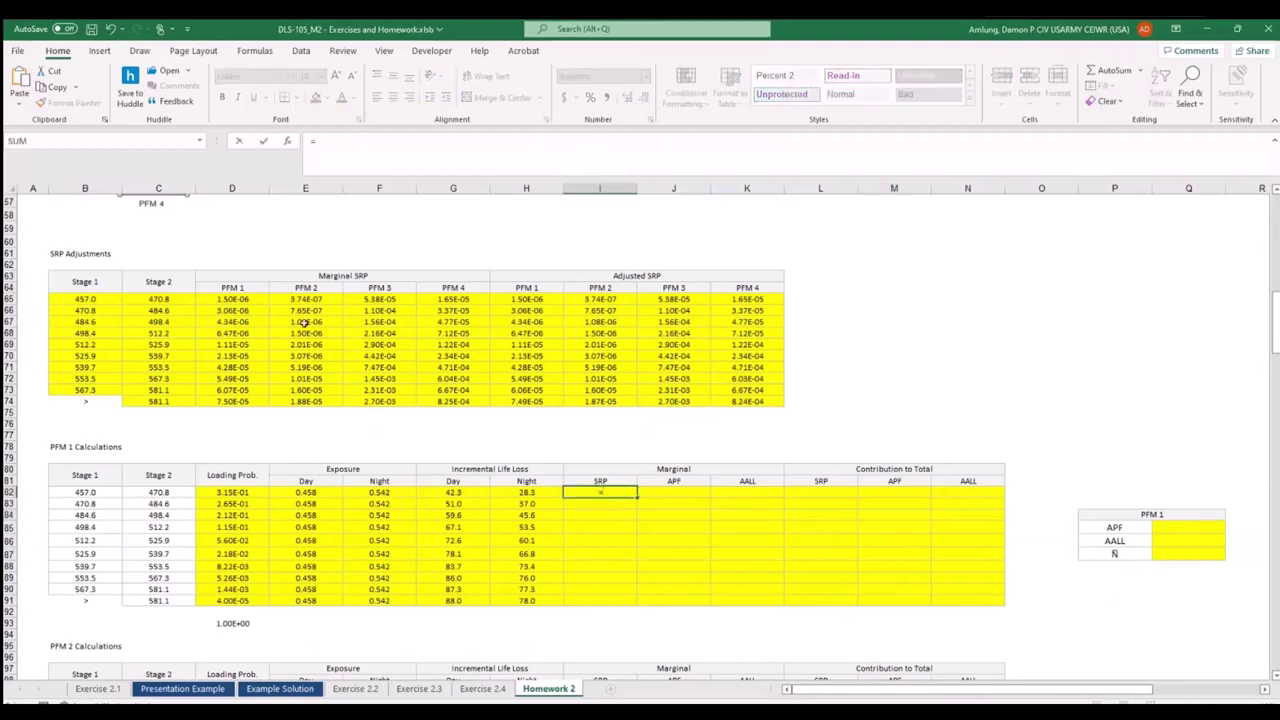
{"action": "left_click", "coordinate": [232, 299]}
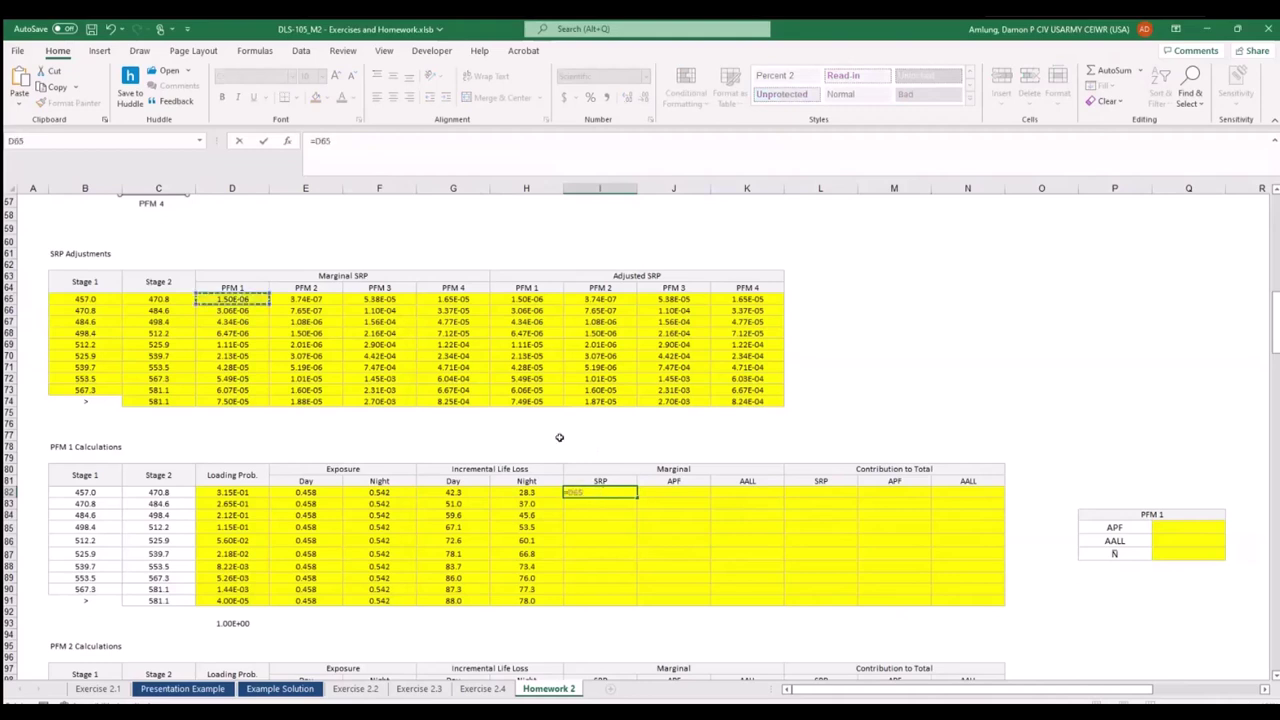
{"action": "key", "text": "ctrl+Return"}
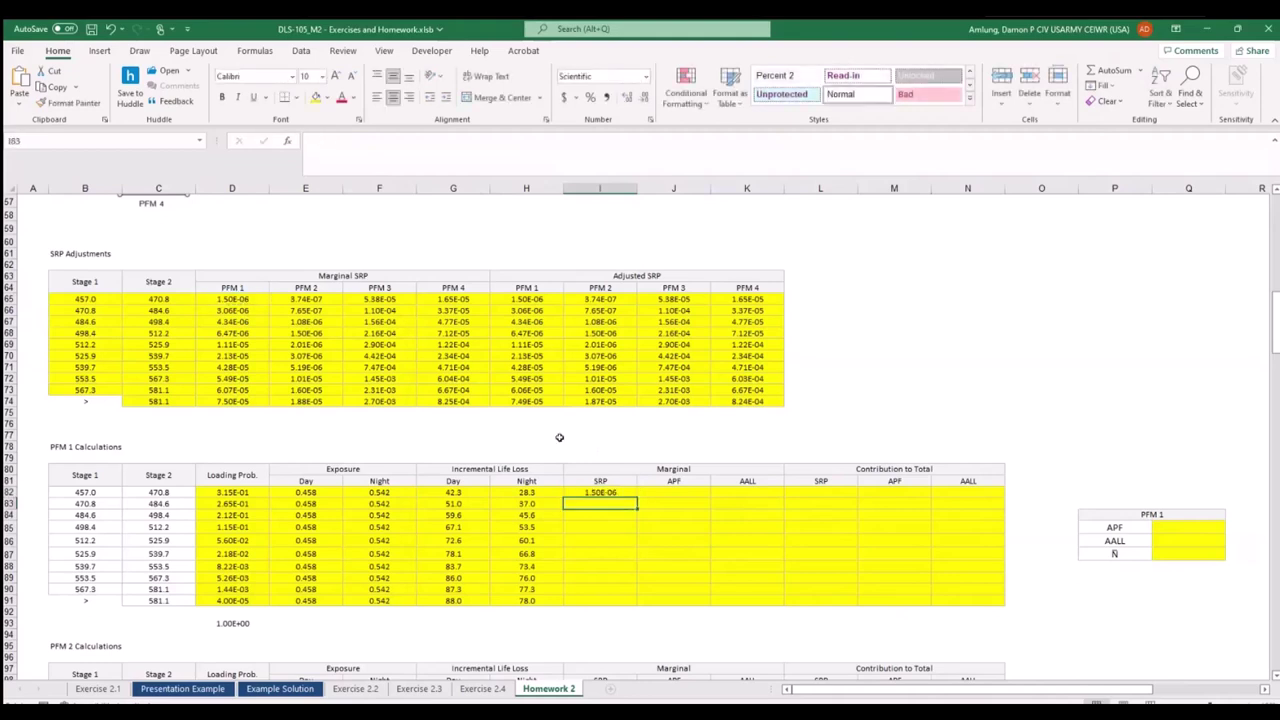
{"action": "left_click_drag", "start_coordinate": [637, 497], "coordinate": [657, 606]}
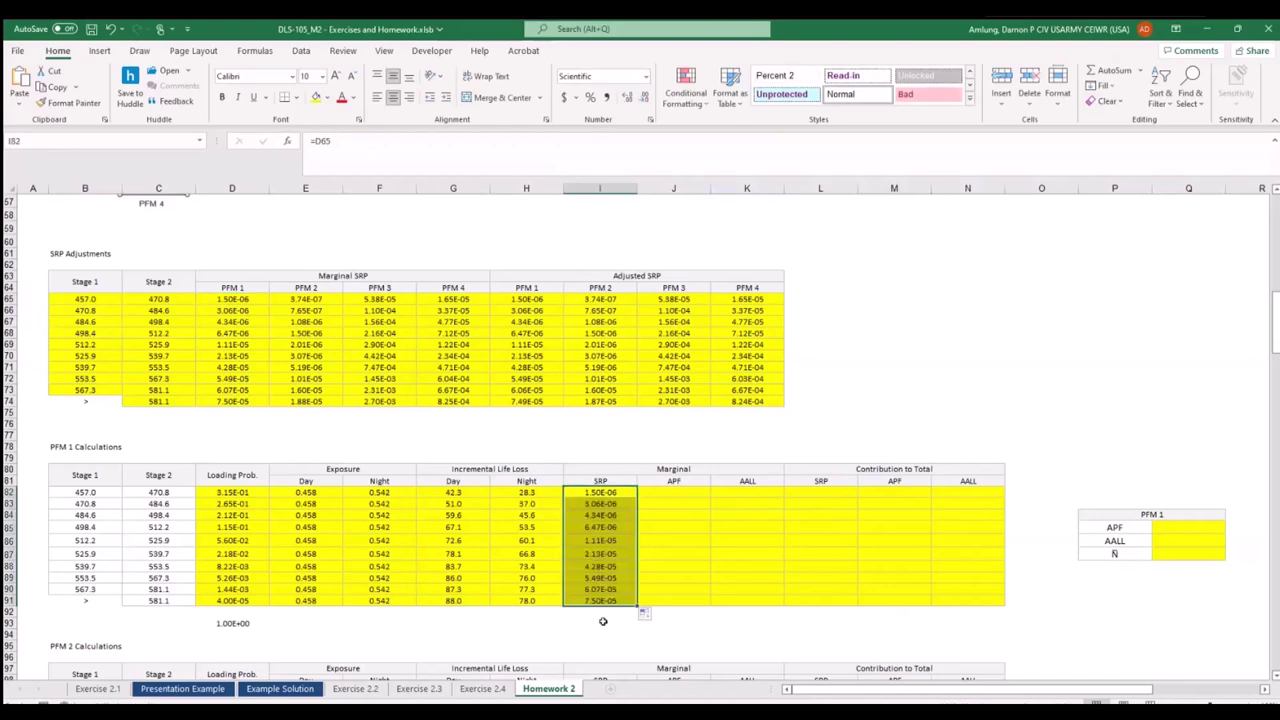
Enter the marginal APF in J82 as =D82*I82, loading probability times SRP, and fill it down through row 91.
{"action": "left_click", "coordinate": [685, 516]}
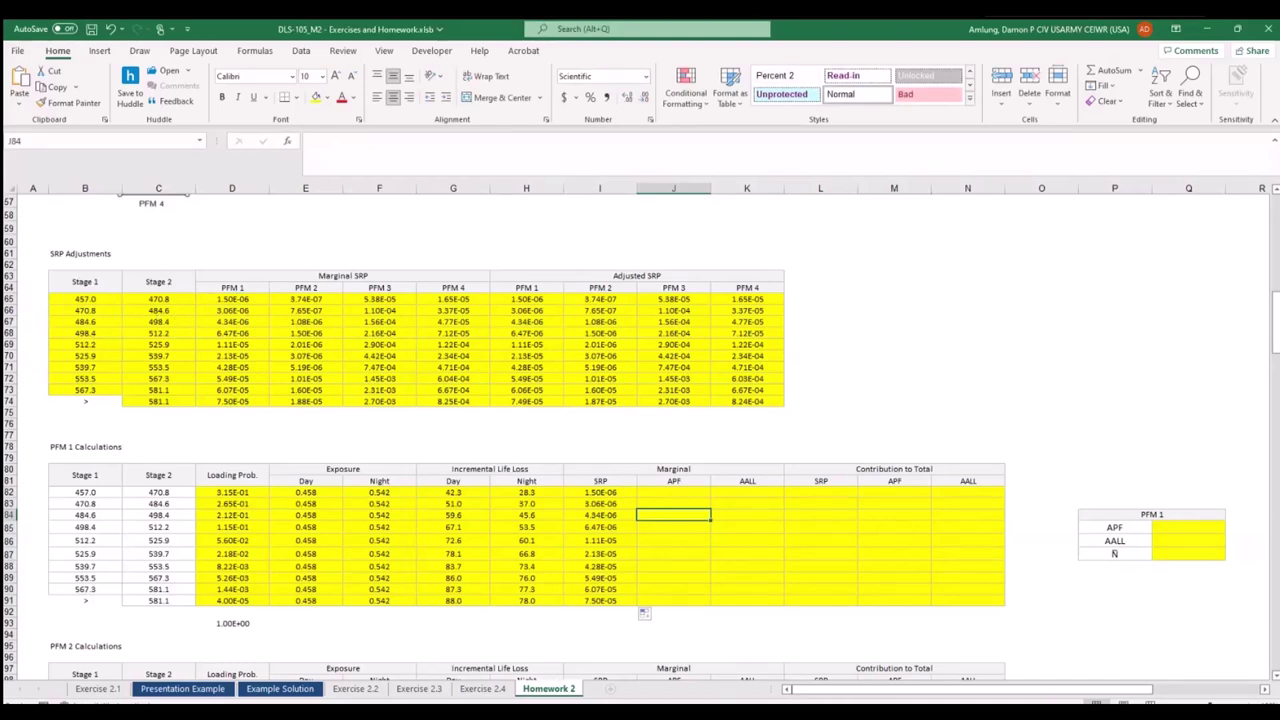
{"action": "left_click", "coordinate": [673, 492]}
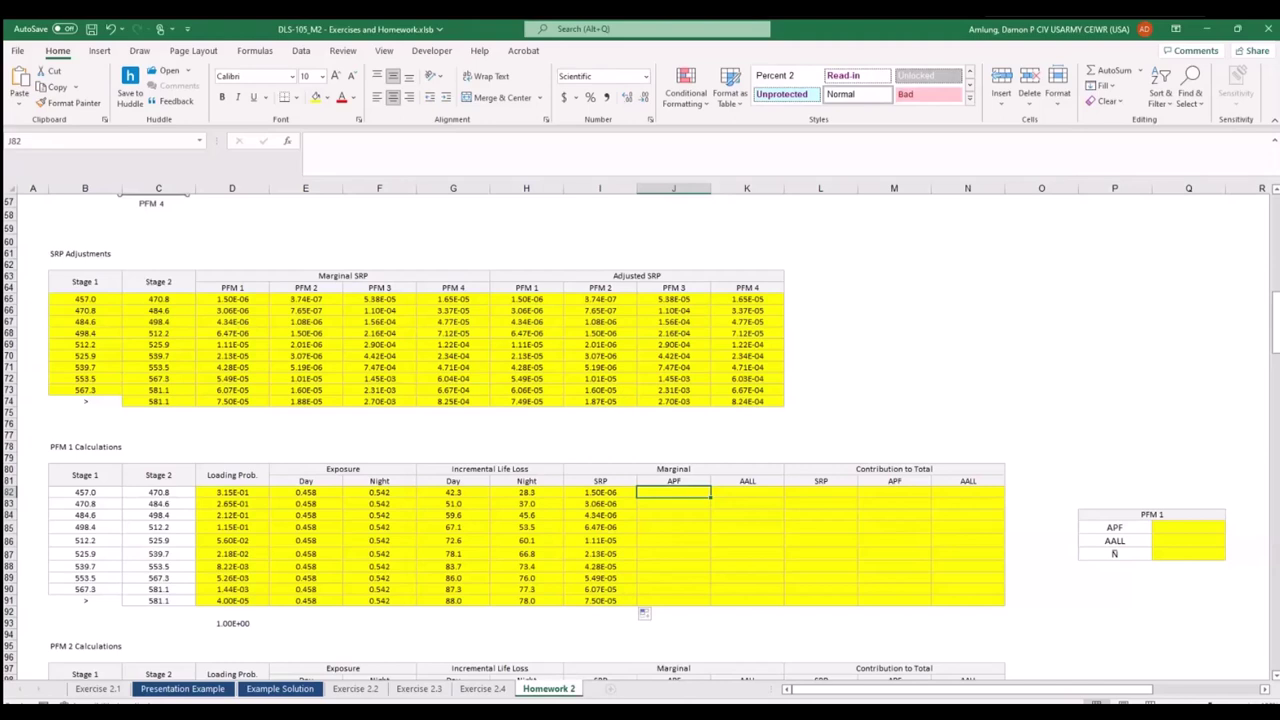
{"action": "type", "text": "="}
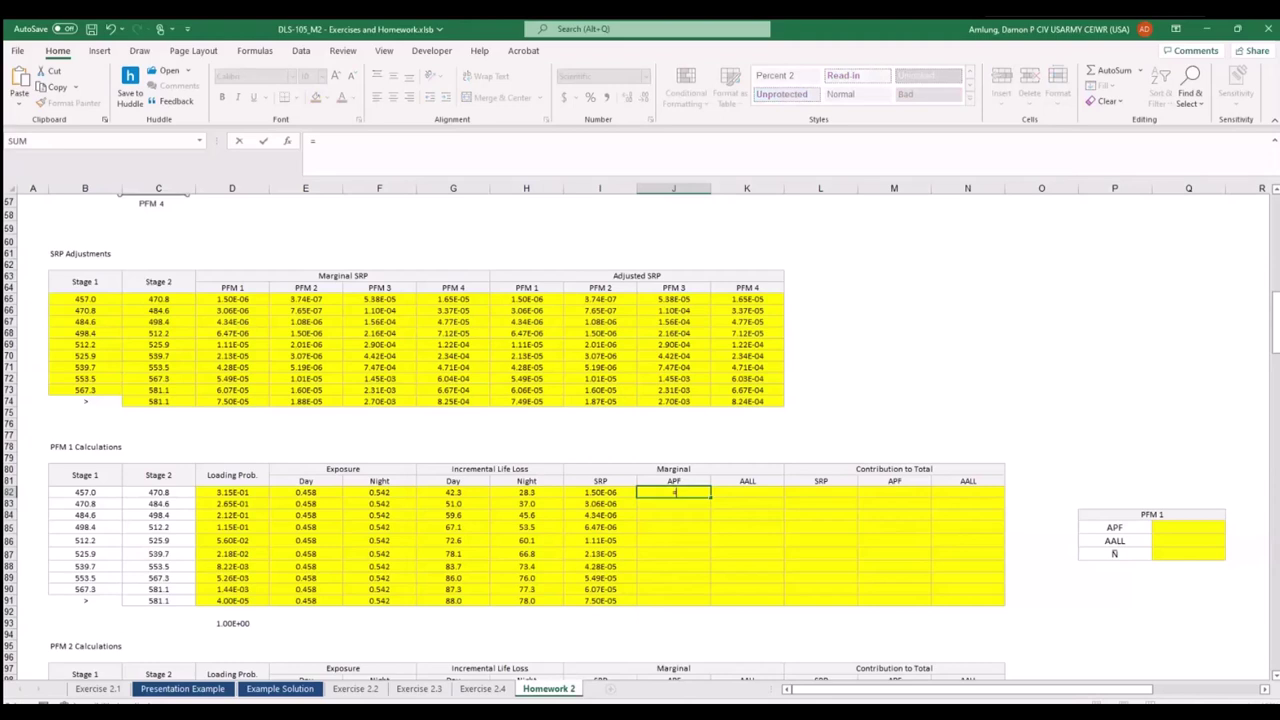
{"action": "left_click", "coordinate": [230, 494]}
{"action": "type", "text": "*"}
{"action": "left_click", "coordinate": [610, 495]}
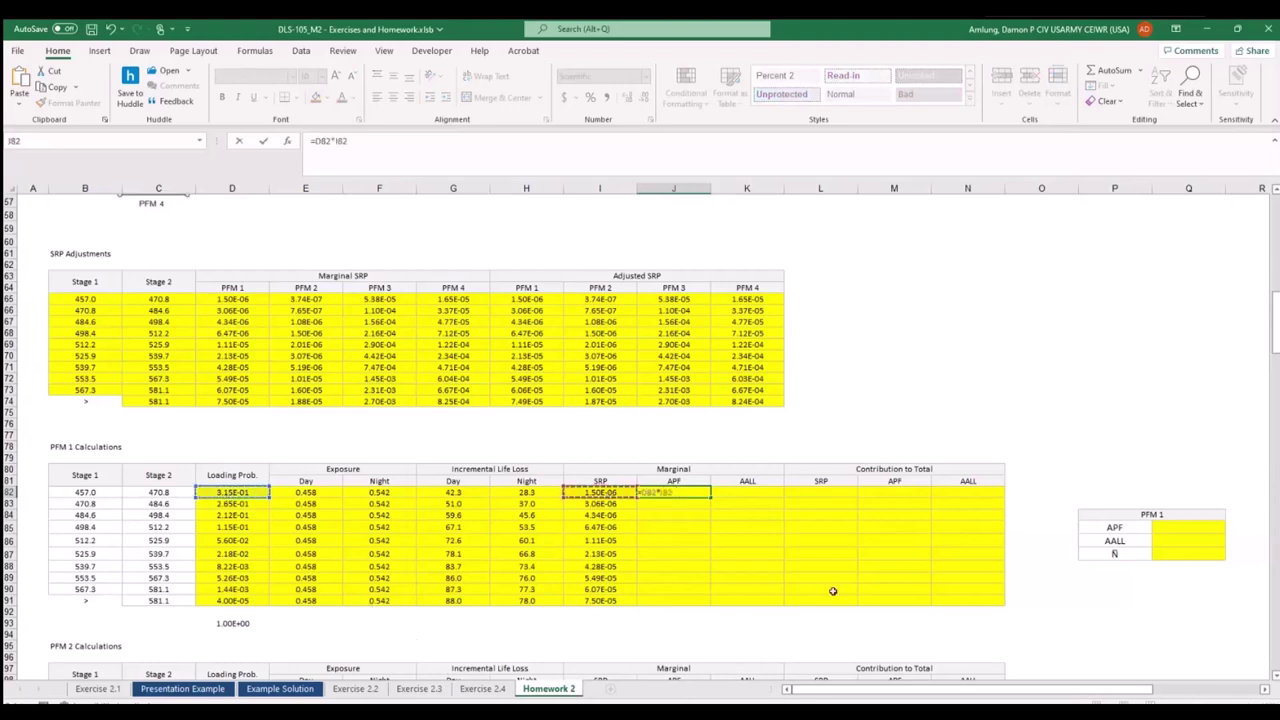
{"action": "key", "text": "Return"}
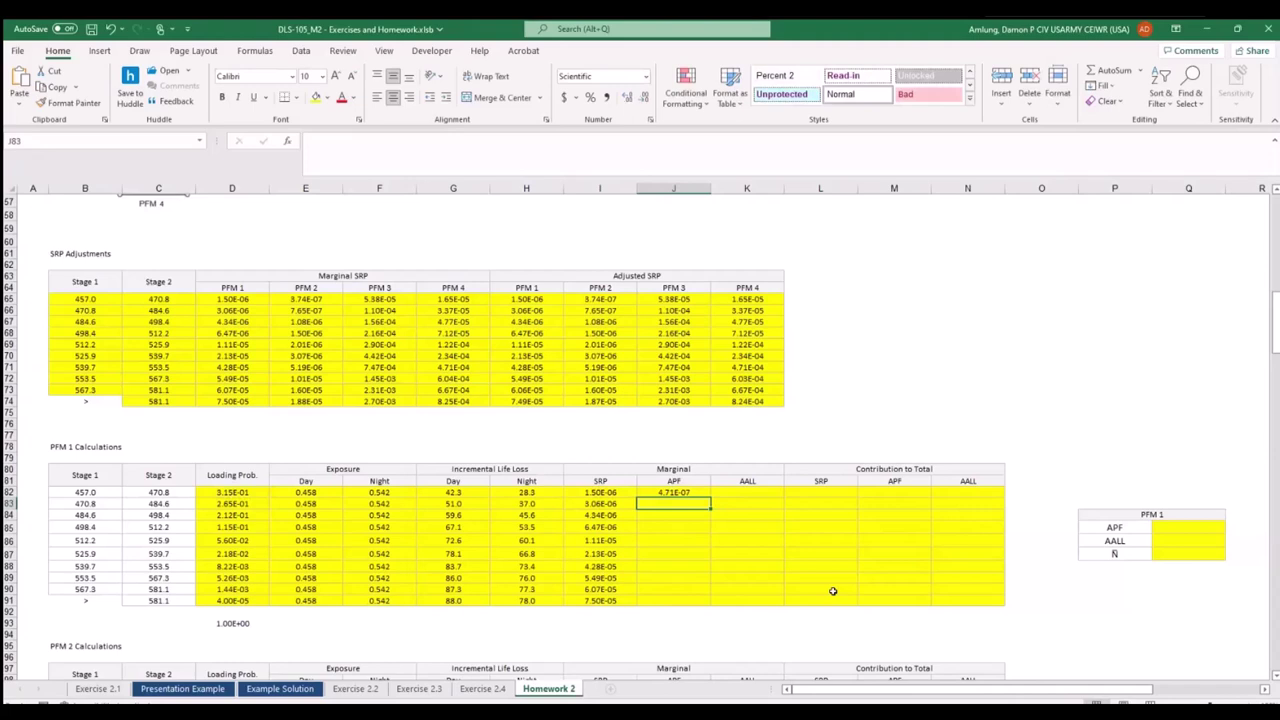
{"action": "left_click", "coordinate": [684, 490]}
{"action": "left_click_drag", "start_coordinate": [717, 607], "coordinate": [728, 603]}
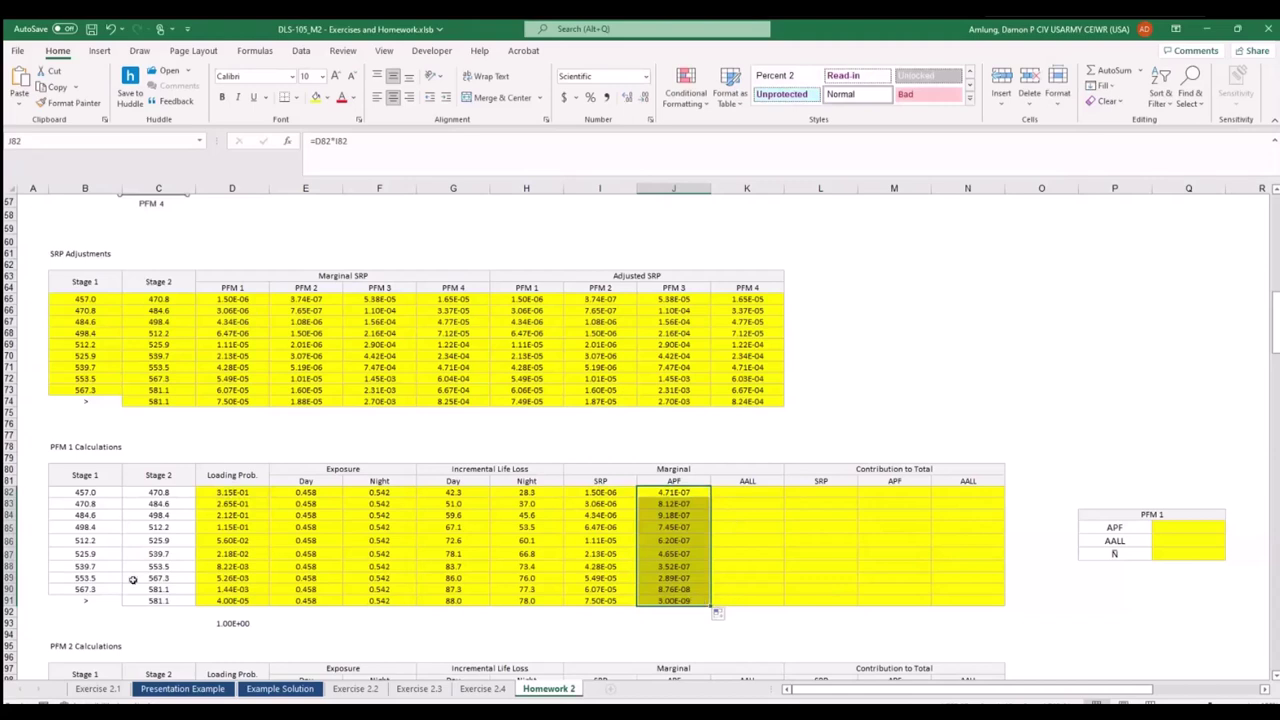
{"action": "left_click", "coordinate": [852, 540]}
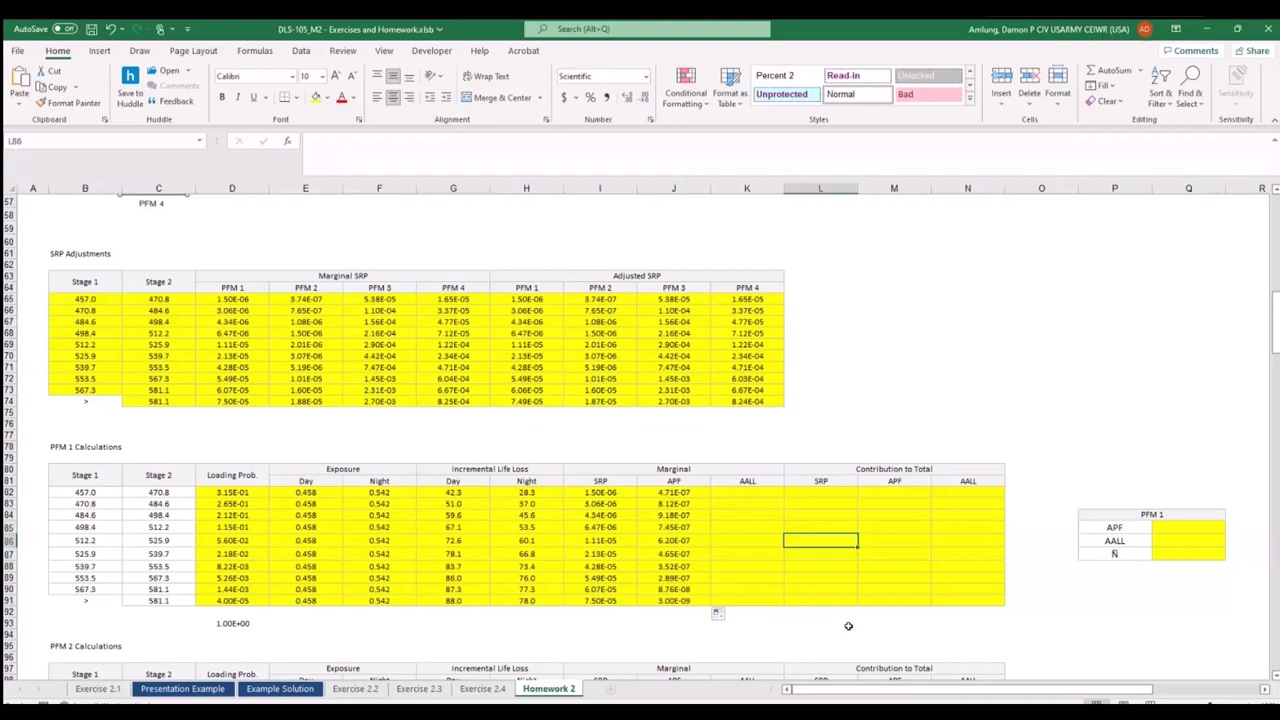
Enter the PFM 1 marginal AALL in K82 as =(E82*G82+F82*H82)*J82, exposure-weighted day and night life loss times APF.
{"action": "key", "text": "Up"}
{"action": "key", "text": "Up"}
{"action": "key", "text": "Up"}
{"action": "key", "text": "Up"}
{"action": "key", "text": "Left"}
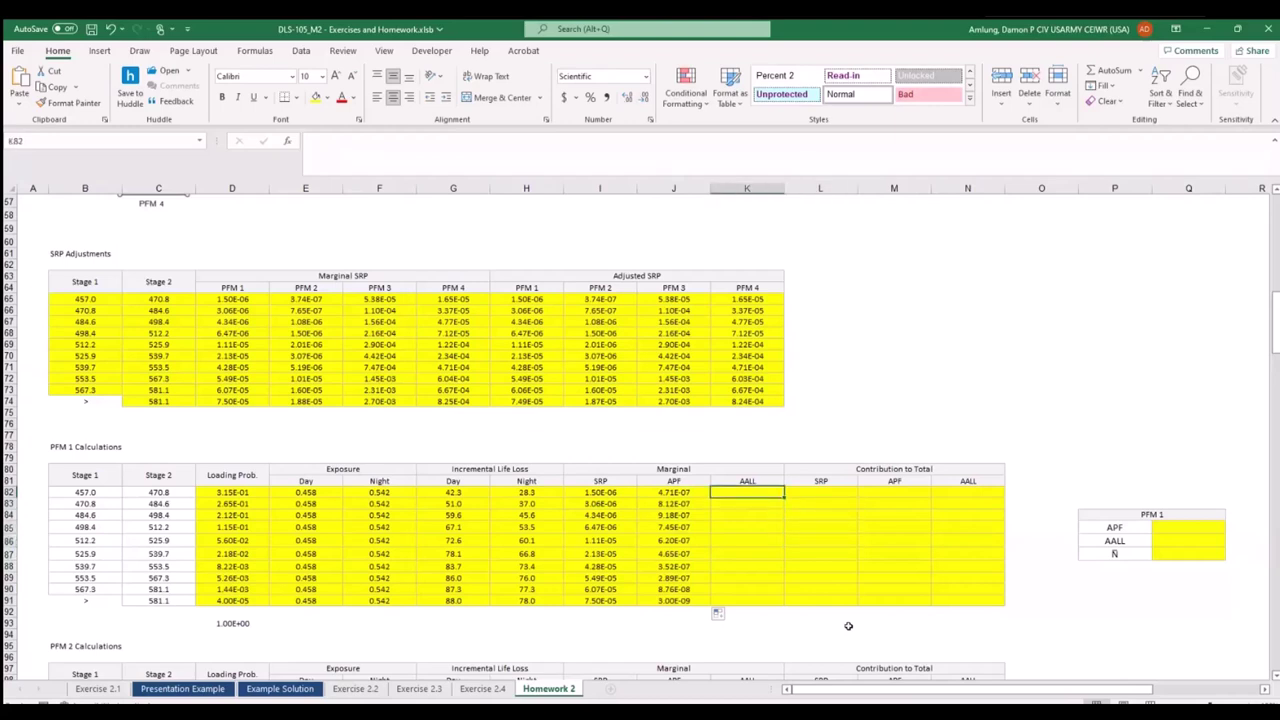
{"action": "type", "text": "="}
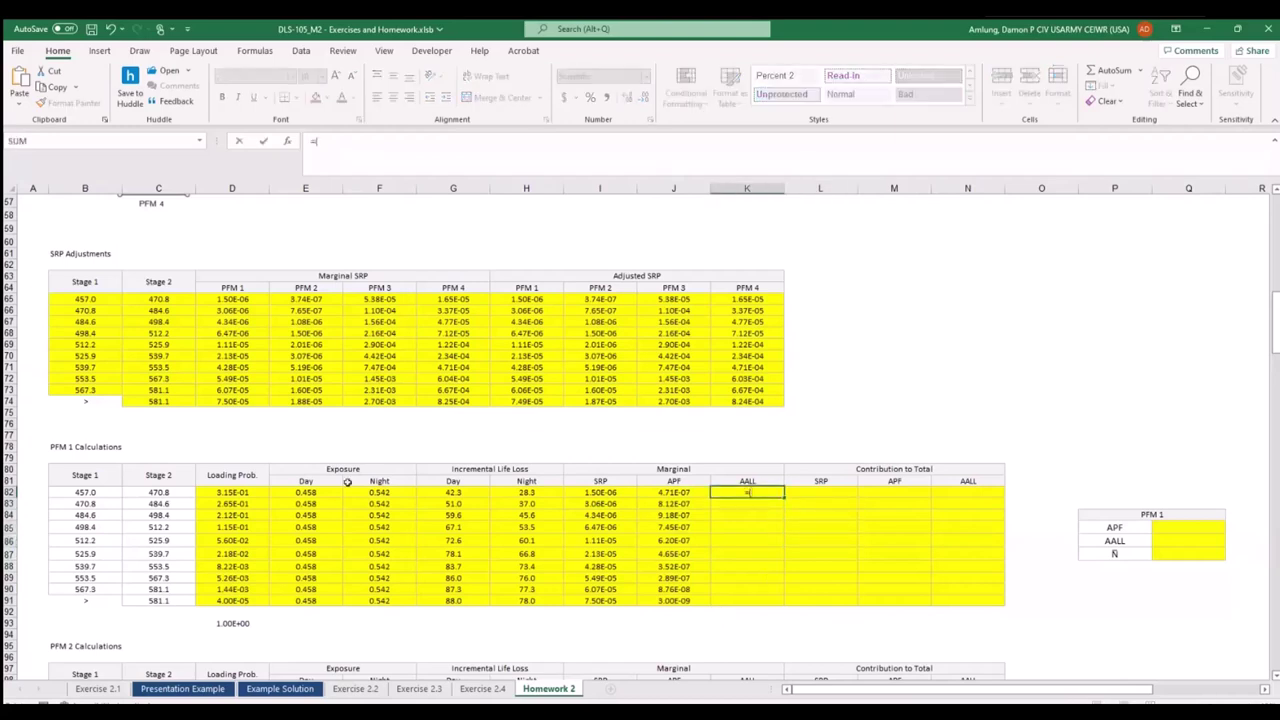
{"action": "type", "text": "("}
{"action": "left_click", "coordinate": [308, 492]}
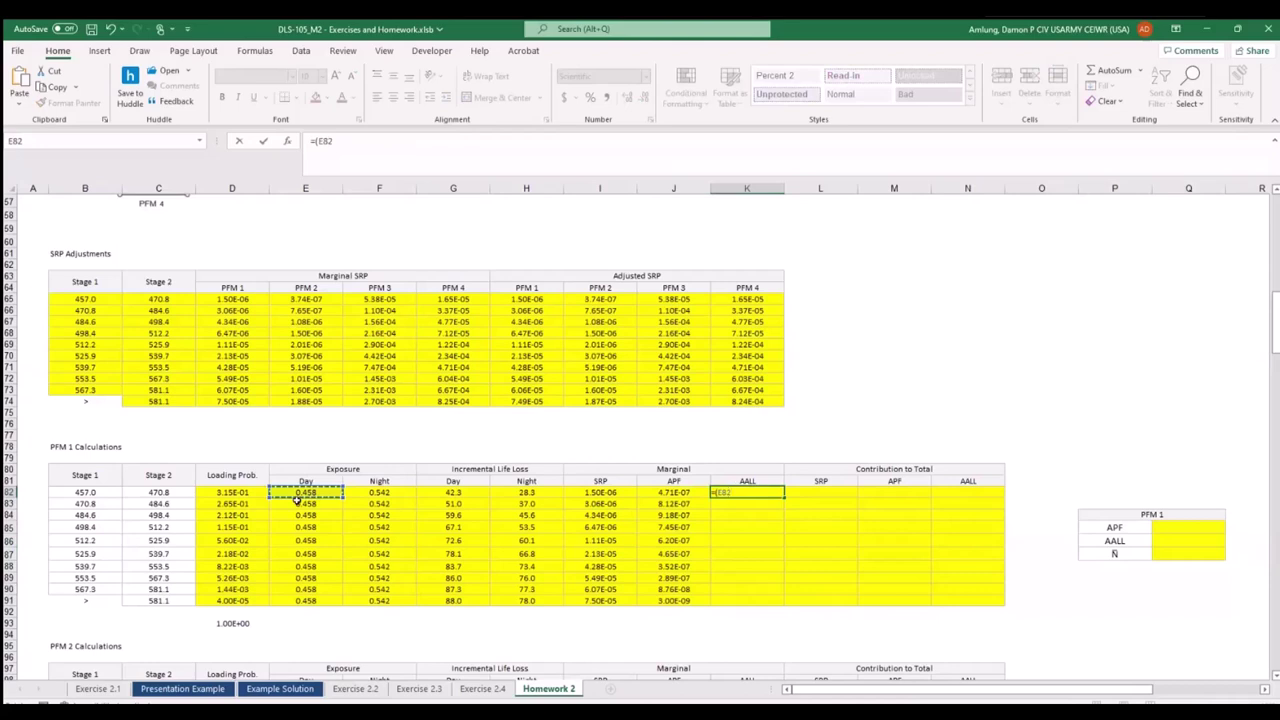
{"action": "type", "text": "*"}
{"action": "left_click", "coordinate": [453, 492]}
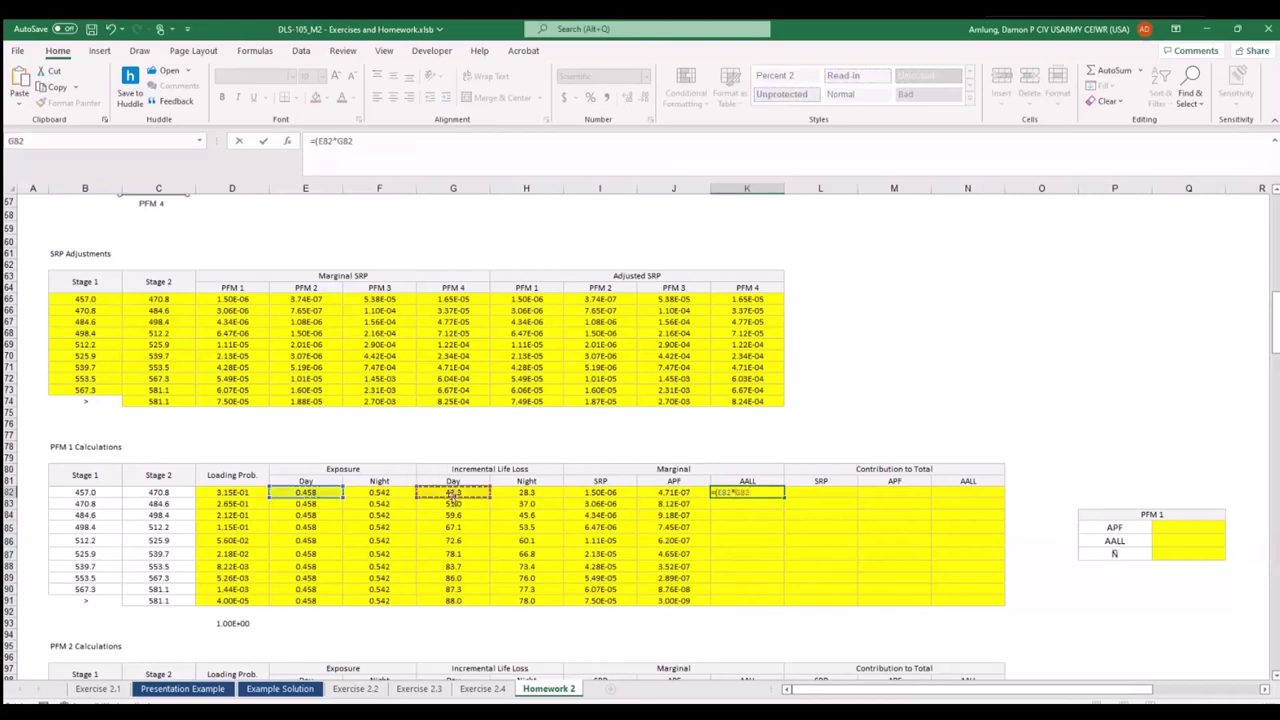
{"action": "type", "text": "+"}
{"action": "left_click", "coordinate": [381, 497]}
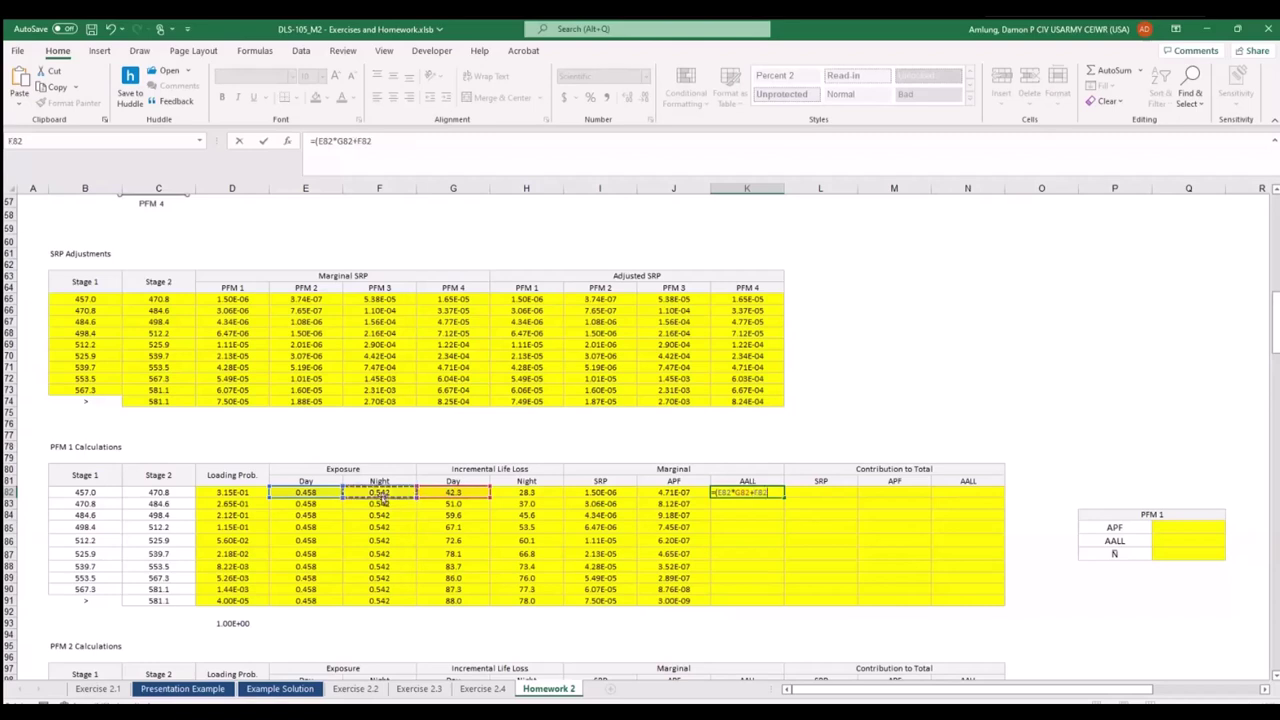
{"action": "type", "text": "*"}
{"action": "left_click", "coordinate": [538, 494]}
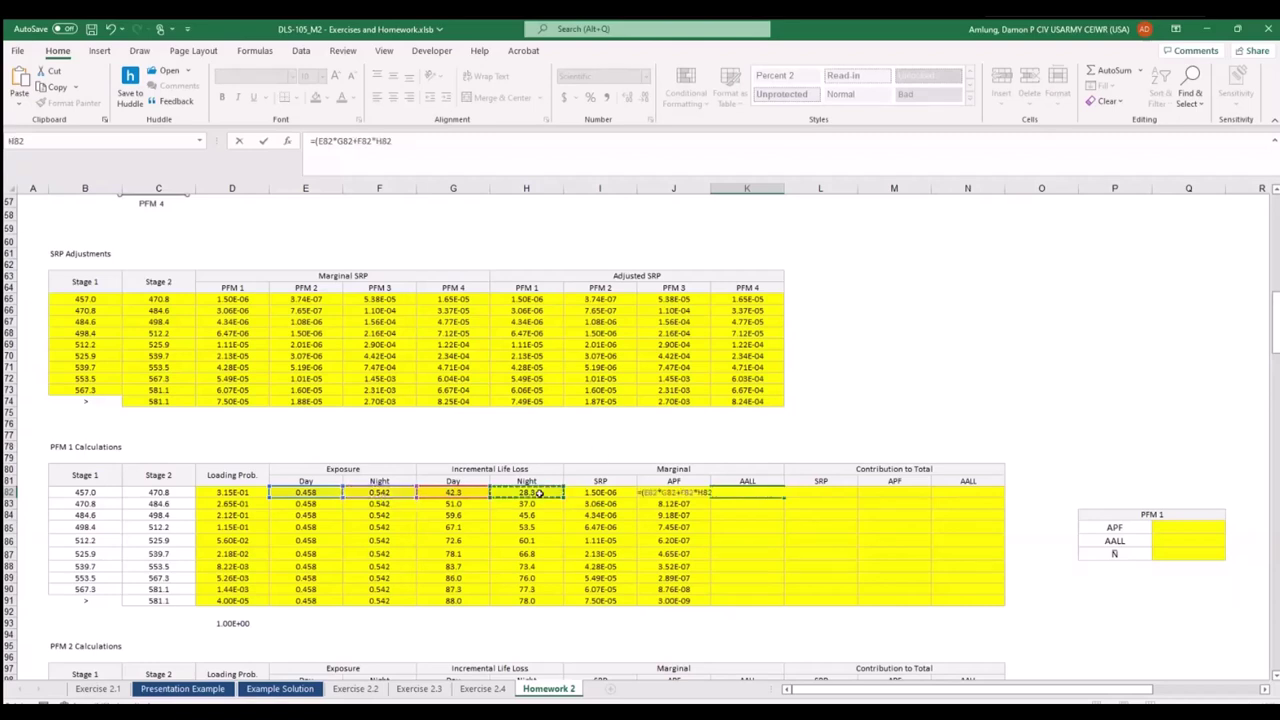
{"action": "type", "text": ")*"}
{"action": "left_click", "coordinate": [672, 504]}
{"action": "key", "text": "Up"}
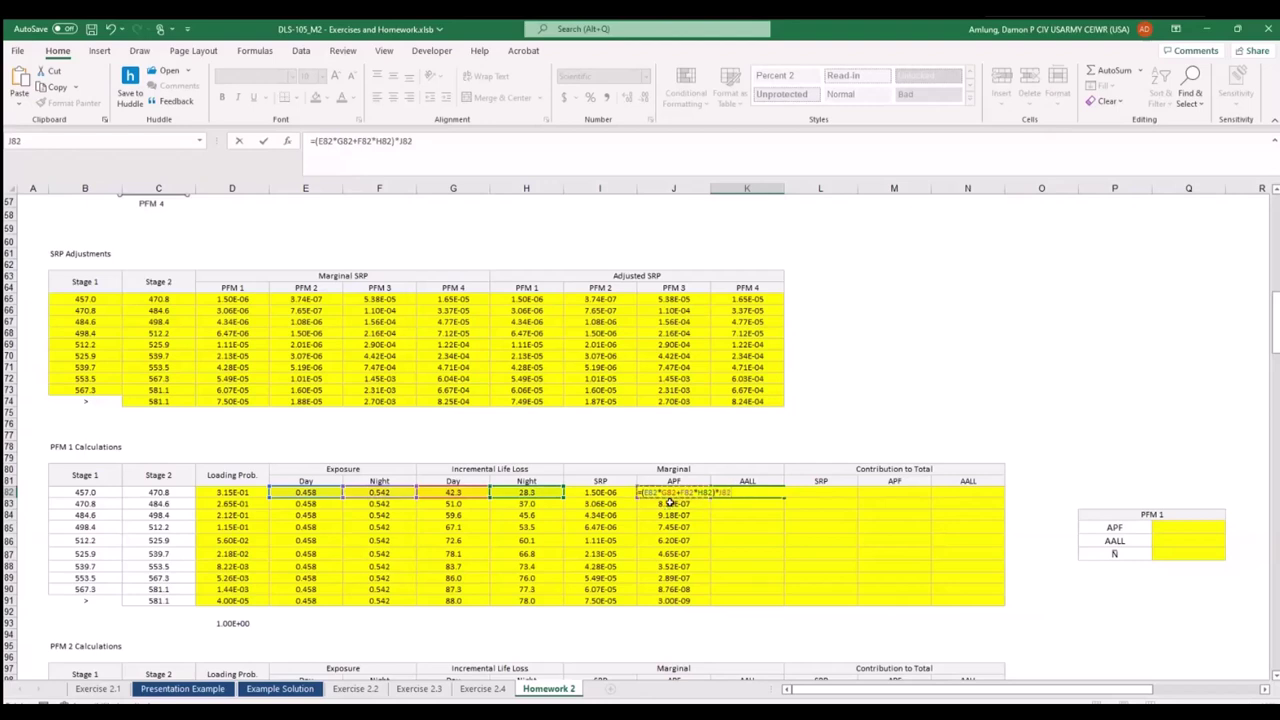
{"action": "key", "text": "Return"}
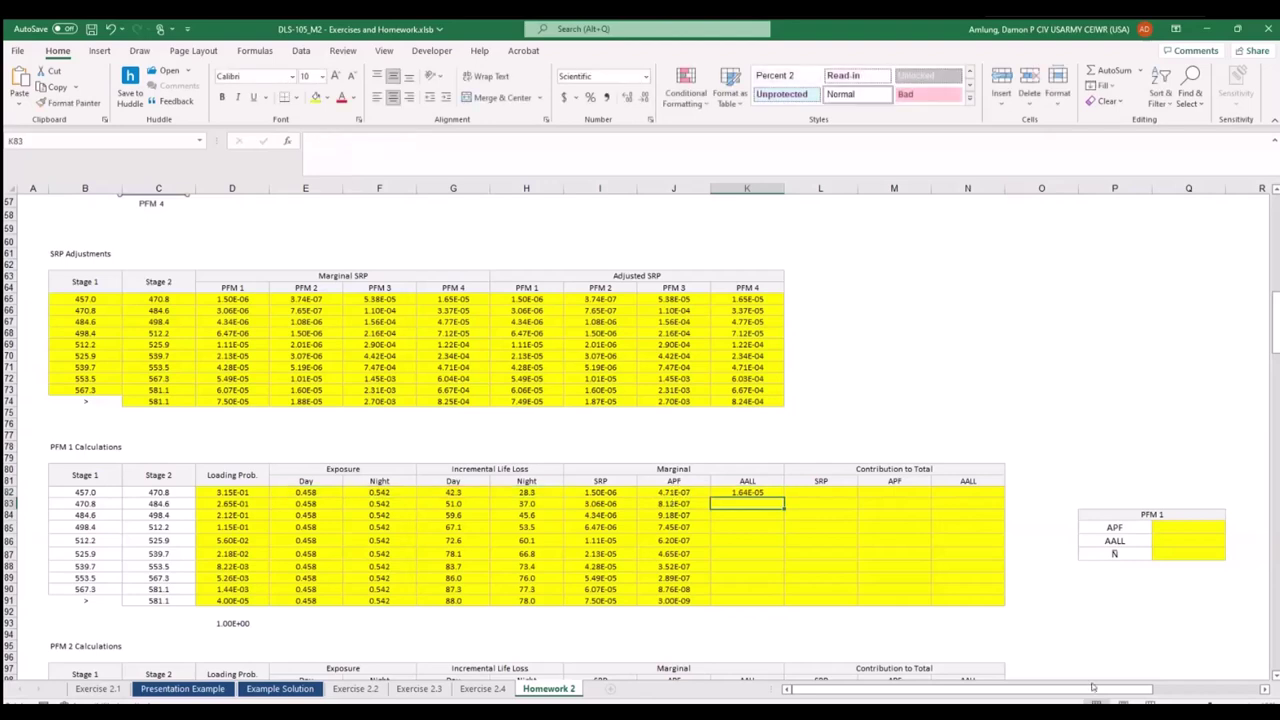
Fill the marginal AALL formula from K82 down through row 91.
{"action": "key", "text": "alt+q"}
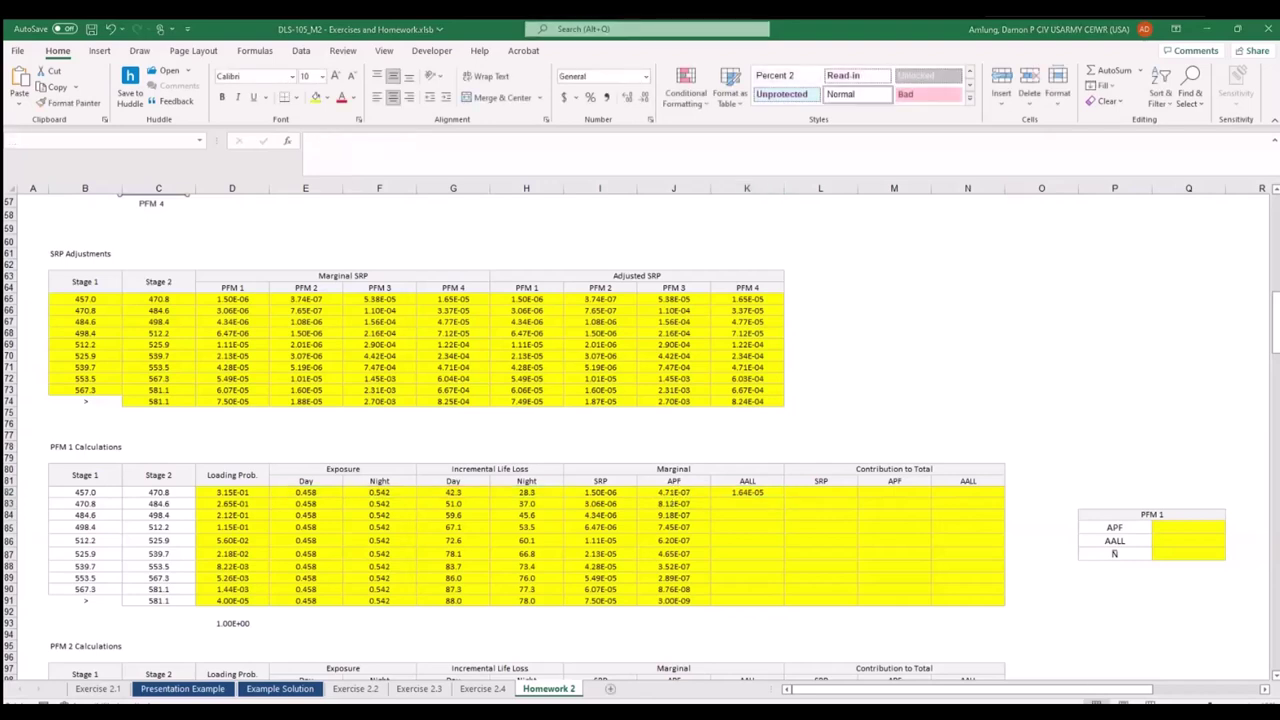
{"action": "left_click", "coordinate": [782, 493]}
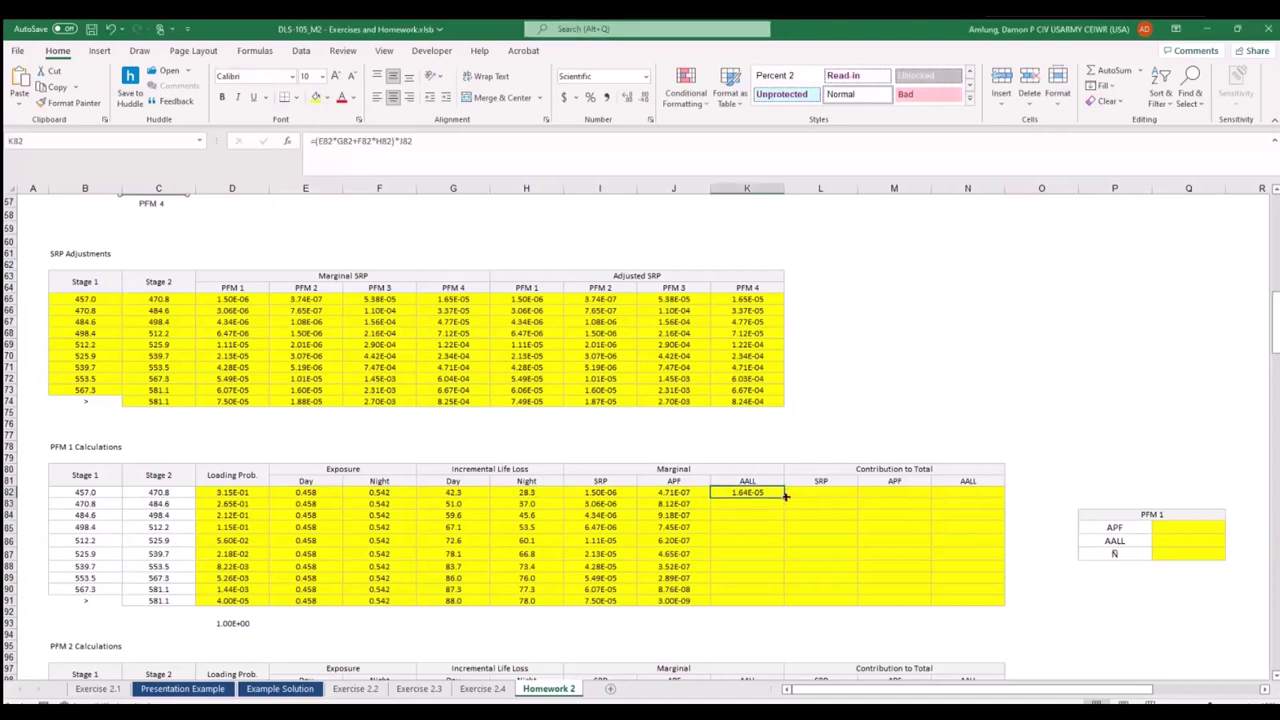
{"action": "double_click", "coordinate": [786, 497]}
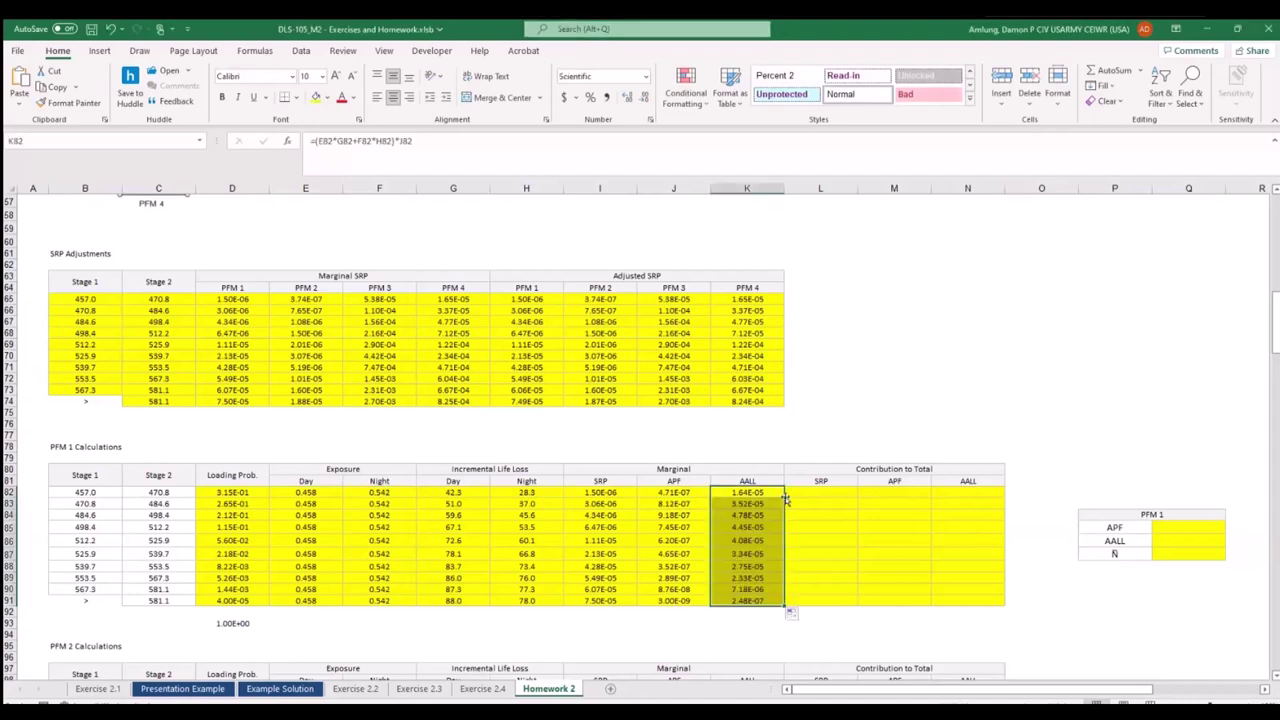
{"action": "left_click", "coordinate": [936, 568]}
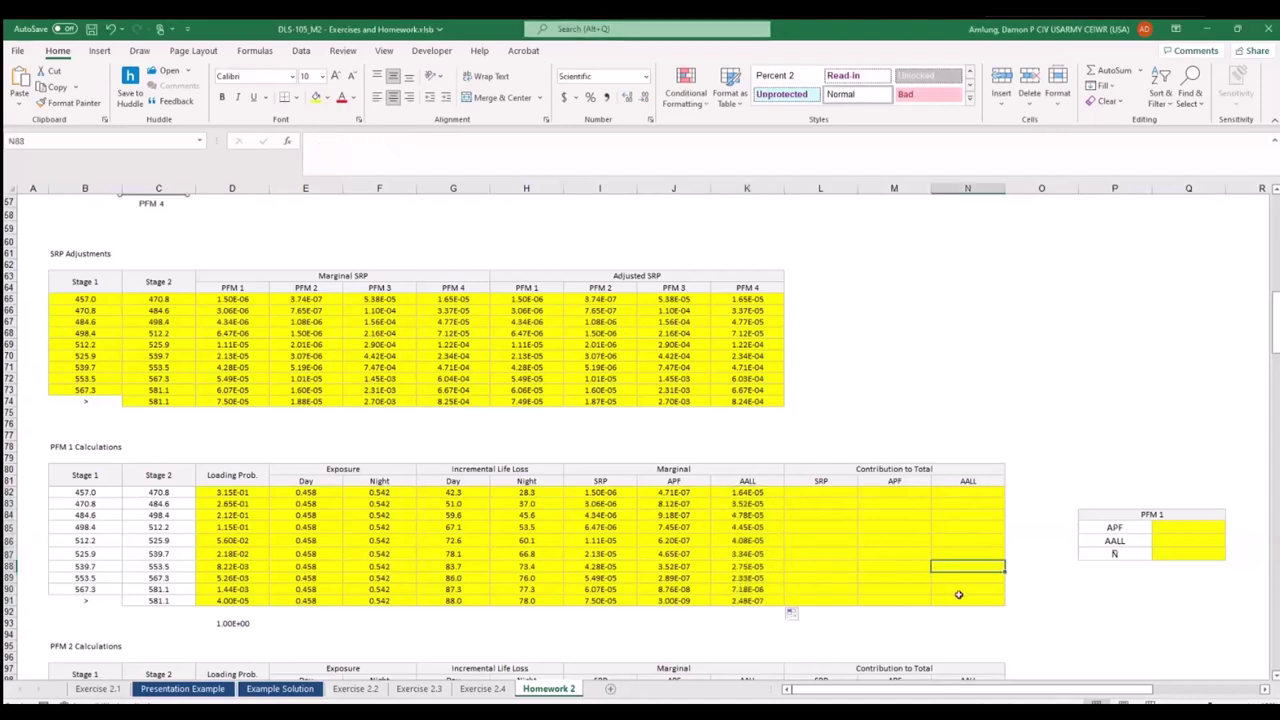
Total the marginal APF column in the PFM 1 summary's APF cell Q85 with =SUM(J82:J91).
{"action": "left_click", "coordinate": [1193, 527]}
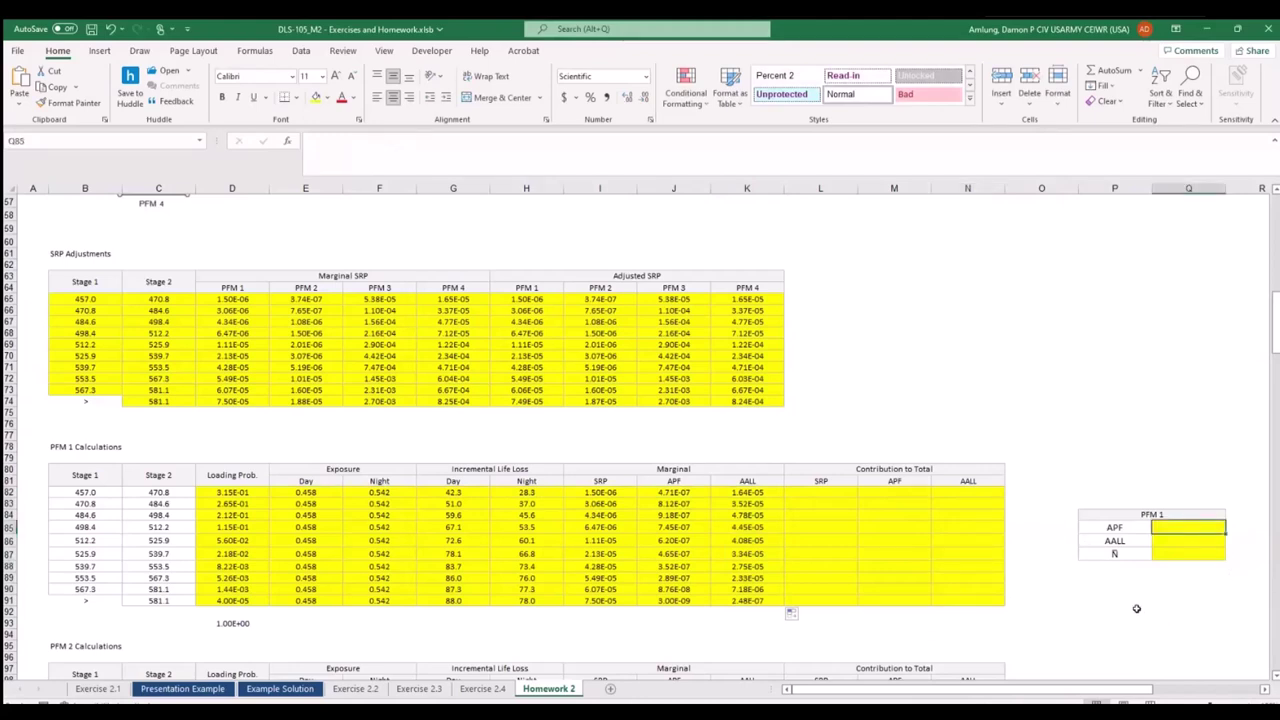
{"action": "type", "text": "="}
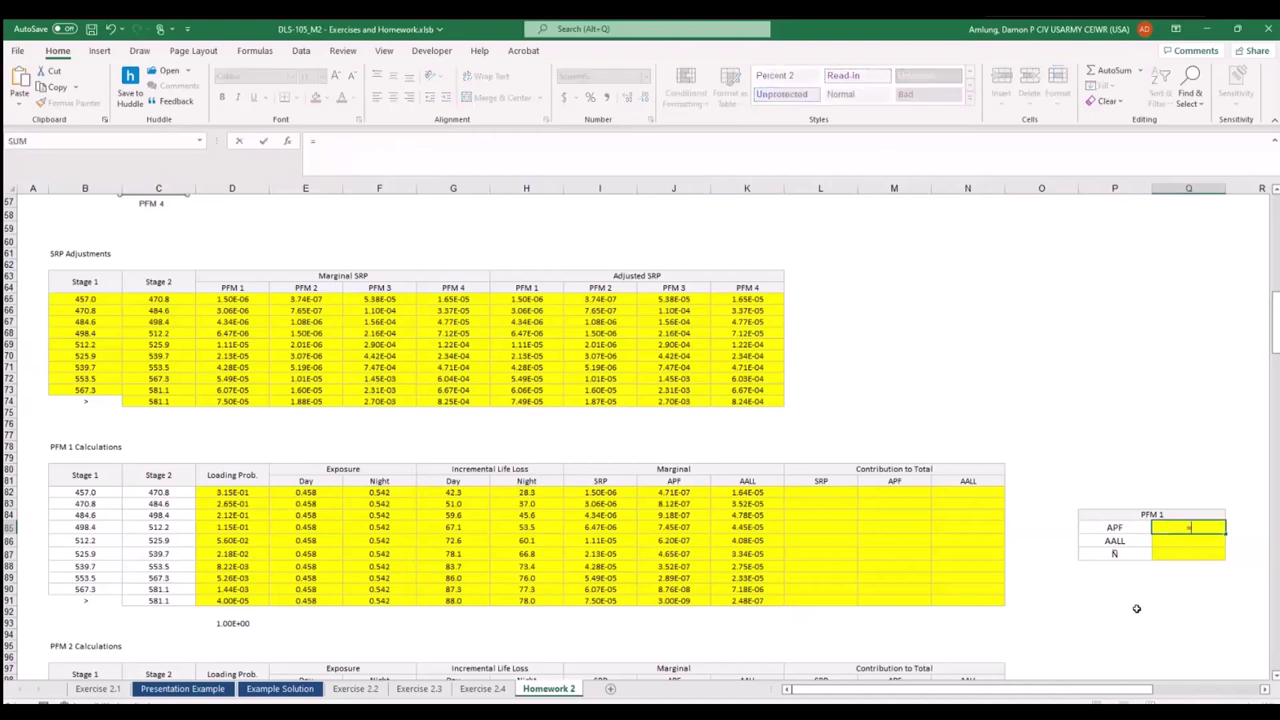
{"action": "type", "text": "sum("}
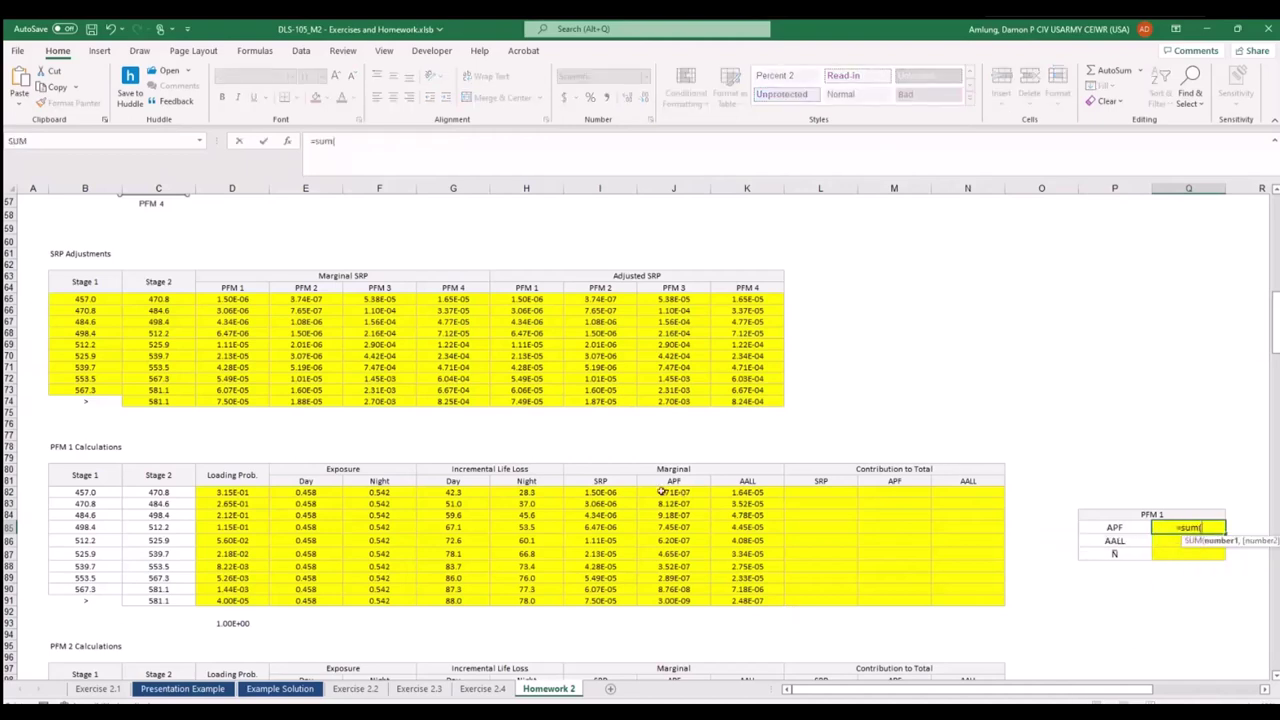
{"action": "left_click_drag", "start_coordinate": [660, 492], "coordinate": [740, 609]}
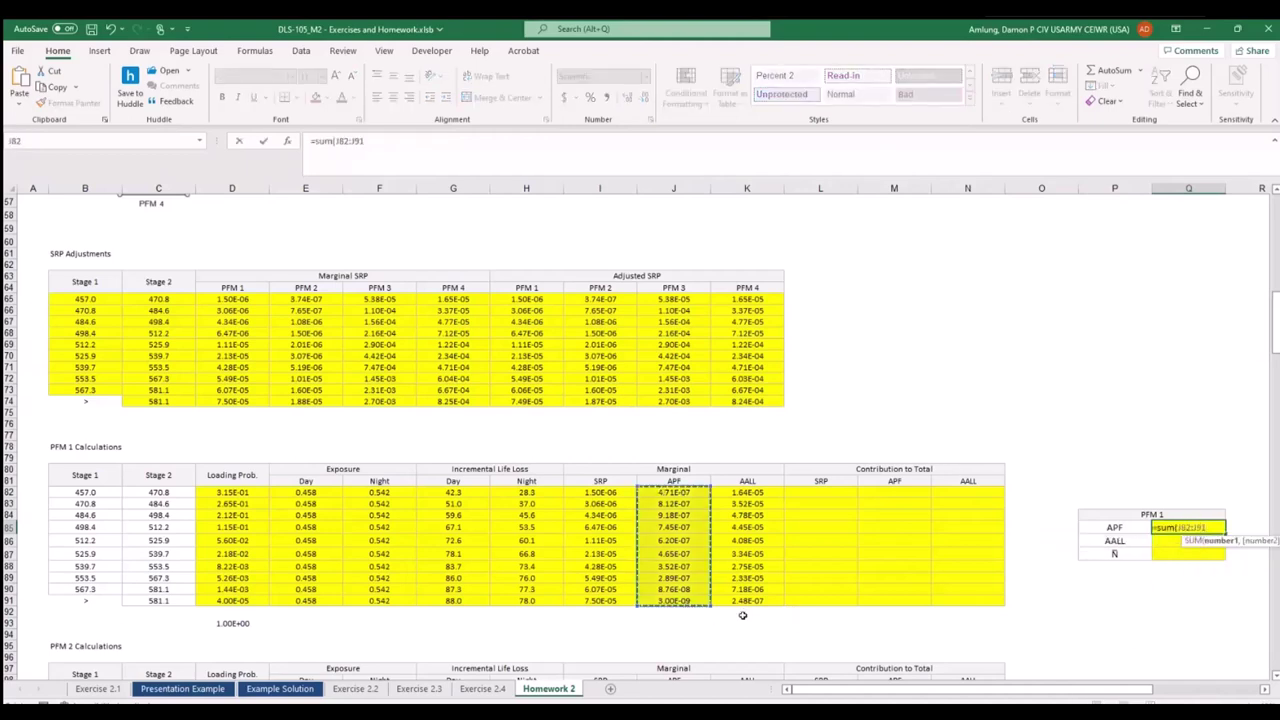
{"action": "type", "text": ")"}
{"action": "key", "text": "Return"}
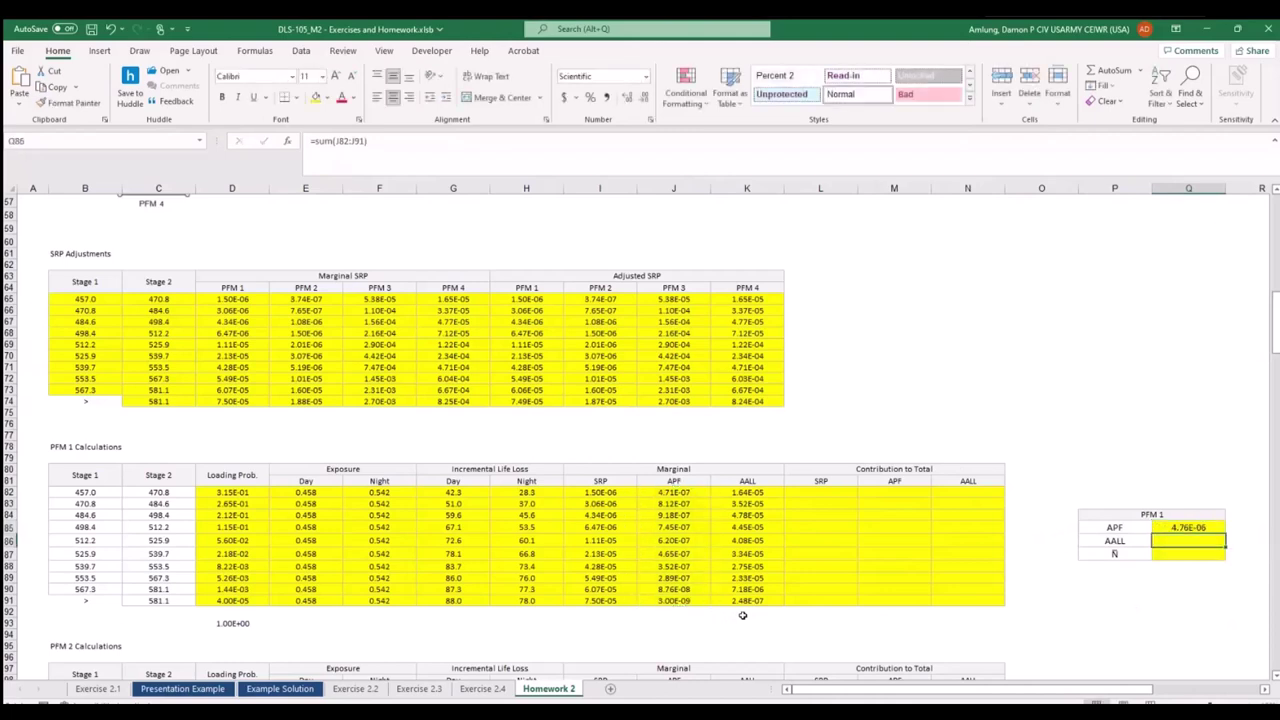
Total the marginal AALL column in the PFM 1 summary's AALL cell Q86 with =SUM(K82:K91).
{"action": "type", "text": "=sum("}
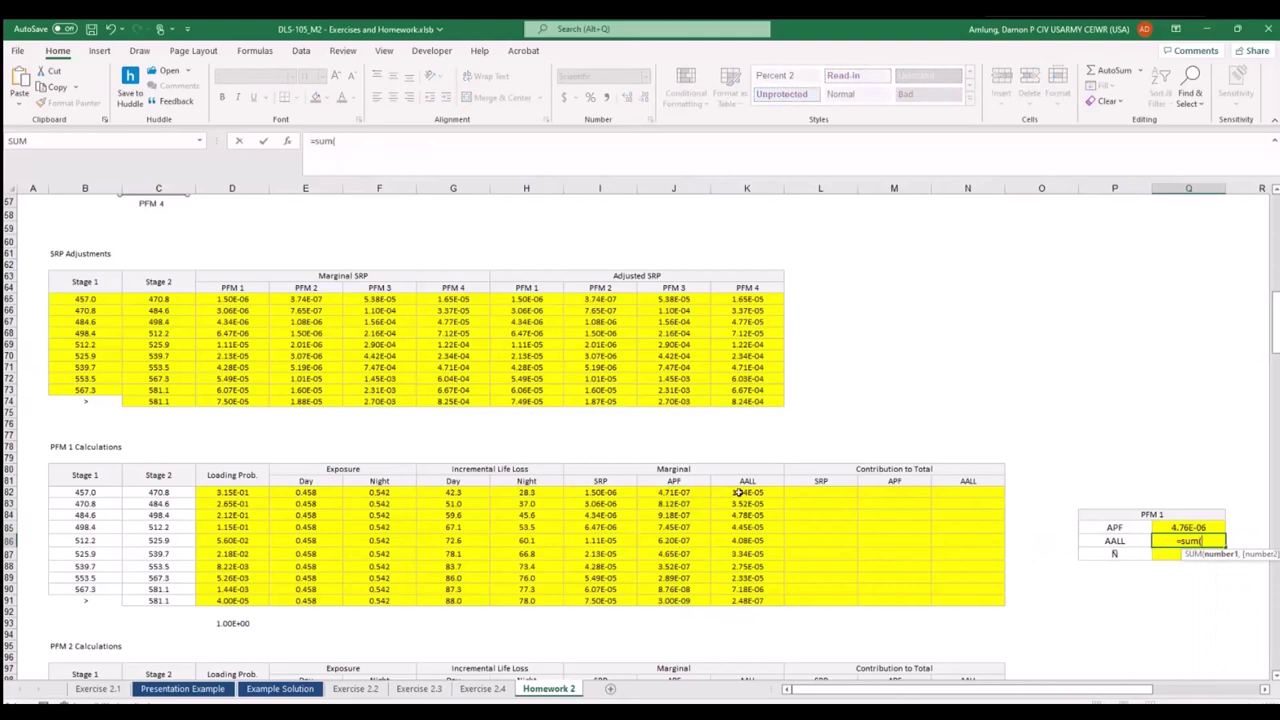
{"action": "left_click_drag", "start_coordinate": [737, 492], "coordinate": [752, 598]}
{"action": "type", "text": ")"}
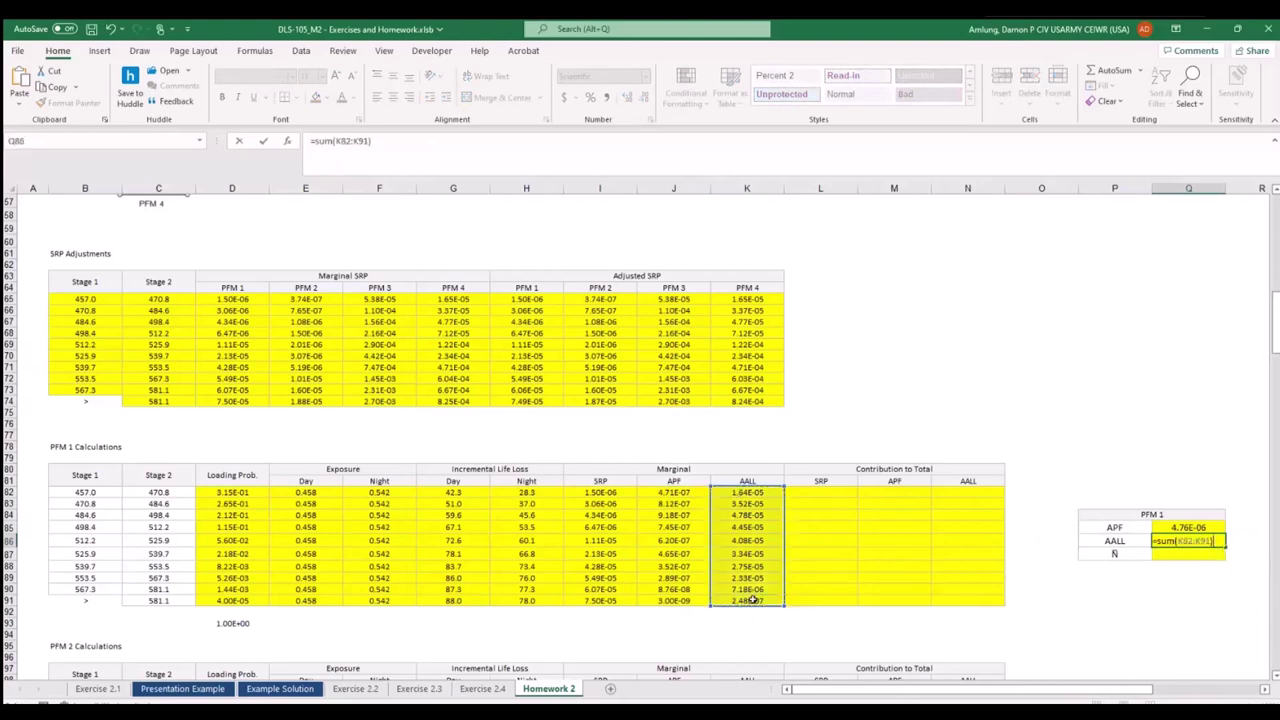
{"action": "key", "text": "Return"}
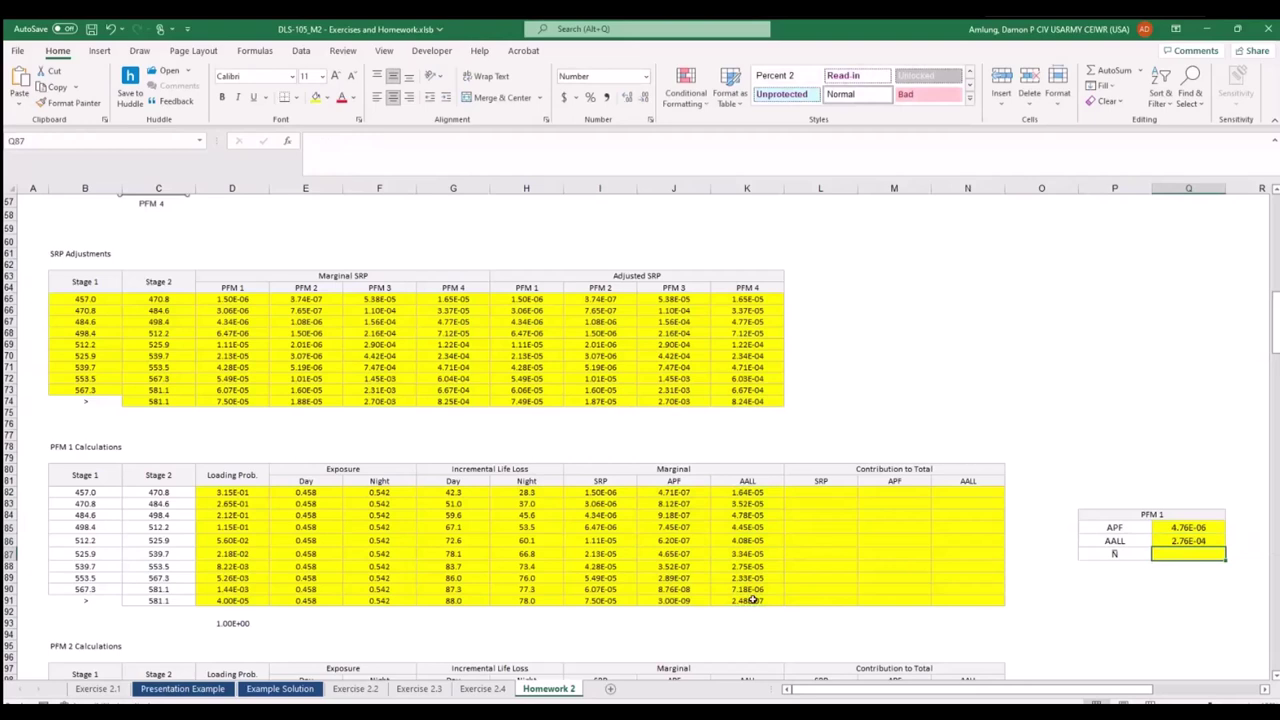
Calculate the PFM 1 average life loss in Q87 as AALL divided by APF, =Q86/Q85.
{"action": "type", "text": "="}
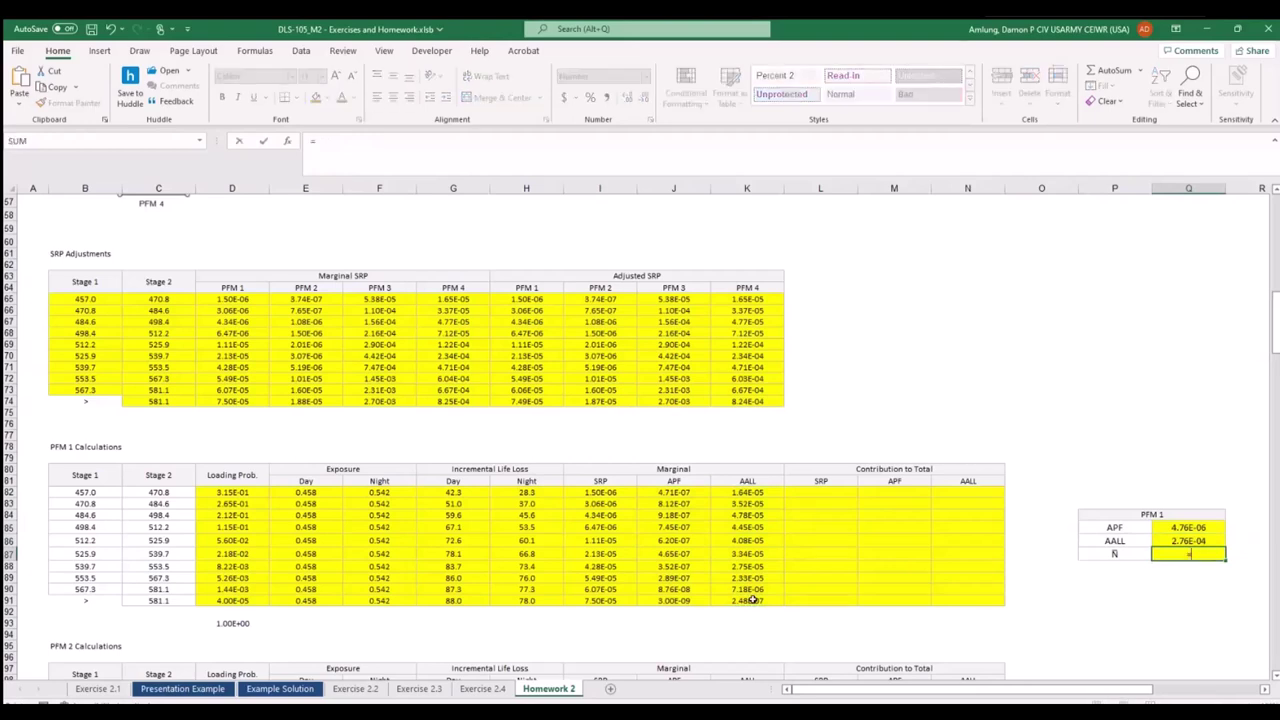
{"action": "key", "text": "Up"}
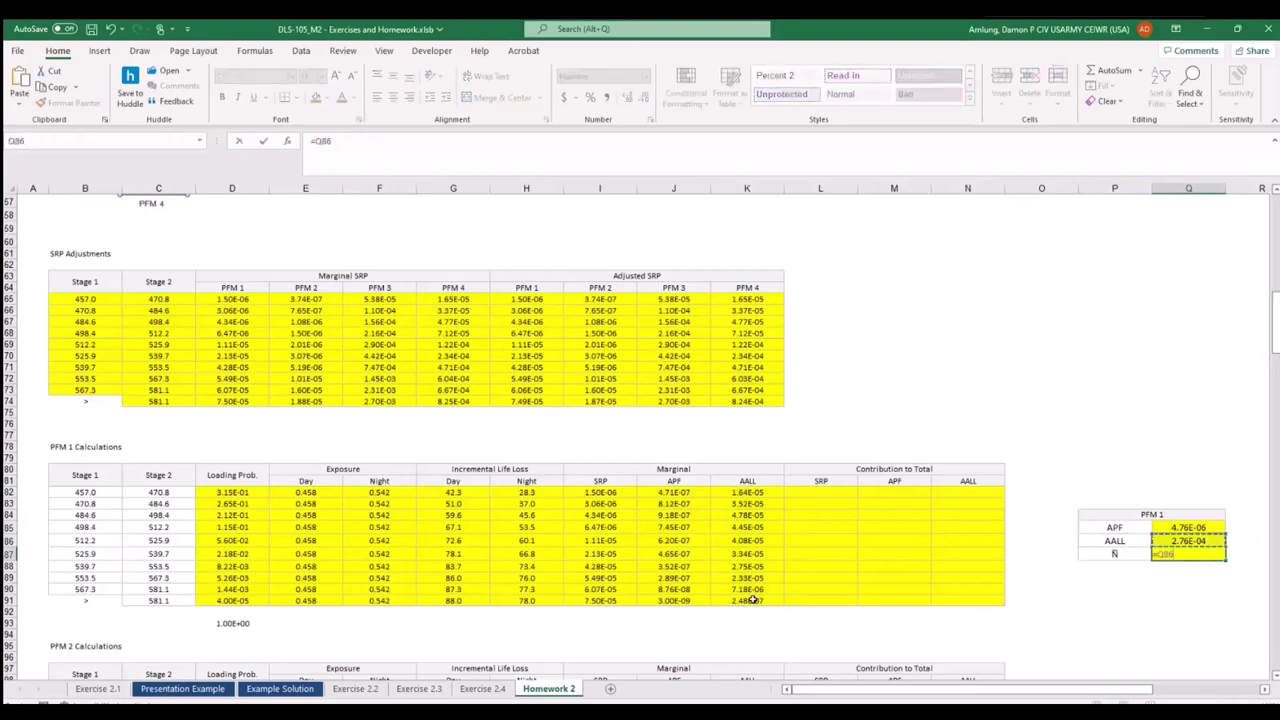
{"action": "type", "text": "/"}
{"action": "key", "text": "Up"}
{"action": "key", "text": "Up"}
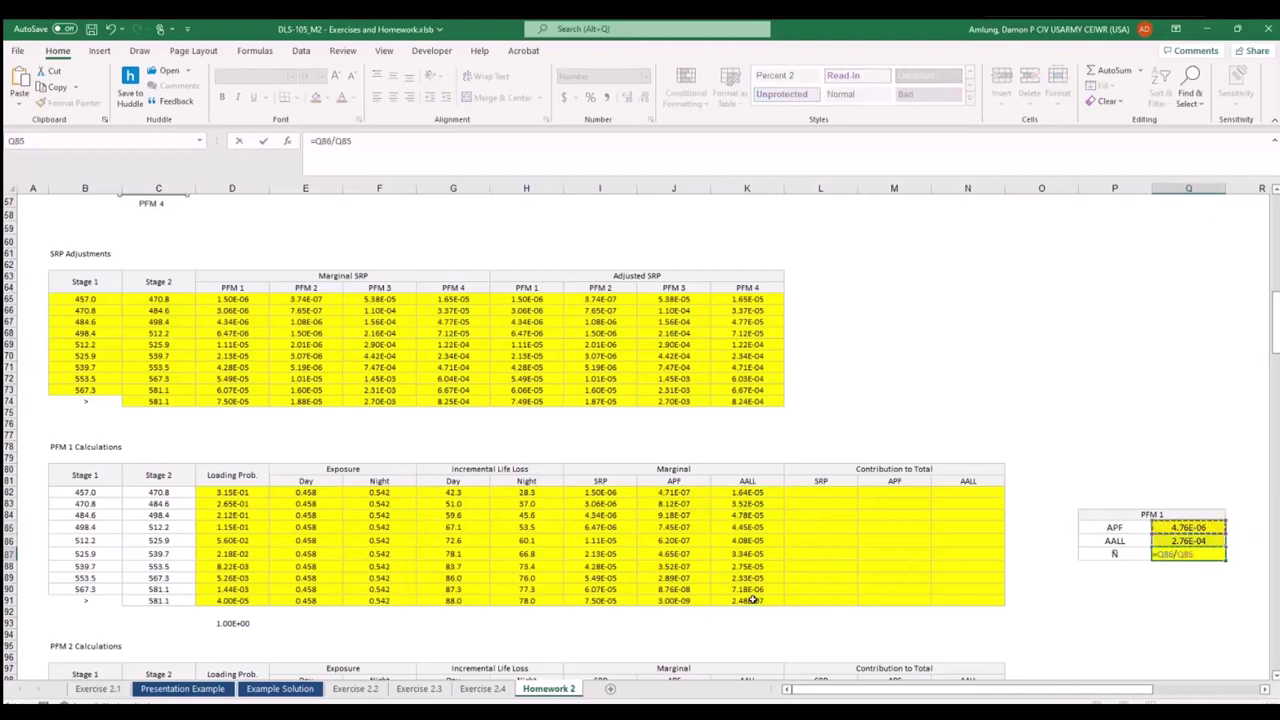
{"action": "key", "text": "Return"}
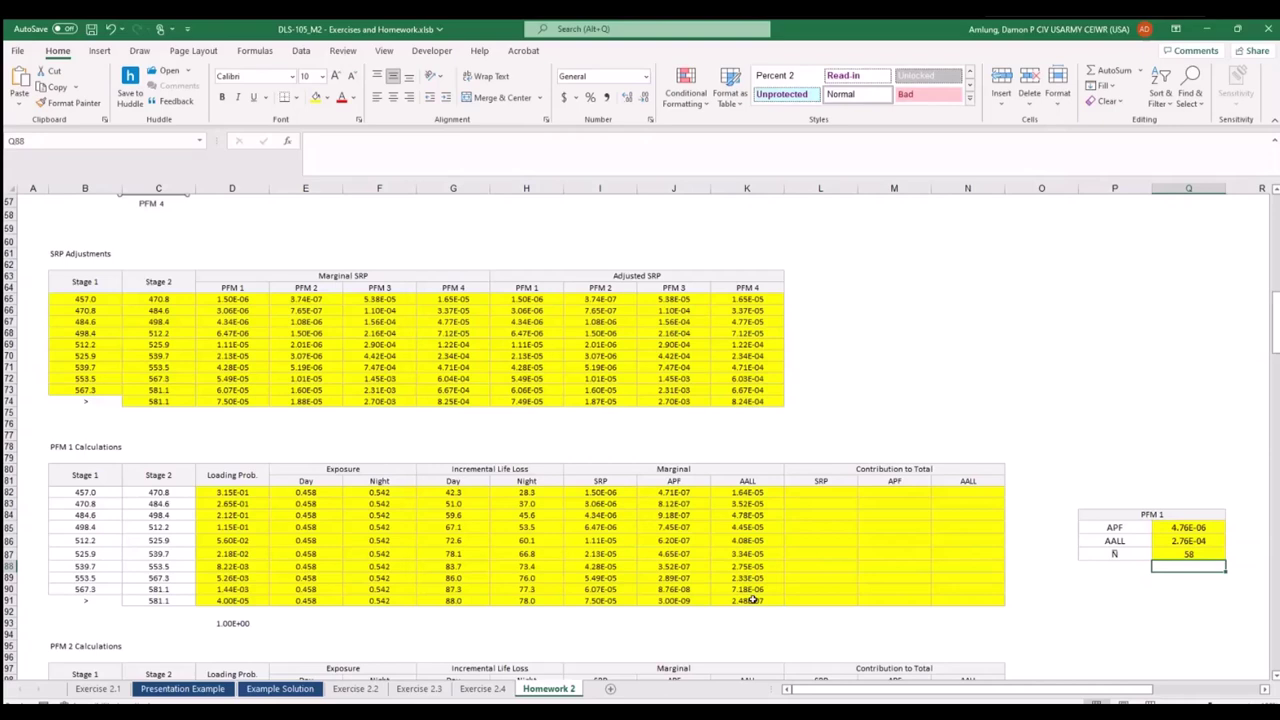
Link the Contribution to Total SRP cell L82 to the PFM 1 adjusted SRP with =H65 and fill it down through row 91.
{"action": "left_click", "coordinate": [821, 495]}
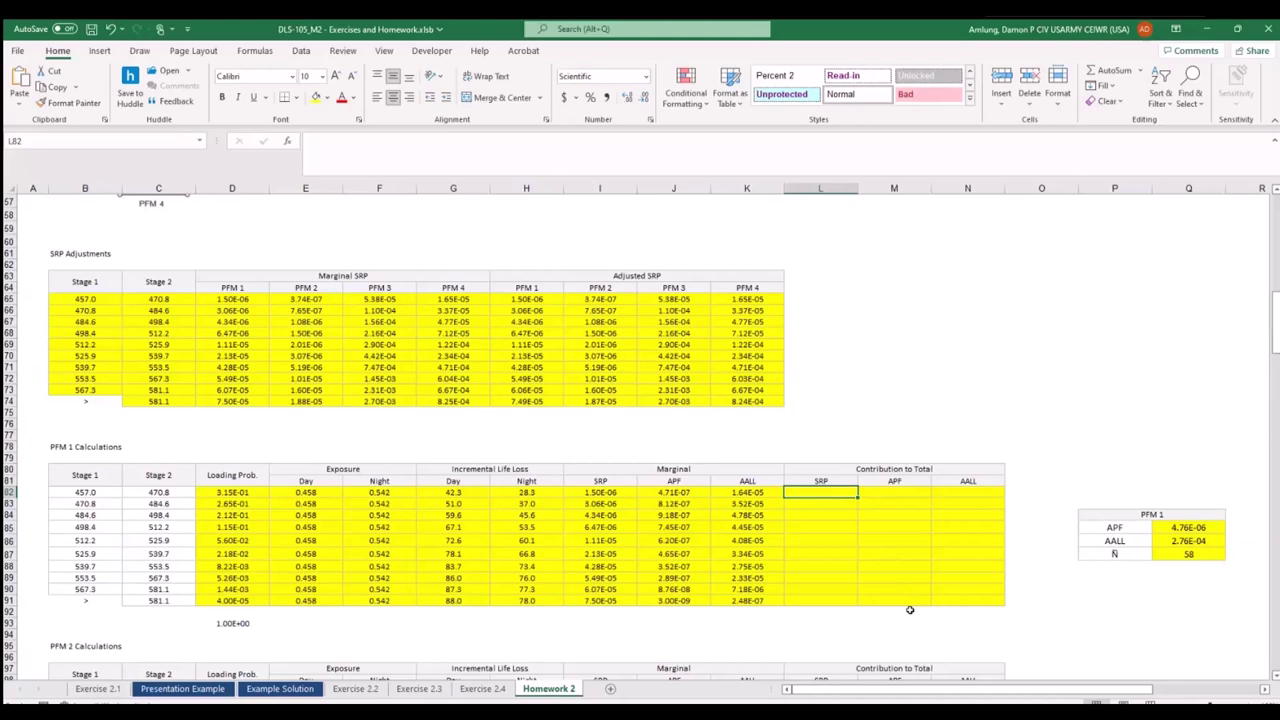
{"action": "type", "text": "="}
{"action": "left_click", "coordinate": [537, 300]}
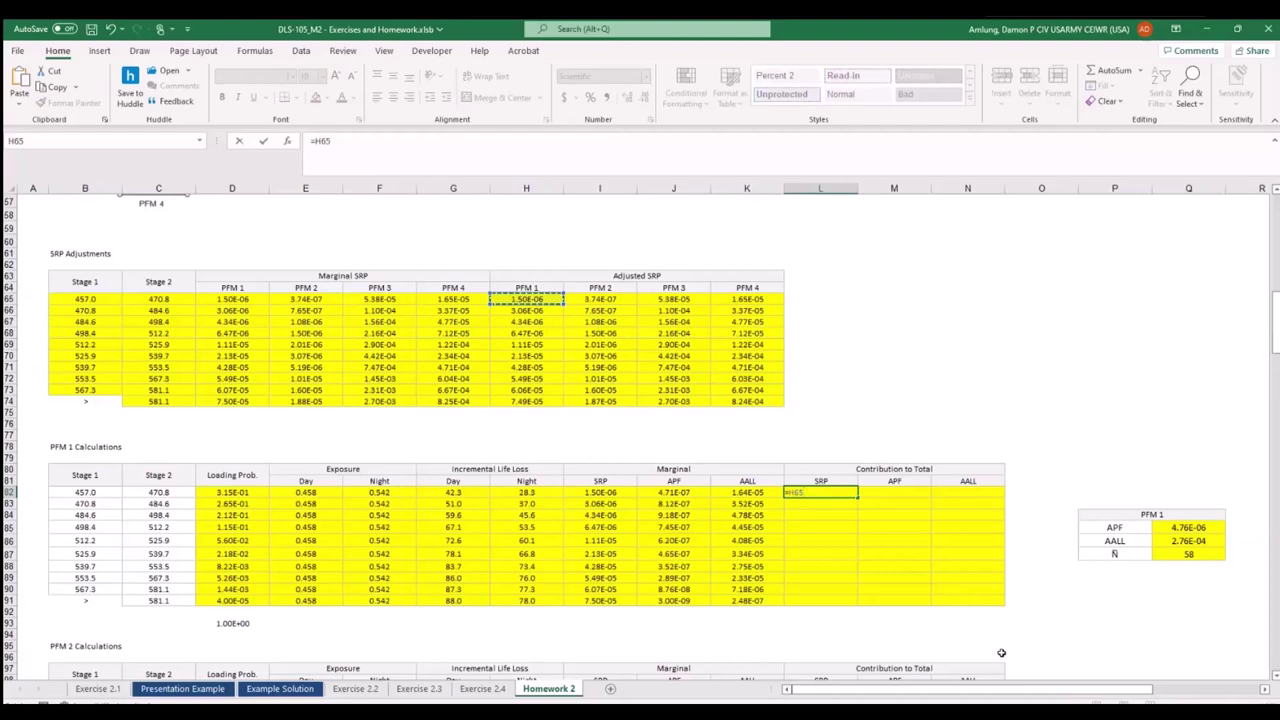
{"action": "key", "text": "Return"}
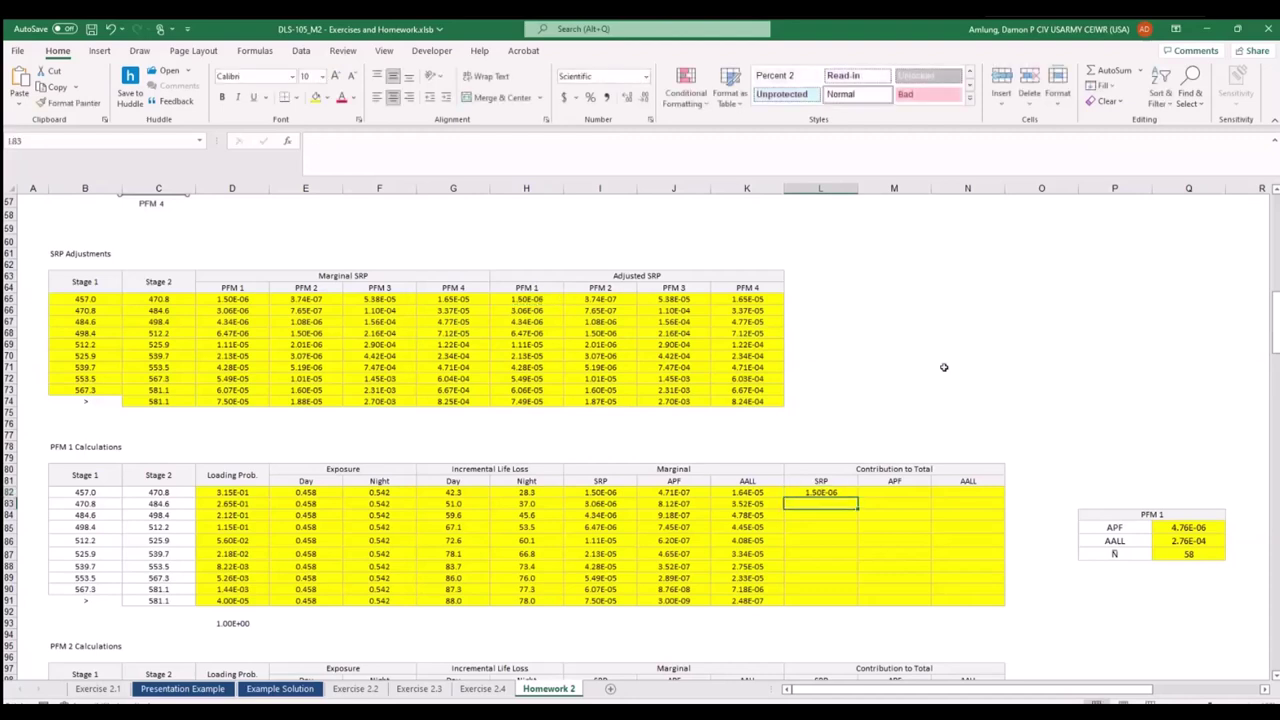
{"action": "left_click", "coordinate": [843, 492]}
{"action": "left_click_drag", "start_coordinate": [858, 496], "coordinate": [860, 605]}
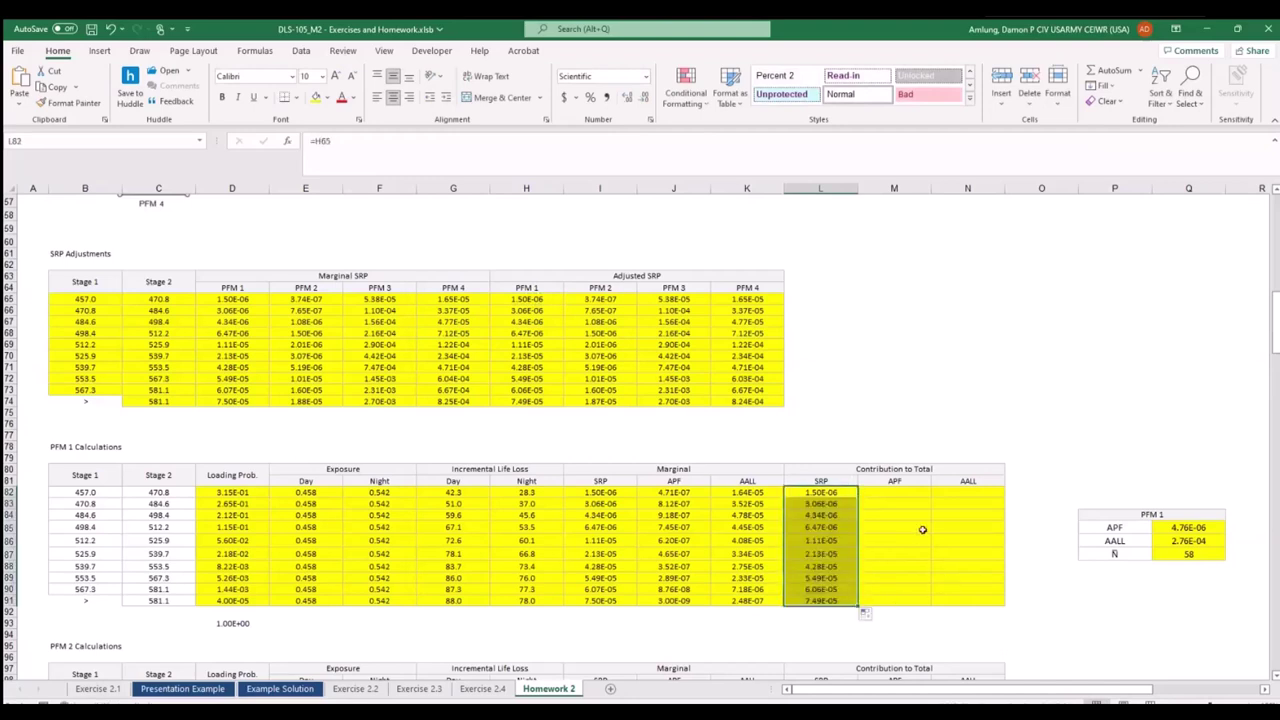
Enter the Contribution to Total APF in M82 as =D82*L82 and fill it down through row 91.
{"action": "left_click", "coordinate": [909, 495]}
{"action": "type", "text": "="}
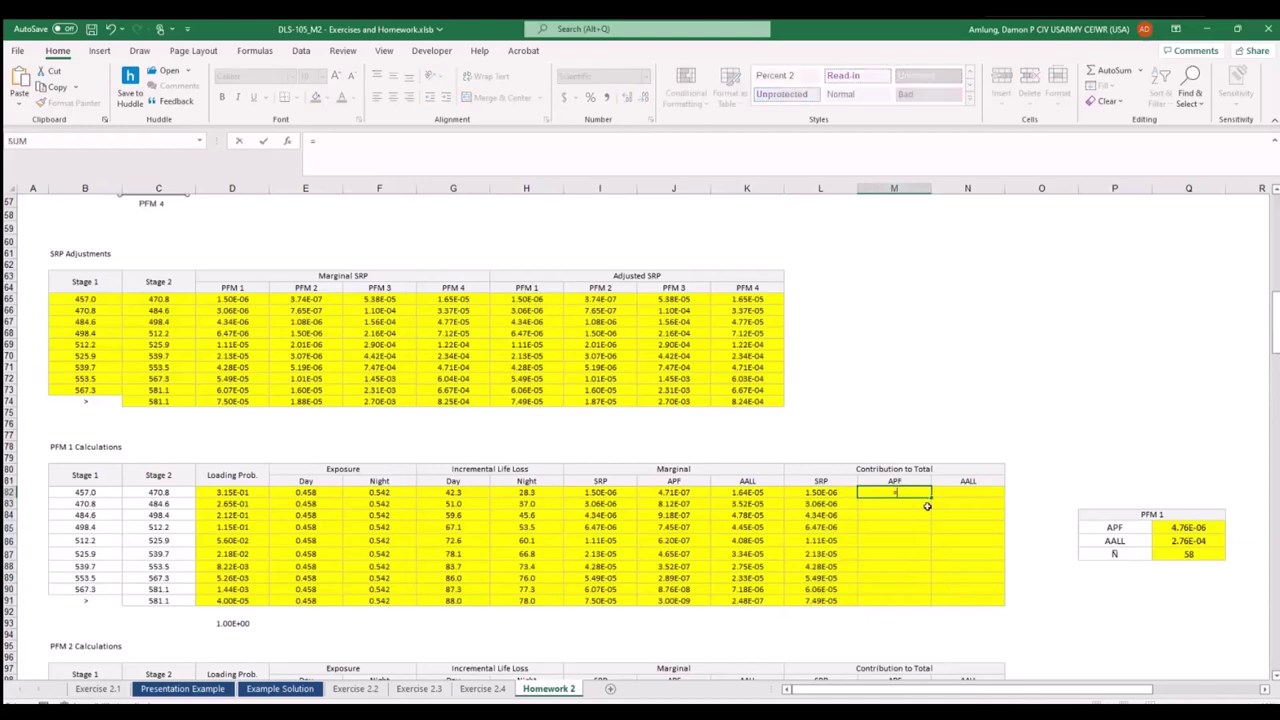
{"action": "left_click", "coordinate": [207, 493]}
{"action": "type", "text": "*"}
{"action": "left_click", "coordinate": [818, 495]}
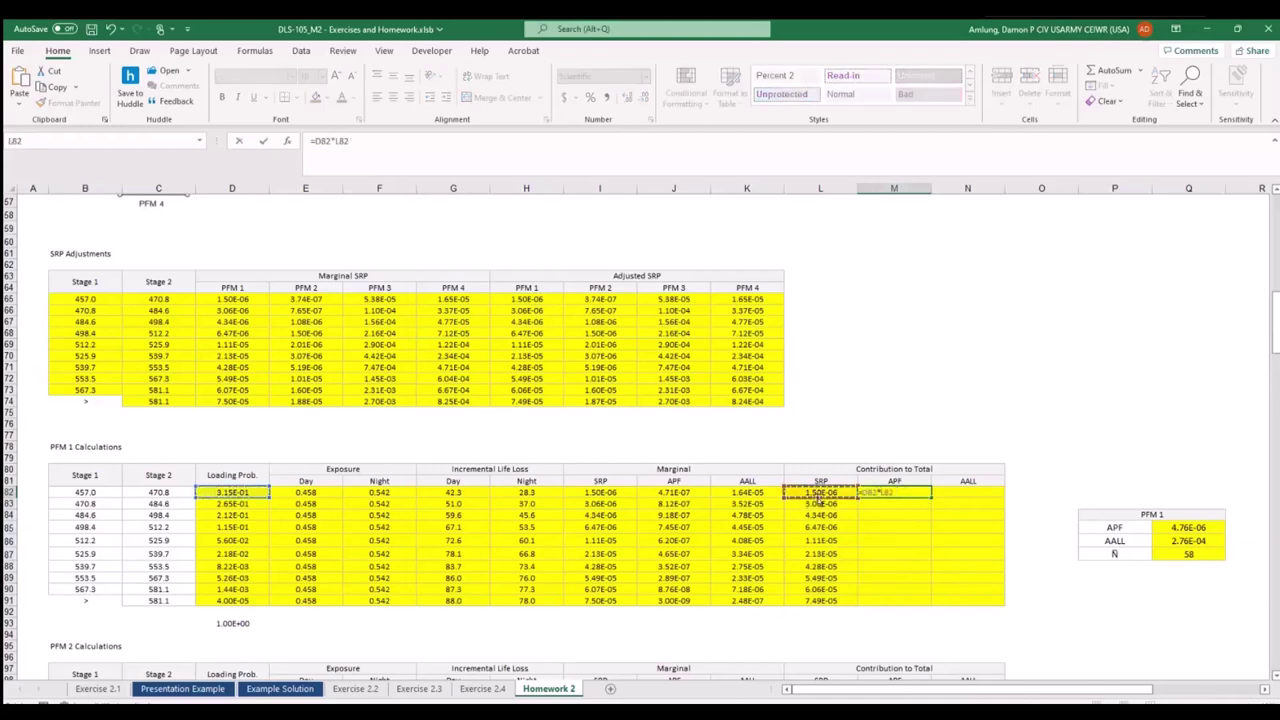
{"action": "key", "text": "ctrl+Return"}
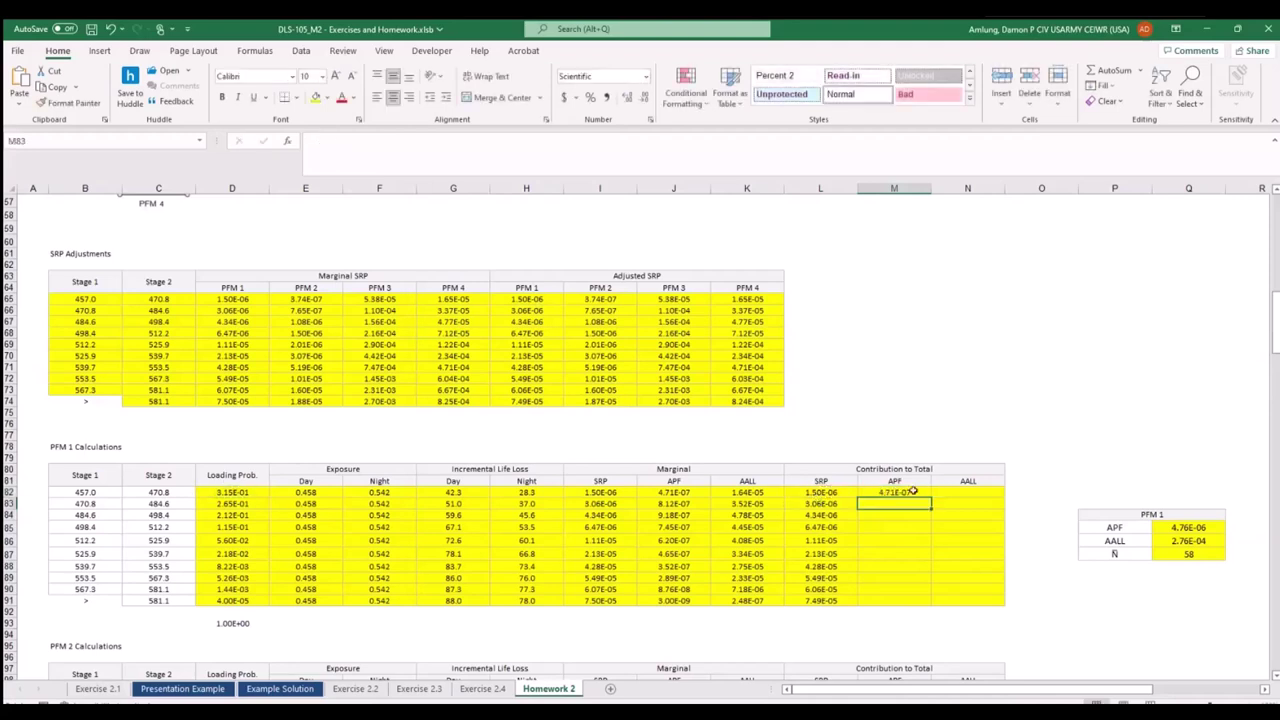
{"action": "left_click_drag", "start_coordinate": [932, 497], "coordinate": [948, 604]}
Copy the marginal AALL formula text from K82 unchanged into the Contribution to Total AALL cell N82.
{"action": "left_click", "coordinate": [758, 494]}
{"action": "left_click_drag", "start_coordinate": [424, 142], "coordinate": [300, 143]}
{"action": "key", "text": "ctrl+c"}
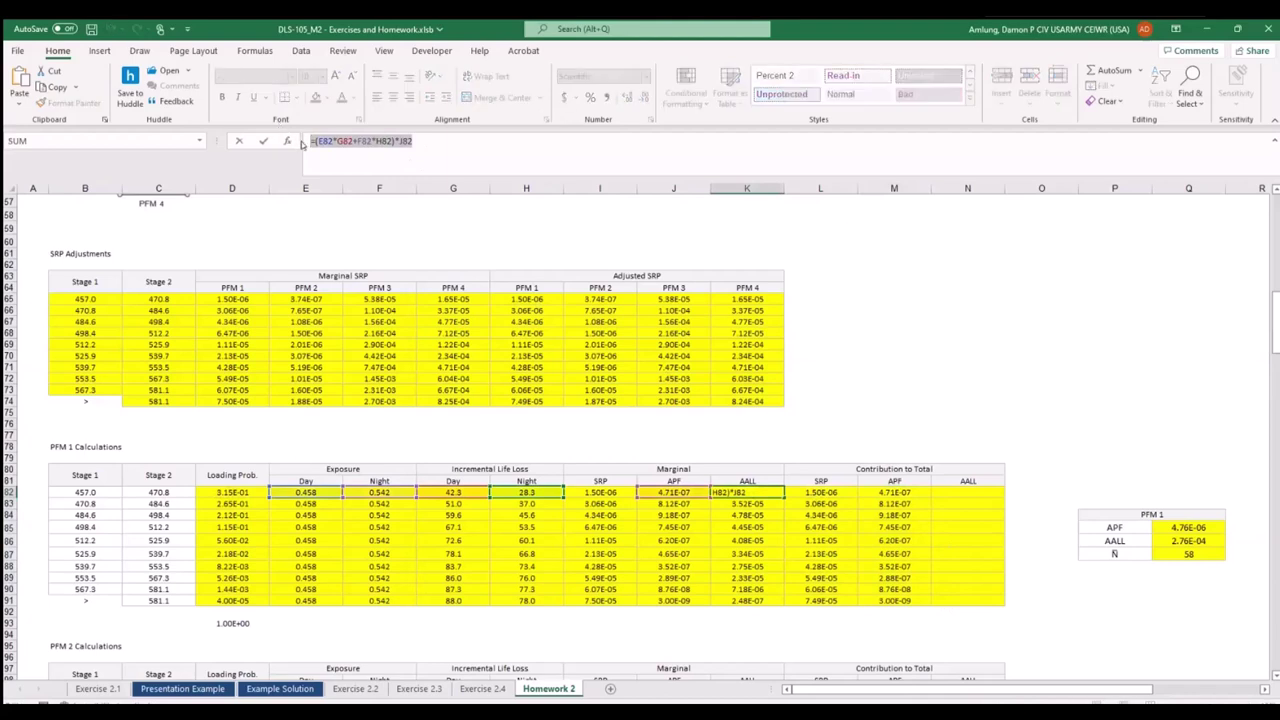
{"action": "key", "text": "Escape"}
{"action": "left_click", "coordinate": [950, 490]}
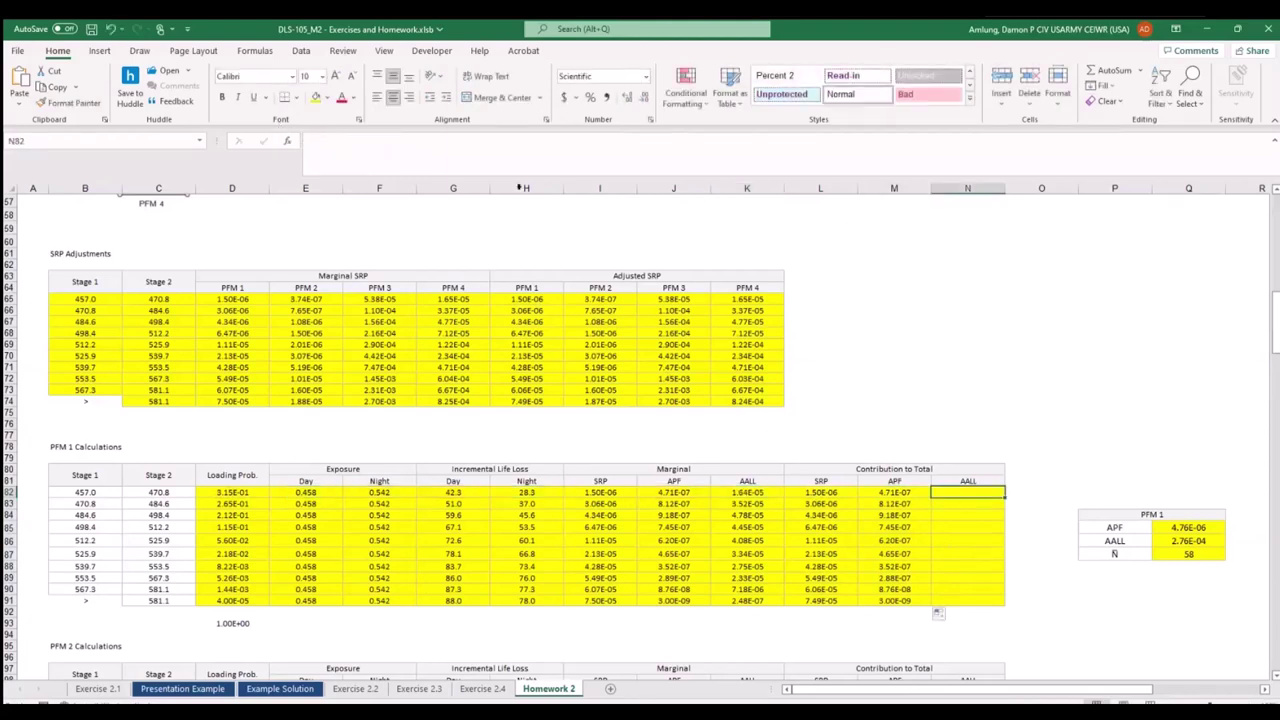
{"action": "left_click", "coordinate": [457, 149]}
{"action": "key", "text": "ctrl+v"}
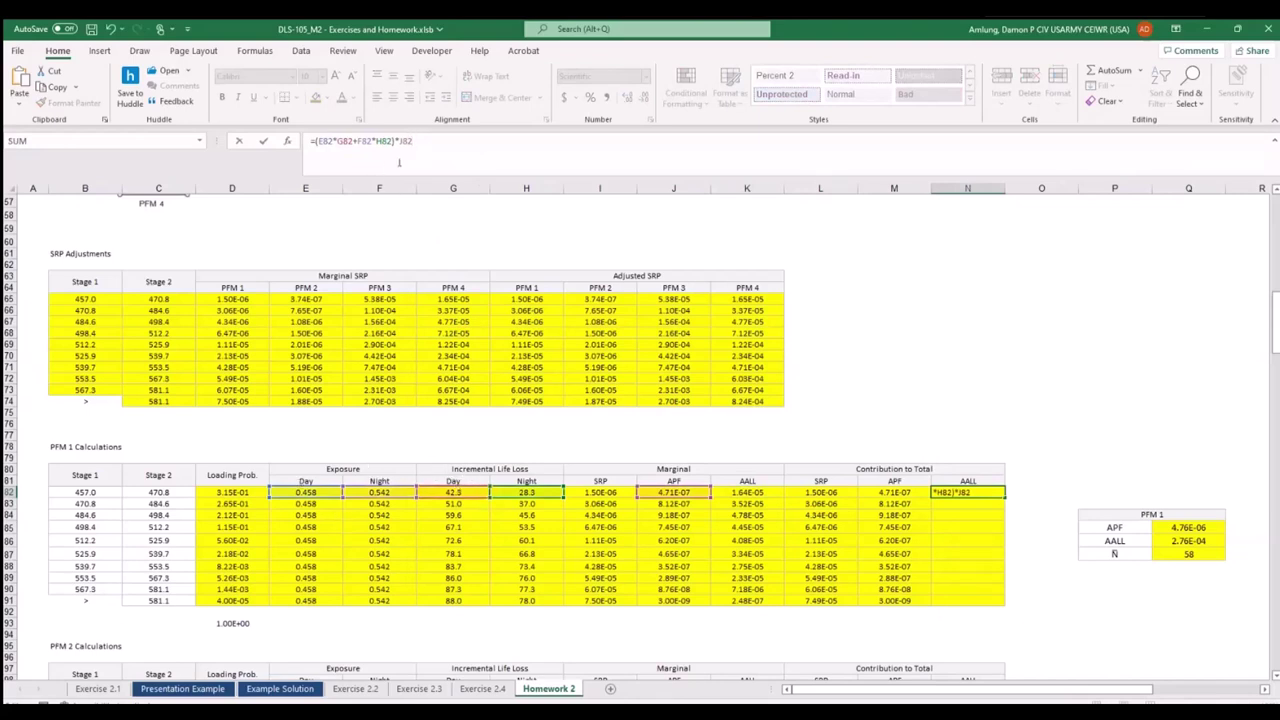
Set the PFM 1 contribution AALL formula in N82 to =(E82*G82+F82*H82)*M82 and fill it down to N91.
{"action": "left_click_drag", "start_coordinate": [399, 141], "coordinate": [486, 157]}
{"action": "key", "text": "BackSpace"}
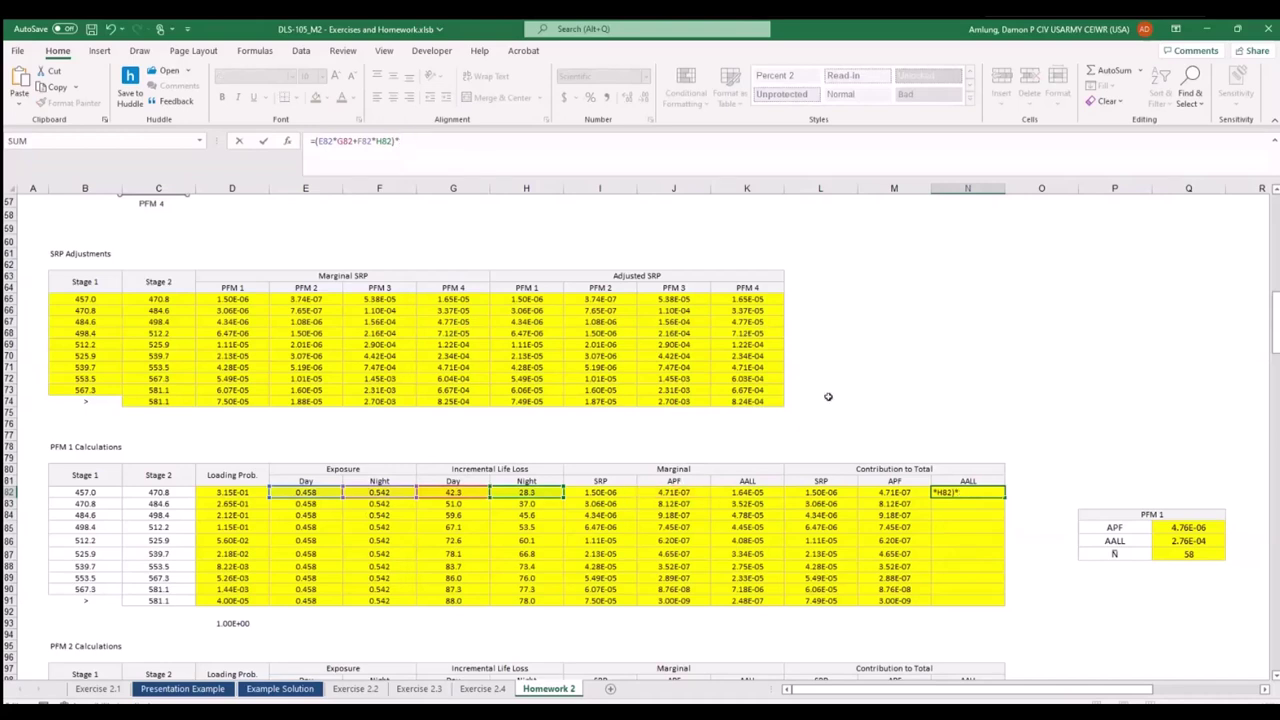
{"action": "left_click", "coordinate": [896, 492]}
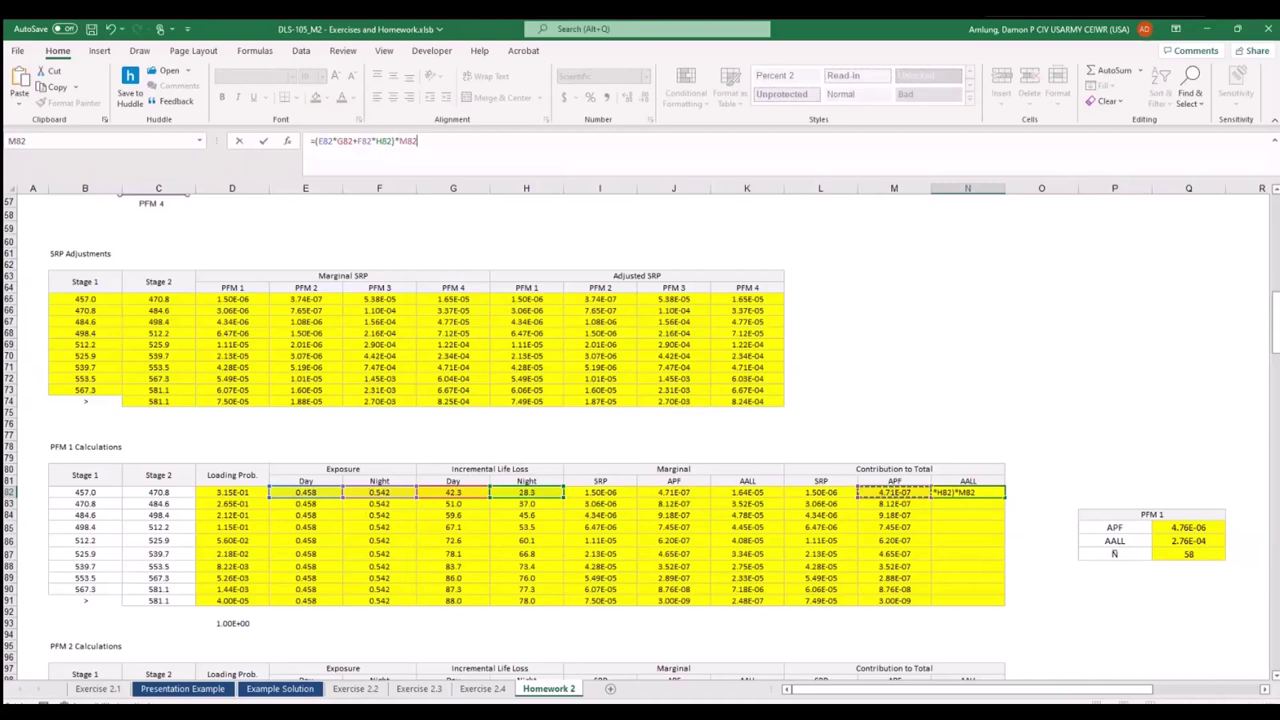
{"action": "key", "text": "Return"}
{"action": "left_click", "coordinate": [969, 493]}
{"action": "left_click_drag", "start_coordinate": [1005, 498], "coordinate": [1004, 610]}
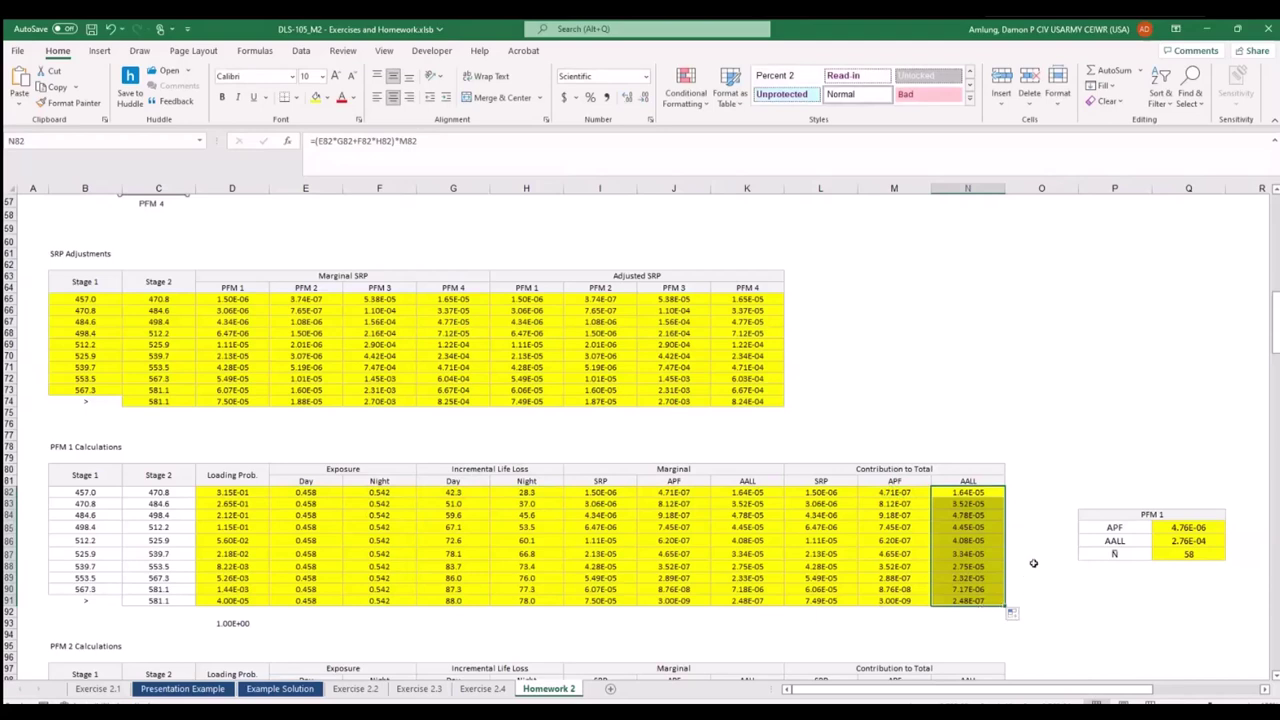
Temporarily show more decimals in M91 and J91 to compare the two APF values, restoring both to two decimals.
{"action": "left_click", "coordinate": [915, 601]}
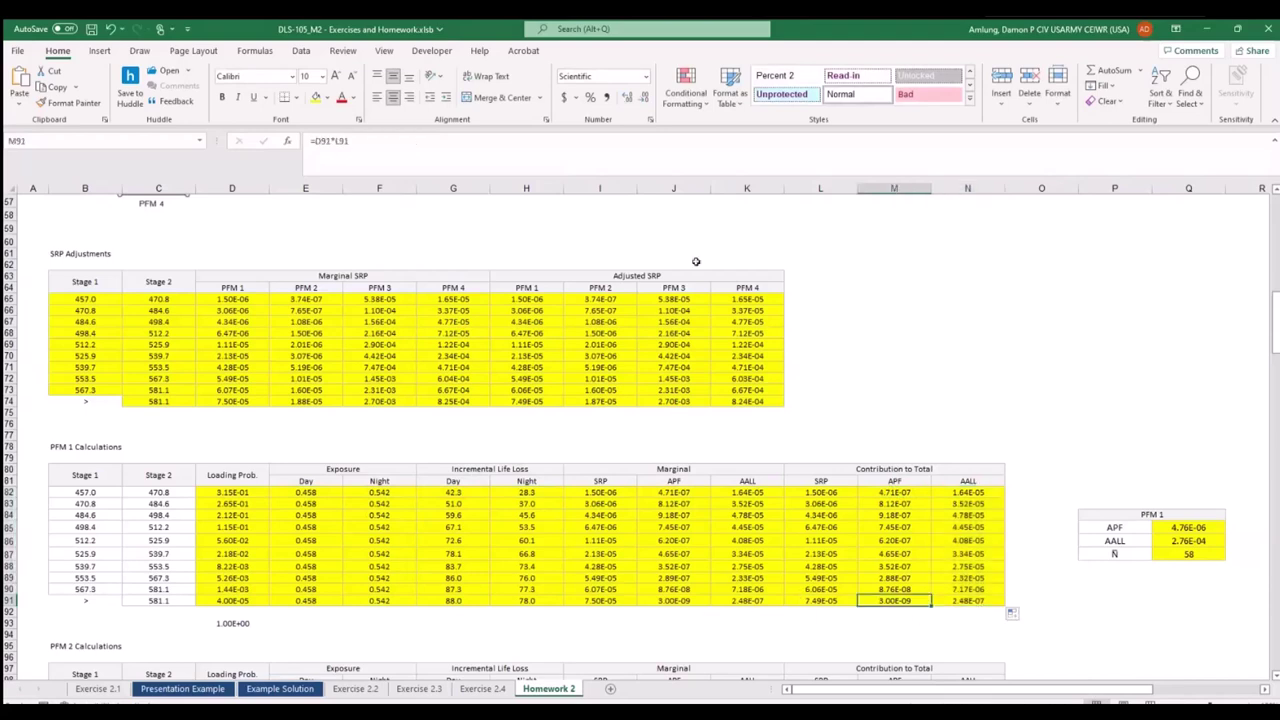
{"action": "left_click", "coordinate": [626, 97]}
{"action": "left_click", "coordinate": [626, 97]}
{"action": "left_click", "coordinate": [666, 600]}
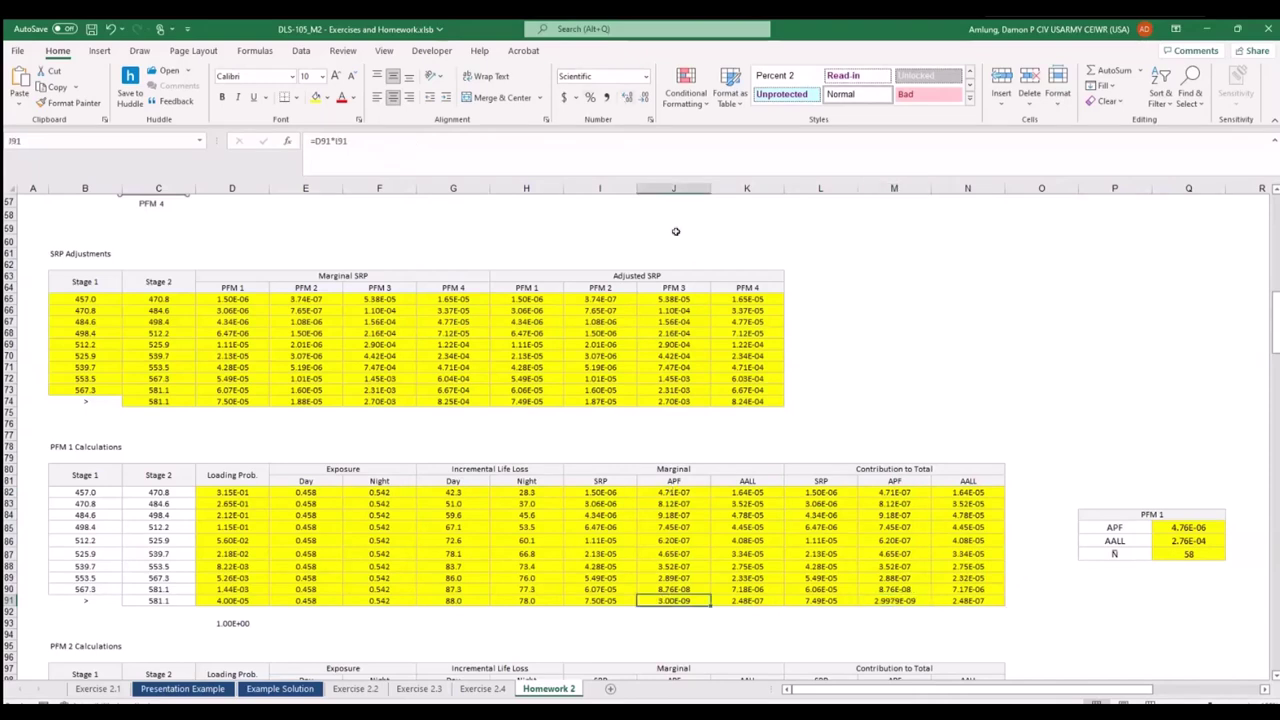
{"action": "left_click", "coordinate": [630, 100]}
{"action": "left_click", "coordinate": [630, 100]}
{"action": "left_click", "coordinate": [645, 98]}
{"action": "left_click", "coordinate": [645, 98]}
{"action": "left_click", "coordinate": [645, 98]}
{"action": "left_click", "coordinate": [626, 97]}
{"action": "left_click", "coordinate": [893, 599]}
{"action": "left_click", "coordinate": [645, 98]}
{"action": "left_click", "coordinate": [645, 98]}
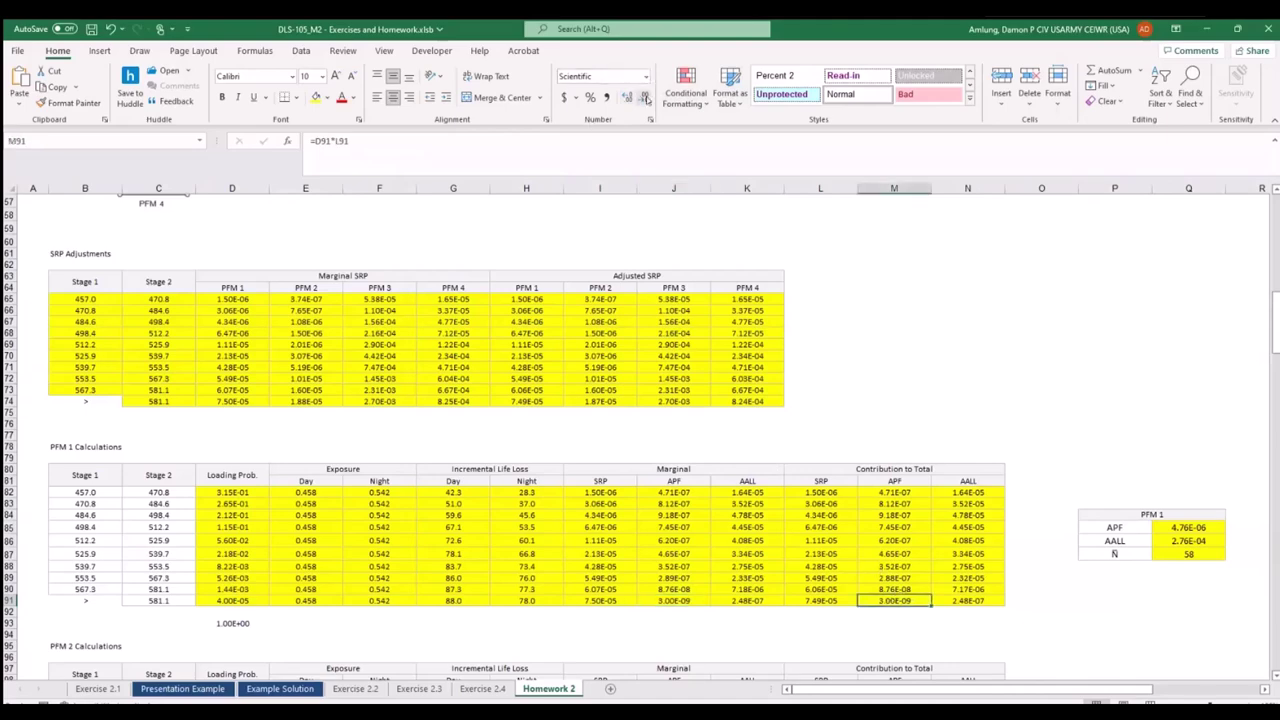
Link the PFM 2 marginal SRP in I99 to the marginal SRP in E65 and fill it down to I108.
{"action": "scroll", "coordinate": [860, 360], "scroll_direction": "down", "scroll_amount": 1}
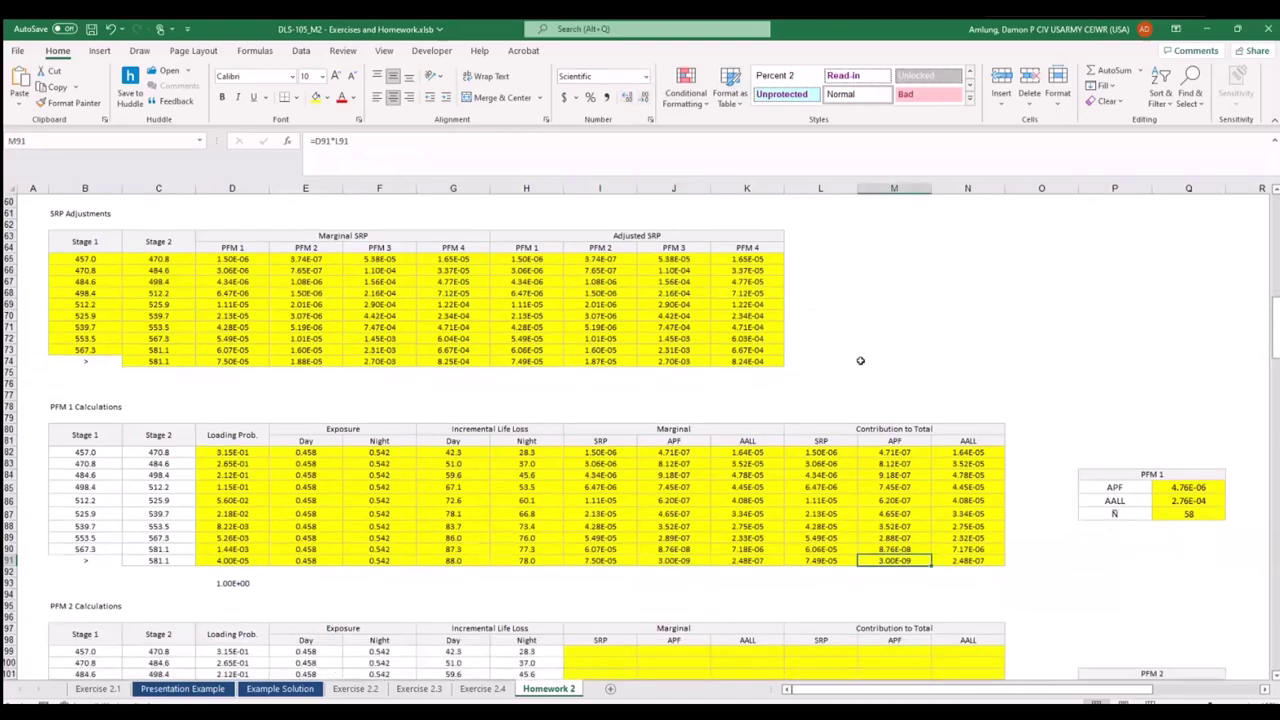
{"action": "scroll", "coordinate": [858, 357], "scroll_direction": "down", "scroll_amount": 3}
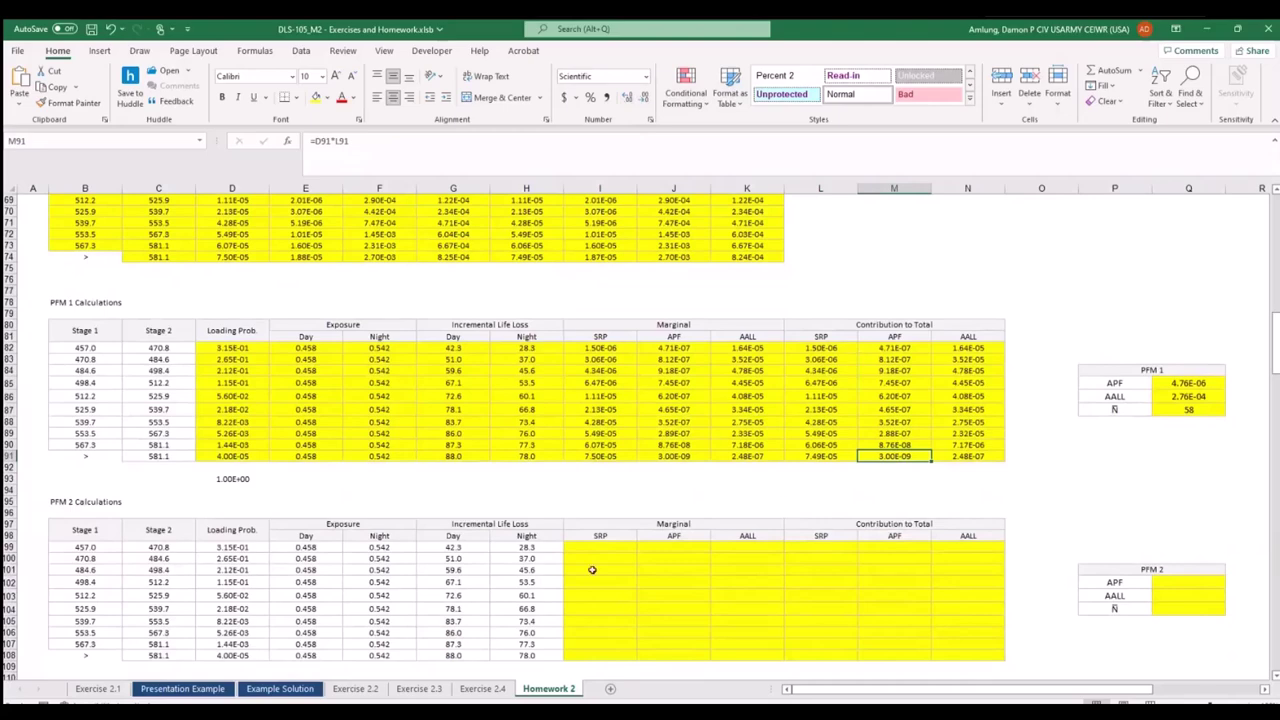
{"action": "left_click", "coordinate": [615, 545]}
{"action": "type", "text": "="}
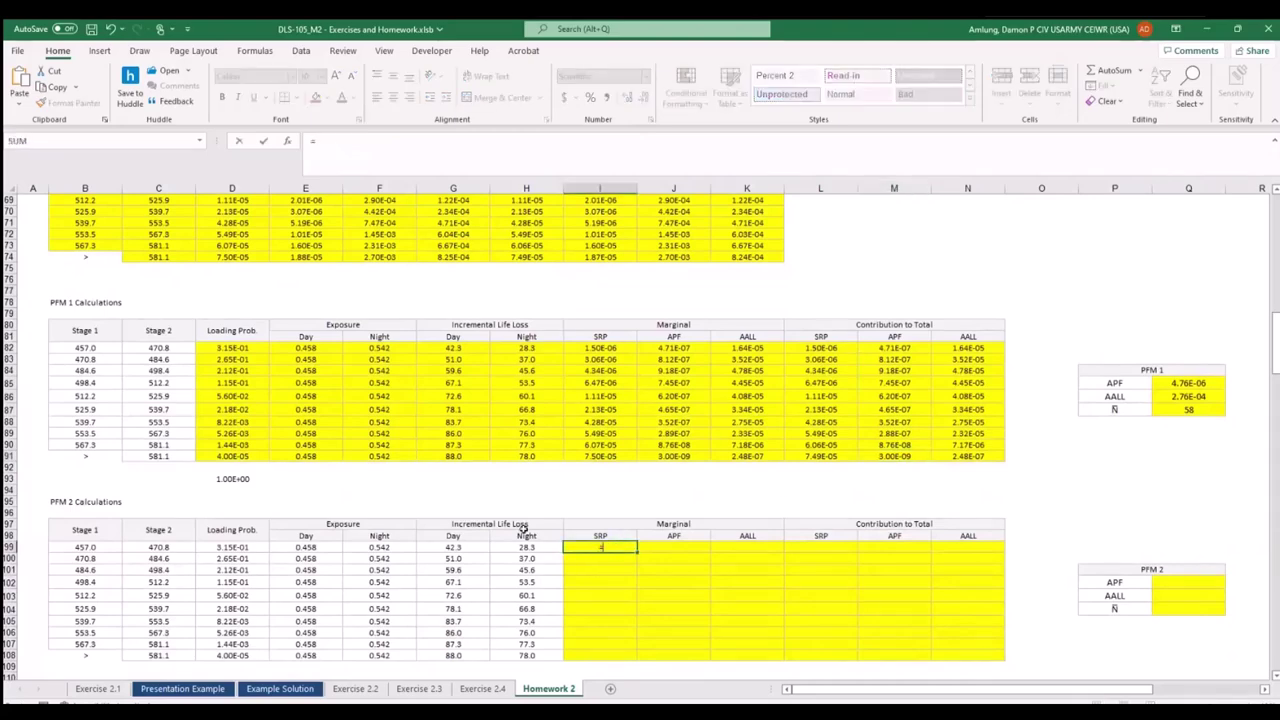
{"action": "scroll", "coordinate": [323, 260], "scroll_direction": "up", "scroll_amount": 3}
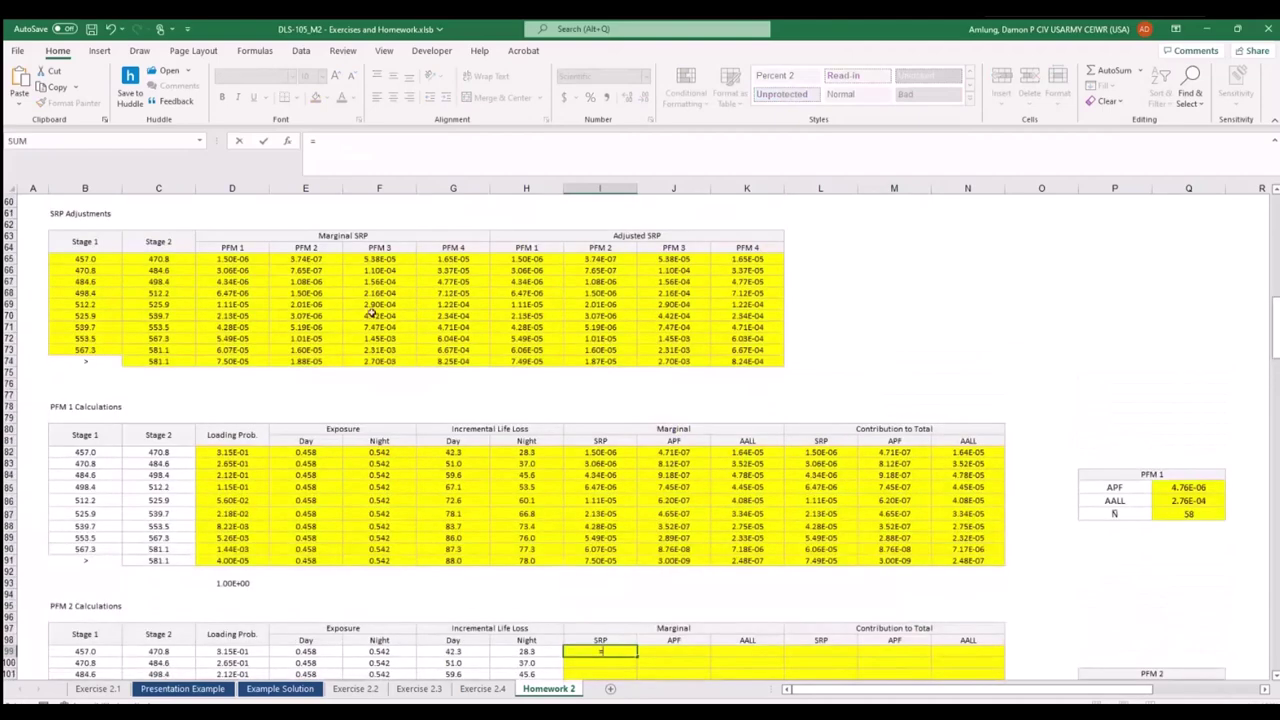
{"action": "left_click", "coordinate": [302, 270]}
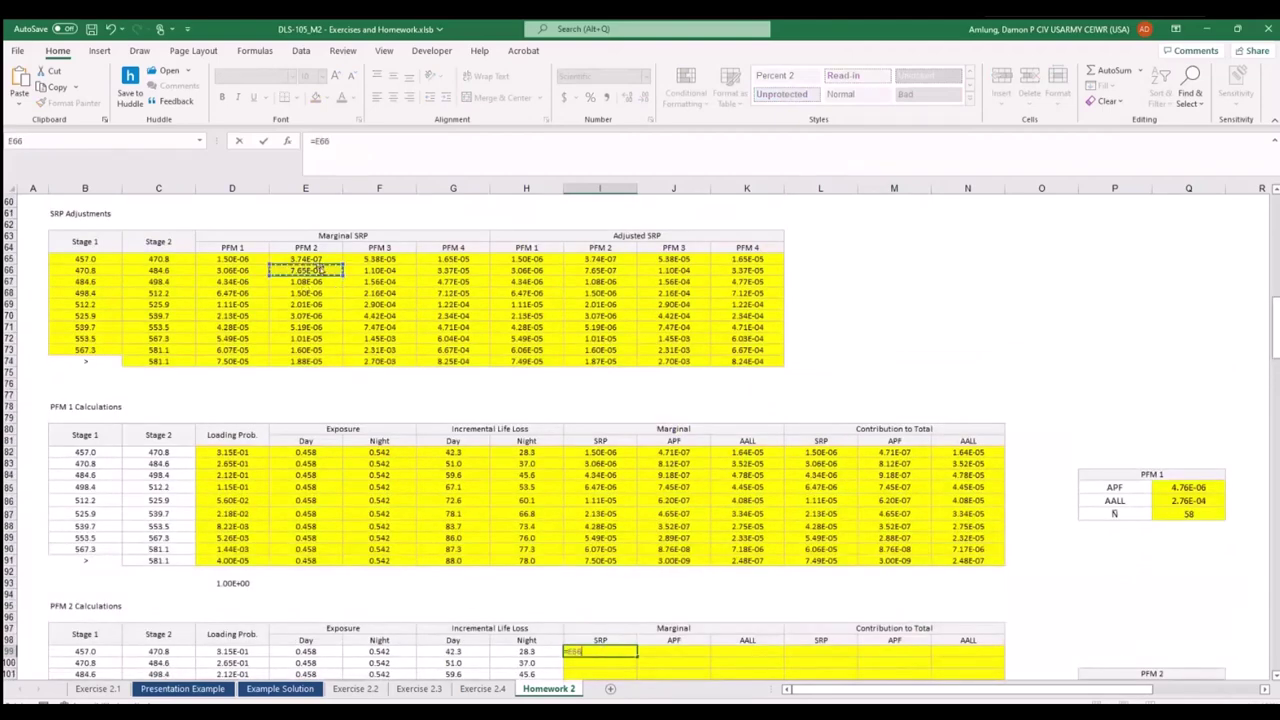
{"action": "left_click", "coordinate": [312, 259]}
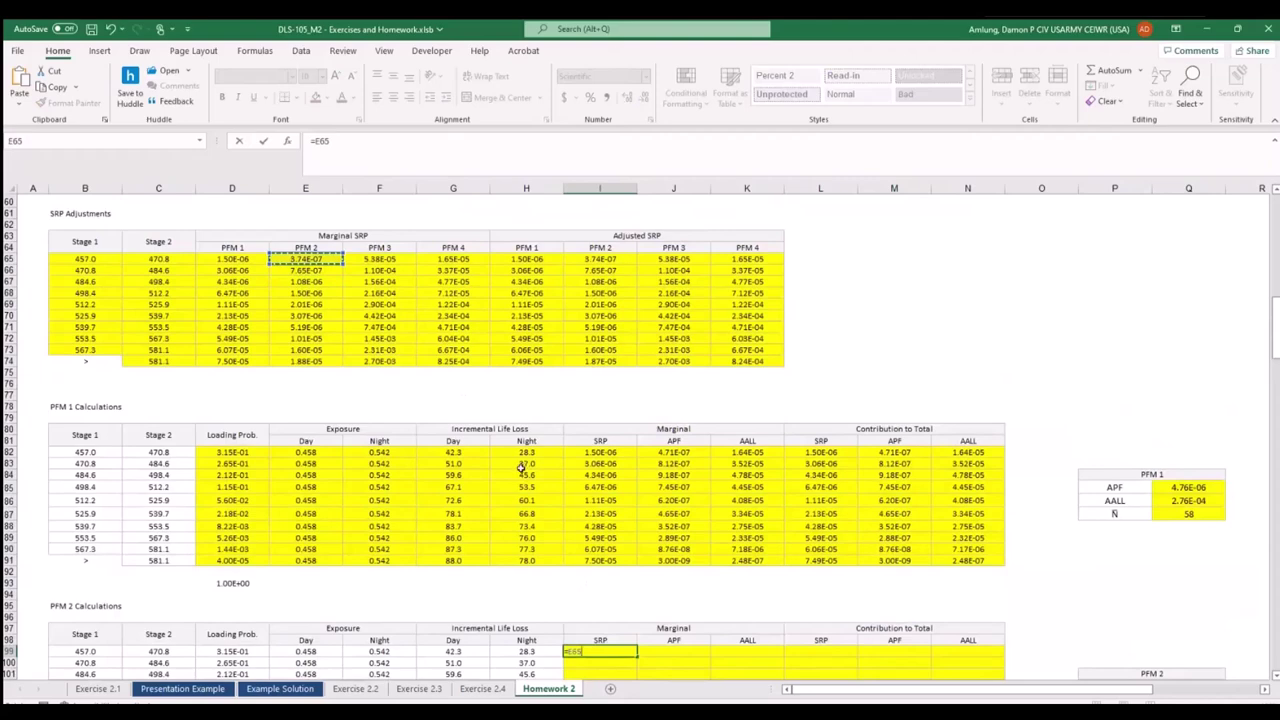
{"action": "key", "text": "Return"}
{"action": "scroll", "coordinate": [807, 554], "scroll_direction": "down", "scroll_amount": 3}
{"action": "left_click", "coordinate": [620, 548]}
{"action": "left_click_drag", "start_coordinate": [637, 553], "coordinate": [644, 656]}
Calculate the PFM 2 marginal APF in J99 with =D99*I99 and fill it down to J108.
{"action": "left_click", "coordinate": [678, 550]}
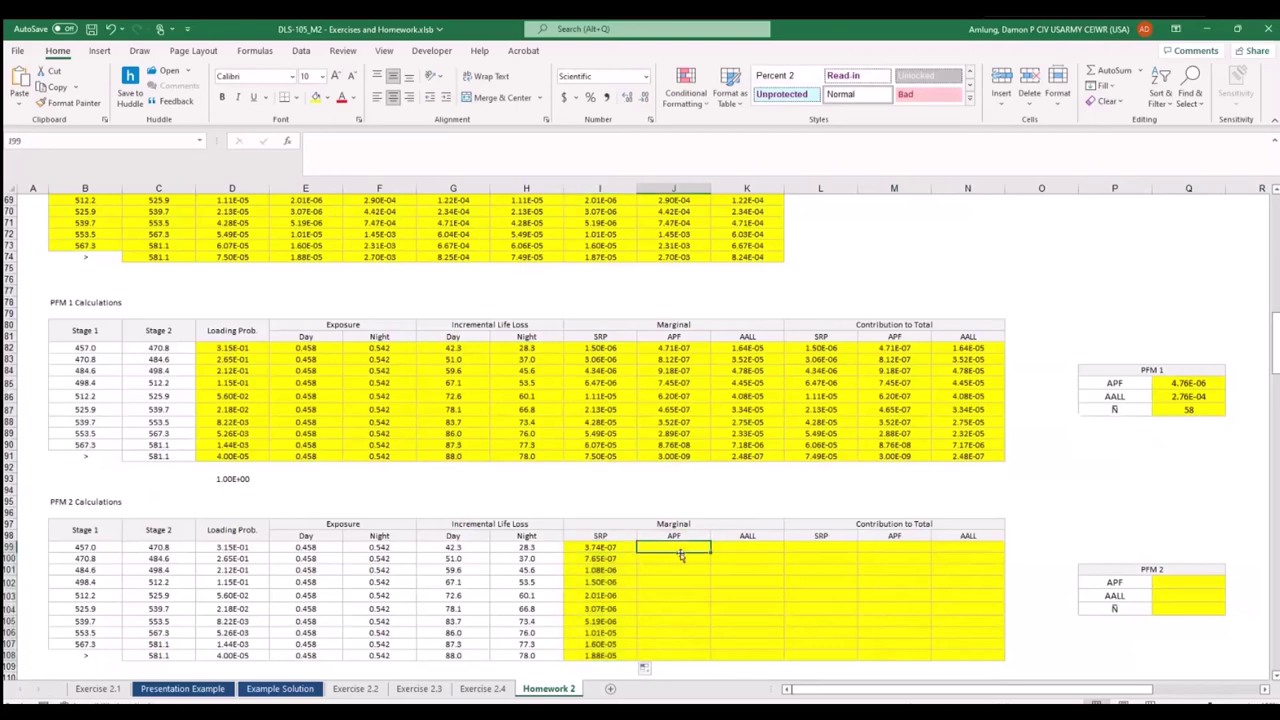
{"action": "type", "text": "="}
{"action": "key", "text": "Left"}
{"action": "key", "text": "Left"}
{"action": "key", "text": "Left"}
{"action": "key", "text": "Left"}
{"action": "key", "text": "Left"}
{"action": "key", "text": "Left"}
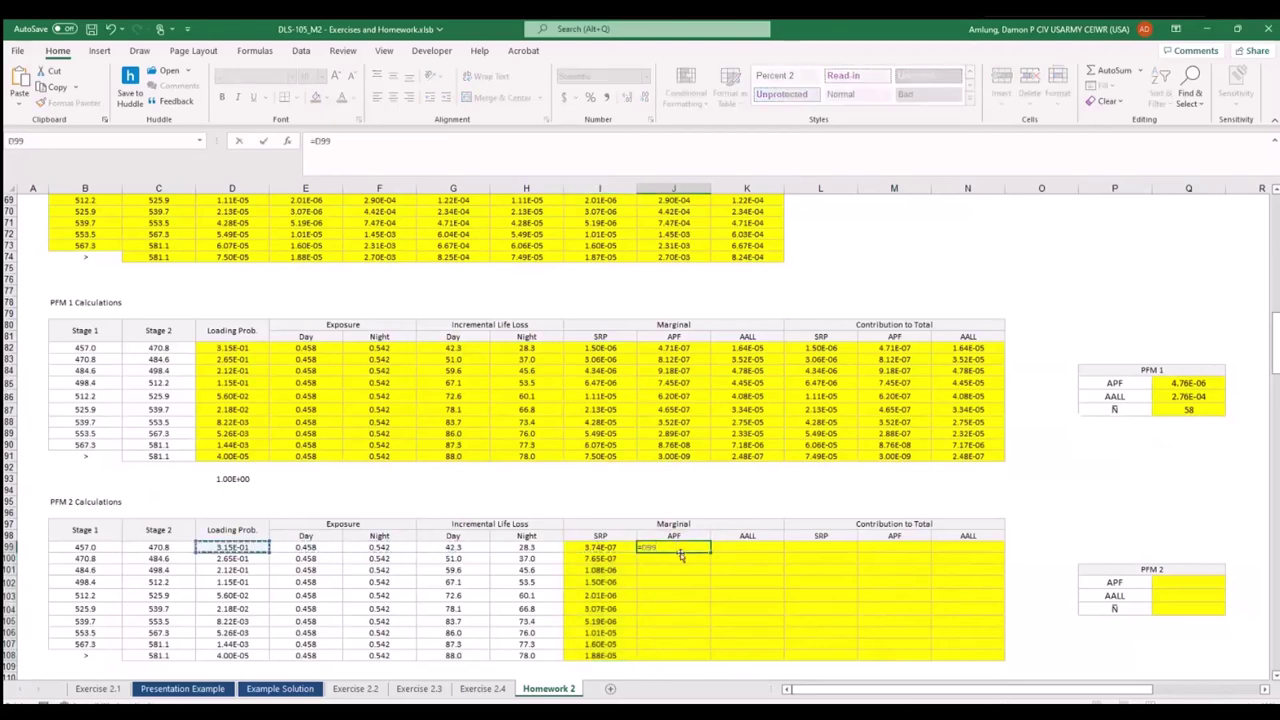
{"action": "type", "text": "*"}
{"action": "left_click", "coordinate": [613, 549]}
{"action": "key", "text": "Return"}
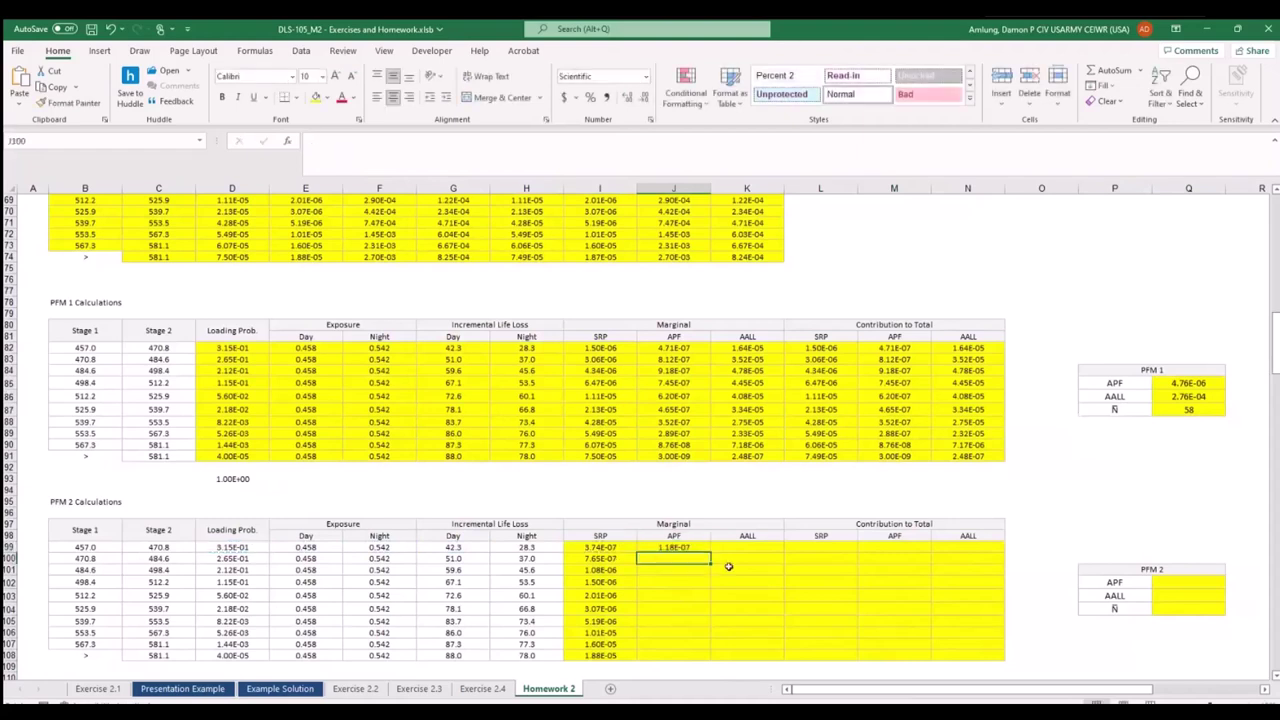
{"action": "left_click", "coordinate": [701, 548]}
{"action": "double_click", "coordinate": [710, 553]}
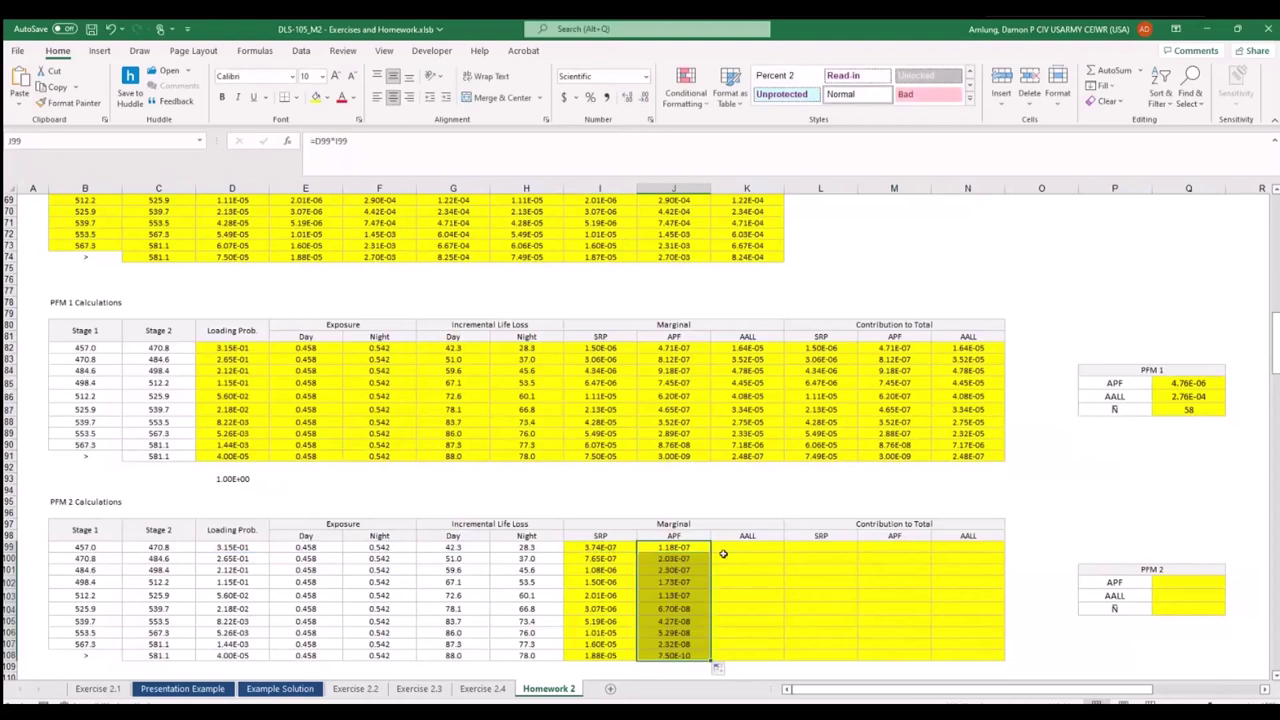
Copy the PFM 1 marginal AALL formula from K82 to K99 and fill it down to K108.
{"action": "left_click", "coordinate": [738, 549]}
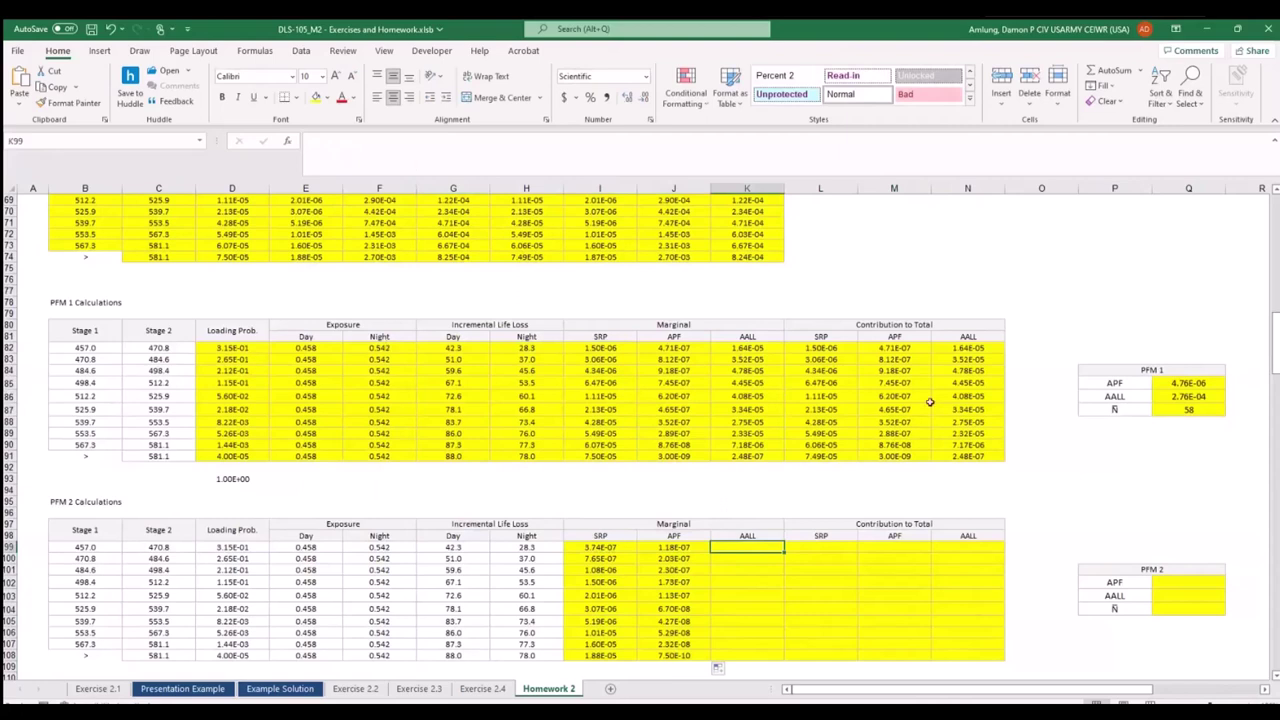
{"action": "left_click", "coordinate": [748, 347]}
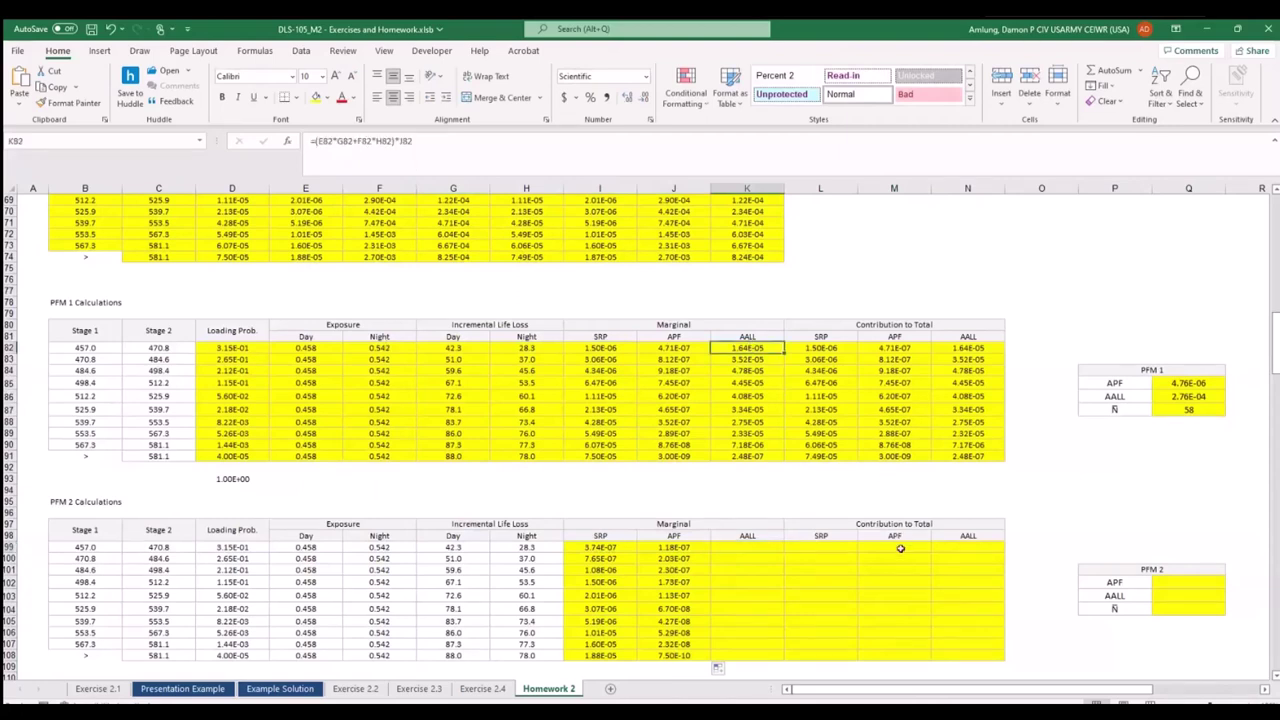
{"action": "key", "text": "ctrl+c"}
{"action": "left_click", "coordinate": [750, 548]}
{"action": "key", "text": "ctrl+v"}
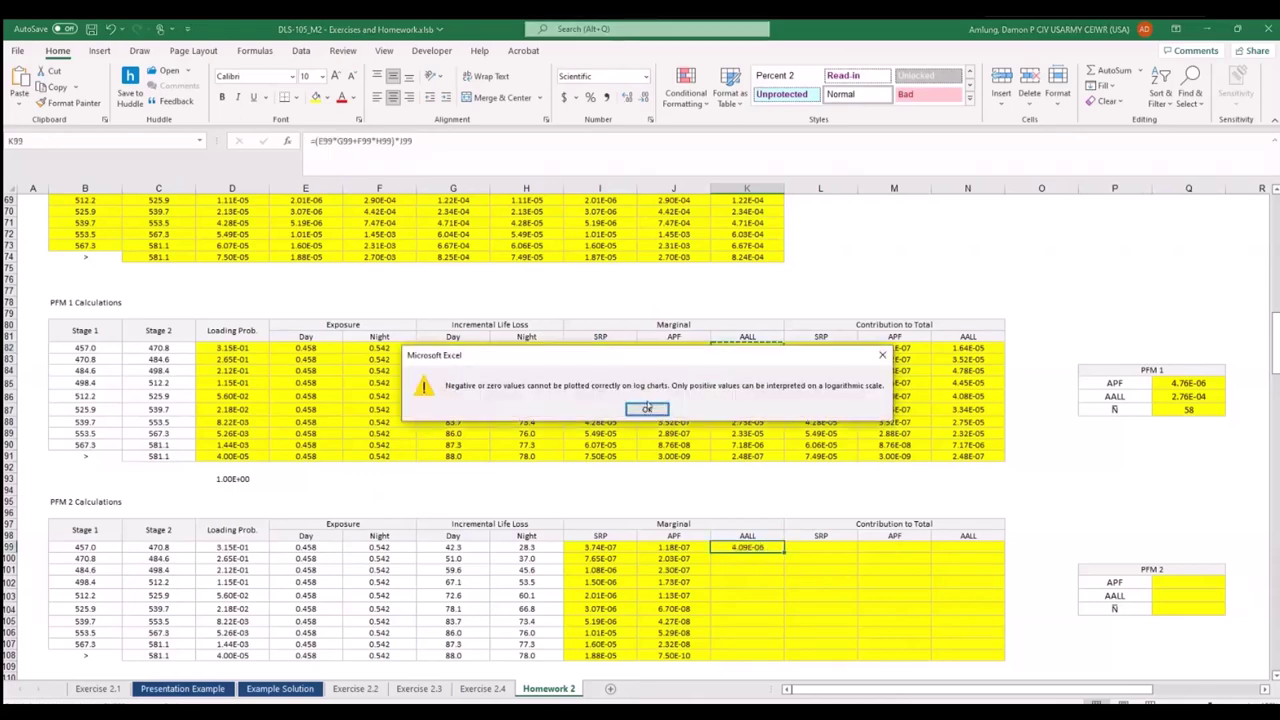
{"action": "left_click", "coordinate": [648, 408]}
{"action": "key", "text": "F2"}
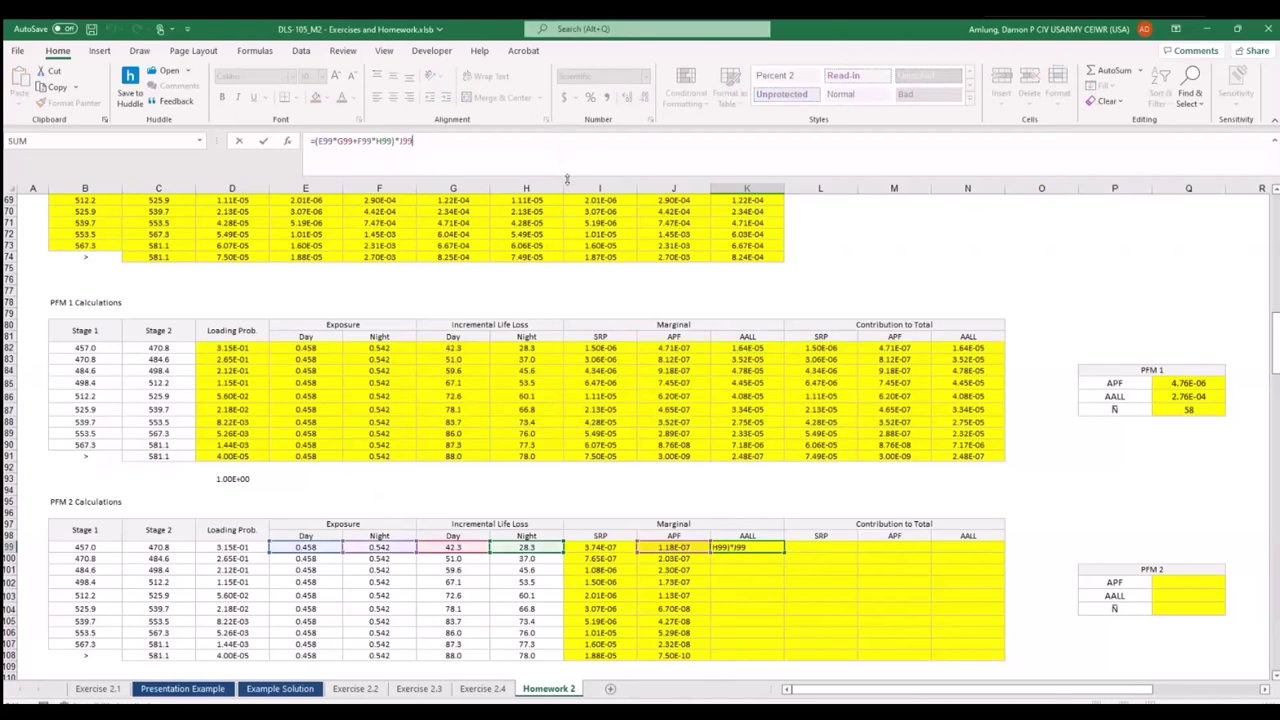
{"action": "key", "text": "Escape"}
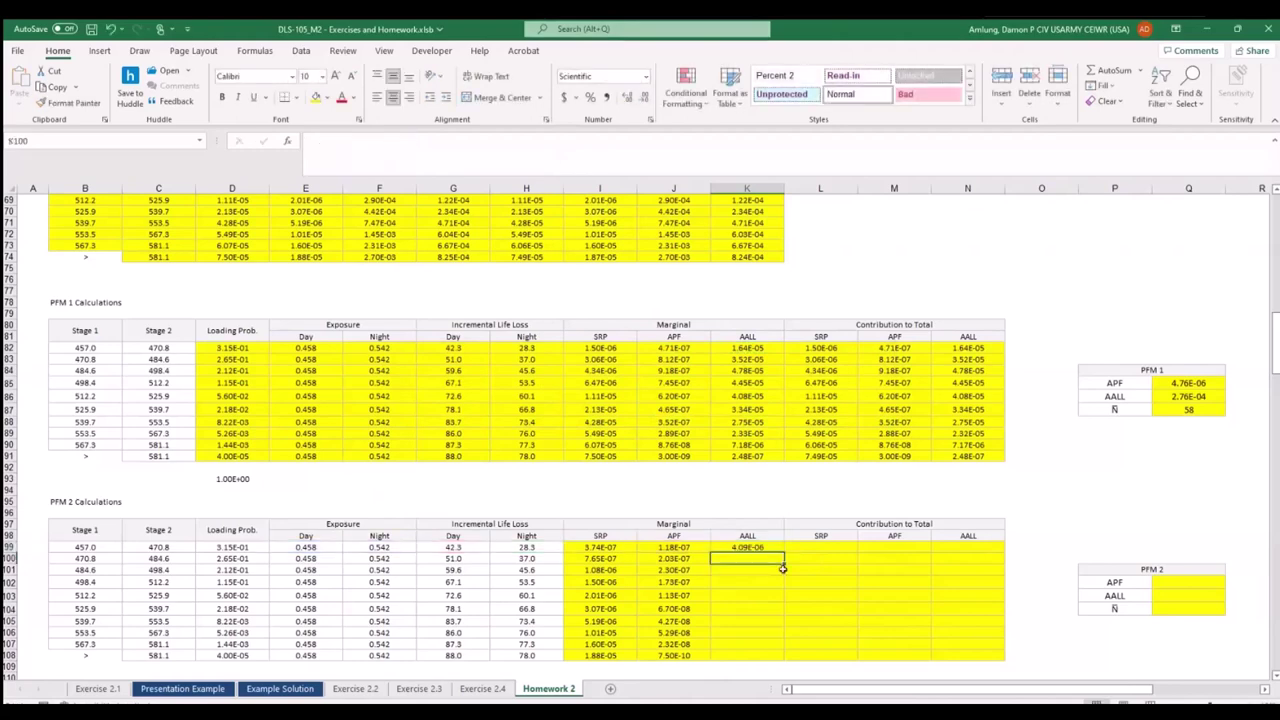
{"action": "left_click_drag", "start_coordinate": [784, 564], "coordinate": [786, 661]}
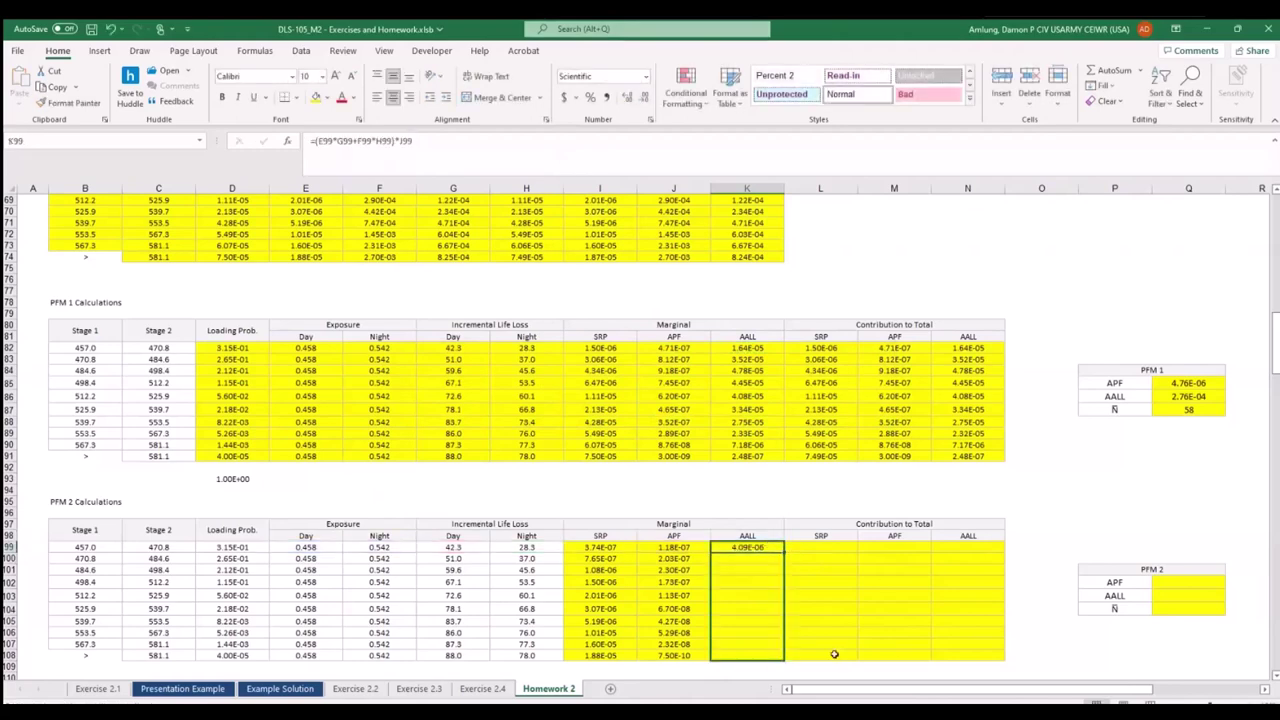
In the PFM 2 summary, sum J99:J108 for APF in Q102 and K99:K108 for AALL in Q103.
{"action": "left_click", "coordinate": [1167, 584]}
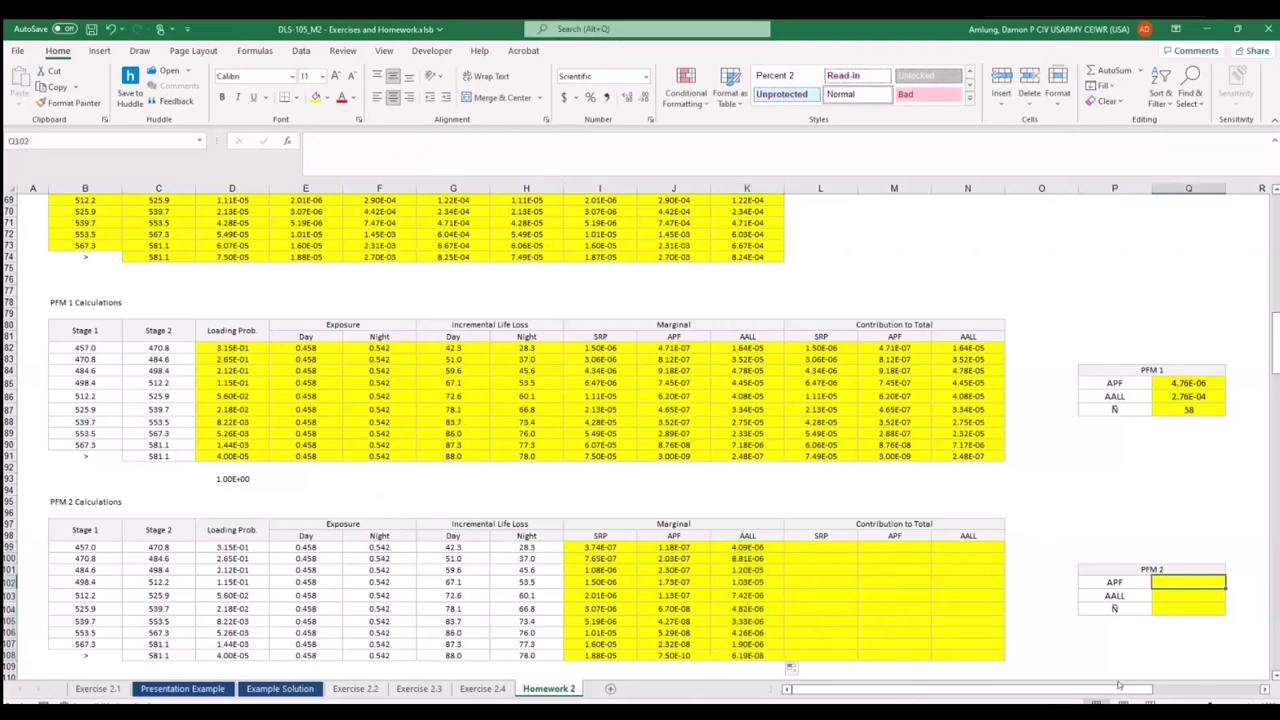
{"action": "type", "text": "=sum("}
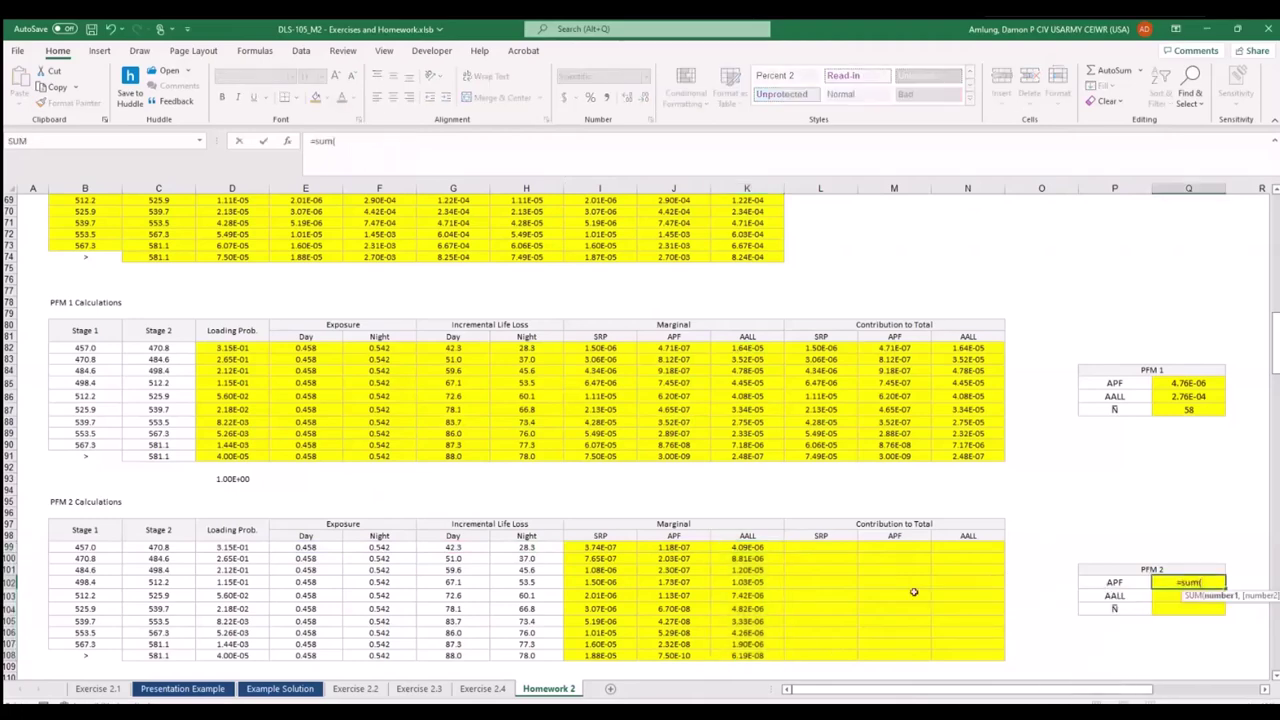
{"action": "left_click_drag", "start_coordinate": [673, 547], "coordinate": [694, 656]}
{"action": "key", "text": "Return"}
{"action": "type", "text": "="}
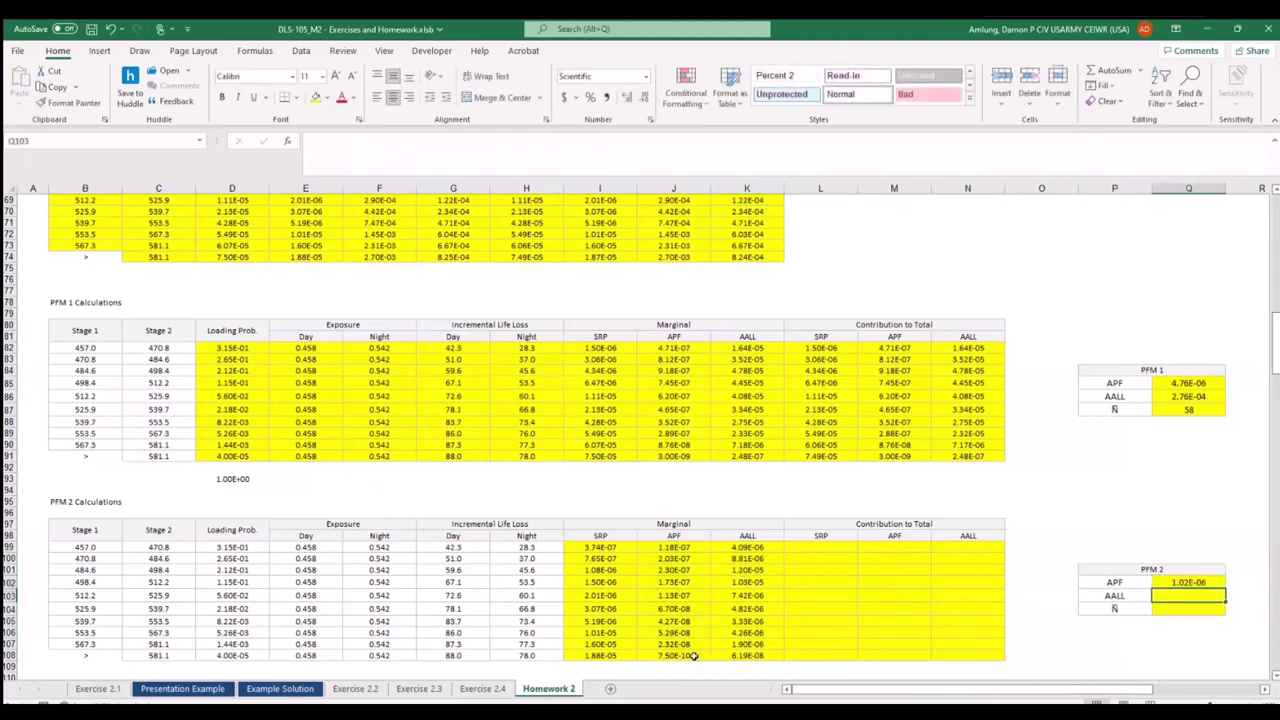
{"action": "type", "text": "sum("}
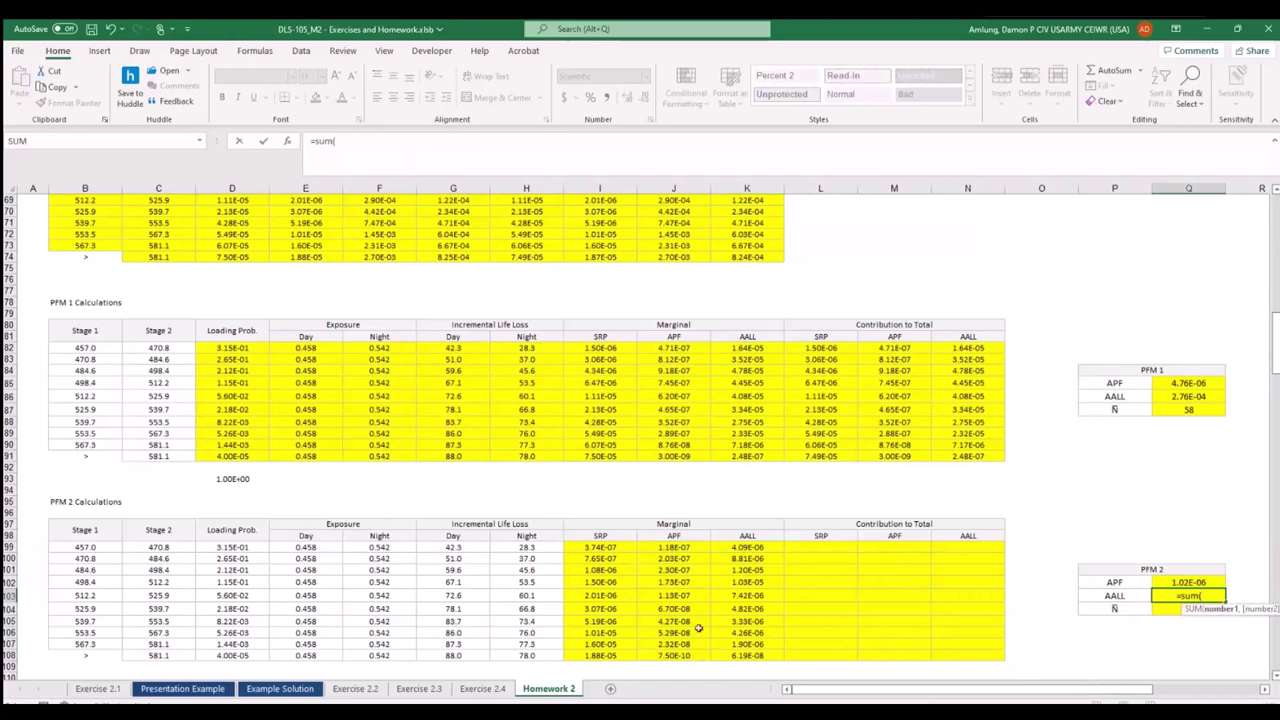
{"action": "left_click_drag", "start_coordinate": [749, 548], "coordinate": [750, 655]}
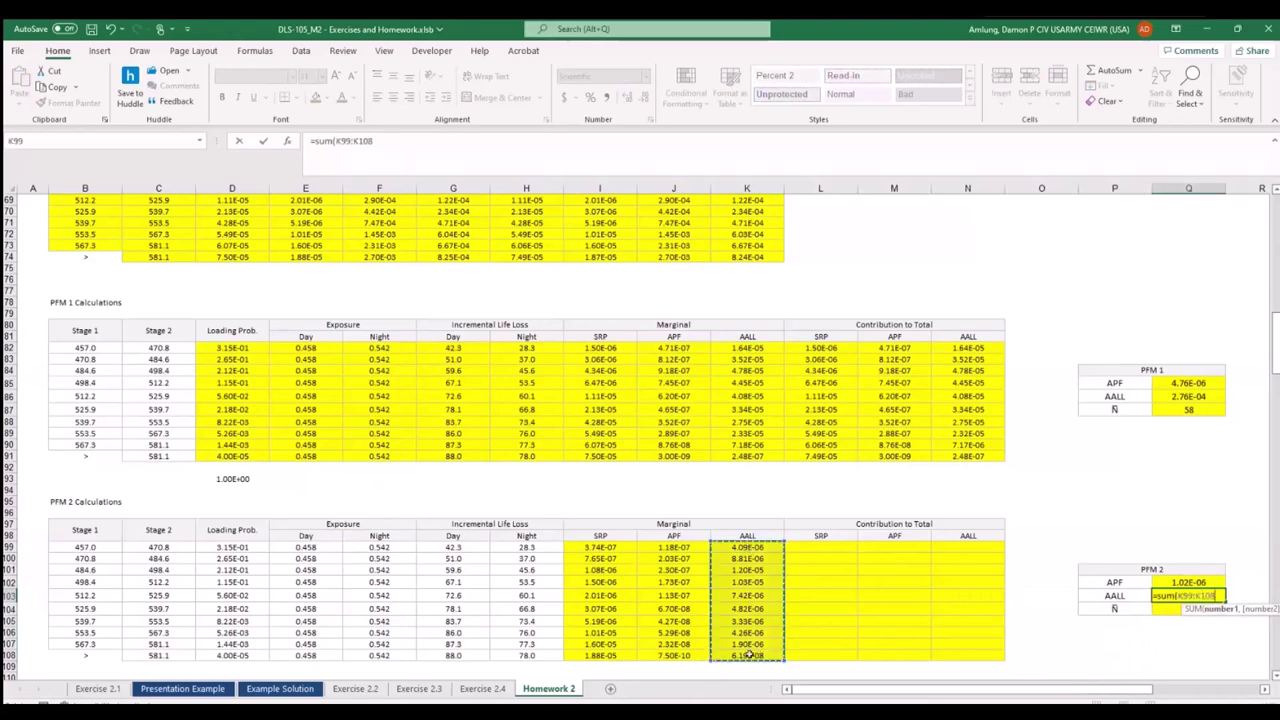
{"action": "key", "text": "Return"}
Calculate the PFM 2 summary's Ñ in Q104 by dividing AALL in Q103 by APF in Q102.
{"action": "type", "text": "="}
{"action": "key", "text": "Up"}
{"action": "type", "text": "/"}
{"action": "key", "text": "Up"}
{"action": "key", "text": "Up"}
{"action": "key", "text": "Return"}
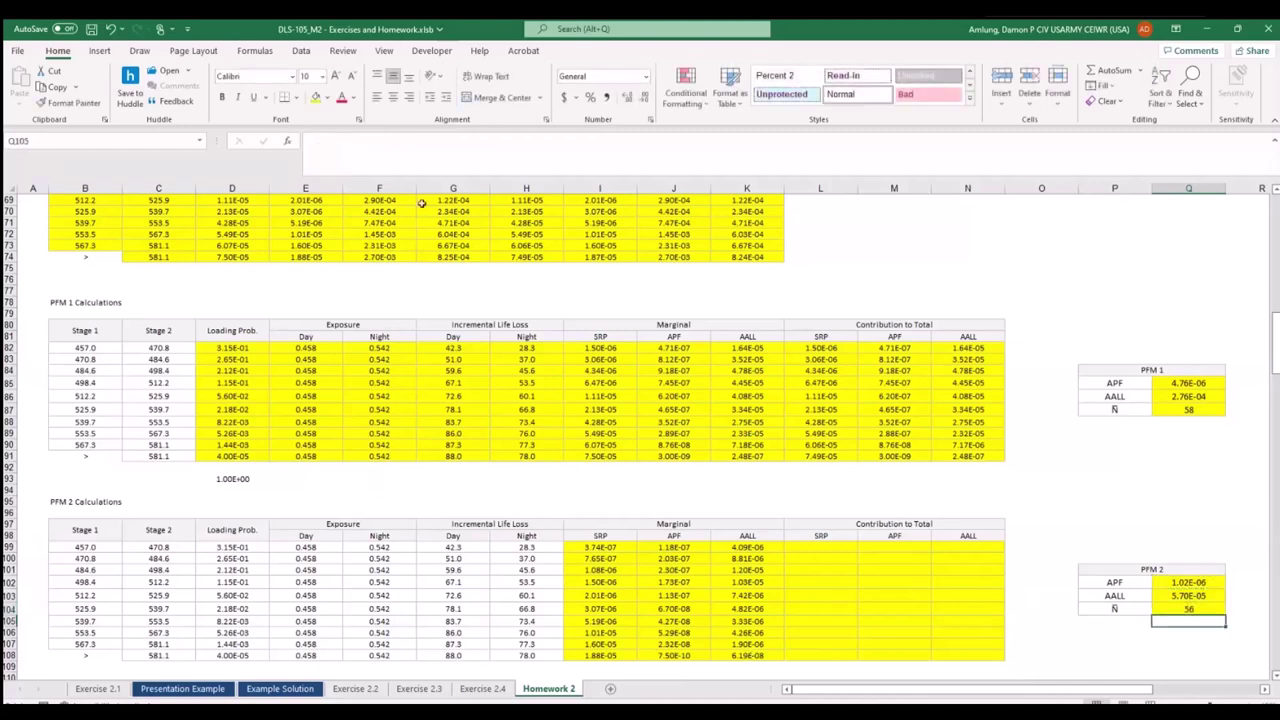
Link the PFM 2 contribution SRP in L99 to the adjusted SRP in I65 and fill it down to L108.
{"action": "left_click", "coordinate": [835, 546]}
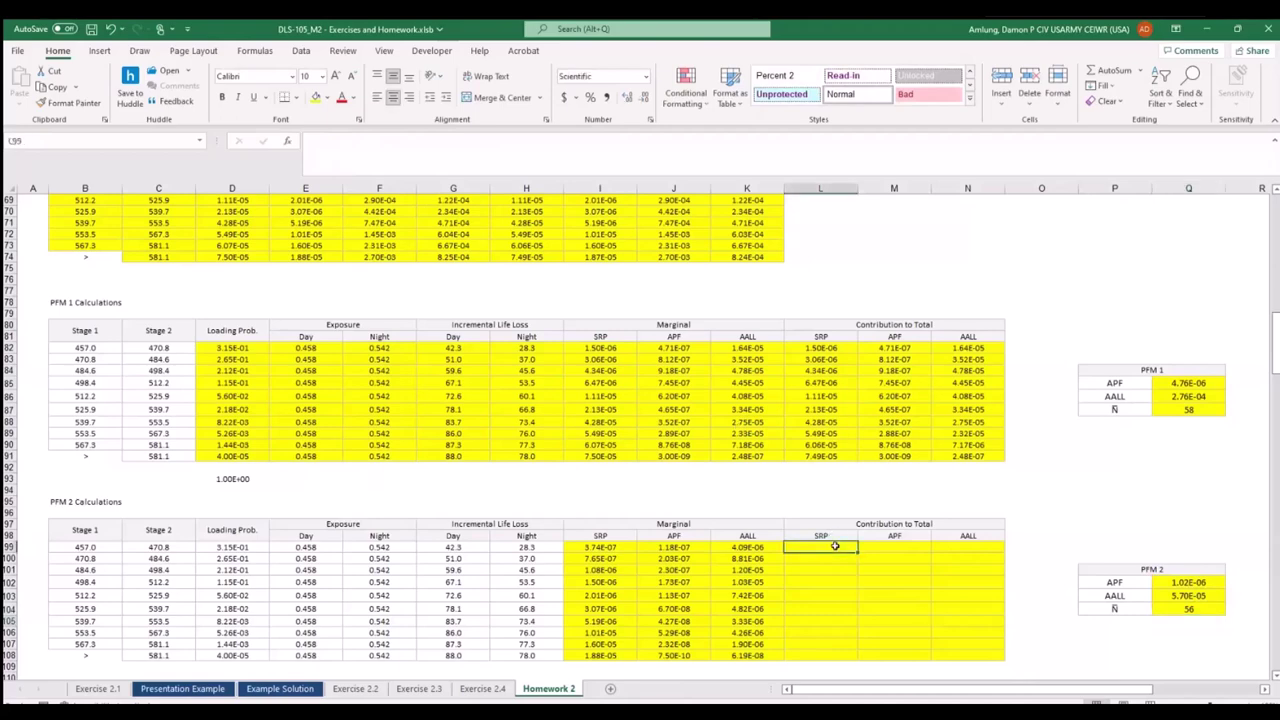
{"action": "type", "text": "="}
{"action": "scroll", "coordinate": [826, 560], "scroll_direction": "up", "scroll_amount": 4}
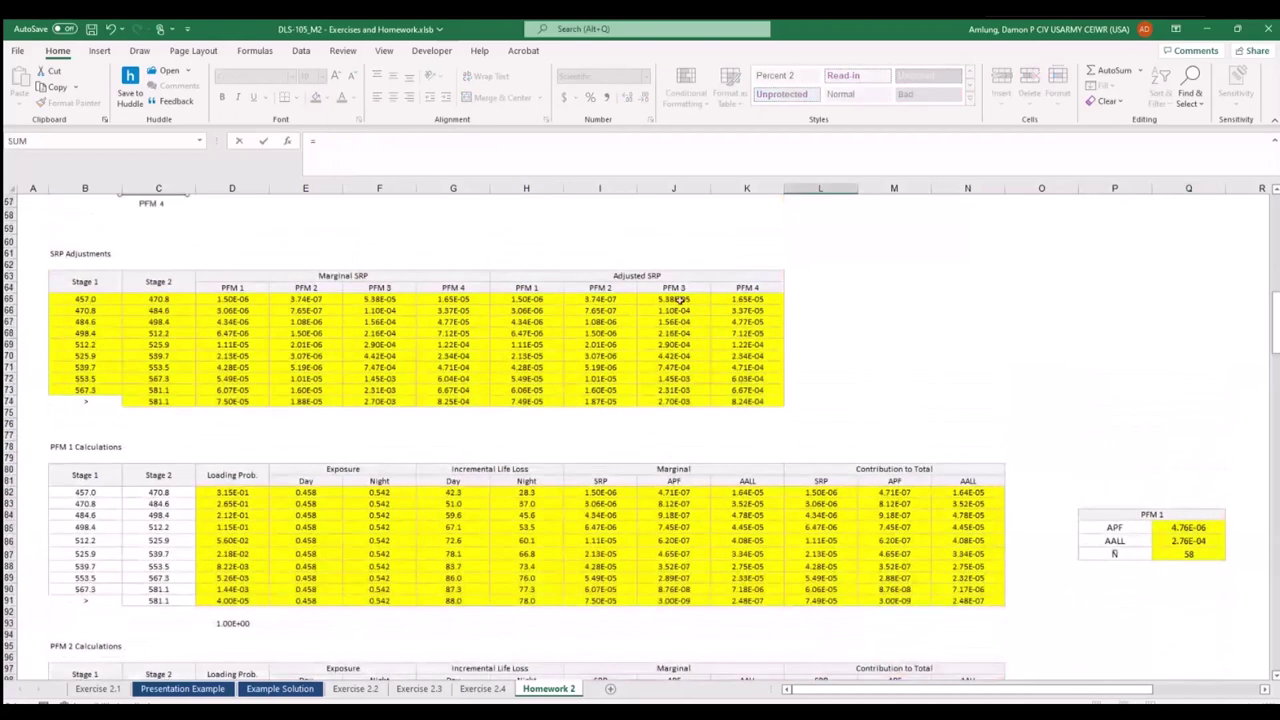
{"action": "left_click", "coordinate": [609, 300]}
{"action": "key", "text": "Return"}
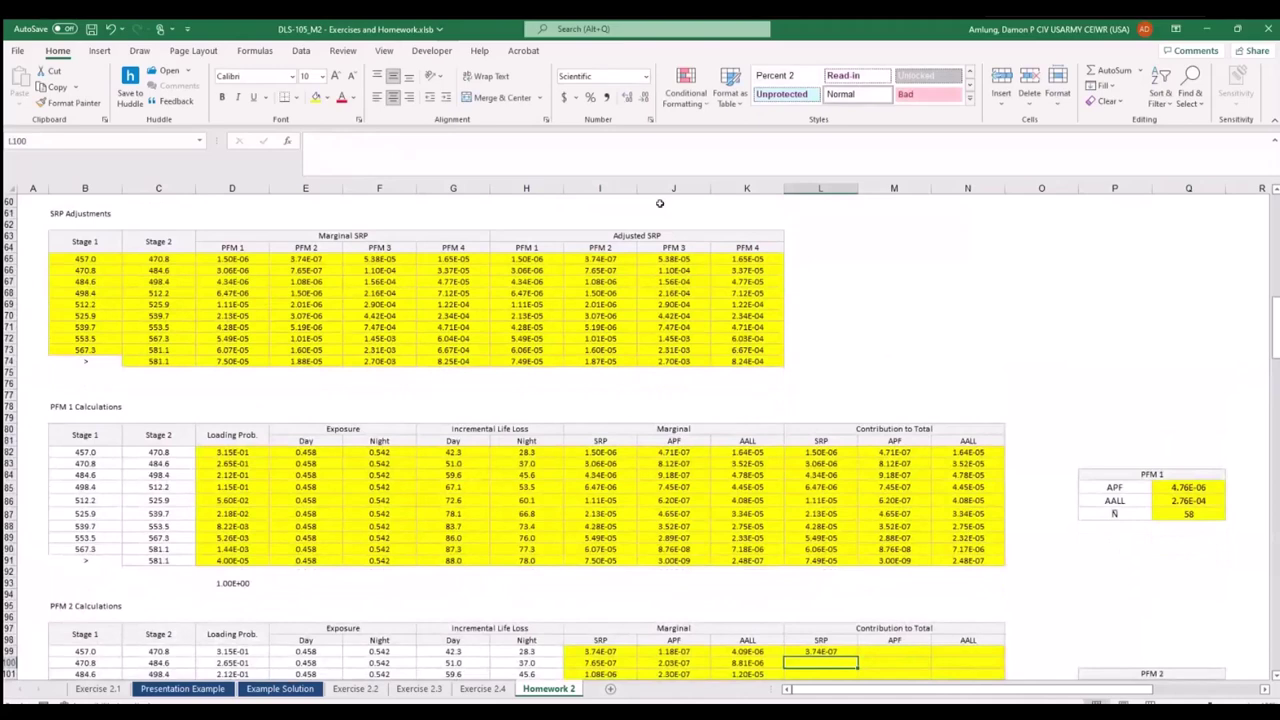
{"action": "scroll", "coordinate": [861, 394], "scroll_direction": "down", "scroll_amount": 3}
{"action": "left_click", "coordinate": [850, 548]}
{"action": "double_click", "coordinate": [857, 553]}
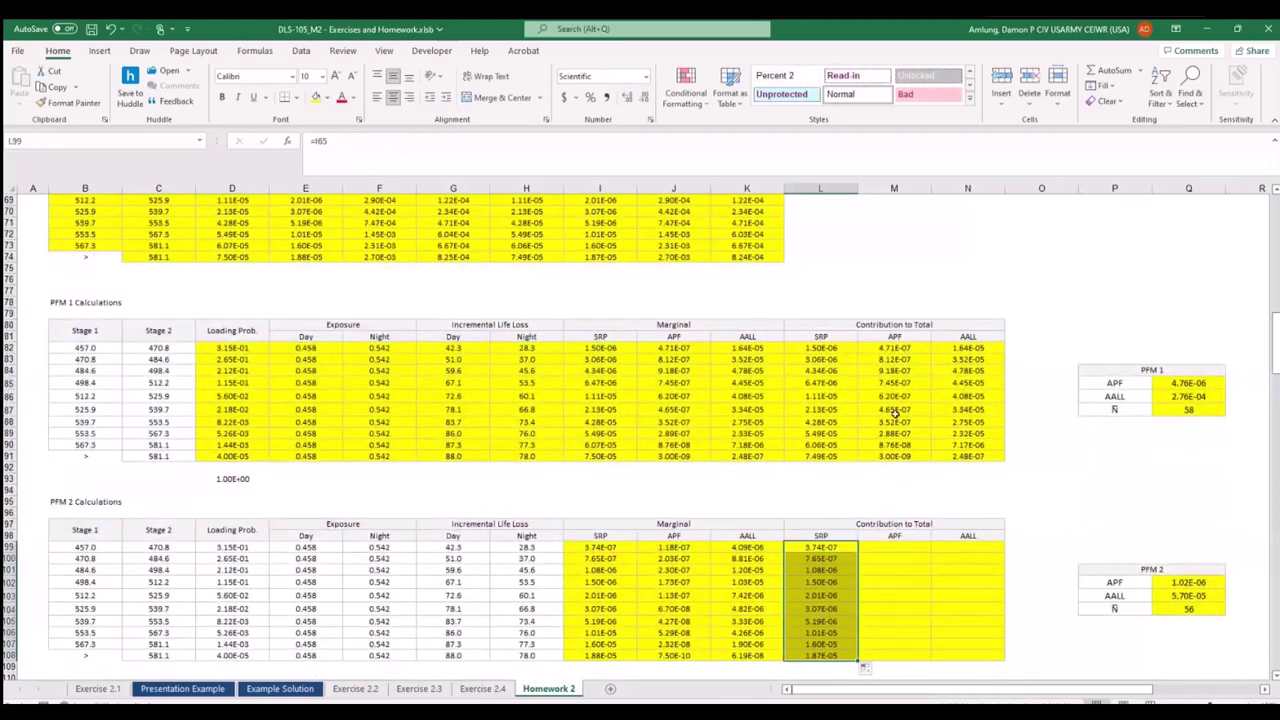
Copy the PFM 1 contribution APF and AALL formulas from M82:N91 into the PFM 2 table starting at M99.
{"action": "left_click_drag", "start_coordinate": [897, 348], "coordinate": [958, 462]}
{"action": "key", "text": "ctrl+c"}
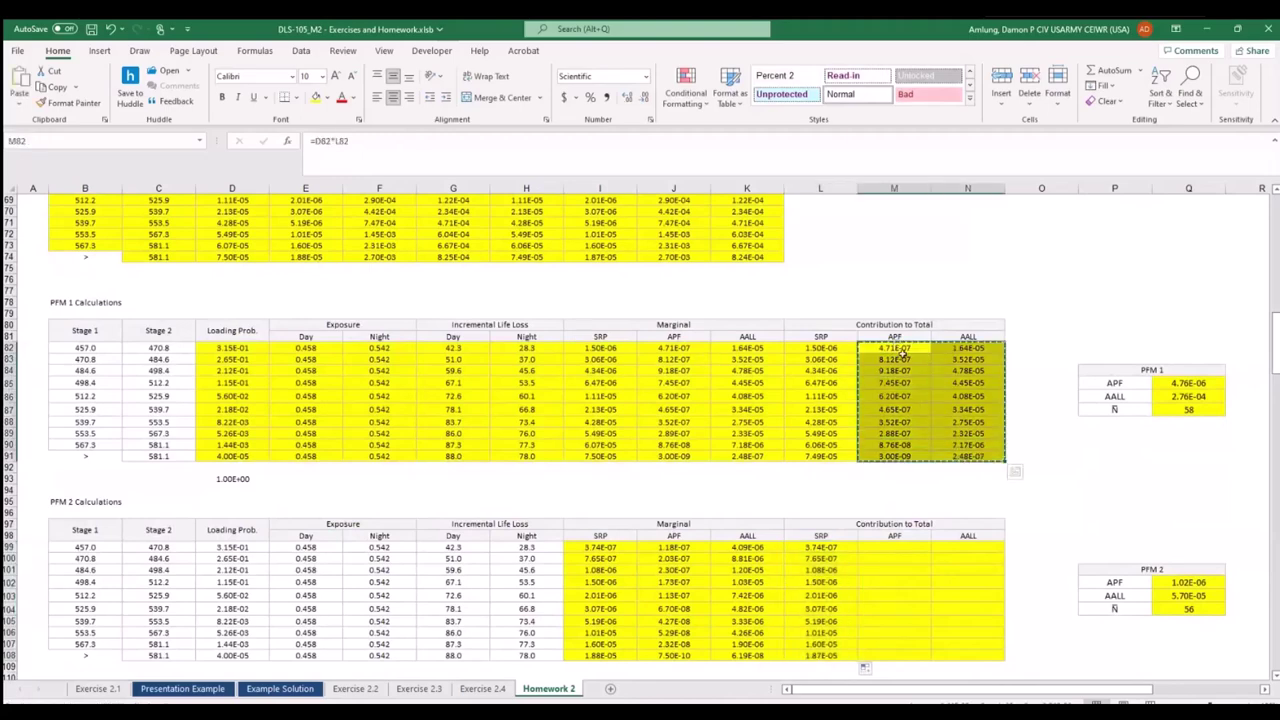
{"action": "left_click", "coordinate": [905, 548]}
{"action": "key", "text": "ctrl+v"}
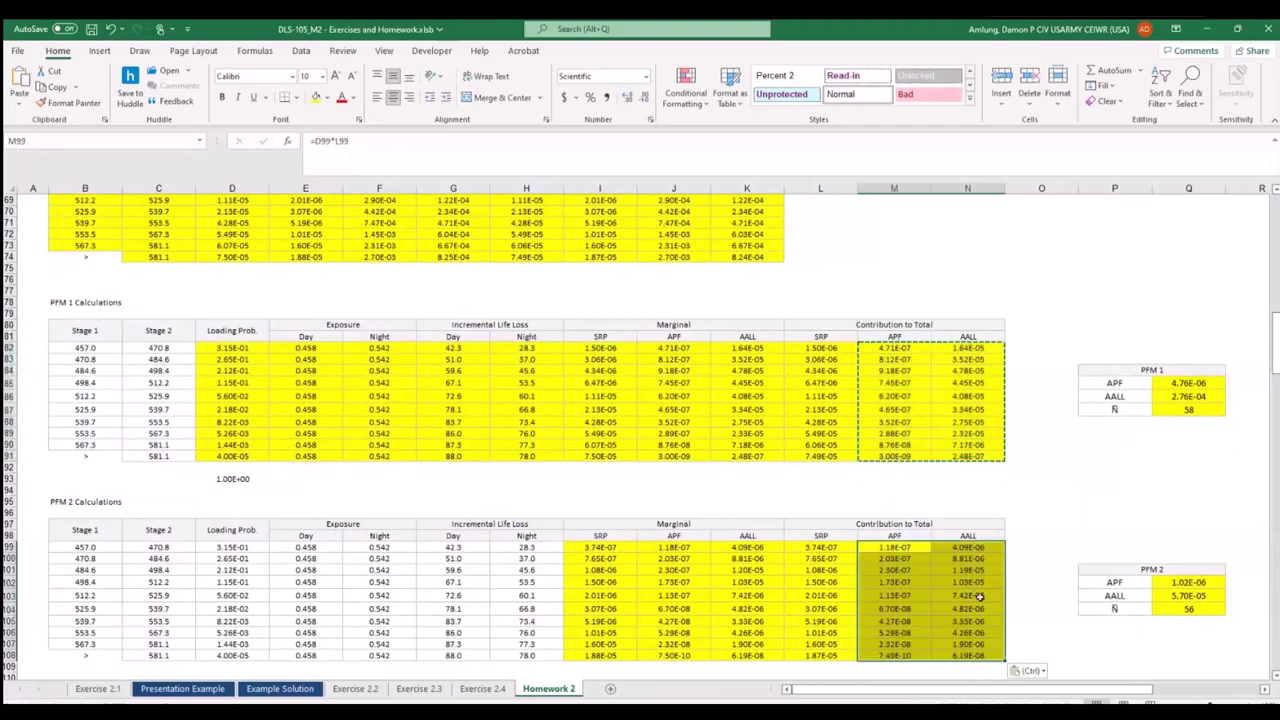
{"action": "left_click", "coordinate": [1028, 620]}
{"action": "scroll", "coordinate": [1025, 618], "scroll_direction": "down", "scroll_amount": 2}
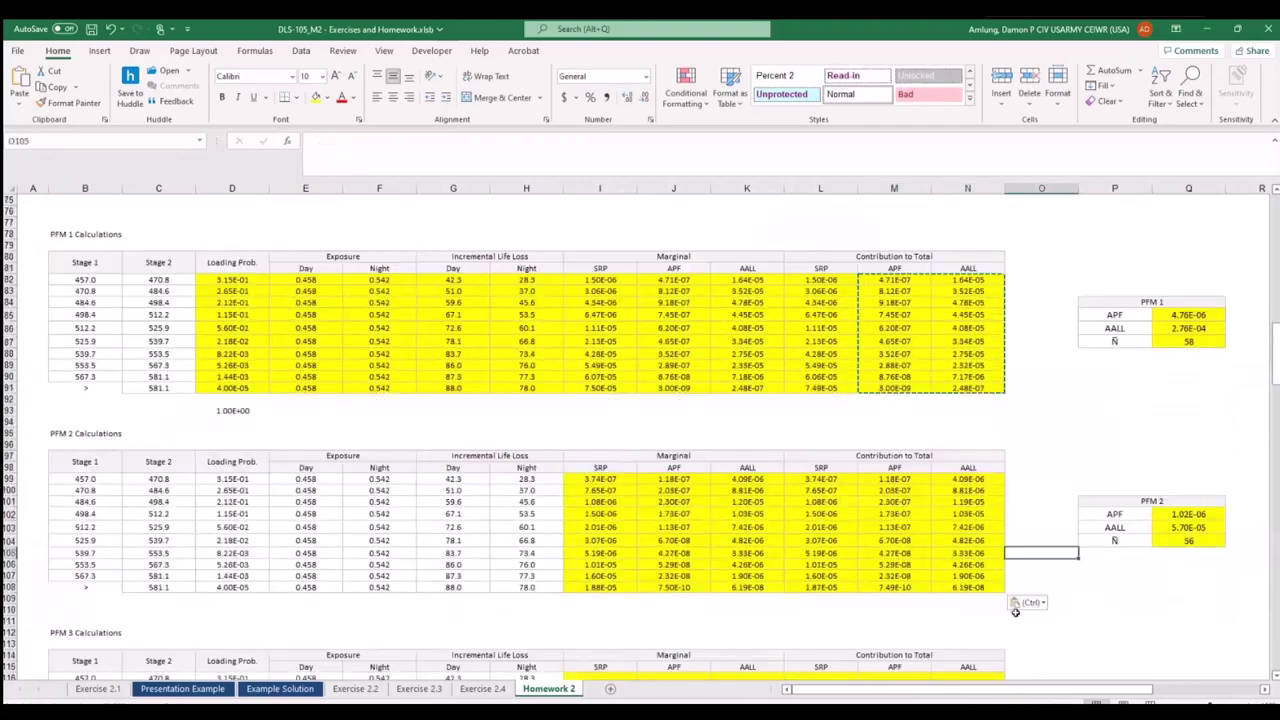
Inspect the contribution-to-total APF and AALL formulas in M104 and N104 of the PFM 2 table and the cells they reference.
{"action": "left_click", "coordinate": [899, 541]}
{"action": "left_click", "coordinate": [523, 158]}
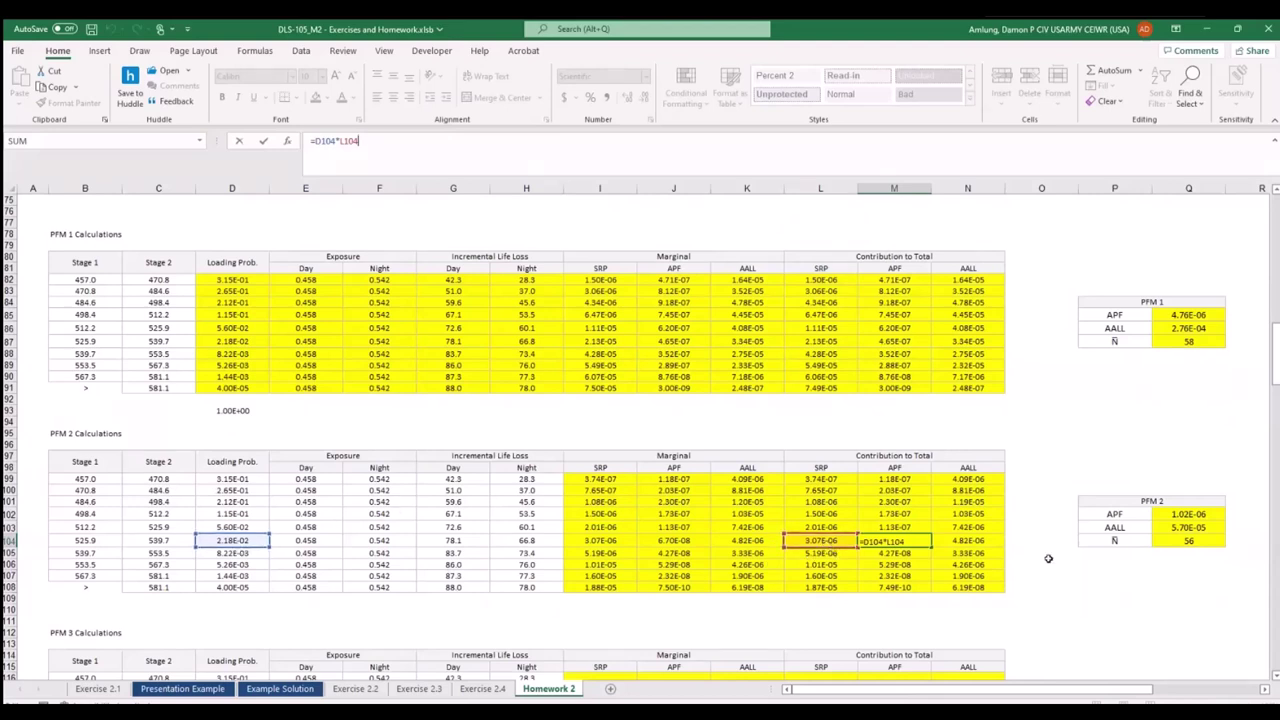
{"action": "key", "text": "Tab"}
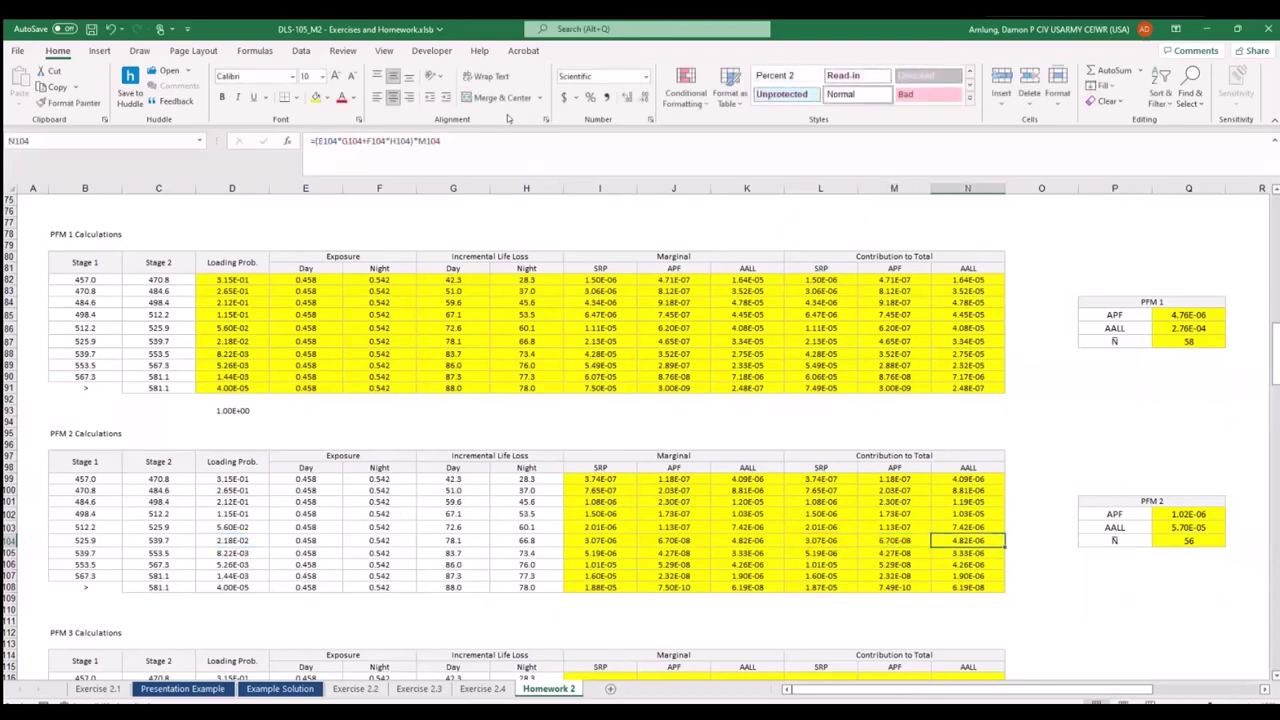
{"action": "left_click", "coordinate": [503, 147]}
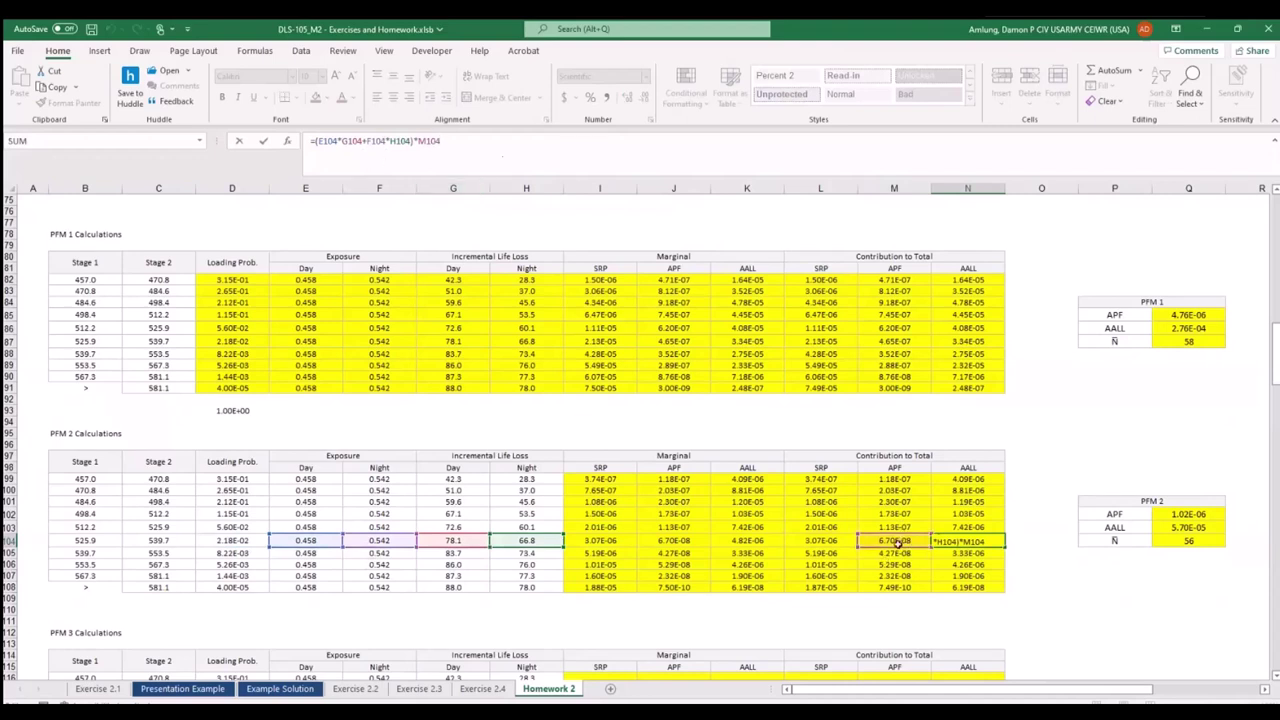
{"action": "key", "text": "Return"}
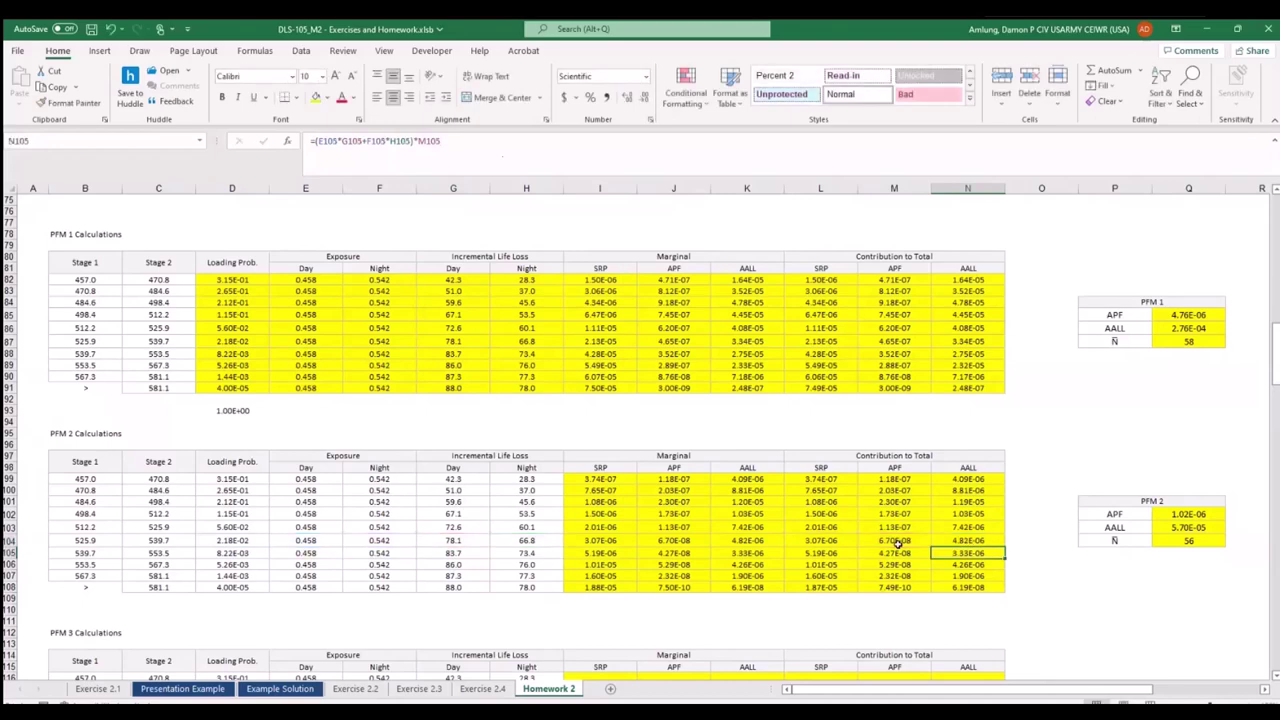
Copy the PFM 2 marginal APF and AALL formulas from J99:K108 into the PFM 3 table starting at J116.
{"action": "scroll", "coordinate": [830, 450], "scroll_direction": "down", "scroll_amount": 5}
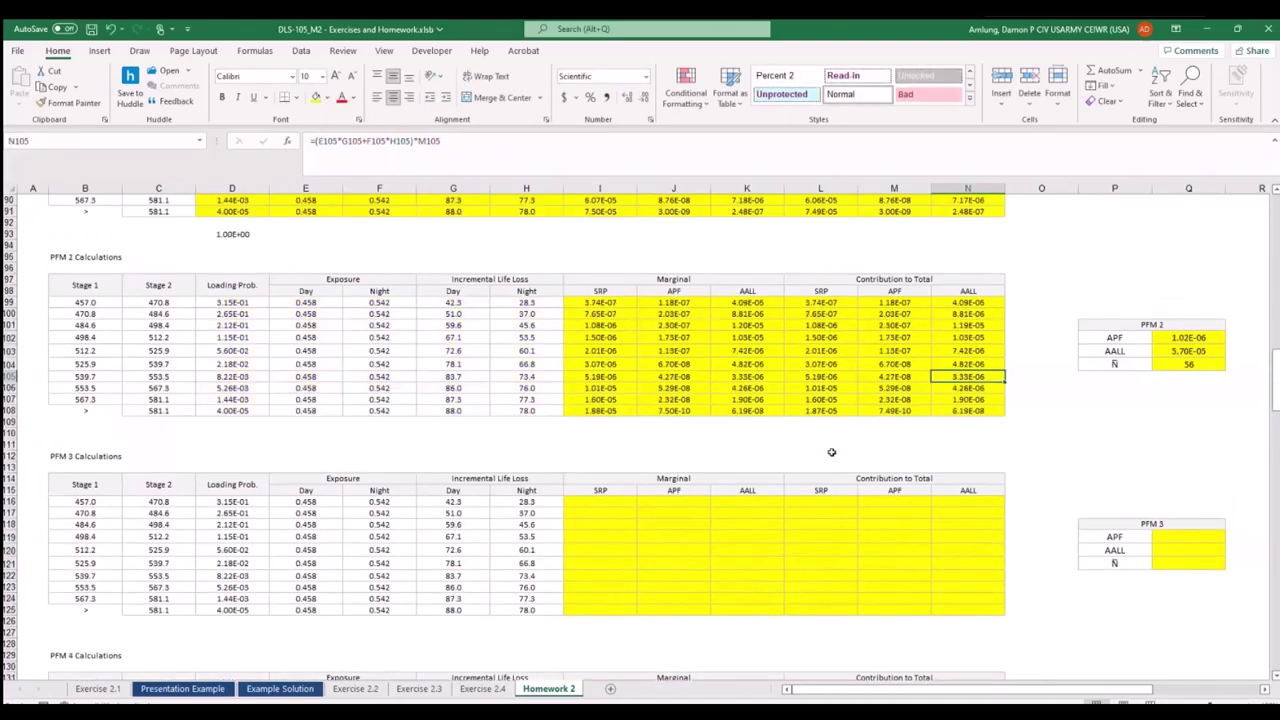
{"action": "left_click_drag", "start_coordinate": [672, 302], "coordinate": [737, 412]}
{"action": "key", "text": "ctrl+c"}
{"action": "left_click", "coordinate": [688, 501]}
{"action": "key", "text": "ctrl+v"}
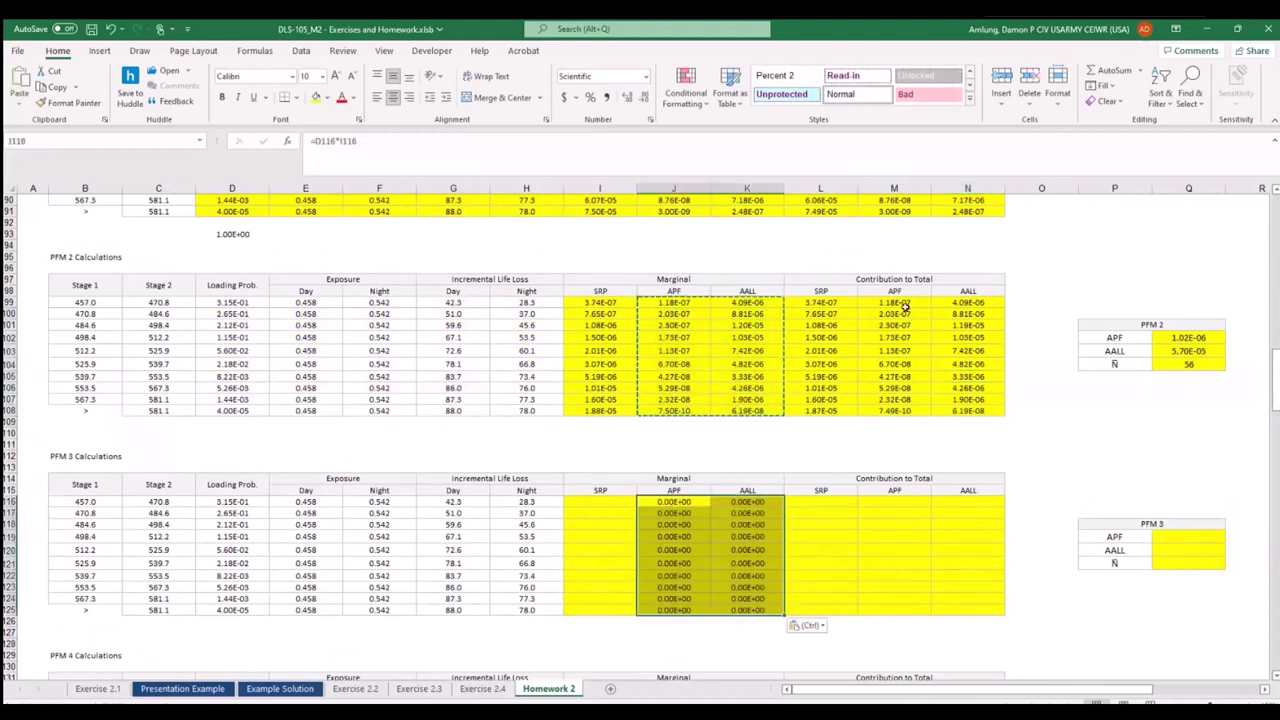
Copy the PFM 2 contribution APF and AALL formulas from M99:N108 into the PFM 3 table starting at M116.
{"action": "left_click_drag", "start_coordinate": [895, 303], "coordinate": [981, 412]}
{"action": "key", "text": "ctrl+c"}
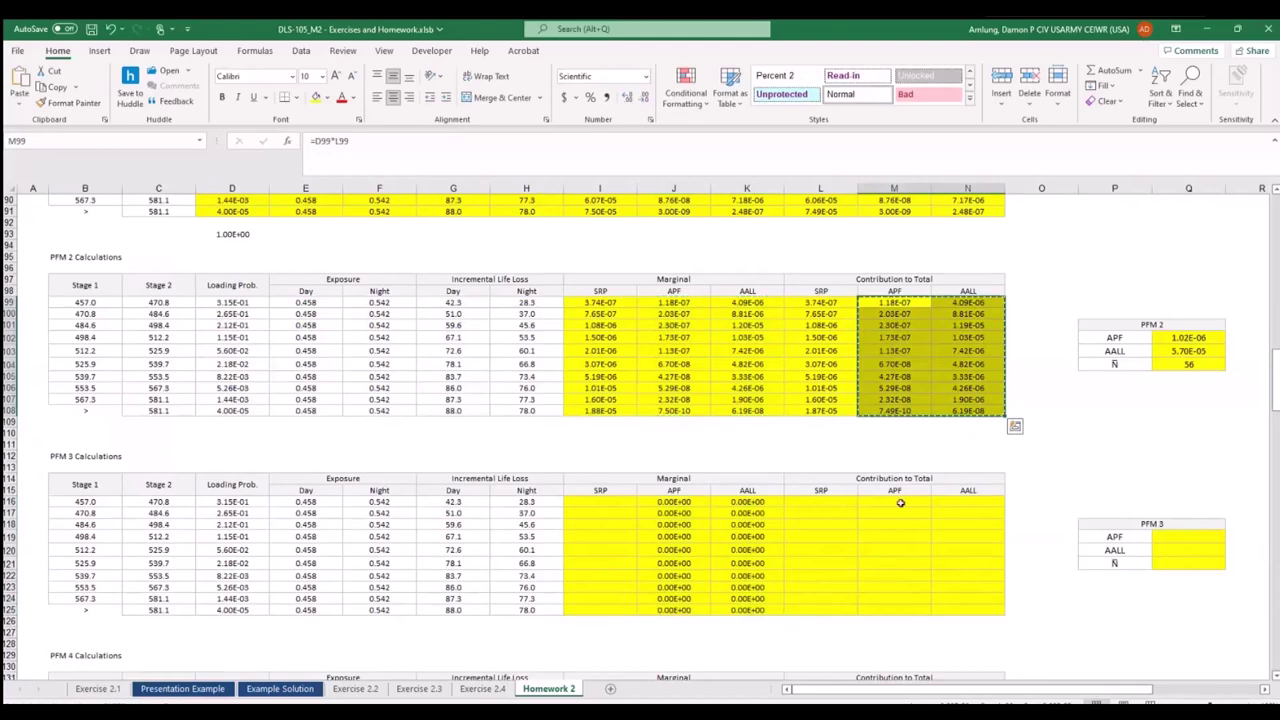
{"action": "left_click", "coordinate": [895, 501]}
{"action": "key", "text": "ctrl+v"}
Link the PFM 3 marginal SRP in I116 to the marginal SRP in F65 and fill it down to I125.
{"action": "left_click", "coordinate": [624, 502]}
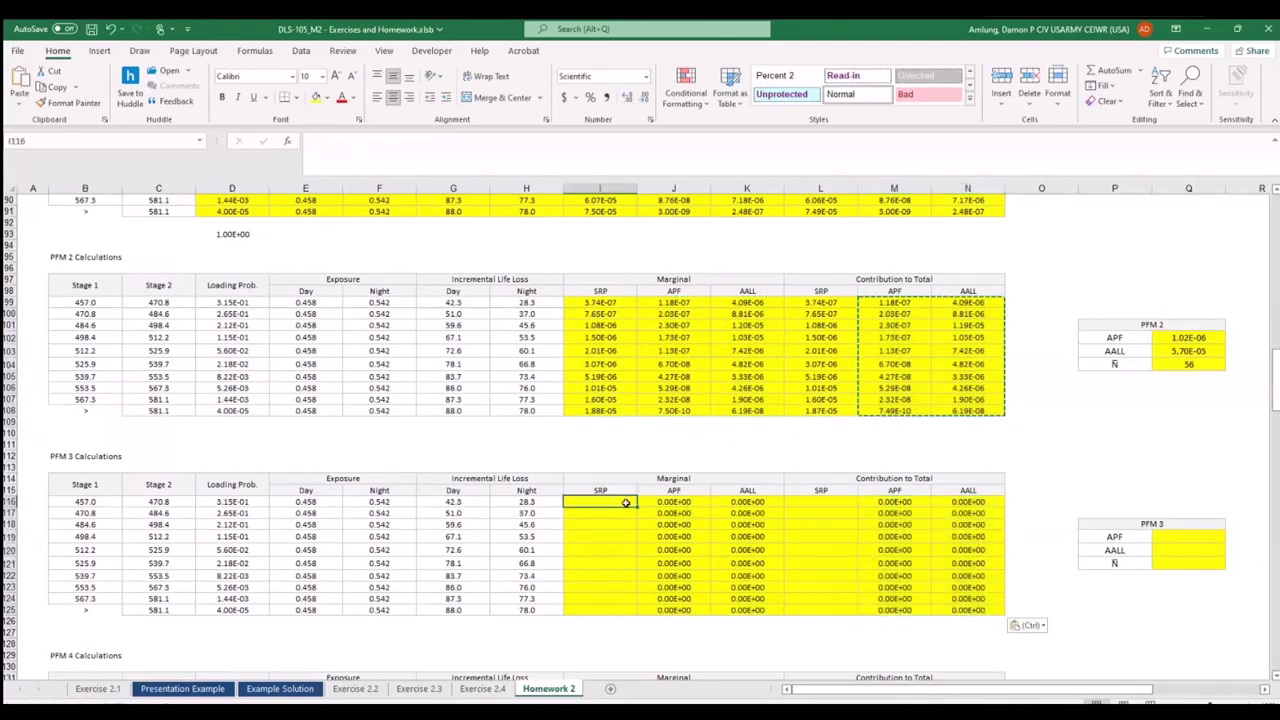
{"action": "double_click", "coordinate": [624, 502]}
{"action": "type", "text": "="}
{"action": "scroll", "coordinate": [630, 502], "scroll_direction": "up", "scroll_amount": 14}
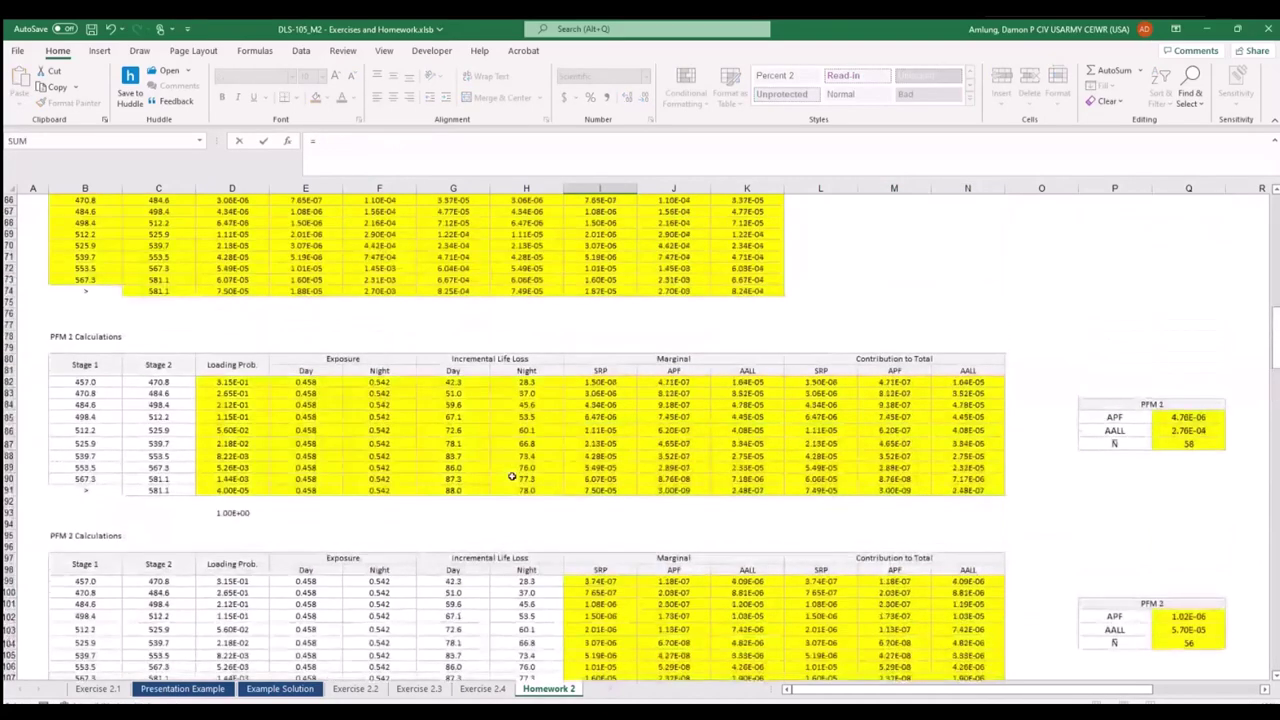
{"action": "left_click", "coordinate": [378, 420]}
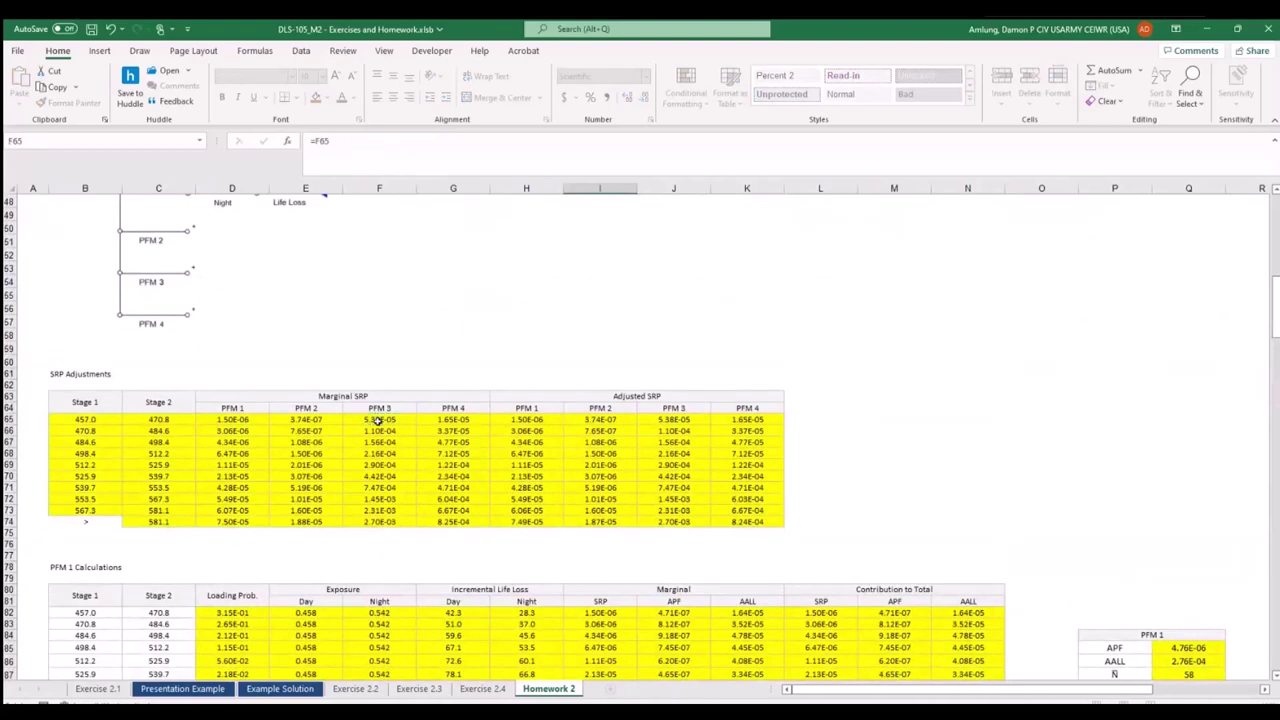
{"action": "key", "text": "Return"}
{"action": "scroll", "coordinate": [630, 515], "scroll_direction": "down", "scroll_amount": 1}
{"action": "left_click", "coordinate": [625, 514]}
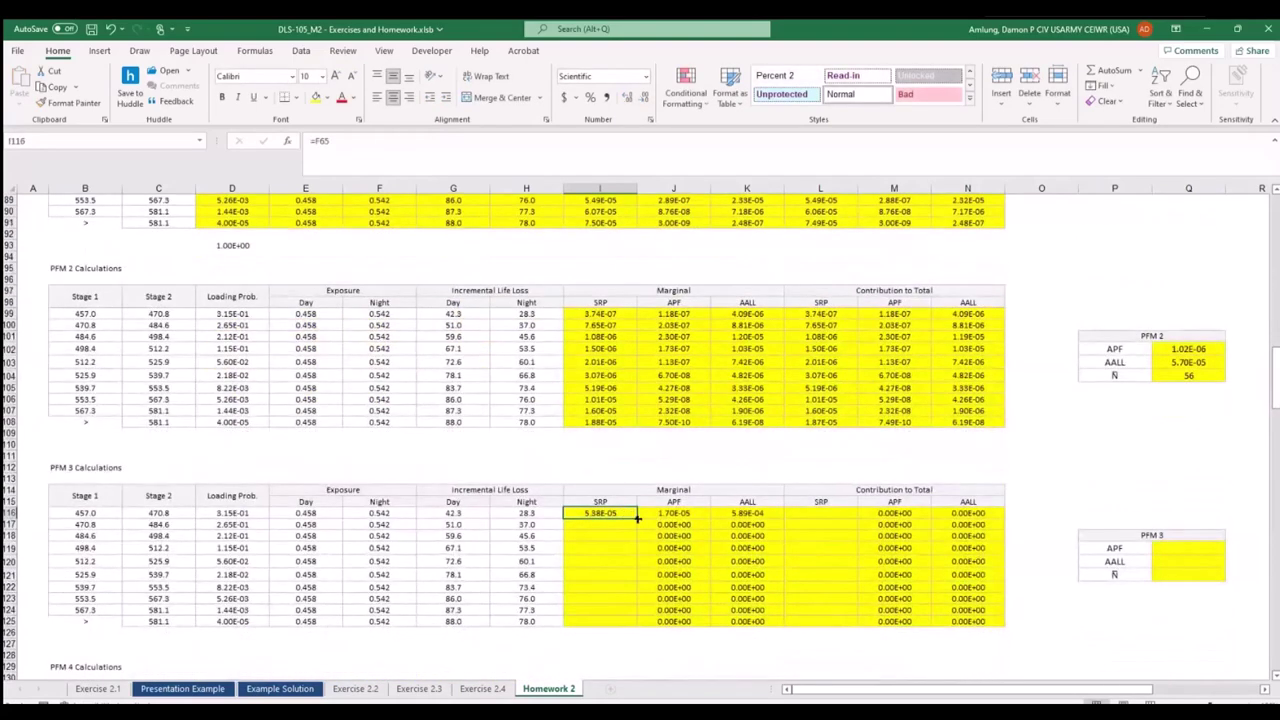
{"action": "double_click", "coordinate": [637, 519]}
Link the PFM 3 contribution SRP in L116 to the adjusted SRP in J65 and fill it down to L125.
{"action": "left_click", "coordinate": [837, 517]}
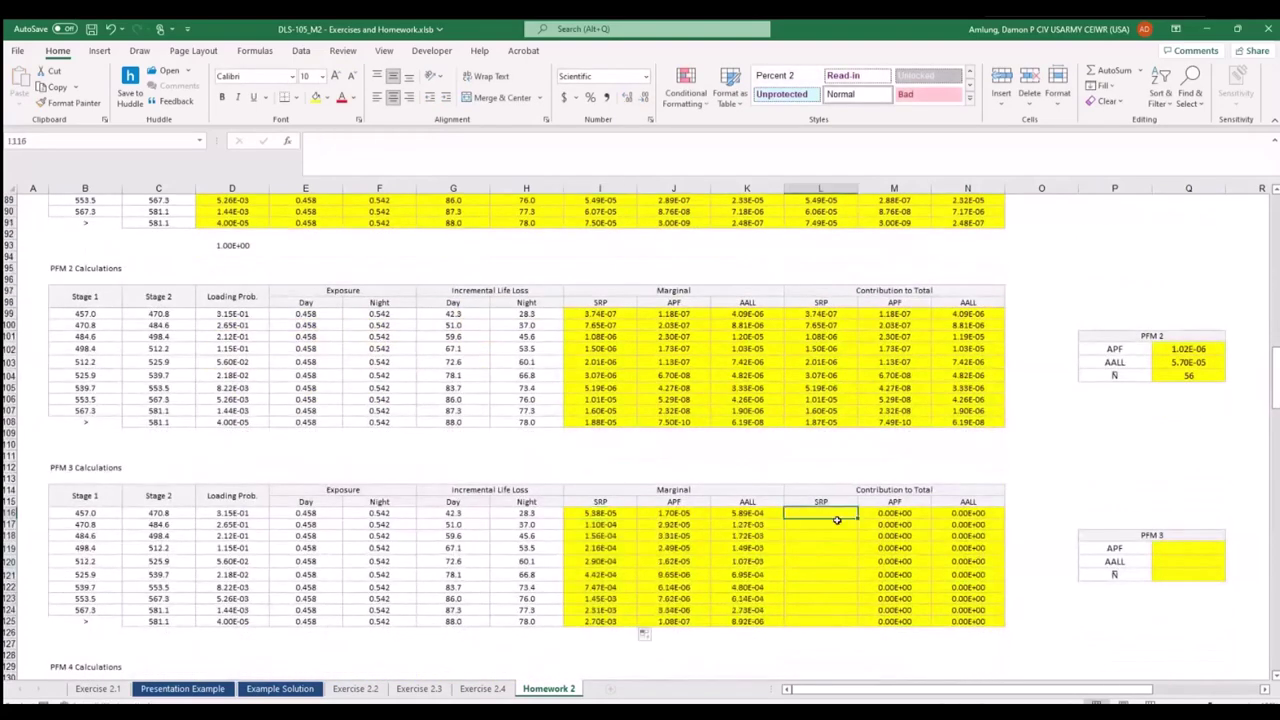
{"action": "type", "text": "="}
{"action": "scroll", "coordinate": [837, 519], "scroll_direction": "up", "scroll_amount": 10}
{"action": "left_click", "coordinate": [661, 274]}
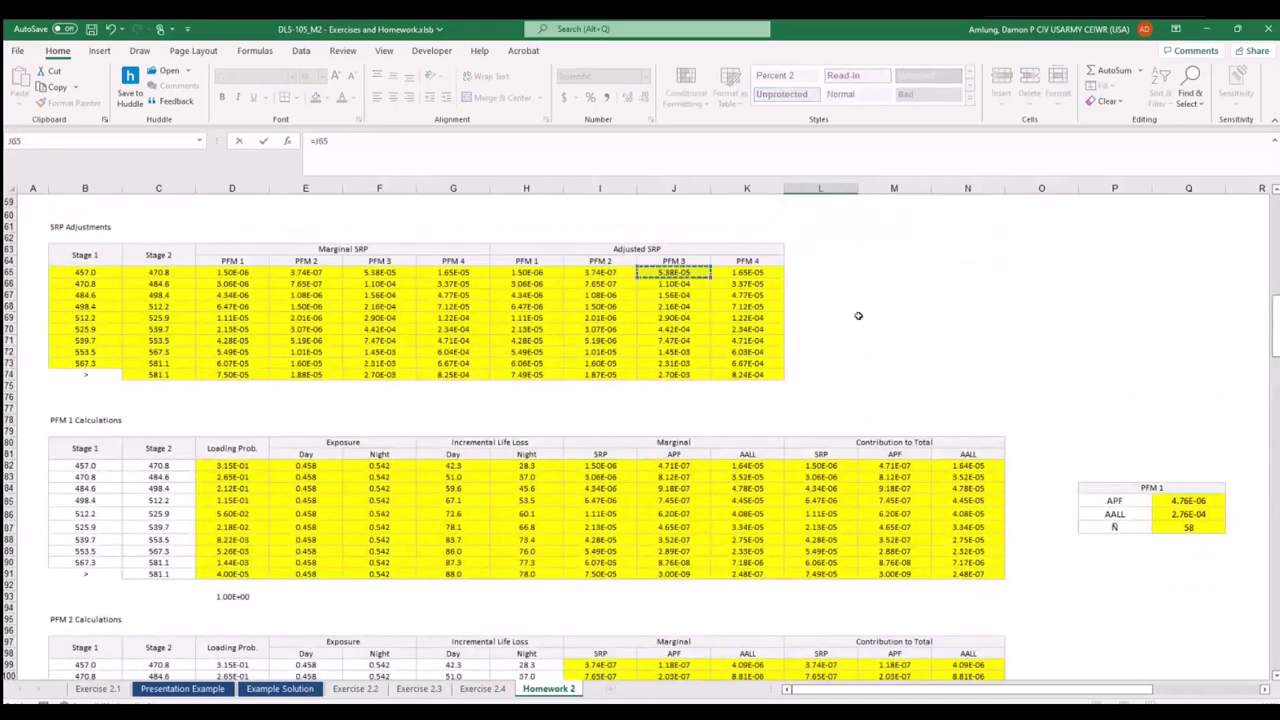
{"action": "scroll", "coordinate": [858, 316], "scroll_direction": "down", "scroll_amount": 11}
{"action": "key", "text": "Return"}
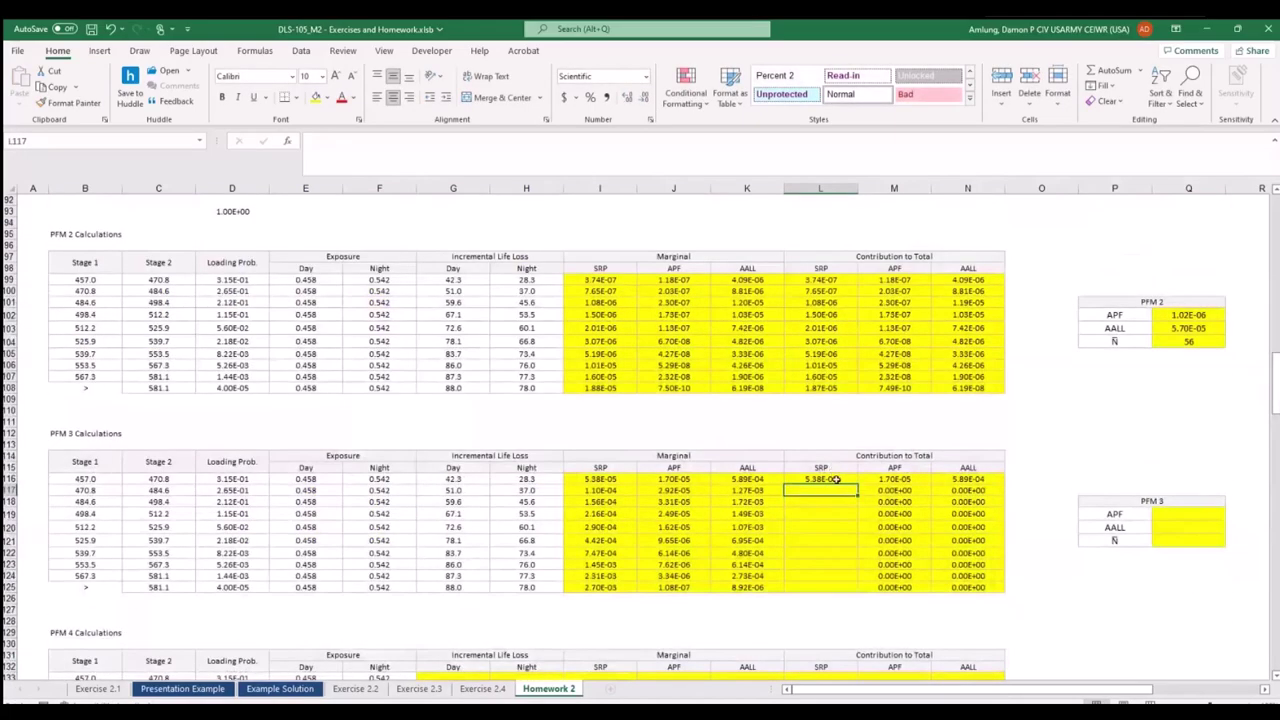
{"action": "left_click", "coordinate": [850, 480]}
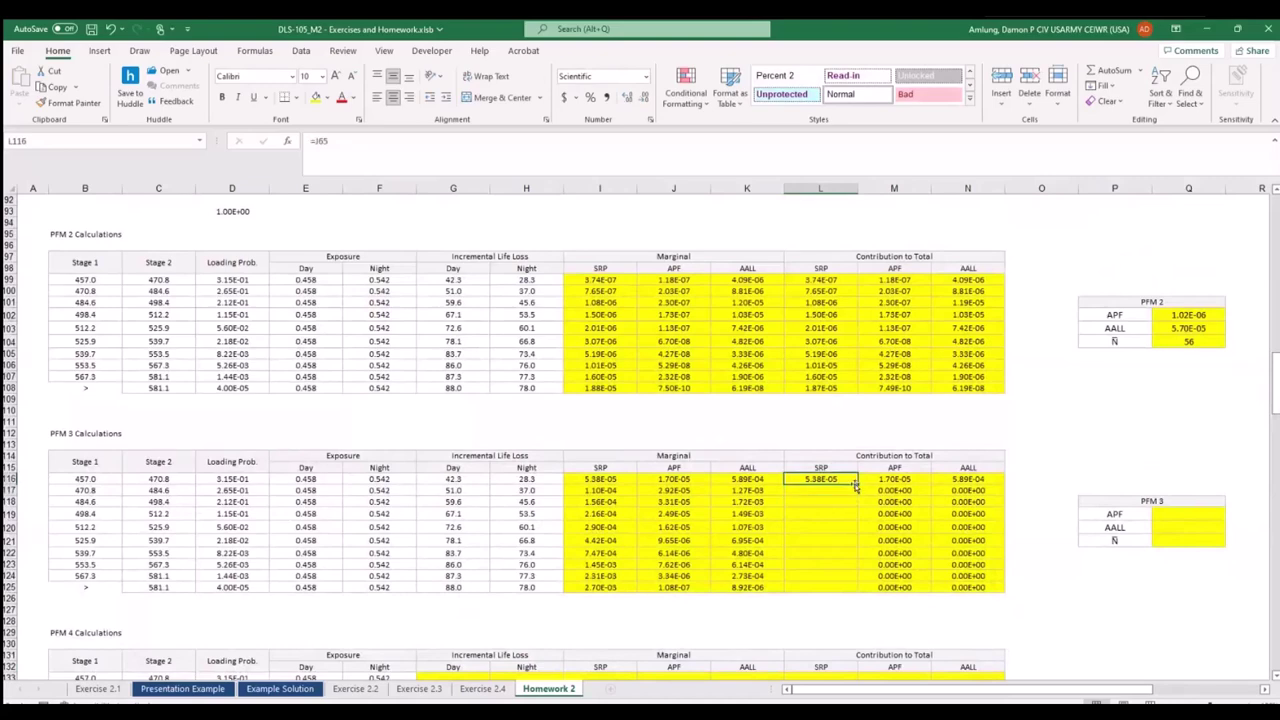
{"action": "double_click", "coordinate": [855, 485]}
Copy the PFM 2 summary formulas for APF, AALL and Ñ from Q102:Q104 into the PFM 3 summary starting at Q119.
{"action": "left_click", "coordinate": [1163, 515]}
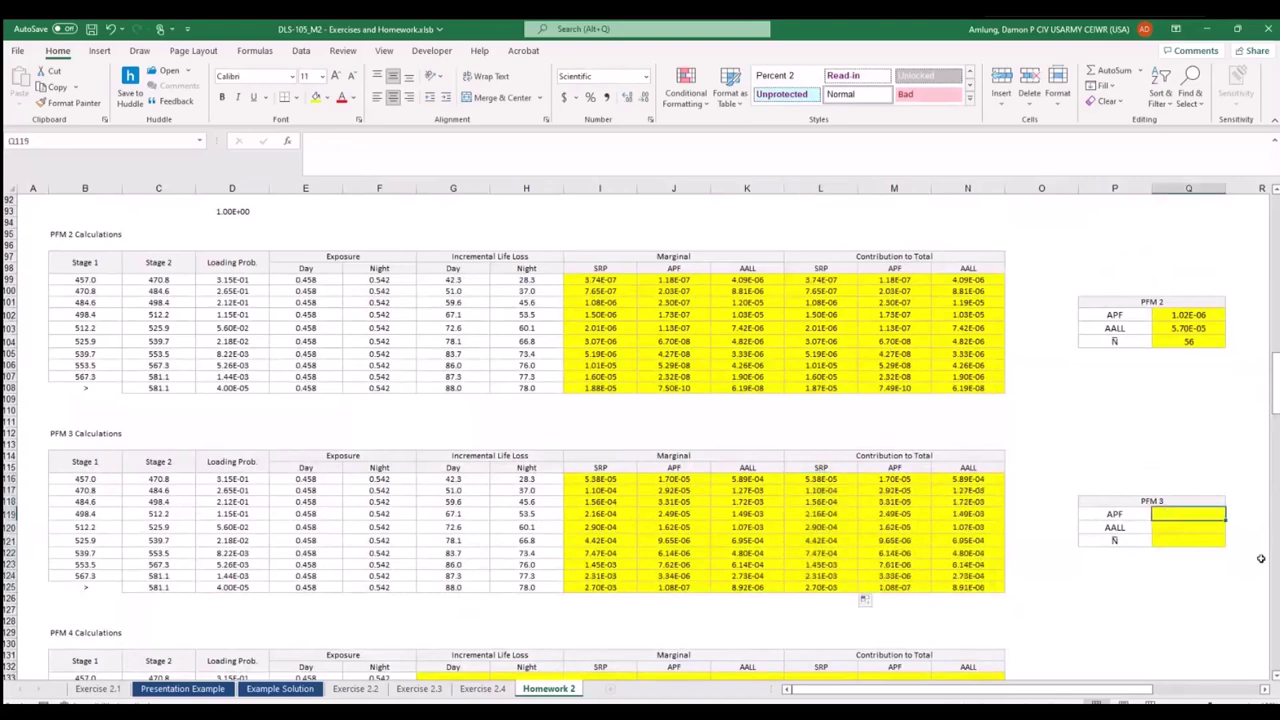
{"action": "left_click_drag", "start_coordinate": [1186, 315], "coordinate": [1186, 341]}
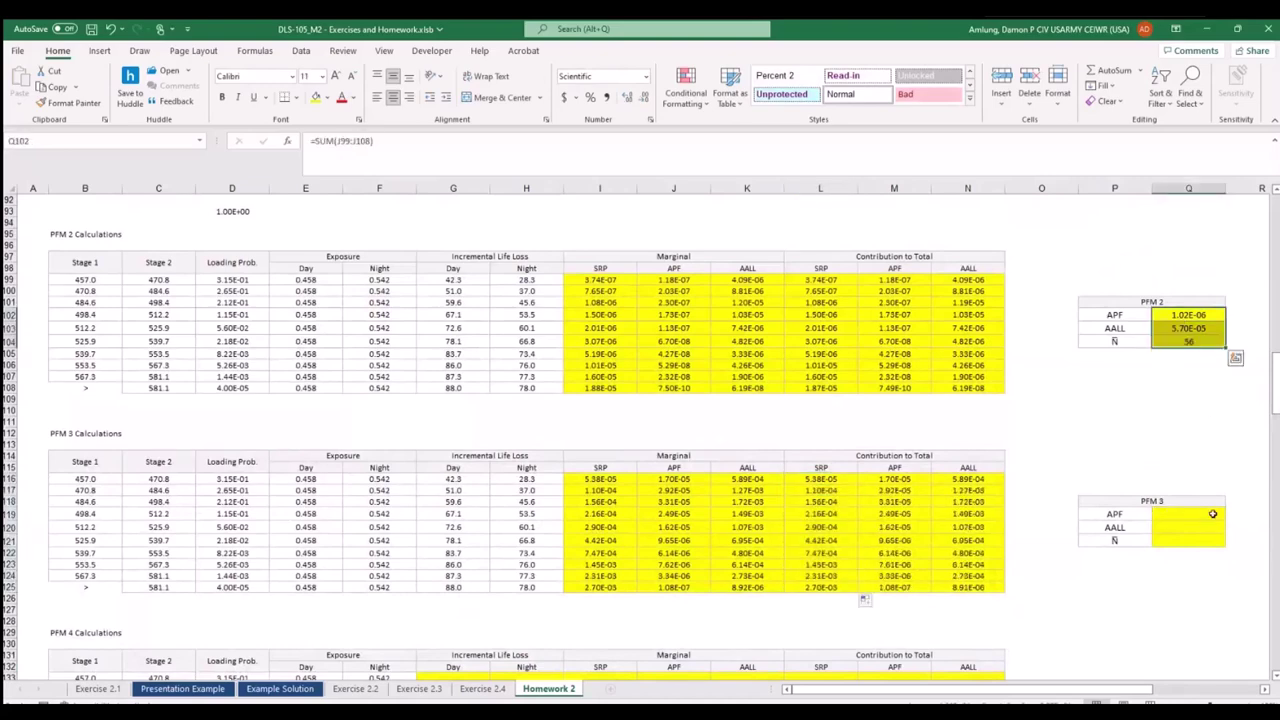
{"action": "key", "text": "ctrl+c"}
{"action": "left_click", "coordinate": [1217, 515]}
{"action": "key", "text": "ctrl+v"}
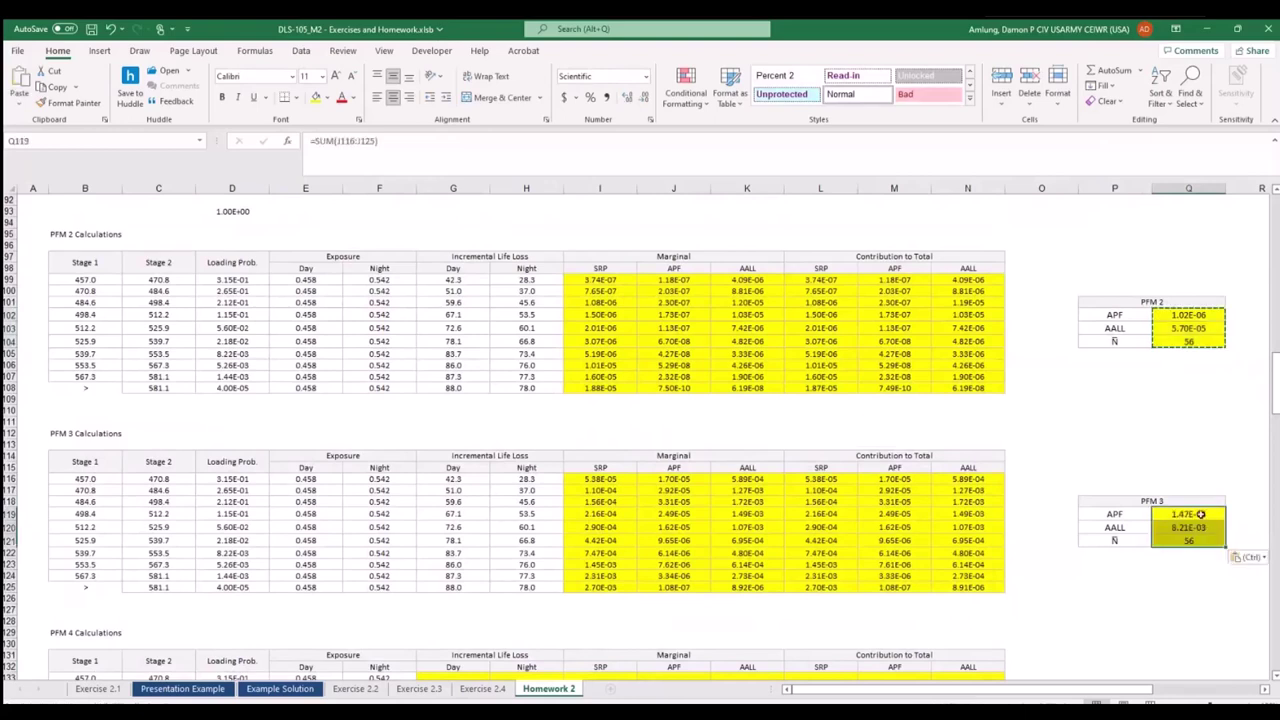
Check the references in the PFM 3 summary formulas for APF, AALL and Ñ in Q119:Q121.
{"action": "left_click", "coordinate": [416, 163]}
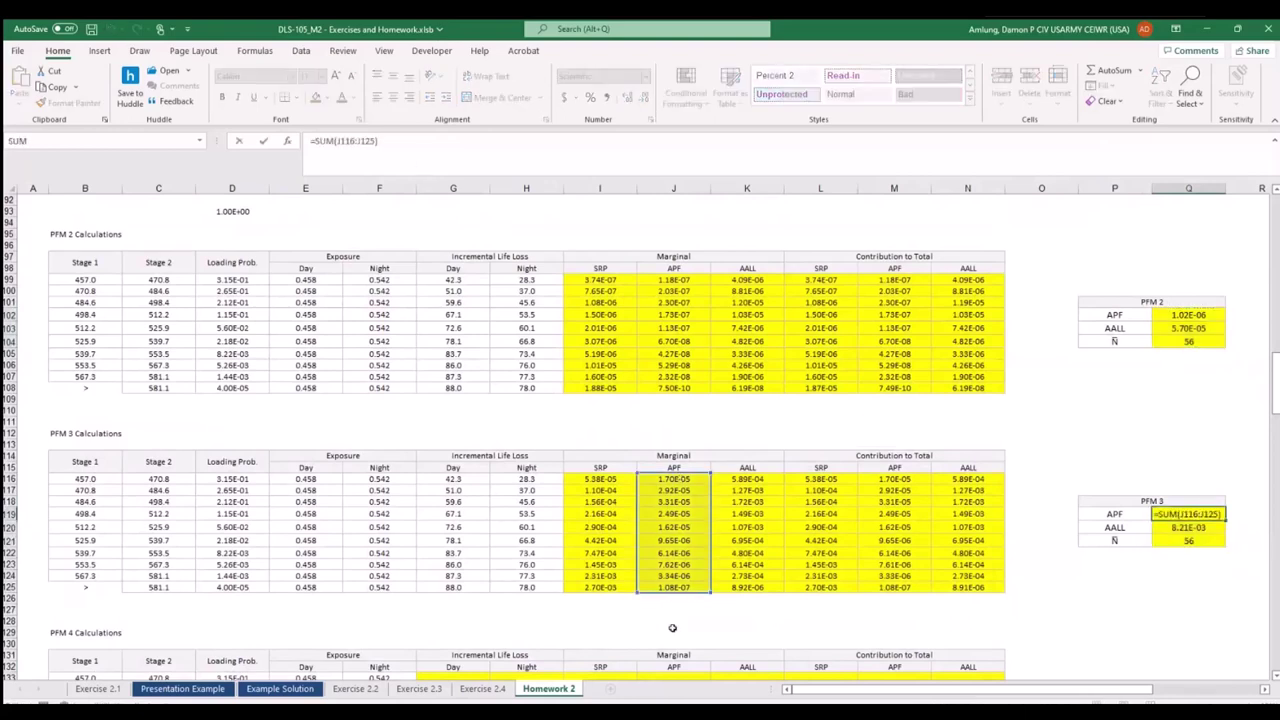
{"action": "key", "text": "Return"}
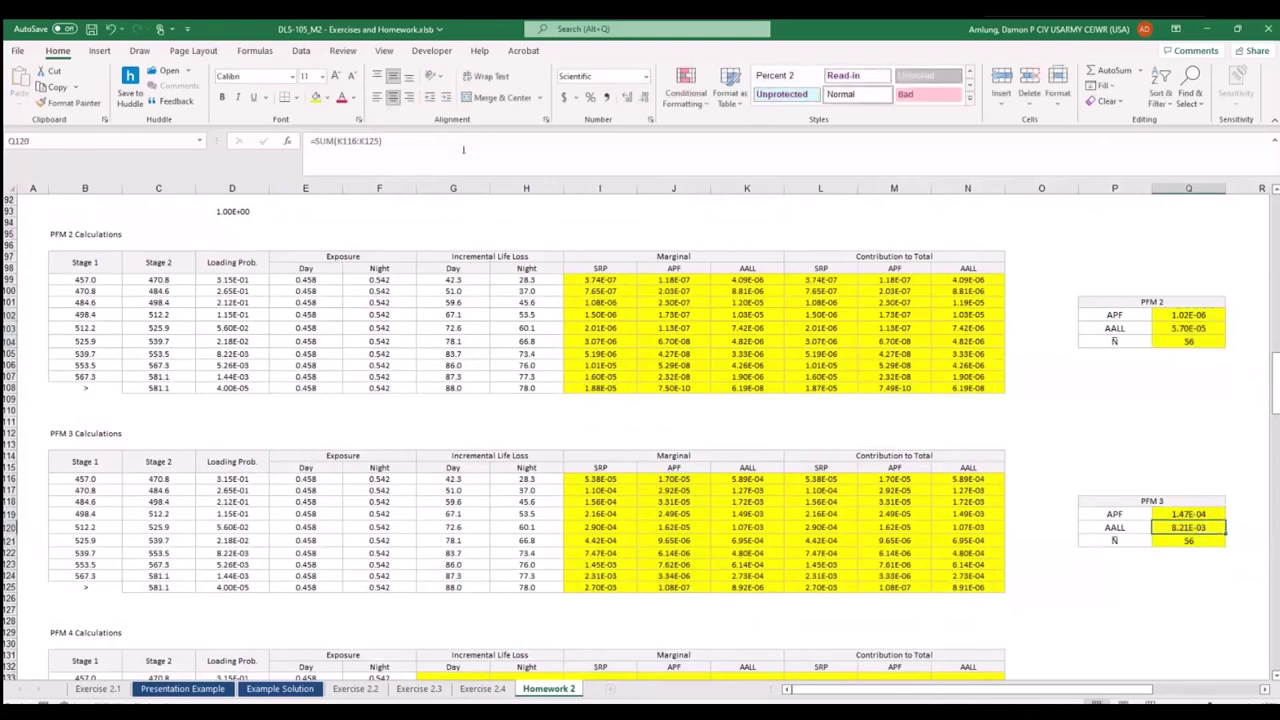
{"action": "key", "text": "F2"}
{"action": "key", "text": "Return"}
{"action": "key", "text": "F2"}
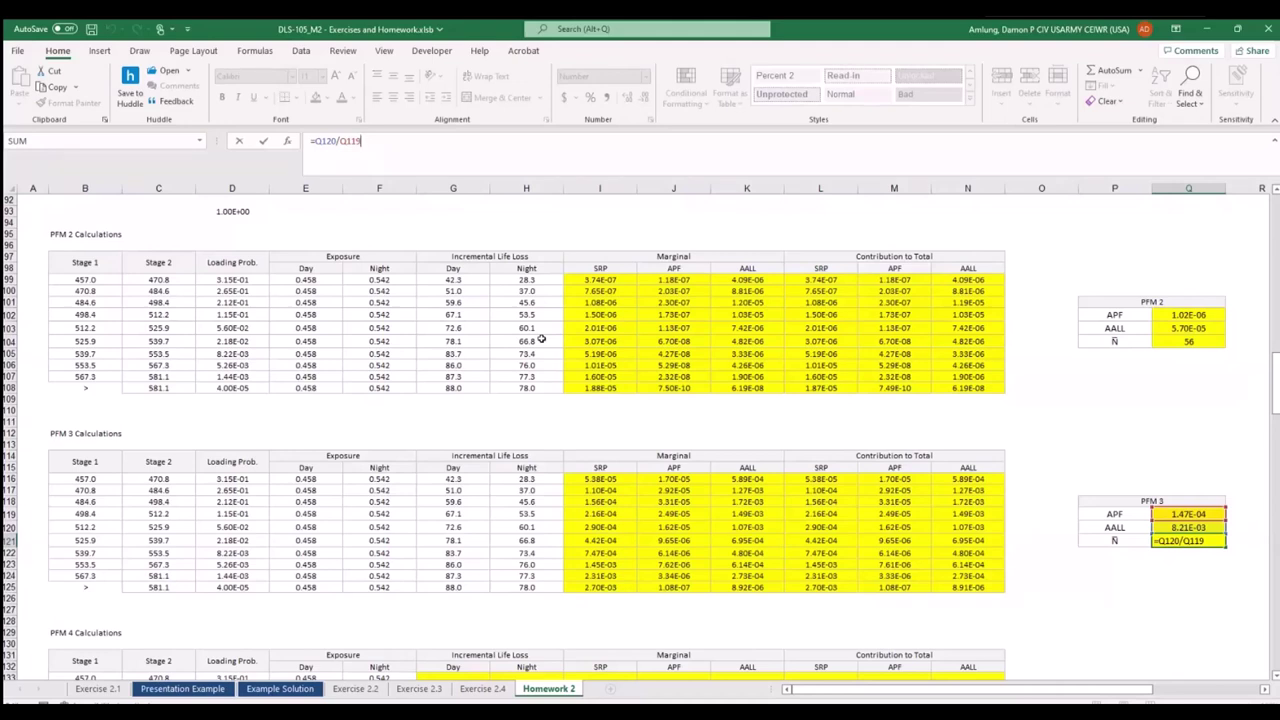
{"action": "key", "text": "Return"}
Begin the PFM 4 daytime incremental life loss formula in G133 with linint, using the average of B133:C133 as the lookup stage.
{"action": "scroll", "coordinate": [415, 482], "scroll_direction": "down", "scroll_amount": 4}
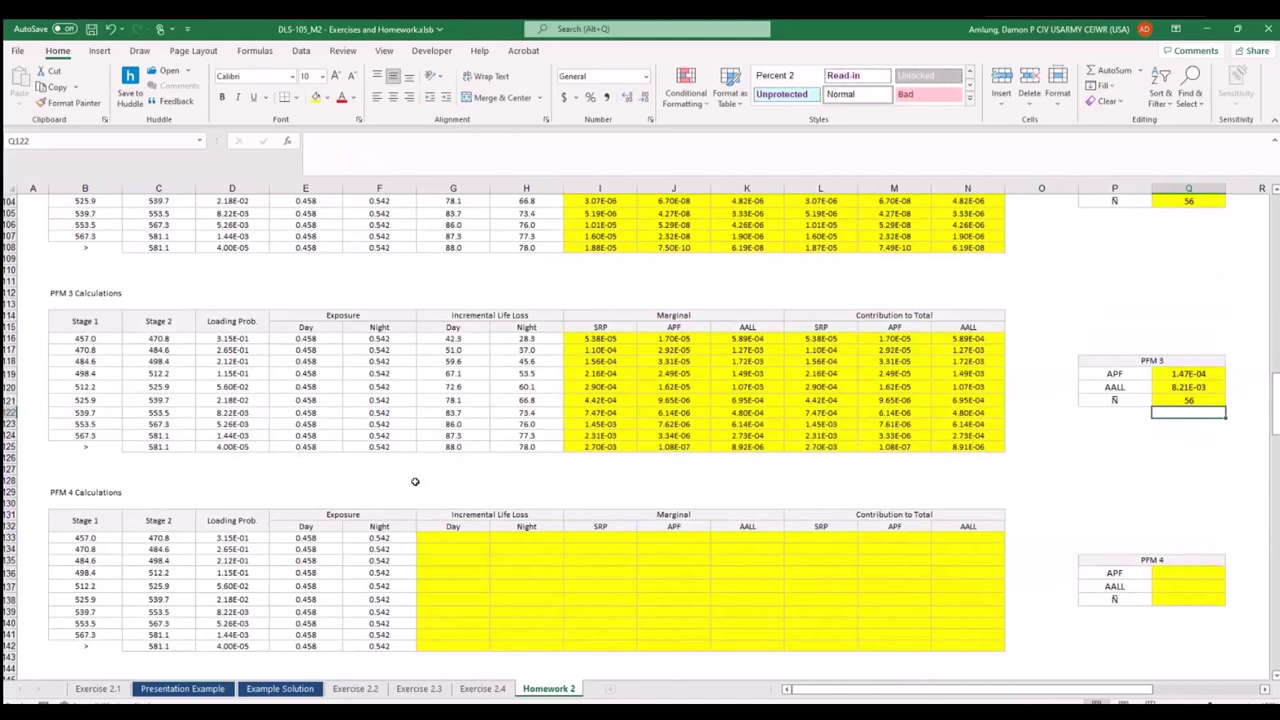
{"action": "left_click", "coordinate": [453, 540]}
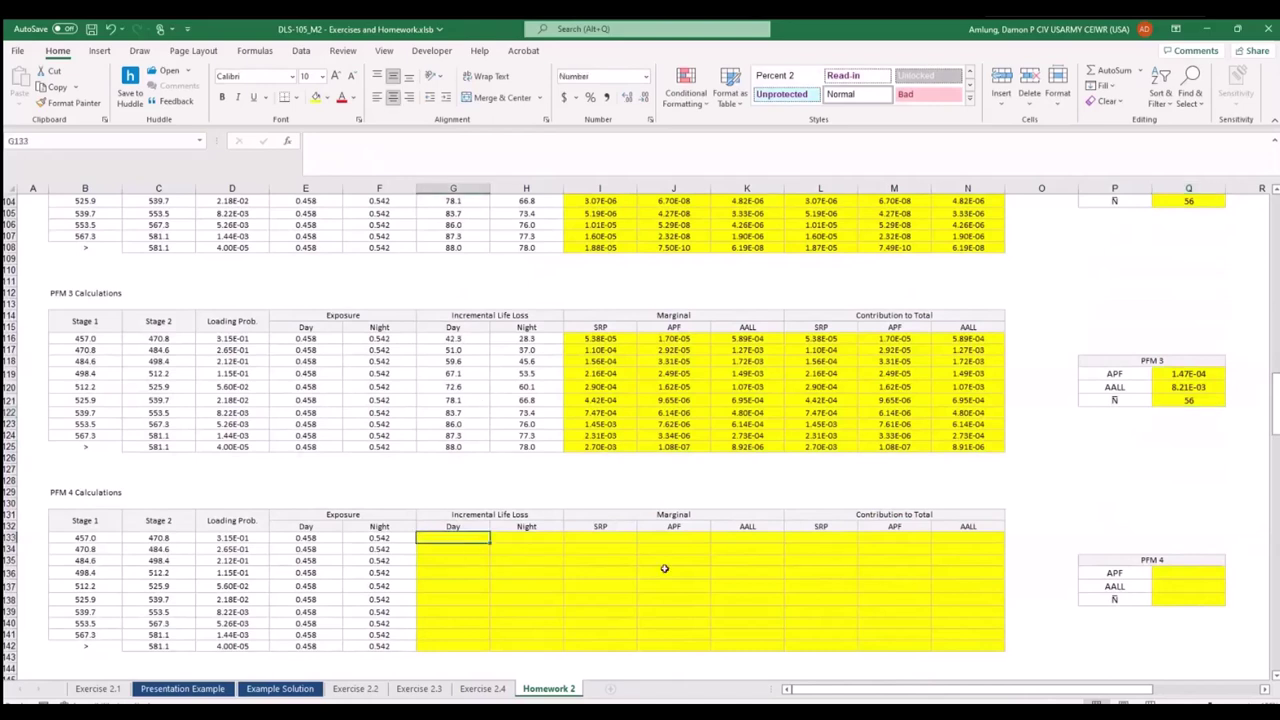
{"action": "type", "text": "=linint("}
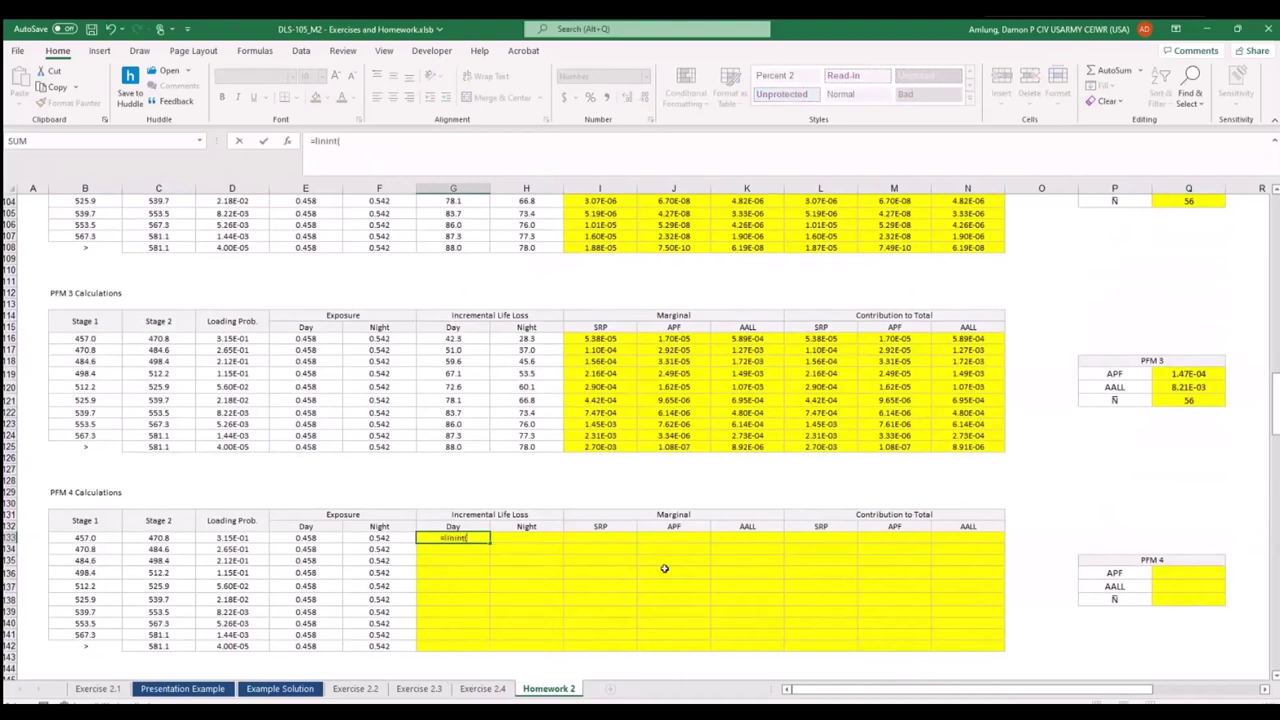
{"action": "type", "text": "average("}
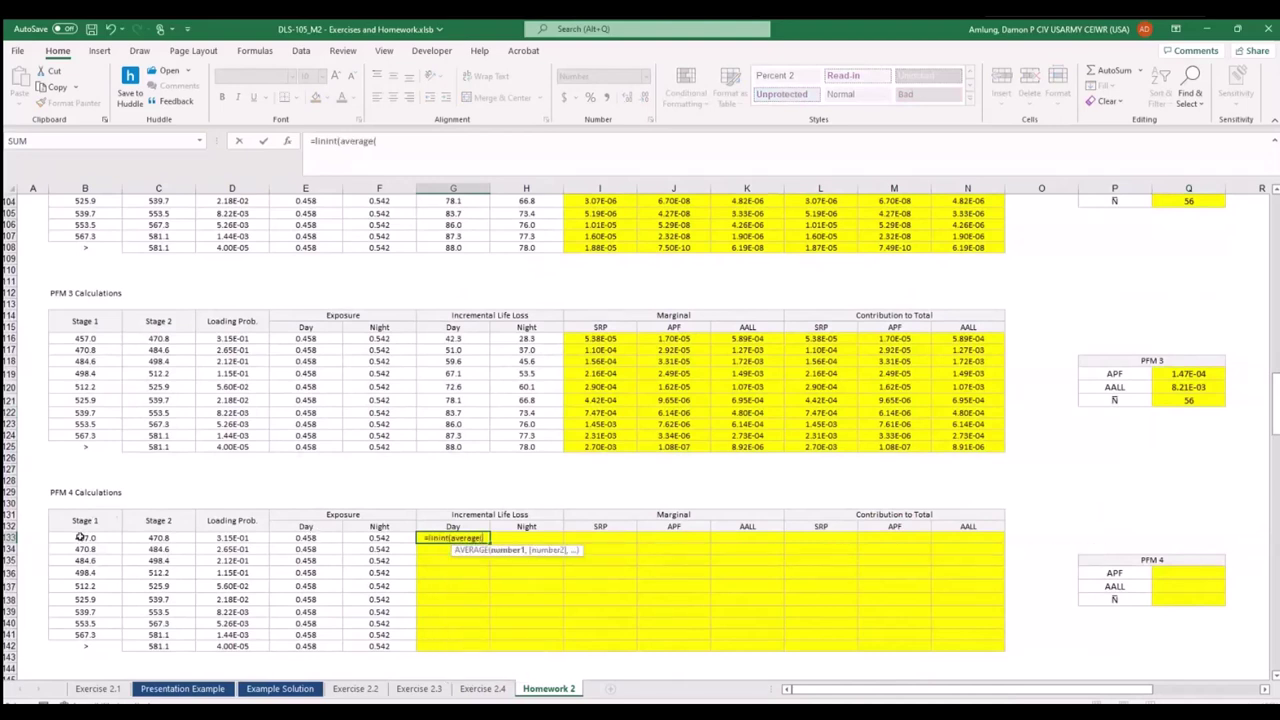
{"action": "left_click_drag", "start_coordinate": [80, 537], "coordinate": [158, 538]}
{"action": "type", "text": "),"}
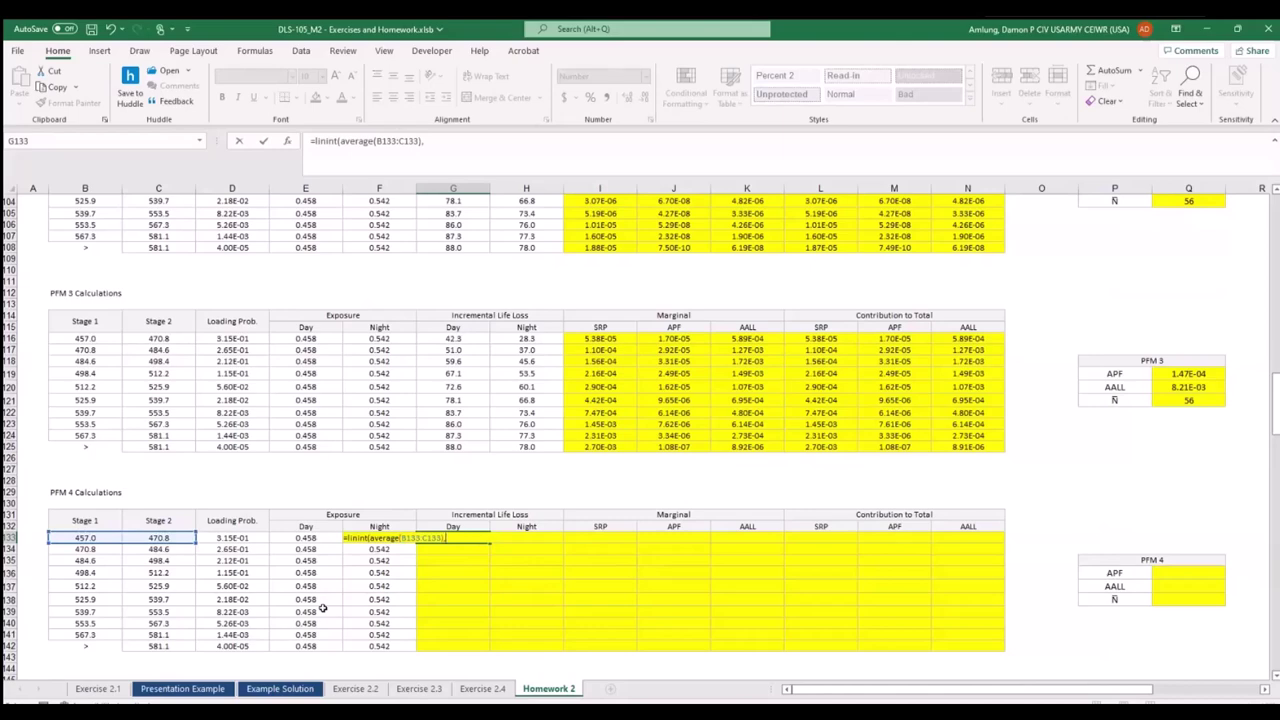
Complete the first linint's arguments with the PFM 4 breach peak stages $E$22:$E$25, daytime life loss $F$22:$F$25, and options 1,0.
{"action": "scroll", "coordinate": [526, 441], "scroll_direction": "up", "scroll_amount": 20}
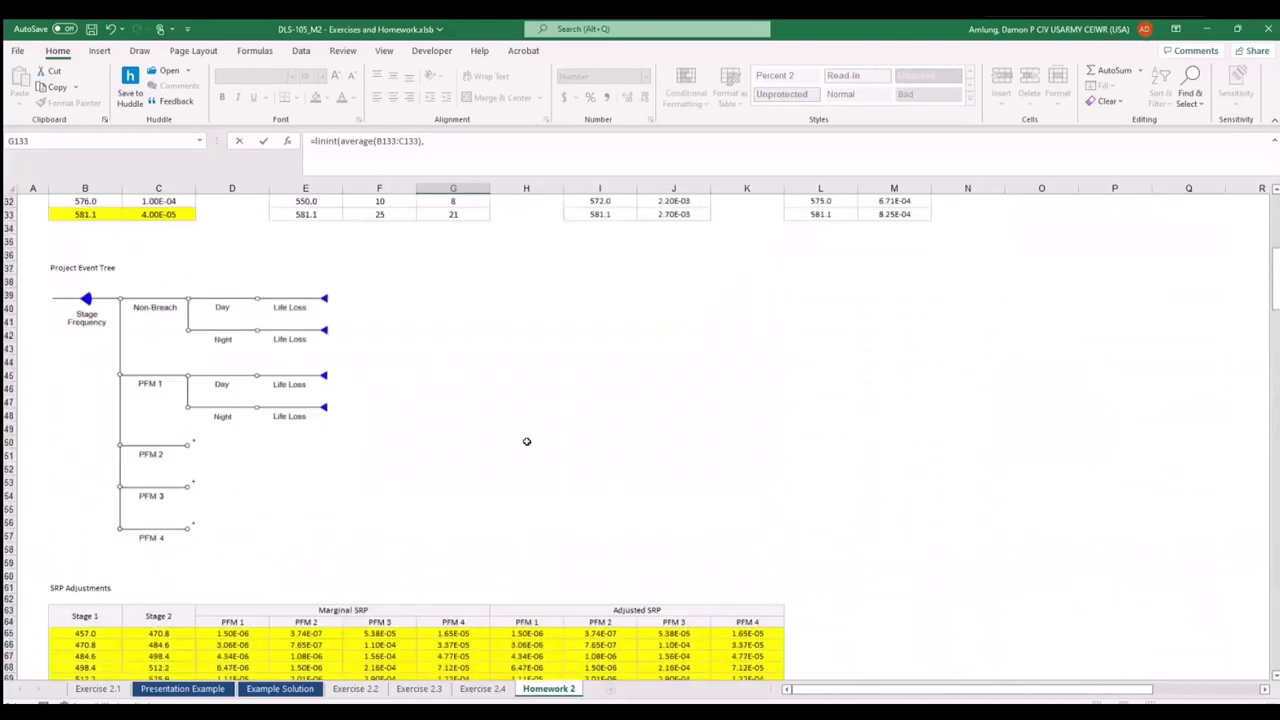
{"action": "scroll", "coordinate": [526, 441], "scroll_direction": "up", "scroll_amount": 8}
{"action": "left_click_drag", "start_coordinate": [324, 380], "coordinate": [320, 420]}
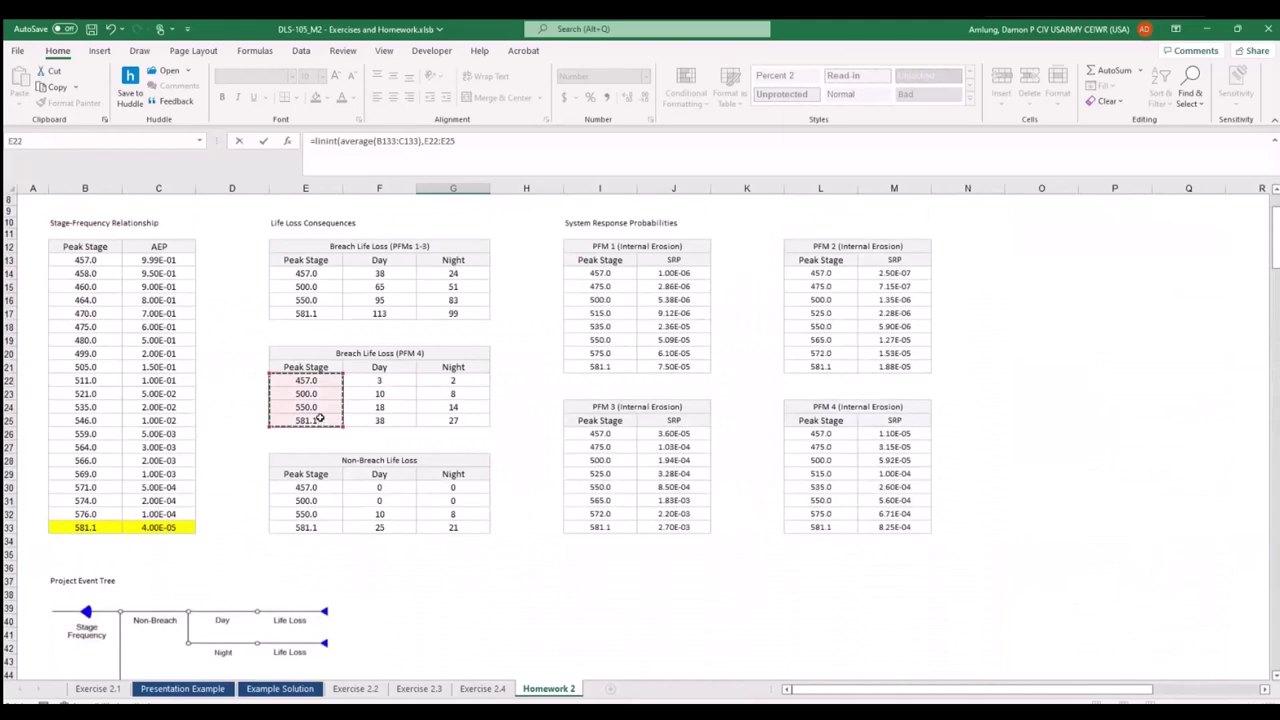
{"action": "key", "text": "F4"}
{"action": "type", "text": ","}
{"action": "scroll", "coordinate": [478, 385], "scroll_direction": "up", "scroll_amount": 20}
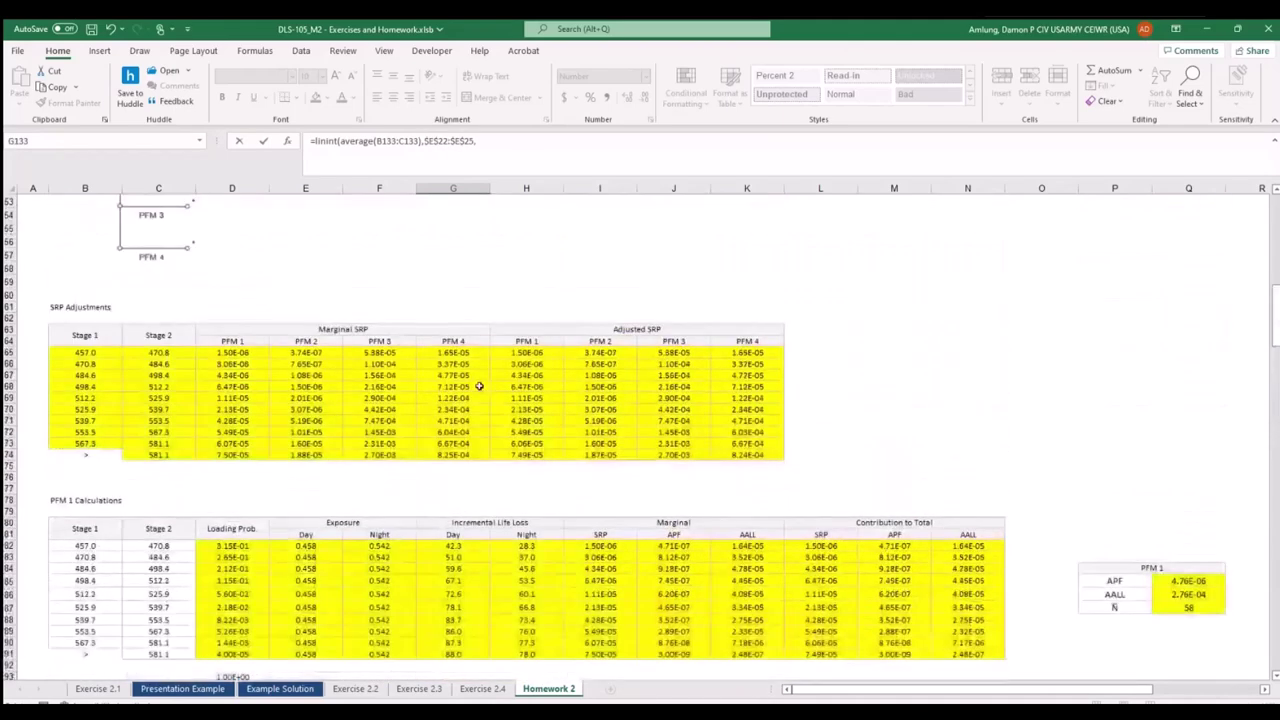
{"action": "scroll", "coordinate": [478, 385], "scroll_direction": "up", "scroll_amount": 7}
{"action": "left_click_drag", "start_coordinate": [396, 344], "coordinate": [390, 385]}
{"action": "key", "text": "F4"}
{"action": "type", "text": ",1,0"}
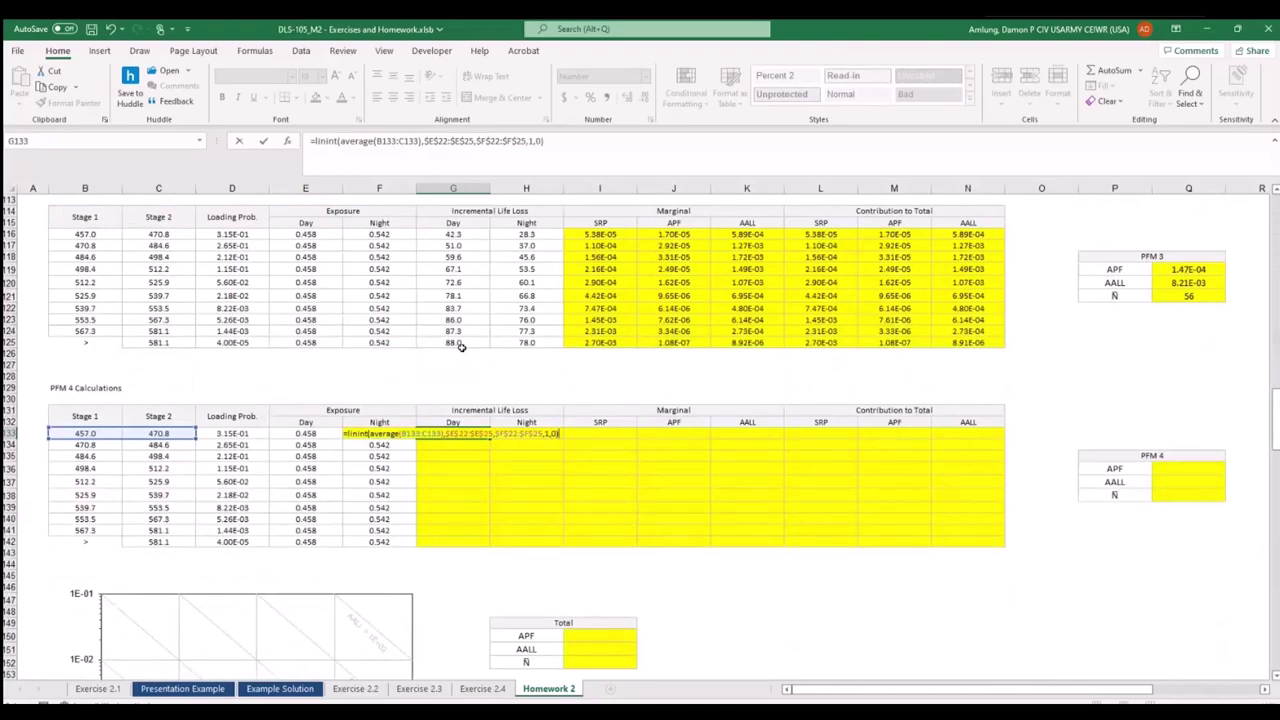
Subtract a second linint in the G133 formula, using the average of B133:C133 as its lookup stage.
{"action": "type", "text": ")-linint("}
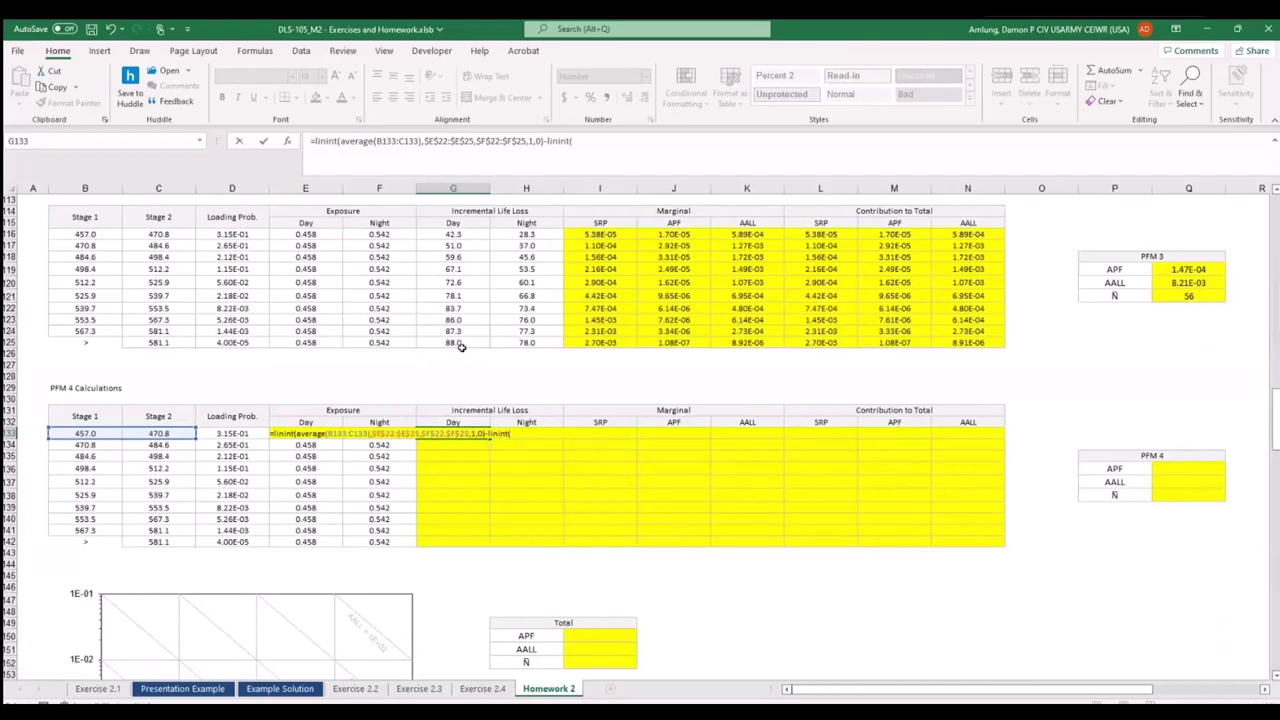
{"action": "type", "text": "average("}
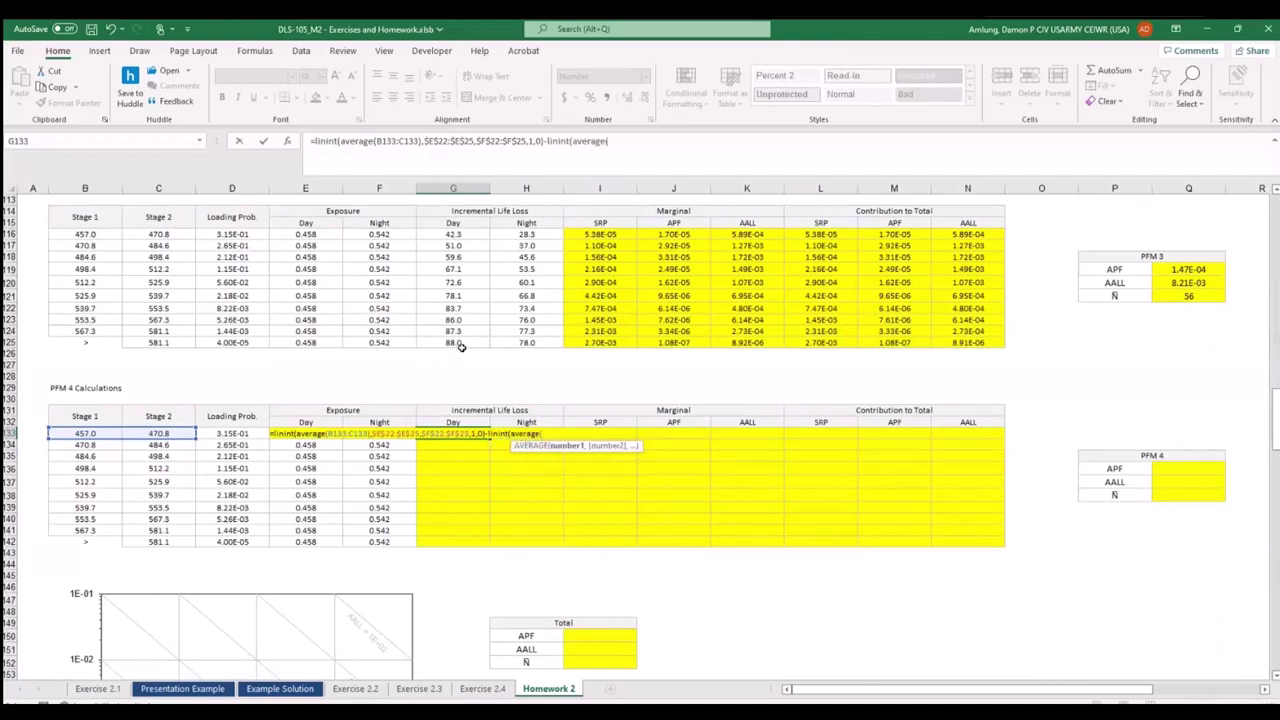
{"action": "left_click_drag", "start_coordinate": [99, 436], "coordinate": [143, 435]}
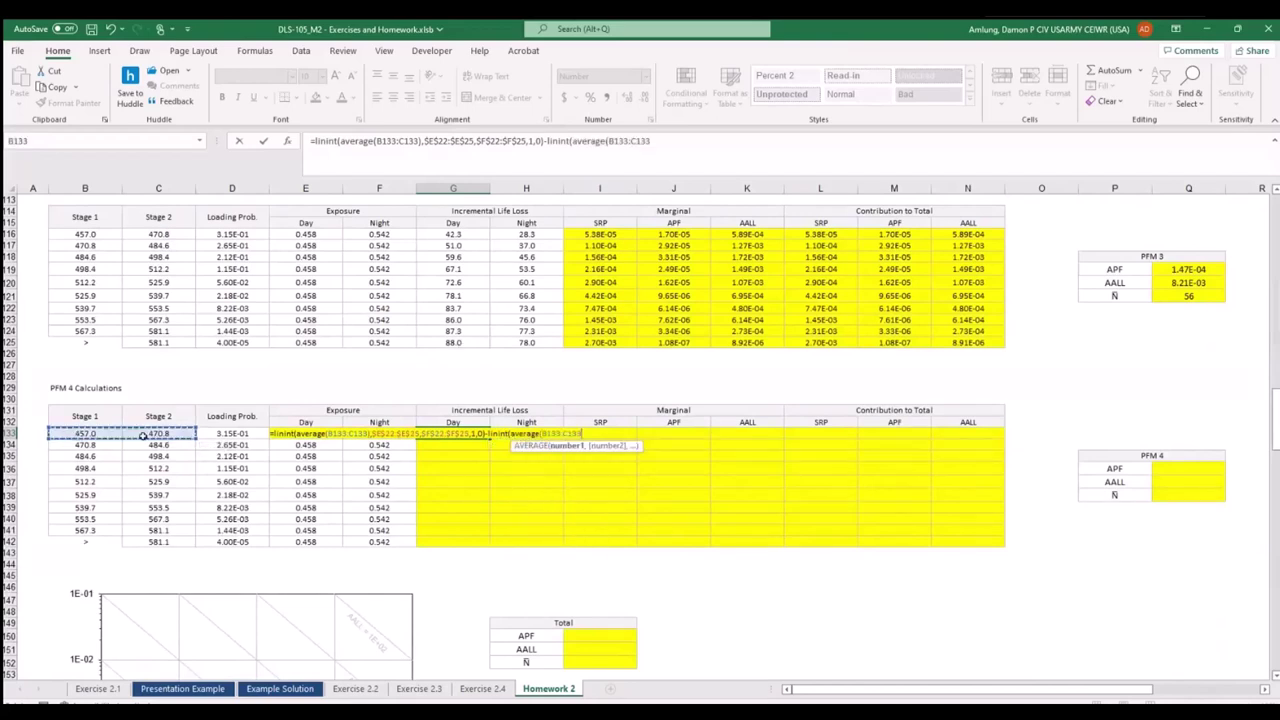
{"action": "type", "text": "),"}
Complete the second linint in G133 with the non-breach peak stages $E$30:$E$33 and daytime life loss $F$30:$F$33.
{"action": "scroll", "coordinate": [257, 412], "scroll_direction": "up", "scroll_amount": 7}
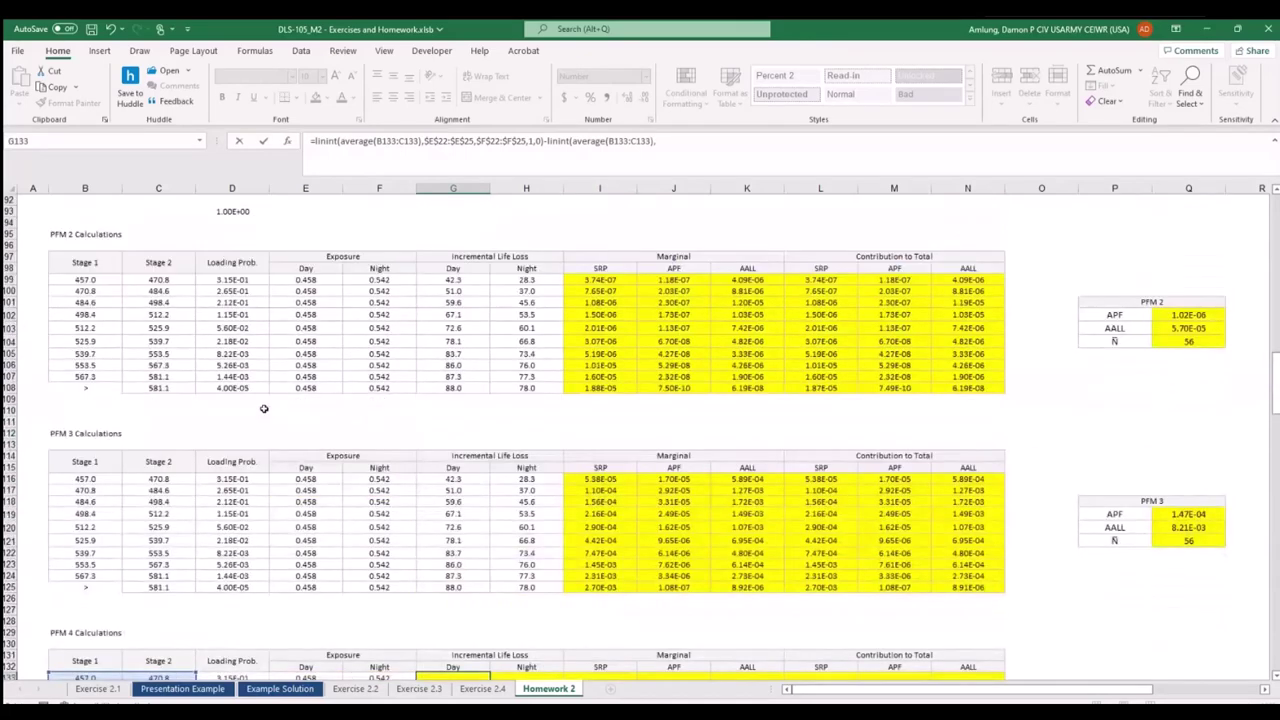
{"action": "scroll", "coordinate": [263, 408], "scroll_direction": "up", "scroll_amount": 20}
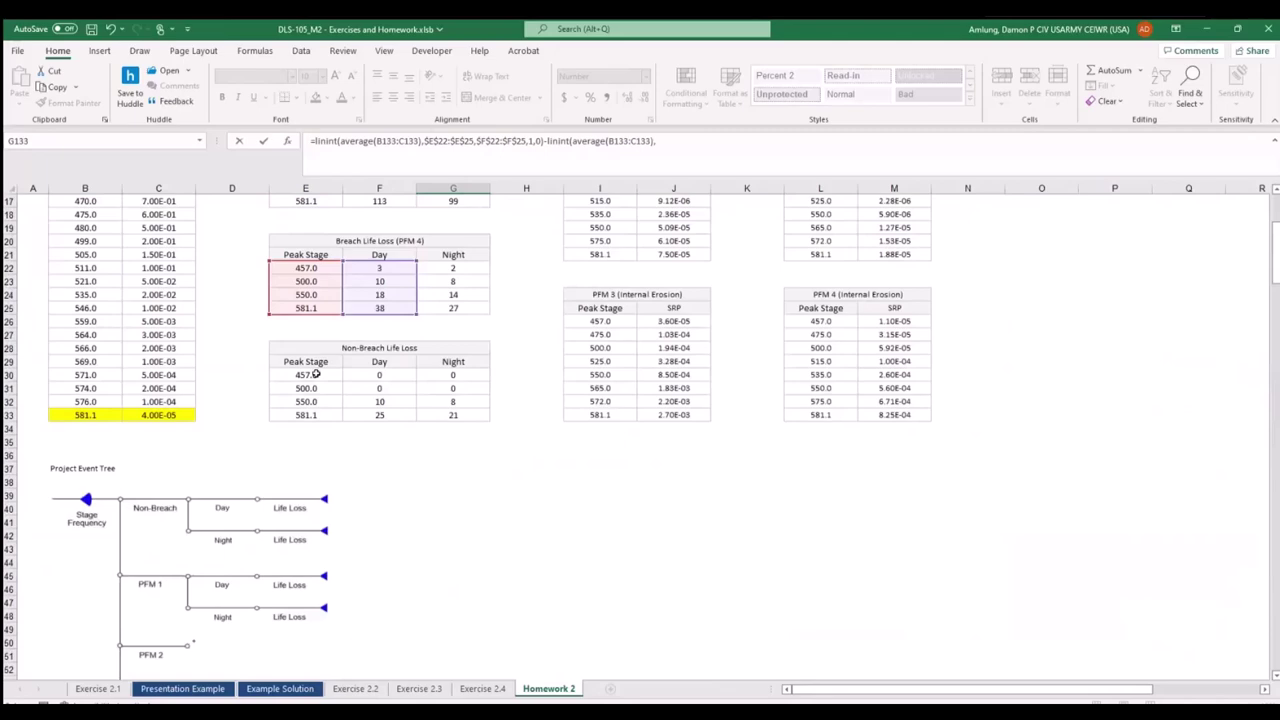
{"action": "left_click_drag", "start_coordinate": [315, 374], "coordinate": [318, 416]}
{"action": "key", "text": "F4"}
{"action": "type", "text": ","}
{"action": "scroll", "coordinate": [421, 352], "scroll_direction": "up", "scroll_amount": 20}
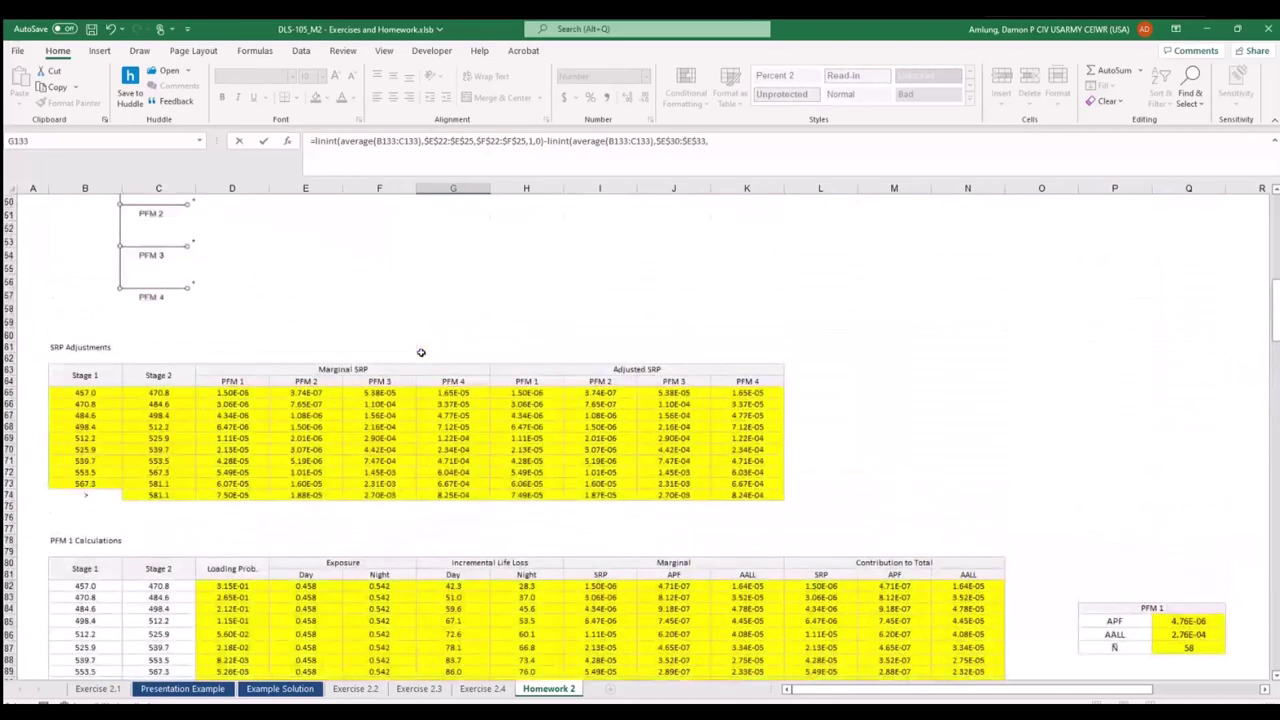
{"action": "scroll", "coordinate": [421, 352], "scroll_direction": "up", "scroll_amount": 10}
{"action": "left_click_drag", "start_coordinate": [398, 340], "coordinate": [388, 374]}
{"action": "key", "text": "F4"}
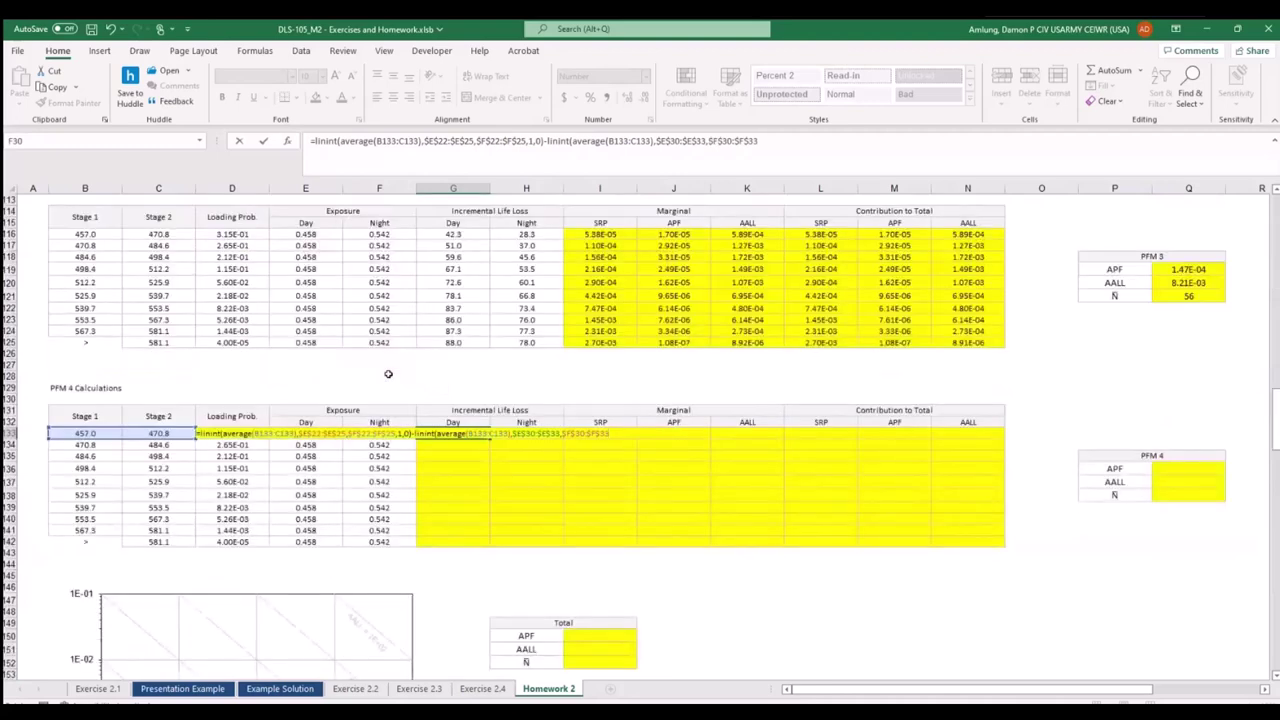
{"action": "type", "text": ")"}
{"action": "key", "text": "Return"}
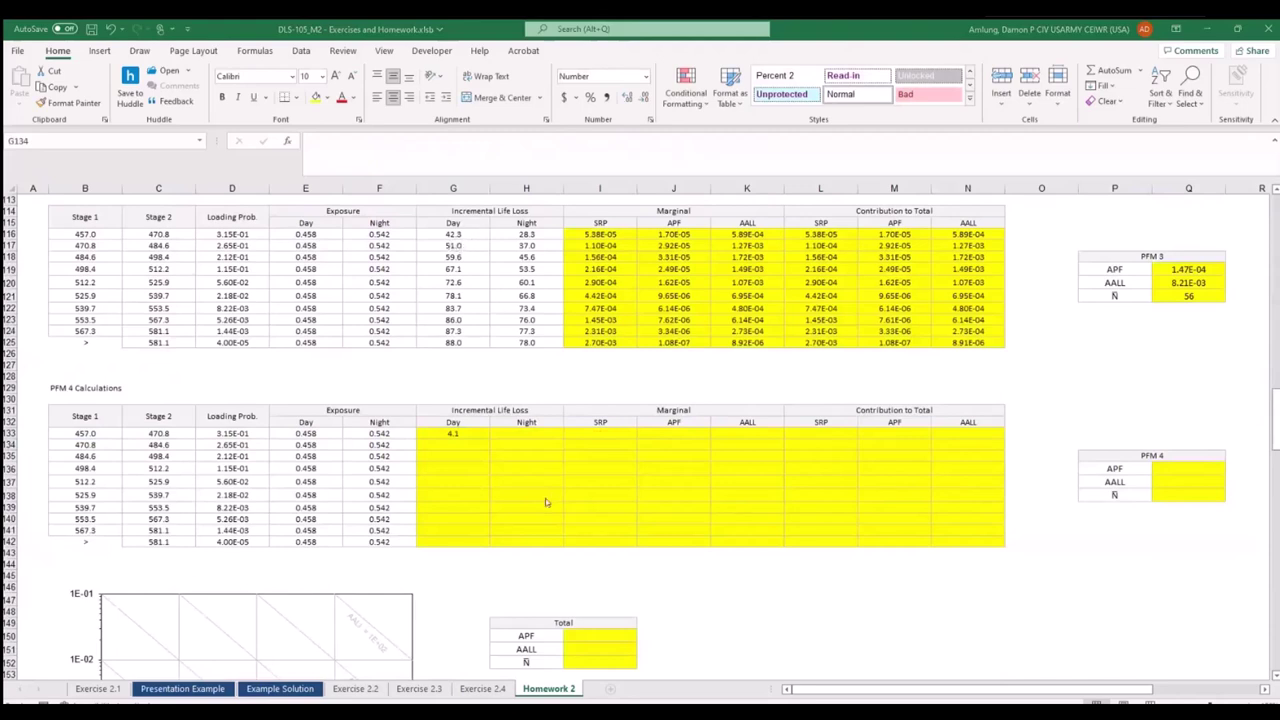
Fill the PFM 4 daytime incremental life loss formula from G133 down to G142.
{"action": "left_click", "coordinate": [468, 433]}
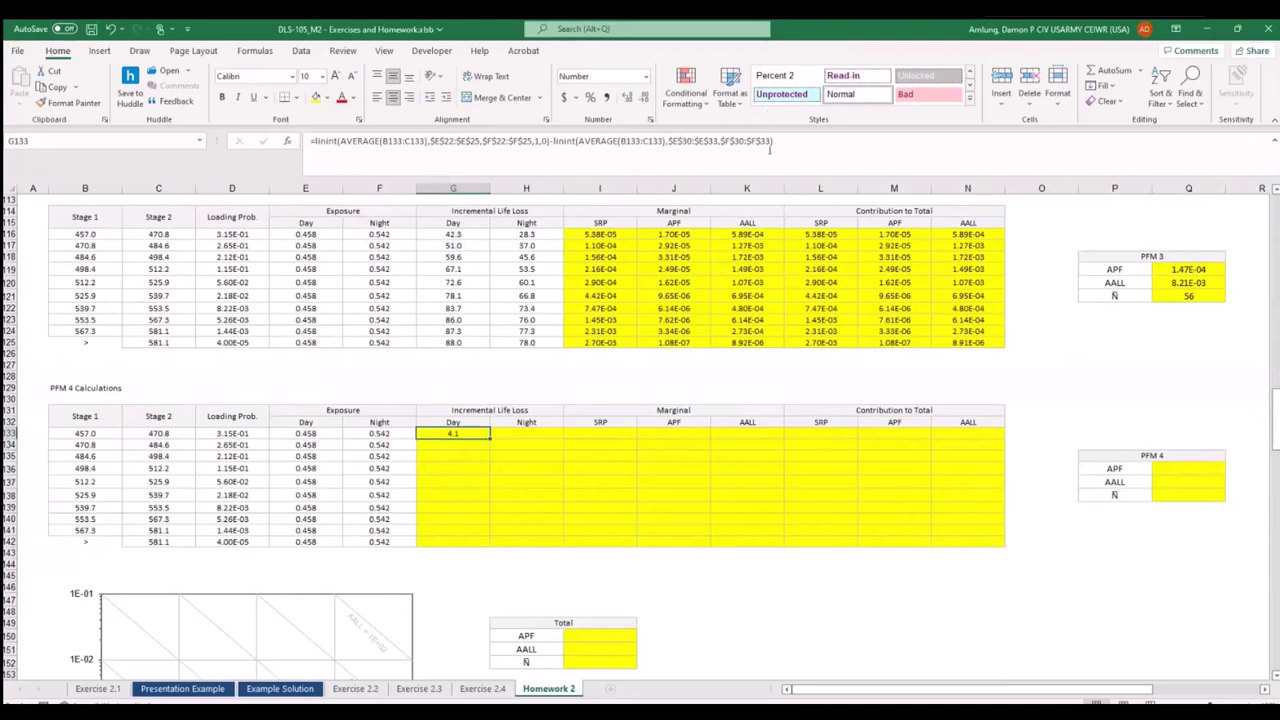
{"action": "left_click", "coordinate": [594, 499]}
{"action": "left_click", "coordinate": [470, 433]}
{"action": "left_click_drag", "start_coordinate": [489, 439], "coordinate": [502, 545]}
{"action": "left_click", "coordinate": [454, 542]}
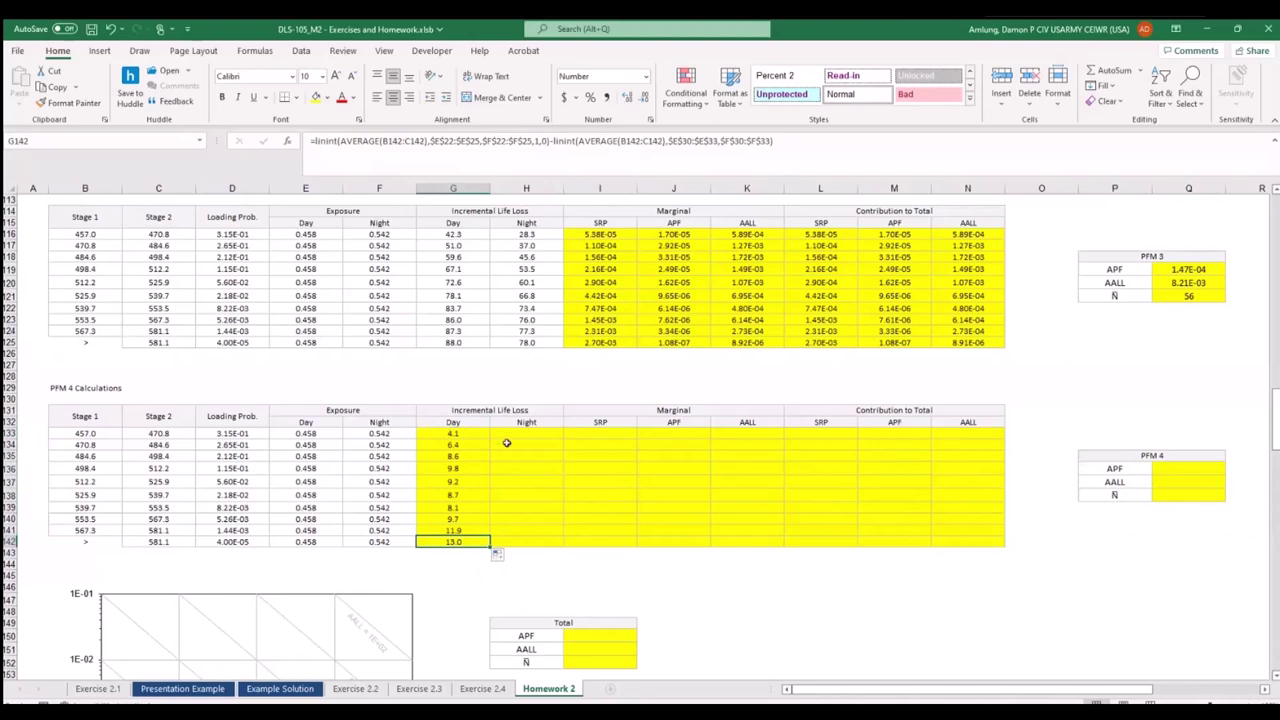
Copy the formula text of G133 with its references unshifted into the nighttime incremental life loss cell H133.
{"action": "left_click", "coordinate": [480, 433]}
{"action": "left_click_drag", "start_coordinate": [778, 141], "coordinate": [310, 141]}
{"action": "key", "text": "ctrl+c"}
{"action": "key", "text": "Escape"}
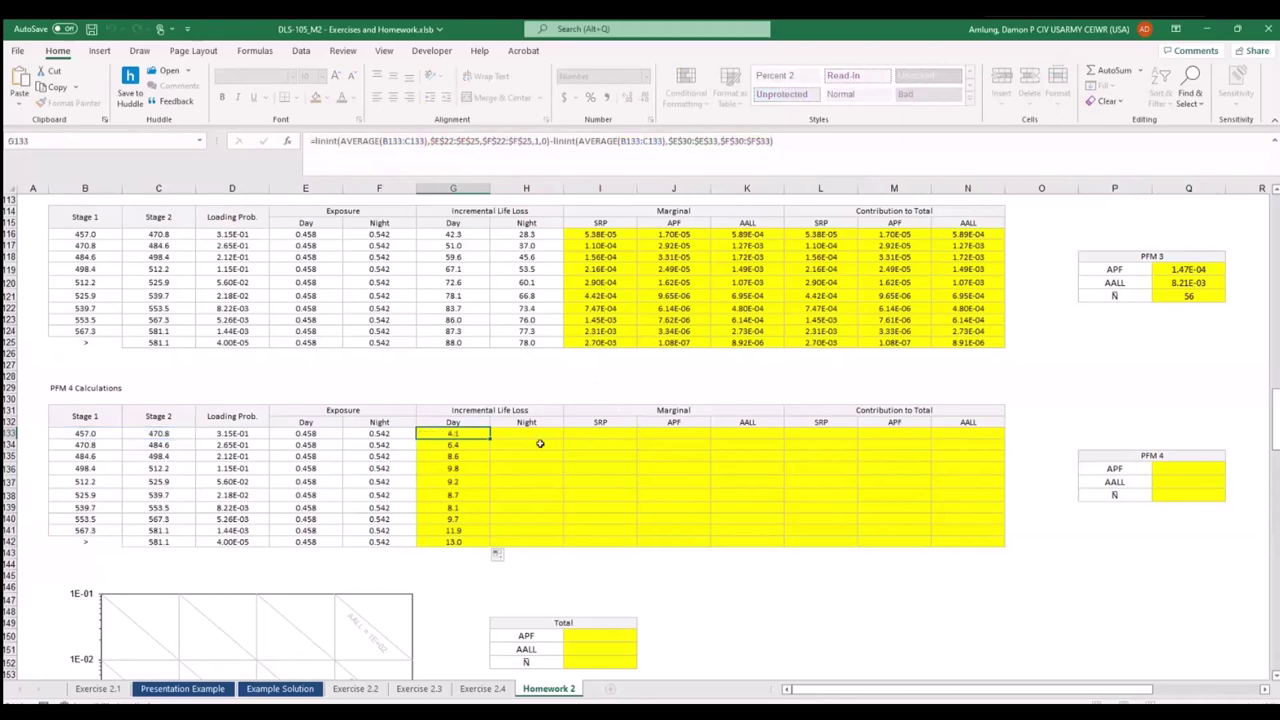
{"action": "left_click", "coordinate": [526, 433]}
{"action": "left_click", "coordinate": [378, 168]}
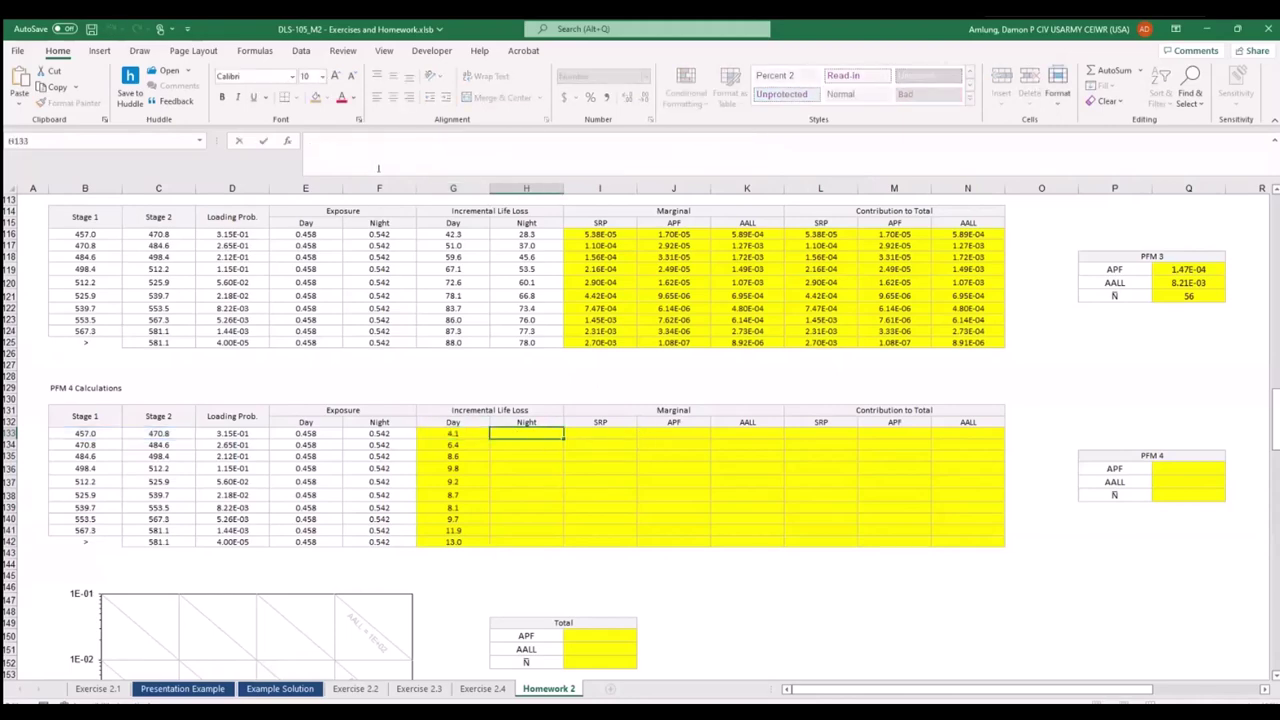
{"action": "key", "text": "ctrl+v"}
Change the life loss ranges in the H133 formula to the nighttime columns $G$22:$G$25 for breach and $G$30:$G$33 for non-breach.
{"action": "scroll", "coordinate": [580, 328], "scroll_direction": "up", "scroll_amount": 20}
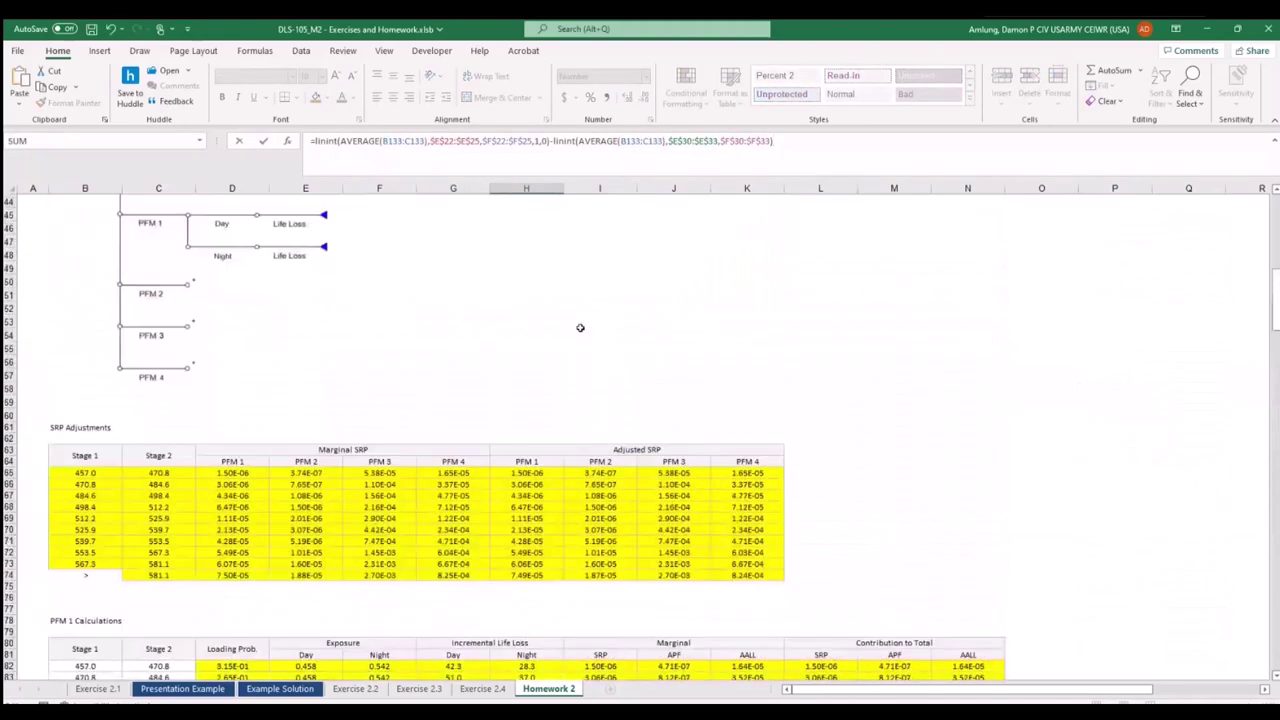
{"action": "scroll", "coordinate": [580, 328], "scroll_direction": "up", "scroll_amount": 10}
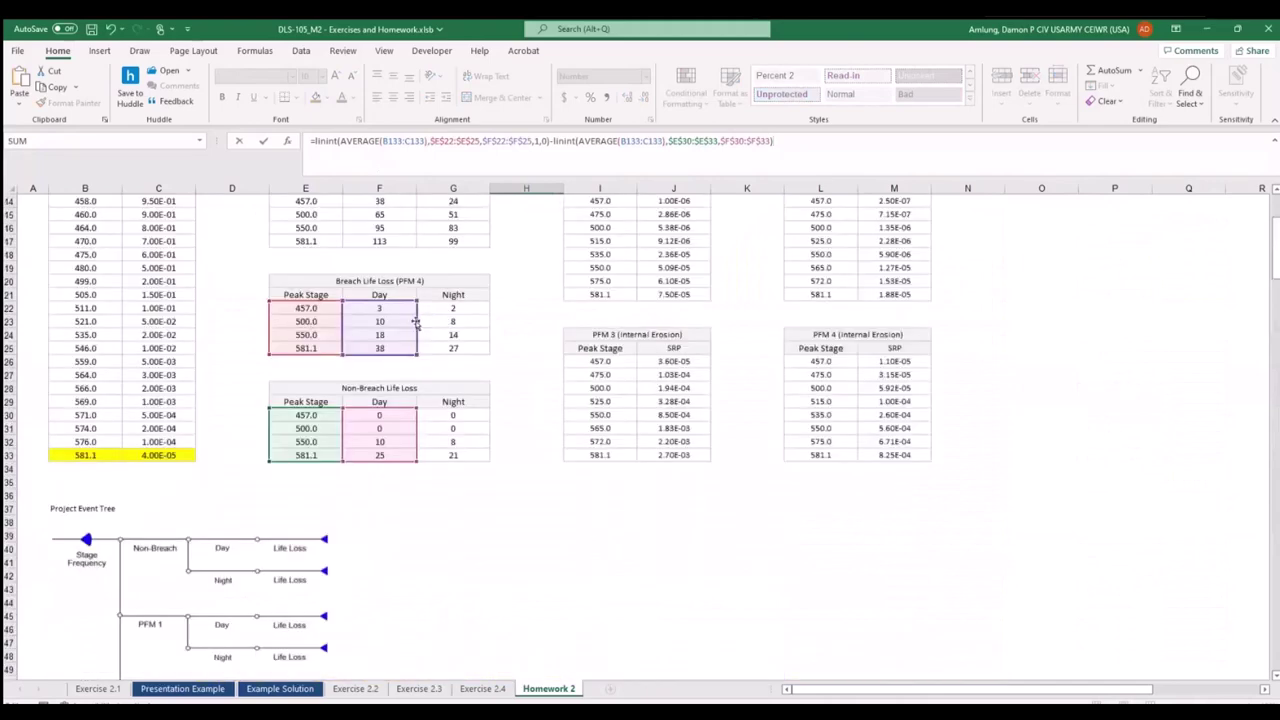
{"action": "left_click_drag", "start_coordinate": [417, 325], "coordinate": [466, 331]}
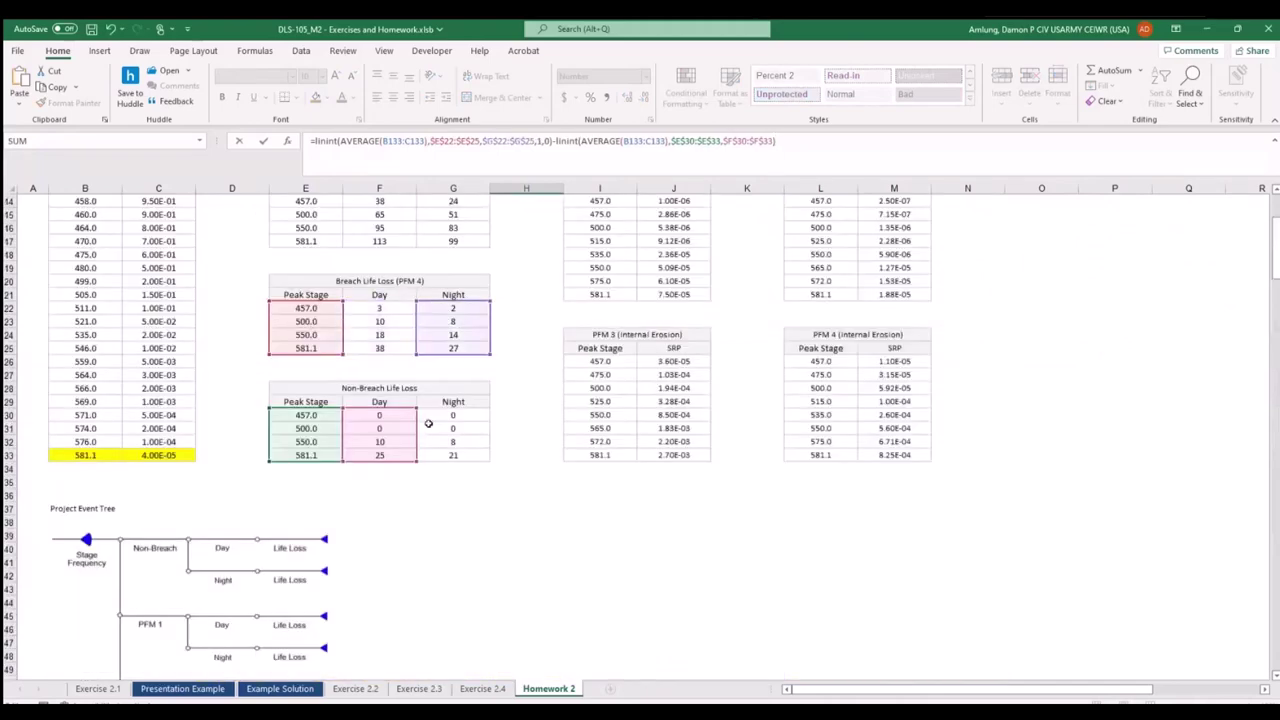
{"action": "left_click_drag", "start_coordinate": [451, 428], "coordinate": [453, 430]}
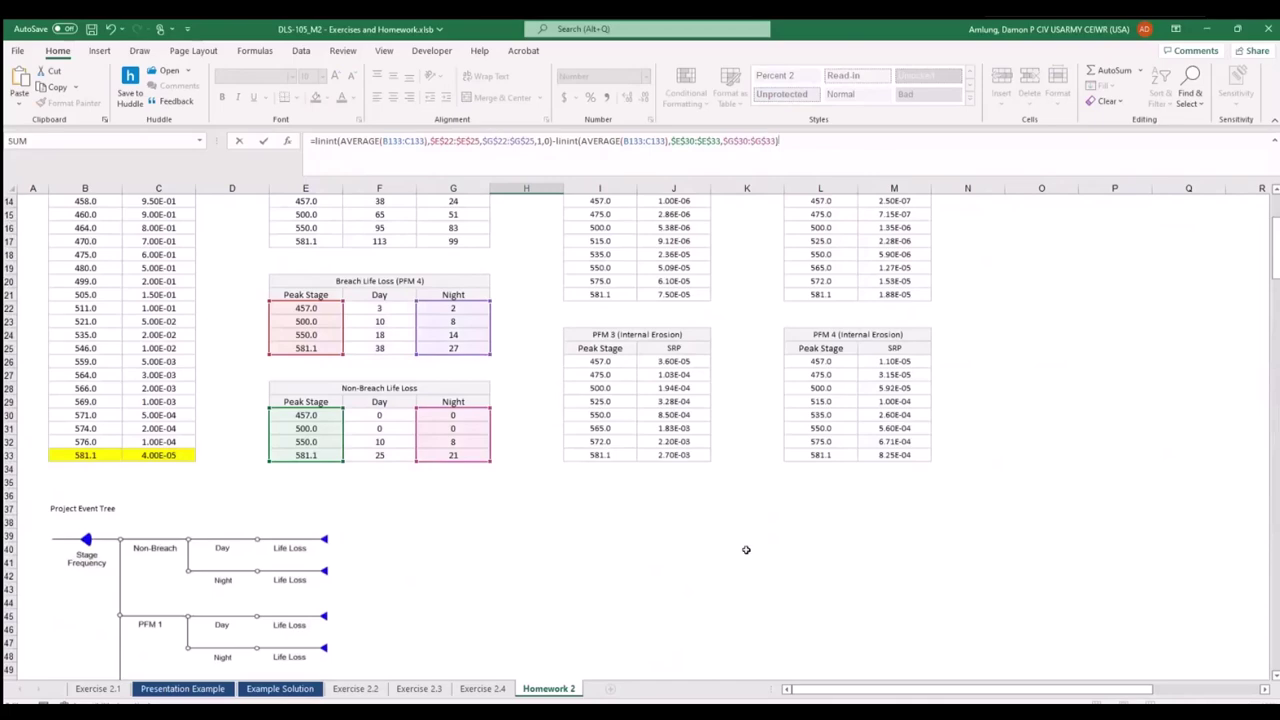
{"action": "key", "text": "ctrl+Return"}
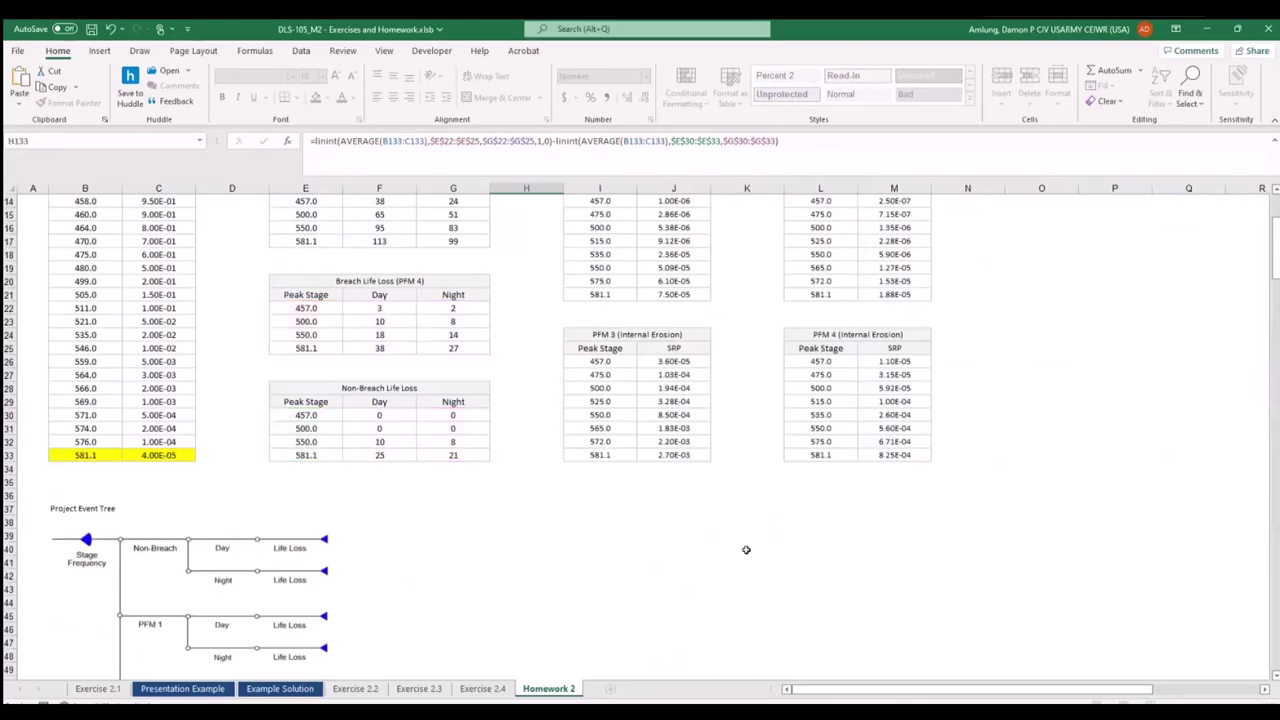
{"action": "key", "text": "Return"}
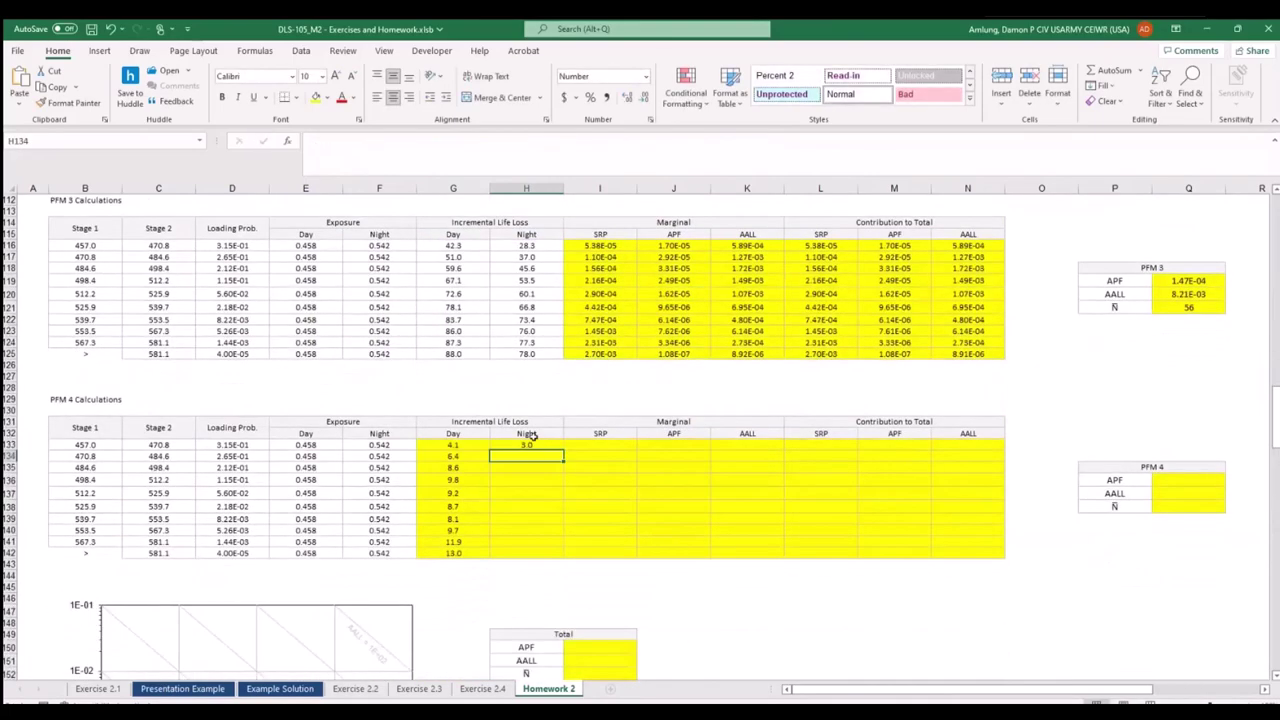
Fill the PFM 4 nighttime incremental life loss formula from H133 down to H142.
{"action": "left_click", "coordinate": [530, 444]}
{"action": "double_click", "coordinate": [563, 450]}
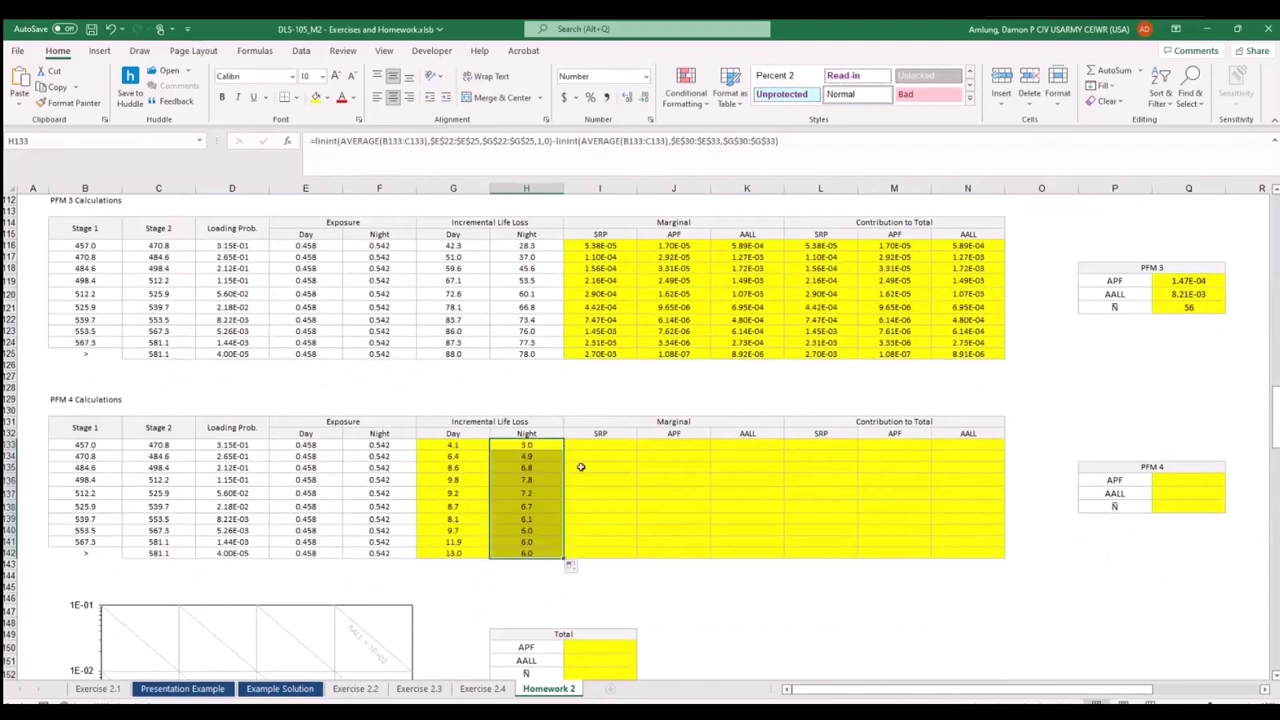
{"action": "left_click", "coordinate": [758, 587]}
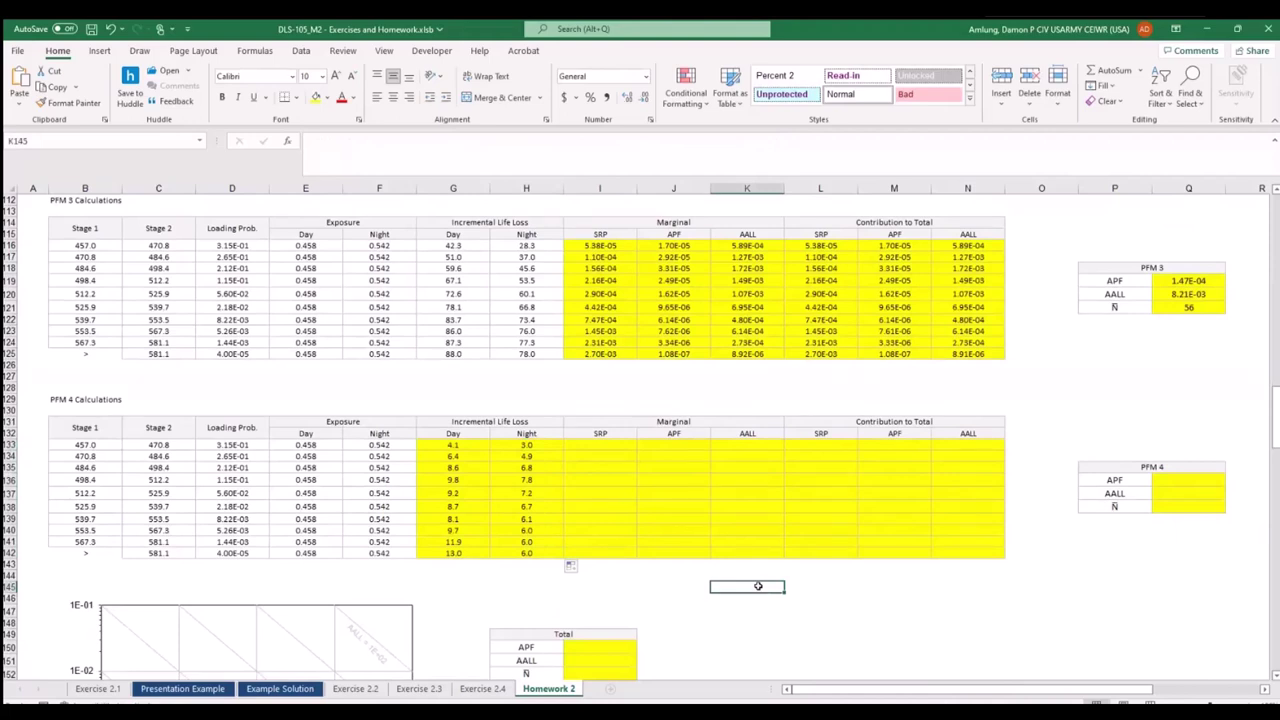
Link the PFM 4 marginal SRP in I133 to the PFM 4 marginal SRP in G65 and fill it down to I142.
{"action": "left_click", "coordinate": [629, 450]}
{"action": "type", "text": "="}
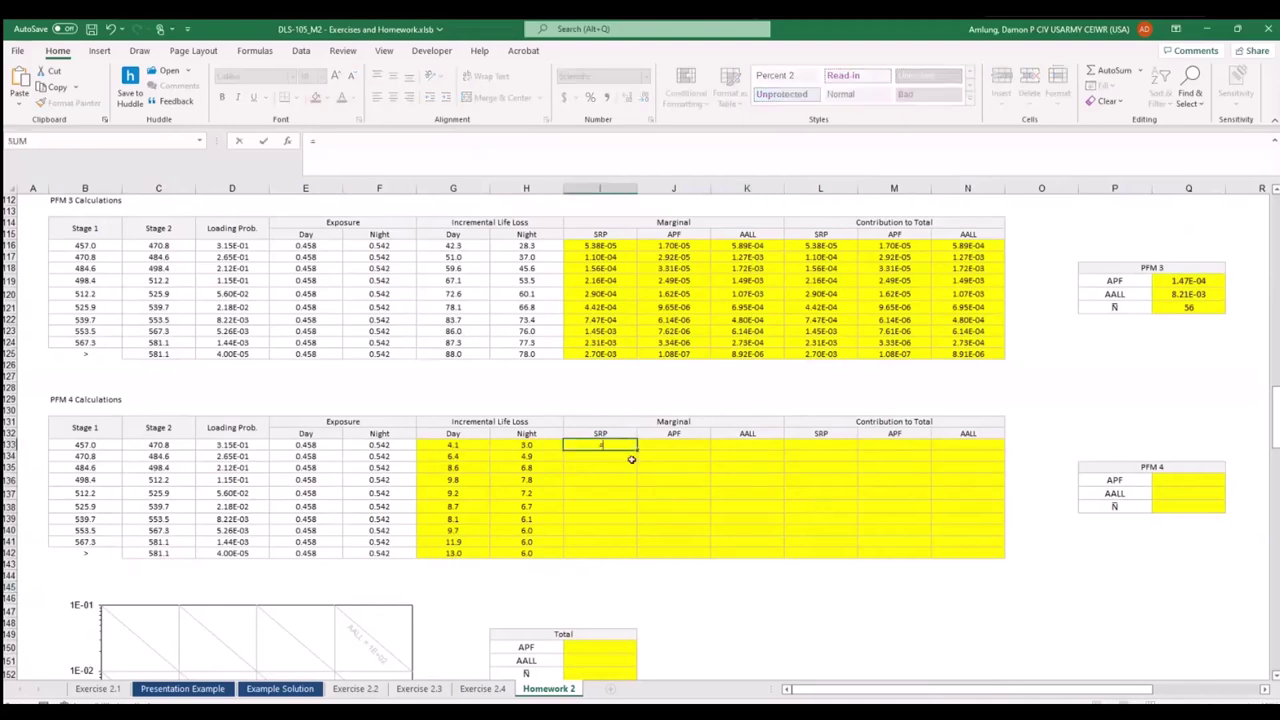
{"action": "scroll", "coordinate": [615, 452], "scroll_direction": "up", "scroll_amount": 20}
{"action": "scroll", "coordinate": [426, 512], "scroll_direction": "down", "scroll_amount": 2}
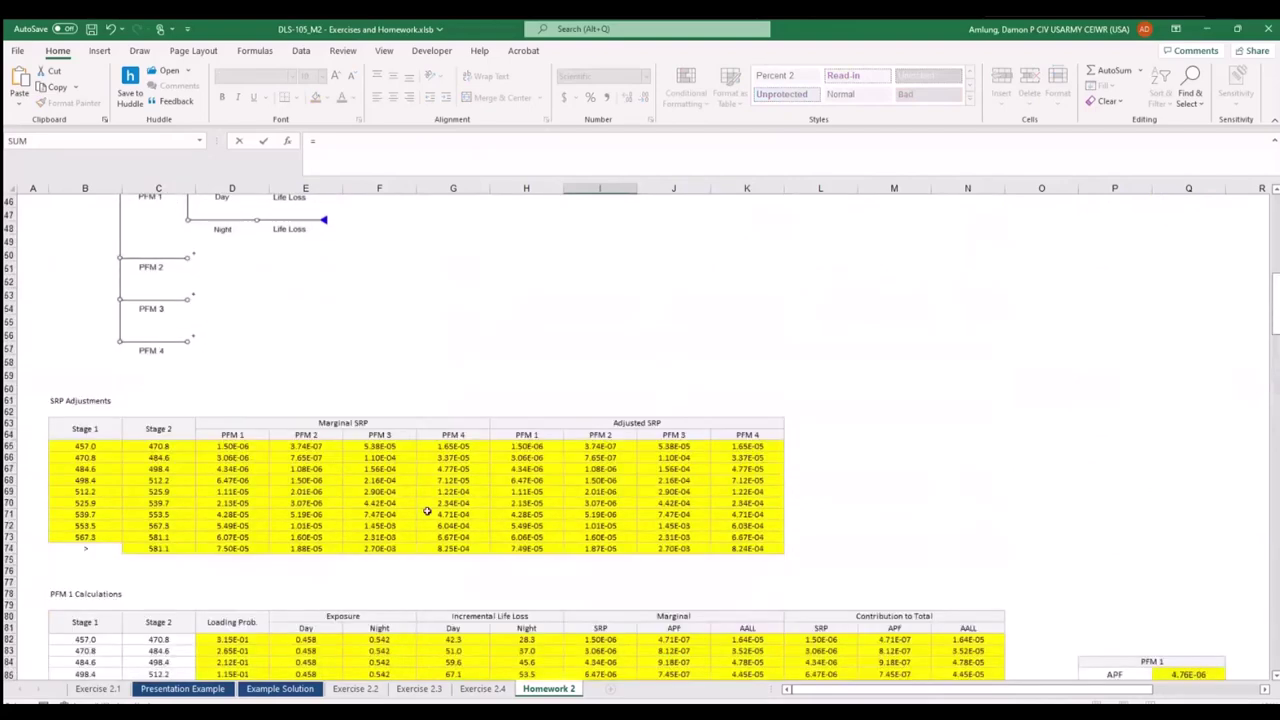
{"action": "left_click", "coordinate": [466, 448]}
{"action": "key", "text": "Return"}
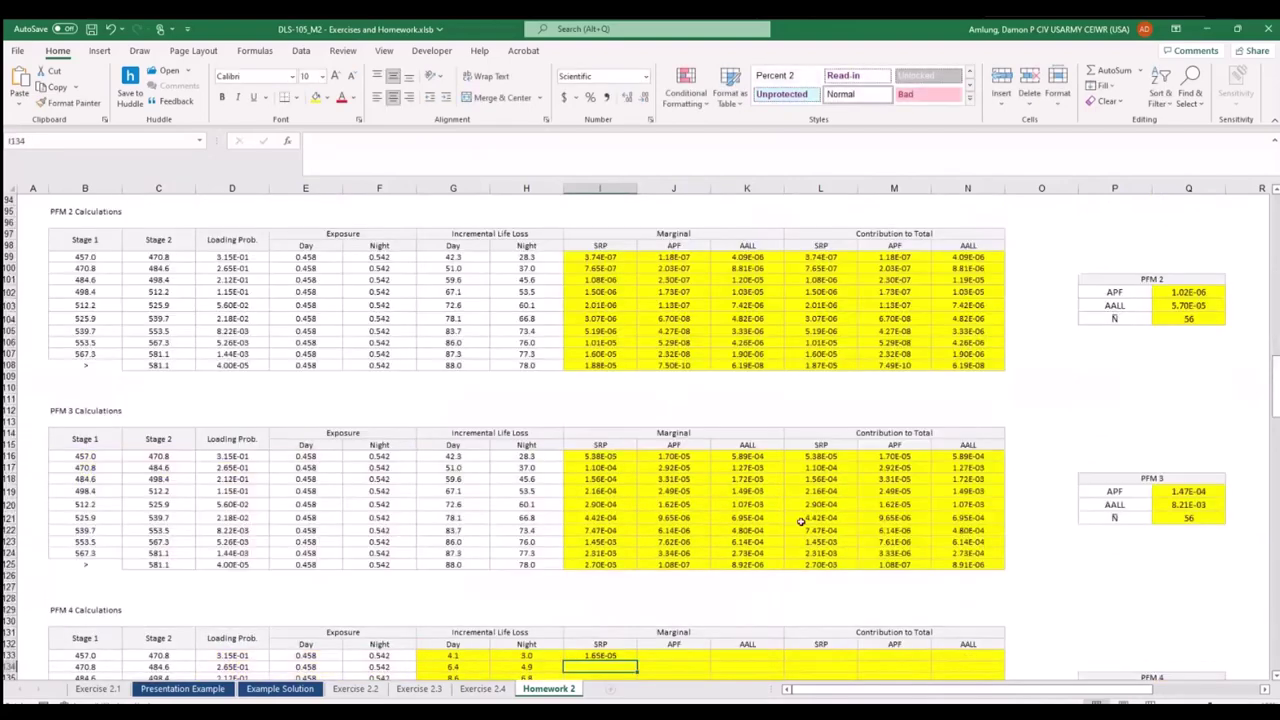
{"action": "left_click", "coordinate": [624, 587]}
{"action": "double_click", "coordinate": [636, 593]}
Link the PFM 4 contribution-to-total SRP in L133 to the adjusted SRP in K65 and fill it down to L142.
{"action": "left_click", "coordinate": [831, 587]}
{"action": "type", "text": "="}
{"action": "scroll", "coordinate": [693, 493], "scroll_direction": "up", "scroll_amount": 10}
{"action": "left_click", "coordinate": [747, 366]}
{"action": "key", "text": "Return"}
{"action": "left_click", "coordinate": [850, 443]}
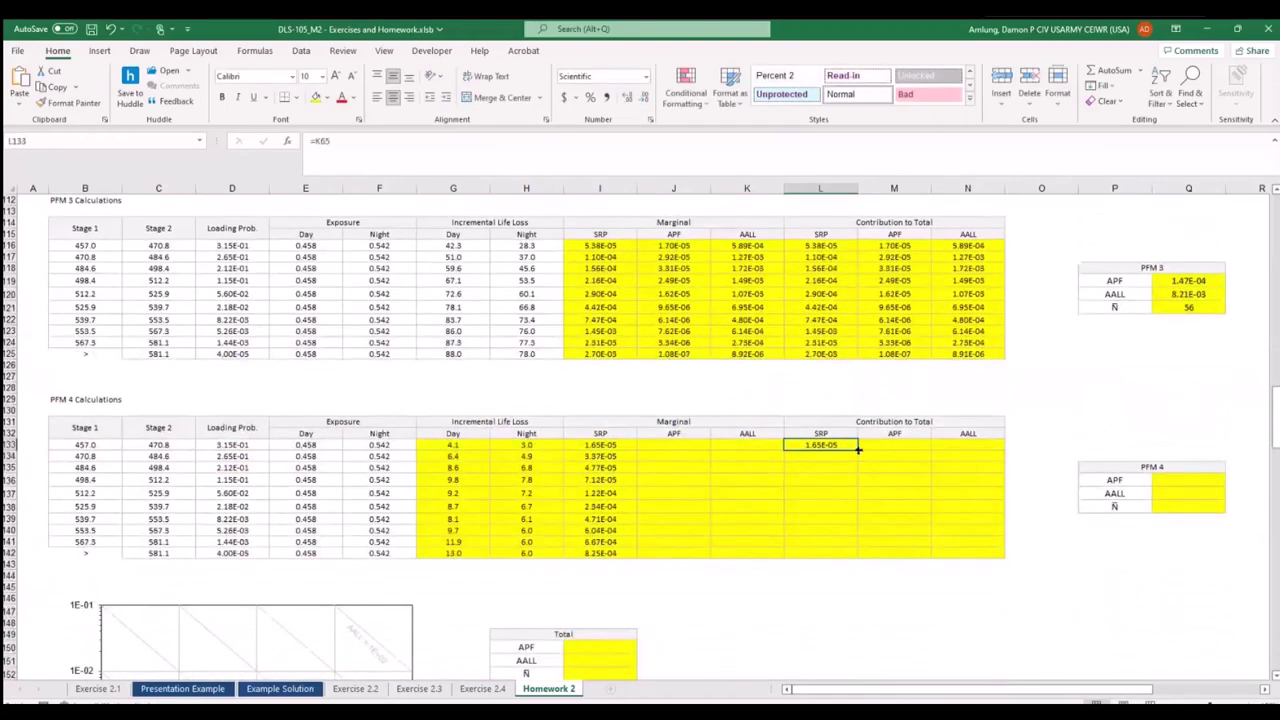
{"action": "double_click", "coordinate": [857, 461]}
Copy the PFM 3 marginal APF and AALL formulas from J116:K125 into the PFM 4 table starting at J133.
{"action": "scroll", "coordinate": [795, 395], "scroll_direction": "up", "scroll_amount": 1}
{"action": "left_click_drag", "start_coordinate": [690, 284], "coordinate": [752, 386]}
{"action": "key", "text": "ctrl+c"}
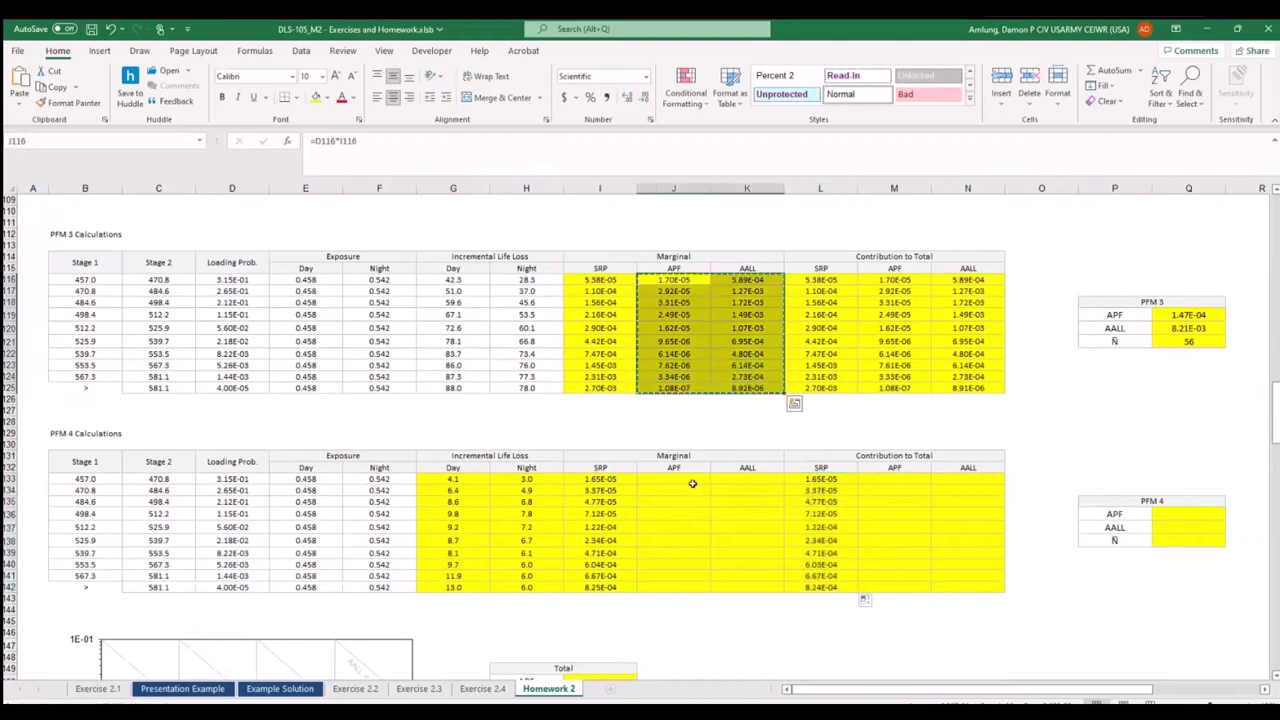
{"action": "left_click", "coordinate": [692, 482]}
{"action": "key", "text": "ctrl+v"}
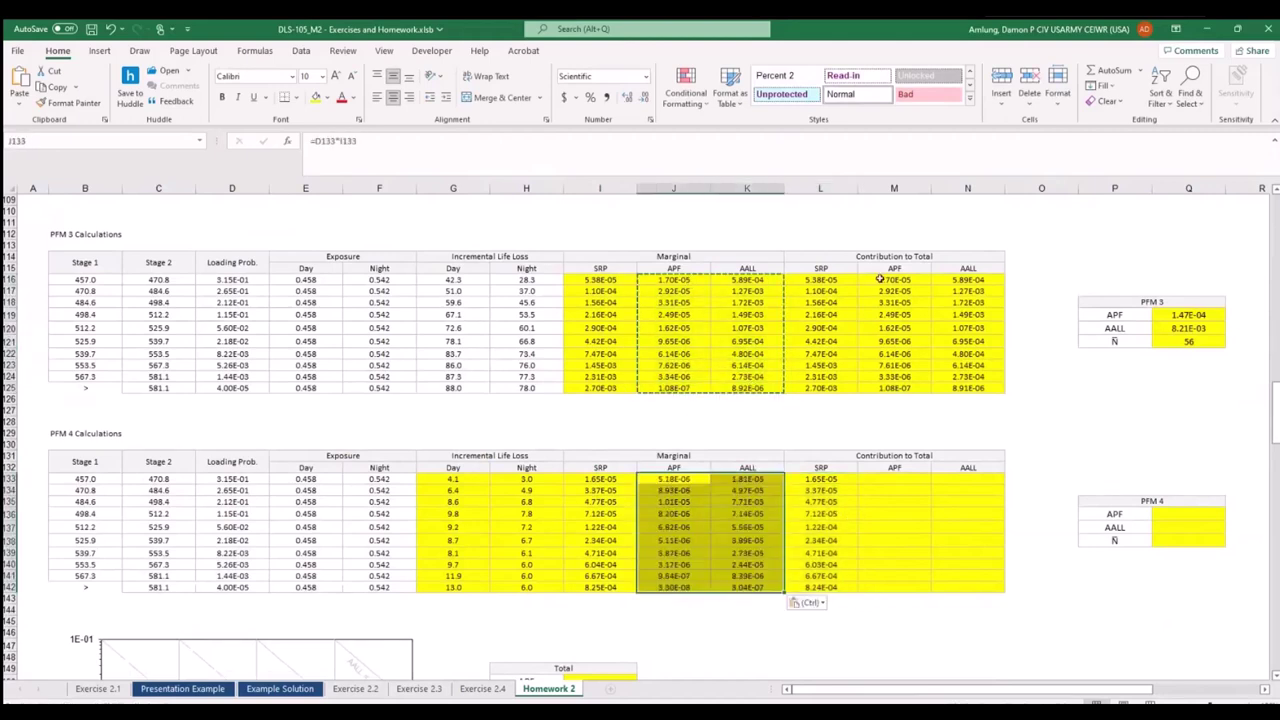
Copy the PFM 3 contribution-to-total APF and AALL formulas from M116:N125 into the PFM 4 table starting at M133.
{"action": "left_click_drag", "start_coordinate": [880, 279], "coordinate": [968, 388]}
{"action": "key", "text": "ctrl+c"}
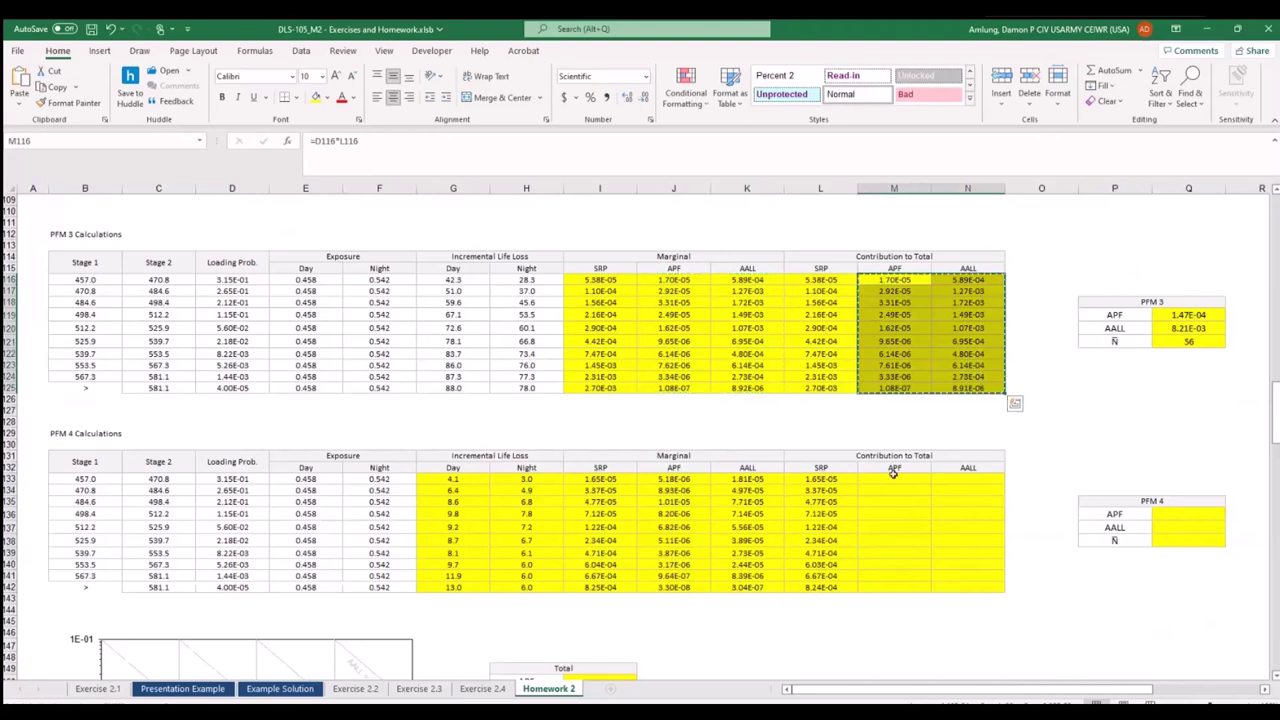
{"action": "left_click", "coordinate": [925, 478]}
{"action": "key", "text": "ctrl+v"}
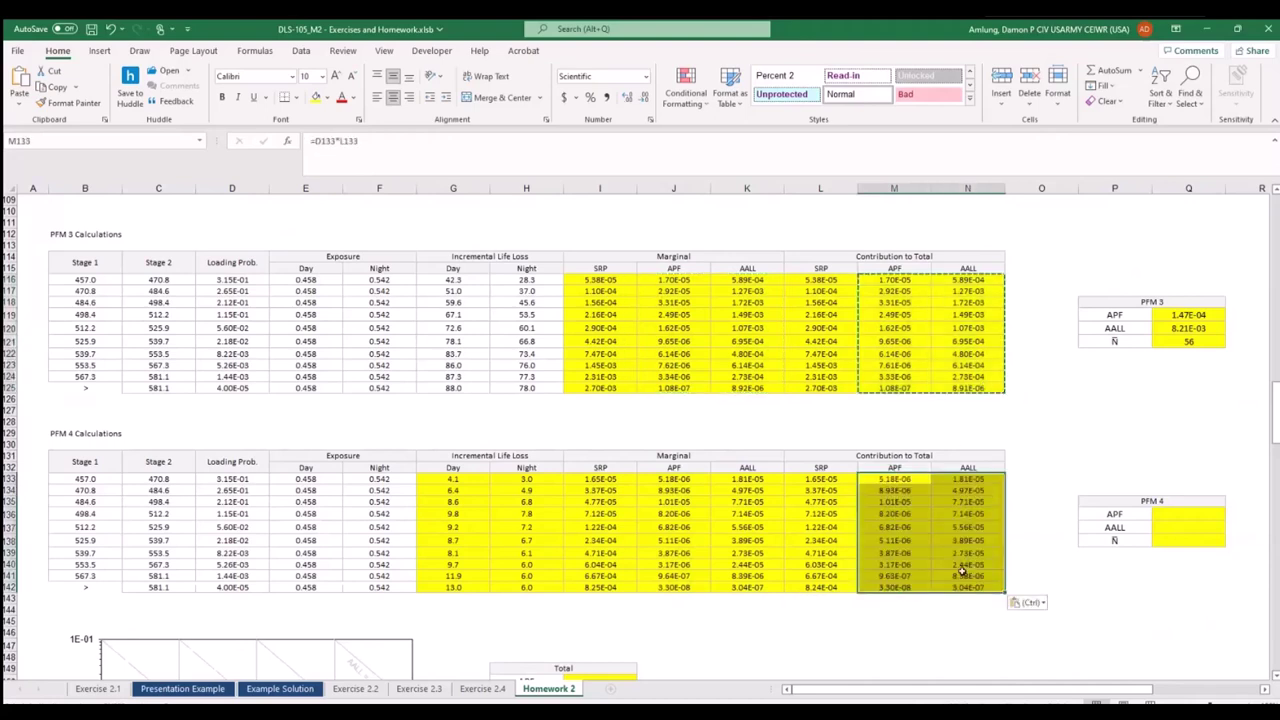
{"action": "left_click", "coordinate": [843, 620]}
Check the references in the PFM 4 marginal APF and AALL formulas in J134 and K134.
{"action": "left_click", "coordinate": [673, 490]}
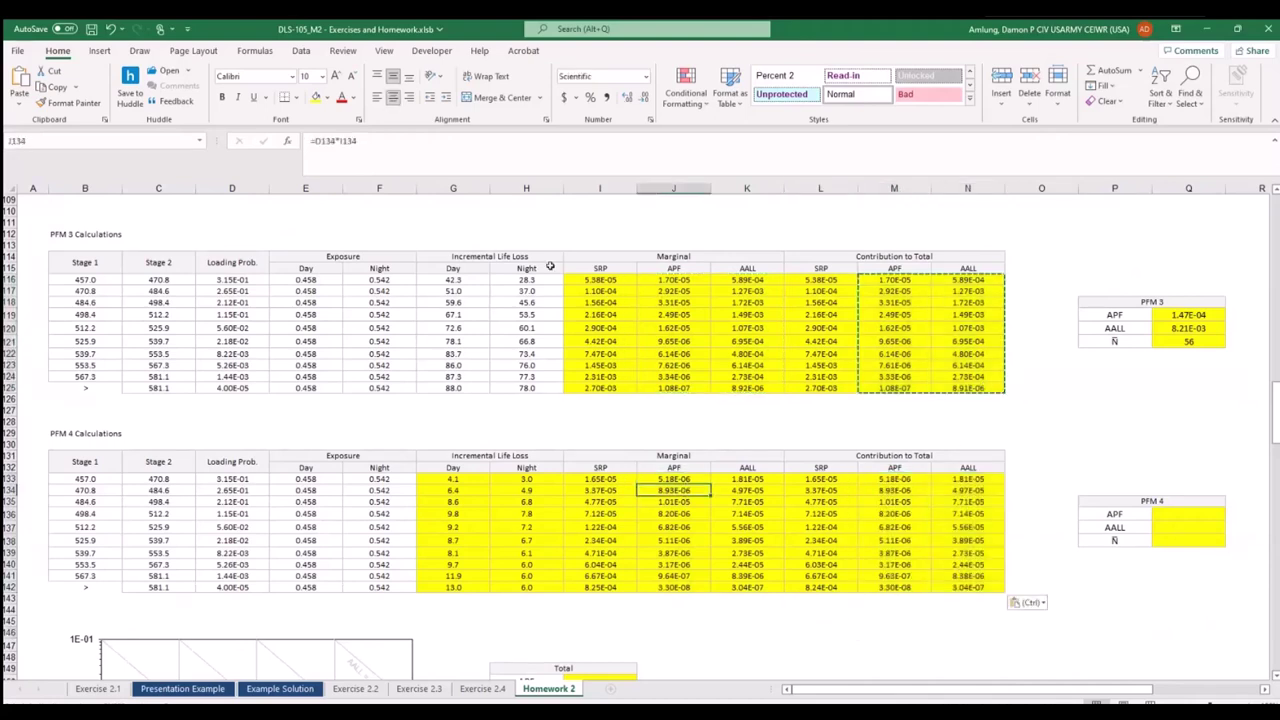
{"action": "left_click", "coordinate": [408, 152]}
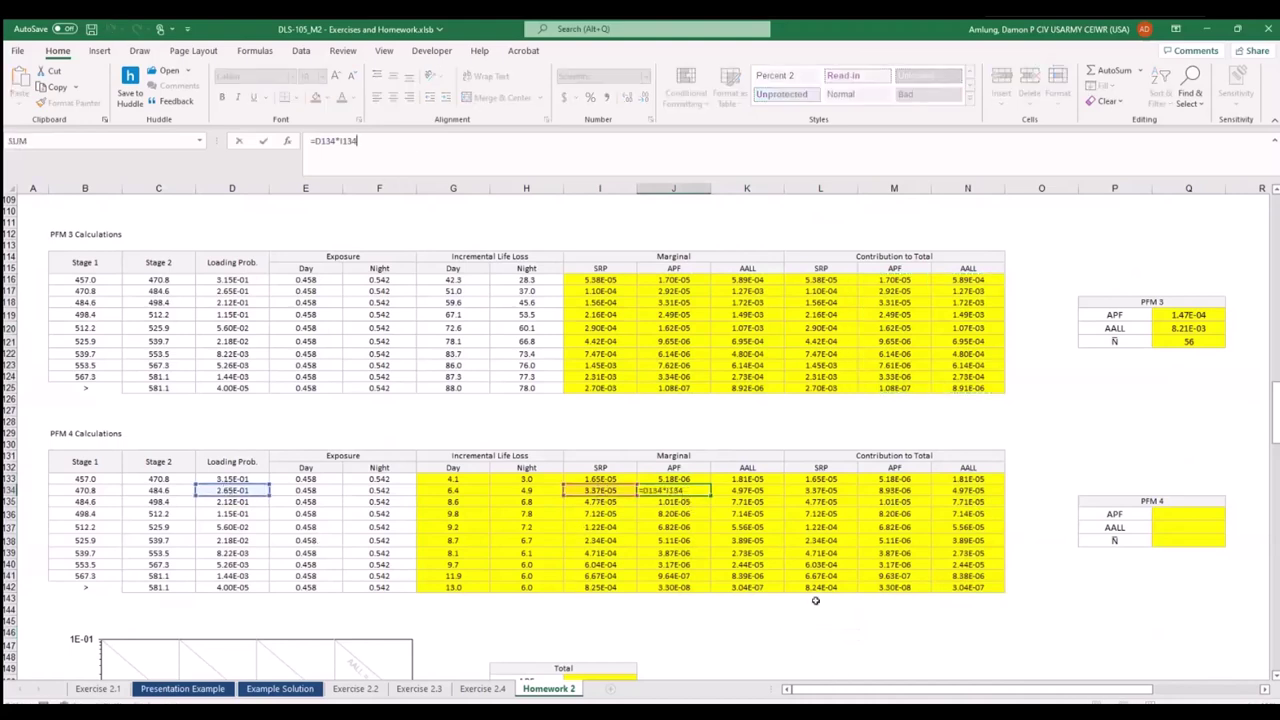
{"action": "key", "text": "Return"}
{"action": "left_click", "coordinate": [747, 490]}
{"action": "left_click", "coordinate": [440, 141]}
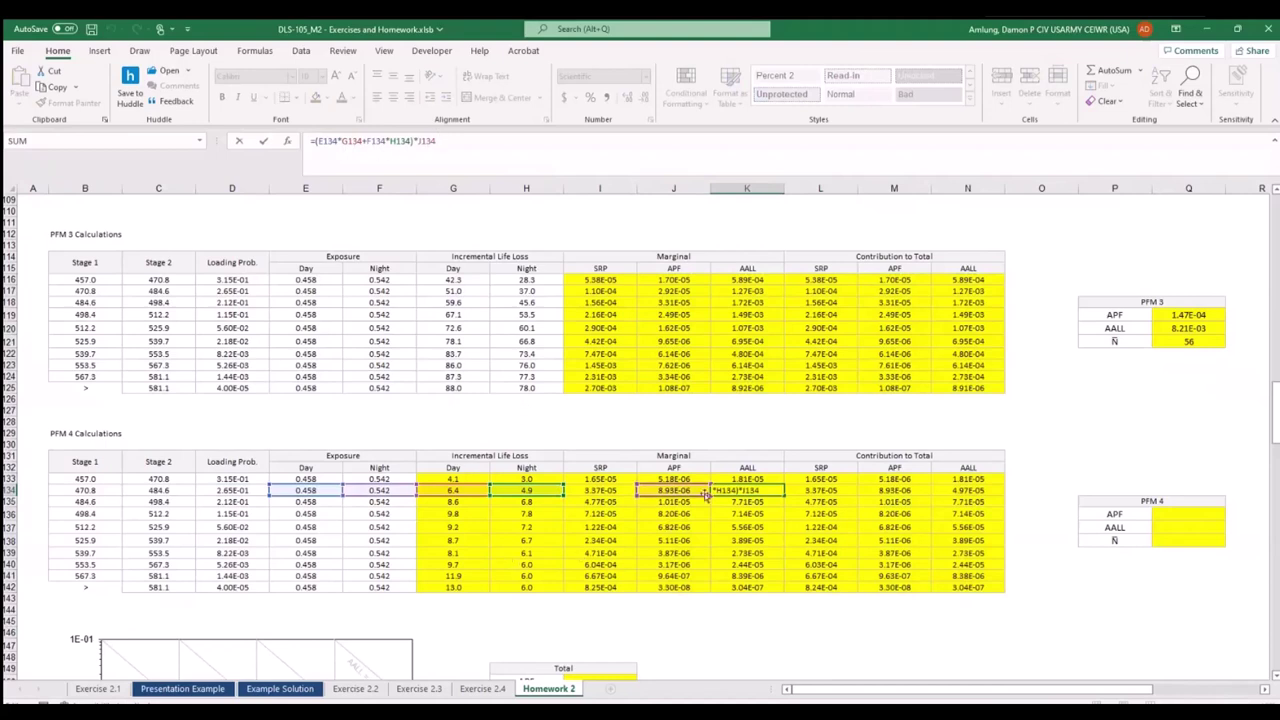
{"action": "type", "text": ","}
{"action": "key", "text": "BackSpace"}
{"action": "key", "text": "ctrl+Return"}
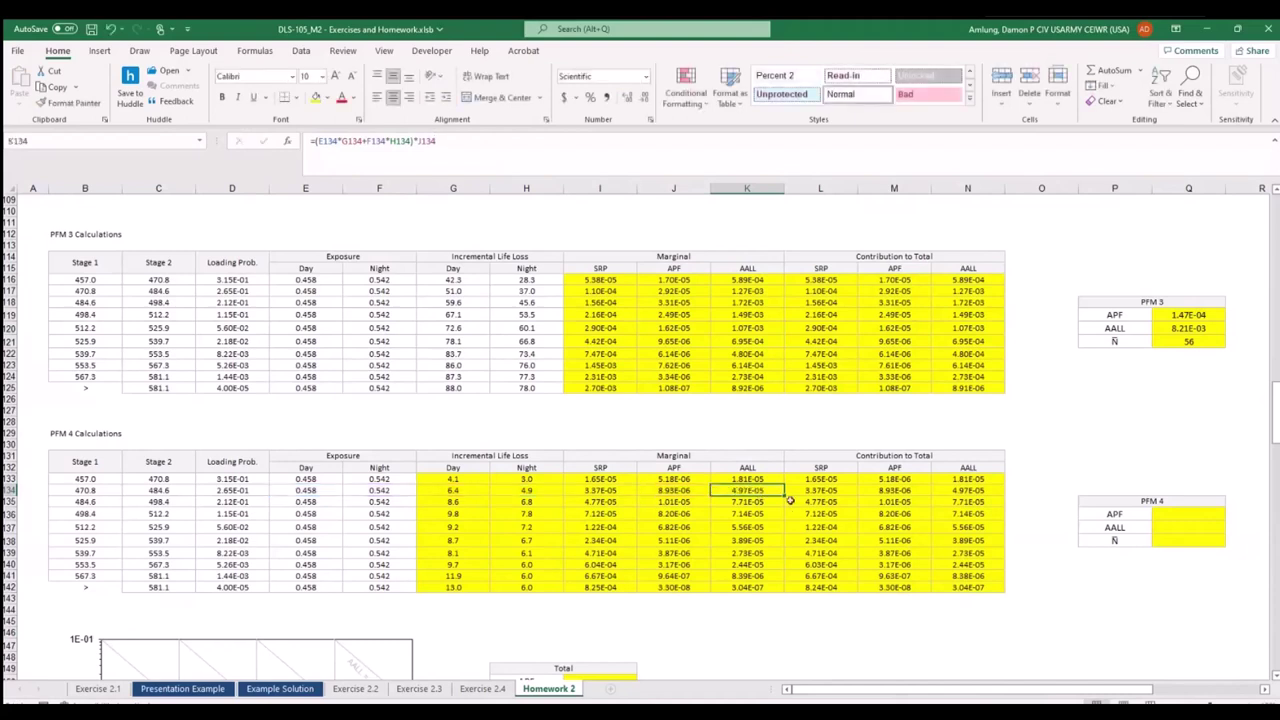
Check the references in the PFM 4 contribution-to-total APF formula in M134.
{"action": "left_click", "coordinate": [894, 490]}
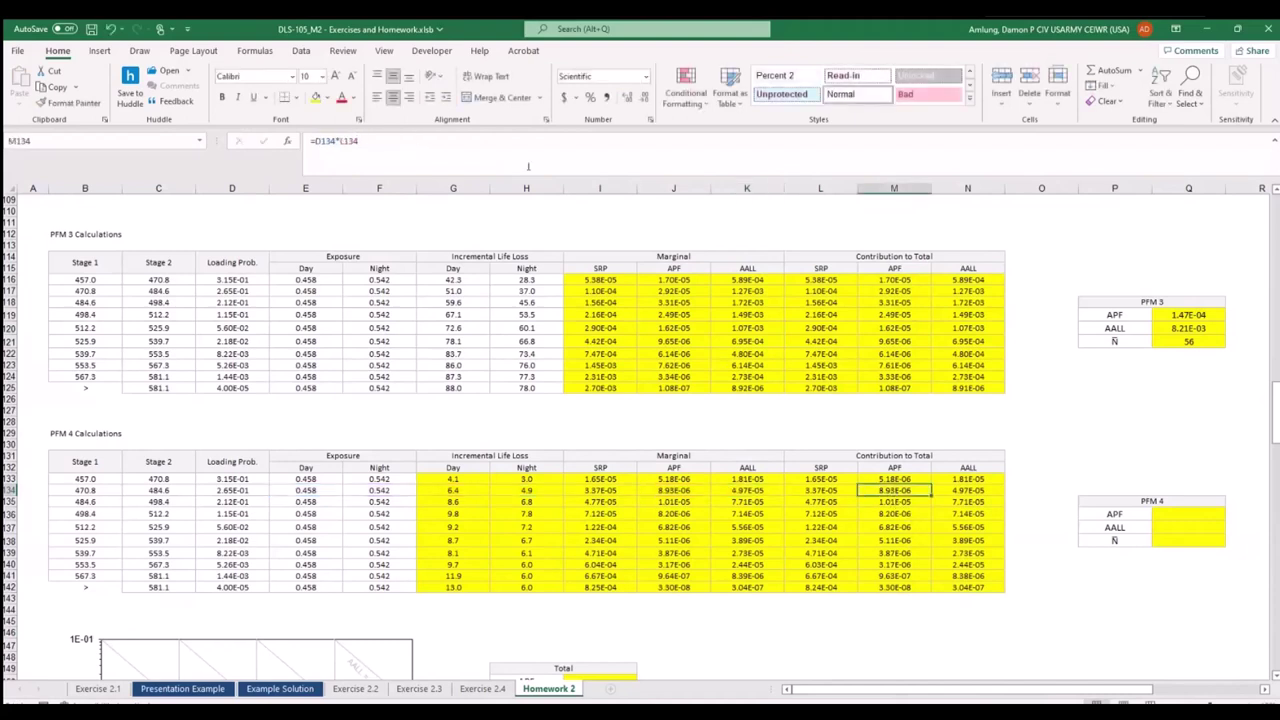
{"action": "left_click", "coordinate": [492, 143]}
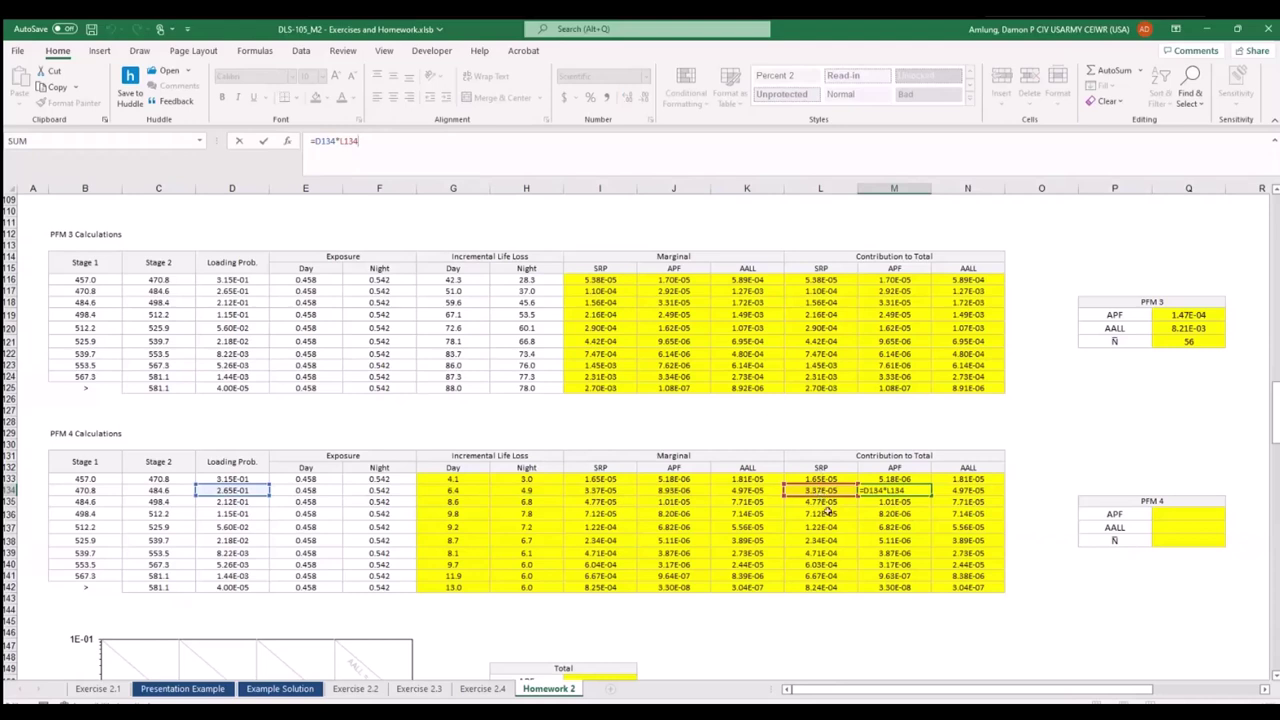
{"action": "key", "text": "Escape"}
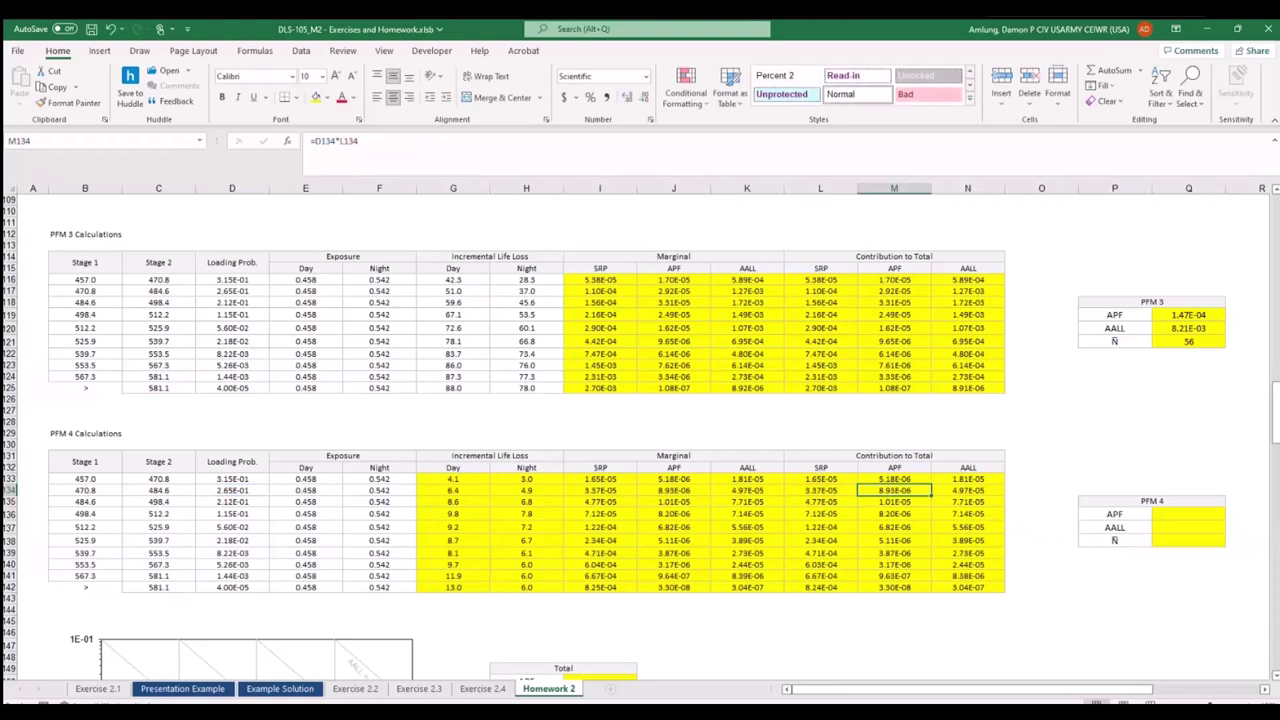
Recheck the cell references in the PFM 4 marginal APF formula in J134.
{"action": "key", "text": "alt+q"}
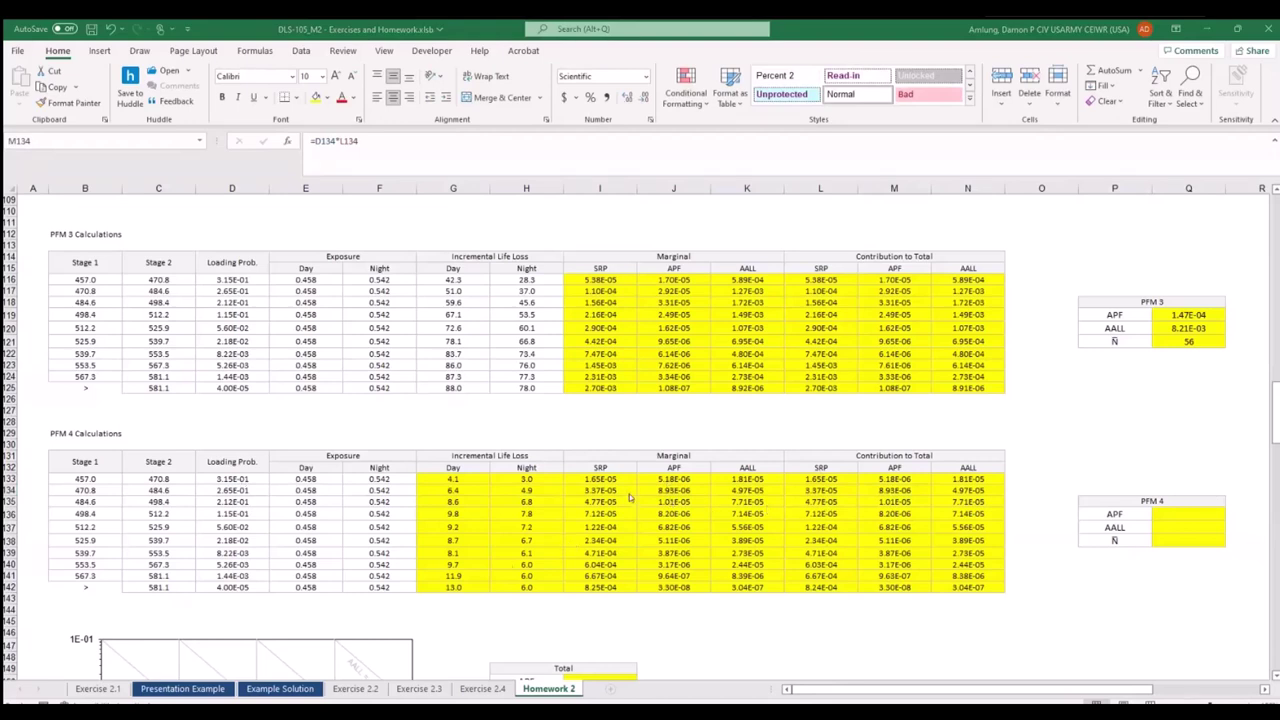
{"action": "left_click", "coordinate": [673, 490]}
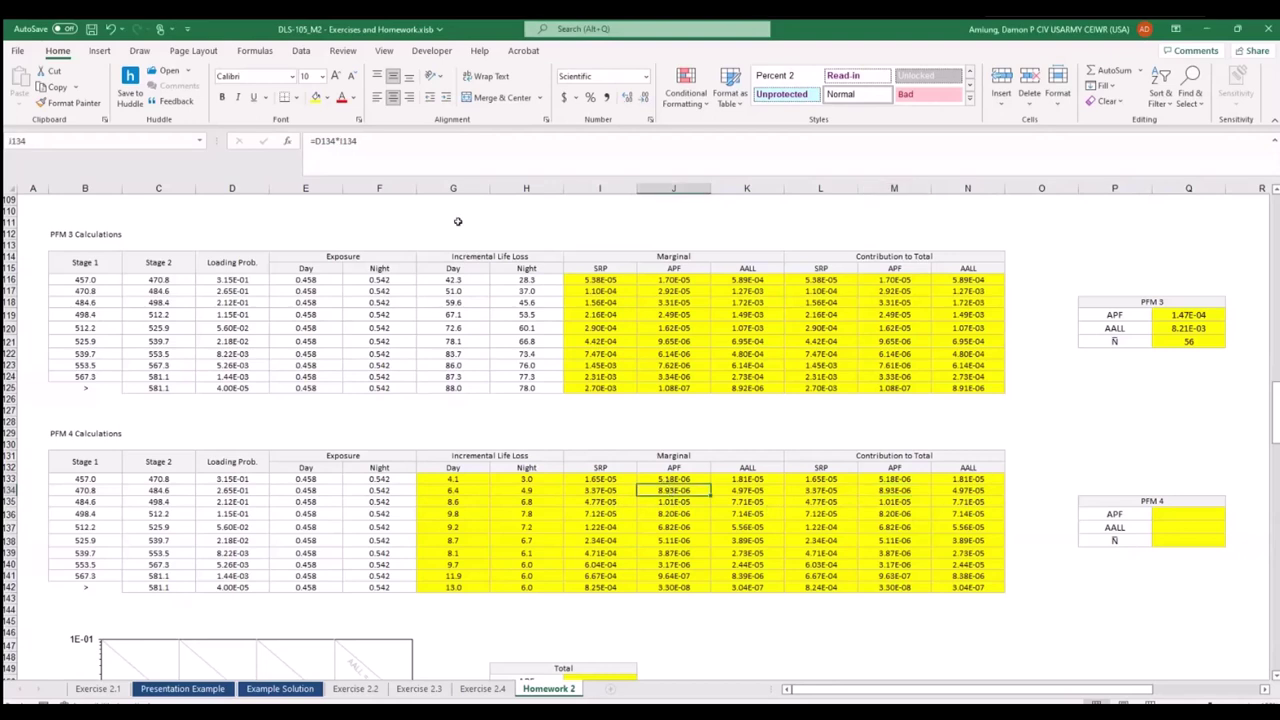
{"action": "left_click", "coordinate": [412, 145]}
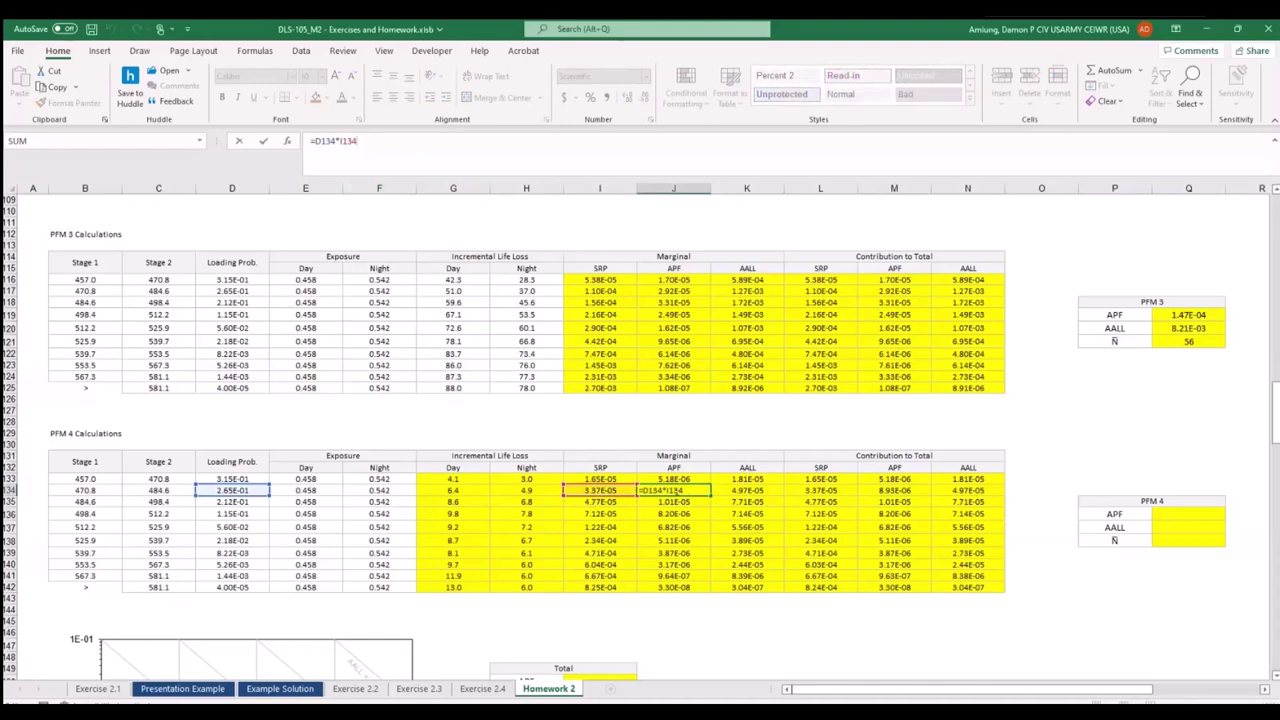
{"action": "key", "text": "ctrl+Return"}
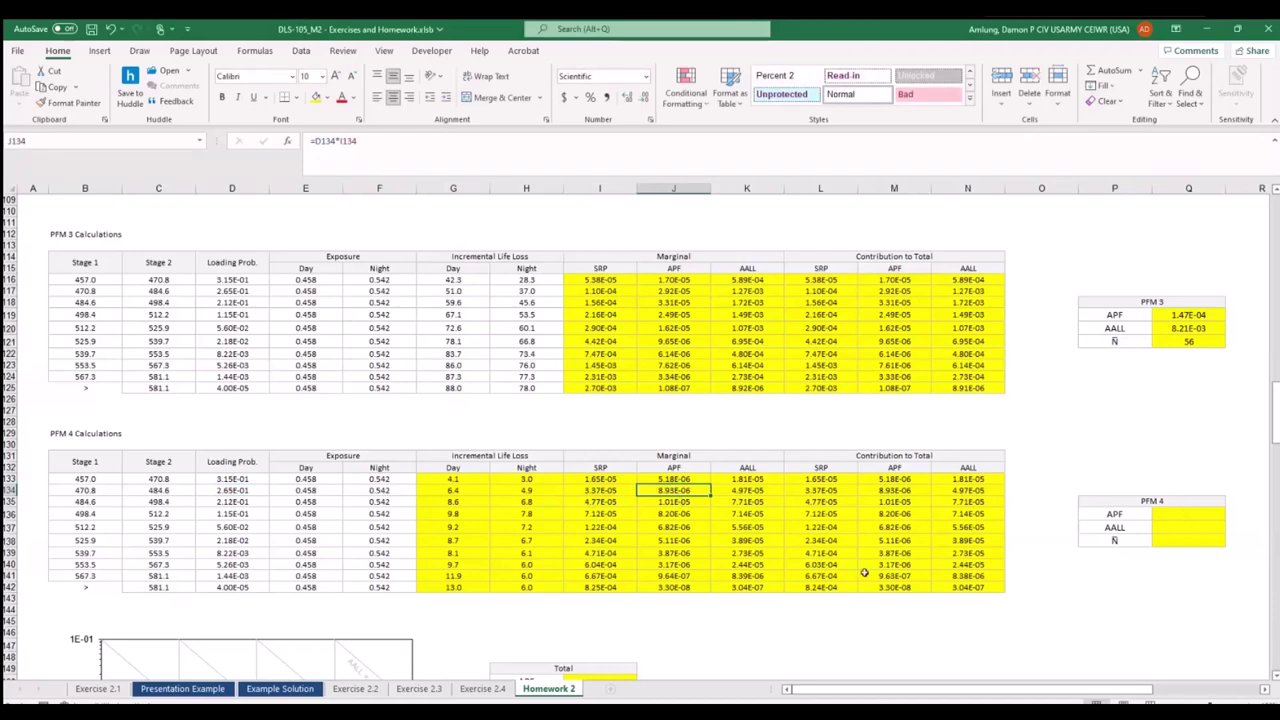
Calculate the PFM 4 summary APF in Q136 as the sum of the marginal APF values J133:J142.
{"action": "scroll", "coordinate": [650, 634], "scroll_direction": "down", "scroll_amount": 2}
{"action": "left_click", "coordinate": [1195, 448]}
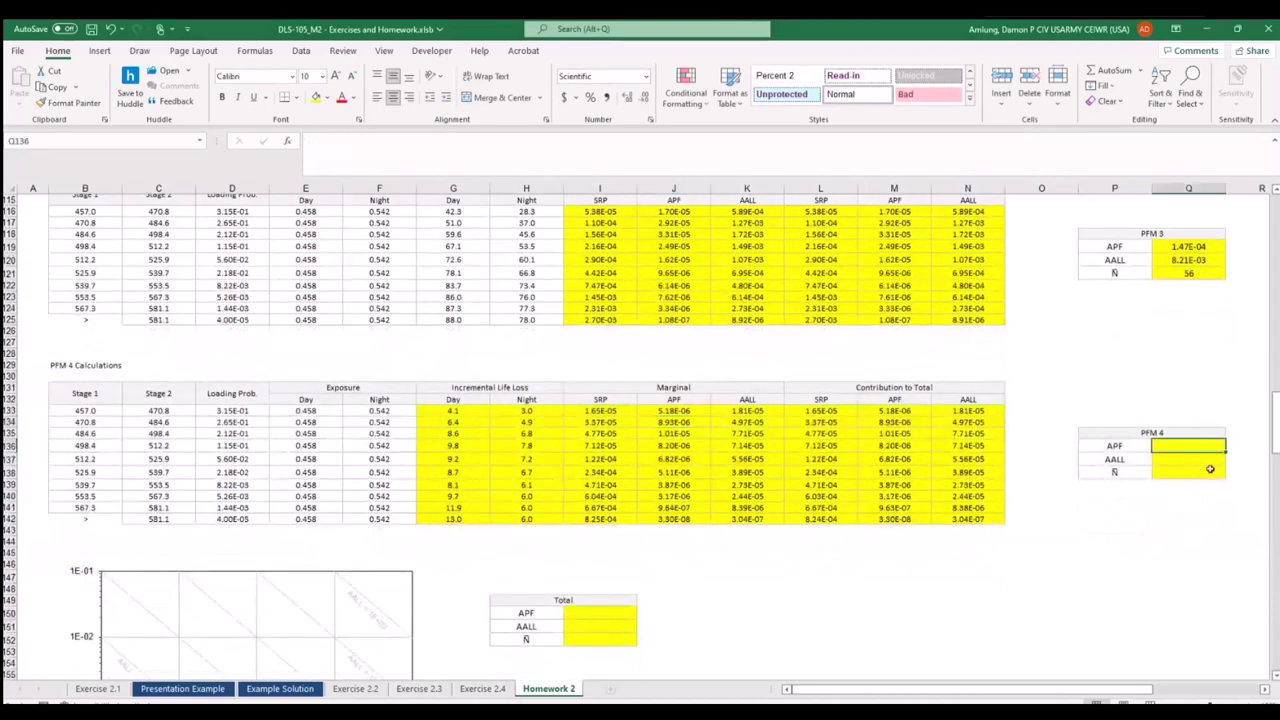
{"action": "type", "text": "=sum("}
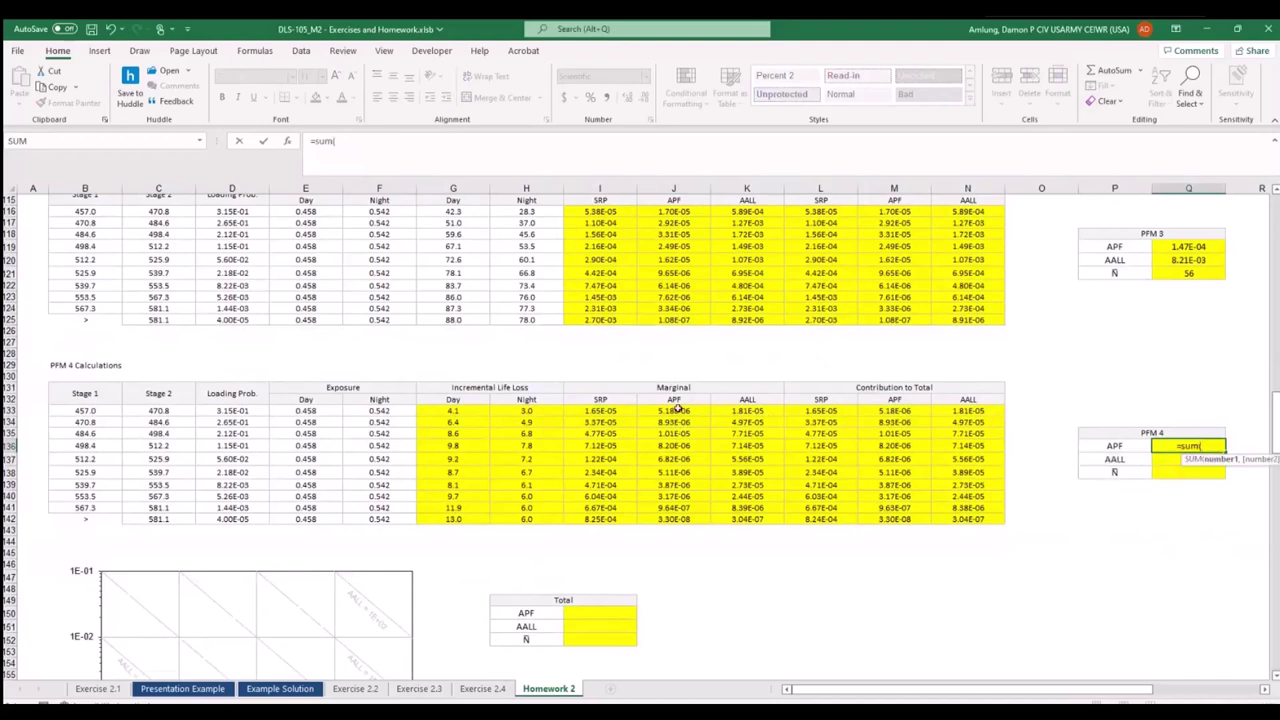
{"action": "left_click_drag", "start_coordinate": [678, 410], "coordinate": [678, 519]}
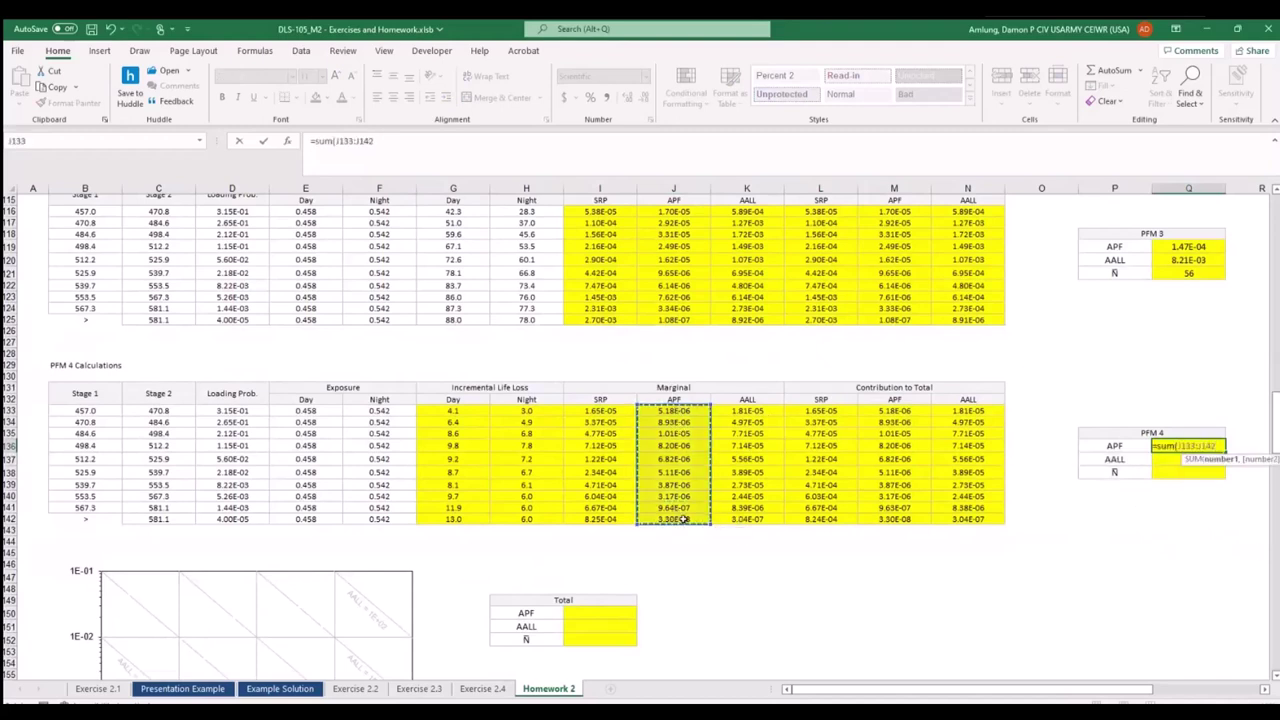
{"action": "type", "text": ")"}
{"action": "key", "text": "Return"}
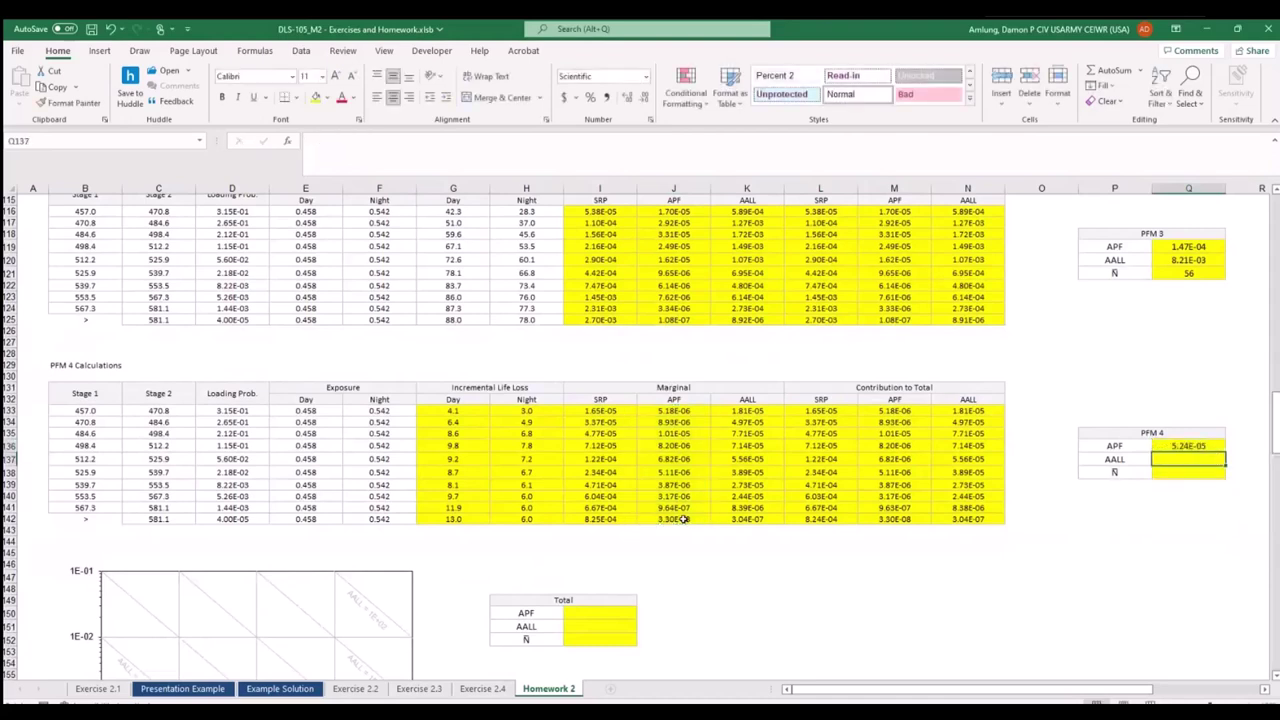
Calculate the PFM 4 summary AALL in Q137 as the sum of the marginal AALL values K133:K142.
{"action": "type", "text": "=sum("}
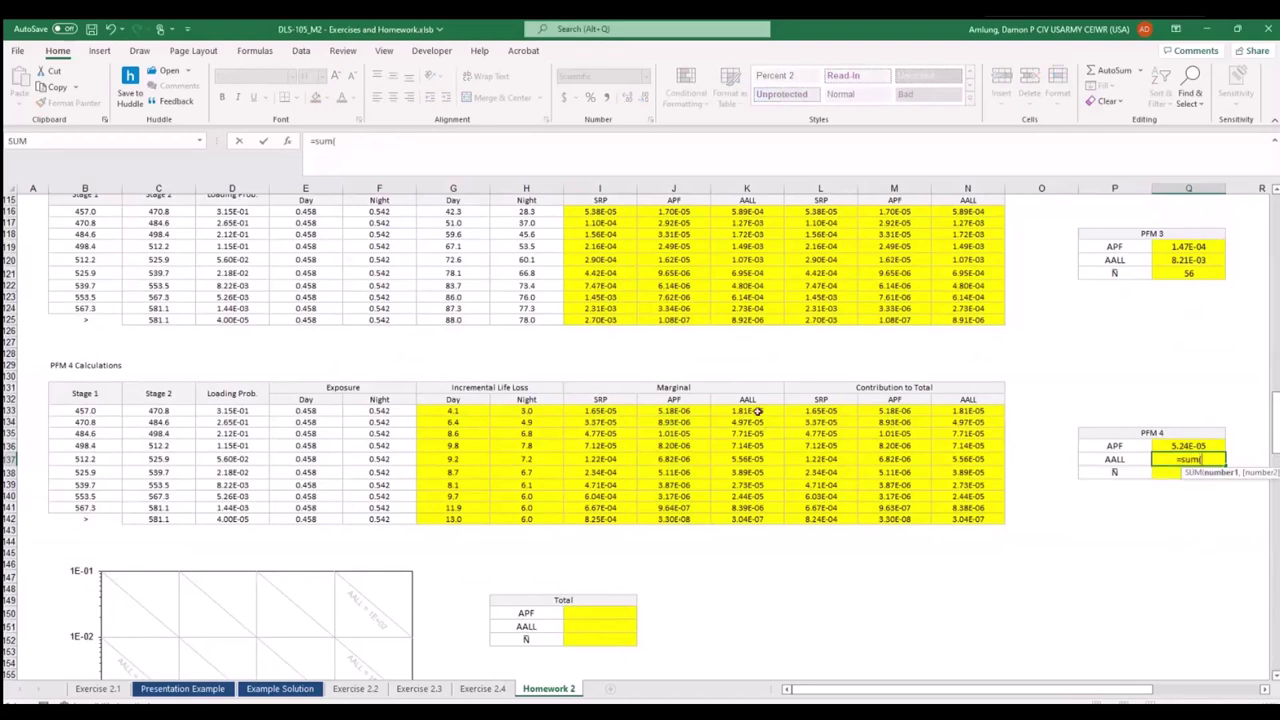
{"action": "left_click_drag", "start_coordinate": [757, 411], "coordinate": [746, 520]}
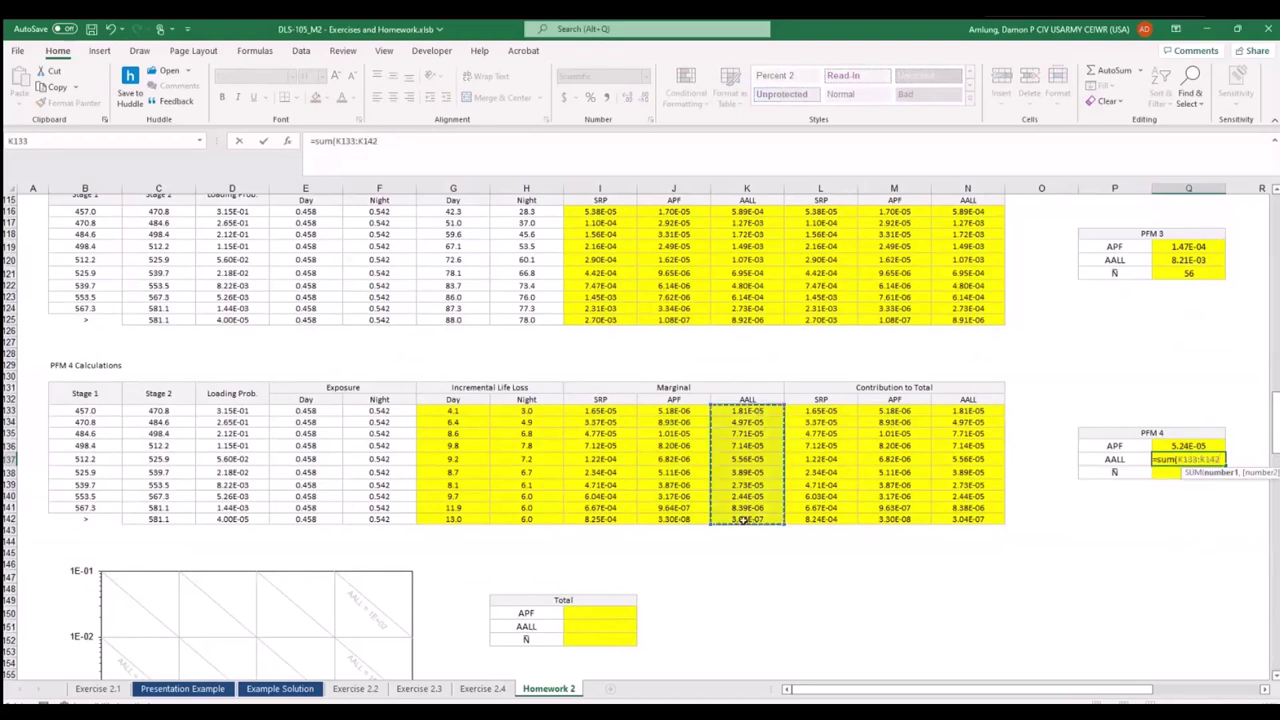
{"action": "key", "text": "Return"}
Calculate the PFM 4 Ñ value in Q138 by dividing AALL by APF with =Q137/Q136.
{"action": "type", "text": "="}
{"action": "key", "text": "Up"}
{"action": "type", "text": "/"}
{"action": "key", "text": "Up"}
{"action": "key", "text": "Up"}
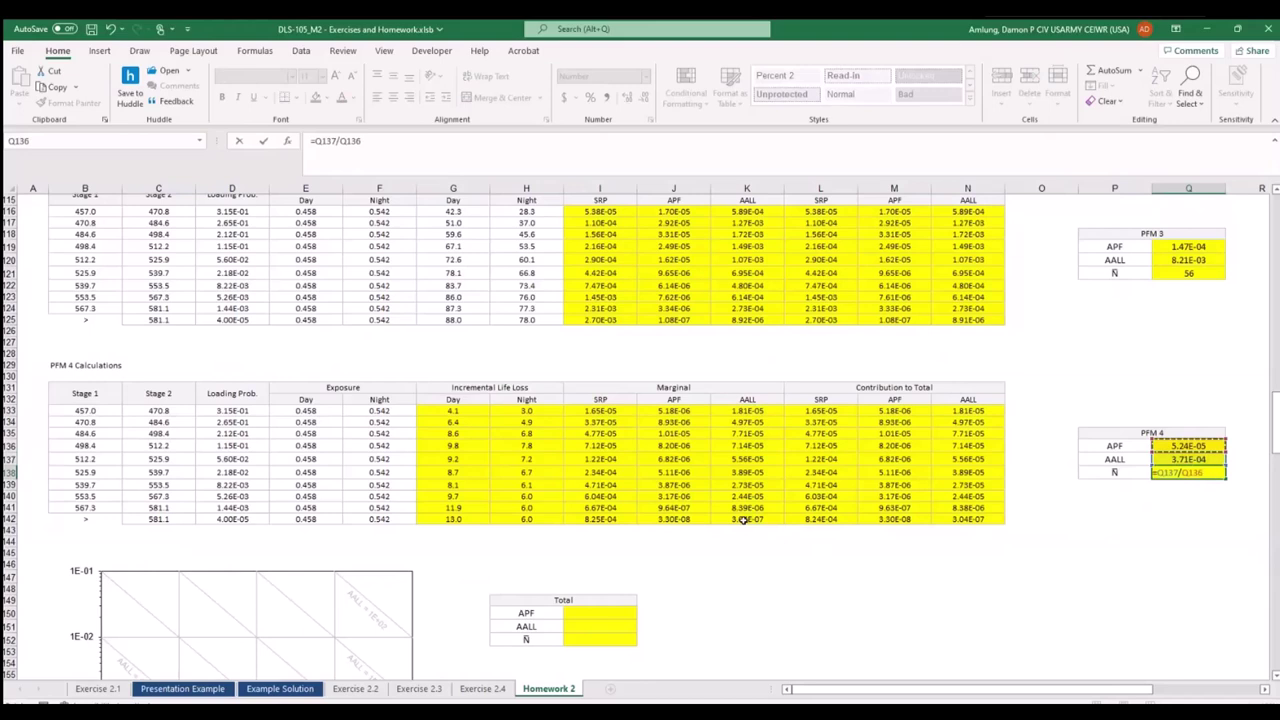
{"action": "key", "text": "Return"}
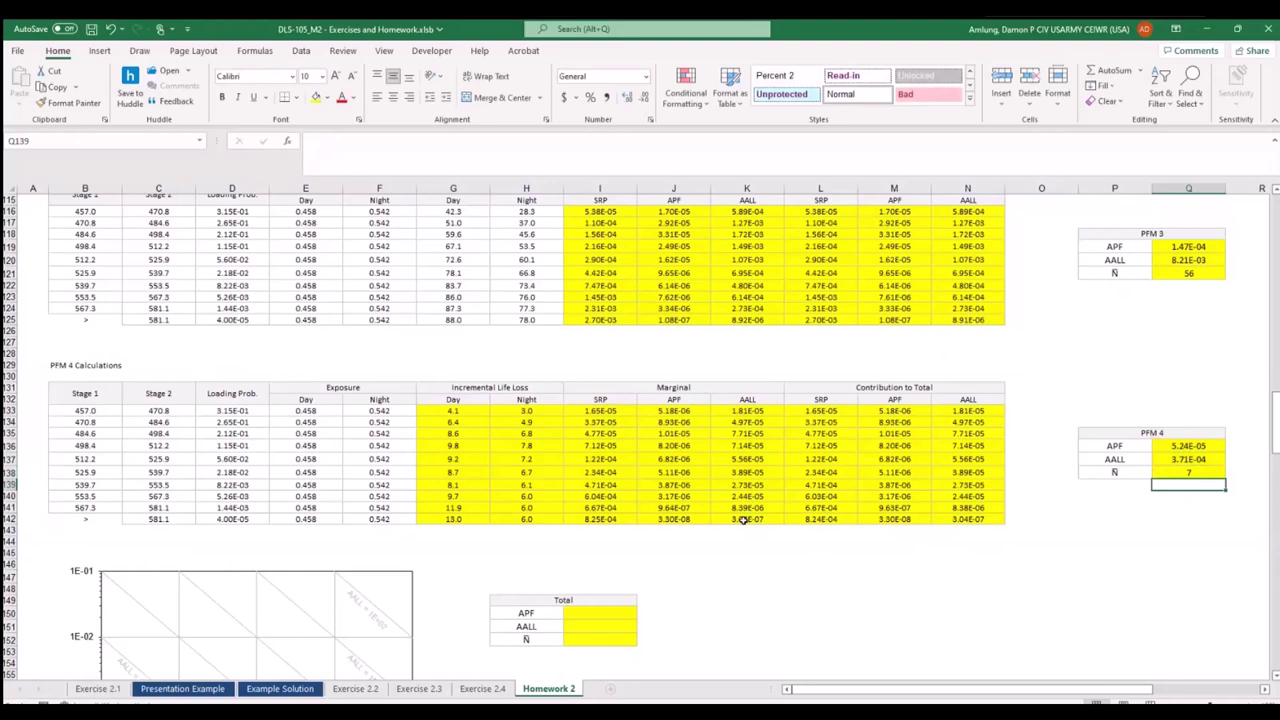
Begin the Total table's APF formula in I150 as a SUM of the PFM 1 contribution-to-total APF range M82:M91.
{"action": "left_click", "coordinate": [866, 563]}
{"action": "scroll", "coordinate": [860, 570], "scroll_direction": "down", "scroll_amount": 9}
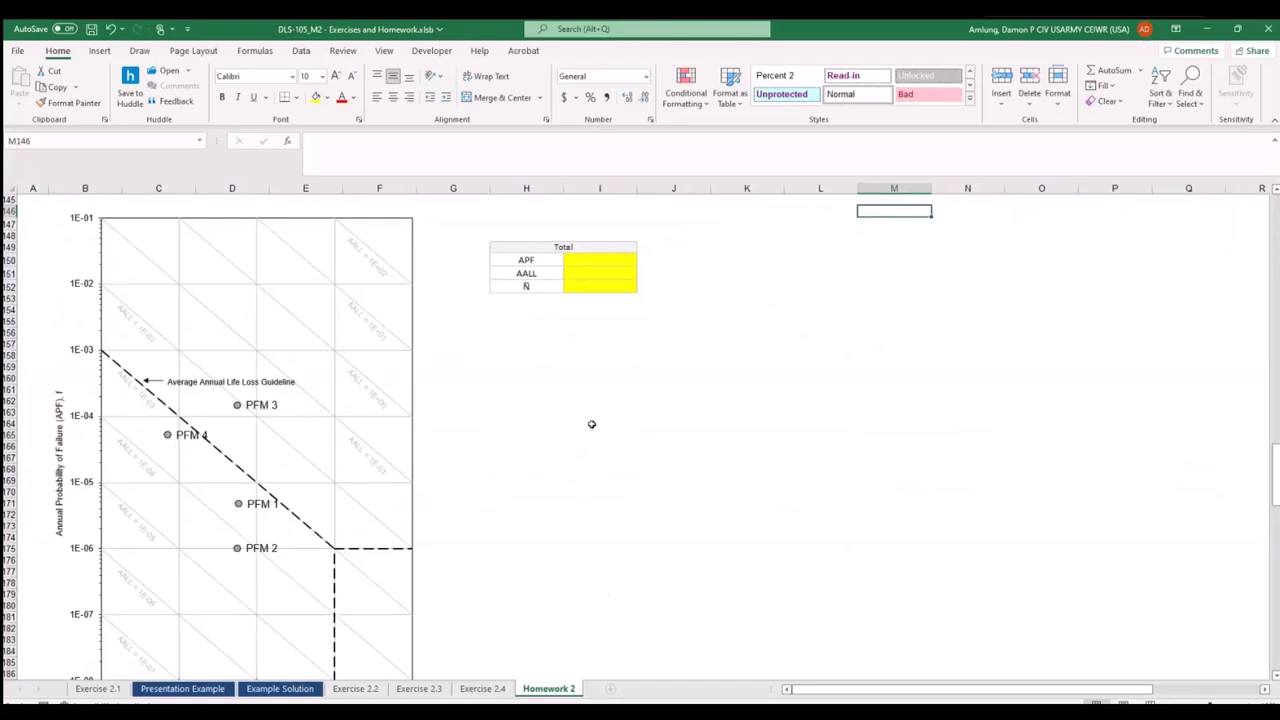
{"action": "left_click", "coordinate": [597, 263]}
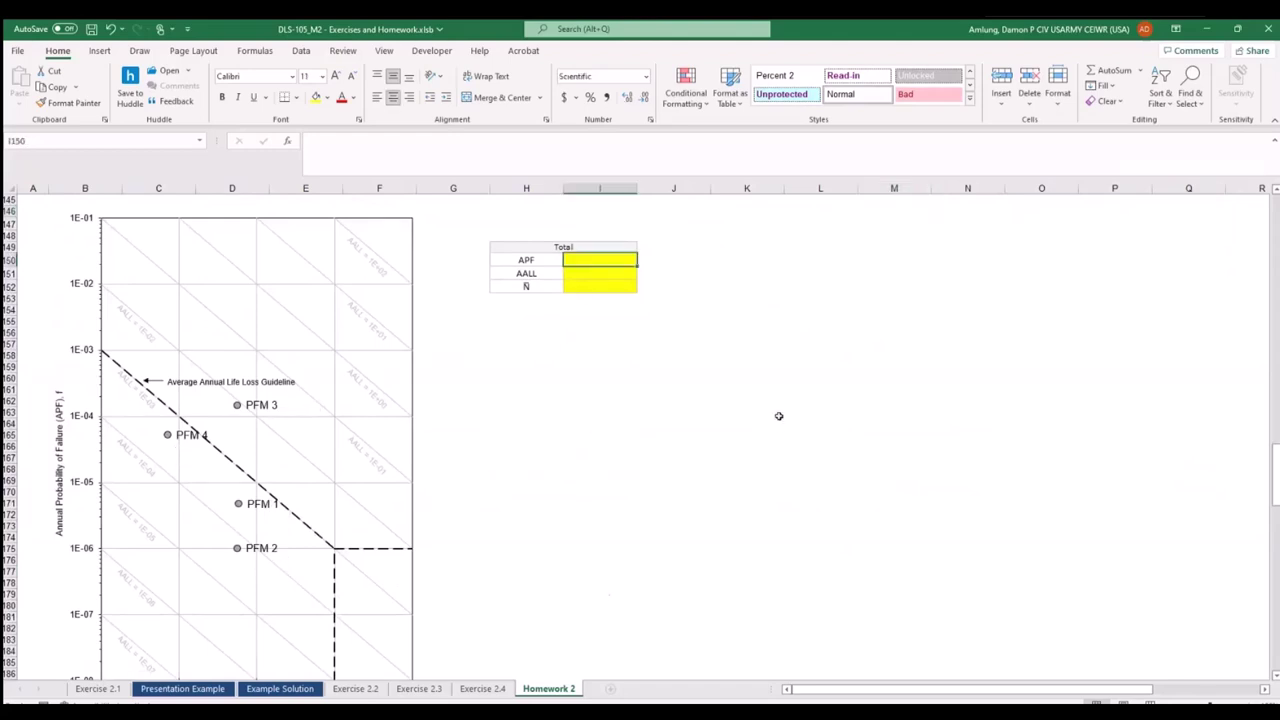
{"action": "scroll", "coordinate": [787, 467], "scroll_direction": "up", "scroll_amount": 4}
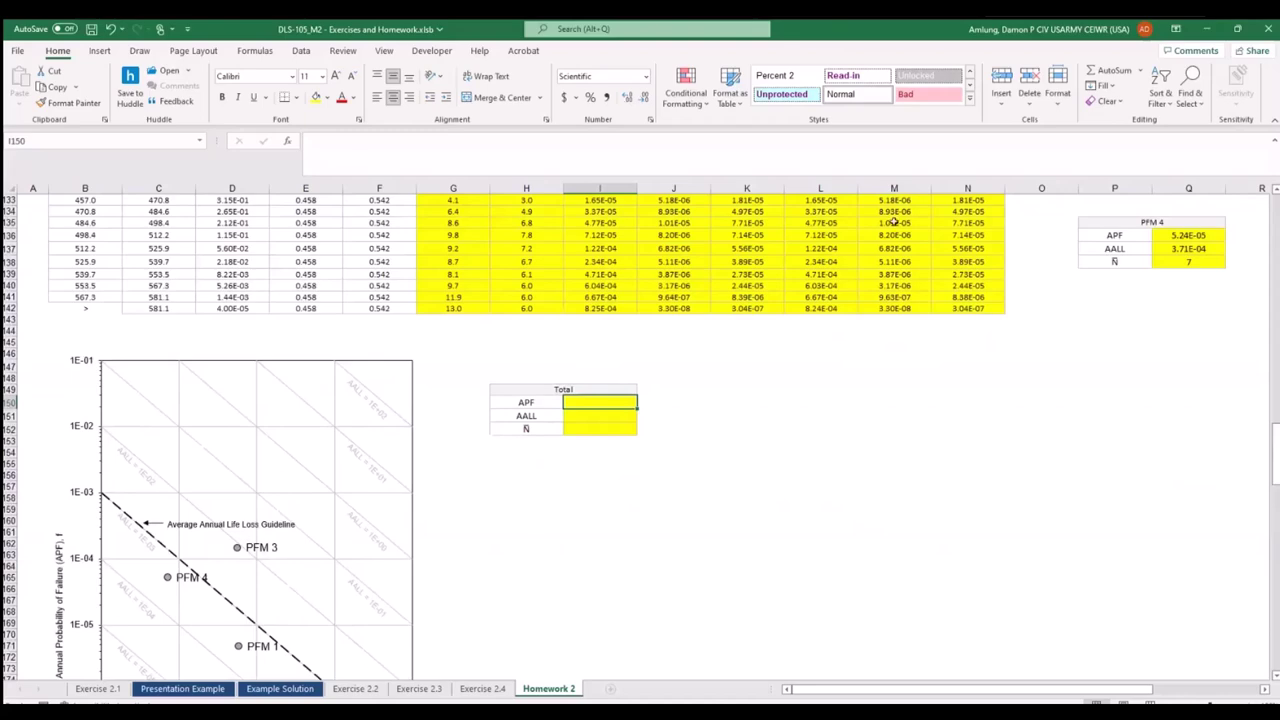
{"action": "scroll", "coordinate": [958, 304], "scroll_direction": "up", "scroll_amount": 6}
{"action": "scroll", "coordinate": [956, 309], "scroll_direction": "down", "scroll_amount": 2}
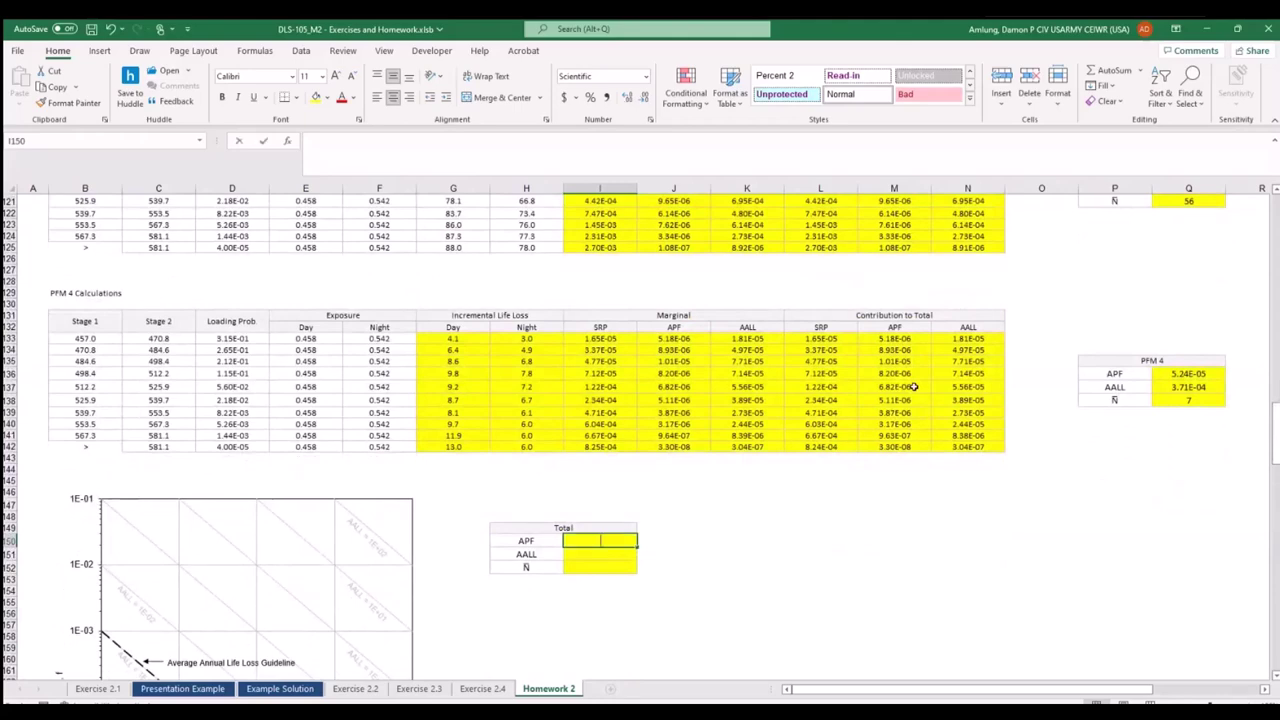
{"action": "type", "text": "=sum("}
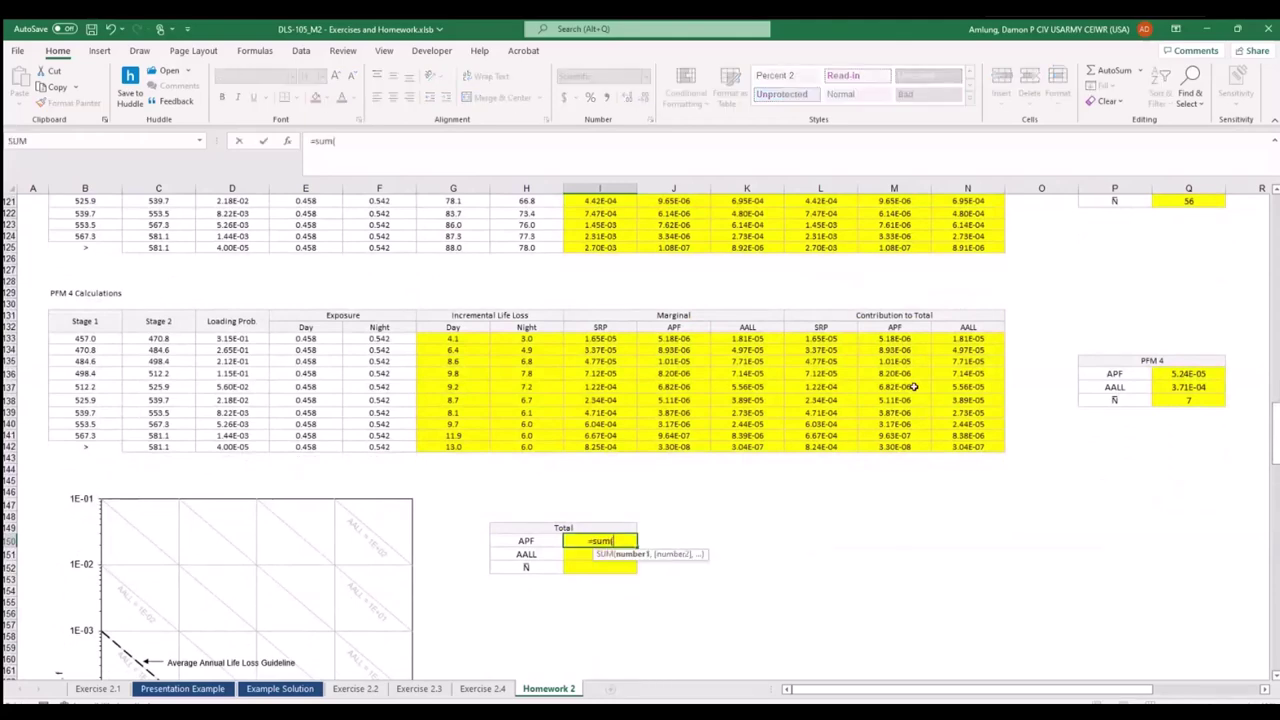
{"action": "scroll", "coordinate": [913, 387], "scroll_direction": "up", "scroll_amount": 15}
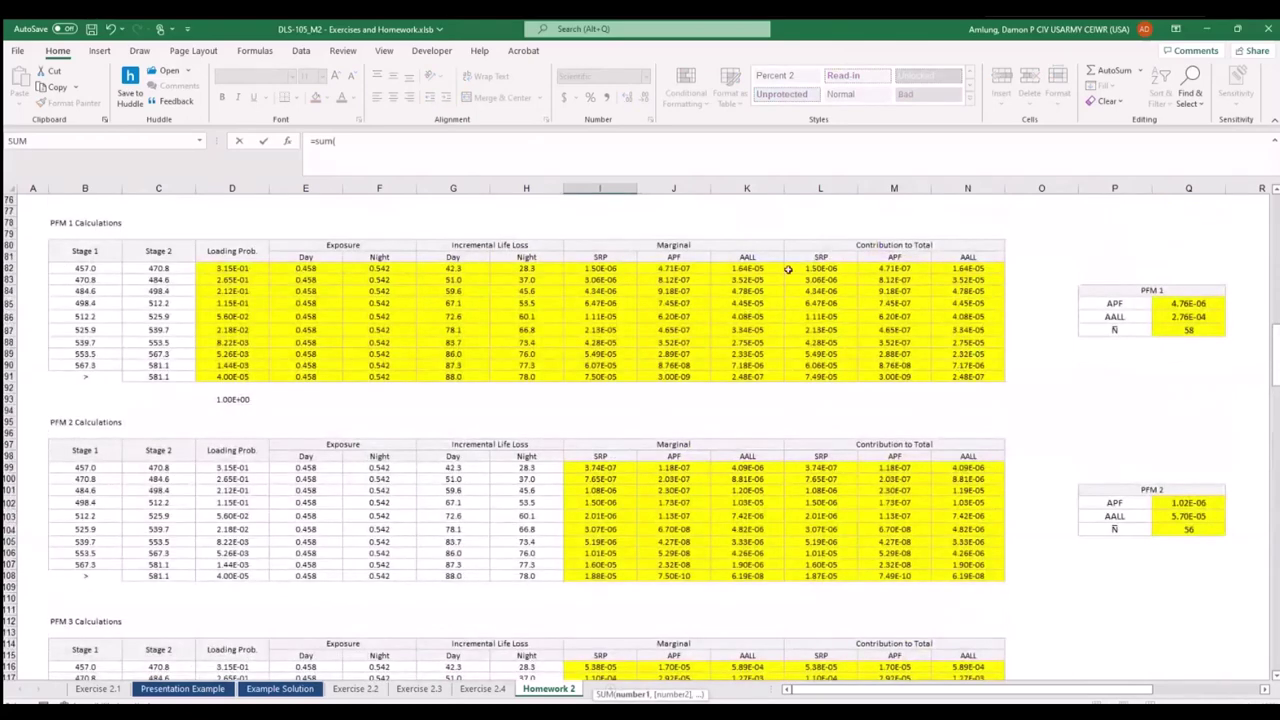
{"action": "left_click_drag", "start_coordinate": [896, 268], "coordinate": [905, 377]}
{"action": "type", "text": ","}
Complete the Total APF sum with the PFM 2, 3 and 4 contribution-to-total ranges M99:M108, M116:M125 and M133:M142.
{"action": "scroll", "coordinate": [905, 380], "scroll_direction": "down", "scroll_amount": 1}
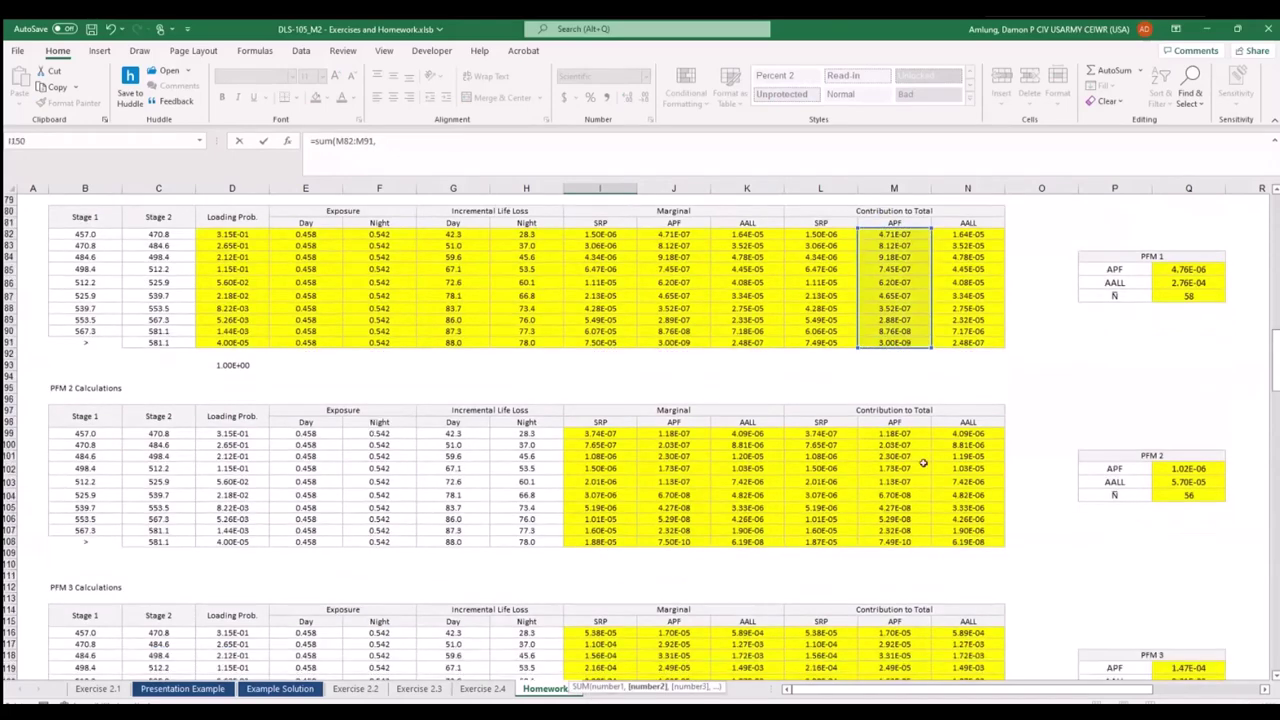
{"action": "left_click_drag", "start_coordinate": [910, 435], "coordinate": [913, 543]}
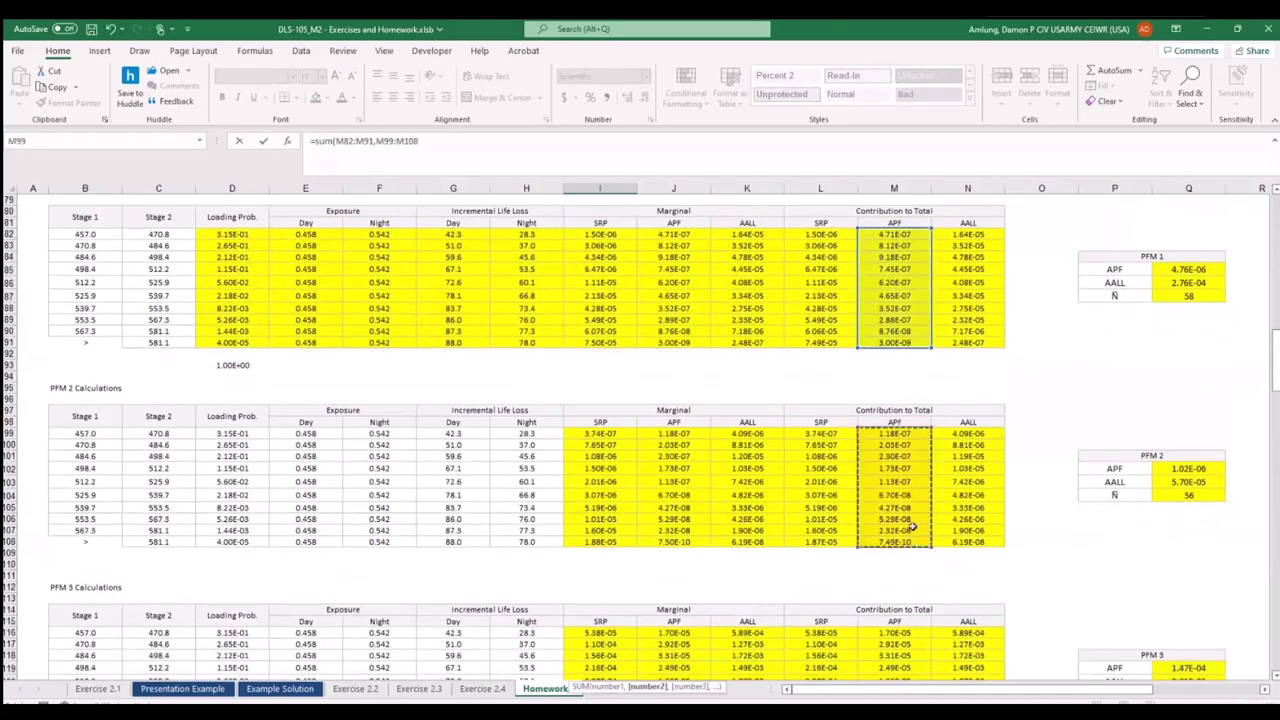
{"action": "type", "text": ","}
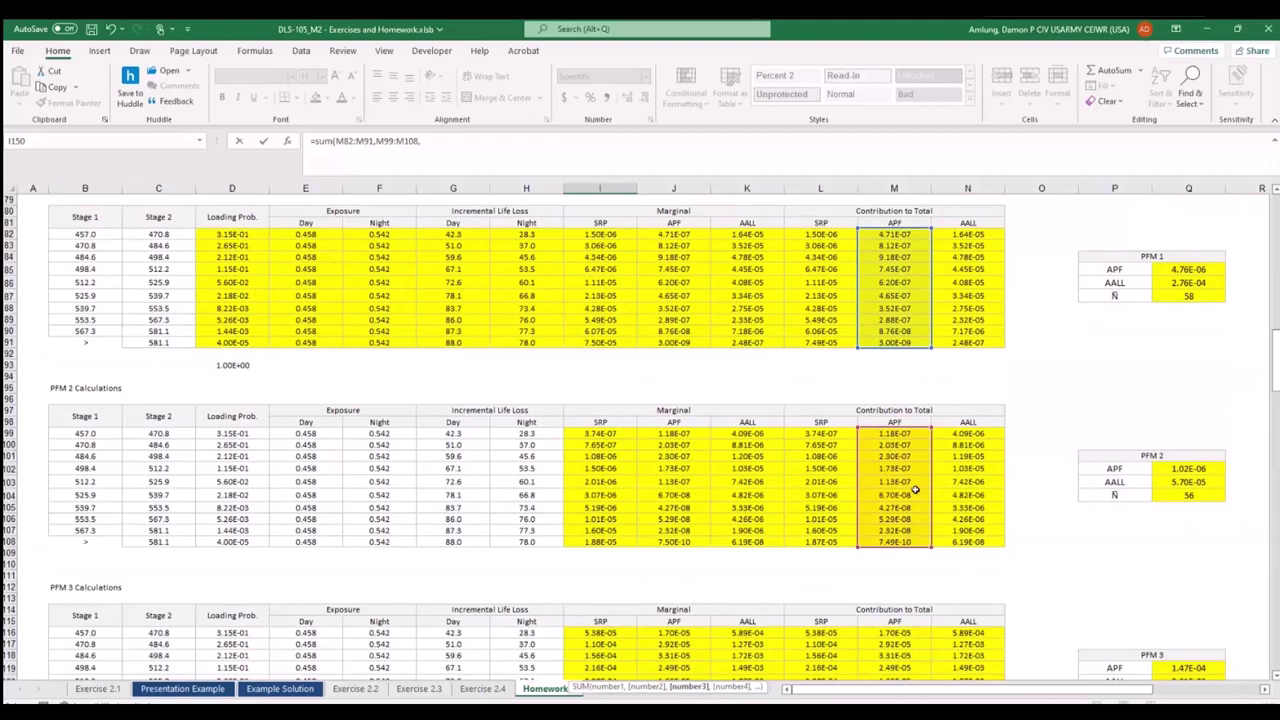
{"action": "scroll", "coordinate": [913, 490], "scroll_direction": "down", "scroll_amount": 4}
{"action": "left_click_drag", "start_coordinate": [912, 490], "coordinate": [909, 539]}
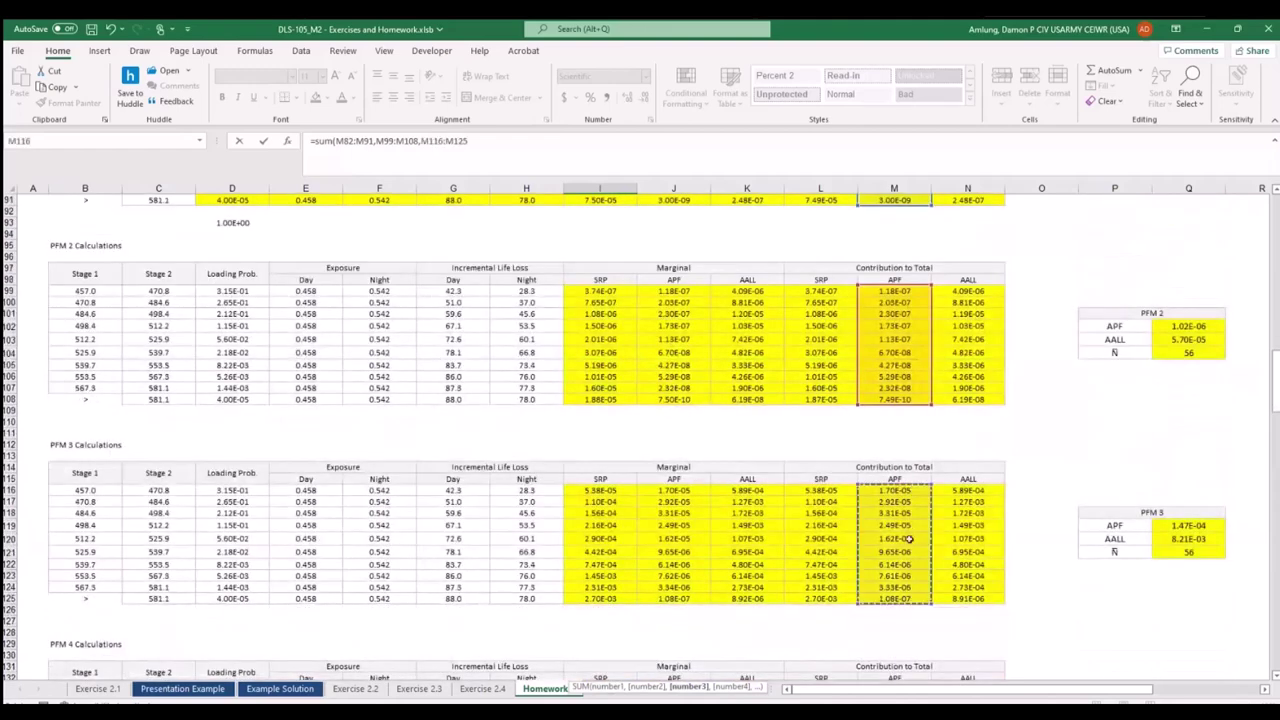
{"action": "type", "text": ","}
{"action": "scroll", "coordinate": [905, 500], "scroll_direction": "down", "scroll_amount": 6}
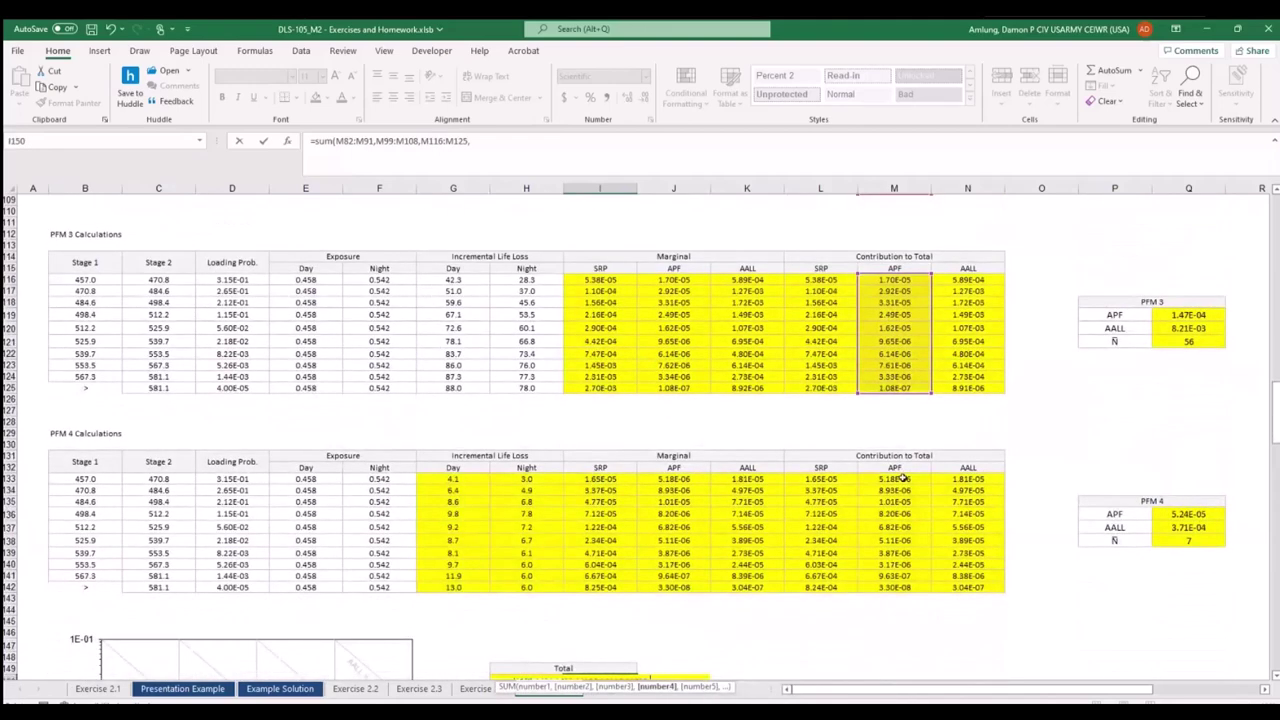
{"action": "left_click_drag", "start_coordinate": [903, 479], "coordinate": [897, 587]}
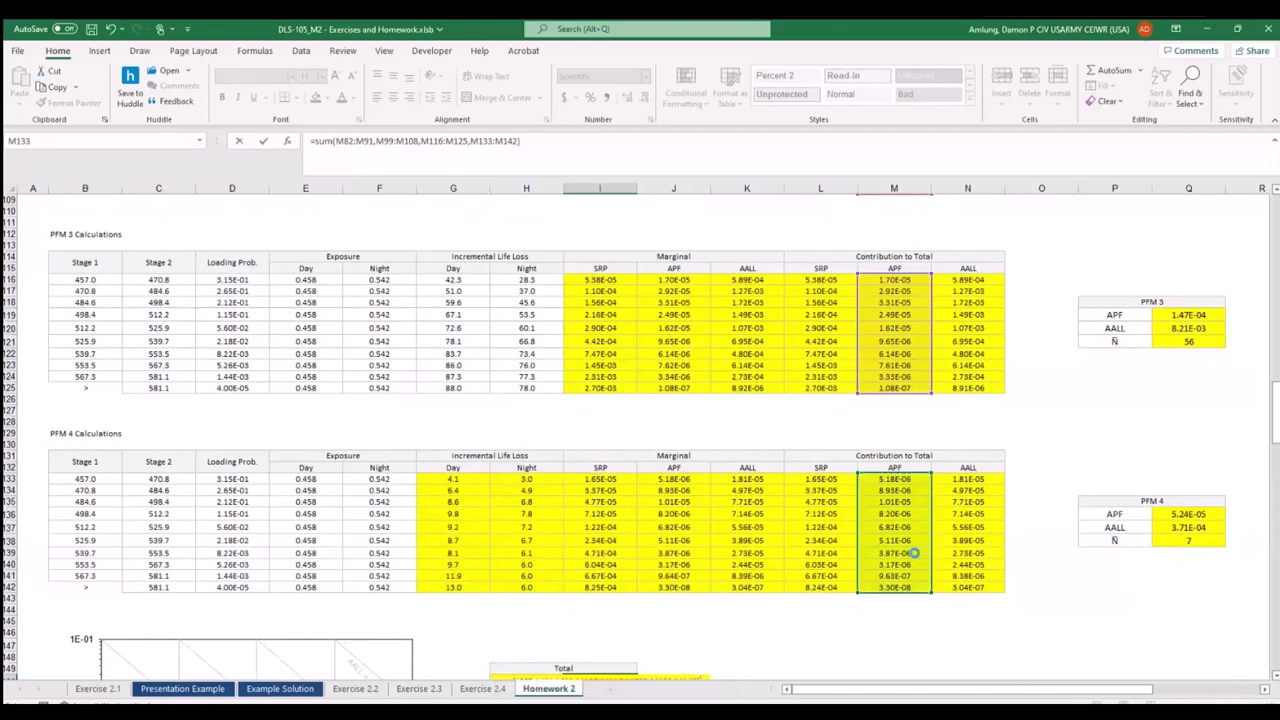
{"action": "key", "text": "Return"}
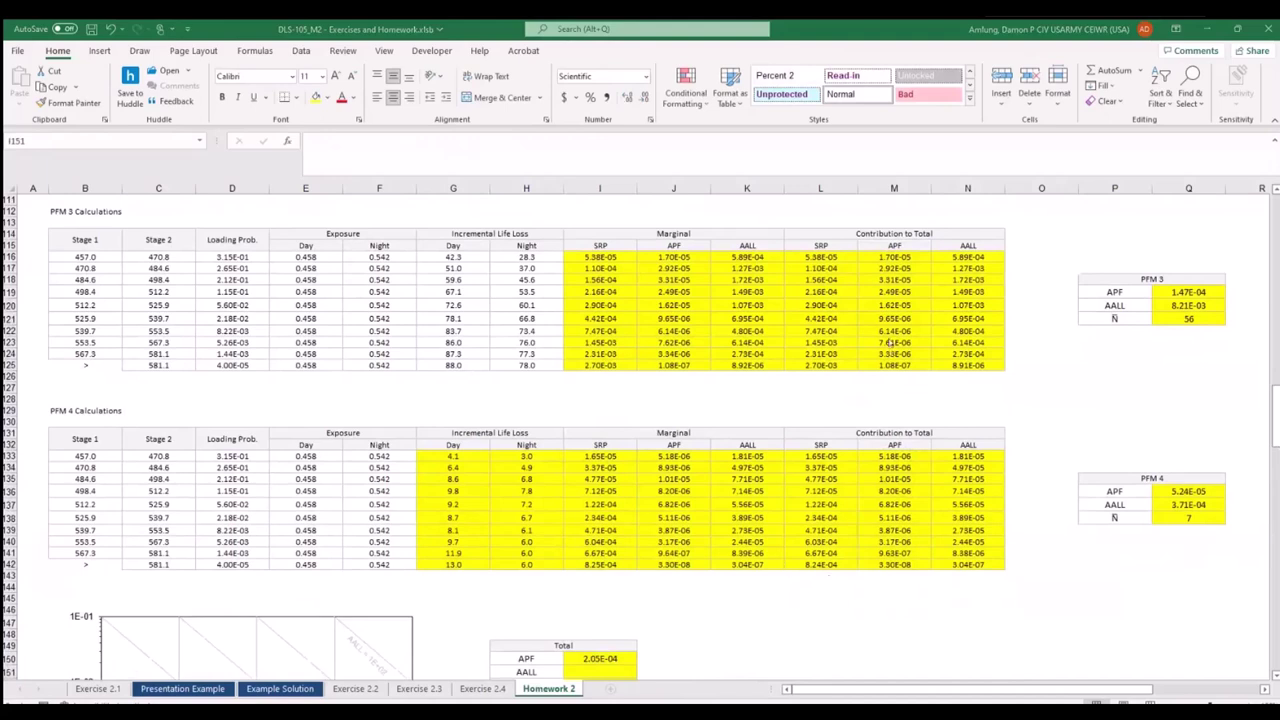
Begin the Total table's AALL formula in I151 as a SUM of the PFM 1 contribution-to-total AALL range N82:N91.
{"action": "left_click", "coordinate": [612, 670]}
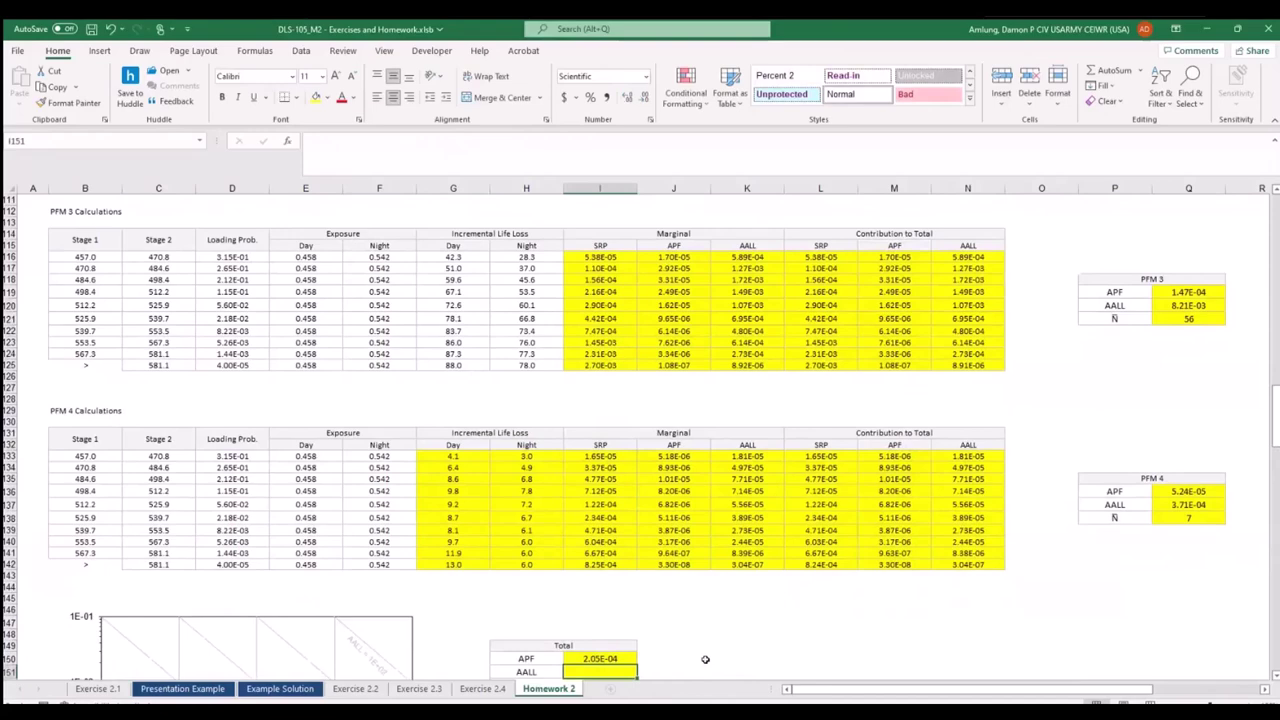
{"action": "type", "text": "=sum"}
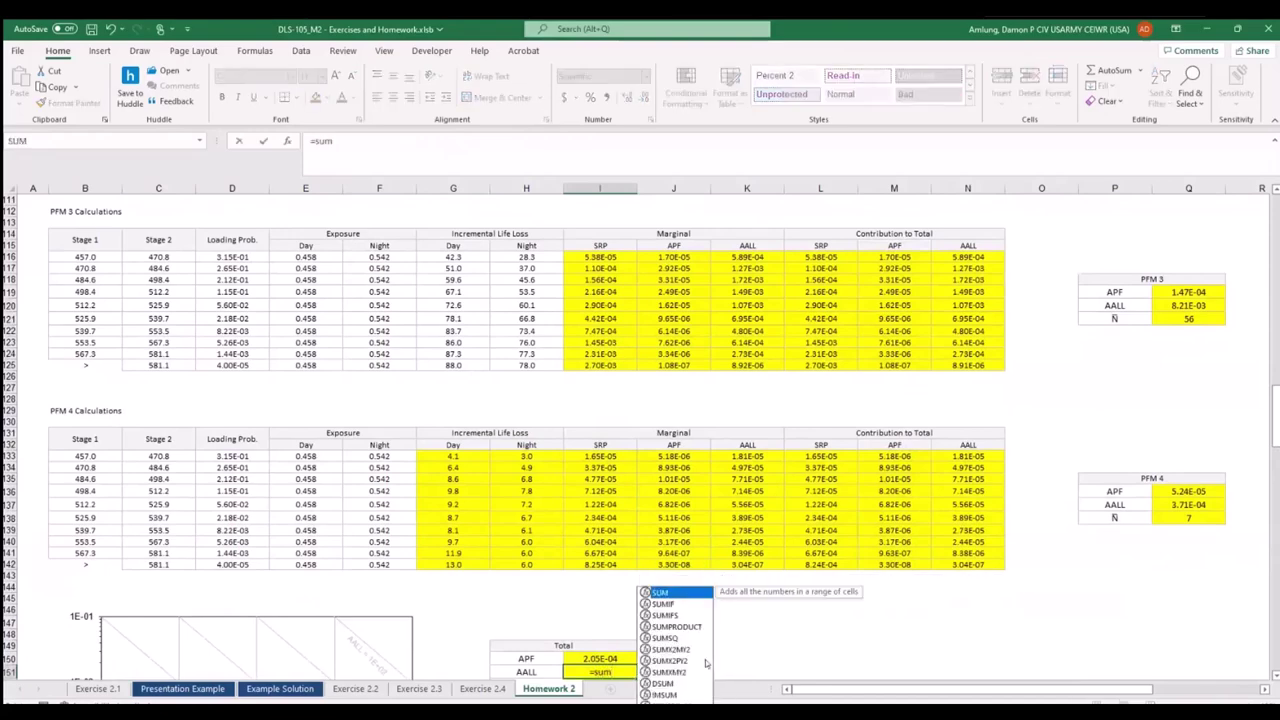
{"action": "type", "text": "("}
{"action": "scroll", "coordinate": [921, 382], "scroll_direction": "up", "scroll_amount": 15}
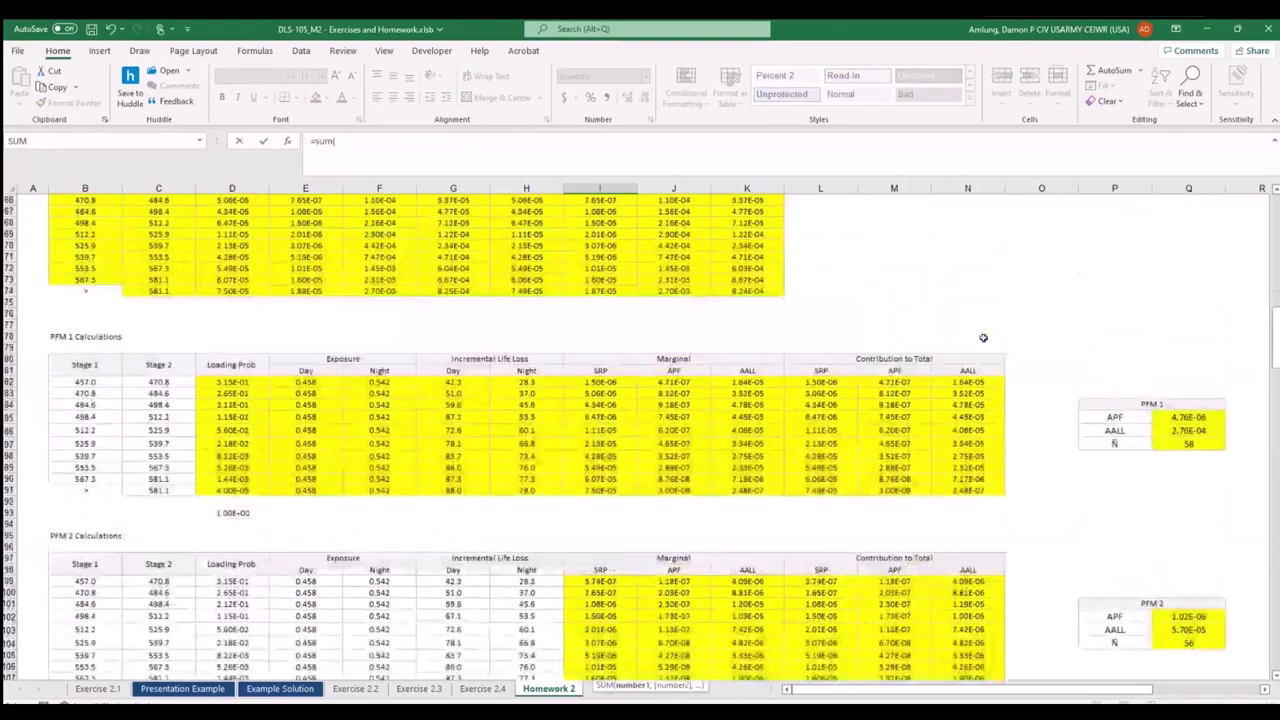
{"action": "scroll", "coordinate": [983, 338], "scroll_direction": "up", "scroll_amount": 1}
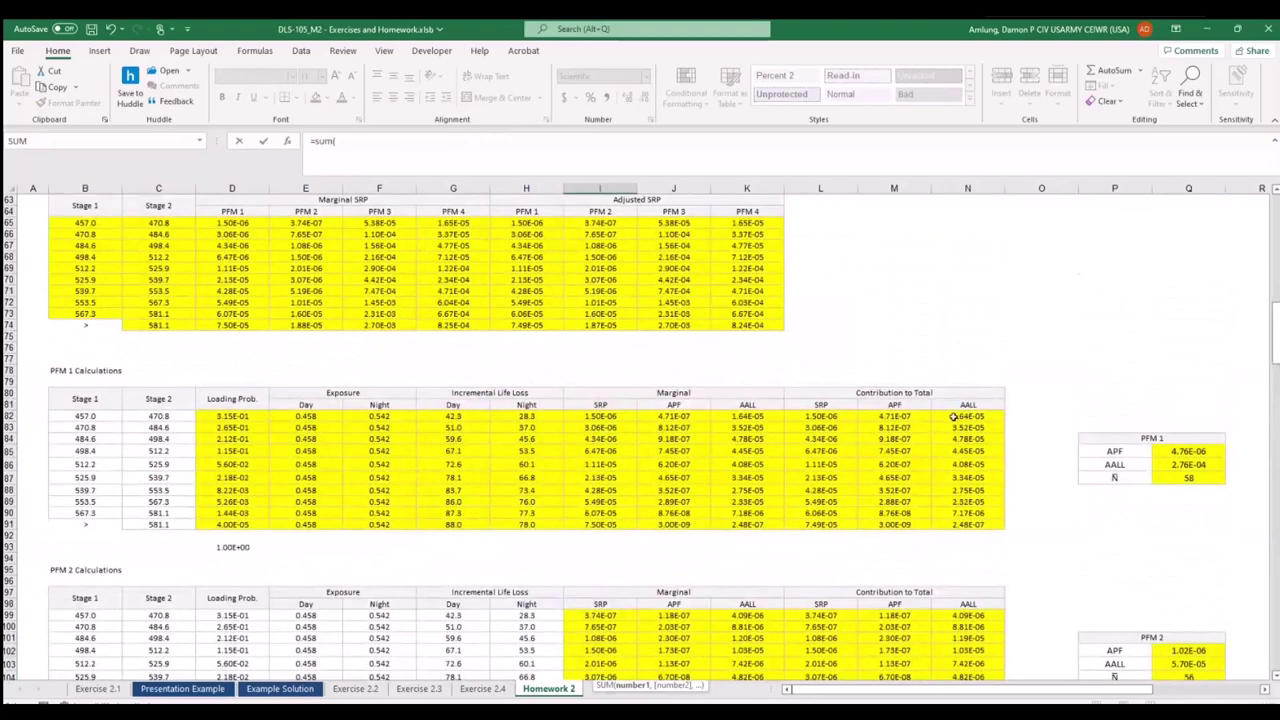
{"action": "left_click_drag", "start_coordinate": [953, 416], "coordinate": [968, 524]}
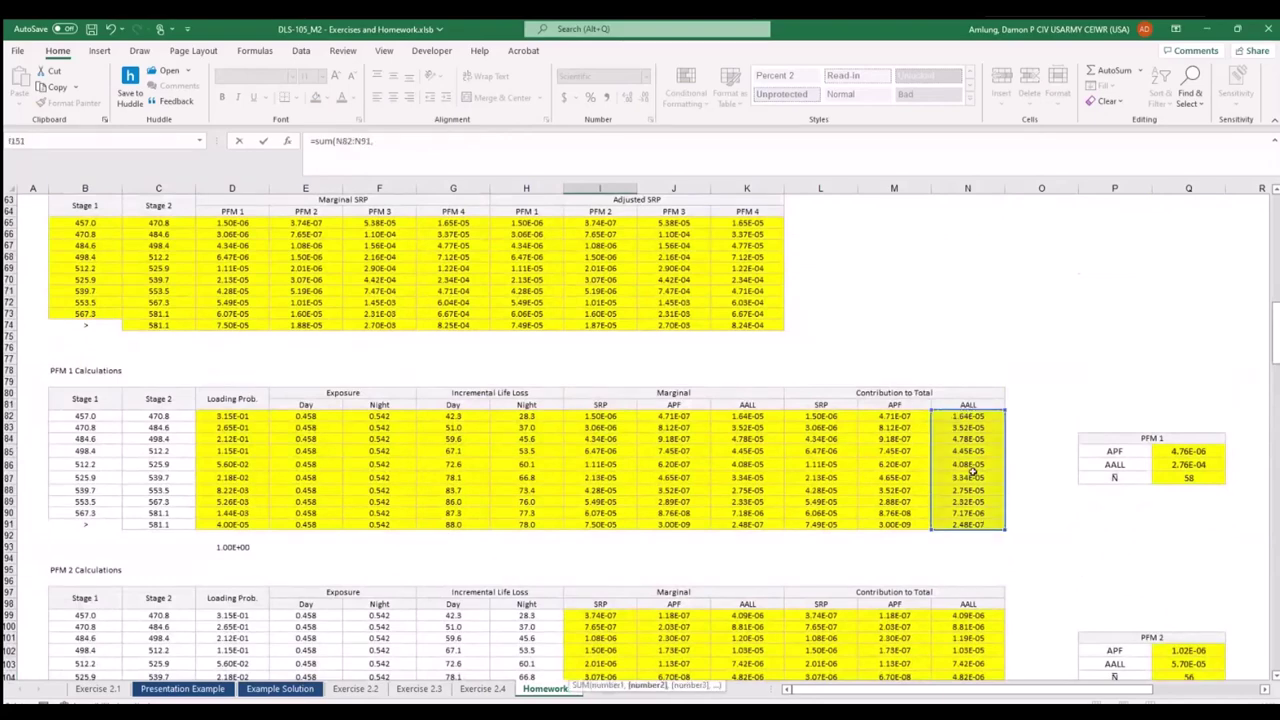
Complete the Total AALL sum with the PFM 2, 3 and 4 contribution-to-total ranges N99:N108, N116:N125 and N133:N142.
{"action": "scroll", "coordinate": [972, 472], "scroll_direction": "down", "scroll_amount": 8}
{"action": "left_click_drag", "start_coordinate": [968, 458], "coordinate": [968, 448]}
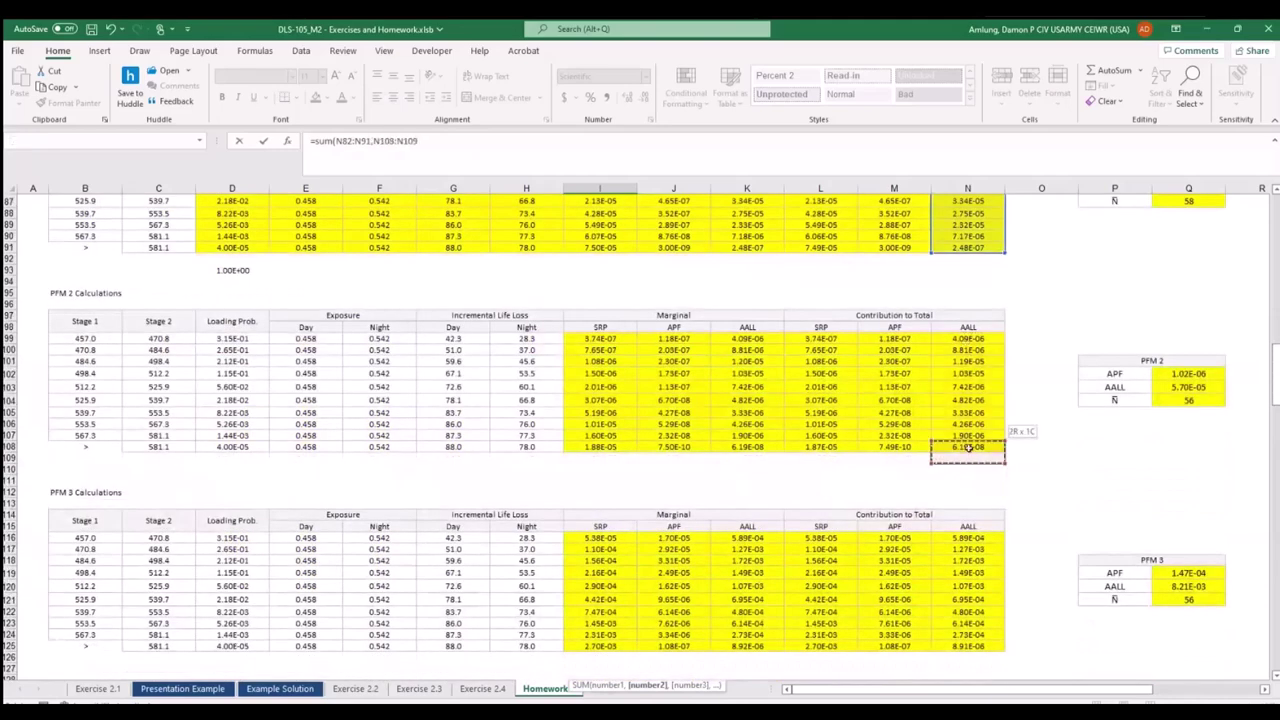
{"action": "left_click_drag", "start_coordinate": [968, 338], "coordinate": [968, 447]}
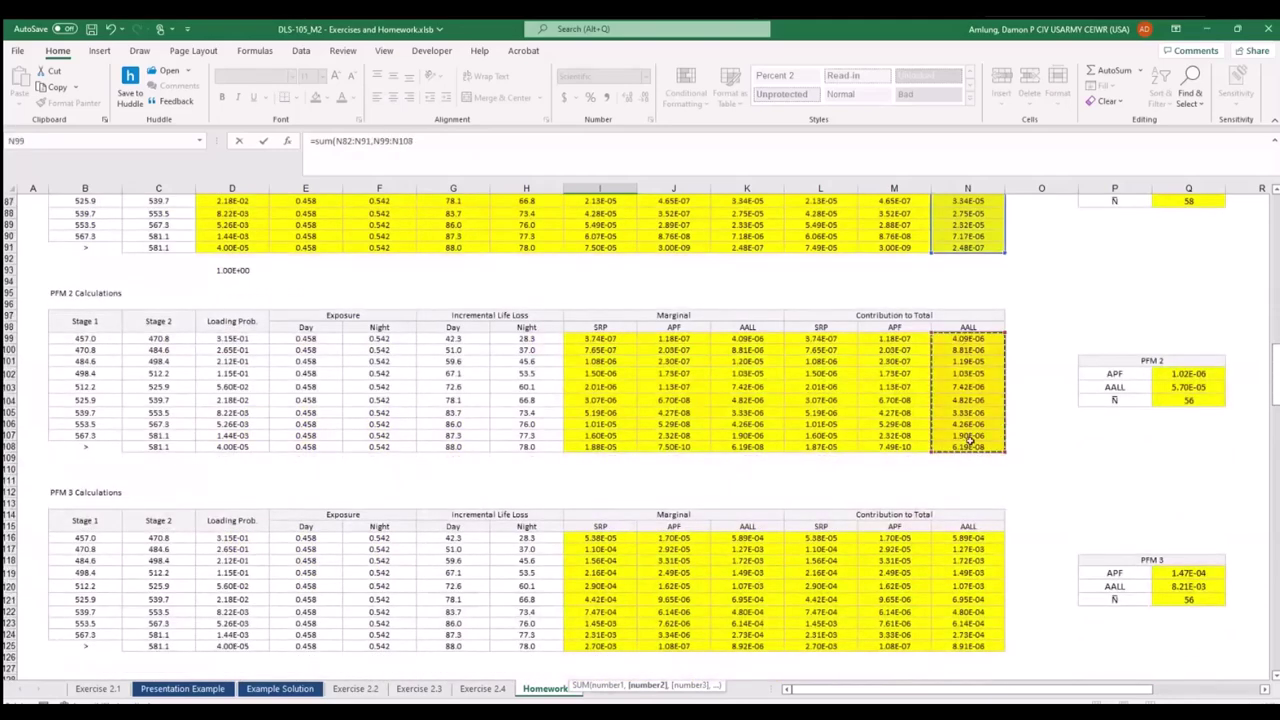
{"action": "type", "text": ","}
{"action": "scroll", "coordinate": [970, 440], "scroll_direction": "down", "scroll_amount": 4}
{"action": "left_click_drag", "start_coordinate": [973, 397], "coordinate": [973, 509]}
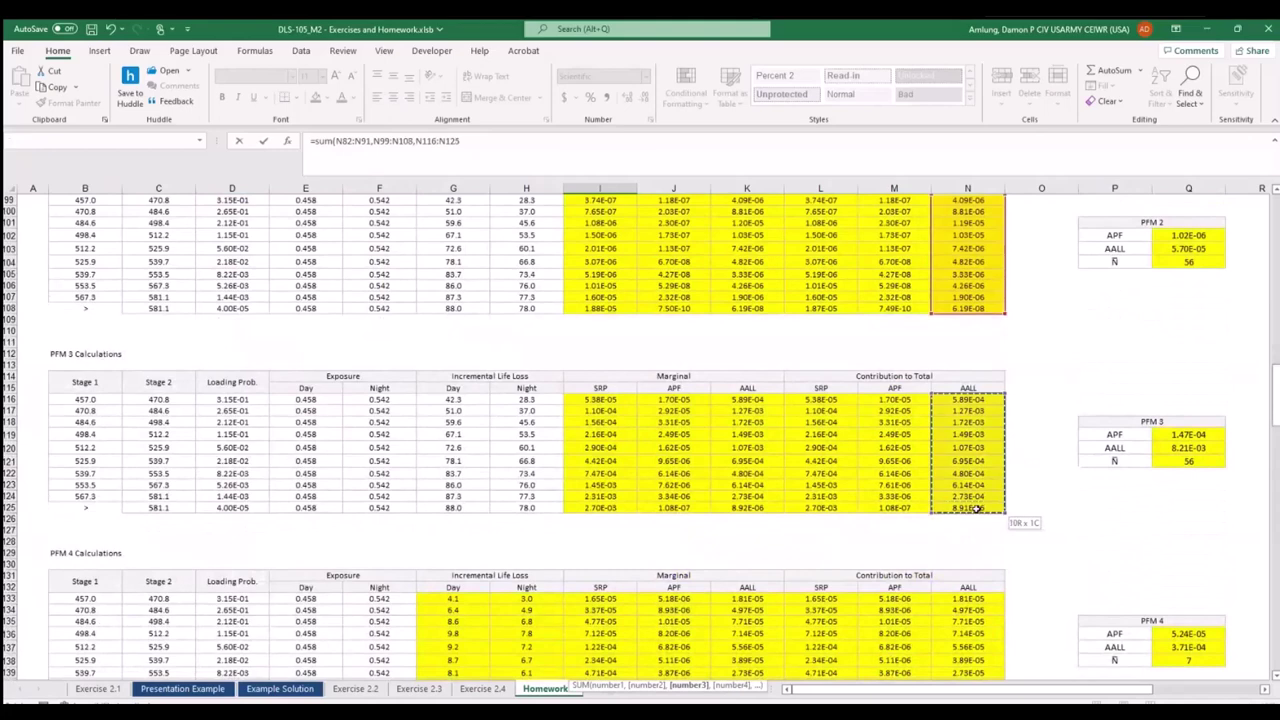
{"action": "type", "text": ","}
{"action": "scroll", "coordinate": [975, 509], "scroll_direction": "down", "scroll_amount": 6}
{"action": "left_click_drag", "start_coordinate": [970, 352], "coordinate": [982, 476]}
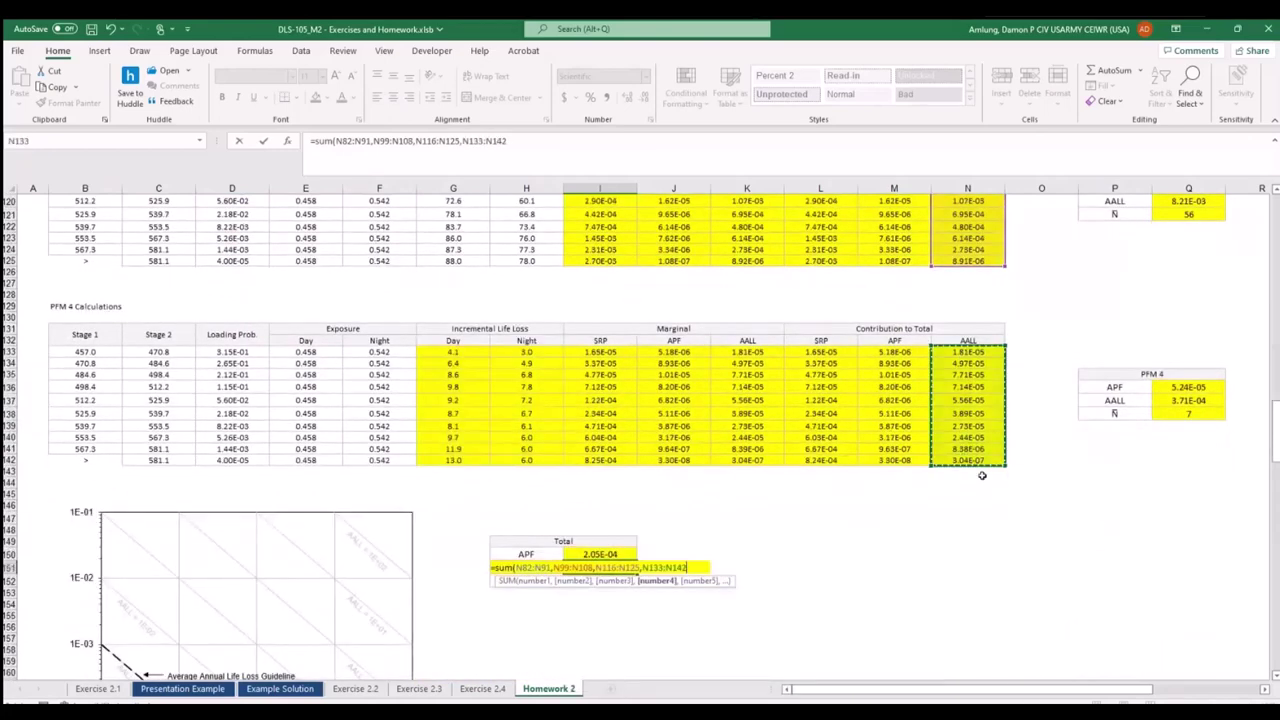
{"action": "key", "text": "Return"}
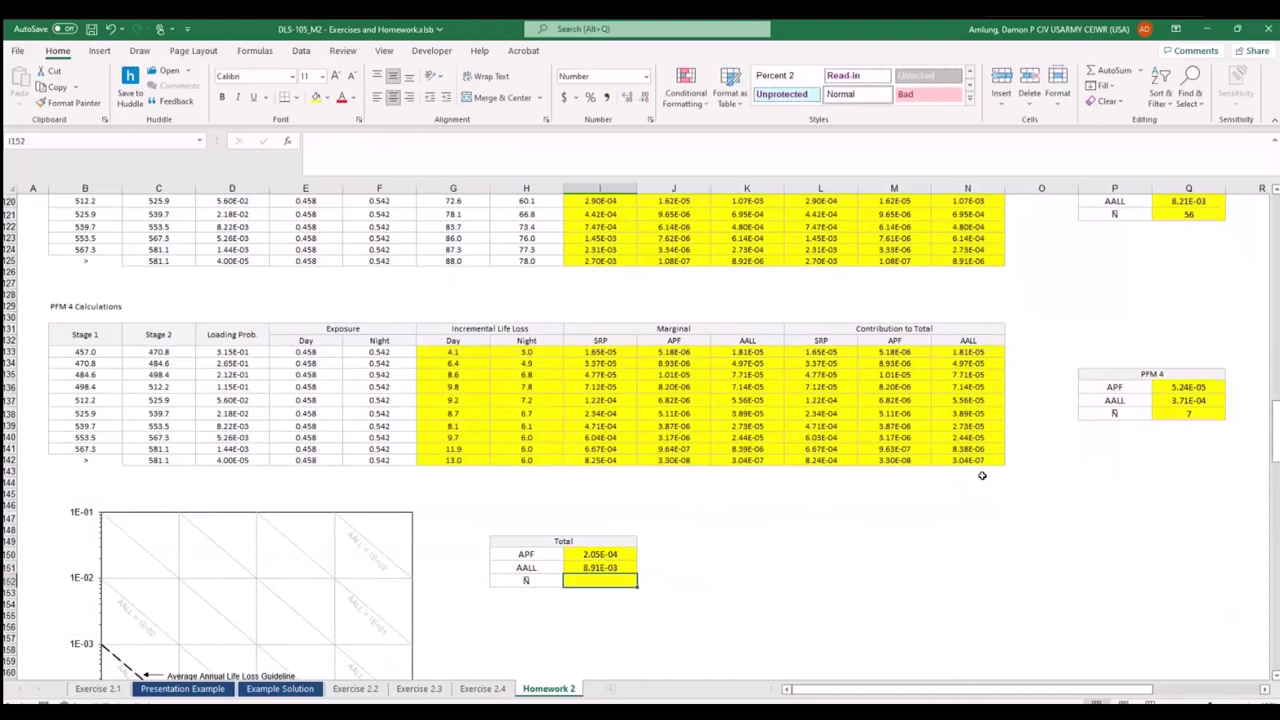
Calculate the Total table's Ñ in I152 as I151/I150, and view the Total point on the f-N chart.
{"action": "type", "text": "="}
{"action": "key", "text": "Up"}
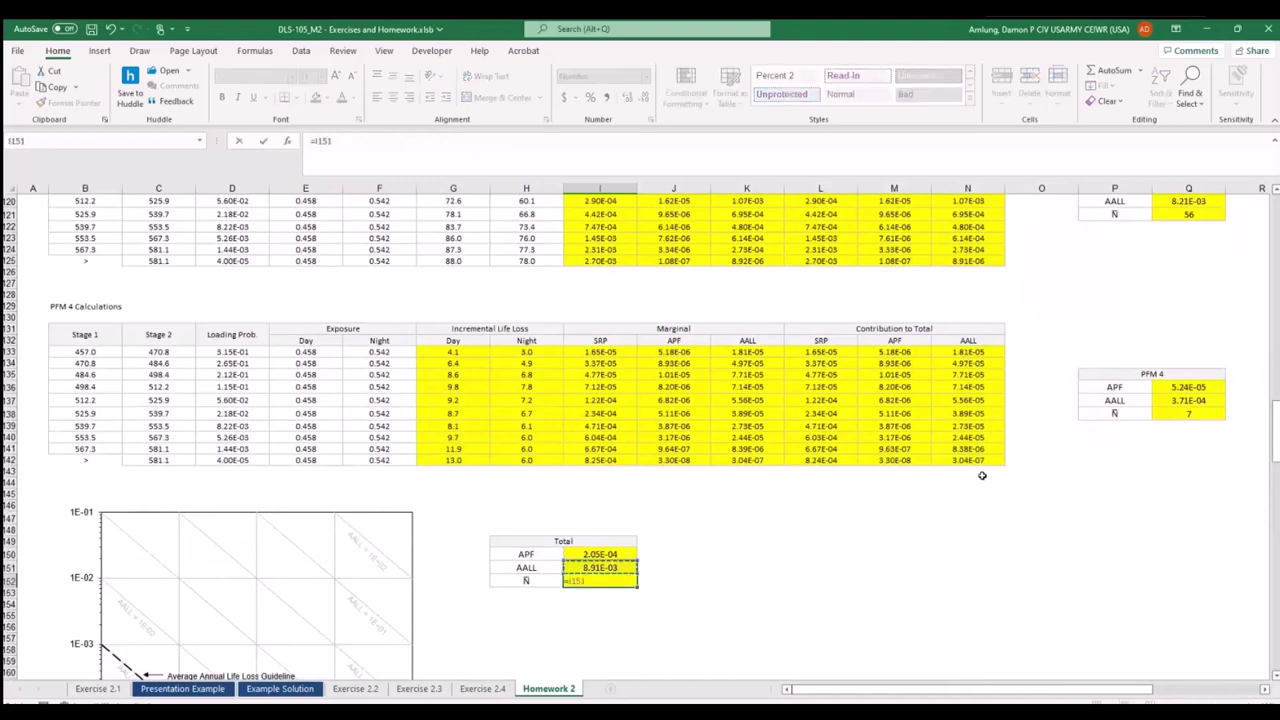
{"action": "type", "text": "/I150"}
{"action": "key", "text": "Return"}
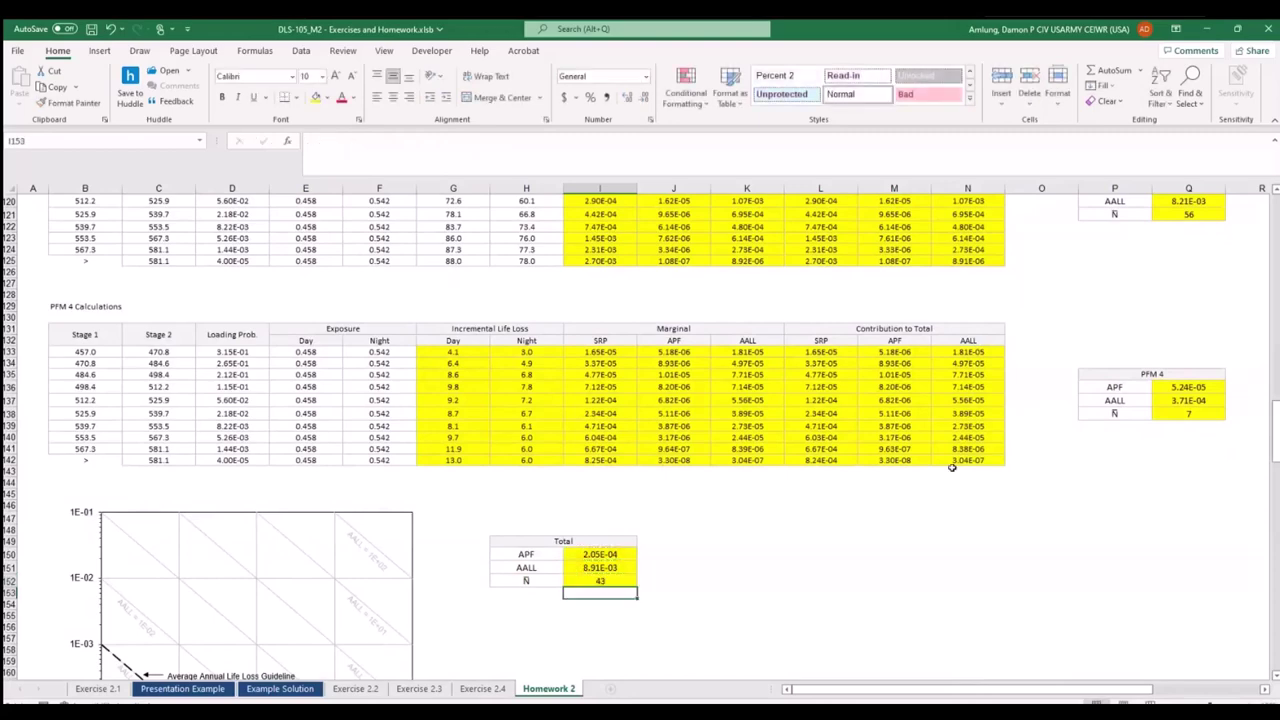
{"action": "scroll", "coordinate": [811, 497], "scroll_direction": "down", "scroll_amount": 8}
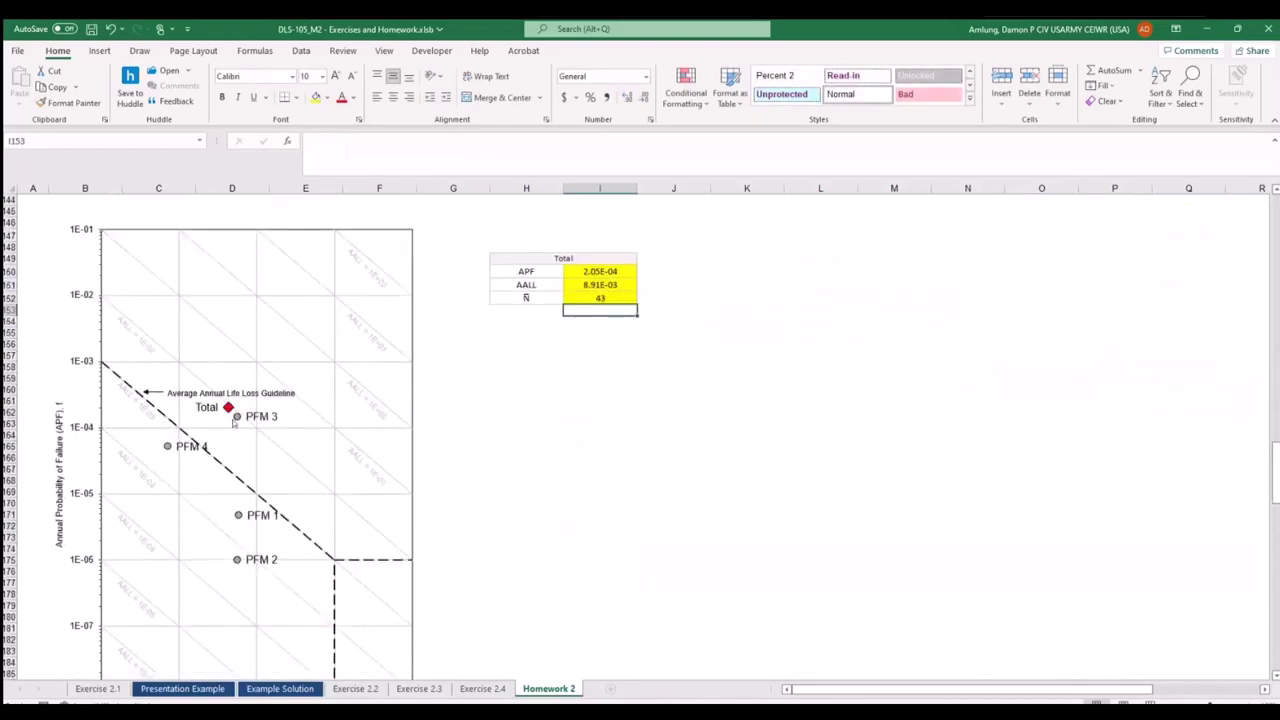
{"action": "mouse_move", "coordinate": [229, 410]}
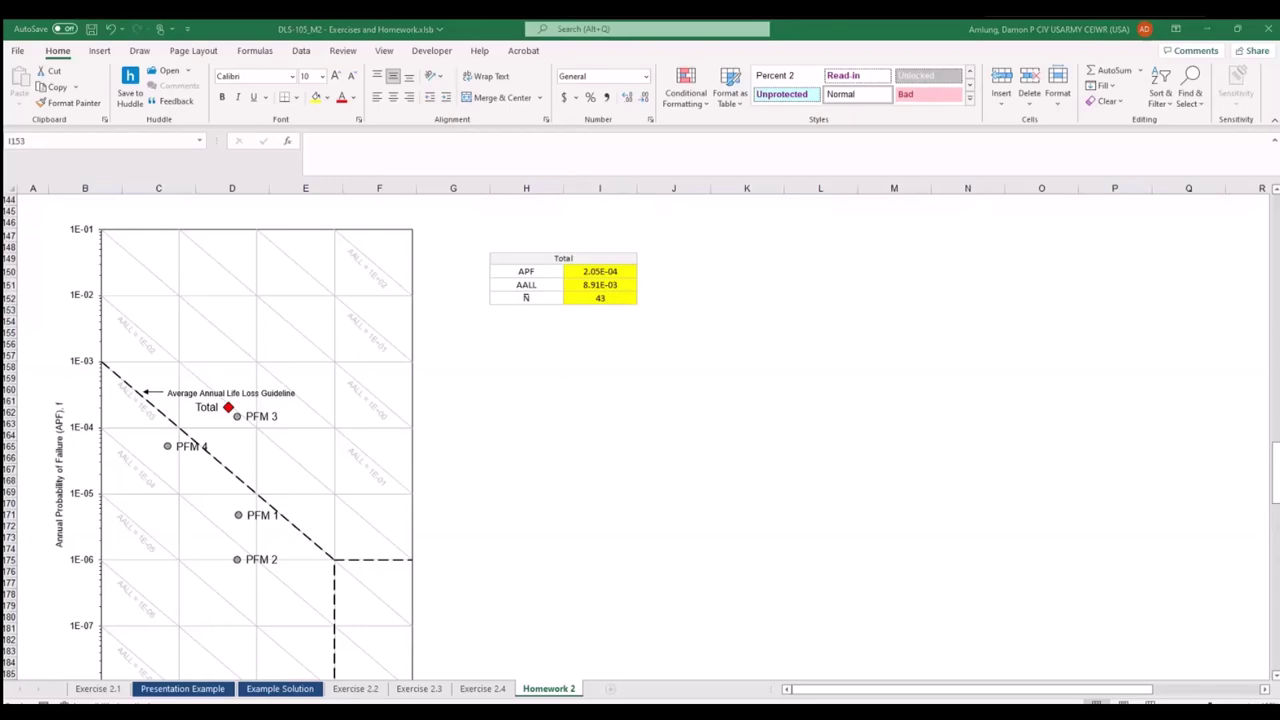
Inspect the first PFM 1 loading probability formula in D82 and its references to the stage-frequency table B13:C33.
{"action": "scroll", "coordinate": [897, 453], "scroll_direction": "up", "scroll_amount": 9}
{"action": "scroll", "coordinate": [897, 437], "scroll_direction": "up", "scroll_amount": 20}
{"action": "scroll", "coordinate": [374, 455], "scroll_direction": "down", "scroll_amount": 3}
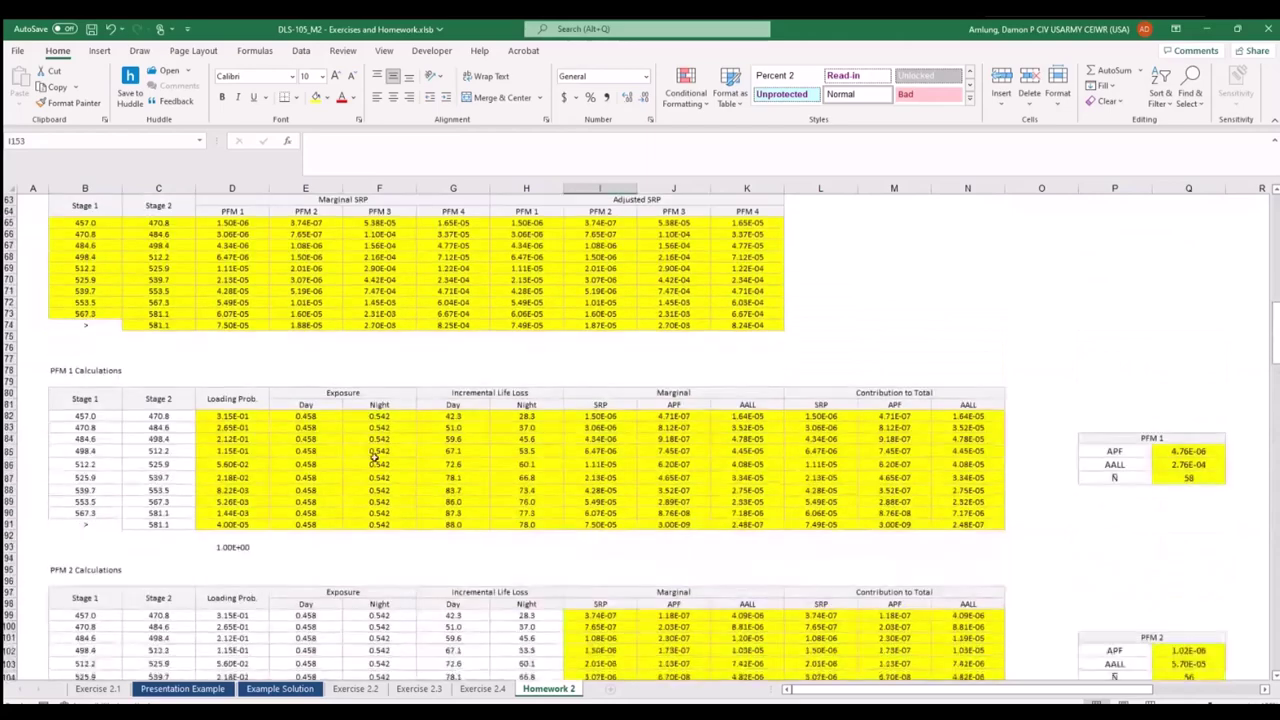
{"action": "scroll", "coordinate": [374, 455], "scroll_direction": "down", "scroll_amount": 1}
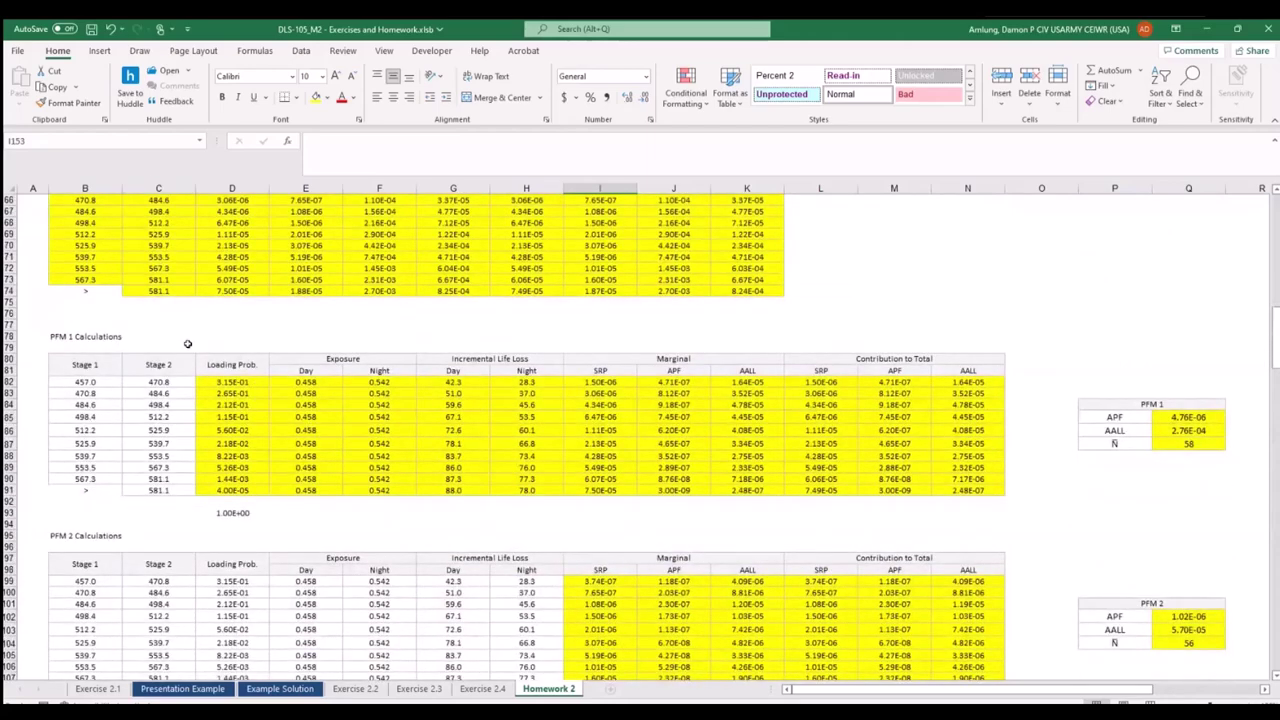
{"action": "left_click", "coordinate": [241, 382]}
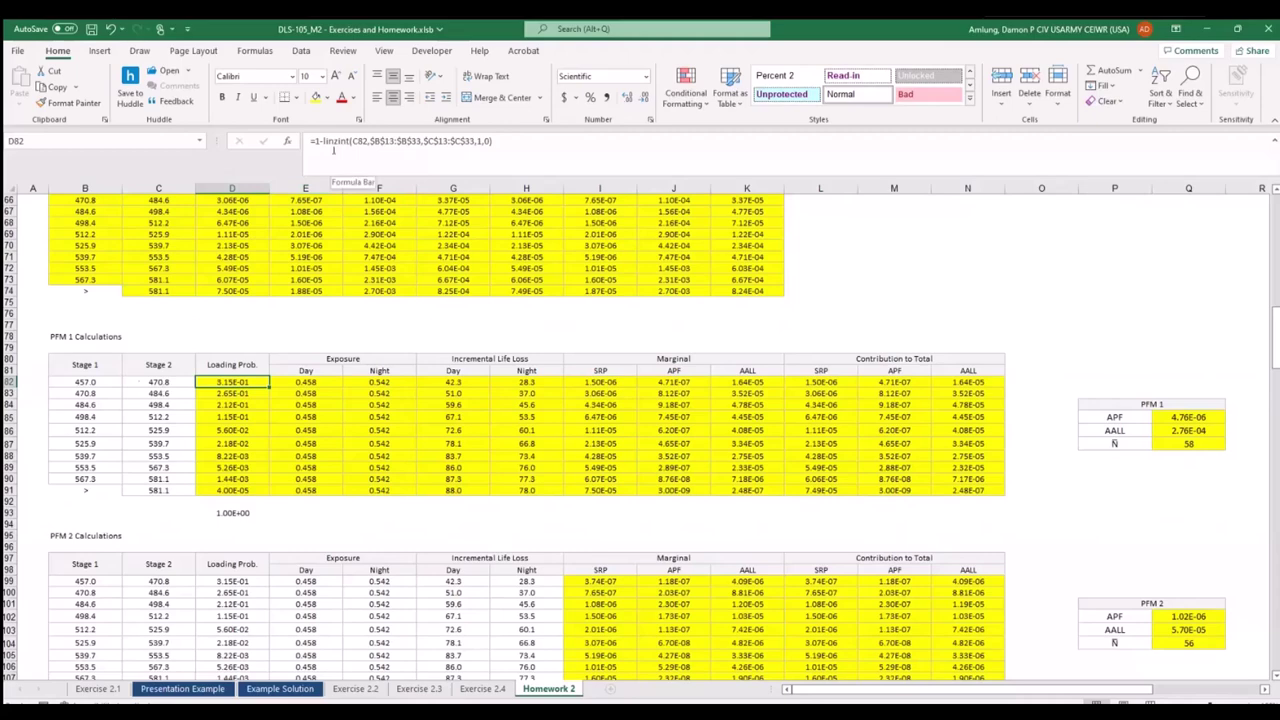
{"action": "left_click", "coordinate": [398, 141]}
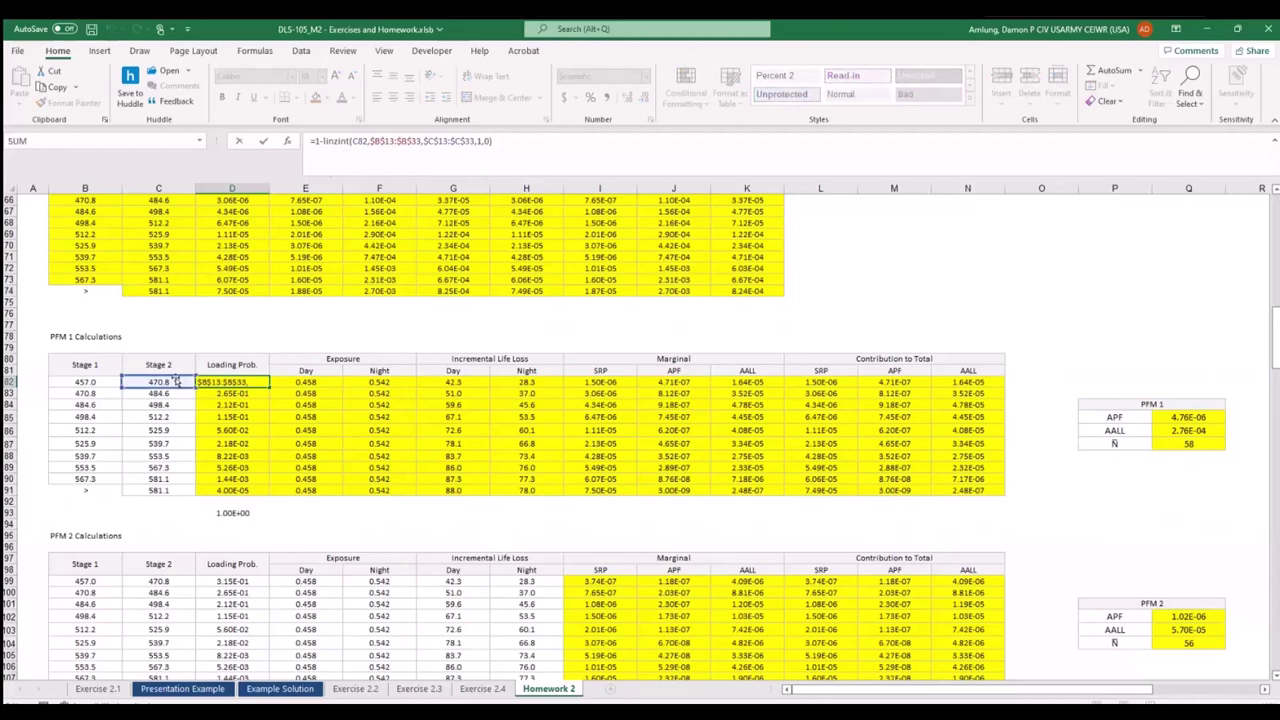
{"action": "scroll", "coordinate": [299, 404], "scroll_direction": "up", "scroll_amount": 20}
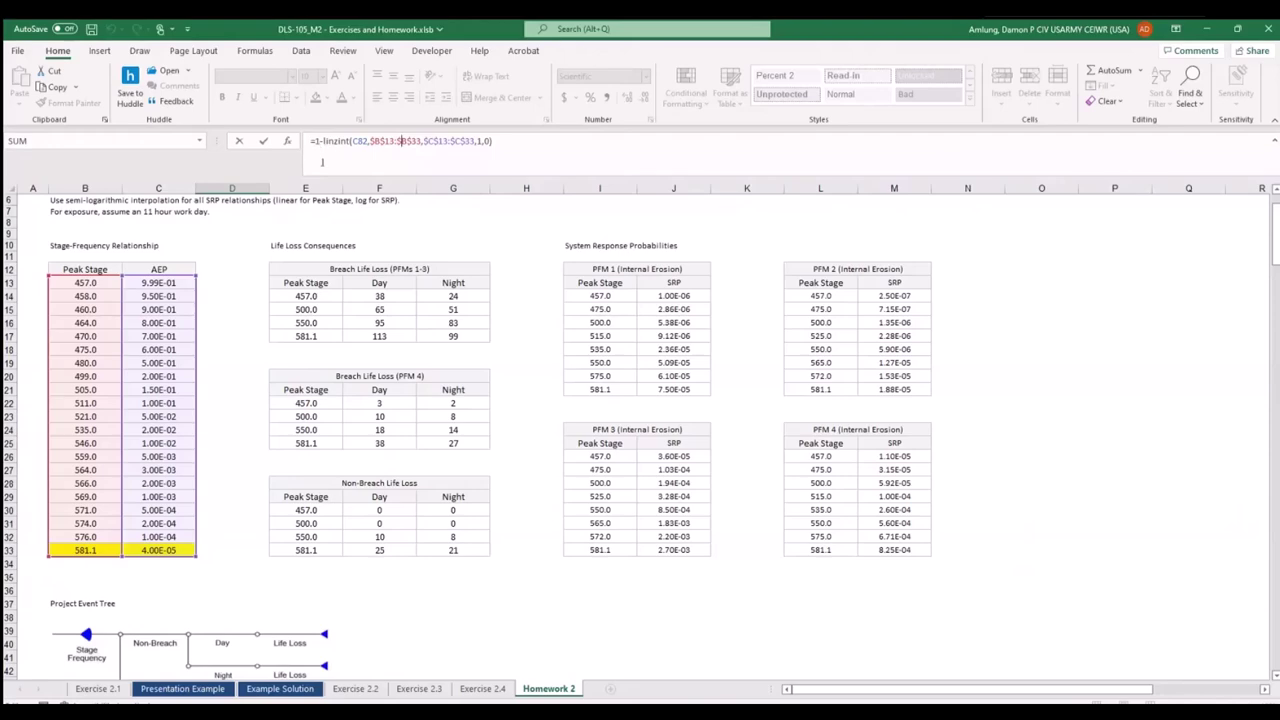
{"action": "key", "text": "Escape"}
Compare the D83 and D82 loading probability formulas with the first stage in B82 and the stage-frequency data.
{"action": "left_click", "coordinate": [243, 557]}
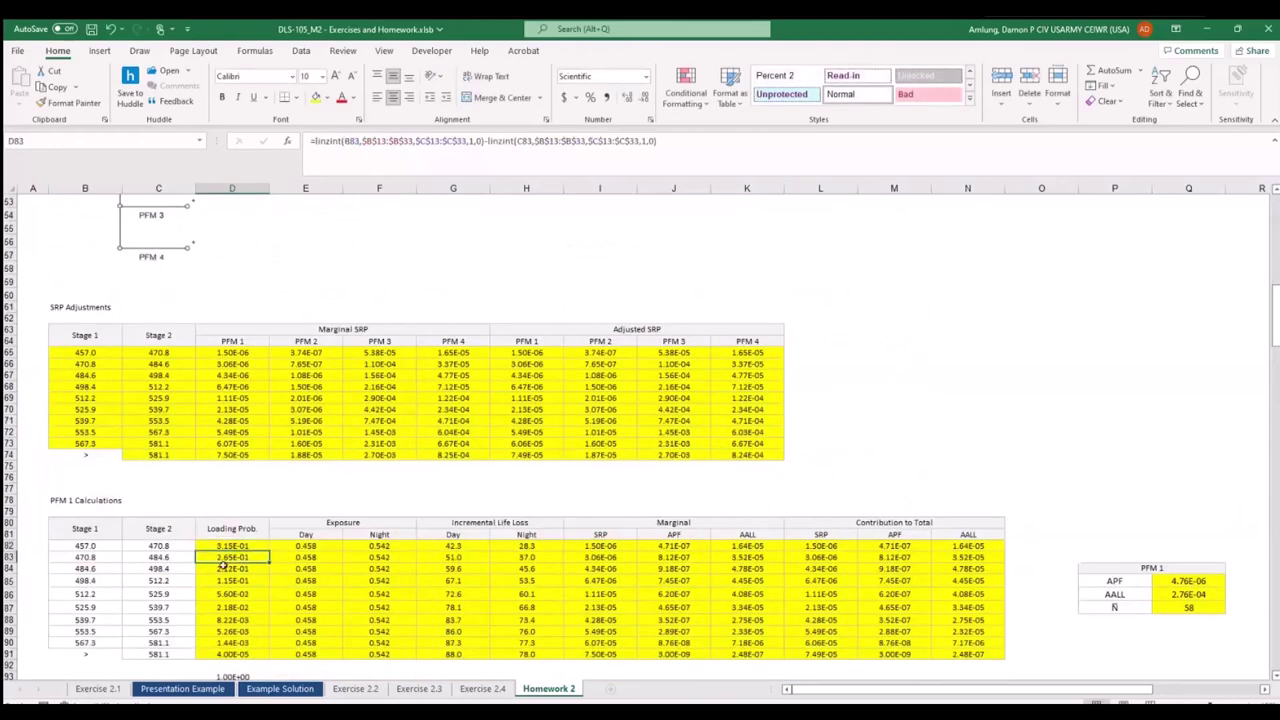
{"action": "left_click", "coordinate": [104, 548]}
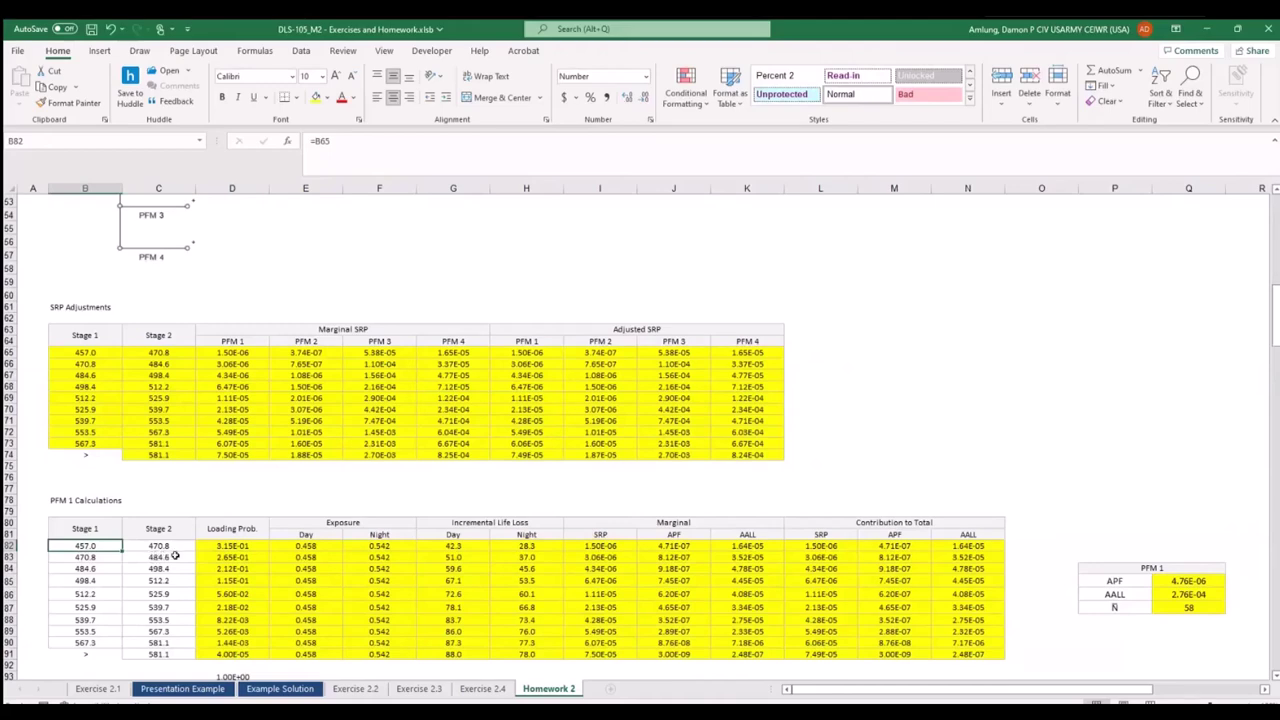
{"action": "scroll", "coordinate": [214, 514], "scroll_direction": "up", "scroll_amount": 17}
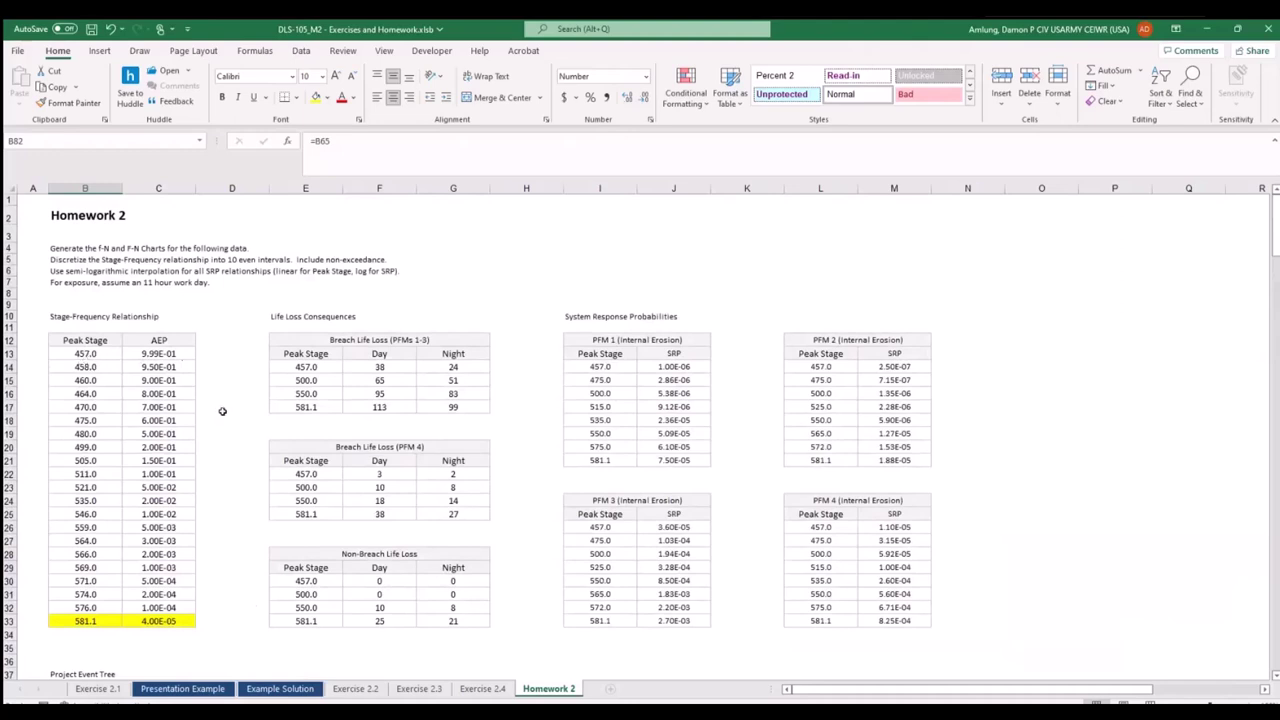
{"action": "scroll", "coordinate": [224, 410], "scroll_direction": "down", "scroll_amount": 20}
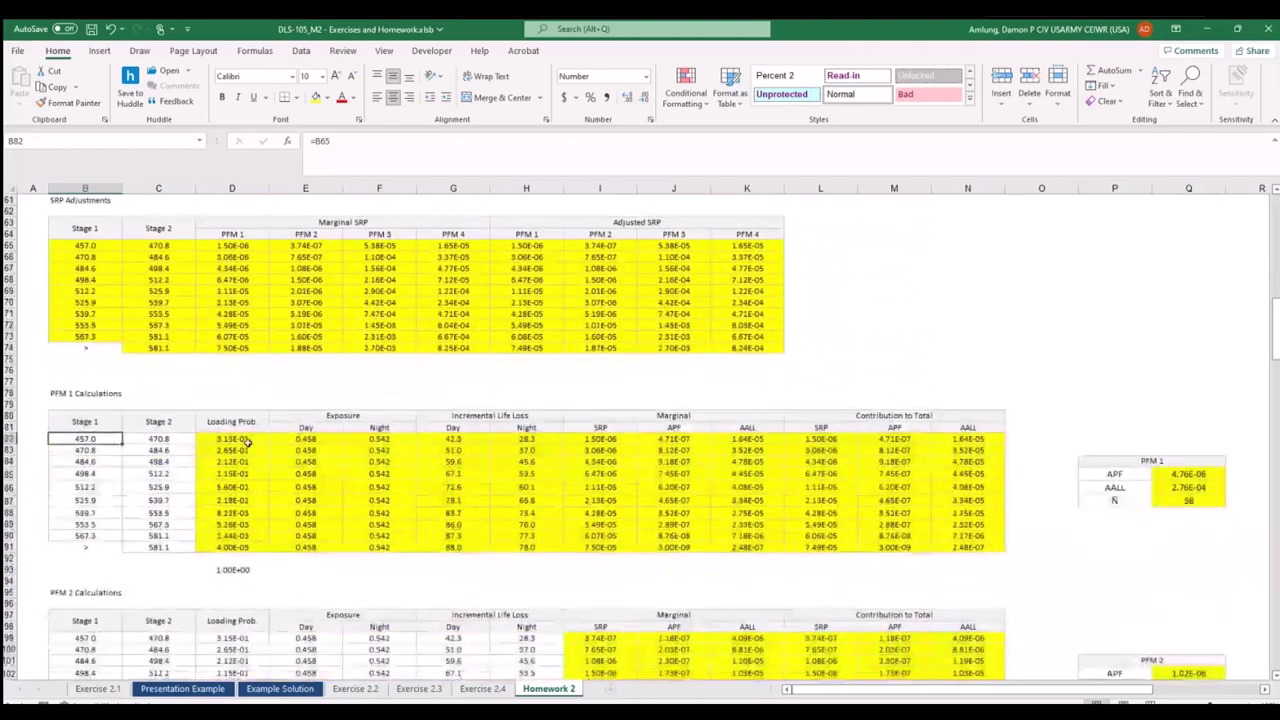
{"action": "left_click", "coordinate": [245, 440]}
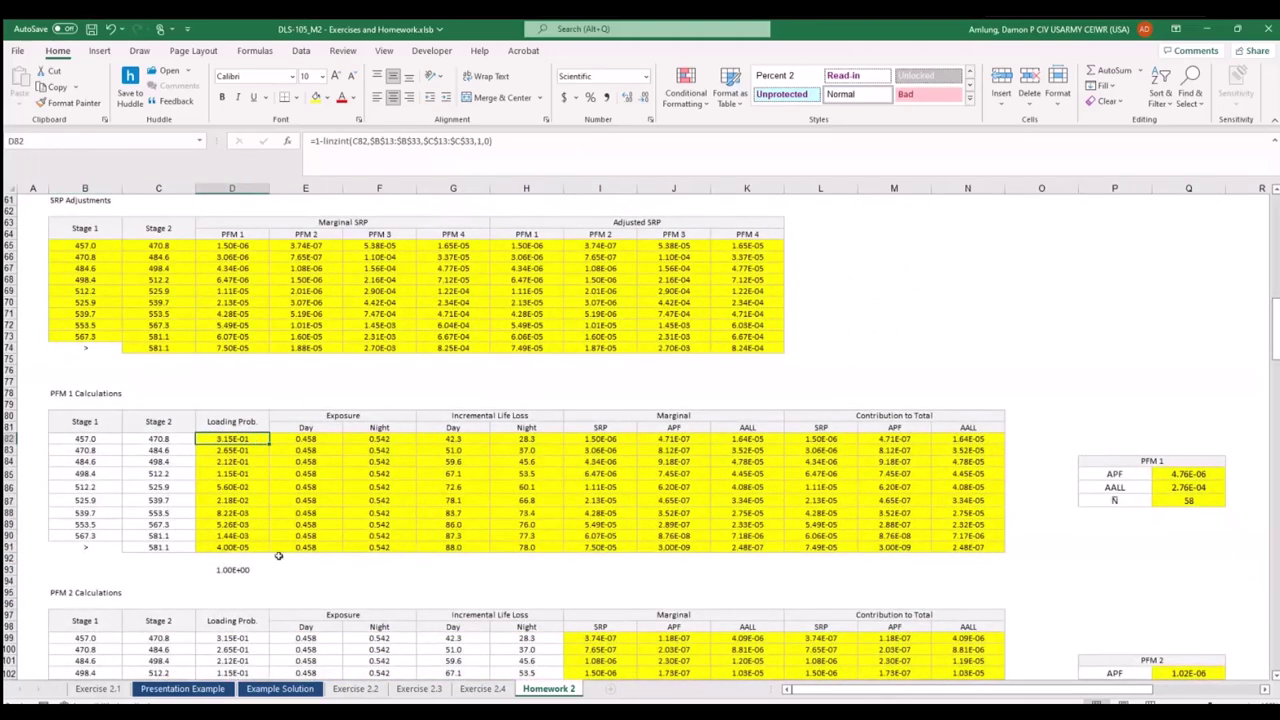
Trace the references in D83's loading probability formula and check the interval formulas down through D90.
{"action": "mouse_move", "coordinate": [254, 451]}
{"action": "left_mouse_down"}
{"action": "mouse_move", "coordinate": [255, 541]}
{"action": "mouse_move", "coordinate": [240, 551]}
{"action": "mouse_move", "coordinate": [249, 449]}
{"action": "left_mouse_up"}
{"action": "left_click", "coordinate": [392, 145]}
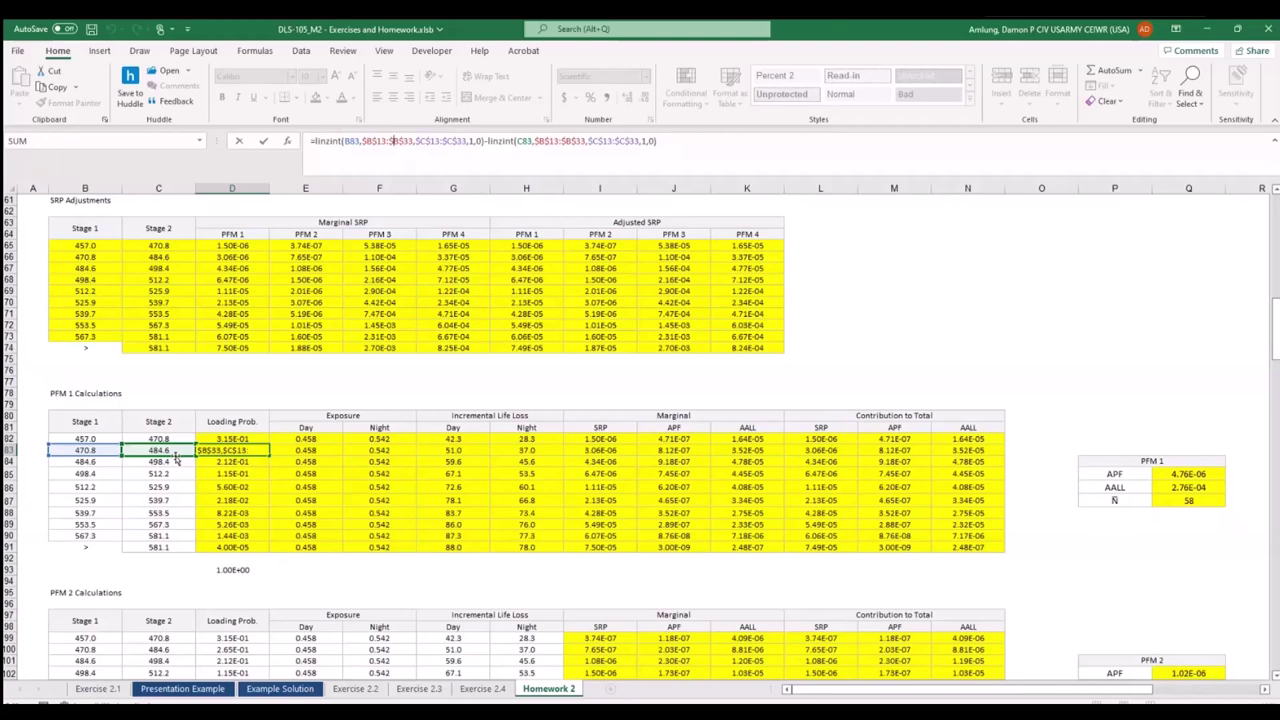
{"action": "key", "text": "Escape"}
{"action": "key", "text": "Down"}
{"action": "key", "text": "Down"}
{"action": "key", "text": "Down"}
{"action": "key", "text": "Down"}
{"action": "key", "text": "Down"}
{"action": "key", "text": "Down"}
{"action": "key", "text": "Down"}
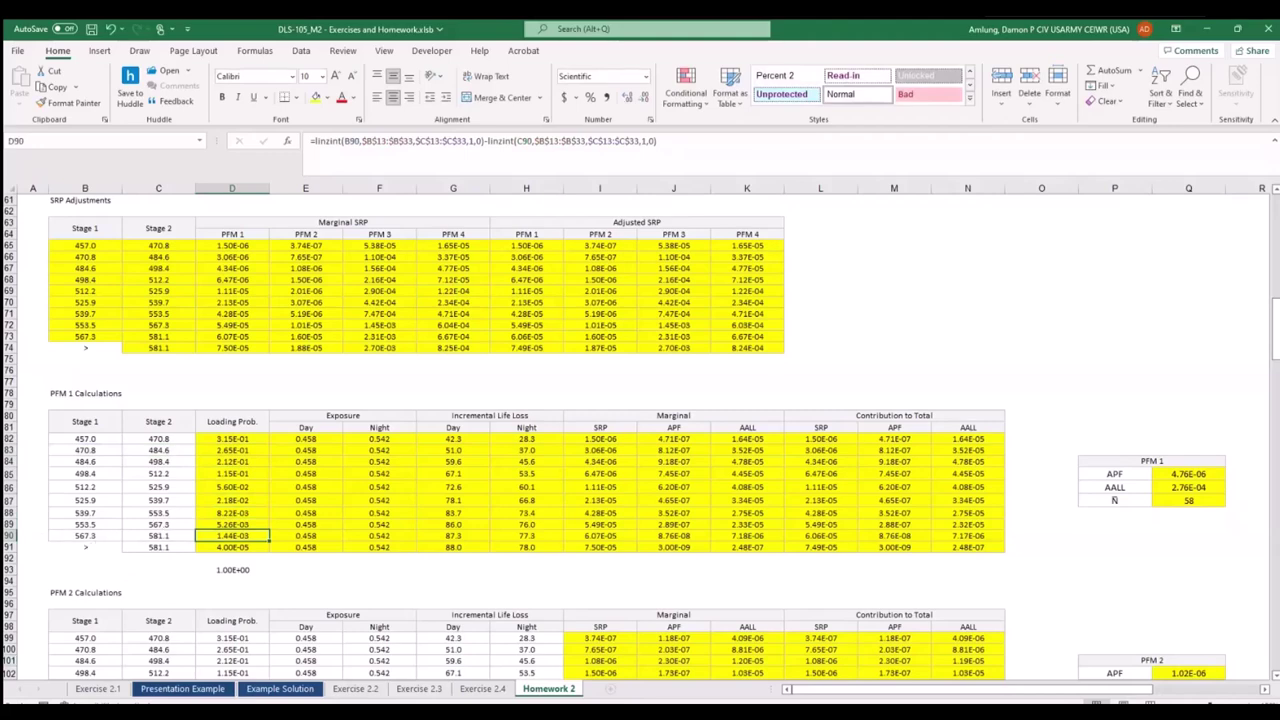
Check the above-581.1 loading probability formula in D91 against the last stage-frequency row, B33:C33.
{"action": "left_click", "coordinate": [246, 549]}
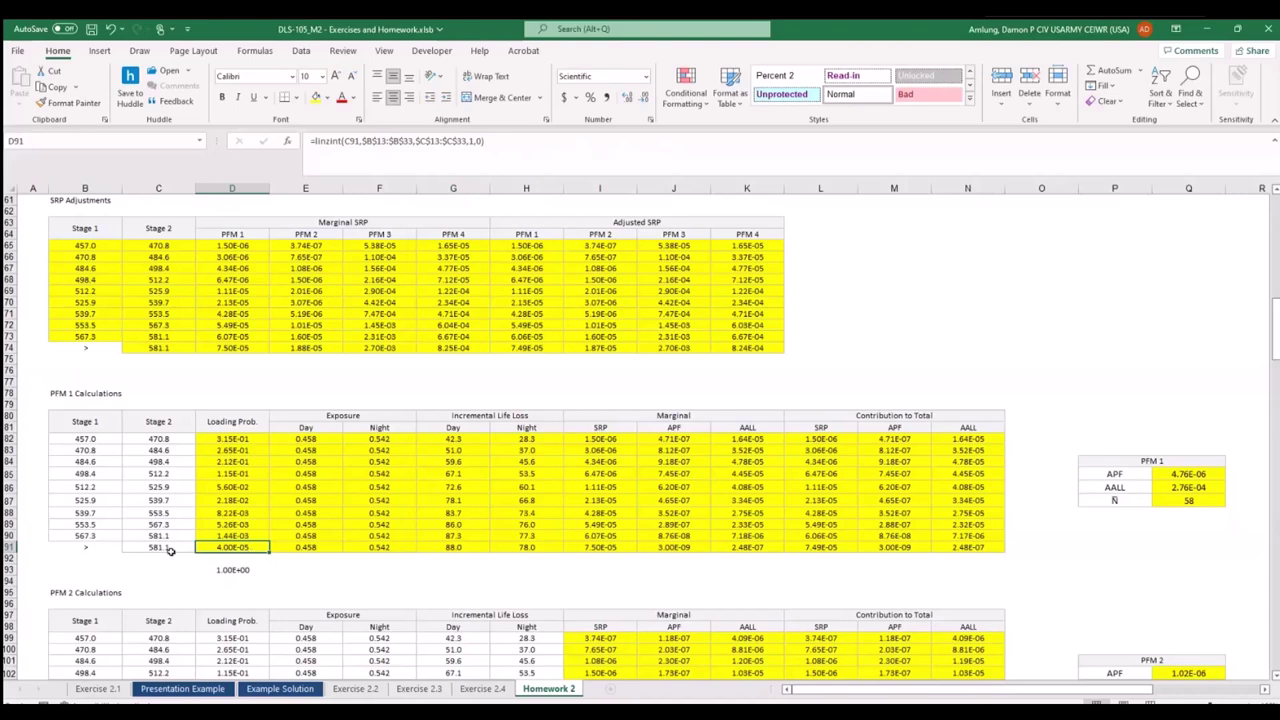
{"action": "scroll", "coordinate": [100, 307], "scroll_direction": "up", "scroll_amount": 12}
{"action": "left_click_drag", "start_coordinate": [100, 307], "coordinate": [160, 308]}
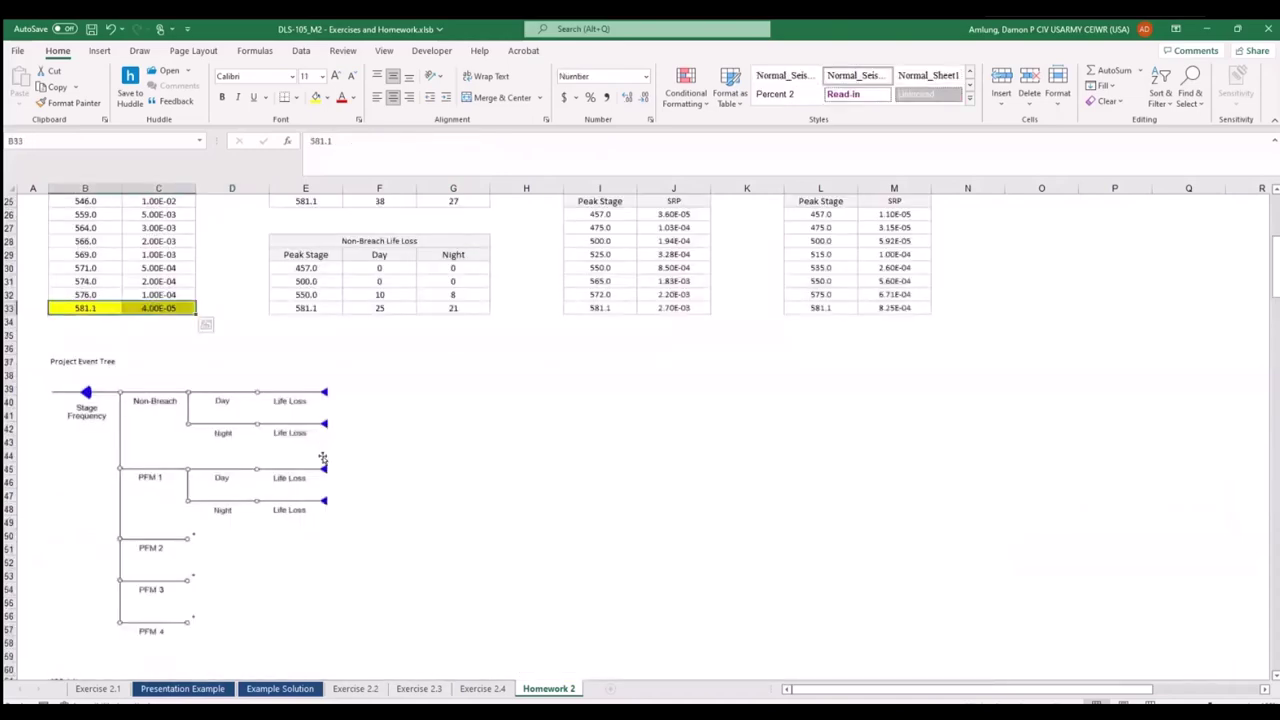
{"action": "scroll", "coordinate": [323, 458], "scroll_direction": "down", "scroll_amount": 5}
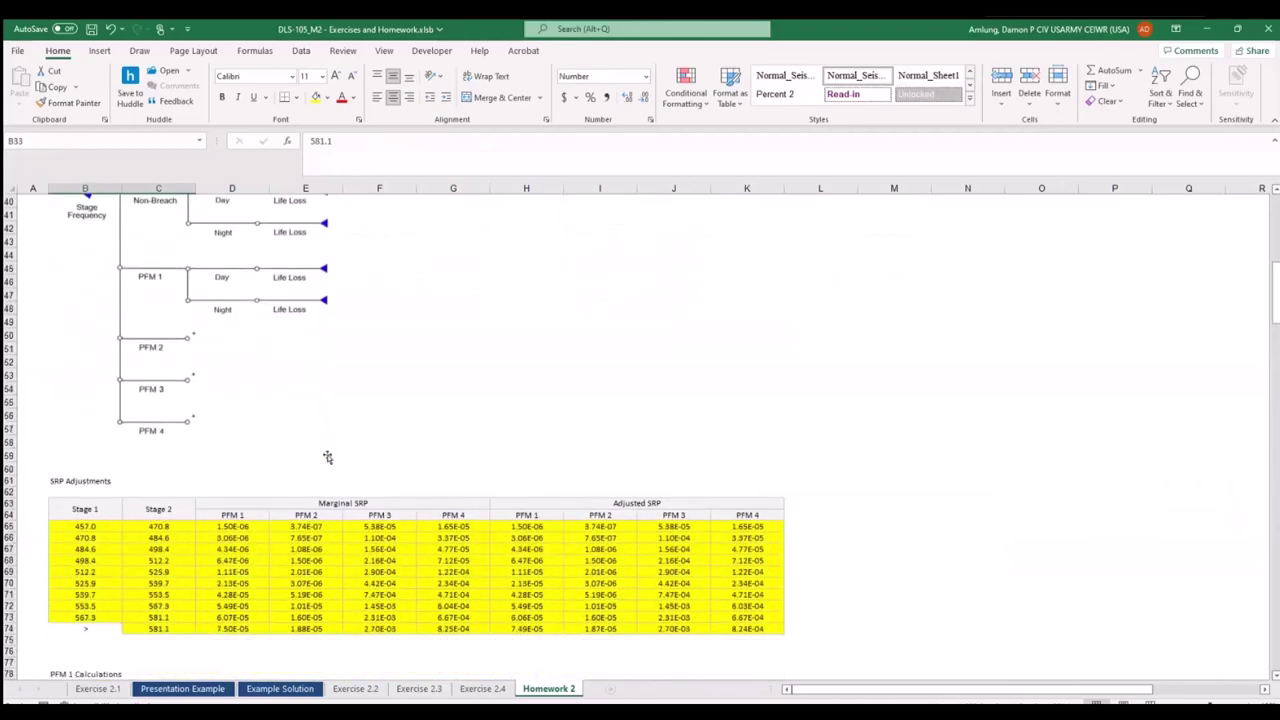
{"action": "scroll", "coordinate": [327, 457], "scroll_direction": "down", "scroll_amount": 7}
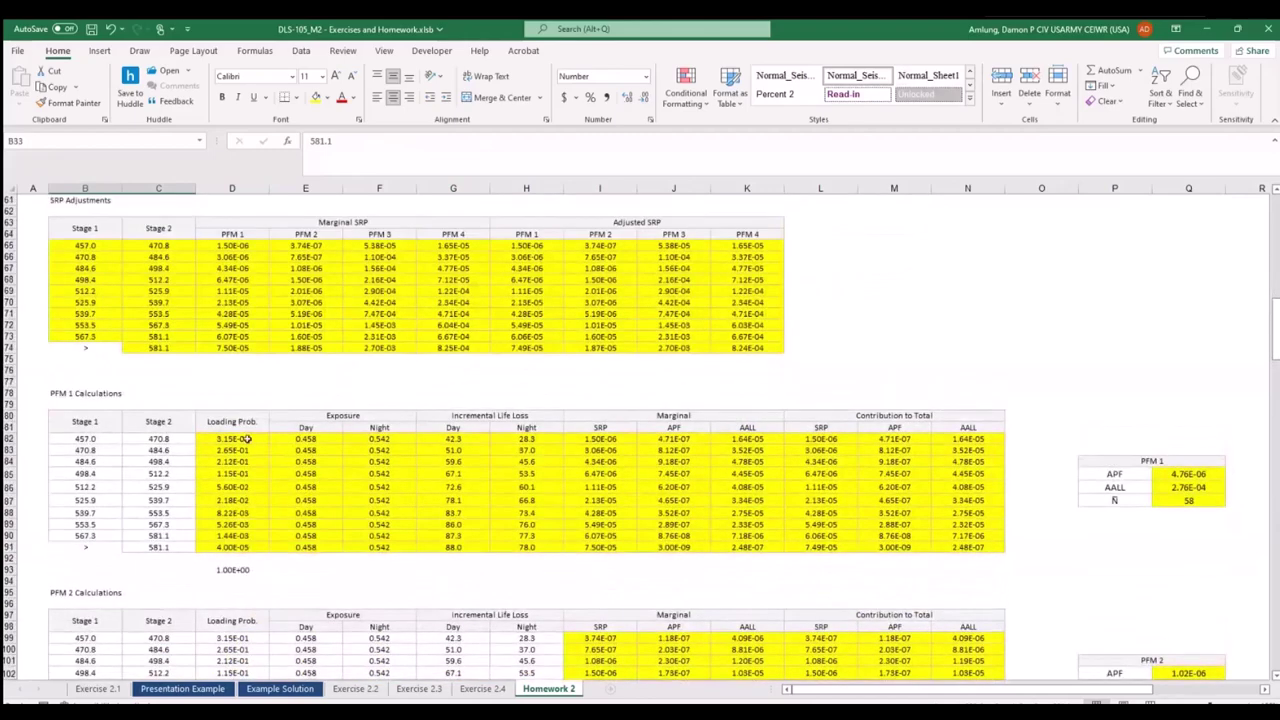
Inspect the check sum of the PFM 1 loading probabilities in D93 without changing its formula.
{"action": "double_click", "coordinate": [245, 570]}
{"action": "key", "text": "Escape"}
{"action": "key", "text": "F2"}
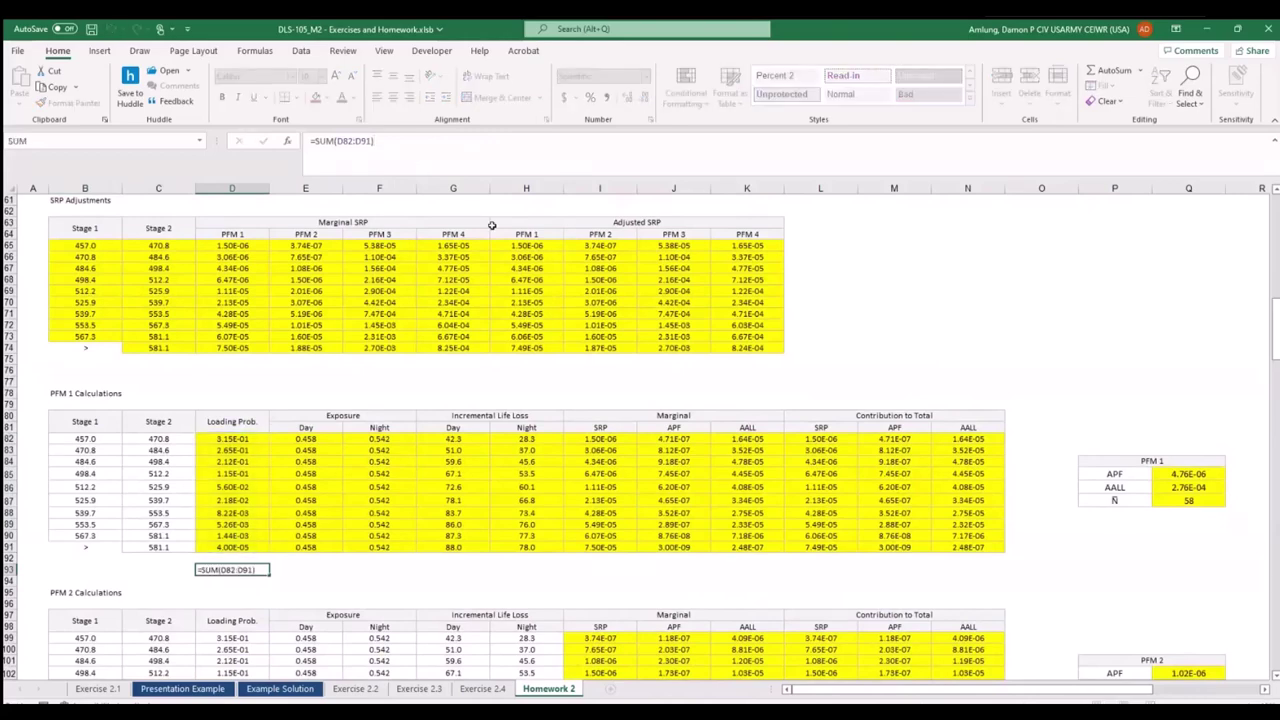
{"action": "key", "text": "Escape"}
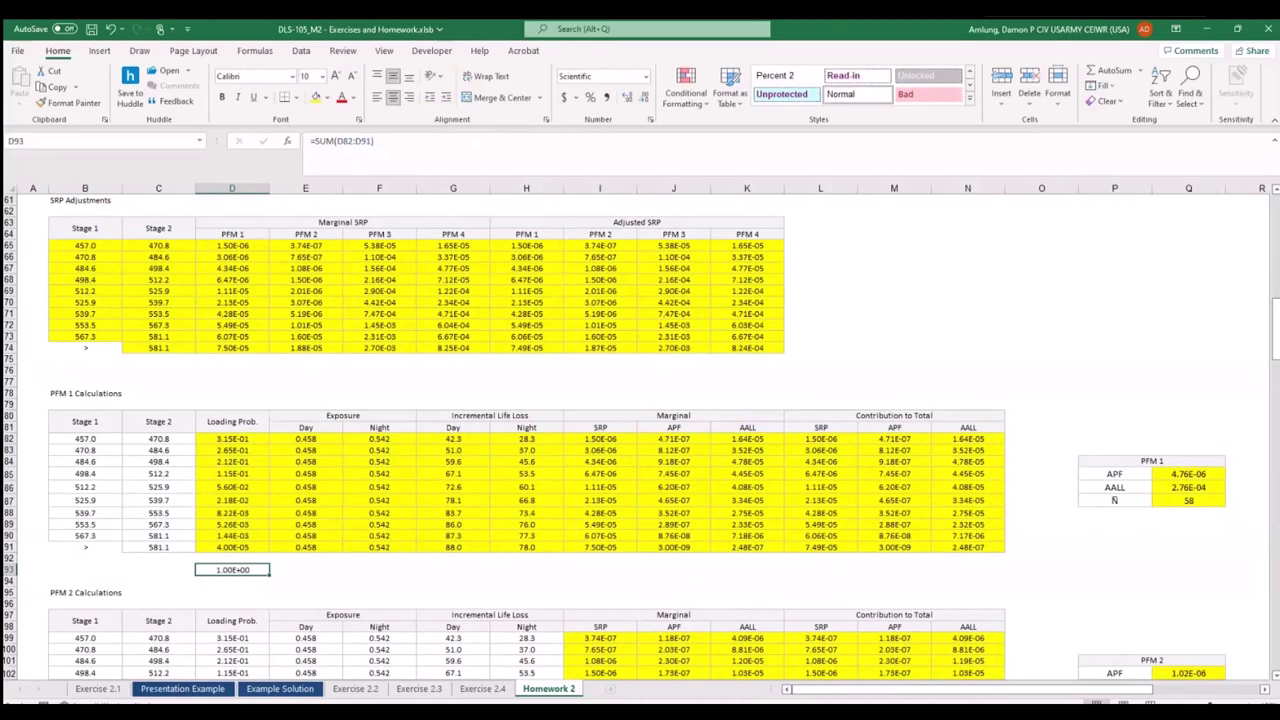
{"action": "key", "text": "alt+q"}
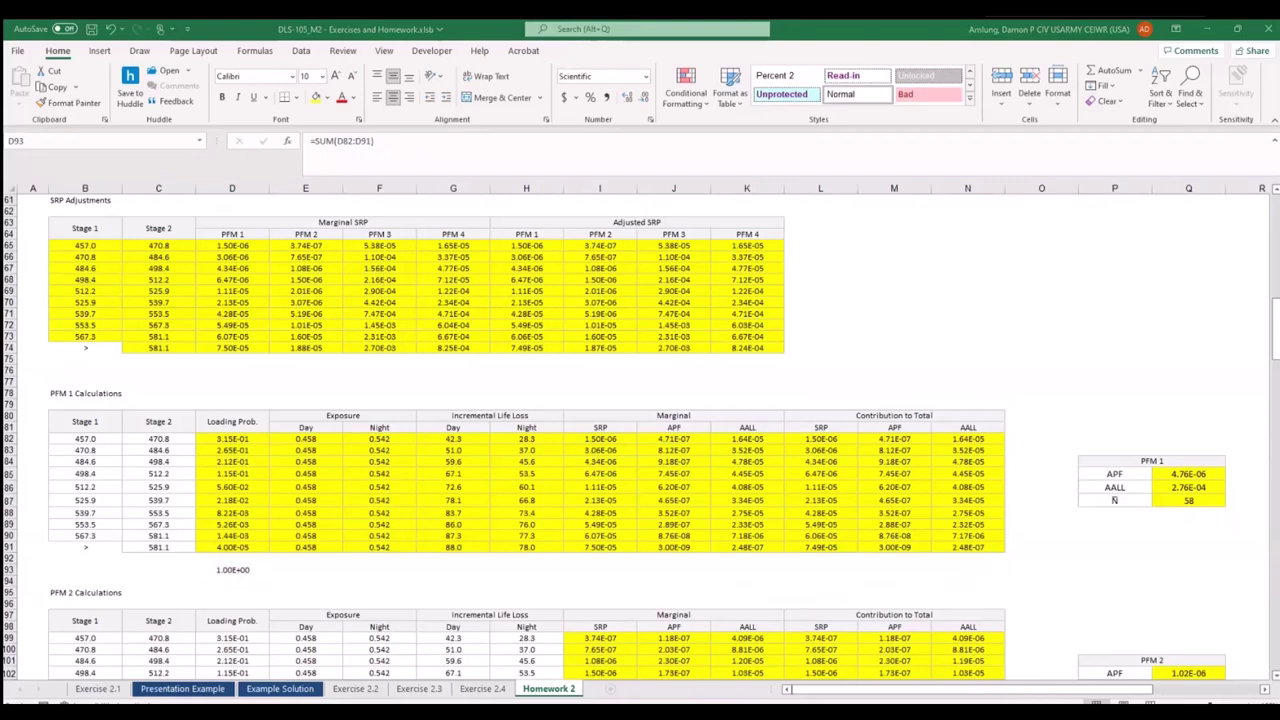
{"action": "key", "text": "alt+Tab"}
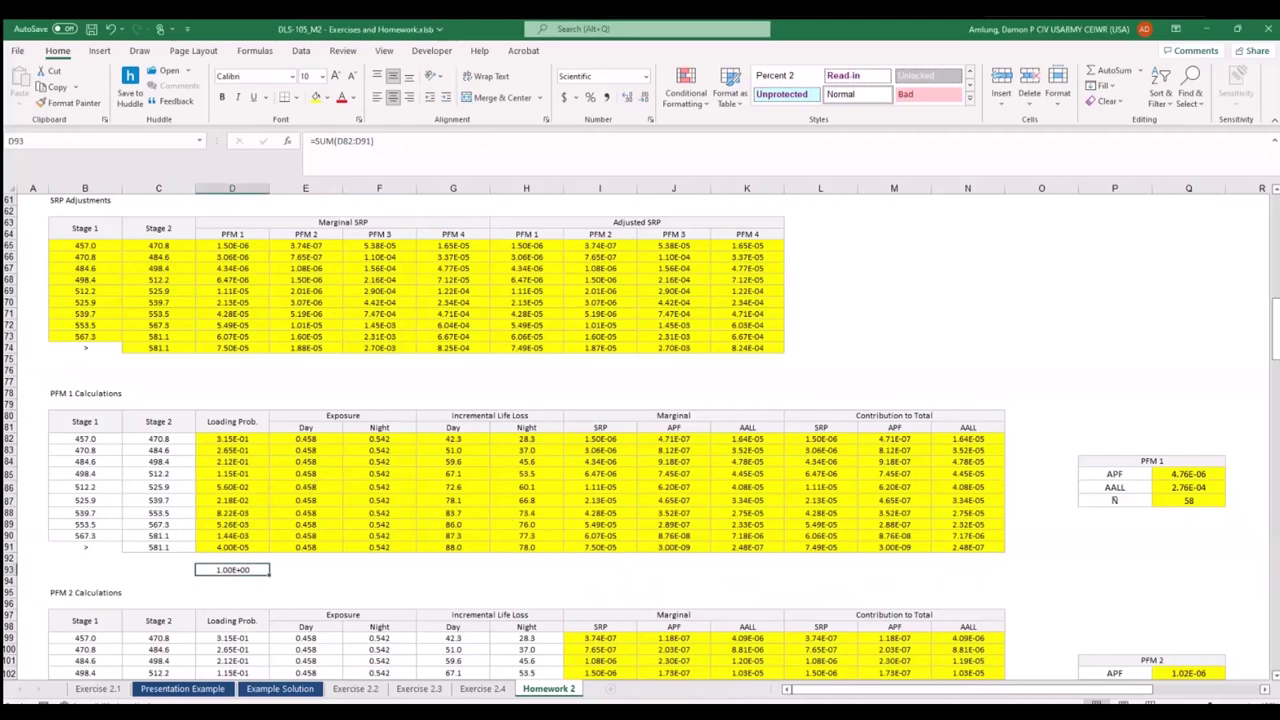
Review the f-N chart with the plotted PFM and Total points beside the completed Total table.
{"action": "left_click", "coordinate": [477, 385]}
{"action": "scroll", "coordinate": [540, 440], "scroll_direction": "down", "scroll_amount": 10}
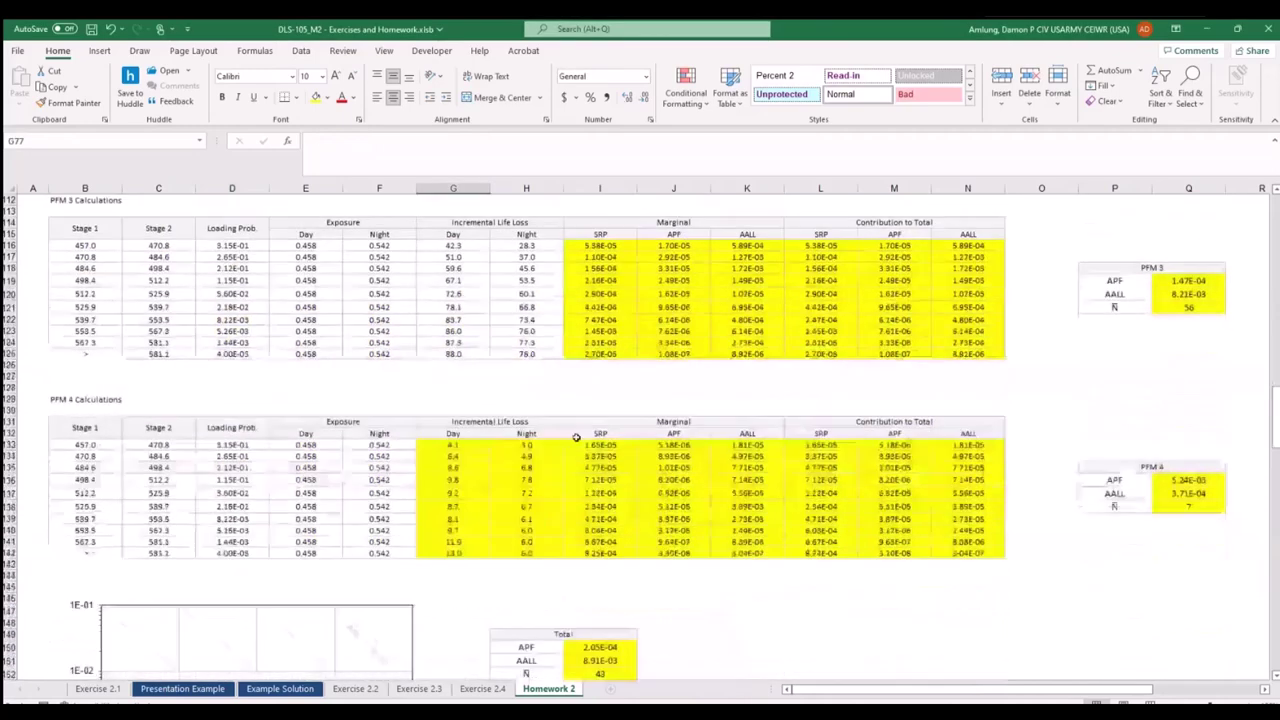
{"action": "scroll", "coordinate": [574, 435], "scroll_direction": "down", "scroll_amount": 20}
{"action": "scroll", "coordinate": [520, 429], "scroll_direction": "up", "scroll_amount": 3}
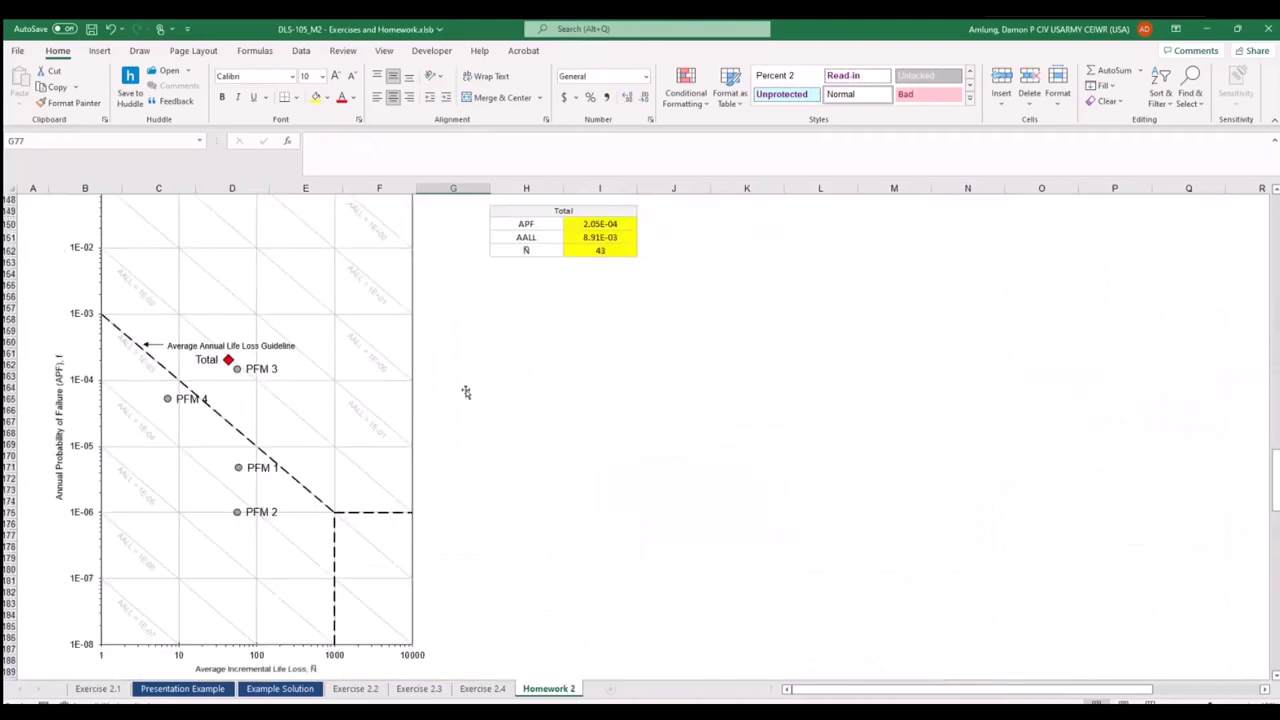
{"action": "scroll", "coordinate": [466, 391], "scroll_direction": "up", "scroll_amount": 2}
{"action": "scroll", "coordinate": [466, 391], "scroll_direction": "down", "scroll_amount": 4}
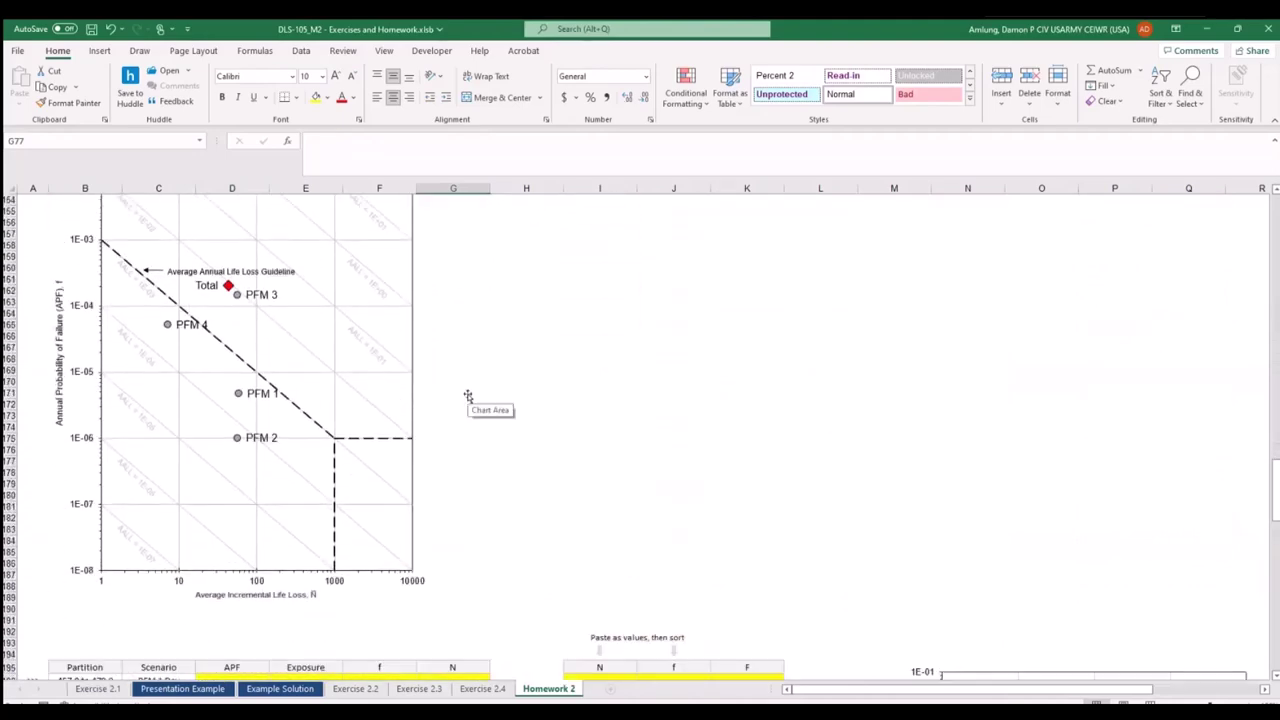
Review the blank F-N table's partitions and day and night scenarios for PFM 1 through PFM 4.
{"action": "scroll", "coordinate": [467, 396], "scroll_direction": "down", "scroll_amount": 4}
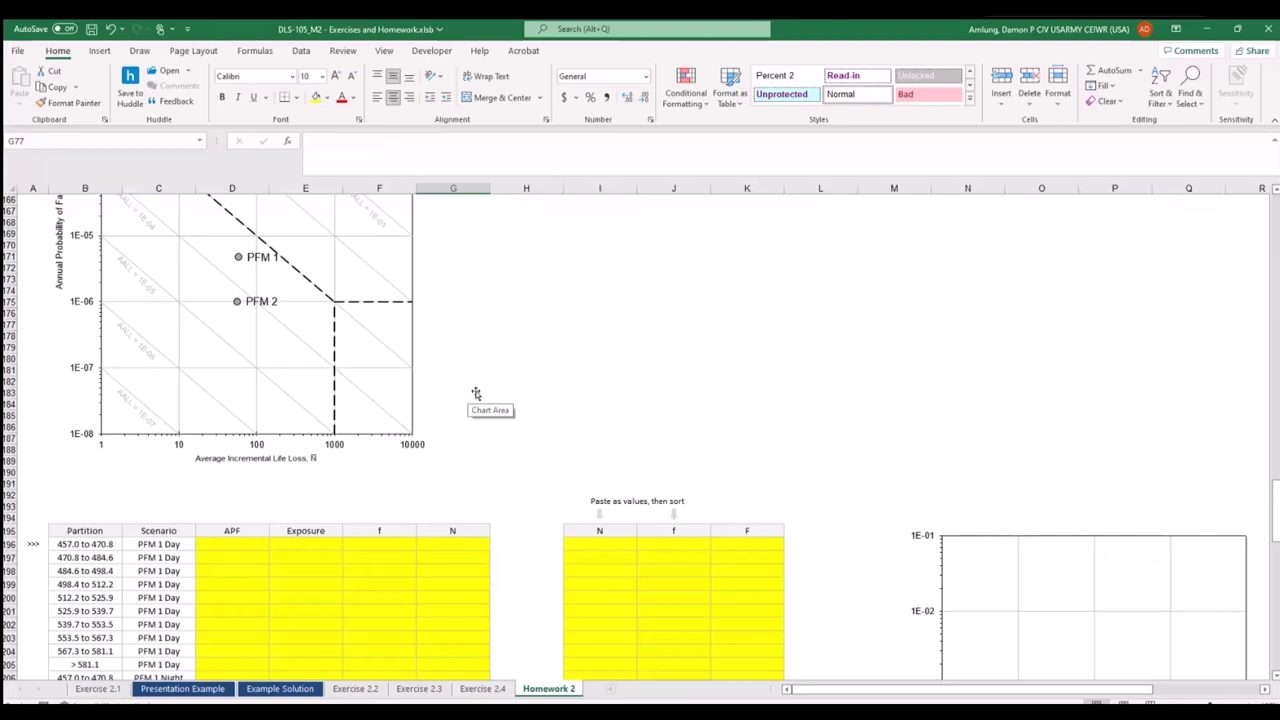
{"action": "scroll", "coordinate": [230, 490], "scroll_direction": "down", "scroll_amount": 4}
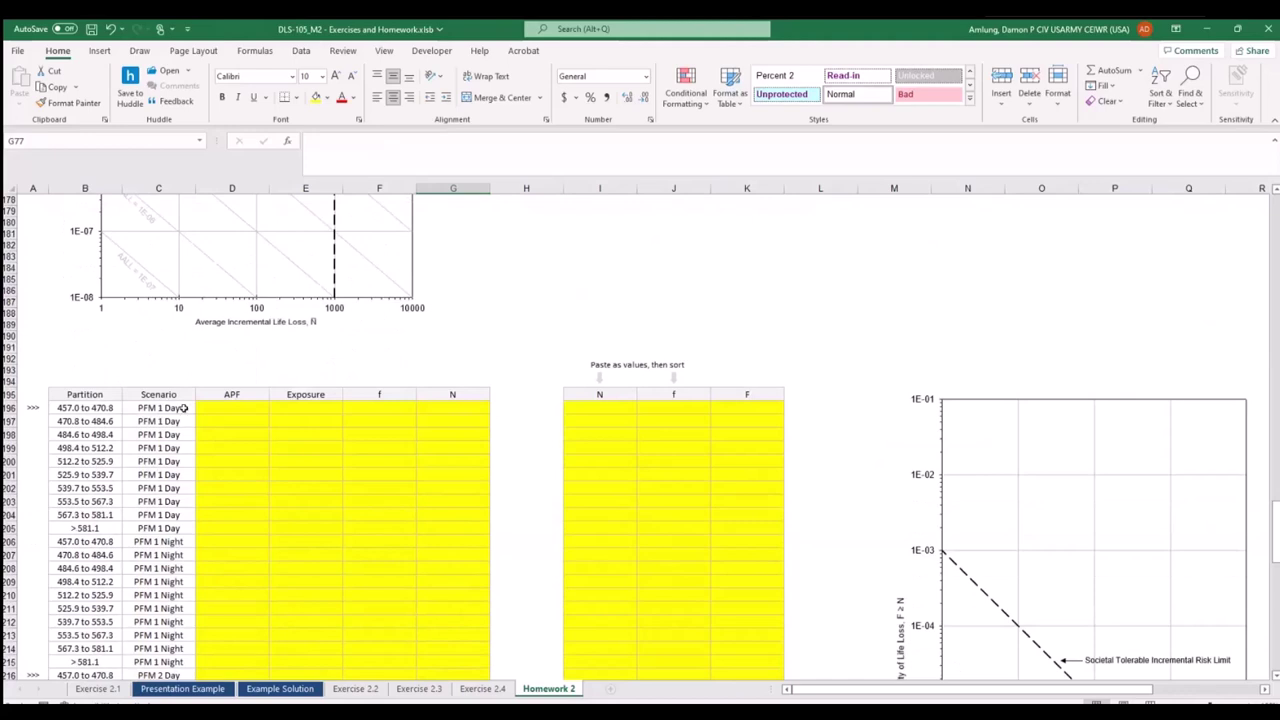
{"action": "scroll", "coordinate": [177, 527], "scroll_direction": "down", "scroll_amount": 2}
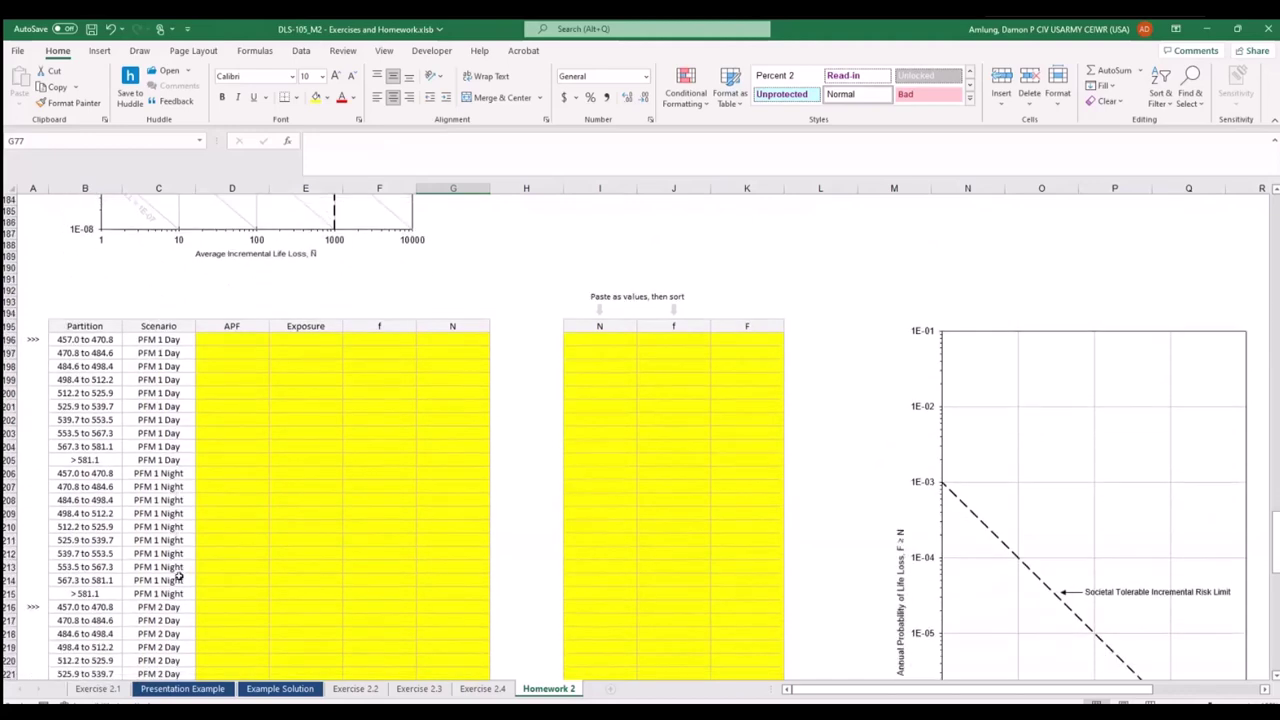
{"action": "scroll", "coordinate": [180, 577], "scroll_direction": "down", "scroll_amount": 6}
{"action": "scroll", "coordinate": [175, 560], "scroll_direction": "down", "scroll_amount": 5}
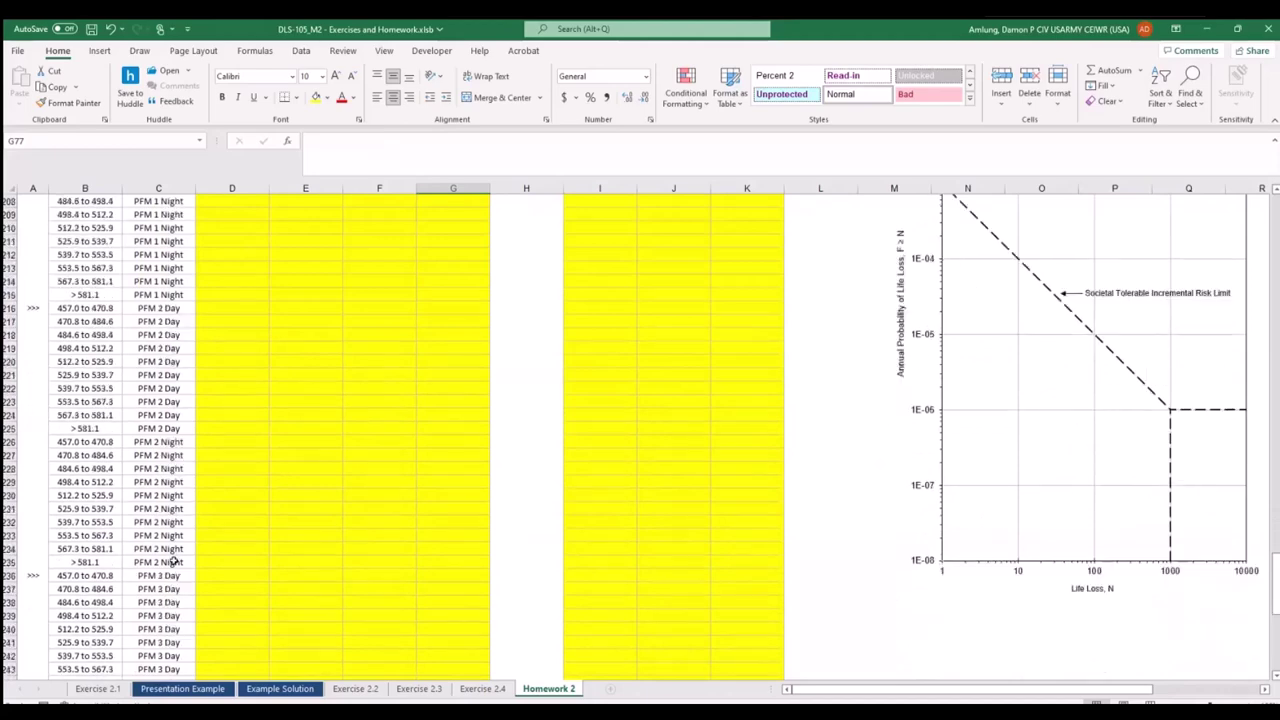
{"action": "scroll", "coordinate": [173, 507], "scroll_direction": "down", "scroll_amount": 9}
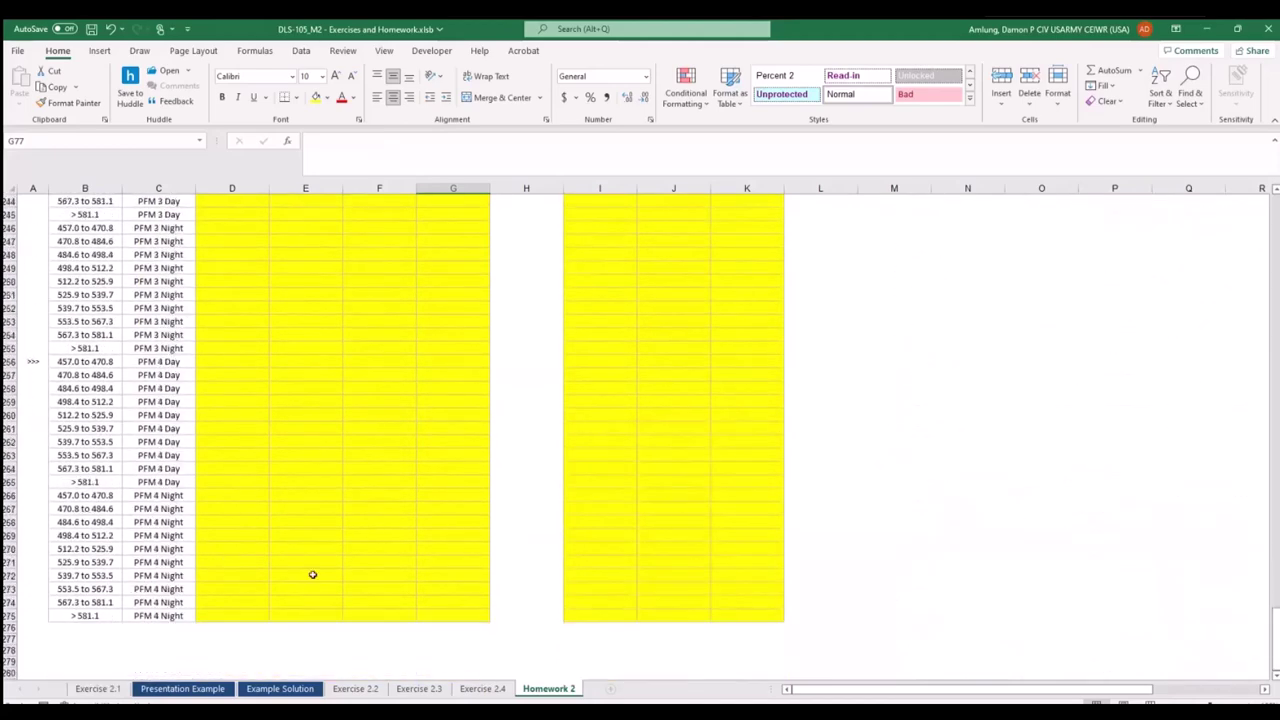
Link the PFM 1 Day APF values in D196:D205 to PFM 1's contribution-to-total APF, starting with =M82.
{"action": "scroll", "coordinate": [314, 568], "scroll_direction": "up", "scroll_amount": 20}
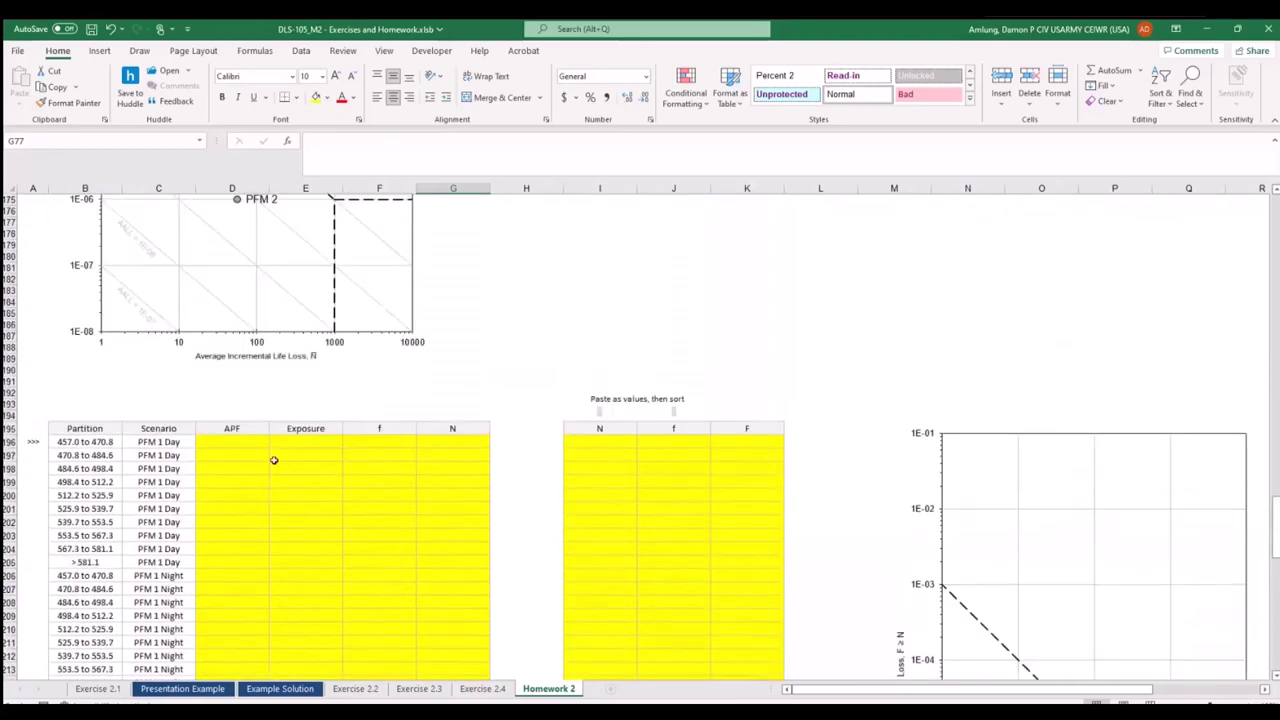
{"action": "left_click", "coordinate": [256, 442]}
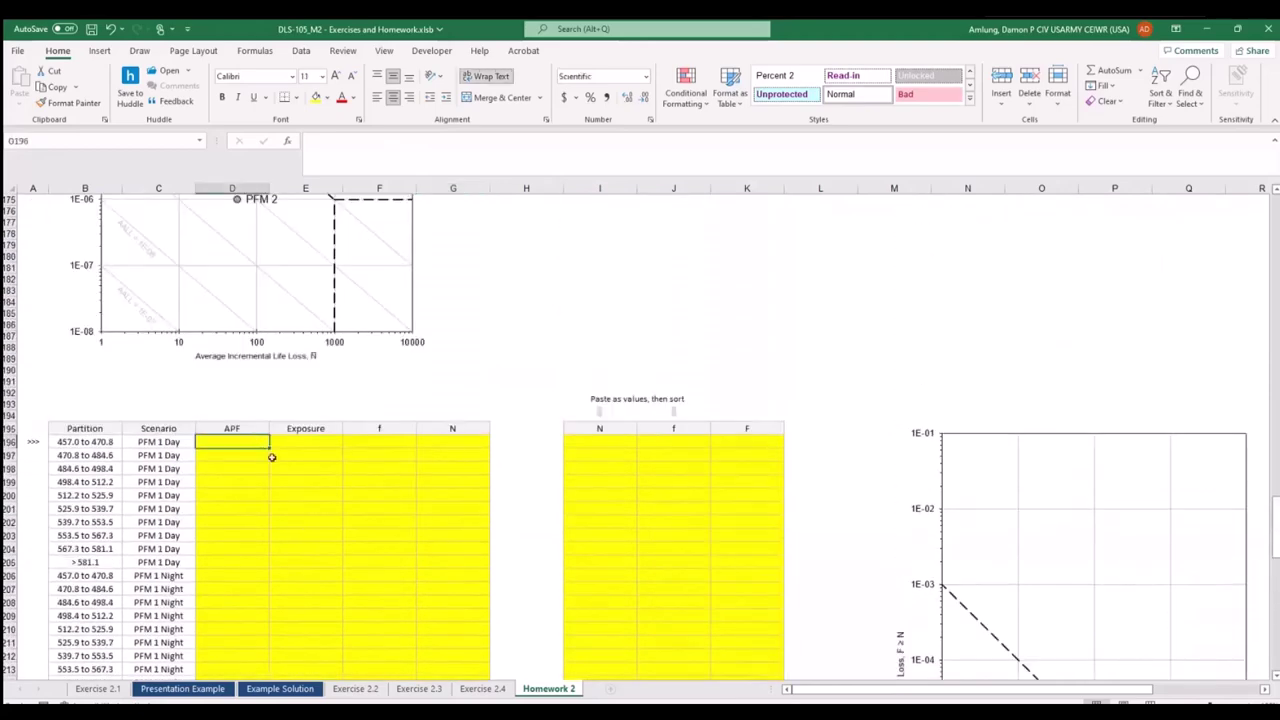
{"action": "type", "text": "="}
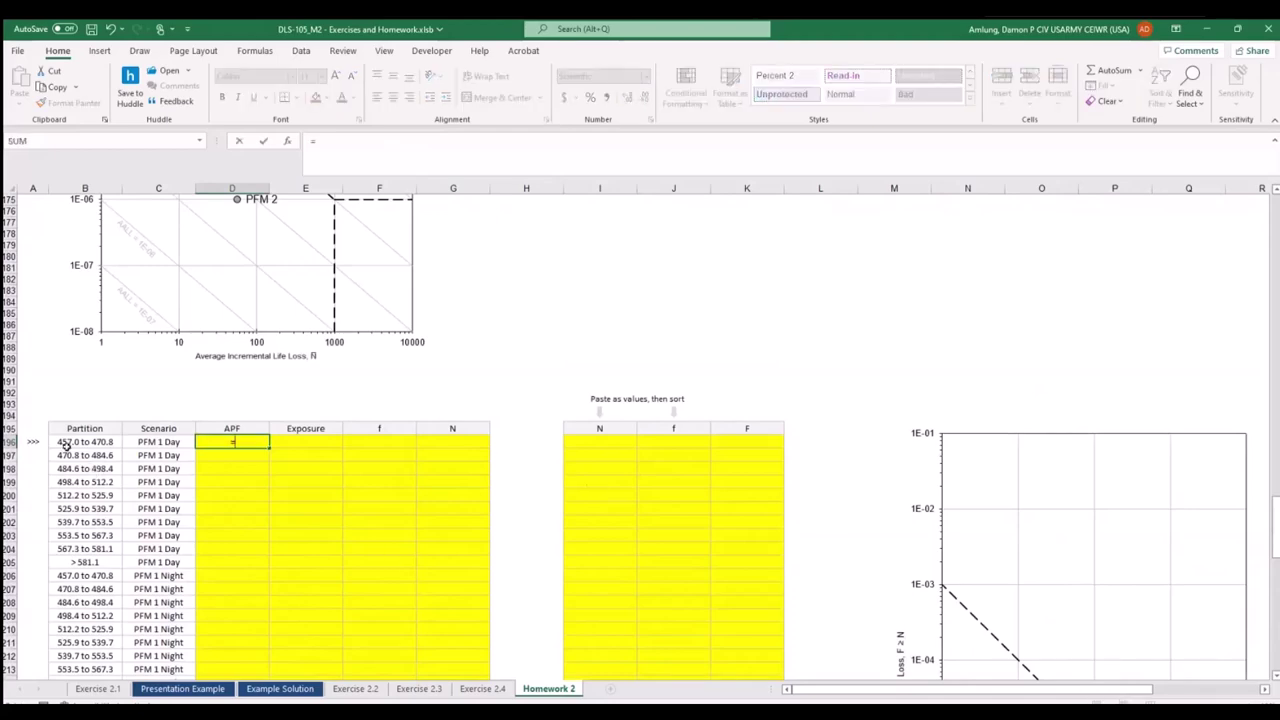
{"action": "scroll", "coordinate": [360, 533], "scroll_direction": "up", "scroll_amount": 20}
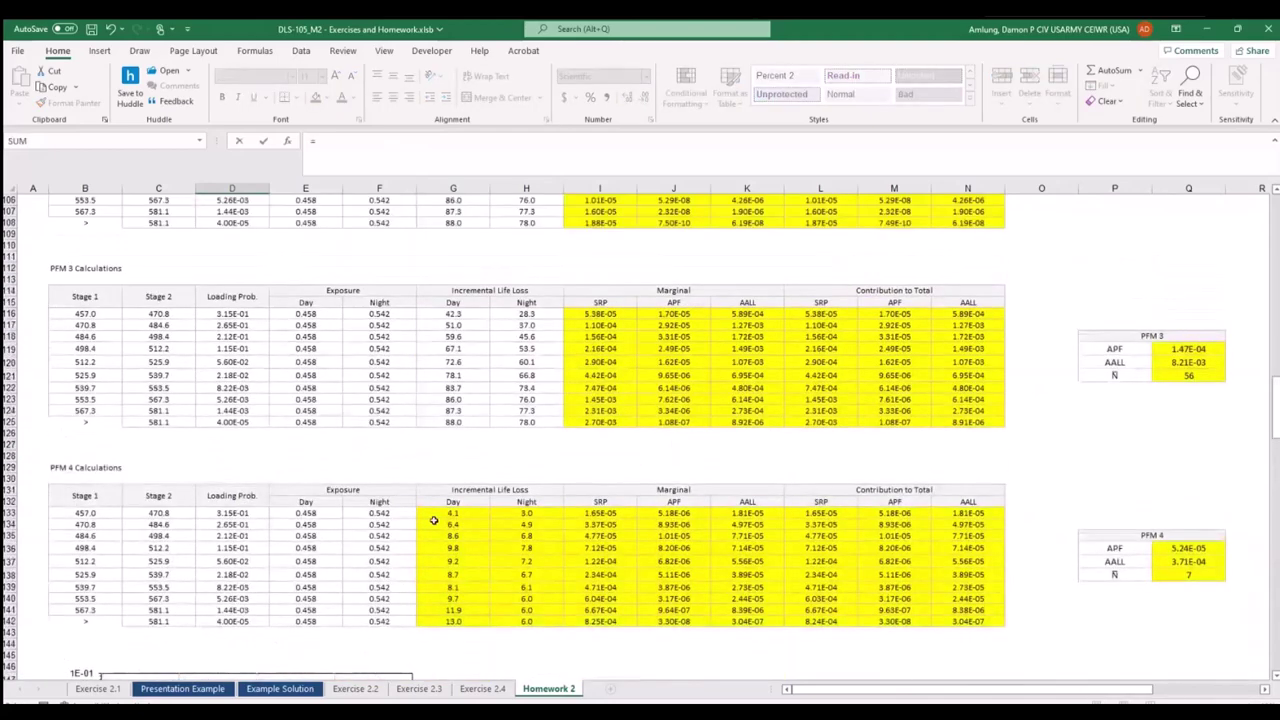
{"action": "scroll", "coordinate": [440, 521], "scroll_direction": "up", "scroll_amount": 6}
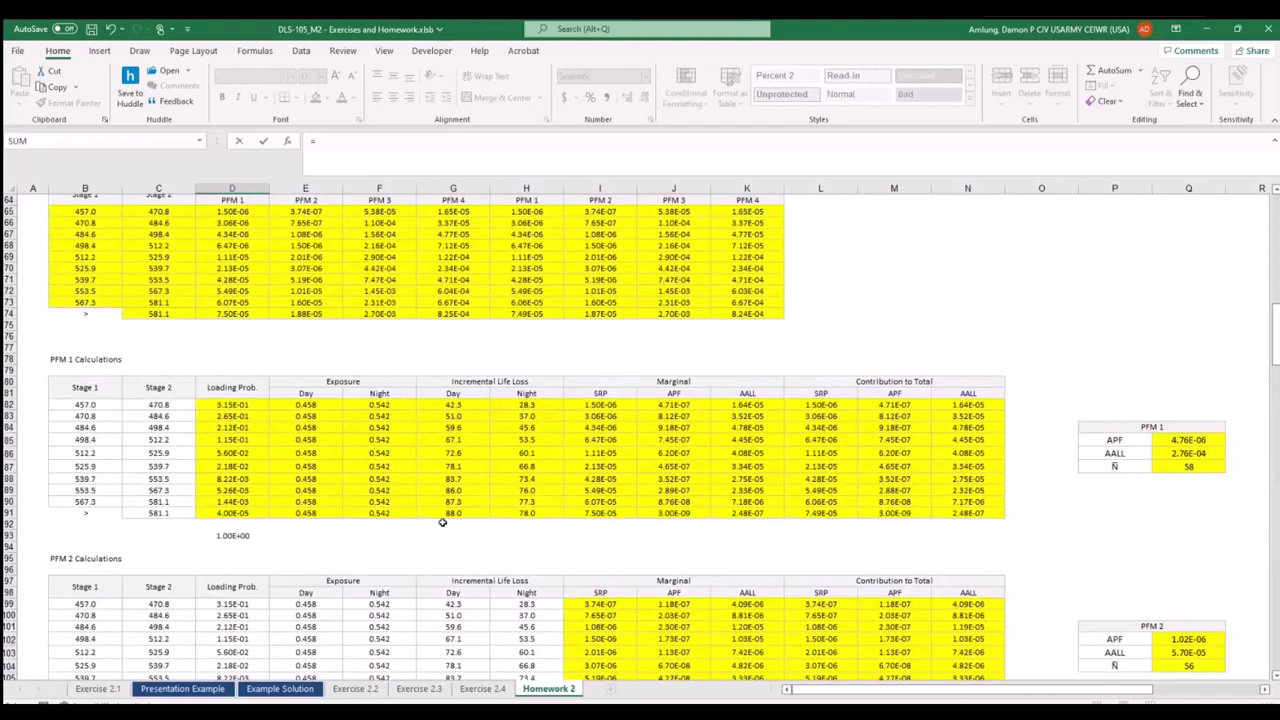
{"action": "left_click", "coordinate": [905, 402]}
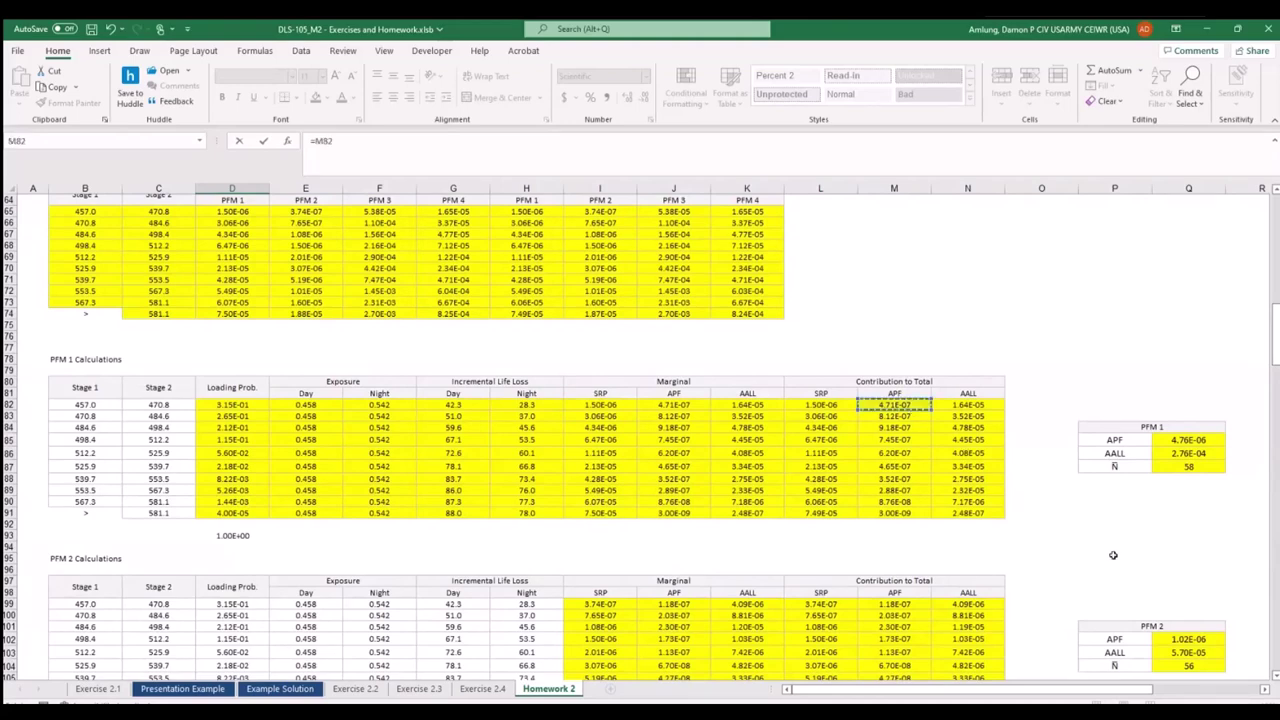
{"action": "key", "text": "Return"}
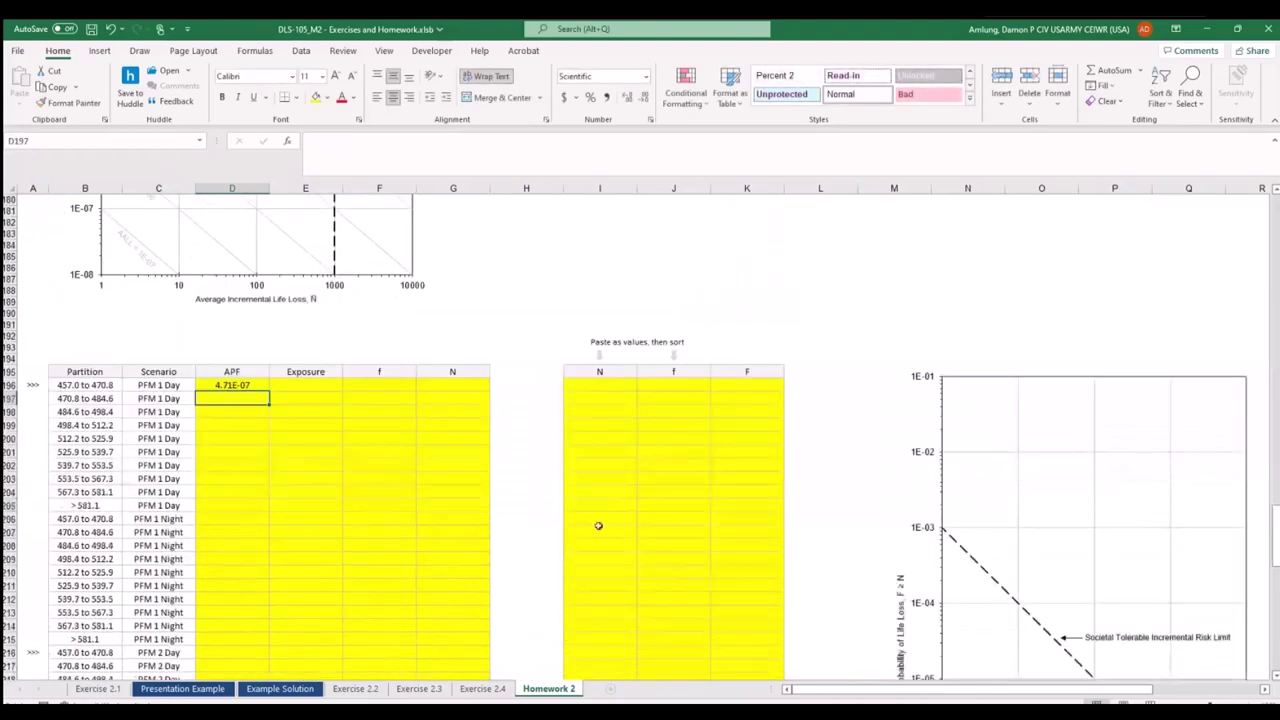
{"action": "left_click", "coordinate": [255, 250]}
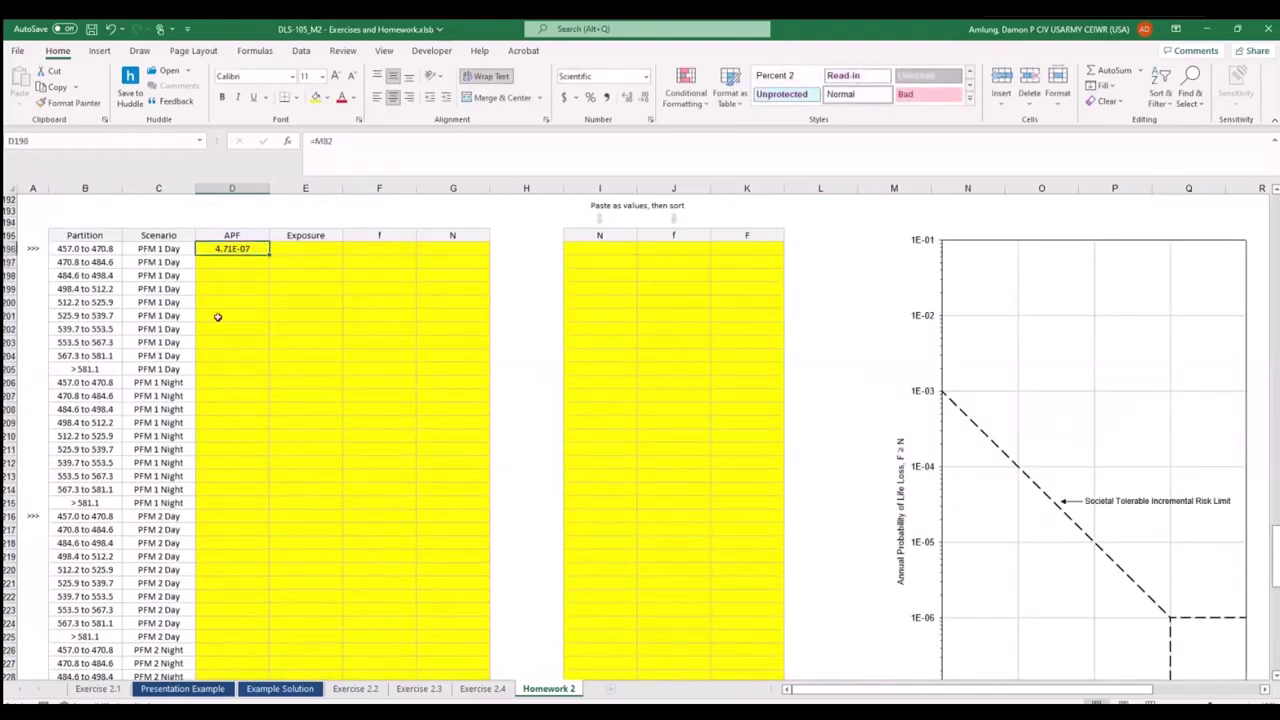
{"action": "left_click_drag", "start_coordinate": [268, 255], "coordinate": [280, 376]}
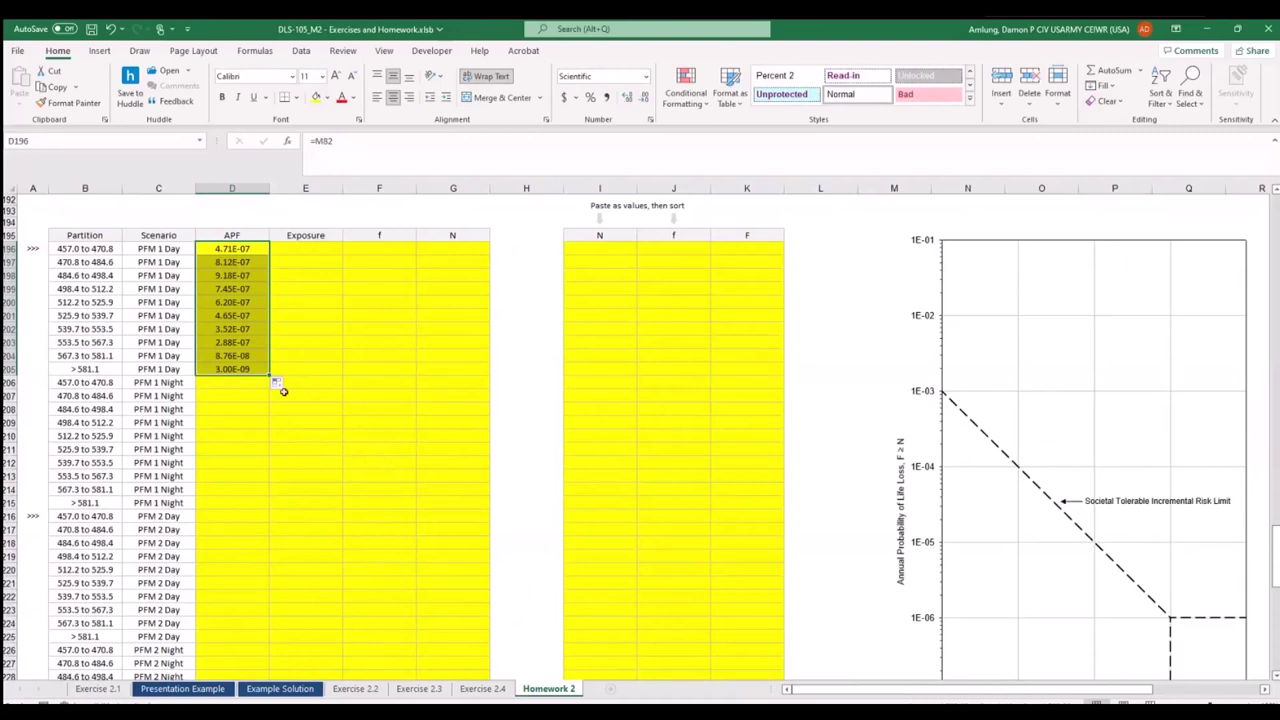
Fill the PFM 1 Night APF cells D206:D215 with references to the PFM 1 Day values, starting with =D196.
{"action": "left_click", "coordinate": [239, 381]}
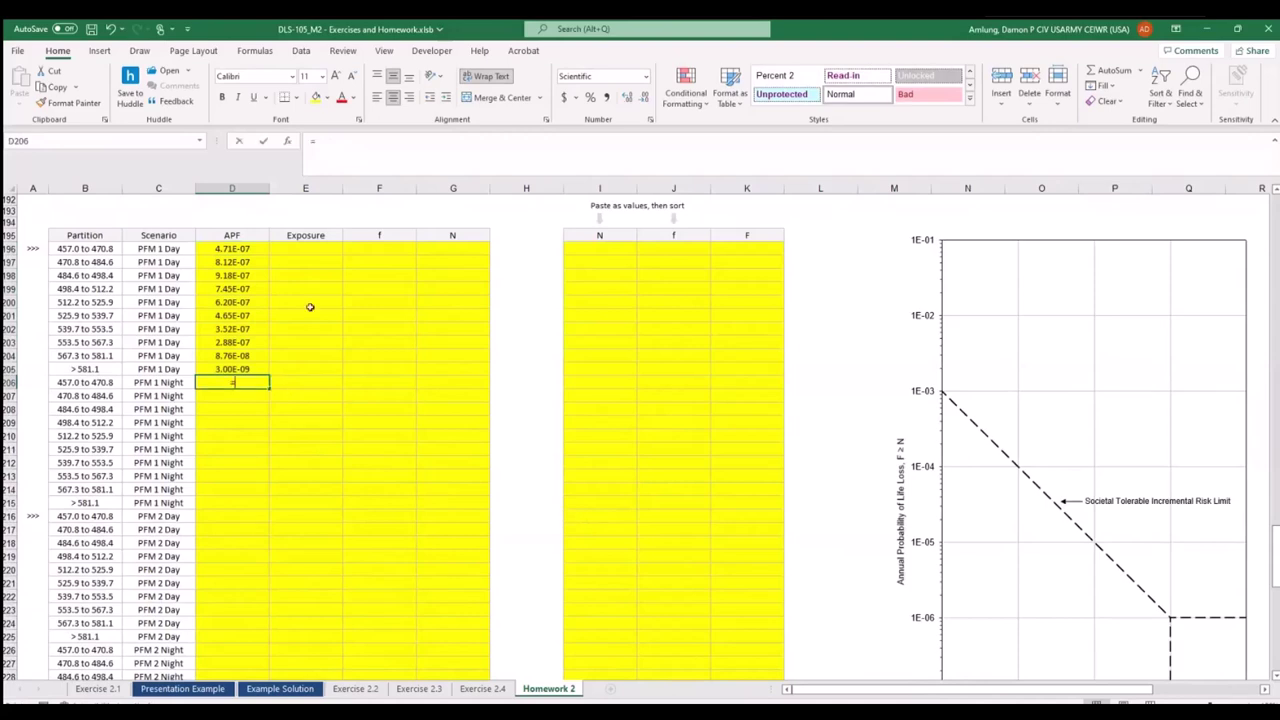
{"action": "type", "text": "="}
{"action": "left_click", "coordinate": [253, 250]}
{"action": "key", "text": "Return"}
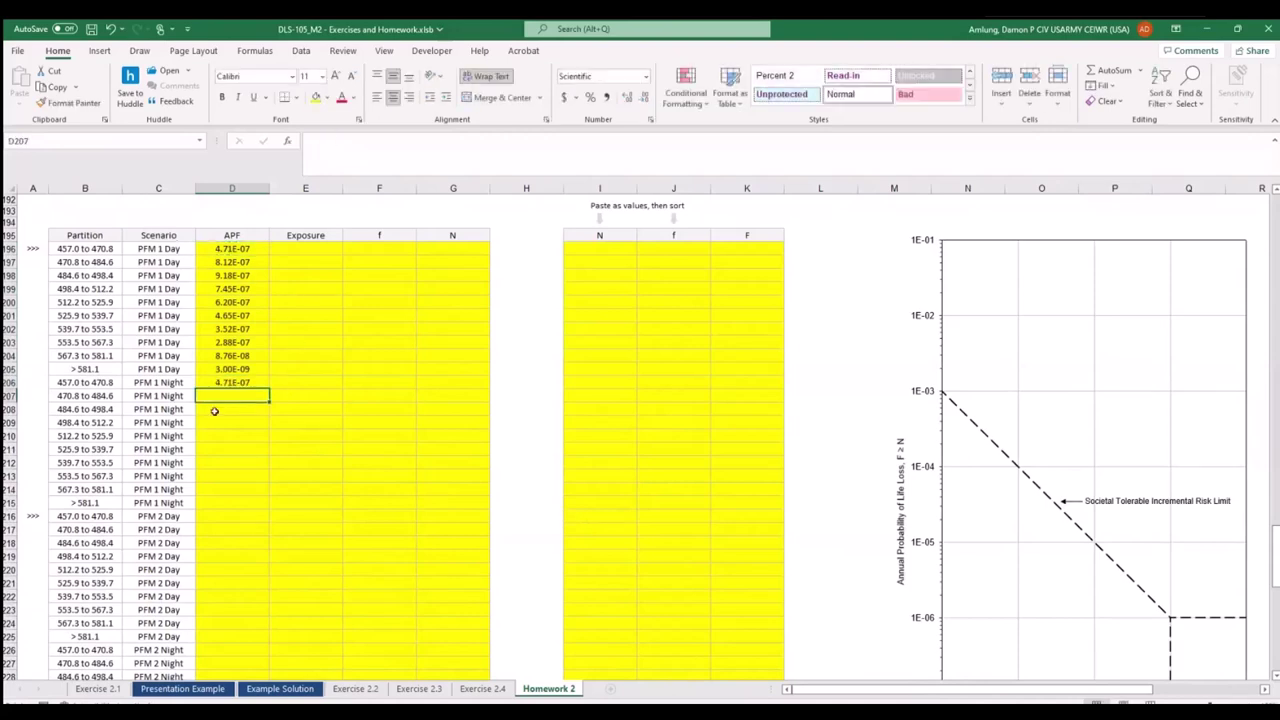
{"action": "left_click", "coordinate": [234, 380]}
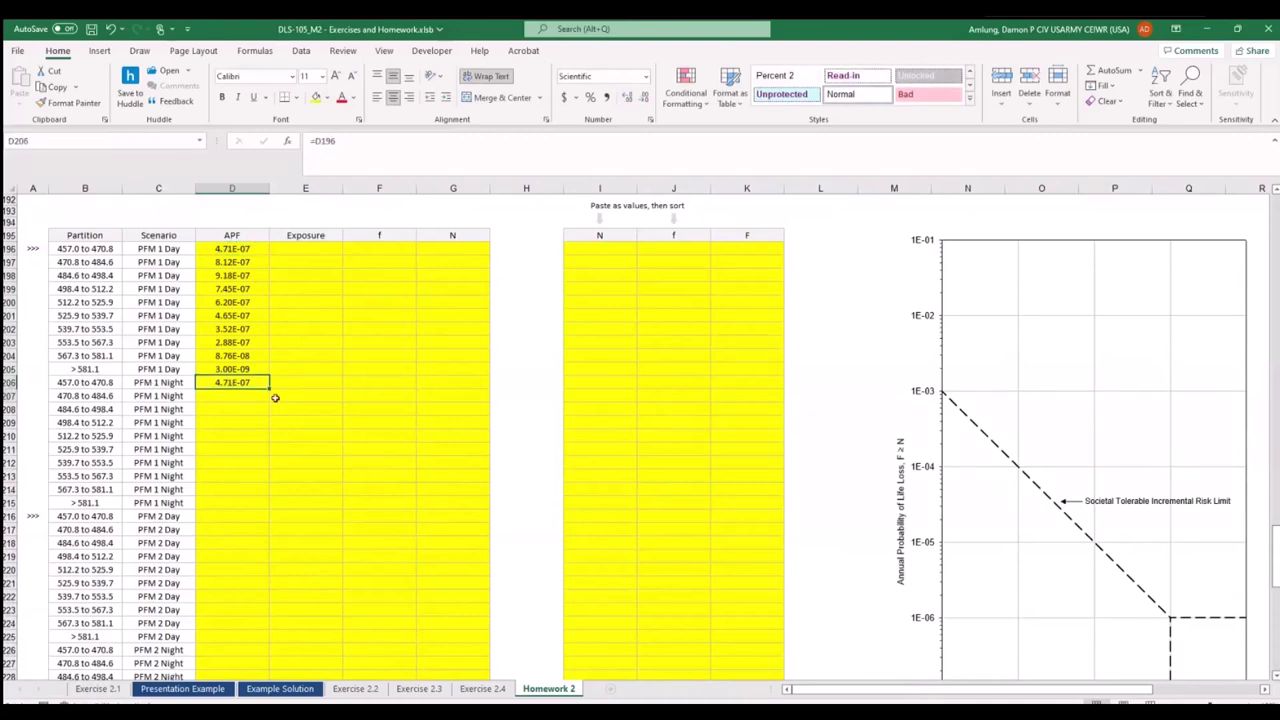
{"action": "left_click_drag", "start_coordinate": [270, 389], "coordinate": [294, 511]}
{"action": "left_click", "coordinate": [452, 478]}
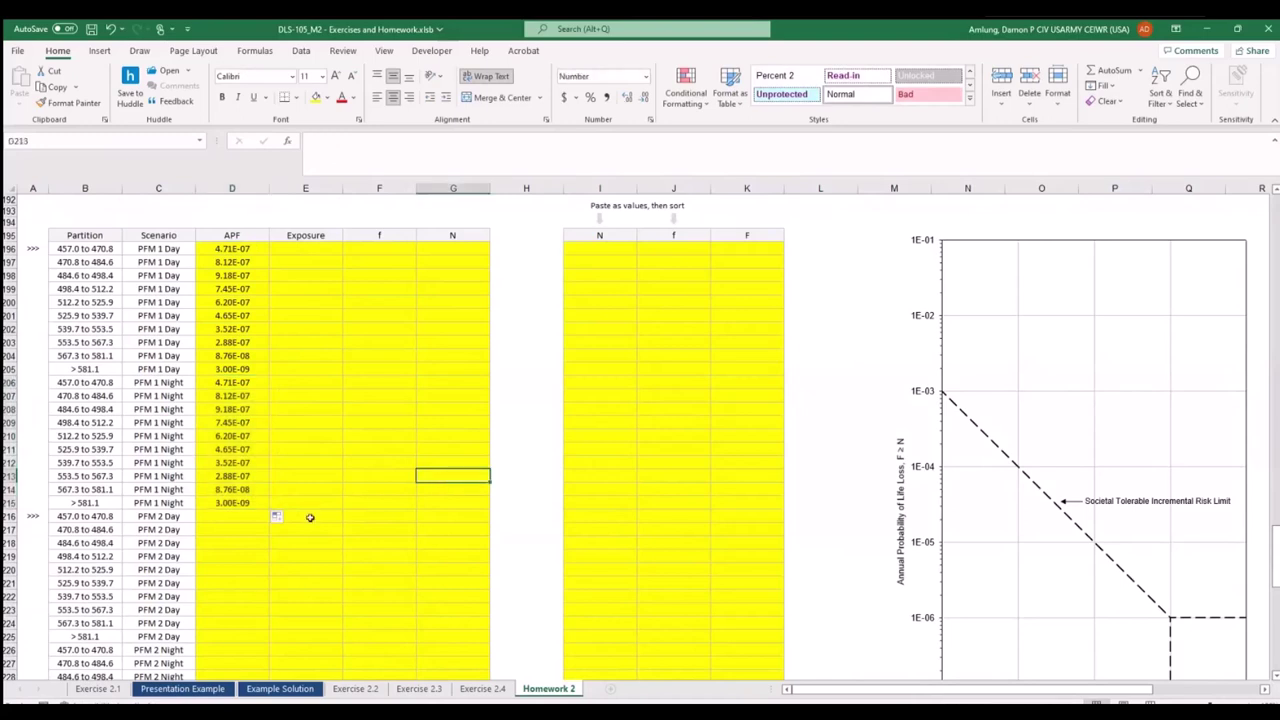
Link the PFM 2 Day APF values in D216:D225 to PFM 2's contribution-to-total APF, starting with =M99.
{"action": "left_click", "coordinate": [250, 518]}
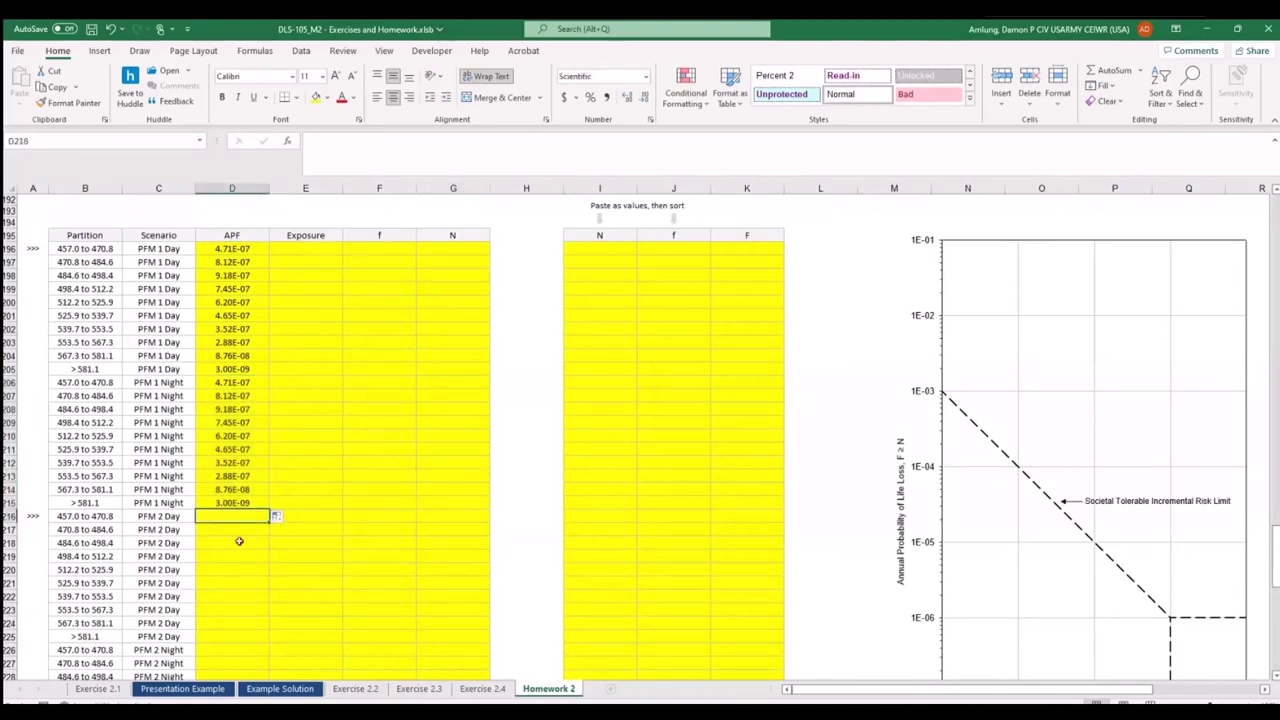
{"action": "type", "text": "="}
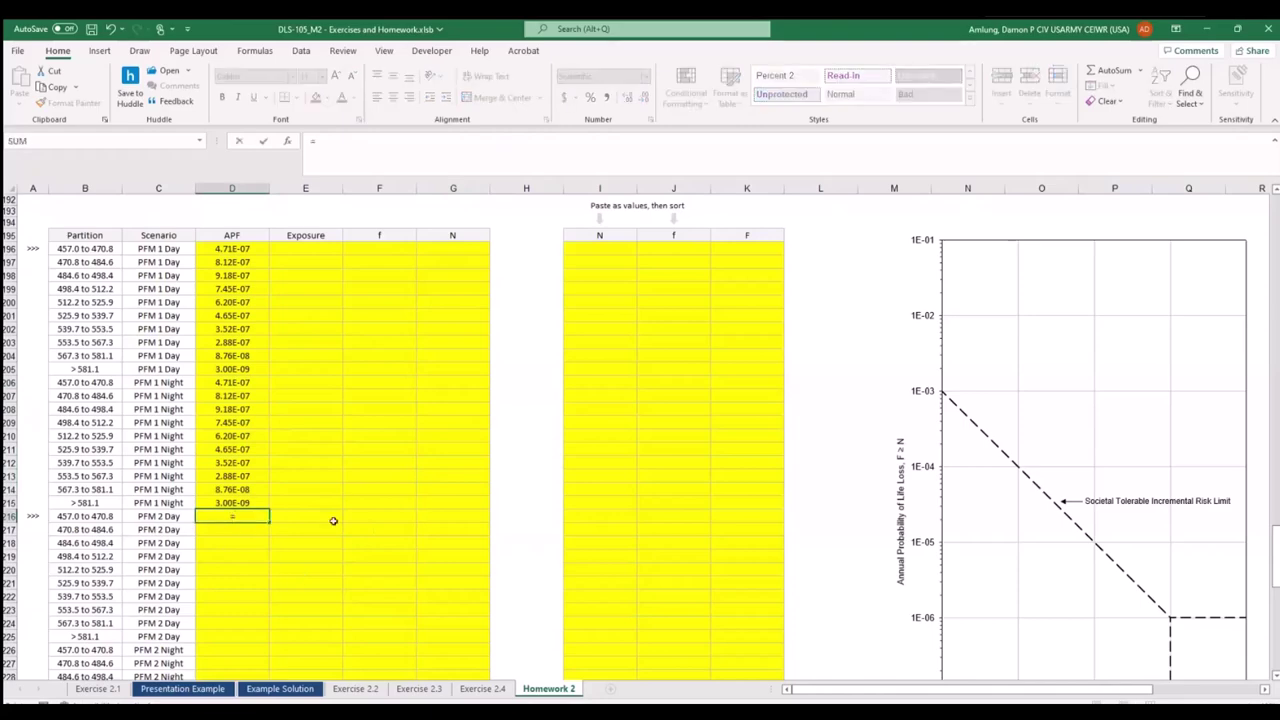
{"action": "scroll", "coordinate": [400, 510], "scroll_direction": "up", "scroll_amount": 15}
{"action": "scroll", "coordinate": [482, 496], "scroll_direction": "up", "scroll_amount": 20}
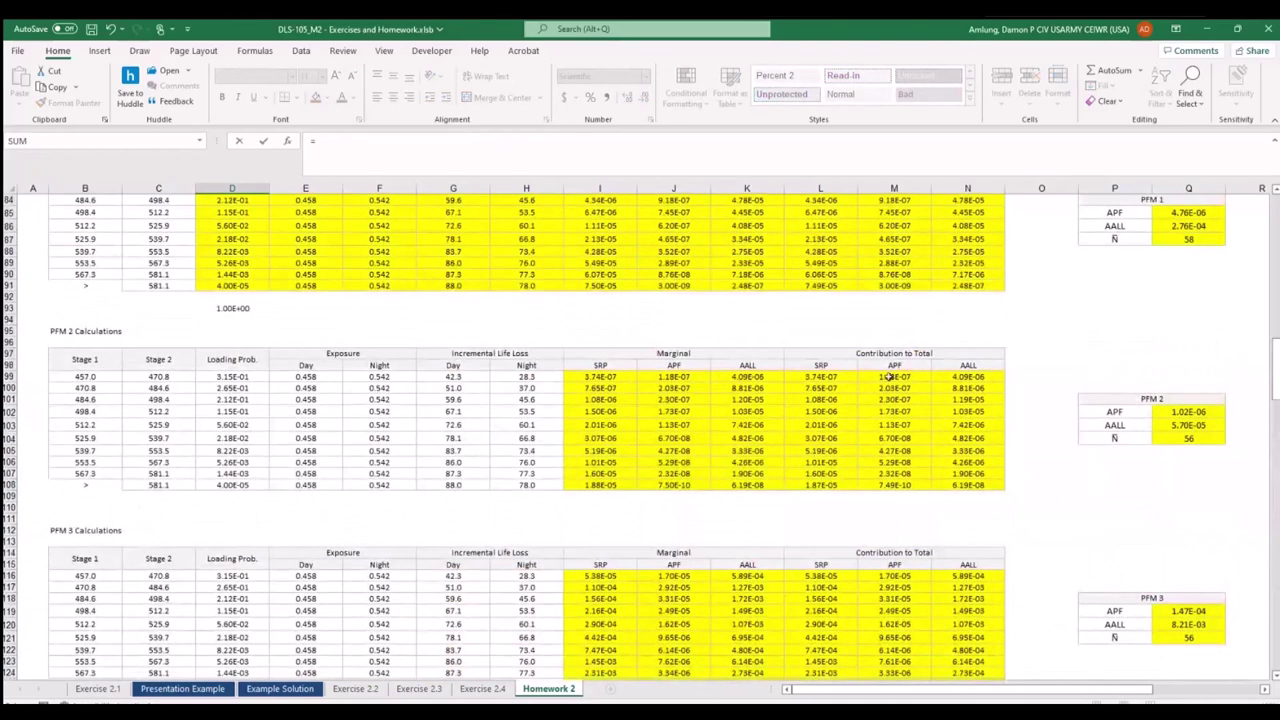
{"action": "left_click", "coordinate": [894, 377]}
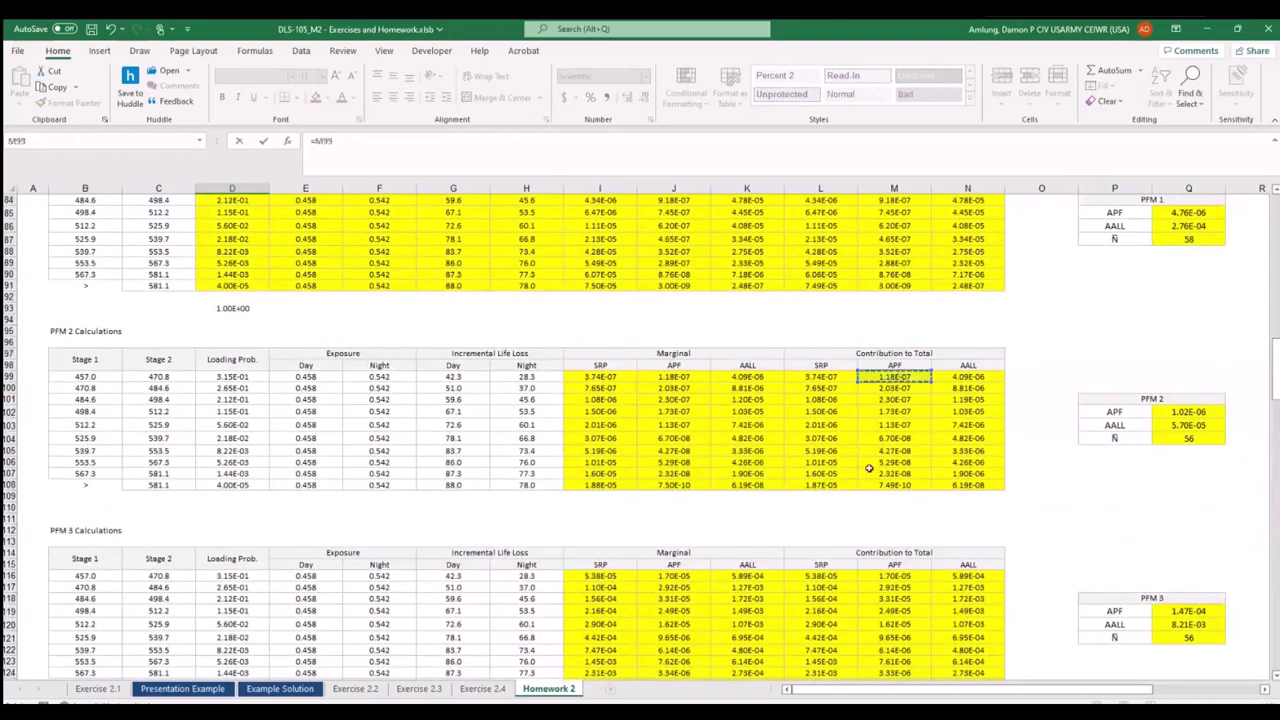
{"action": "key", "text": "Return"}
{"action": "left_click", "coordinate": [258, 442]}
{"action": "left_click_drag", "start_coordinate": [270, 447], "coordinate": [252, 562]}
Fill the PFM 2 Night APF cells D226:D235 with references to the PFM 2 Day values, starting with =D216.
{"action": "left_click", "coordinate": [251, 574]}
{"action": "type", "text": "="}
{"action": "left_click", "coordinate": [256, 443]}
{"action": "key", "text": "Return"}
{"action": "scroll", "coordinate": [300, 469], "scroll_direction": "down", "scroll_amount": 2}
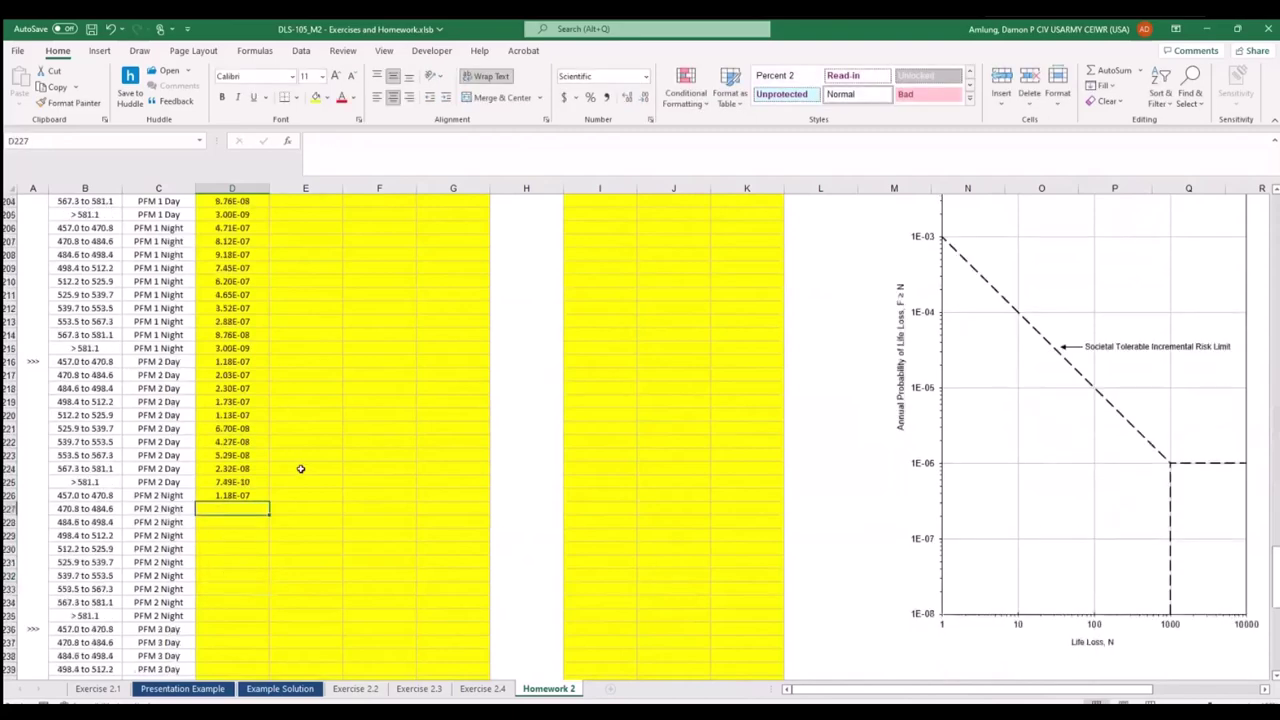
{"action": "scroll", "coordinate": [300, 469], "scroll_direction": "down", "scroll_amount": 4}
{"action": "left_click", "coordinate": [240, 335]}
{"action": "left_click_drag", "start_coordinate": [269, 341], "coordinate": [262, 462]}
Link the PFM 3 Day APF values in D236:D245 to PFM 3's contribution-to-total APF, starting with =M116.
{"action": "left_click", "coordinate": [257, 470]}
{"action": "type", "text": "="}
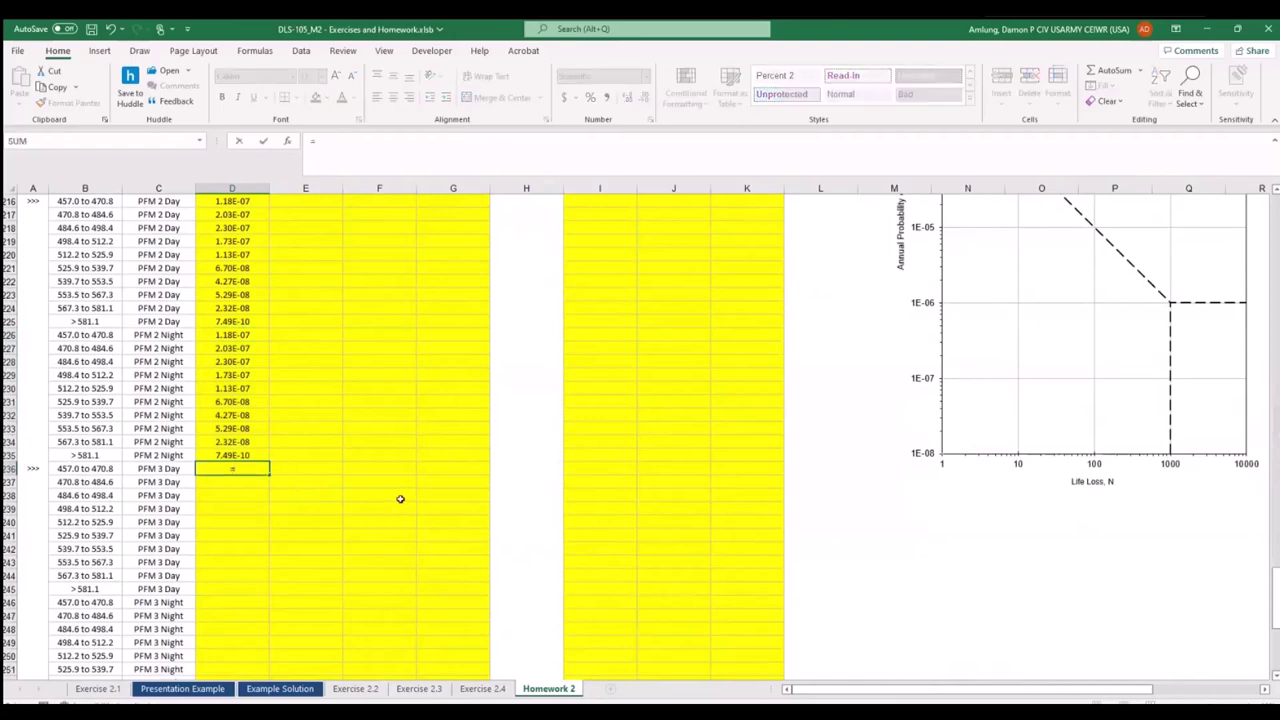
{"action": "scroll", "coordinate": [400, 499], "scroll_direction": "up", "scroll_amount": 20}
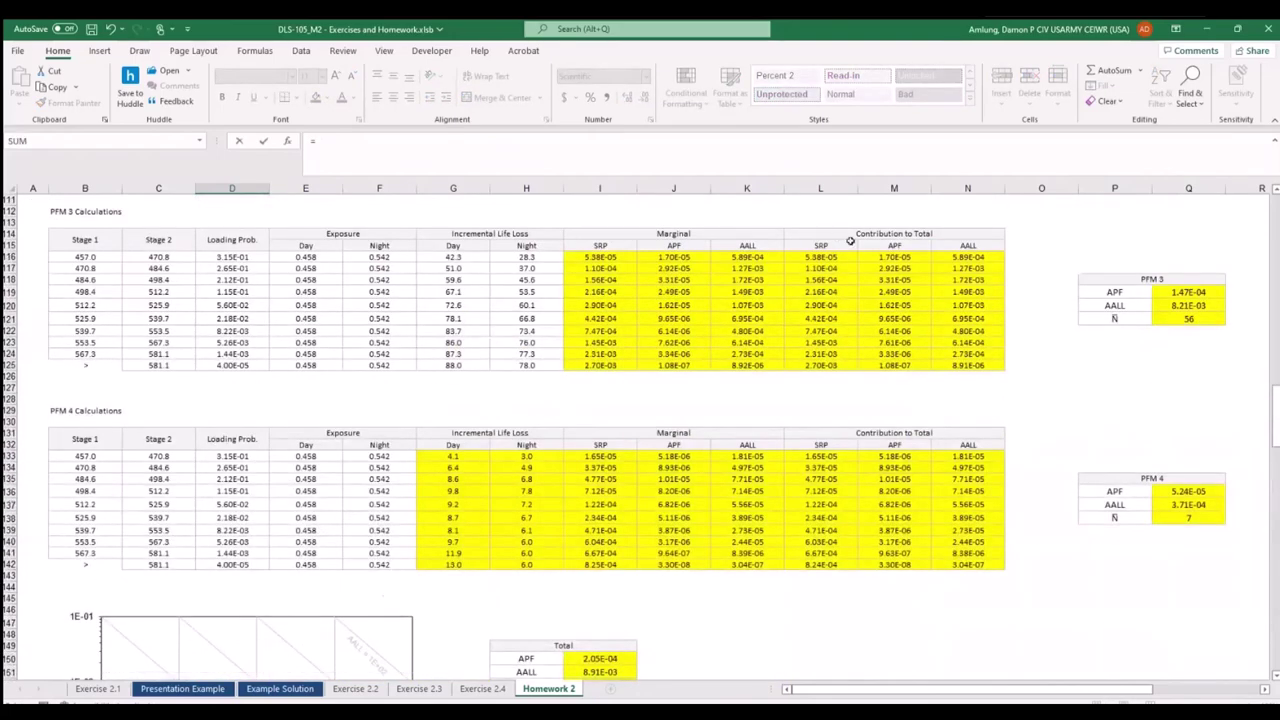
{"action": "left_click", "coordinate": [905, 258]}
{"action": "key", "text": "Return"}
{"action": "left_click", "coordinate": [256, 336]}
{"action": "left_click_drag", "start_coordinate": [270, 340], "coordinate": [288, 458]}
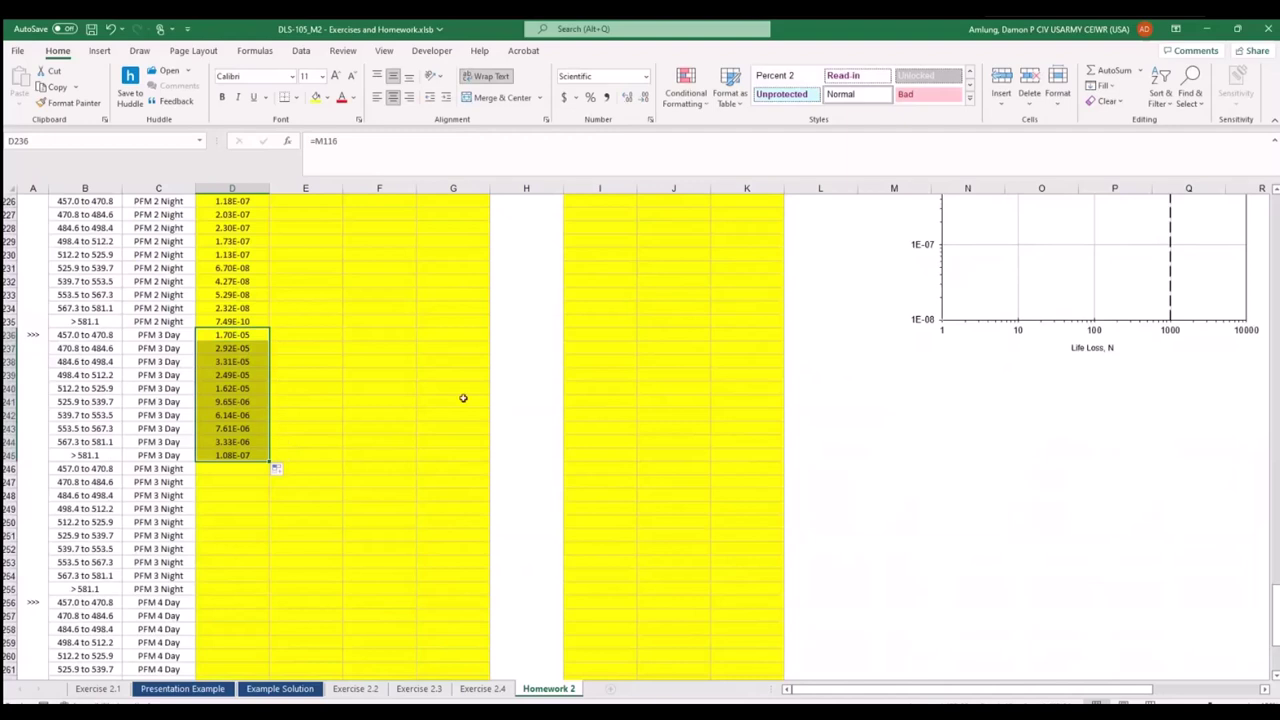
Fill the PFM 3 Night APF cells D246:D255 with references to the PFM 3 Day values, starting with =D236.
{"action": "left_click", "coordinate": [245, 470]}
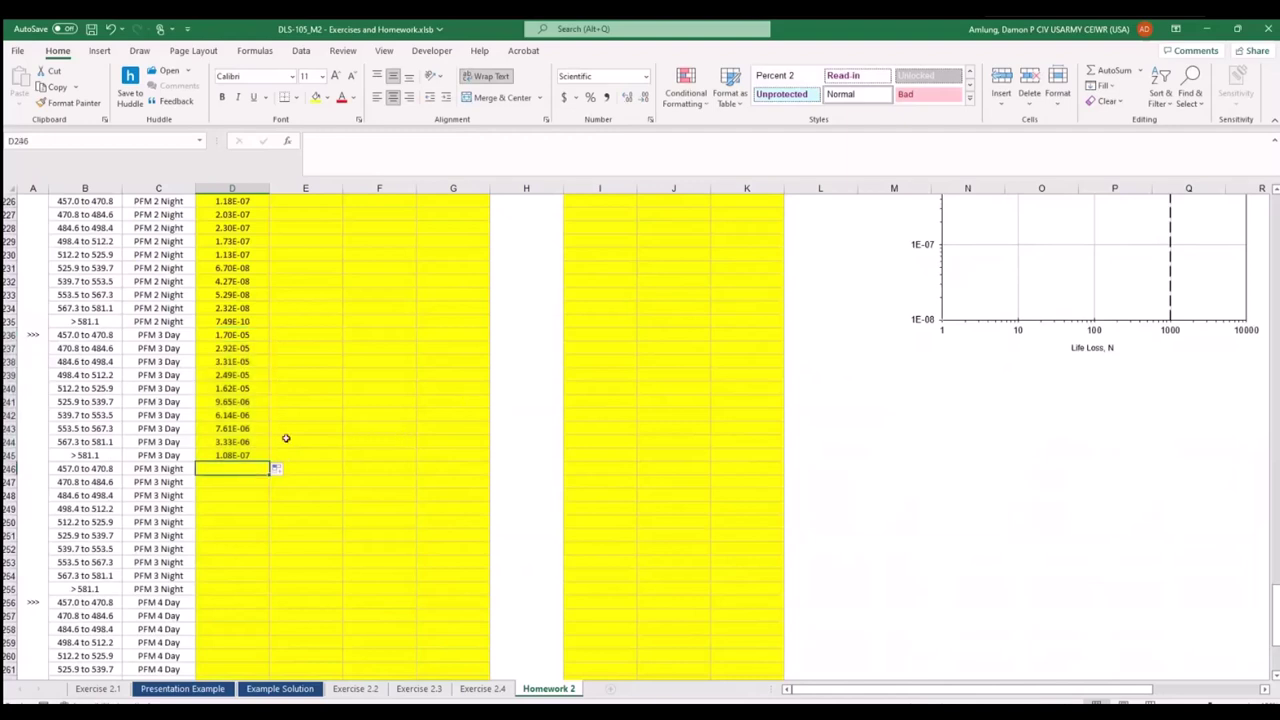
{"action": "type", "text": "="}
{"action": "left_click", "coordinate": [247, 336]}
{"action": "key", "text": "Return"}
{"action": "left_click", "coordinate": [258, 391]}
{"action": "left_click_drag", "start_coordinate": [268, 396], "coordinate": [271, 515]}
Link the PFM 4 Day APF values in D256:D265 to PFM 4's contribution-to-total APF, starting with =M133.
{"action": "left_click", "coordinate": [247, 526]}
{"action": "type", "text": "="}
{"action": "scroll", "coordinate": [580, 468], "scroll_direction": "up", "scroll_amount": 13}
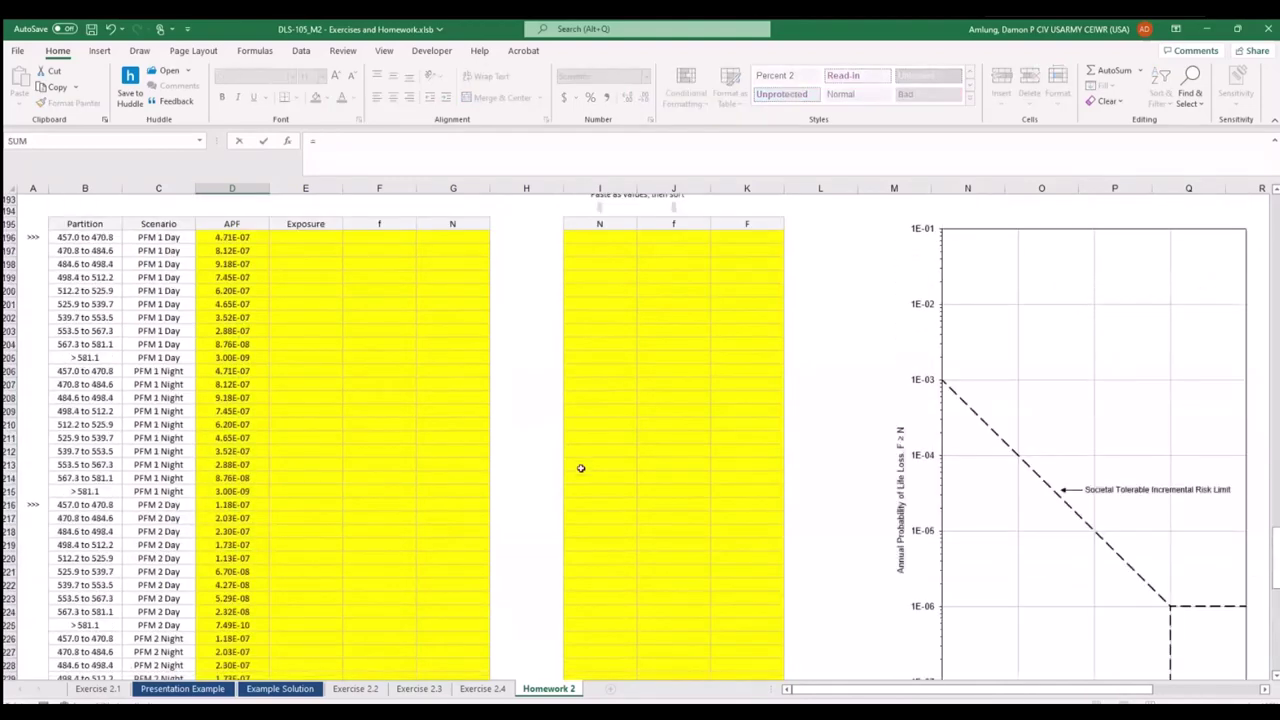
{"action": "scroll", "coordinate": [580, 468], "scroll_direction": "up", "scroll_amount": 20}
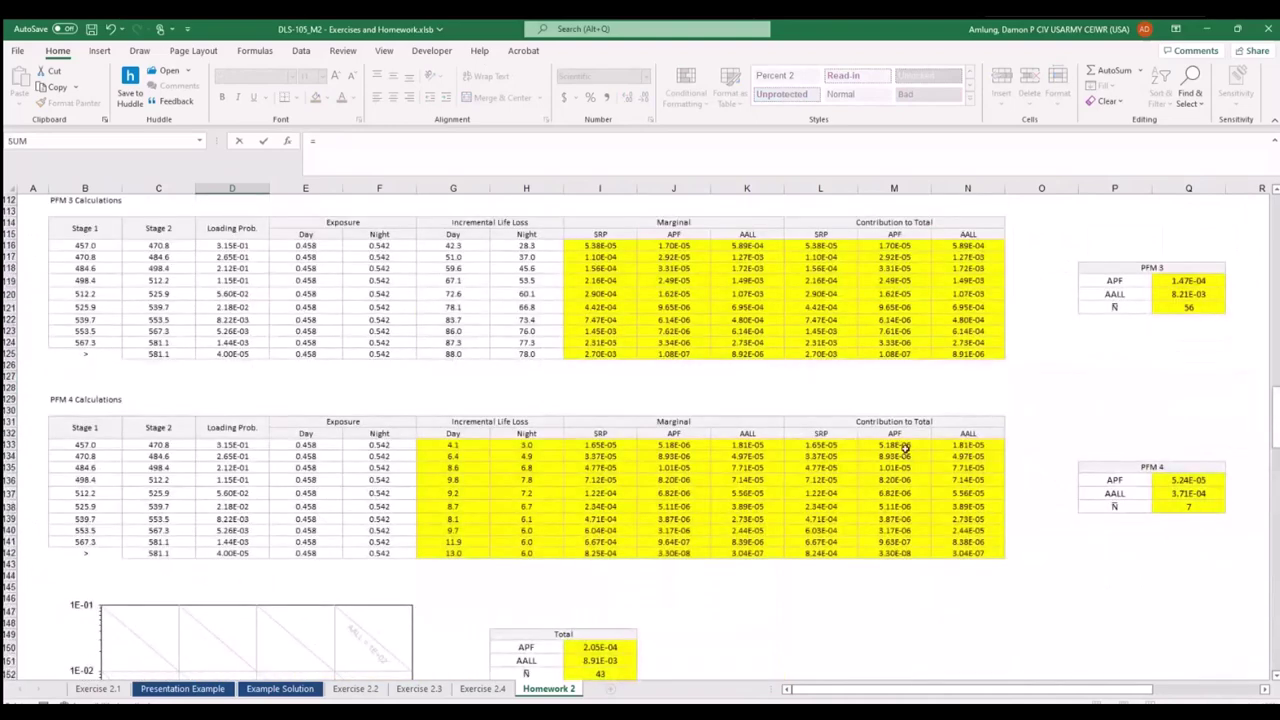
{"action": "left_click", "coordinate": [903, 447]}
{"action": "key", "text": "Return"}
{"action": "left_click", "coordinate": [255, 297]}
{"action": "left_click_drag", "start_coordinate": [269, 301], "coordinate": [270, 418]}
Fill the PFM 4 Night APF cells D266:D275 with references to the PFM 4 Day values, starting with =D256.
{"action": "left_click", "coordinate": [251, 429]}
{"action": "type", "text": "="}
{"action": "left_click", "coordinate": [235, 294]}
{"action": "key", "text": "Return"}
{"action": "left_click", "coordinate": [268, 431]}
{"action": "left_click_drag", "start_coordinate": [269, 432], "coordinate": [268, 552]}
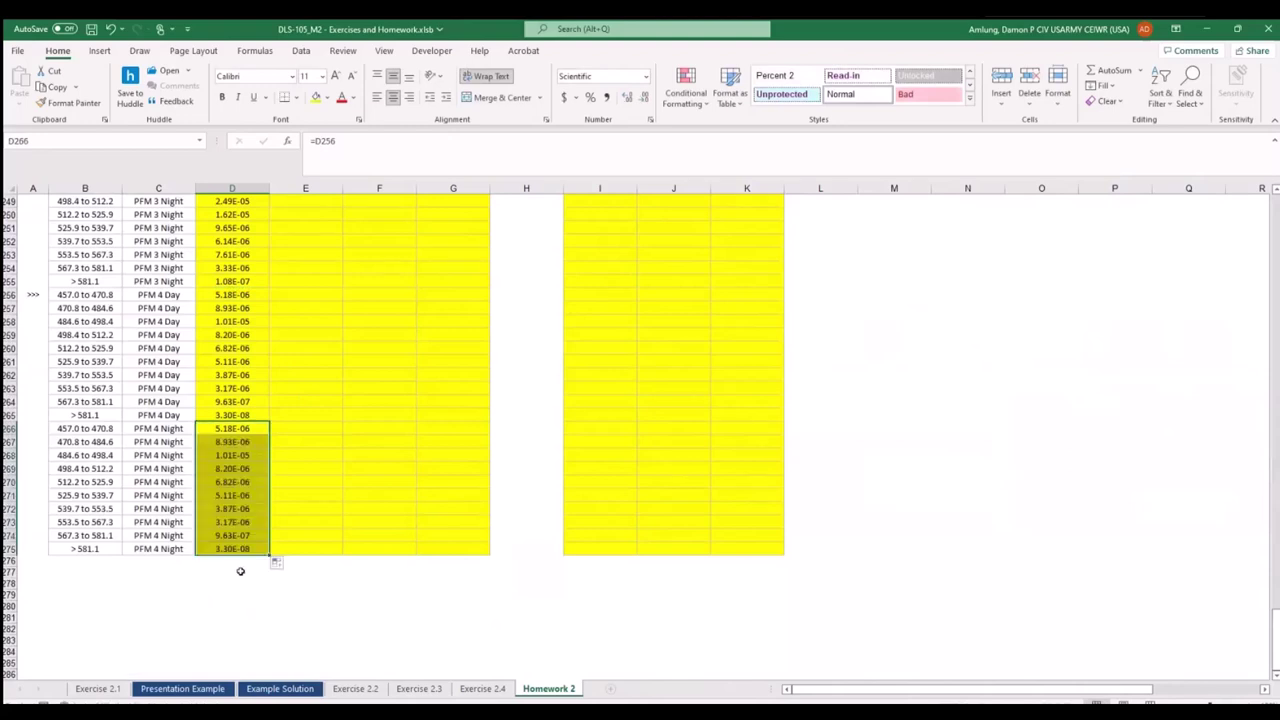
Add a check sum of the whole APF column in D277 with =SUM(D196:D275).
{"action": "left_click", "coordinate": [240, 571]}
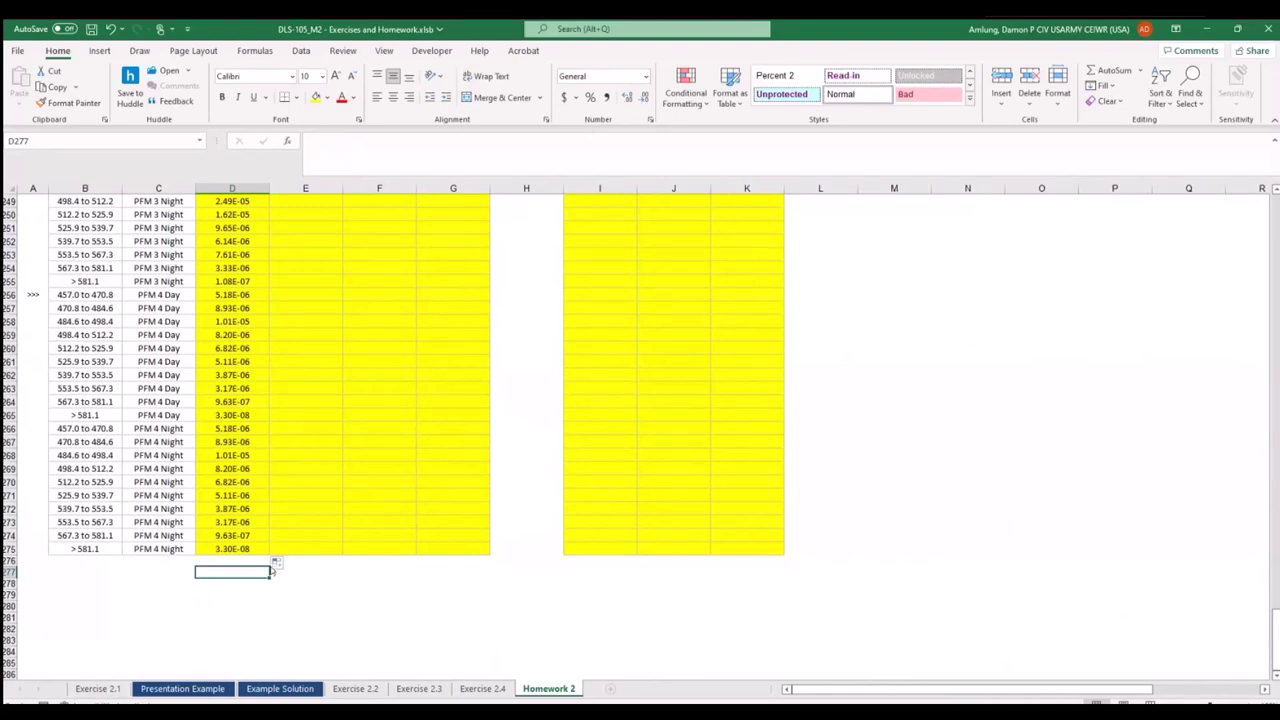
{"action": "type", "text": "="}
{"action": "type", "text": "sum("}
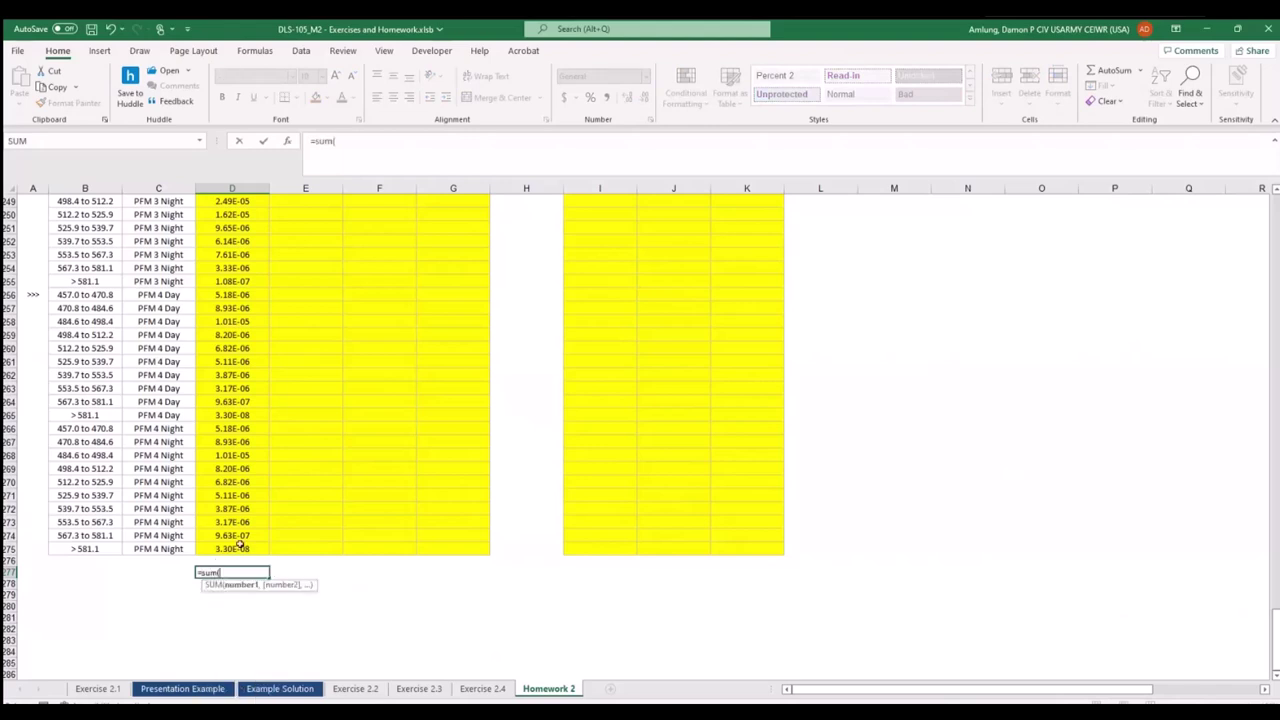
{"action": "left_click_drag", "start_coordinate": [232, 549], "coordinate": [255, 228]}
{"action": "key", "text": "Return"}
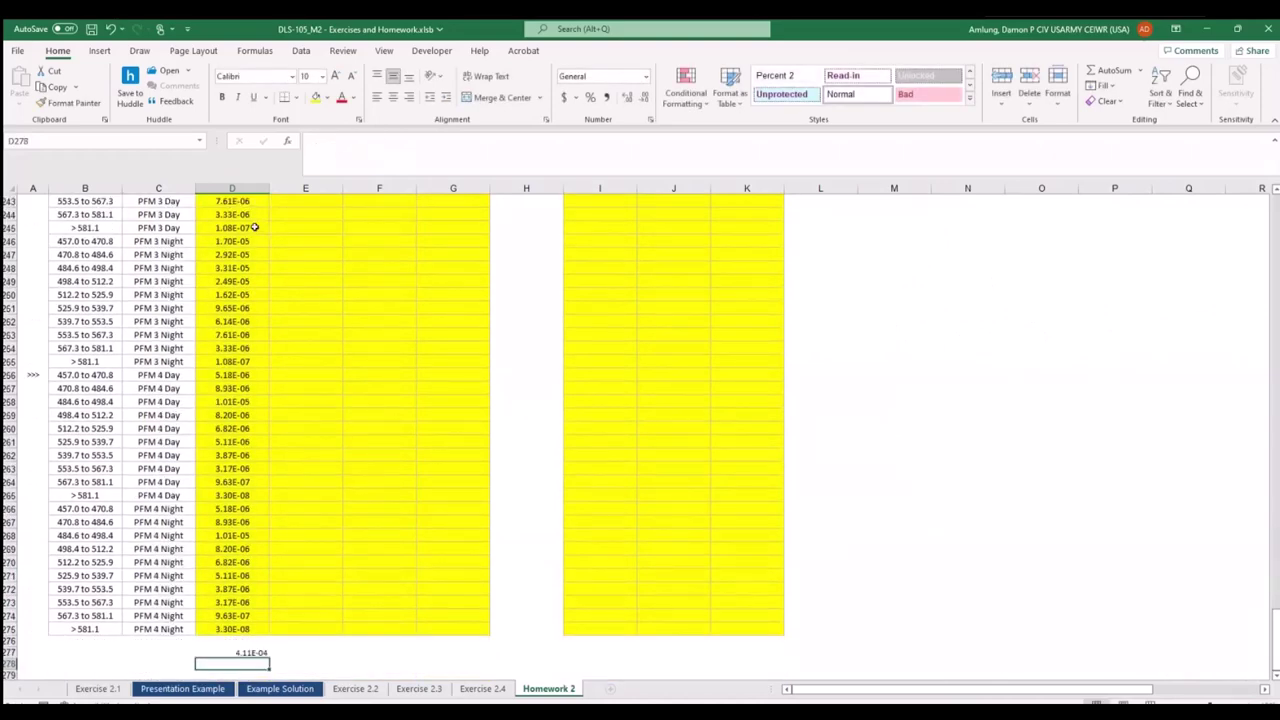
Halve the APF check sum in D278 with =D277/2 and centre both check cells.
{"action": "type", "text": "="}
{"action": "key", "text": "Up"}
{"action": "type", "text": "/2"}
{"action": "key", "text": "Return"}
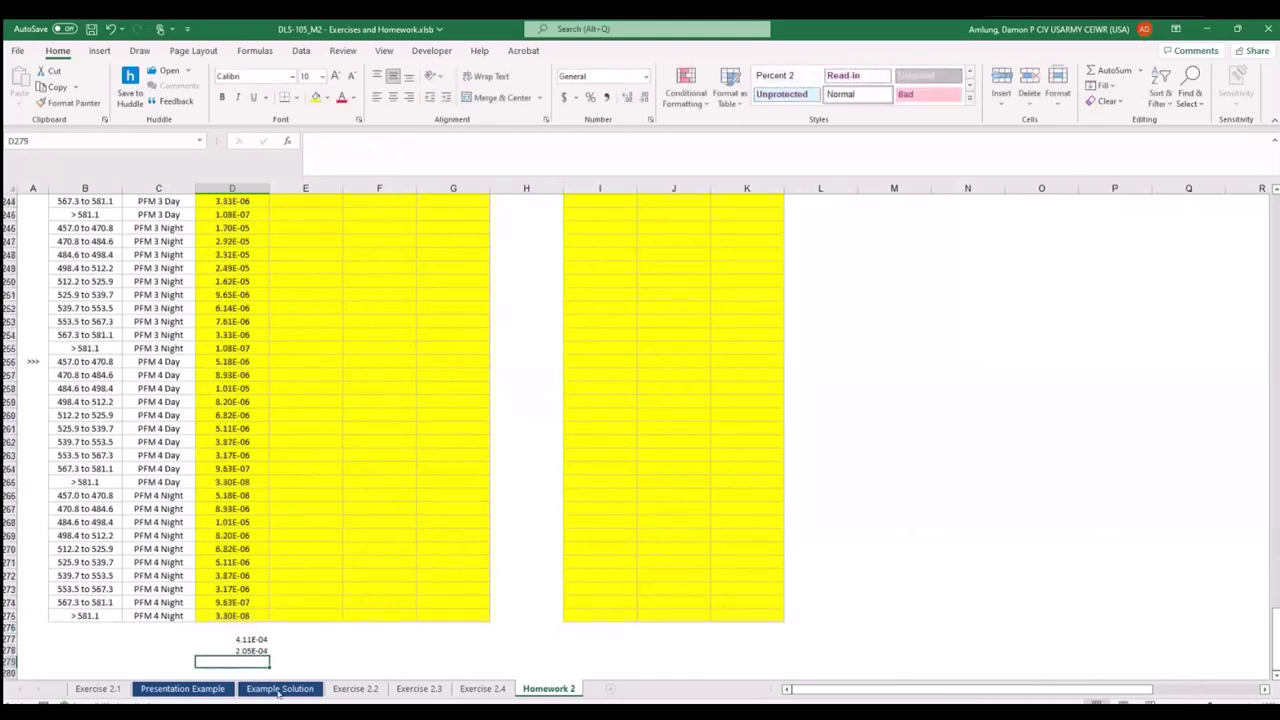
{"action": "left_click_drag", "start_coordinate": [250, 639], "coordinate": [250, 651]}
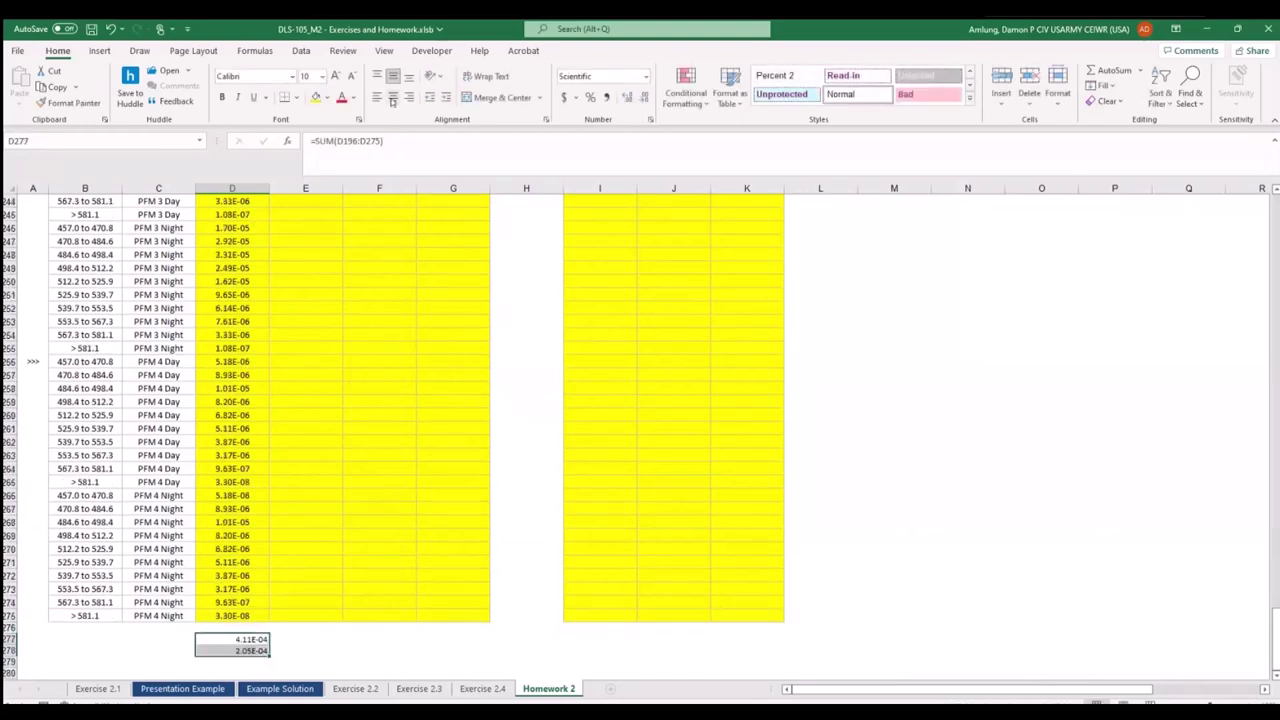
{"action": "left_click", "coordinate": [245, 650]}
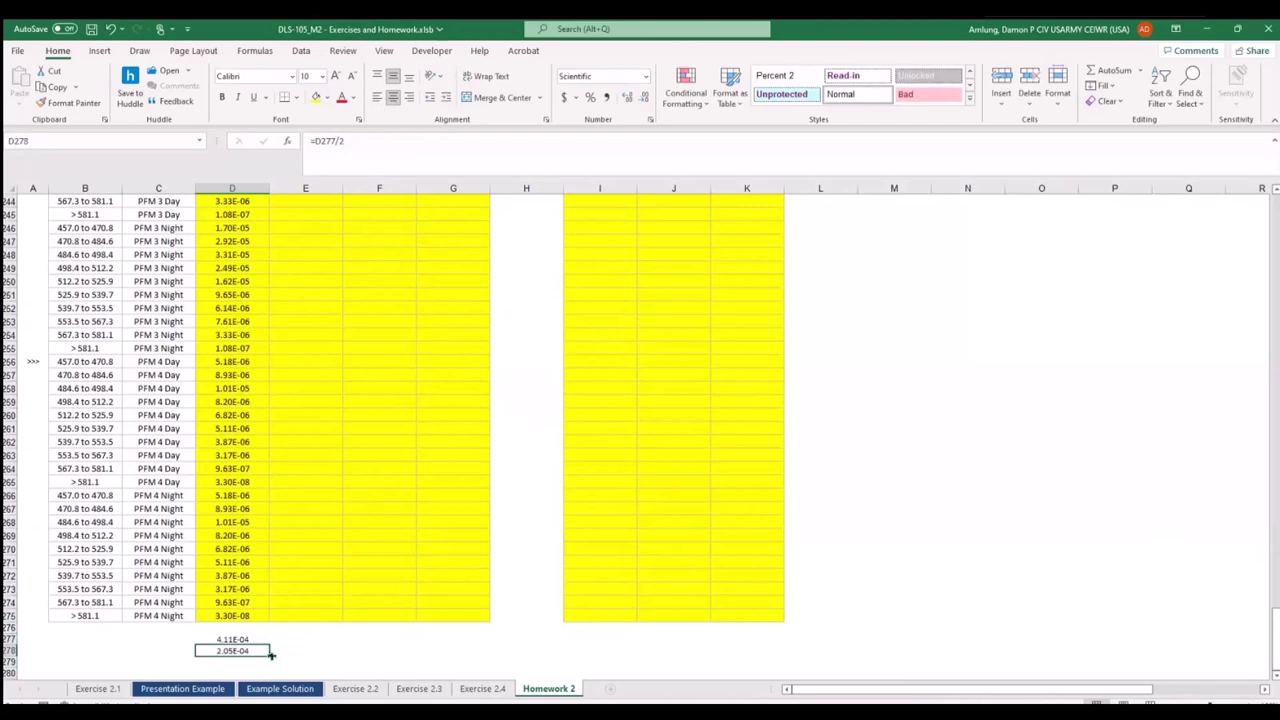
Compare the halved APF check sum with the Total table's APF in I150.
{"action": "scroll", "coordinate": [473, 477], "scroll_direction": "up", "scroll_amount": 1}
{"action": "scroll", "coordinate": [473, 477], "scroll_direction": "up", "scroll_amount": 20}
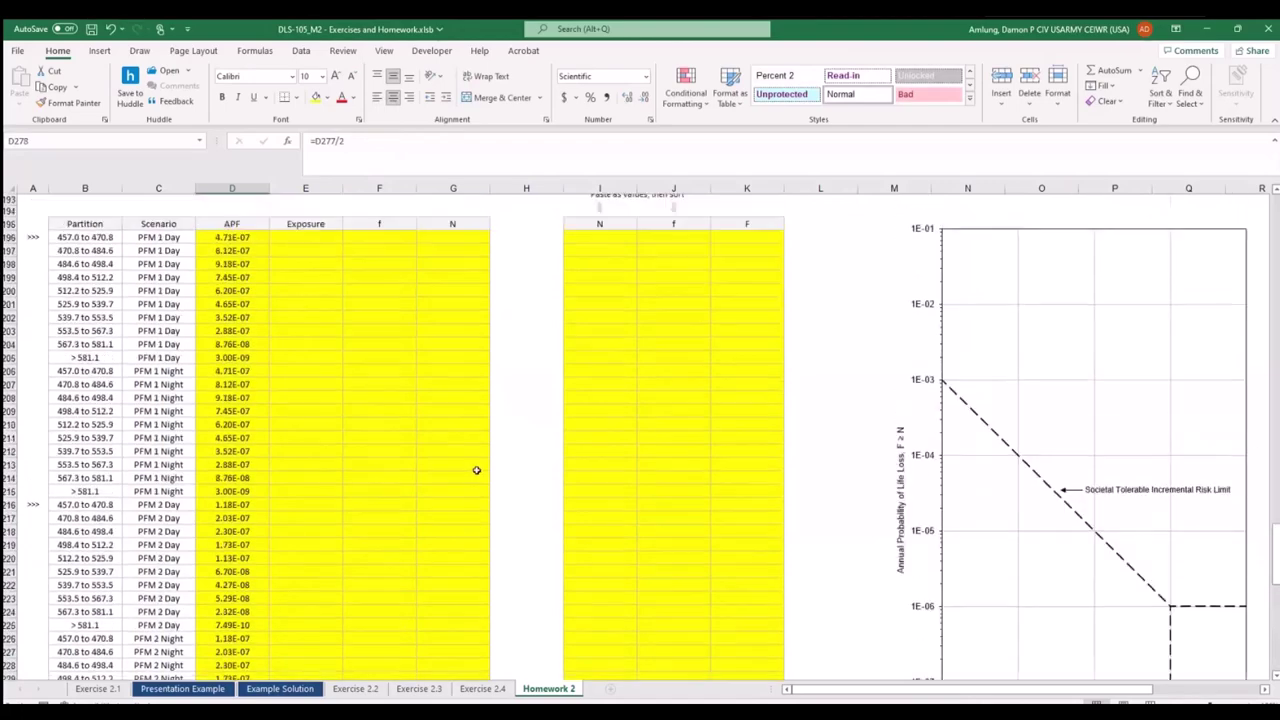
{"action": "left_click", "coordinate": [620, 615]}
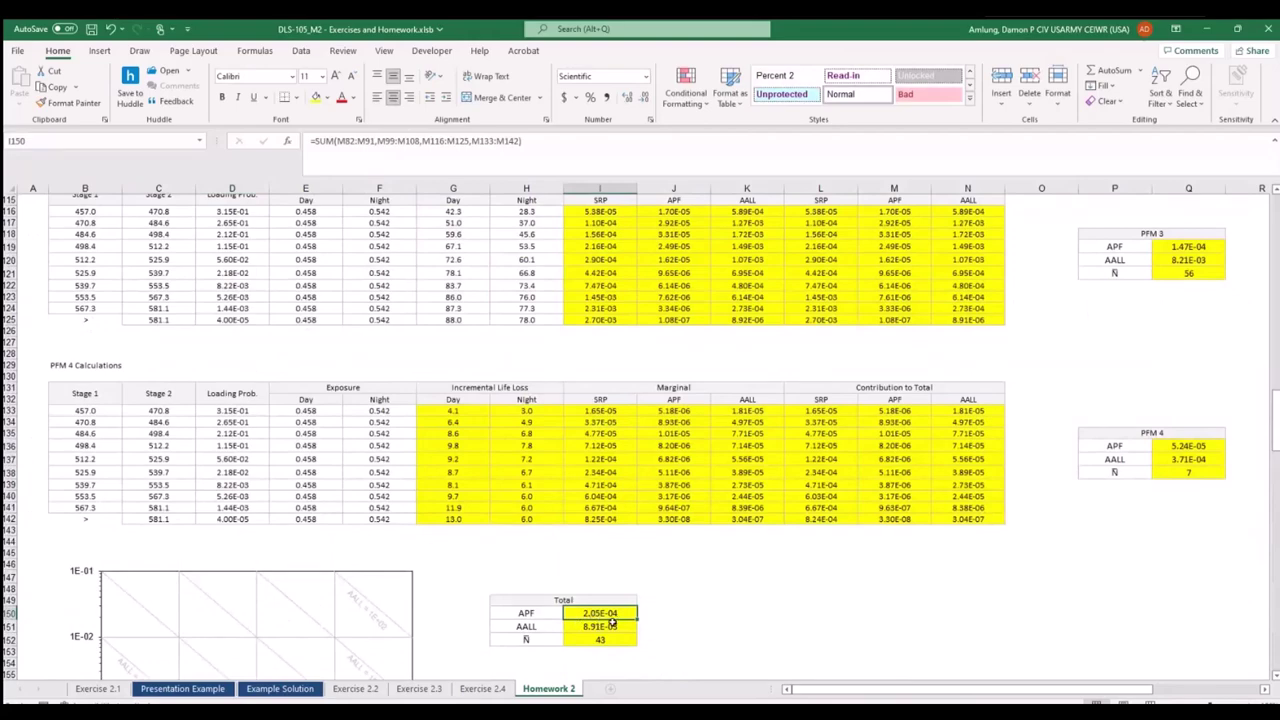
Delete the temporary APF check formulas in D277:D278 below the F-N table.
{"action": "scroll", "coordinate": [557, 543], "scroll_direction": "down", "scroll_amount": 20}
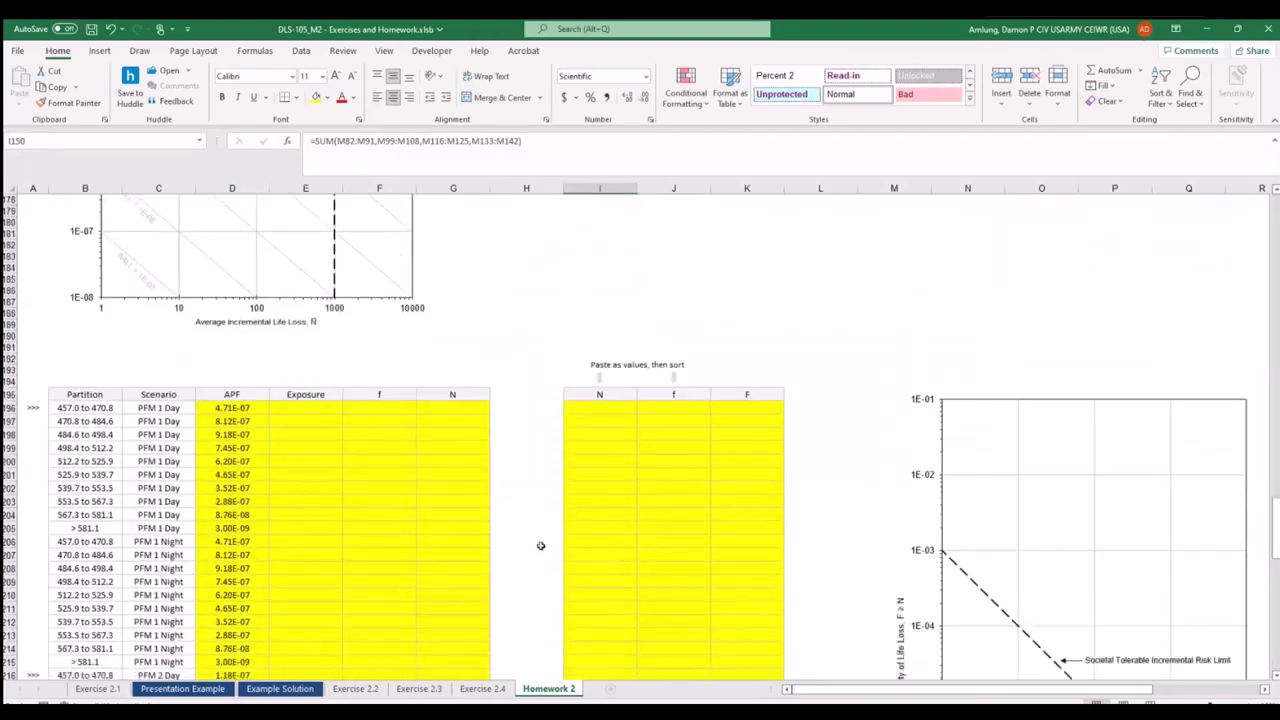
{"action": "left_click_drag", "start_coordinate": [232, 519], "coordinate": [232, 530]}
{"action": "key", "text": "Delete"}
{"action": "scroll", "coordinate": [514, 426], "scroll_direction": "up", "scroll_amount": 20}
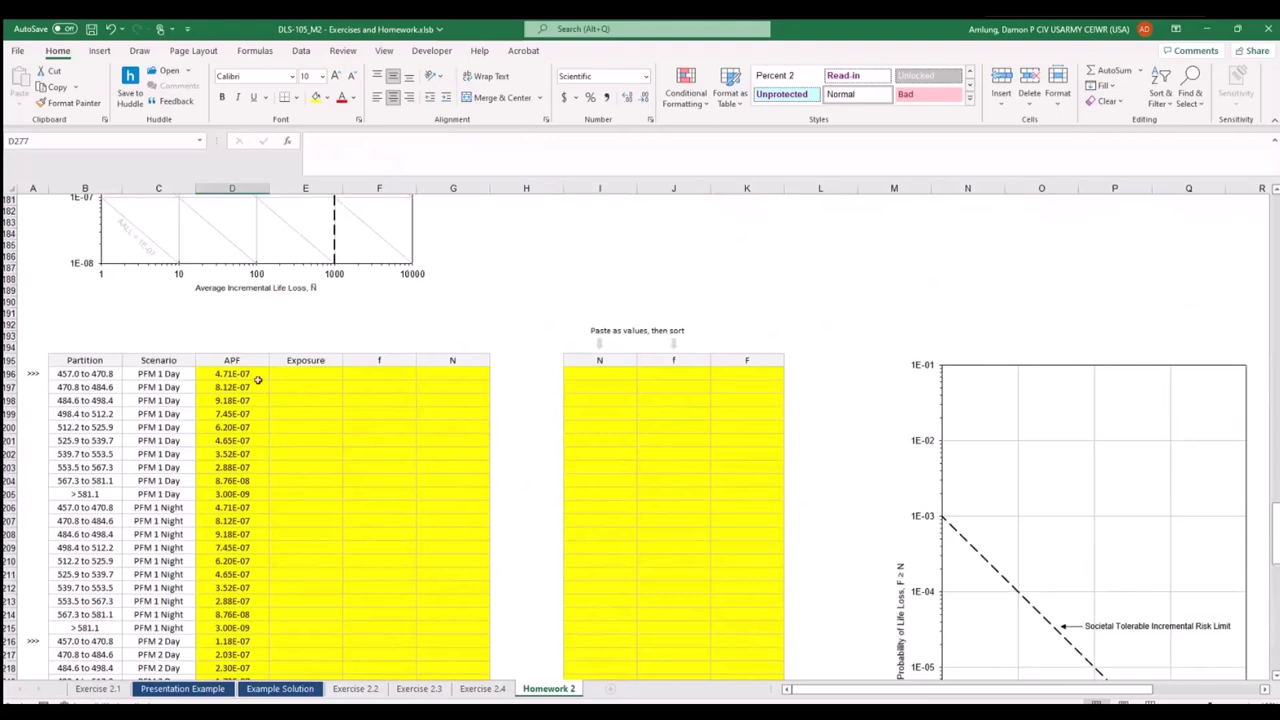
{"action": "left_click_drag", "start_coordinate": [265, 373], "coordinate": [280, 496]}
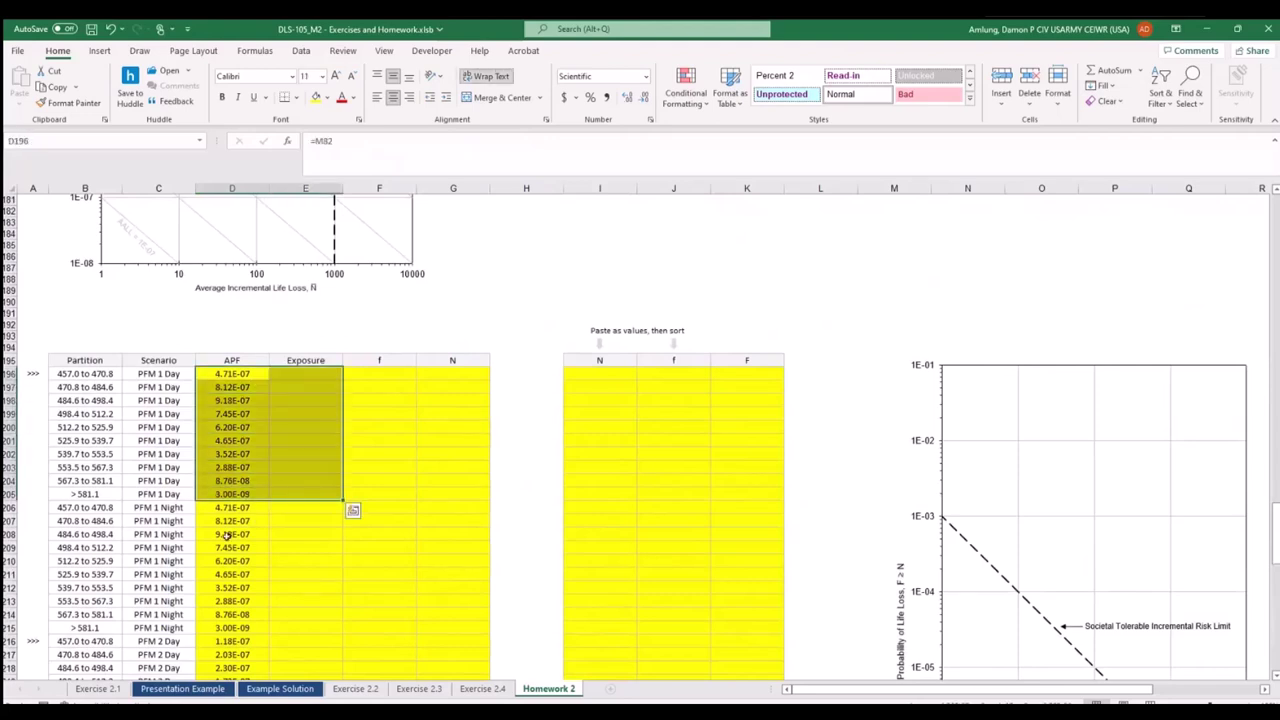
{"action": "left_click_drag", "start_coordinate": [224, 508], "coordinate": [335, 625]}
{"action": "key", "text": "ctrl+v"}
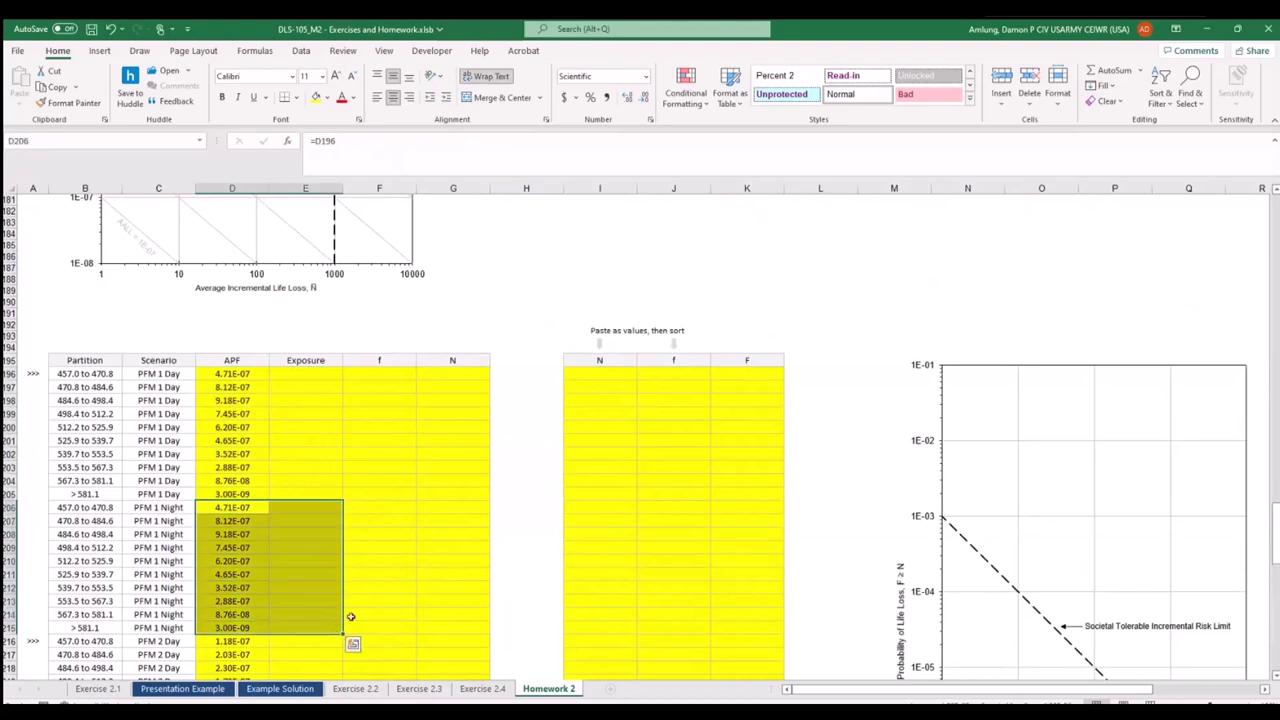
Enter the daytime exposure =11/24 in E196 and fill it down the PFM 1 Day rows to E205.
{"action": "left_click", "coordinate": [306, 374]}
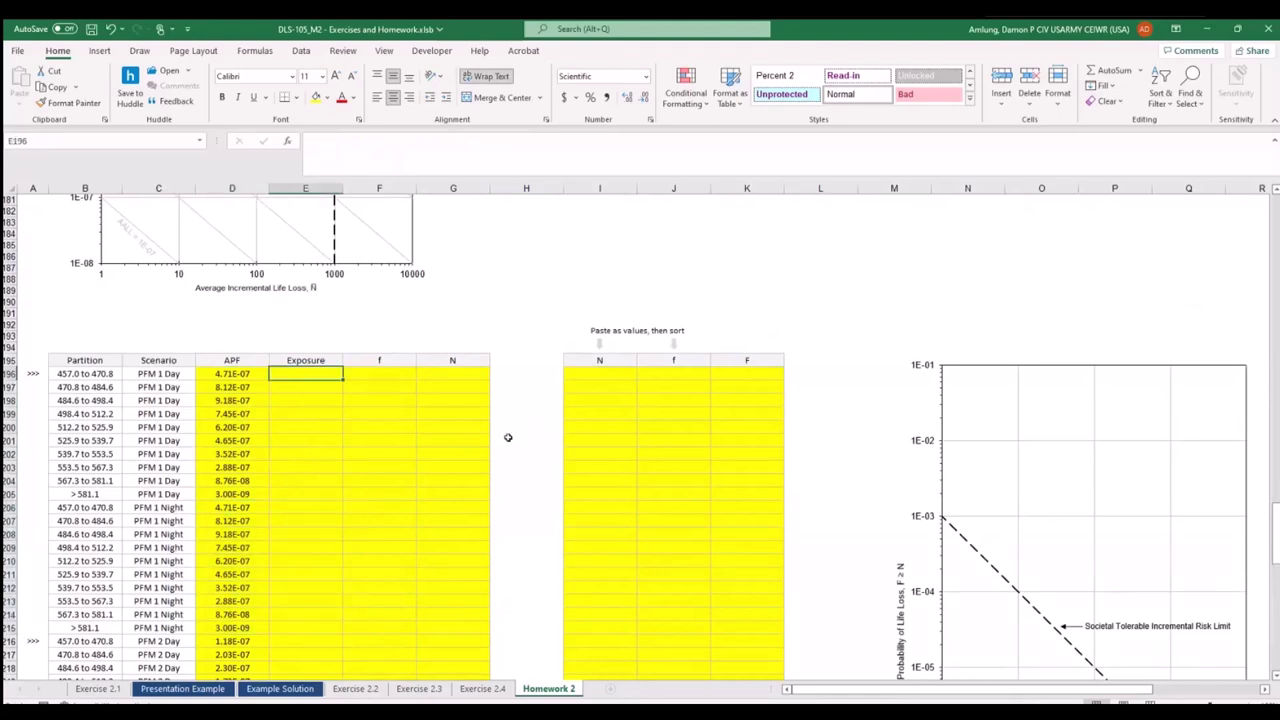
{"action": "type", "text": "="}
{"action": "scroll", "coordinate": [623, 437], "scroll_direction": "up", "scroll_amount": 18}
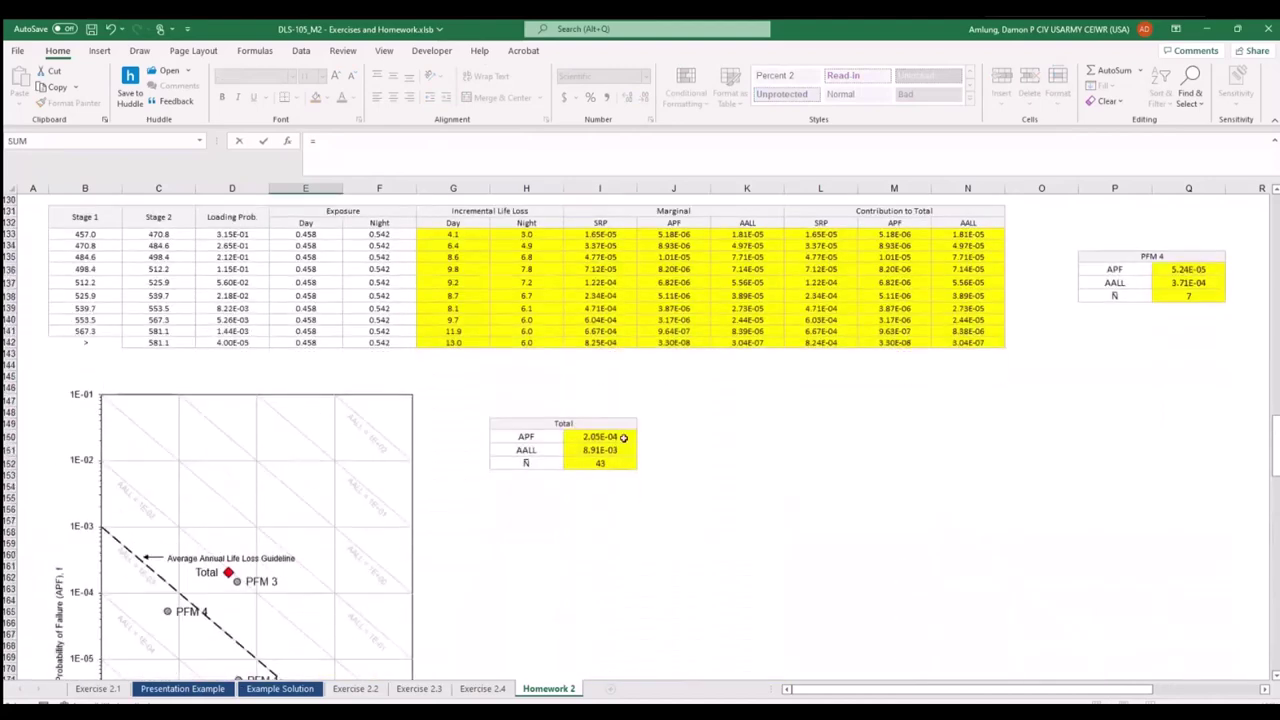
{"action": "scroll", "coordinate": [623, 437], "scroll_direction": "up", "scroll_amount": 4}
{"action": "scroll", "coordinate": [417, 470], "scroll_direction": "up", "scroll_amount": 10}
{"action": "scroll", "coordinate": [417, 470], "scroll_direction": "up", "scroll_amount": 6}
{"action": "scroll", "coordinate": [410, 470], "scroll_direction": "down", "scroll_amount": 20}
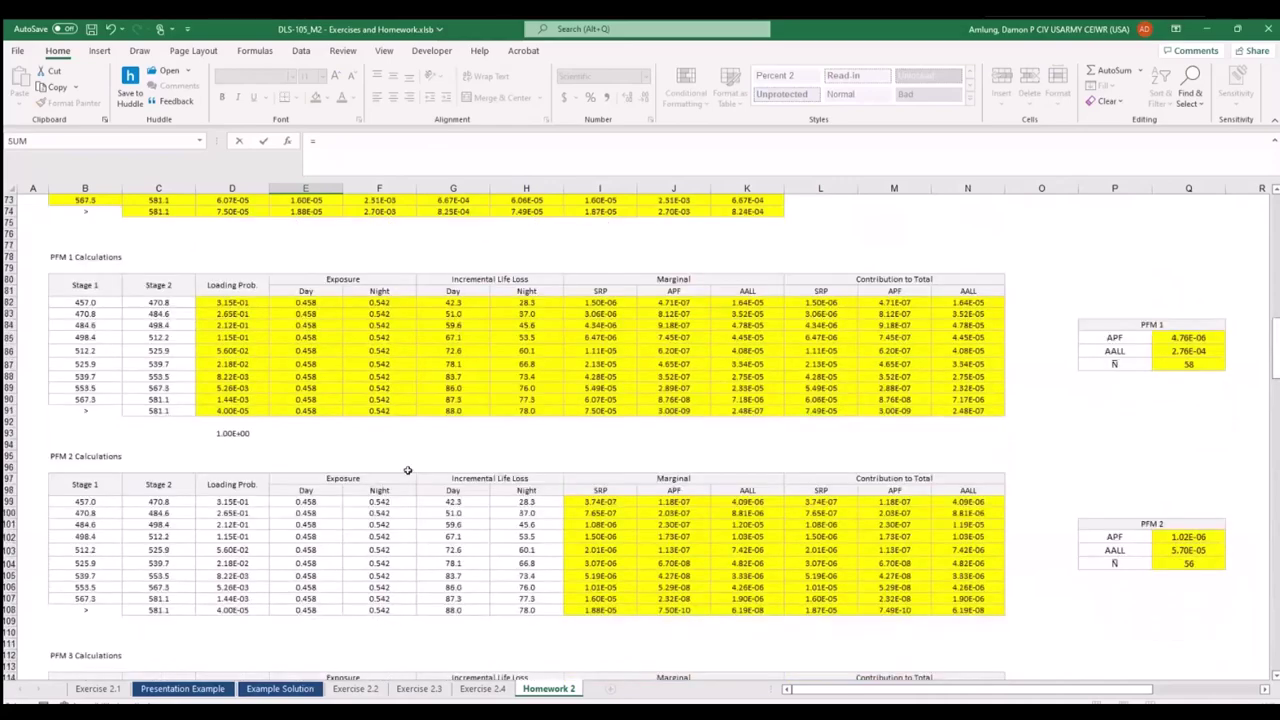
{"action": "scroll", "coordinate": [416, 488], "scroll_direction": "up", "scroll_amount": 4}
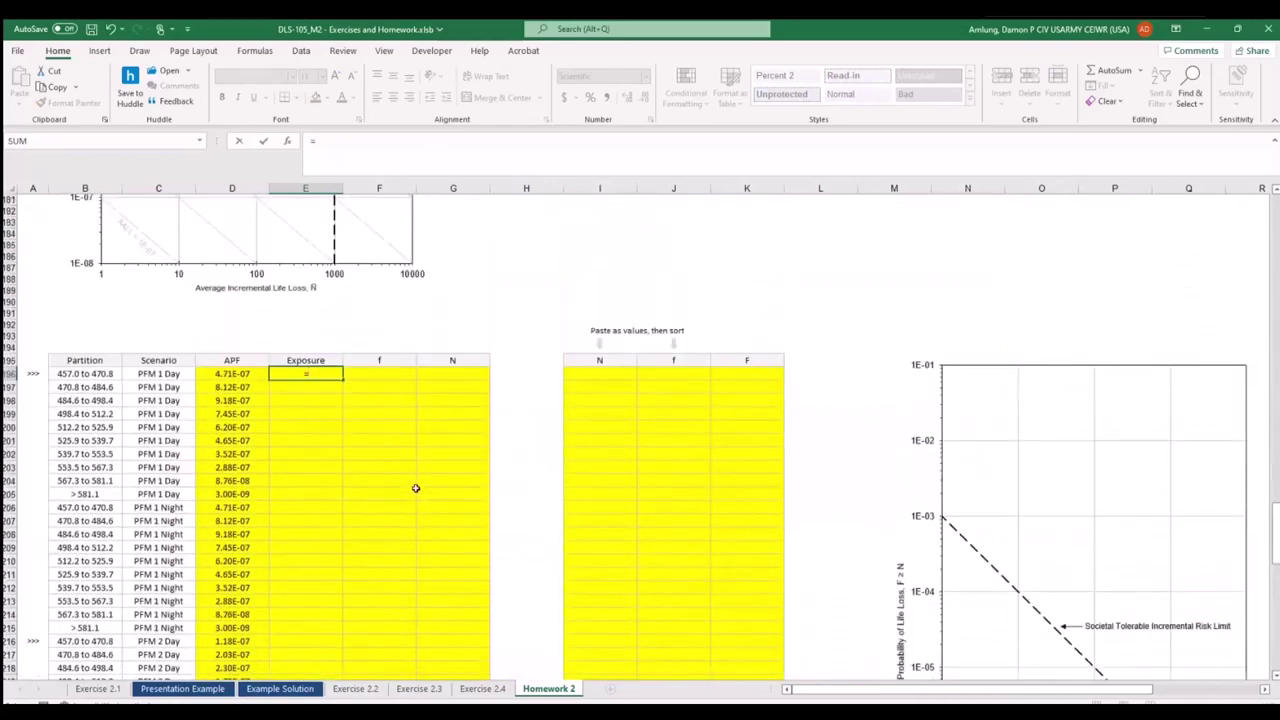
{"action": "type", "text": "1/24"}
{"action": "key", "text": "Return"}
{"action": "scroll", "coordinate": [416, 488], "scroll_direction": "up", "scroll_amount": 1}
{"action": "left_click", "coordinate": [314, 408]}
{"action": "left_click_drag", "start_coordinate": [342, 414], "coordinate": [352, 535]}
Enter the nighttime exposure =13/24 in E206 and fill it down the PFM 1 Night rows to E215.
{"action": "left_click", "coordinate": [315, 541]}
{"action": "type", "text": "=13/24"}
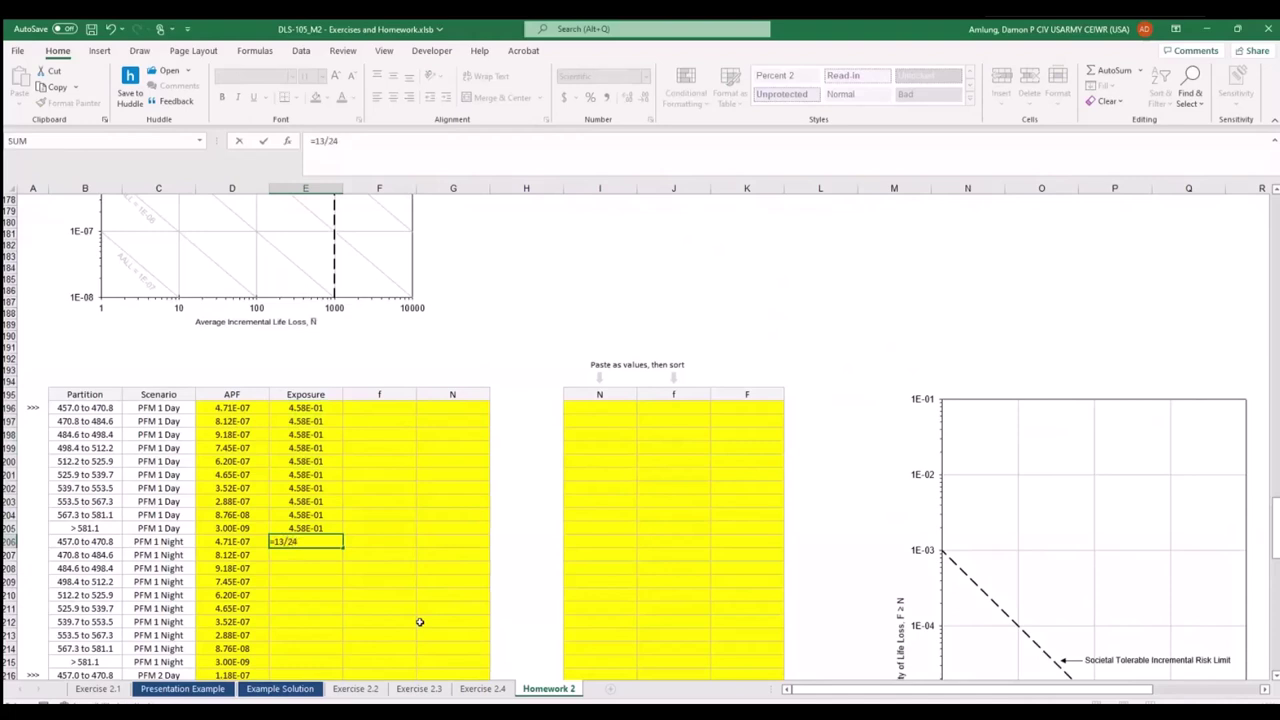
{"action": "key", "text": "Return"}
{"action": "left_click", "coordinate": [328, 542]}
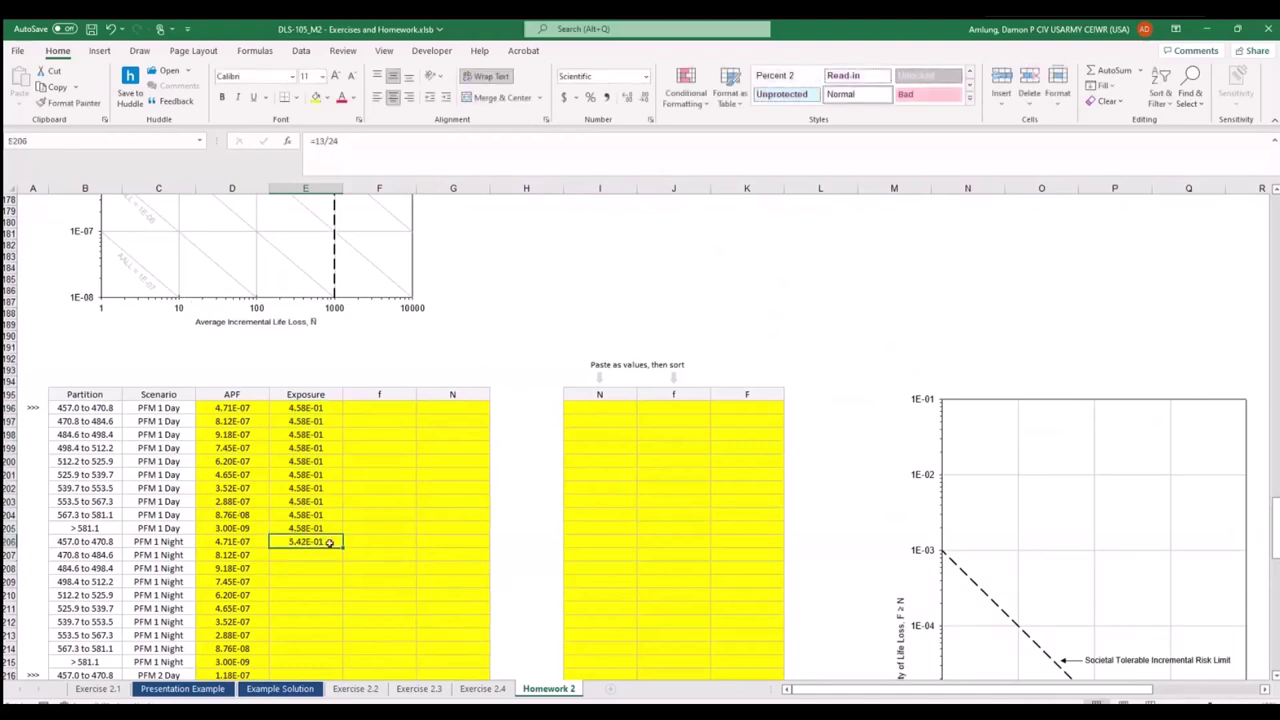
{"action": "left_click_drag", "start_coordinate": [343, 548], "coordinate": [355, 666]}
Copy the PFM 1 exposure values in E196:E215 to the PFM 2, PFM 3 and PFM 4 blocks starting at E216, E236 and E256.
{"action": "scroll", "coordinate": [421, 572], "scroll_direction": "down", "scroll_amount": 3}
{"action": "left_click_drag", "start_coordinate": [323, 306], "coordinate": [320, 563]}
{"action": "key", "text": "ctrl+c"}
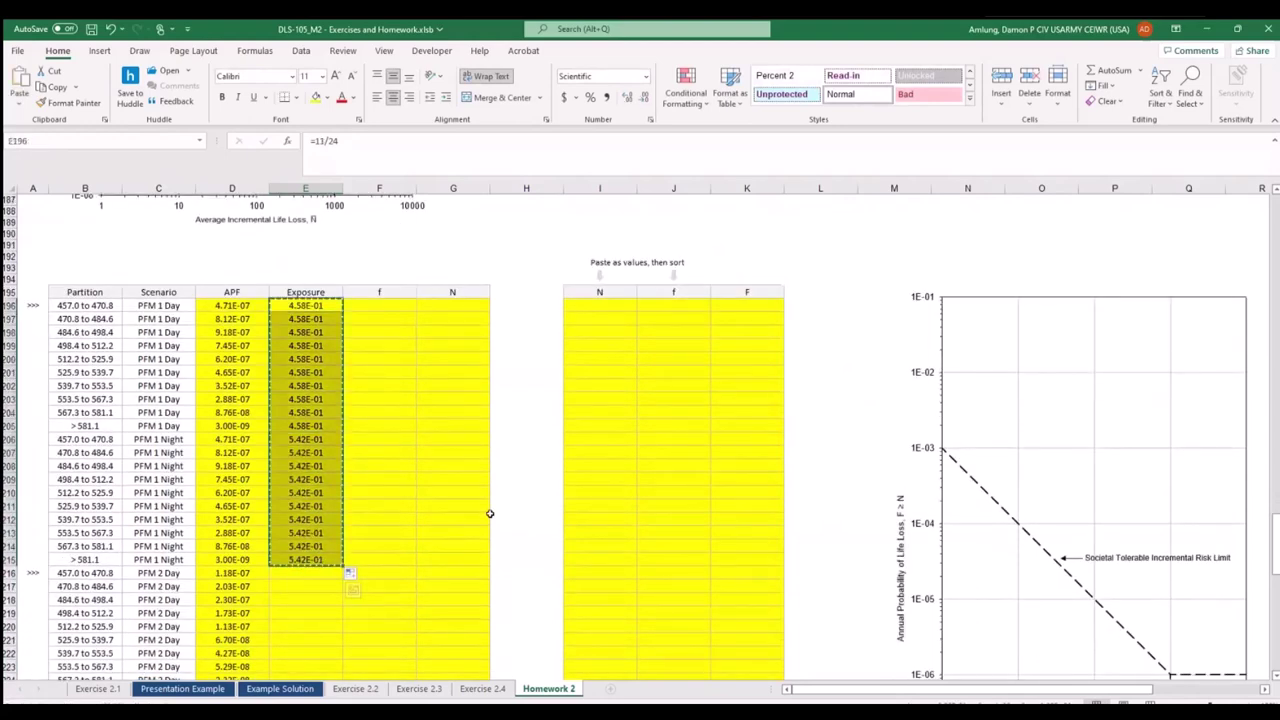
{"action": "scroll", "coordinate": [490, 513], "scroll_direction": "down", "scroll_amount": 2}
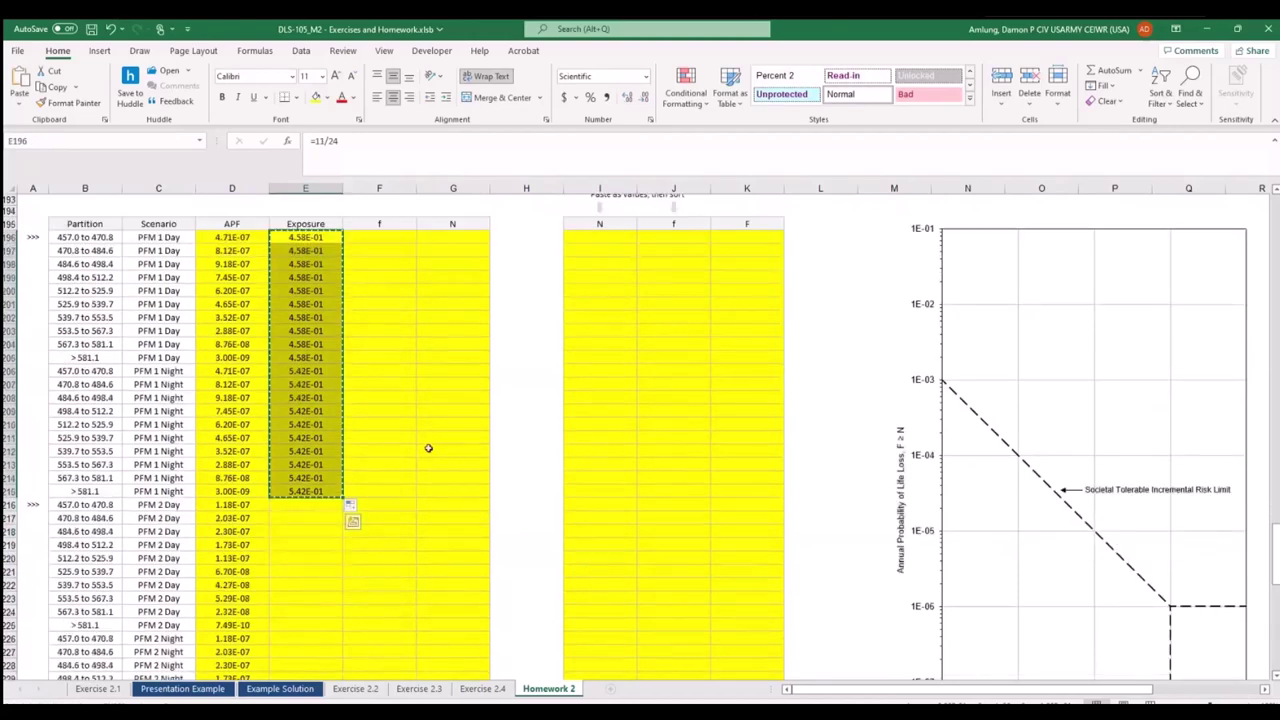
{"action": "scroll", "coordinate": [429, 449], "scroll_direction": "down", "scroll_amount": 4}
{"action": "left_click", "coordinate": [305, 348]}
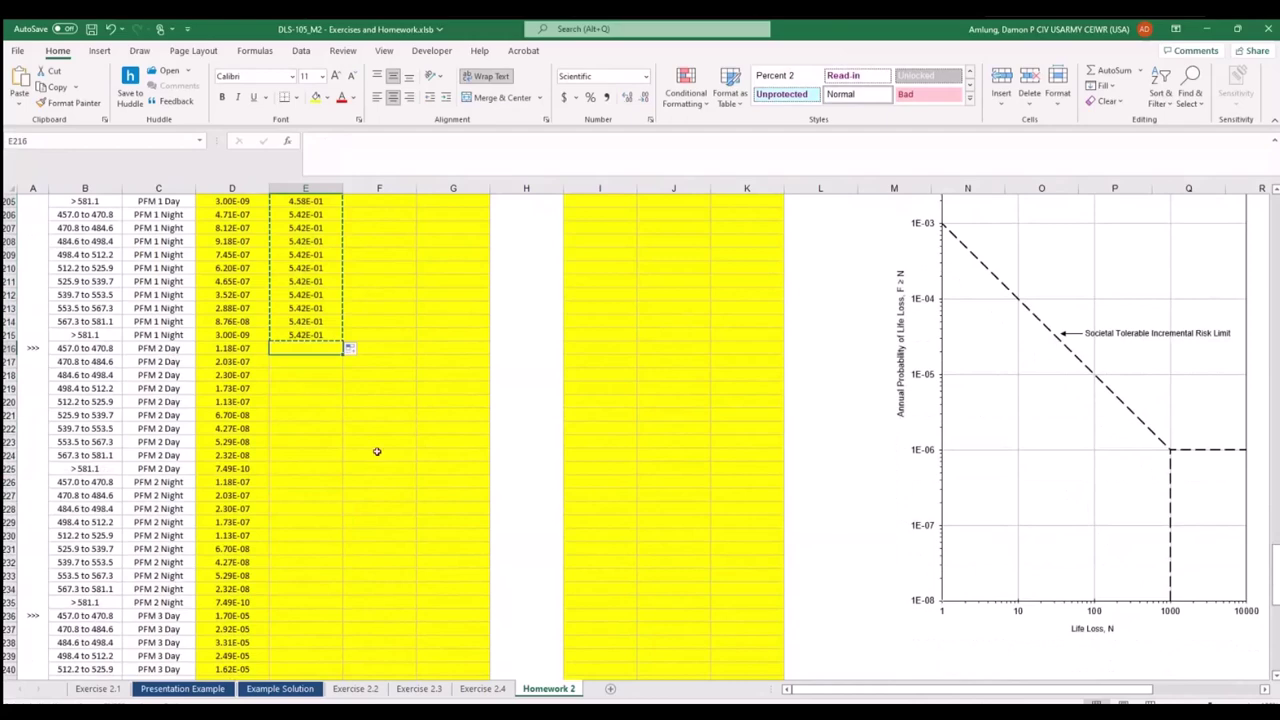
{"action": "key", "text": "ctrl+v"}
{"action": "scroll", "coordinate": [377, 451], "scroll_direction": "down", "scroll_amount": 7}
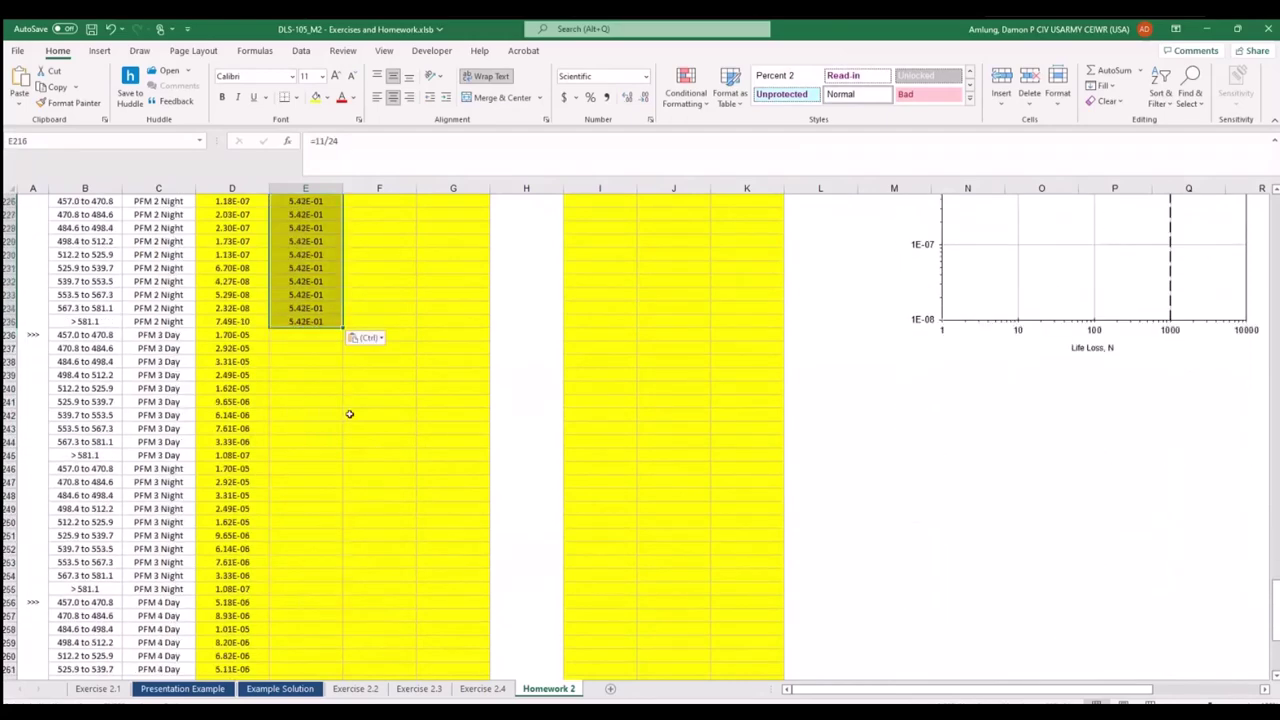
{"action": "left_click", "coordinate": [308, 335]}
{"action": "key", "text": "ctrl+v"}
{"action": "scroll", "coordinate": [405, 432], "scroll_direction": "down", "scroll_amount": 7}
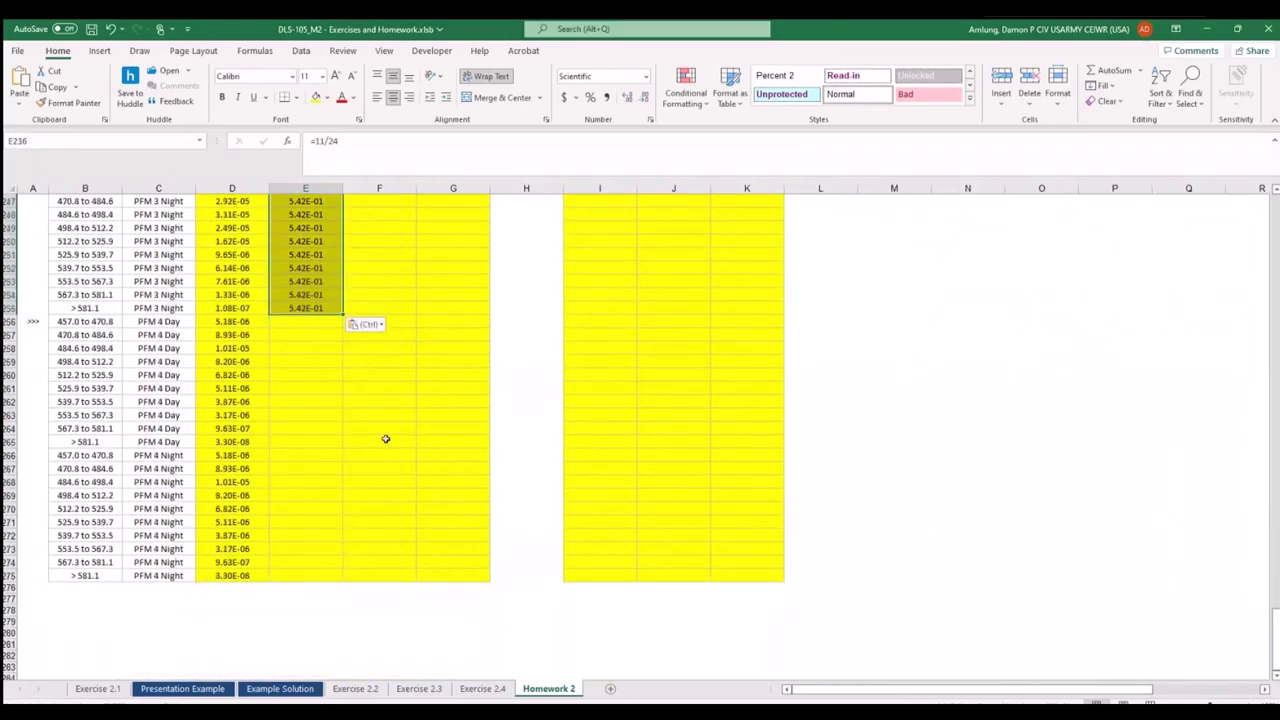
{"action": "left_click", "coordinate": [307, 323]}
{"action": "key", "text": "ctrl+v"}
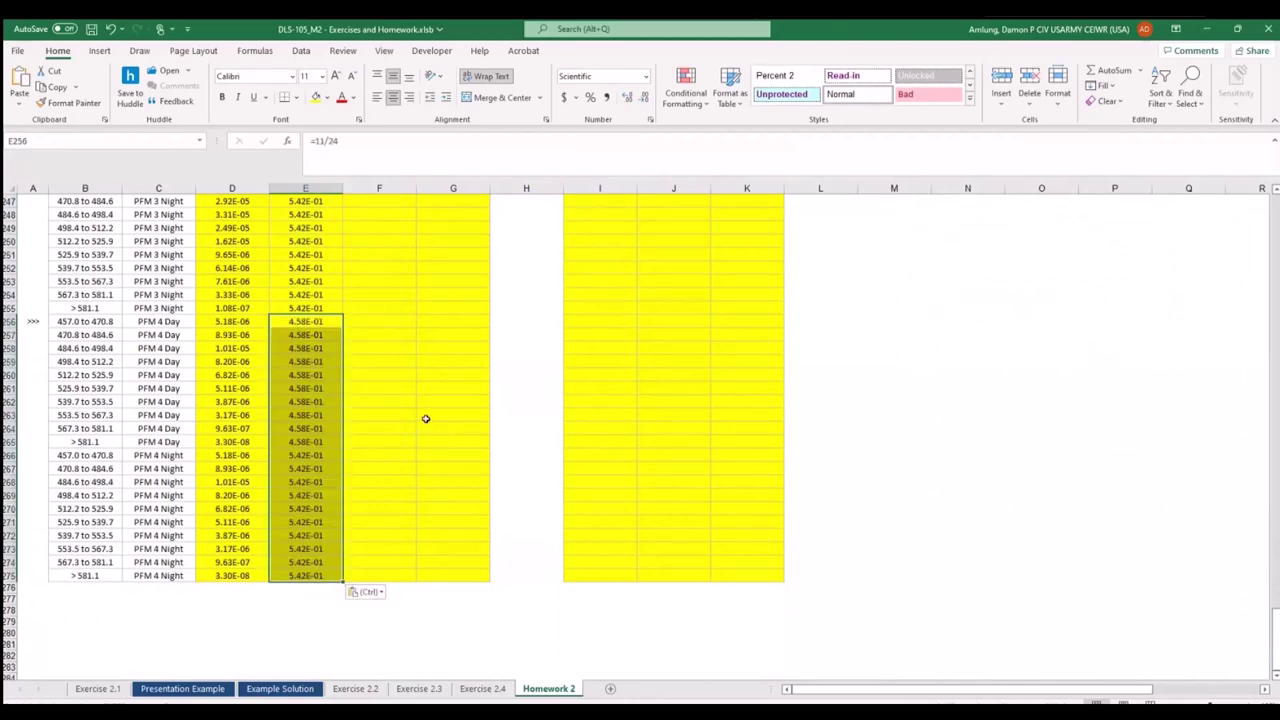
Calculate f in F196 as APF times Exposure with =D196*E196 and fill it down the whole f column.
{"action": "left_click", "coordinate": [425, 418]}
{"action": "scroll", "coordinate": [509, 533], "scroll_direction": "up", "scroll_amount": 20}
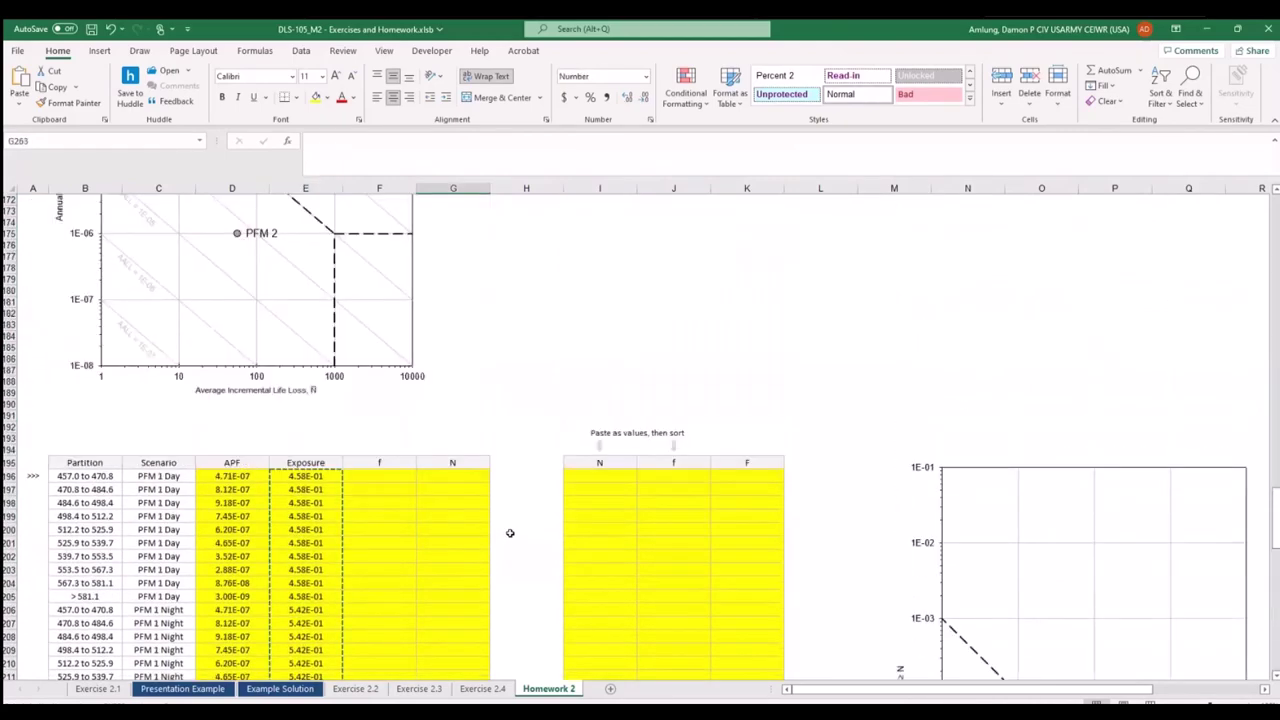
{"action": "left_click", "coordinate": [410, 477]}
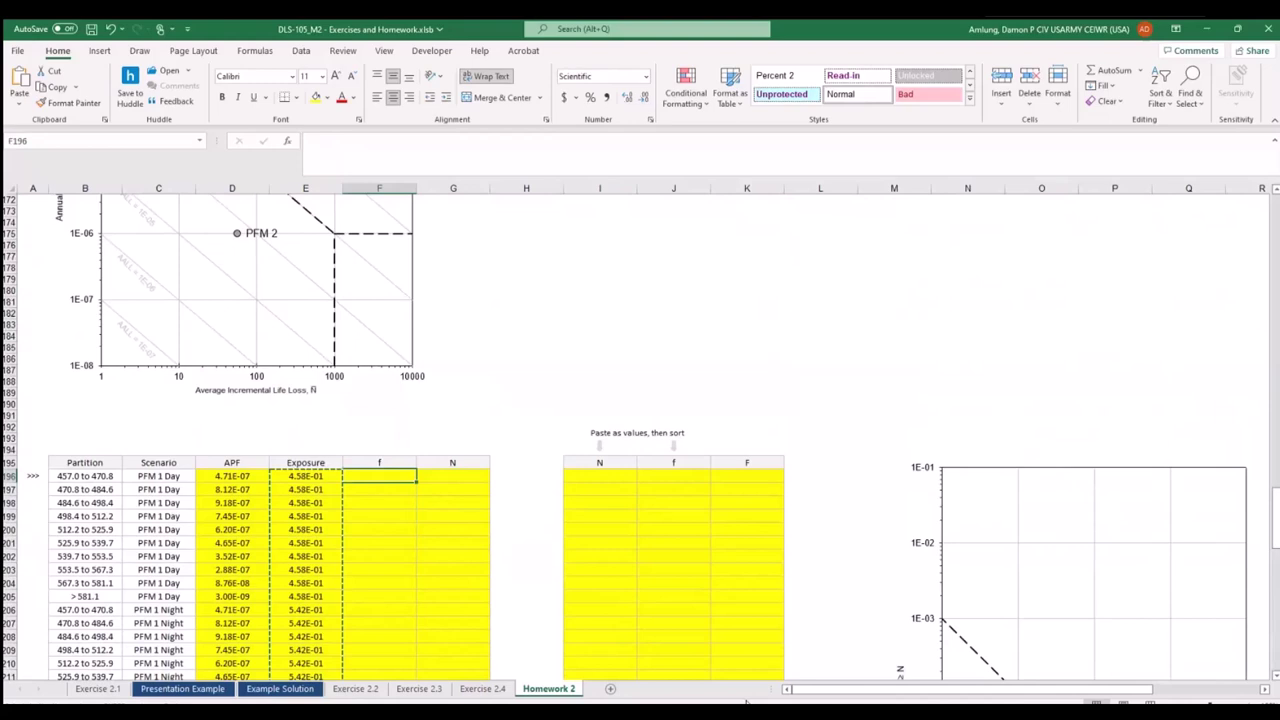
{"action": "type", "text": "="}
{"action": "key", "text": "Left"}
{"action": "key", "text": "Left"}
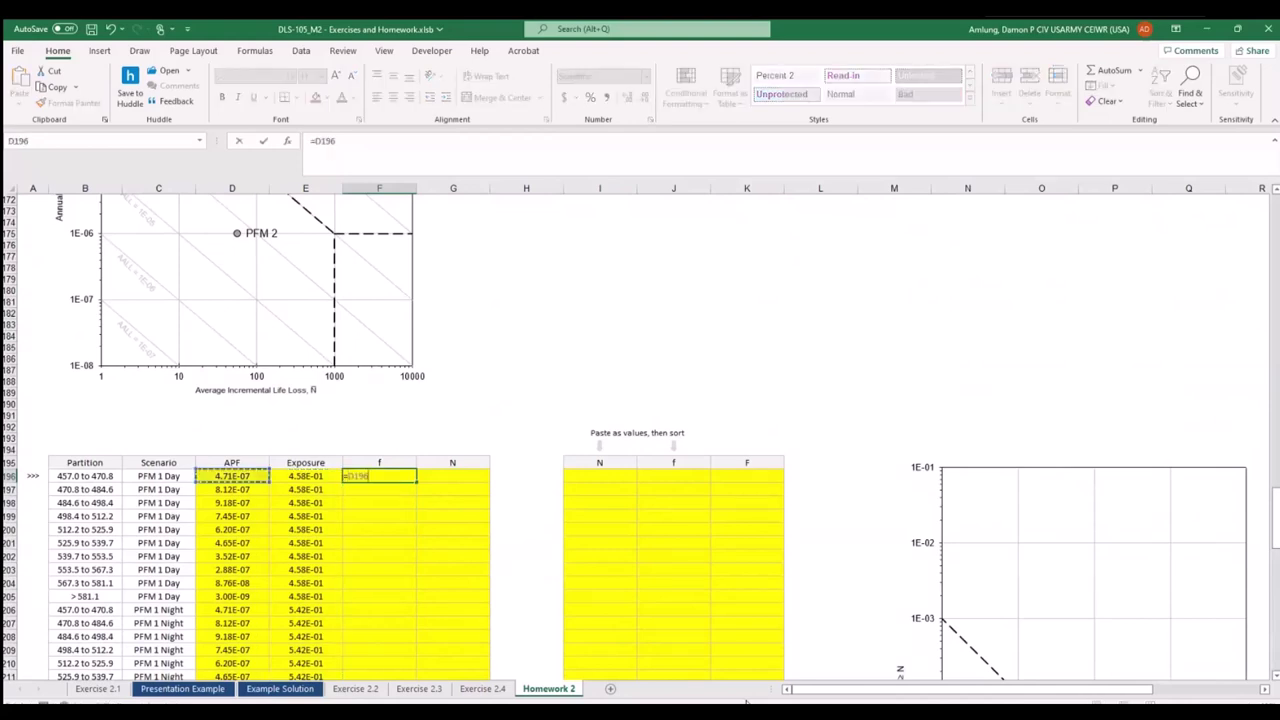
{"action": "type", "text": "*"}
{"action": "key", "text": "Left"}
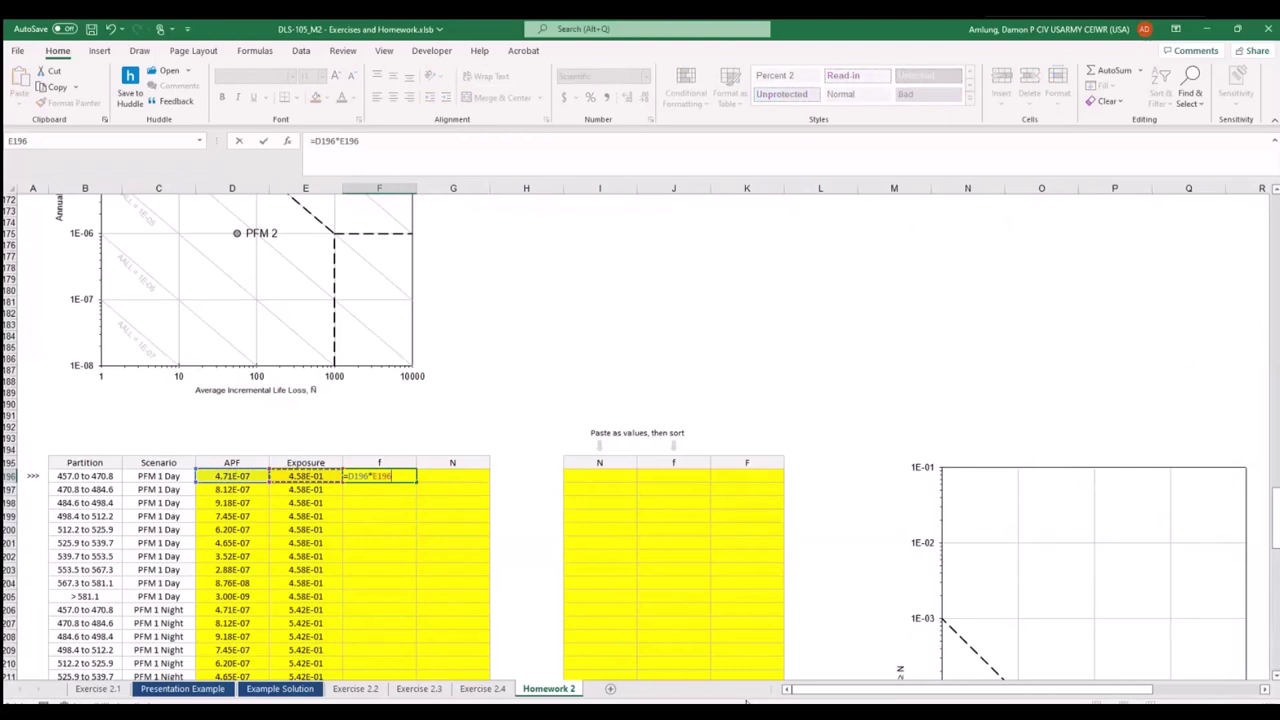
{"action": "key", "text": "Return"}
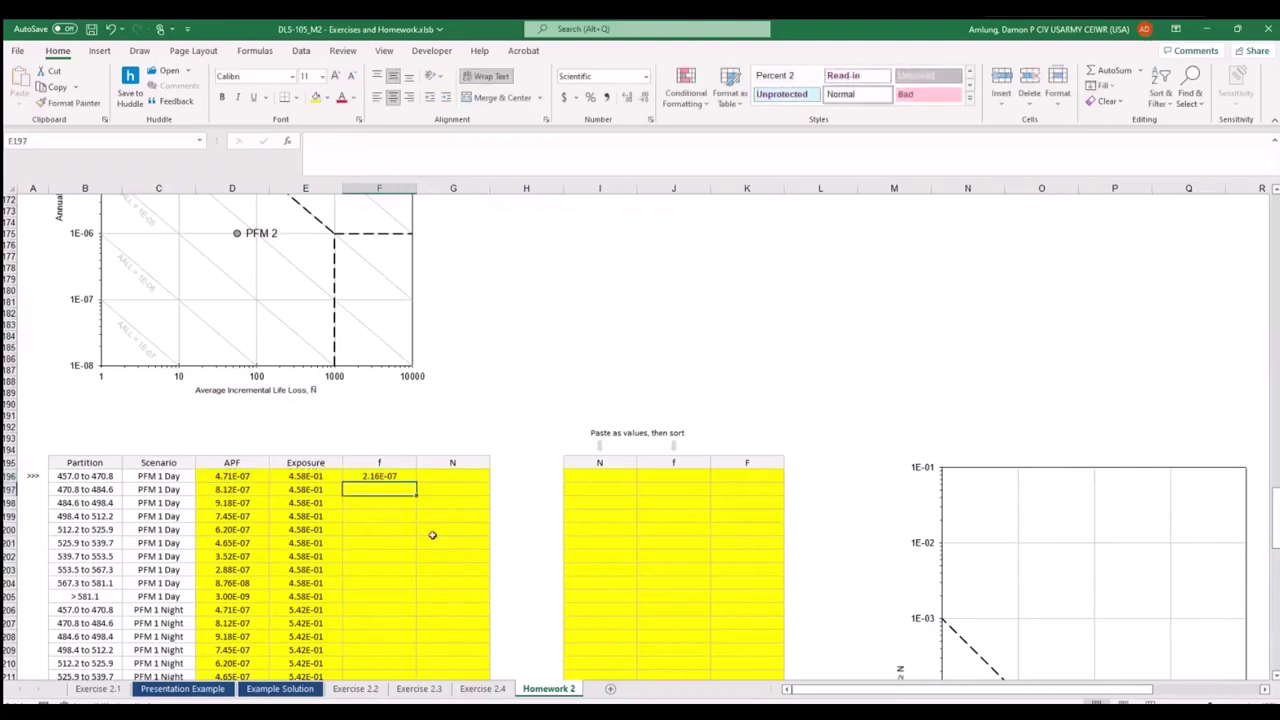
{"action": "left_click", "coordinate": [400, 475]}
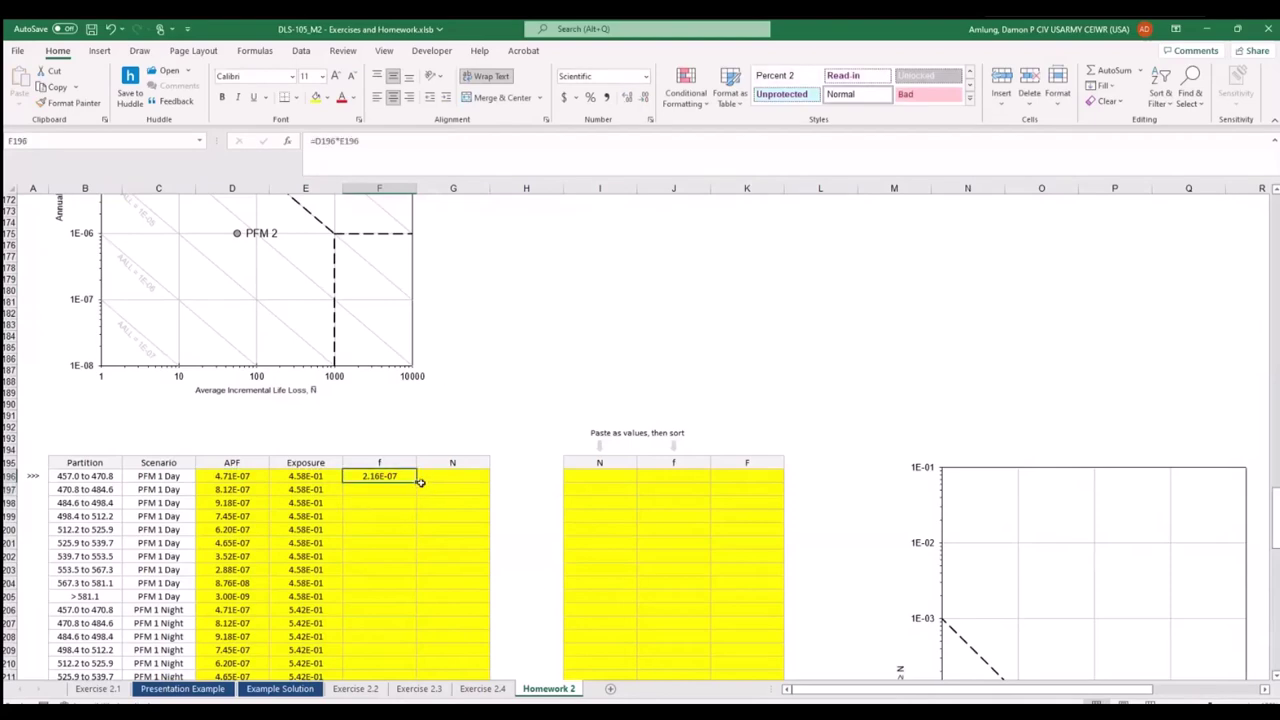
{"action": "double_click", "coordinate": [418, 482]}
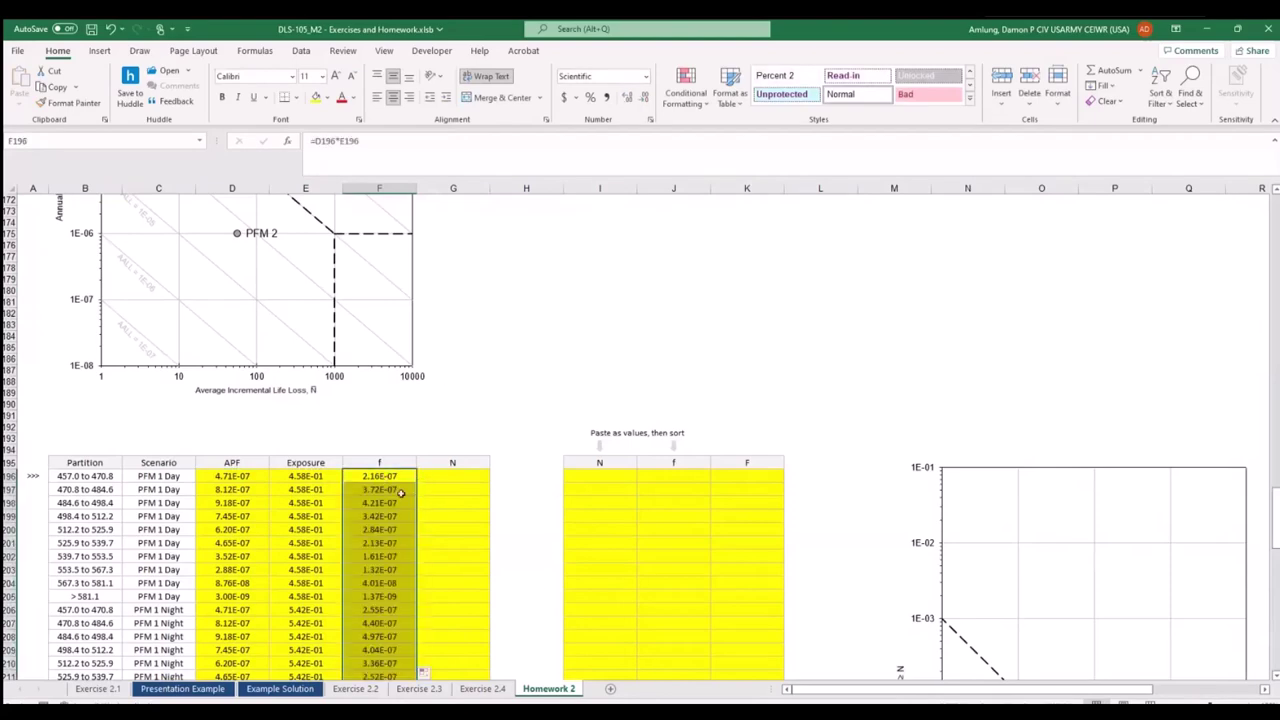
{"action": "scroll", "coordinate": [393, 507], "scroll_direction": "down", "scroll_amount": 18}
{"action": "scroll", "coordinate": [393, 507], "scroll_direction": "up", "scroll_amount": 15}
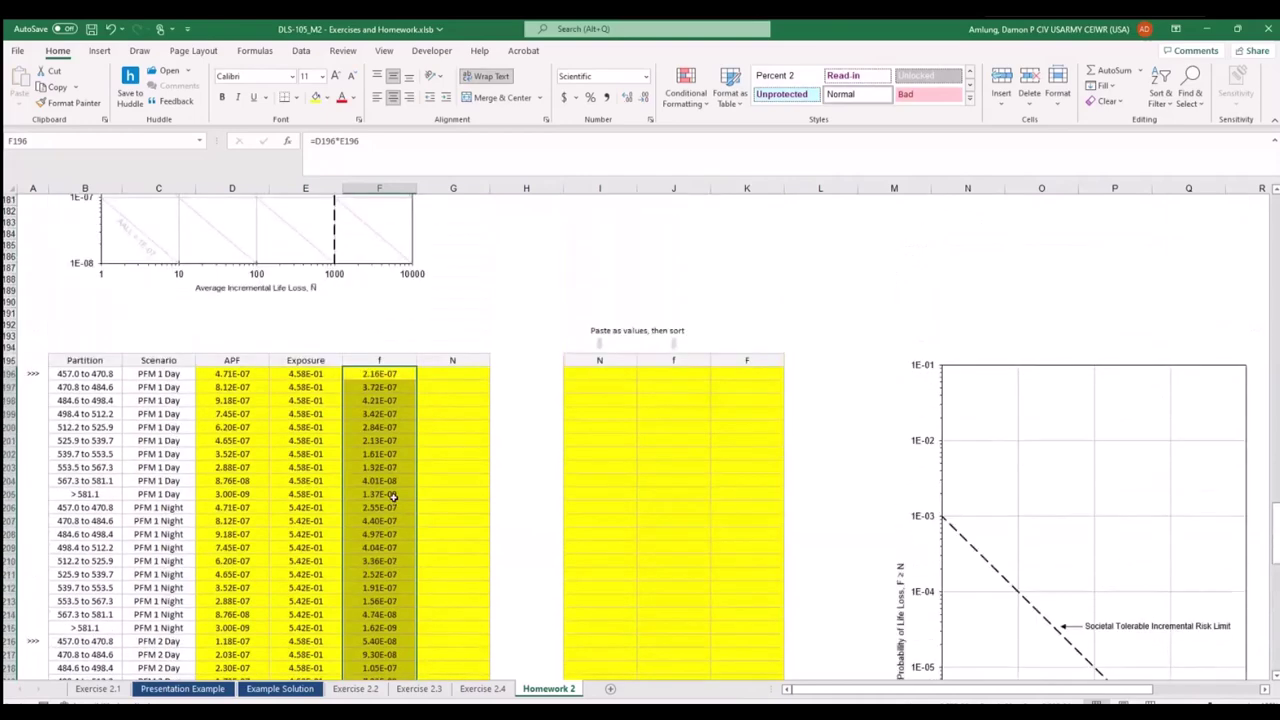
Add a check sum of the whole f column in F277 with =SUM(F196:F275).
{"action": "left_click", "coordinate": [393, 494]}
{"action": "left_click", "coordinate": [393, 386]}
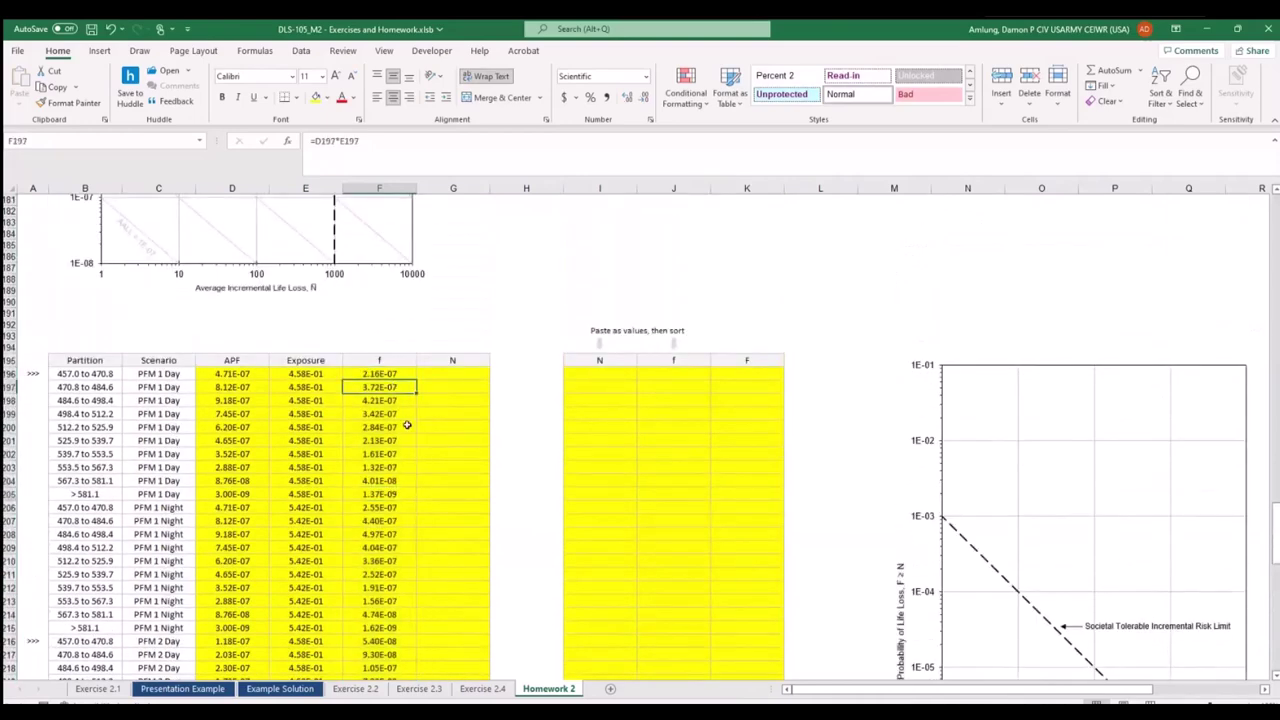
{"action": "key", "text": "ctrl+Down"}
{"action": "scroll", "coordinate": [446, 443], "scroll_direction": "down", "scroll_amount": 4}
{"action": "left_click", "coordinate": [414, 533]}
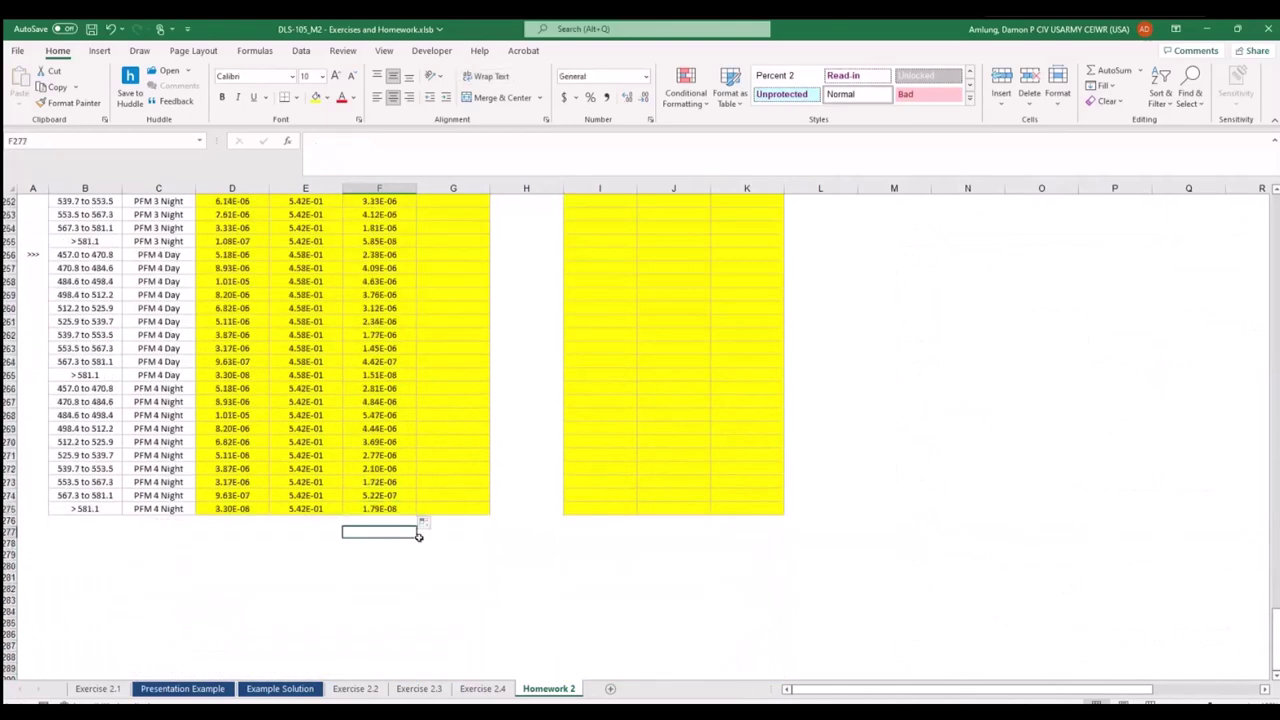
{"action": "type", "text": "=sum("}
{"action": "key", "text": "Up"}
{"action": "key", "text": "Up"}
{"action": "key", "text": "ctrl+shift+Up"}
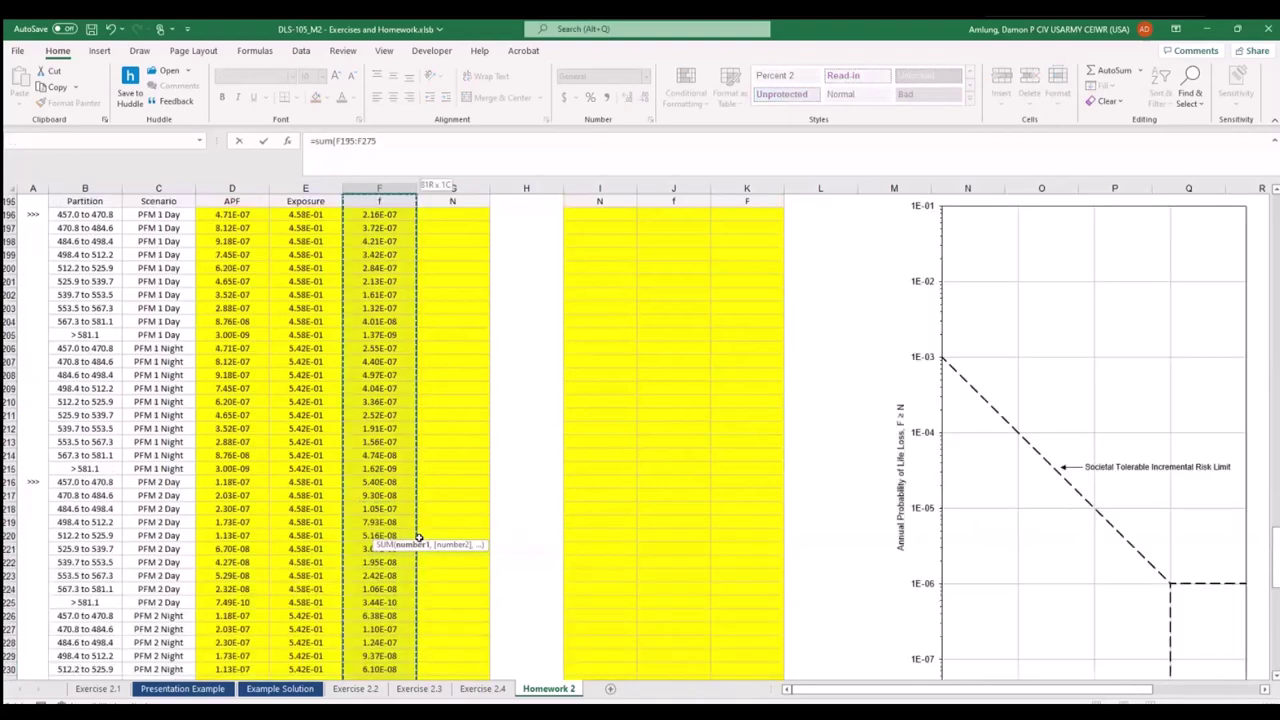
{"action": "key", "text": "Return"}
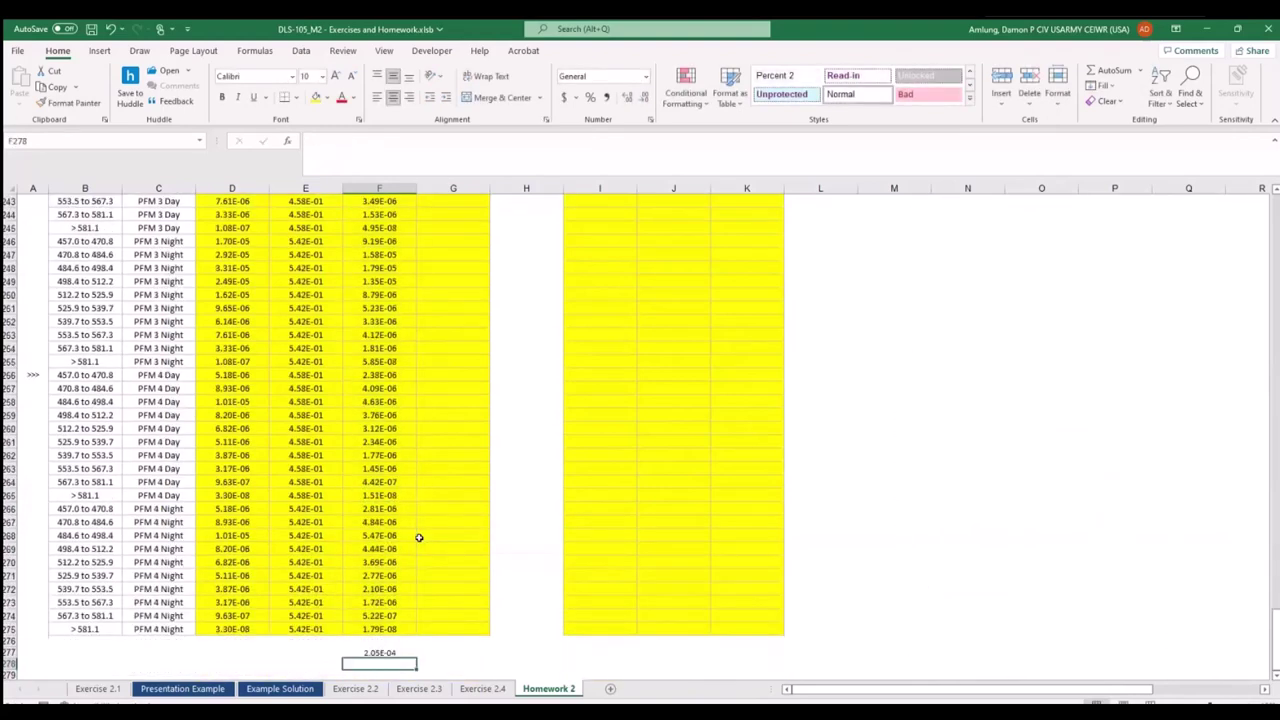
Delete the temporary f check sum in F277 and return to the start of the F-N table.
{"action": "left_click", "coordinate": [377, 652]}
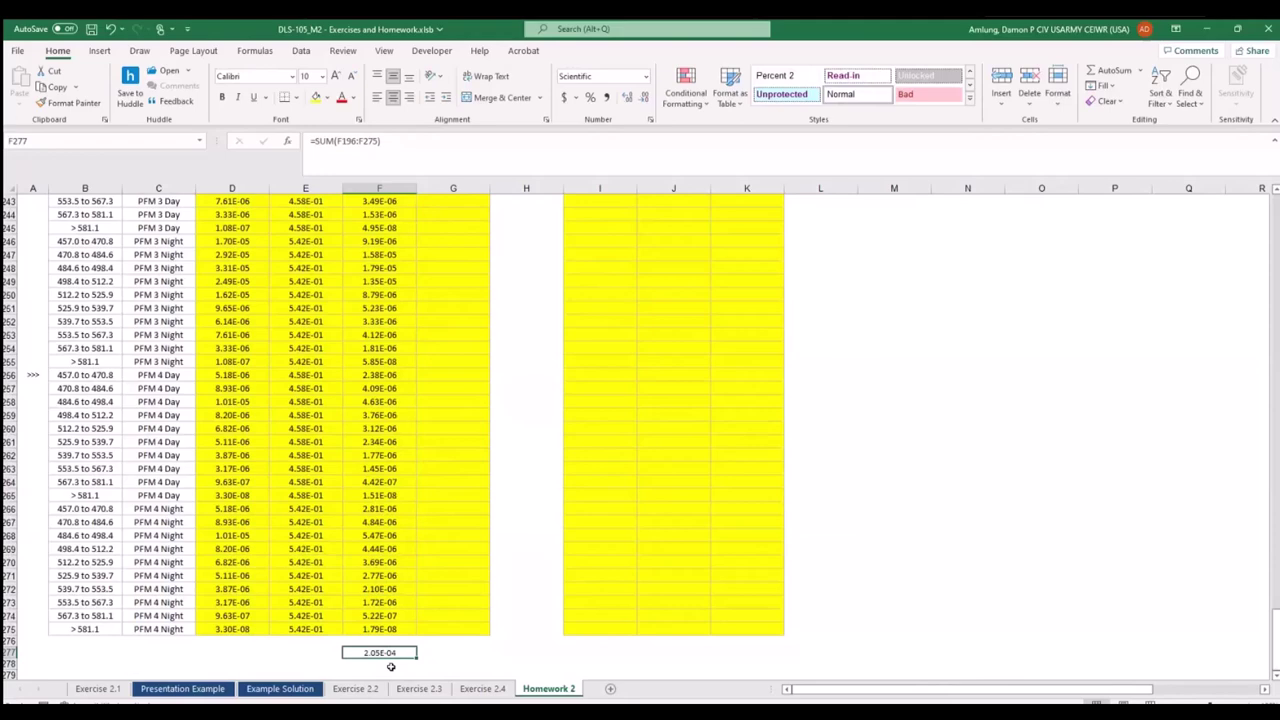
{"action": "key", "text": "Delete"}
{"action": "scroll", "coordinate": [414, 420], "scroll_direction": "up", "scroll_amount": 14}
{"action": "scroll", "coordinate": [419, 421], "scroll_direction": "up", "scroll_amount": 7}
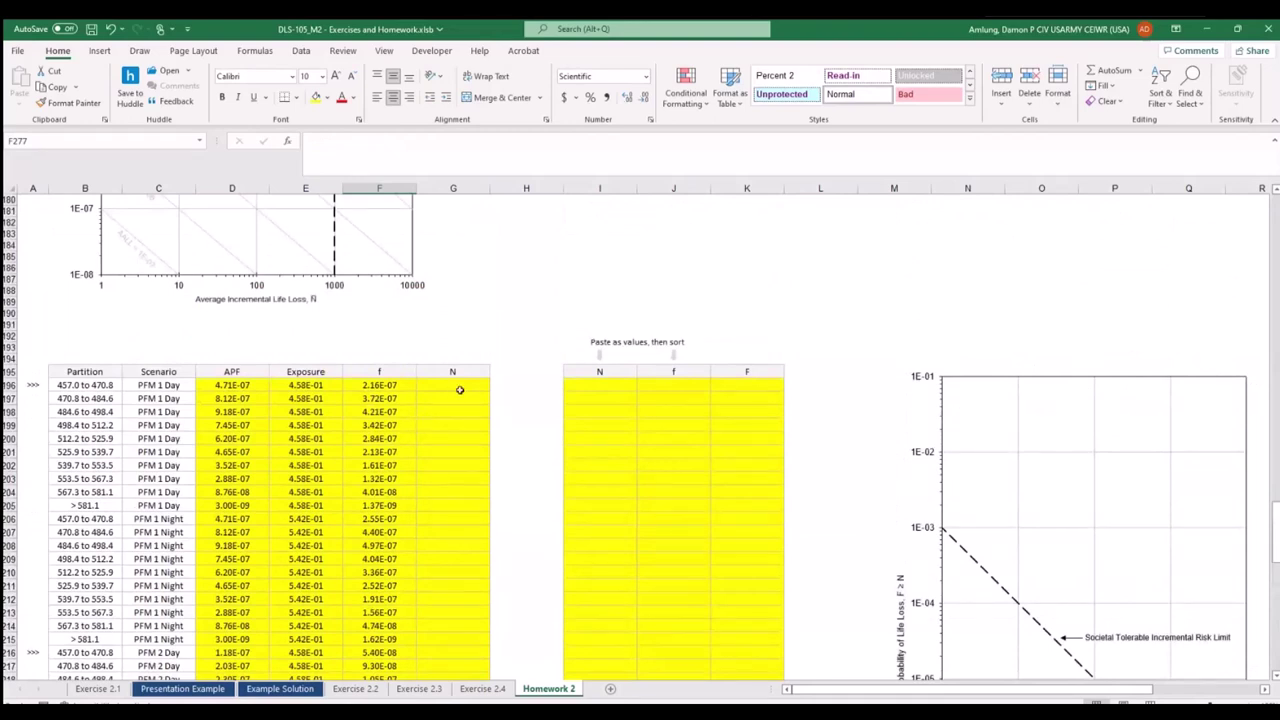
{"action": "scroll", "coordinate": [455, 395], "scroll_direction": "down", "scroll_amount": 19}
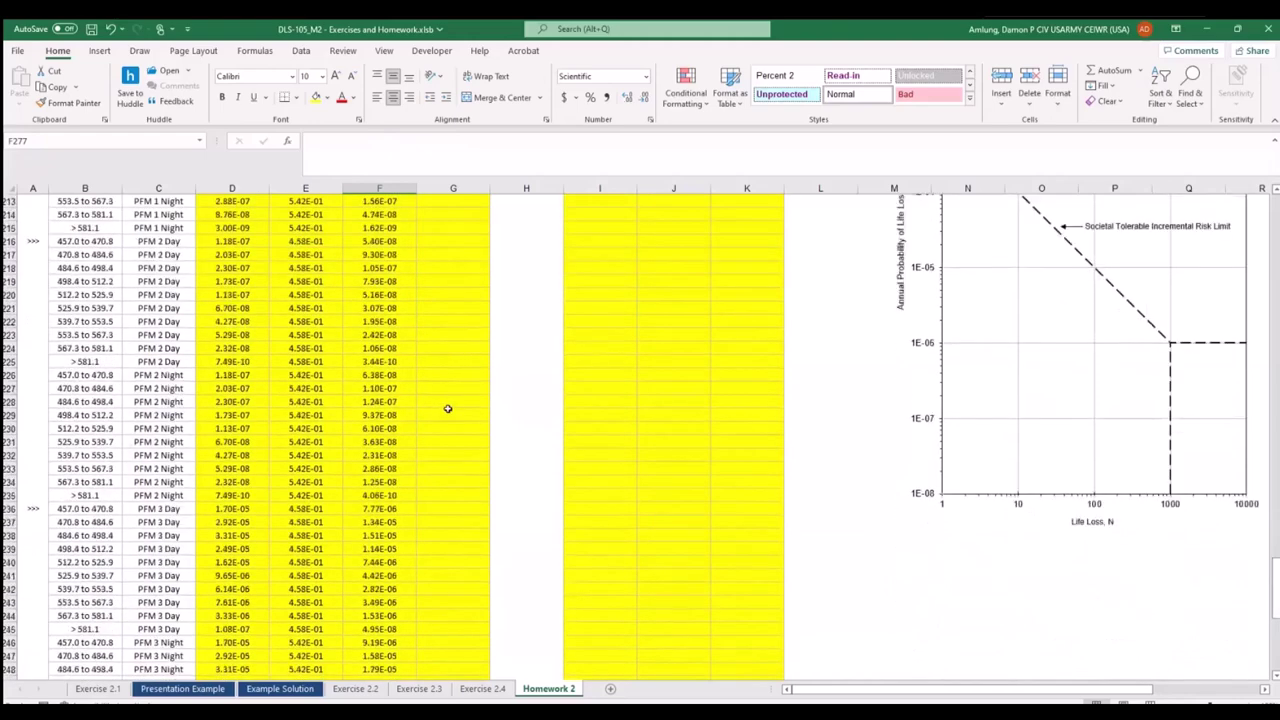
{"action": "scroll", "coordinate": [447, 410], "scroll_direction": "up", "scroll_amount": 17}
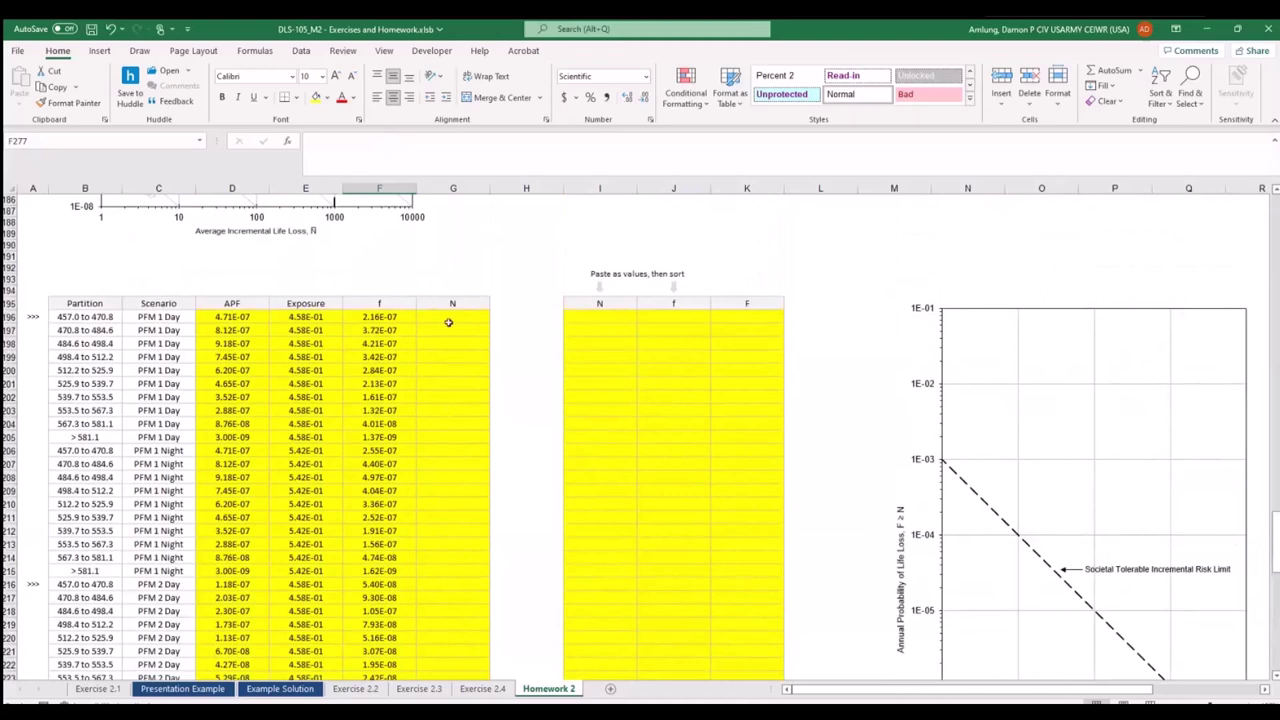
{"action": "left_click_drag", "start_coordinate": [165, 318], "coordinate": [459, 438]}
{"action": "left_click_drag", "start_coordinate": [162, 451], "coordinate": [459, 572]}
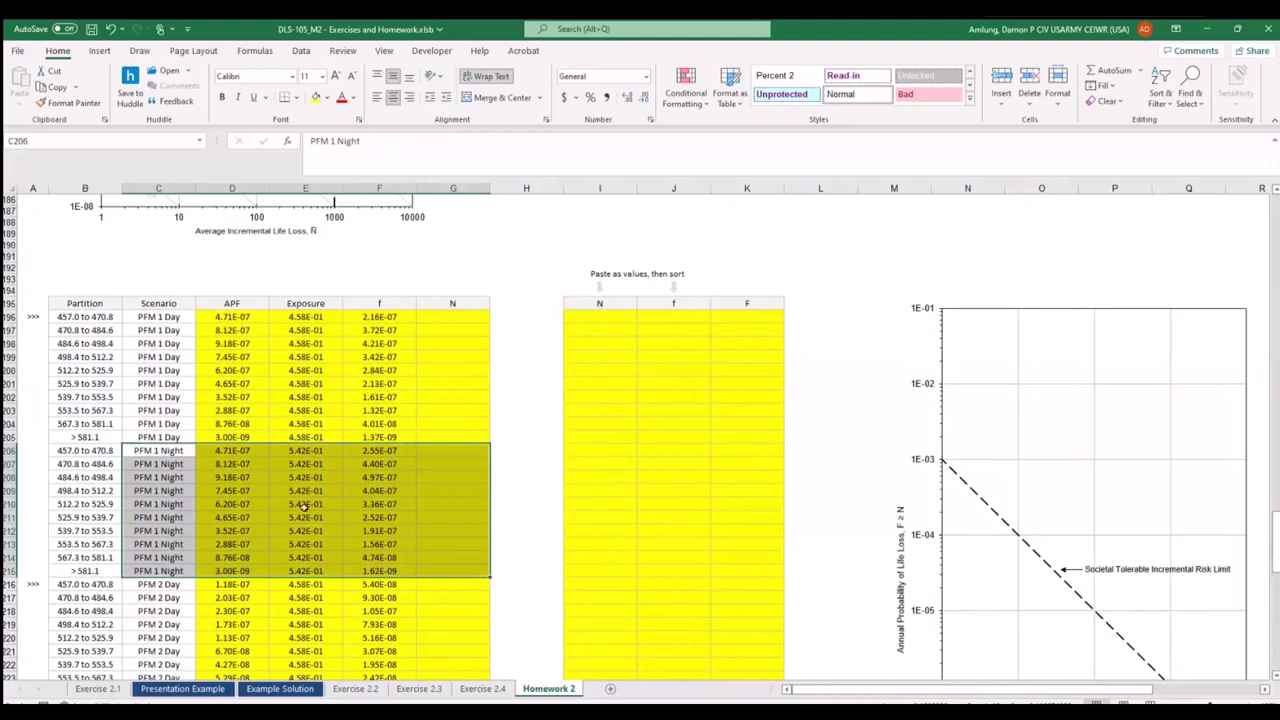
Link N for PFM 1 Day in G196 to the day incremental life loss with =G82 and fill it down to G205.
{"action": "left_click", "coordinate": [455, 318]}
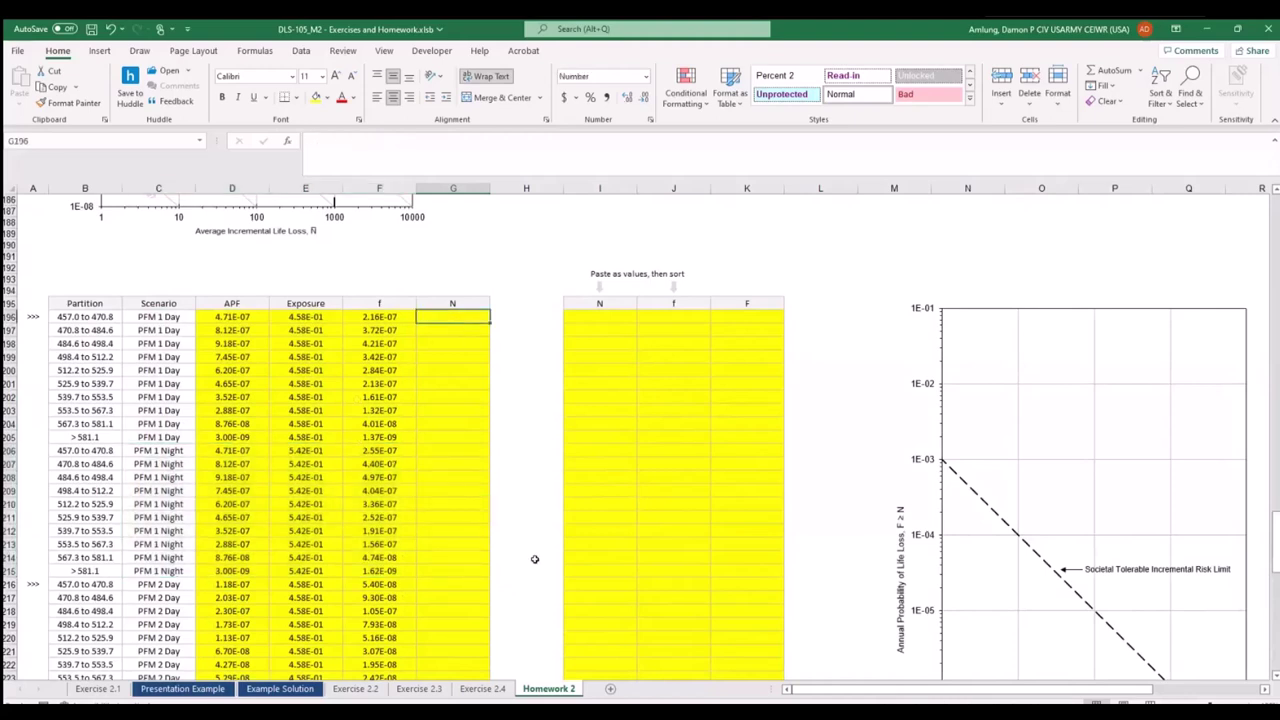
{"action": "type", "text": "="}
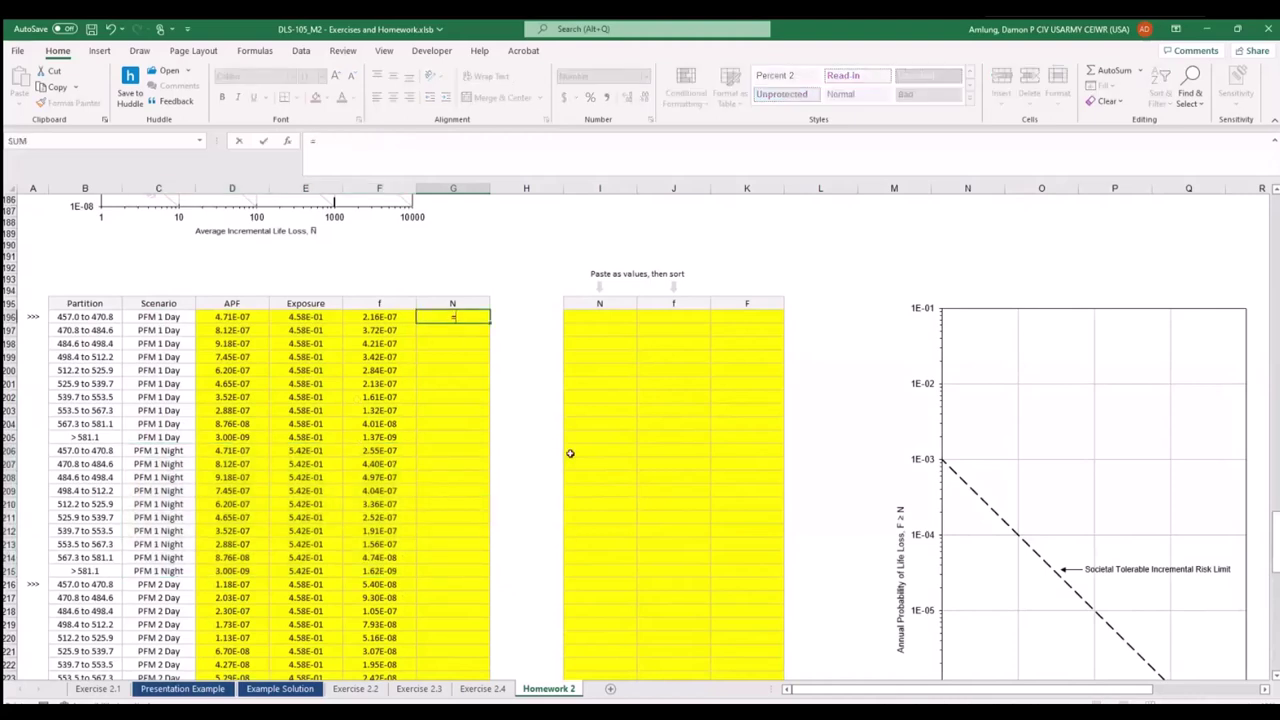
{"action": "scroll", "coordinate": [571, 452], "scroll_direction": "up", "scroll_amount": 20}
{"action": "scroll", "coordinate": [575, 455], "scroll_direction": "up", "scroll_amount": 15}
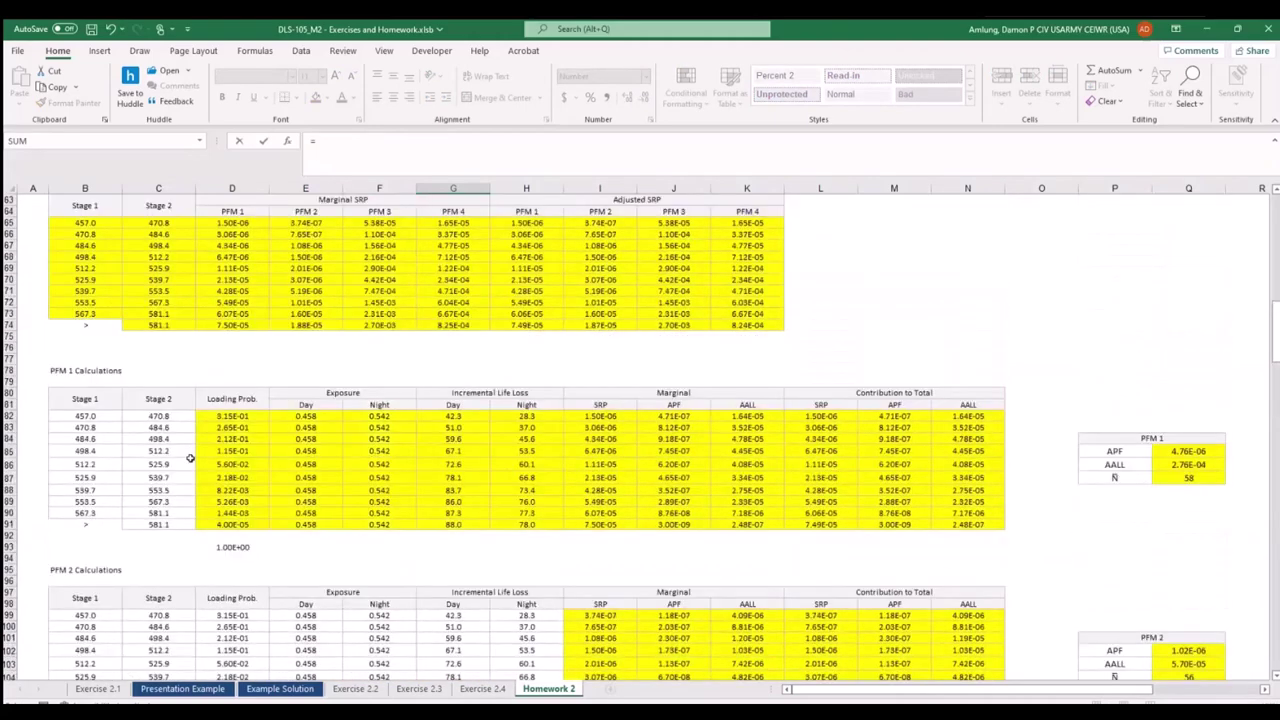
{"action": "left_click", "coordinate": [470, 418]}
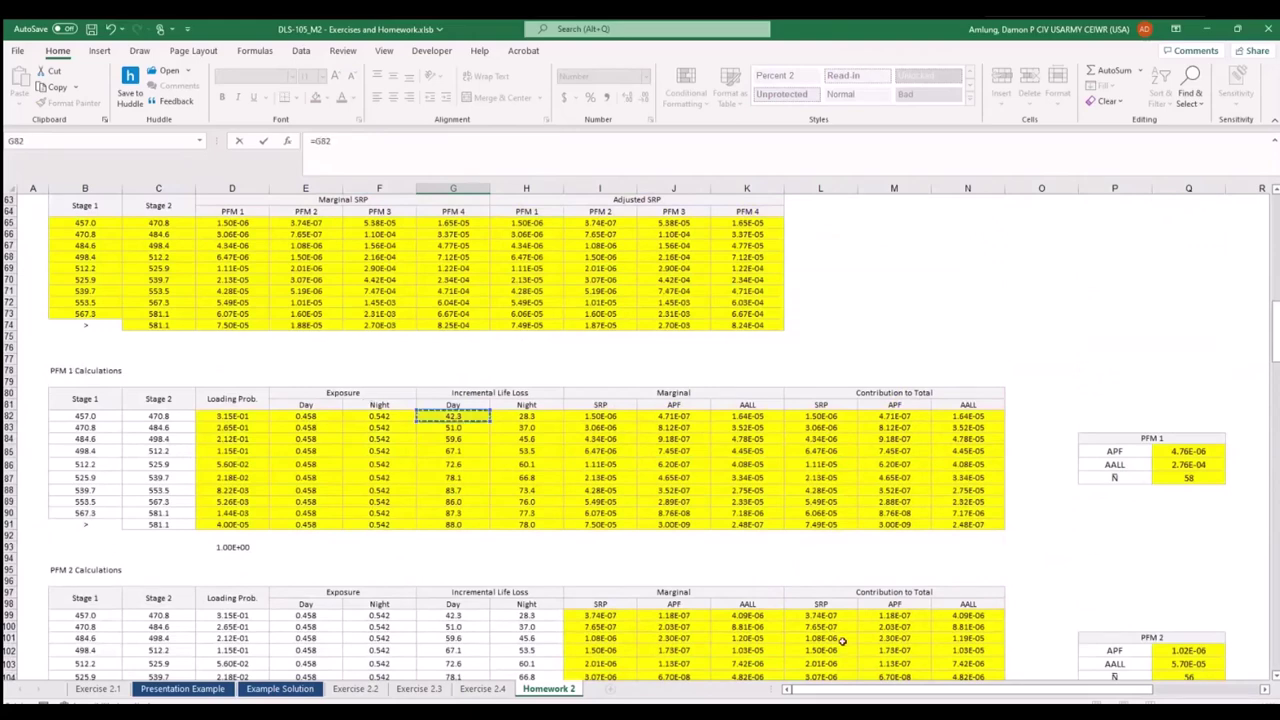
{"action": "key", "text": "Return"}
{"action": "left_click", "coordinate": [466, 386]}
{"action": "left_click_drag", "start_coordinate": [490, 392], "coordinate": [492, 514]}
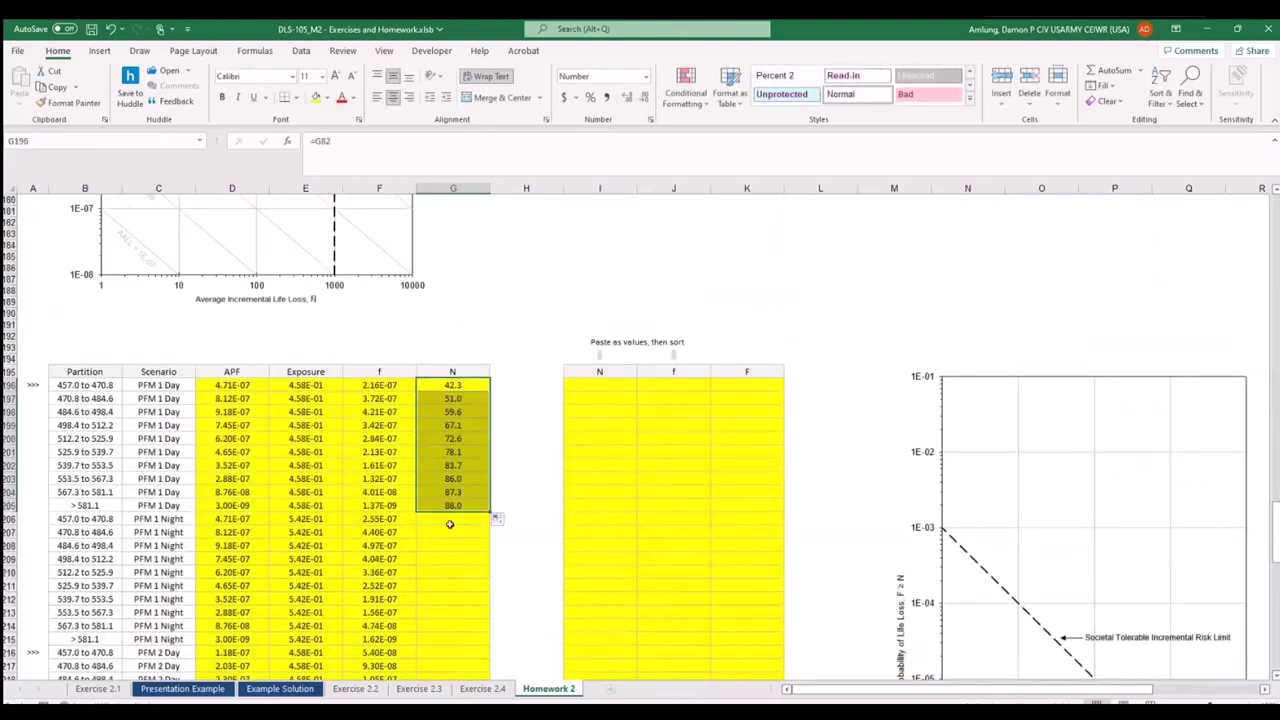
Link N for PFM 1 Night in G206 to the night incremental life loss with =H82 and fill it down to G215.
{"action": "left_click", "coordinate": [449, 520]}
{"action": "type", "text": "="}
{"action": "scroll", "coordinate": [717, 540], "scroll_direction": "up", "scroll_amount": 11}
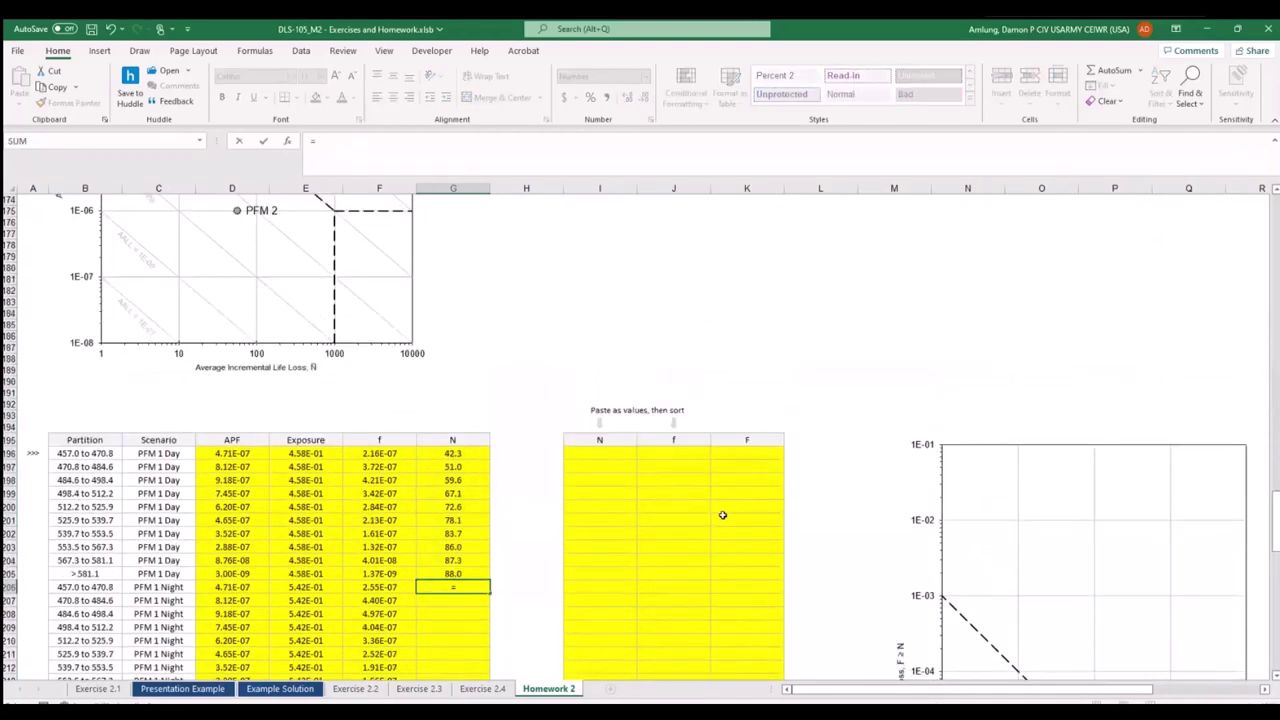
{"action": "scroll", "coordinate": [705, 493], "scroll_direction": "up", "scroll_amount": 20}
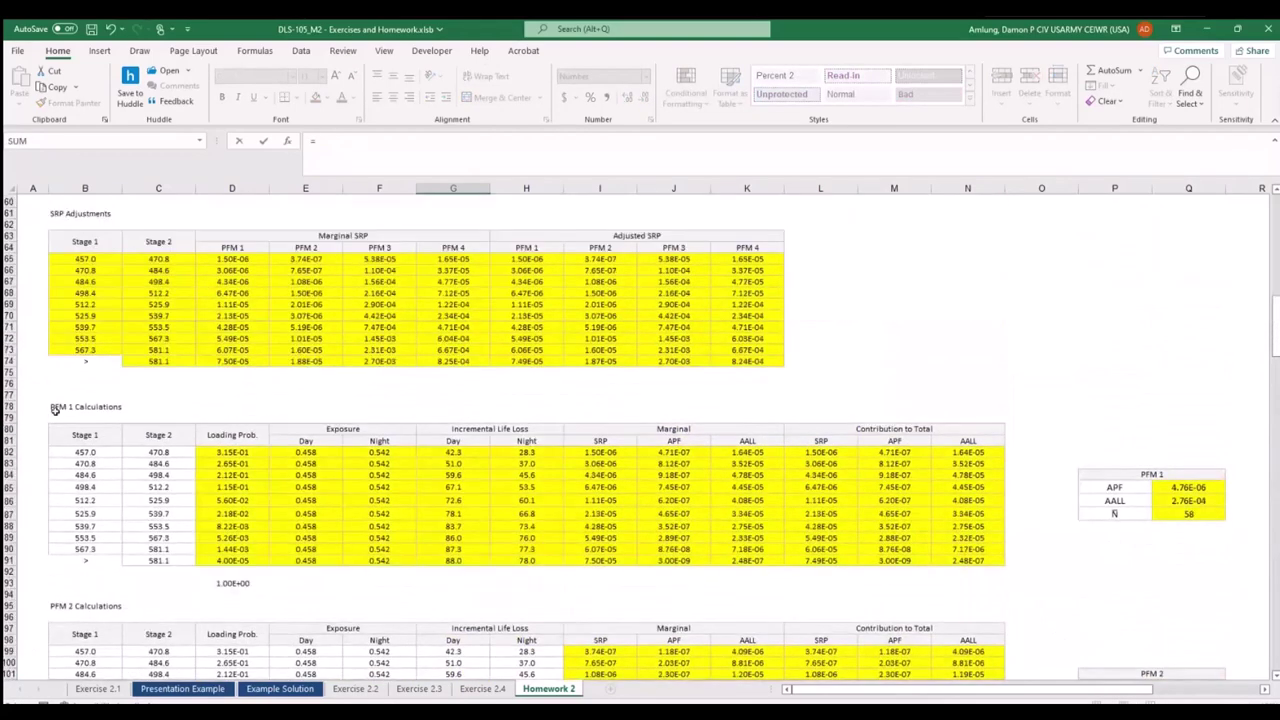
{"action": "left_click", "coordinate": [519, 450]}
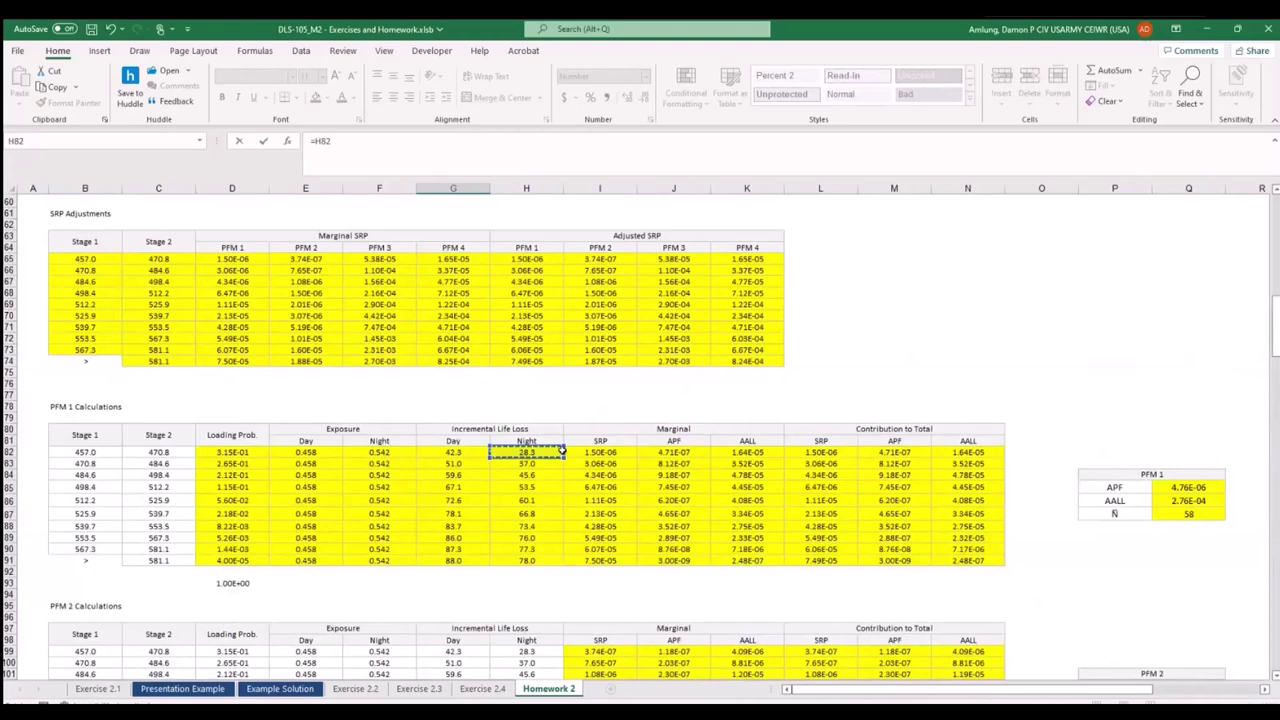
{"action": "key", "text": "Return"}
{"action": "scroll", "coordinate": [537, 454], "scroll_direction": "down", "scroll_amount": 4}
{"action": "left_click", "coordinate": [472, 343]}
{"action": "left_click_drag", "start_coordinate": [490, 355], "coordinate": [503, 471]}
Link N for PFM 2 Day in G216 to the PFM 2 day life loss with =G99 and fill it down to G225.
{"action": "left_click", "coordinate": [463, 481]}
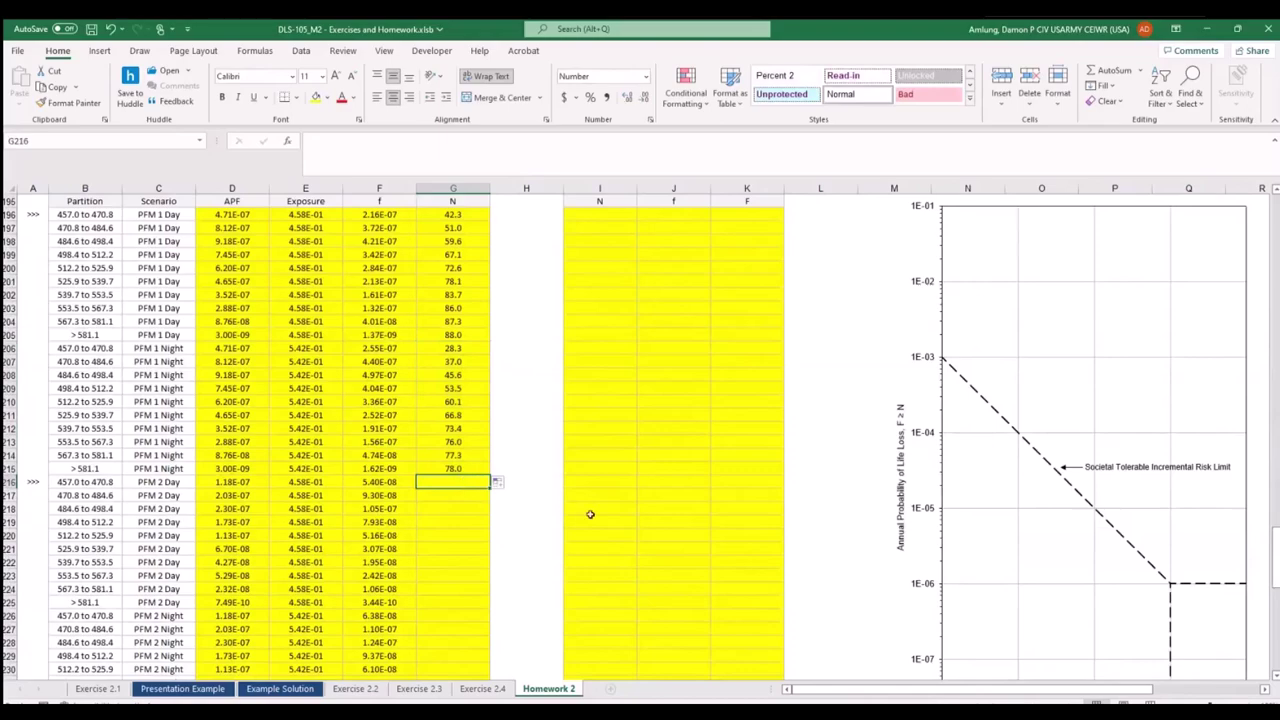
{"action": "type", "text": "="}
{"action": "scroll", "coordinate": [602, 484], "scroll_direction": "up", "scroll_amount": 10}
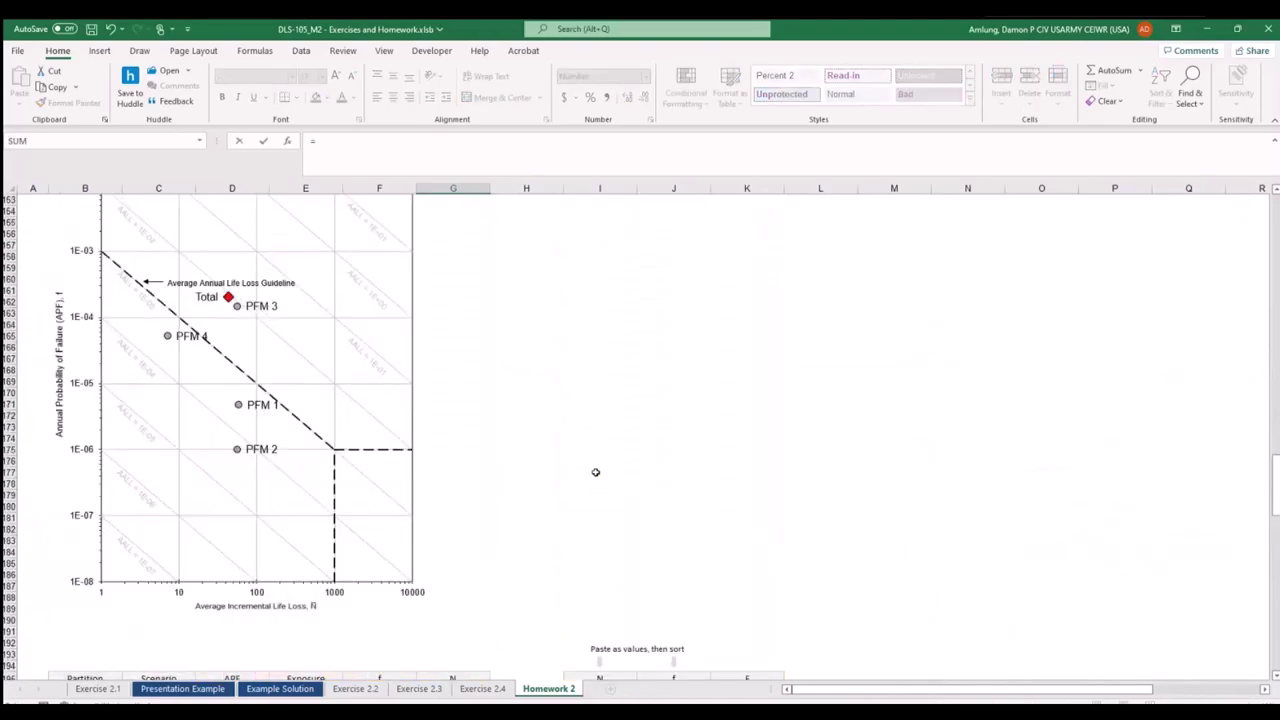
{"action": "scroll", "coordinate": [595, 472], "scroll_direction": "up", "scroll_amount": 20}
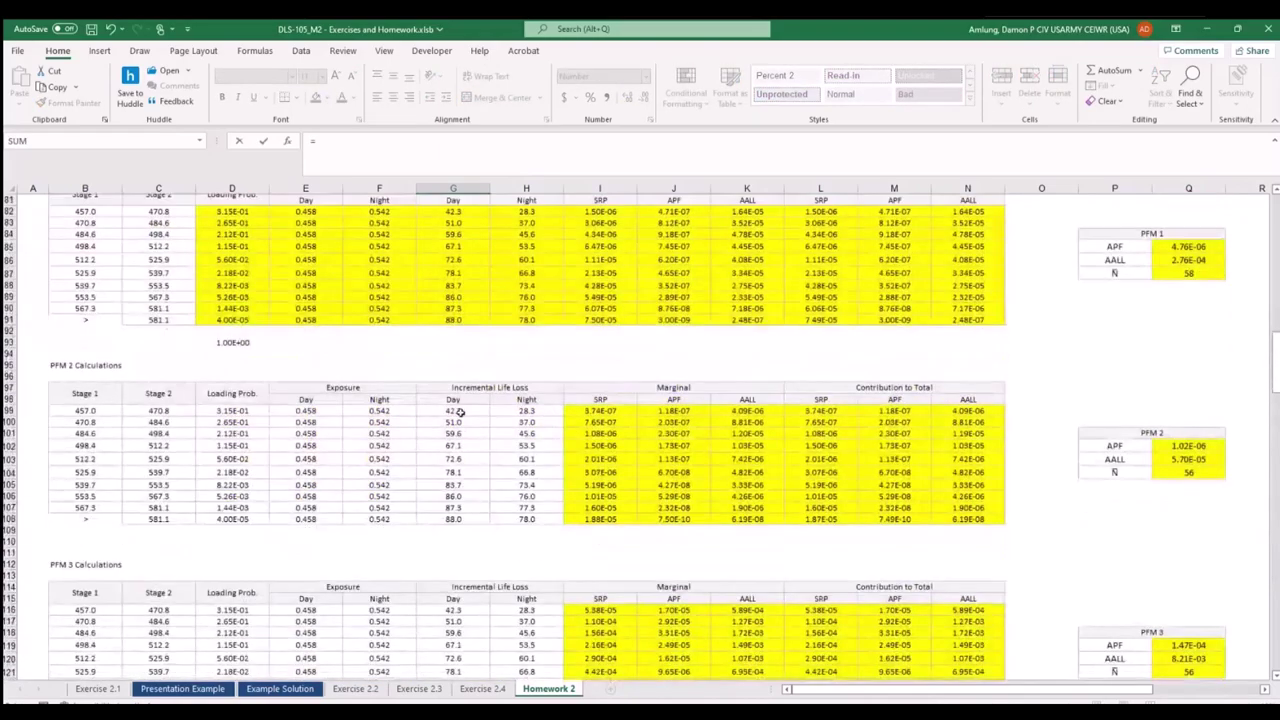
{"action": "left_click", "coordinate": [475, 411]}
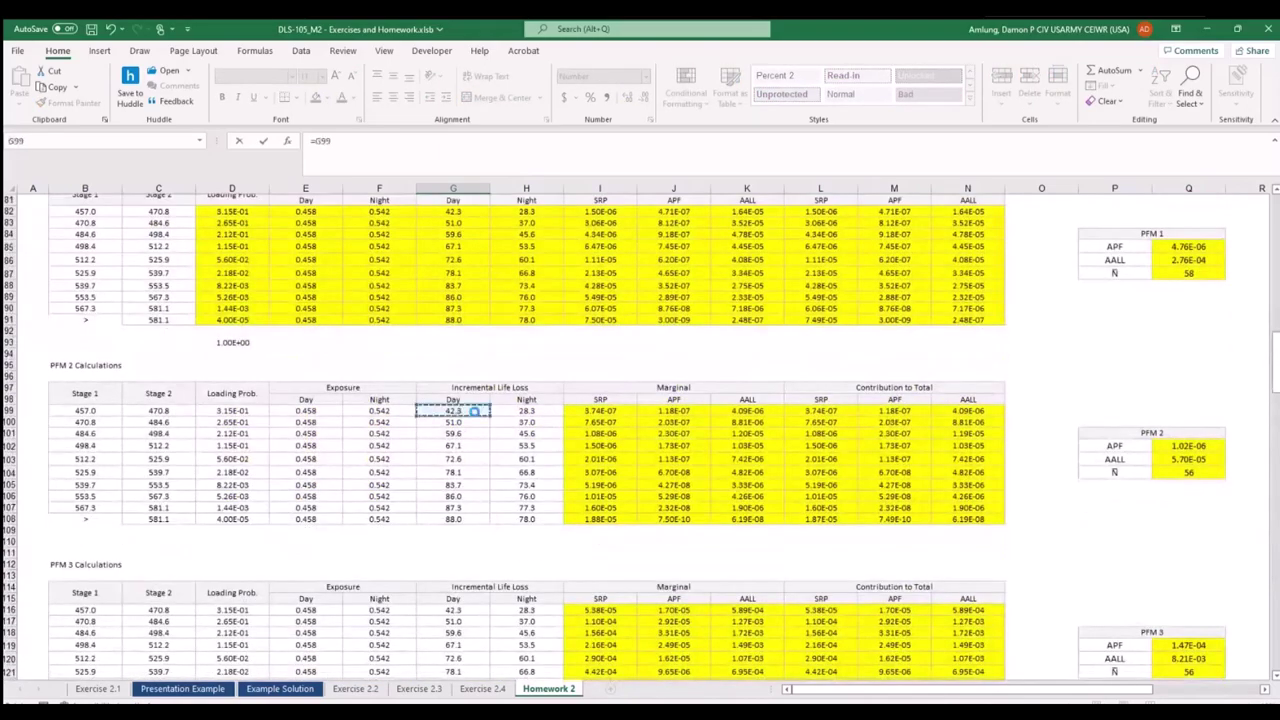
{"action": "key", "text": "ctrl+Return"}
{"action": "left_click_drag", "start_coordinate": [489, 367], "coordinate": [503, 487]}
Link N for PFM 2 Night in G226 to the PFM 2 night life loss with =H99 and fill it down to G235.
{"action": "left_click", "coordinate": [465, 495]}
{"action": "type", "text": "="}
{"action": "scroll", "coordinate": [537, 480], "scroll_direction": "up", "scroll_amount": 20}
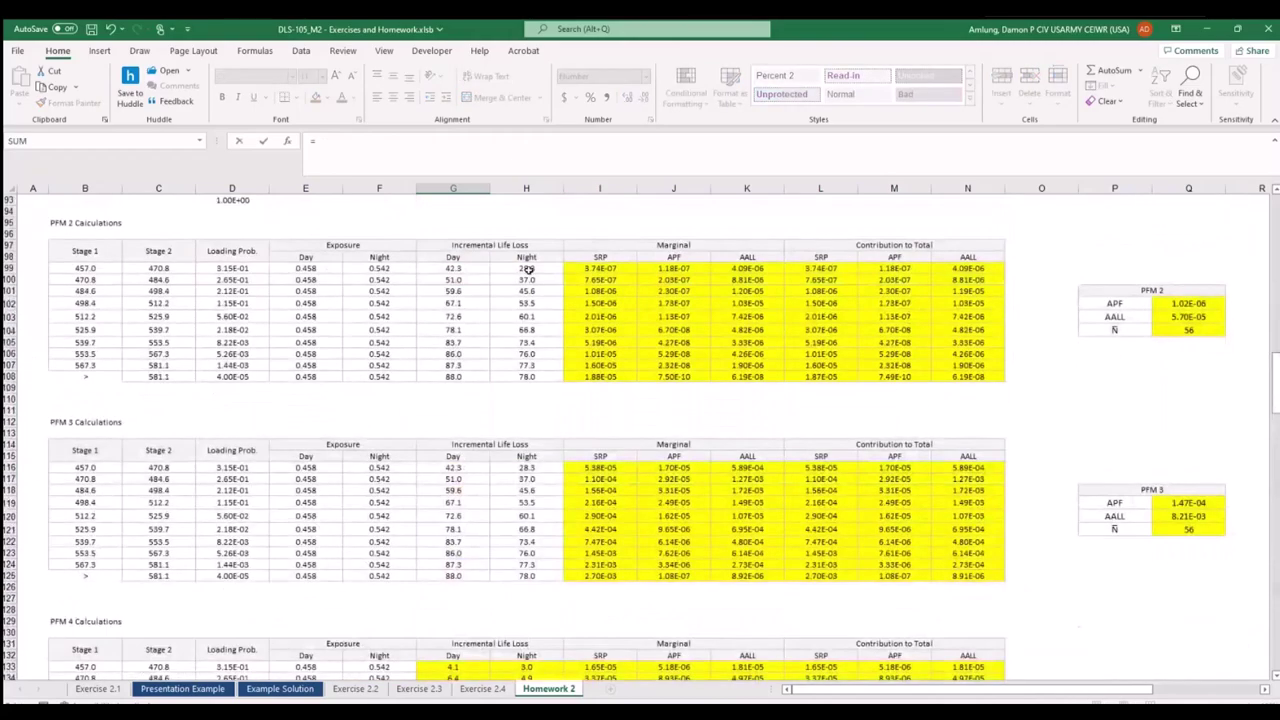
{"action": "left_click", "coordinate": [527, 270]}
{"action": "key", "text": "ctrl+Return"}
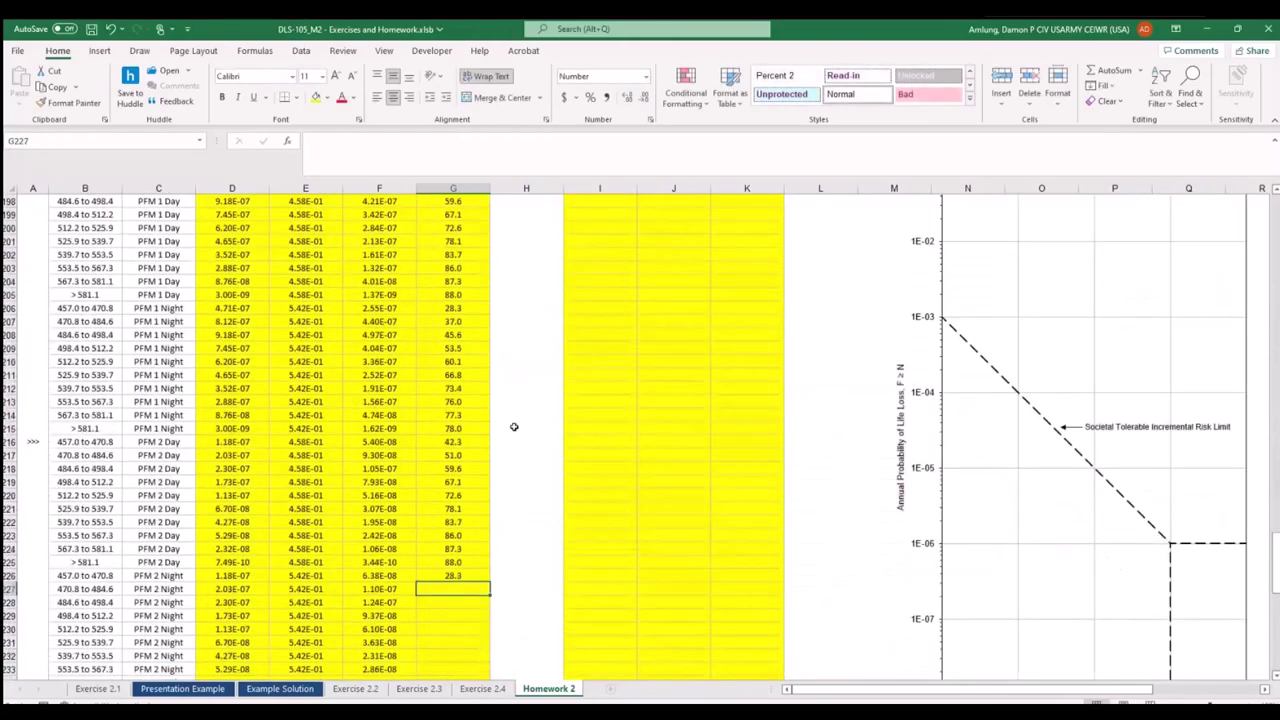
{"action": "left_click_drag", "start_coordinate": [489, 300], "coordinate": [501, 421]}
Link N for PFM 3 Day in G236 to the PFM 3 day life loss with =G116 and fill it down to G245.
{"action": "left_click", "coordinate": [486, 429]}
{"action": "type", "text": "="}
{"action": "scroll", "coordinate": [557, 403], "scroll_direction": "up", "scroll_amount": 9}
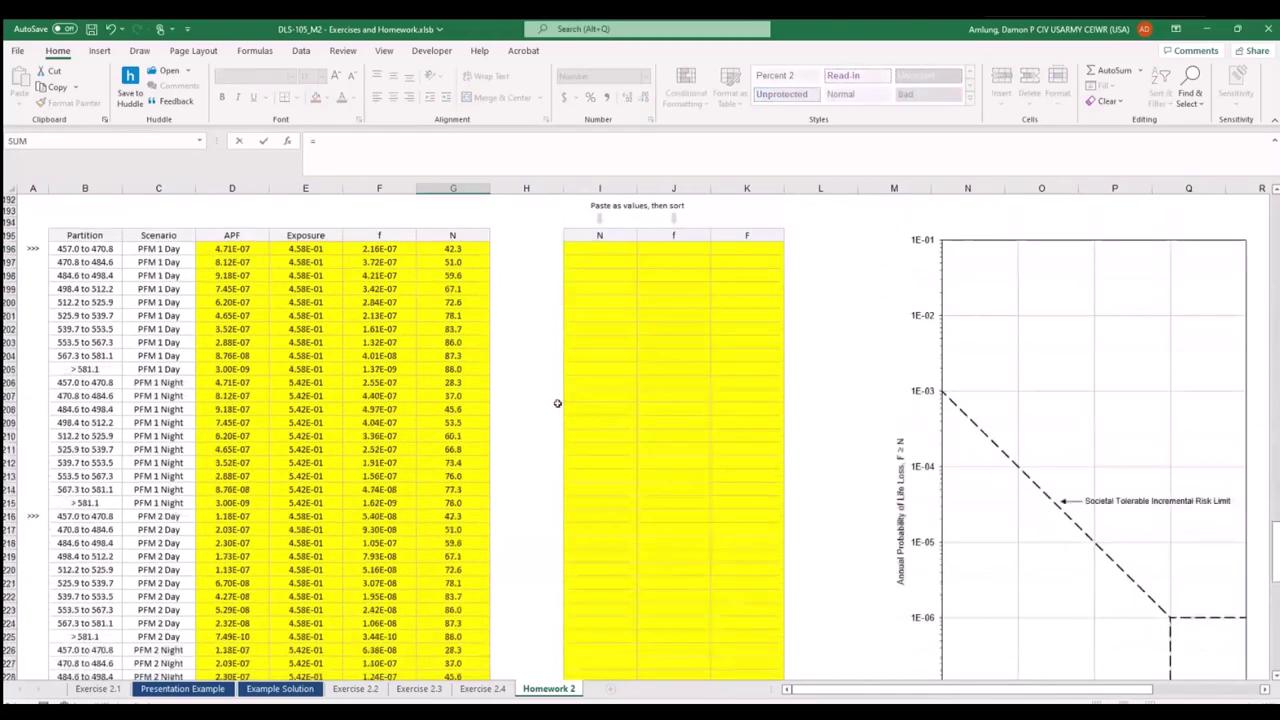
{"action": "scroll", "coordinate": [557, 403], "scroll_direction": "up", "scroll_amount": 20}
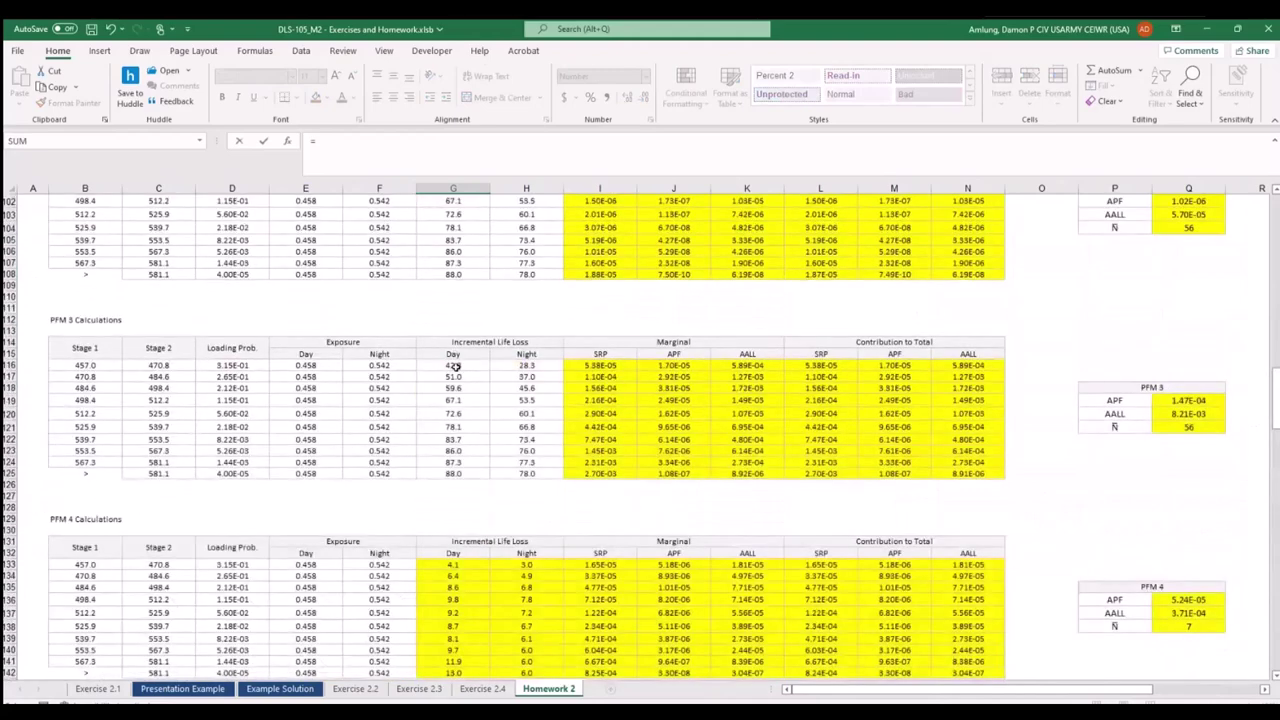
{"action": "left_click", "coordinate": [453, 365]}
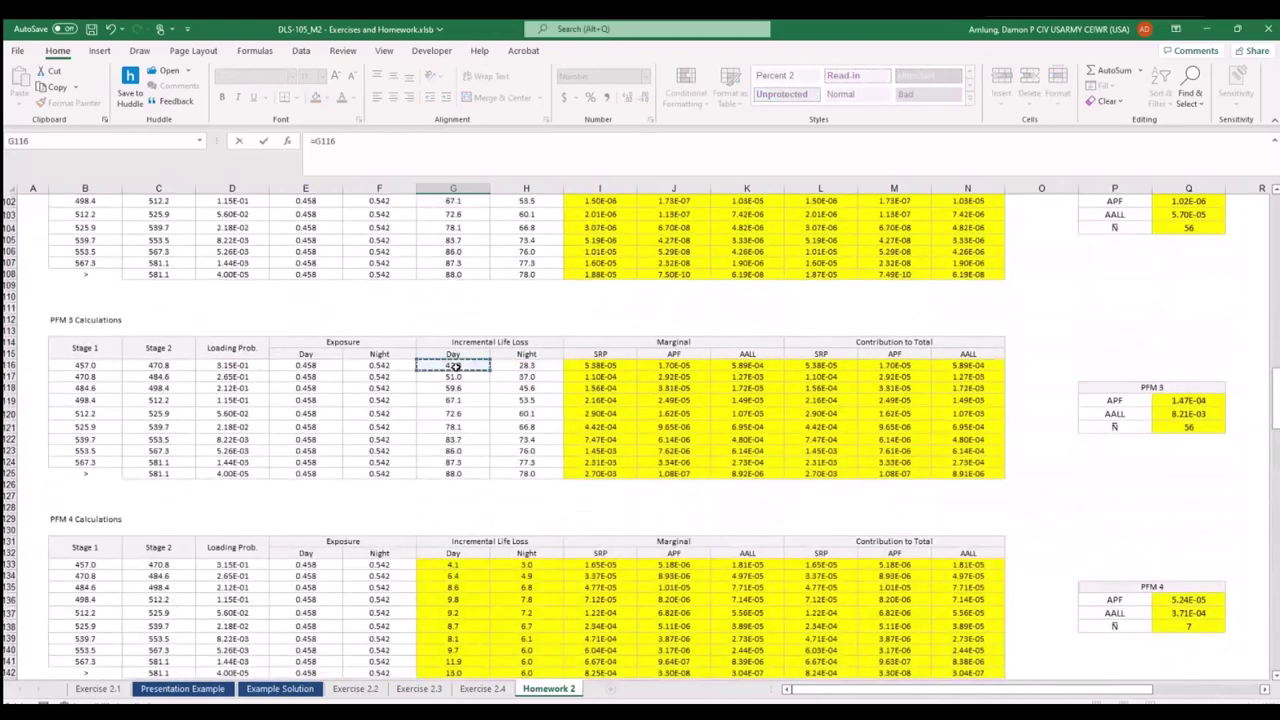
{"action": "key", "text": "ctrl+Return"}
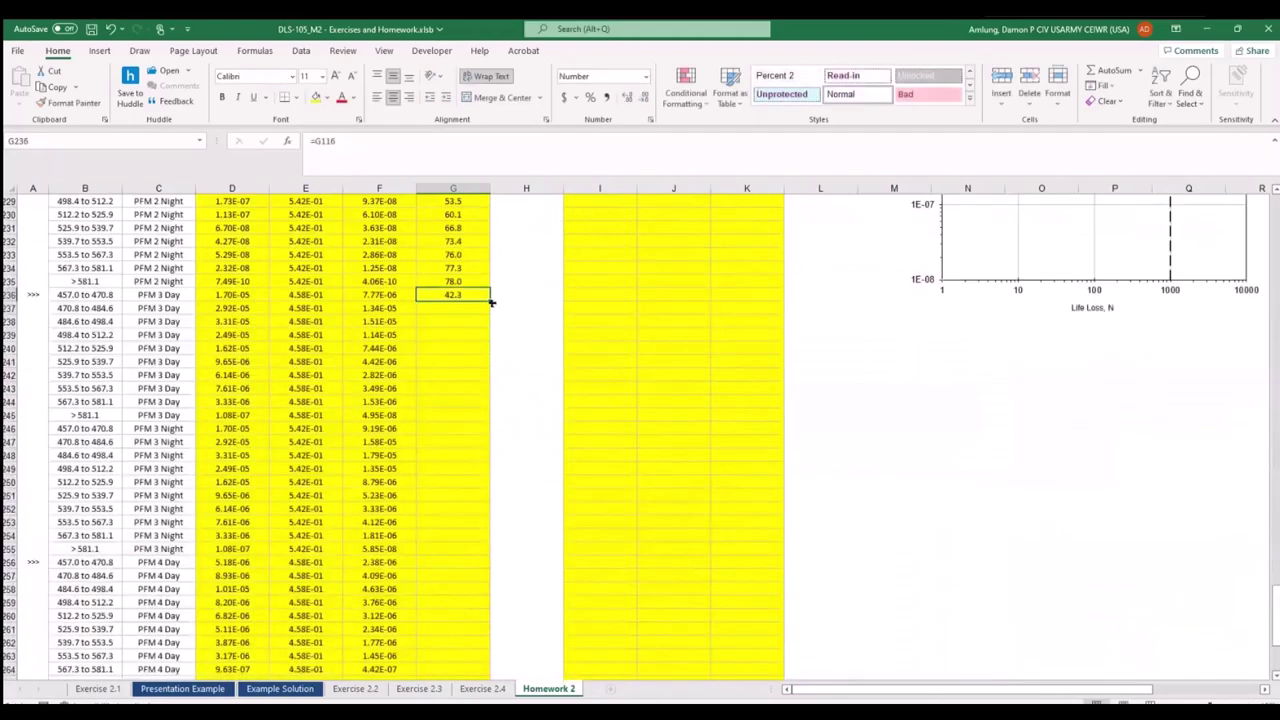
{"action": "left_click_drag", "start_coordinate": [490, 346], "coordinate": [496, 422]}
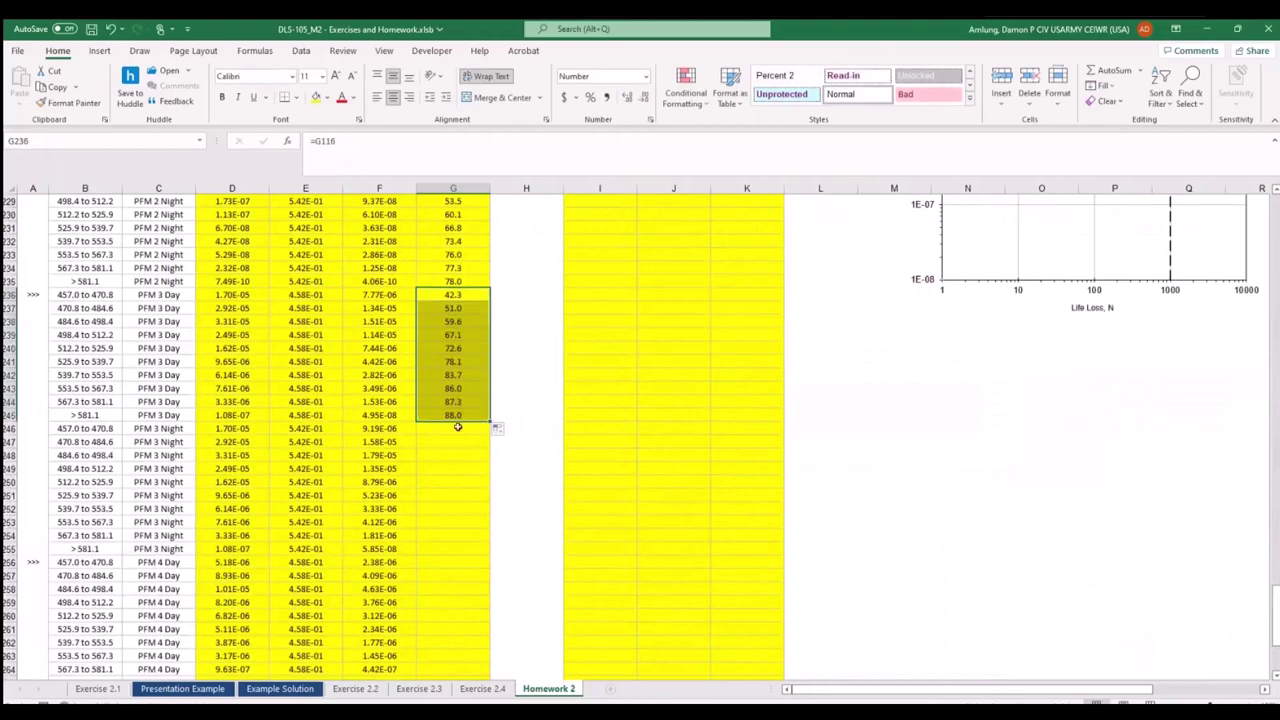
Link N for PFM 3 Night in G246 to the PFM 3 night life loss with =H116 and fill it down to G255.
{"action": "left_click", "coordinate": [453, 428]}
{"action": "type", "text": "="}
{"action": "scroll", "coordinate": [579, 408], "scroll_direction": "up", "scroll_amount": 20}
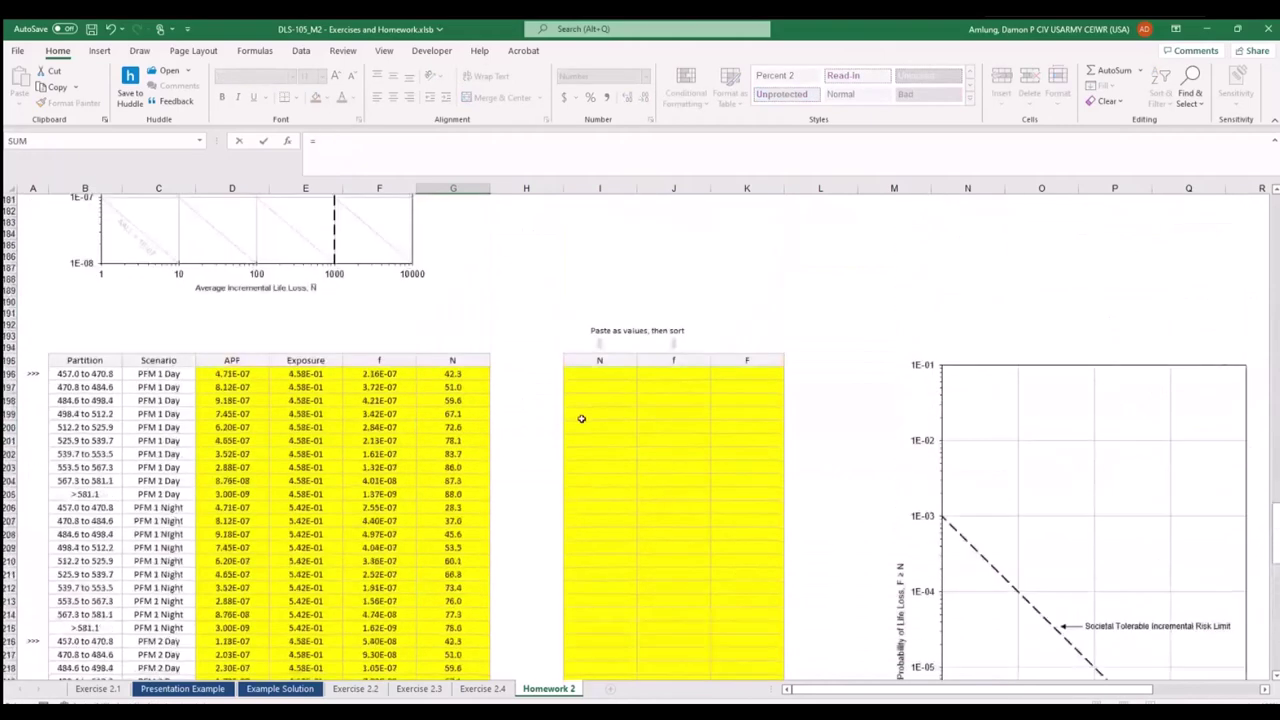
{"action": "scroll", "coordinate": [579, 408], "scroll_direction": "up", "scroll_amount": 18}
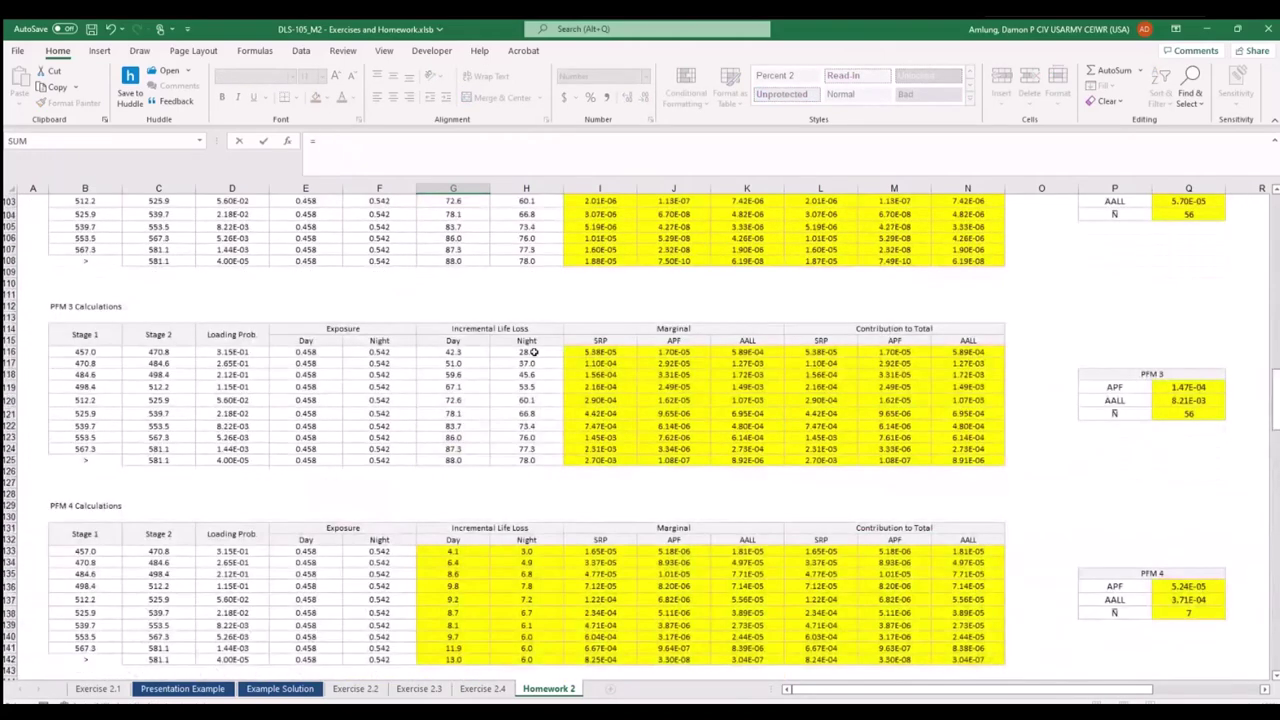
{"action": "left_click", "coordinate": [535, 353]}
{"action": "key", "text": "Return"}
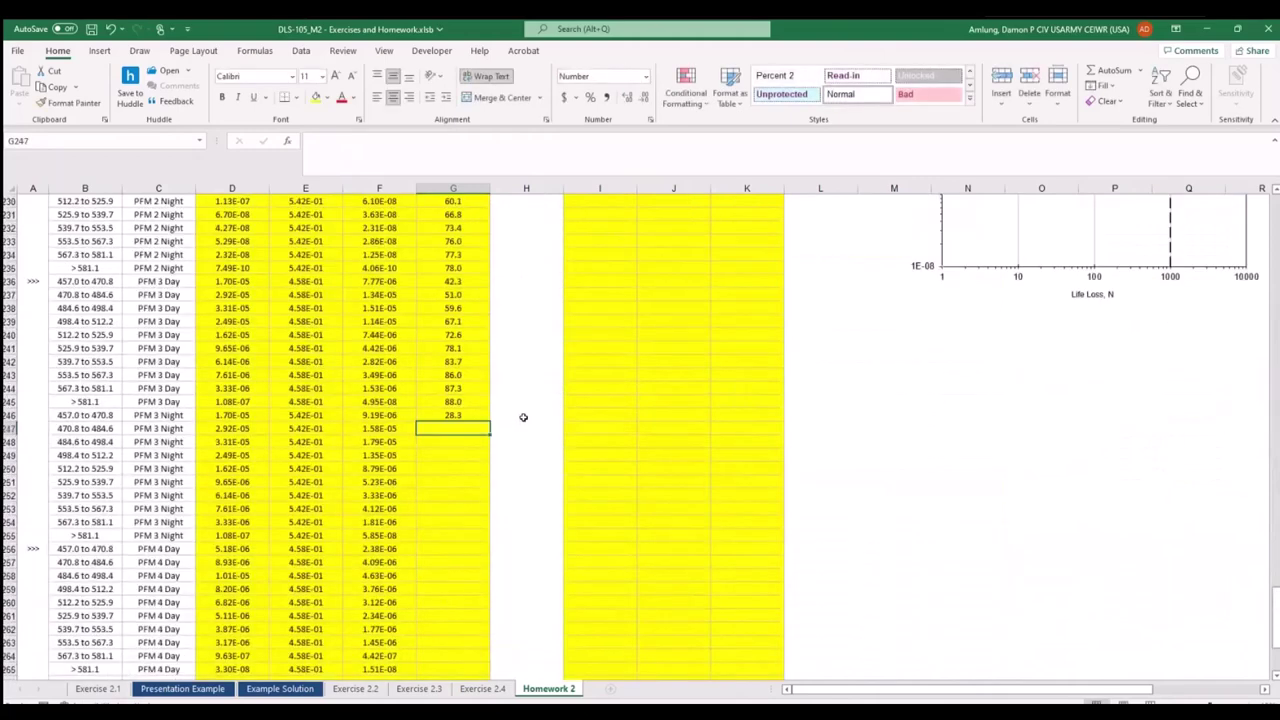
{"action": "scroll", "coordinate": [522, 417], "scroll_direction": "down", "scroll_amount": 2}
{"action": "left_click", "coordinate": [470, 335]}
{"action": "left_click_drag", "start_coordinate": [490, 341], "coordinate": [502, 464]}
Link N for PFM 4 Day in G256 to the PFM 4 day life loss with =G133 and fill it down to G265.
{"action": "left_click", "coordinate": [480, 468]}
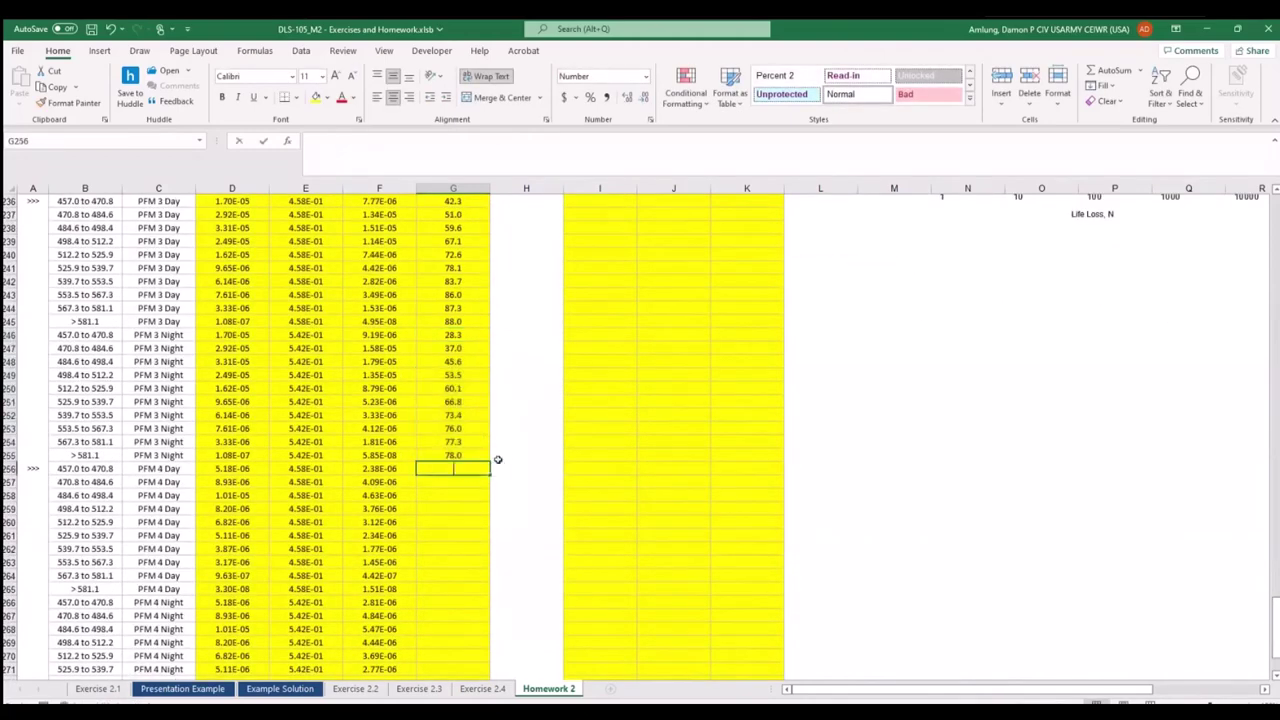
{"action": "type", "text": "="}
{"action": "scroll", "coordinate": [500, 450], "scroll_direction": "up", "scroll_amount": 18}
{"action": "scroll", "coordinate": [500, 443], "scroll_direction": "up", "scroll_amount": 7}
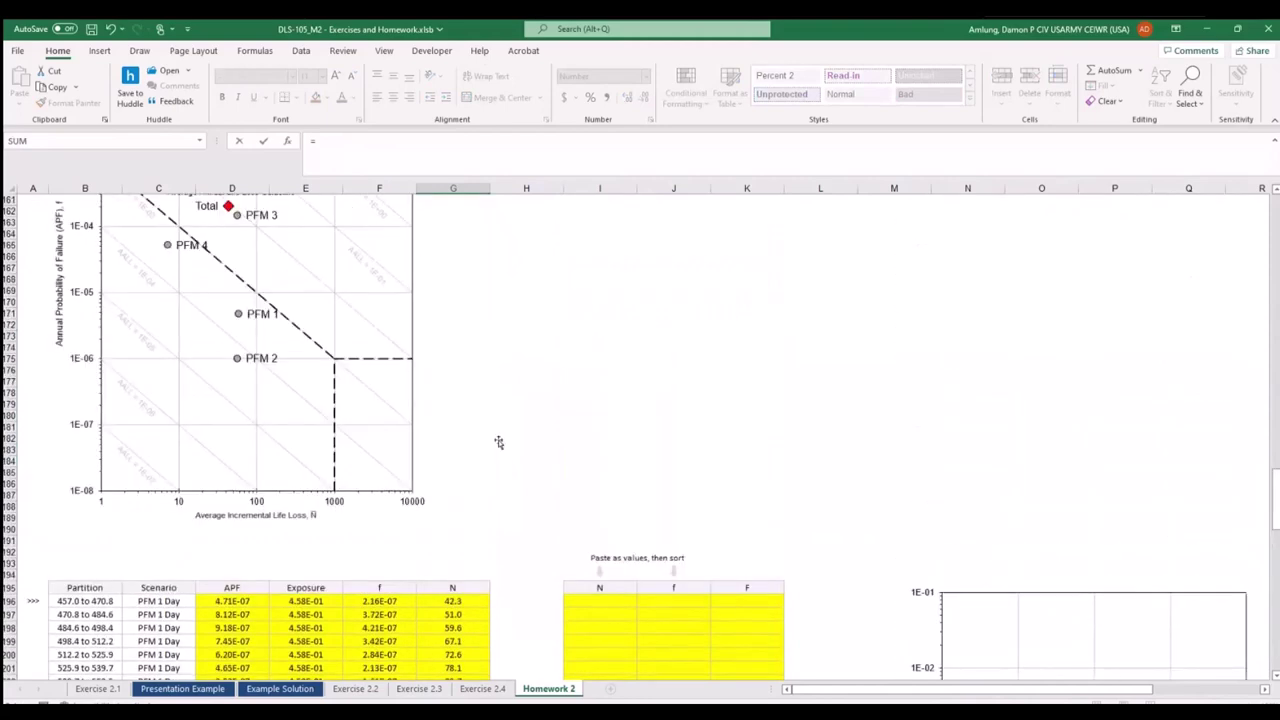
{"action": "scroll", "coordinate": [498, 442], "scroll_direction": "up", "scroll_amount": 5}
{"action": "left_click", "coordinate": [452, 398]}
{"action": "key", "text": "Return"}
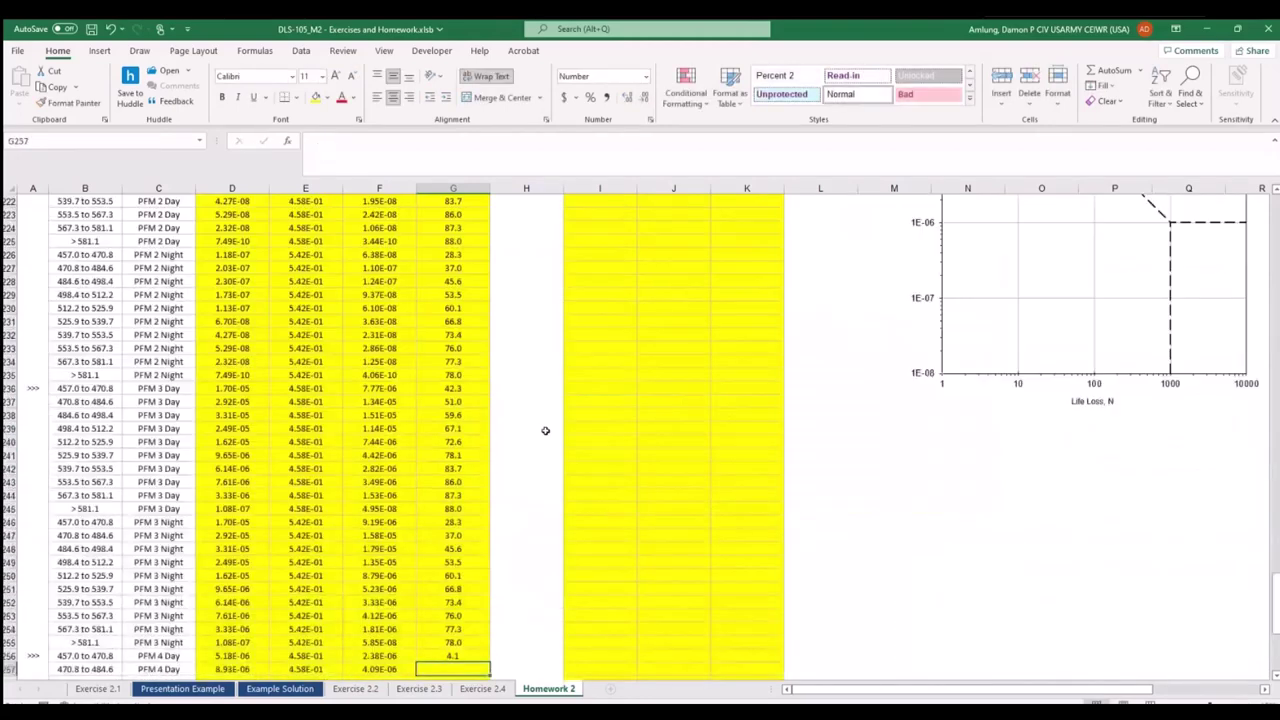
{"action": "scroll", "coordinate": [545, 430], "scroll_direction": "down", "scroll_amount": 8}
{"action": "left_click", "coordinate": [478, 334]}
{"action": "left_click_drag", "start_coordinate": [490, 341], "coordinate": [466, 468]}
Link N for PFM 4 Night in G266 to the PFM 4 night life loss with =H133 and fill it down to G275.
{"action": "left_click", "coordinate": [466, 470]}
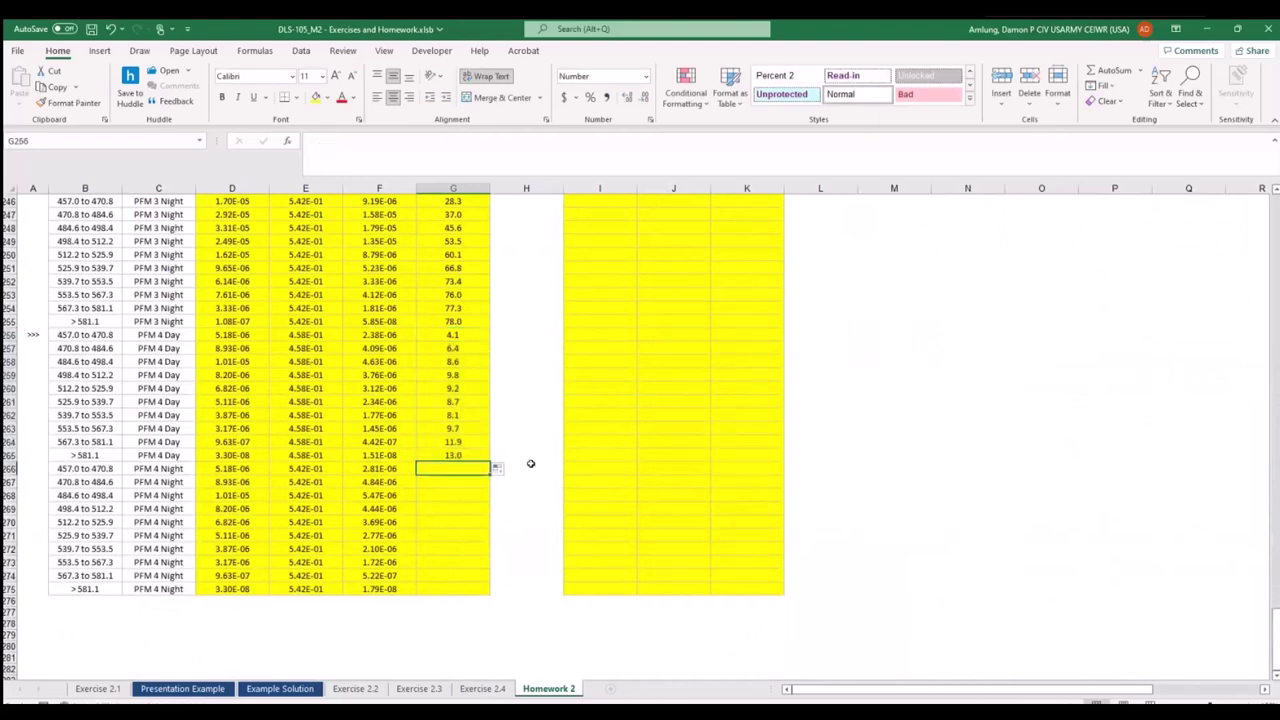
{"action": "type", "text": "="}
{"action": "scroll", "coordinate": [551, 452], "scroll_direction": "up", "scroll_amount": 10}
{"action": "scroll", "coordinate": [551, 452], "scroll_direction": "up", "scroll_amount": 20}
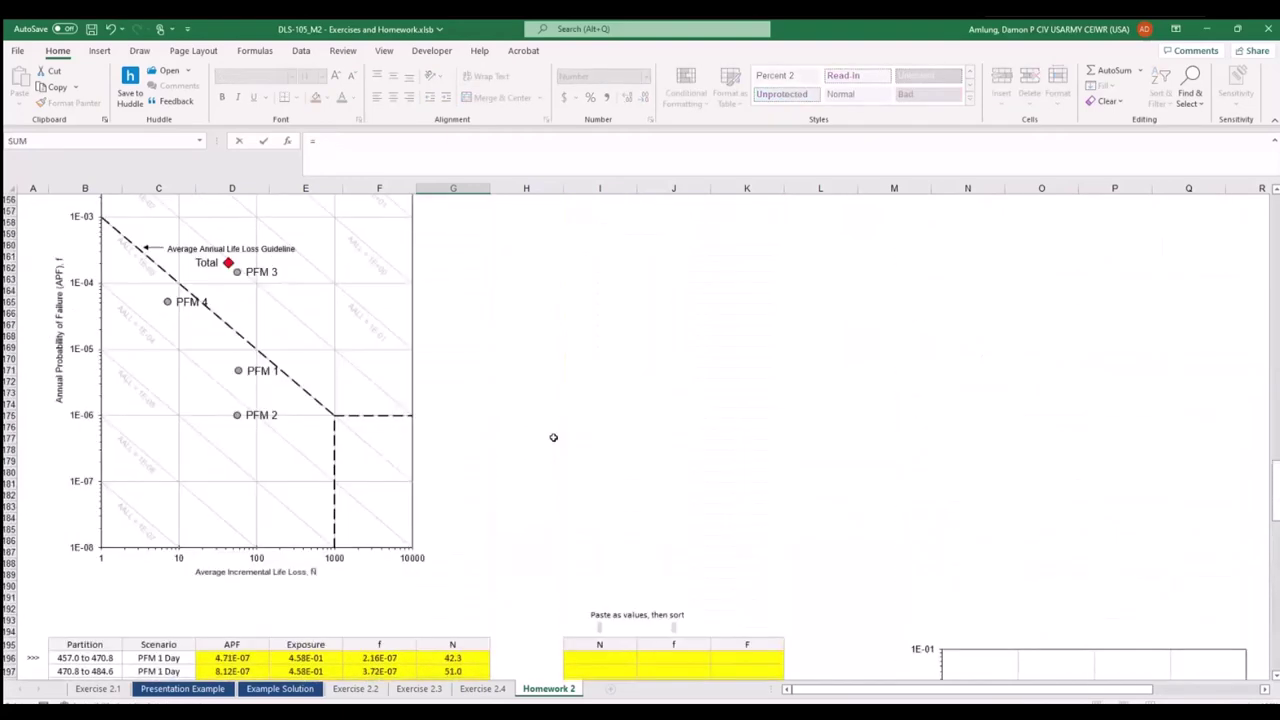
{"action": "left_click", "coordinate": [540, 388]}
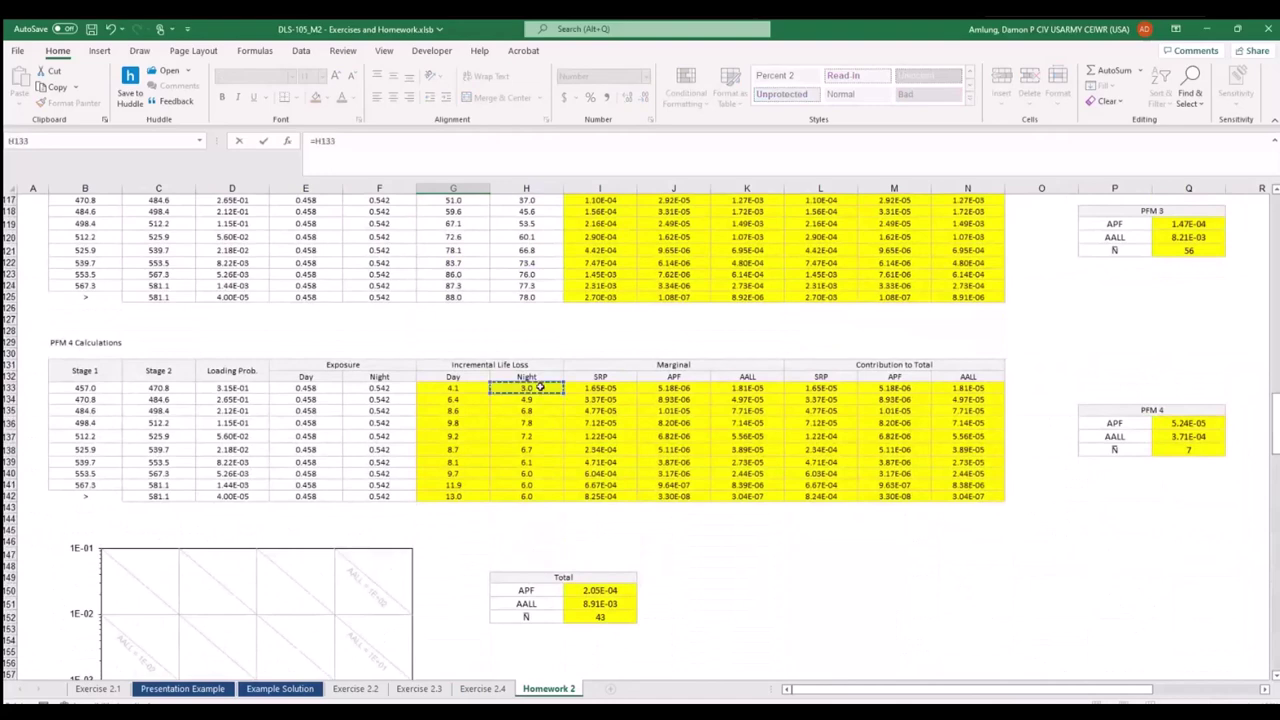
{"action": "key", "text": "ctrl+Return"}
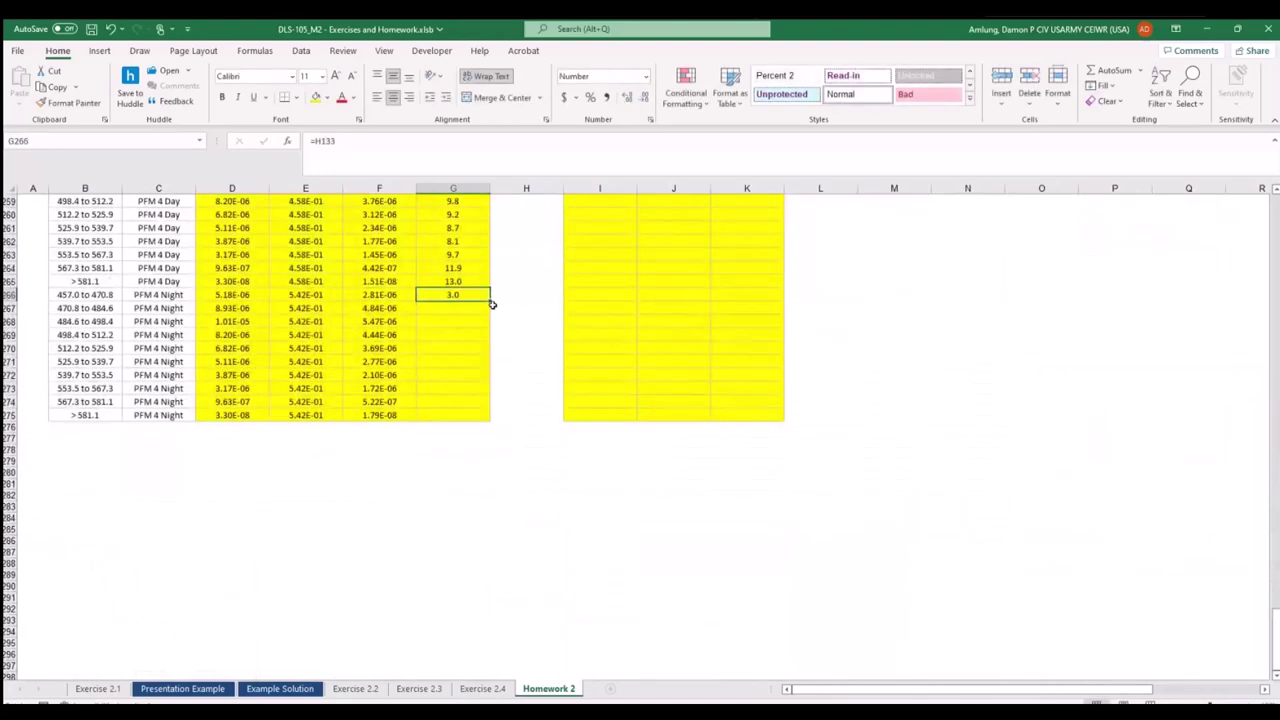
{"action": "left_click_drag", "start_coordinate": [488, 301], "coordinate": [493, 424]}
{"action": "left_click", "coordinate": [526, 468]}
Return to the start of the F-N table and select the first N value in G196.
{"action": "scroll", "coordinate": [474, 423], "scroll_direction": "up", "scroll_amount": 11}
{"action": "scroll", "coordinate": [474, 423], "scroll_direction": "up", "scroll_amount": 13}
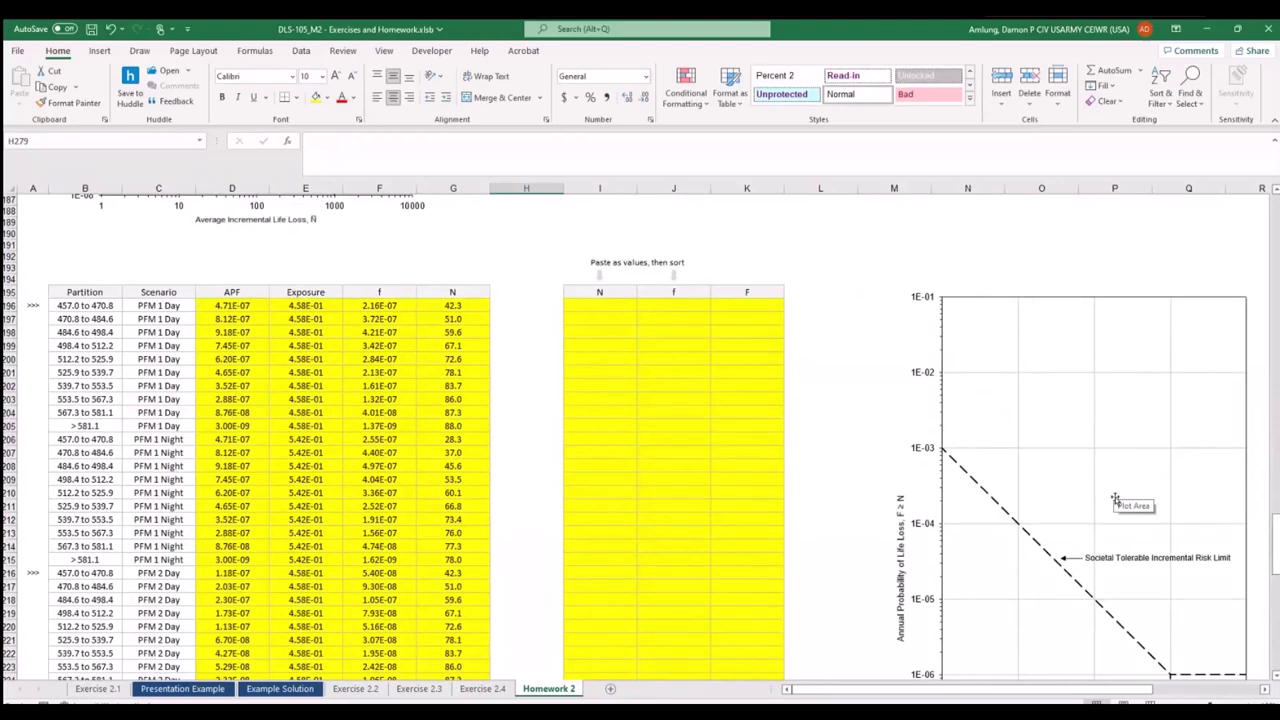
{"action": "scroll", "coordinate": [453, 419], "scroll_direction": "up", "scroll_amount": 1}
{"action": "left_click", "coordinate": [453, 419]}
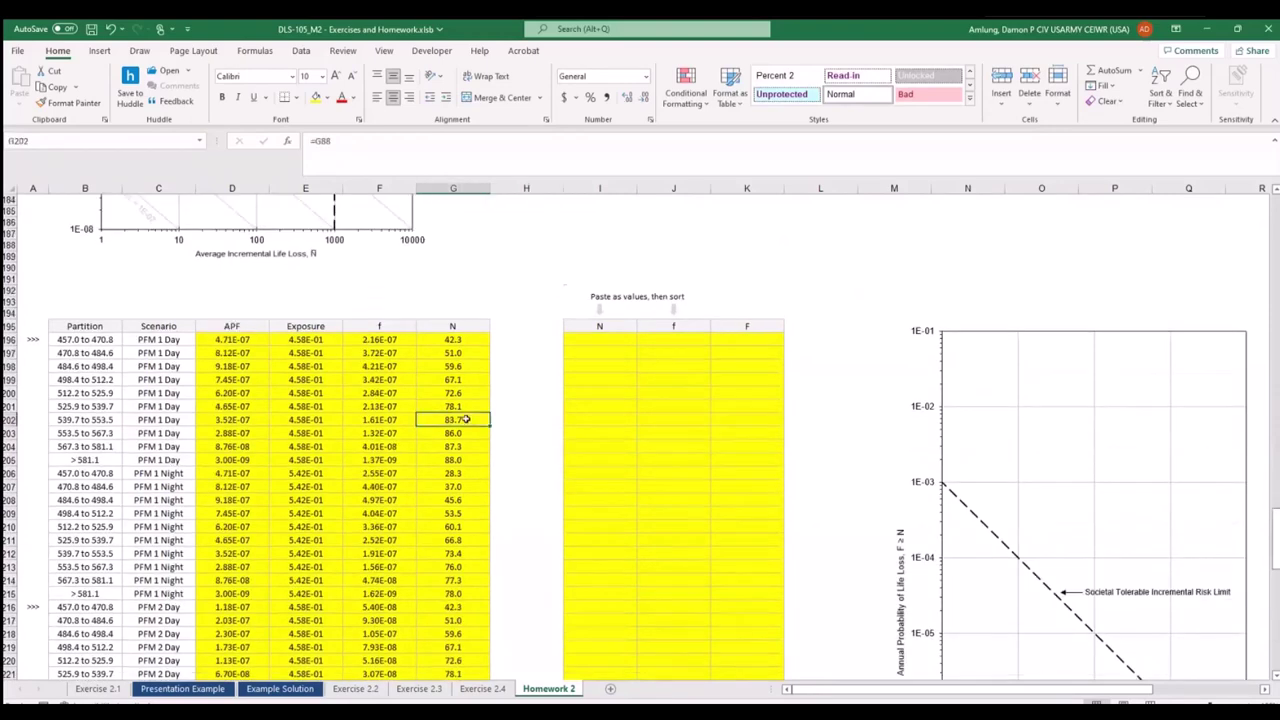
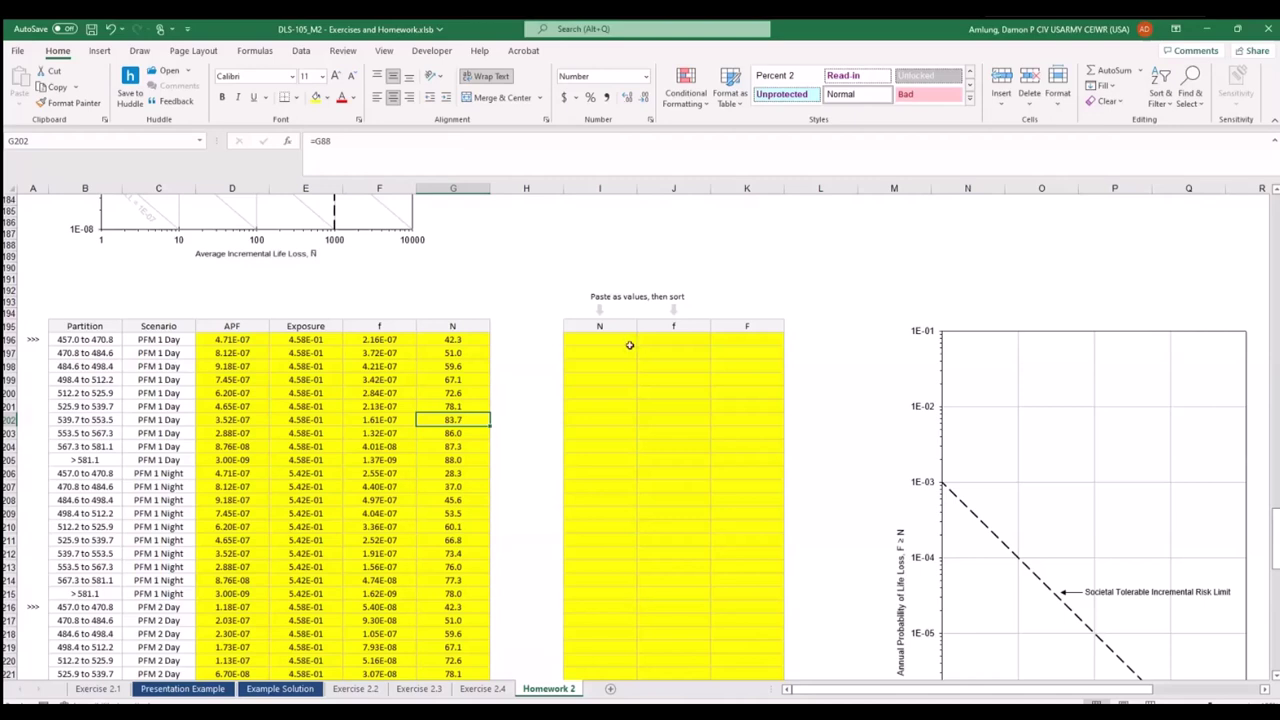
{"action": "left_click", "coordinate": [471, 340]}
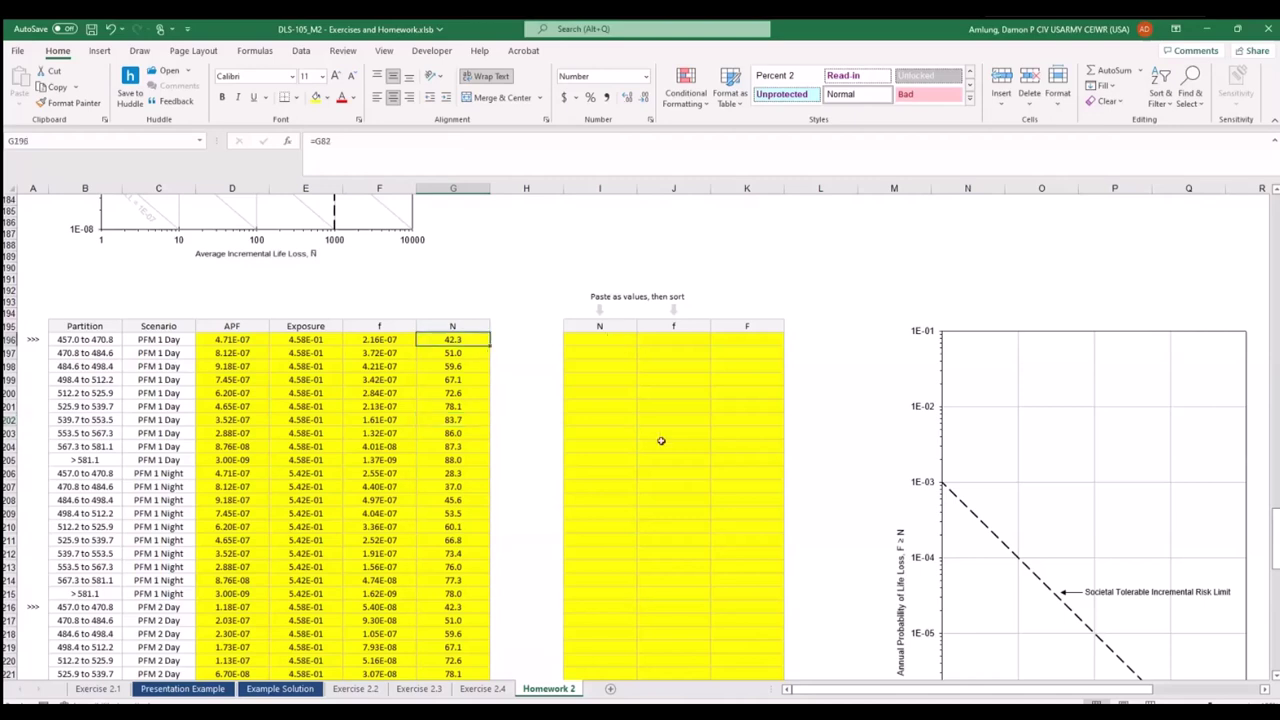
Copy the scenario table's N values from G196 down and paste them as values into the sorting table's N column starting at I196.
{"action": "key", "text": "ctrl+shift+Down"}
{"action": "key", "text": "ctrl+c"}
{"action": "scroll", "coordinate": [689, 391], "scroll_direction": "up", "scroll_amount": 20}
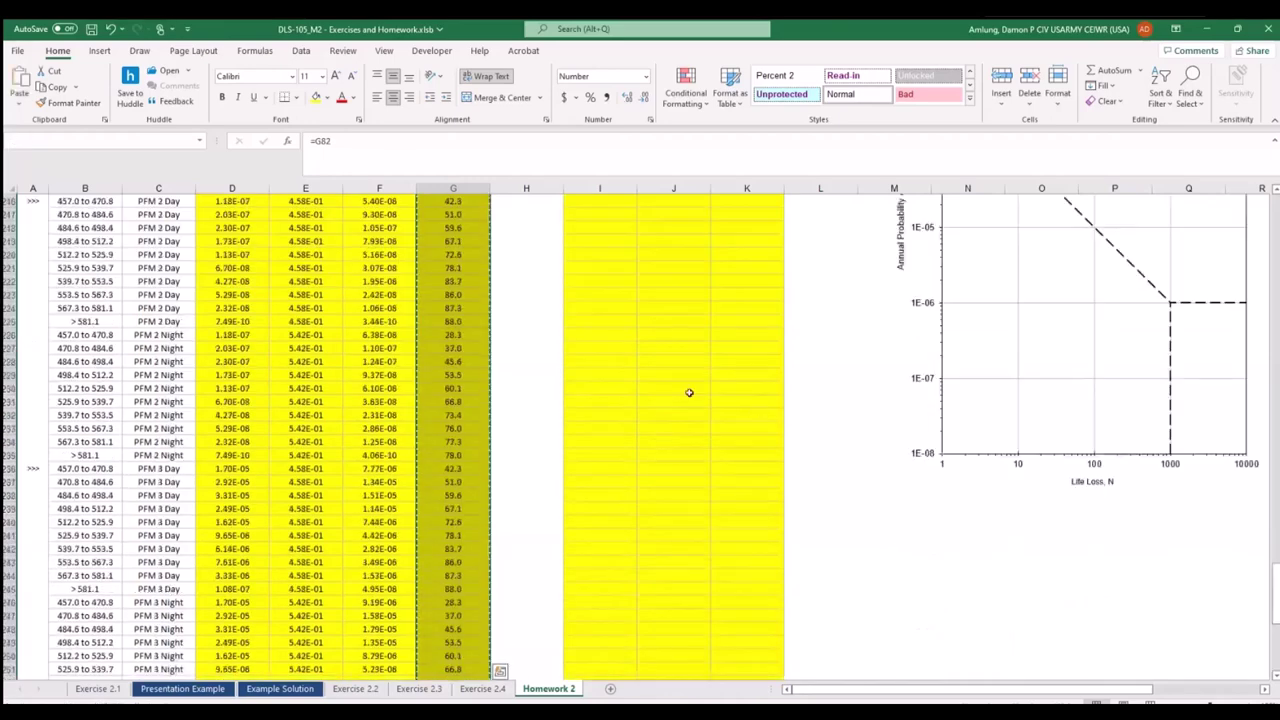
{"action": "left_click", "coordinate": [604, 452]}
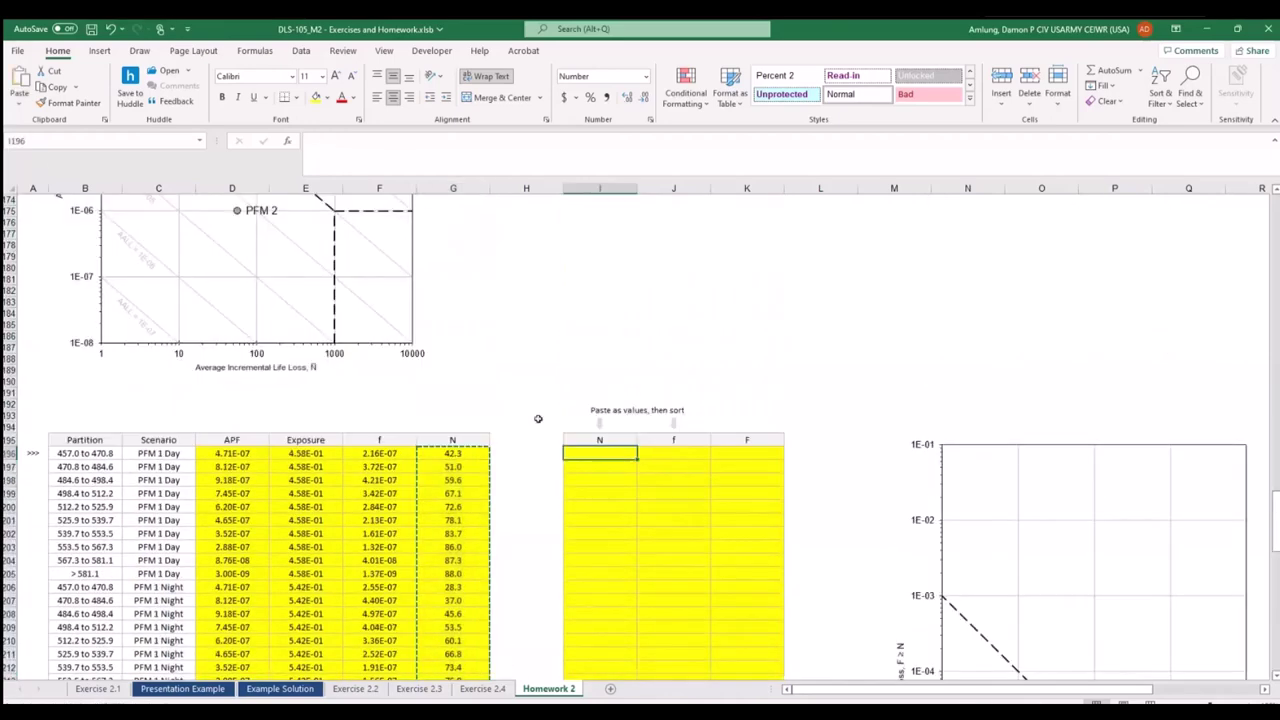
{"action": "left_click", "coordinate": [20, 108]}
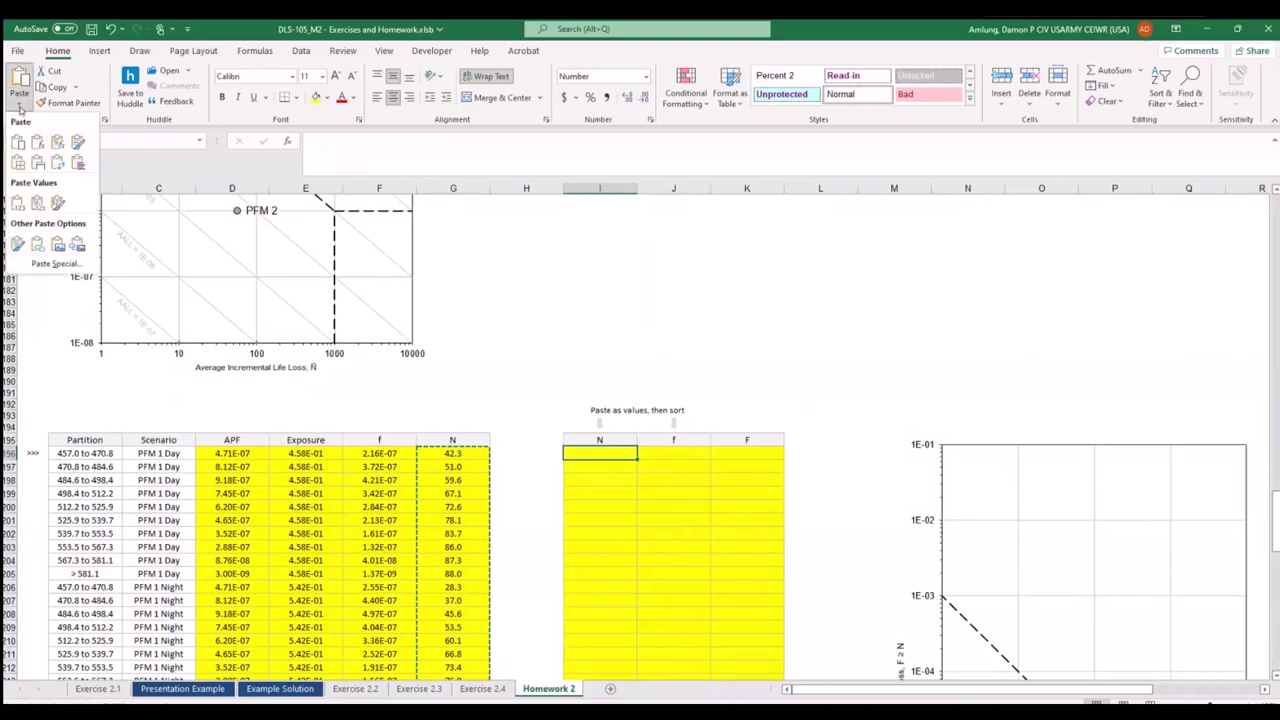
{"action": "left_click", "coordinate": [17, 208]}
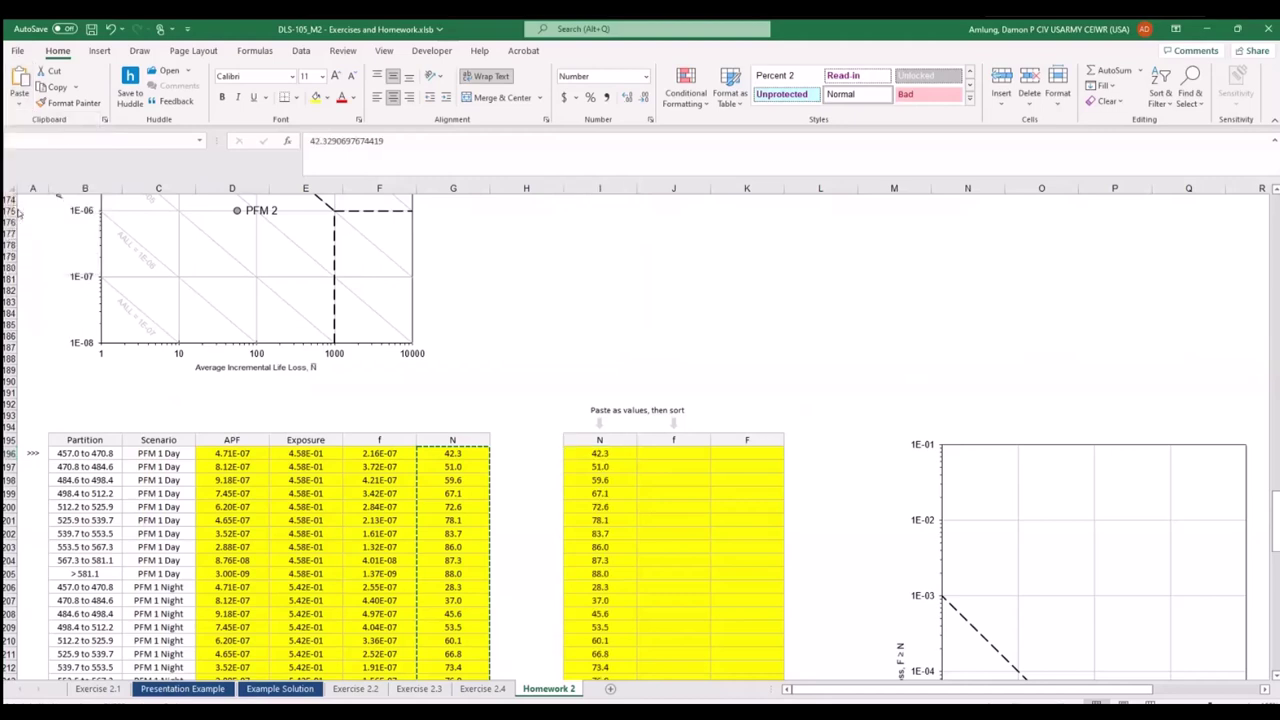
{"action": "left_click", "coordinate": [651, 414]}
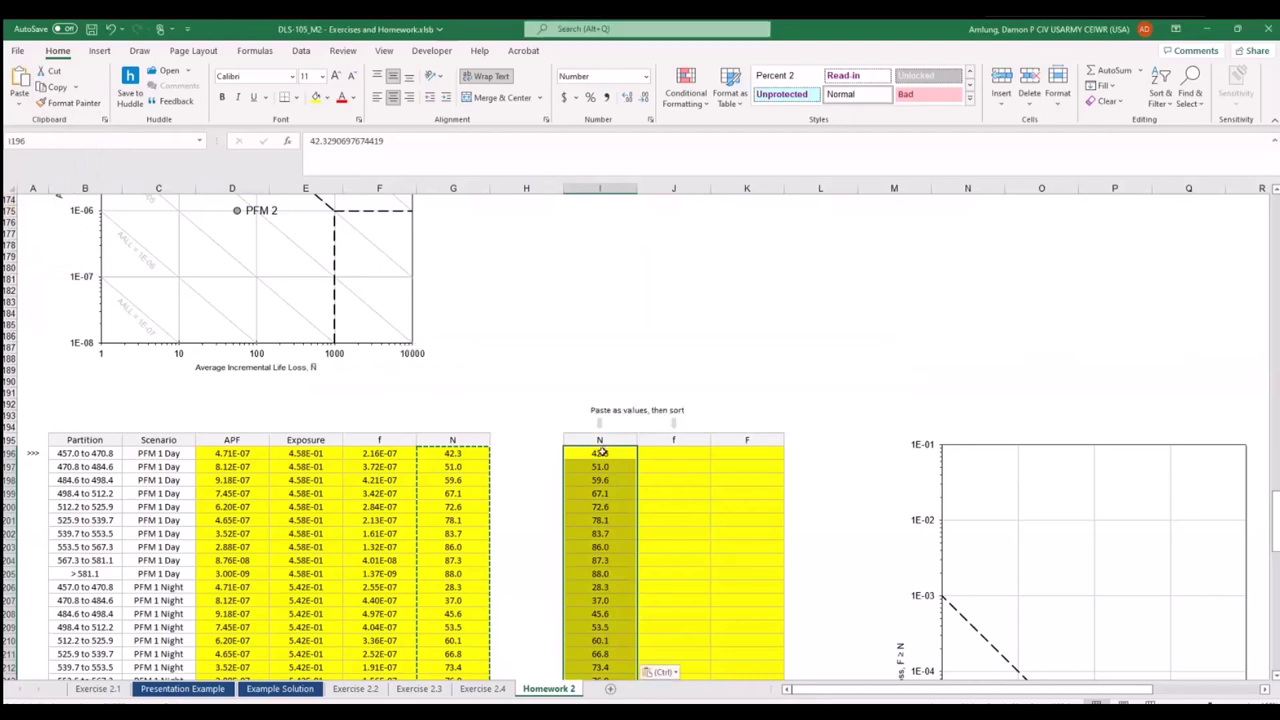
{"action": "left_click", "coordinate": [602, 453]}
{"action": "left_click", "coordinate": [600, 493]}
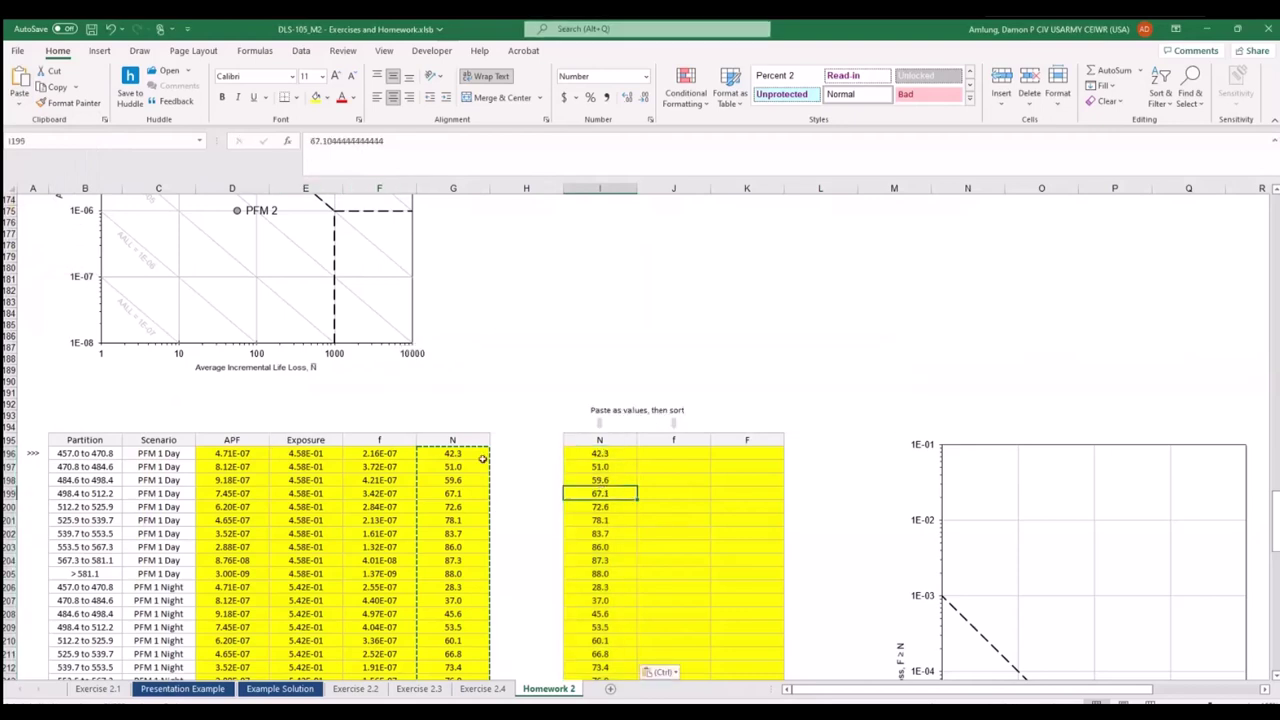
Copy the f values from F196 down and paste them as values into the sorting table's f column starting at J196.
{"action": "left_click", "coordinate": [409, 455]}
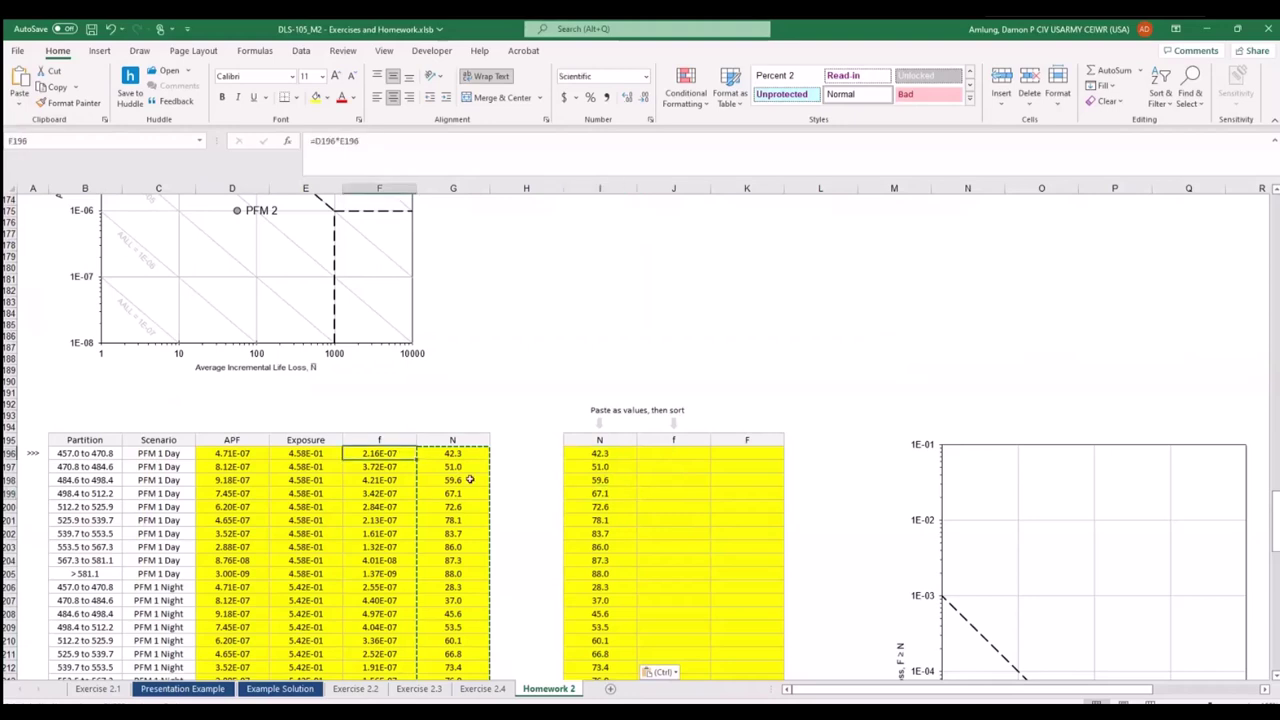
{"action": "key", "text": "ctrl+shift+Down"}
{"action": "key", "text": "ctrl+c"}
{"action": "scroll", "coordinate": [667, 440], "scroll_direction": "up", "scroll_amount": 20}
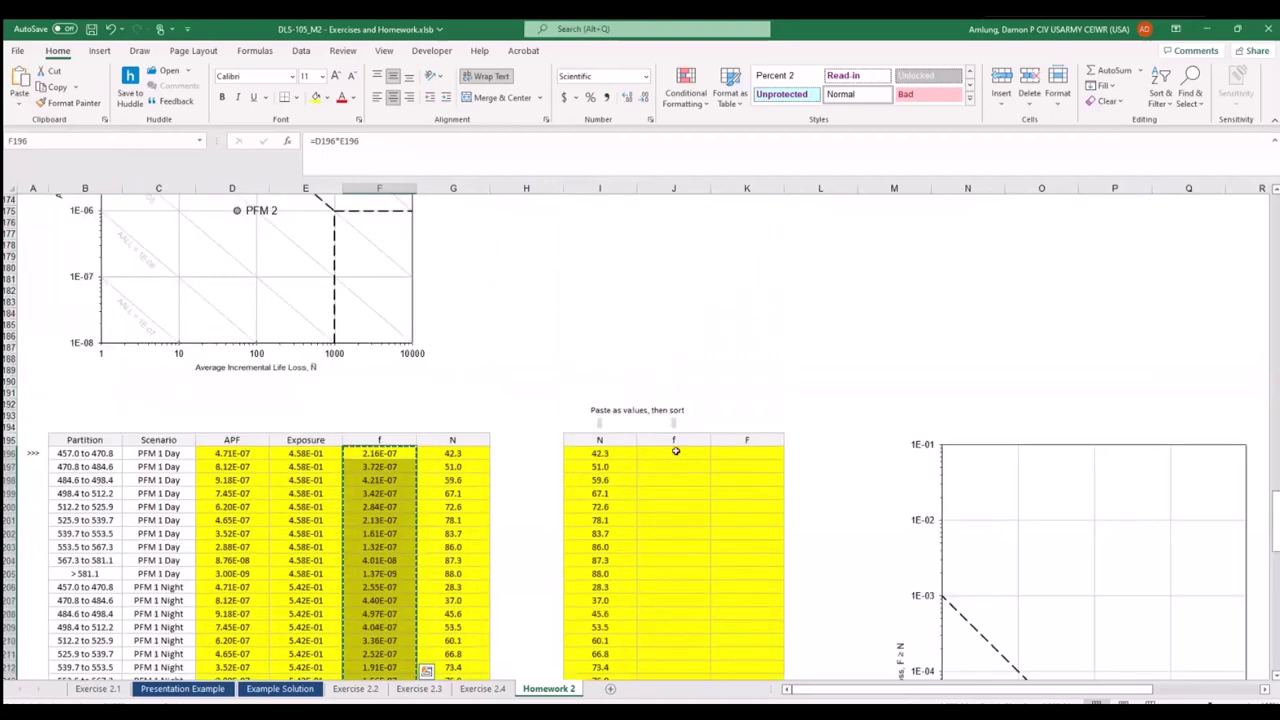
{"action": "left_click", "coordinate": [673, 453]}
{"action": "left_click", "coordinate": [19, 103]}
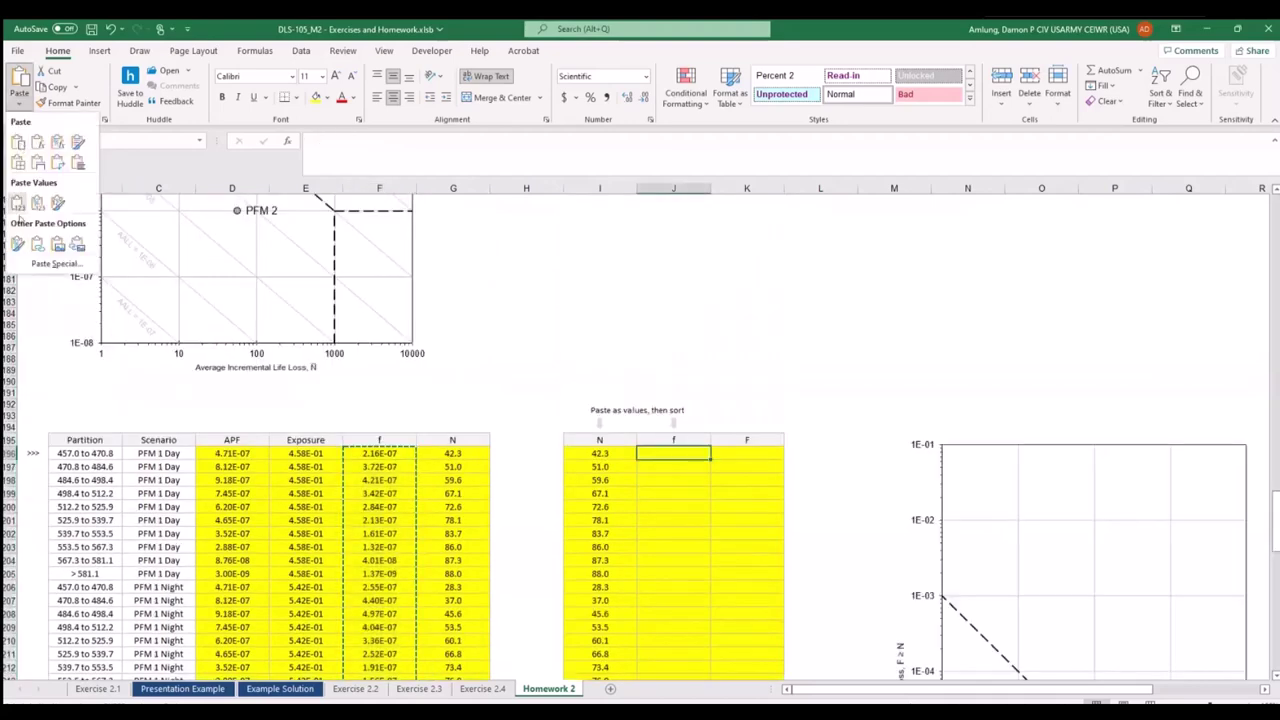
{"action": "left_click", "coordinate": [20, 206]}
{"action": "left_click", "coordinate": [672, 467]}
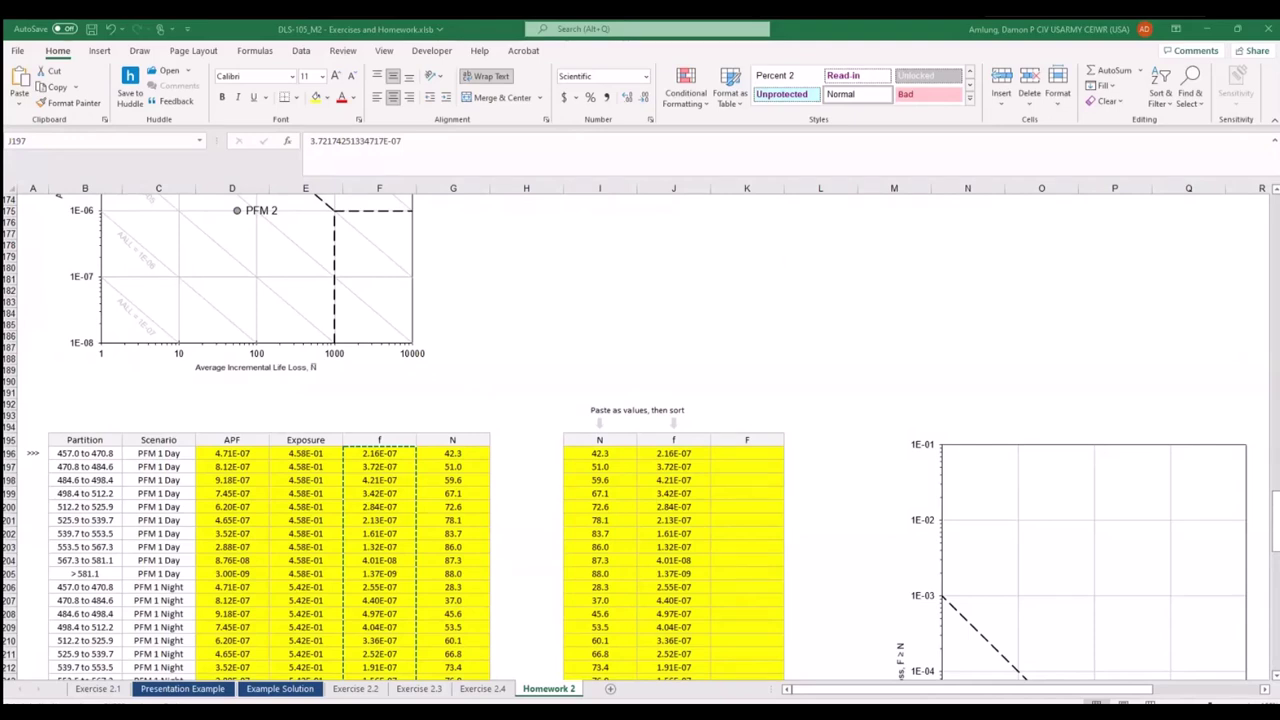
Sort the pasted N and f columns together by N, from largest to smallest, treating row 195 as headers.
{"action": "left_click_drag", "start_coordinate": [605, 445], "coordinate": [676, 443]}
{"action": "key", "text": "ctrl+shift+Down"}
{"action": "scroll", "coordinate": [820, 500], "scroll_direction": "up", "scroll_amount": 20}
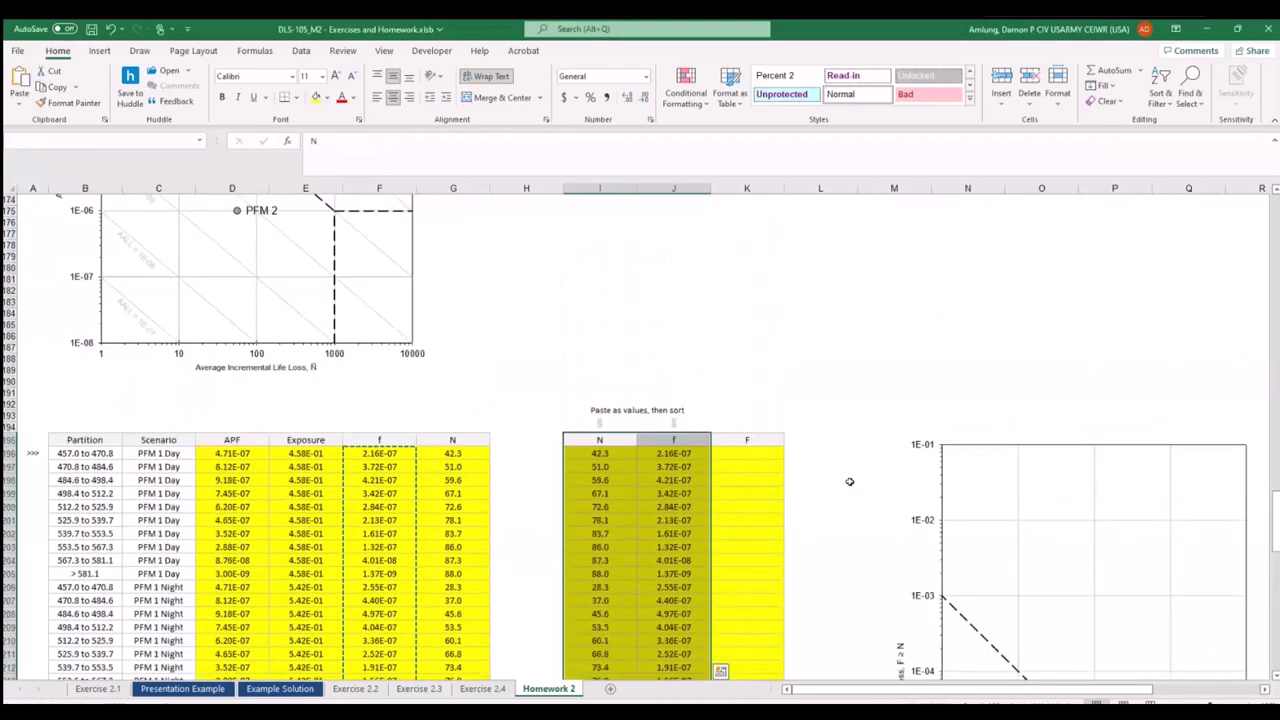
{"action": "left_click", "coordinate": [301, 50]}
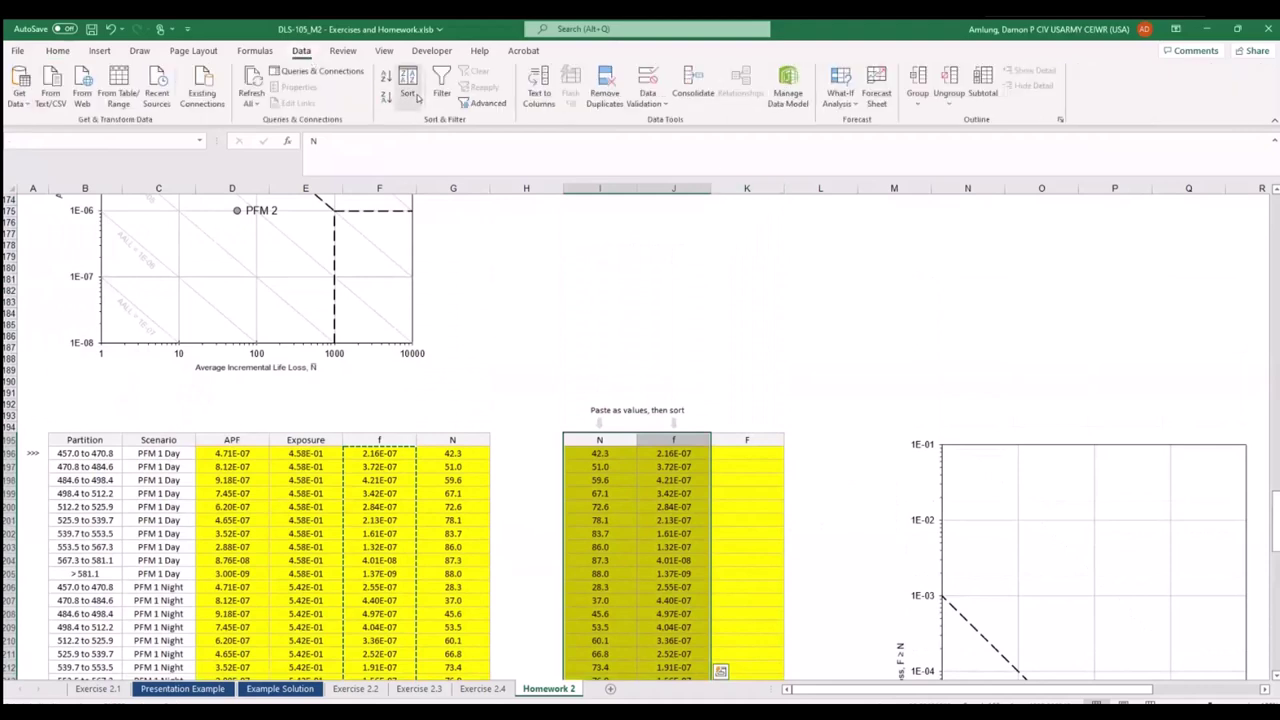
{"action": "left_click", "coordinate": [407, 82]}
{"action": "left_click_drag", "start_coordinate": [360, 222], "coordinate": [382, 250]}
{"action": "left_click", "coordinate": [231, 316]}
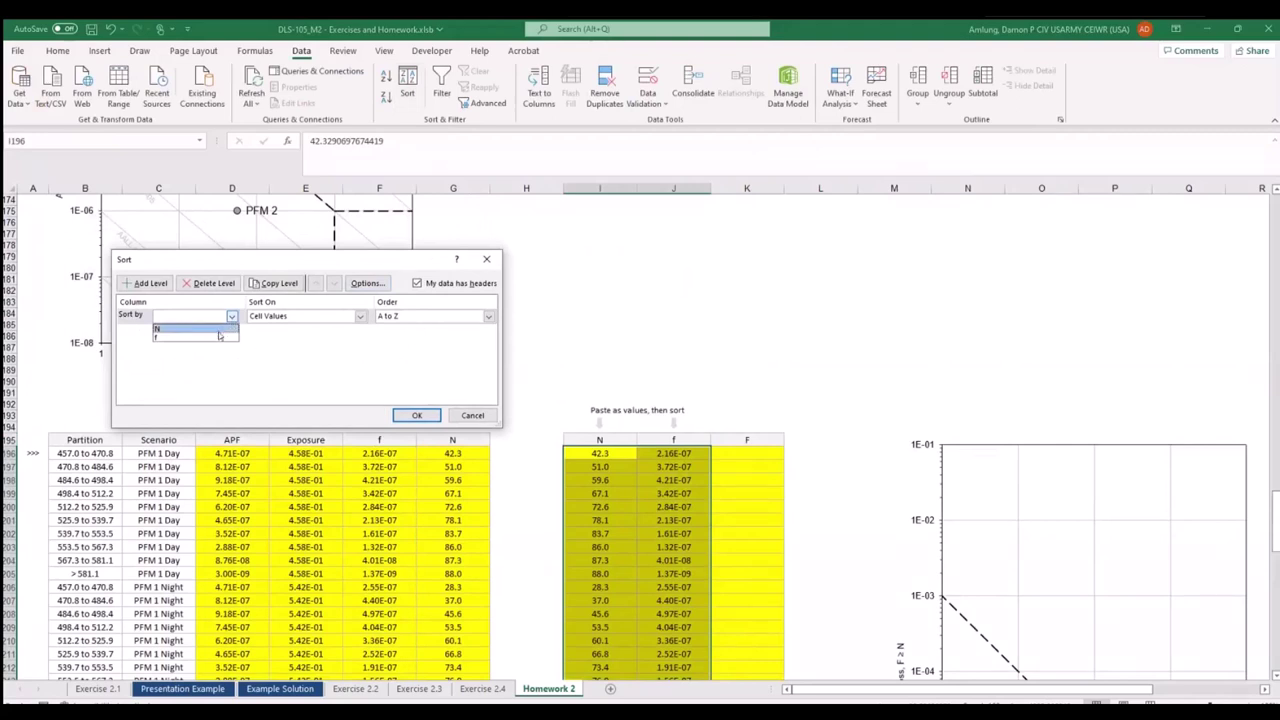
{"action": "left_click", "coordinate": [218, 330]}
{"action": "left_click", "coordinate": [488, 316]}
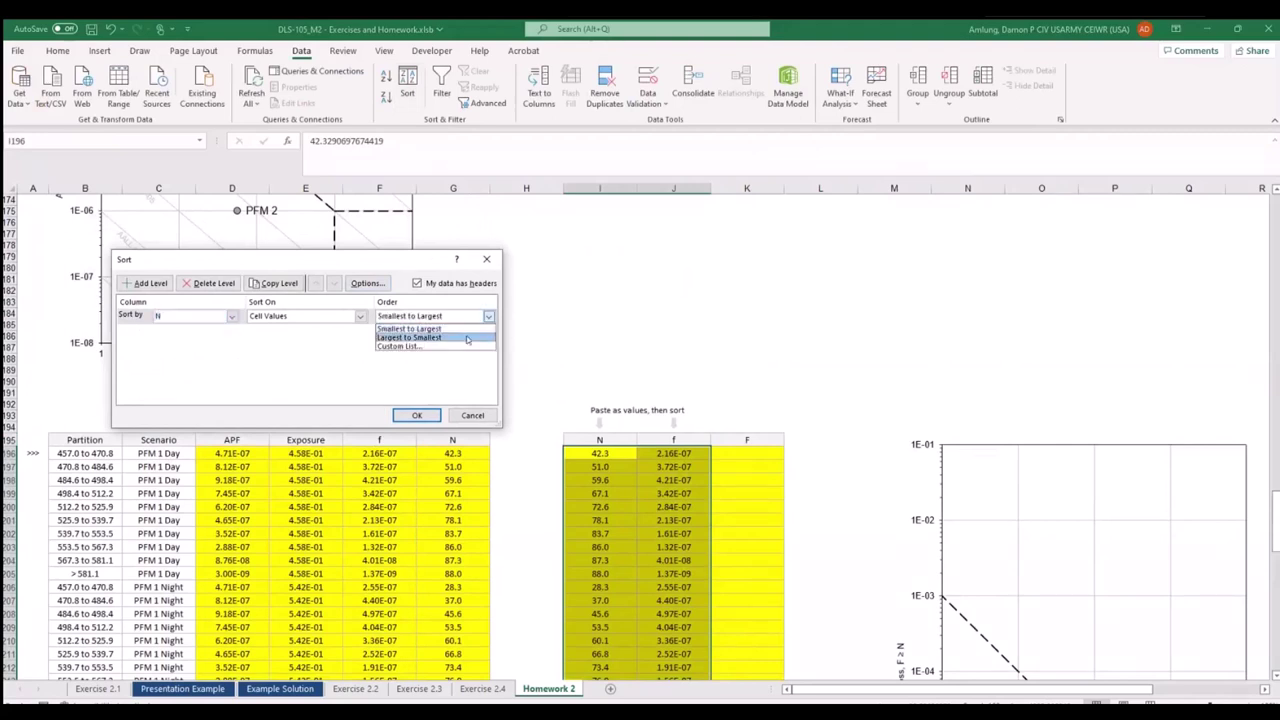
{"action": "left_click", "coordinate": [466, 338]}
{"action": "left_click", "coordinate": [415, 415]}
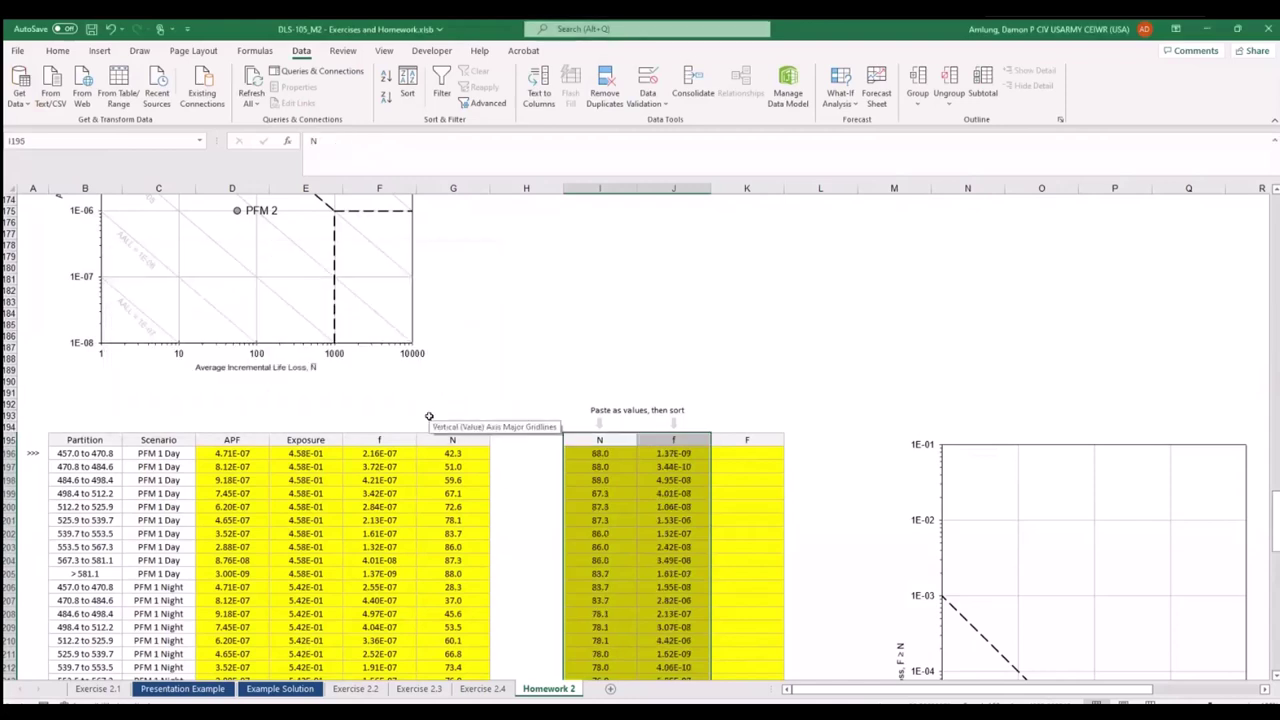
{"action": "left_click", "coordinate": [720, 488]}
Start the cumulative F column by entering =J196 in K196.
{"action": "left_click", "coordinate": [600, 453]}
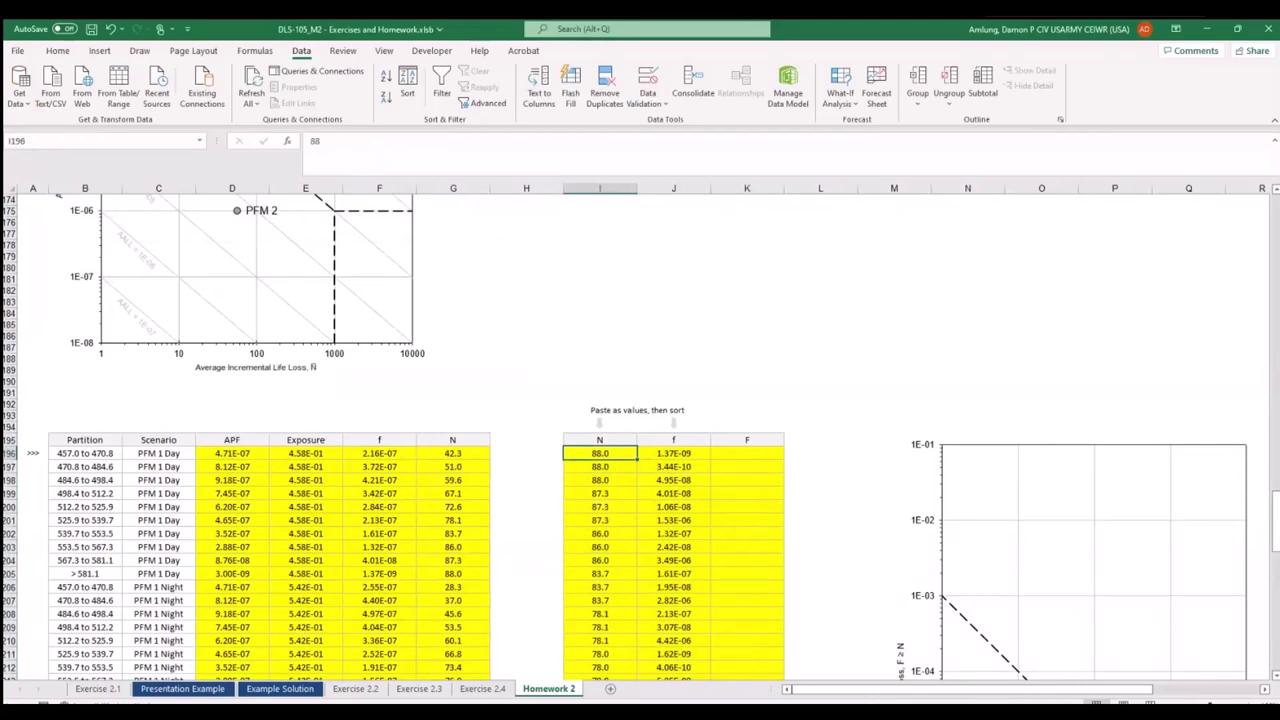
{"action": "left_click", "coordinate": [600, 467]}
{"action": "left_click", "coordinate": [600, 453]}
{"action": "left_click", "coordinate": [673, 453]}
{"action": "left_click", "coordinate": [747, 453]}
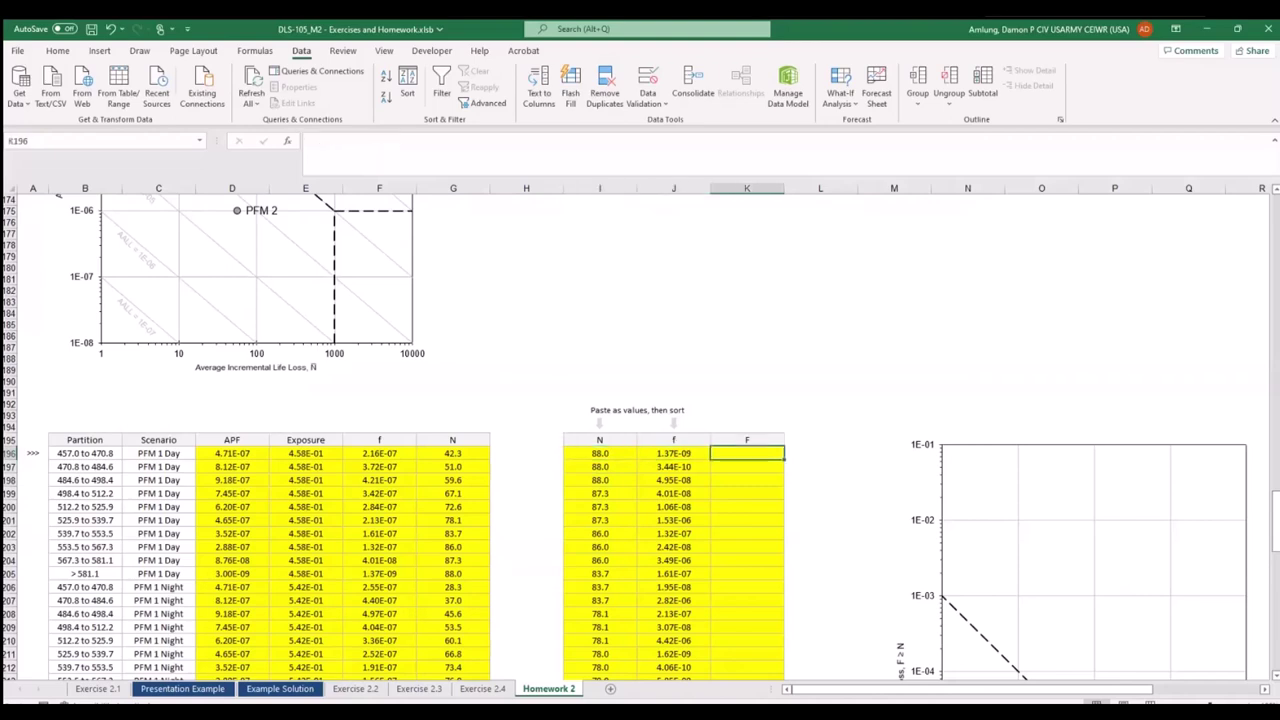
{"action": "type", "text": "="}
{"action": "key", "text": "Left"}
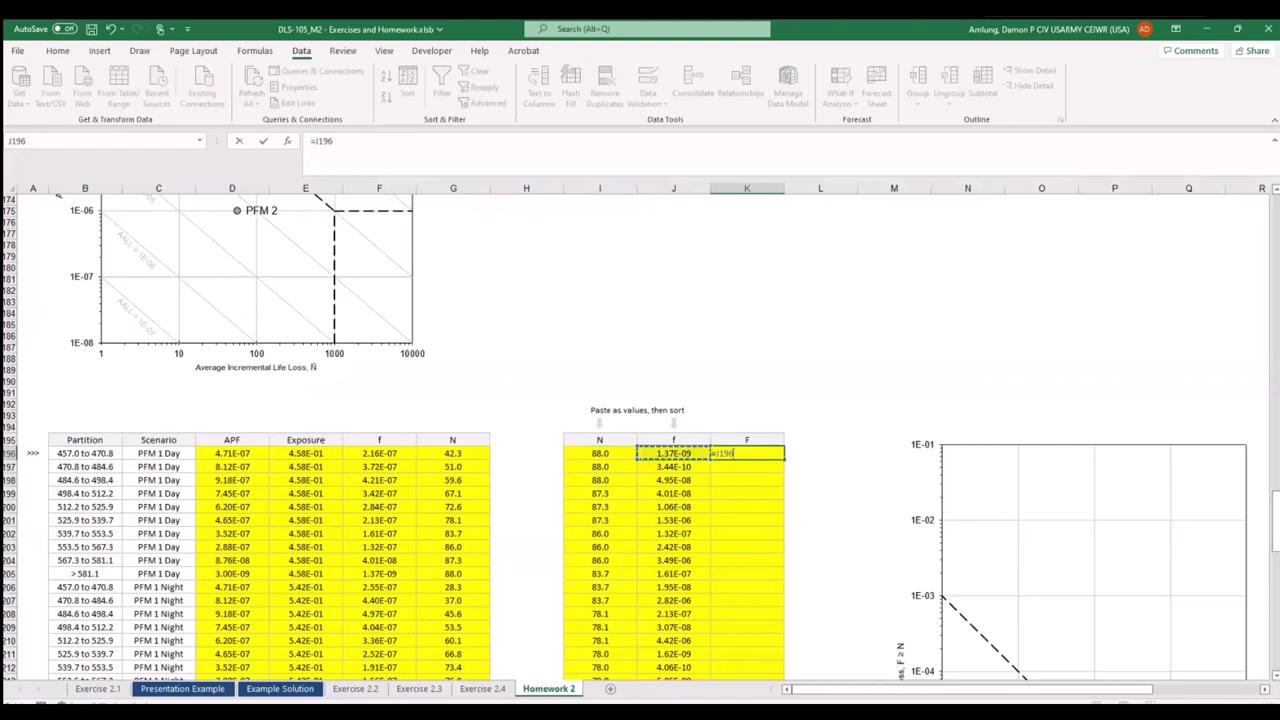
{"action": "key", "text": "Return"}
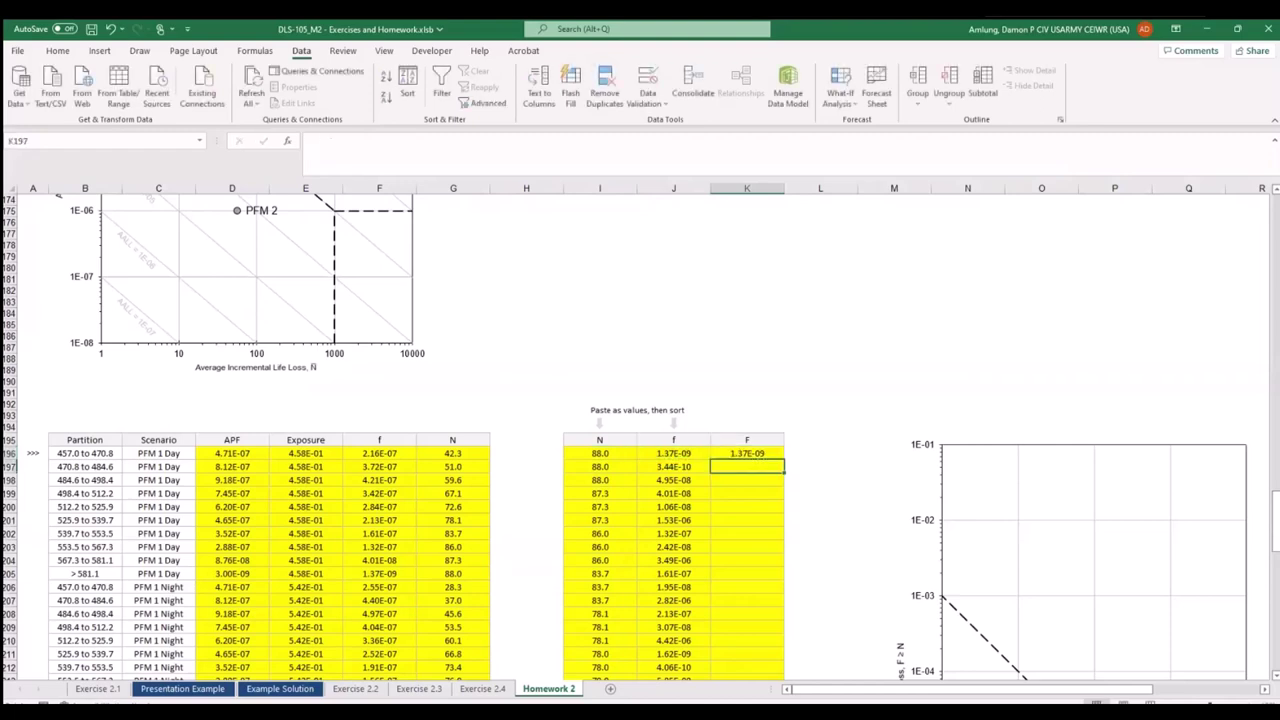
Enter the running-sum formula =K196+J197 in K197.
{"action": "type", "text": "="}
{"action": "key", "text": "Up"}
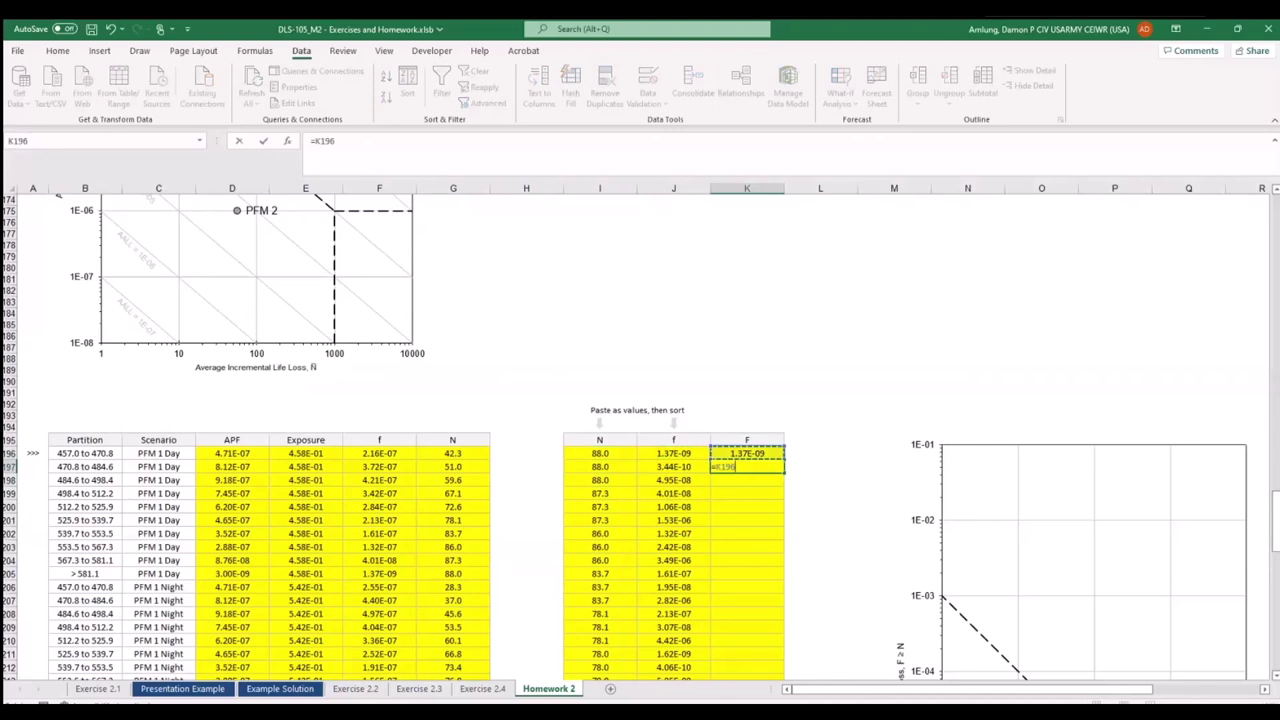
{"action": "type", "text": "+"}
{"action": "key", "text": "Left"}
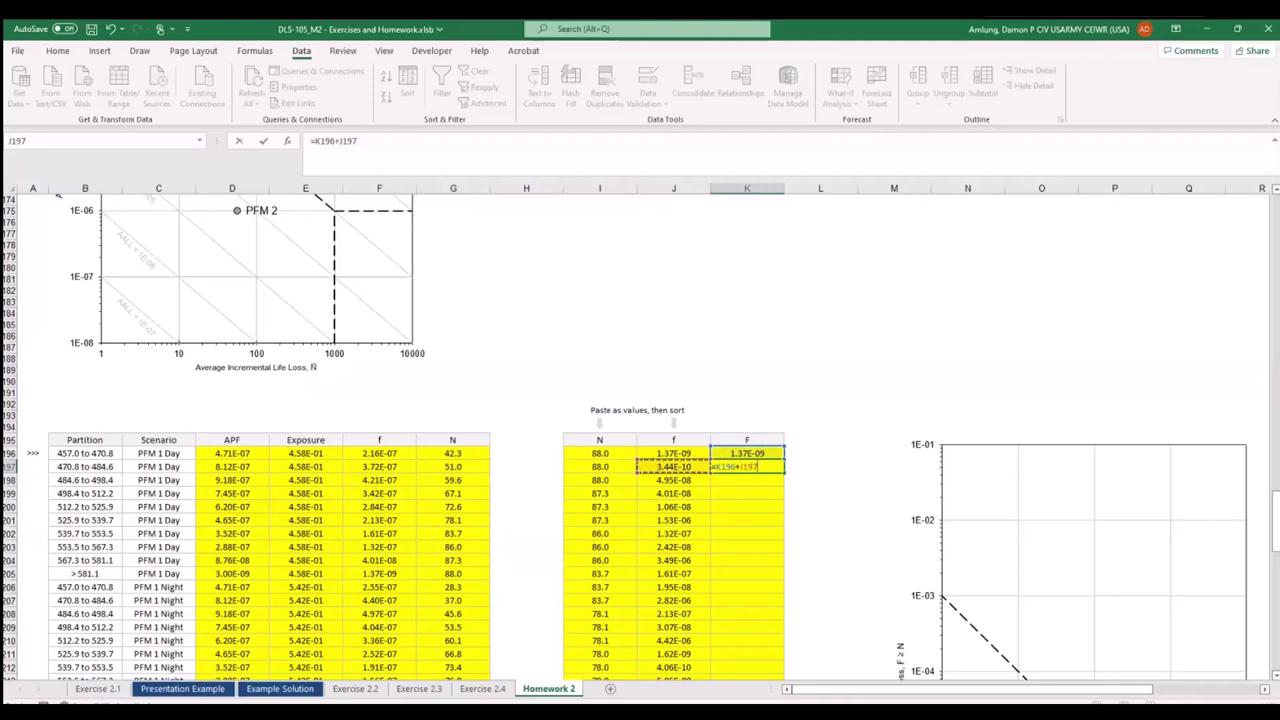
{"action": "key", "text": "Return"}
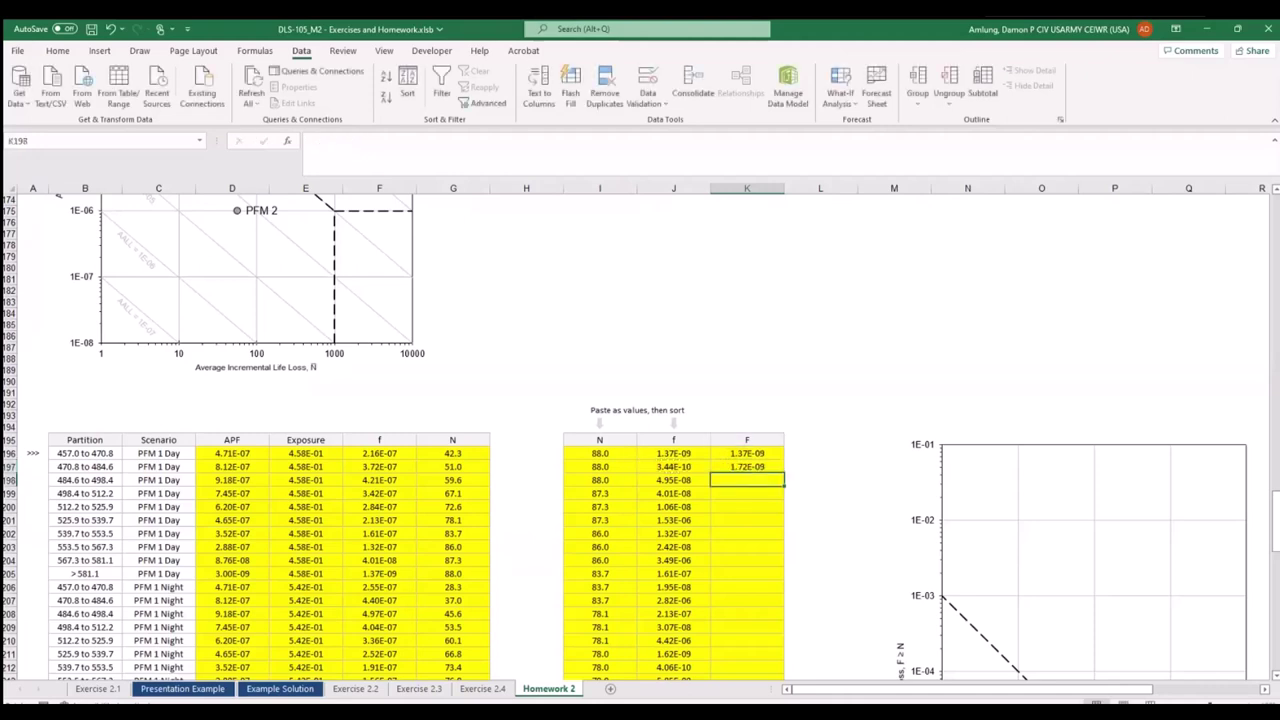
Fill the running-sum formula from K197 down to K275, the last row of the F column.
{"action": "scroll", "coordinate": [830, 480], "scroll_direction": "down", "scroll_amount": 4}
{"action": "left_click", "coordinate": [771, 330]}
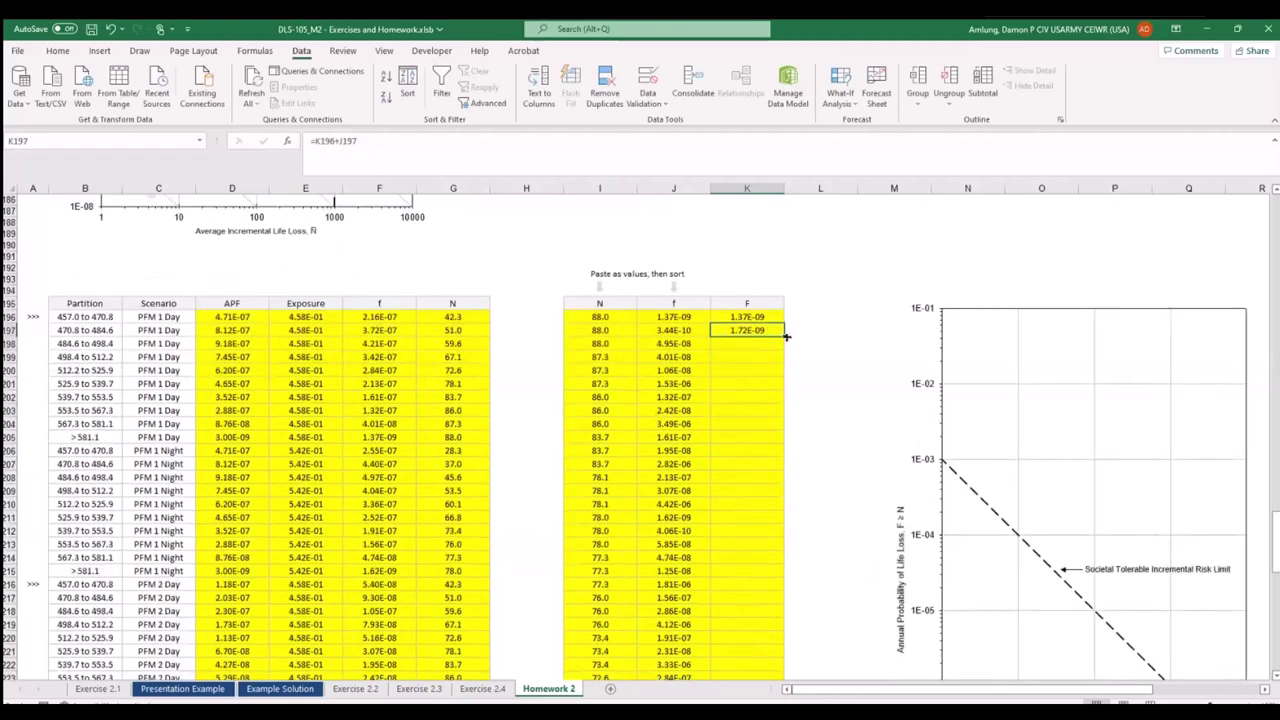
{"action": "left_click_drag", "start_coordinate": [786, 337], "coordinate": [790, 660]}
{"action": "left_click", "coordinate": [745, 655]}
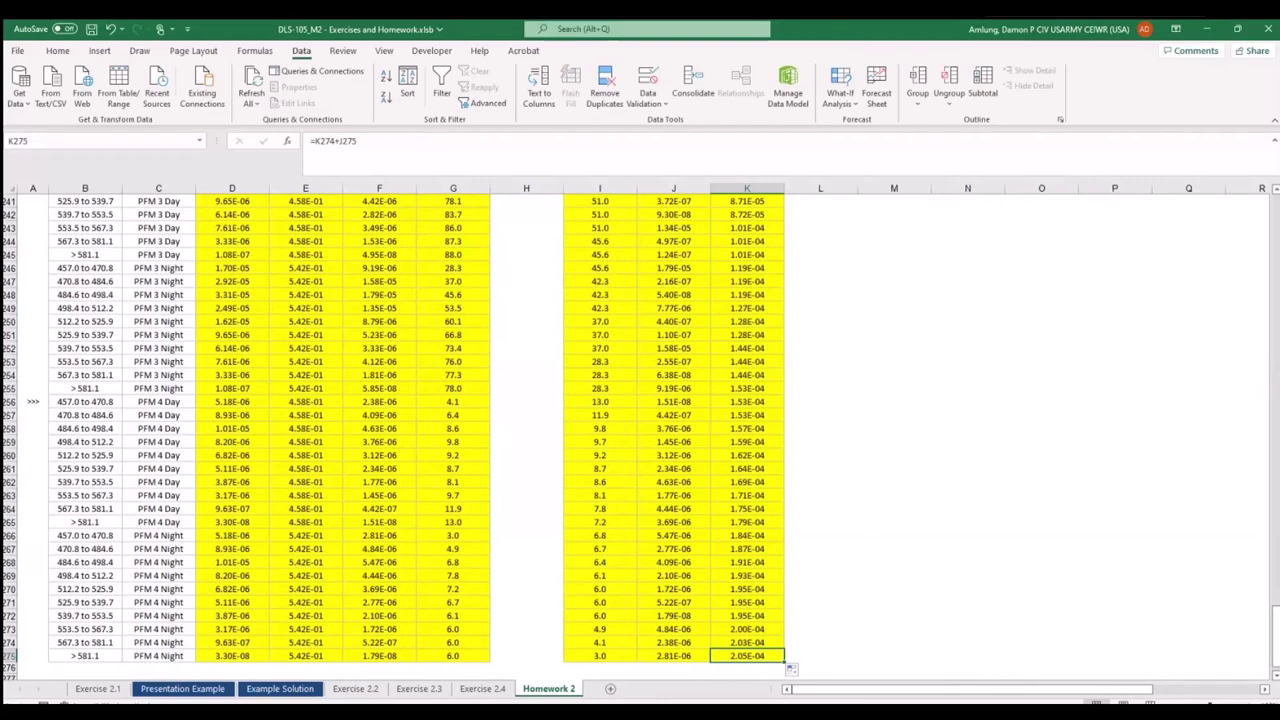
{"action": "left_click", "coordinate": [820, 374]}
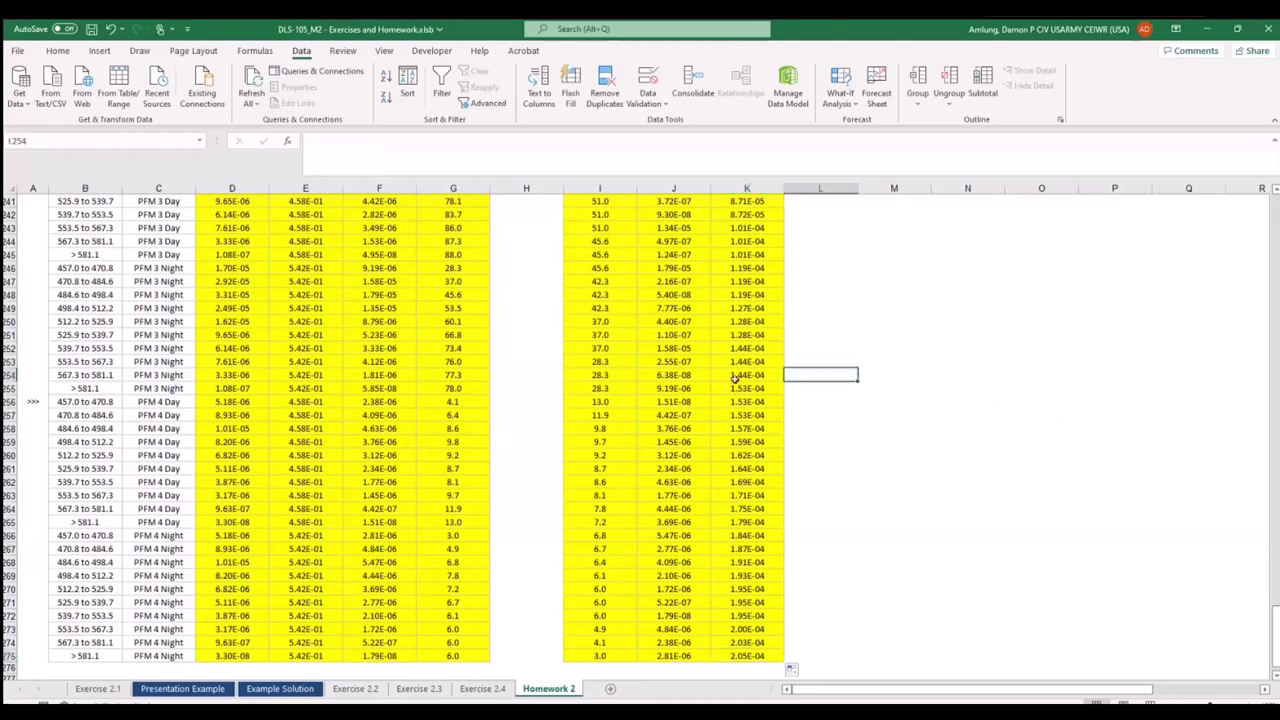
Review the F-N curve against the societal risk limit, the PFM calculation tables and the sorted N, f and F columns.
{"action": "scroll", "coordinate": [813, 375], "scroll_direction": "up", "scroll_amount": 20}
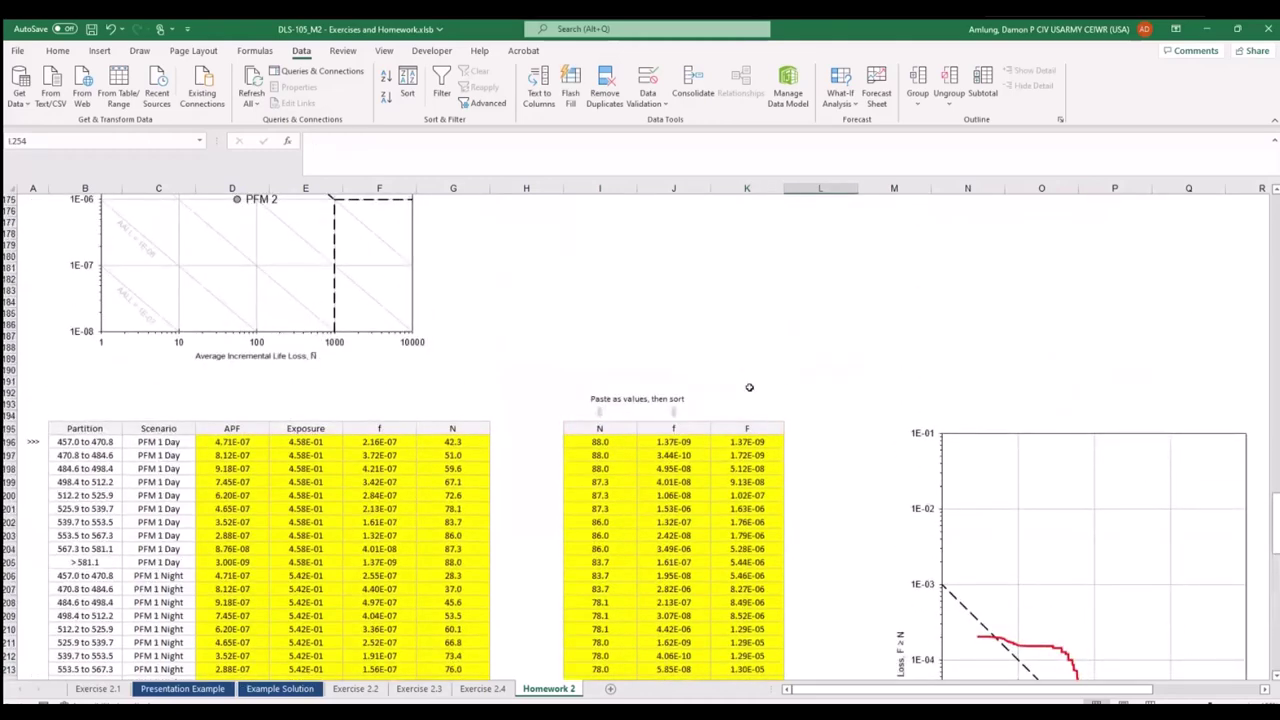
{"action": "scroll", "coordinate": [650, 340], "scroll_direction": "up", "scroll_amount": 20}
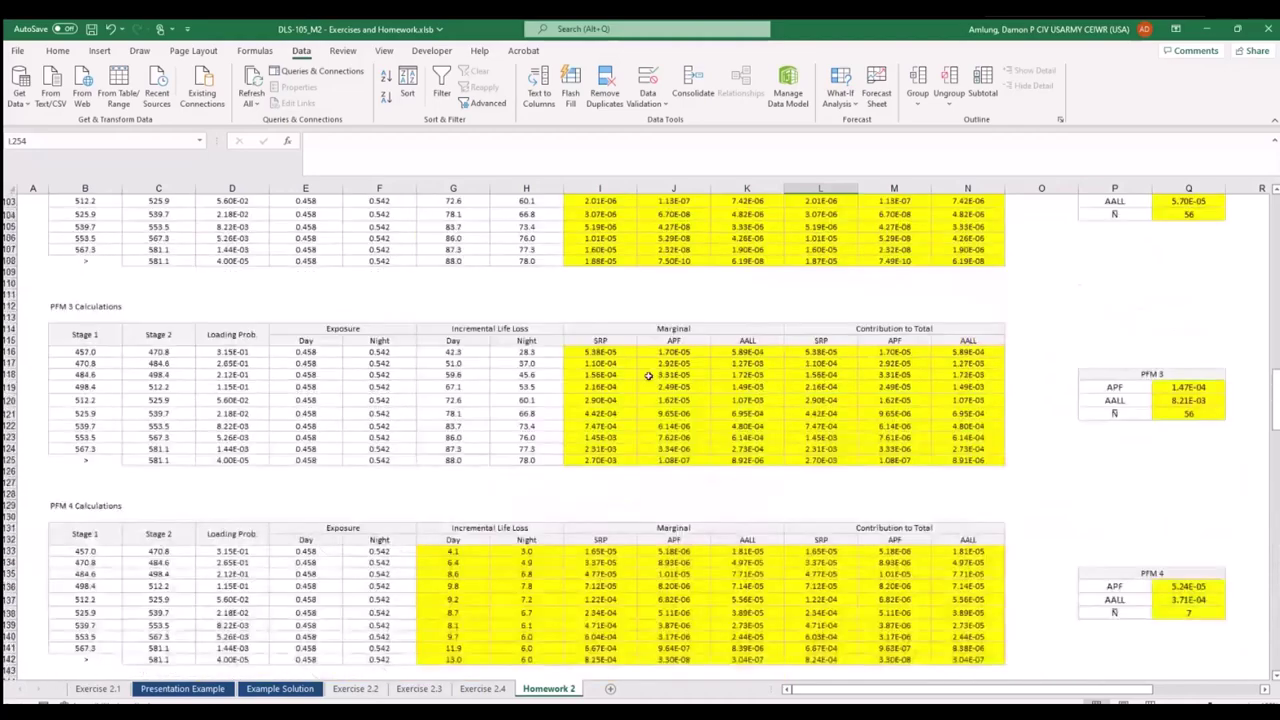
{"action": "scroll", "coordinate": [648, 376], "scroll_direction": "up", "scroll_amount": 7}
{"action": "scroll", "coordinate": [600, 380], "scroll_direction": "down", "scroll_amount": 8}
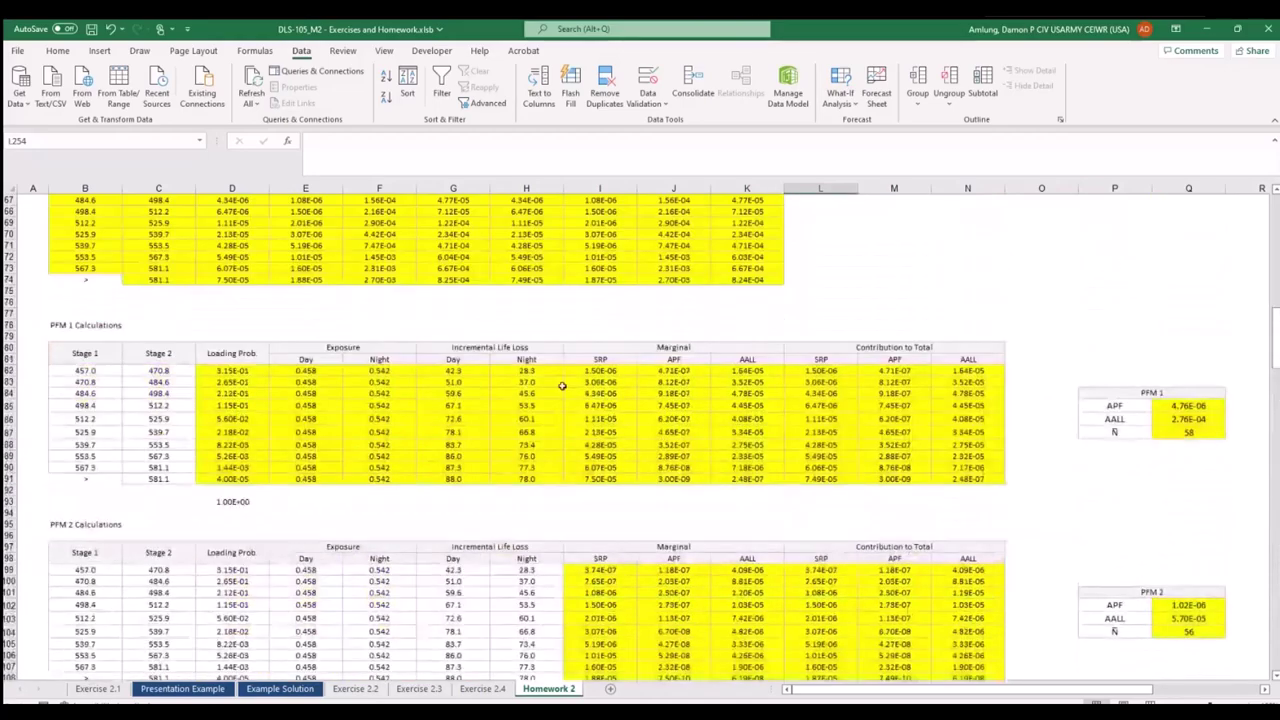
{"action": "scroll", "coordinate": [474, 500], "scroll_direction": "down", "scroll_amount": 4}
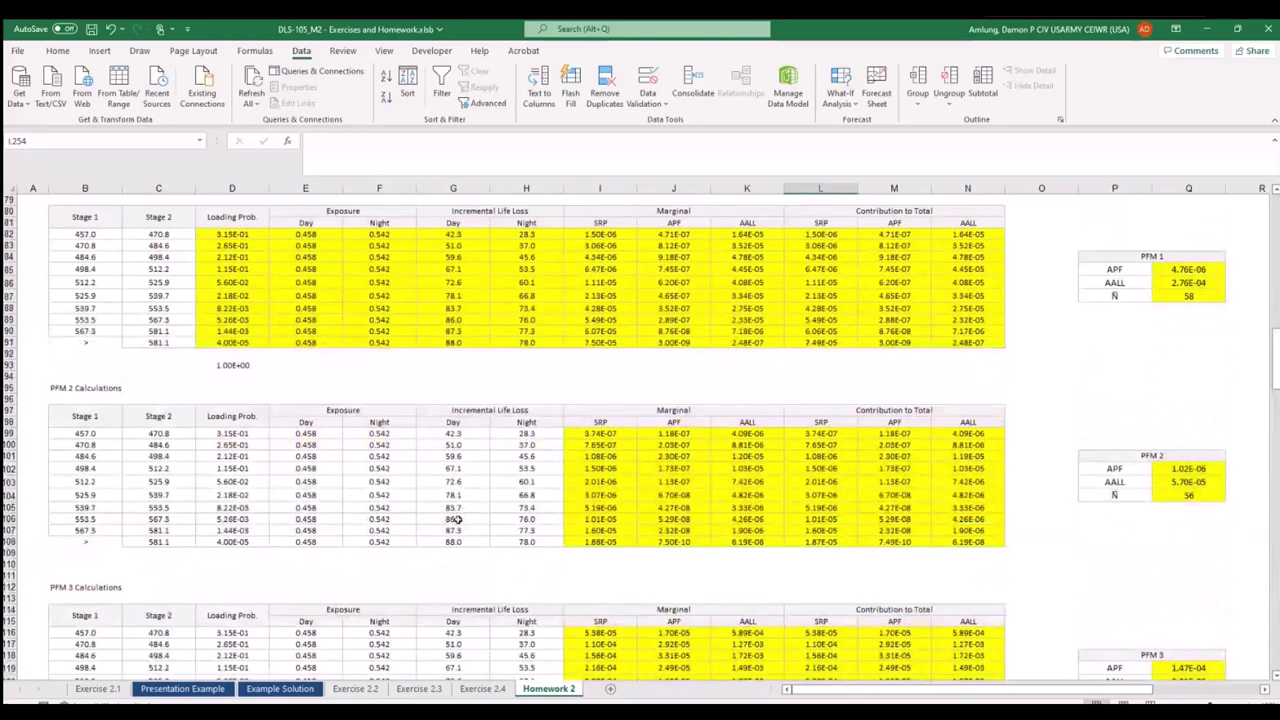
{"action": "scroll", "coordinate": [455, 537], "scroll_direction": "down", "scroll_amount": 4}
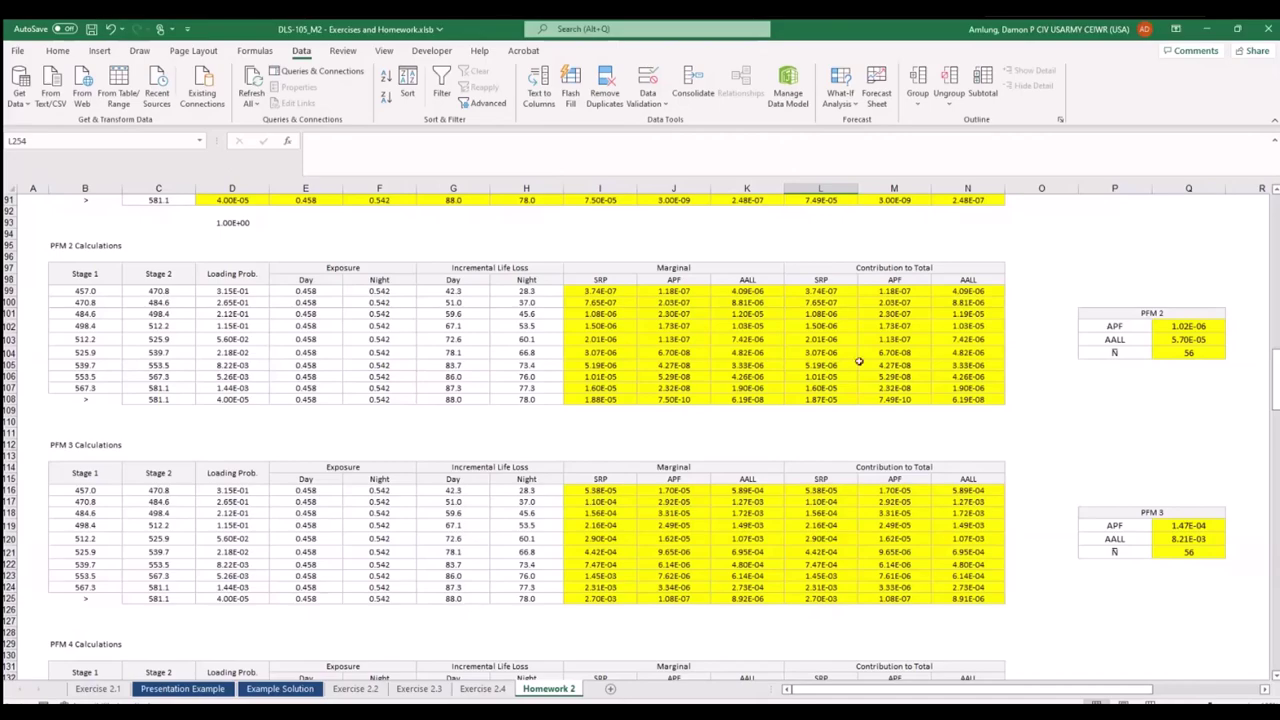
{"action": "scroll", "coordinate": [858, 368], "scroll_direction": "down", "scroll_amount": 20}
{"action": "scroll", "coordinate": [856, 370], "scroll_direction": "down", "scroll_amount": 8}
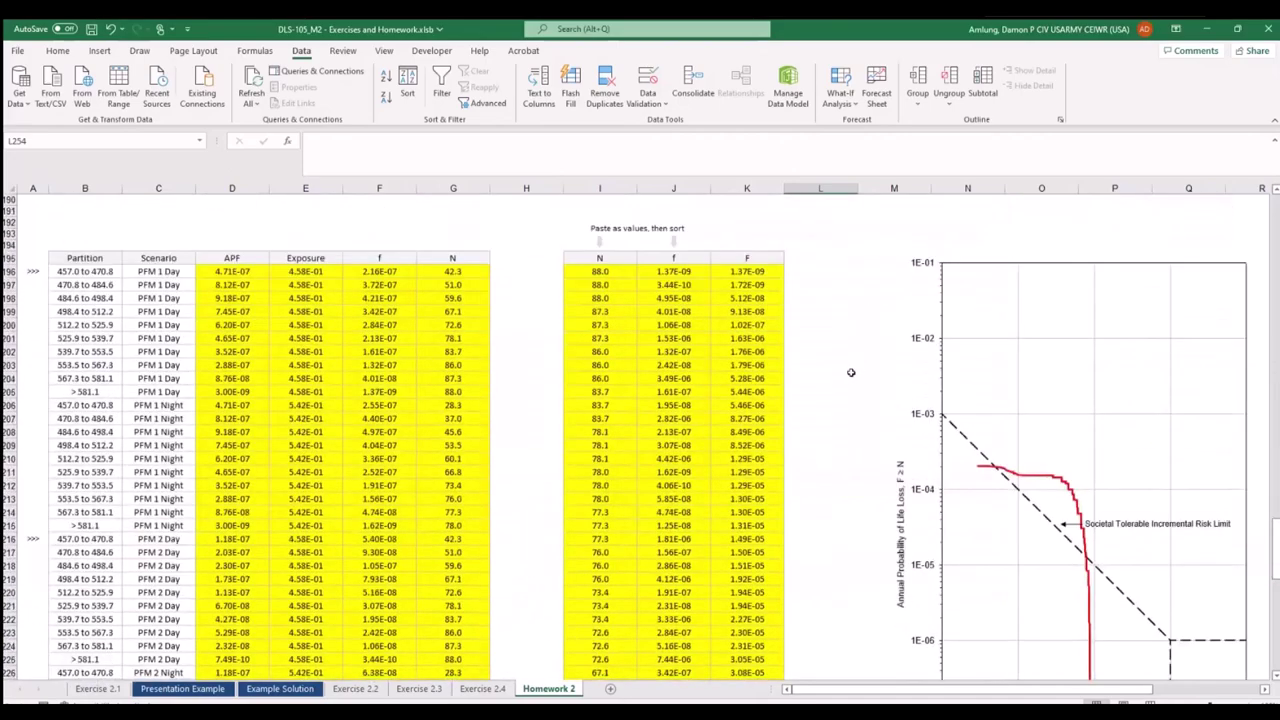
{"action": "scroll", "coordinate": [851, 372], "scroll_direction": "up", "scroll_amount": 1}
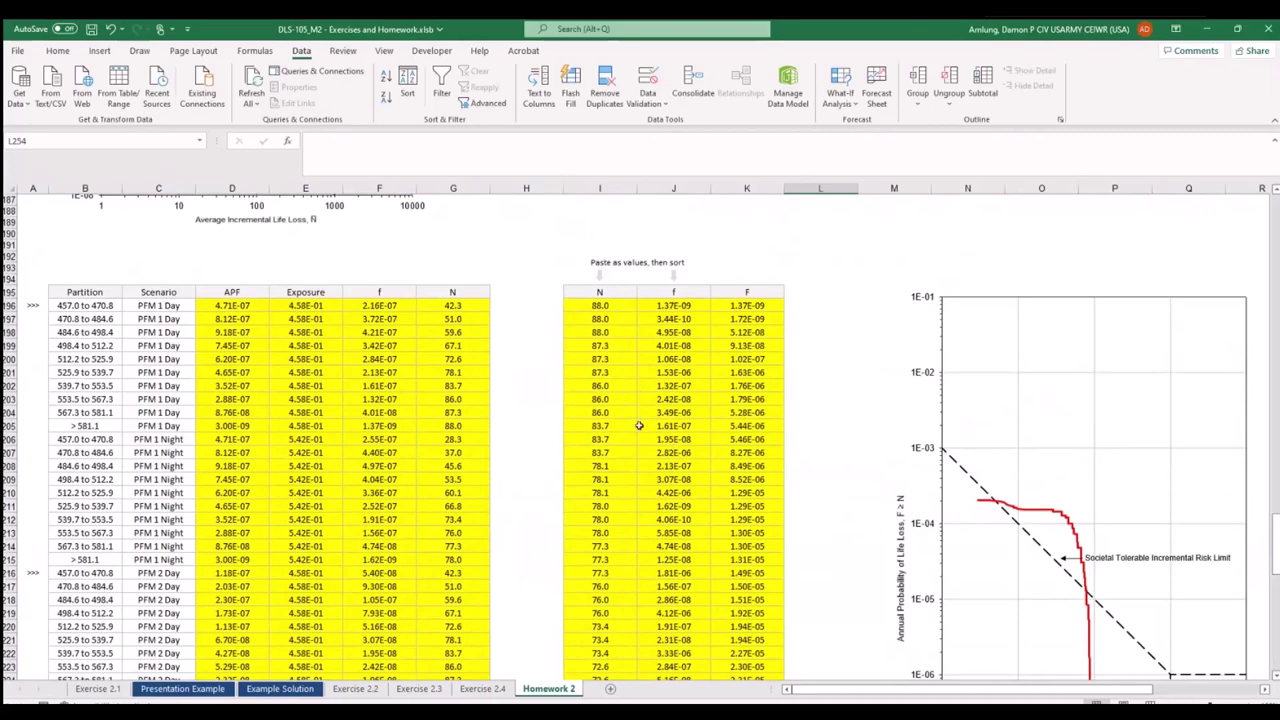
{"action": "scroll", "coordinate": [638, 426], "scroll_direction": "down", "scroll_amount": 19}
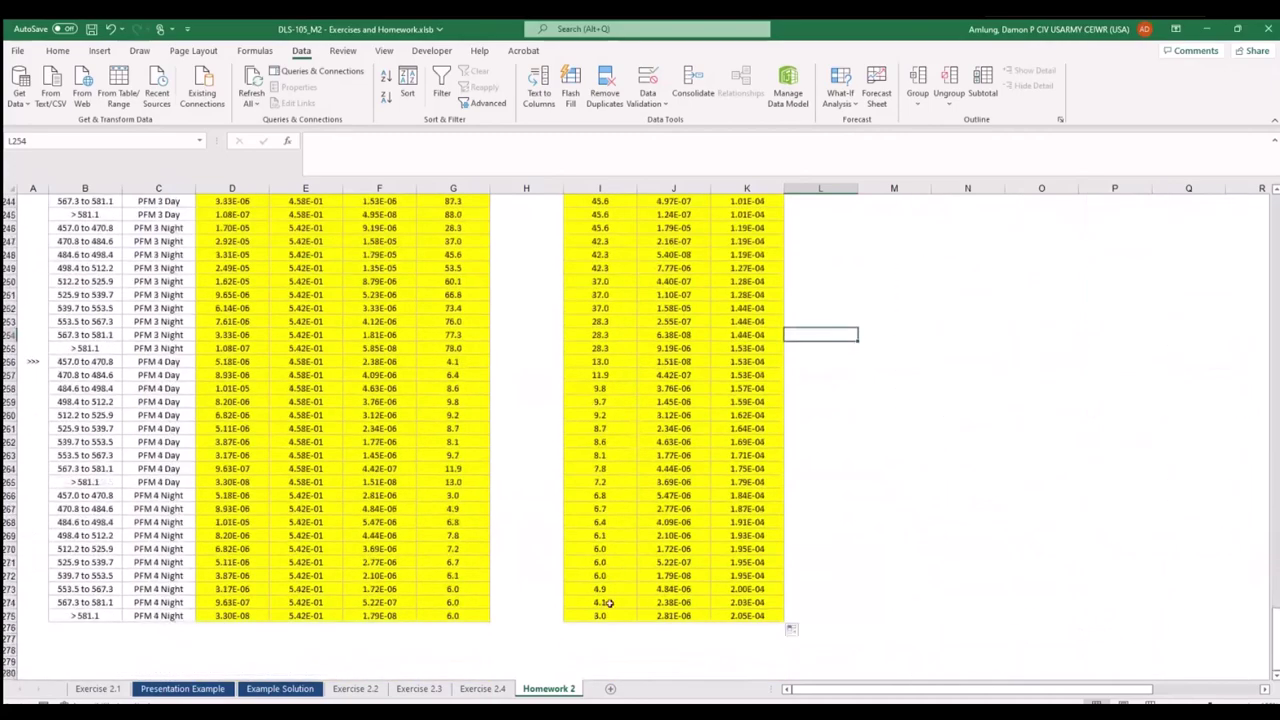
{"action": "scroll", "coordinate": [633, 492], "scroll_direction": "up", "scroll_amount": 20}
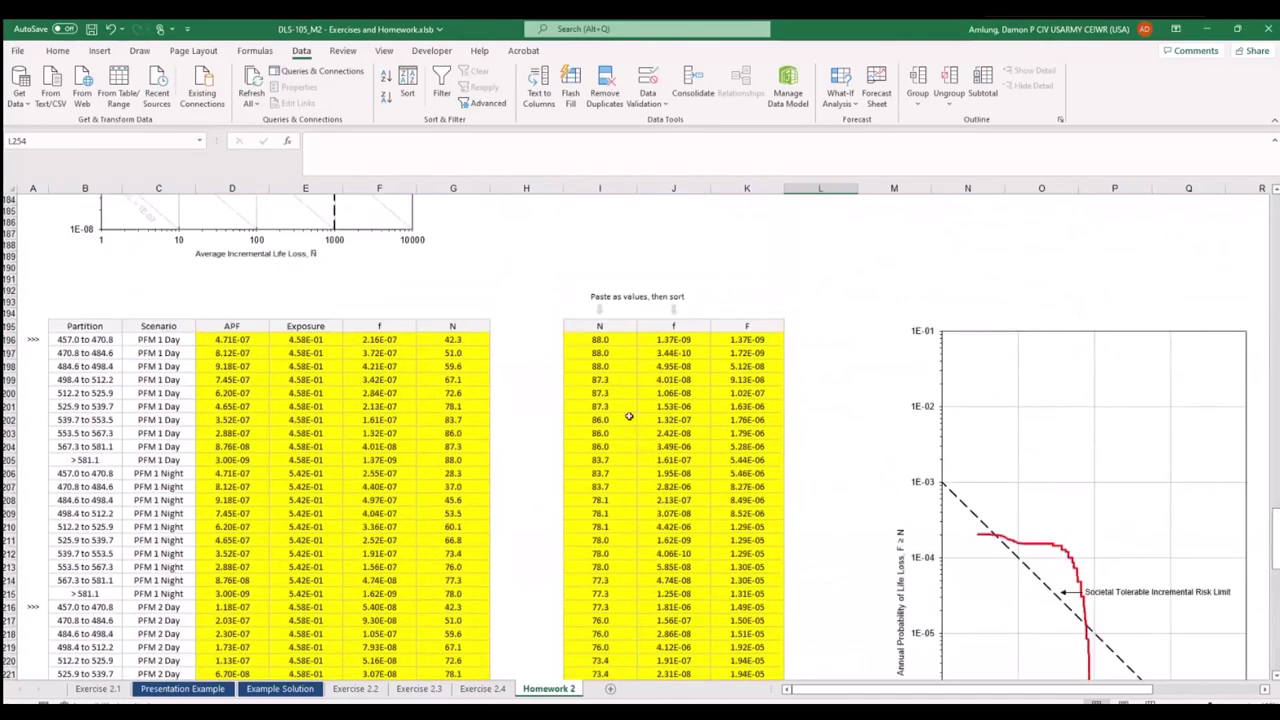
{"action": "left_click", "coordinate": [616, 341]}
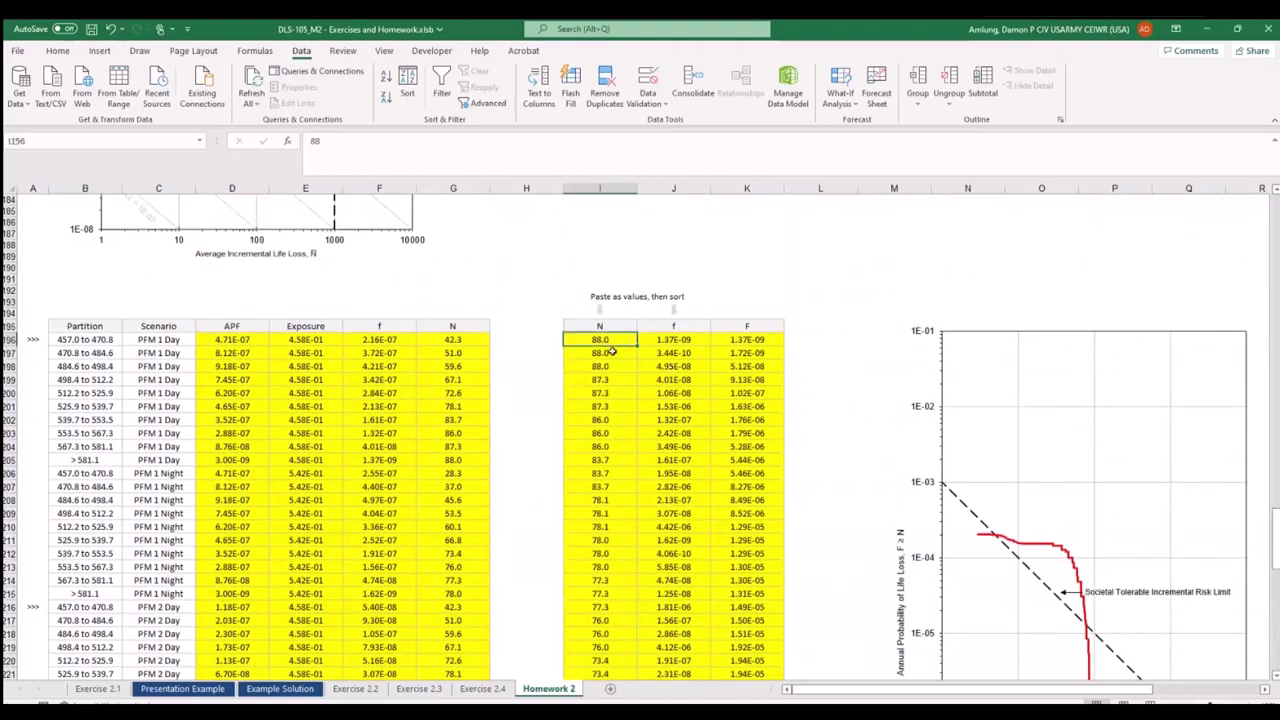
Examine the sorted N values down to row 275 and compare them with the F-N curve's extent on the chart.
{"action": "left_click", "coordinate": [613, 355]}
{"action": "left_click", "coordinate": [620, 370]}
{"action": "scroll", "coordinate": [616, 450], "scroll_direction": "down", "scroll_amount": 15}
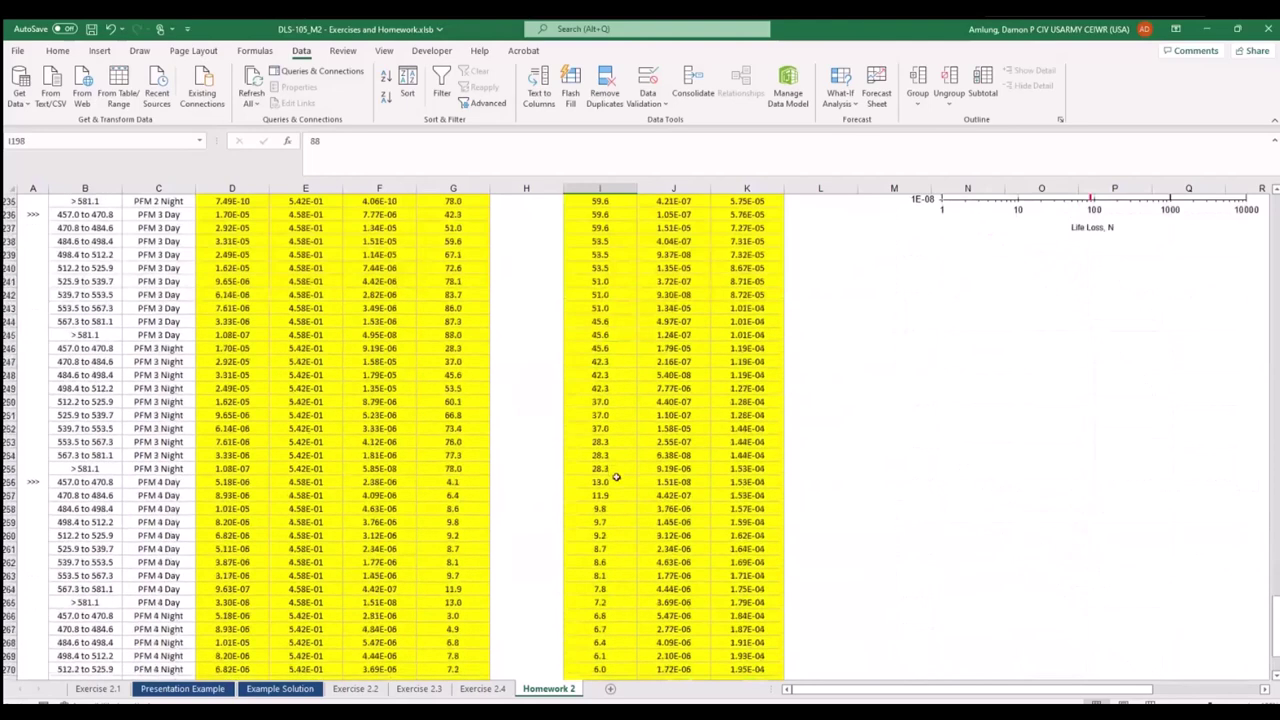
{"action": "scroll", "coordinate": [616, 476], "scroll_direction": "down", "scroll_amount": 11}
{"action": "scroll", "coordinate": [620, 520], "scroll_direction": "up", "scroll_amount": 6}
{"action": "left_click_drag", "start_coordinate": [621, 538], "coordinate": [600, 281]}
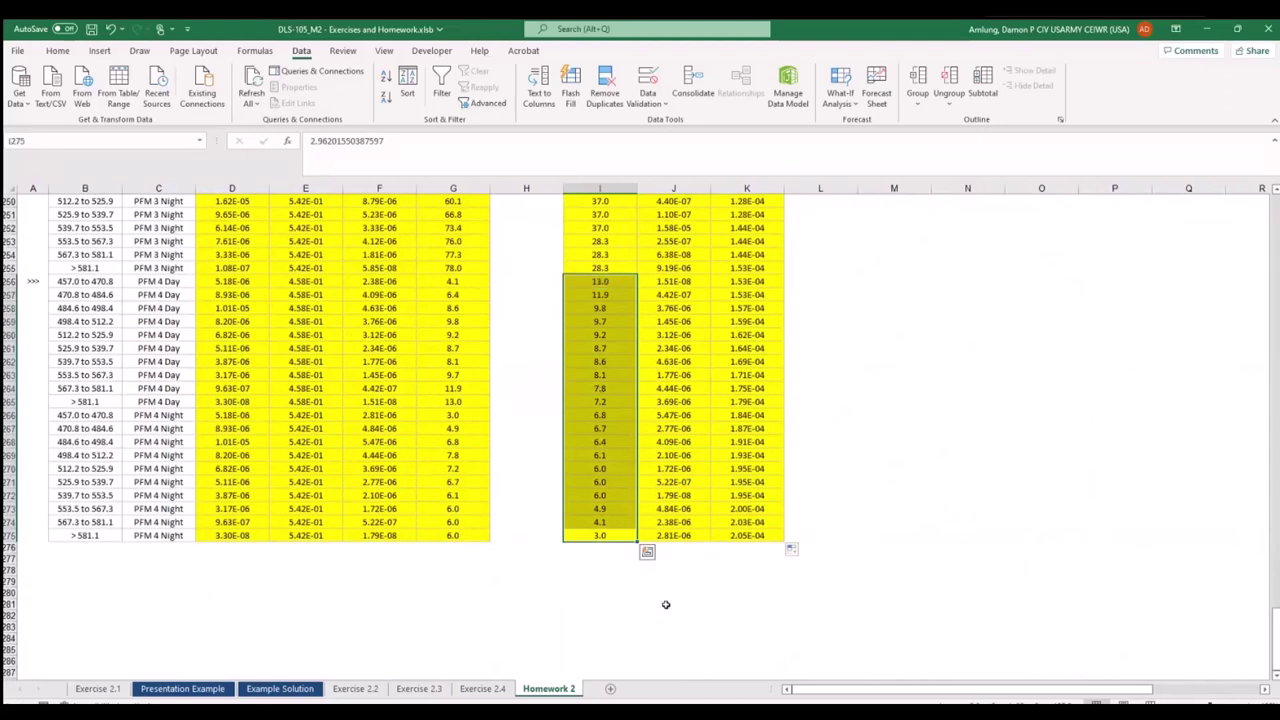
{"action": "left_click", "coordinate": [620, 455]}
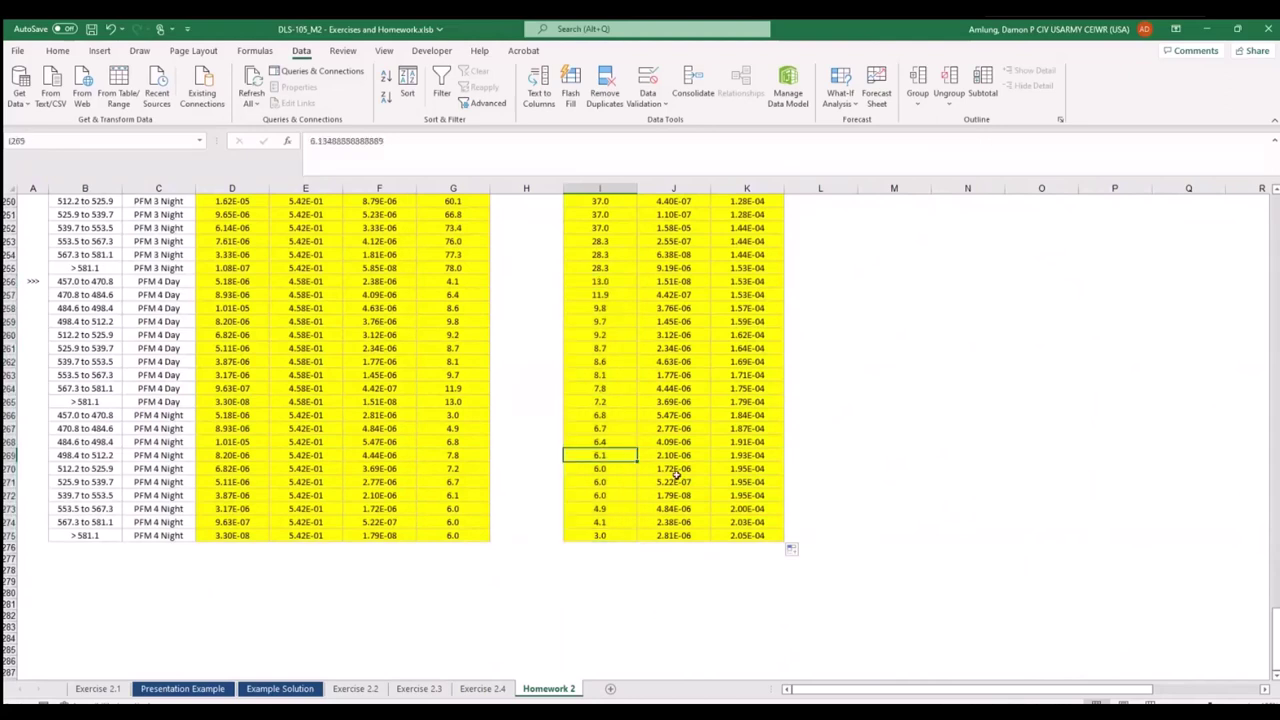
{"action": "scroll", "coordinate": [690, 480], "scroll_direction": "up", "scroll_amount": 20}
{"action": "scroll", "coordinate": [706, 487], "scroll_direction": "down", "scroll_amount": 2}
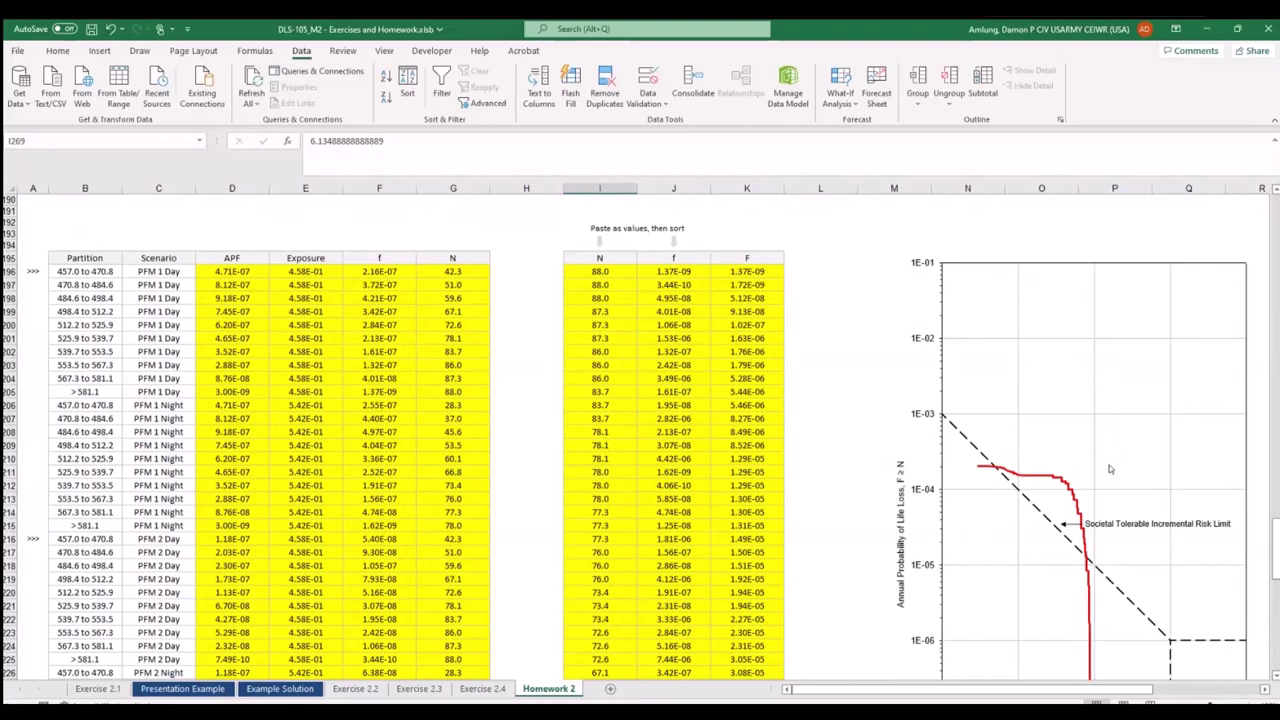
{"action": "scroll", "coordinate": [1108, 470], "scroll_direction": "down", "scroll_amount": 3}
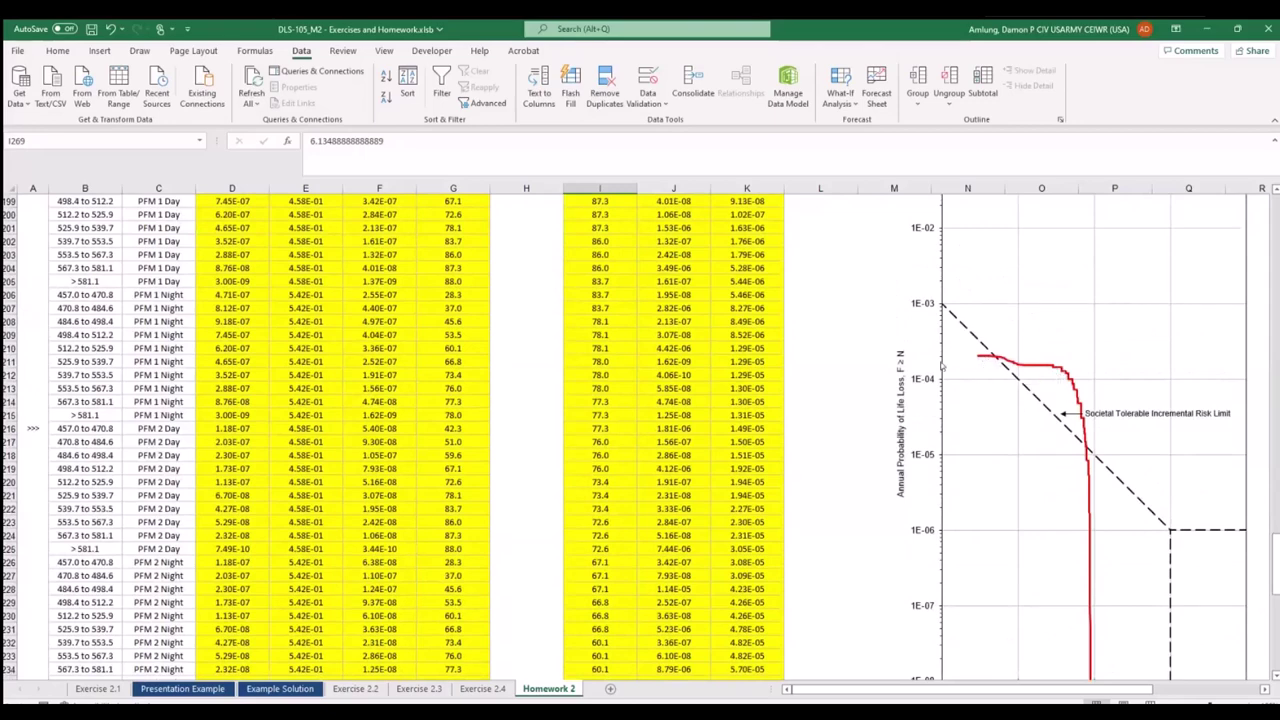
Check which N and F cell ranges the F-N curve series plots and where they end.
{"action": "left_click", "coordinate": [993, 362]}
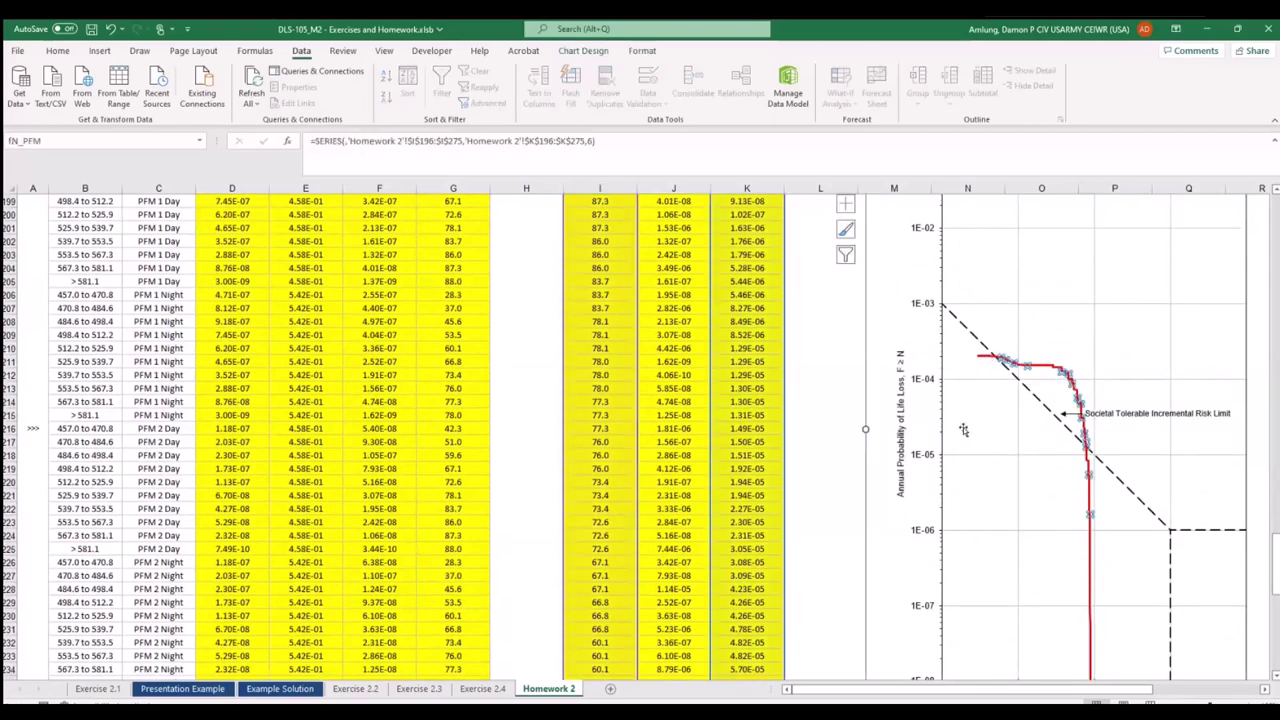
{"action": "scroll", "coordinate": [966, 449], "scroll_direction": "down", "scroll_amount": 19}
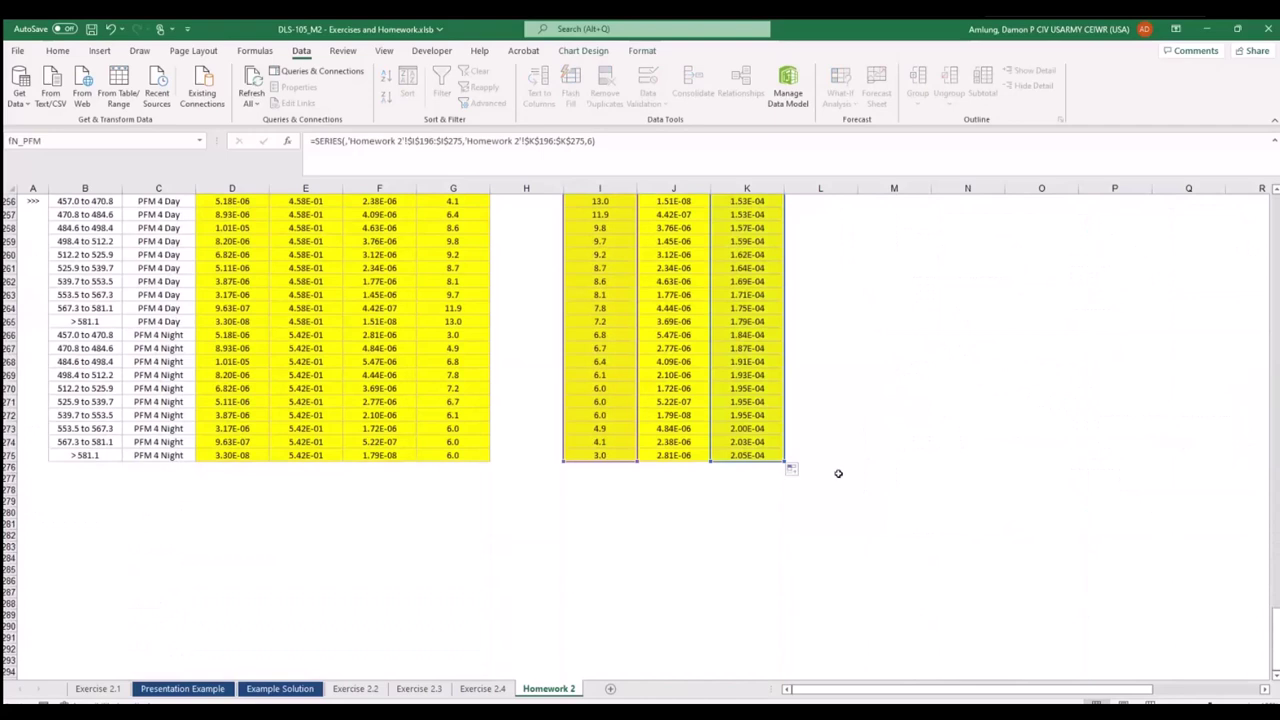
{"action": "key", "text": "Escape"}
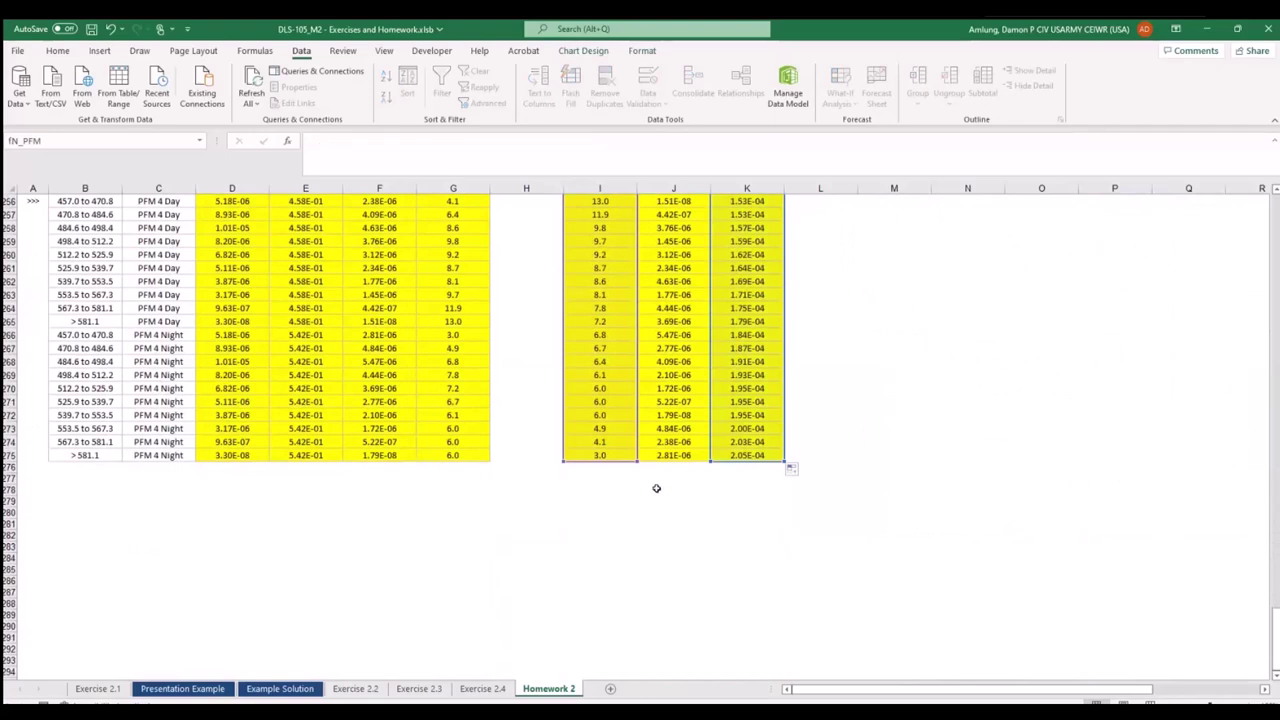
Add an extra curve point below the sorted table, with 1 in I276 and =K275 in K276.
{"action": "left_click", "coordinate": [656, 488]}
{"action": "left_click", "coordinate": [622, 468]}
{"action": "type", "text": "1"}
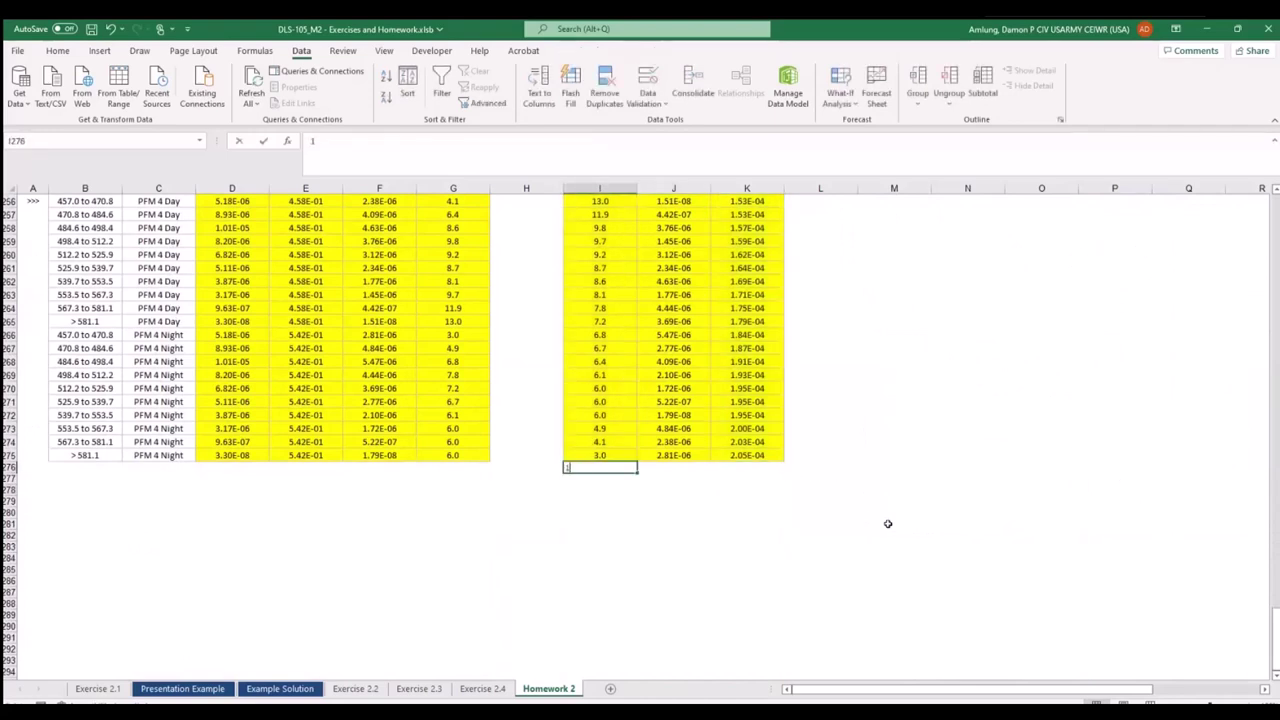
{"action": "key", "text": "Tab"}
{"action": "key", "text": "Tab"}
{"action": "type", "text": "="}
{"action": "key", "text": "Up"}
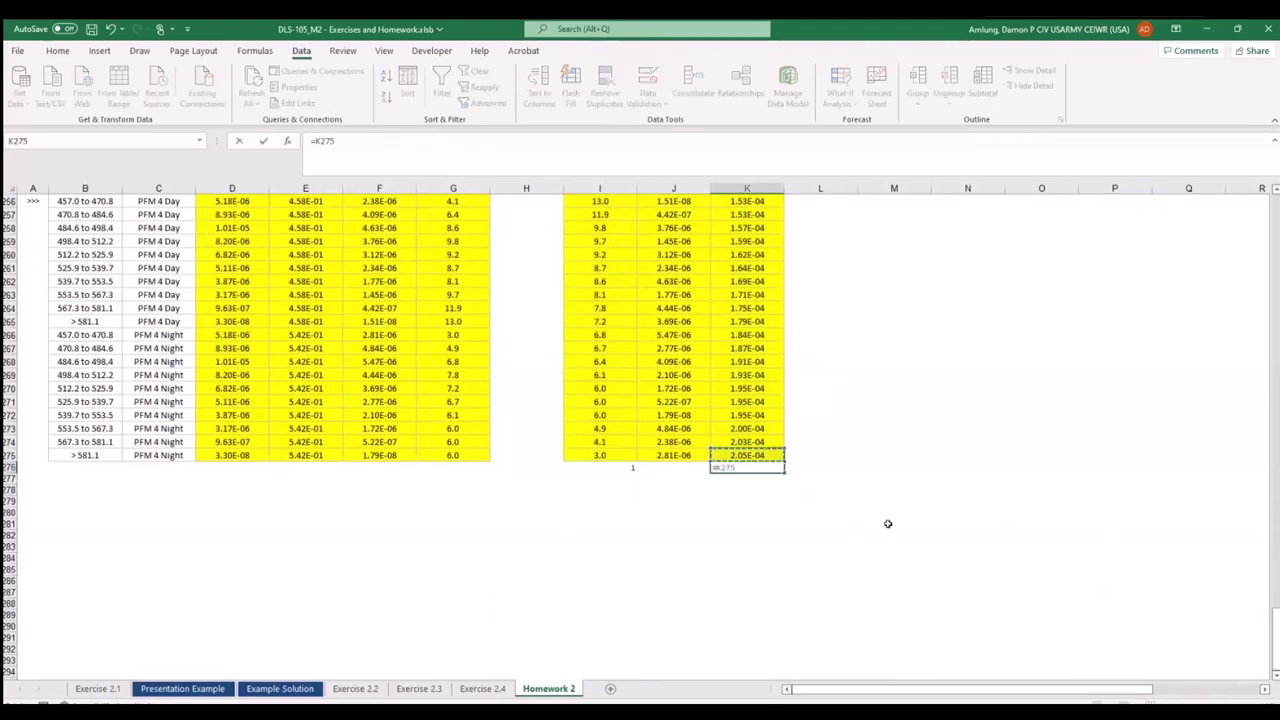
{"action": "key", "text": "ctrl+Return"}
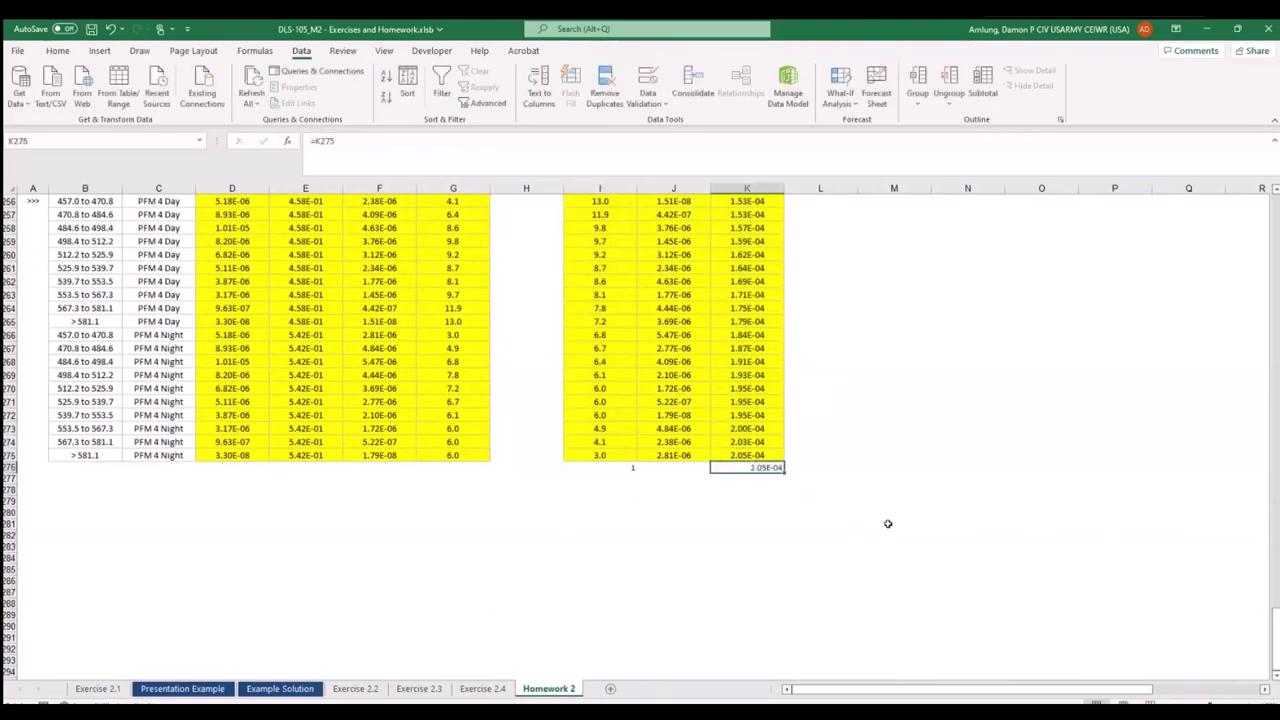
{"action": "key", "text": "Left"}
{"action": "key", "text": "Left"}
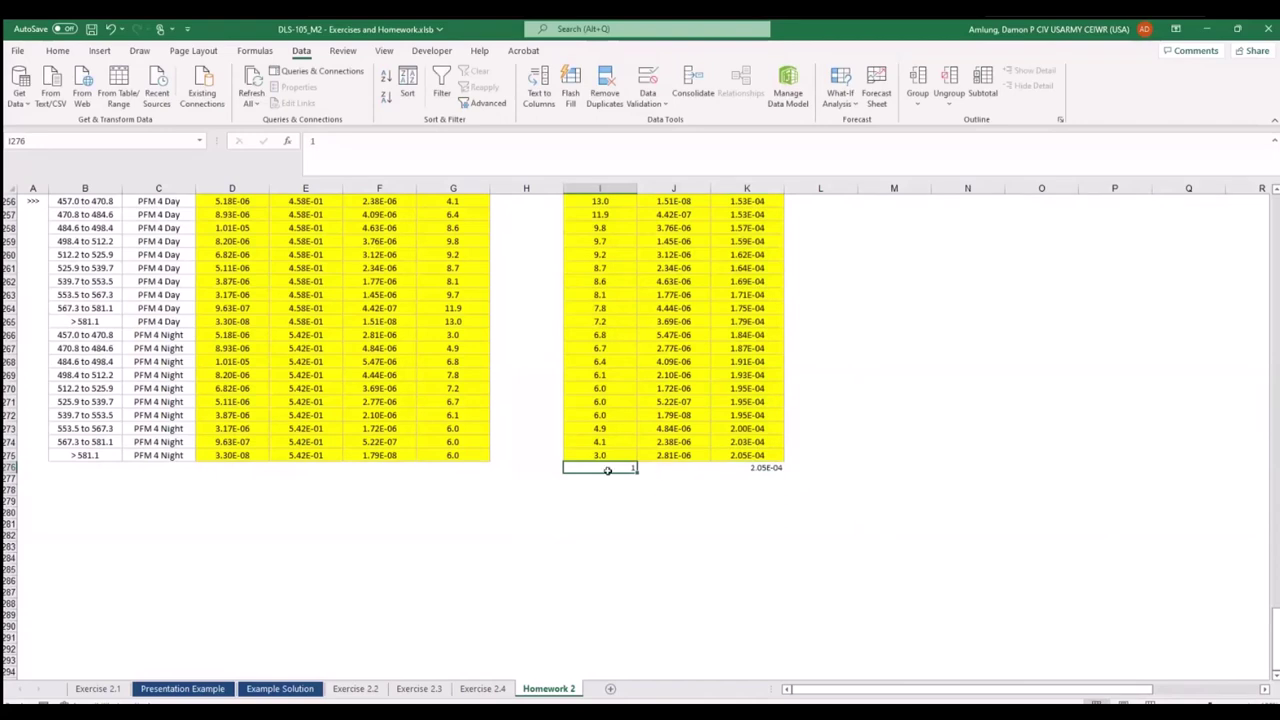
Extend the F-N curve's series ranges to $I$196:$I$276 and $K$196:$K$276, and deselect the chart.
{"action": "scroll", "coordinate": [1050, 490], "scroll_direction": "up", "scroll_amount": 20}
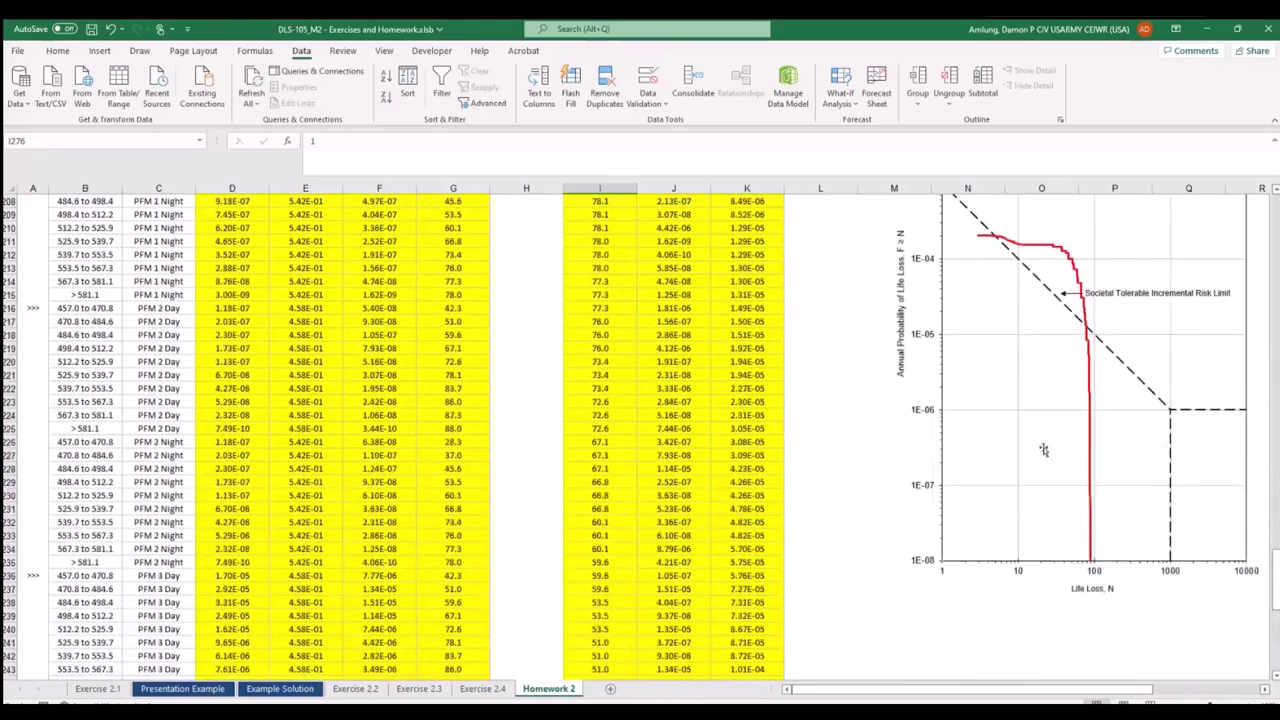
{"action": "left_click", "coordinate": [1037, 479]}
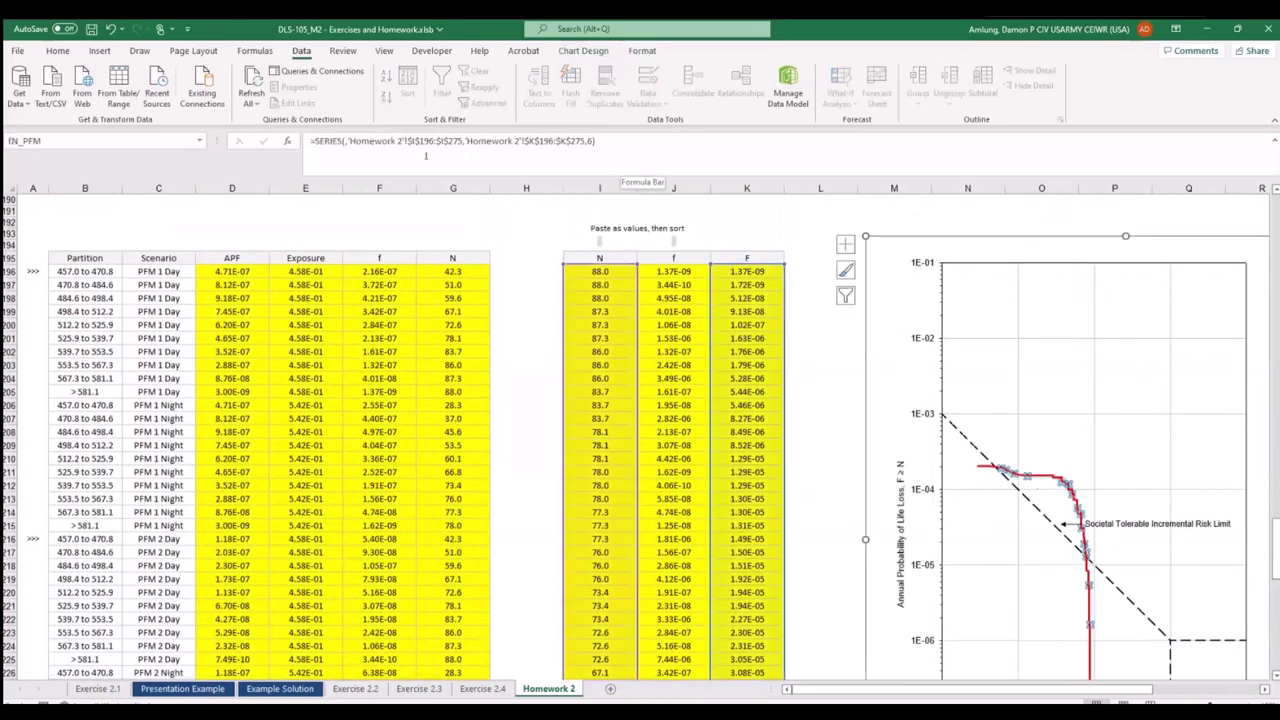
{"action": "left_click", "coordinate": [460, 141]}
{"action": "key", "text": "BackSpace"}
{"action": "type", "text": "8"}
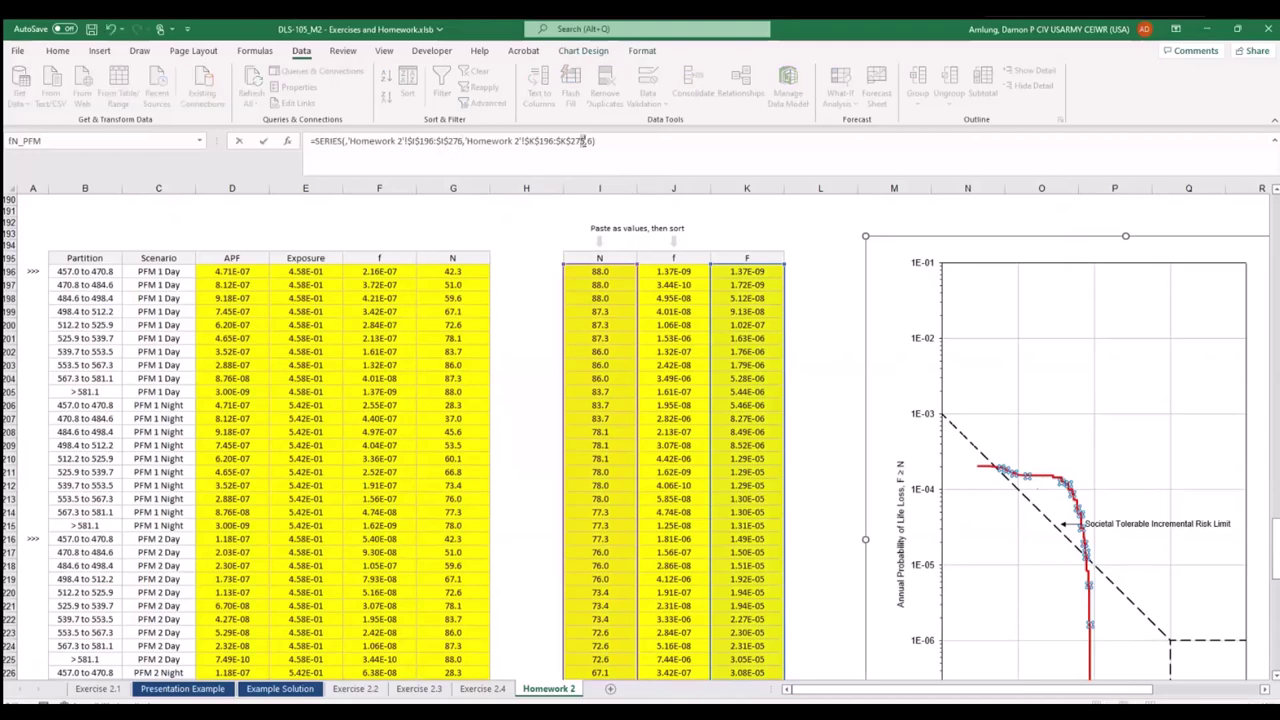
{"action": "key", "text": "Return"}
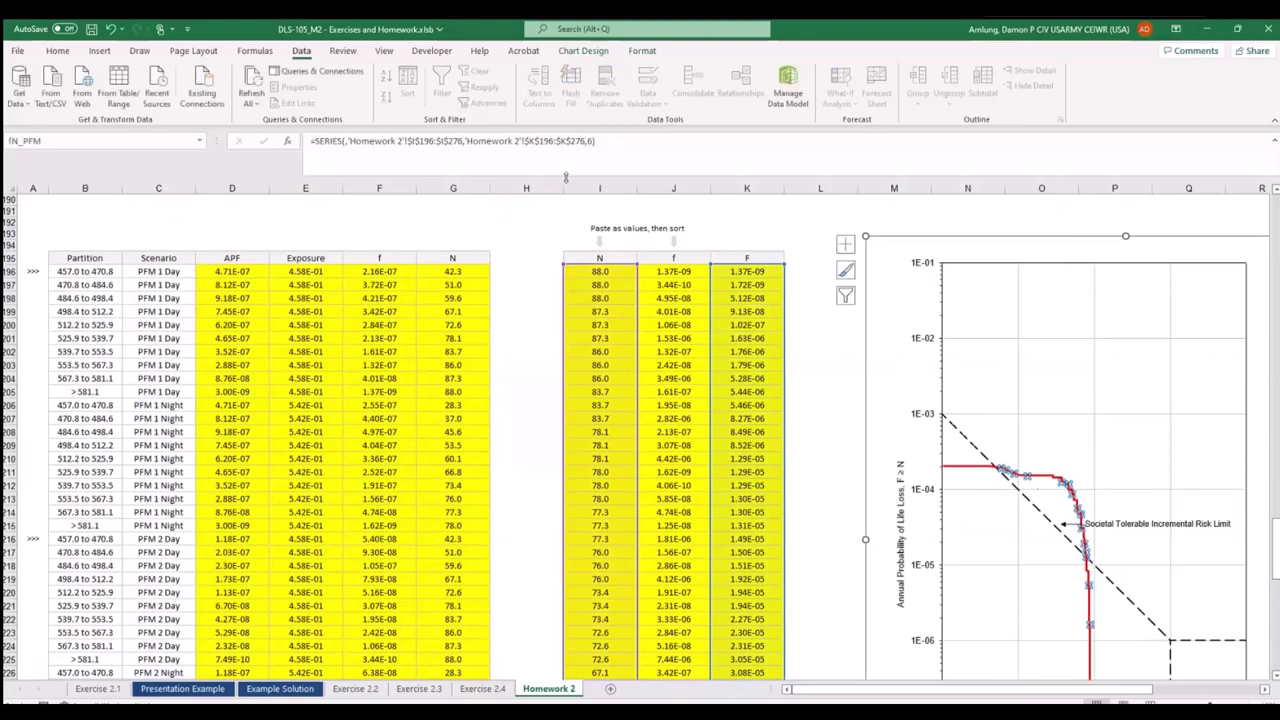
{"action": "key", "text": "Escape"}
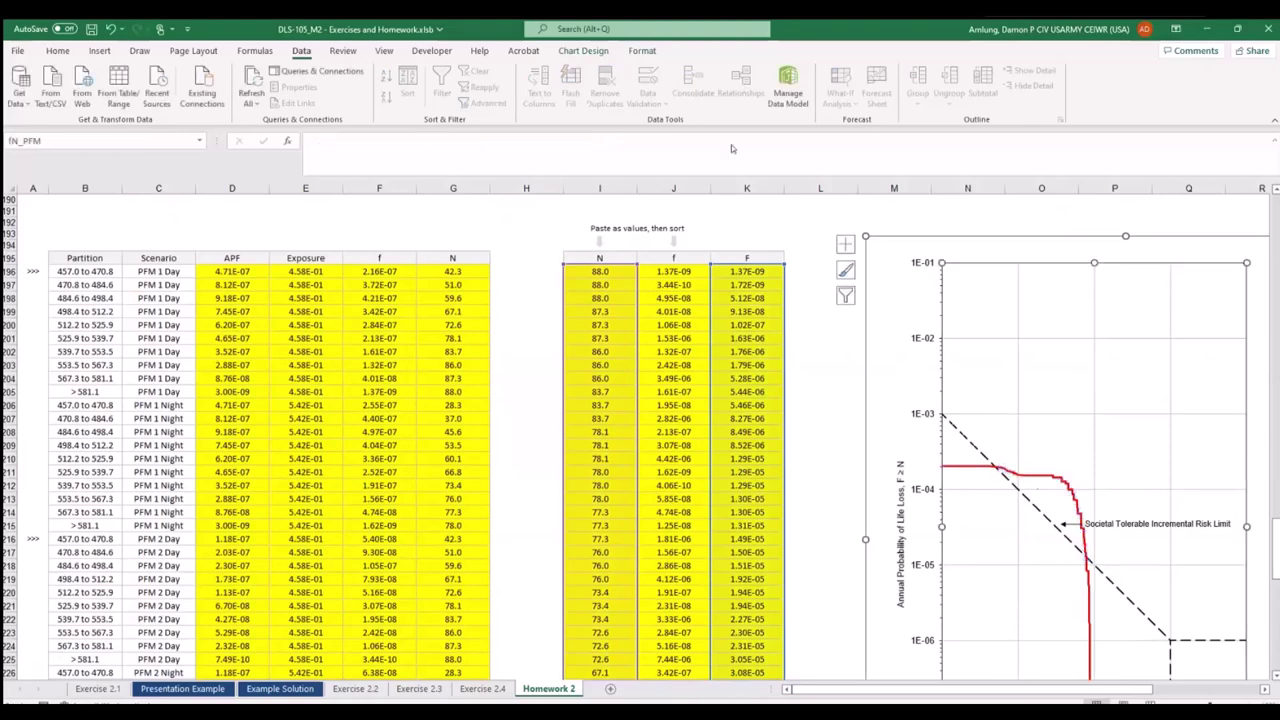
{"action": "key", "text": "Escape"}
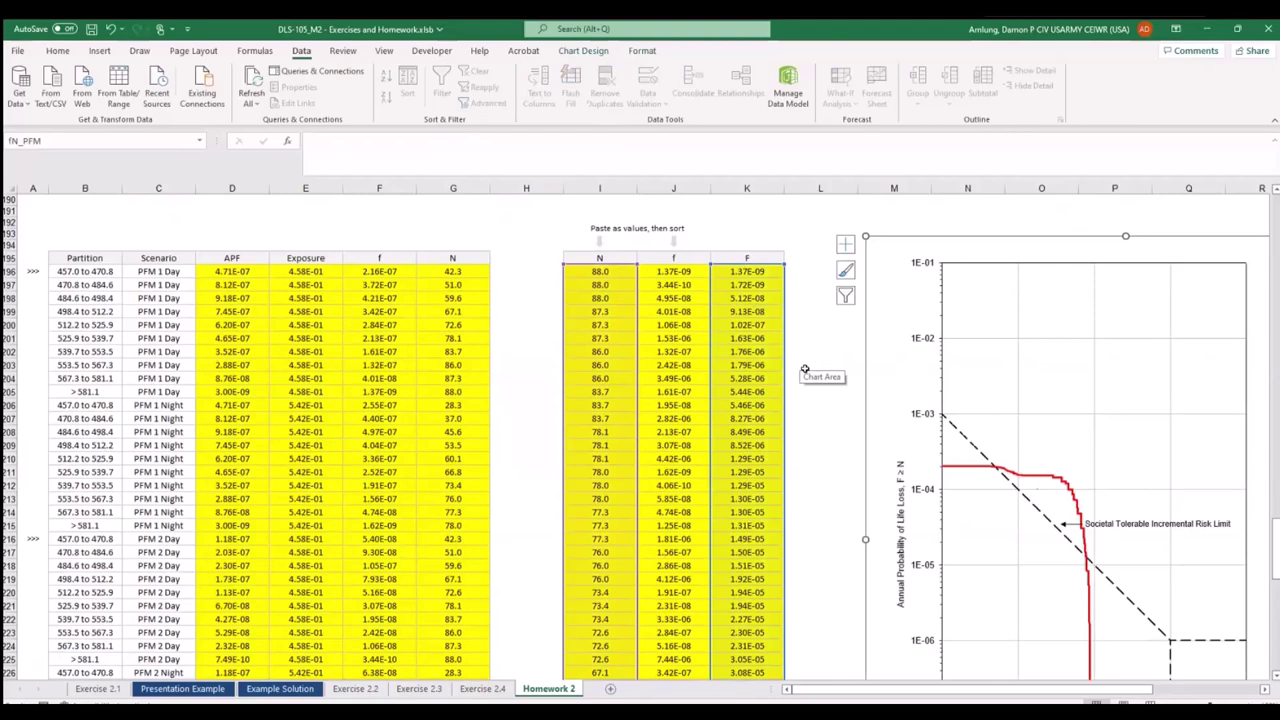
{"action": "left_click", "coordinate": [805, 367]}
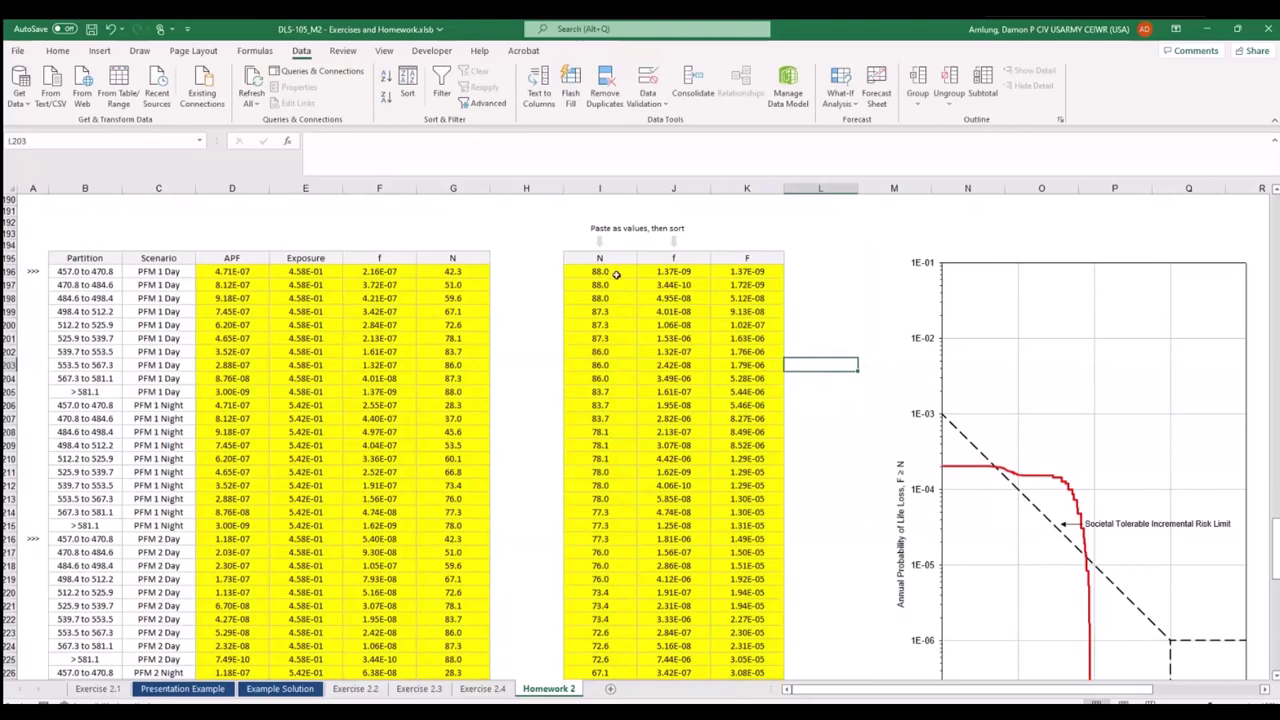
Examine the repeated N values in I196:I198 and the F formulas in K196 and K197.
{"action": "left_click_drag", "start_coordinate": [584, 270], "coordinate": [600, 285]}
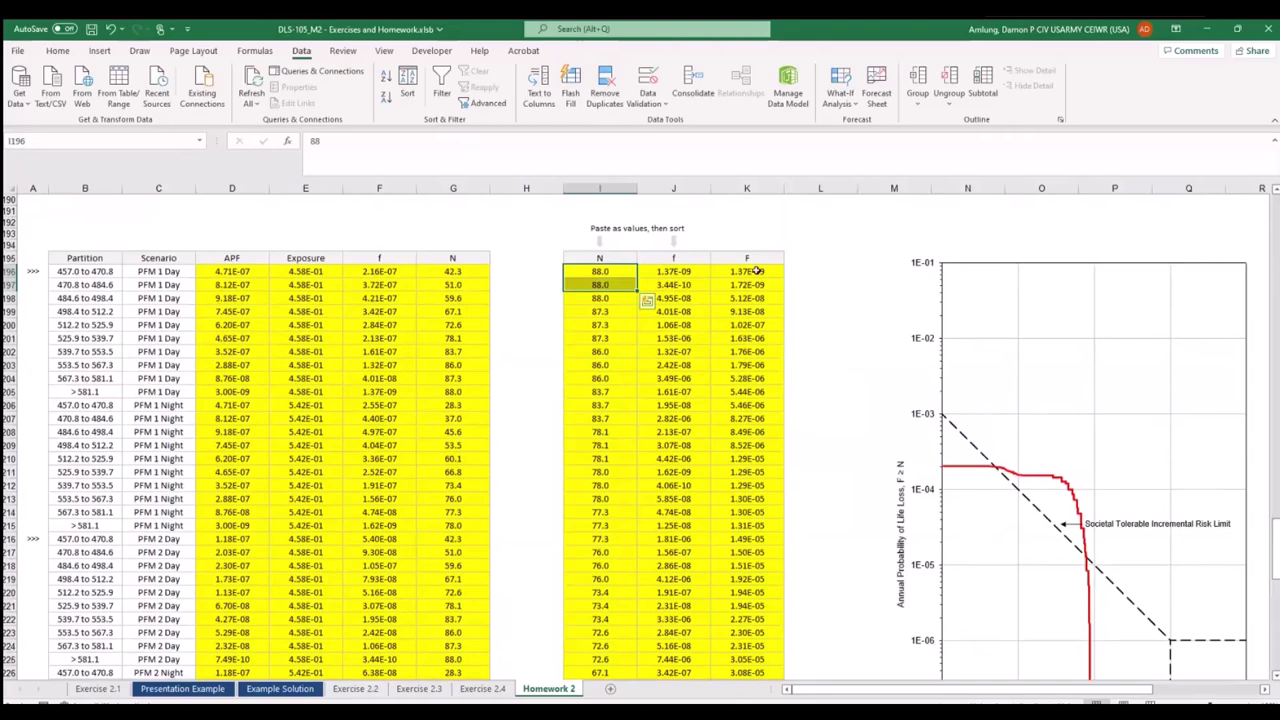
{"action": "left_click", "coordinate": [757, 271]}
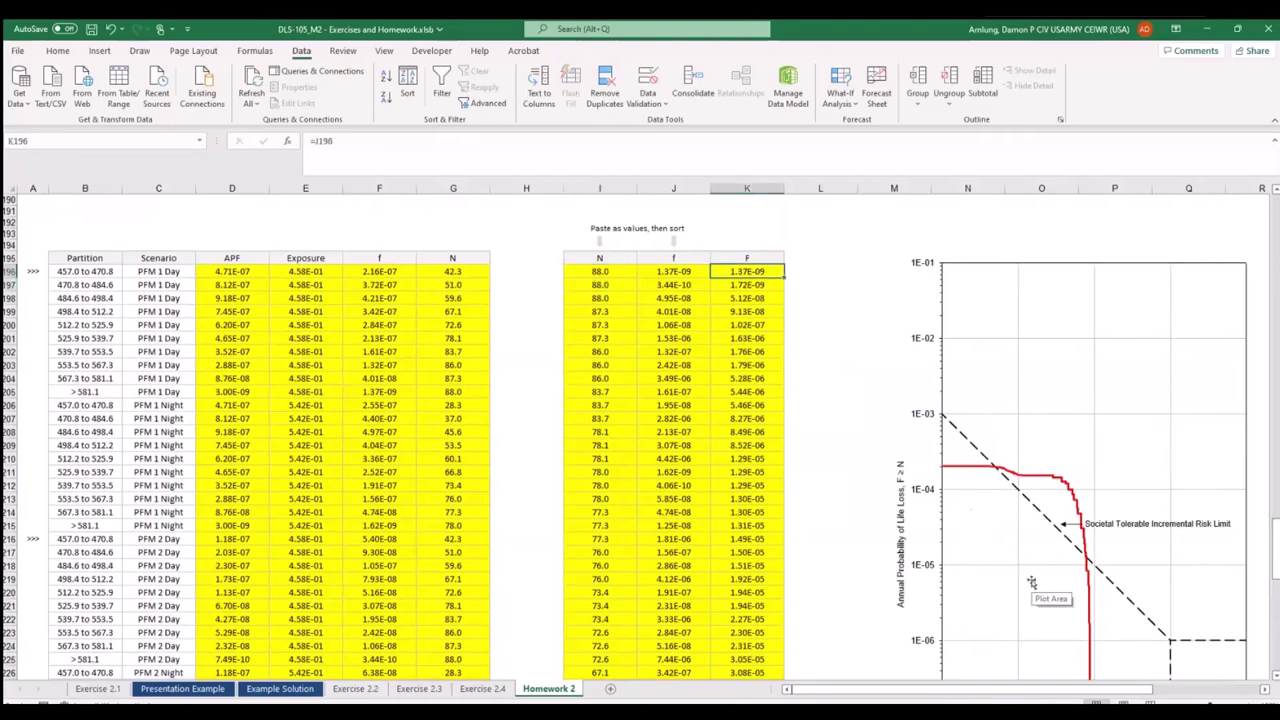
{"action": "left_click_drag", "start_coordinate": [610, 284], "coordinate": [605, 298]}
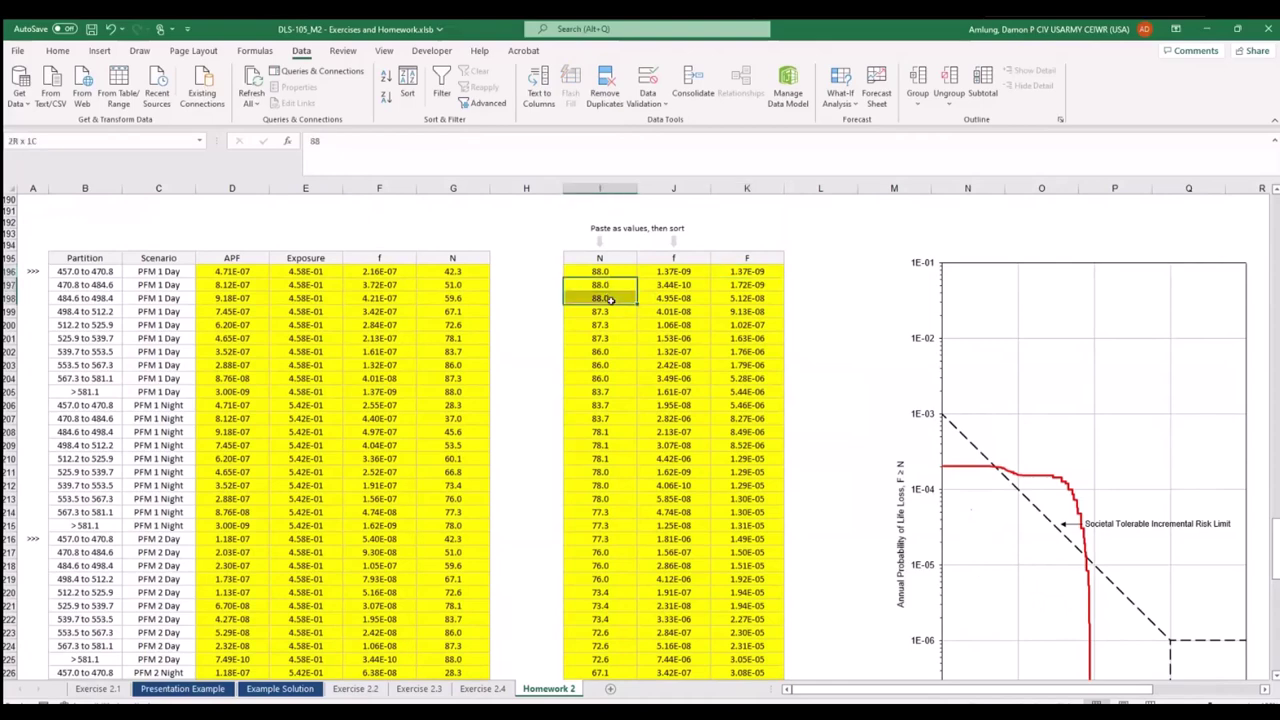
{"action": "key", "text": "ctrl+v"}
{"action": "left_click", "coordinate": [766, 287]}
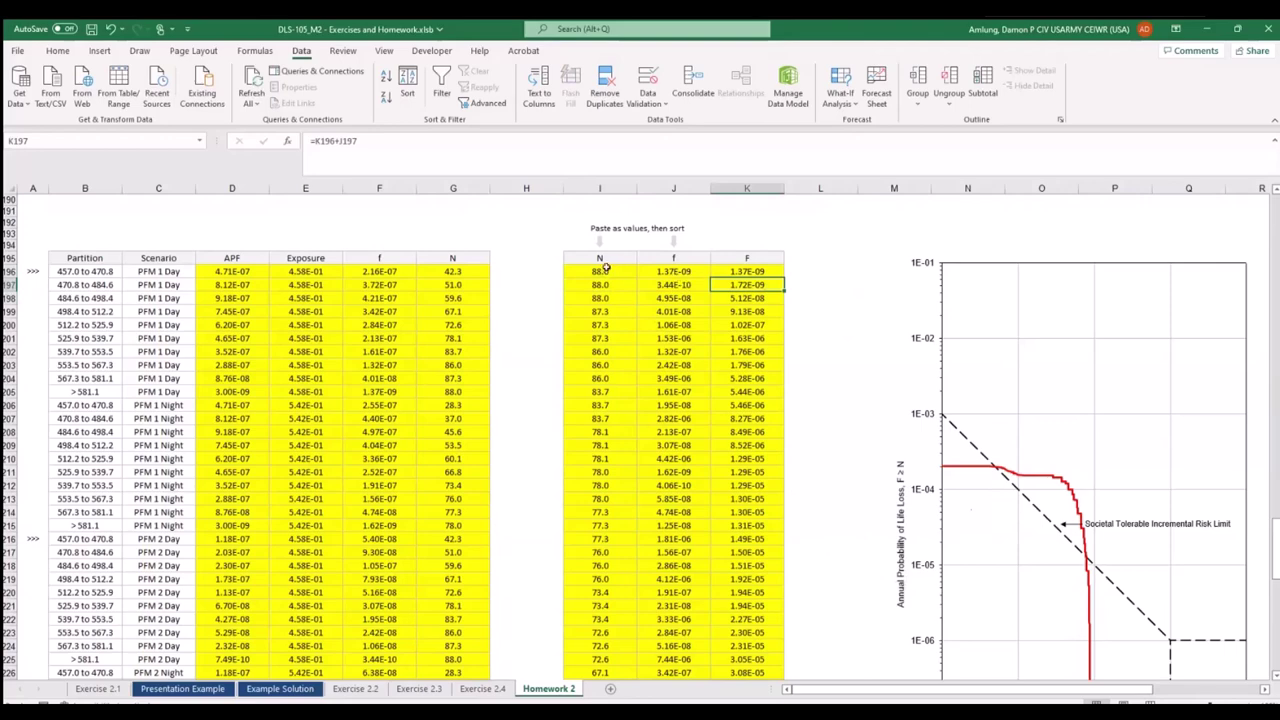
Copy the N values in I196:I276 and paste them below the table starting at I280.
{"action": "left_click_drag", "start_coordinate": [605, 268], "coordinate": [608, 642]}
{"action": "scroll", "coordinate": [619, 338], "scroll_direction": "up", "scroll_amount": 18}
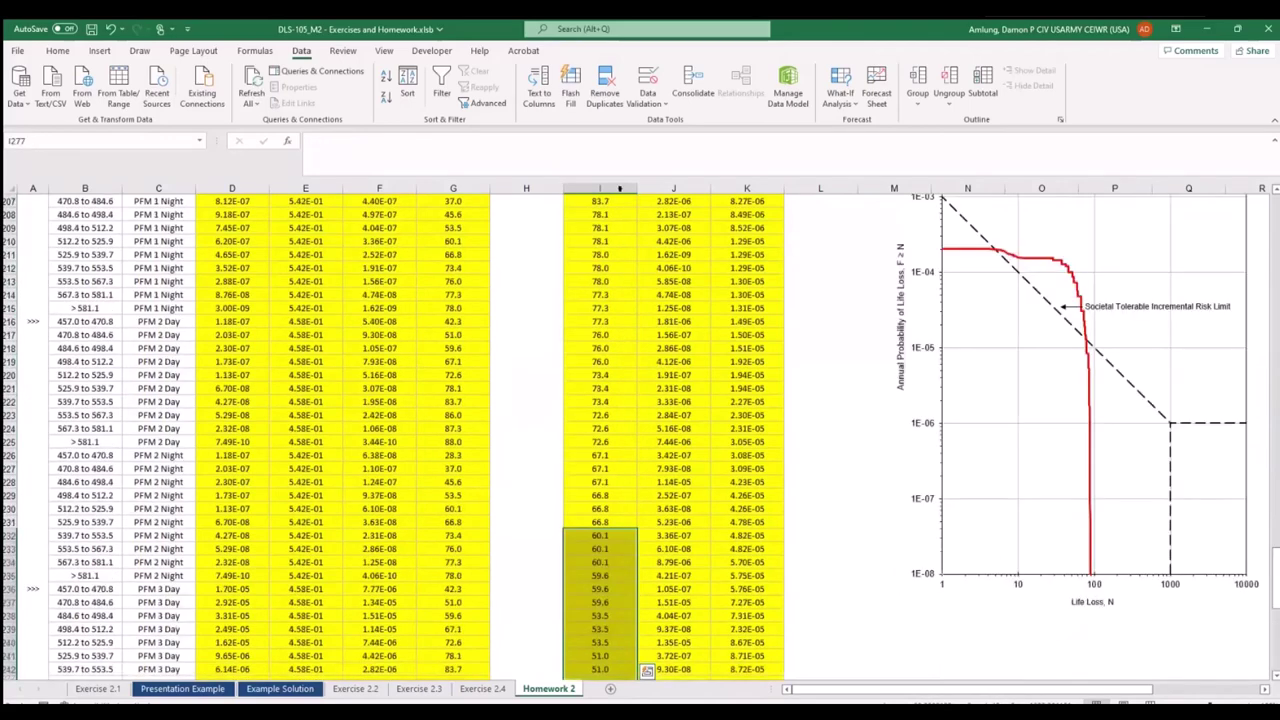
{"action": "left_click_drag", "start_coordinate": [600, 317], "coordinate": [605, 592]}
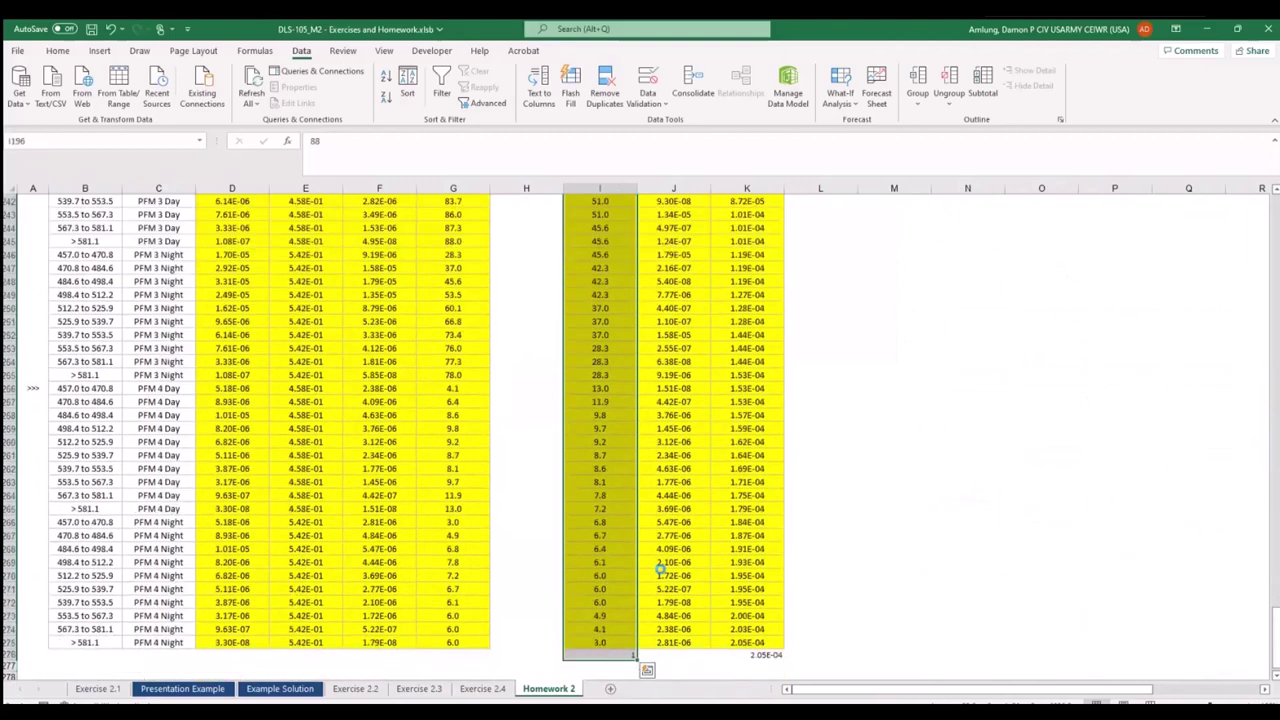
{"action": "key", "text": "ctrl+c"}
{"action": "scroll", "coordinate": [614, 414], "scroll_direction": "down", "scroll_amount": 8}
{"action": "left_click", "coordinate": [611, 341]}
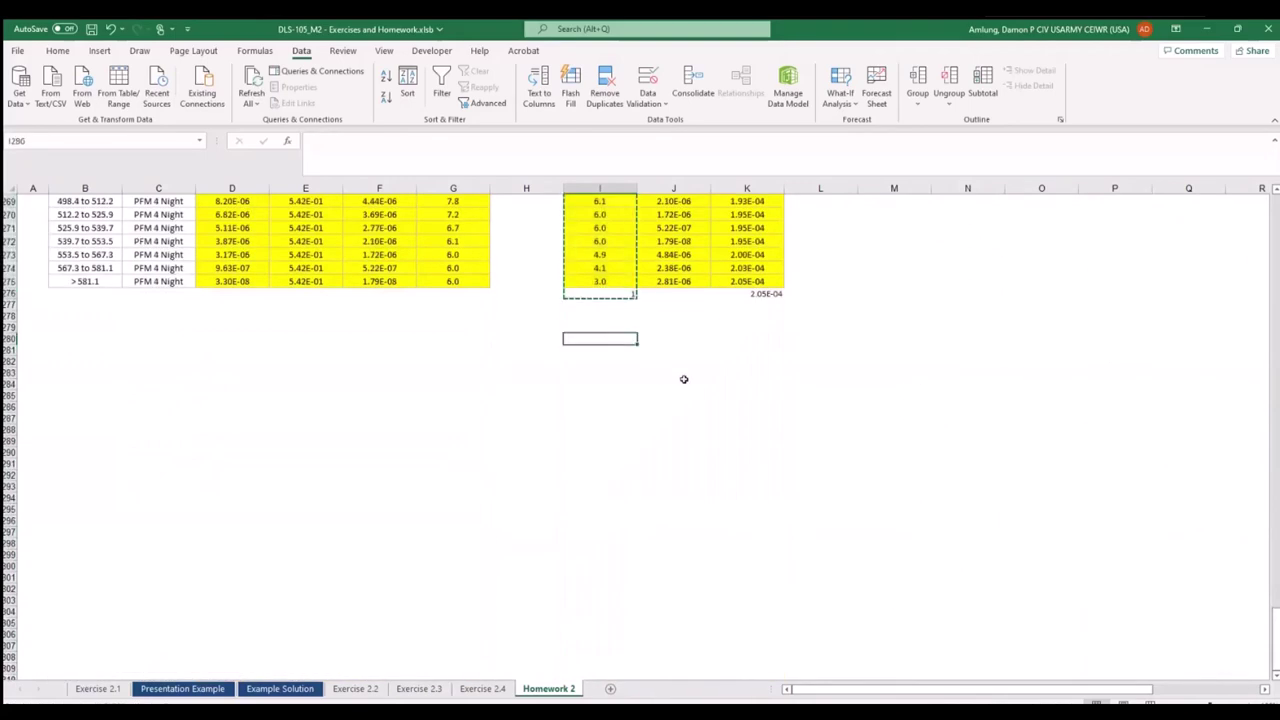
{"action": "key", "text": "ctrl+v"}
Copy the cumulative F column K196:K276 and paste it as values starting at J280.
{"action": "scroll", "coordinate": [707, 407], "scroll_direction": "up", "scroll_amount": 20}
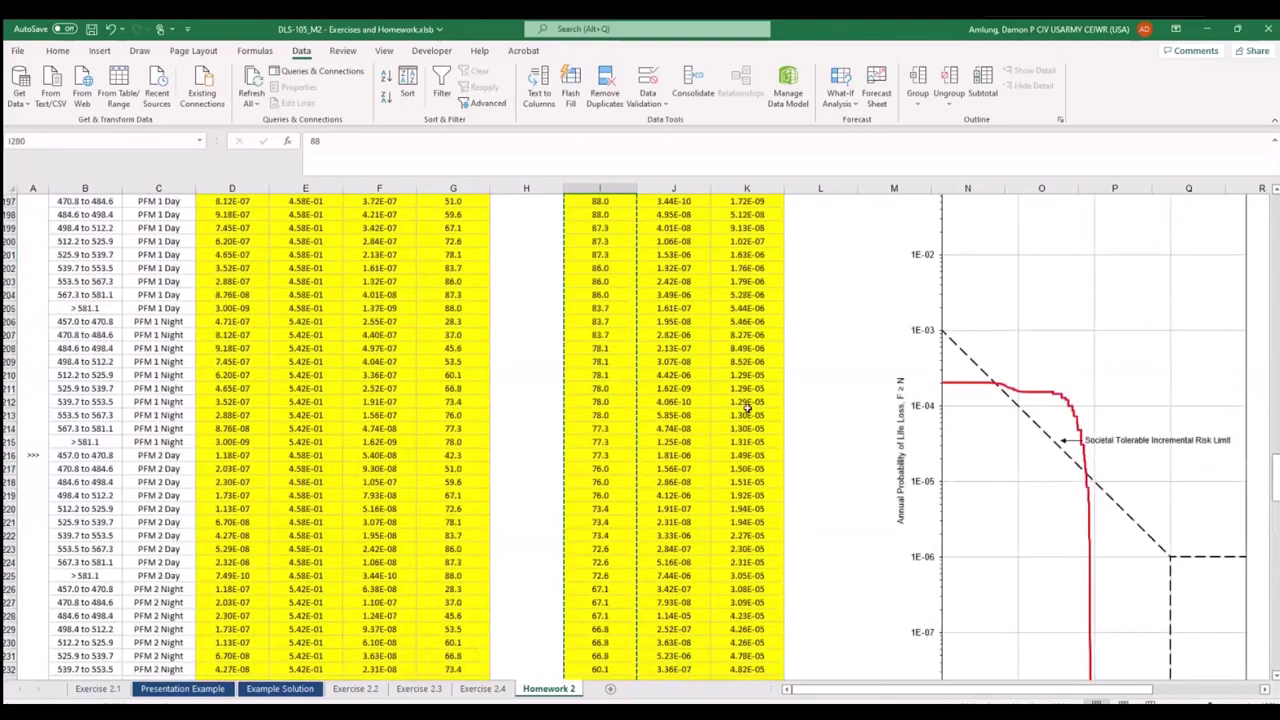
{"action": "left_click_drag", "start_coordinate": [755, 462], "coordinate": [762, 694]}
{"action": "key", "text": "ctrl+c"}
{"action": "scroll", "coordinate": [745, 551], "scroll_direction": "down", "scroll_amount": 9}
{"action": "left_click", "coordinate": [666, 338]}
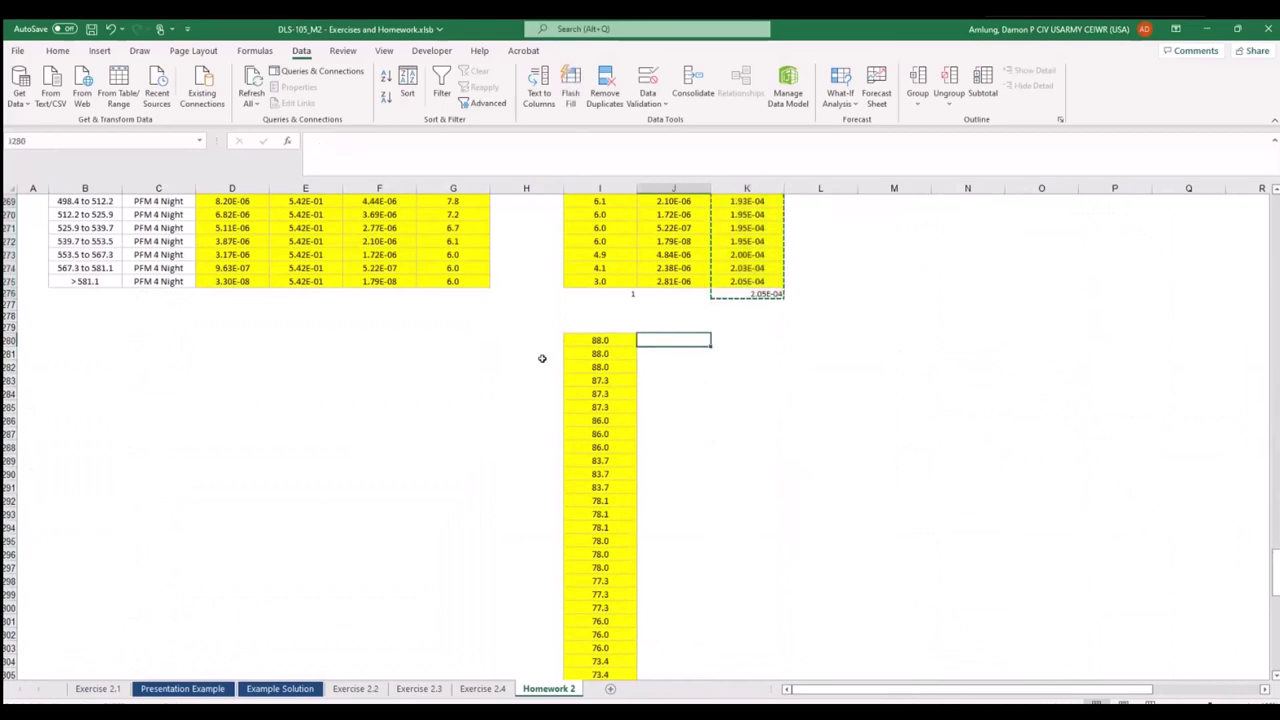
{"action": "left_click", "coordinate": [57, 50]}
{"action": "left_click", "coordinate": [20, 102]}
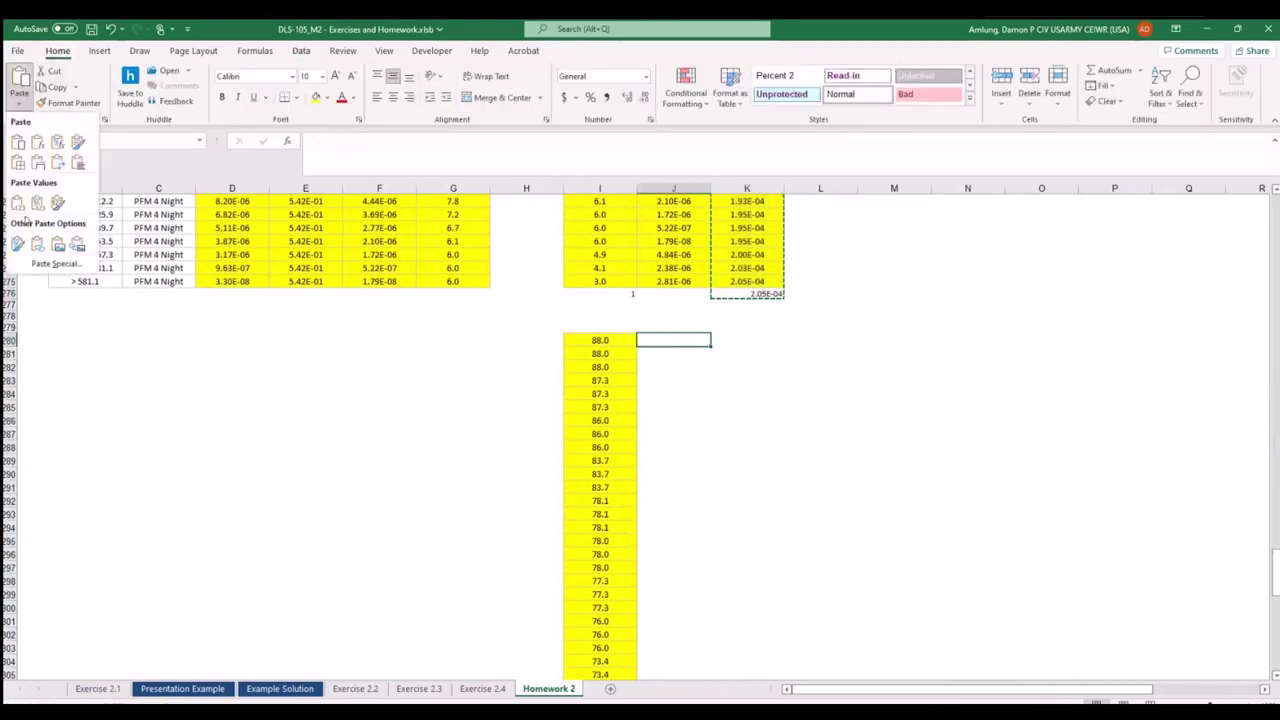
{"action": "left_click", "coordinate": [18, 203]}
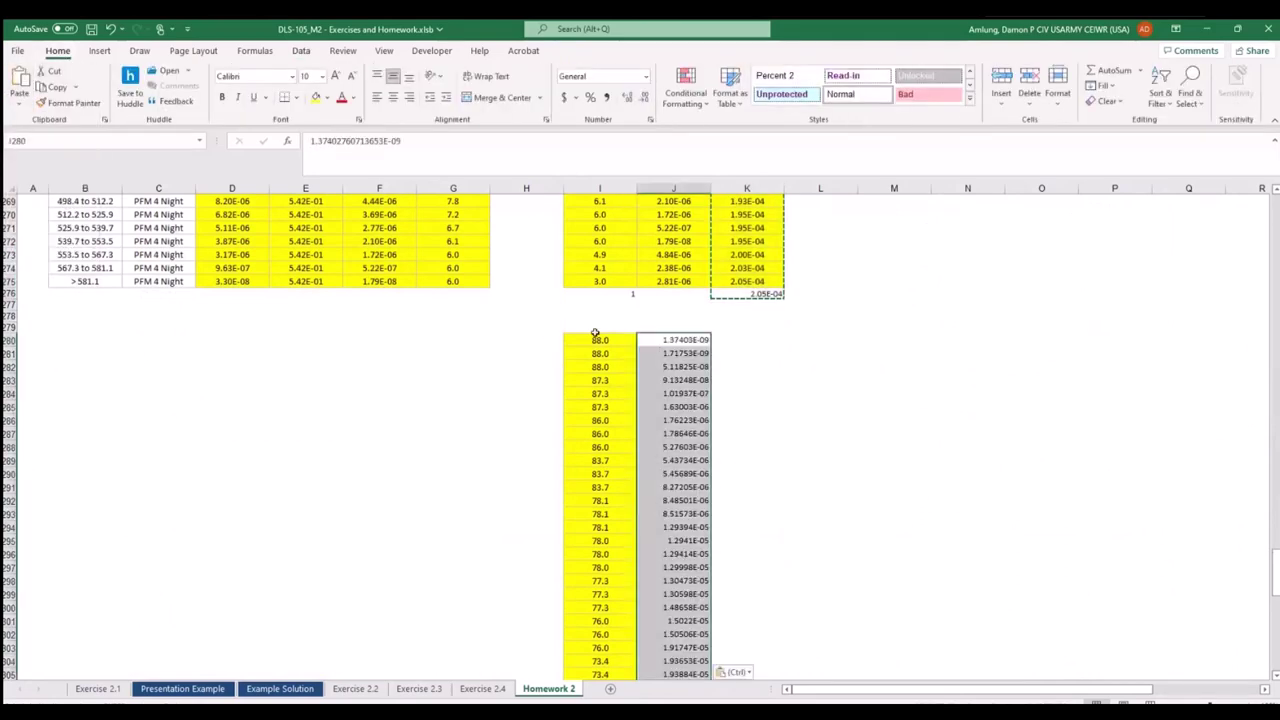
Label the copied columns N in I279 and F in J279.
{"action": "left_click", "coordinate": [595, 330]}
{"action": "type", "text": "F"}
{"action": "key", "text": "Tab"}
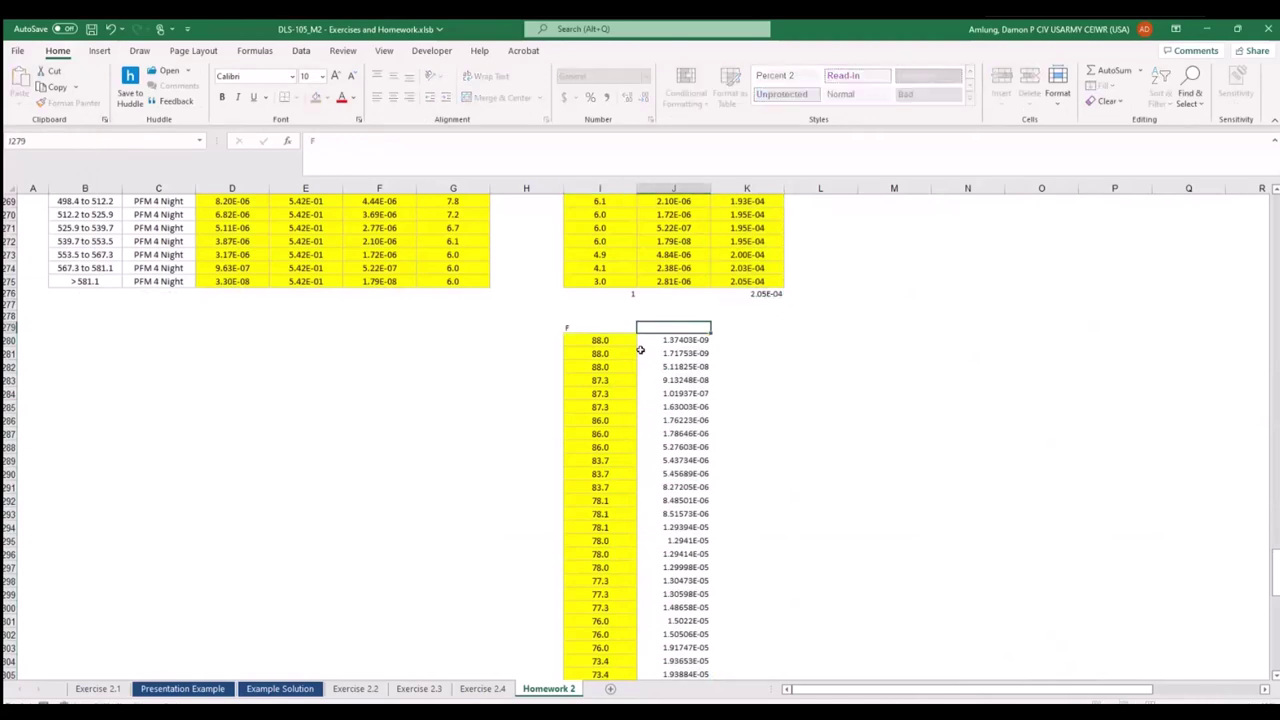
{"action": "key", "text": "shift+Tab"}
{"action": "type", "text": "N"}
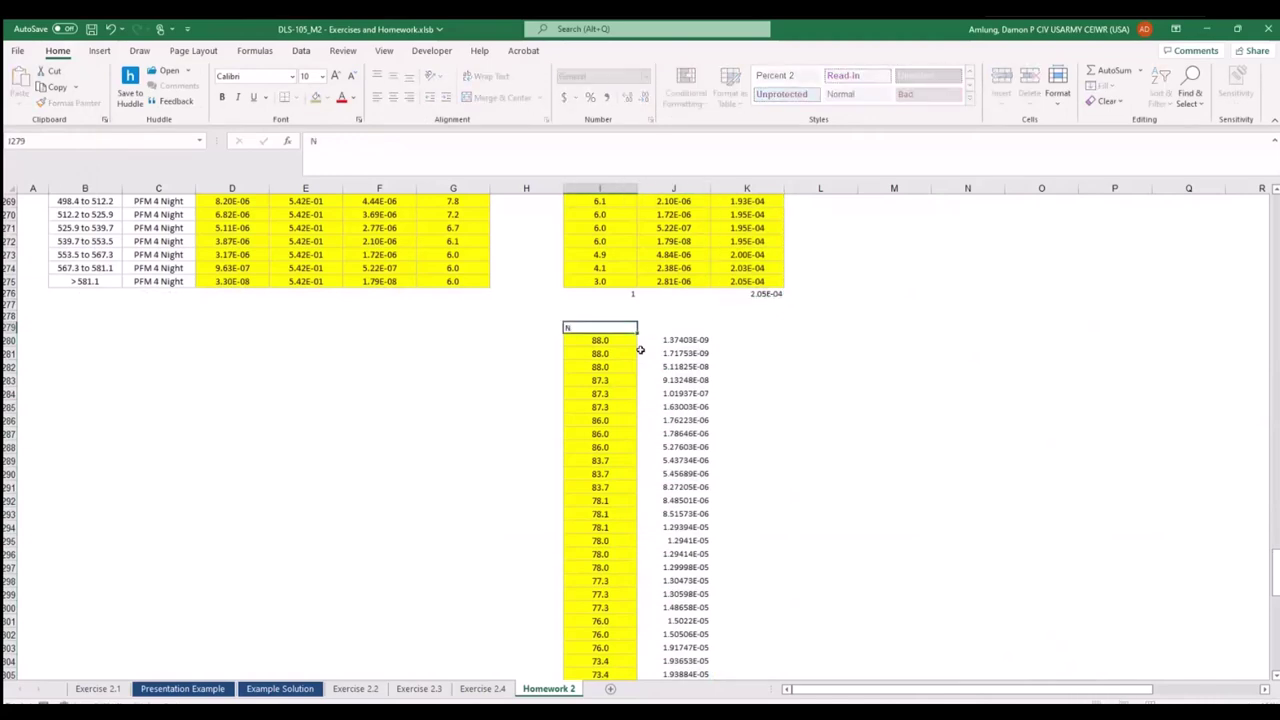
{"action": "key", "text": "Tab"}
{"action": "type", "text": "F"}
{"action": "key", "text": "Return"}
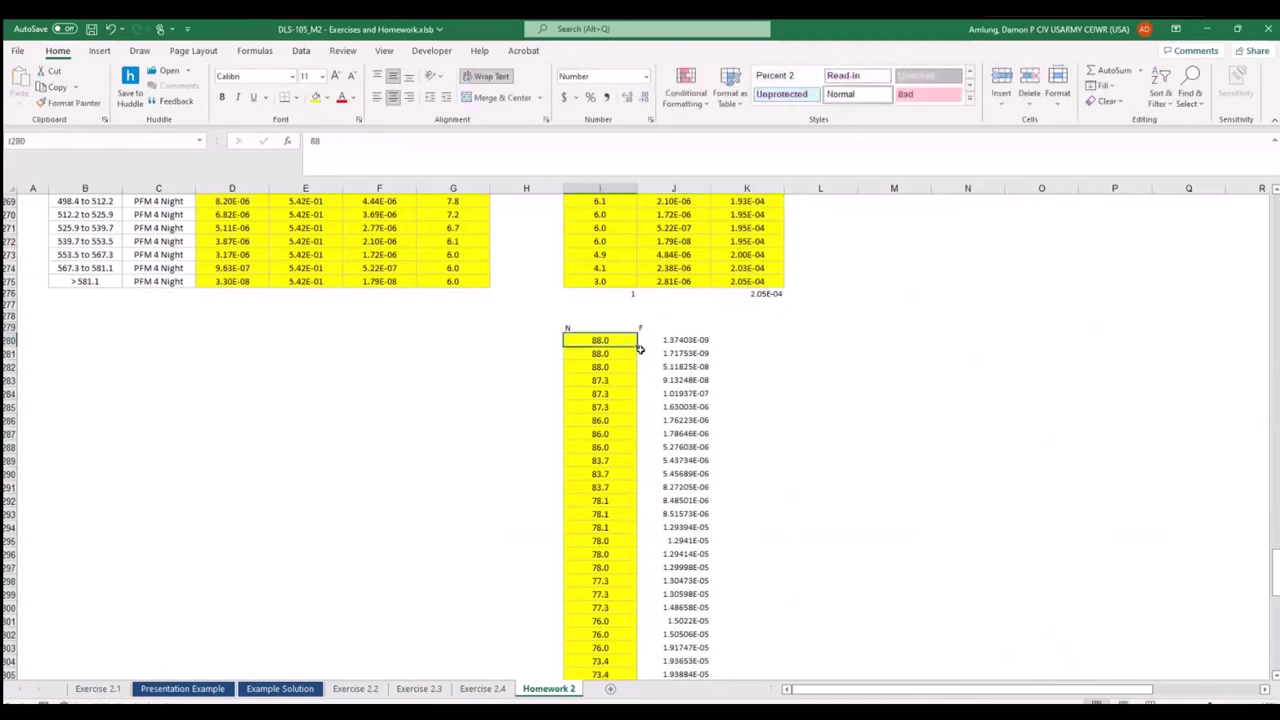
Enter 1, 3 and 5 in H280:H282 and fill the odd-number series down to 161 in H360.
{"action": "key", "text": "Left"}
{"action": "type", "text": "1"}
{"action": "key", "text": "Return"}
{"action": "type", "text": "3"}
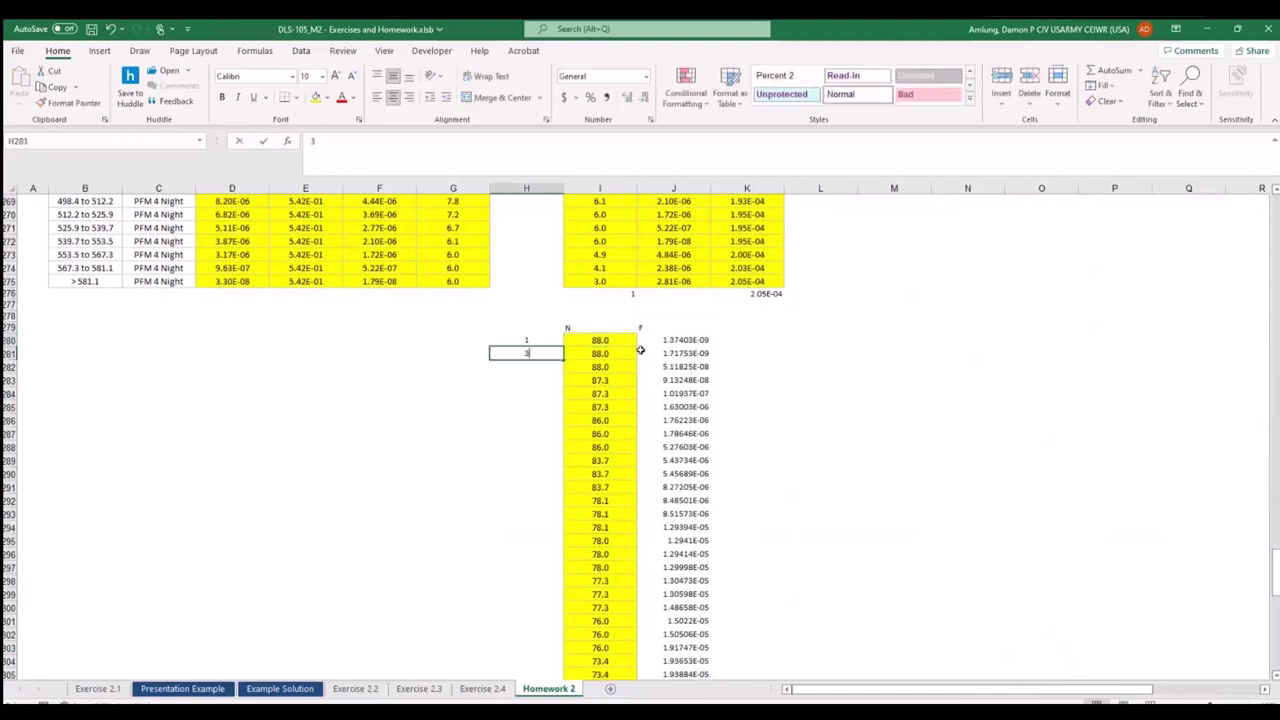
{"action": "key", "text": "Return"}
{"action": "type", "text": "4"}
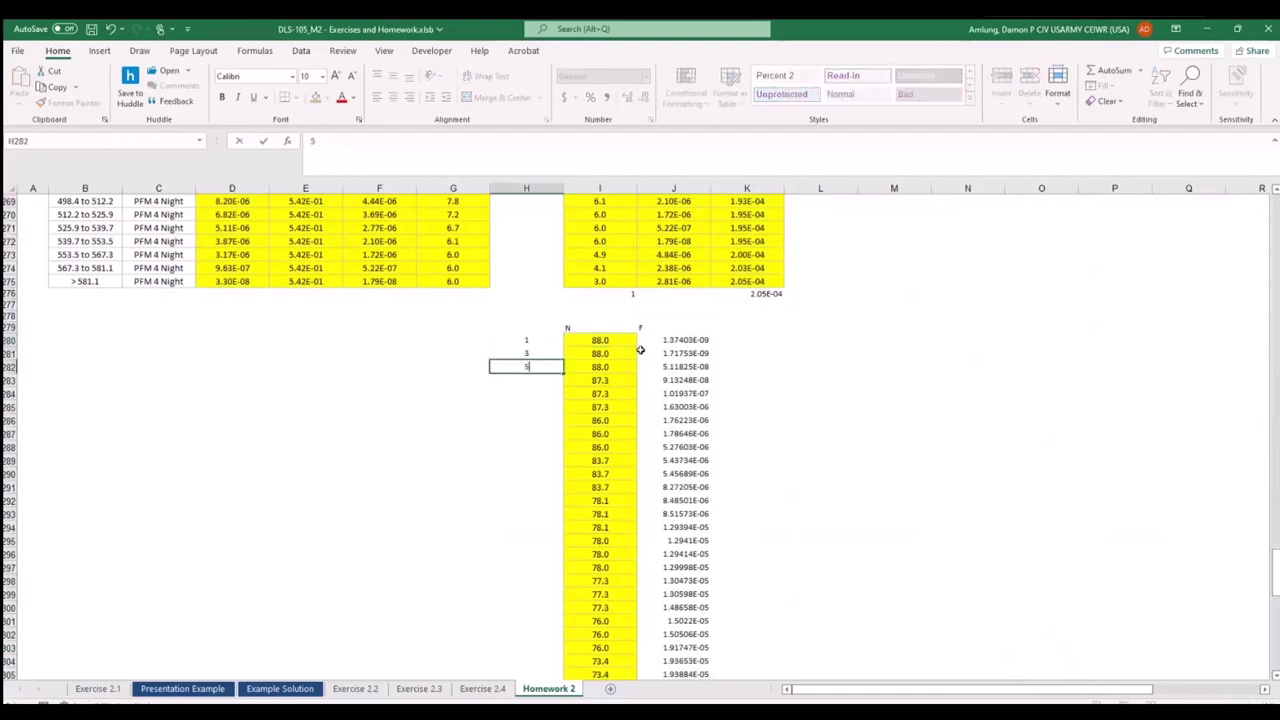
{"action": "type", "text": "5"}
{"action": "key", "text": "Return"}
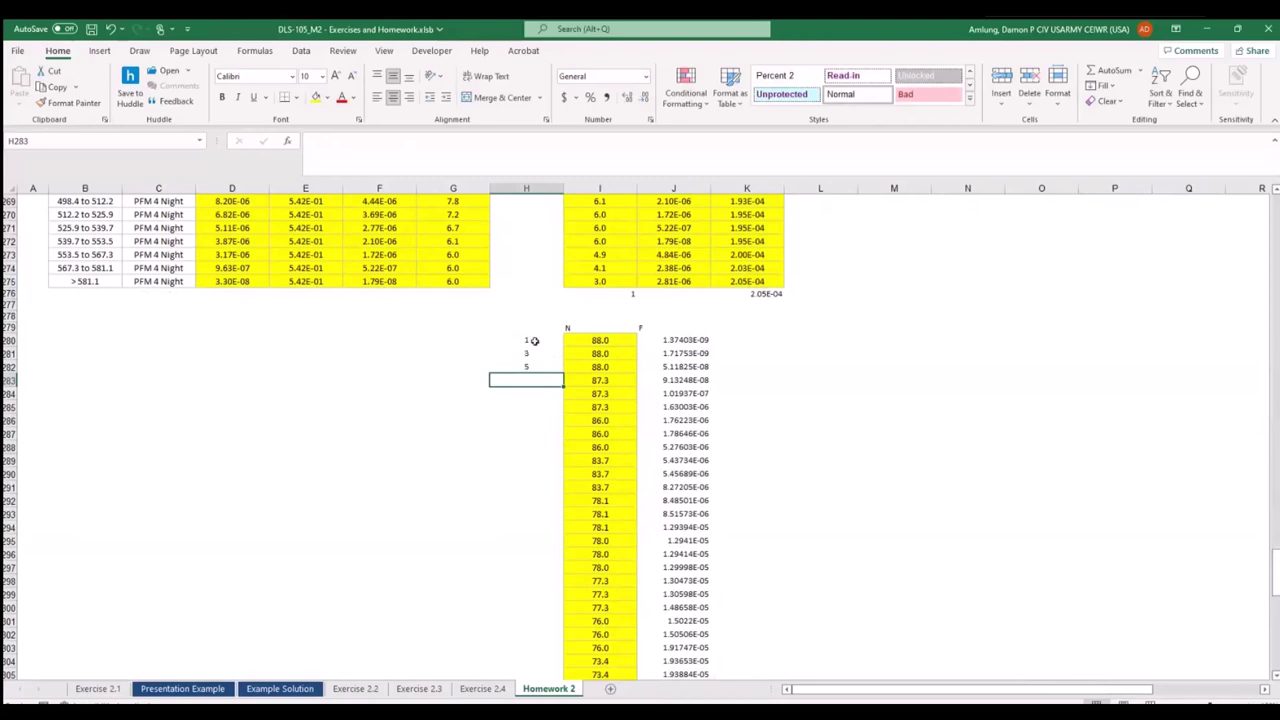
{"action": "left_click_drag", "start_coordinate": [530, 340], "coordinate": [621, 657]}
{"action": "left_click", "coordinate": [820, 602]}
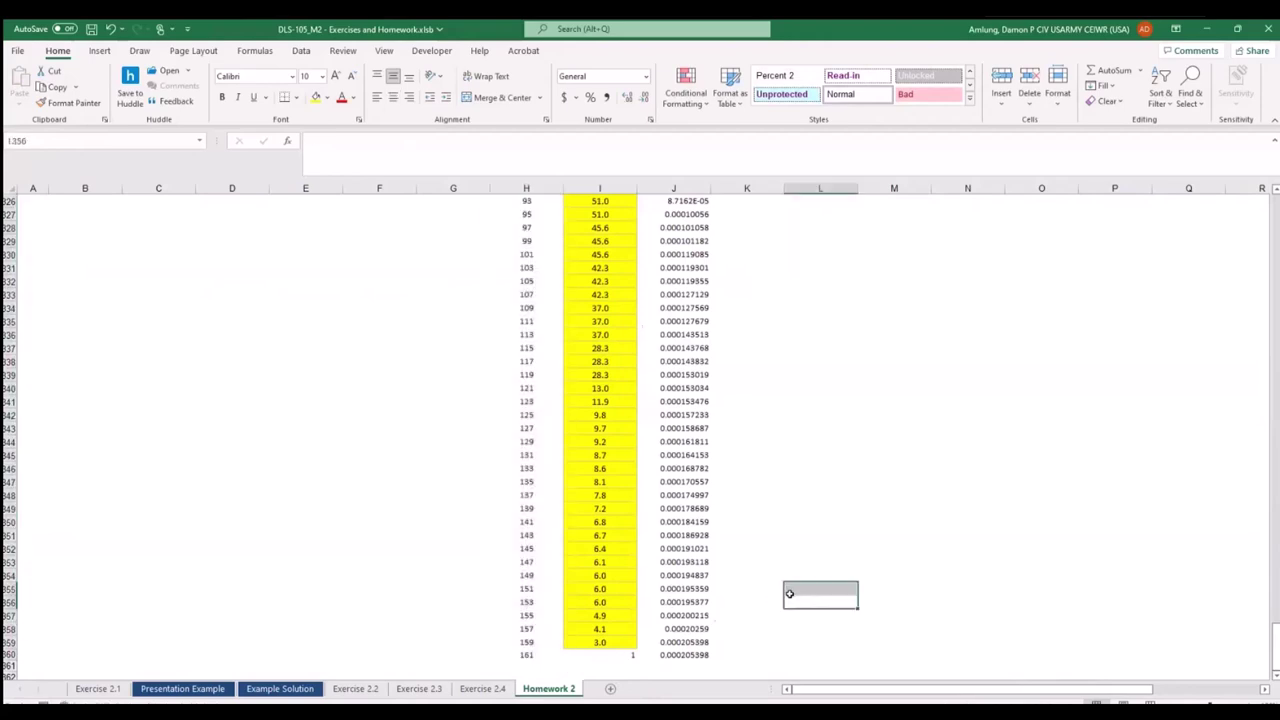
Examine the first N values in I196:I197 and the matching F formula in K196.
{"action": "scroll", "coordinate": [787, 594], "scroll_direction": "up", "scroll_amount": 20}
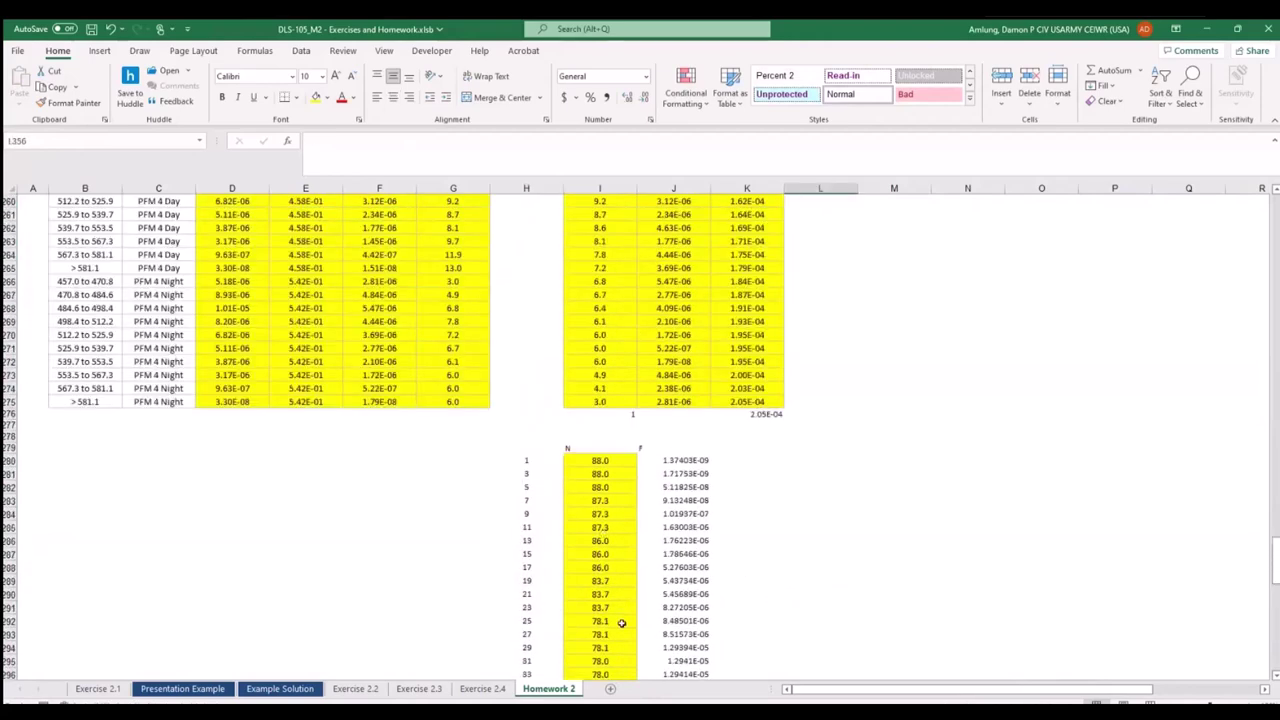
{"action": "scroll", "coordinate": [621, 623], "scroll_direction": "up", "scroll_amount": 20}
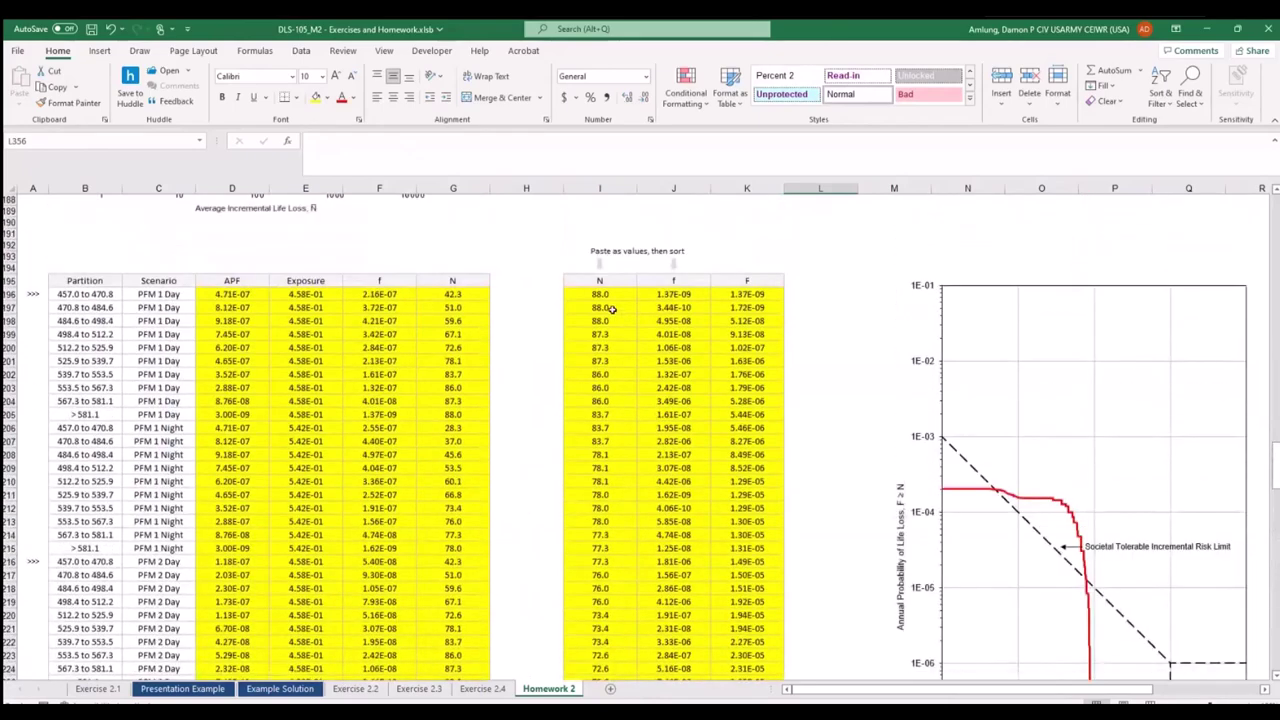
{"action": "left_click", "coordinate": [611, 309]}
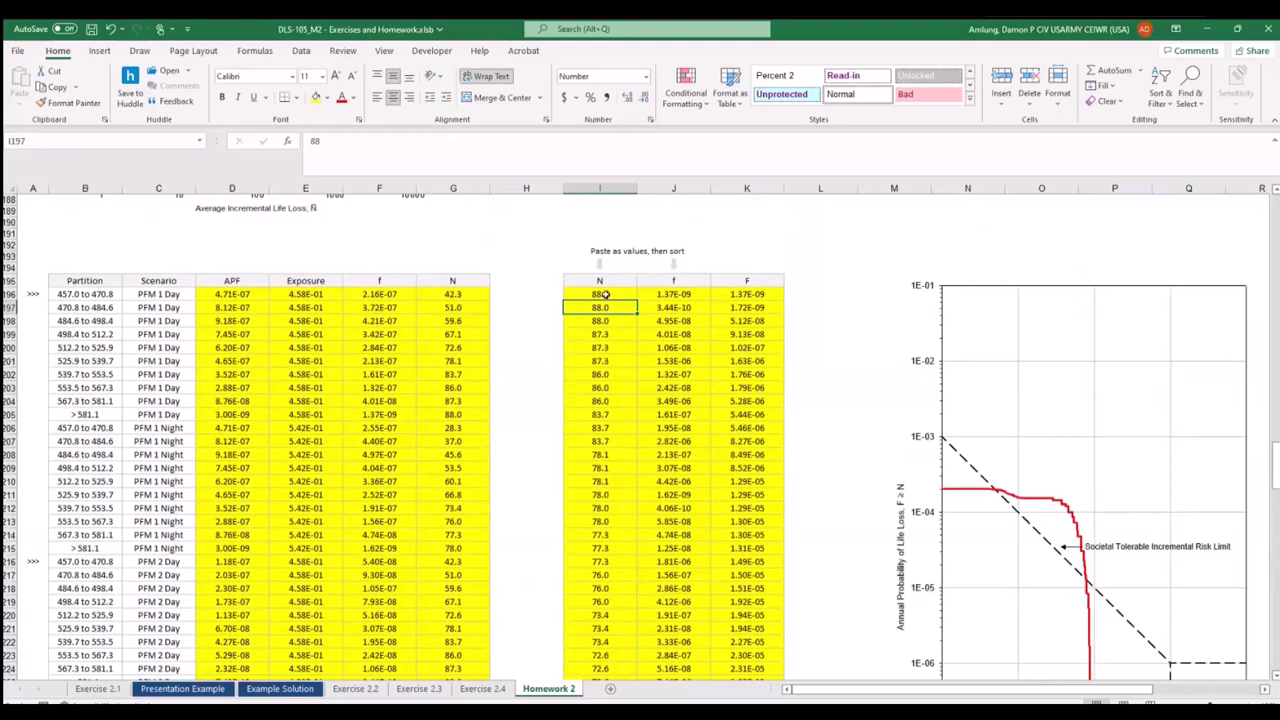
{"action": "left_click_drag", "start_coordinate": [604, 295], "coordinate": [604, 303]}
{"action": "key", "text": "Right"}
{"action": "key", "text": "Right"}
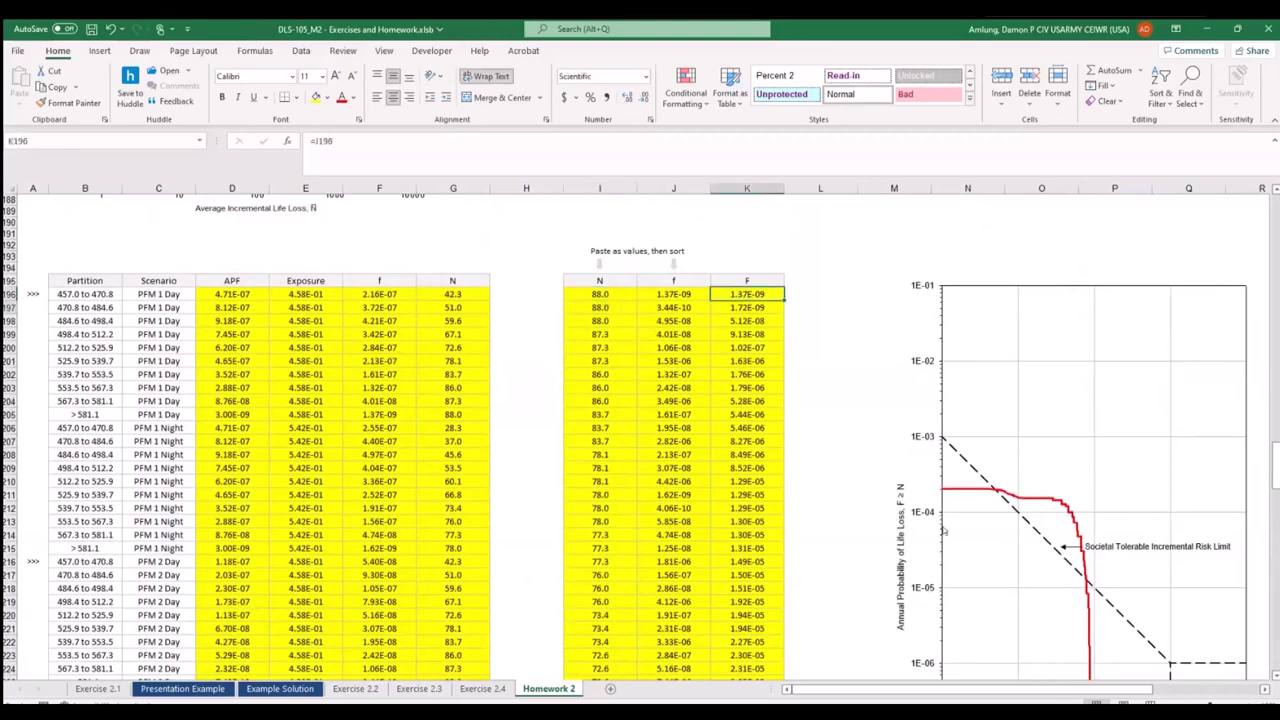
Copy the N values in I197:I275 and paste them as values below the indexed list, starting at I361.
{"action": "left_click", "coordinate": [625, 310]}
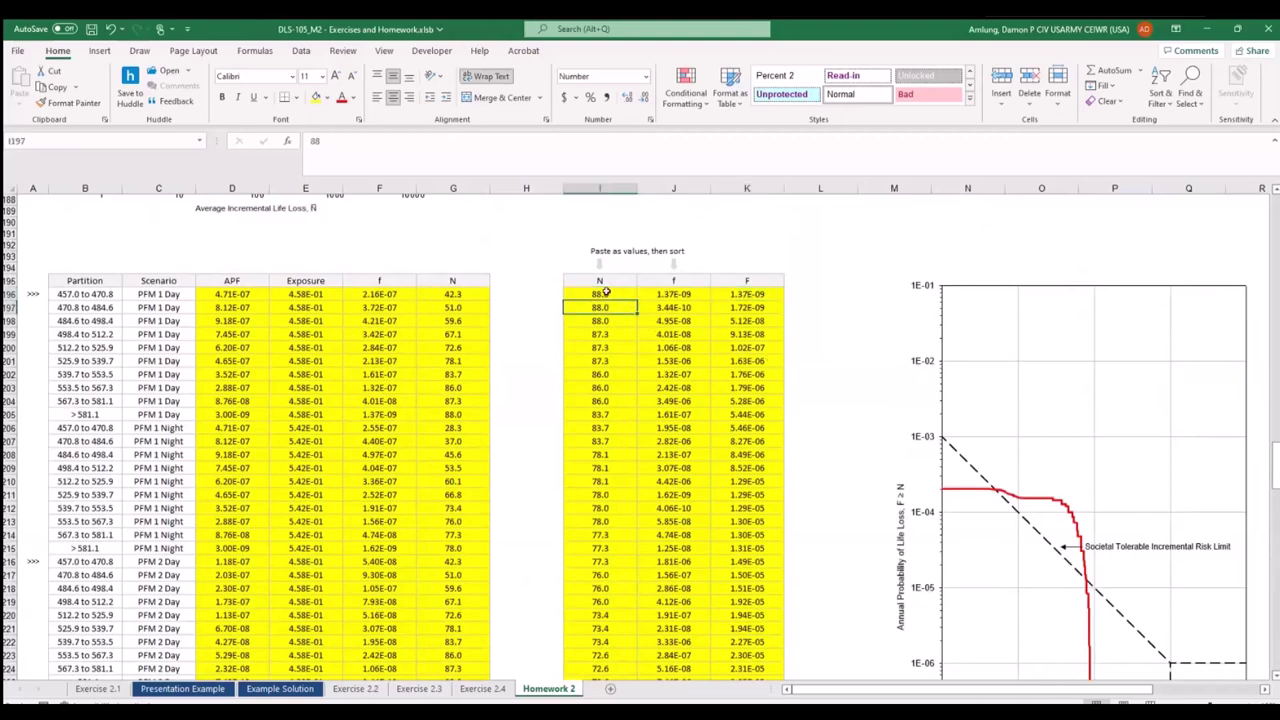
{"action": "left_click_drag", "start_coordinate": [605, 311], "coordinate": [627, 668]}
{"action": "scroll", "coordinate": [620, 600], "scroll_direction": "down", "scroll_amount": 4}
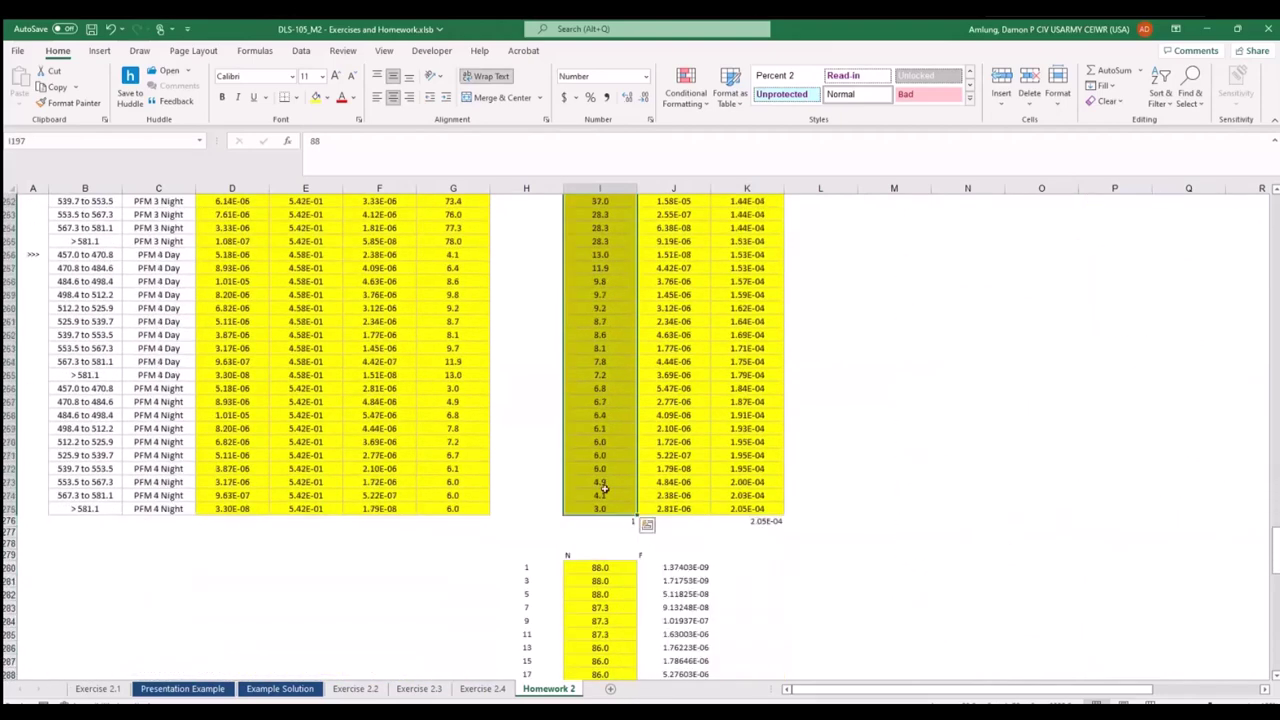
{"action": "scroll", "coordinate": [625, 480], "scroll_direction": "down", "scroll_amount": 20}
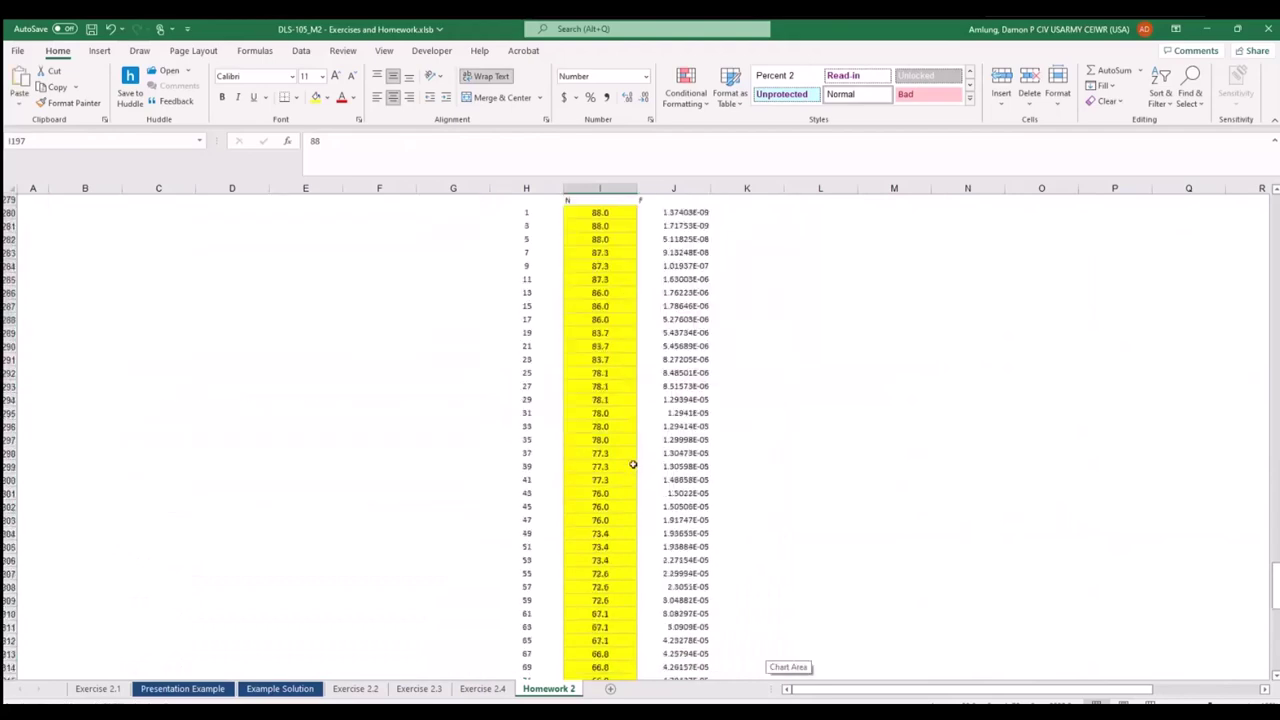
{"action": "scroll", "coordinate": [634, 469], "scroll_direction": "down", "scroll_amount": 9}
{"action": "left_click", "coordinate": [605, 492]}
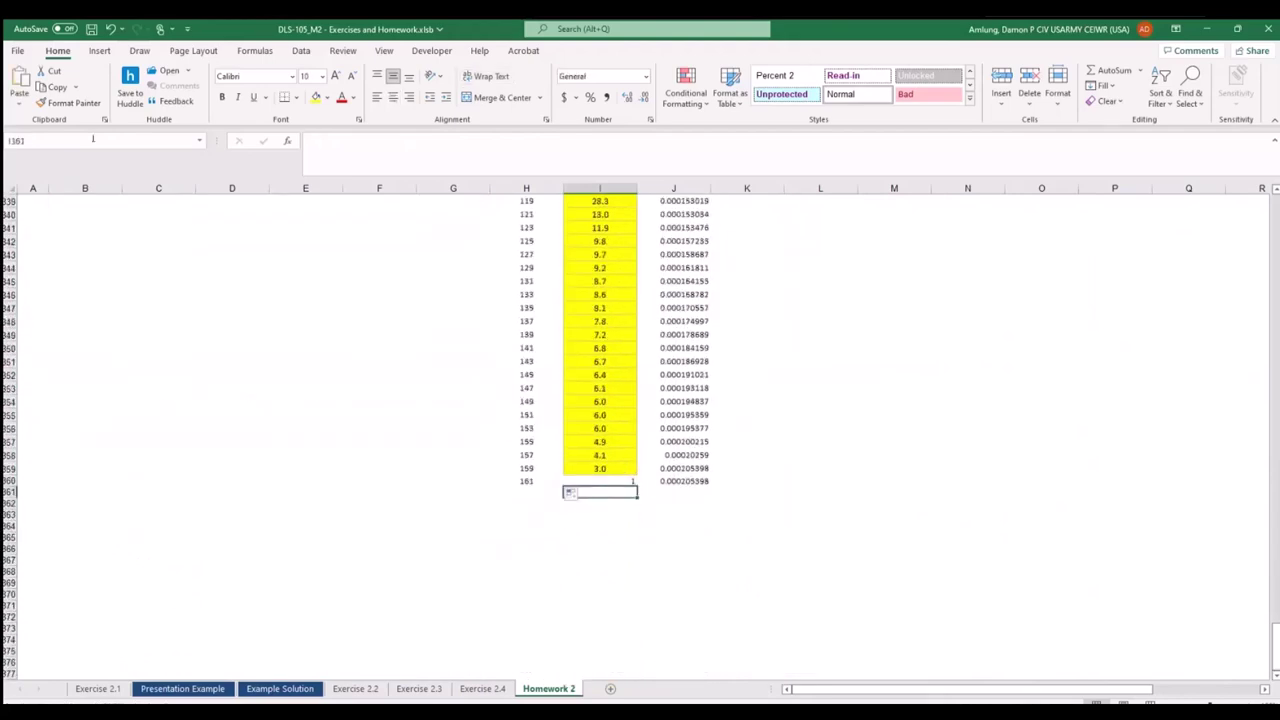
{"action": "left_click", "coordinate": [24, 106]}
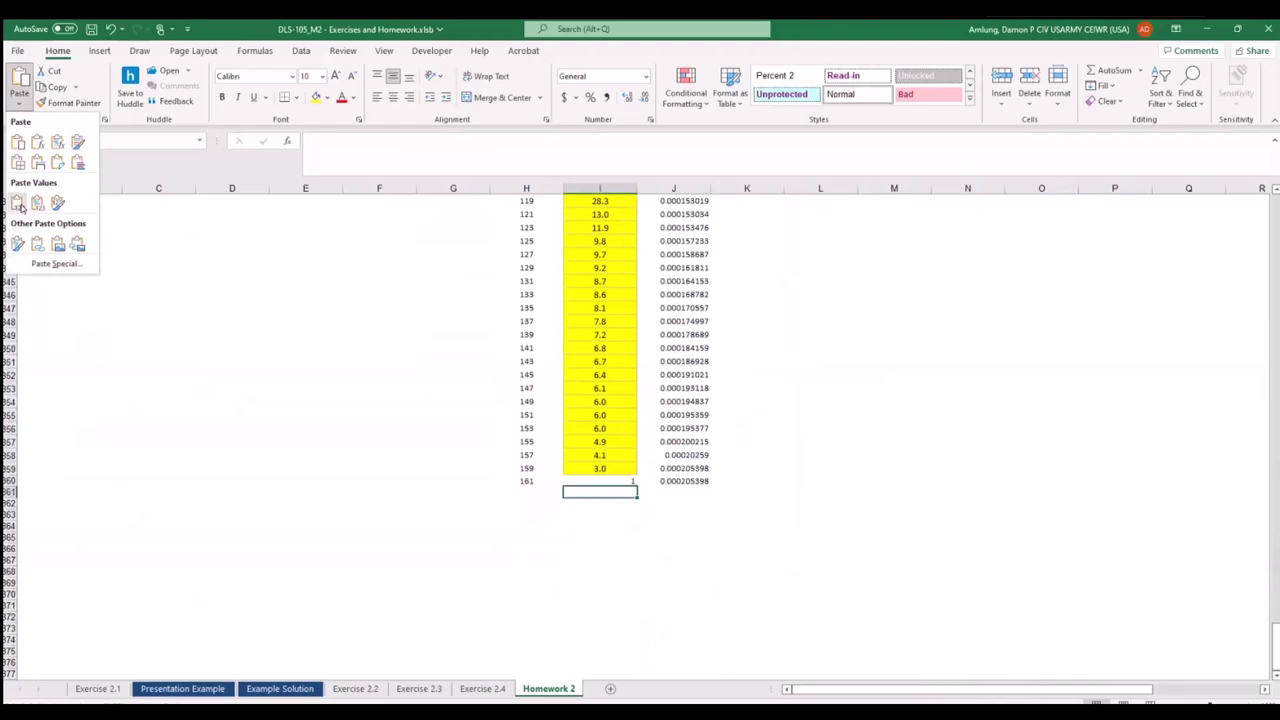
{"action": "left_click", "coordinate": [21, 205]}
Copy the F values in K196:K275, paste them as values starting at J361, and clear the extra value in J440.
{"action": "scroll", "coordinate": [623, 400], "scroll_direction": "up", "scroll_amount": 20}
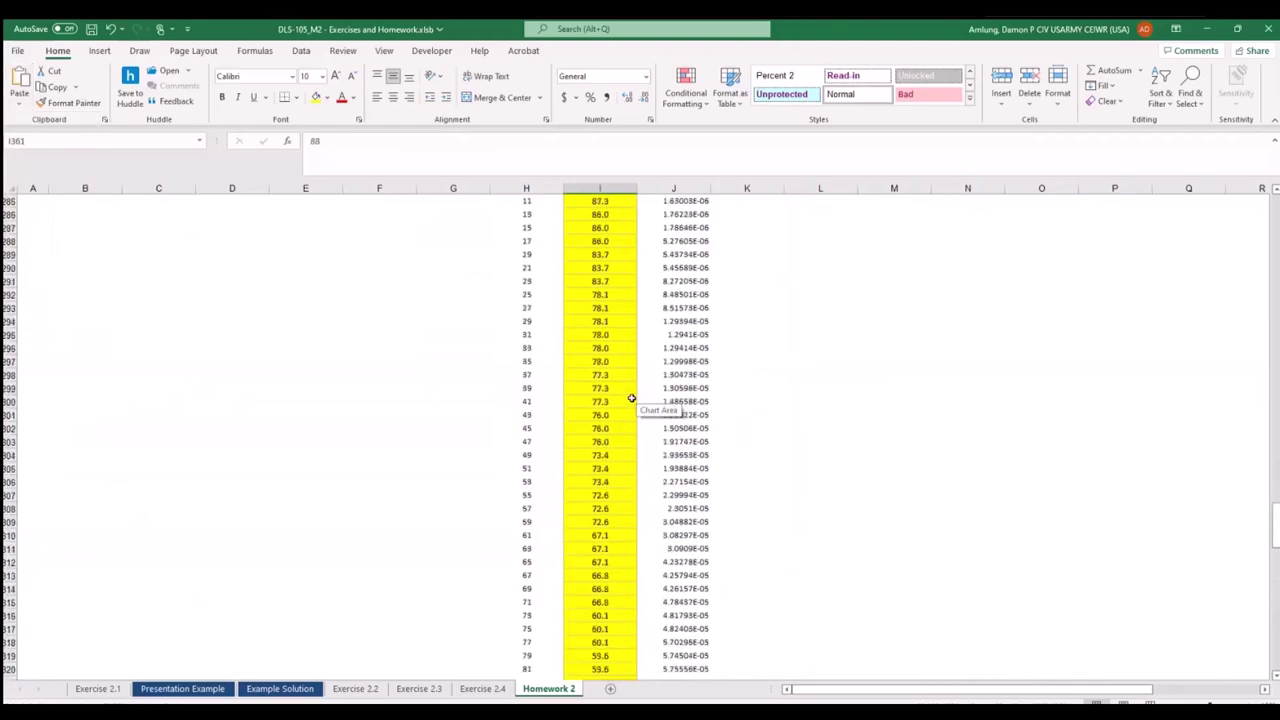
{"action": "scroll", "coordinate": [634, 401], "scroll_direction": "up", "scroll_amount": 13}
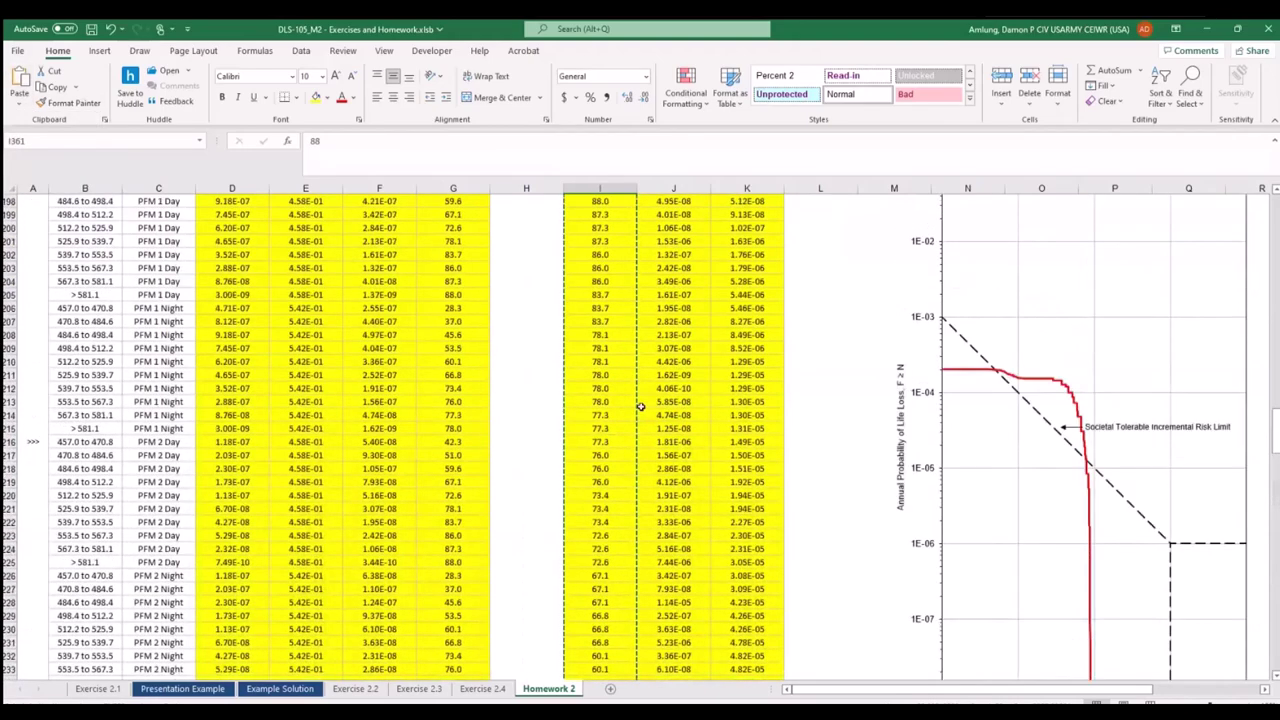
{"action": "scroll", "coordinate": [641, 406], "scroll_direction": "up", "scroll_amount": 4}
{"action": "left_click_drag", "start_coordinate": [749, 317], "coordinate": [786, 668]}
{"action": "scroll", "coordinate": [777, 580], "scroll_direction": "down", "scroll_amount": 10}
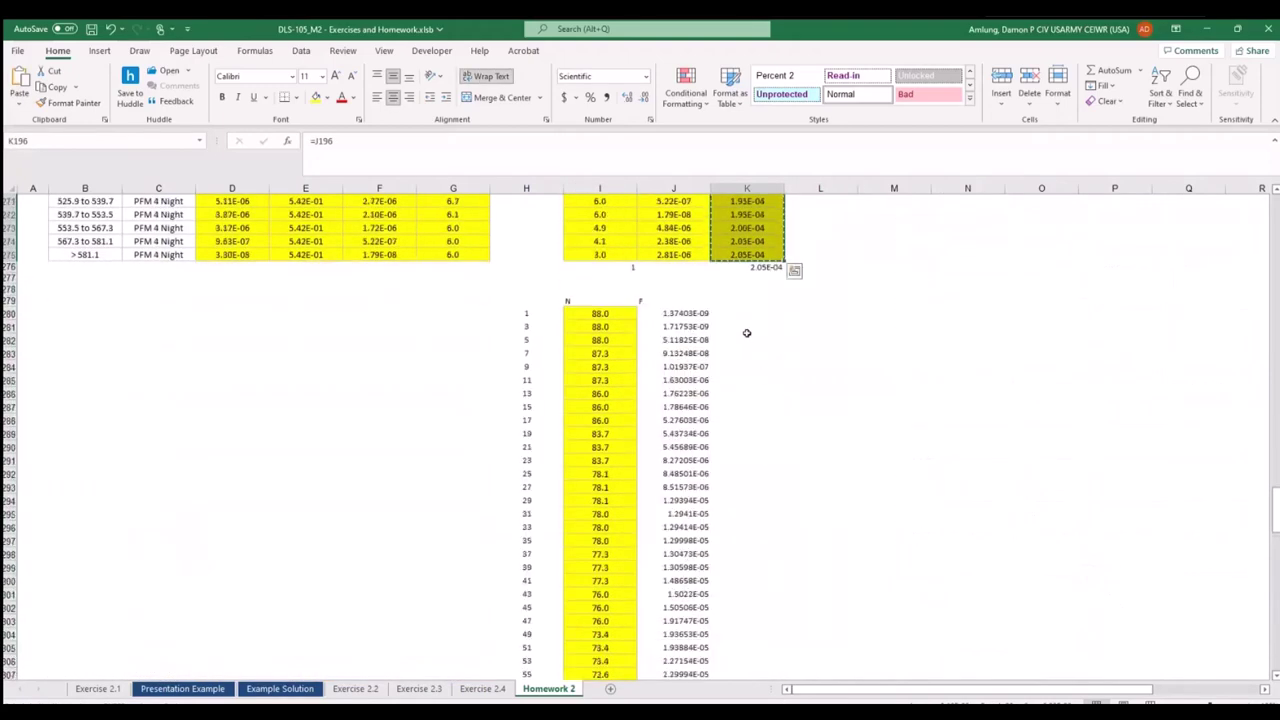
{"action": "scroll", "coordinate": [746, 333], "scroll_direction": "down", "scroll_amount": 20}
{"action": "left_click", "coordinate": [690, 360]}
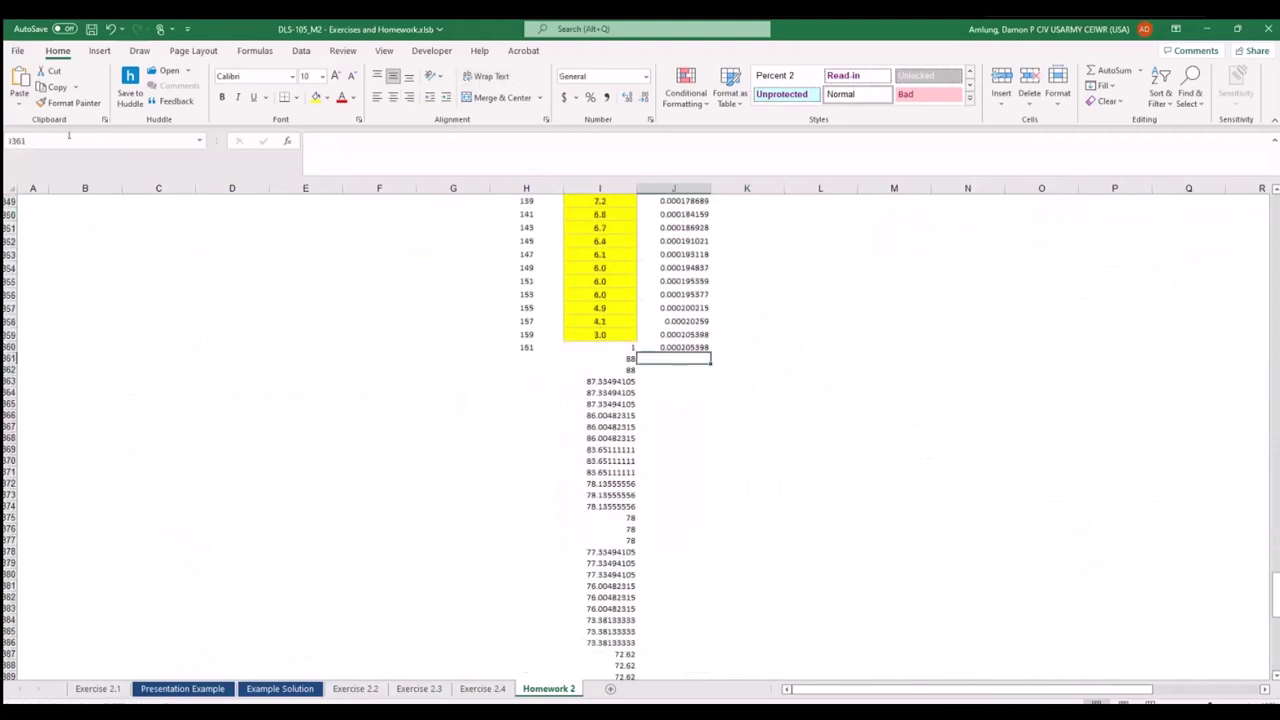
{"action": "left_click", "coordinate": [19, 104]}
{"action": "left_click", "coordinate": [44, 223]}
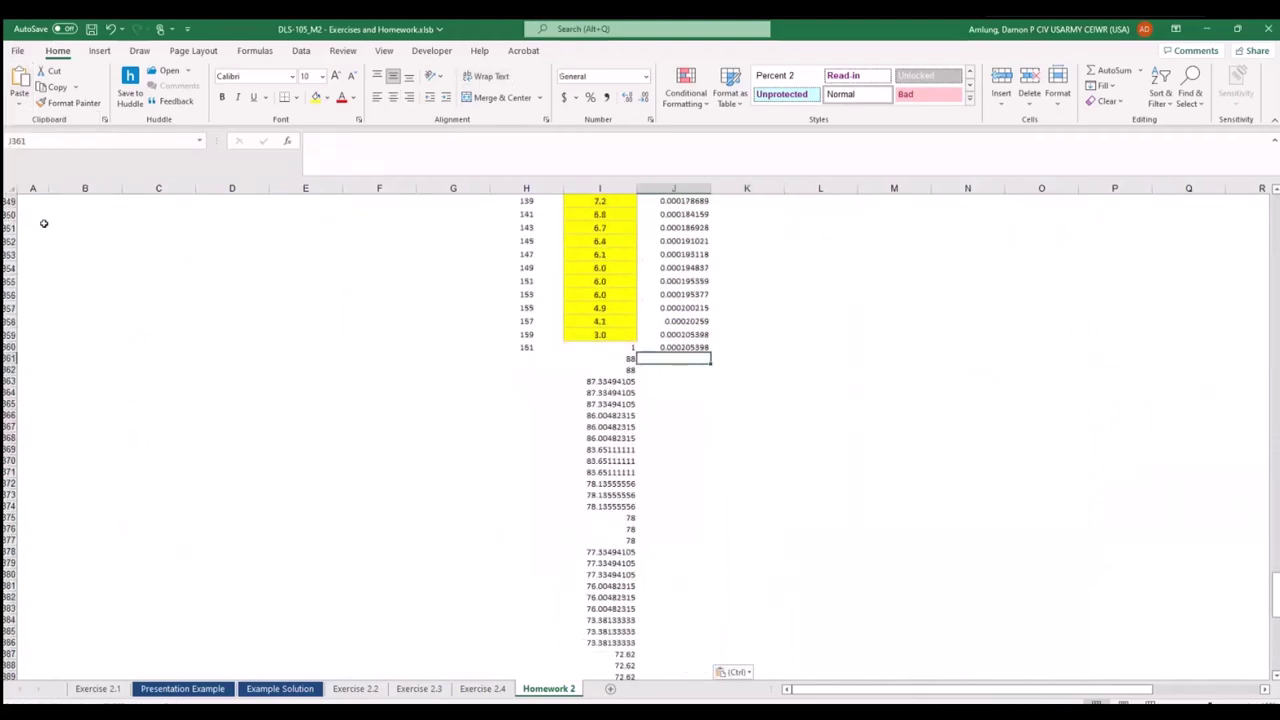
{"action": "scroll", "coordinate": [670, 406], "scroll_direction": "down", "scroll_amount": 20}
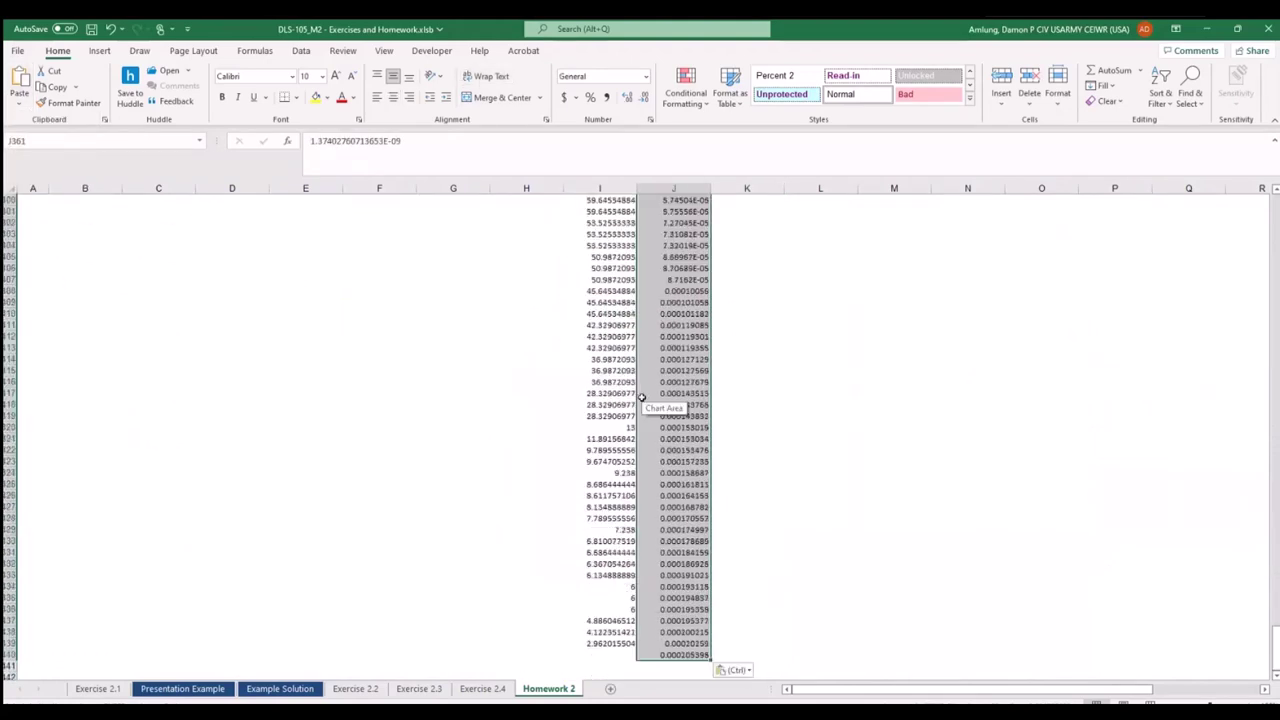
{"action": "left_click", "coordinate": [678, 653]}
Enter 2, 4 and 6 in H361:H363 and fill the even-number series down to 158 in H439.
{"action": "scroll", "coordinate": [737, 434], "scroll_direction": "down", "scroll_amount": 15}
{"action": "left_click", "coordinate": [549, 400]}
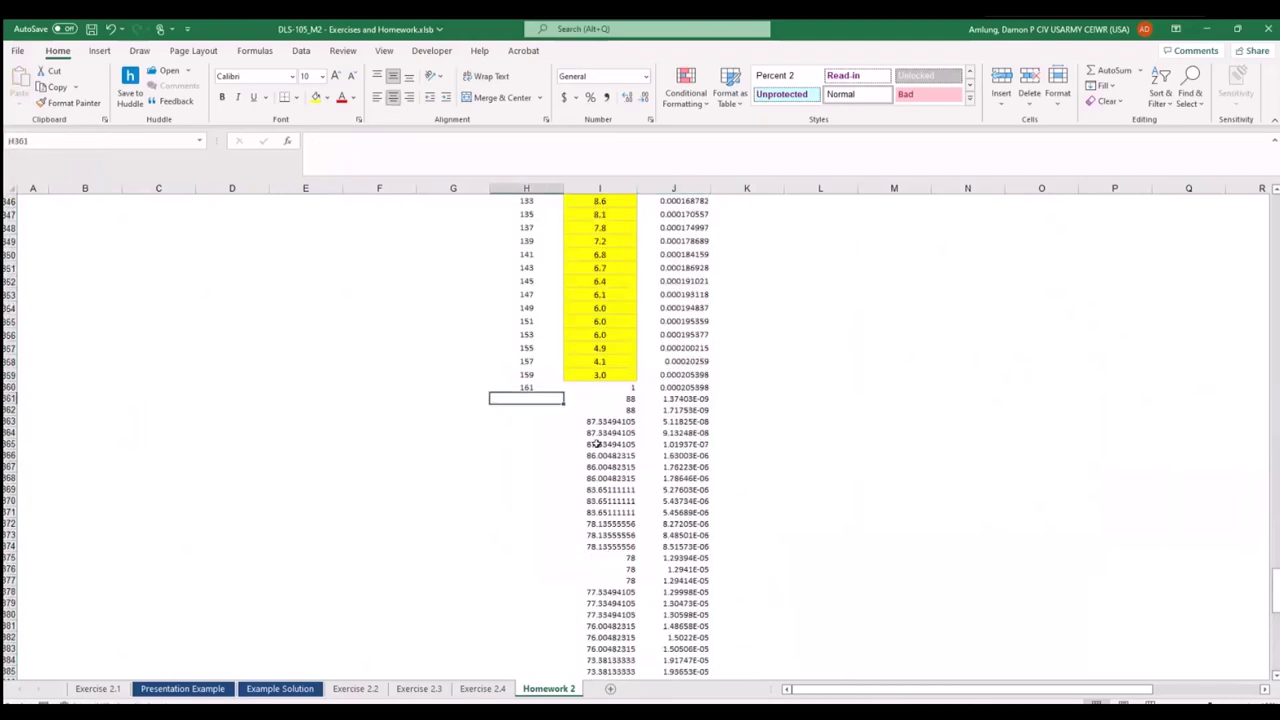
{"action": "type", "text": "2"}
{"action": "key", "text": "Return"}
{"action": "type", "text": "4"}
{"action": "key", "text": "Return"}
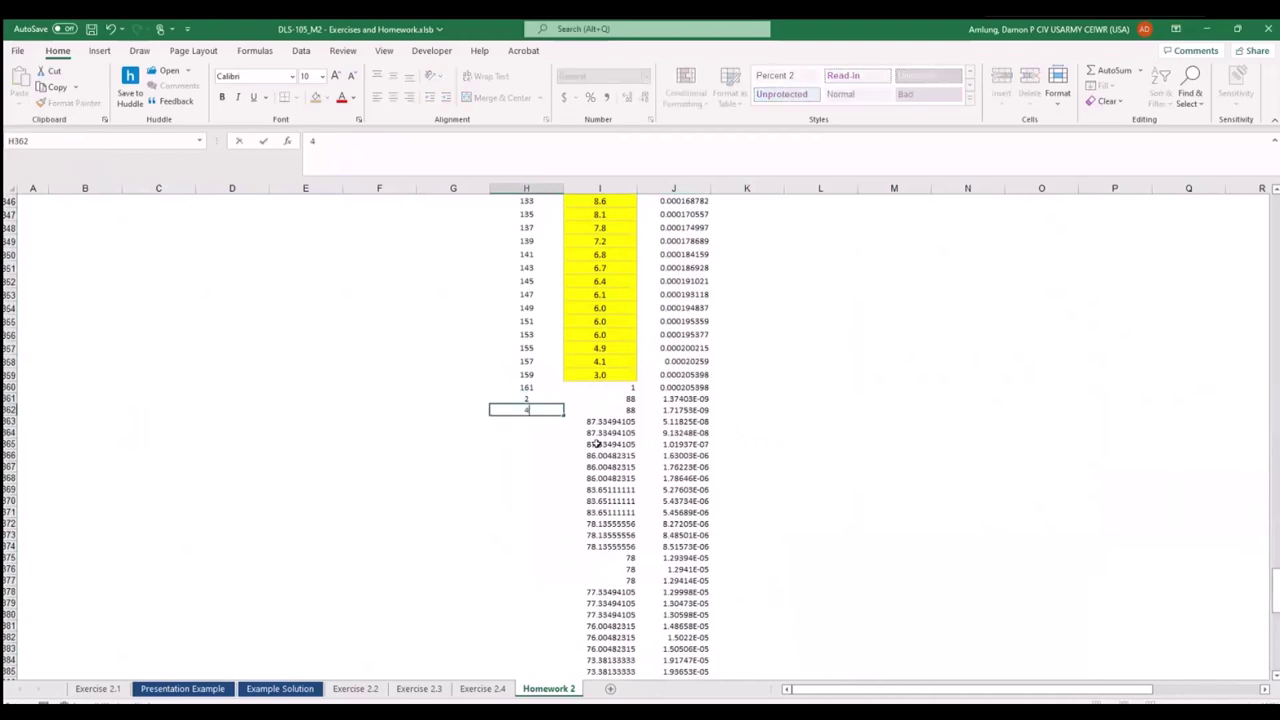
{"action": "key", "text": "Return"}
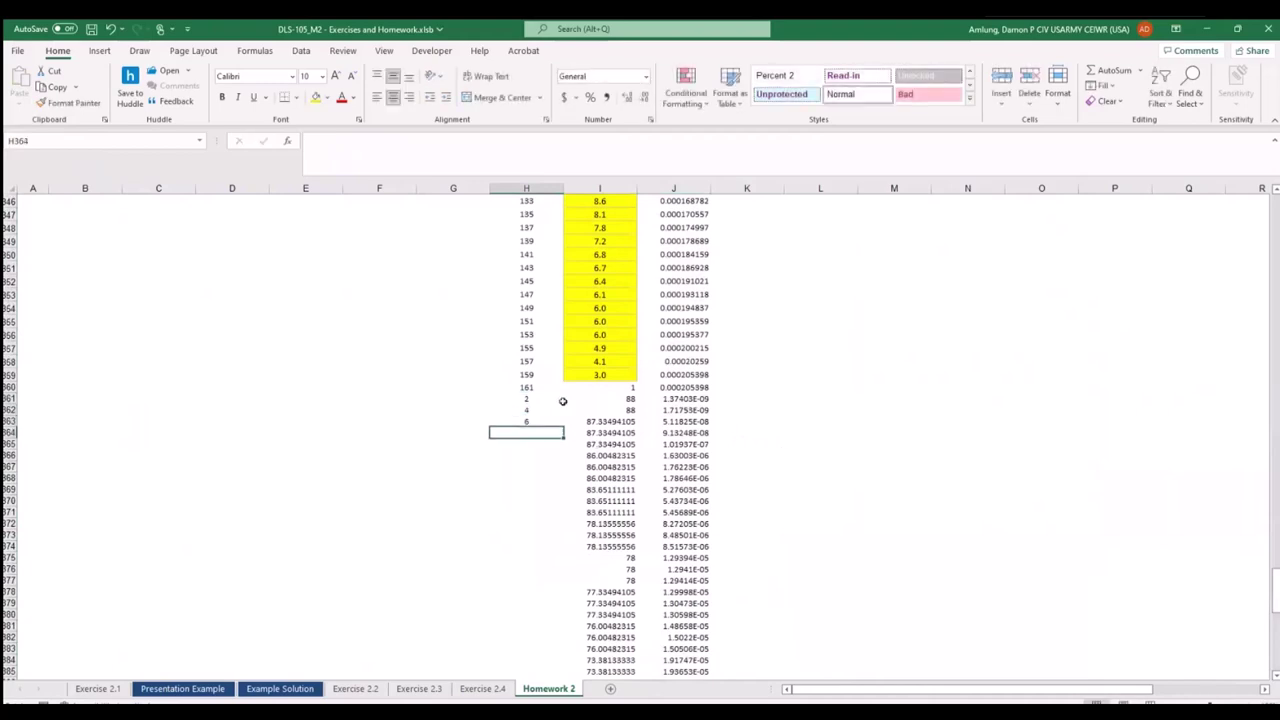
{"action": "left_click_drag", "start_coordinate": [530, 399], "coordinate": [526, 194]}
{"action": "left_click", "coordinate": [748, 654]}
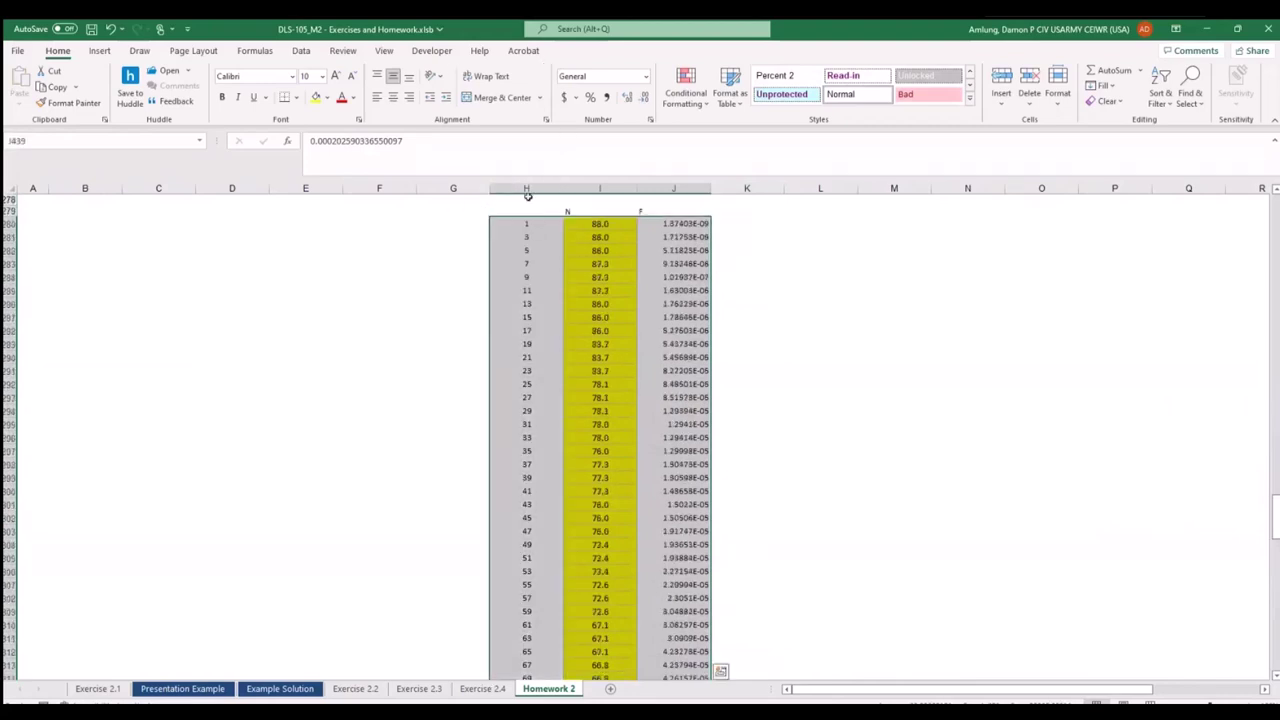
Sort H280:J439 by column H from smallest to largest, treating the range as having no header row.
{"action": "left_click", "coordinate": [301, 50]}
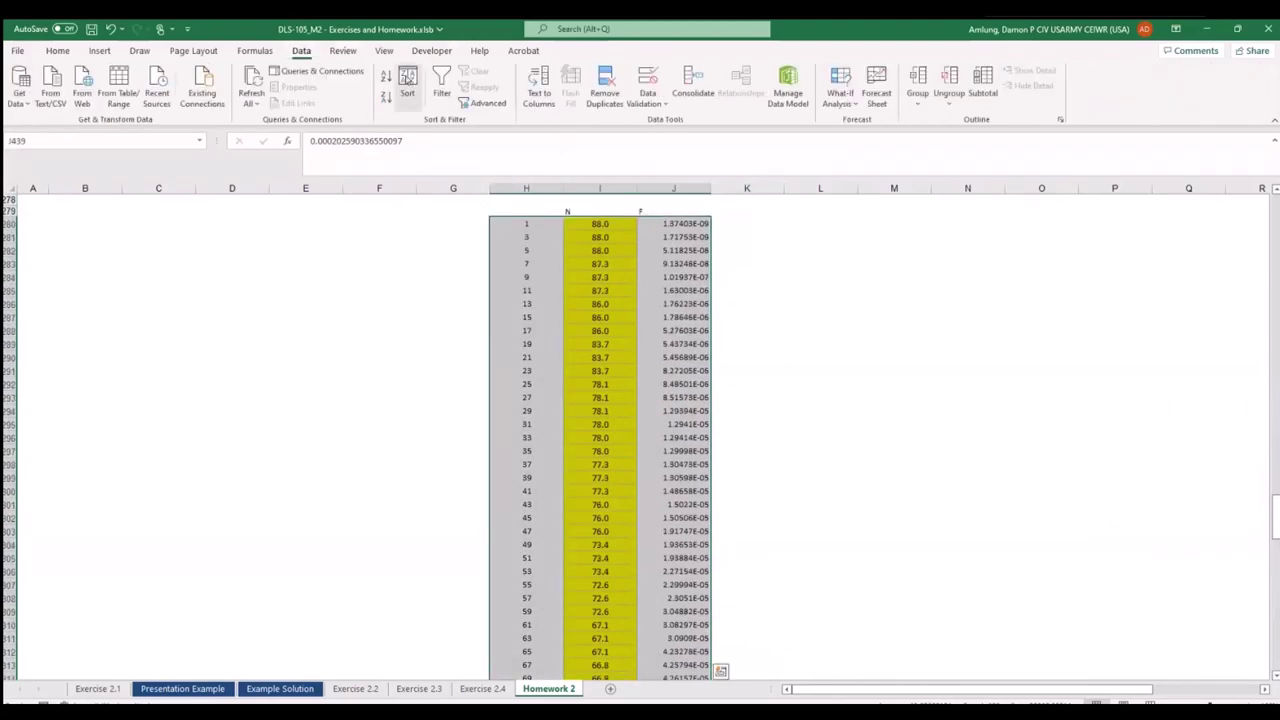
{"action": "left_click", "coordinate": [407, 80]}
{"action": "left_click", "coordinate": [231, 316]}
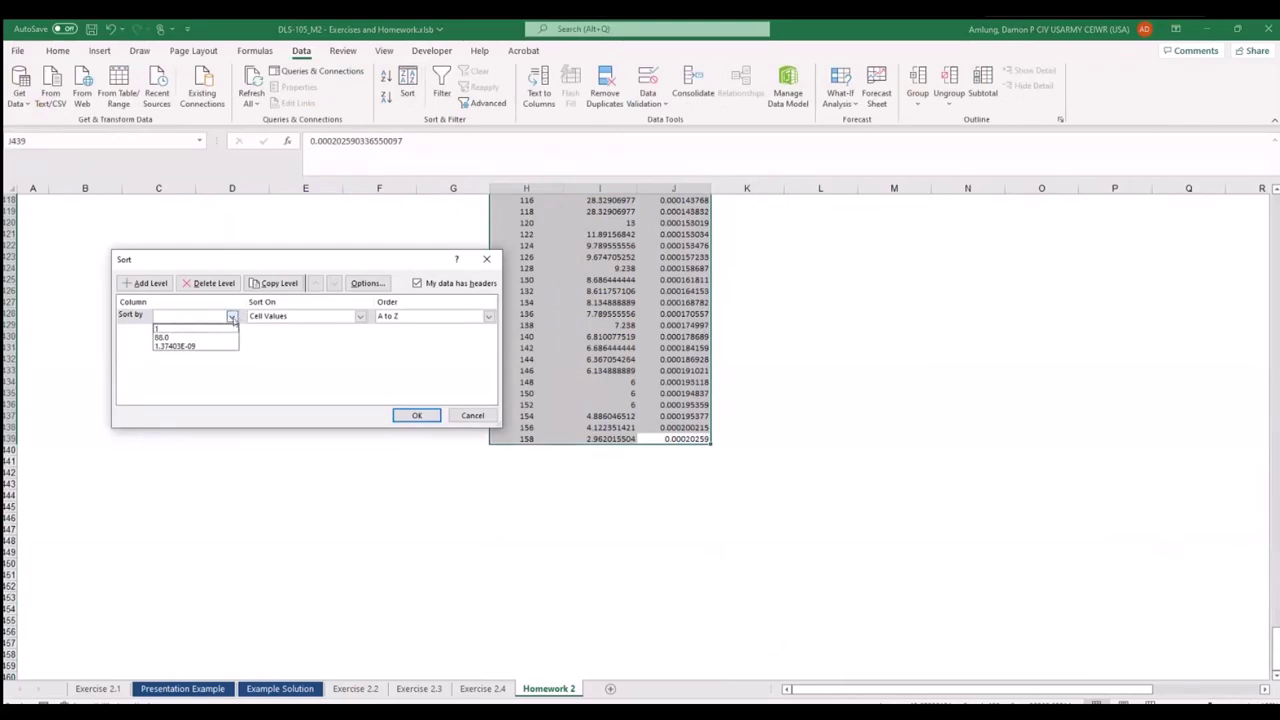
{"action": "left_click", "coordinate": [231, 316]}
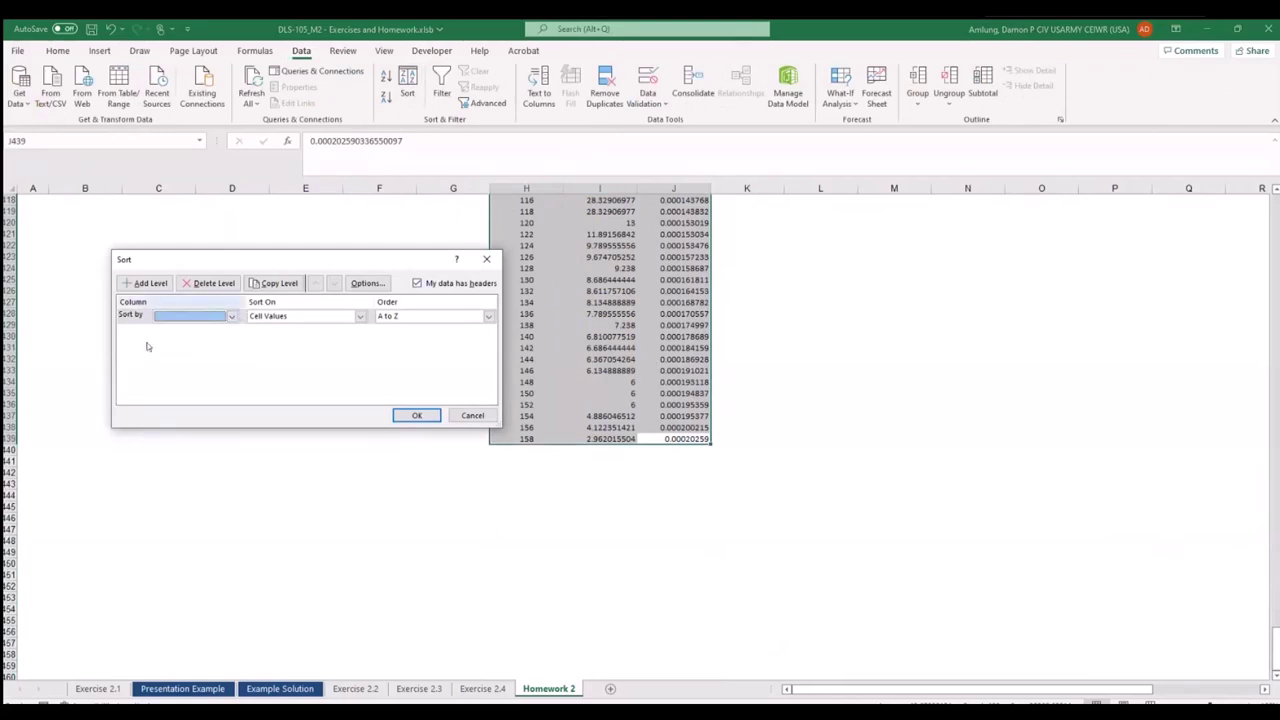
{"action": "left_click", "coordinate": [233, 317]}
{"action": "left_click", "coordinate": [224, 332]}
{"action": "left_click", "coordinate": [418, 283]}
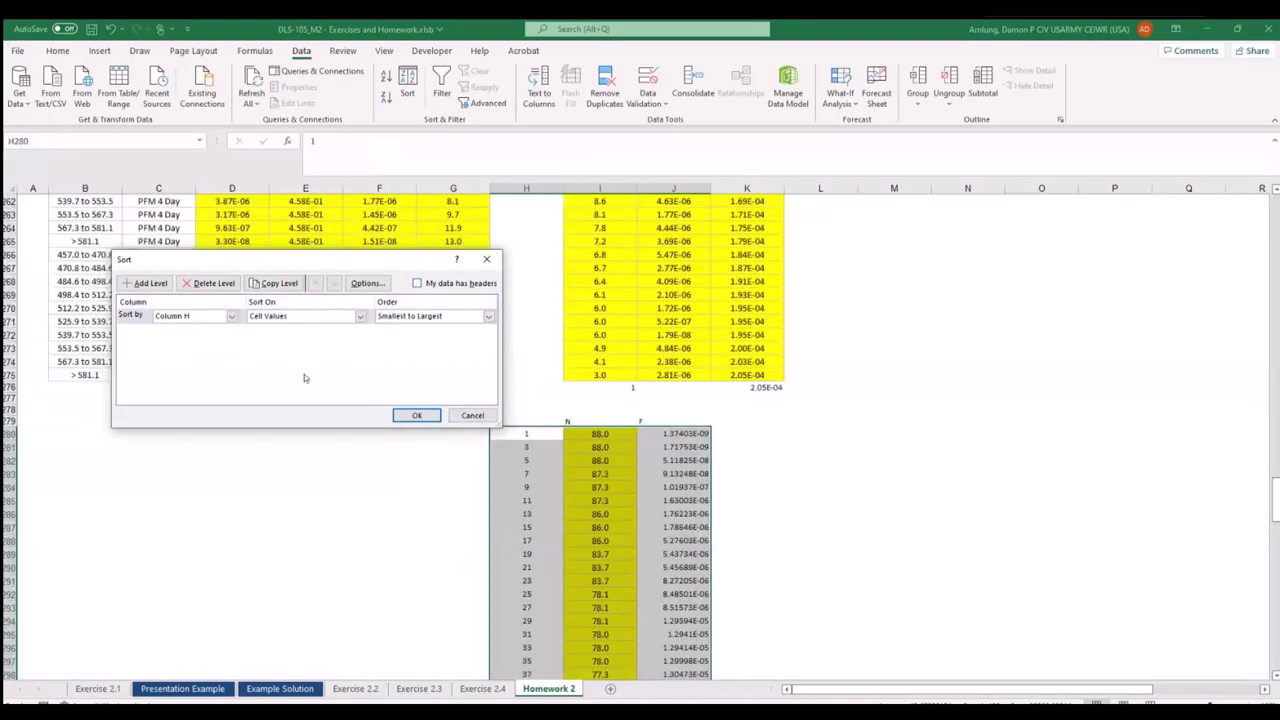
{"action": "left_click", "coordinate": [417, 415]}
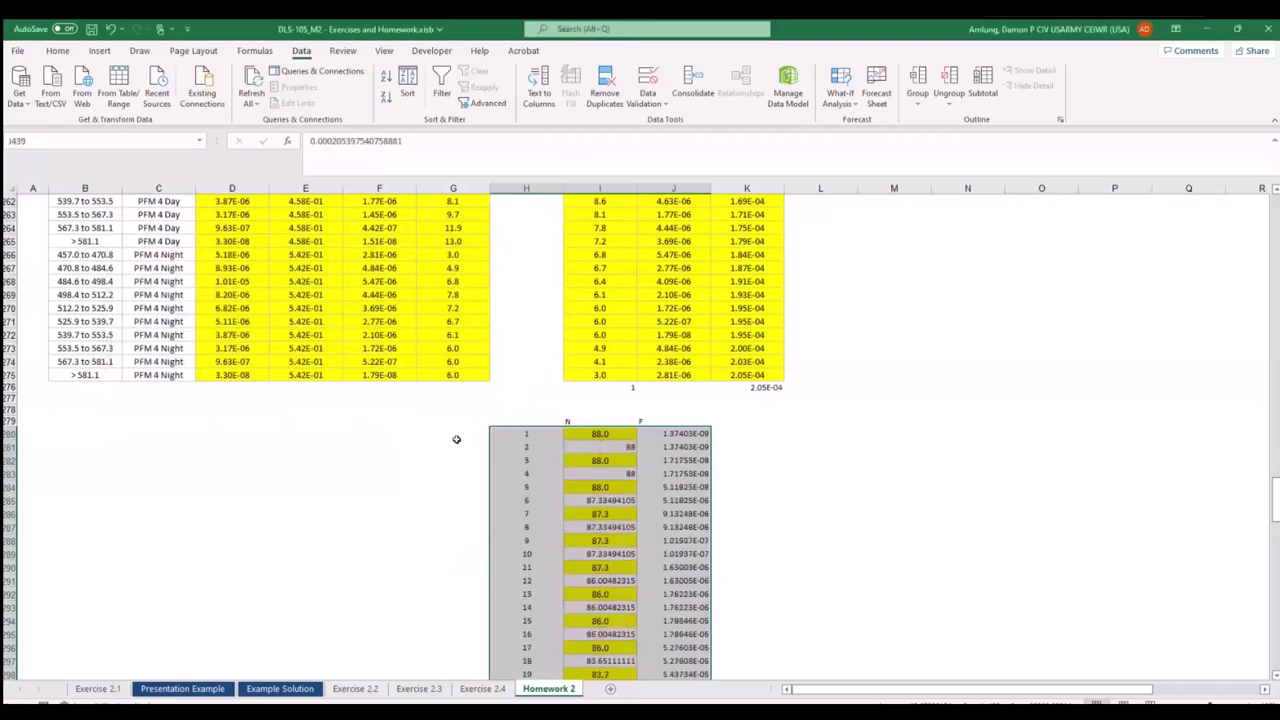
Compare the first interleaved N and F pairs in I280:J281 with the source N values in I196:I198 and F values in K196:K197.
{"action": "left_click", "coordinate": [820, 473]}
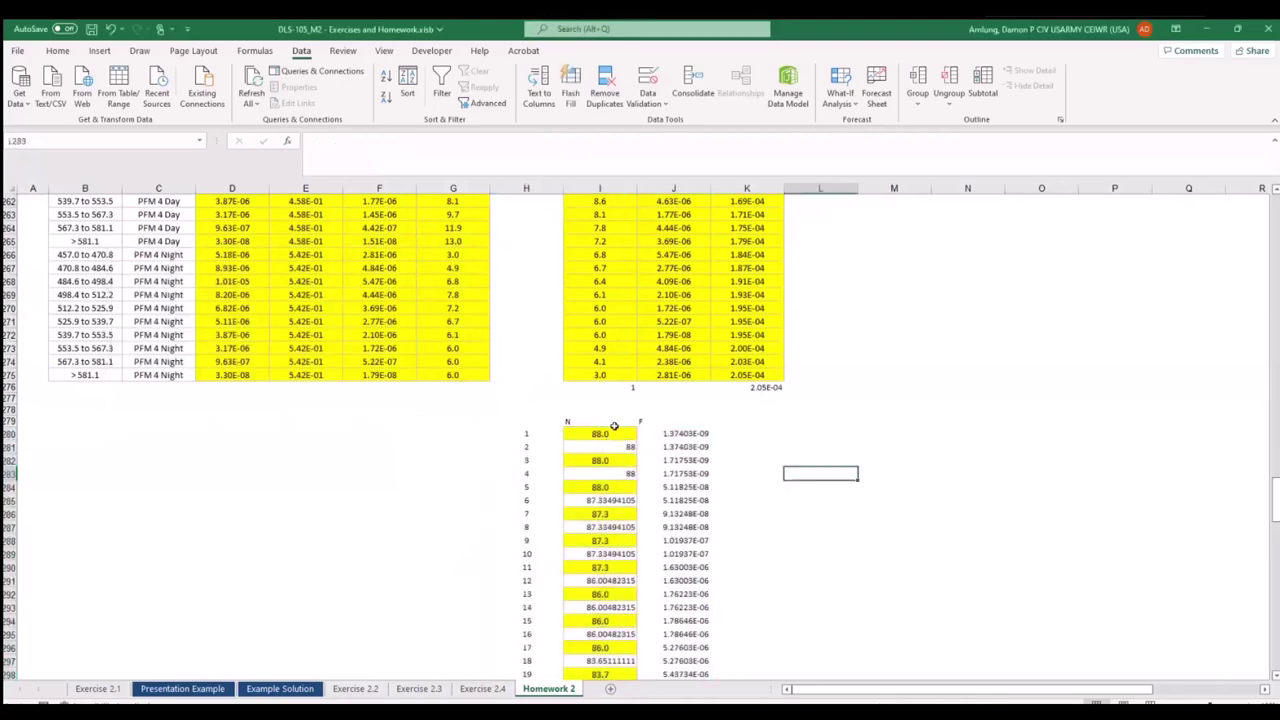
{"action": "left_click_drag", "start_coordinate": [619, 447], "coordinate": [612, 435]}
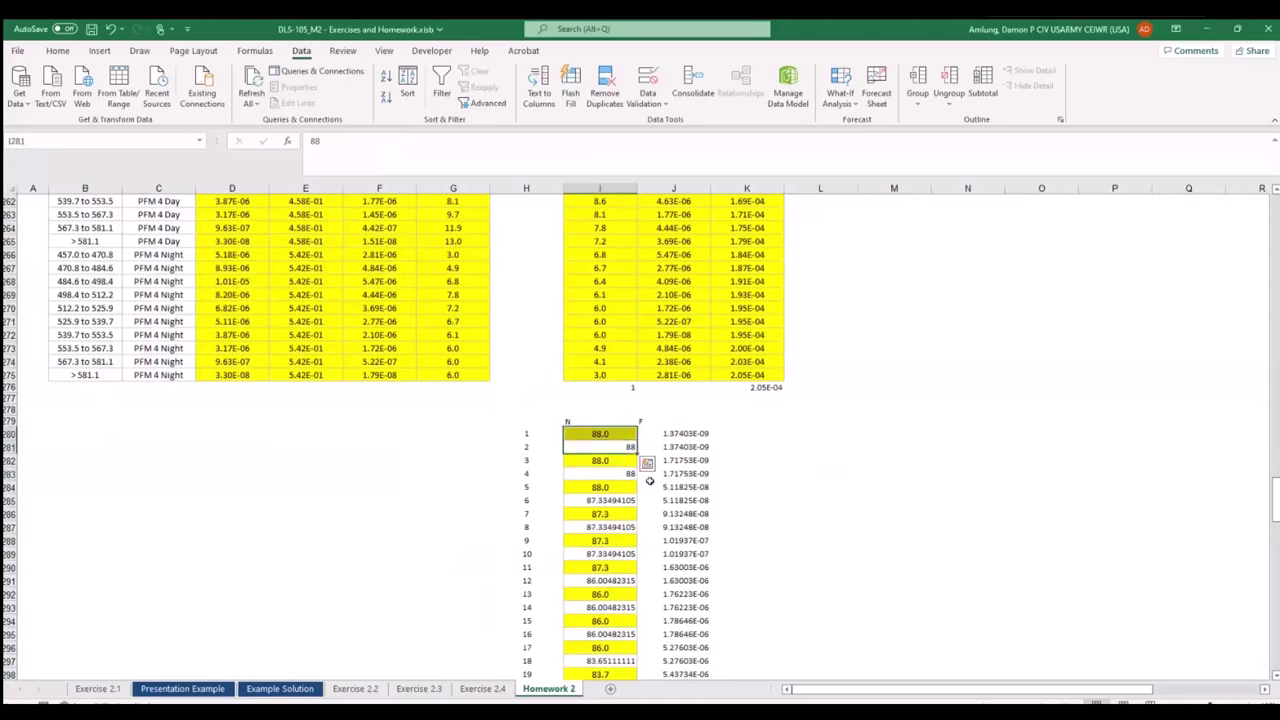
{"action": "left_click", "coordinate": [690, 434]}
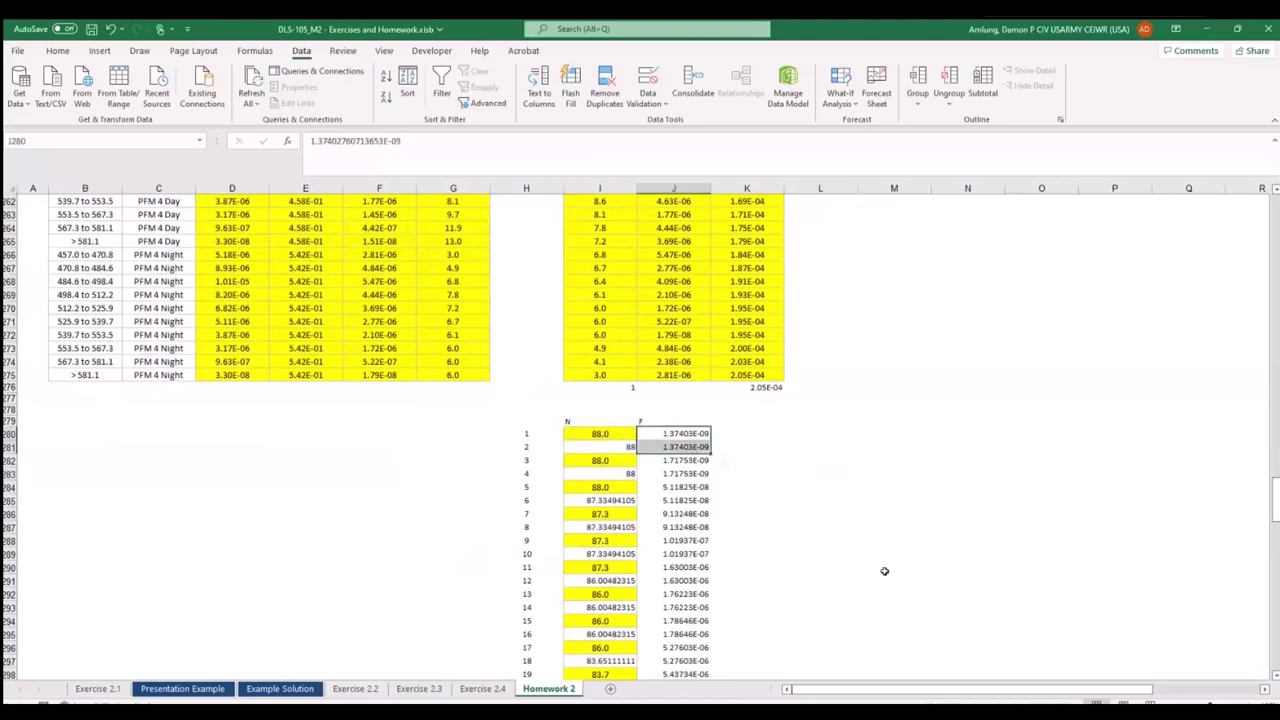
{"action": "scroll", "coordinate": [855, 536], "scroll_direction": "up", "scroll_amount": 9}
{"action": "scroll", "coordinate": [855, 536], "scroll_direction": "up", "scroll_amount": 14}
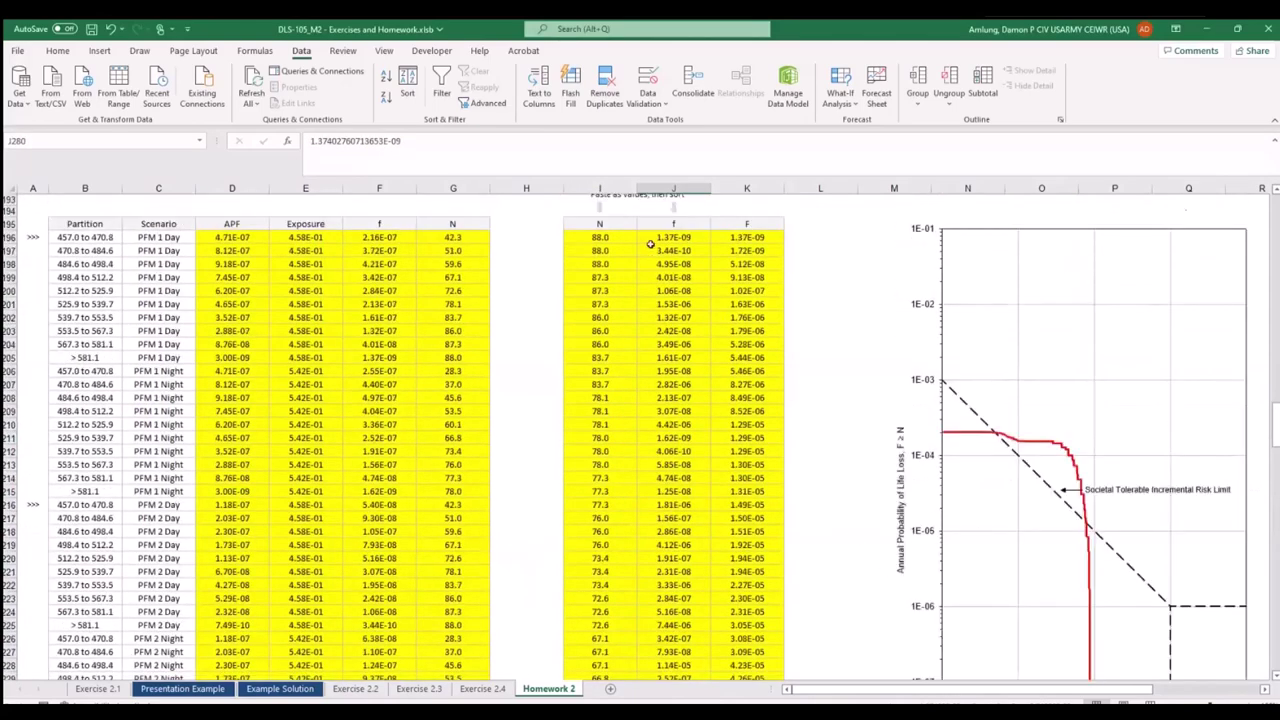
{"action": "left_click_drag", "start_coordinate": [605, 260], "coordinate": [600, 247]}
{"action": "left_click", "coordinate": [746, 237]}
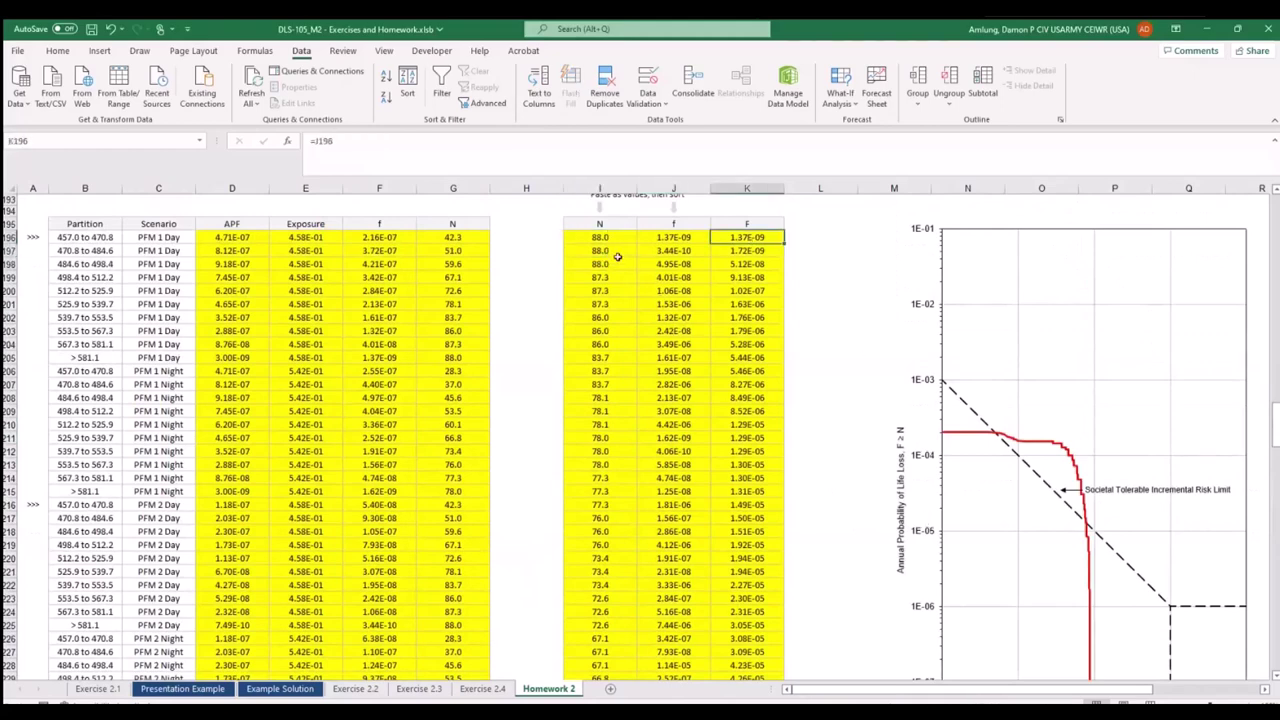
{"action": "left_click_drag", "start_coordinate": [615, 253], "coordinate": [615, 262]}
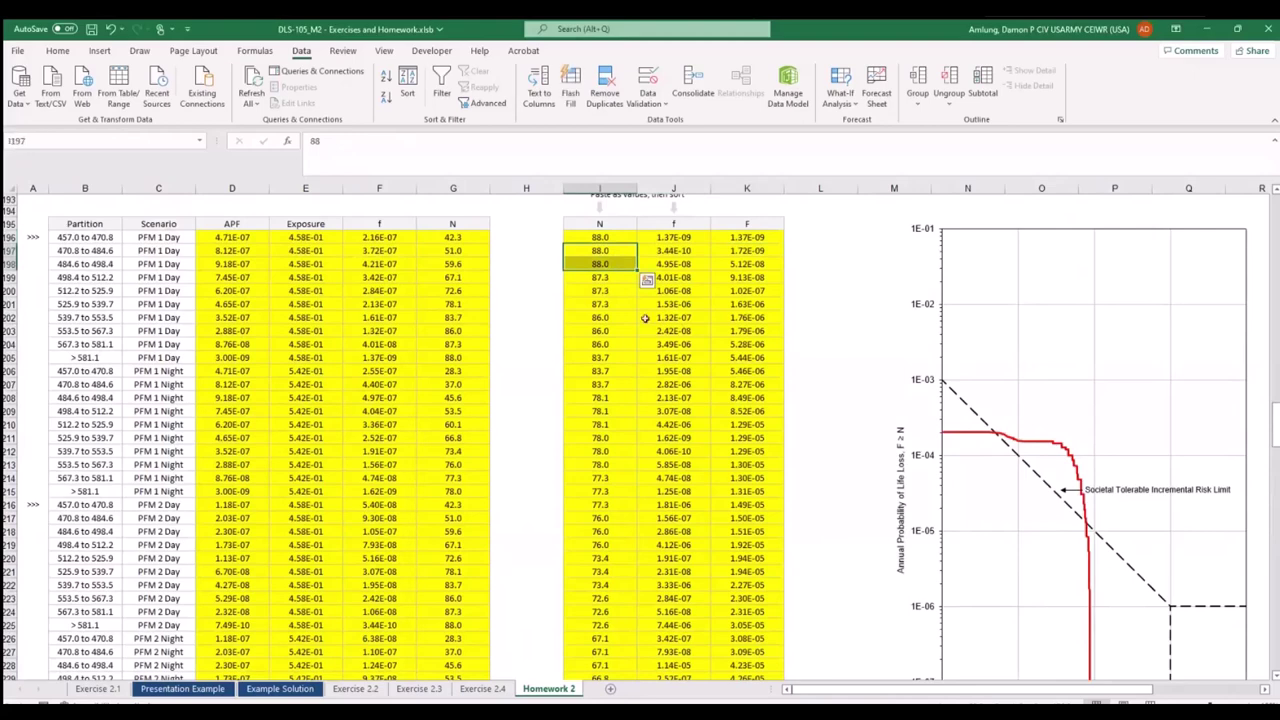
{"action": "left_click", "coordinate": [760, 251]}
{"action": "scroll", "coordinate": [803, 470], "scroll_direction": "down", "scroll_amount": 1}
{"action": "scroll", "coordinate": [803, 470], "scroll_direction": "down", "scroll_amount": 20}
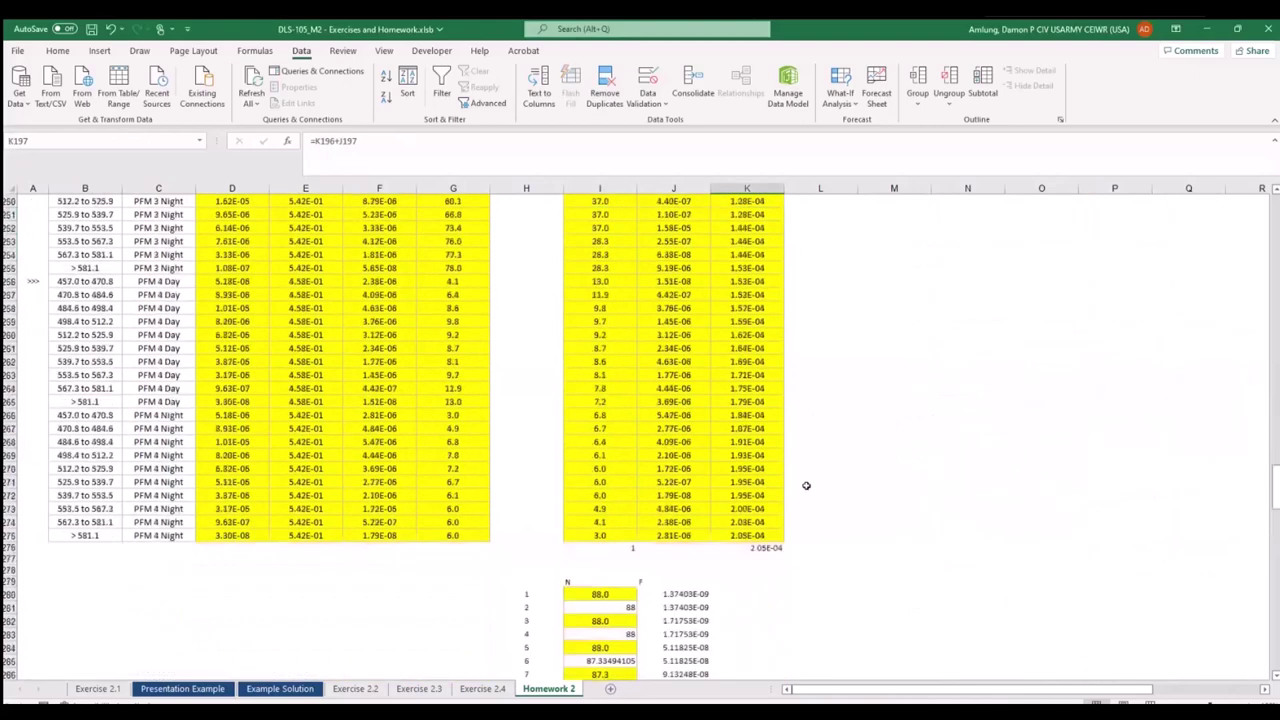
Check the second interleaved pair of N and F values in I282:J283 against the source table above.
{"action": "left_click", "coordinate": [610, 262]}
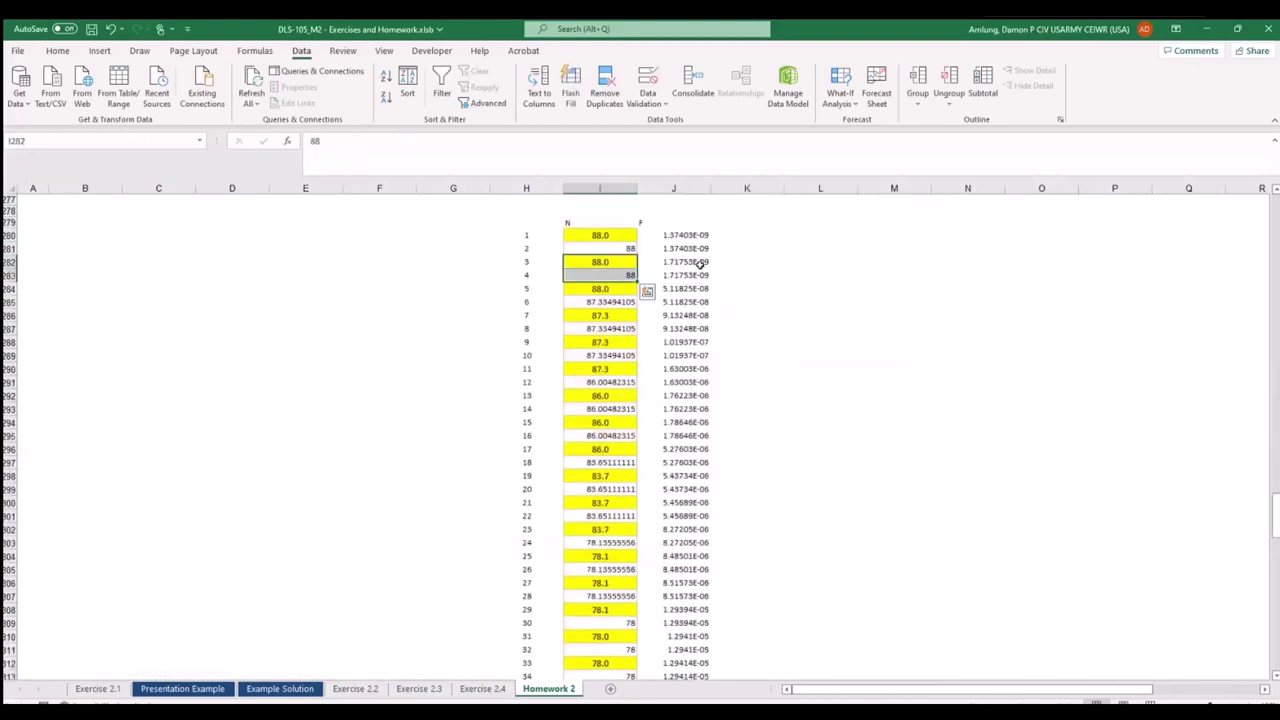
{"action": "left_click_drag", "start_coordinate": [697, 262], "coordinate": [697, 275]}
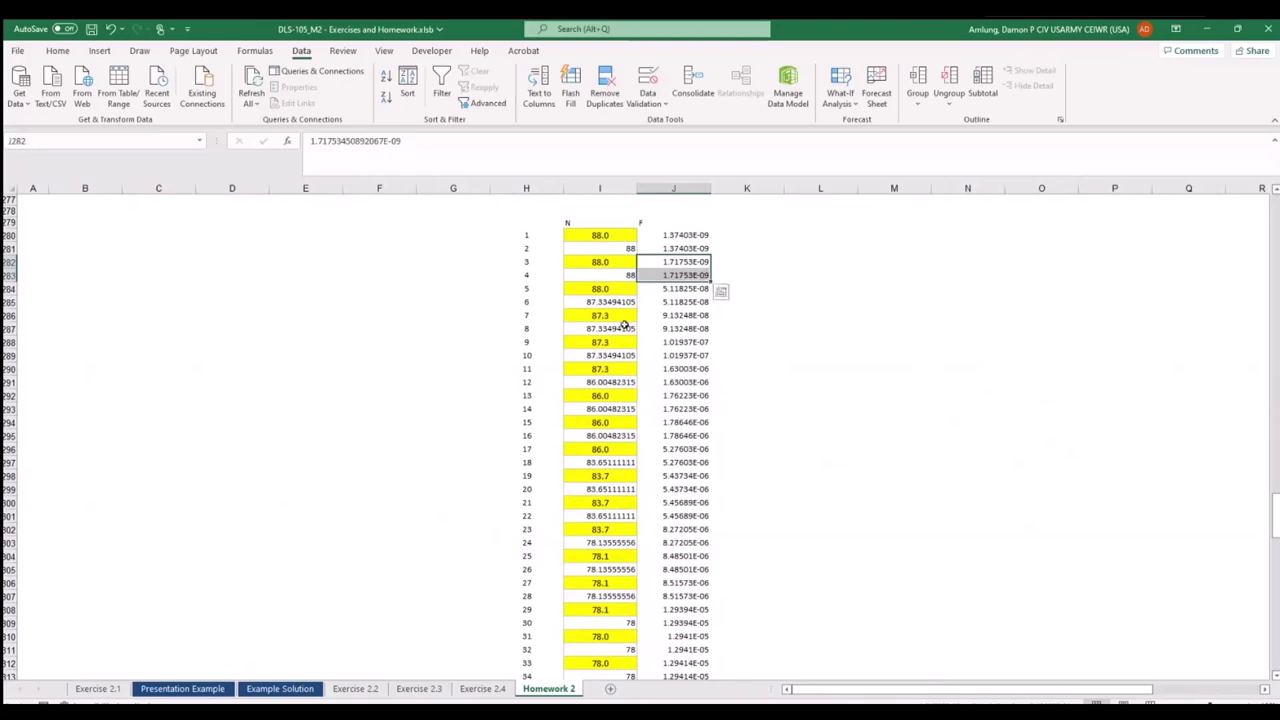
{"action": "scroll", "coordinate": [785, 525], "scroll_direction": "up", "scroll_amount": 5}
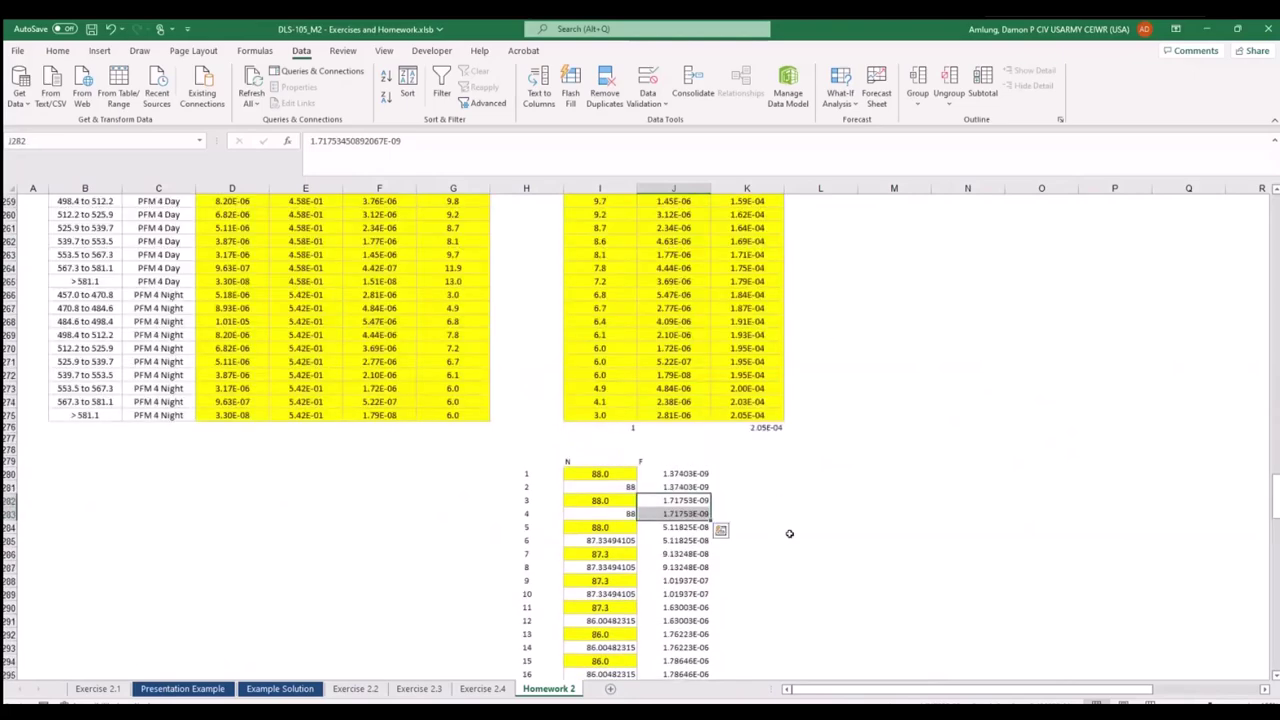
Start a new data series in the F-N chart with I280:I439 as its X values.
{"action": "scroll", "coordinate": [789, 531], "scroll_direction": "up", "scroll_amount": 20}
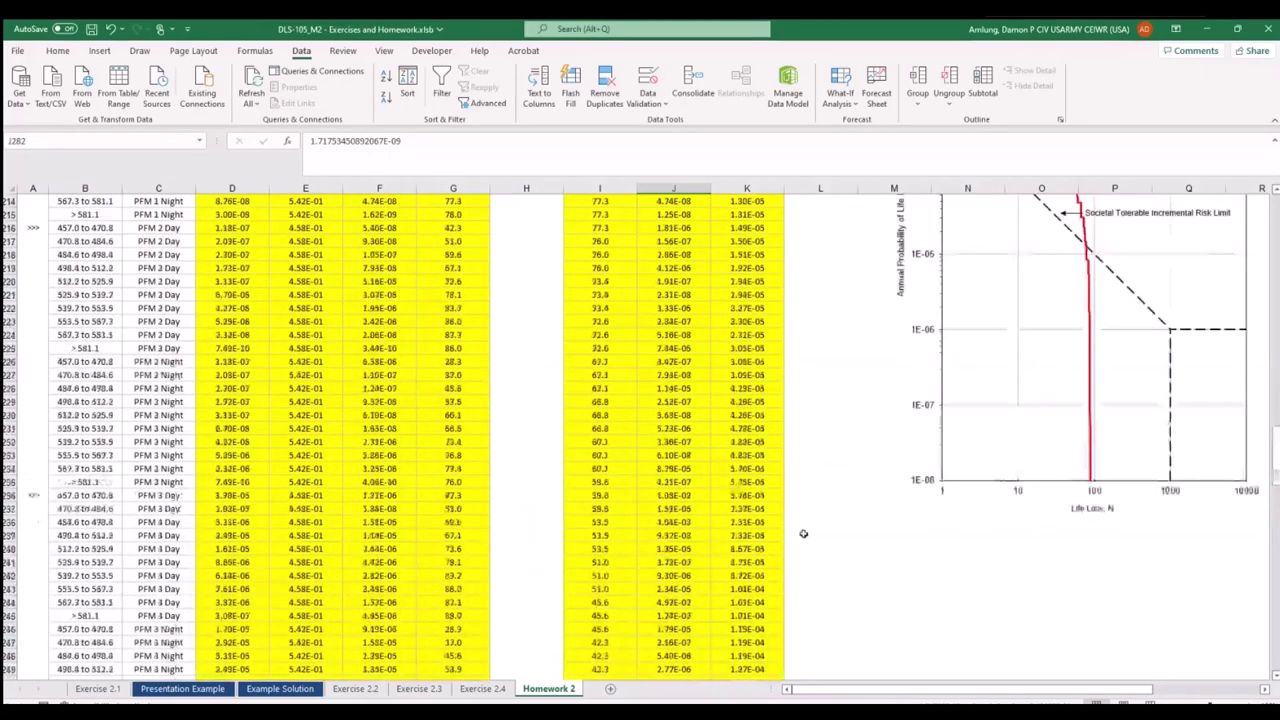
{"action": "right_click", "coordinate": [1117, 349]}
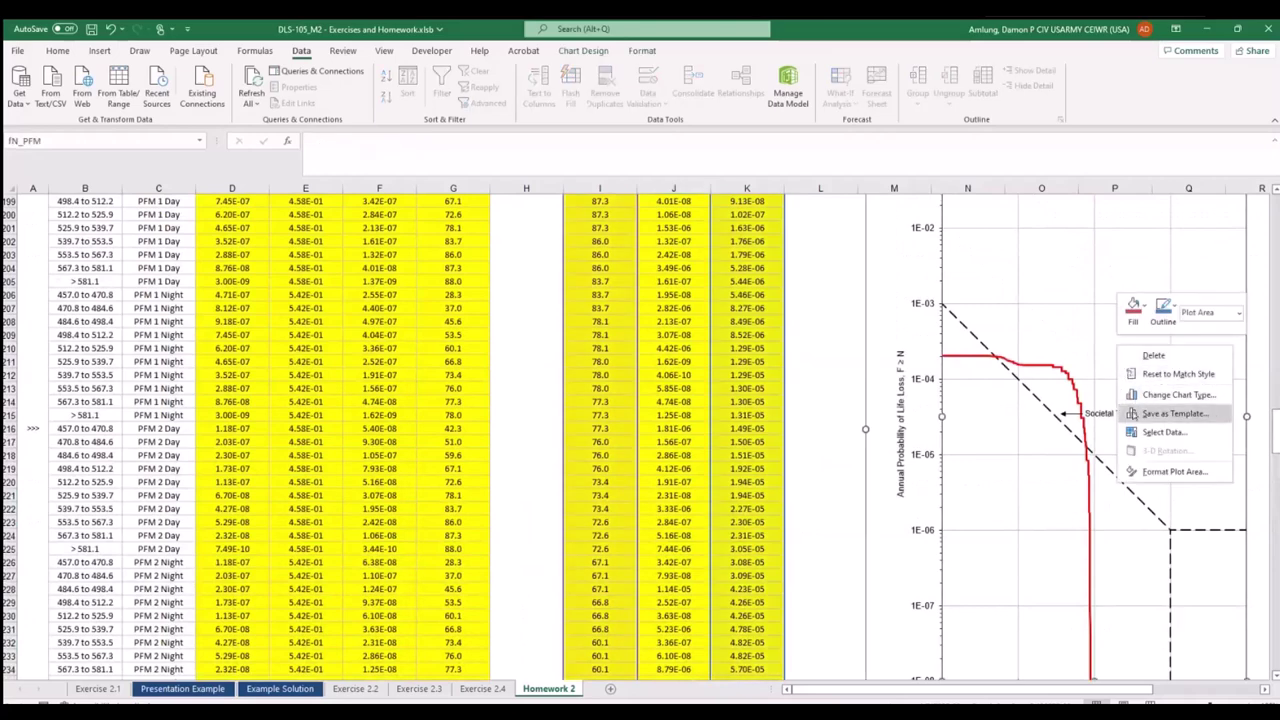
{"action": "left_click", "coordinate": [1166, 432]}
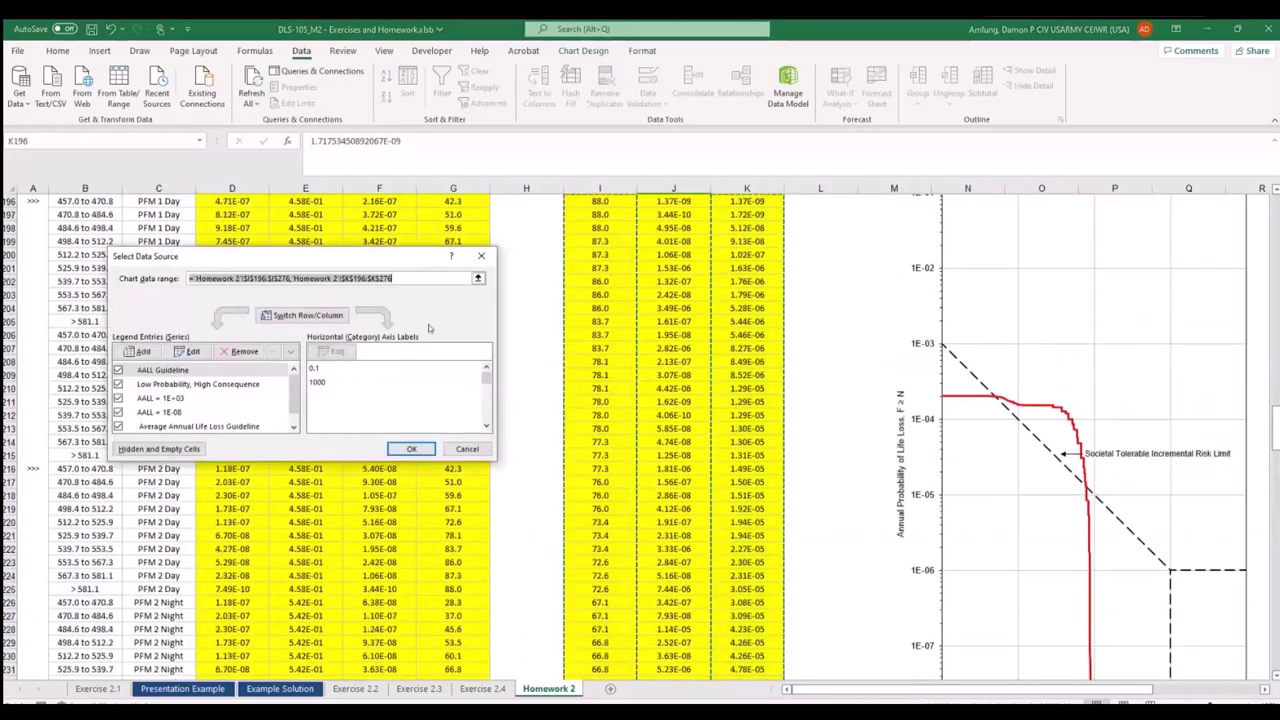
{"action": "left_click", "coordinate": [145, 352]}
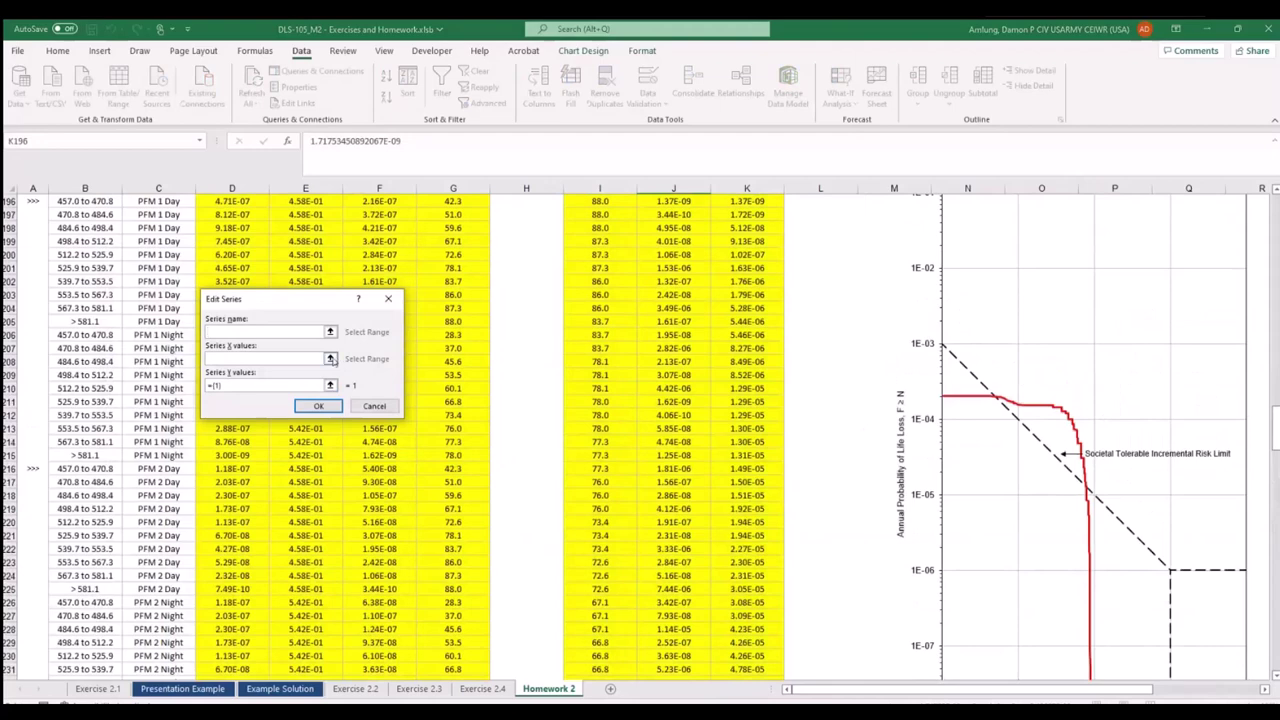
{"action": "left_click", "coordinate": [330, 358]}
{"action": "scroll", "coordinate": [709, 420], "scroll_direction": "down", "scroll_amount": 20}
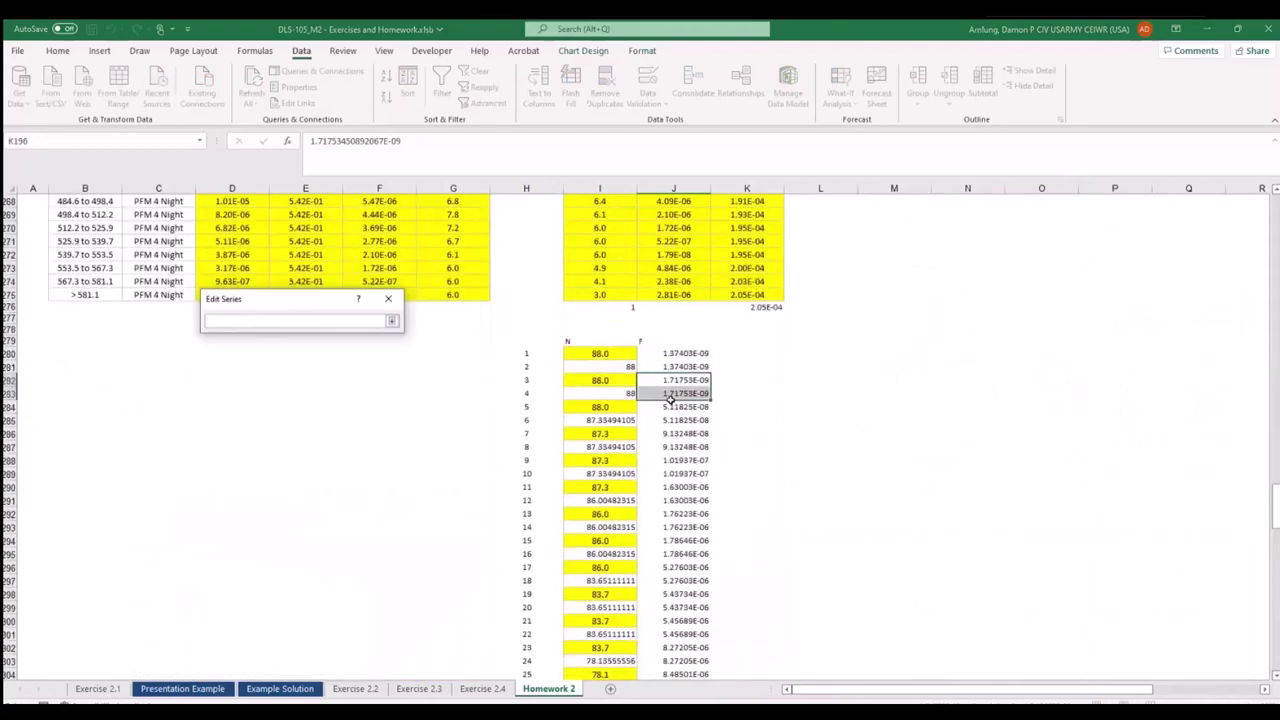
{"action": "scroll", "coordinate": [670, 397], "scroll_direction": "up", "scroll_amount": 1}
{"action": "left_click", "coordinate": [596, 394]}
{"action": "key", "text": "ctrl+shift+Down"}
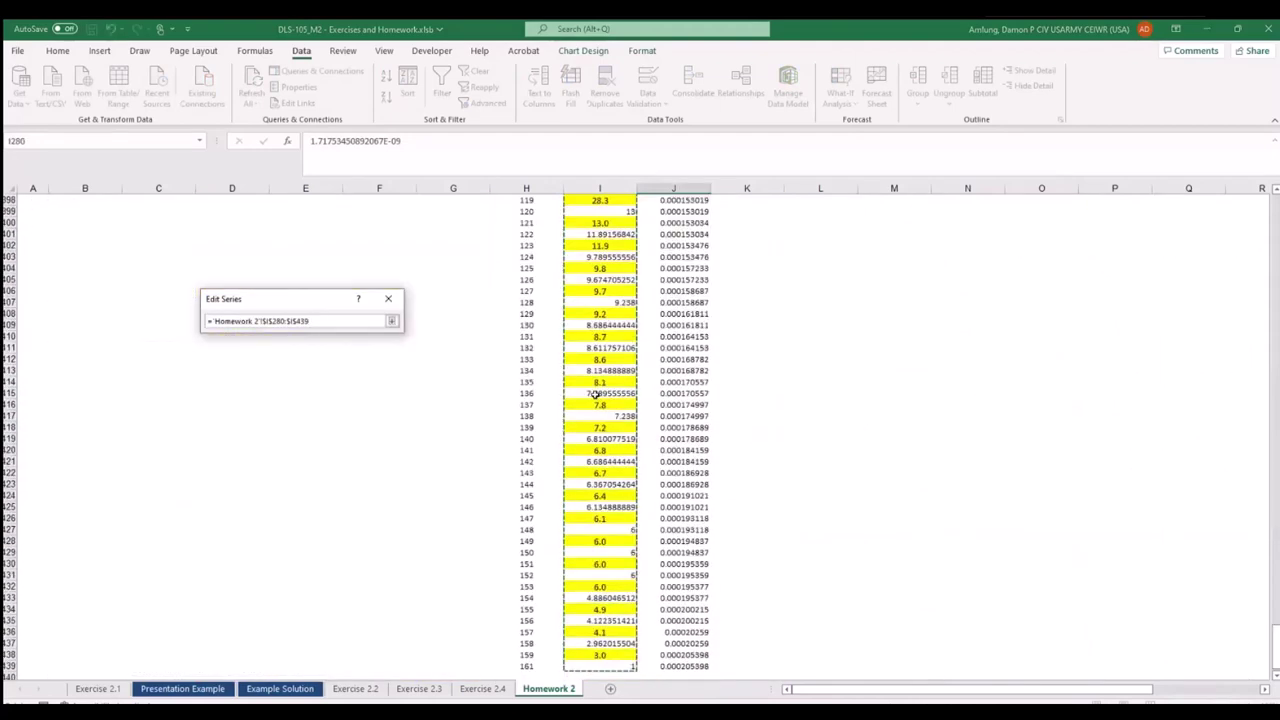
{"action": "key", "text": "Return"}
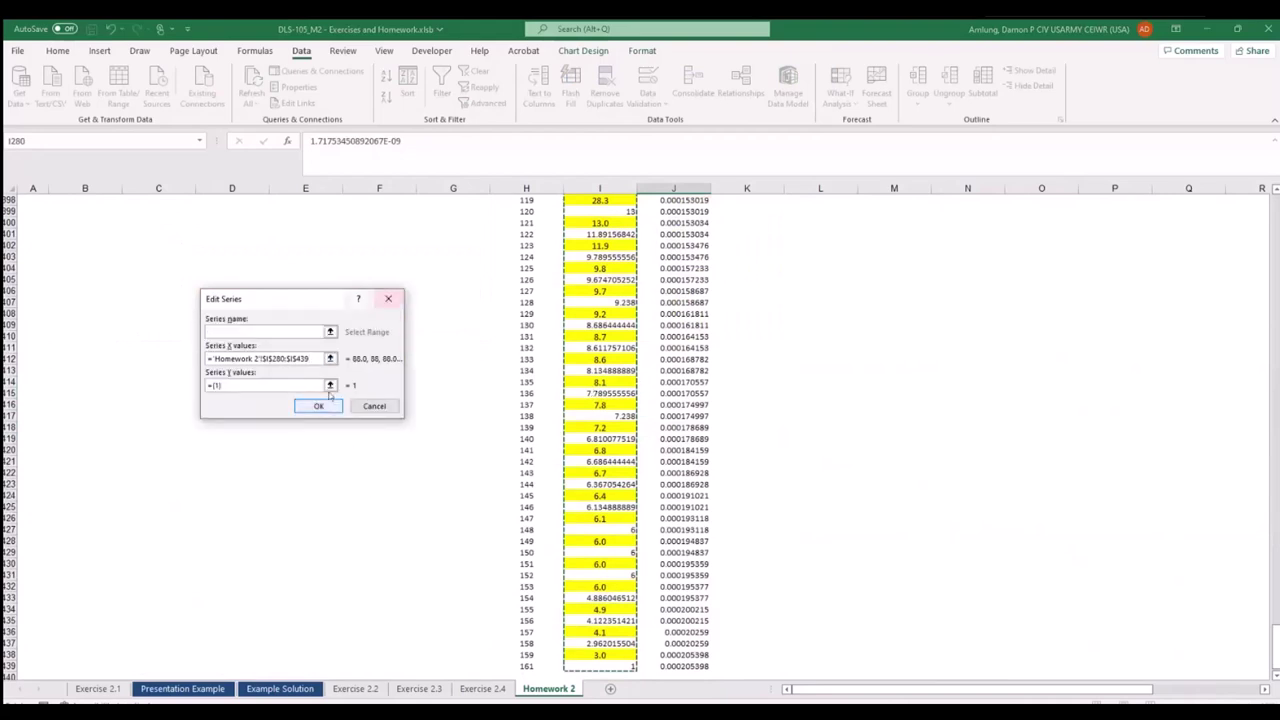
Set the new series' Y values to J280:J439 and accept the series and the chart's data source.
{"action": "left_click", "coordinate": [330, 385]}
{"action": "left_click", "coordinate": [657, 381]}
{"action": "key", "text": "ctrl+Up"}
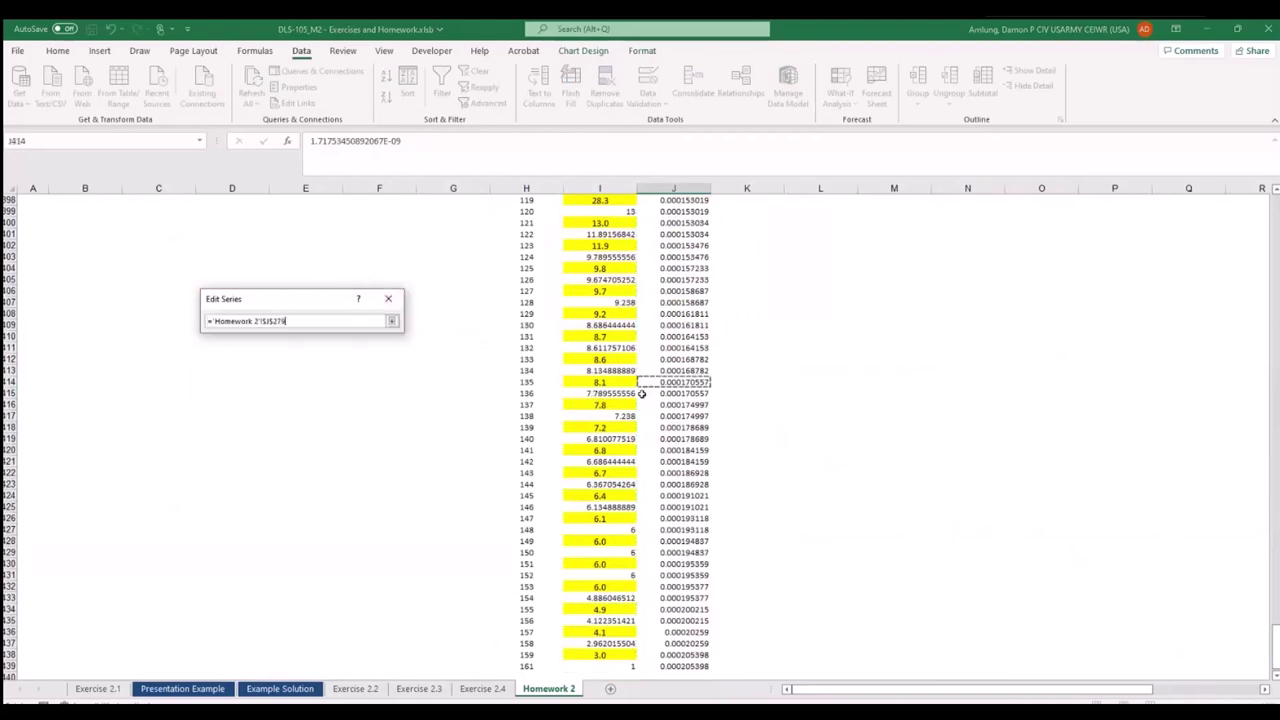
{"action": "key", "text": "Down"}
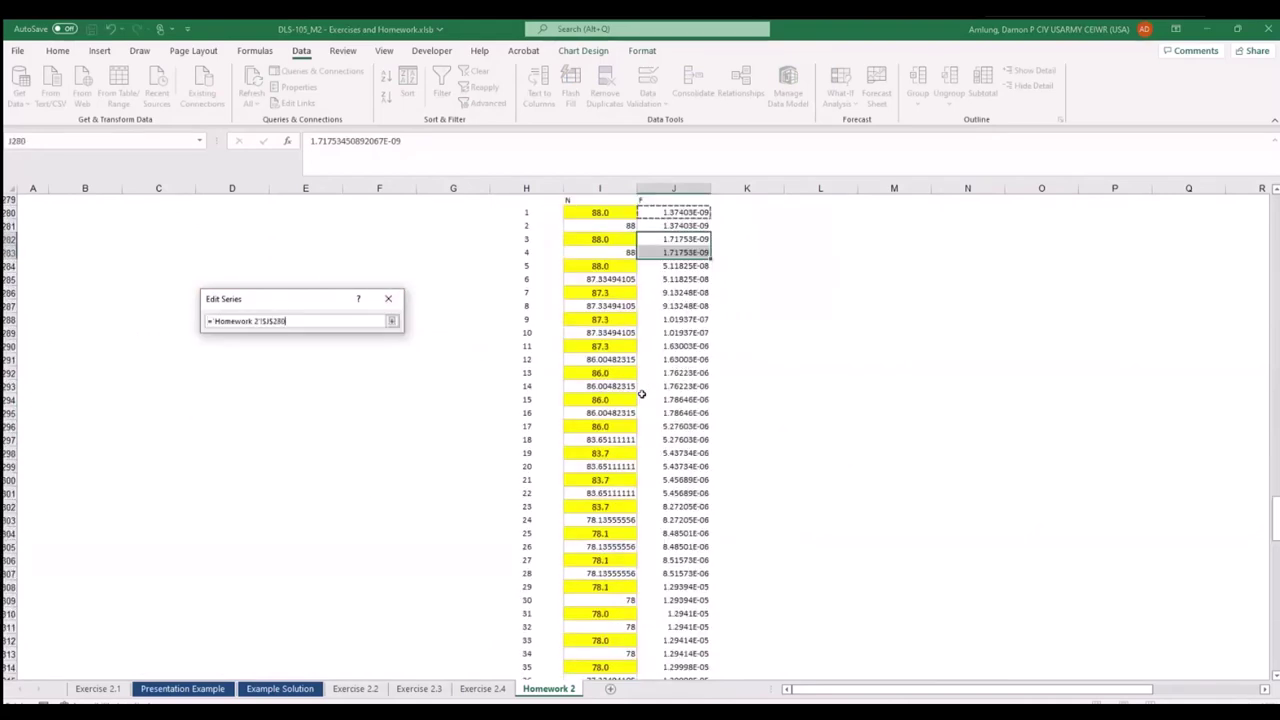
{"action": "key", "text": "ctrl+shift+Down"}
{"action": "key", "text": "Return"}
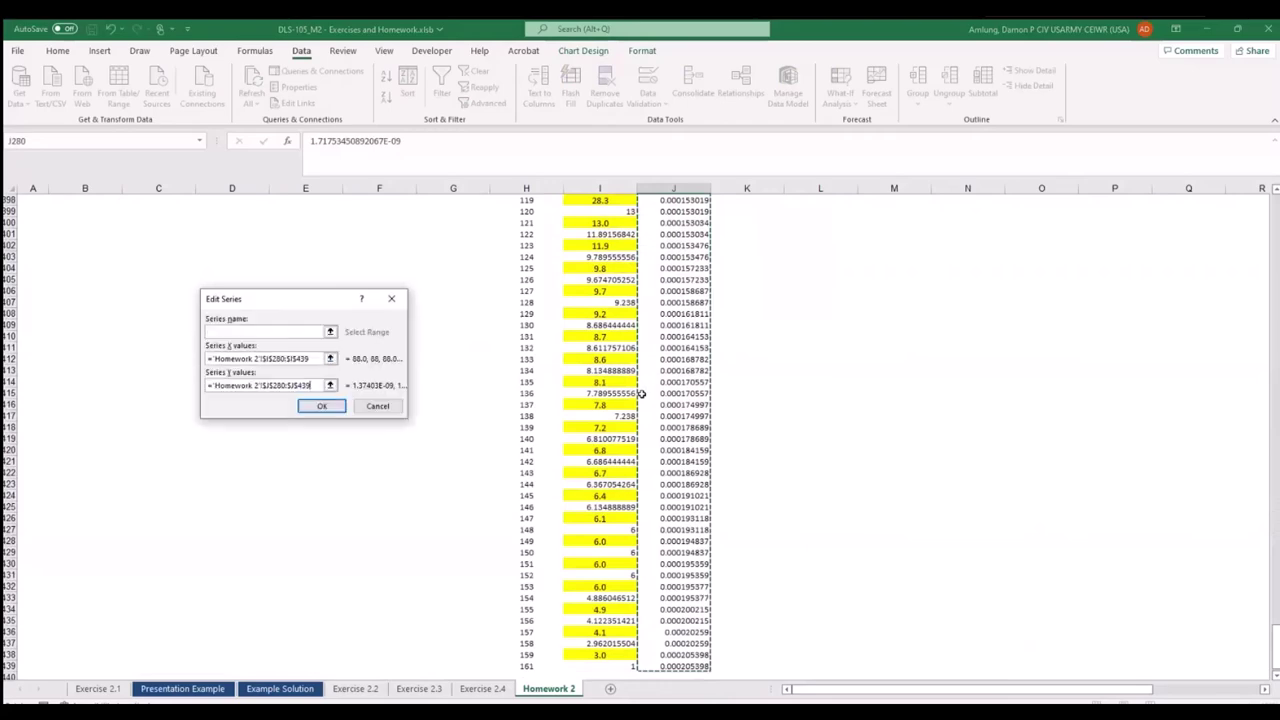
{"action": "left_click", "coordinate": [321, 407]}
{"action": "left_click", "coordinate": [411, 450]}
Set the line weight of the new series in the F-N chart to 1 pt.
{"action": "scroll", "coordinate": [1008, 449], "scroll_direction": "up", "scroll_amount": 20}
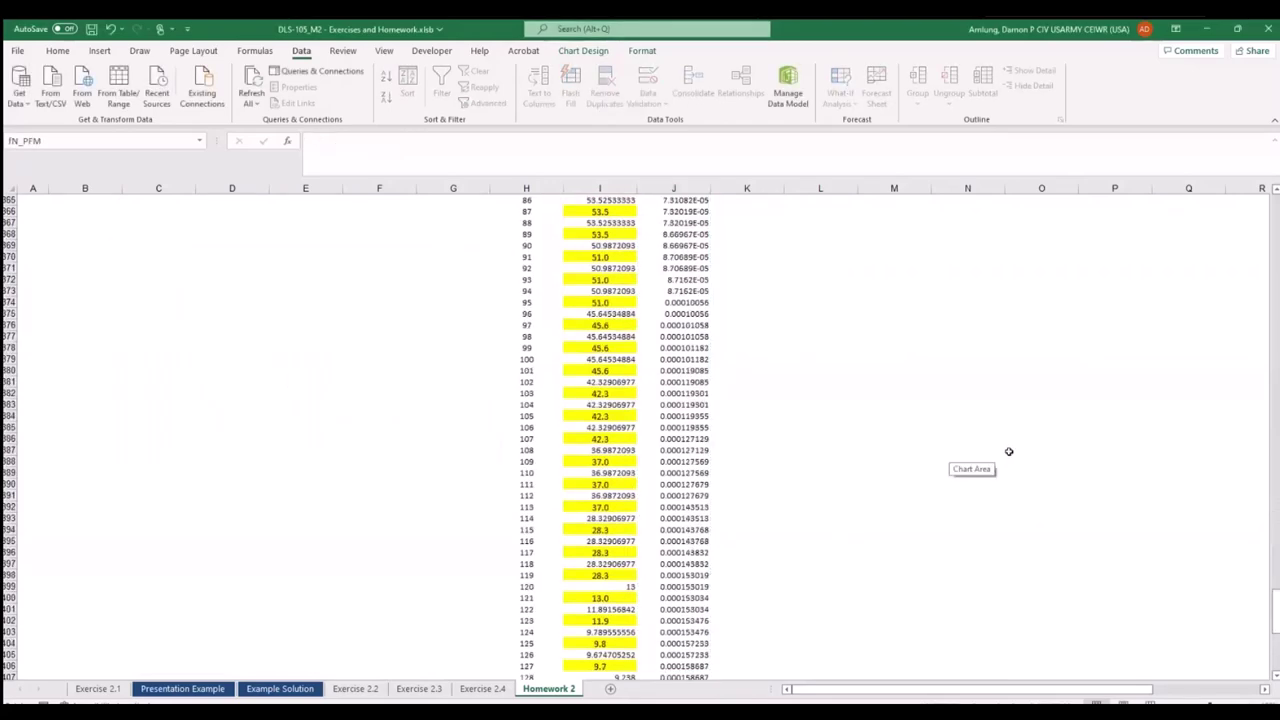
{"action": "left_click_drag", "start_coordinate": [1261, 522], "coordinate": [1275, 442]}
{"action": "left_click", "coordinate": [1066, 272]}
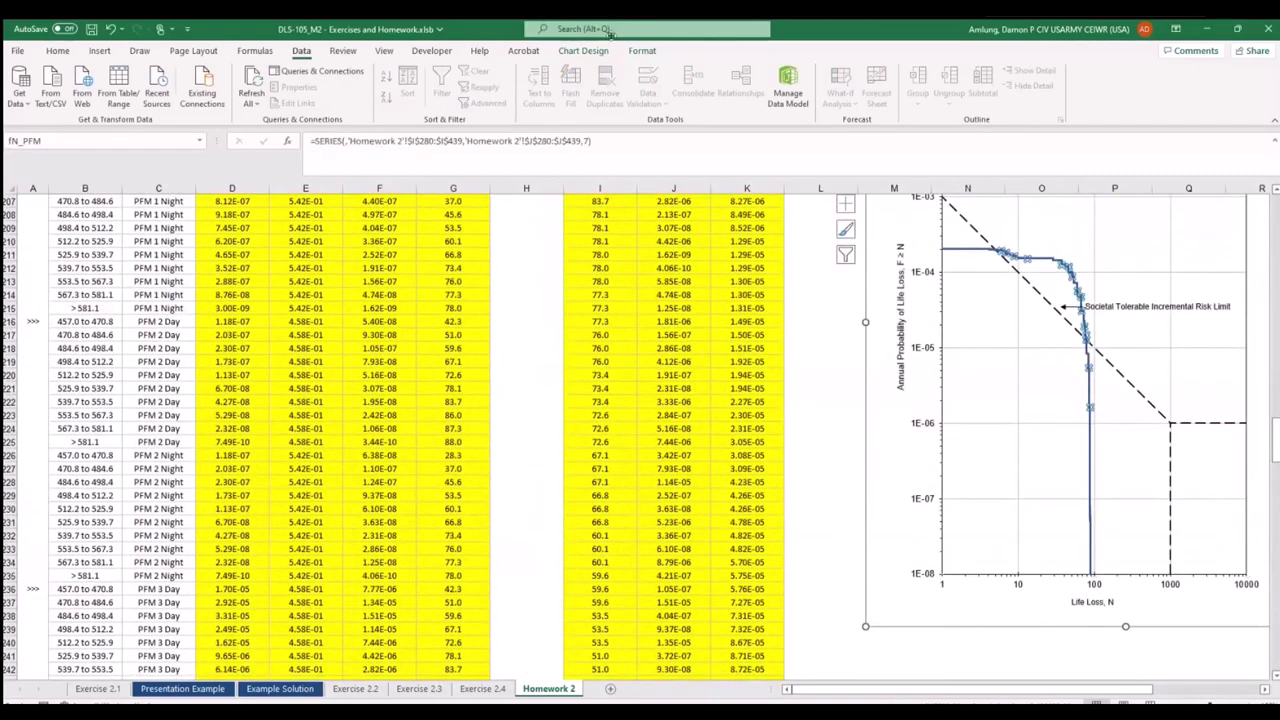
{"action": "left_click", "coordinate": [643, 52]}
{"action": "left_click", "coordinate": [550, 86]}
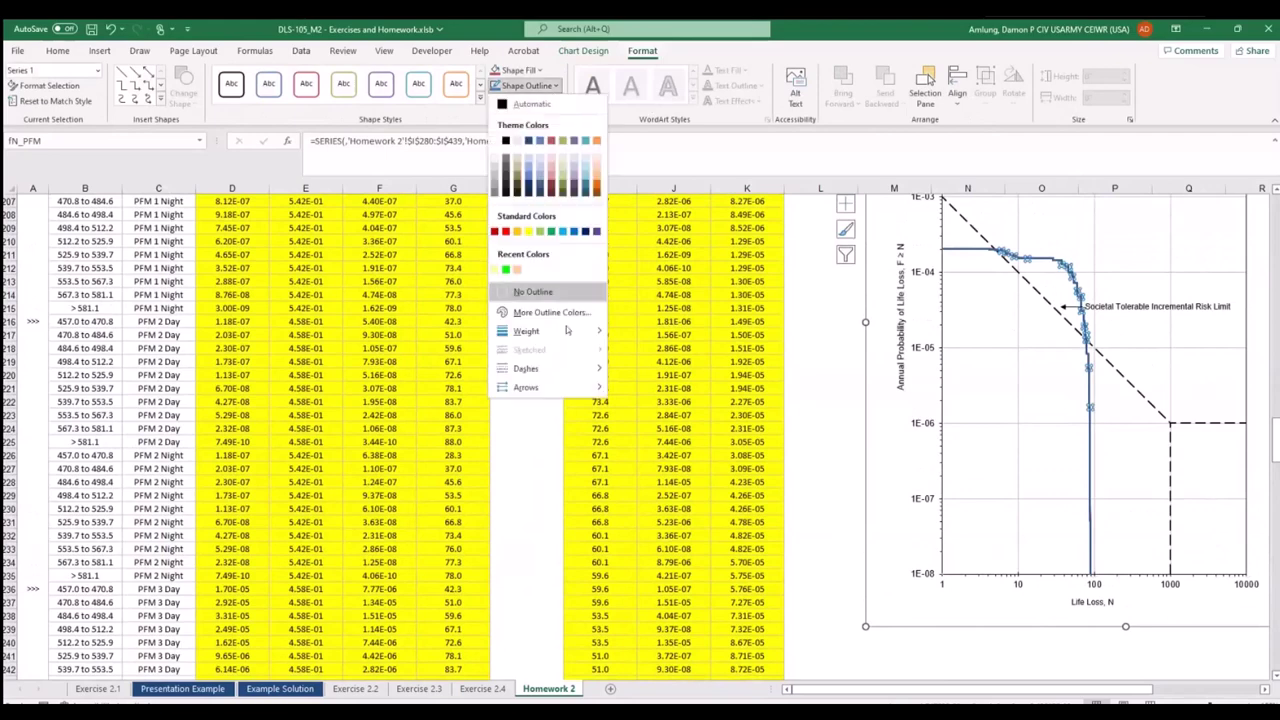
{"action": "mouse_move", "coordinate": [568, 331]}
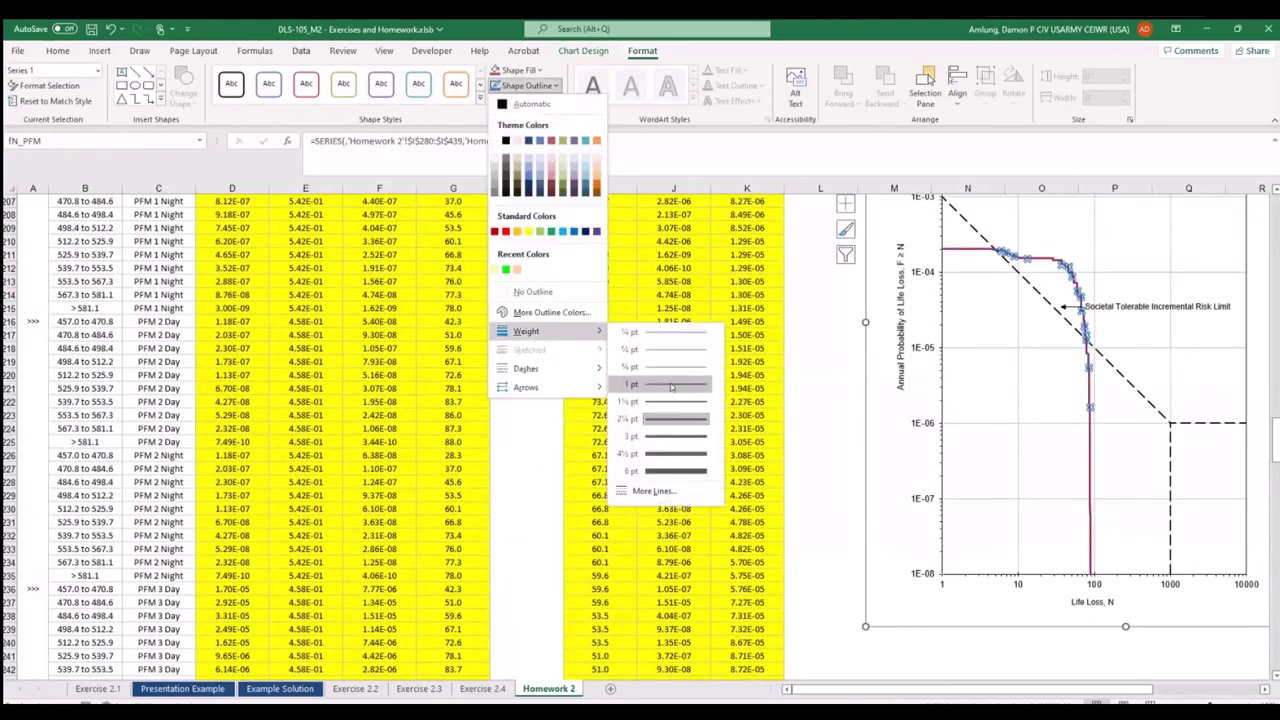
{"action": "left_click", "coordinate": [671, 386]}
{"action": "left_click", "coordinate": [820, 388]}
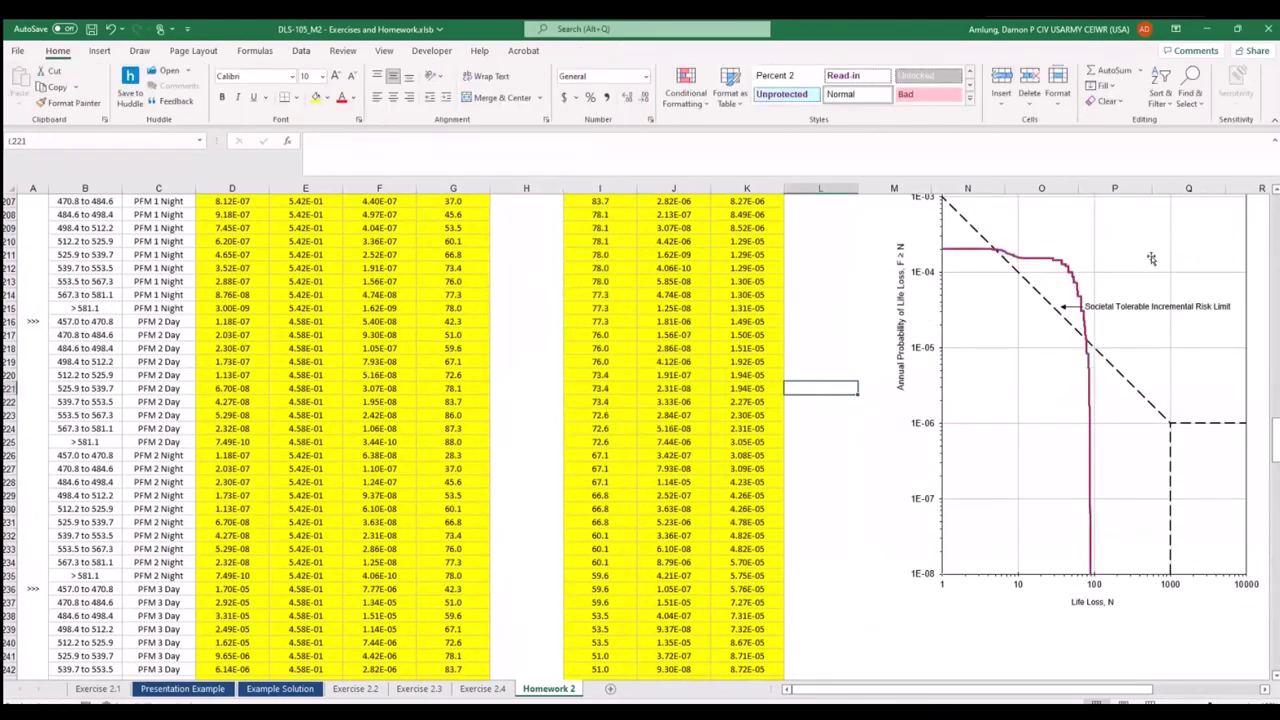
Examine closely how the thin stepped series overlays the original red F-N curve in the chart.
{"action": "scroll", "coordinate": [1071, 257], "scroll_direction": "up", "scroll_amount": 5}
{"action": "left_click_drag", "start_coordinate": [1040, 688], "coordinate": [1080, 686]}
{"action": "scroll", "coordinate": [1106, 443], "scroll_direction": "up", "scroll_amount": 8}
{"action": "scroll", "coordinate": [1100, 457], "scroll_direction": "down", "scroll_amount": 4}
{"action": "scroll", "coordinate": [1040, 486], "scroll_direction": "down", "scroll_amount": 1}
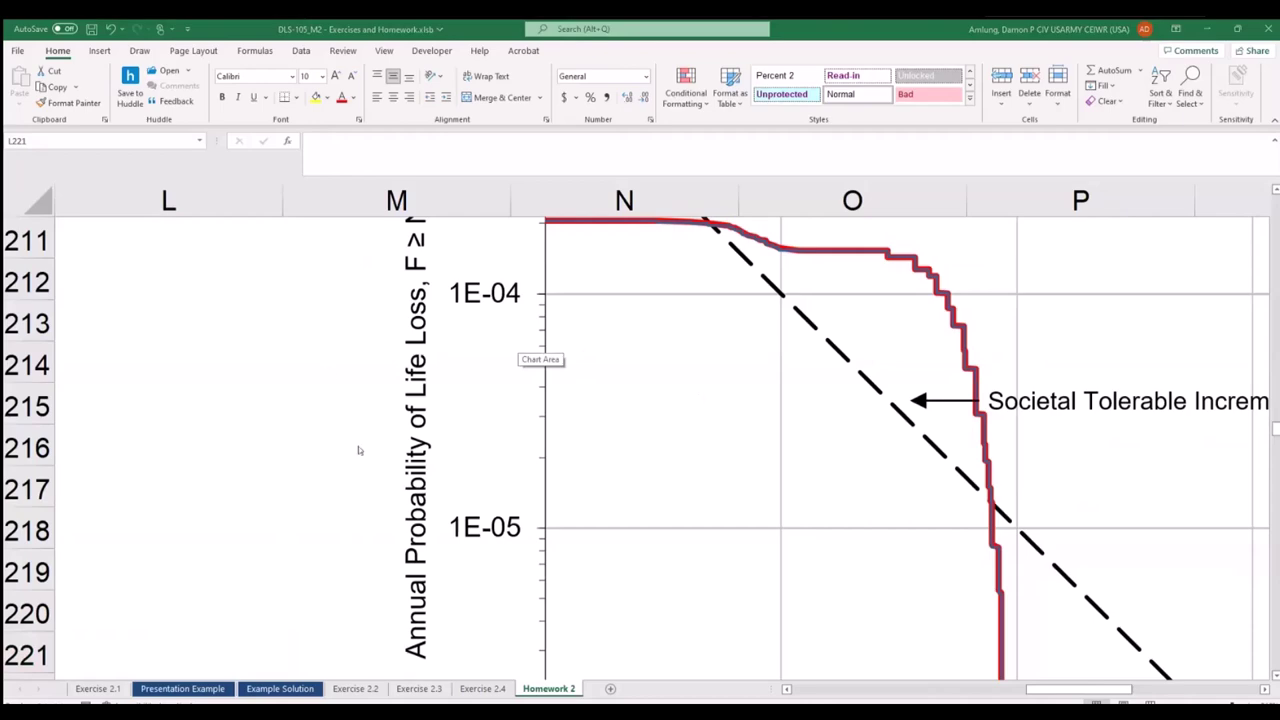
{"action": "scroll", "coordinate": [335, 435], "scroll_direction": "down", "scroll_amount": 3}
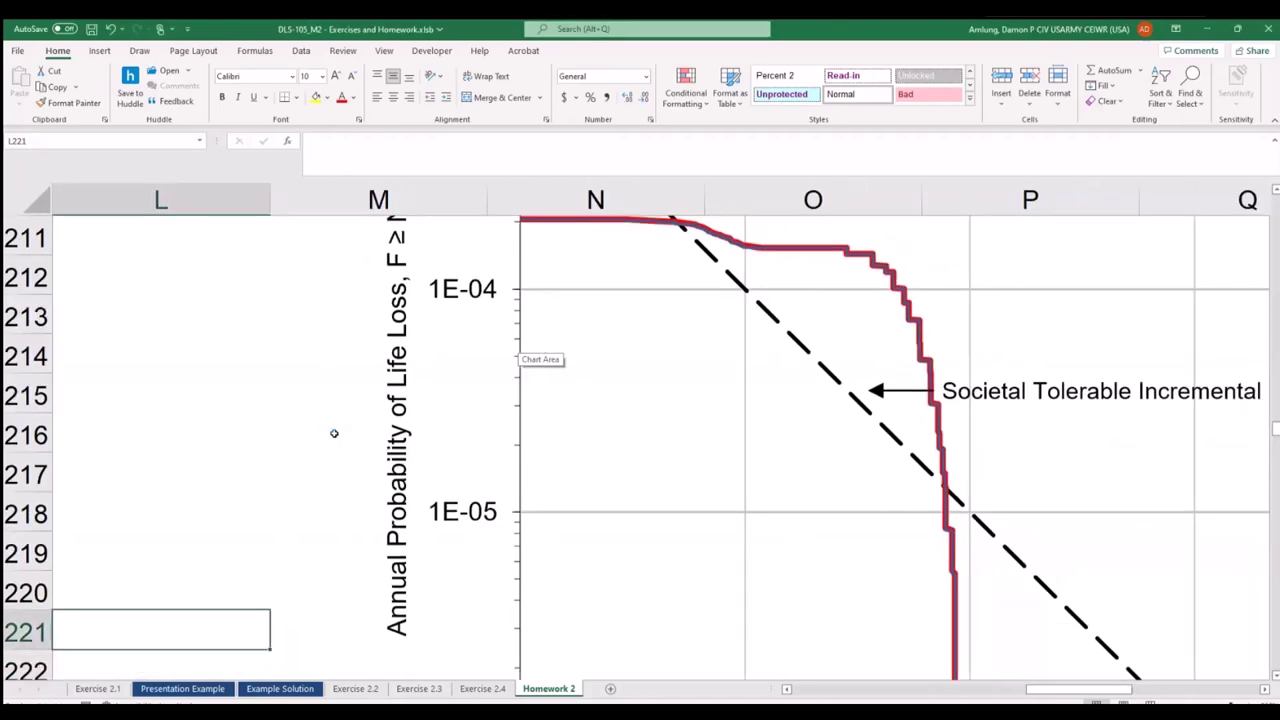
{"action": "scroll", "coordinate": [337, 437], "scroll_direction": "down", "scroll_amount": 3}
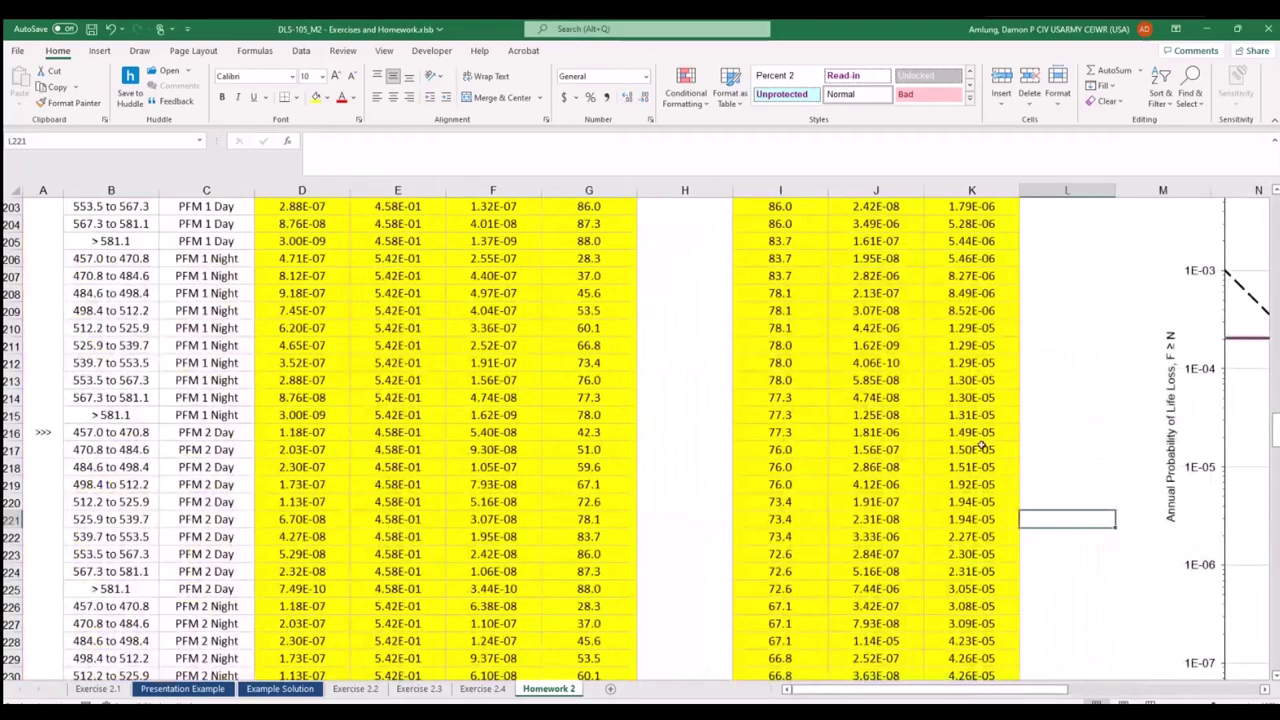
Fill the last cumulative F value, cell K275, with the recent bright green color.
{"action": "scroll", "coordinate": [971, 452], "scroll_direction": "down", "scroll_amount": 20}
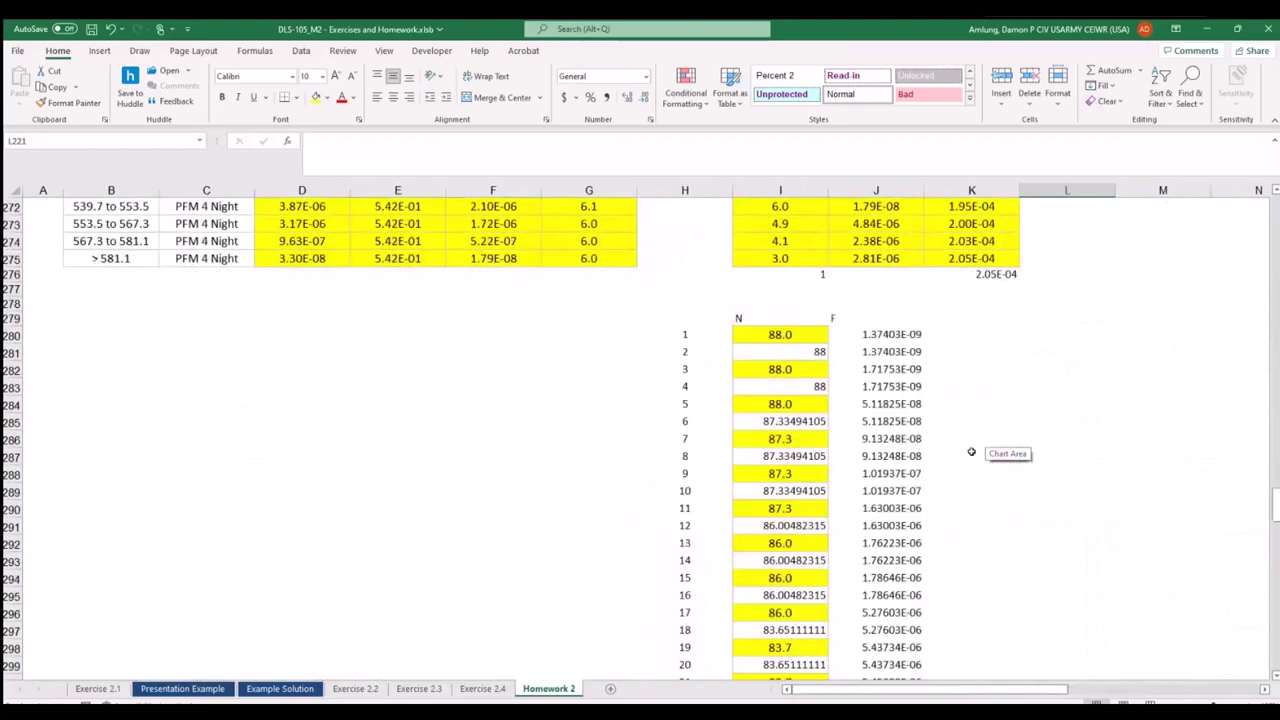
{"action": "scroll", "coordinate": [971, 452], "scroll_direction": "up", "scroll_amount": 5}
{"action": "left_click", "coordinate": [971, 519]}
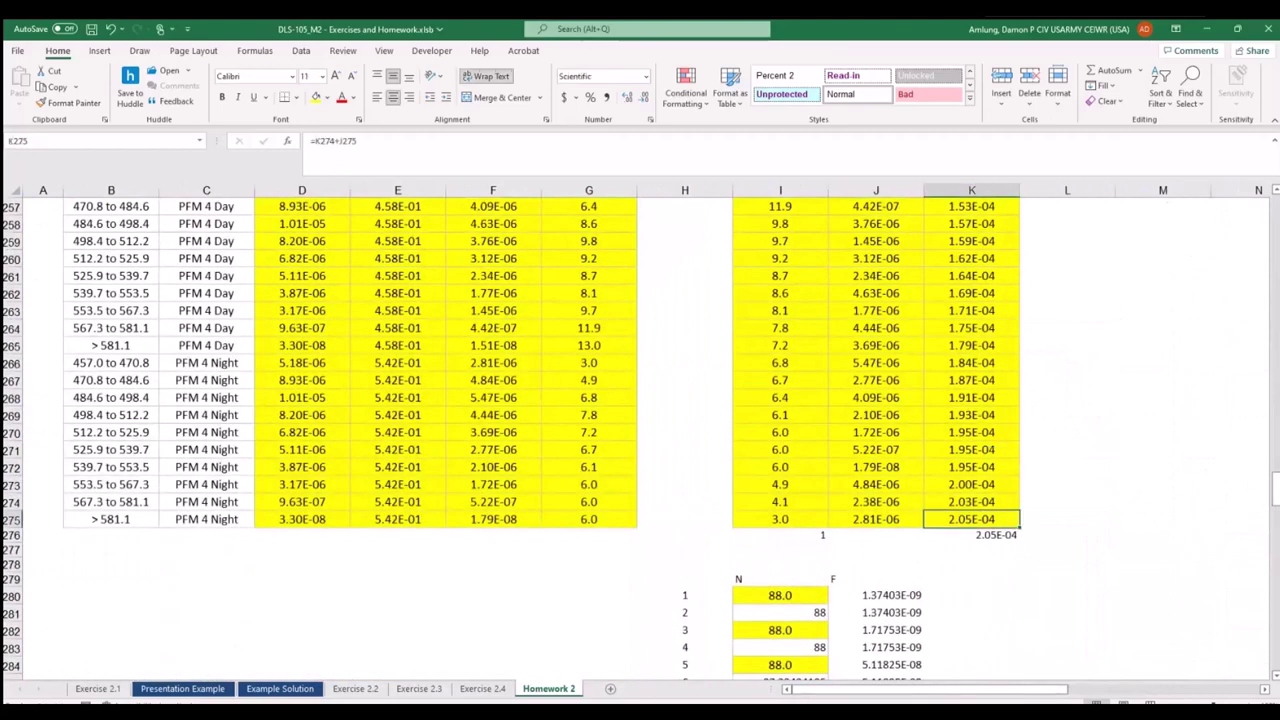
{"action": "left_click", "coordinate": [329, 98]}
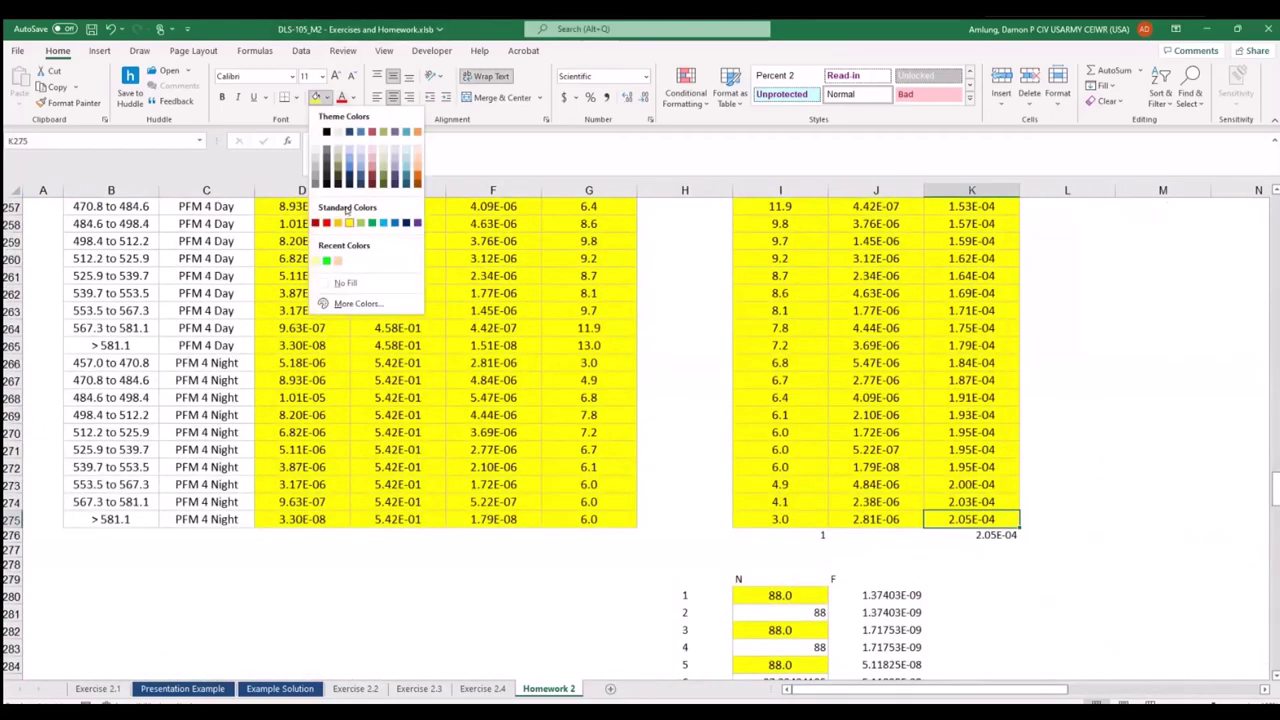
{"action": "left_click", "coordinate": [326, 260]}
Fill the total APF cell I150 with the same bright green.
{"action": "scroll", "coordinate": [351, 365], "scroll_direction": "up", "scroll_amount": 16}
{"action": "scroll", "coordinate": [351, 365], "scroll_direction": "up", "scroll_amount": 20}
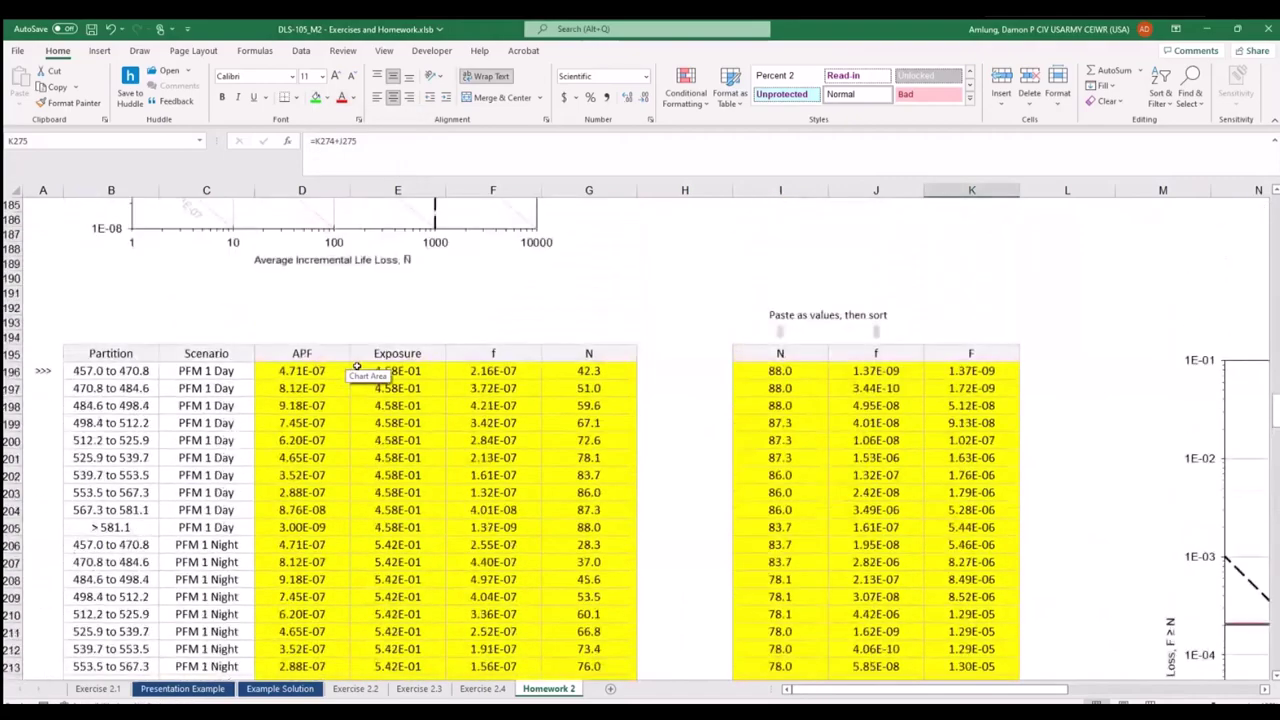
{"action": "scroll", "coordinate": [396, 385], "scroll_direction": "up", "scroll_amount": 1}
{"action": "left_click", "coordinate": [780, 312]}
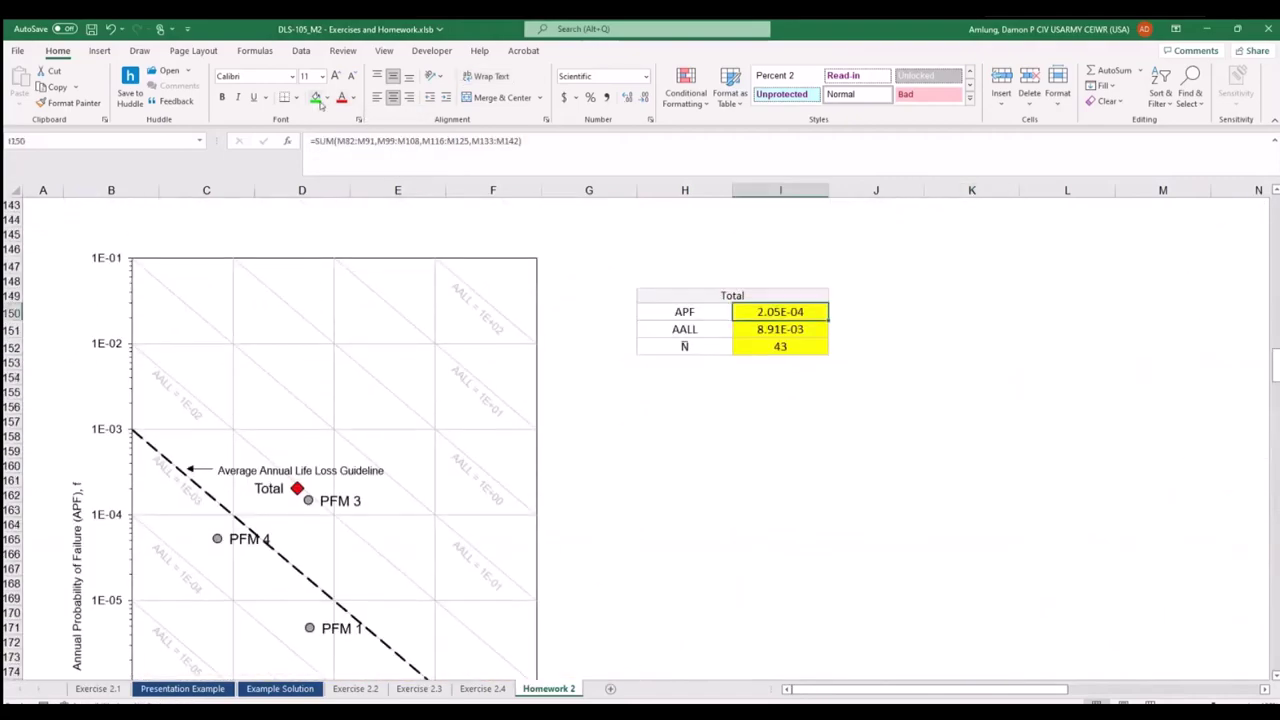
{"action": "left_click", "coordinate": [316, 97]}
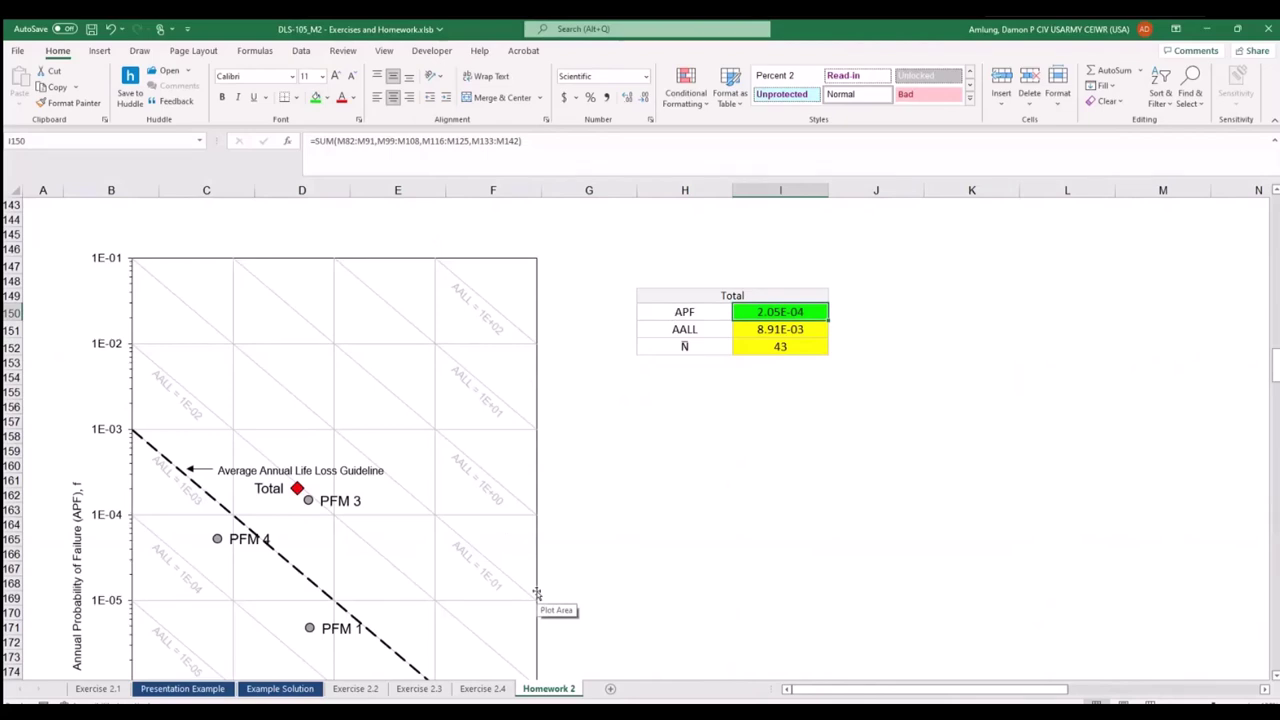
Enter =SUM(F196:F275) in F194 above the f column and fill the cell bright green.
{"action": "scroll", "coordinate": [520, 470], "scroll_direction": "down", "scroll_amount": 13}
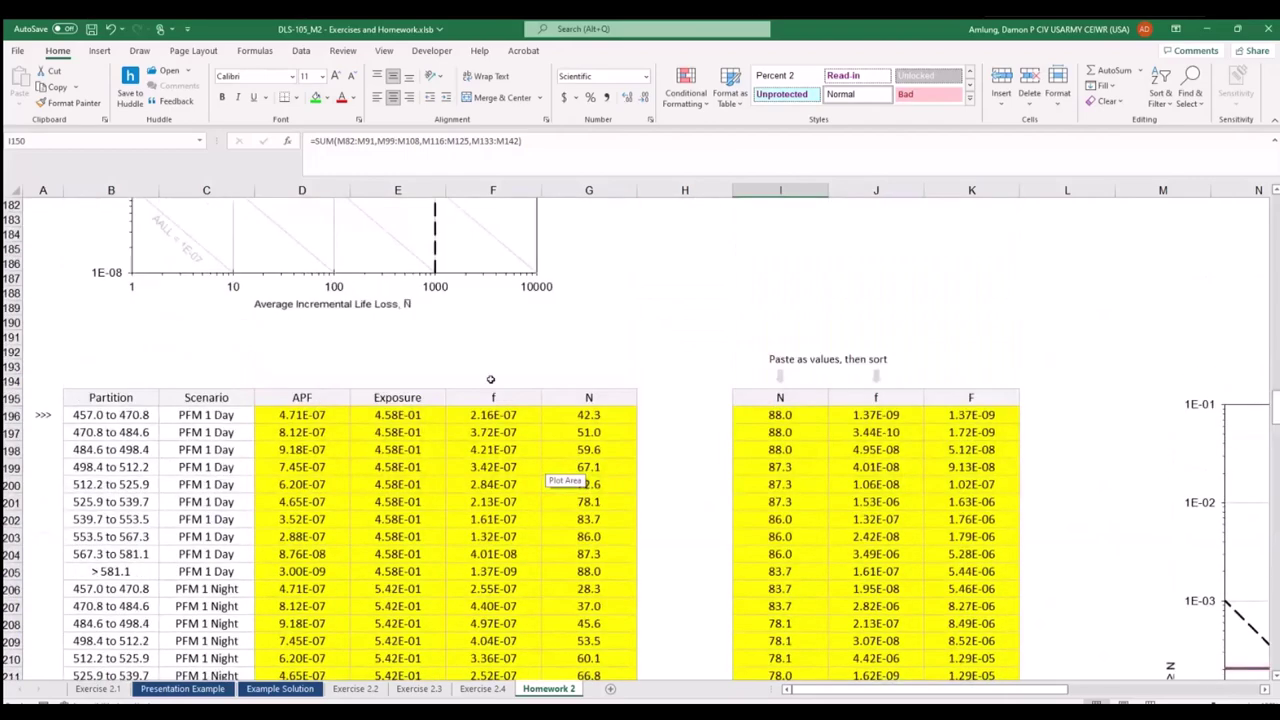
{"action": "left_click", "coordinate": [490, 380]}
{"action": "type", "text": "="}
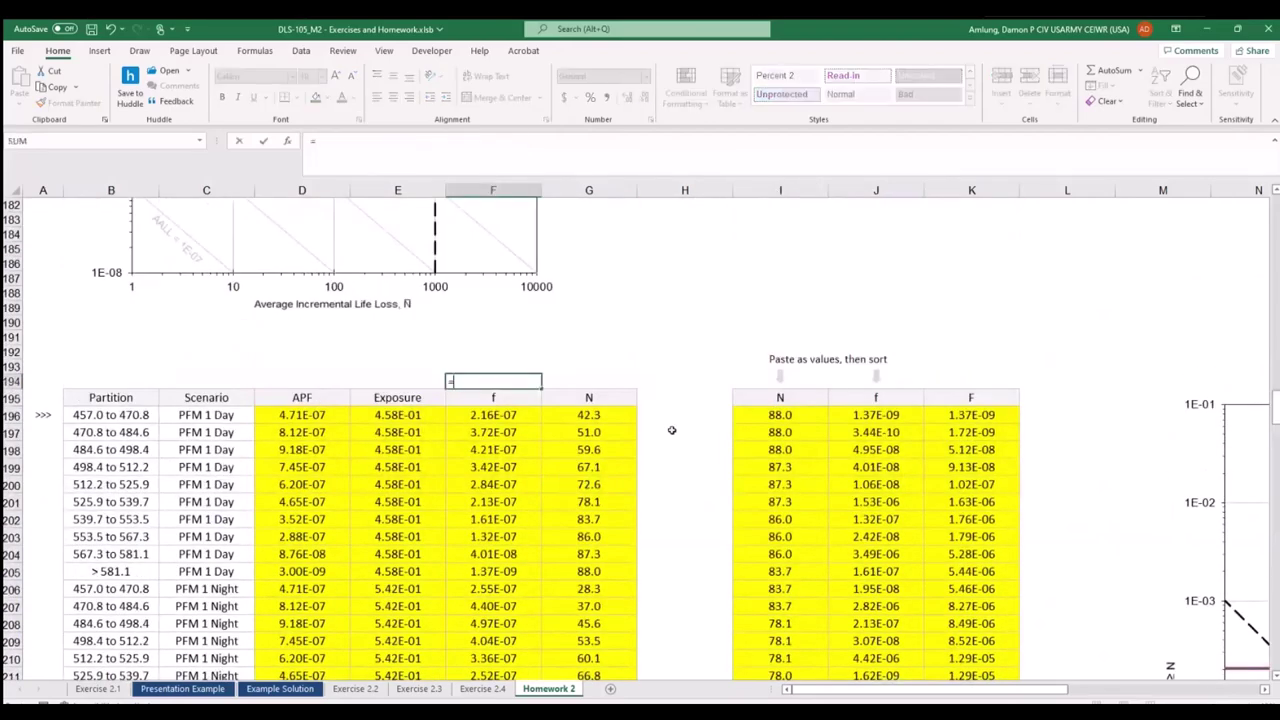
{"action": "type", "text": "sum("}
{"action": "key", "text": "Down"}
{"action": "key", "text": "Down"}
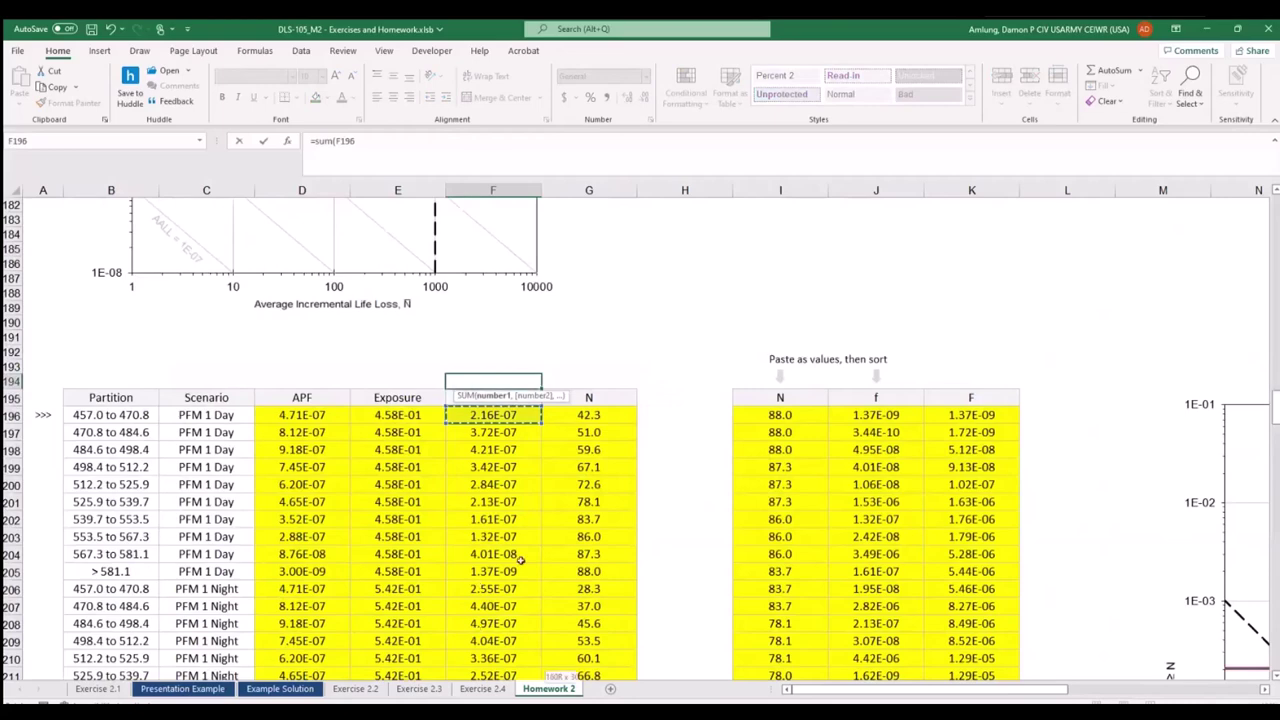
{"action": "key", "text": "ctrl+shift+Down"}
{"action": "key", "text": "ctrl+Return"}
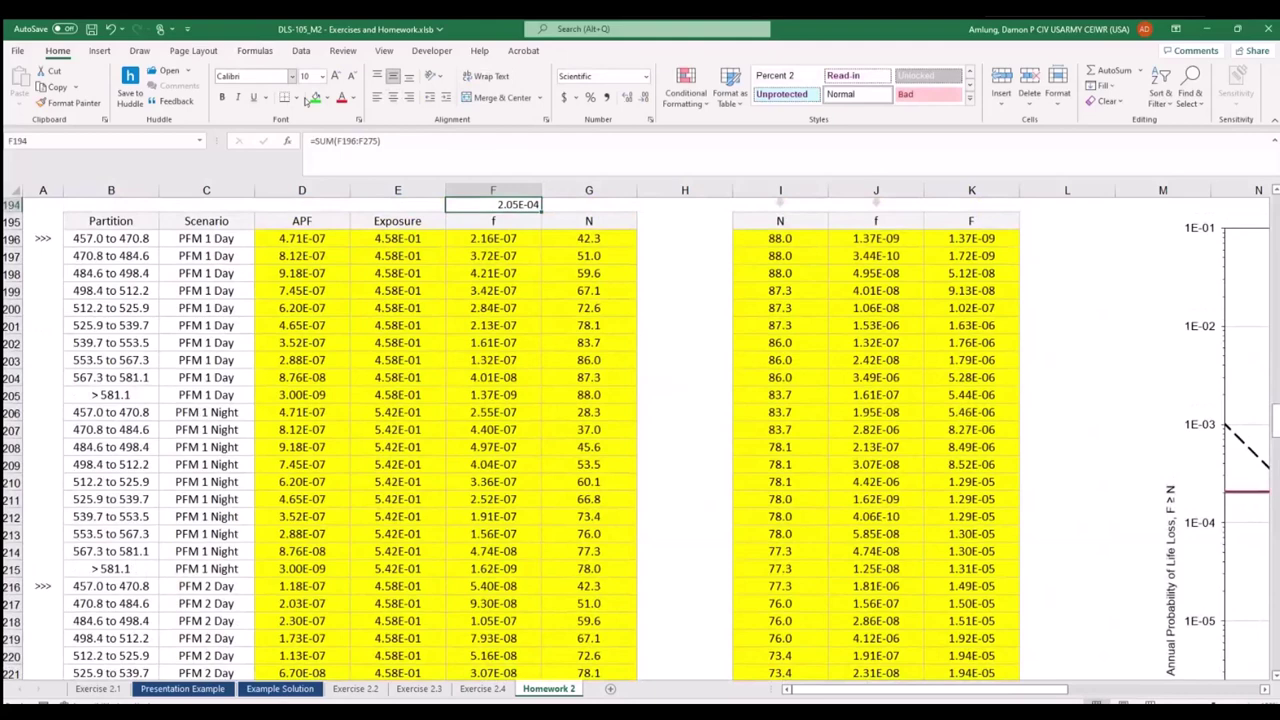
{"action": "left_click", "coordinate": [314, 97]}
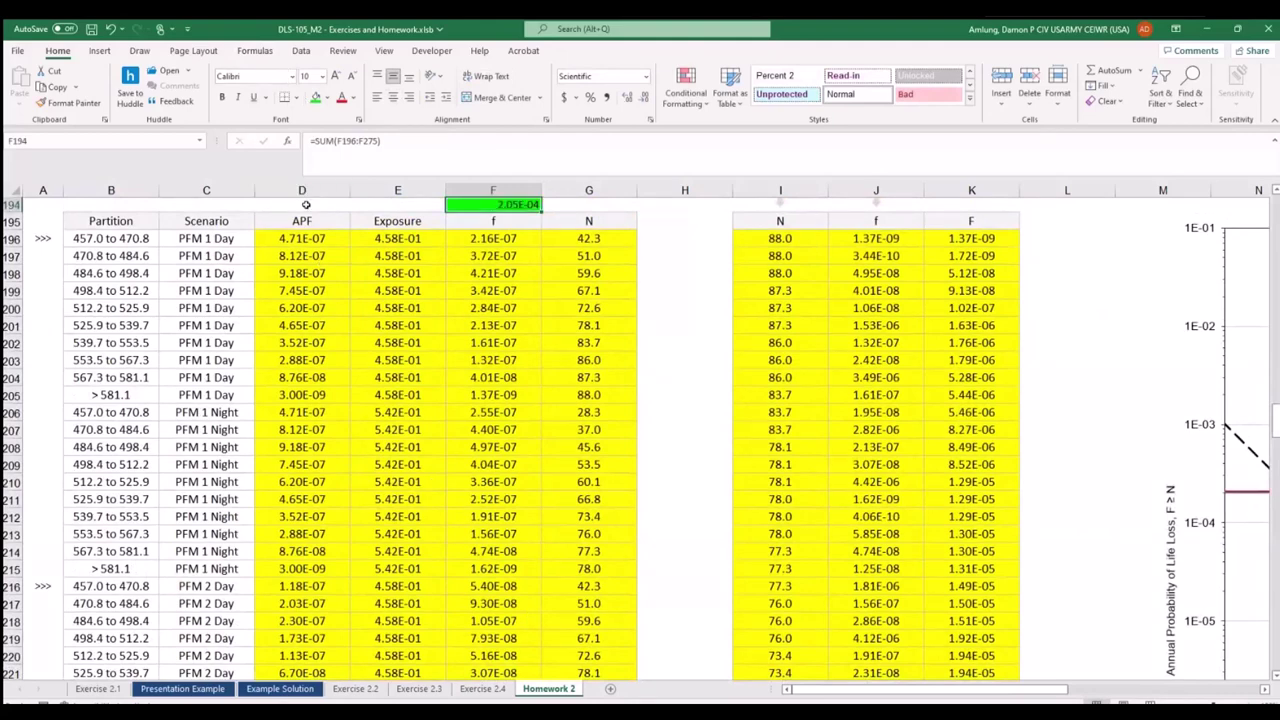
Enter =SUM(D196:D275)/2 in D194 above the APF column and fill the cell bright green.
{"action": "left_click", "coordinate": [305, 204]}
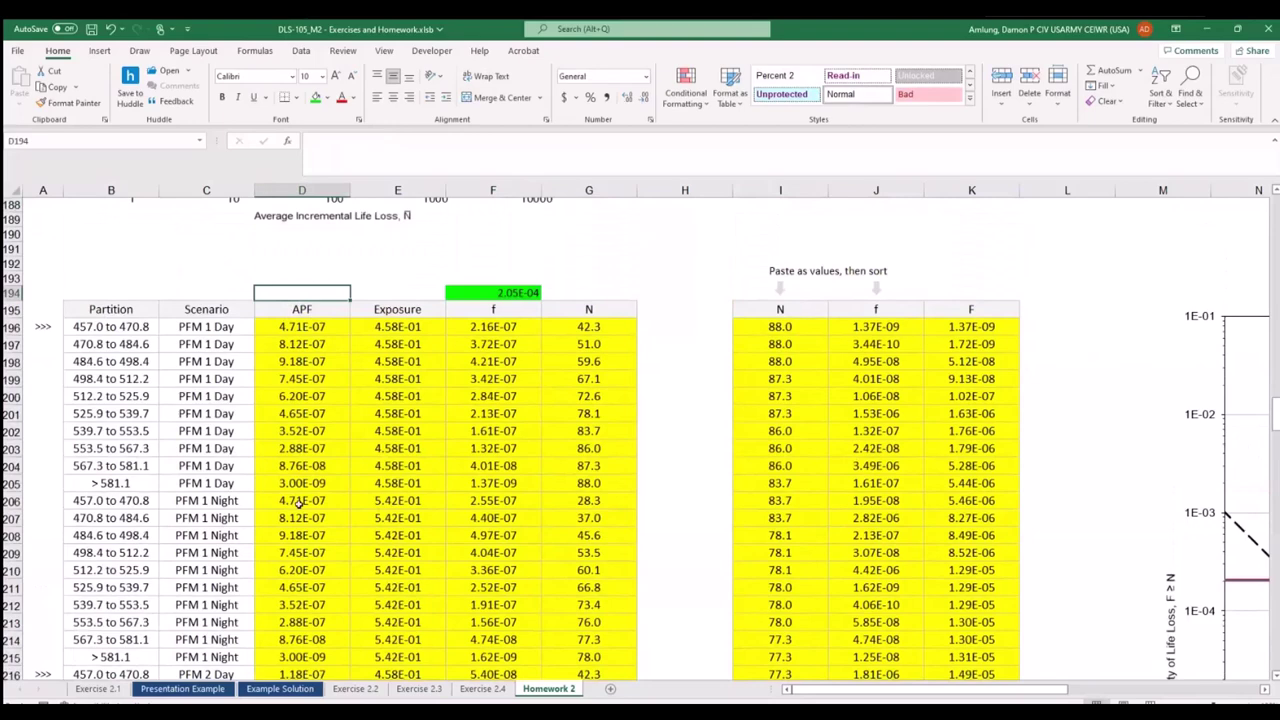
{"action": "type", "text": "=sum("}
{"action": "key", "text": "Down"}
{"action": "key", "text": "Down"}
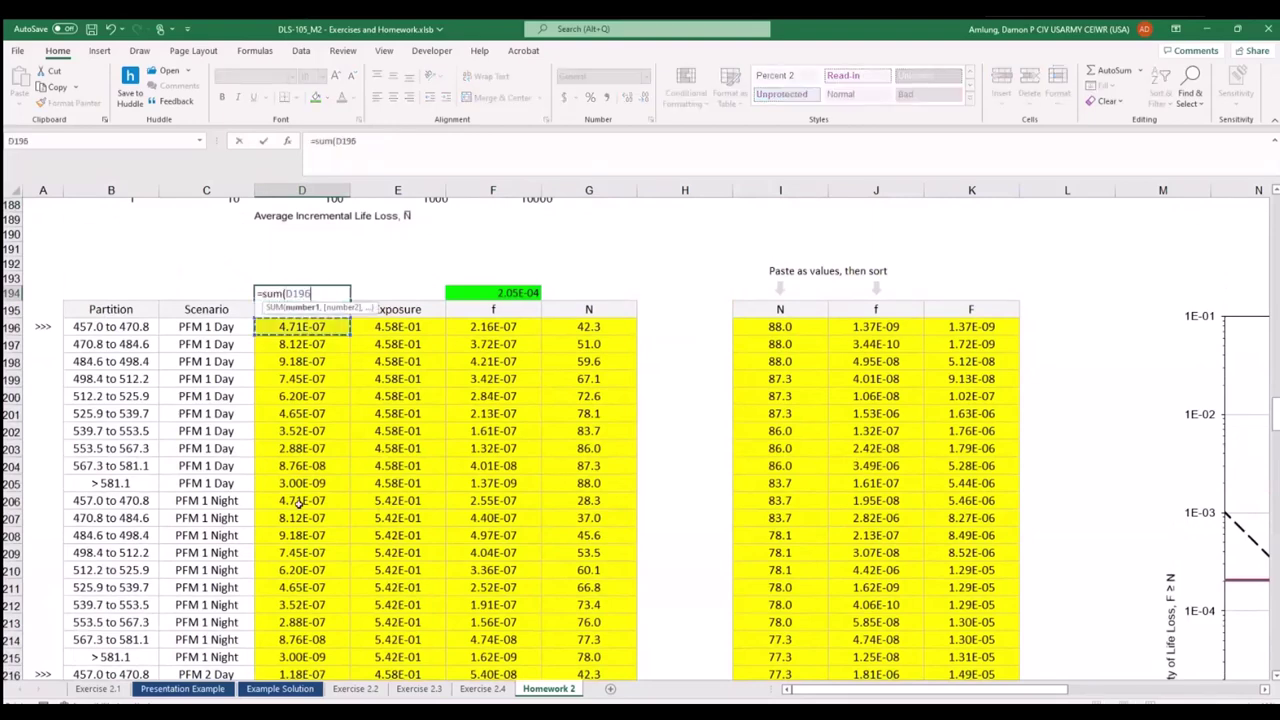
{"action": "key", "text": "ctrl+shift+Down"}
{"action": "type", "text": ")"}
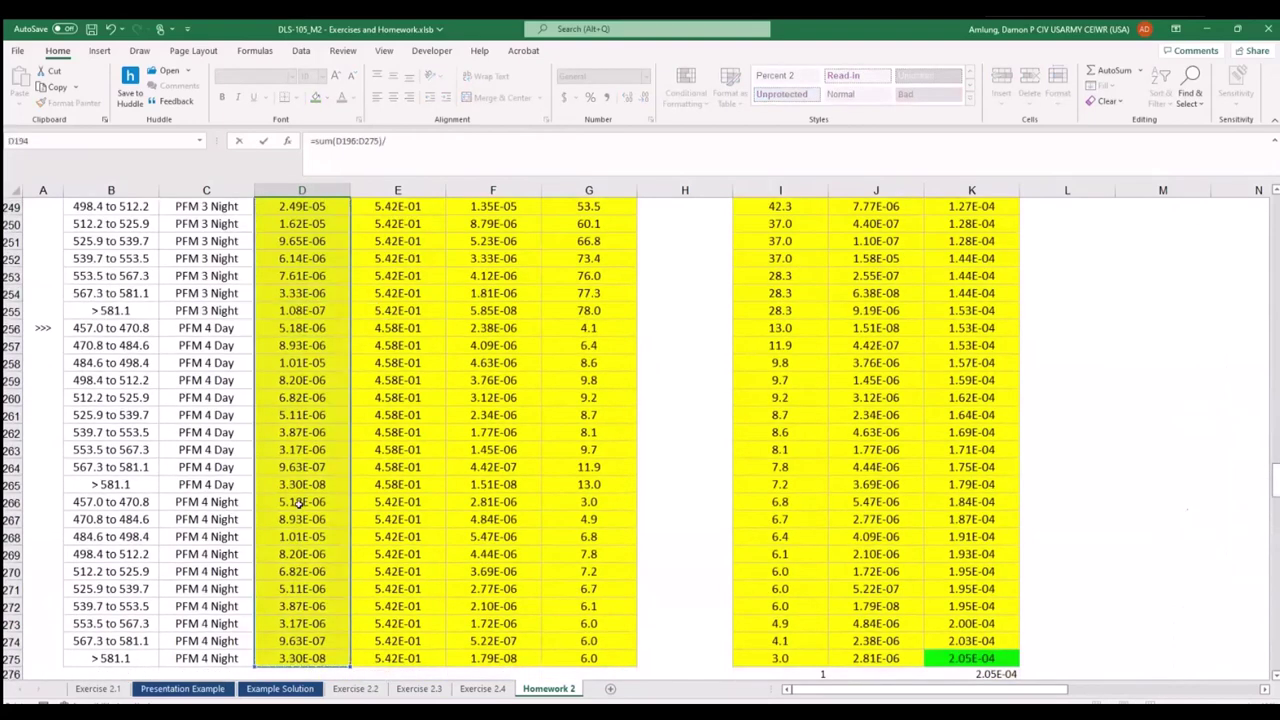
{"action": "type", "text": "/2"}
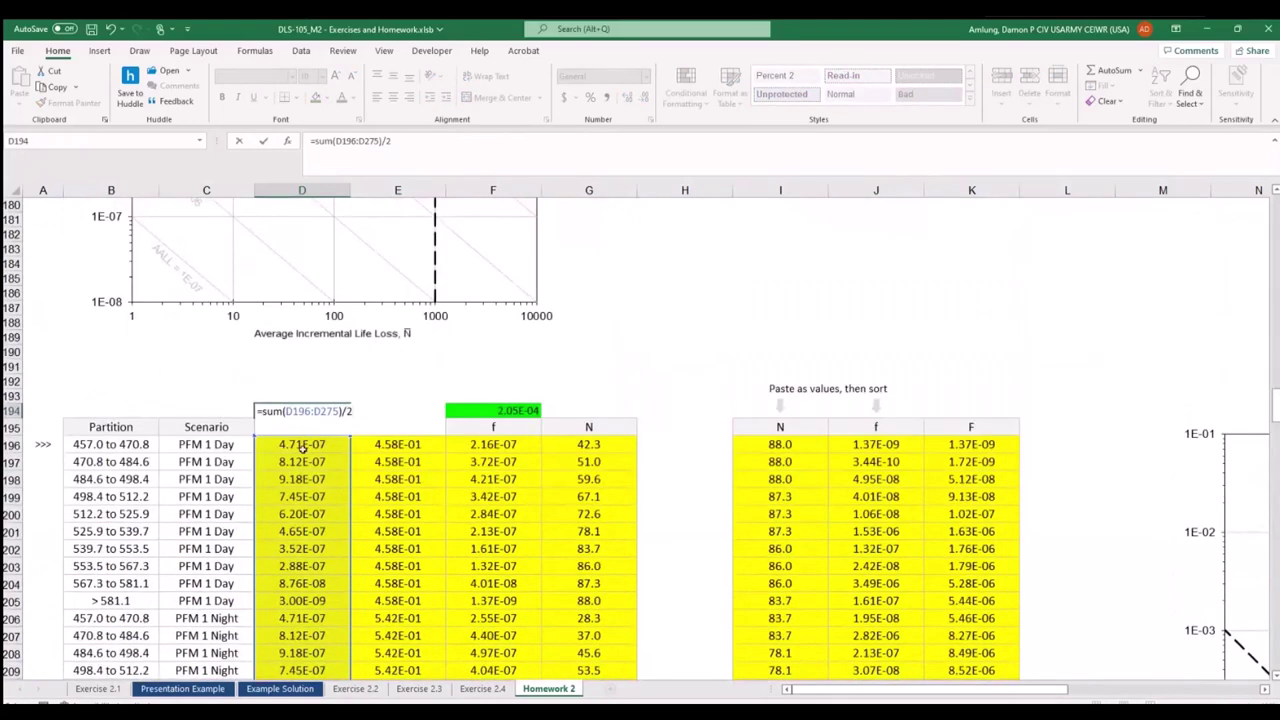
{"action": "scroll", "coordinate": [302, 447], "scroll_direction": "down", "scroll_amount": 1}
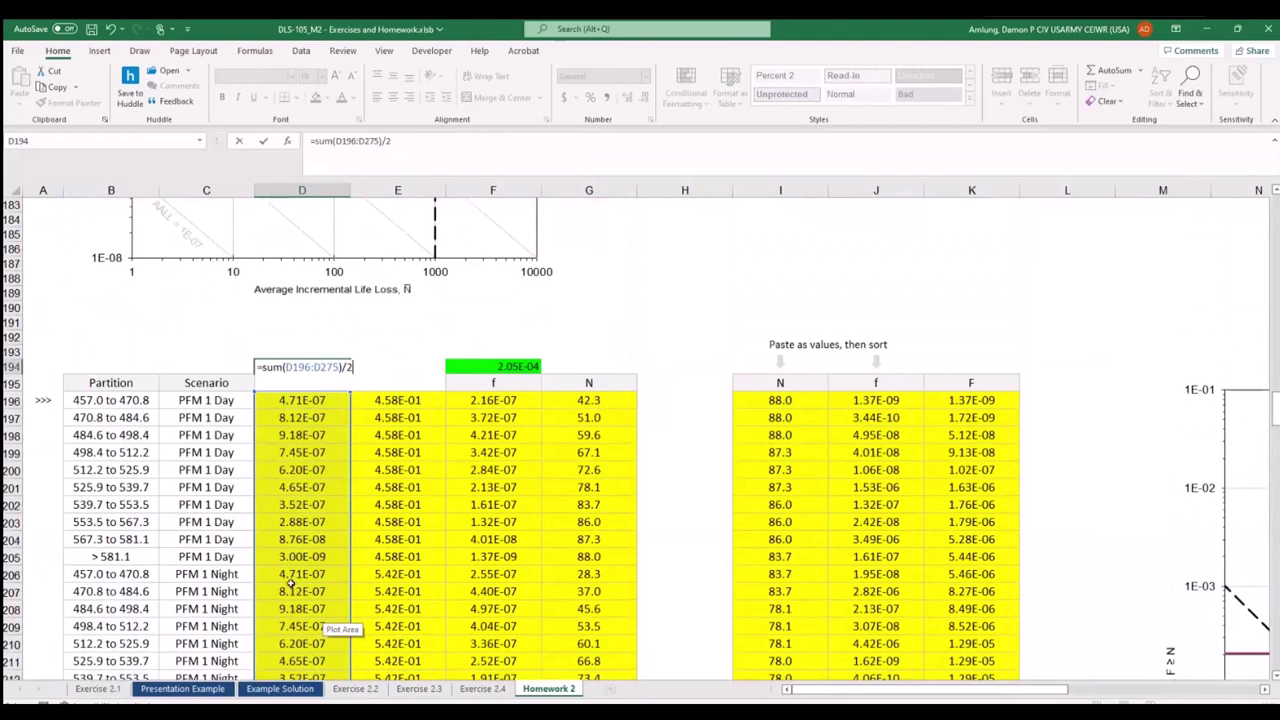
{"action": "key", "text": "ctrl+Return"}
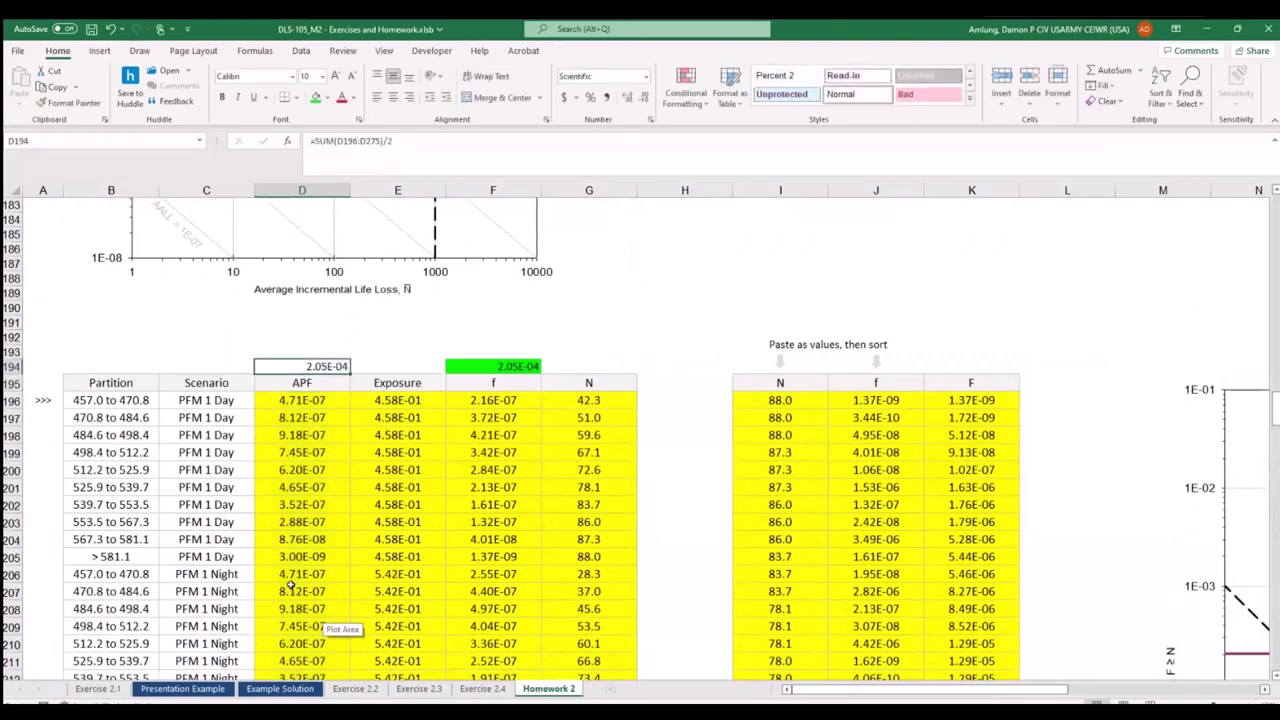
{"action": "left_click", "coordinate": [315, 97]}
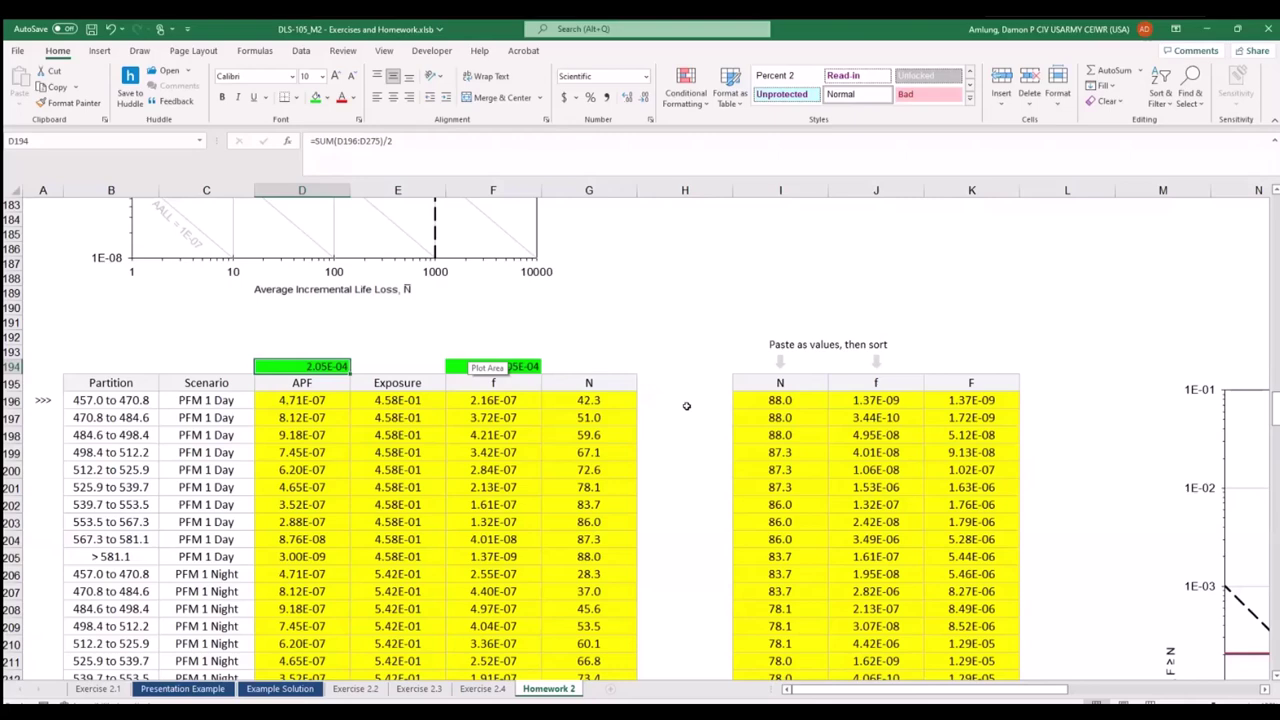
Review the total APF table and the Uni-Modal Bounds Theorem Example in the Acrobat presentation, ending back in the Excel workbook.
{"action": "scroll", "coordinate": [613, 395], "scroll_direction": "up", "scroll_amount": 11}
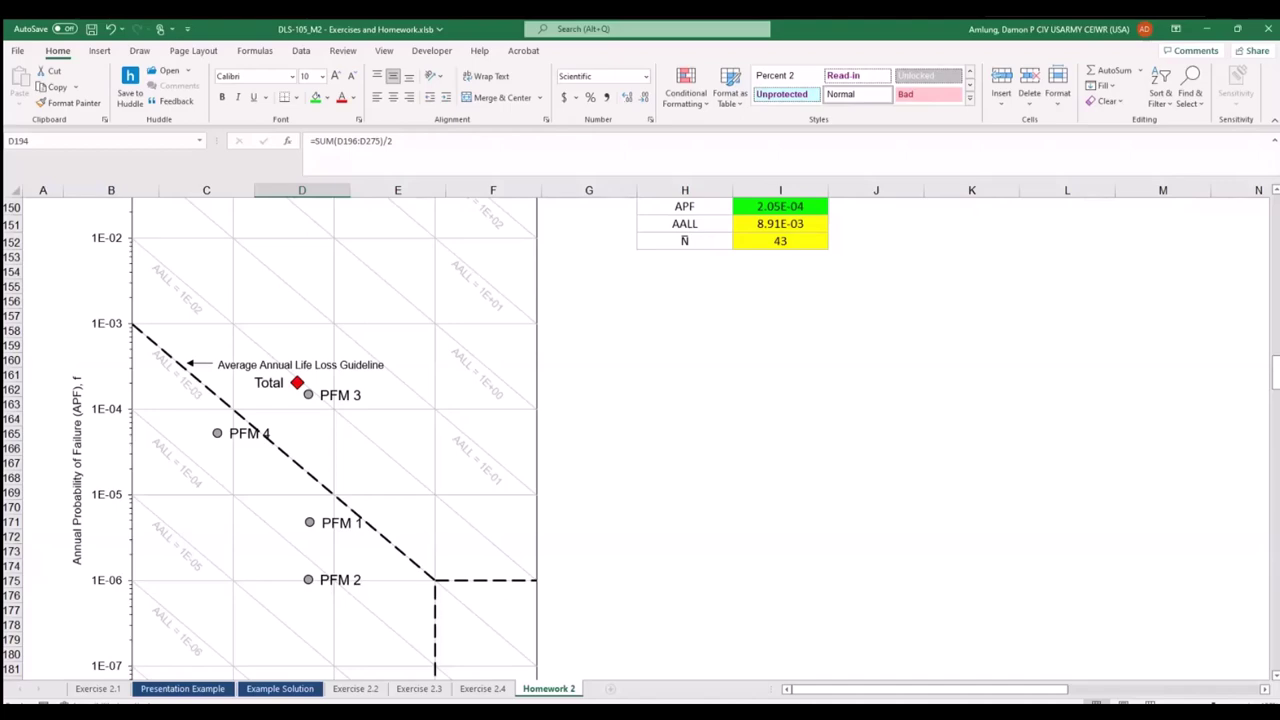
{"action": "key", "text": "alt+Tab"}
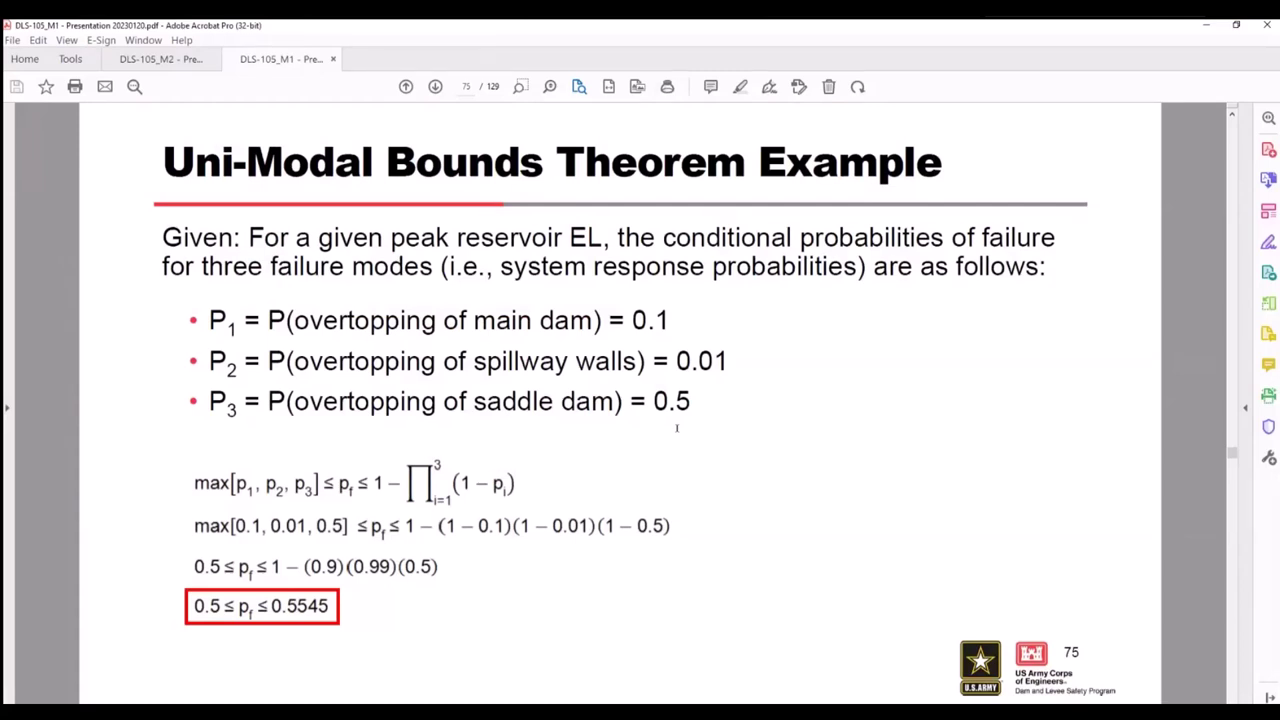
{"action": "key", "text": "alt+Tab"}
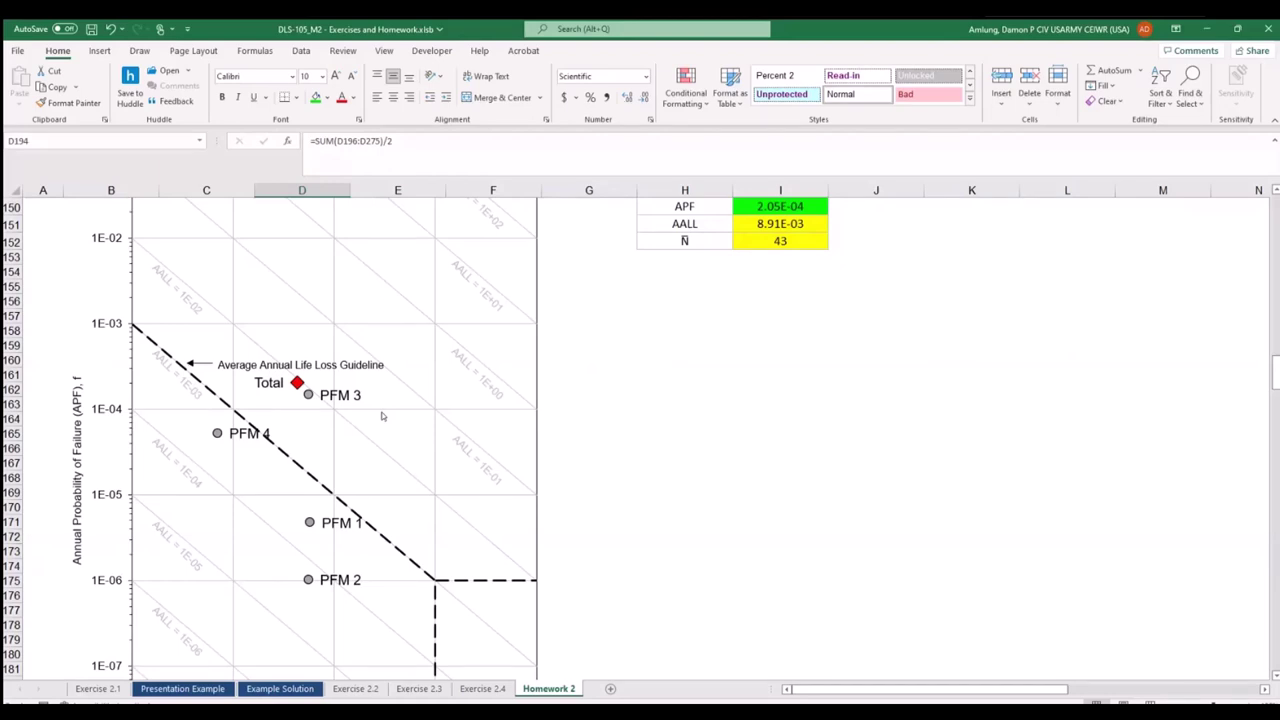
{"action": "scroll", "coordinate": [251, 340], "scroll_direction": "up", "scroll_amount": 3}
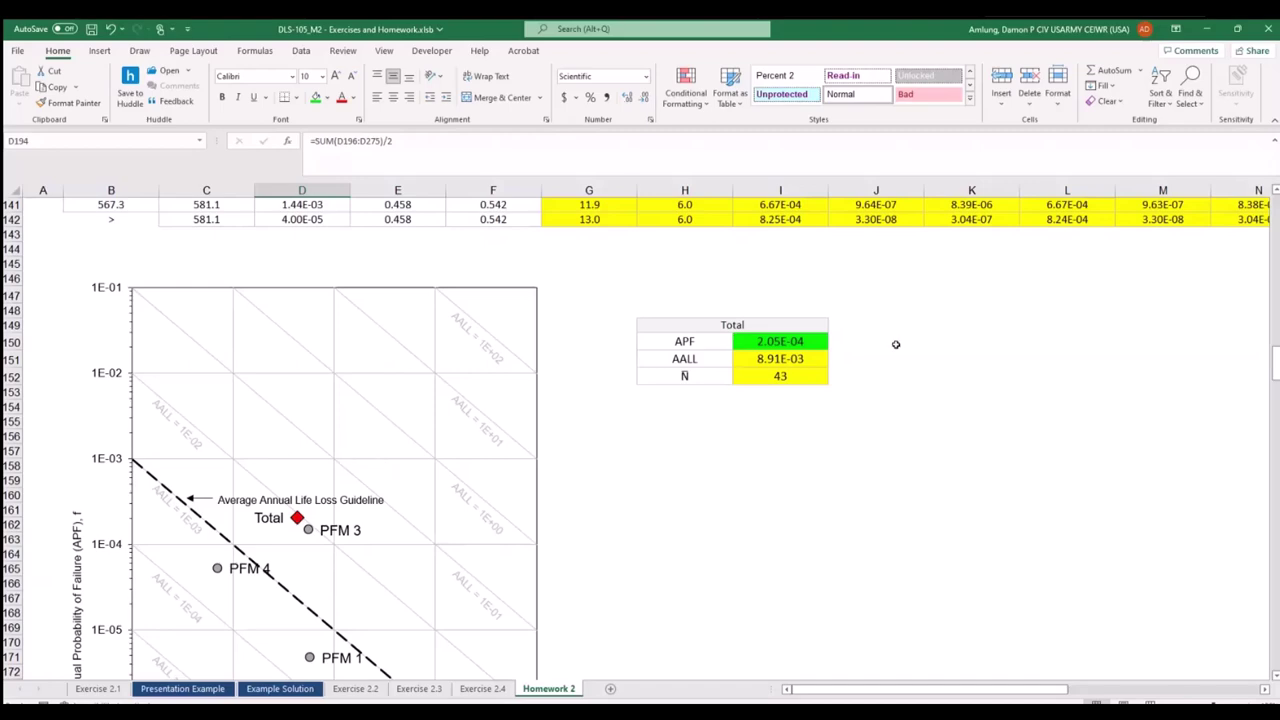
Outline N cells I196:I197 with an unfilled blue rectangle and place a copy 0.2" high around F cell K196.
{"action": "scroll", "coordinate": [894, 342], "scroll_direction": "down", "scroll_amount": 16}
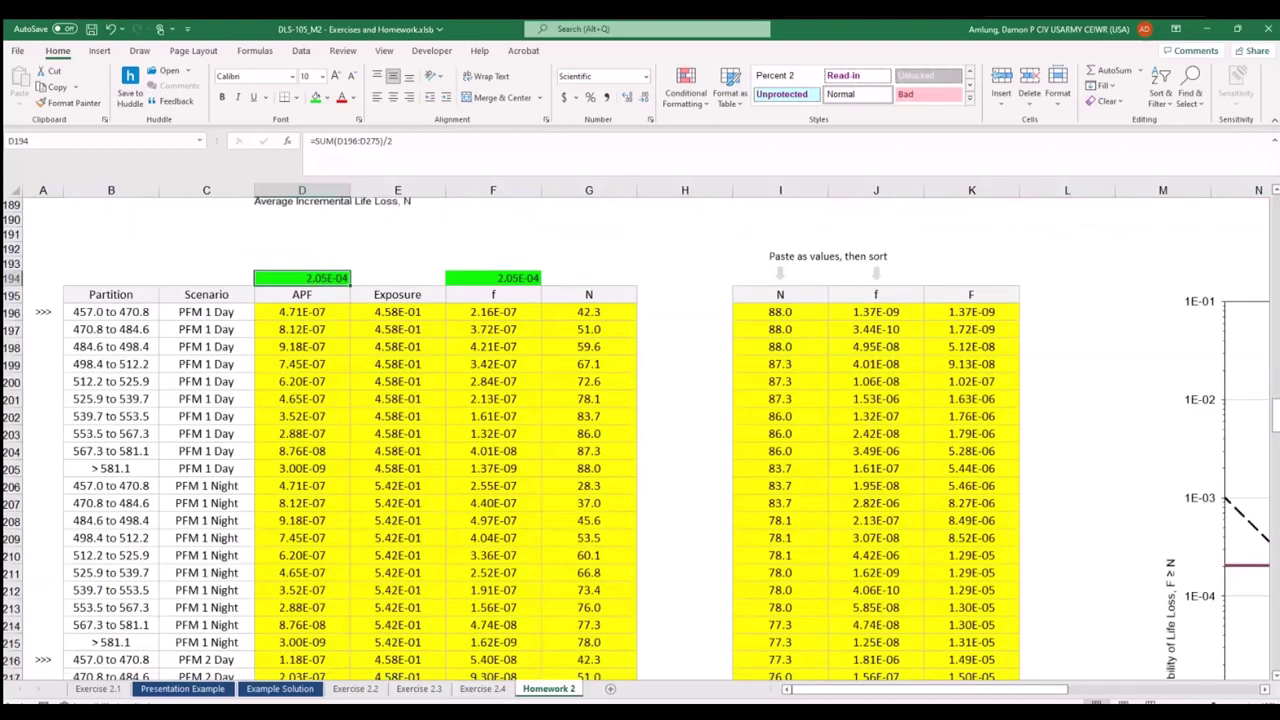
{"action": "left_click", "coordinate": [99, 50]}
{"action": "left_click", "coordinate": [187, 105]}
{"action": "left_click", "coordinate": [190, 98]}
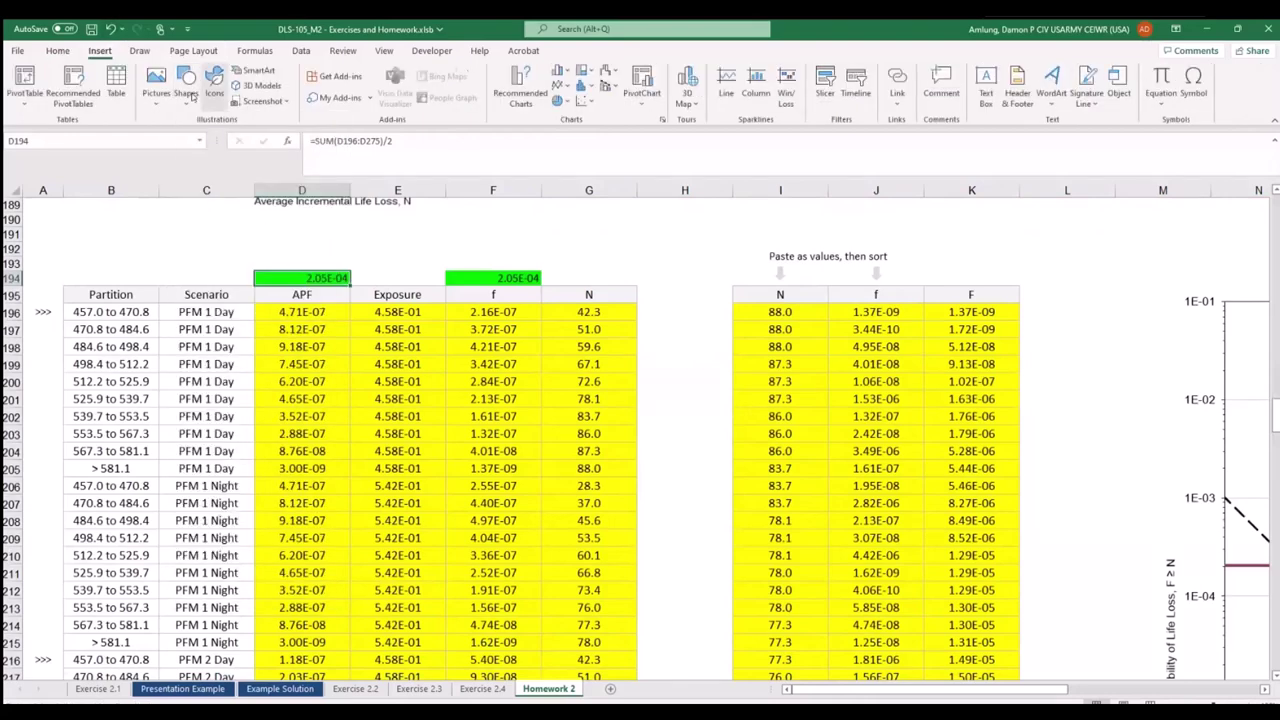
{"action": "left_click_drag", "start_coordinate": [765, 312], "coordinate": [829, 339]}
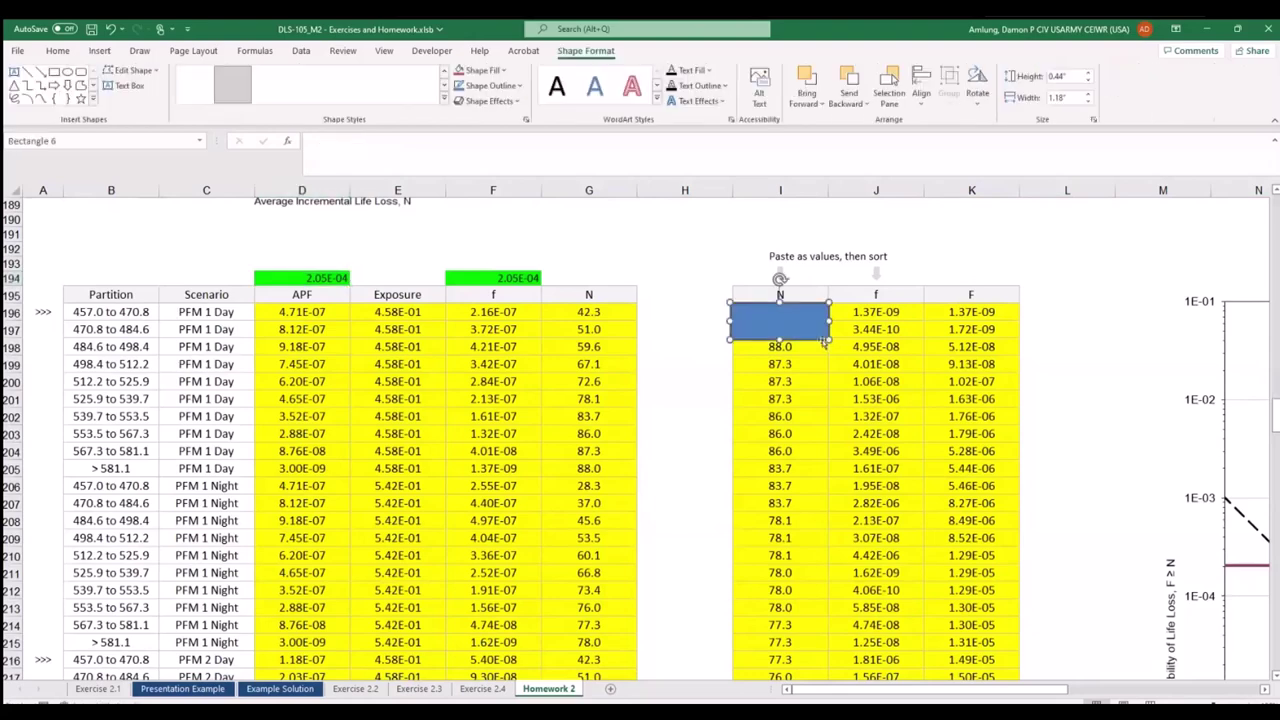
{"action": "left_click", "coordinate": [484, 70]}
{"action": "left_click", "coordinate": [487, 239]}
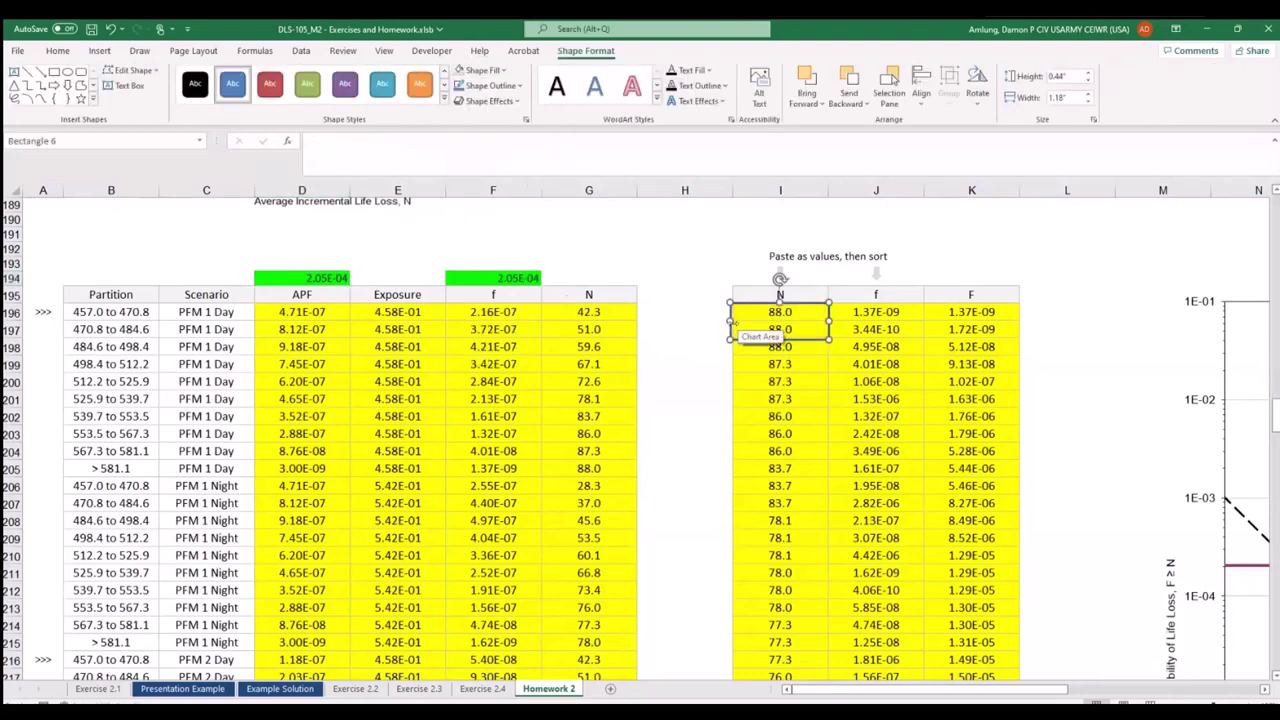
{"action": "left_click_drag", "start_coordinate": [828, 320], "coordinate": [971, 321]}
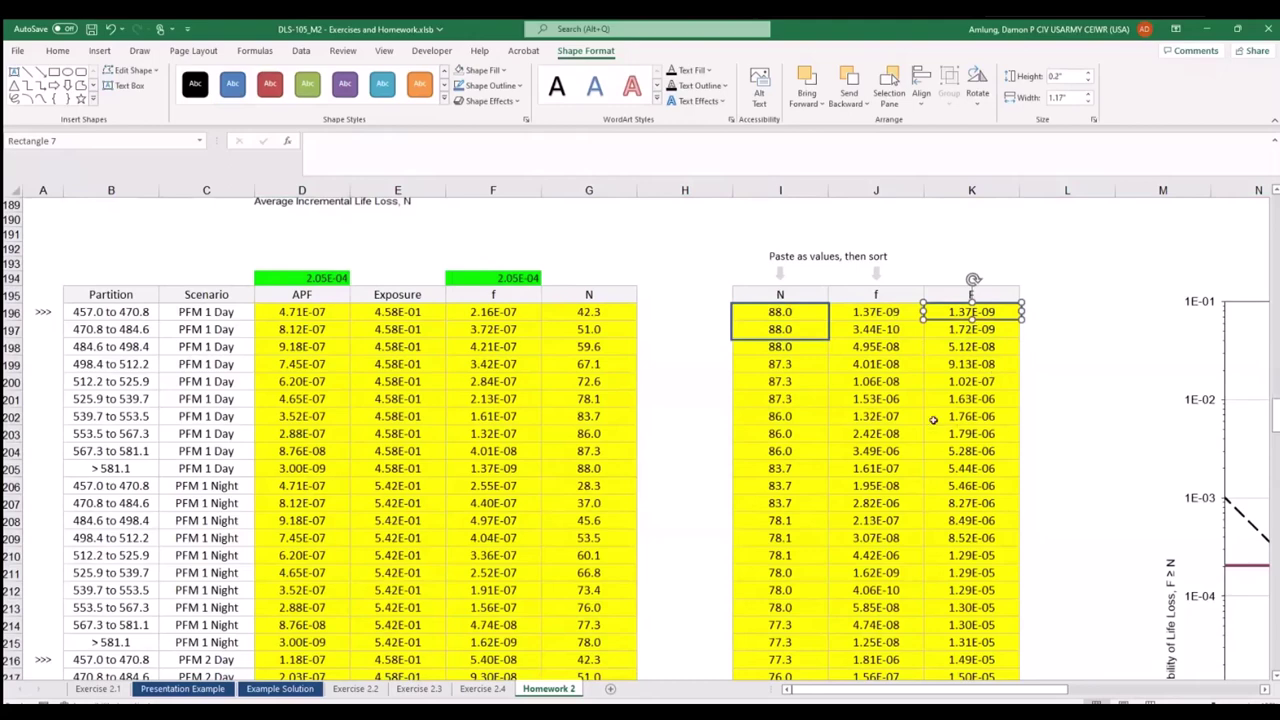
Copy the rectangles down one row with red outlines, framing N cells I197:I198 and F cell K197.
{"action": "left_click_drag", "start_coordinate": [816, 306], "coordinate": [822, 325]}
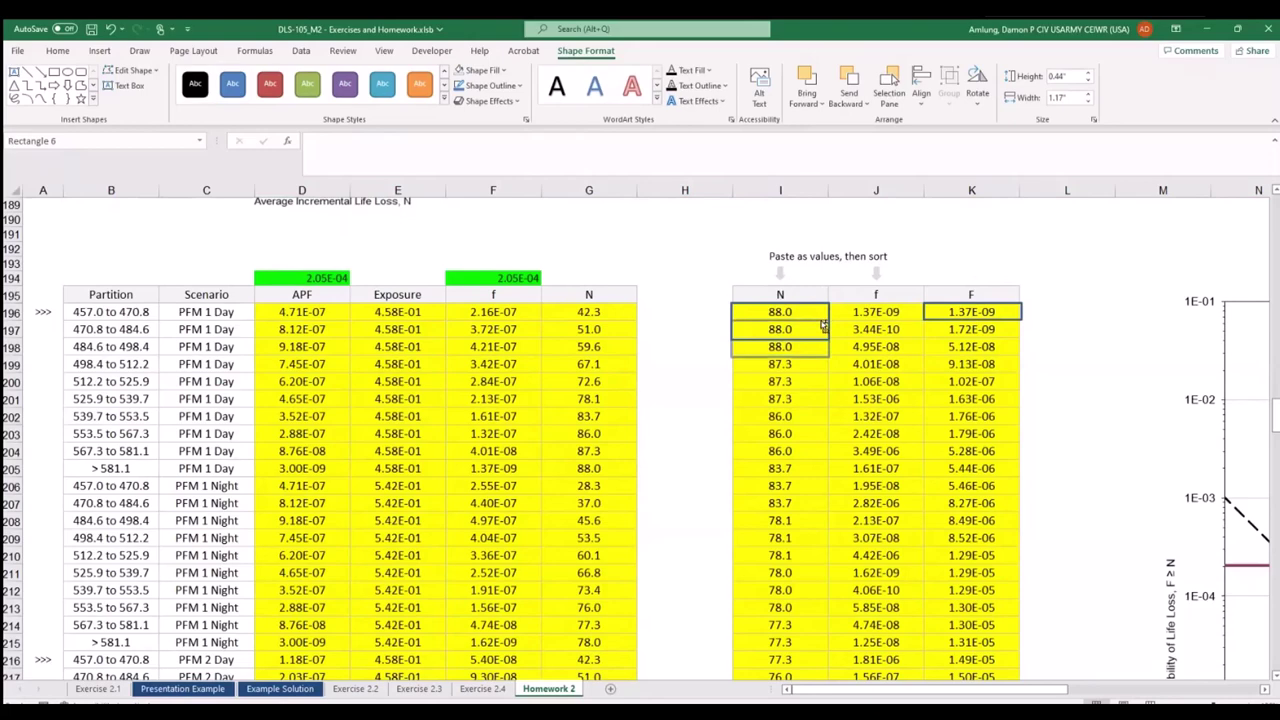
{"action": "left_click", "coordinate": [490, 85]}
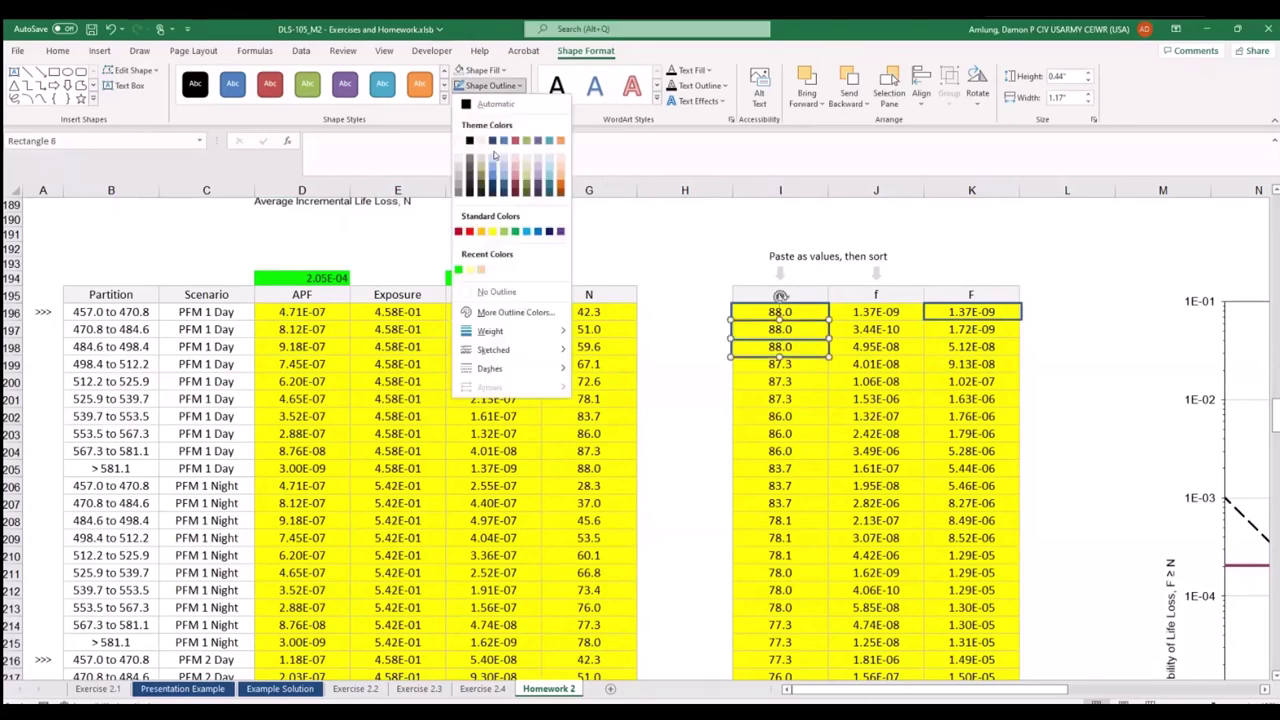
{"action": "left_click", "coordinate": [476, 234]}
{"action": "left_click", "coordinate": [1061, 432]}
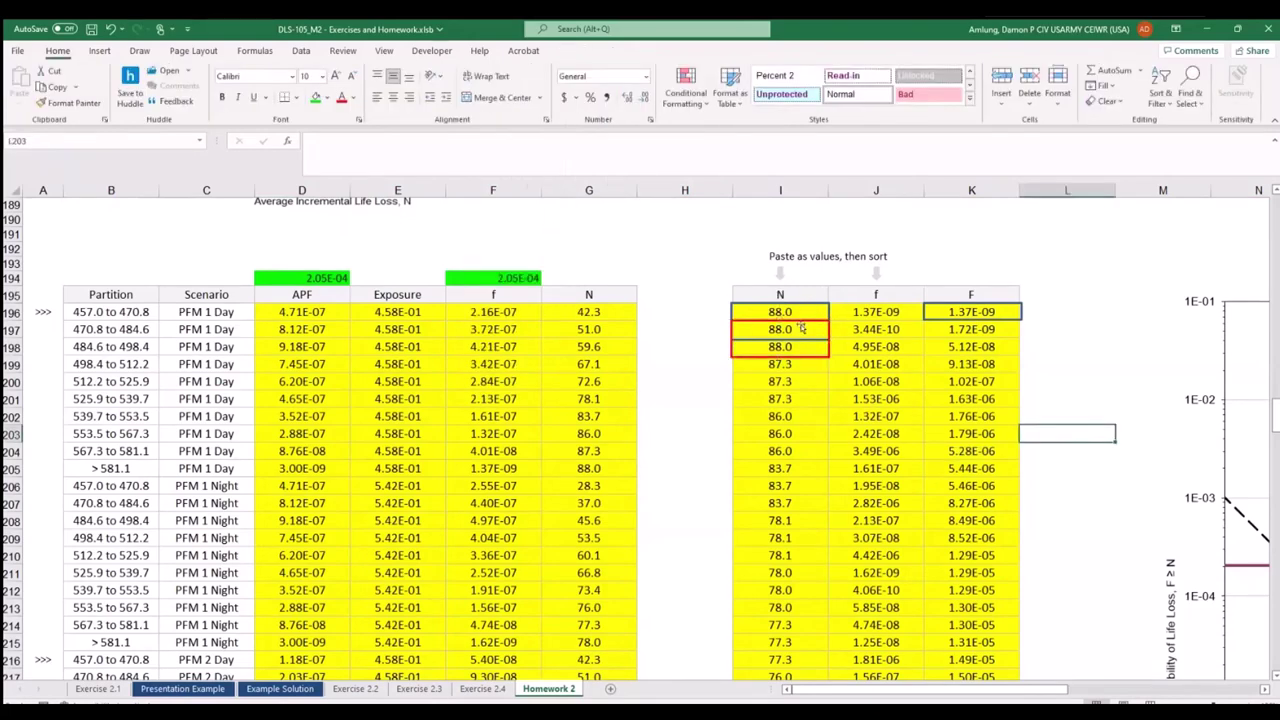
{"action": "left_click", "coordinate": [982, 318]}
{"action": "left_click_drag", "start_coordinate": [985, 318], "coordinate": [988, 336]}
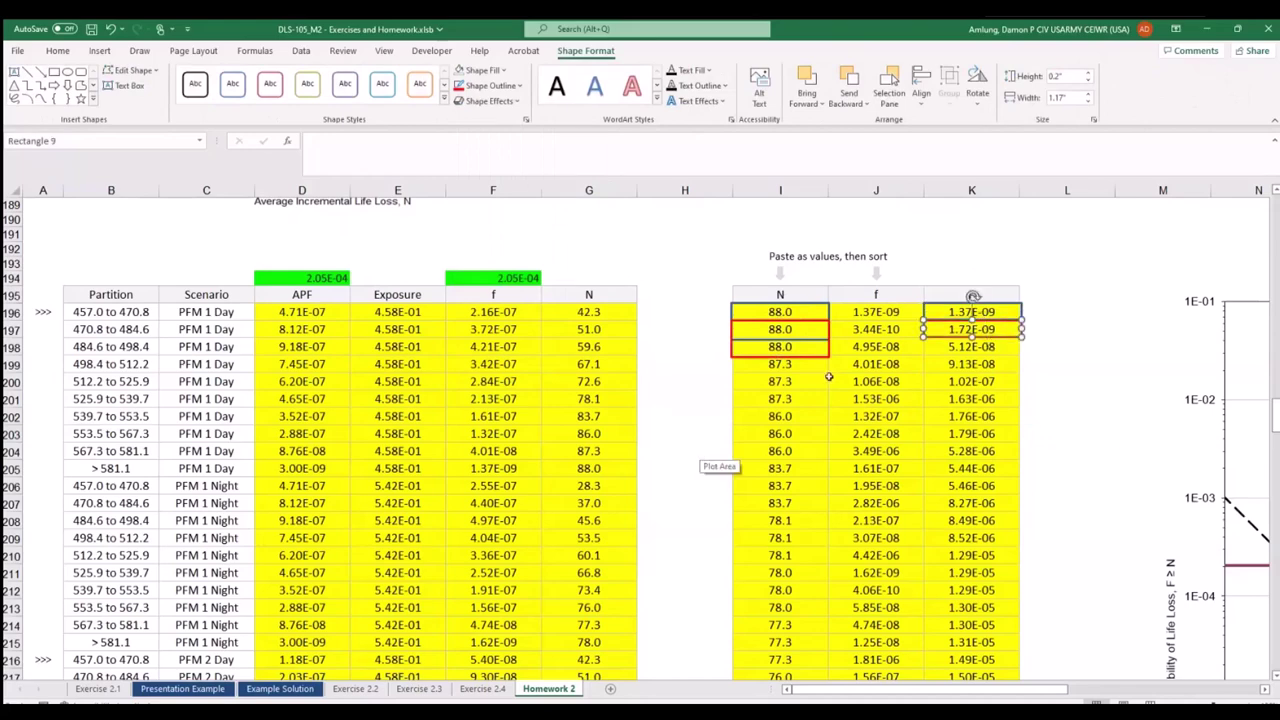
Add bright green outline rectangles around N cells I198:I199 and the matching F cell K198.
{"action": "left_click_drag", "start_coordinate": [820, 365], "coordinate": [820, 381]}
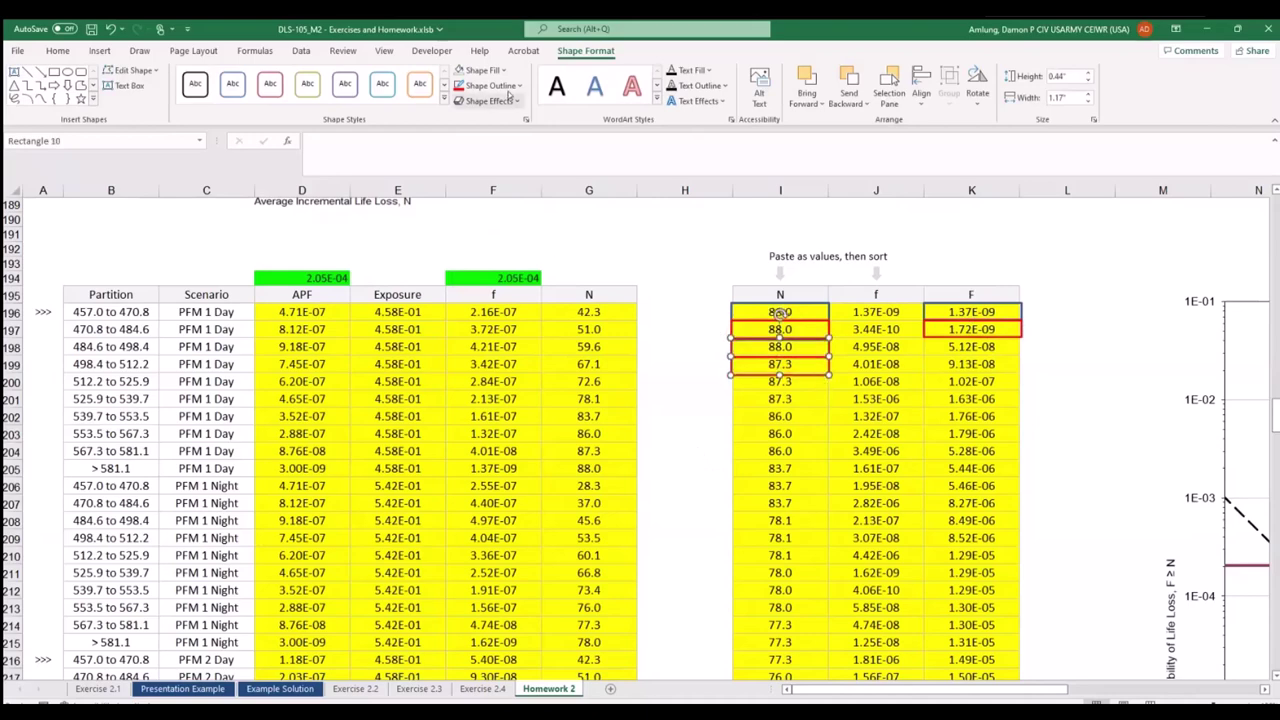
{"action": "left_click", "coordinate": [490, 85]}
{"action": "left_click", "coordinate": [458, 270]}
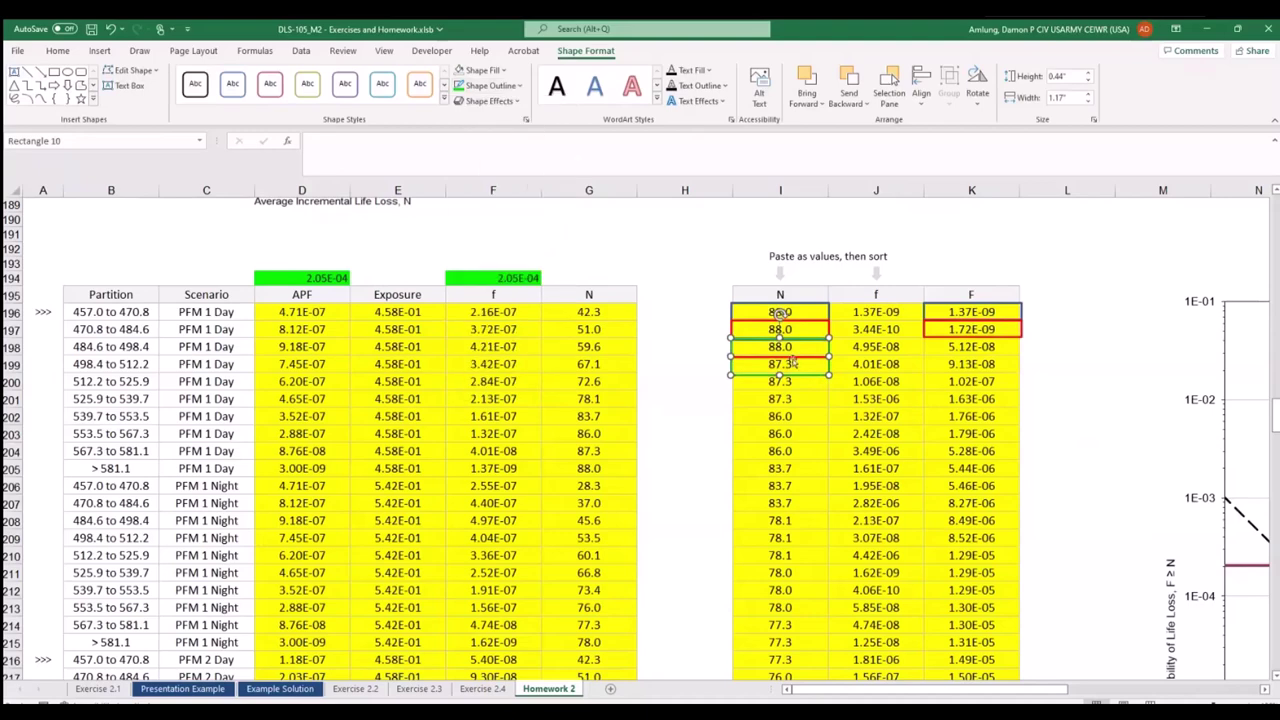
{"action": "left_click_drag", "start_coordinate": [792, 362], "coordinate": [968, 366]}
{"action": "left_click", "coordinate": [1070, 507]}
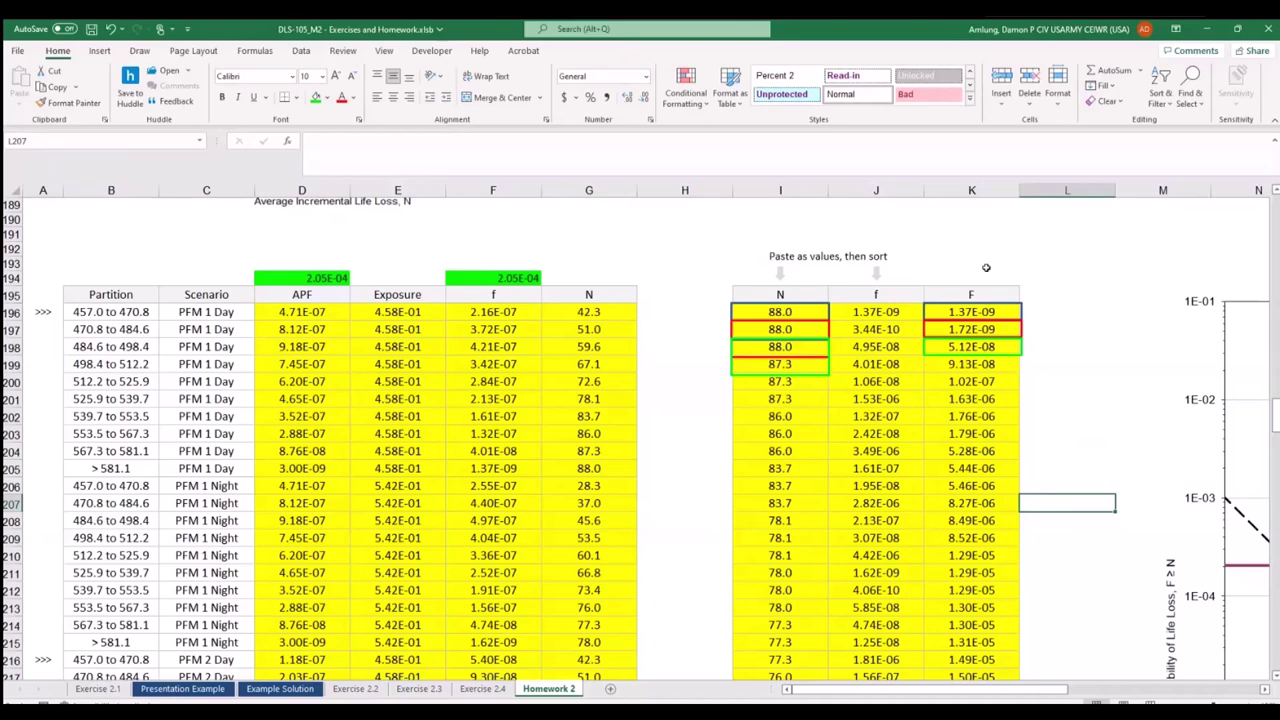
Delete the existing stepped series of index numbers, N and F values in columns H to J below the sorted table.
{"action": "left_click", "coordinate": [786, 315]}
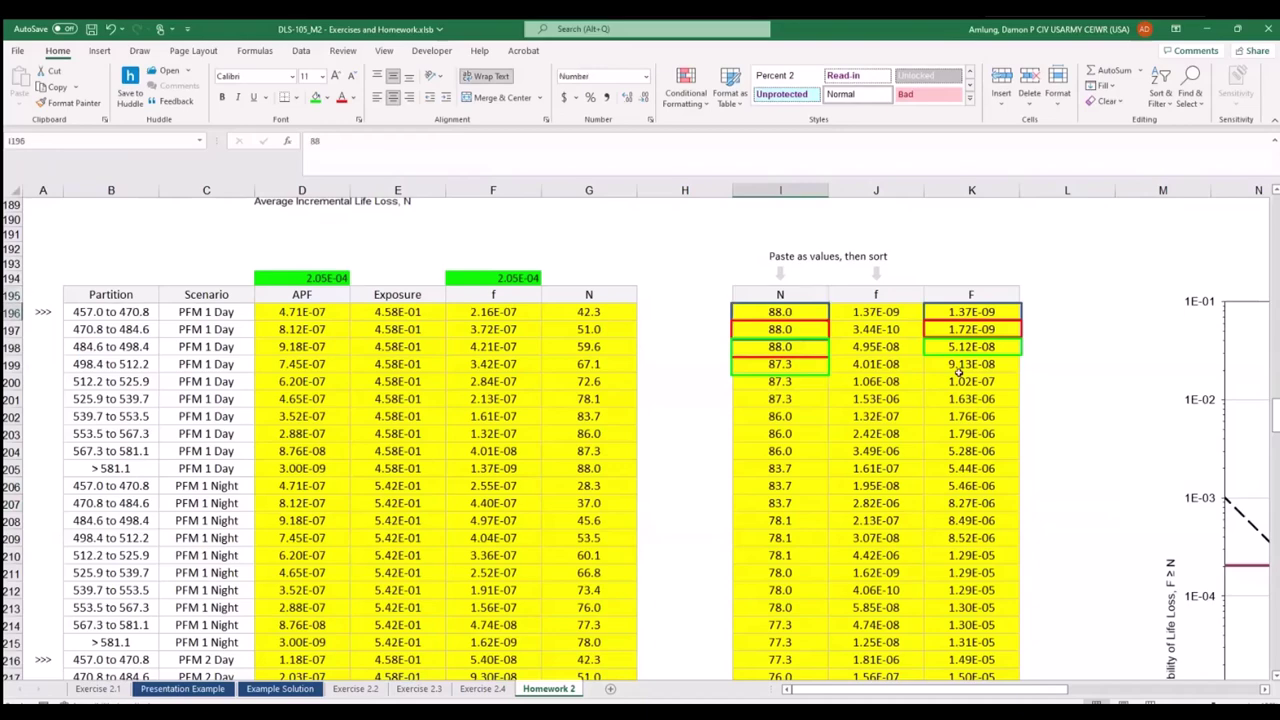
{"action": "key", "text": "Right"}
{"action": "key", "text": "Right"}
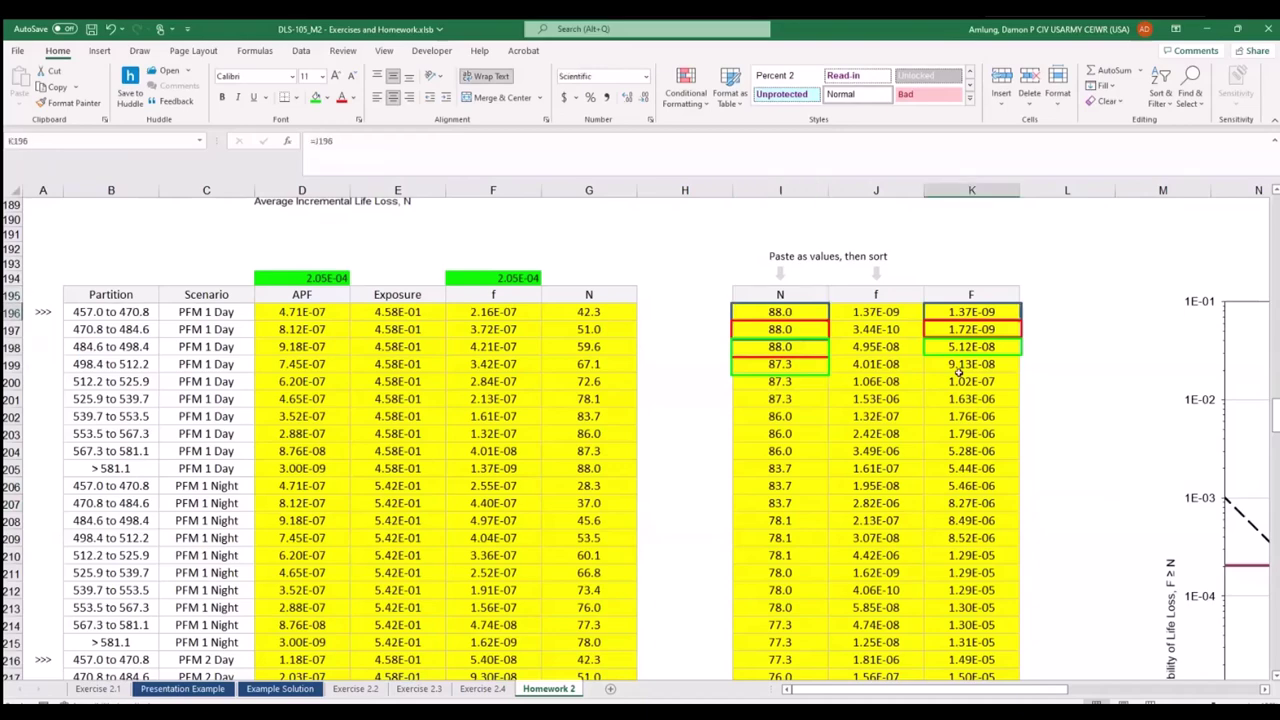
{"action": "scroll", "coordinate": [958, 372], "scroll_direction": "down", "scroll_amount": 20}
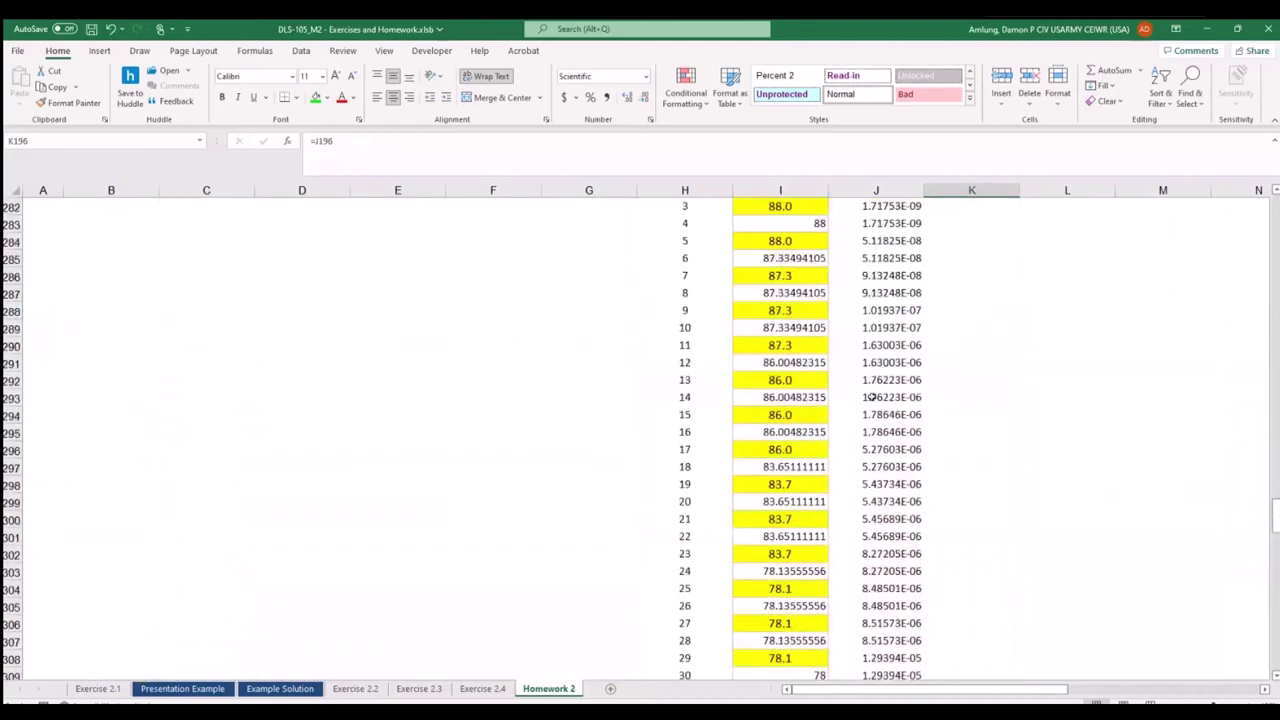
{"action": "scroll", "coordinate": [700, 340], "scroll_direction": "up", "scroll_amount": 4}
{"action": "left_click", "coordinate": [678, 324]}
{"action": "left_click_drag", "start_coordinate": [689, 343], "coordinate": [943, 659]}
{"action": "key", "text": "Delete"}
{"action": "scroll", "coordinate": [1000, 491], "scroll_direction": "up", "scroll_amount": 20}
{"action": "left_click", "coordinate": [1000, 491]}
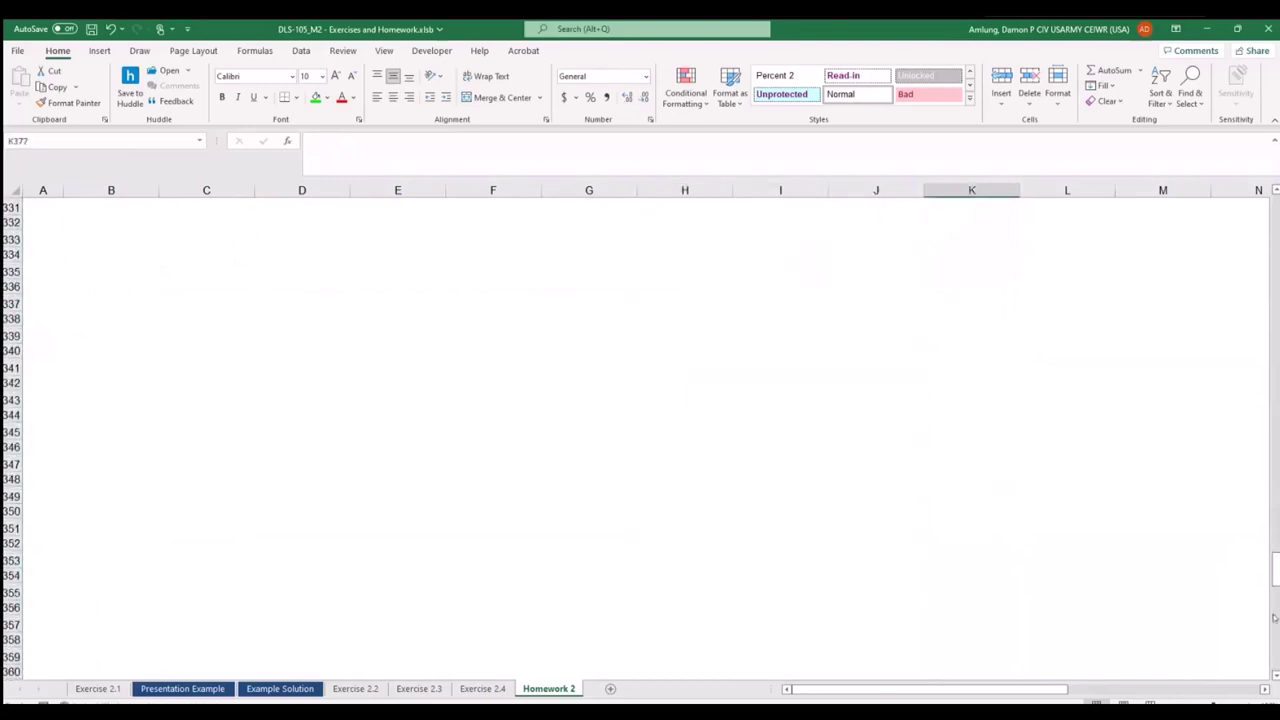
Copy the sorted N values I196:I276 and paste them as values starting at I279.
{"action": "left_click_drag", "start_coordinate": [1275, 567], "coordinate": [1275, 210]}
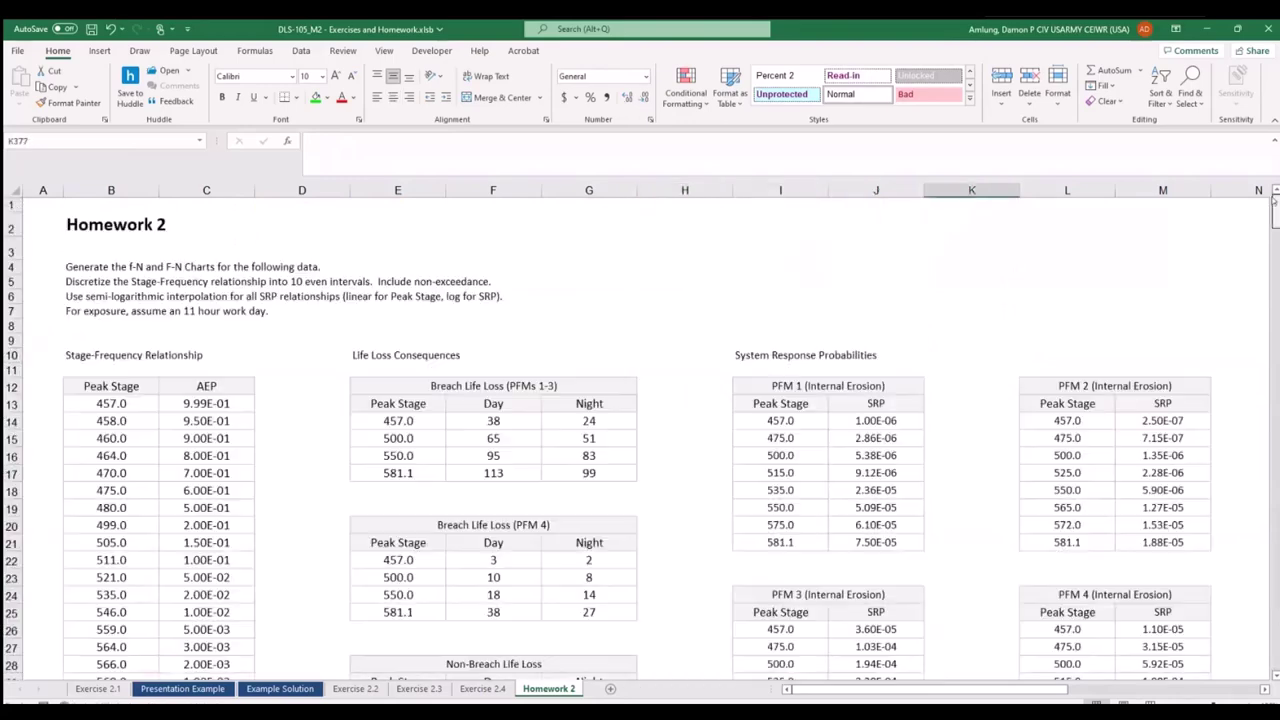
{"action": "scroll", "coordinate": [1163, 432], "scroll_direction": "down", "scroll_amount": 20}
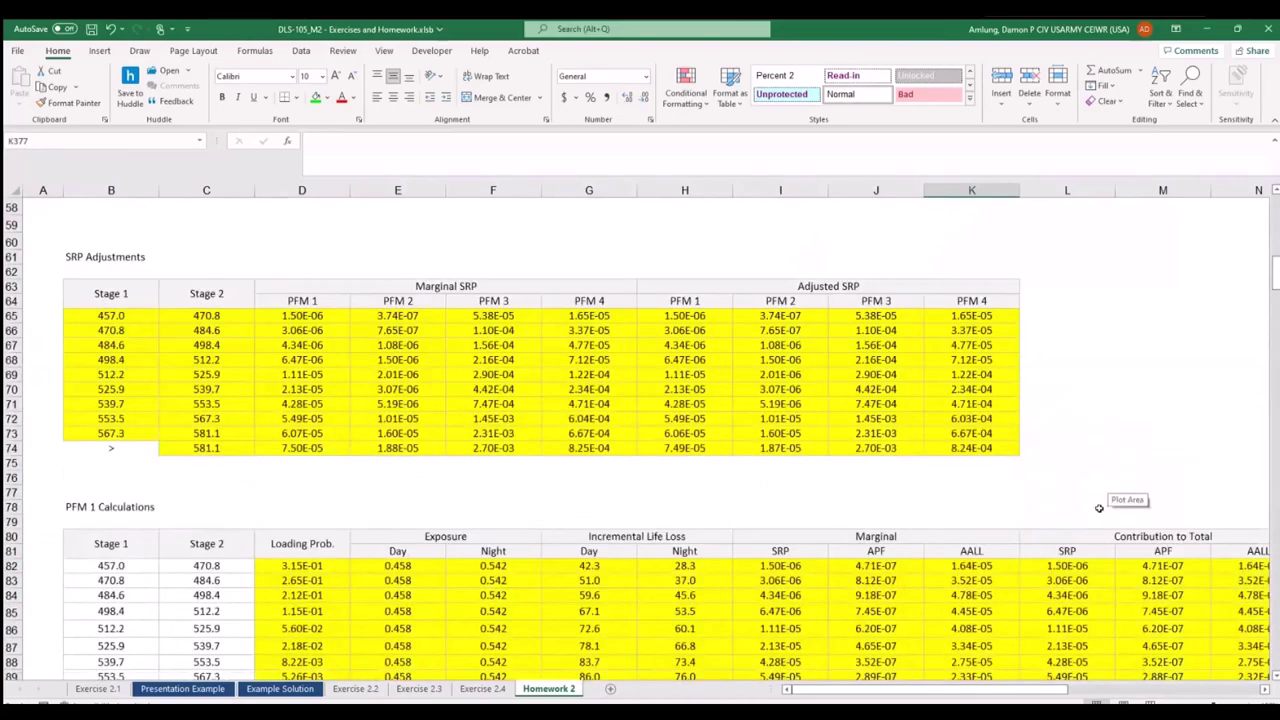
{"action": "scroll", "coordinate": [1105, 551], "scroll_direction": "down", "scroll_amount": 20}
{"action": "left_click_drag", "start_coordinate": [780, 312], "coordinate": [820, 650]}
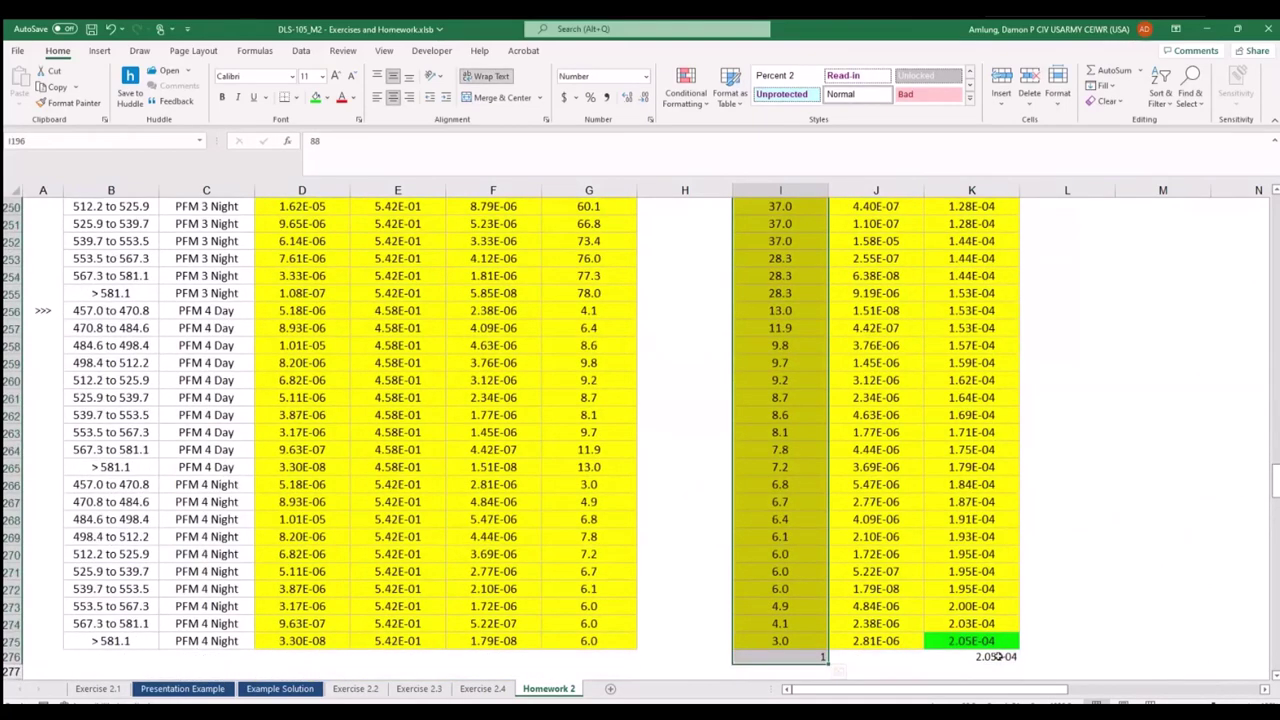
{"action": "left_click", "coordinate": [818, 656]}
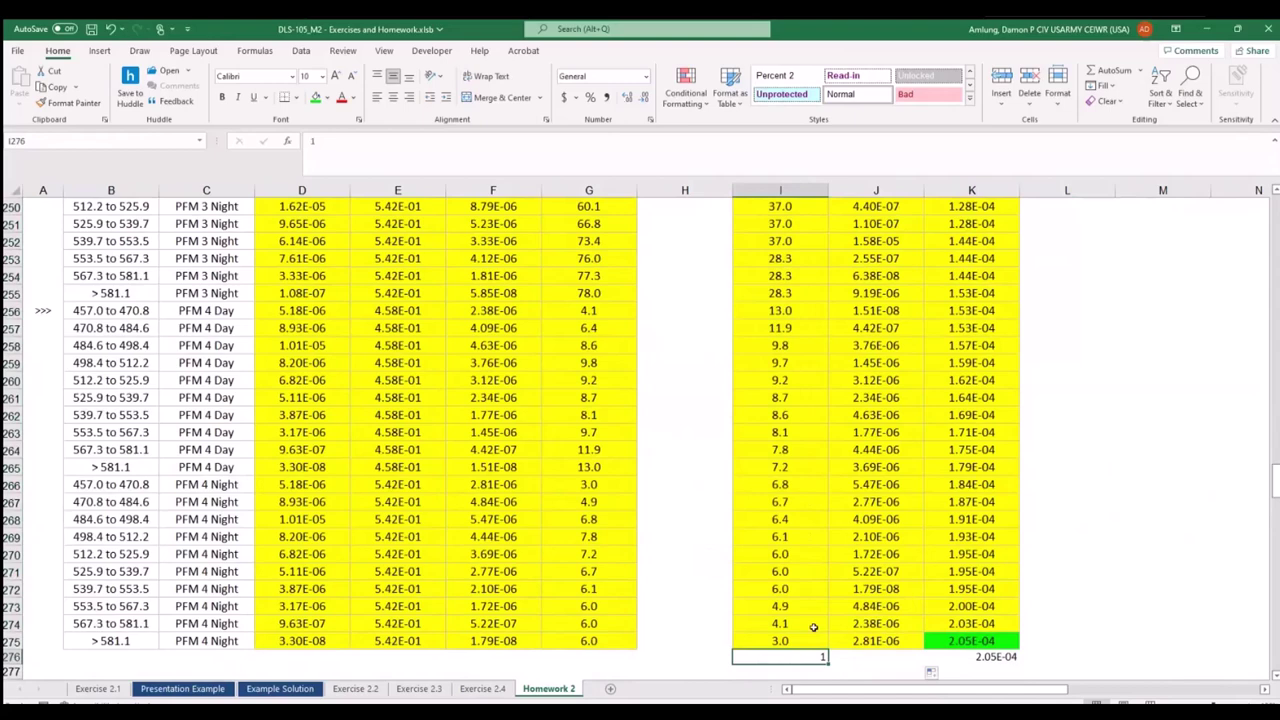
{"action": "key", "text": "ctrl+shift+Up"}
{"action": "key", "text": "ctrl+c"}
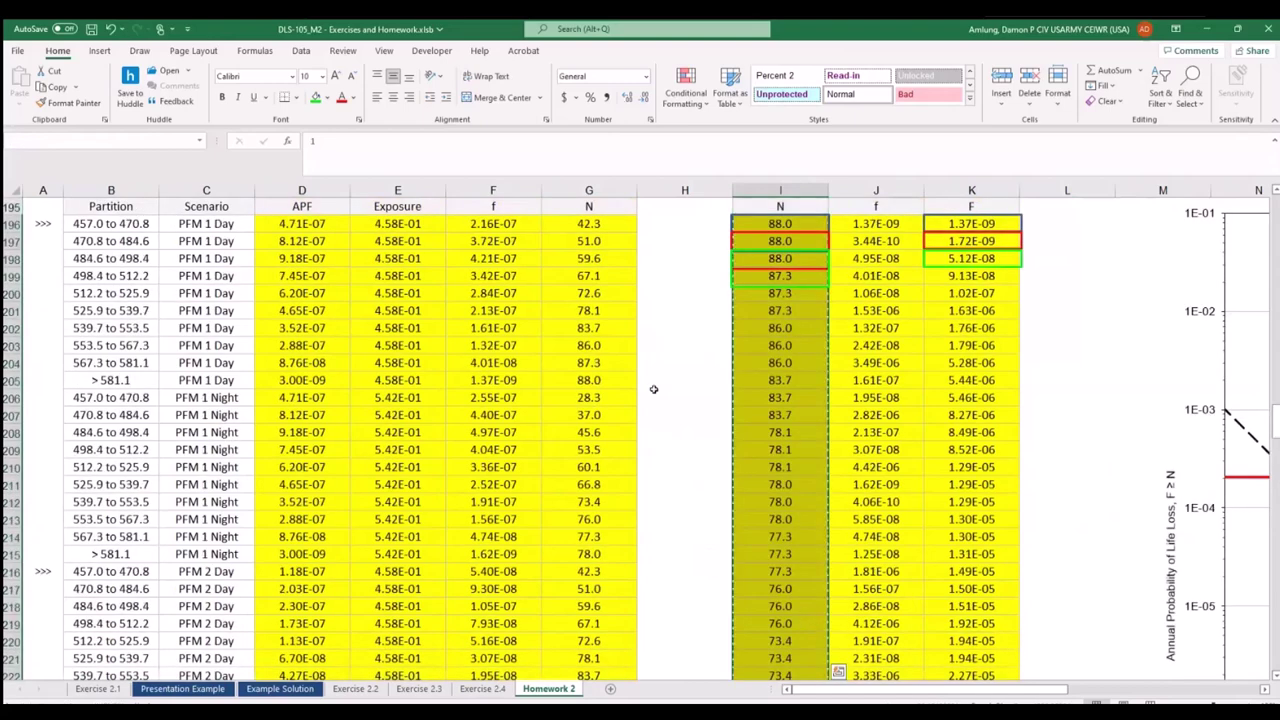
{"action": "scroll", "coordinate": [798, 548], "scroll_direction": "down", "scroll_amount": 20}
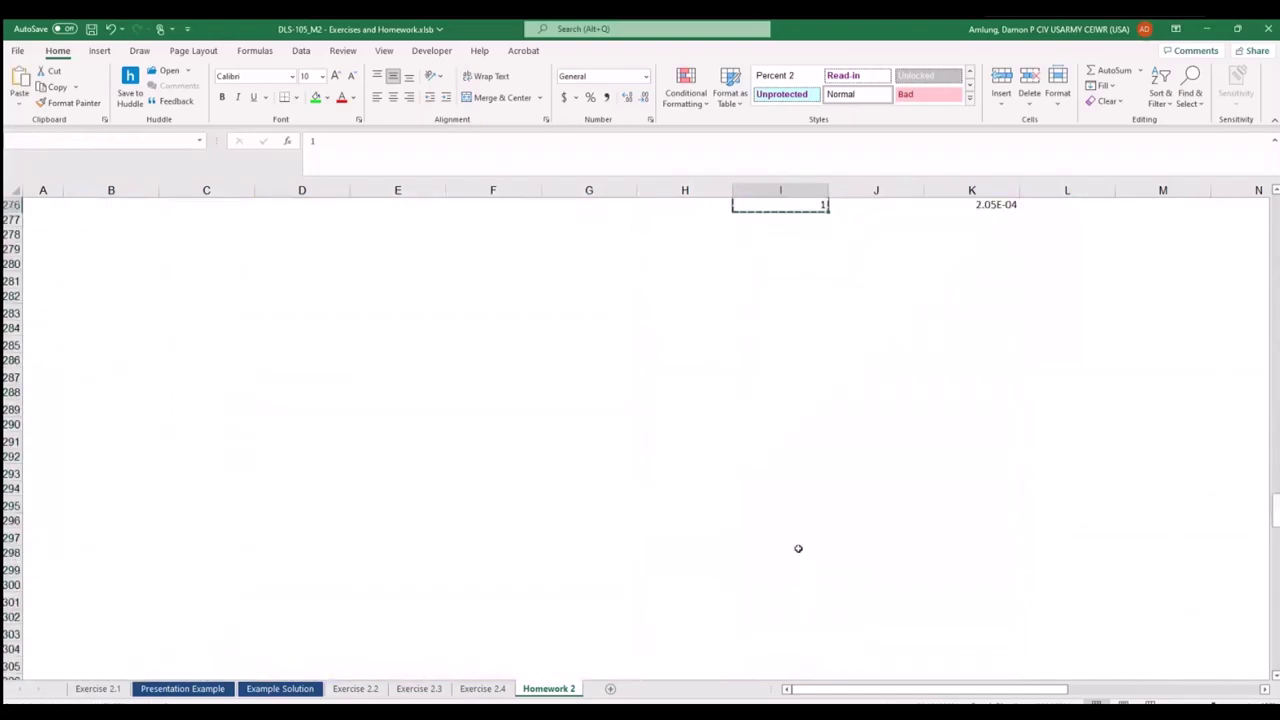
{"action": "scroll", "coordinate": [798, 548], "scroll_direction": "up", "scroll_amount": 5}
{"action": "left_click", "coordinate": [780, 509]}
{"action": "left_click", "coordinate": [20, 95]}
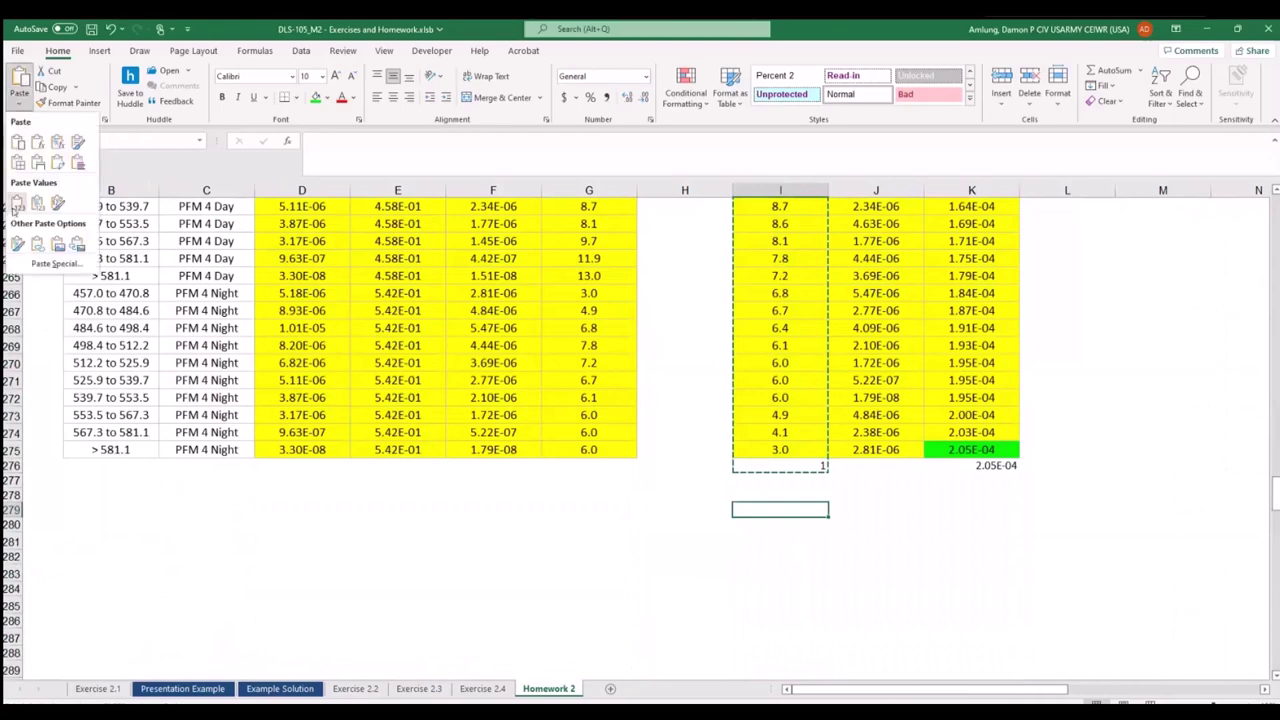
{"action": "left_click", "coordinate": [17, 203]}
Copy the cumulative F values K196:K276 and paste them as values starting at J279, beside the pasted N values.
{"action": "left_click", "coordinate": [1000, 397]}
{"action": "scroll", "coordinate": [1000, 380], "scroll_direction": "up", "scroll_amount": 19}
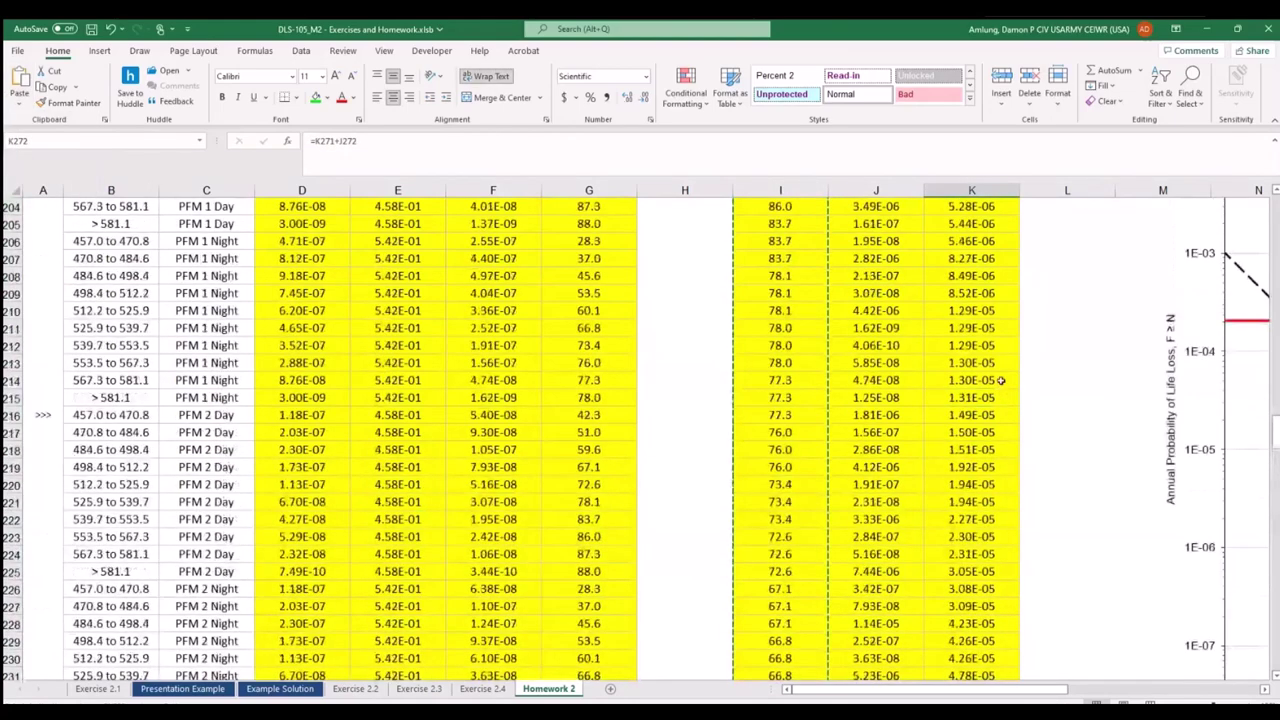
{"action": "scroll", "coordinate": [1000, 380], "scroll_direction": "up", "scroll_amount": 5}
{"action": "left_click", "coordinate": [985, 312]}
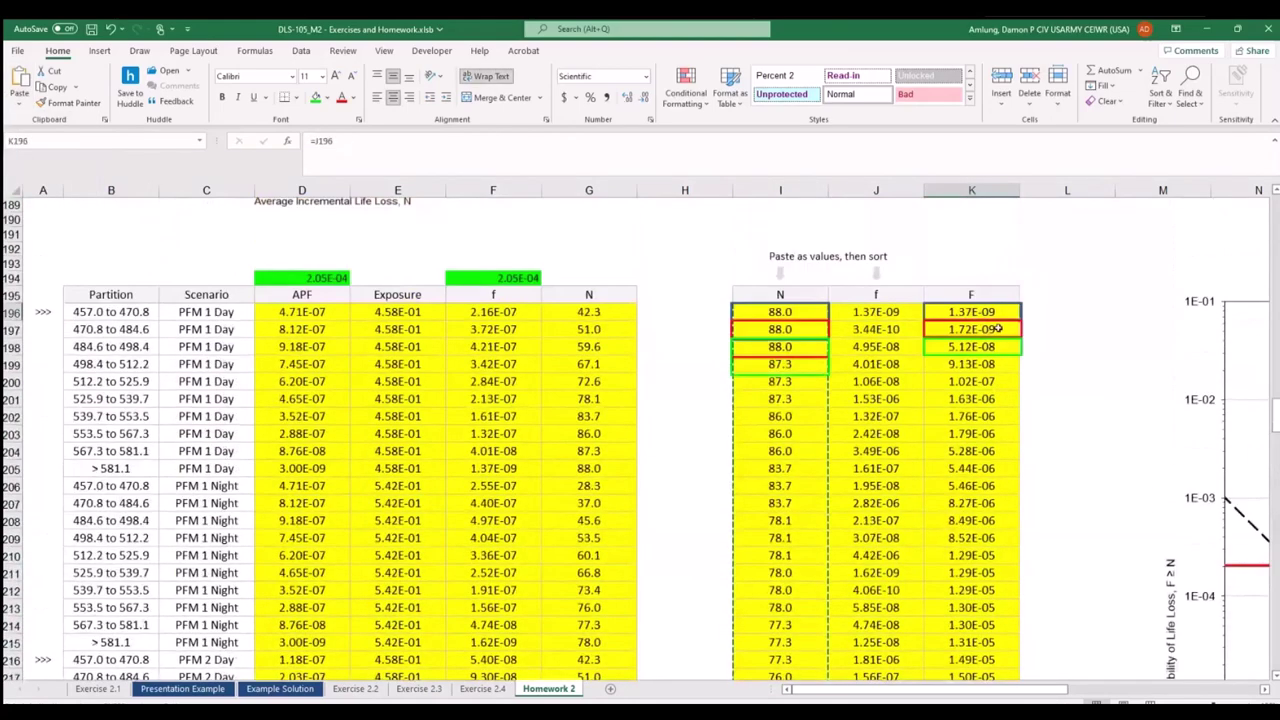
{"action": "key", "text": "ctrl+shift+Down"}
{"action": "key", "text": "ctrl+c"}
{"action": "scroll", "coordinate": [869, 386], "scroll_direction": "down", "scroll_amount": 10}
{"action": "scroll", "coordinate": [859, 388], "scroll_direction": "up", "scroll_amount": 3}
{"action": "left_click", "coordinate": [859, 388]}
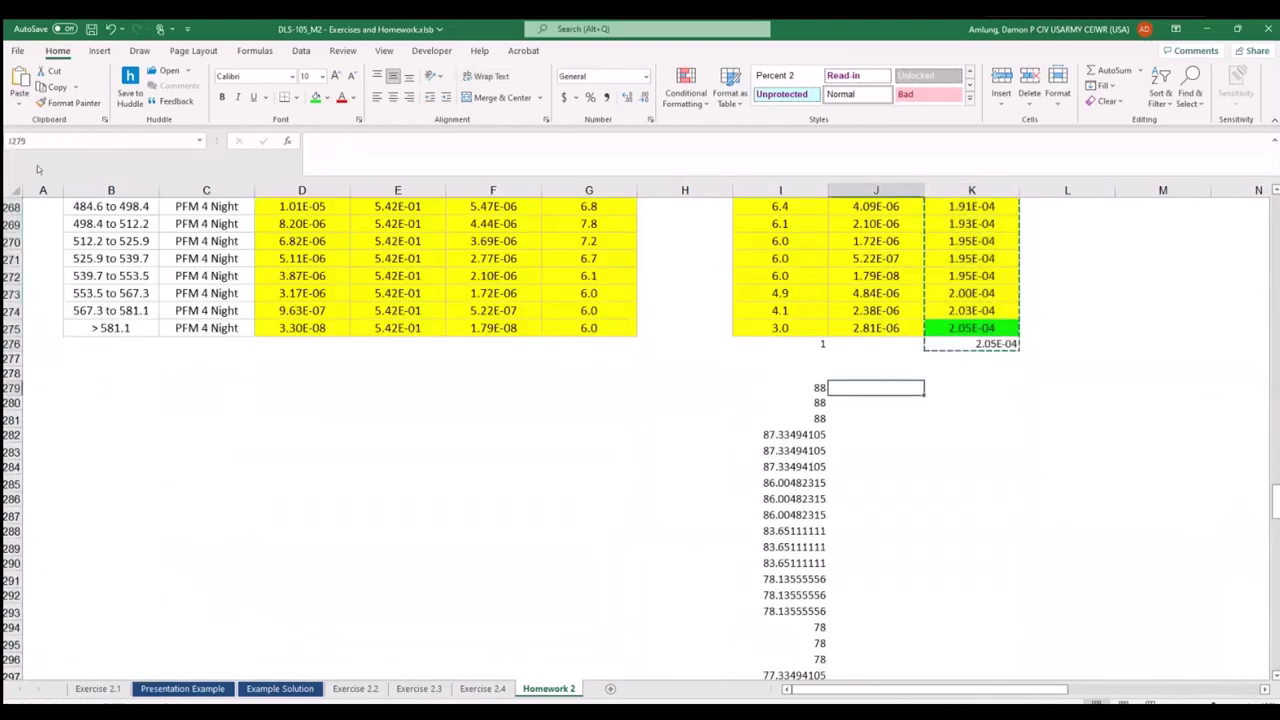
{"action": "left_click", "coordinate": [19, 101]}
{"action": "left_click", "coordinate": [18, 203]}
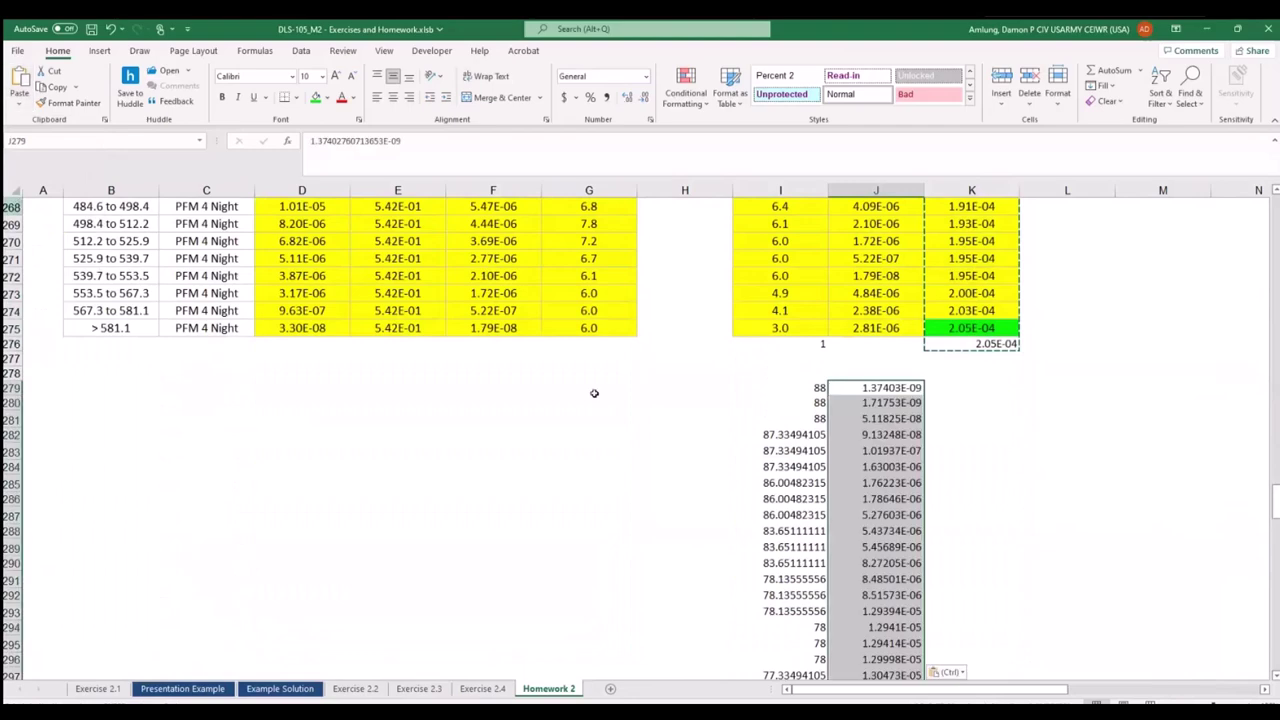
Examine how the outlined N cell pairs in I196:I199 match the corresponding F cells K196:K198.
{"action": "left_click", "coordinate": [793, 436]}
{"action": "left_click", "coordinate": [805, 387]}
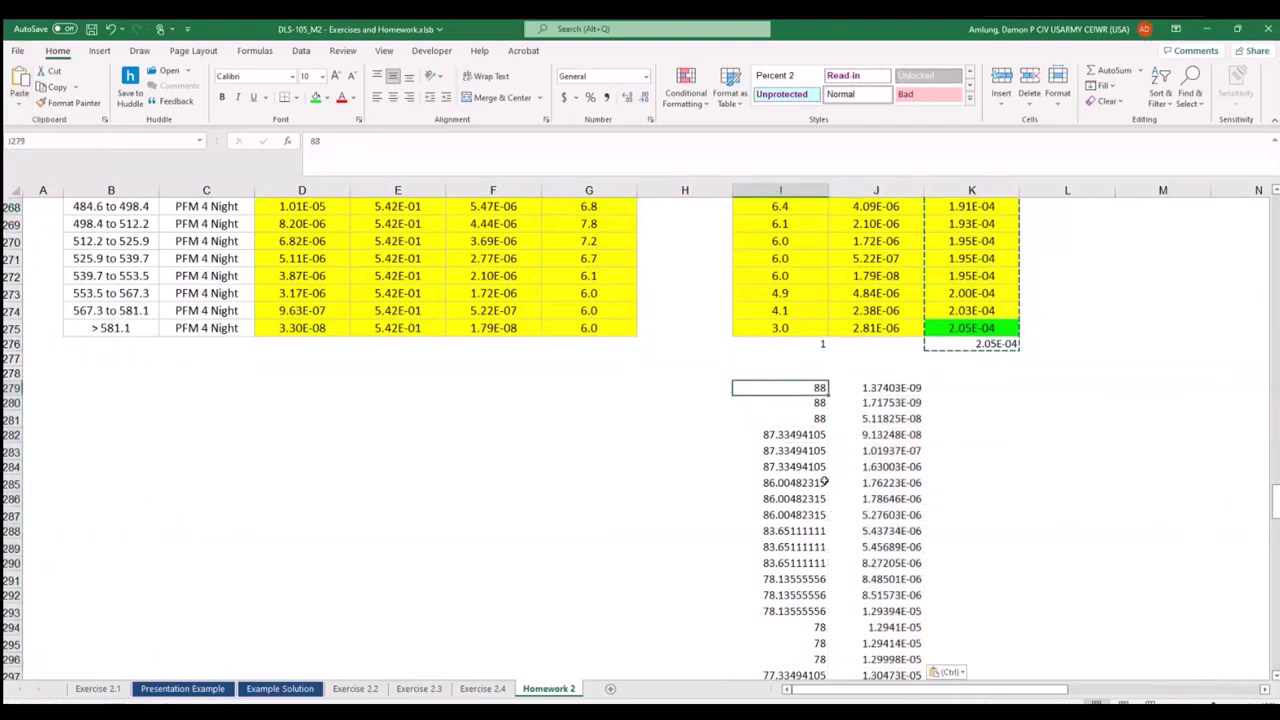
{"action": "scroll", "coordinate": [840, 481], "scroll_direction": "up", "scroll_amount": 20}
{"action": "scroll", "coordinate": [883, 483], "scroll_direction": "up", "scroll_amount": 5}
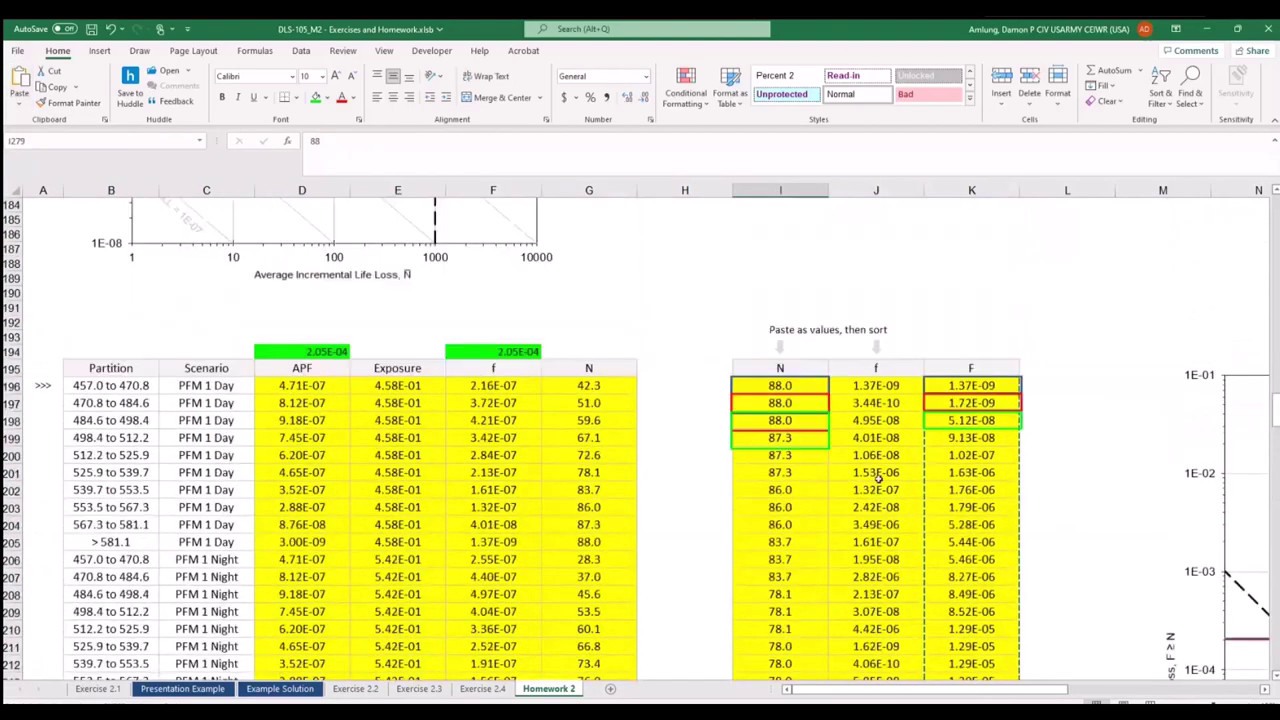
{"action": "left_click", "coordinate": [716, 385]}
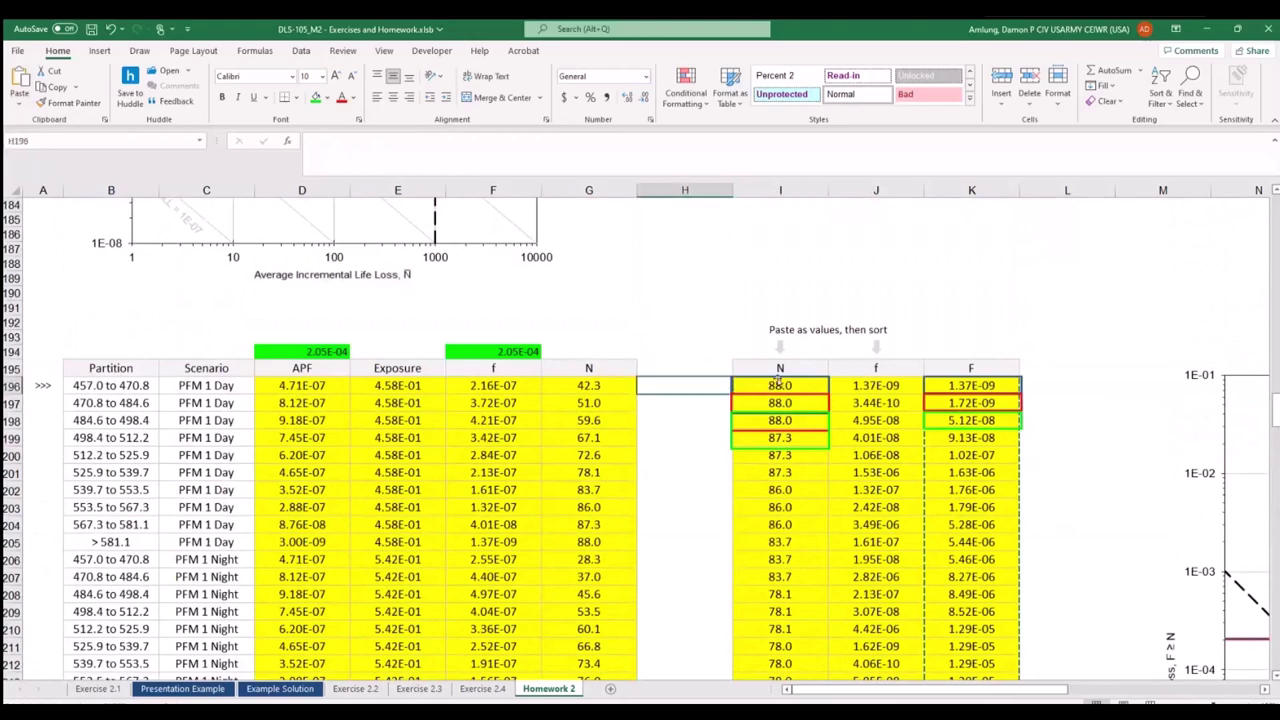
{"action": "left_click_drag", "start_coordinate": [780, 385], "coordinate": [1005, 388]}
{"action": "left_click", "coordinate": [780, 385]}
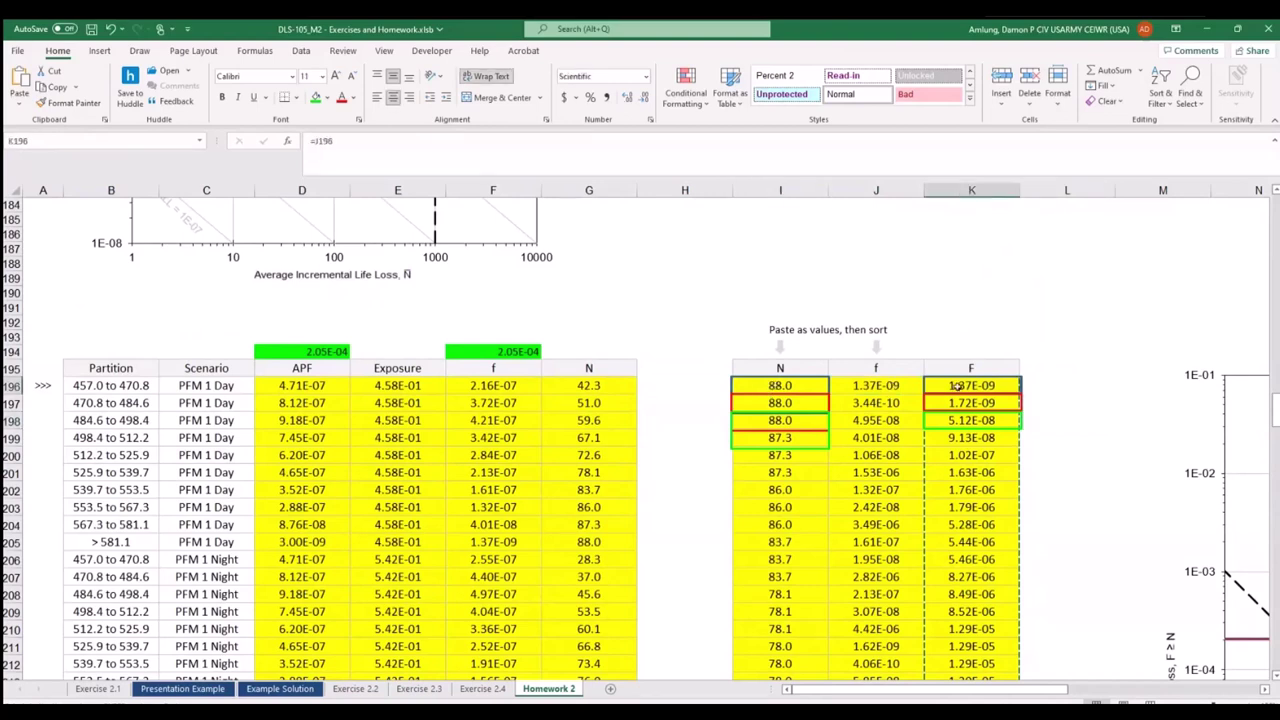
{"action": "left_click", "coordinate": [876, 559]}
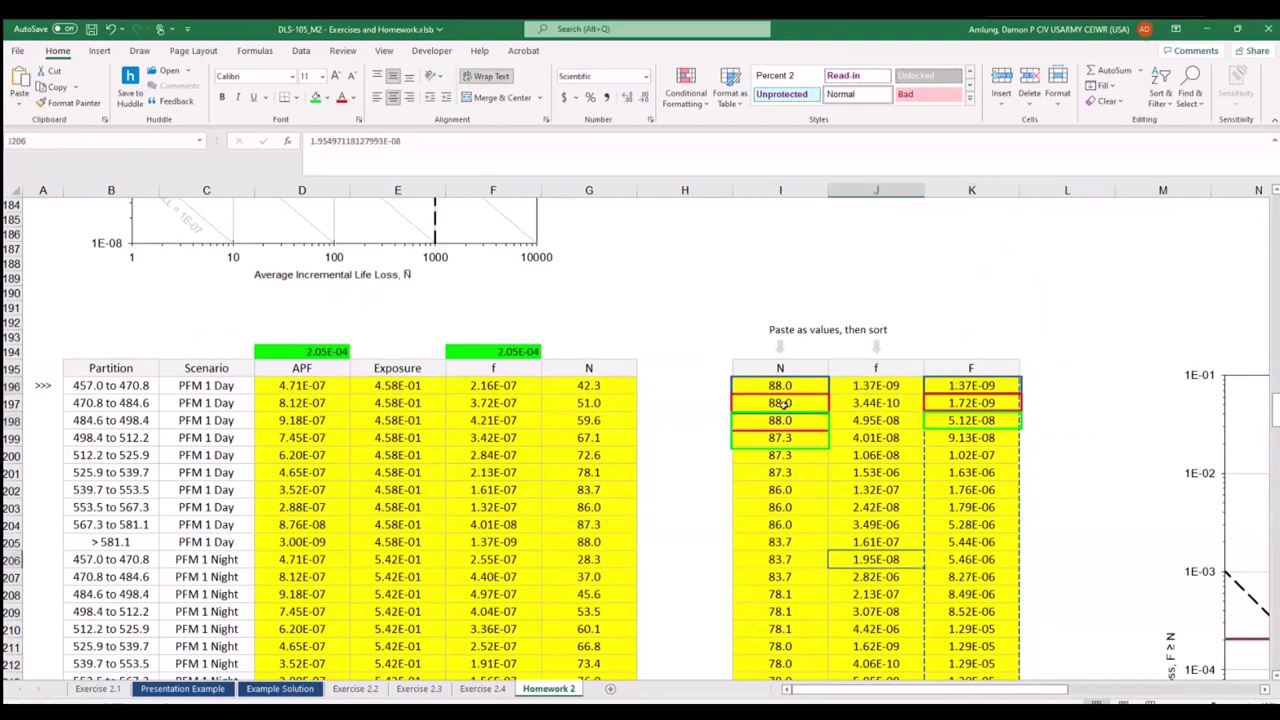
{"action": "left_click", "coordinate": [784, 403]}
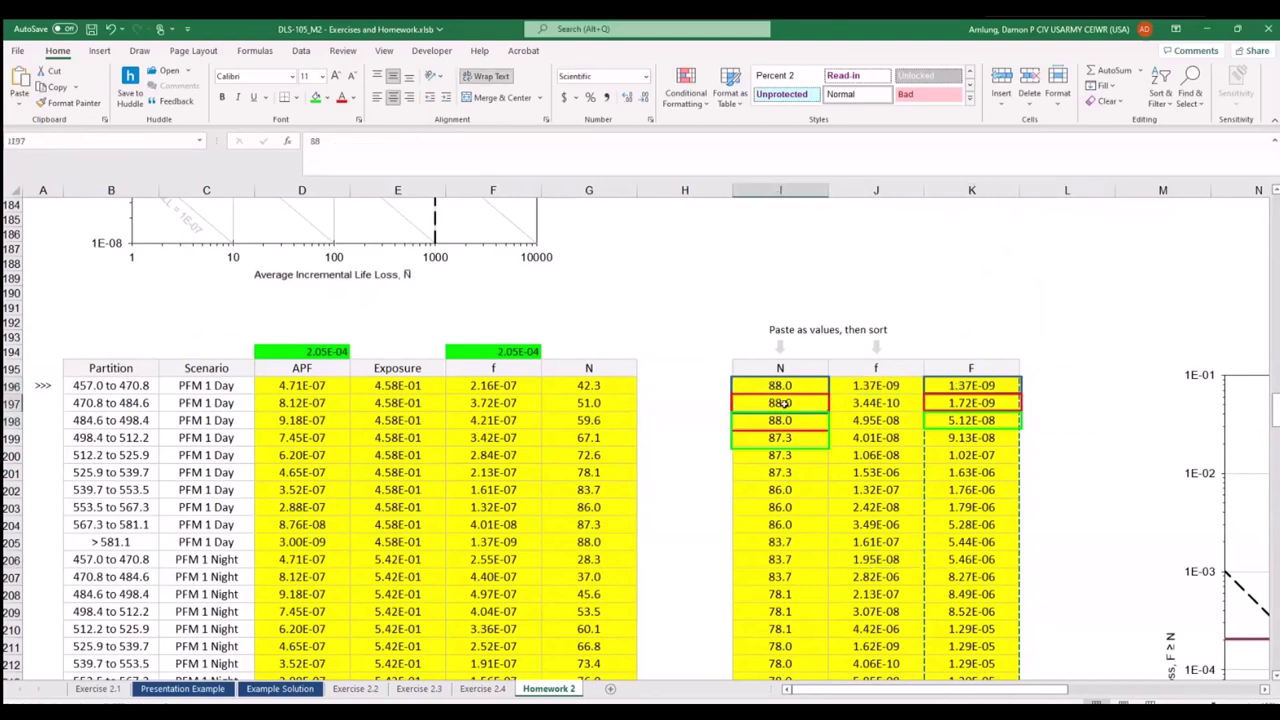
{"action": "left_click", "coordinate": [978, 403]}
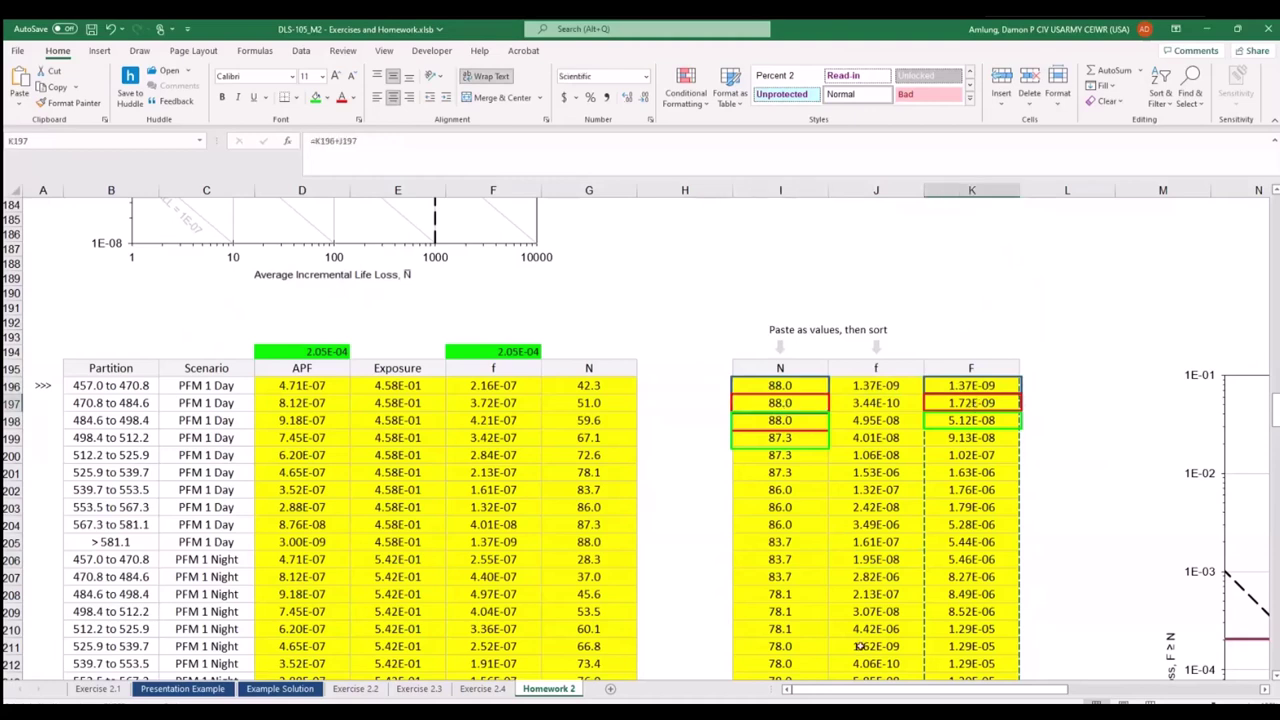
{"action": "left_click", "coordinate": [789, 420]}
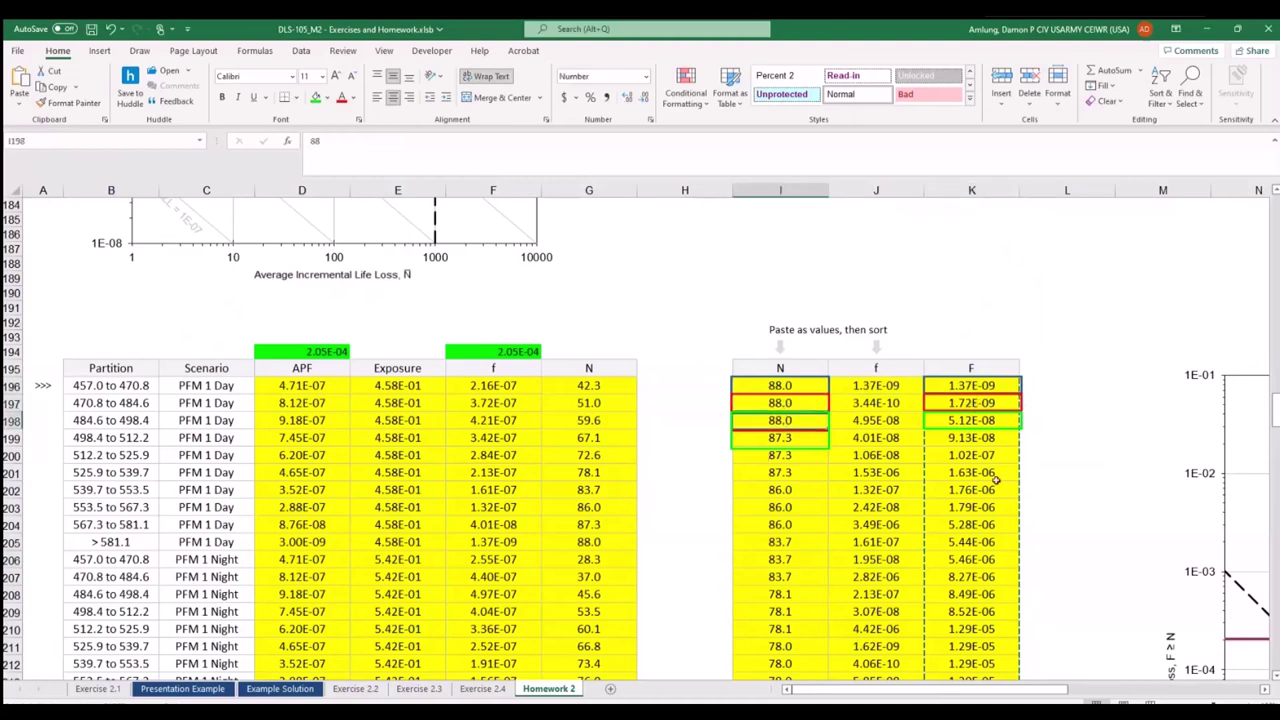
{"action": "left_click", "coordinate": [984, 421]}
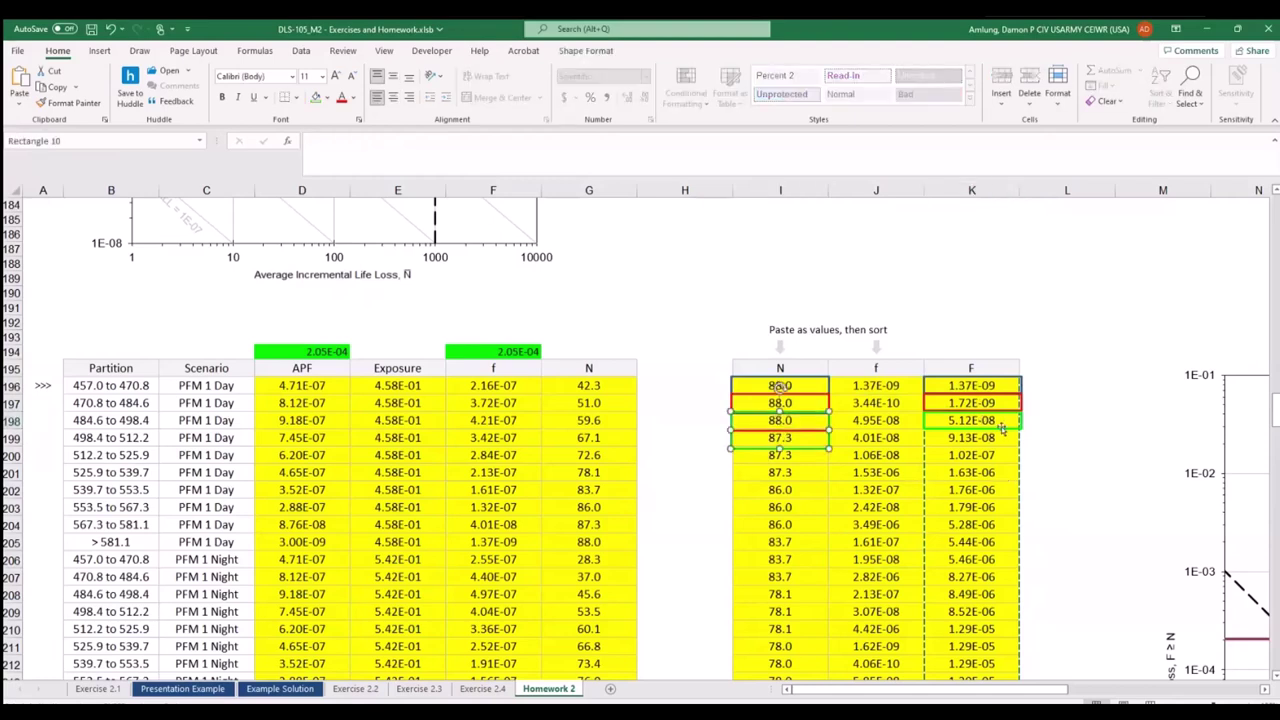
{"action": "left_click", "coordinate": [900, 506]}
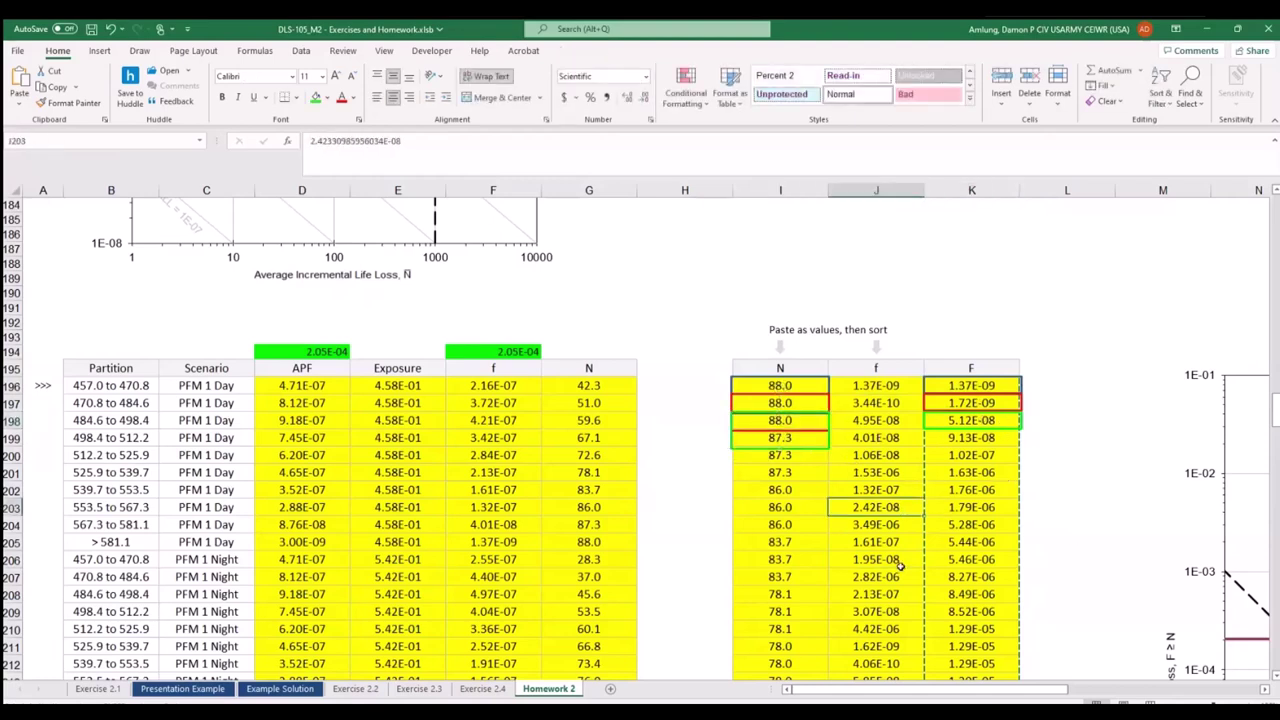
Copy the sorted N values I197:I275, starting one row below the first value, and paste them as values at I360.
{"action": "left_click", "coordinate": [788, 402]}
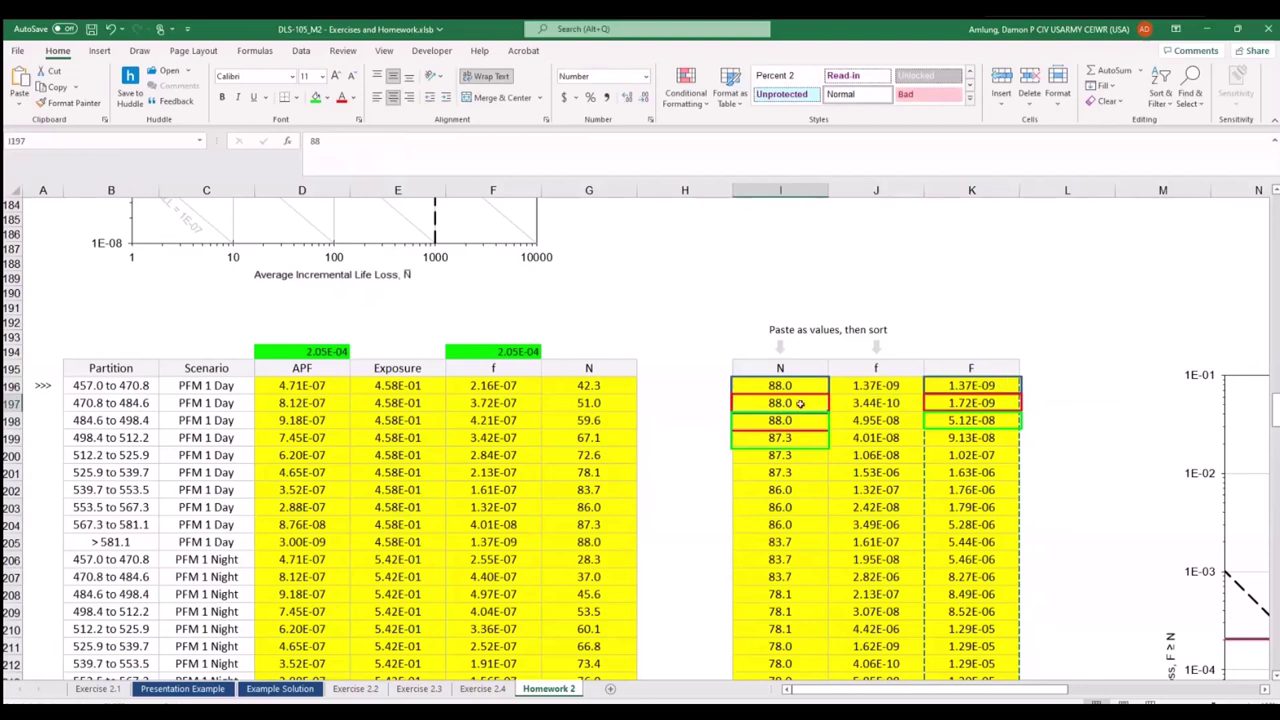
{"action": "left_click", "coordinate": [837, 407]}
{"action": "key", "text": "Left"}
{"action": "key", "text": "shift+Down"}
{"action": "key", "text": "shift+Down"}
{"action": "key", "text": "shift+Down"}
{"action": "key", "text": "shift+Down"}
{"action": "key", "text": "shift+Down"}
{"action": "key", "text": "shift+Down"}
{"action": "key", "text": "shift+Down"}
{"action": "key", "text": "shift+Down"}
{"action": "key", "text": "shift+Down"}
{"action": "key", "text": "shift+Down"}
{"action": "key", "text": "shift+Down"}
{"action": "key", "text": "shift+Down"}
{"action": "key", "text": "shift+Down"}
{"action": "key", "text": "shift+Down"}
{"action": "key", "text": "shift+Down"}
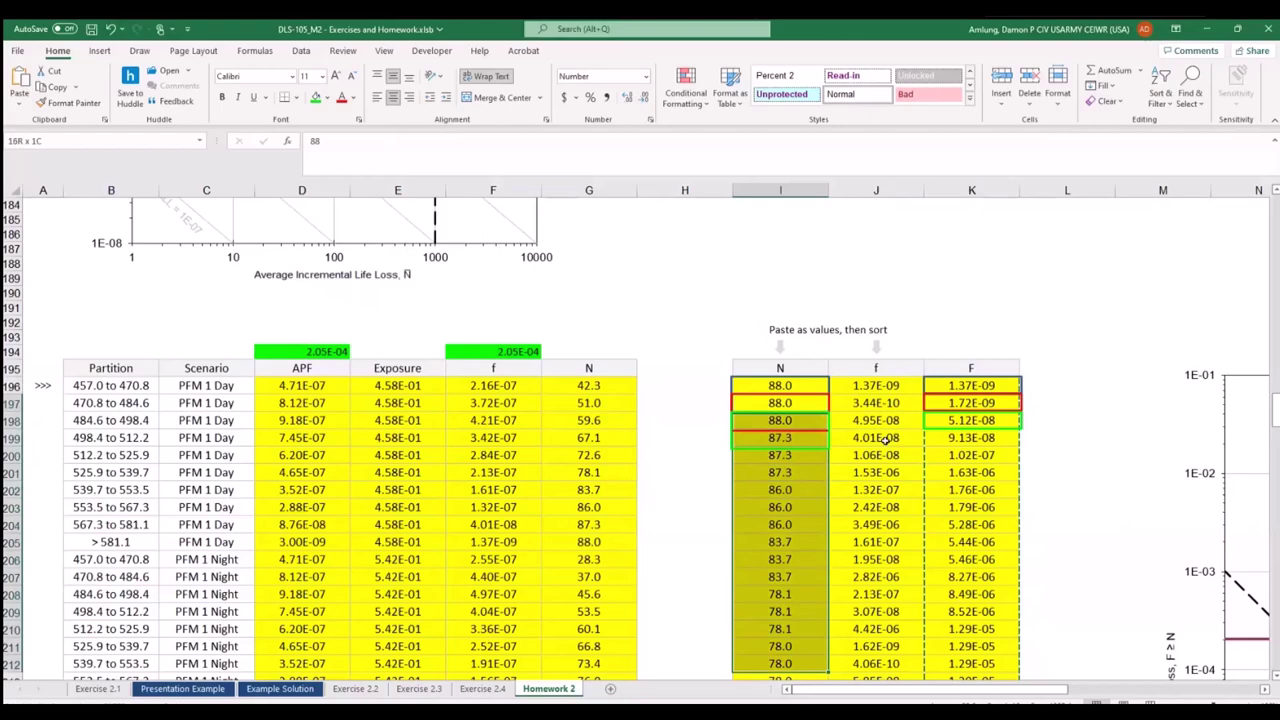
{"action": "key", "text": "shift+Down"}
{"action": "key", "text": "shift+Down"}
{"action": "key", "text": "shift+Down"}
{"action": "key", "text": "shift+Down"}
{"action": "key", "text": "shift+Down"}
{"action": "key", "text": "shift+Down"}
{"action": "key", "text": "shift+Down"}
{"action": "key", "text": "shift+Down"}
{"action": "key", "text": "shift+Down"}
{"action": "key", "text": "shift+Down"}
{"action": "key", "text": "shift+Down"}
{"action": "key", "text": "shift+Down"}
{"action": "key", "text": "shift+Down"}
{"action": "key", "text": "shift+Down"}
{"action": "key", "text": "shift+Down"}
{"action": "key", "text": "shift+Down"}
{"action": "key", "text": "shift+Down"}
{"action": "key", "text": "shift+Down"}
{"action": "key", "text": "shift+Down"}
{"action": "key", "text": "shift+Down"}
{"action": "key", "text": "shift+Down"}
{"action": "key", "text": "shift+Down"}
{"action": "key", "text": "shift+Down"}
{"action": "key", "text": "shift+Down"}
{"action": "key", "text": "shift+Down"}
{"action": "key", "text": "shift+Down"}
{"action": "key", "text": "shift+Down"}
{"action": "key", "text": "shift+Down"}
{"action": "key", "text": "shift+Down"}
{"action": "key", "text": "shift+Down"}
{"action": "key", "text": "shift+Down"}
{"action": "key", "text": "shift+Down"}
{"action": "key", "text": "shift+Down"}
{"action": "key", "text": "shift+Down"}
{"action": "key", "text": "shift+Down"}
{"action": "key", "text": "shift+Down"}
{"action": "key", "text": "shift+Down"}
{"action": "key", "text": "shift+Down"}
{"action": "key", "text": "shift+Down"}
{"action": "key", "text": "shift+Down"}
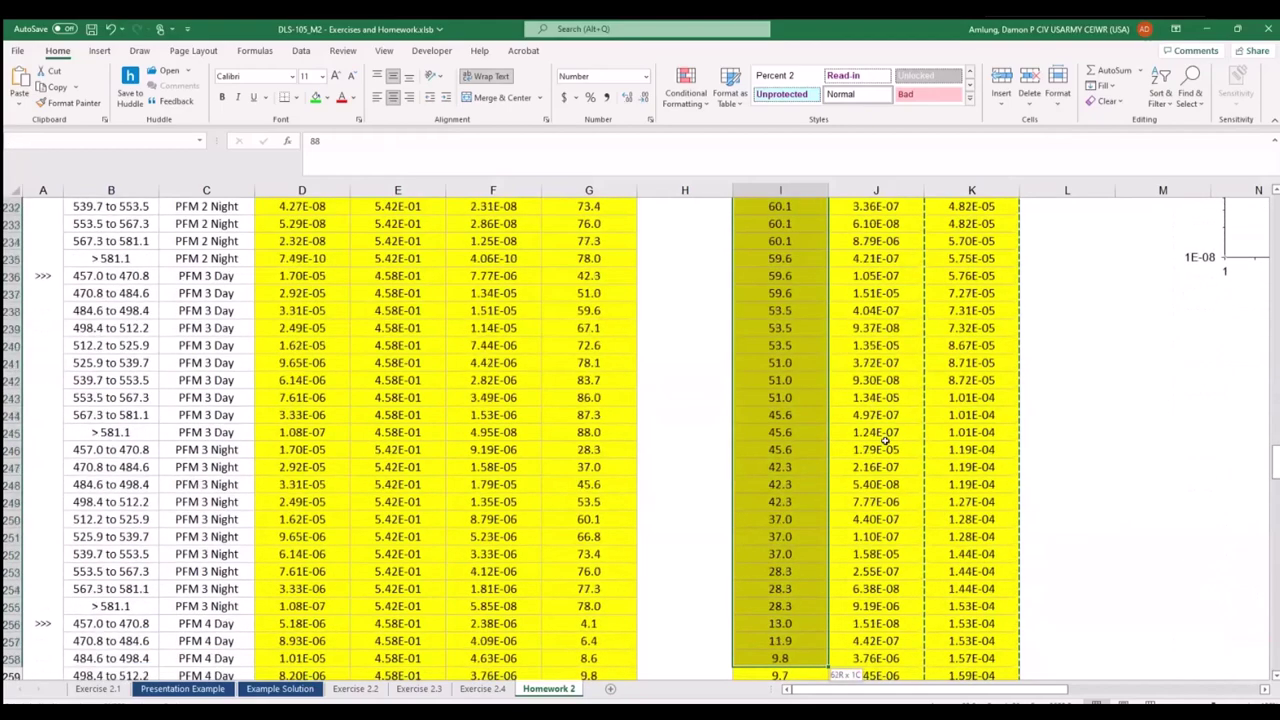
{"action": "key", "text": "shift+Down"}
{"action": "key", "text": "shift+Down"}
{"action": "key", "text": "shift+Down"}
{"action": "key", "text": "shift+Down"}
{"action": "key", "text": "shift+Down"}
{"action": "key", "text": "shift+Down"}
{"action": "key", "text": "shift+Down"}
{"action": "key", "text": "shift+Down"}
{"action": "key", "text": "shift+Down"}
{"action": "key", "text": "shift+Down"}
{"action": "key", "text": "shift+Down"}
{"action": "key", "text": "shift+Down"}
{"action": "key", "text": "shift+Down"}
{"action": "key", "text": "shift+Down"}
{"action": "key", "text": "shift+Down"}
{"action": "key", "text": "shift+Down"}
{"action": "key", "text": "shift+Down"}
{"action": "key", "text": "shift+Down"}
{"action": "key", "text": "shift+Down"}
{"action": "key", "text": "shift+Down"}
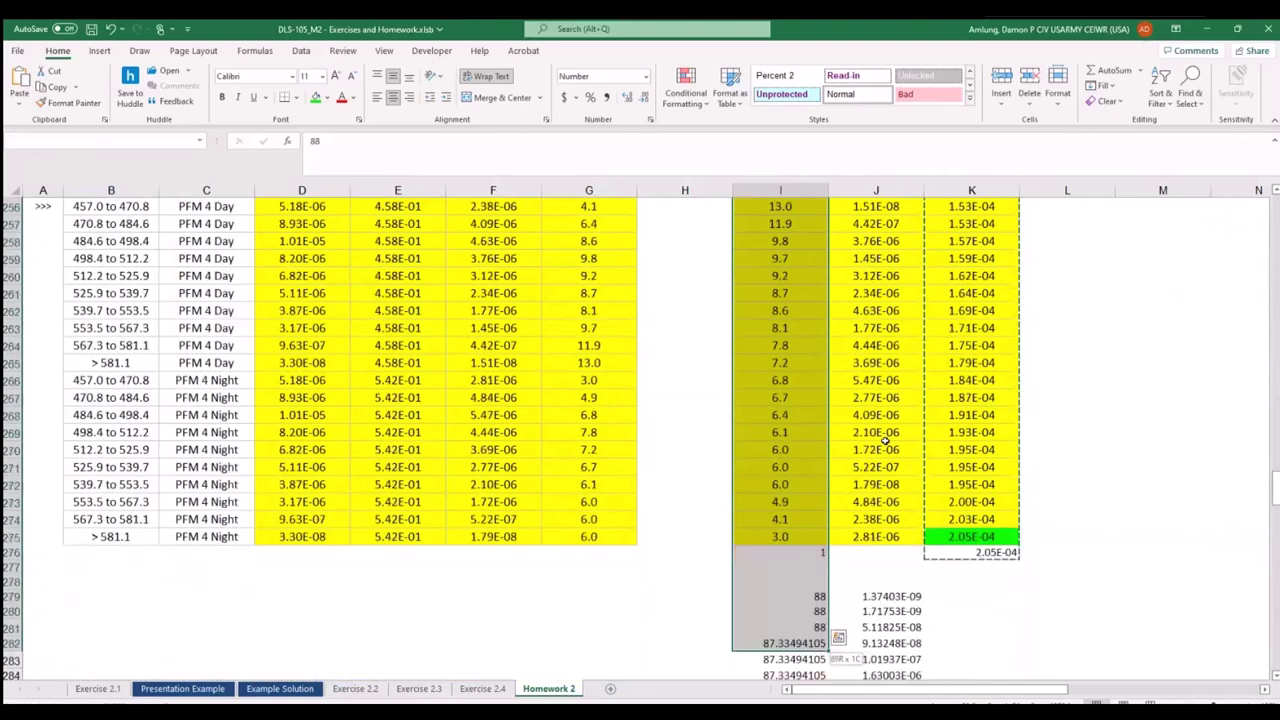
{"action": "key", "text": "shift+Up"}
{"action": "key", "text": "shift+Up"}
{"action": "key", "text": "shift+Up"}
{"action": "key", "text": "shift+Up"}
{"action": "key", "text": "shift+Up"}
{"action": "key", "text": "shift+Up"}
{"action": "key", "text": "shift+Up"}
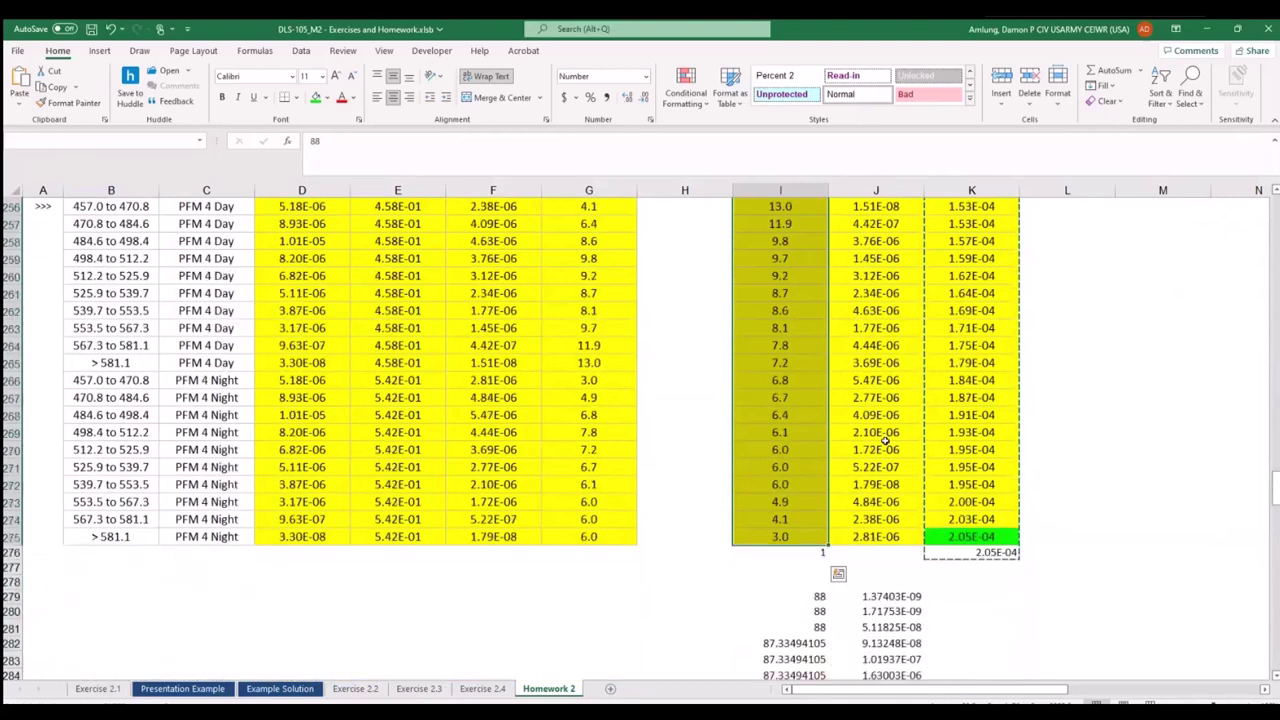
{"action": "scroll", "coordinate": [884, 440], "scroll_direction": "down", "scroll_amount": 20}
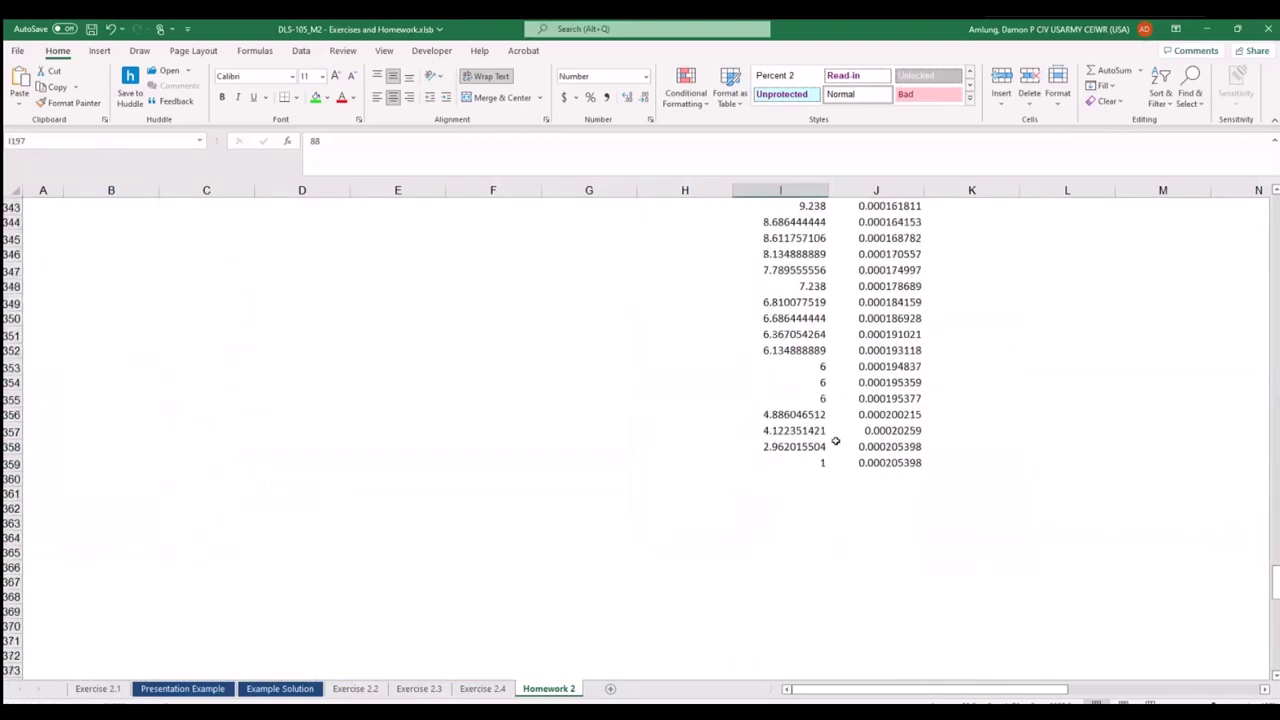
{"action": "left_click", "coordinate": [798, 382]}
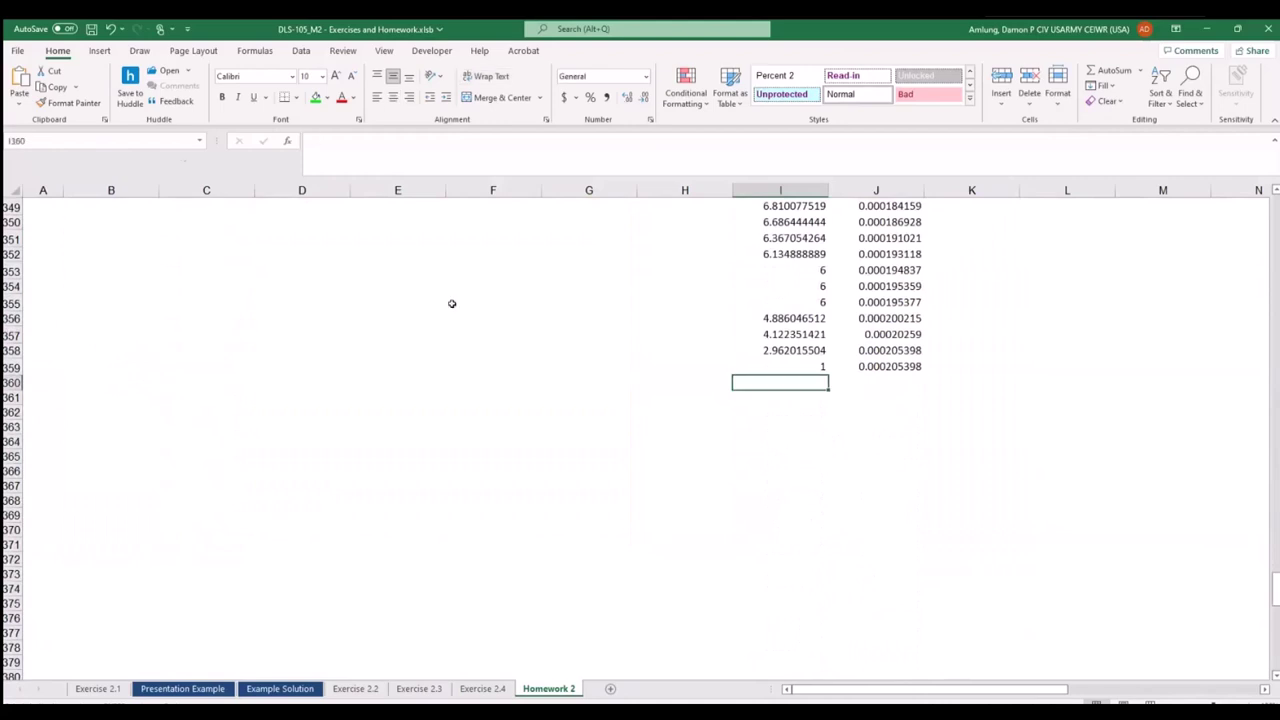
{"action": "left_click", "coordinate": [19, 104]}
{"action": "left_click", "coordinate": [17, 203]}
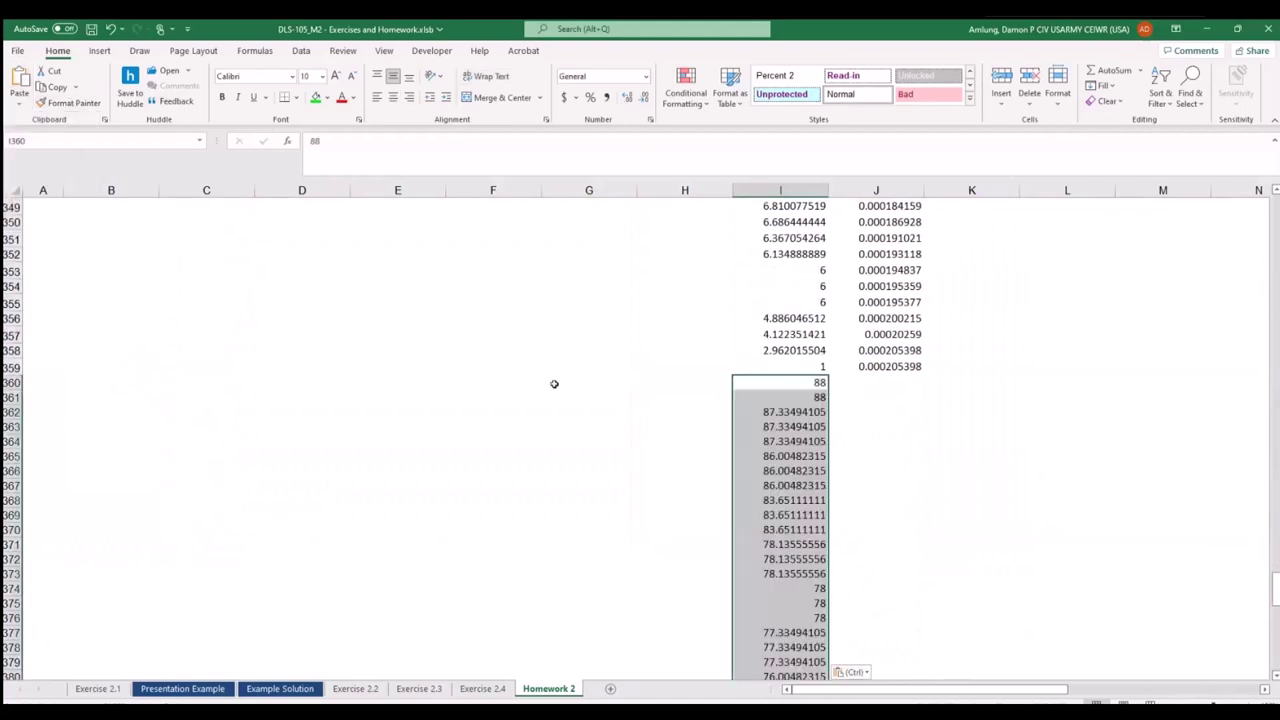
Mark the first row of the second N block with XXX in H360.
{"action": "left_click", "coordinate": [697, 382]}
{"action": "type", "text": "XXX"}
{"action": "key", "text": "Return"}
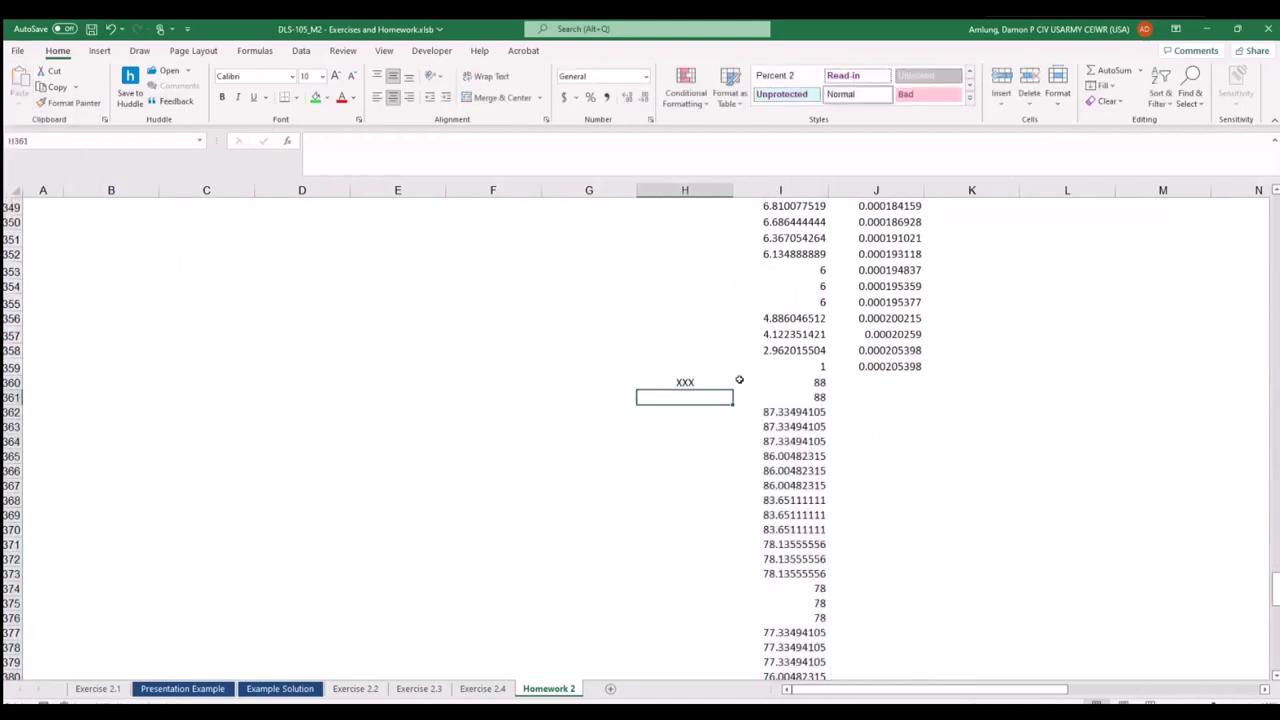
Copy the F values K196:K274 and paste them as values starting at J360, beside the second N block.
{"action": "scroll", "coordinate": [927, 346], "scroll_direction": "up", "scroll_amount": 9}
{"action": "scroll", "coordinate": [940, 330], "scroll_direction": "up", "scroll_amount": 16}
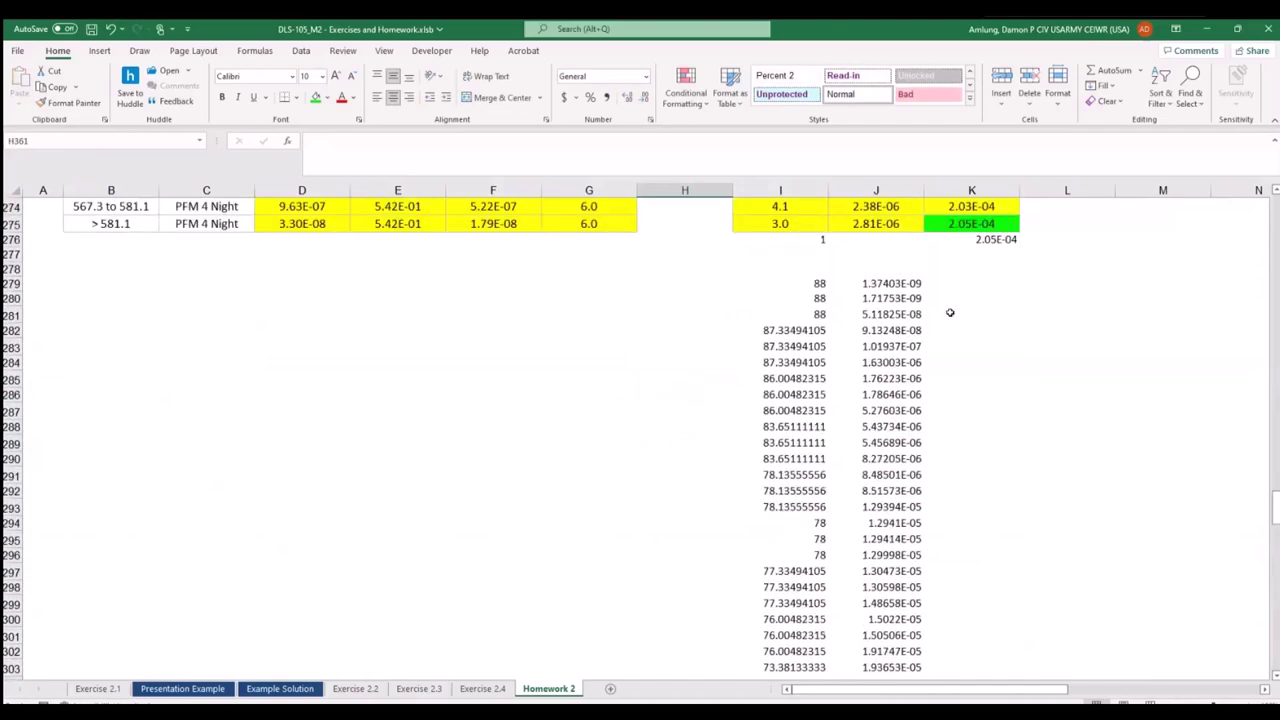
{"action": "scroll", "coordinate": [950, 313], "scroll_direction": "up", "scroll_amount": 20}
{"action": "left_click", "coordinate": [798, 315]}
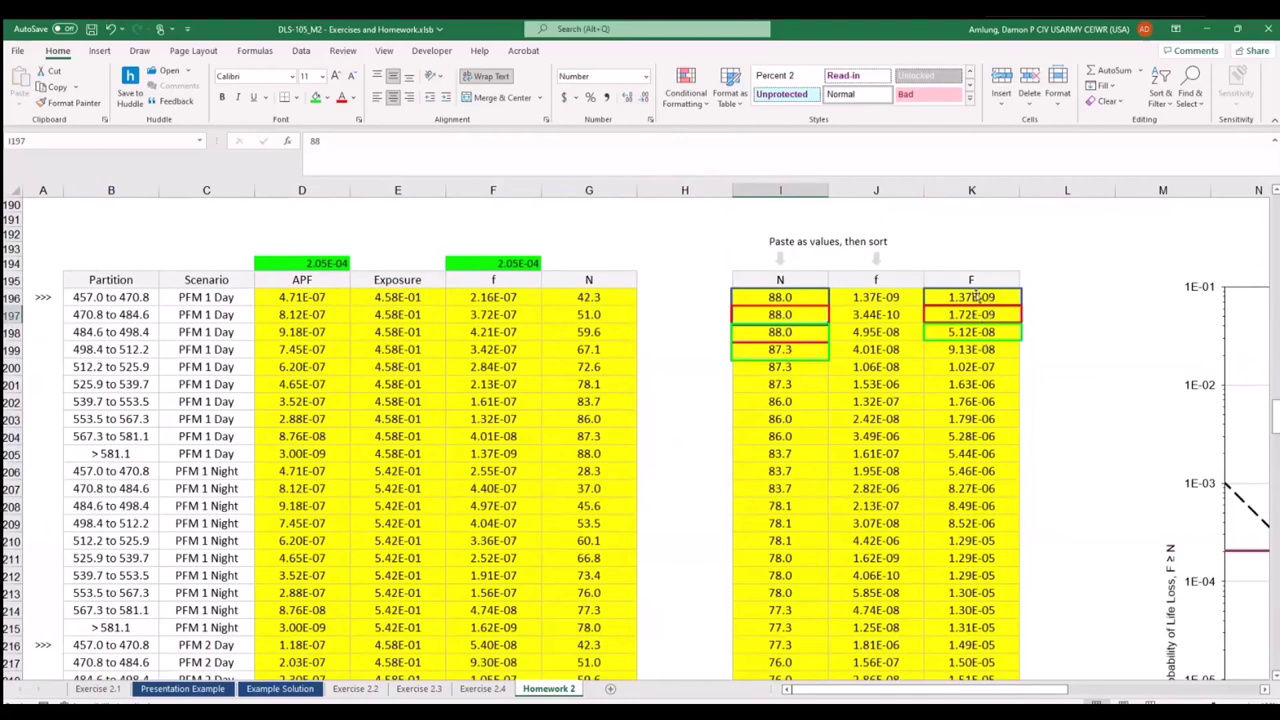
{"action": "left_click_drag", "start_coordinate": [978, 297], "coordinate": [993, 623]}
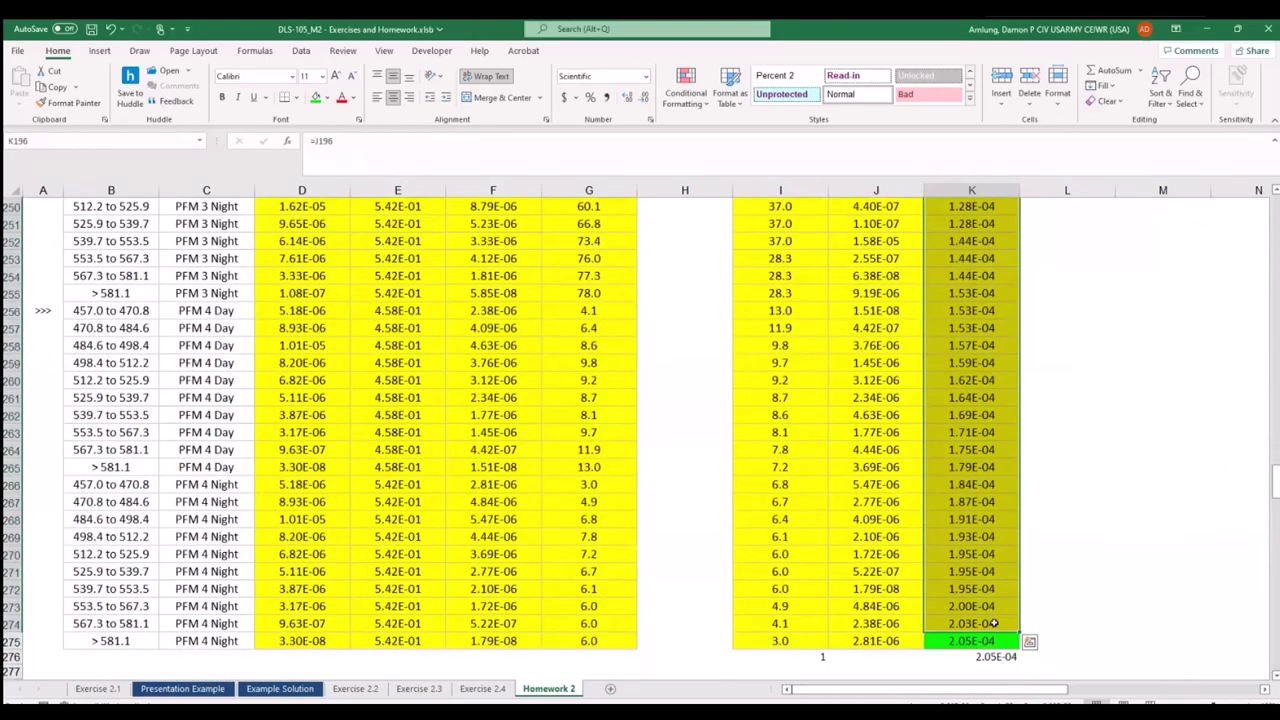
{"action": "scroll", "coordinate": [930, 560], "scroll_direction": "down", "scroll_amount": 20}
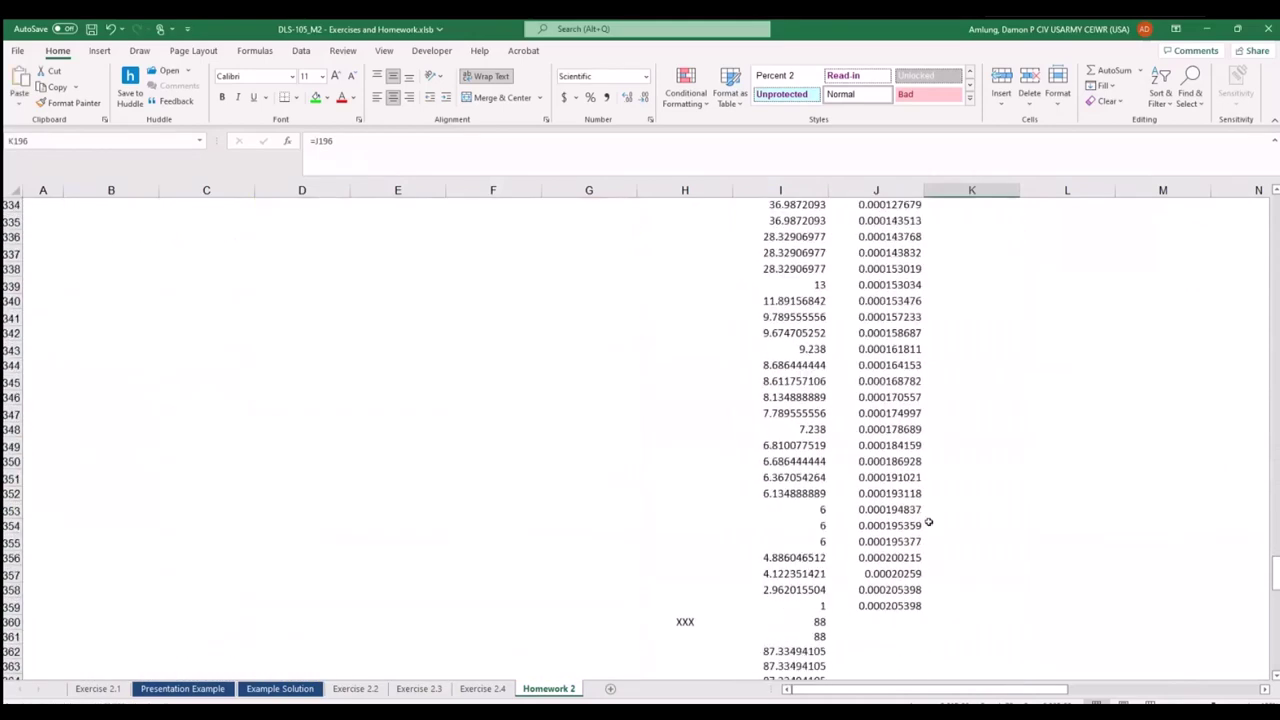
{"action": "scroll", "coordinate": [918, 568], "scroll_direction": "down", "scroll_amount": 4}
{"action": "left_click", "coordinate": [875, 429]}
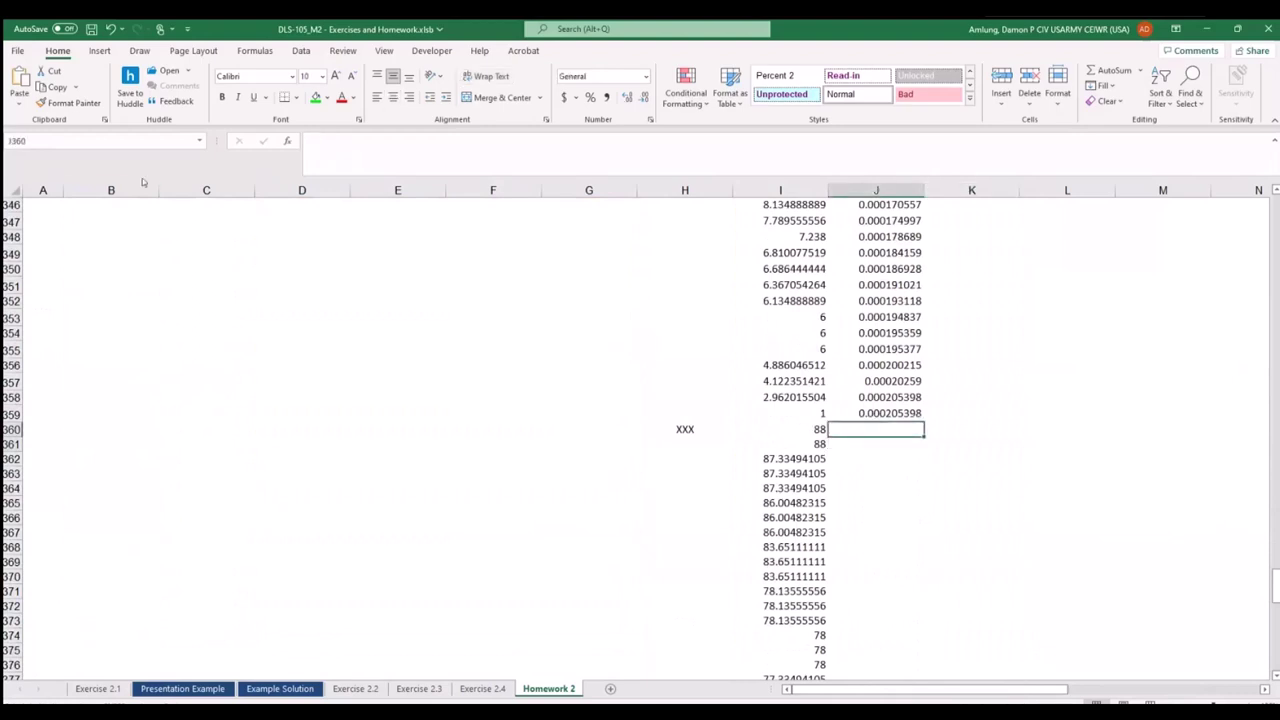
{"action": "left_click", "coordinate": [19, 104]}
{"action": "left_click", "coordinate": [36, 204]}
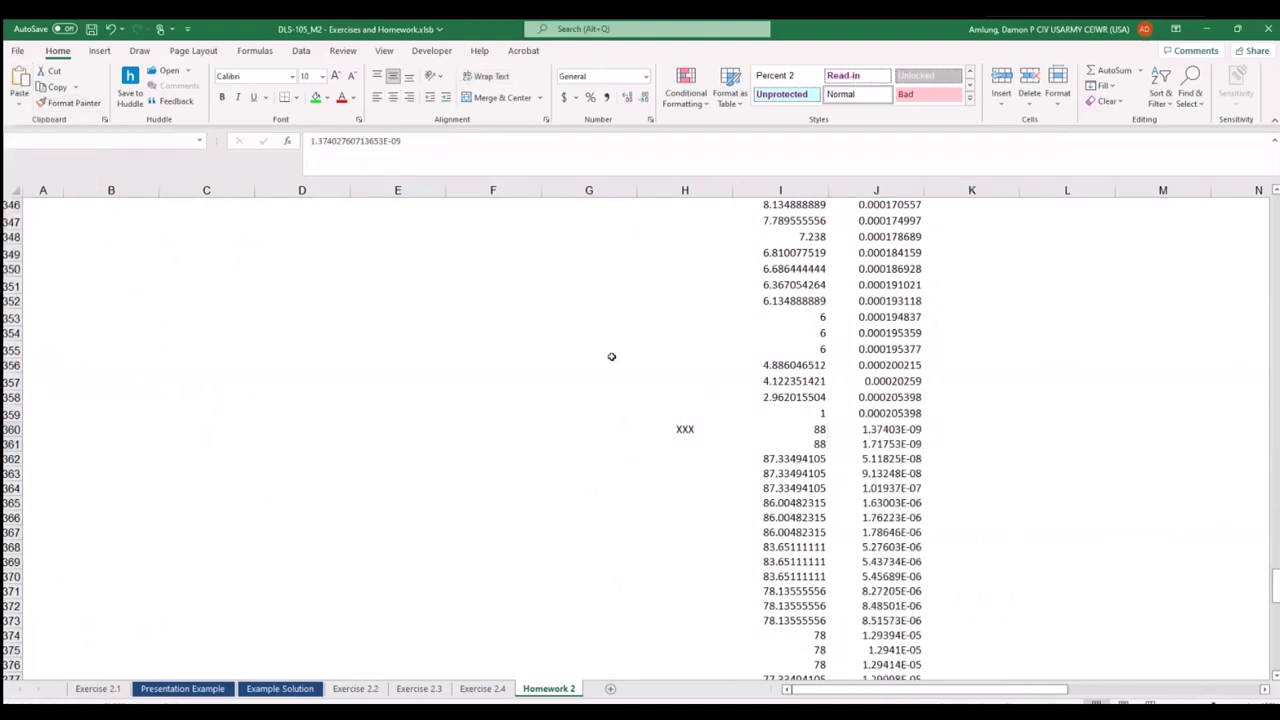
Examine the F-N chart beside the sorted table to see how it plots the unsorted pasted series.
{"action": "scroll", "coordinate": [860, 410], "scroll_direction": "down", "scroll_amount": 2}
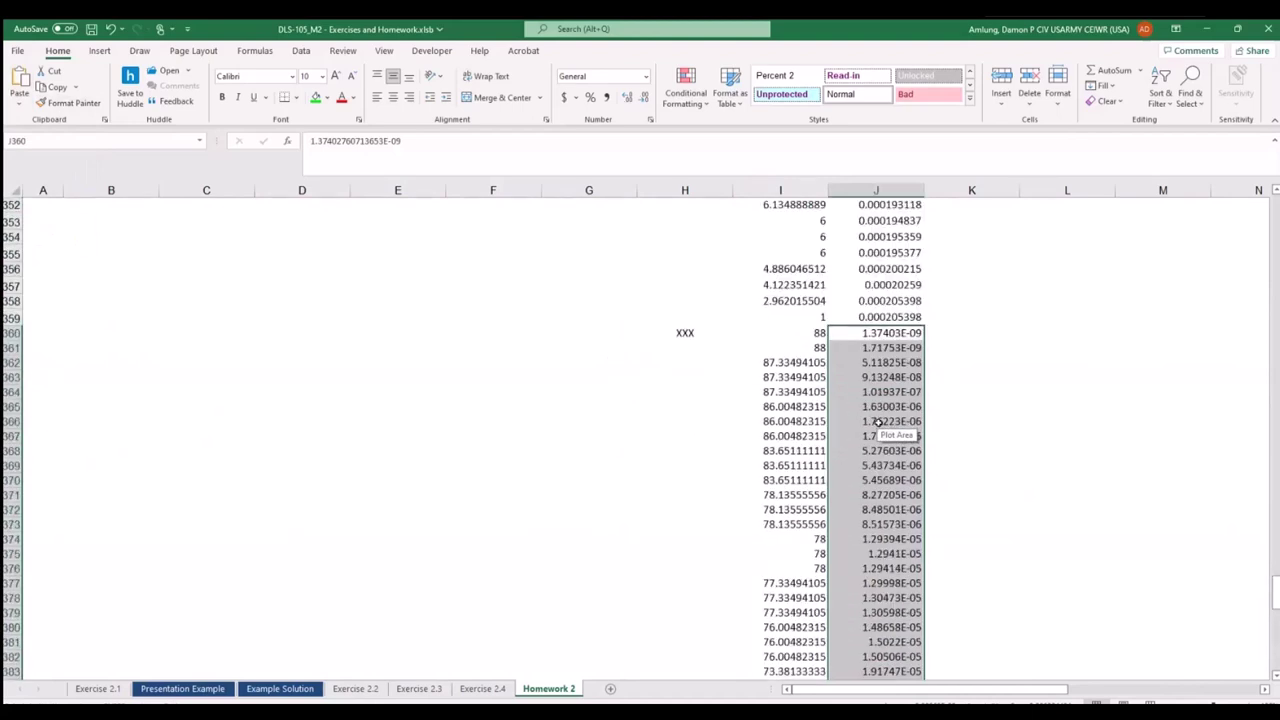
{"action": "scroll", "coordinate": [876, 424], "scroll_direction": "up", "scroll_amount": 20}
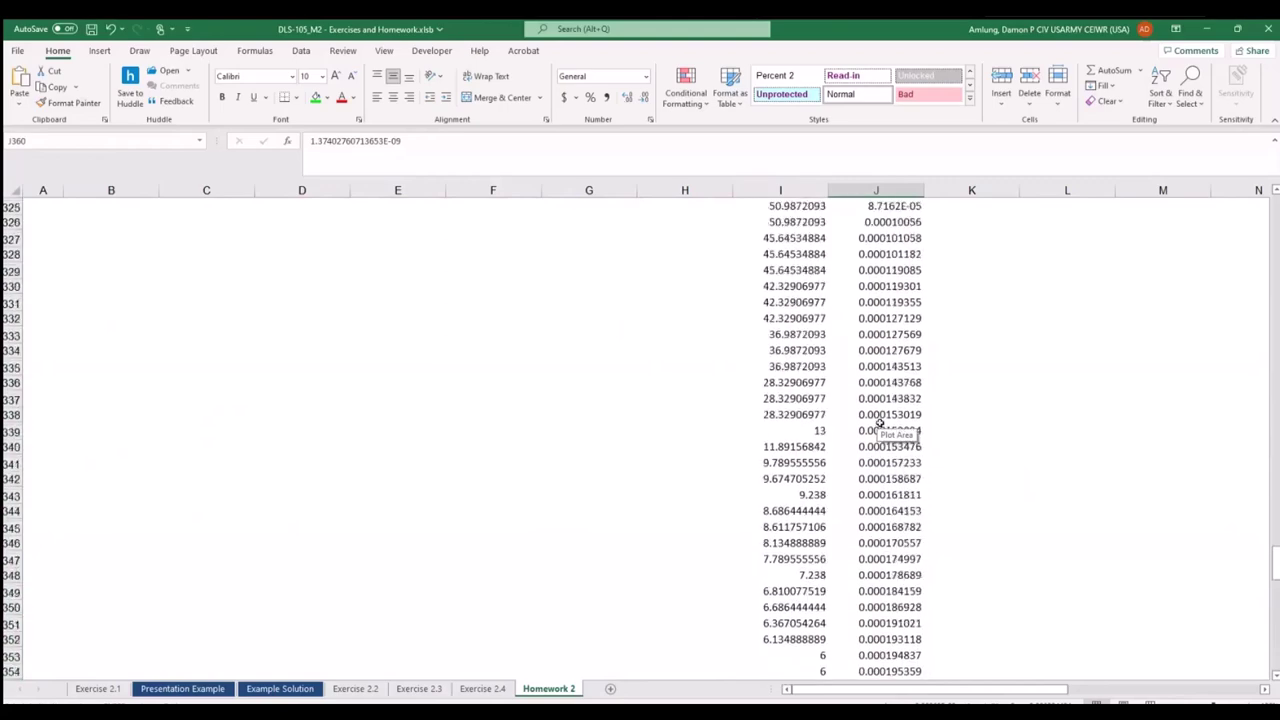
{"action": "left_click_drag", "start_coordinate": [1063, 695], "coordinate": [1168, 695]}
{"action": "scroll", "coordinate": [1127, 556], "scroll_direction": "up", "scroll_amount": 2}
{"action": "scroll", "coordinate": [1127, 556], "scroll_direction": "up", "scroll_amount": 11}
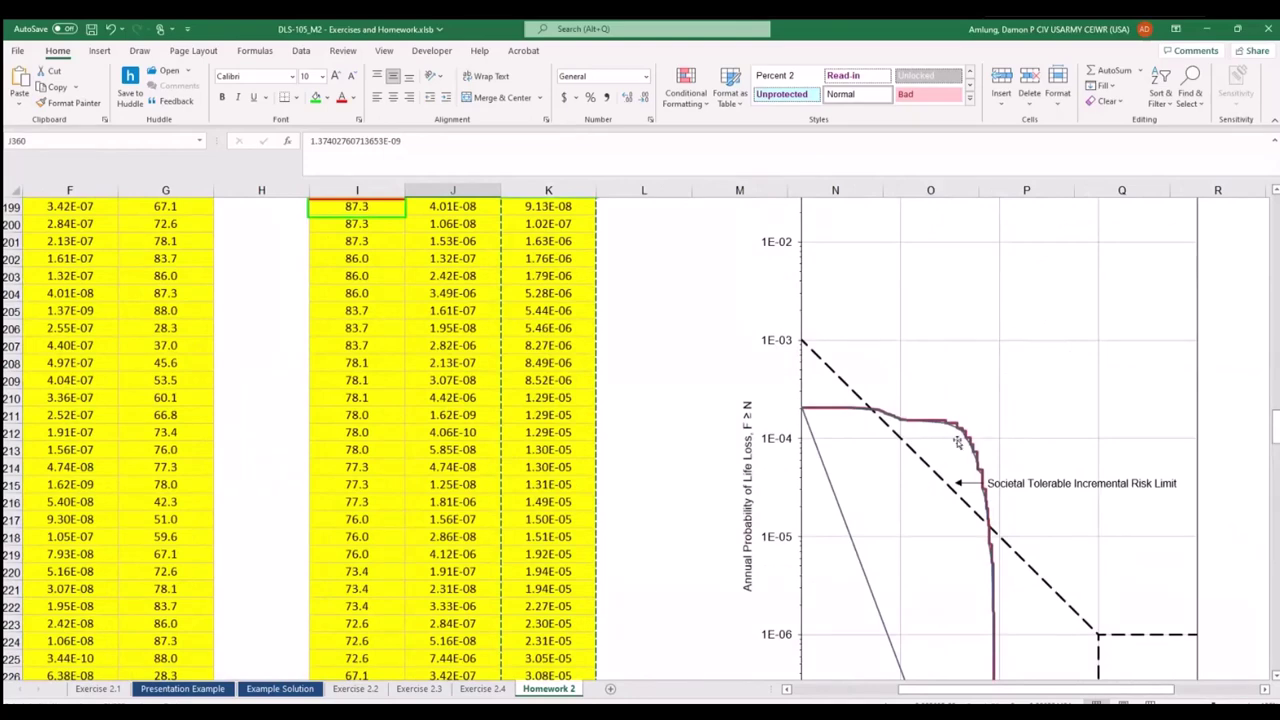
{"action": "scroll", "coordinate": [843, 476], "scroll_direction": "down", "scroll_amount": 9}
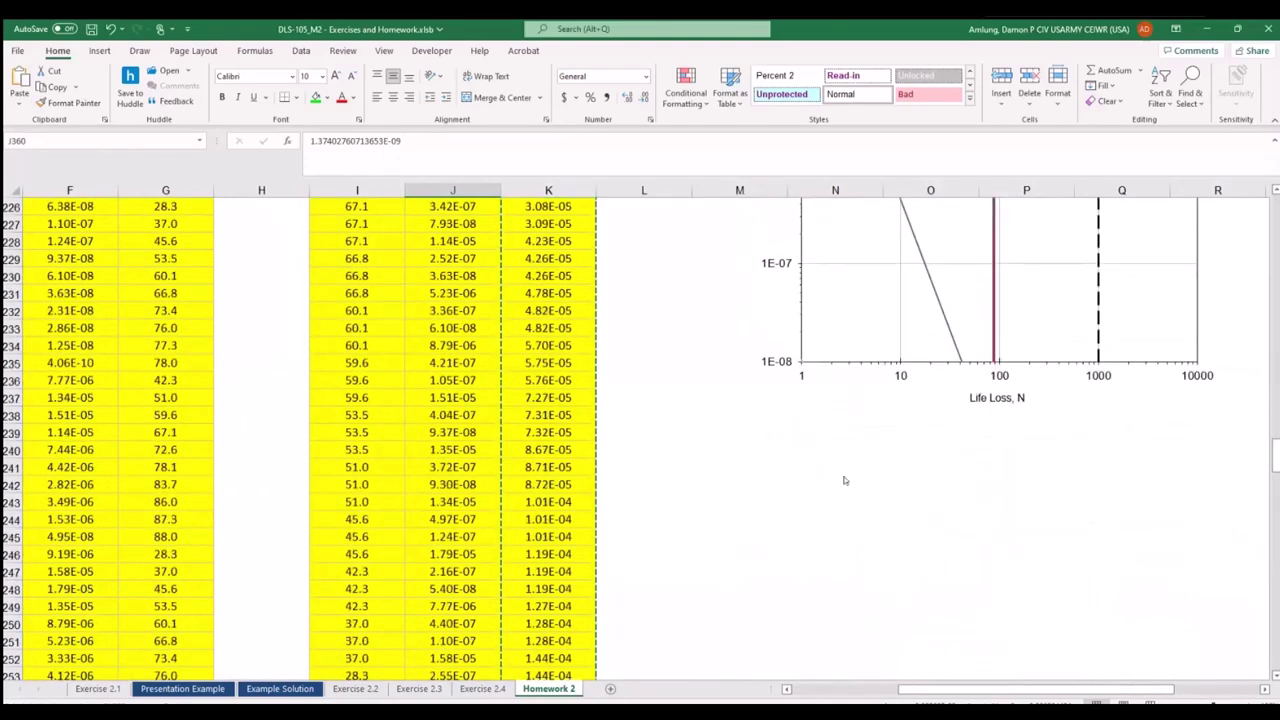
{"action": "scroll", "coordinate": [843, 480], "scroll_direction": "down", "scroll_amount": 13}
Number the first N-F block with odd indices, entering 1, 3, 5, 7 and 9 from H279 and filling the series down to H359.
{"action": "left_click", "coordinate": [305, 442]}
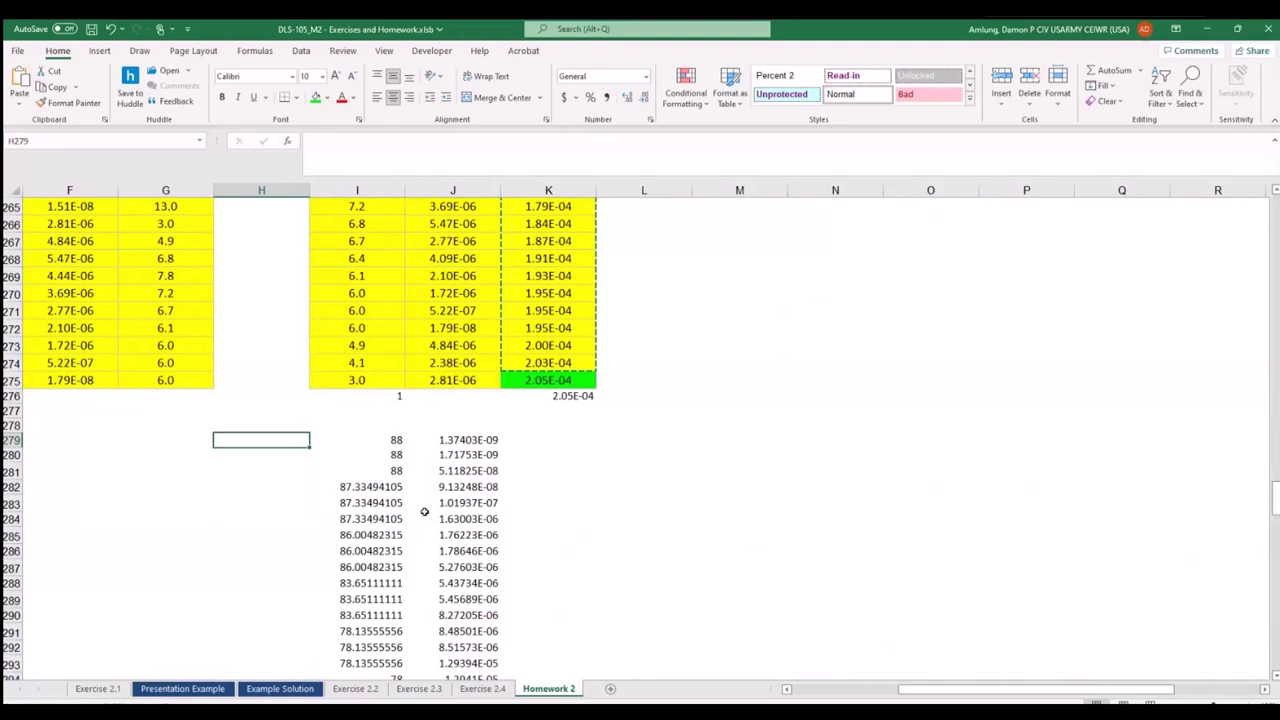
{"action": "type", "text": "1"}
{"action": "key", "text": "Return"}
{"action": "type", "text": "3"}
{"action": "key", "text": "Return"}
{"action": "type", "text": "5"}
{"action": "key", "text": "Return"}
{"action": "type", "text": "7"}
{"action": "key", "text": "Return"}
{"action": "type", "text": "9"}
{"action": "key", "text": "Return"}
{"action": "scroll", "coordinate": [424, 512], "scroll_direction": "up", "scroll_amount": 1}
{"action": "left_click_drag", "start_coordinate": [268, 491], "coordinate": [285, 427]}
Number the second N-F block with even indices, entering 2, 4 and 6 from H360 and filling the series down column H.
{"action": "left_click", "coordinate": [288, 414]}
{"action": "type", "text": "2"}
{"action": "key", "text": "Return"}
{"action": "type", "text": "4"}
{"action": "key", "text": "Return"}
{"action": "type", "text": "6"}
{"action": "key", "text": "Return"}
{"action": "left_click_drag", "start_coordinate": [263, 411], "coordinate": [352, 650]}
{"action": "scroll", "coordinate": [440, 559], "scroll_direction": "up", "scroll_amount": 20}
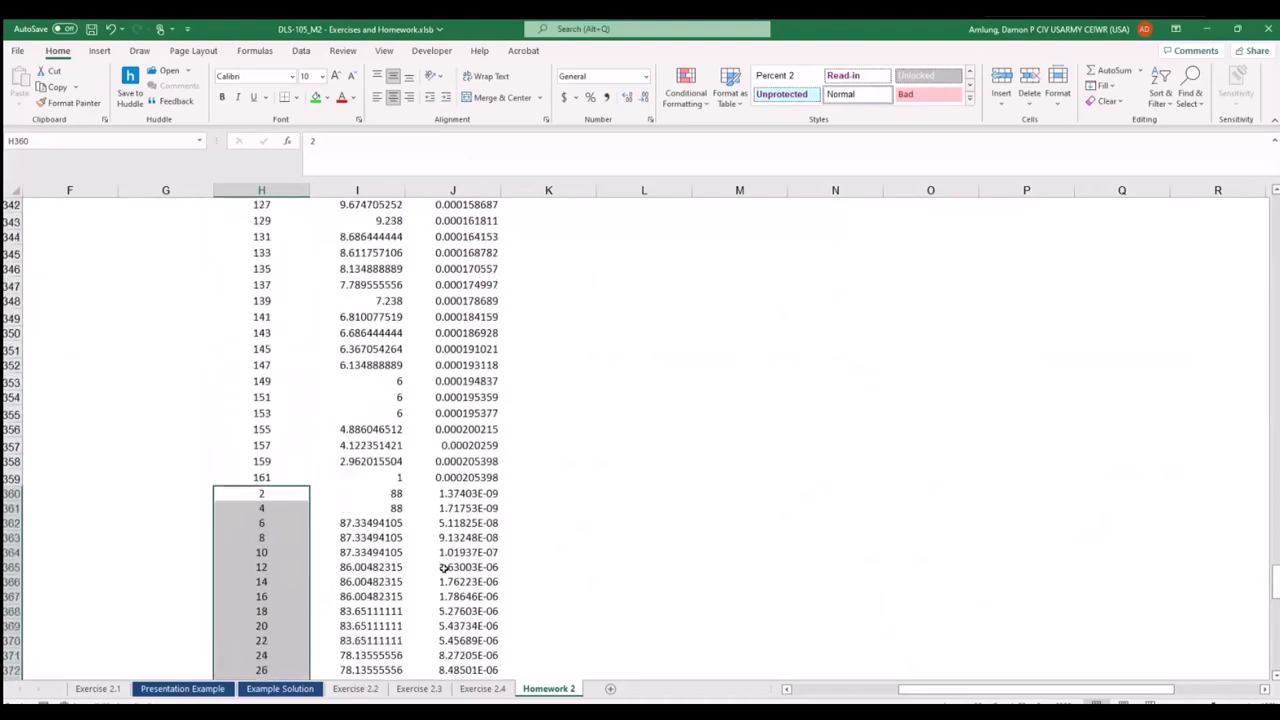
Compare the first N-F pair of the odd-indexed block (I279:J279) with the first pair of the even-indexed block (I360:J360).
{"action": "scroll", "coordinate": [440, 559], "scroll_direction": "up", "scroll_amount": 17}
{"action": "left_click", "coordinate": [380, 457]}
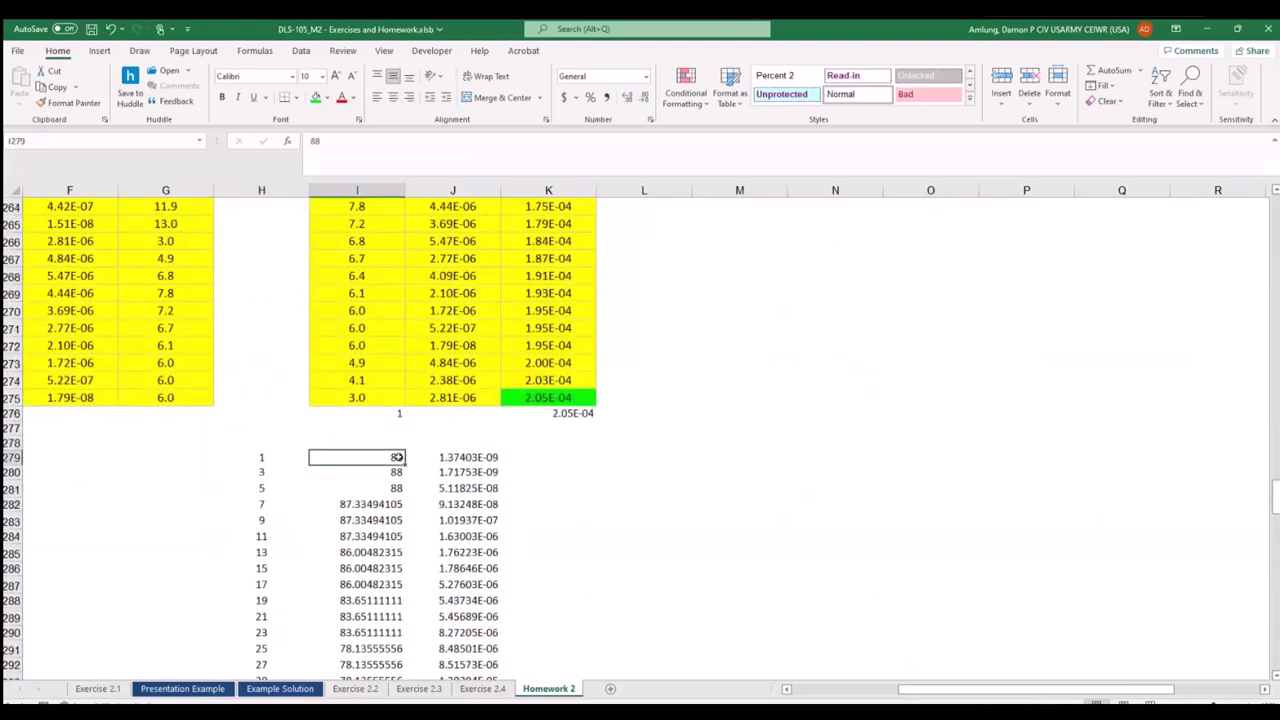
{"action": "left_click", "coordinate": [465, 457]}
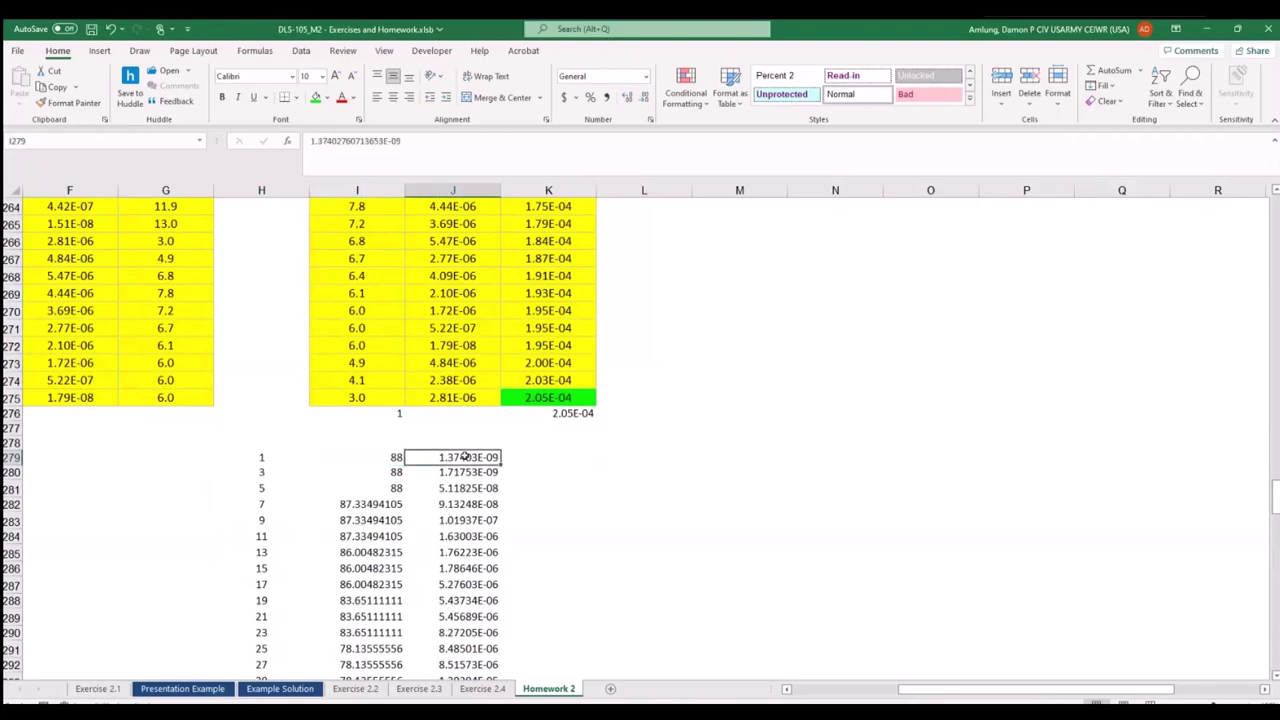
{"action": "scroll", "coordinate": [465, 457], "scroll_direction": "down", "scroll_amount": 20}
{"action": "scroll", "coordinate": [425, 421], "scroll_direction": "up", "scroll_amount": 7}
{"action": "left_click", "coordinate": [396, 397]}
{"action": "left_click", "coordinate": [489, 397]}
Compare the second N-F pair of the odd-indexed block (I280:J280) with the second pair of the even-indexed block (I361:J361).
{"action": "scroll", "coordinate": [618, 474], "scroll_direction": "up", "scroll_amount": 17}
{"action": "scroll", "coordinate": [613, 474], "scroll_direction": "up", "scroll_amount": 13}
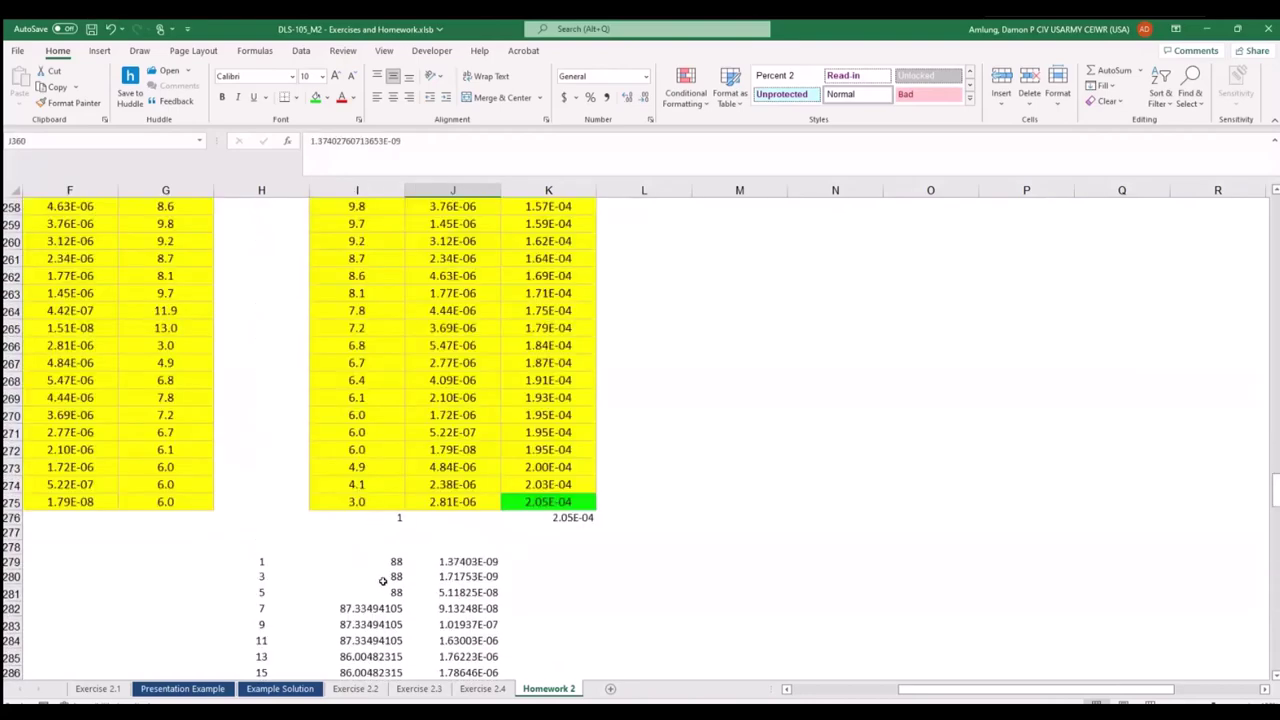
{"action": "left_click", "coordinate": [380, 578]}
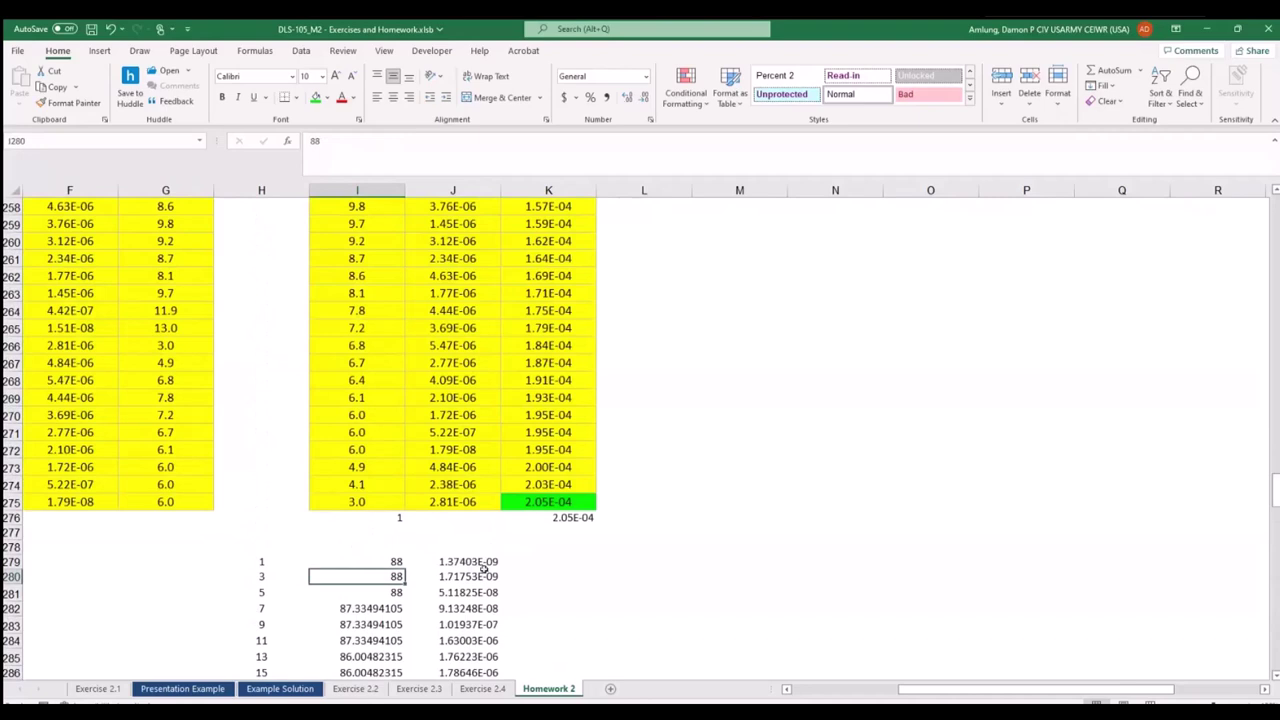
{"action": "left_click", "coordinate": [478, 578]}
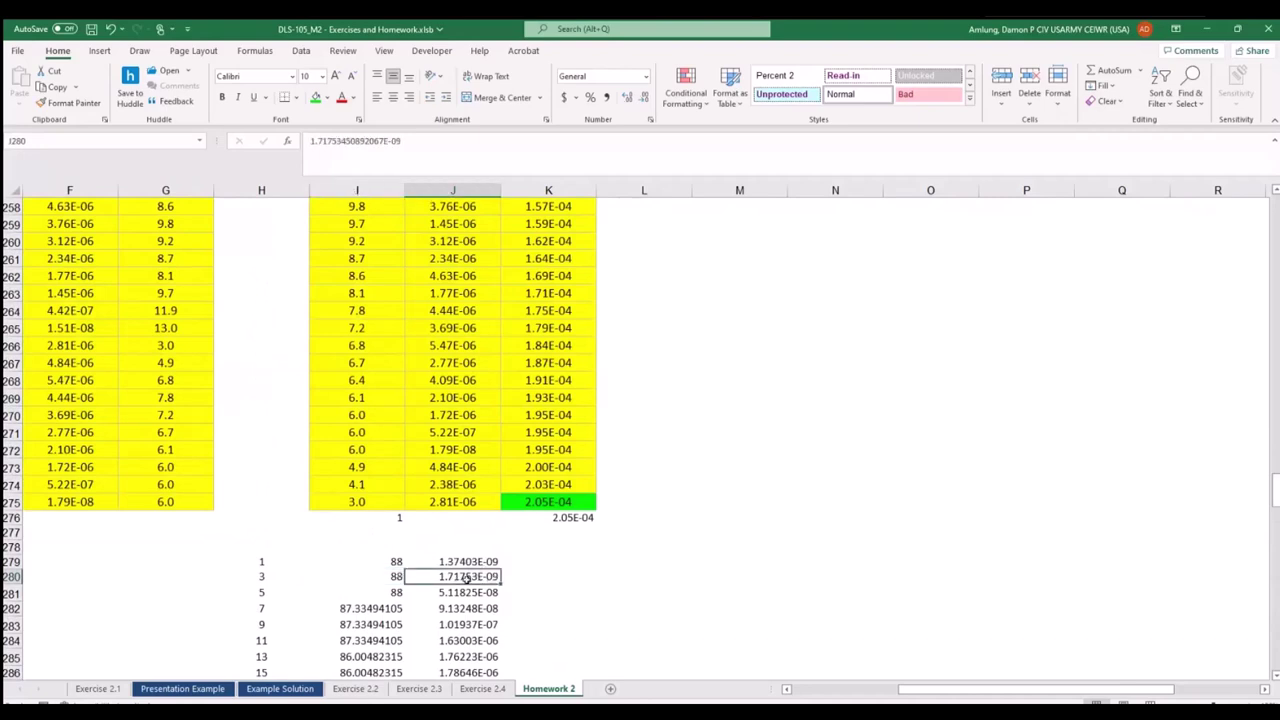
{"action": "left_click", "coordinate": [396, 578]}
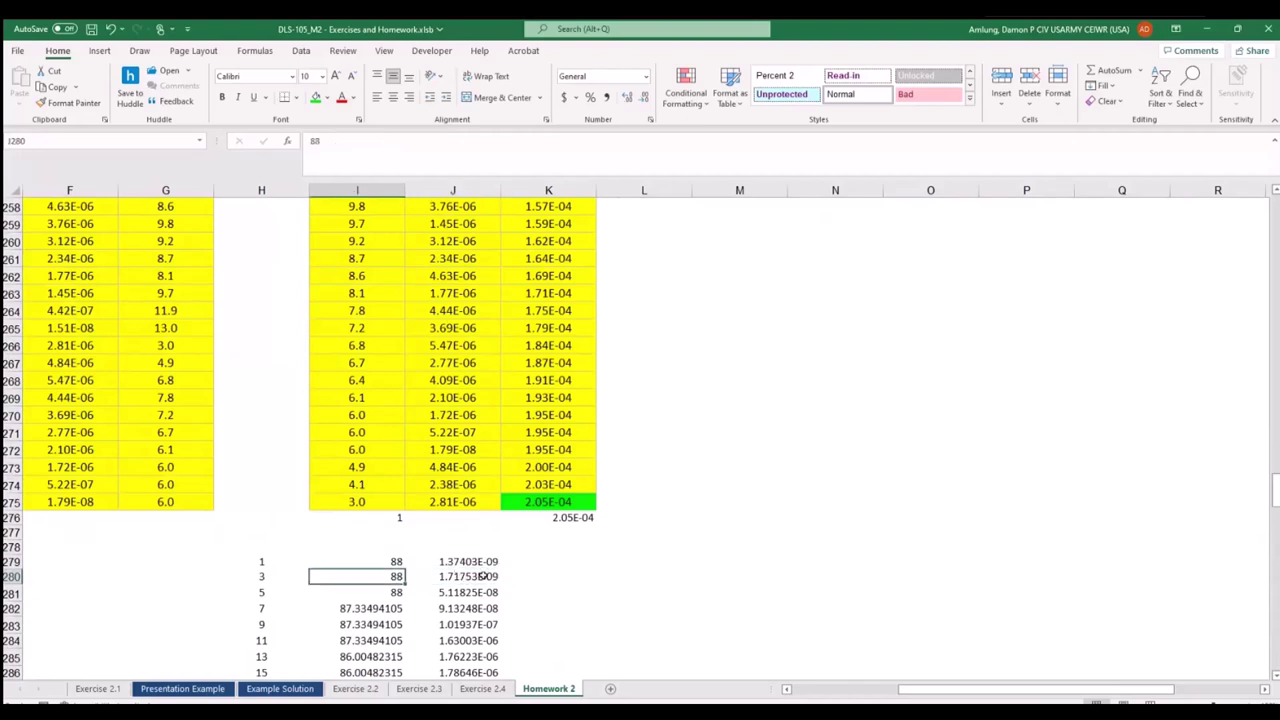
{"action": "left_click", "coordinate": [482, 577]}
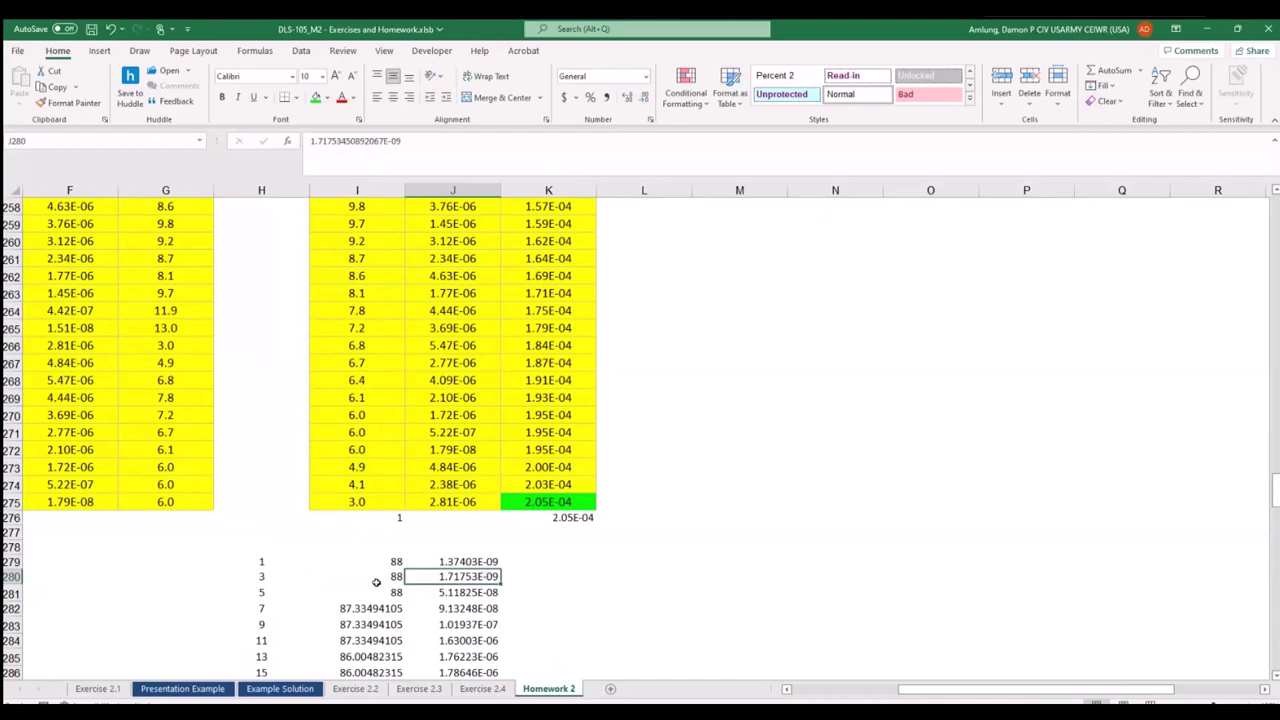
{"action": "scroll", "coordinate": [378, 595], "scroll_direction": "down", "scroll_amount": 20}
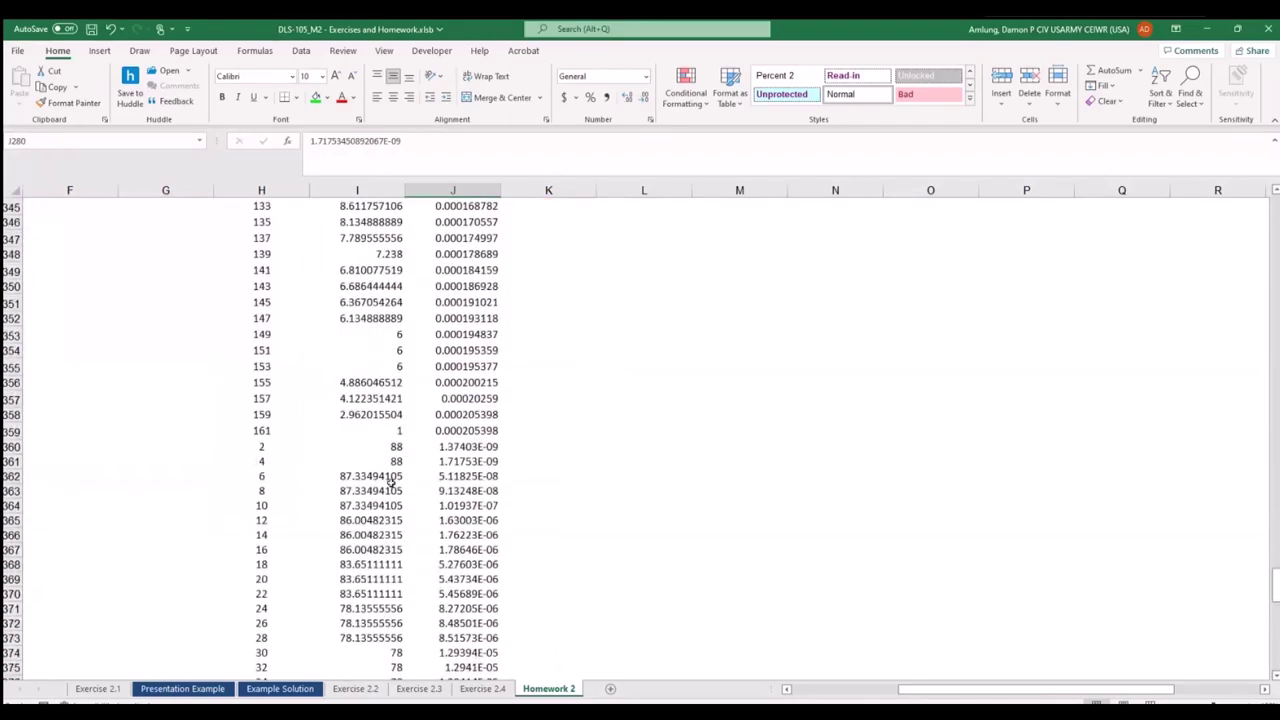
{"action": "left_click", "coordinate": [396, 460]}
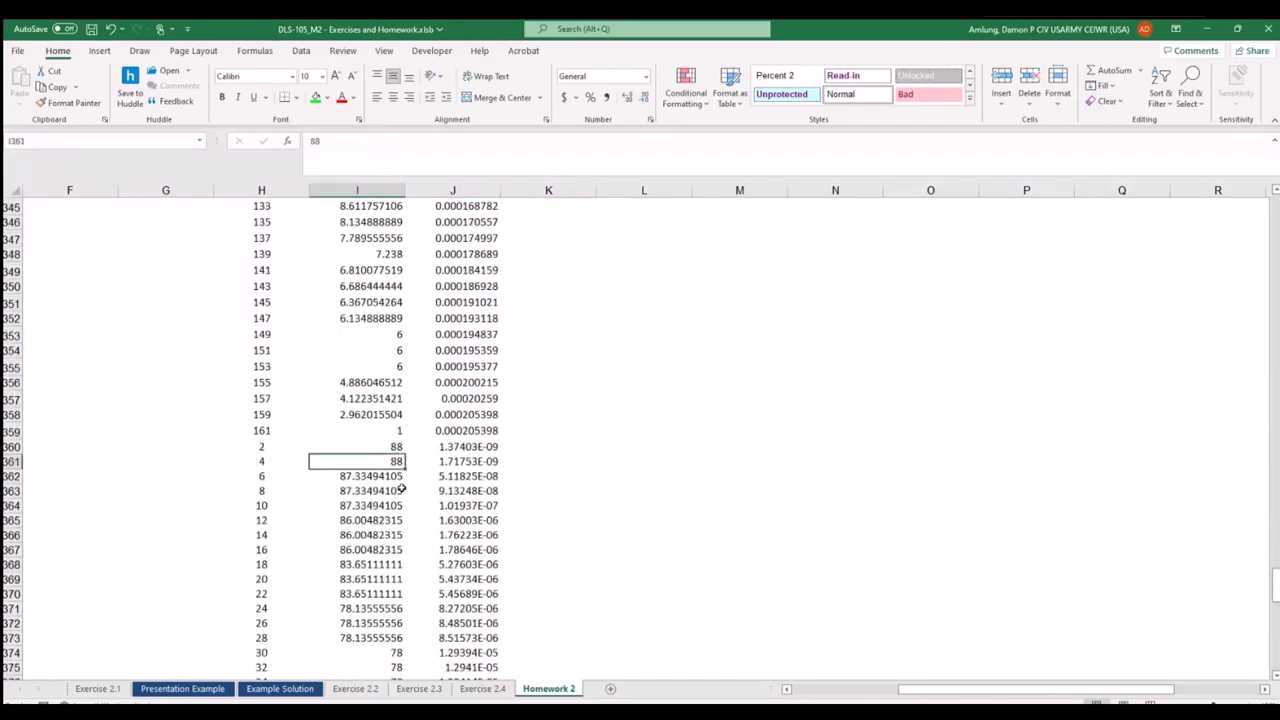
{"action": "left_click", "coordinate": [474, 461]}
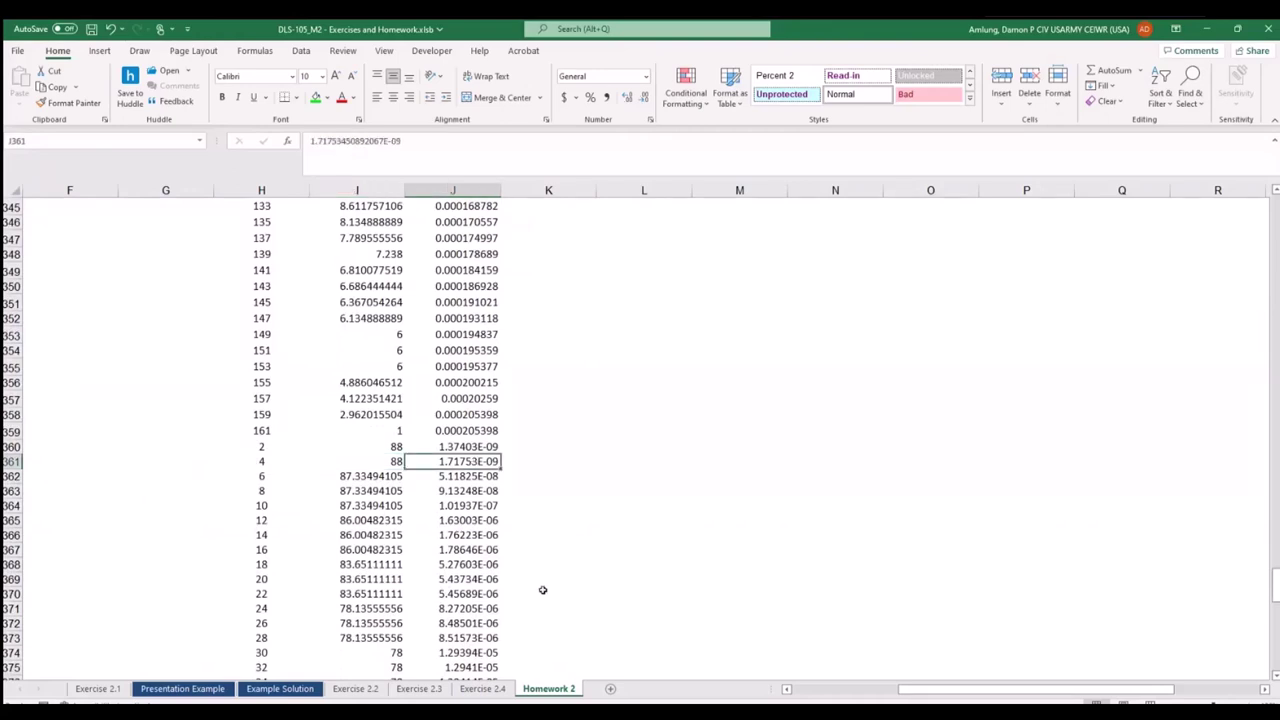
Sort the full stacked index, N and F block starting at H279 by column H values, smallest to largest.
{"action": "scroll", "coordinate": [550, 588], "scroll_direction": "up", "scroll_amount": 20}
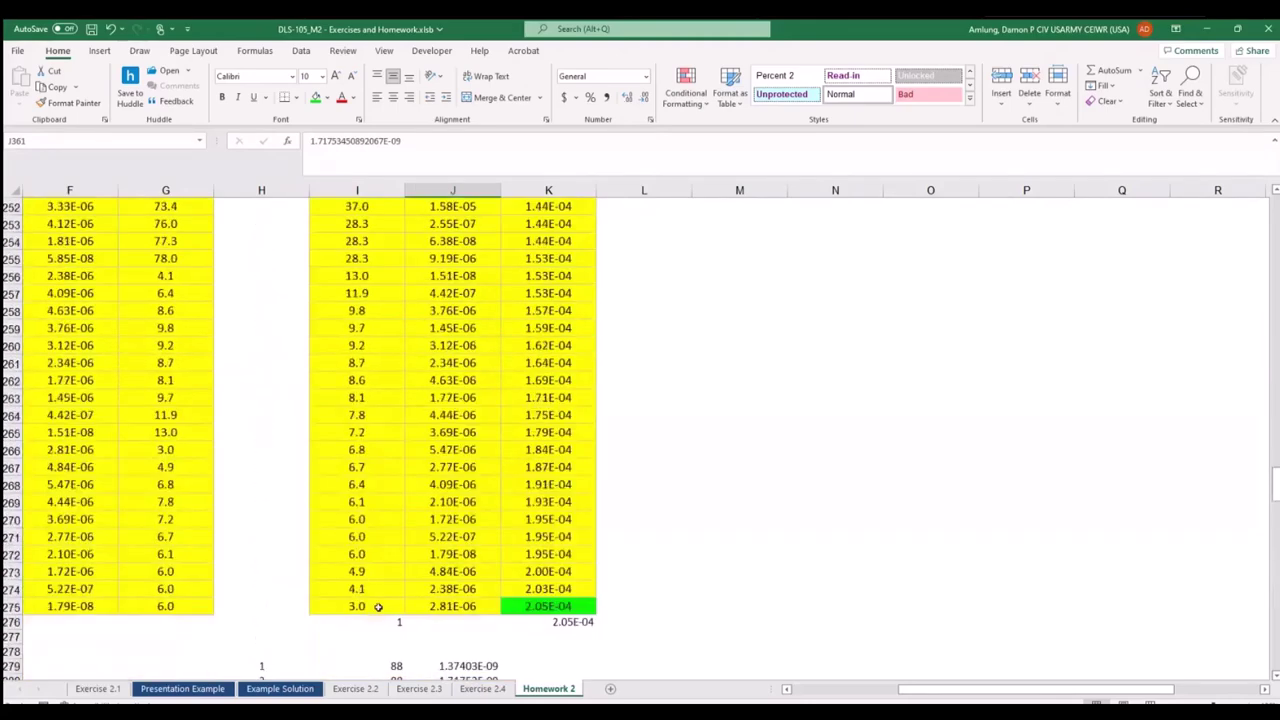
{"action": "scroll", "coordinate": [290, 267], "scroll_direction": "down", "scroll_amount": 7}
{"action": "left_click_drag", "start_coordinate": [262, 300], "coordinate": [485, 313]}
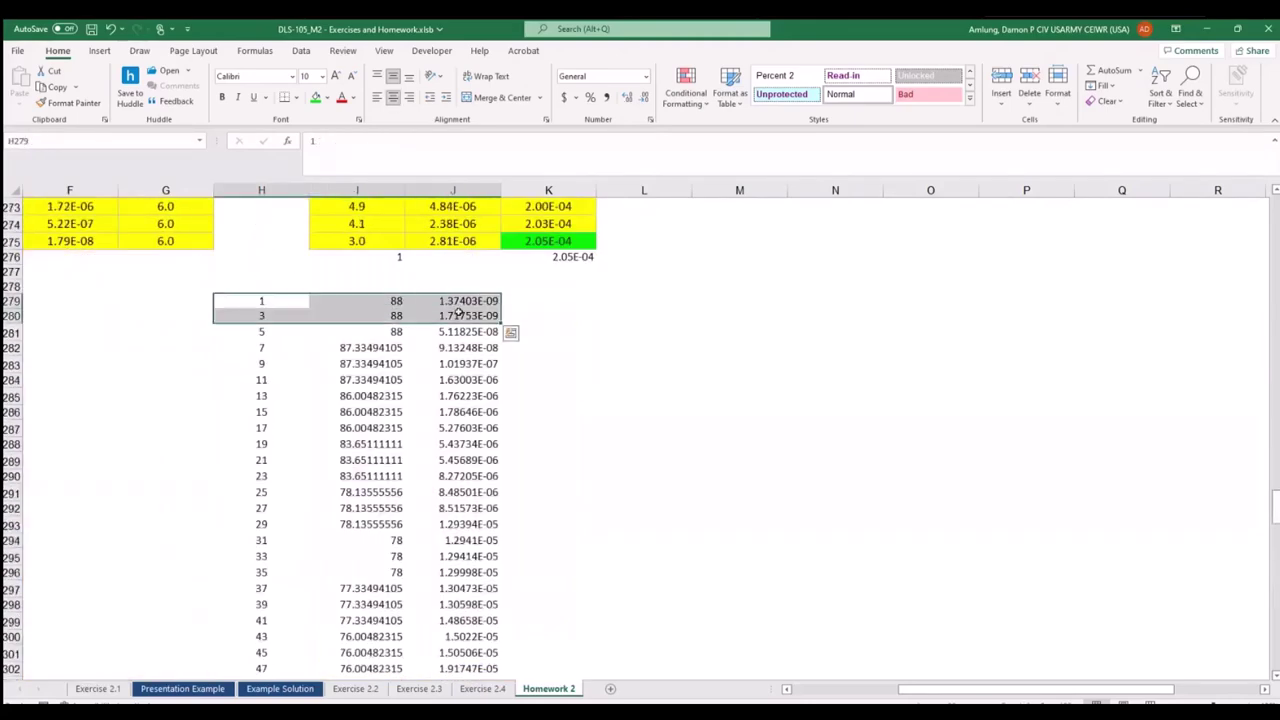
{"action": "key", "text": "ctrl+shift+Down"}
{"action": "scroll", "coordinate": [280, 266], "scroll_direction": "up", "scroll_amount": 8}
{"action": "scroll", "coordinate": [327, 374], "scroll_direction": "down", "scroll_amount": 8}
{"action": "scroll", "coordinate": [327, 374], "scroll_direction": "up", "scroll_amount": 20}
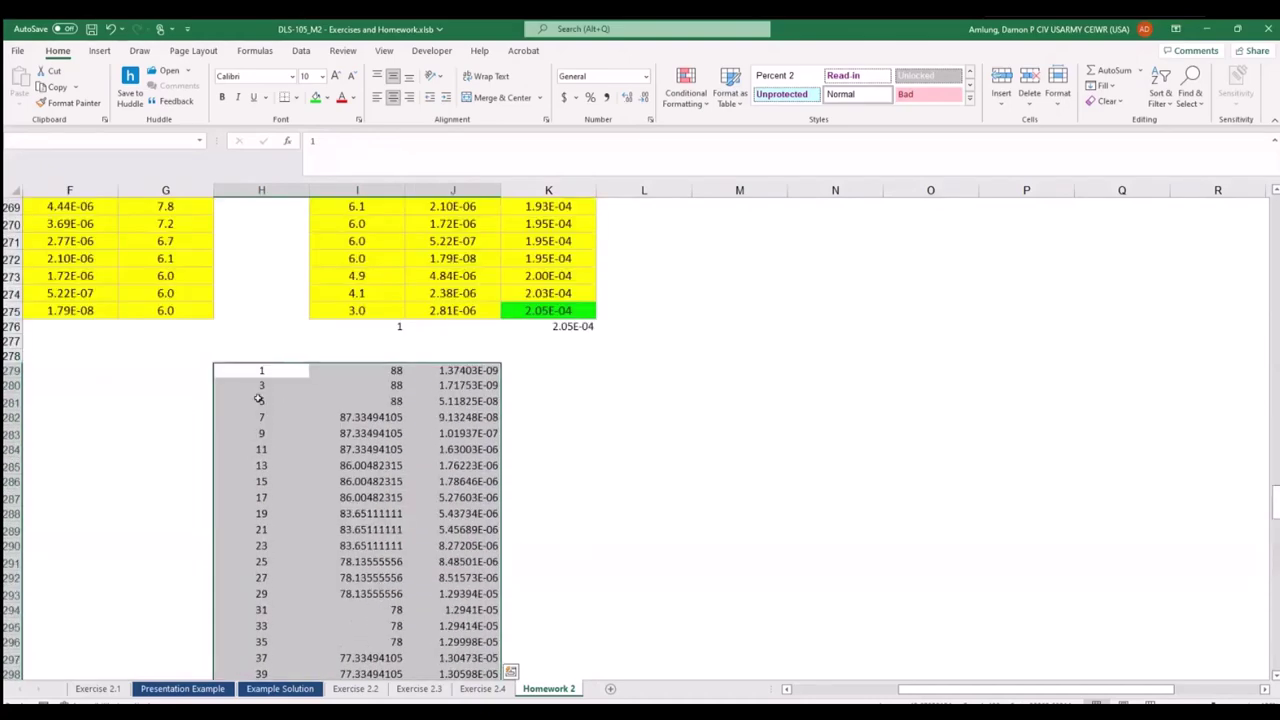
{"action": "left_click", "coordinate": [301, 51]}
{"action": "left_click", "coordinate": [407, 95]}
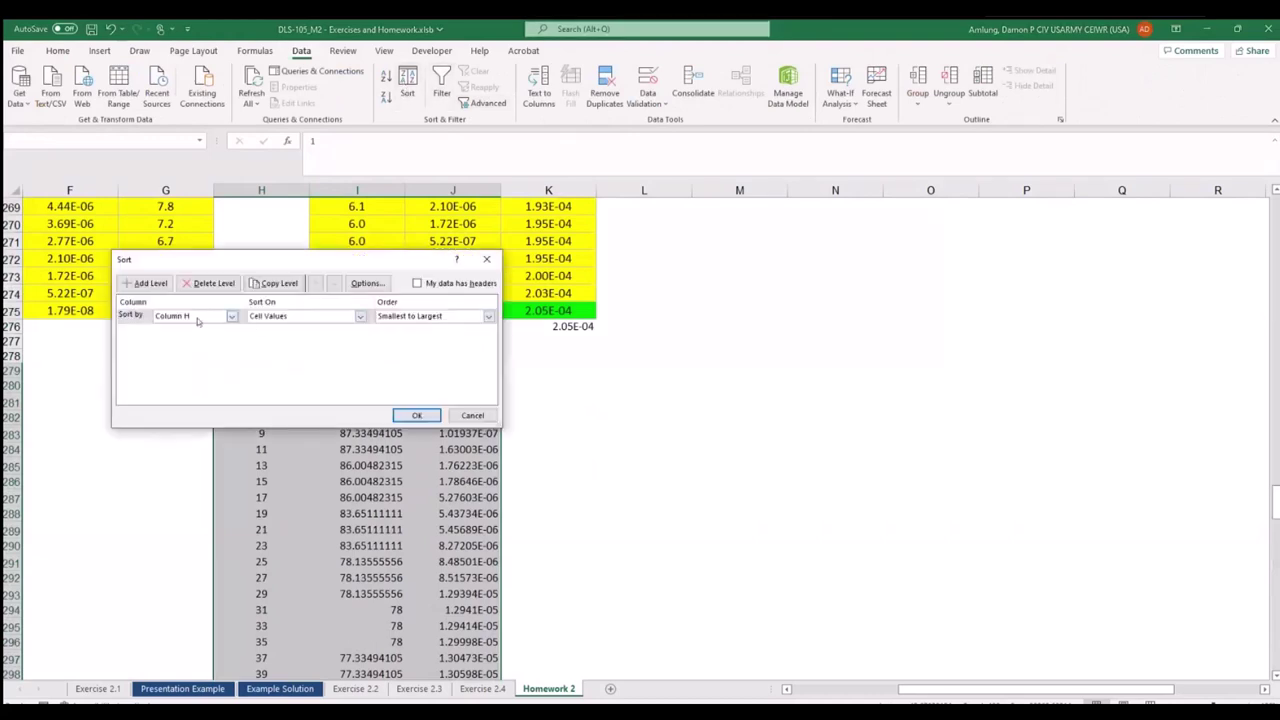
{"action": "left_click", "coordinate": [436, 415]}
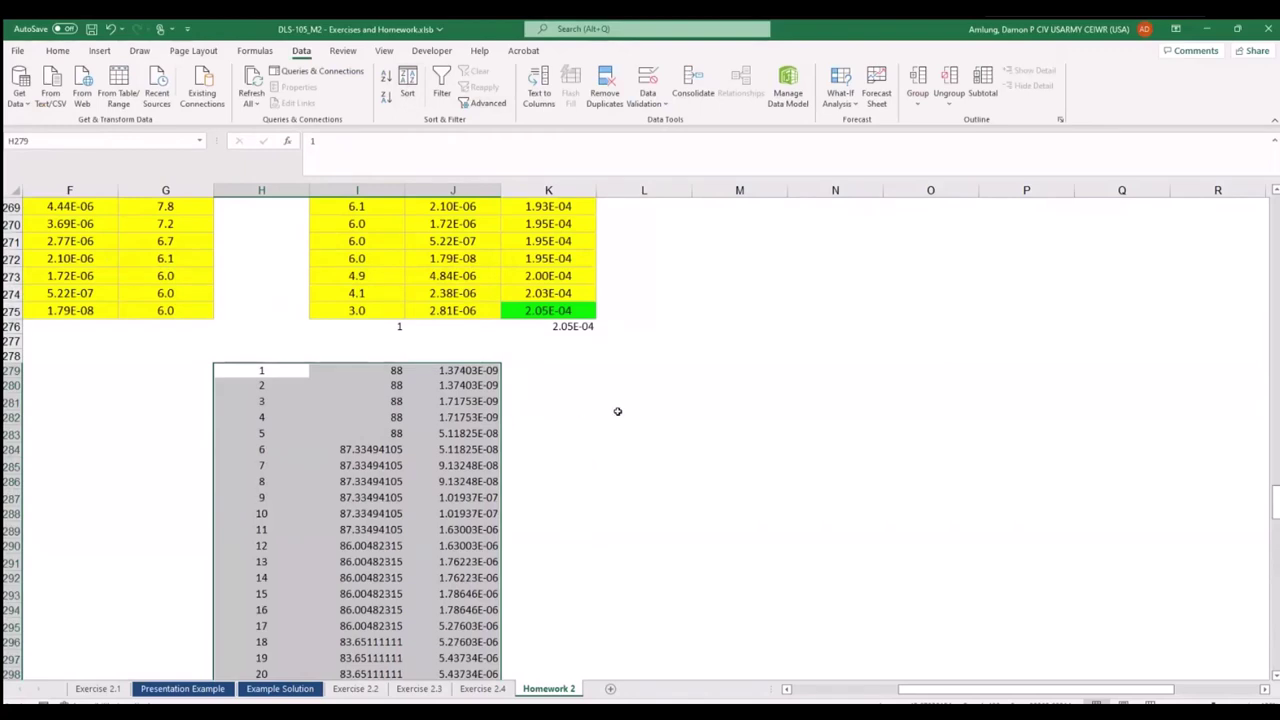
{"action": "left_click", "coordinate": [617, 411]}
Open a second window of the workbook, compare the source N-F table at row 196 with the sorted series, and minimize that window.
{"action": "left_click", "coordinate": [384, 50]}
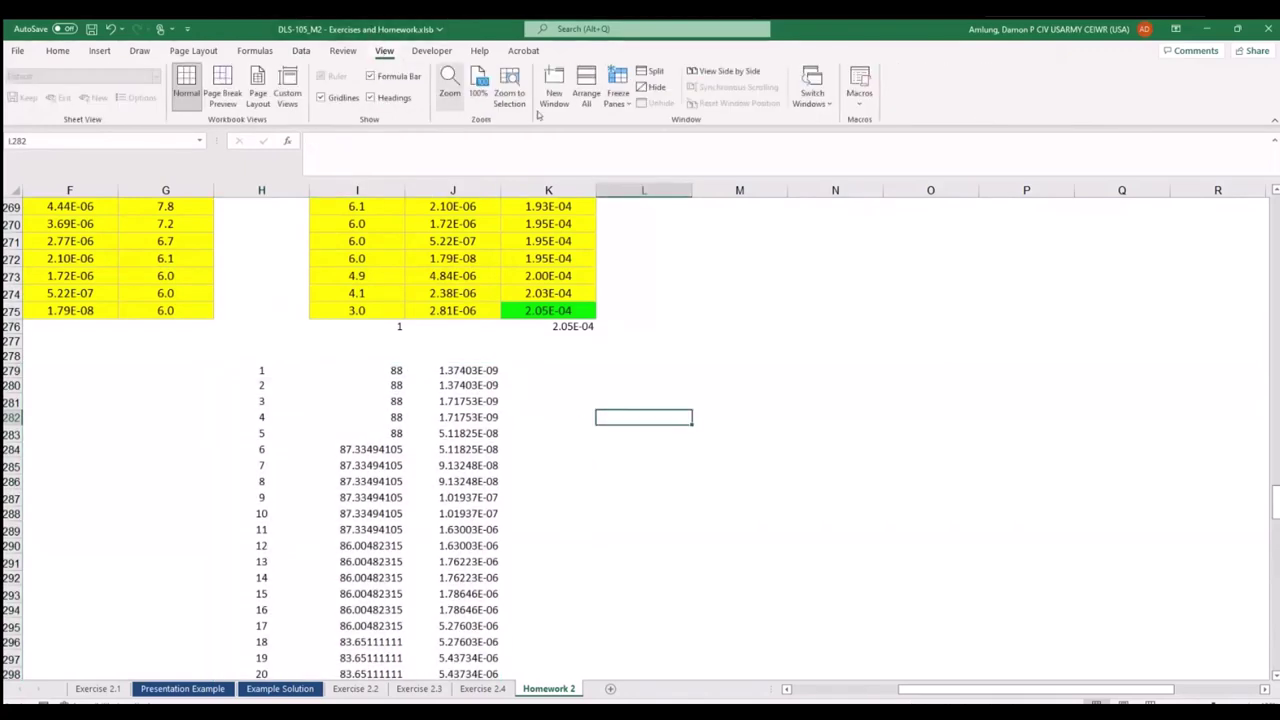
{"action": "left_click", "coordinate": [555, 93]}
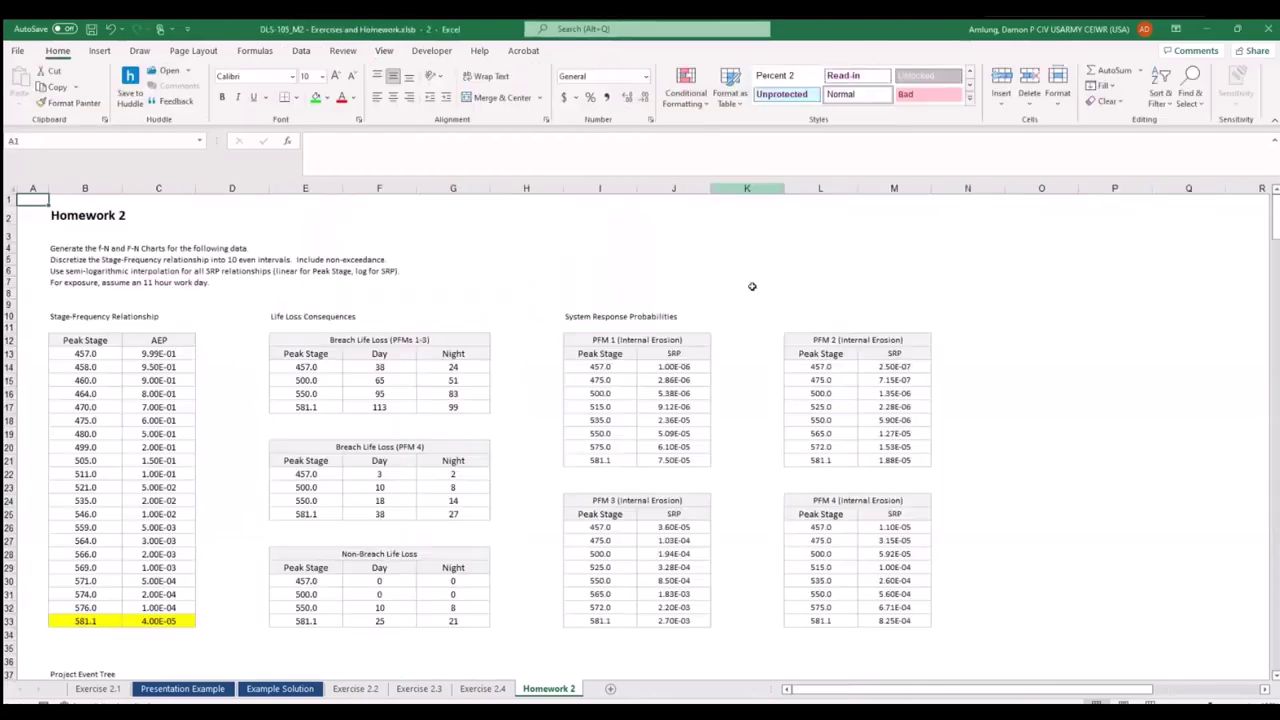
{"action": "double_click", "coordinate": [800, 22]}
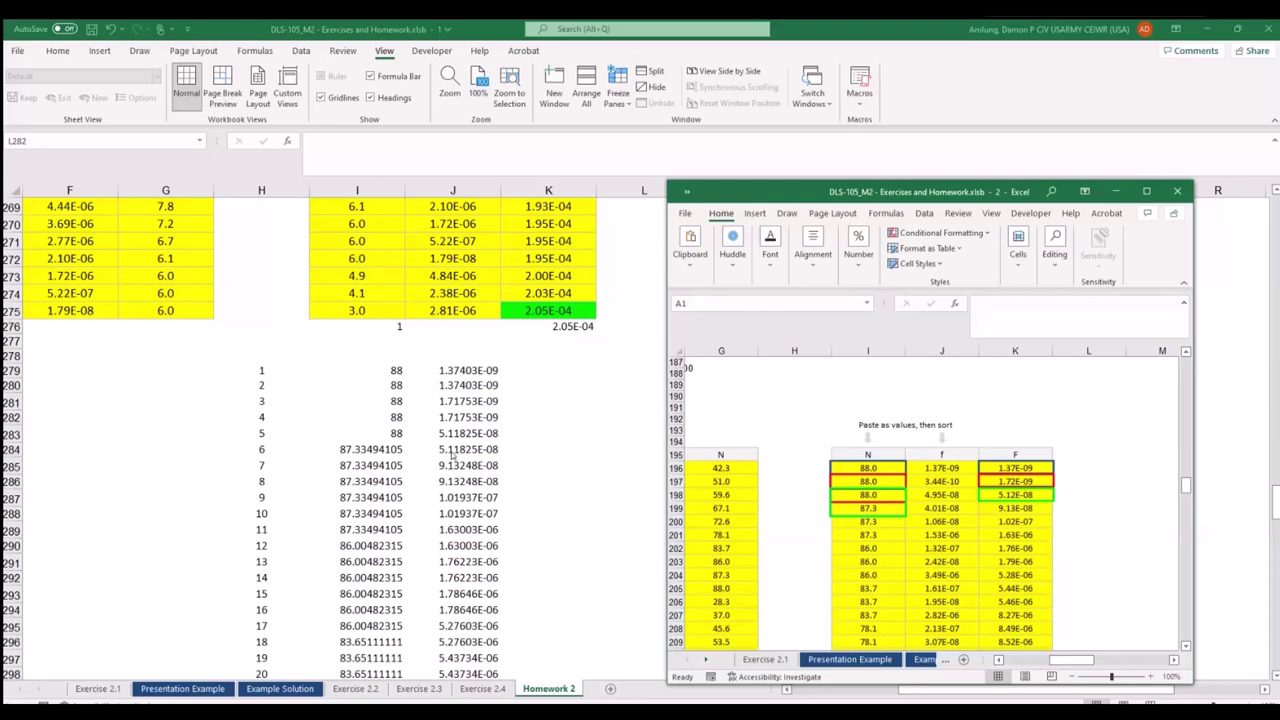
{"action": "left_click", "coordinate": [1118, 191]}
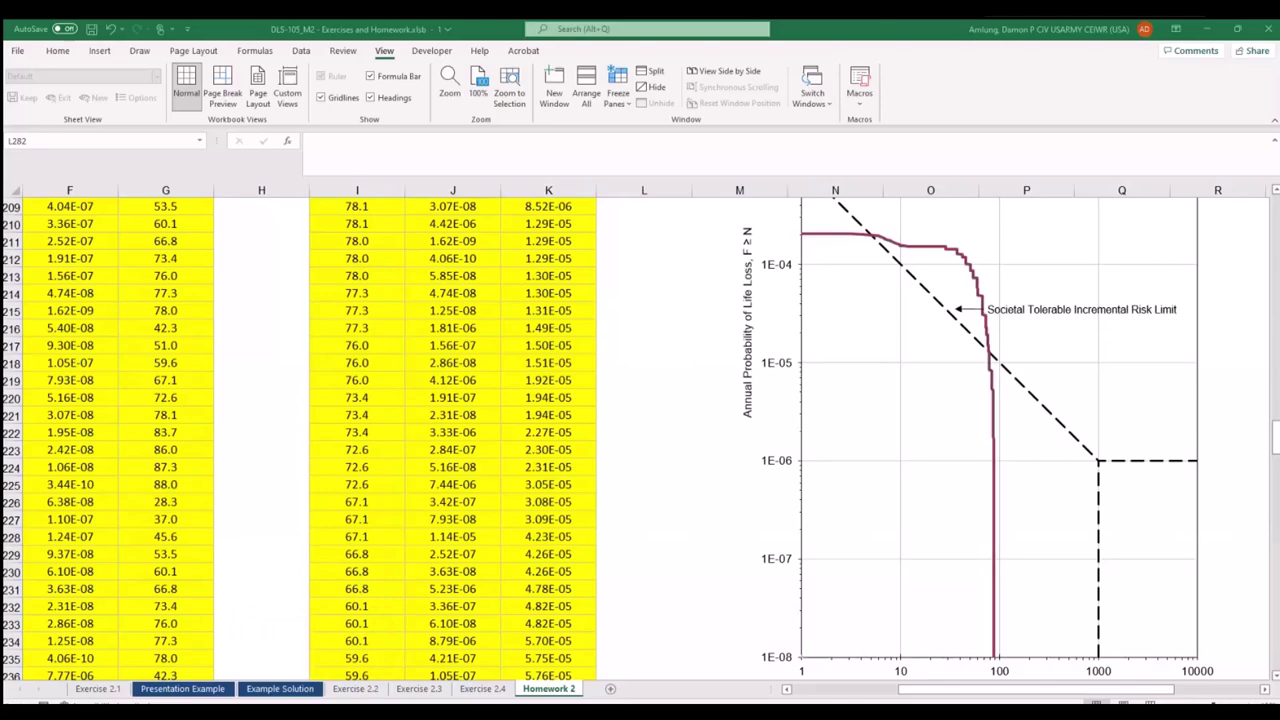
Switch to the presentation slides and advance to the Socrative slide showing the student login room name.
{"action": "key", "text": "alt+Tab"}
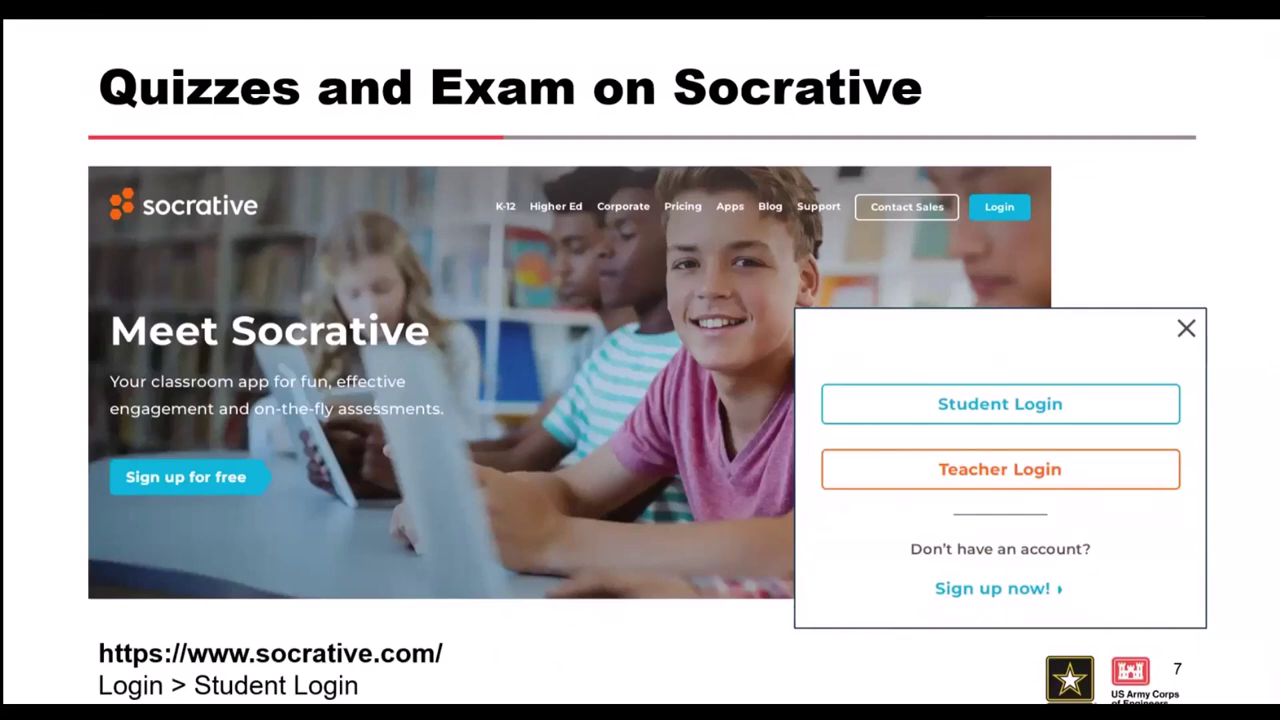
{"action": "left_click", "coordinate": [759, 438]}
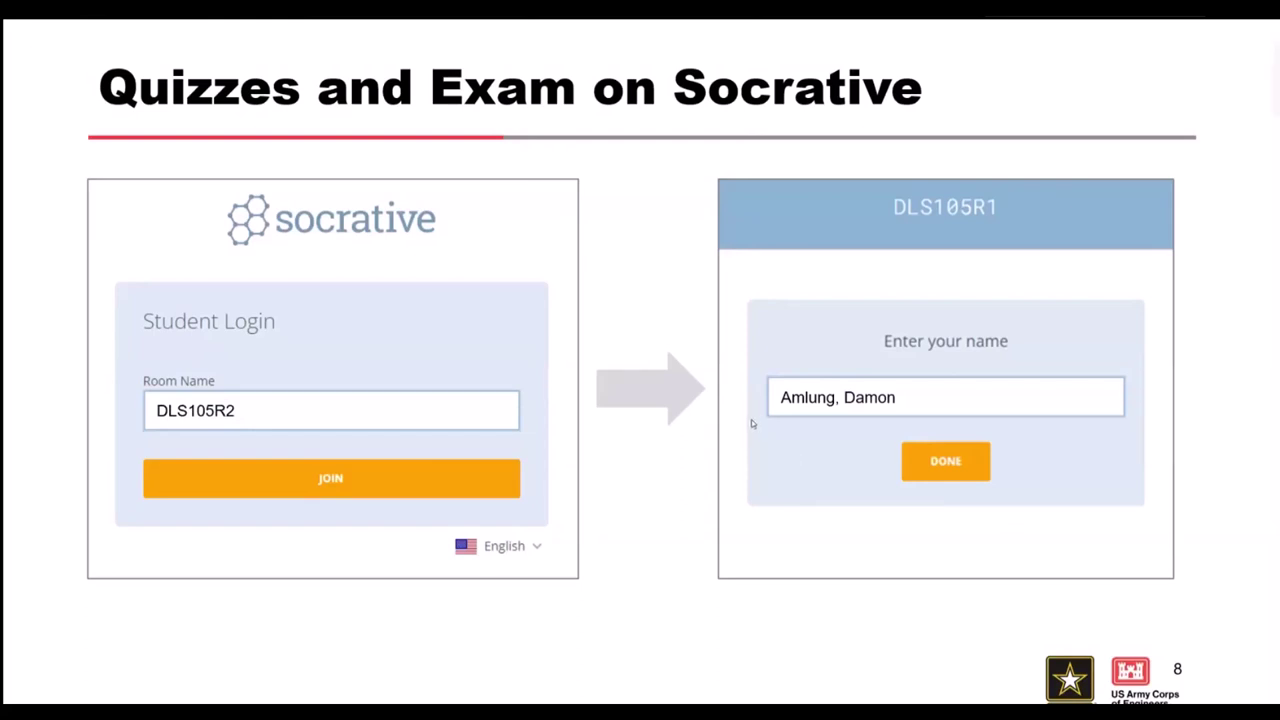
Switch to the web browser and open the Risk Management Center website at rmc.usace.army.mil.
{"action": "key", "text": "alt+Tab"}
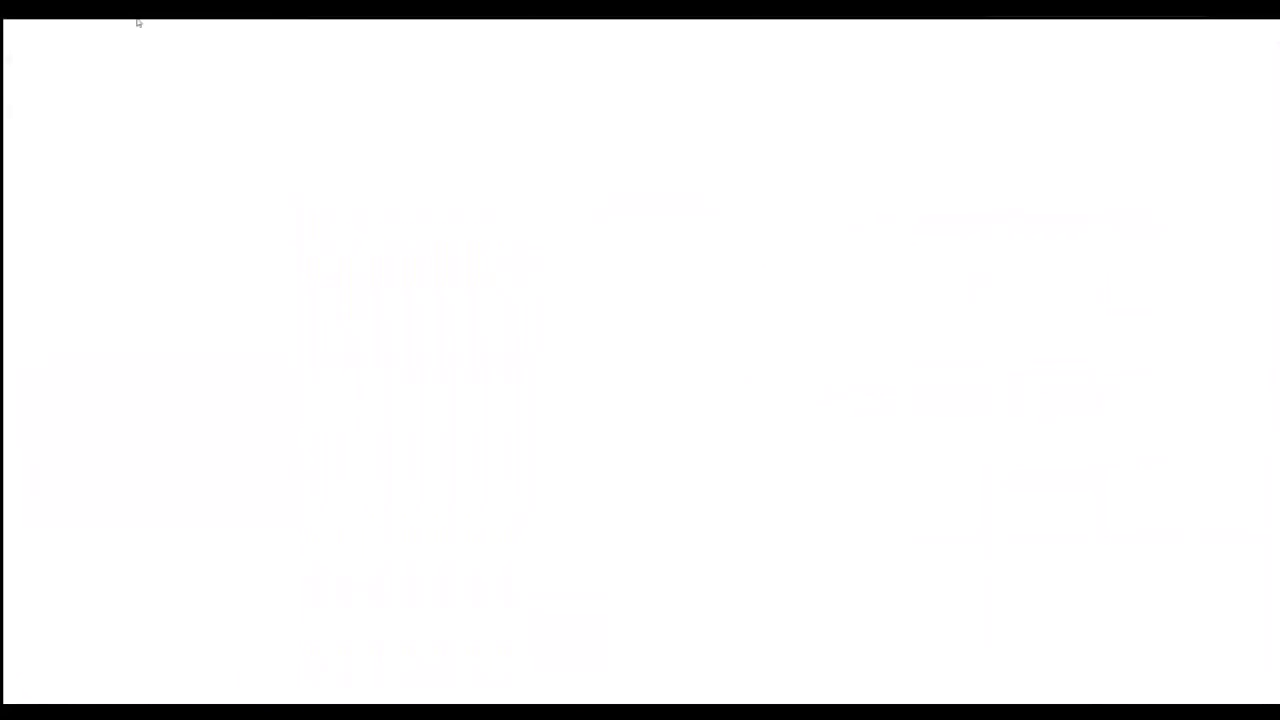
{"action": "type", "text": "rmc"}
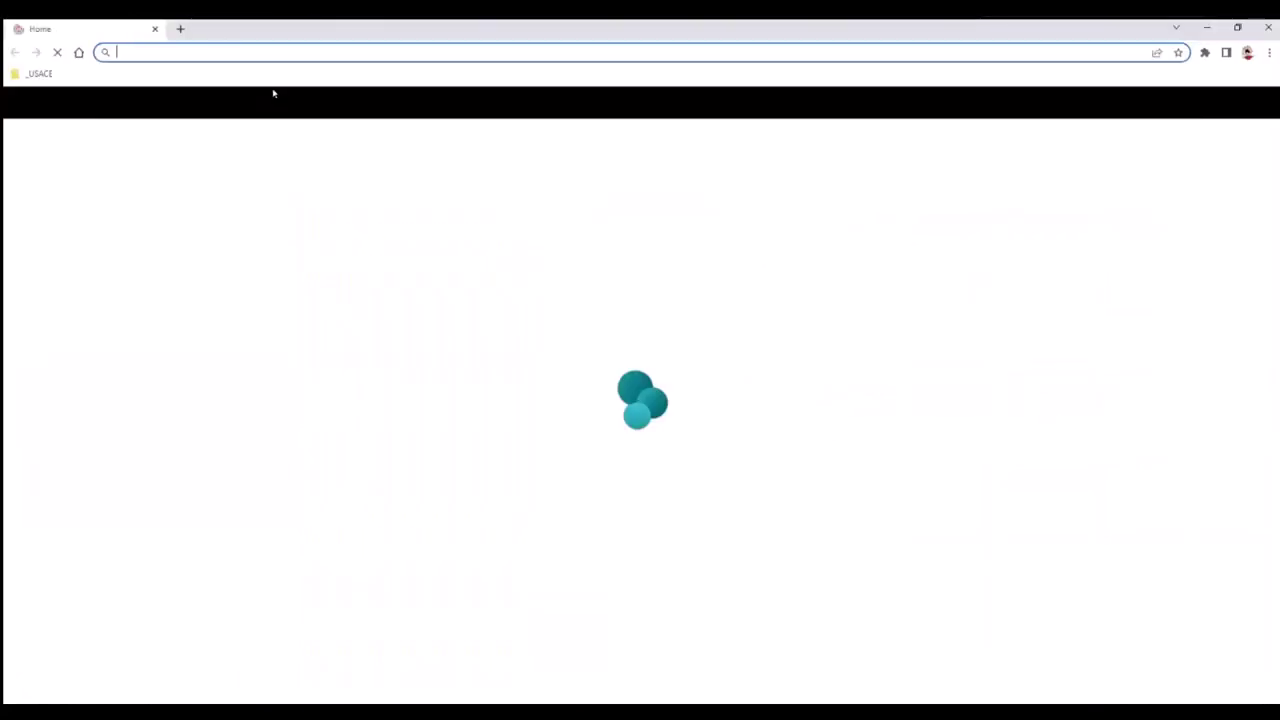
{"action": "key", "text": "Return"}
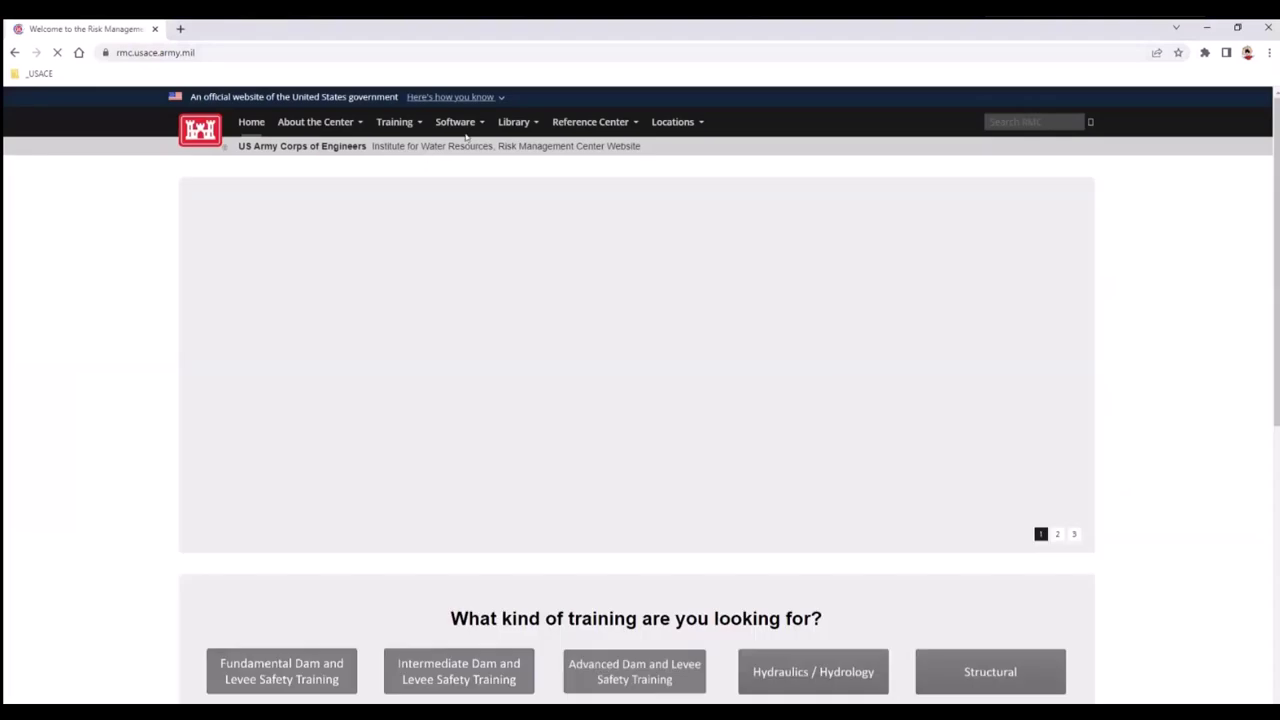
Go to the Fundamental Training Courses page and expand the DLS-105 Risk Tools and Calculations for Risk Assessments entry.
{"action": "mouse_move", "coordinate": [466, 135]}
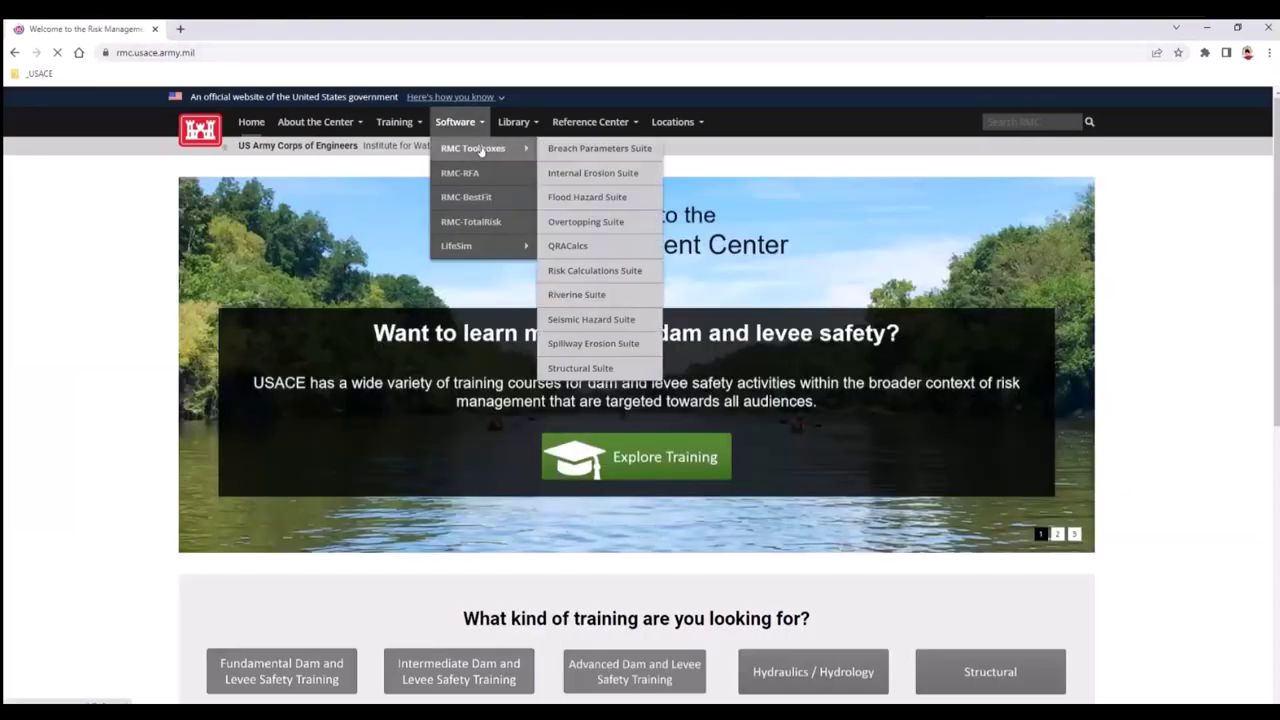
{"action": "mouse_move", "coordinate": [491, 257]}
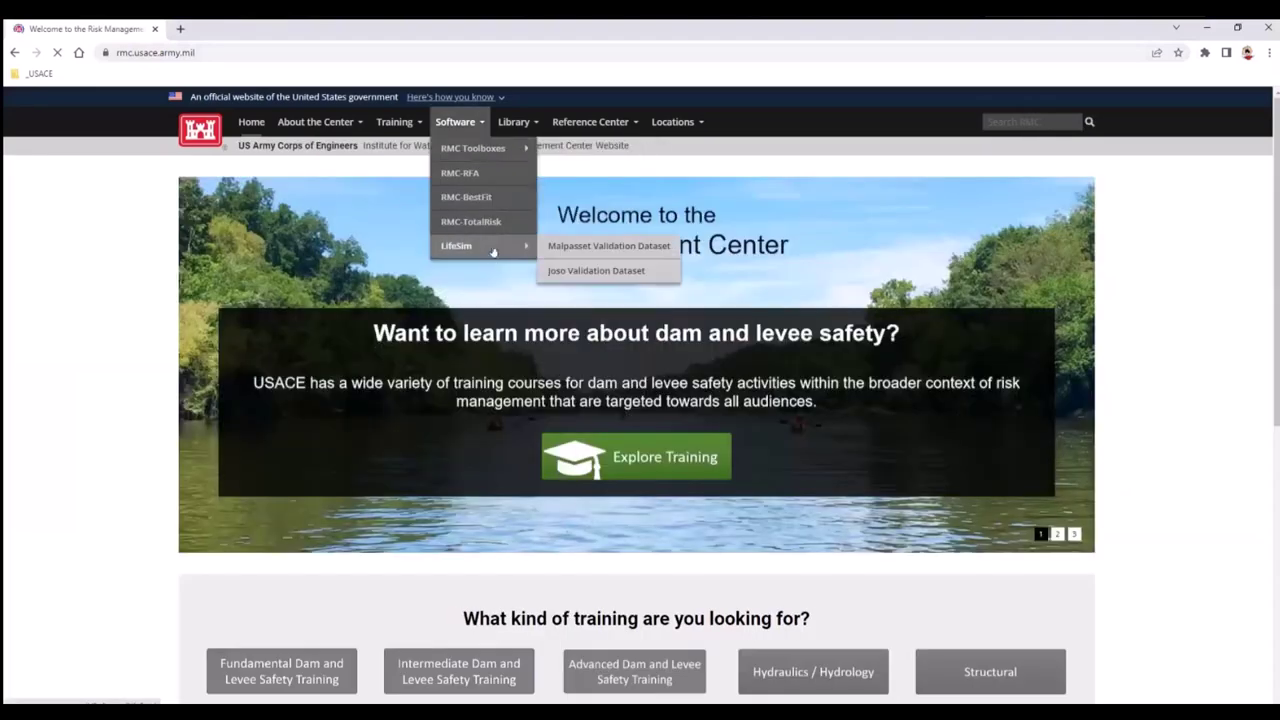
{"action": "mouse_move", "coordinate": [397, 130]}
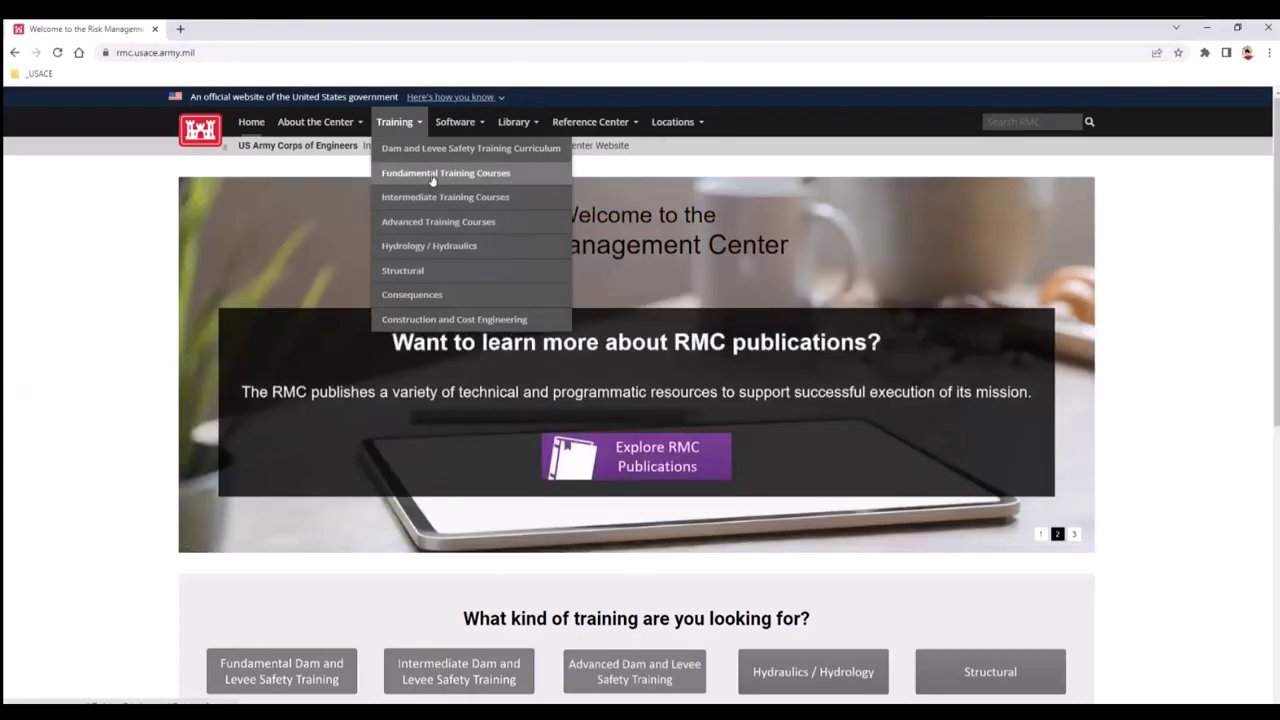
{"action": "left_click", "coordinate": [432, 175]}
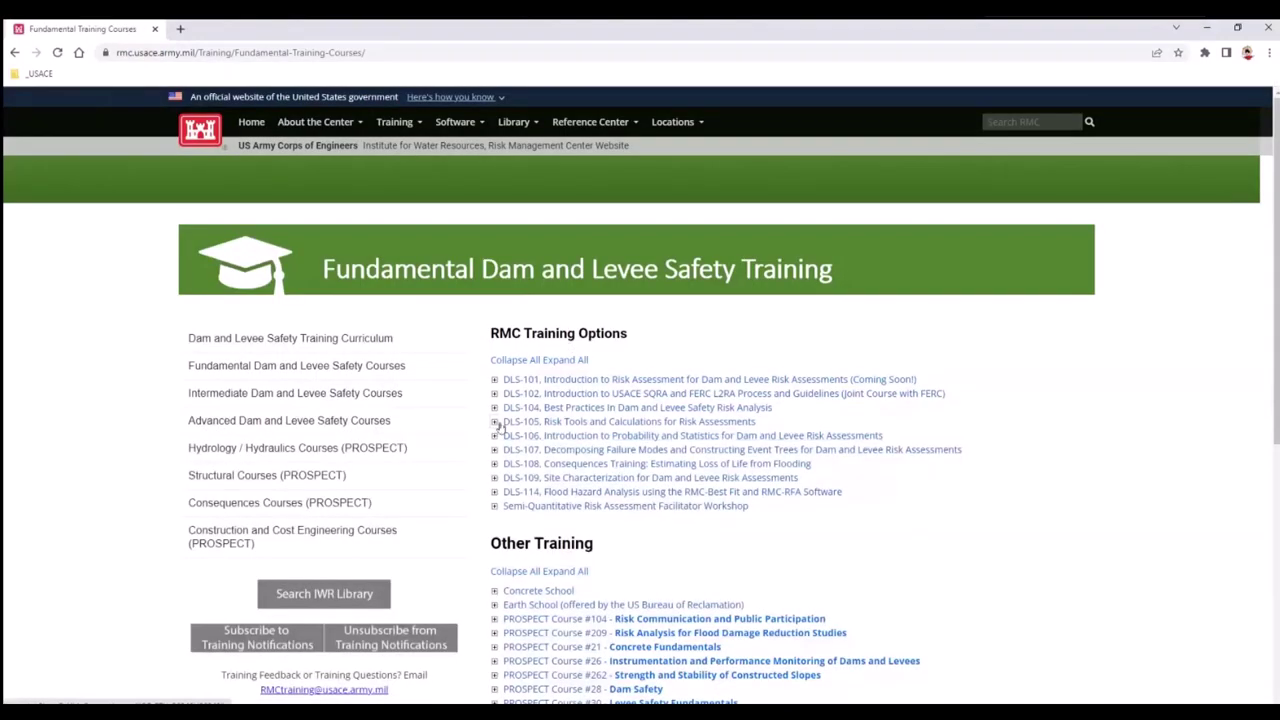
{"action": "left_click", "coordinate": [495, 422]}
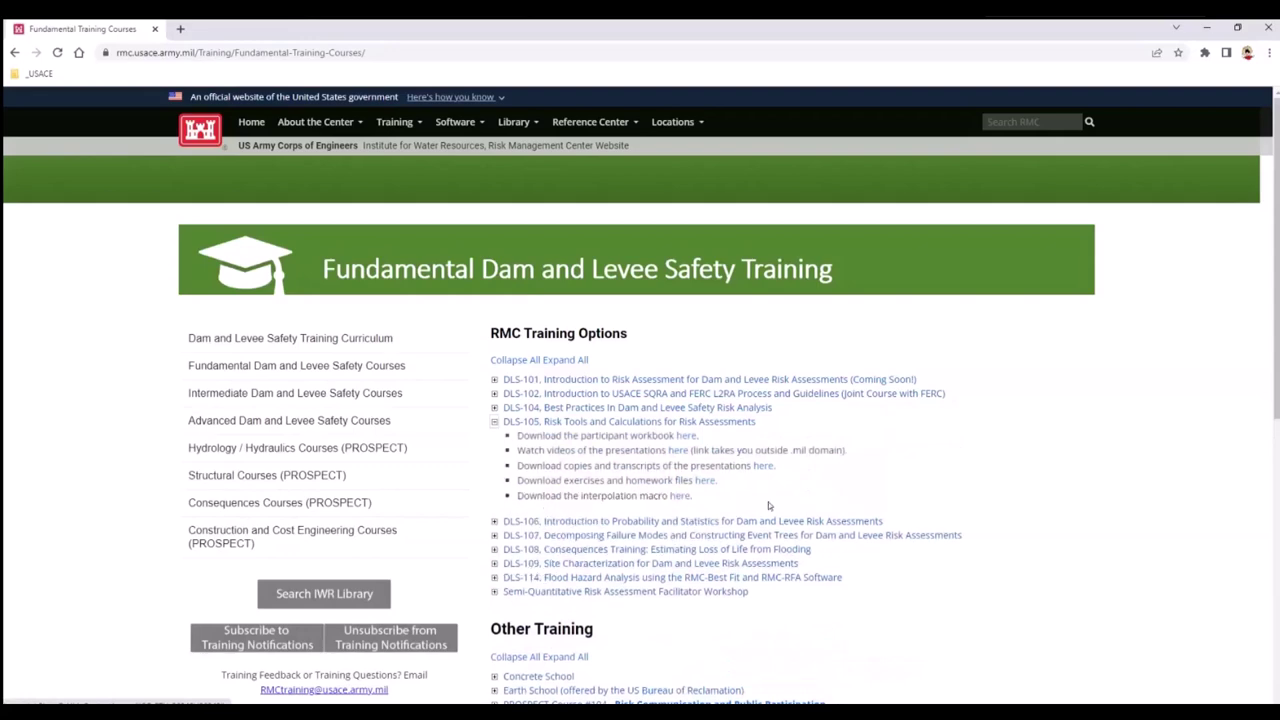
View the YouTube playlist of DLS-105 presentation videos and return to the Fundamental Training Courses page.
{"action": "left_click", "coordinate": [676, 451]}
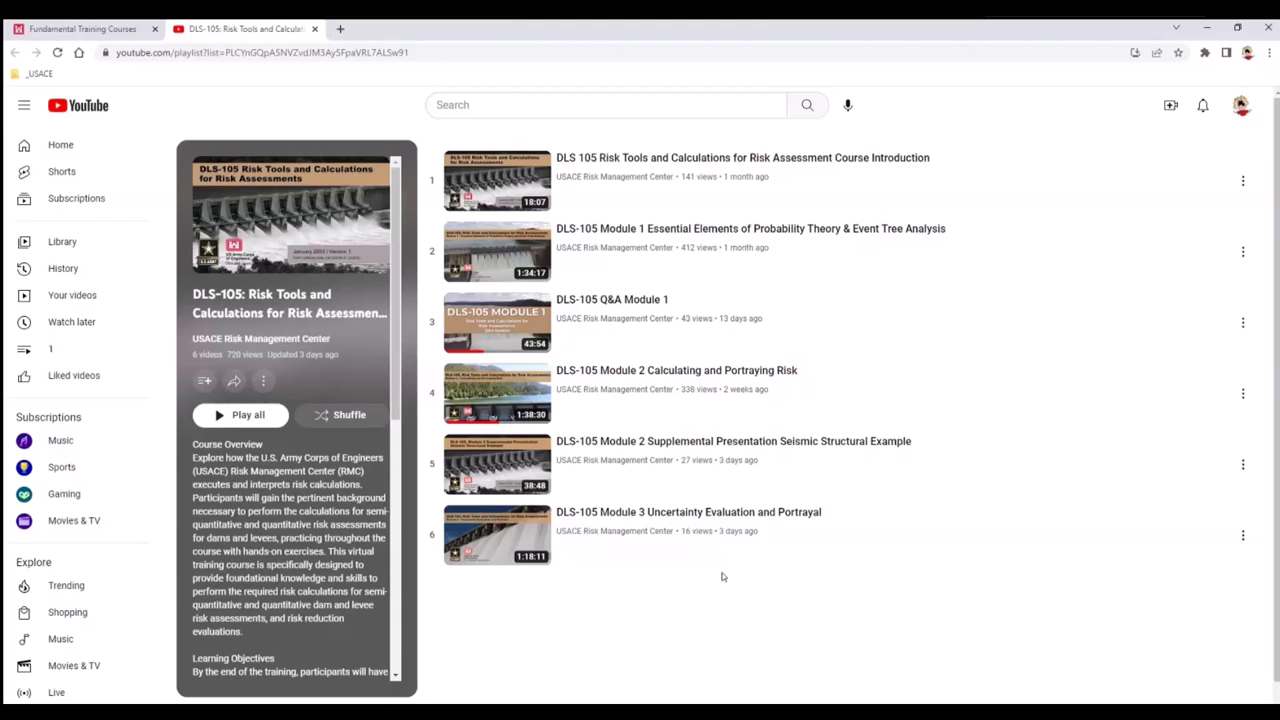
{"action": "left_click", "coordinate": [90, 28]}
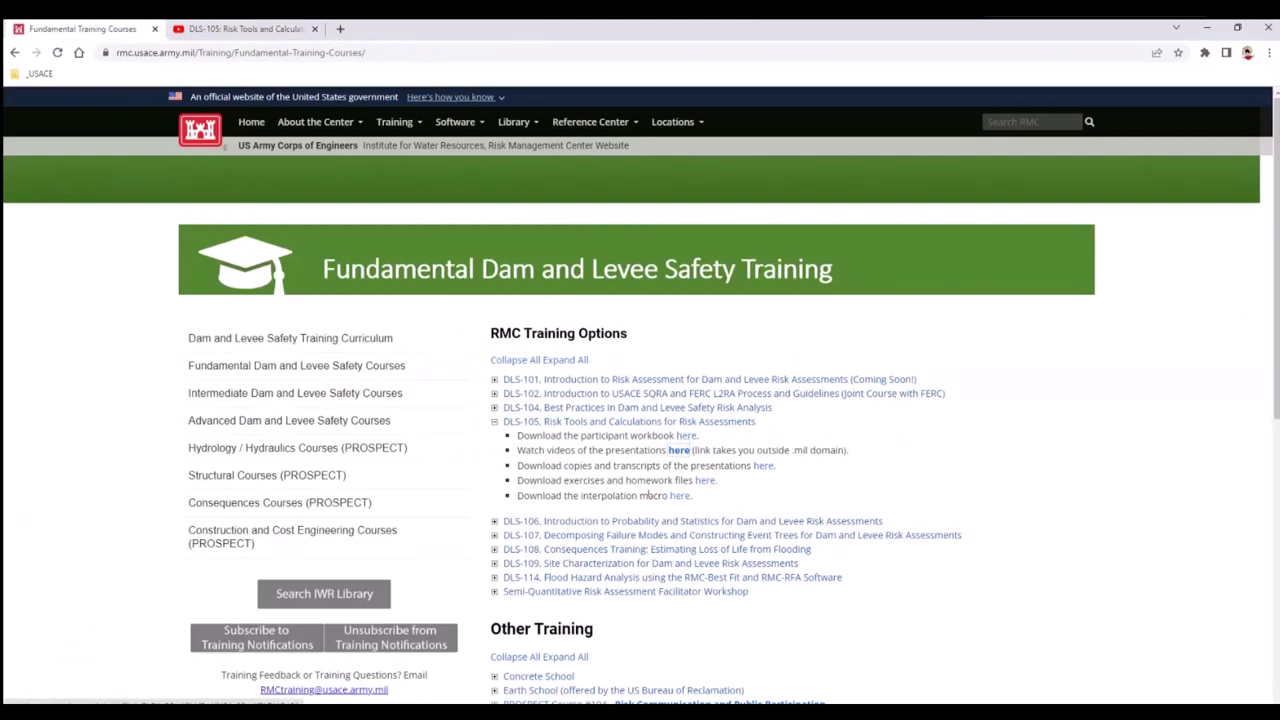
Look through the DLS-105 exercises and homework files in the online library, and return to the course's YouTube playlist.
{"action": "left_click", "coordinate": [705, 481]}
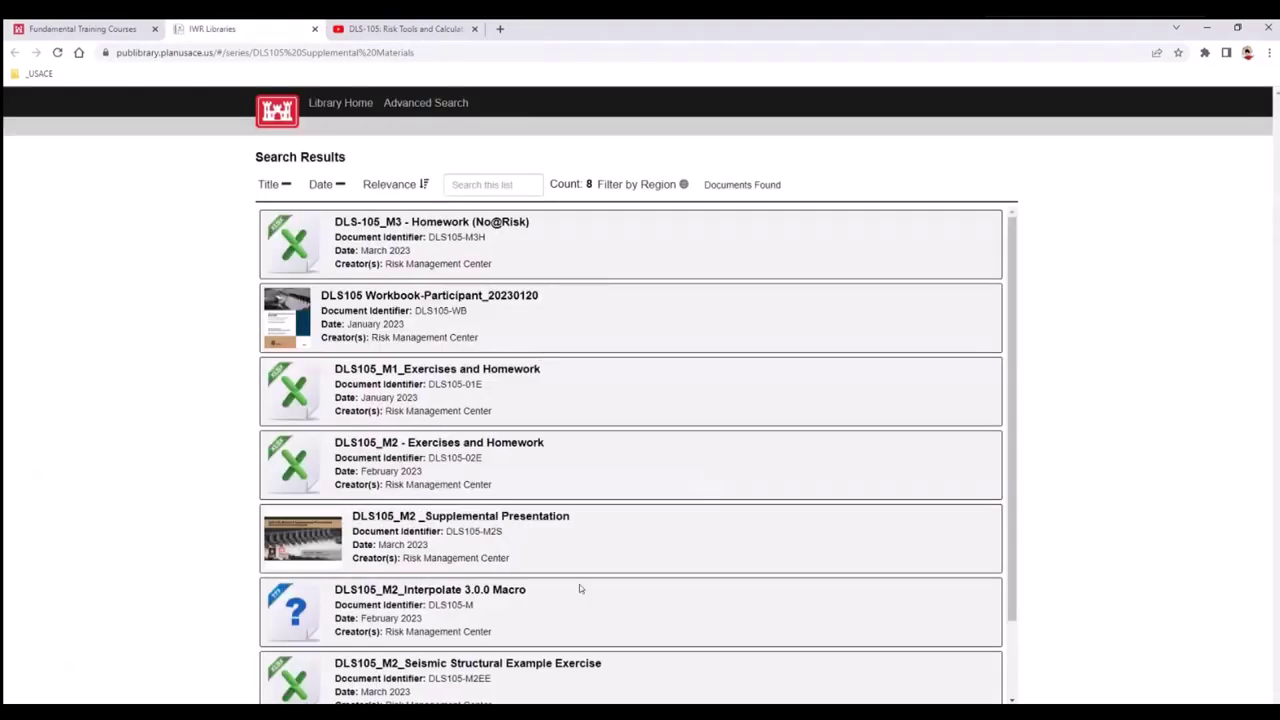
{"action": "scroll", "coordinate": [569, 589], "scroll_direction": "down", "scroll_amount": 2}
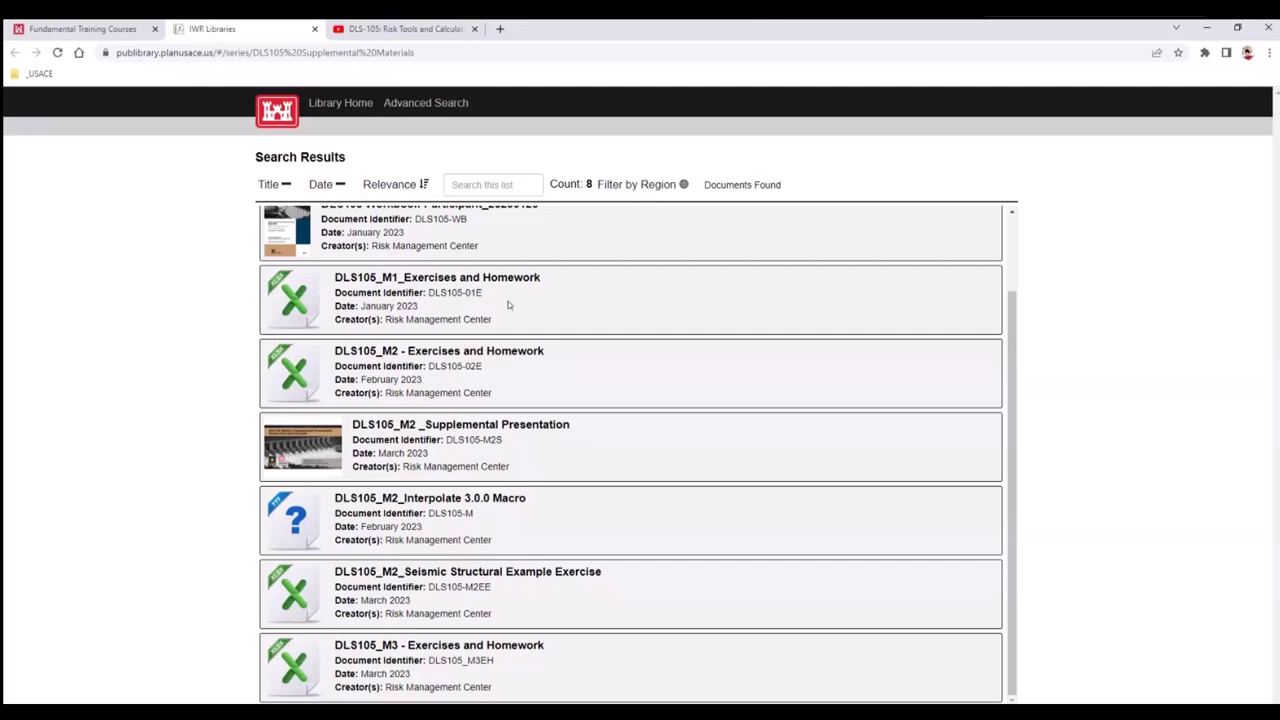
{"action": "scroll", "coordinate": [641, 407], "scroll_direction": "up", "scroll_amount": 2}
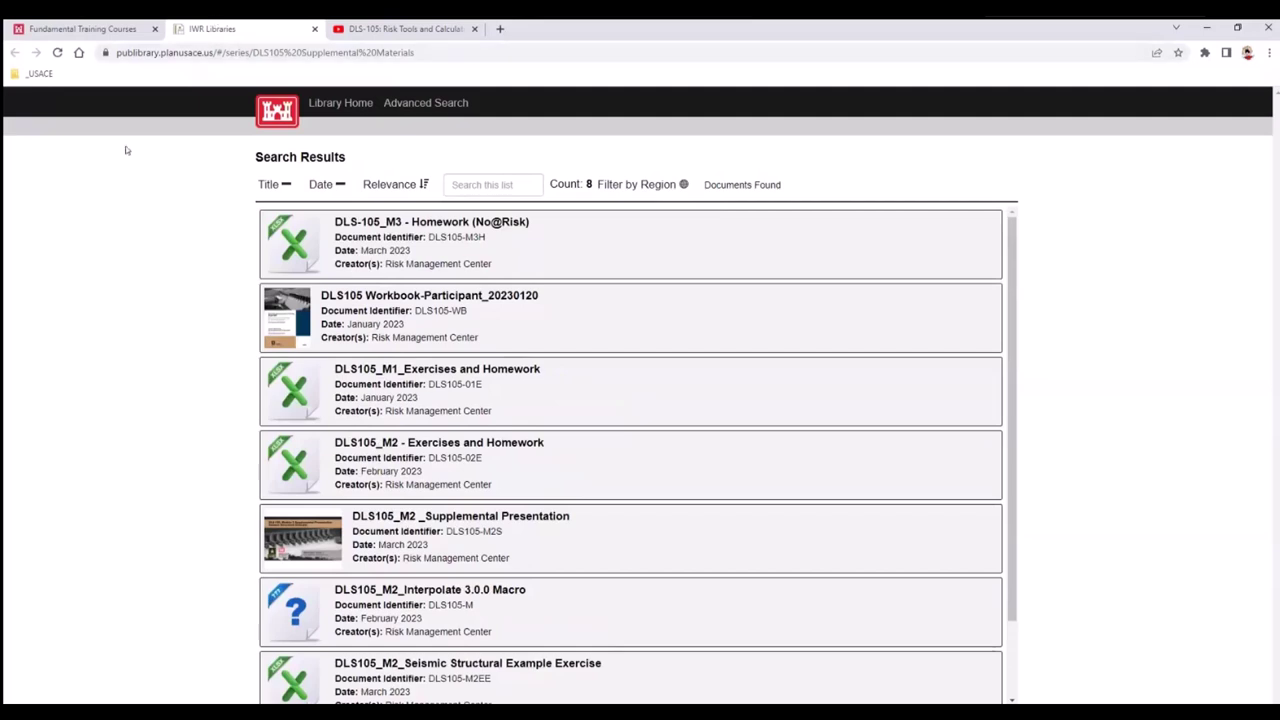
{"action": "left_click", "coordinate": [392, 30]}
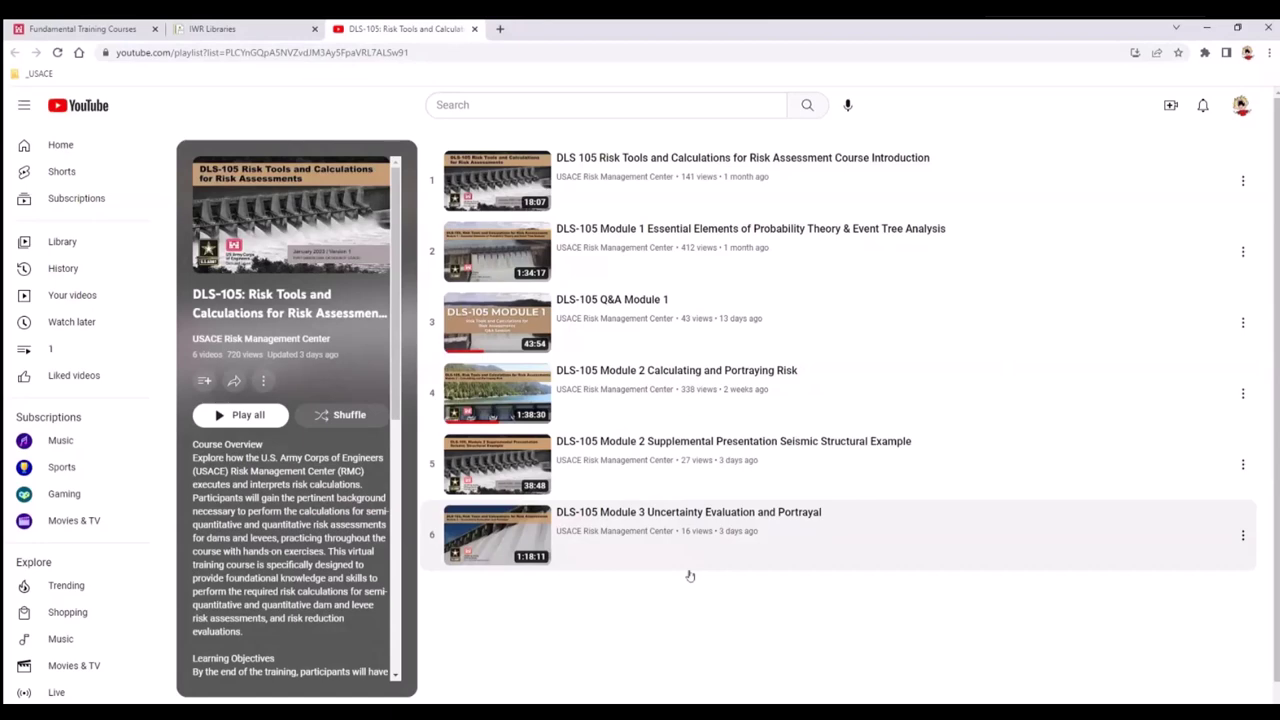
Download the DLS-105_M3 - Homework (No@Risk) workbook from the IWR library to the Desktop.
{"action": "left_click", "coordinate": [243, 24]}
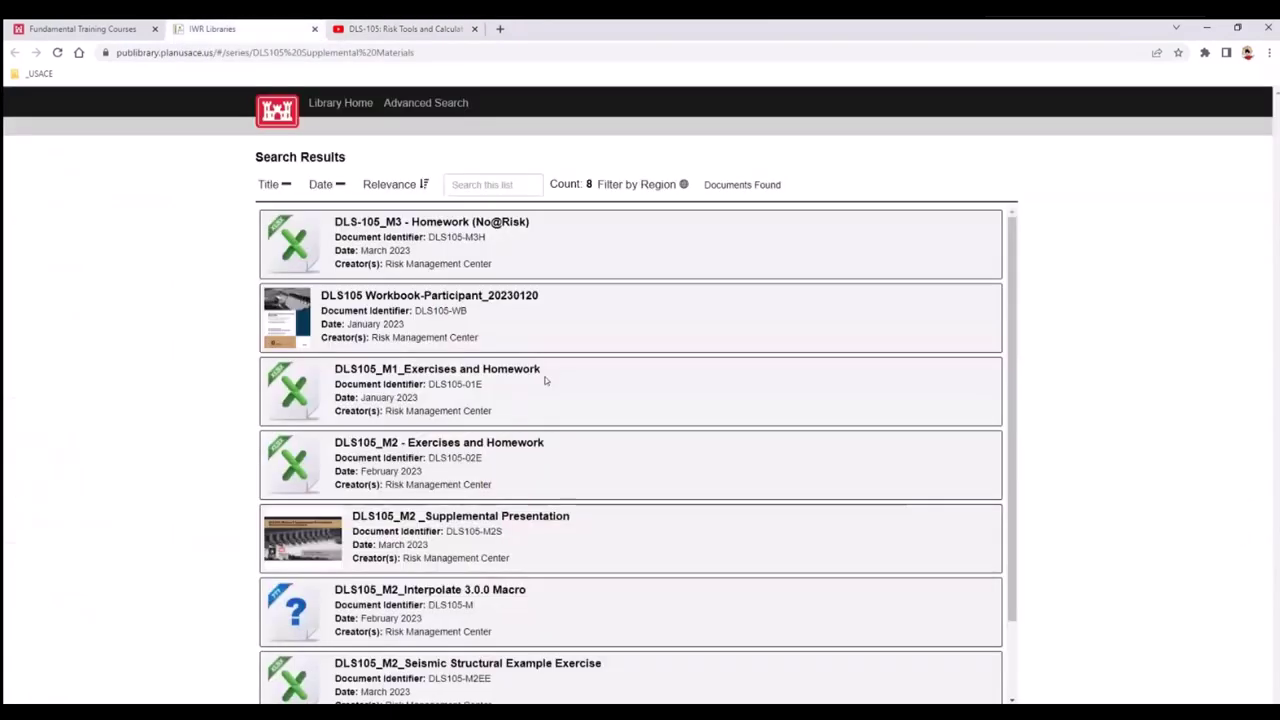
{"action": "left_click", "coordinate": [487, 228]}
{"action": "left_click", "coordinate": [367, 220]}
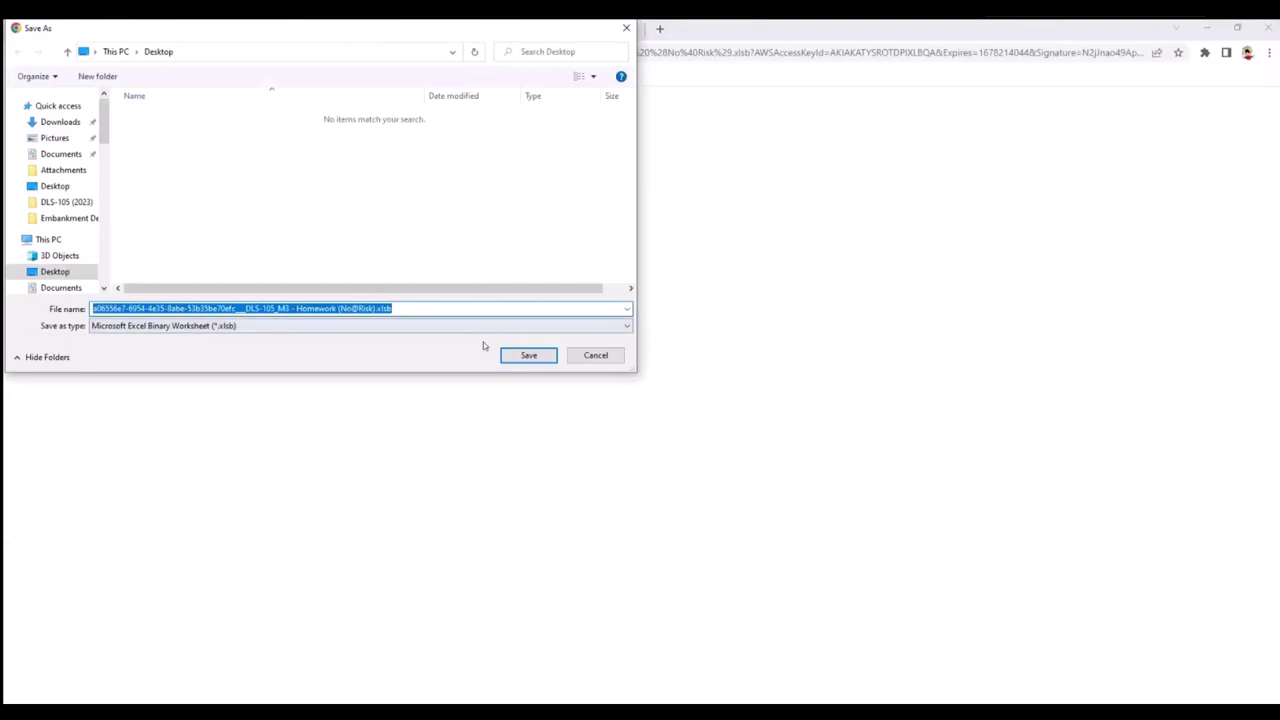
{"action": "left_click", "coordinate": [528, 355]}
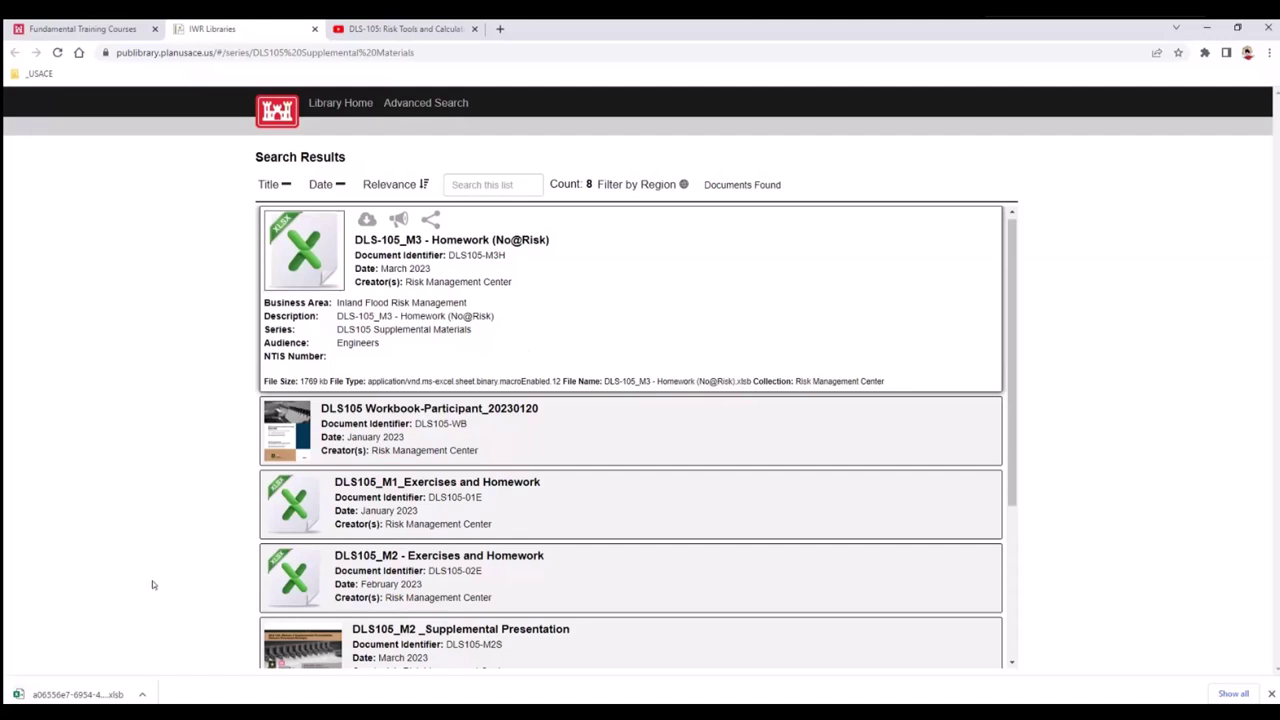
Minimize the browser and unblock the downloaded Module 3 homework file in its desktop file properties.
{"action": "left_click", "coordinate": [1209, 31]}
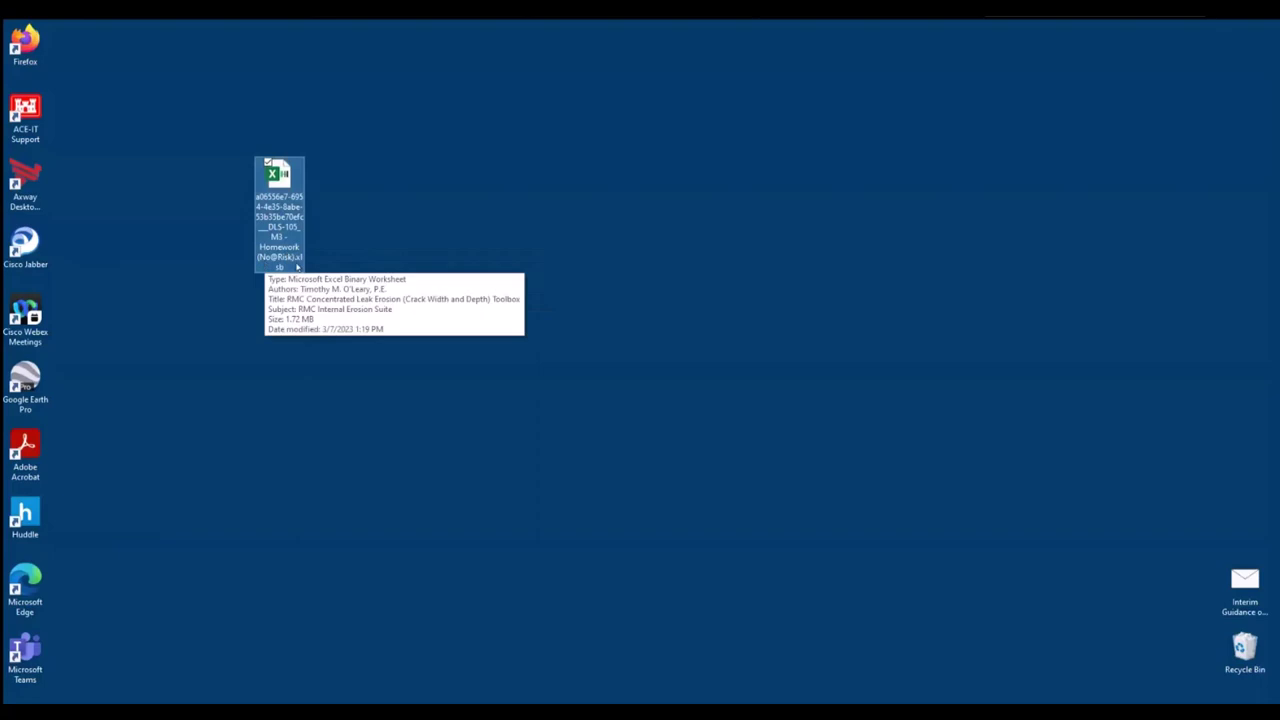
{"action": "right_click", "coordinate": [297, 266]}
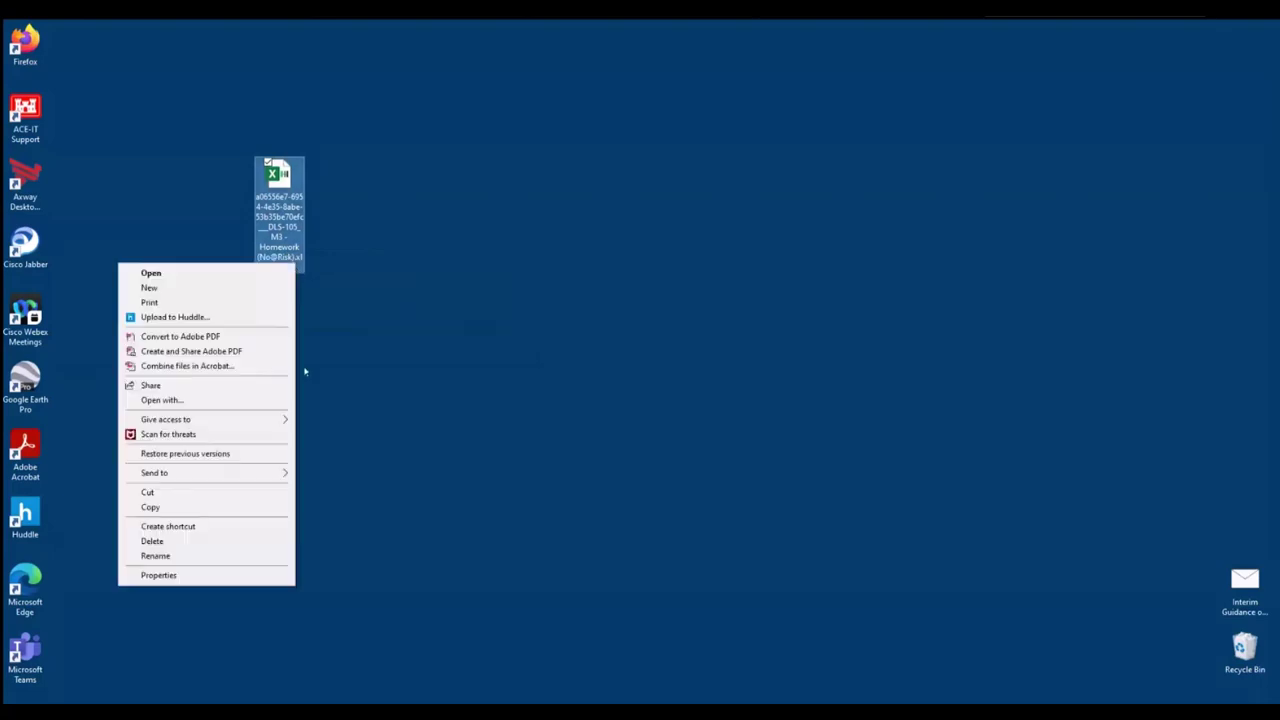
{"action": "left_click", "coordinate": [247, 574]}
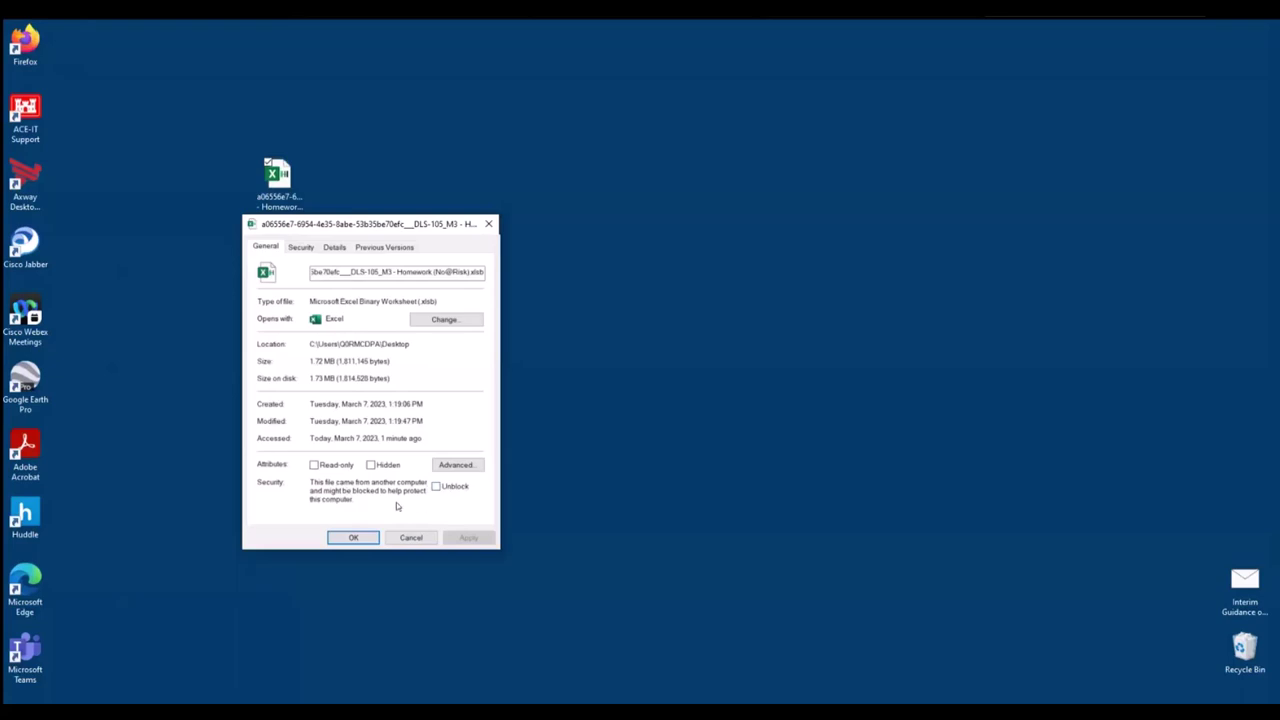
{"action": "left_click", "coordinate": [436, 487]}
{"action": "left_click", "coordinate": [469, 537]}
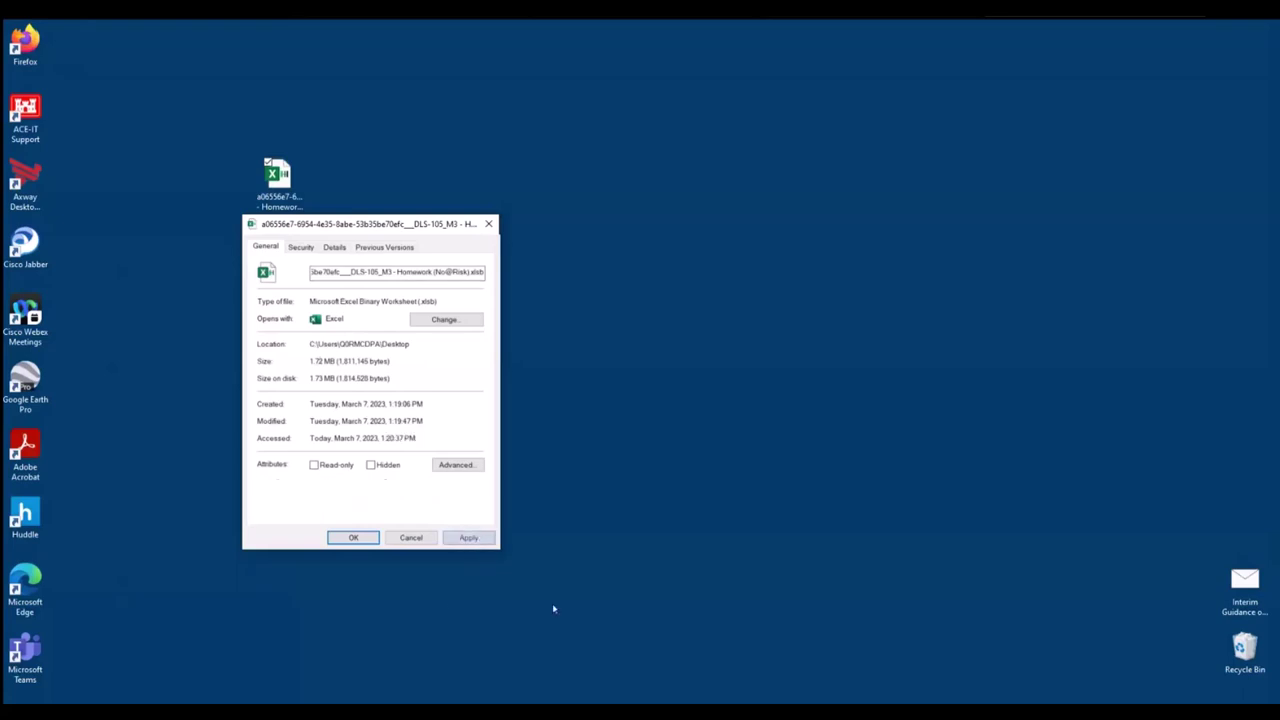
{"action": "left_click", "coordinate": [352, 537]}
{"action": "left_click", "coordinate": [281, 185]}
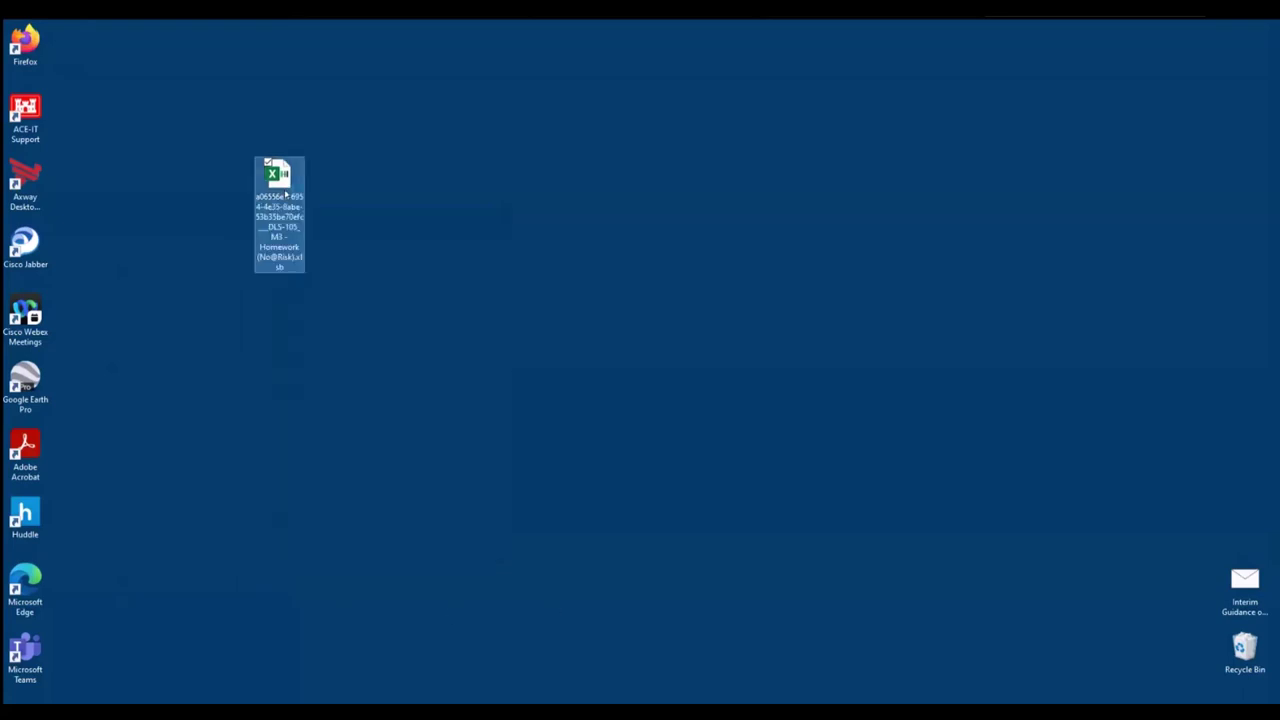
{"action": "double_click", "coordinate": [285, 196]}
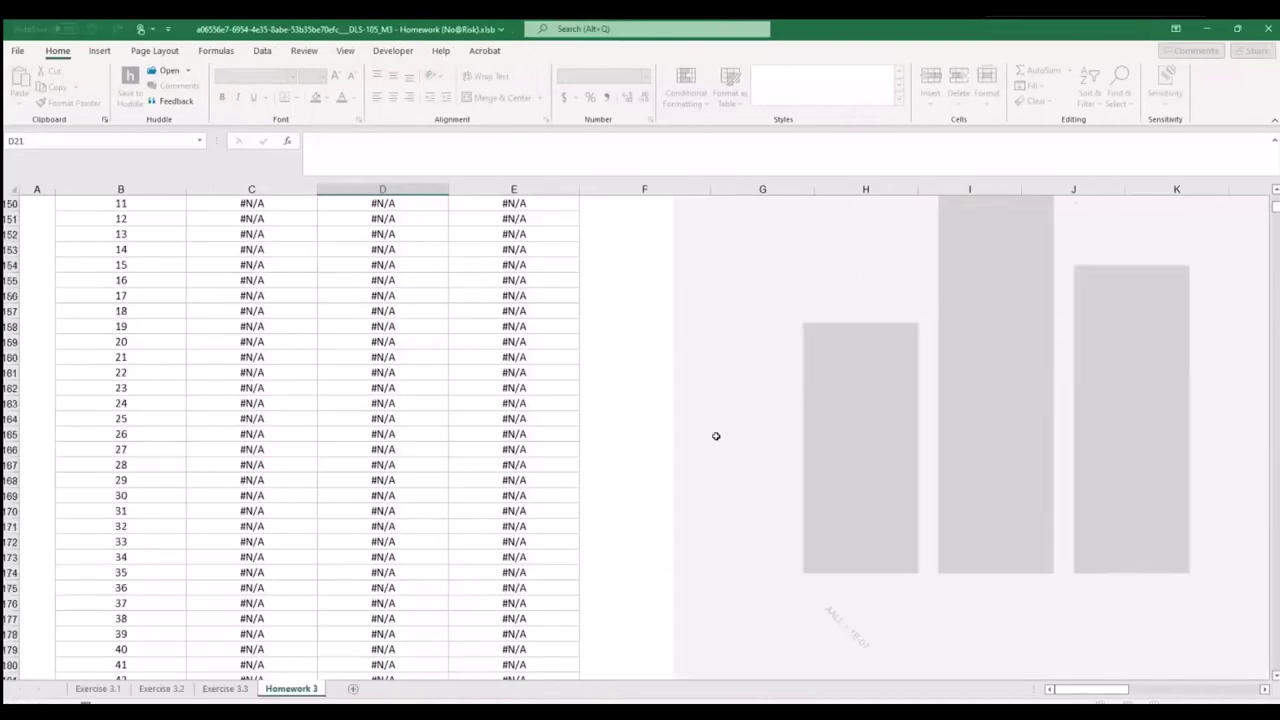
{"action": "scroll", "coordinate": [714, 404], "scroll_direction": "down", "scroll_amount": 15}
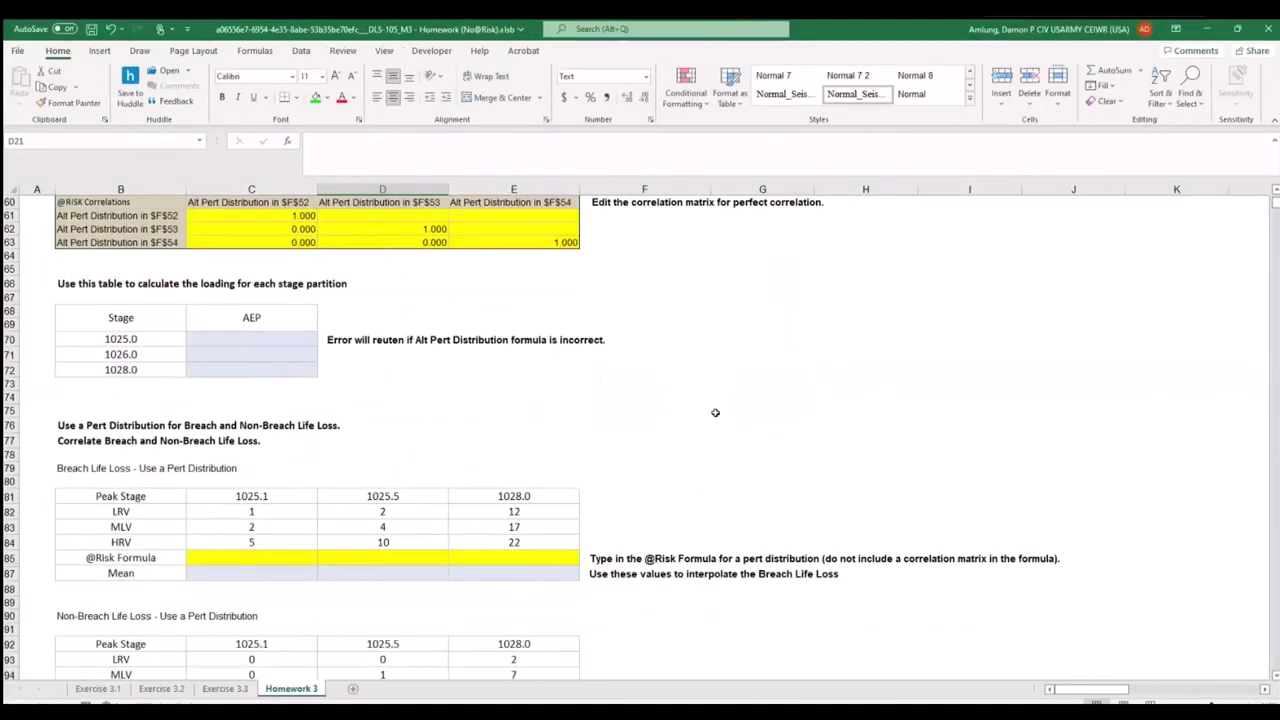
{"action": "scroll", "coordinate": [716, 409], "scroll_direction": "up", "scroll_amount": 8}
{"action": "scroll", "coordinate": [716, 409], "scroll_direction": "up", "scroll_amount": 20}
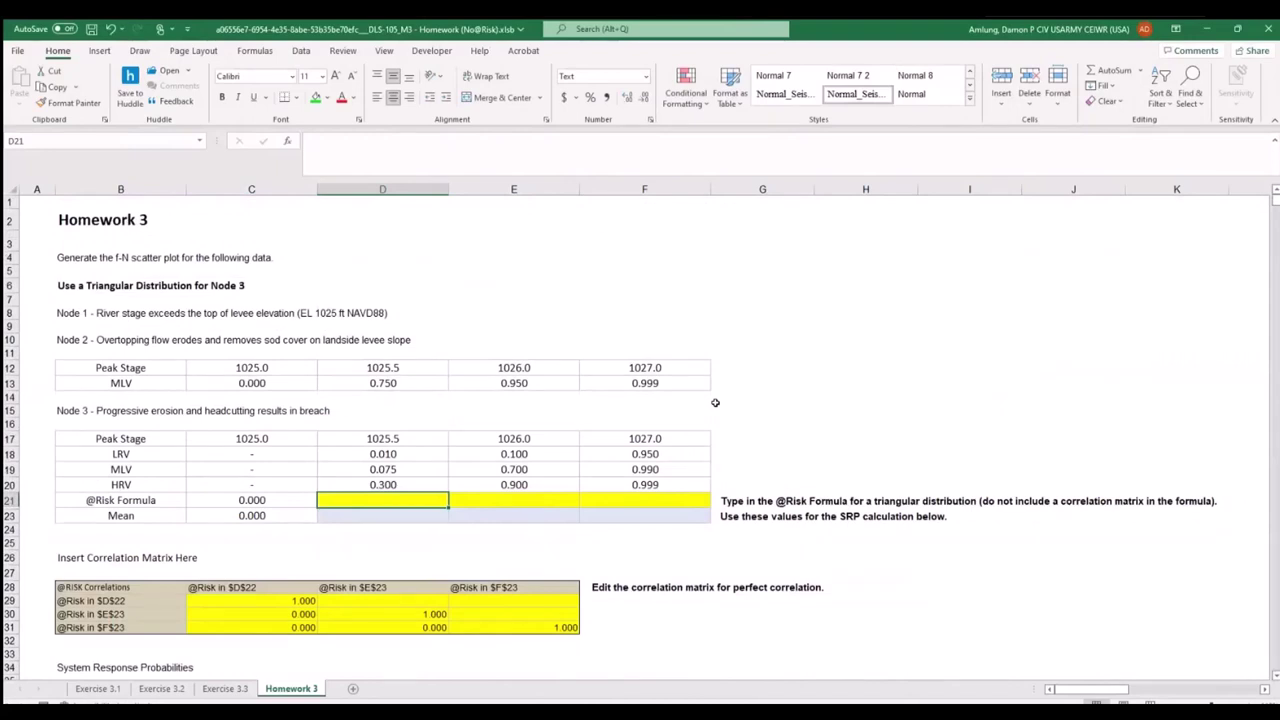
Enter the triangular distribution formula =risktriang(D18,D19,D20) in cell D21 for the 1025.5 peak stage.
{"action": "type", "text": "=ri"}
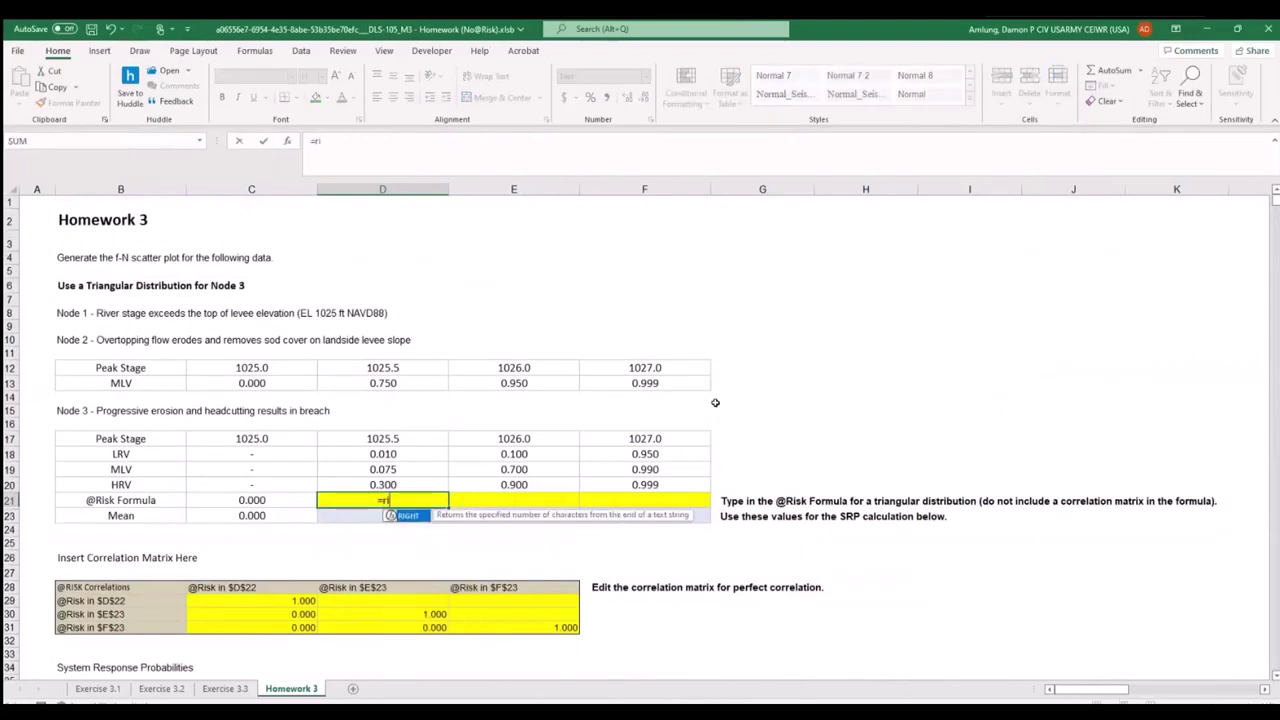
{"action": "type", "text": "sktriang("}
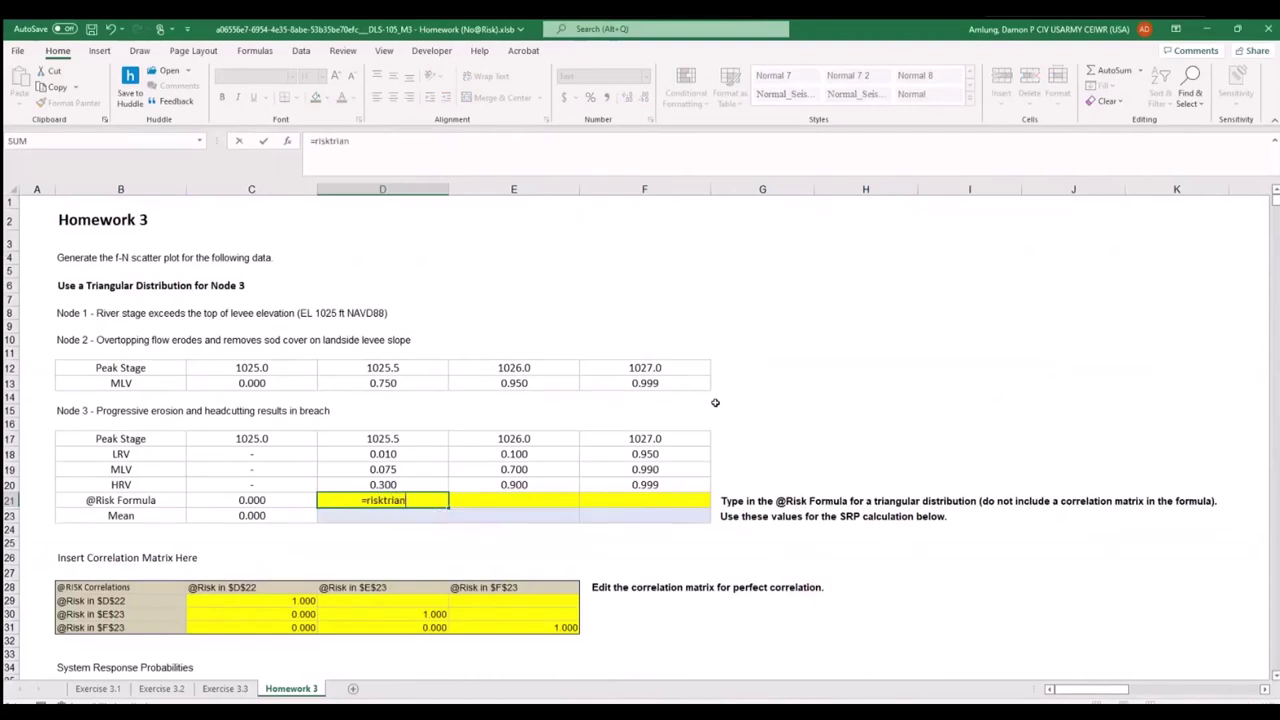
{"action": "left_click", "coordinate": [410, 457]}
{"action": "type", "text": ","}
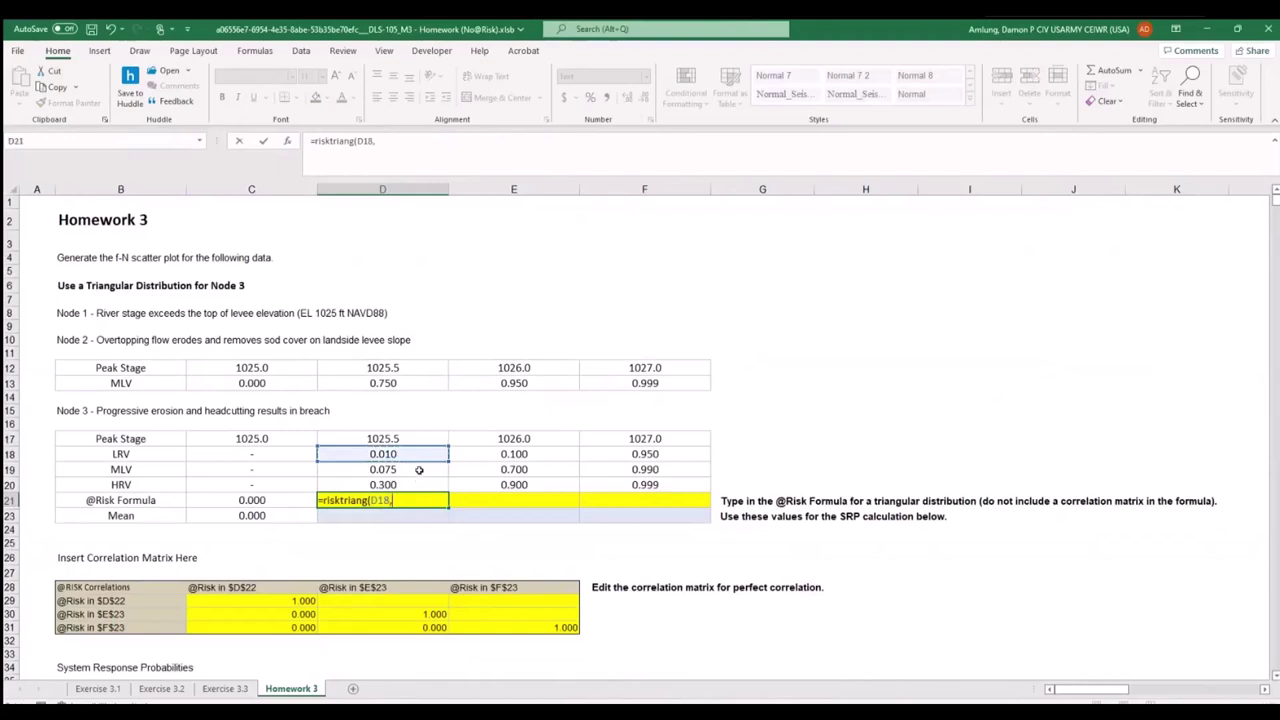
{"action": "left_click", "coordinate": [416, 470]}
{"action": "type", "text": ","}
{"action": "left_click", "coordinate": [424, 487]}
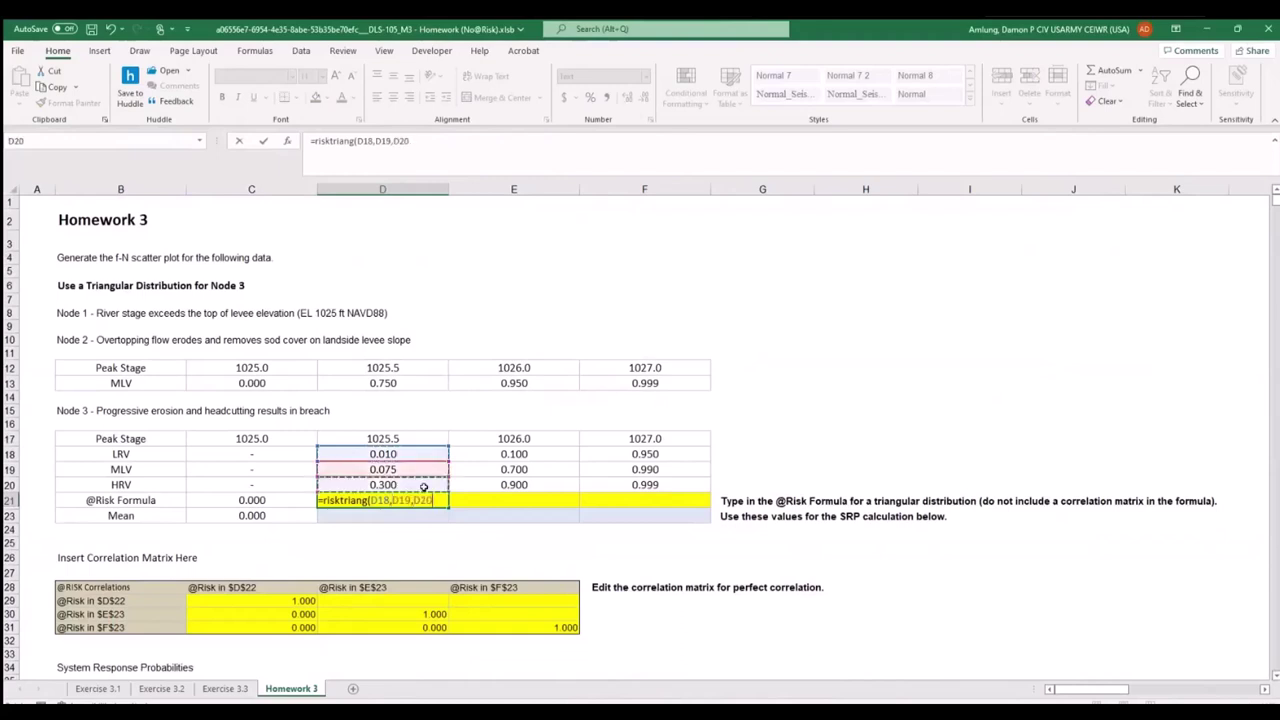
{"action": "type", "text": ")"}
{"action": "key", "text": "Return"}
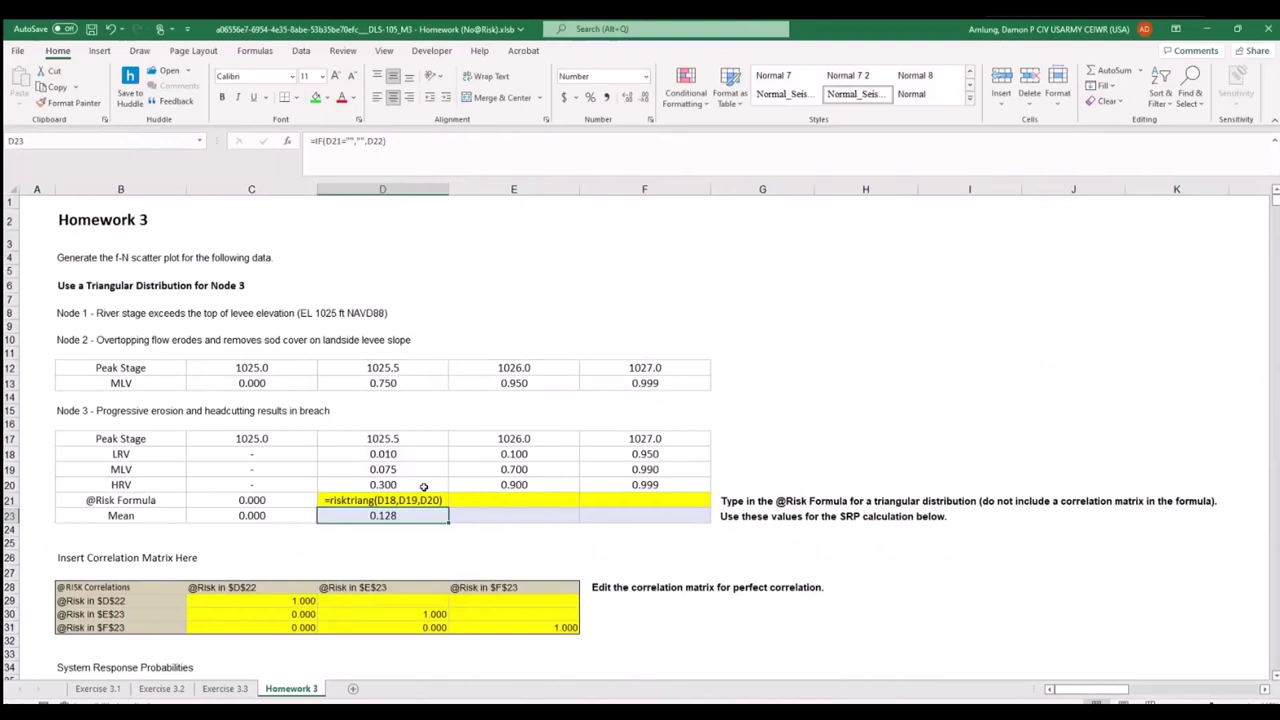
Change the last argument of the D21 formula so that it reads =risktriang(D18,D19,D19).
{"action": "key", "text": "Up"}
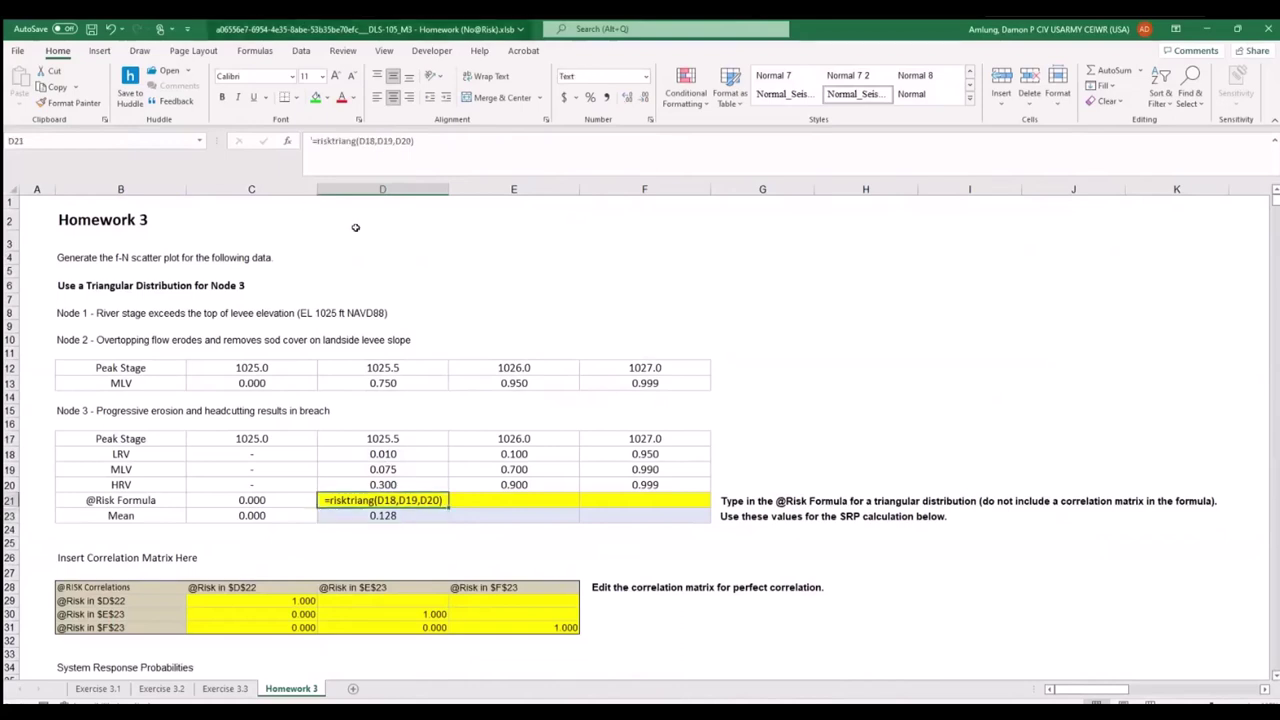
{"action": "left_click", "coordinate": [452, 153]}
{"action": "key", "text": "BackSpace"}
{"action": "key", "text": "BackSpace"}
{"action": "key", "text": "BackSpace"}
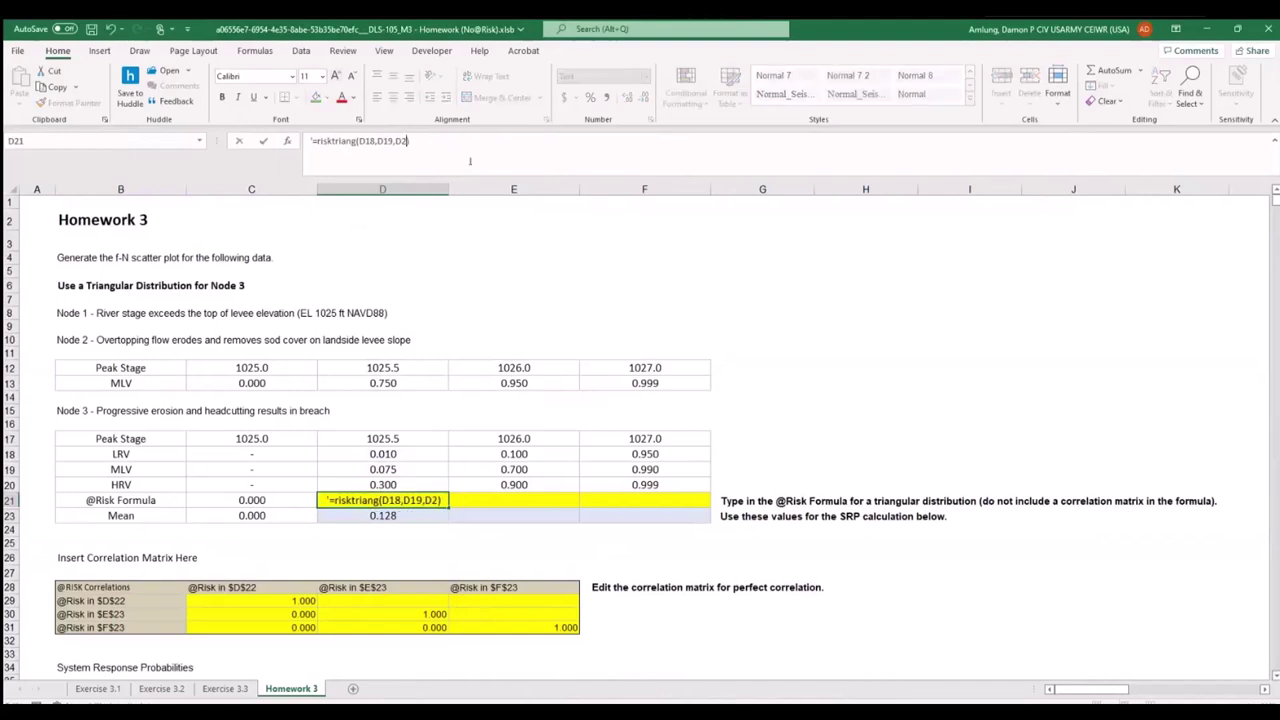
{"action": "type", "text": "1)"}
{"action": "key", "text": "BackSpace"}
{"action": "type", "text": "9)"}
{"action": "key", "text": "Return"}
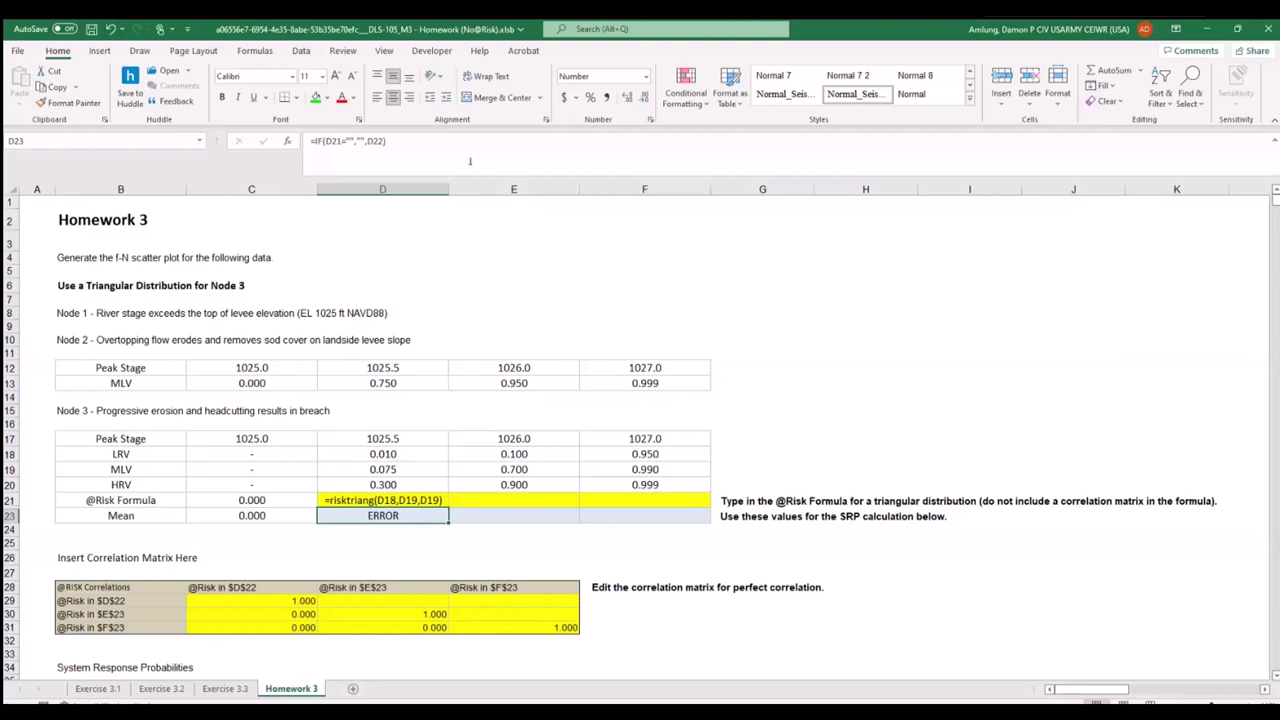
Copy the D21 formula across to E21 and F21, and correct E21 to =risktriang(E18,E19,E20).
{"action": "left_click", "coordinate": [425, 503]}
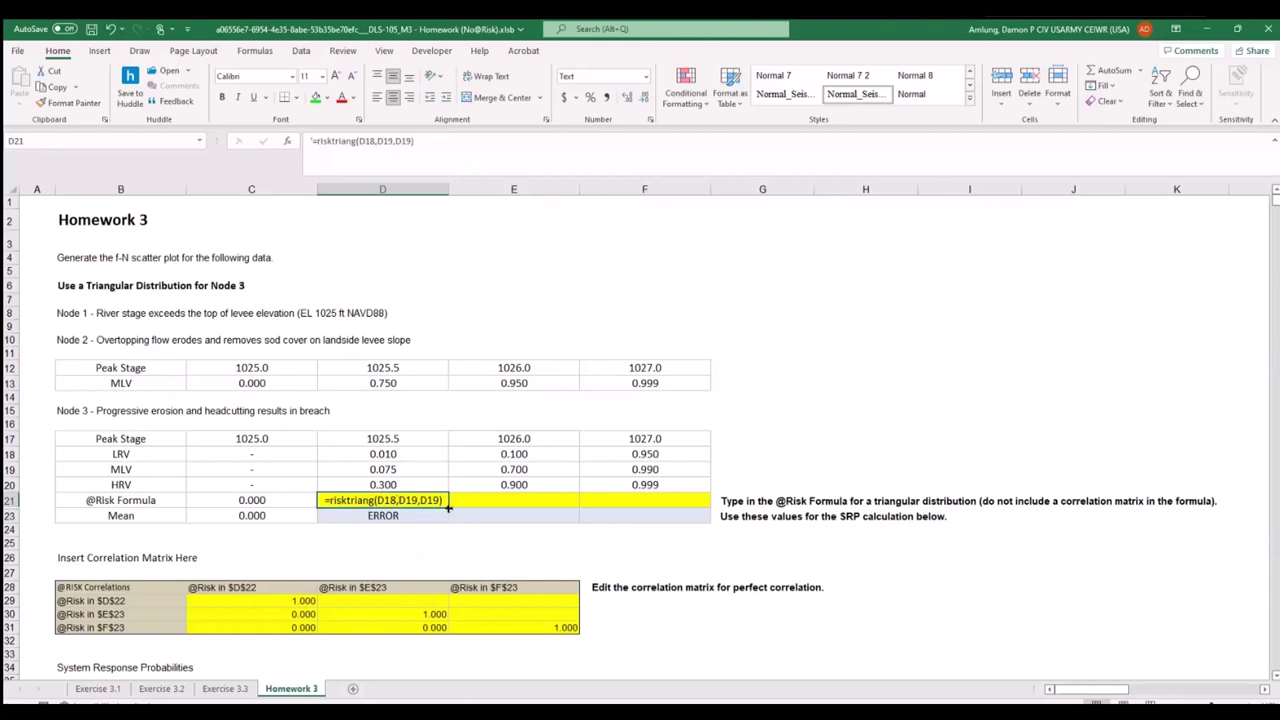
{"action": "left_click_drag", "start_coordinate": [448, 508], "coordinate": [665, 512]}
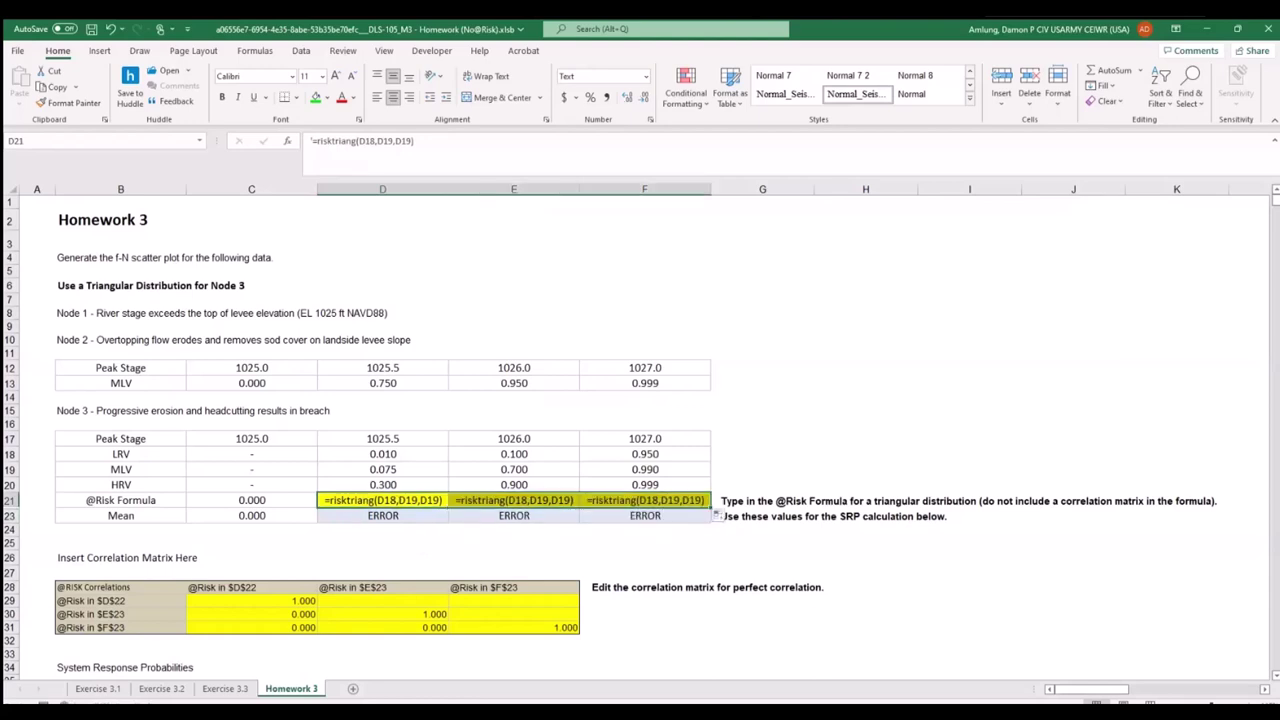
{"action": "left_click", "coordinate": [530, 514]}
{"action": "key", "text": "Up"}
{"action": "left_click", "coordinate": [364, 140]}
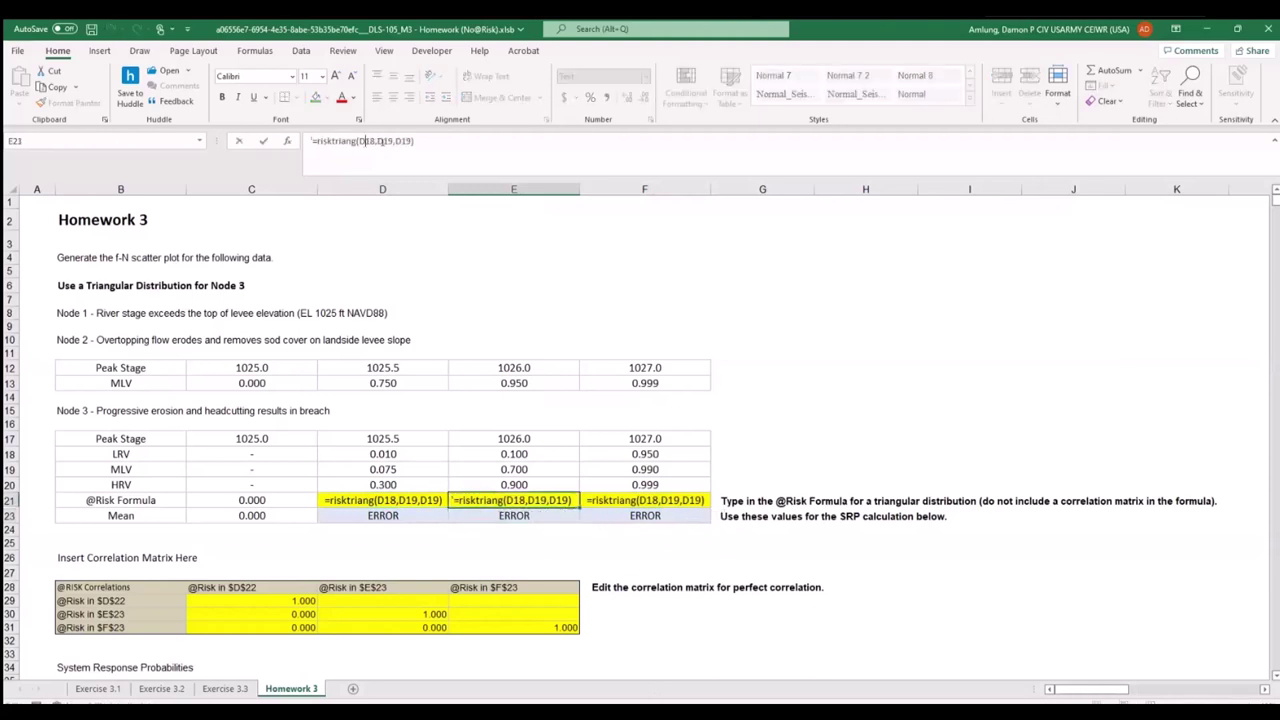
{"action": "key", "text": "BackSpace"}
{"action": "type", "text": "E"}
{"action": "key", "text": "Delete"}
{"action": "type", "text": "E"}
{"action": "key", "text": "Delete"}
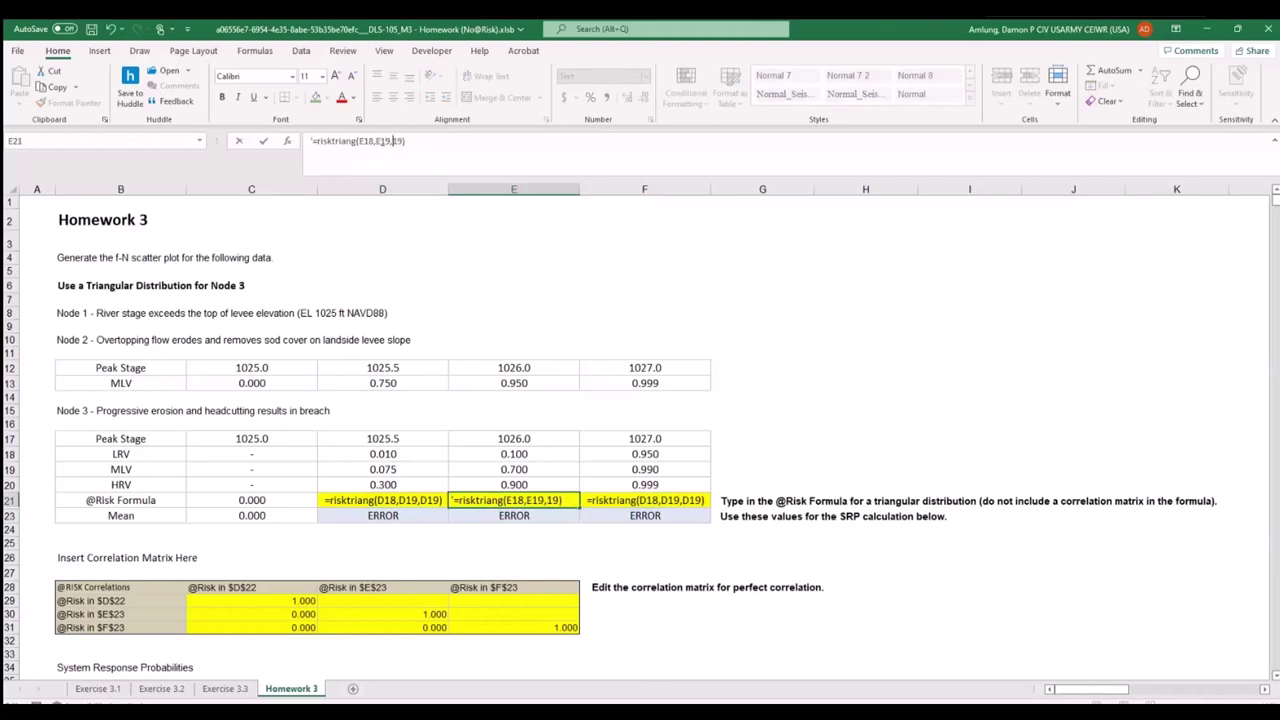
{"action": "type", "text": "E20"}
{"action": "key", "text": "Delete"}
{"action": "key", "text": "Delete"}
{"action": "key", "text": "Return"}
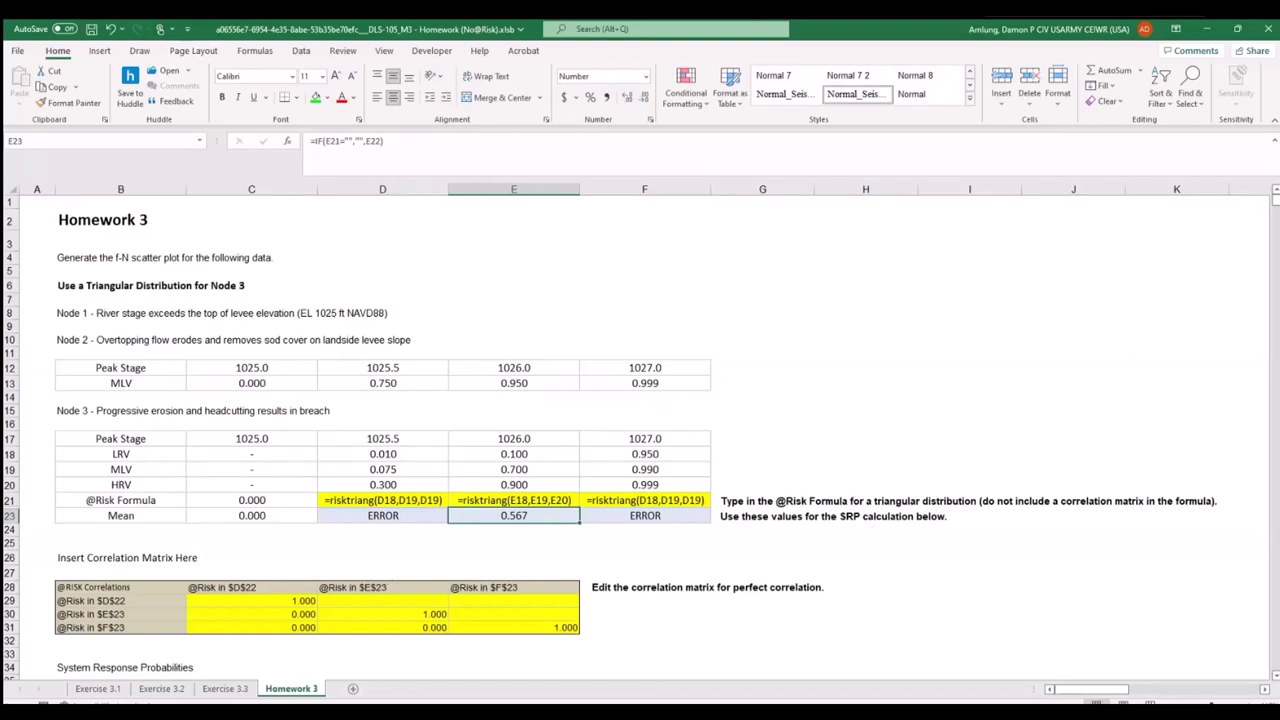
Close the homework workbook and reopen the DLS-105 exercises and homework files from the Fundamental Training Courses page.
{"action": "left_click", "coordinate": [1266, 28]}
{"action": "left_click", "coordinate": [632, 396]}
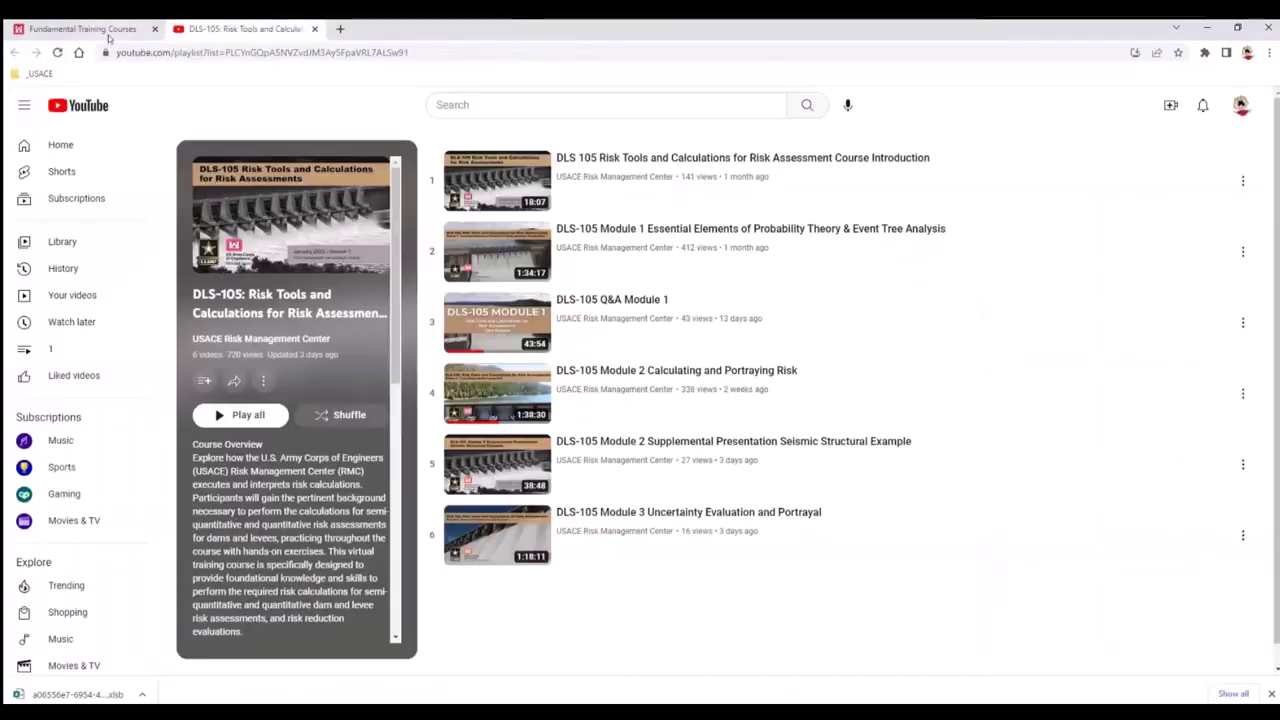
{"action": "left_click", "coordinate": [88, 28]}
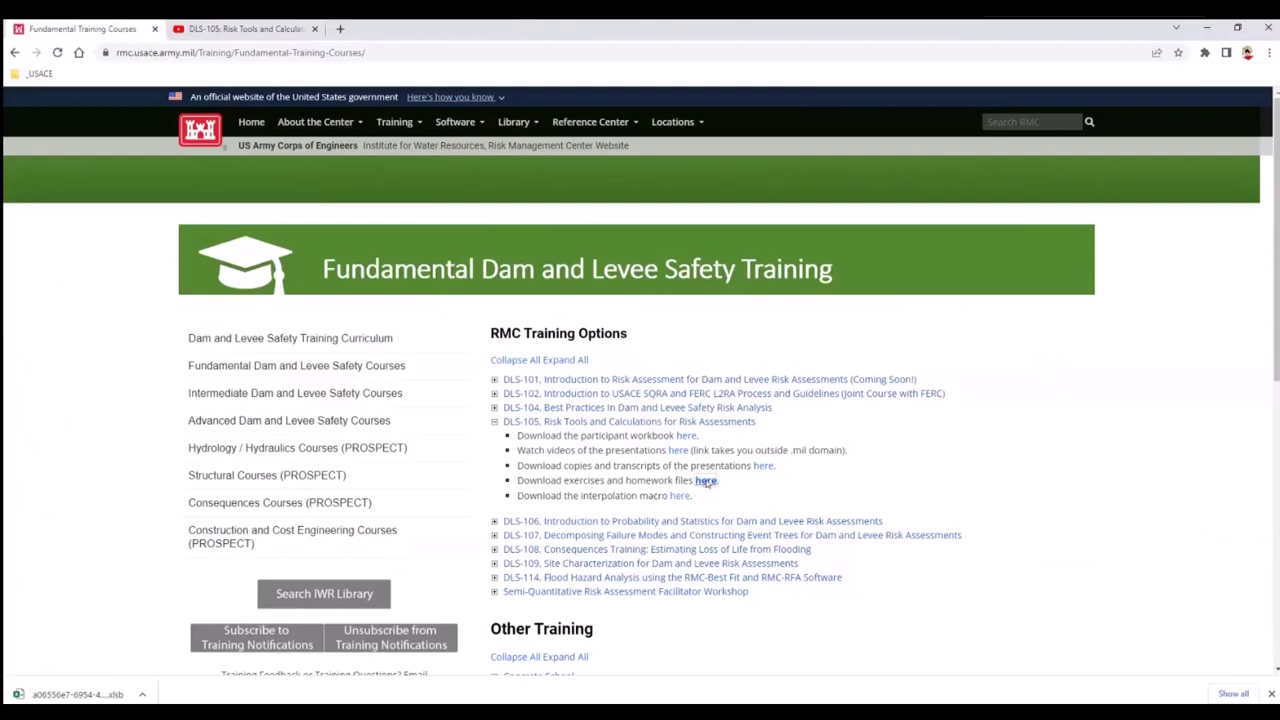
{"action": "left_click", "coordinate": [705, 480]}
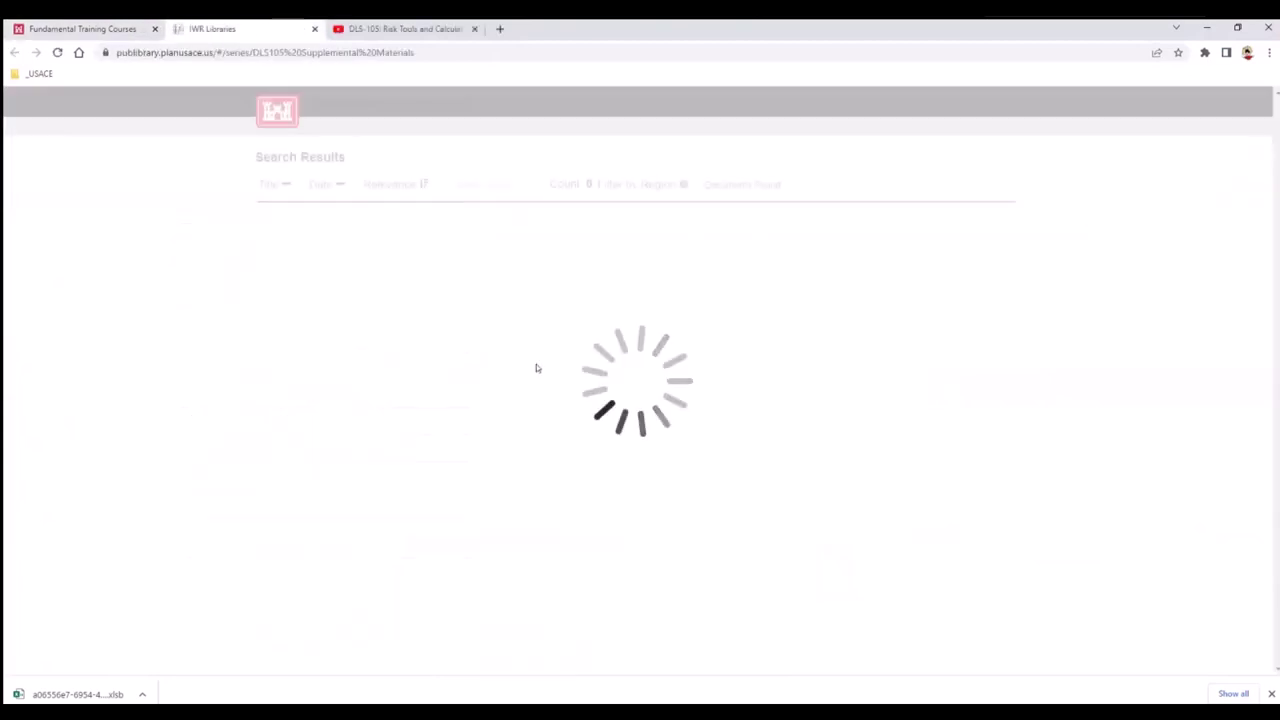
{"action": "scroll", "coordinate": [543, 450], "scroll_direction": "down", "scroll_amount": 2}
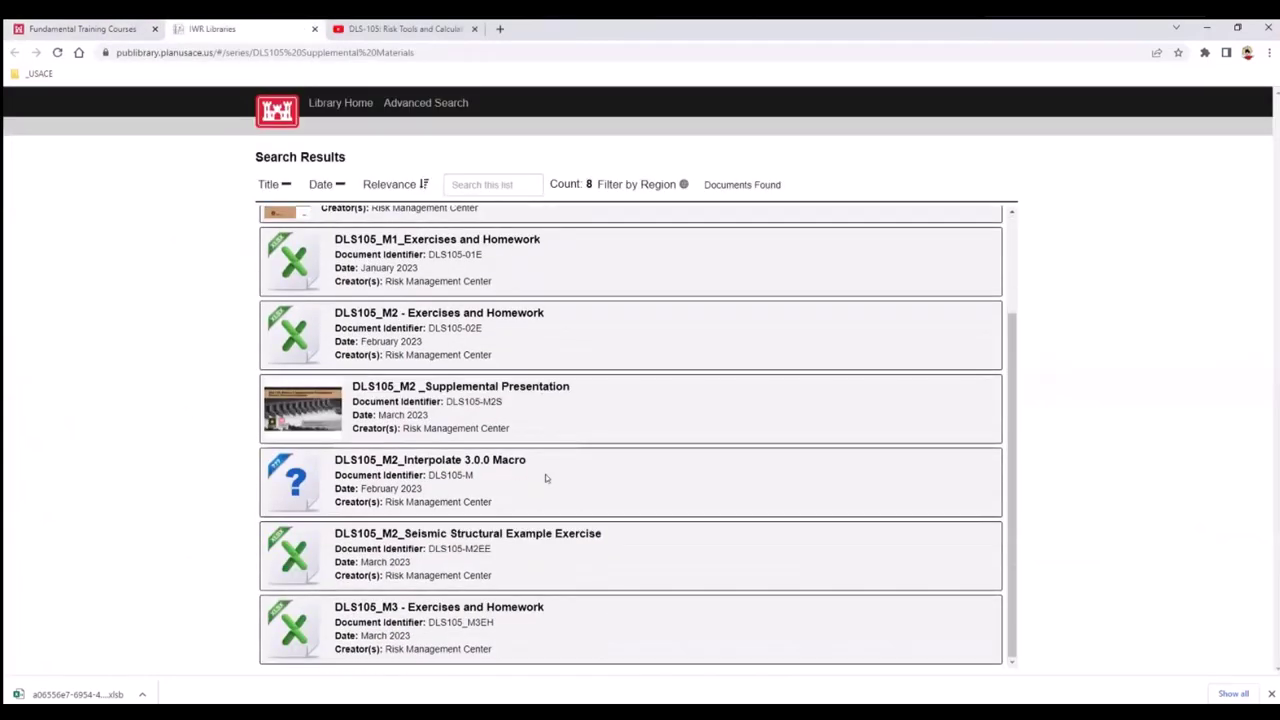